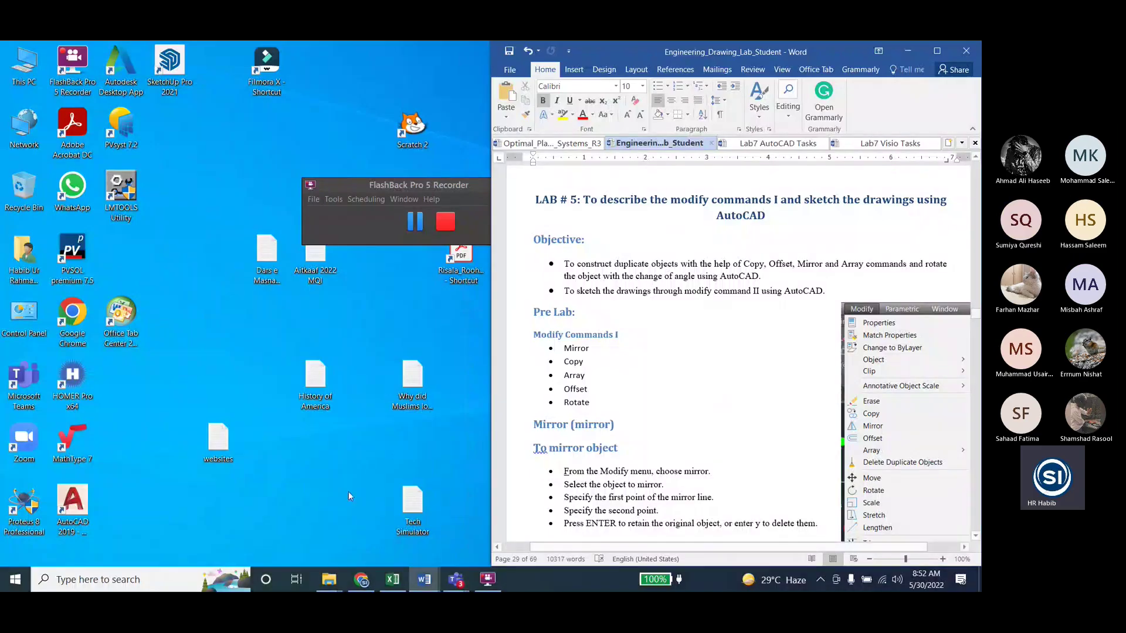
# Launch AutoCAD 2019 from the Start menu and scroll the lab manual to Lab Task 2
pyautogui.click(16, 580)
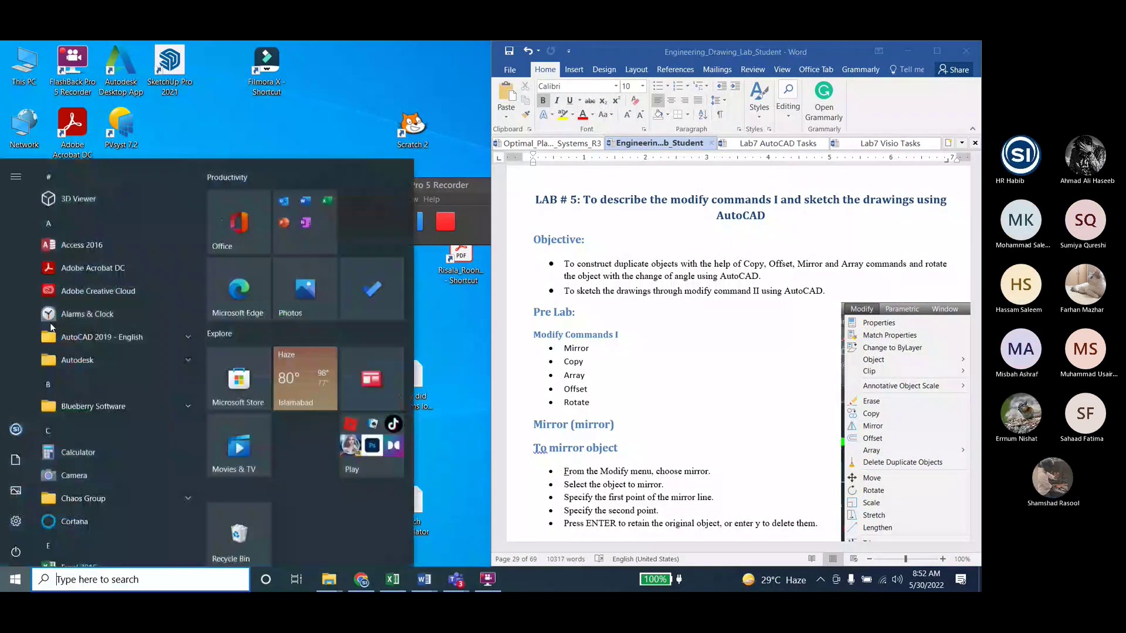
pyautogui.click(67, 337)
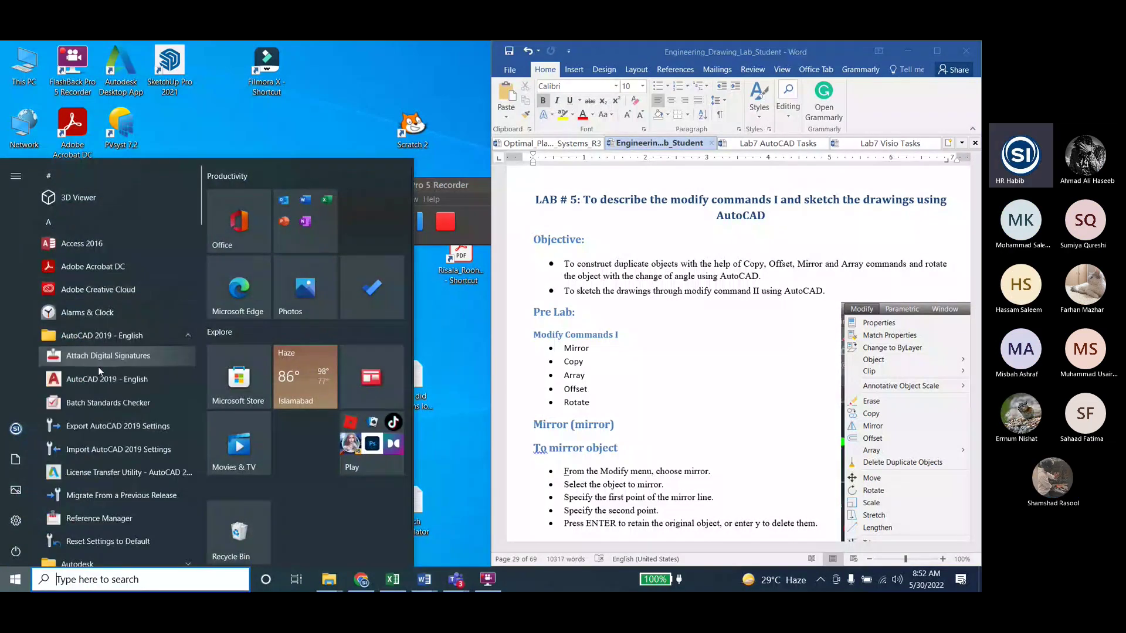
pyautogui.click(97, 376)
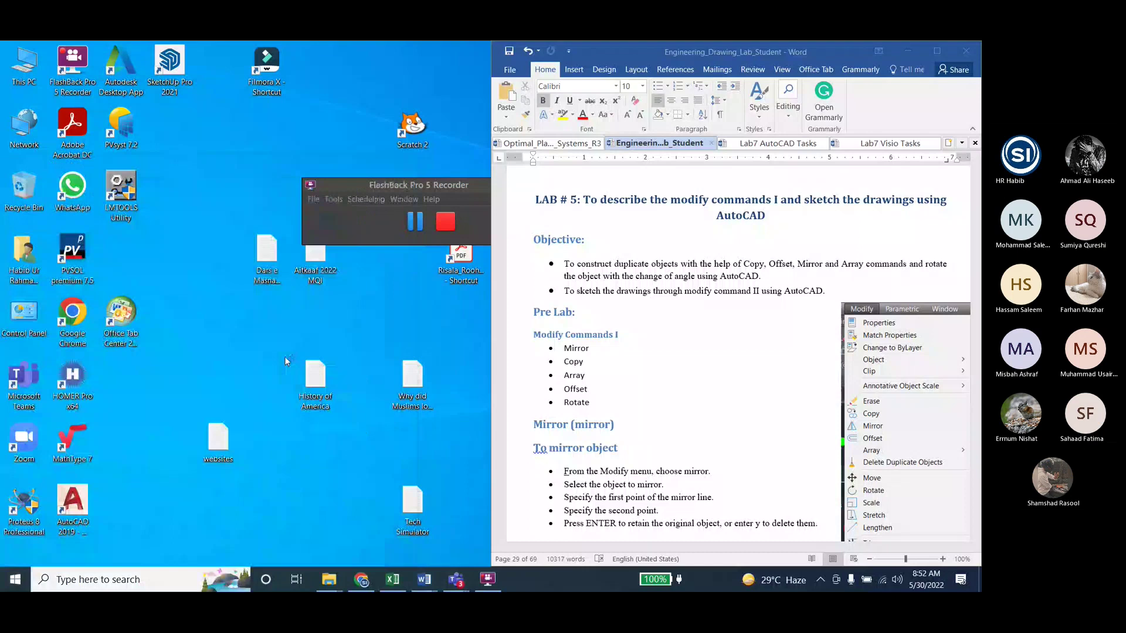
pyautogui.click(701, 327)
pyautogui.scroll(-20, 701, 326)
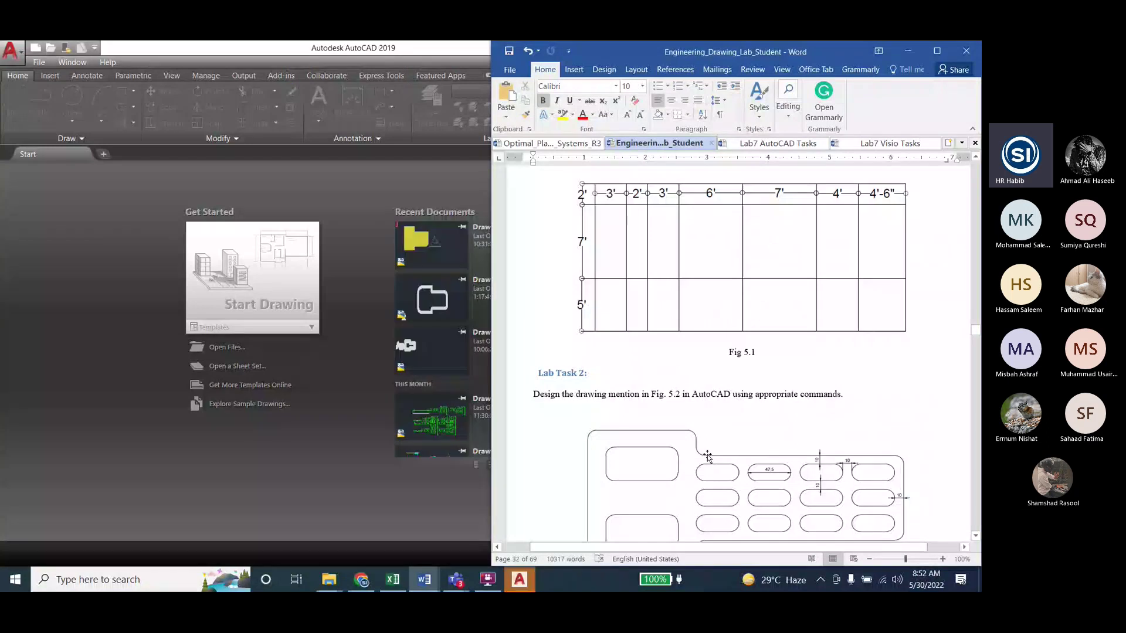
# Start a blank Drawing1, scroll the manual to Fig 5.2, and minimize Word
pyautogui.click(254, 311)
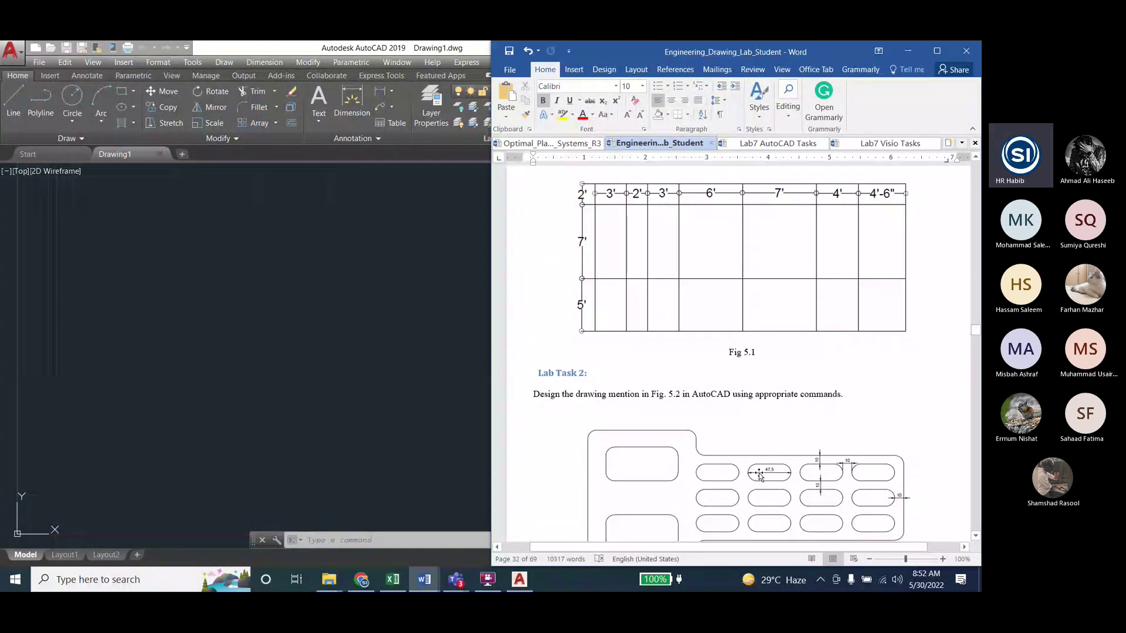
pyautogui.scroll(-4, 759, 474)
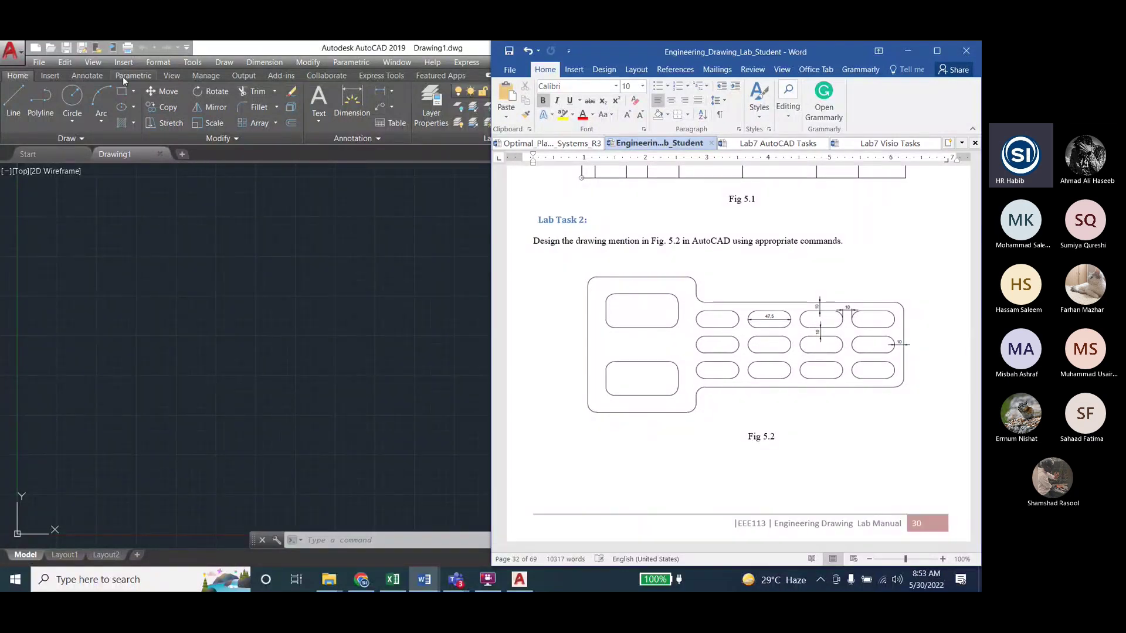
pyautogui.click(118, 91)
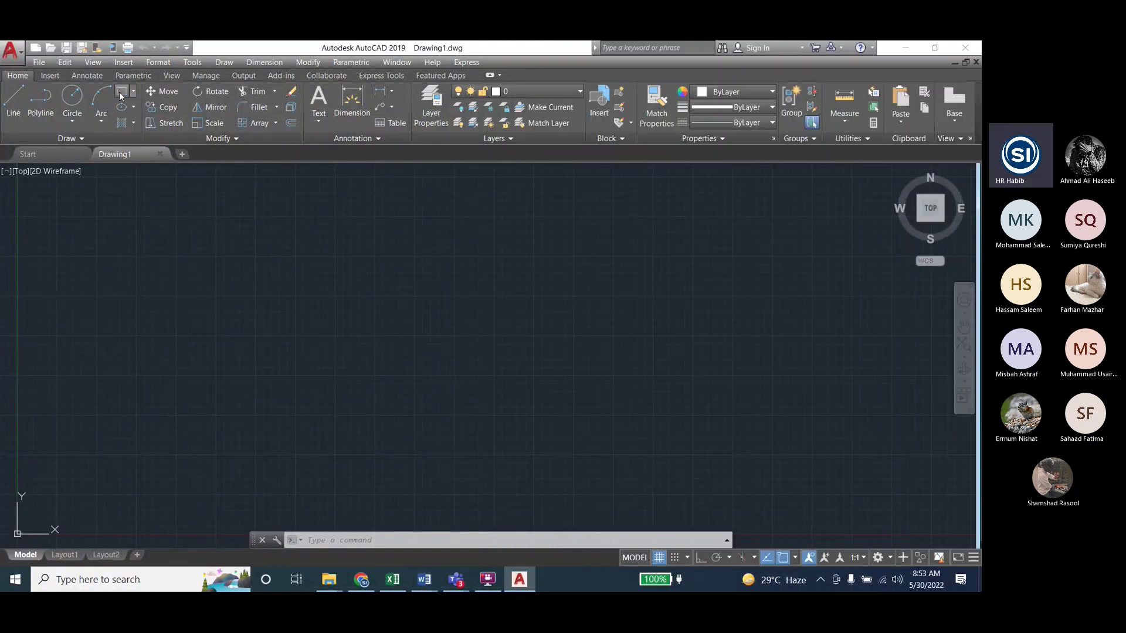
# Draw a rectangle by picking two opposite corners
pyautogui.click(143, 176)
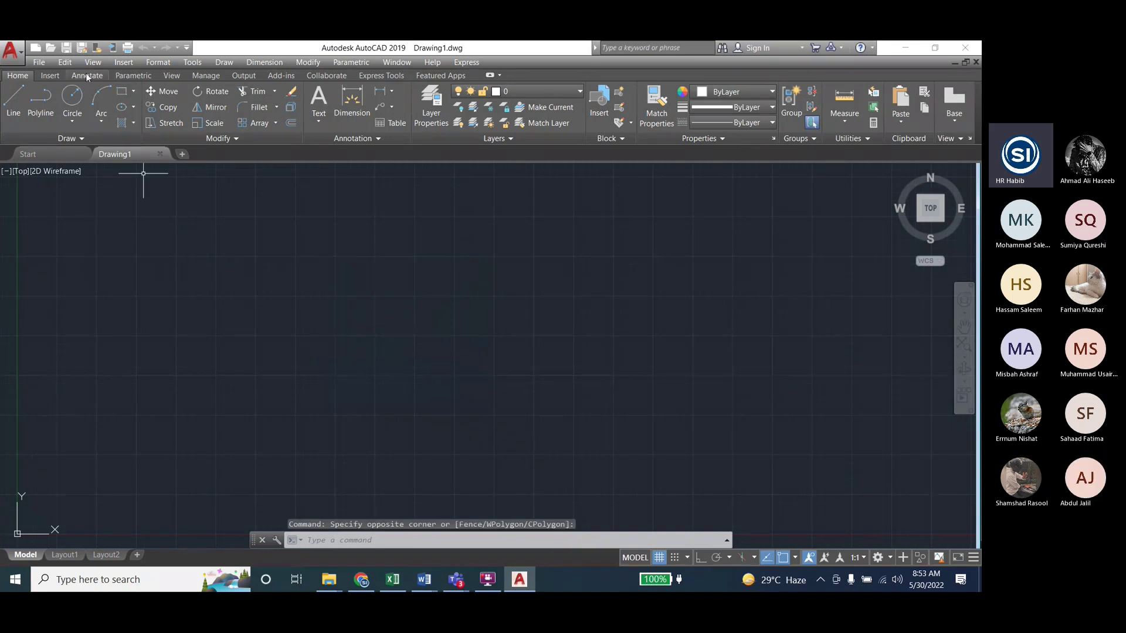
pyautogui.click(121, 92)
pyautogui.click(329, 270)
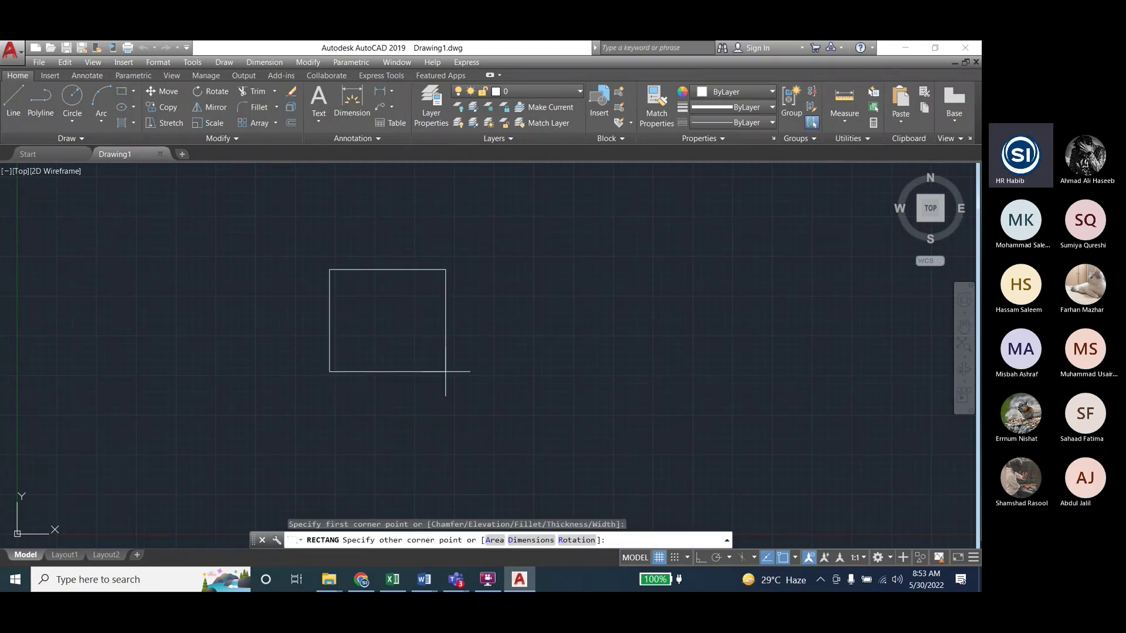
pyautogui.click(484, 396)
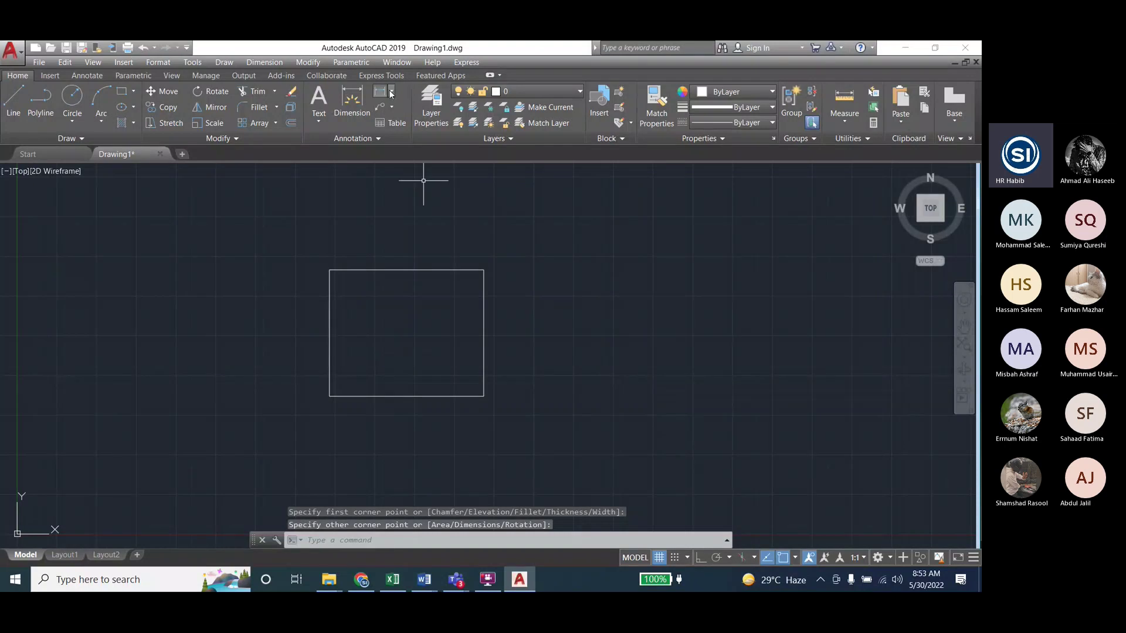
# Try a radius-10 fillet on the rectangle's top and right edges, then cancel it
pyautogui.click(308, 63)
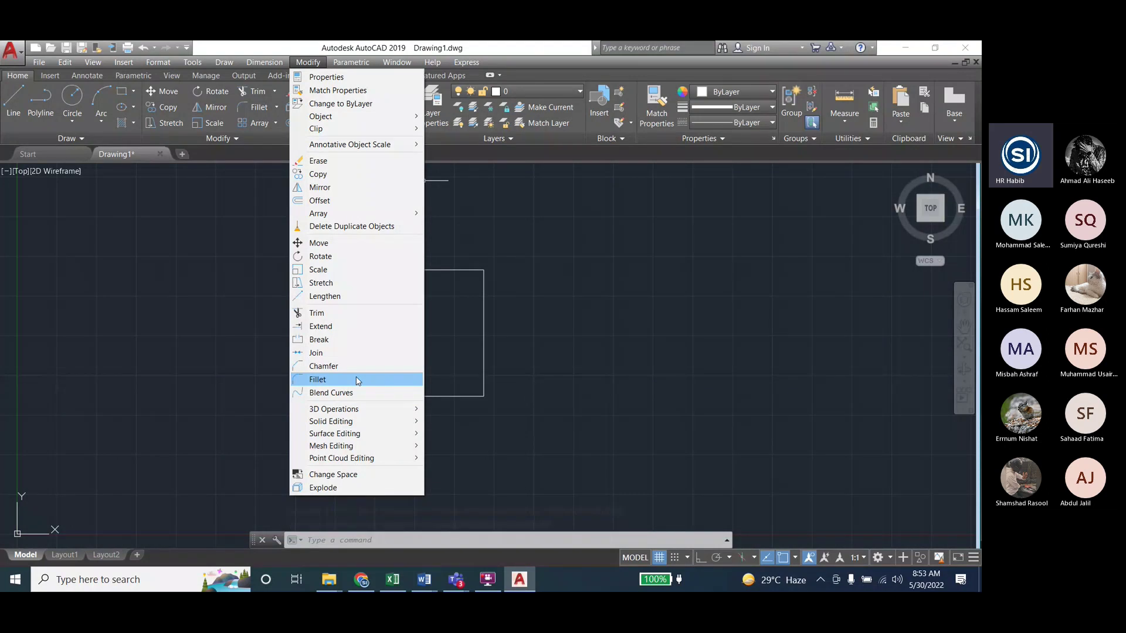
pyautogui.click(317, 380)
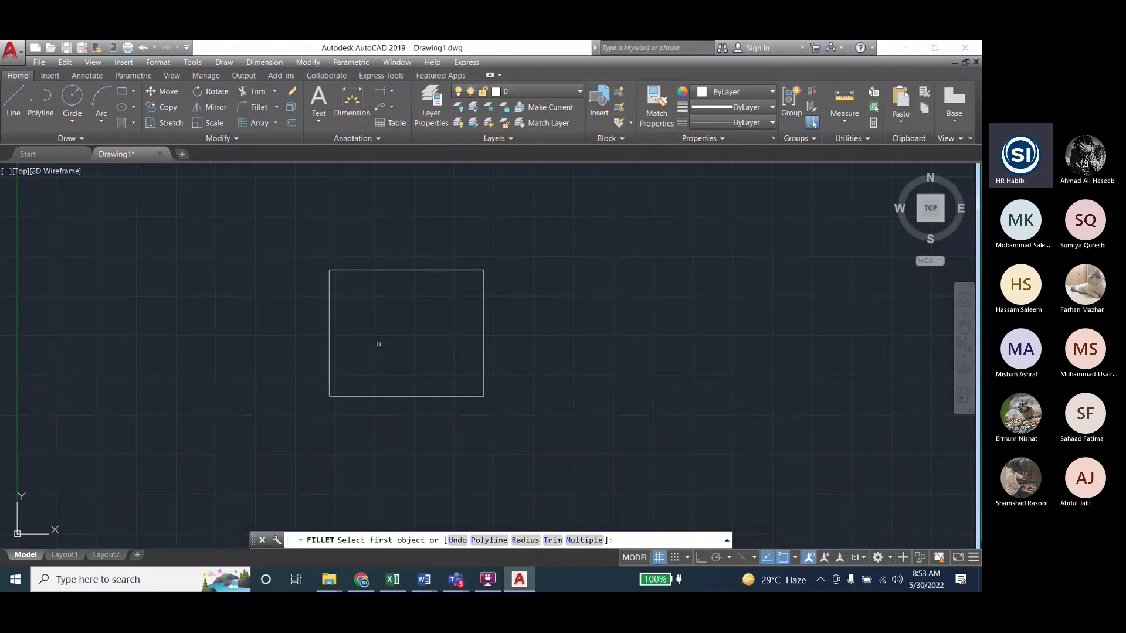
pyautogui.click(526, 540)
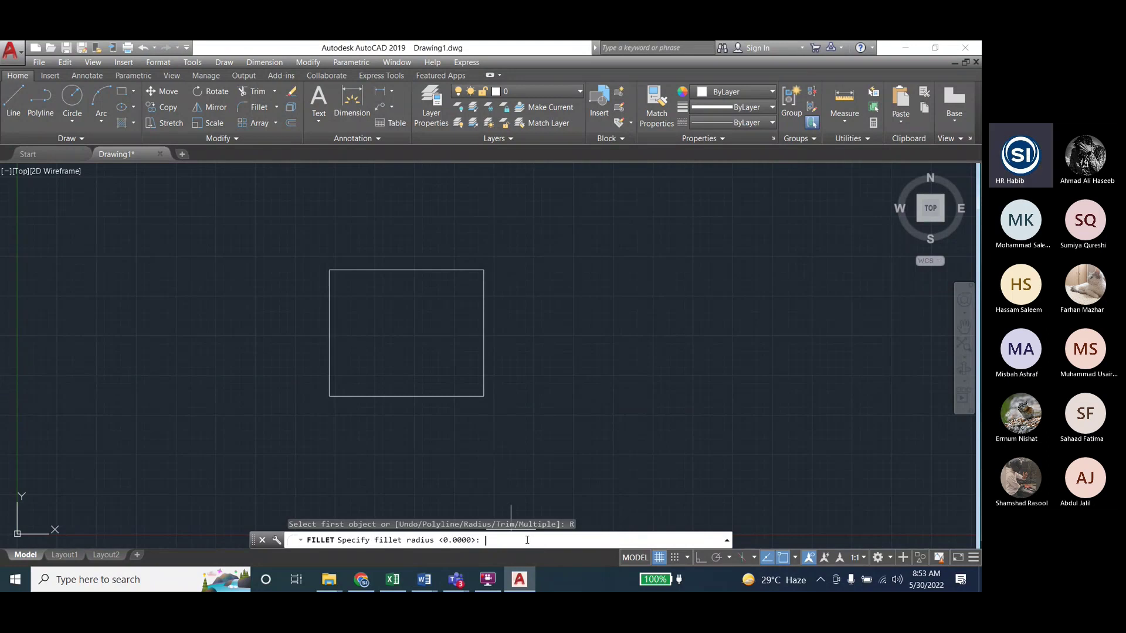
pyautogui.write('10')
pyautogui.press('Return')
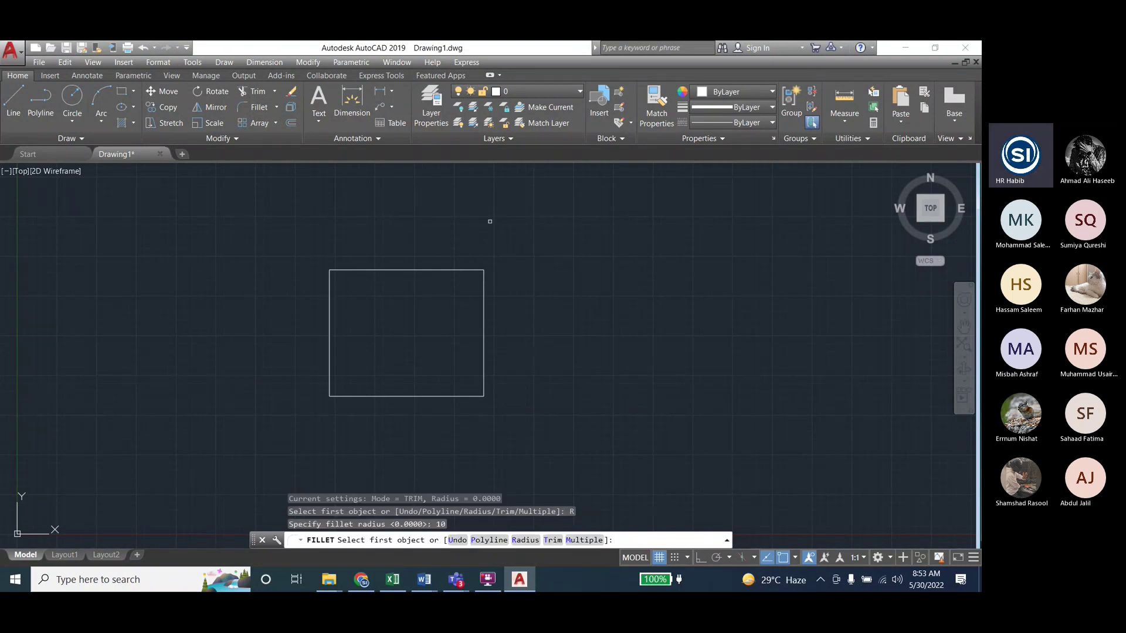
pyautogui.click(465, 269)
pyautogui.click(485, 289)
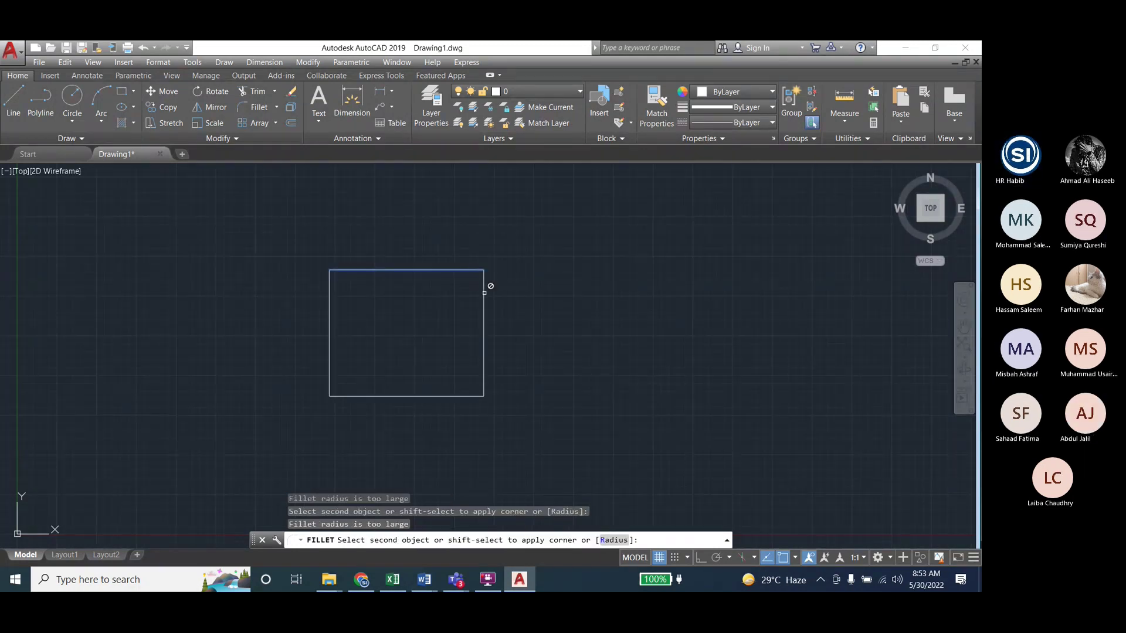
pyautogui.click(481, 302)
pyautogui.scroll(6, 482, 302)
pyautogui.scroll(-6, 657, 252)
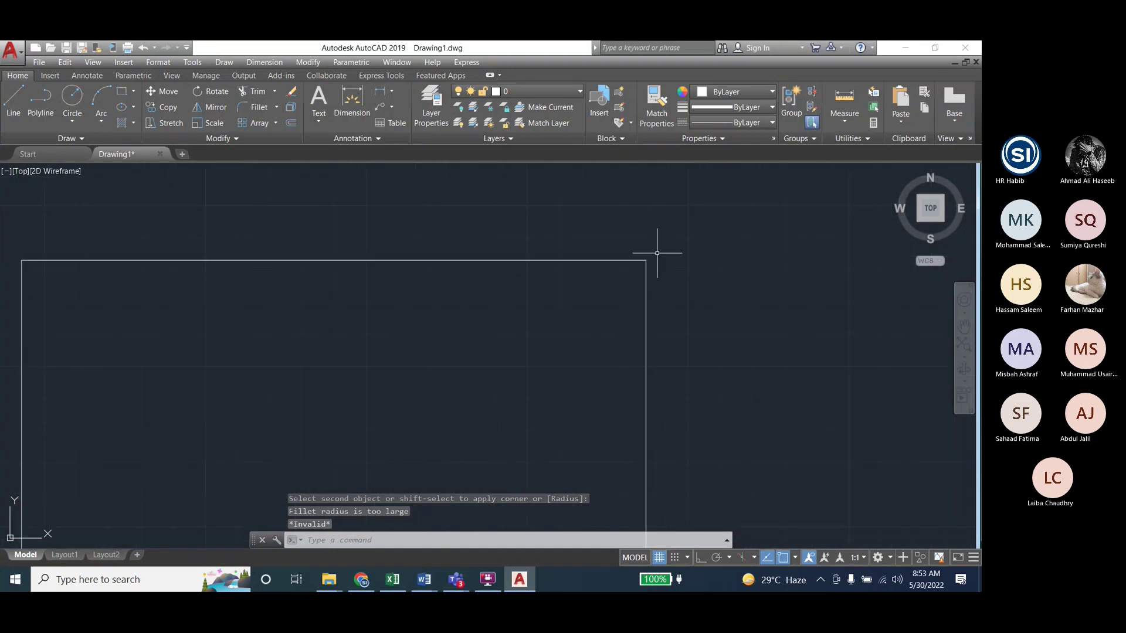
pyautogui.press('Escape')
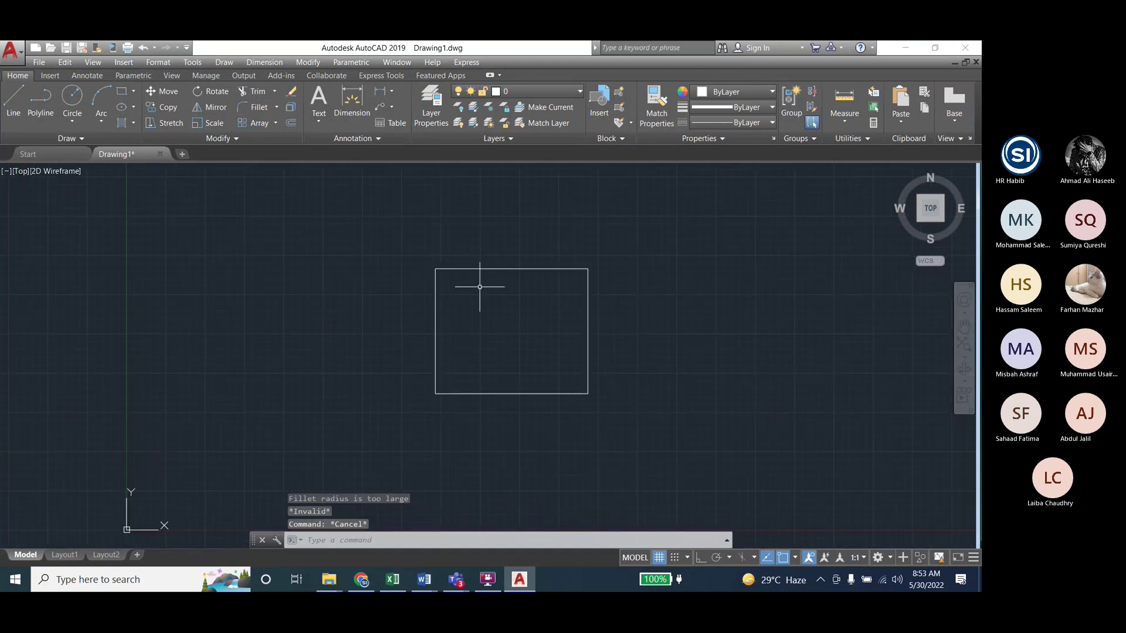
pyautogui.press('Escape')
pyautogui.press('Escape')
# Fillet the rectangle's top and right edges with radius 5 to round that corner
pyautogui.click(308, 63)
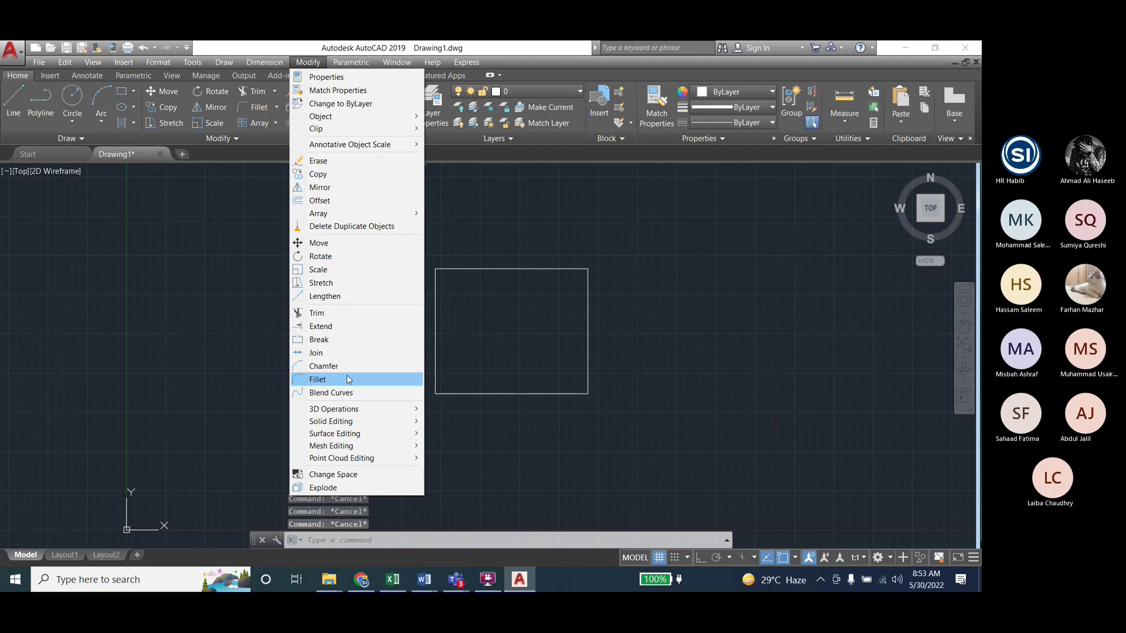
pyautogui.click(348, 379)
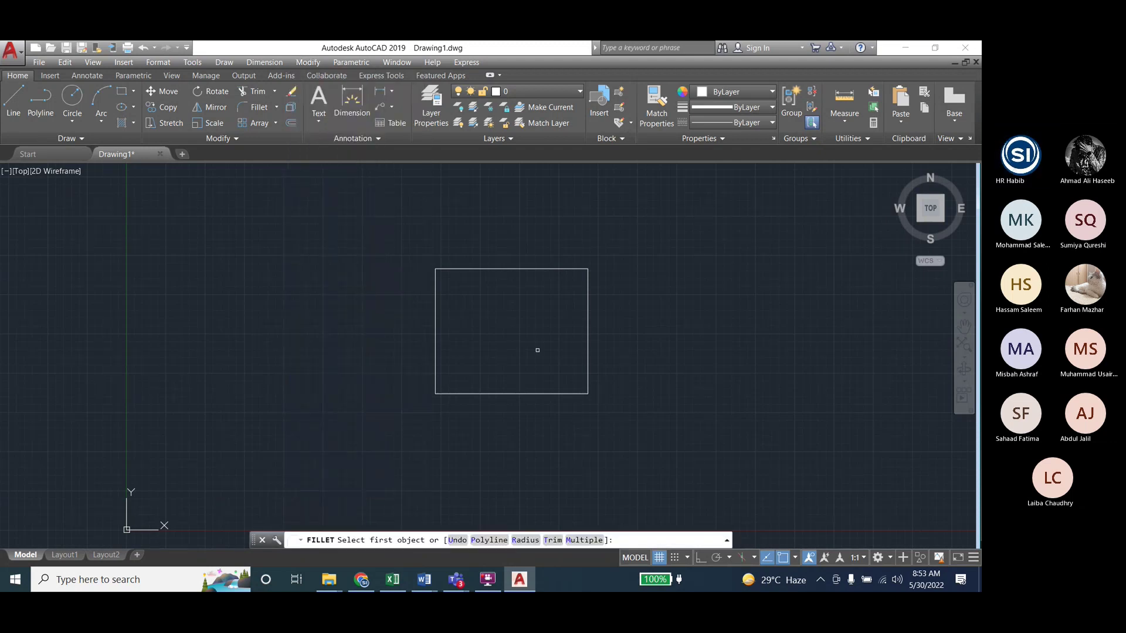
pyautogui.write('R')
pyautogui.press('Return')
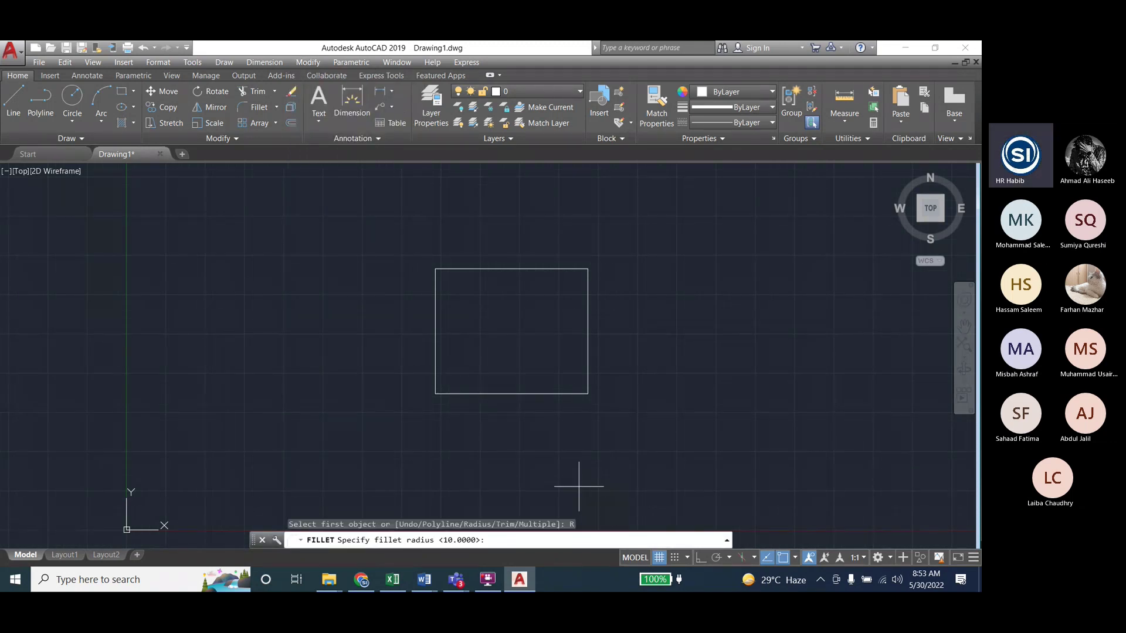
pyautogui.write('5')
pyautogui.press('Return')
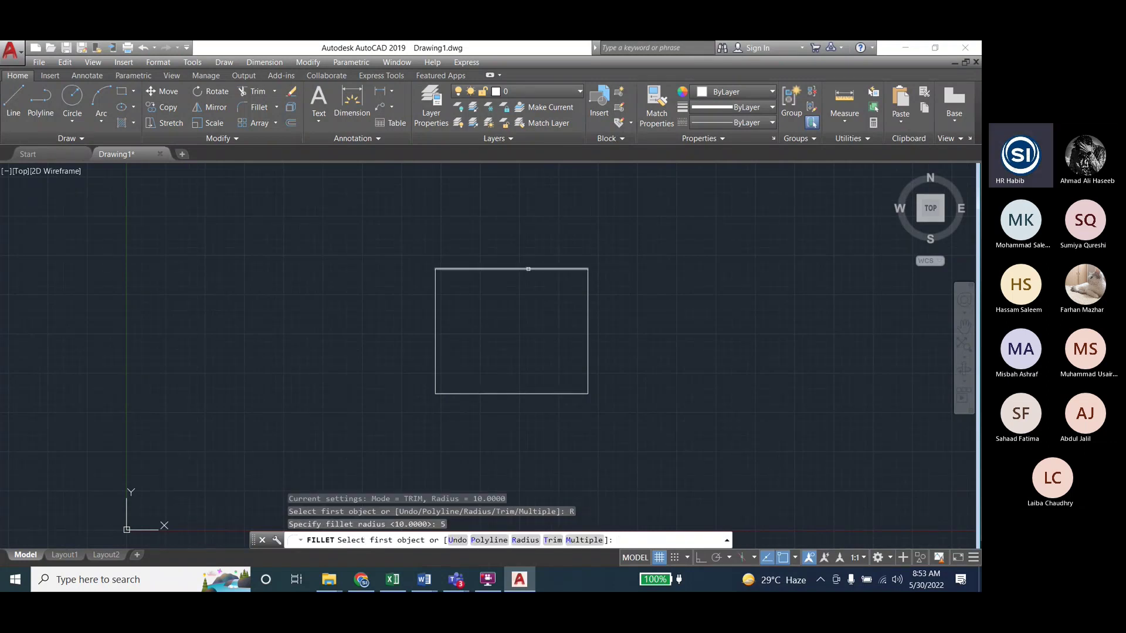
pyautogui.click(528, 269)
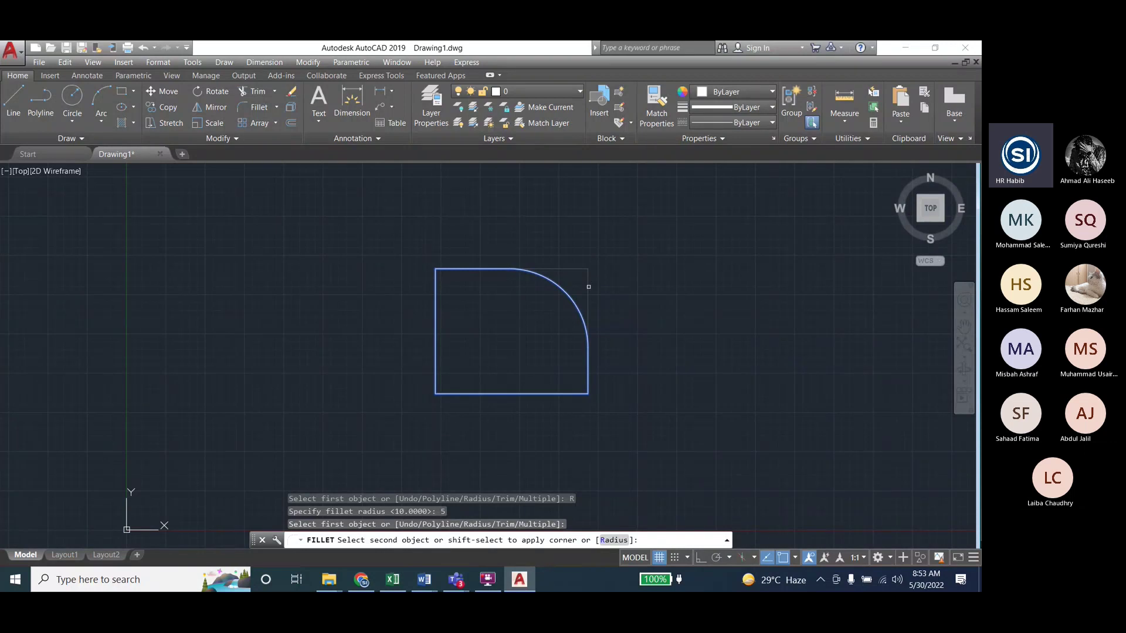
pyautogui.click(588, 286)
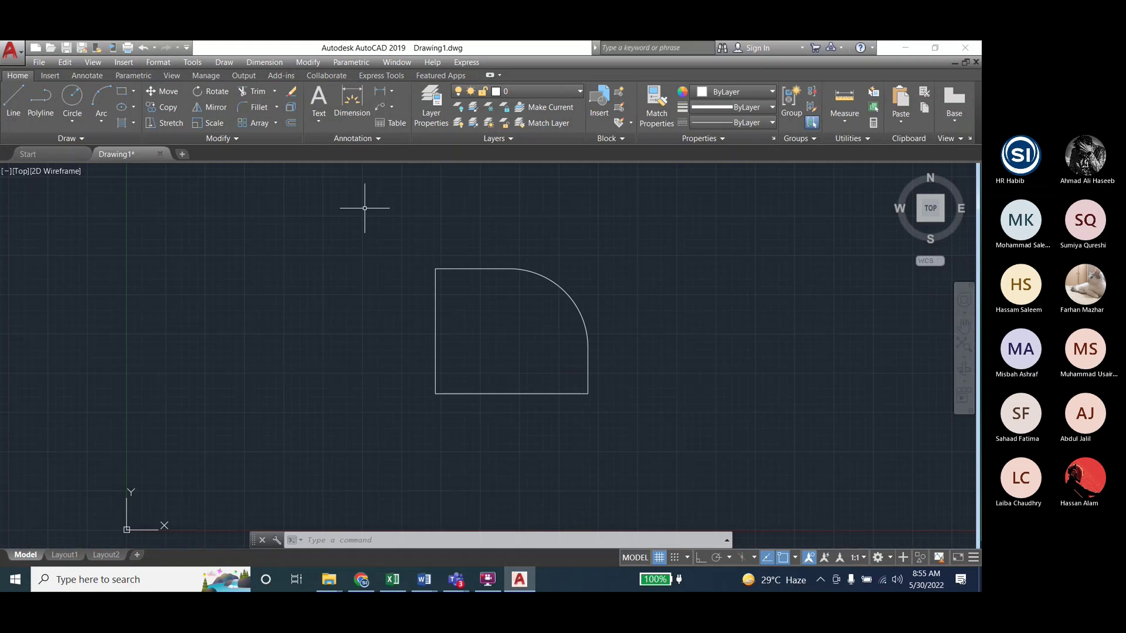
# Fillet the rounded rectangle's top and left edges with radius 10 via the F alias
pyautogui.write('f')
pyautogui.press('Return')
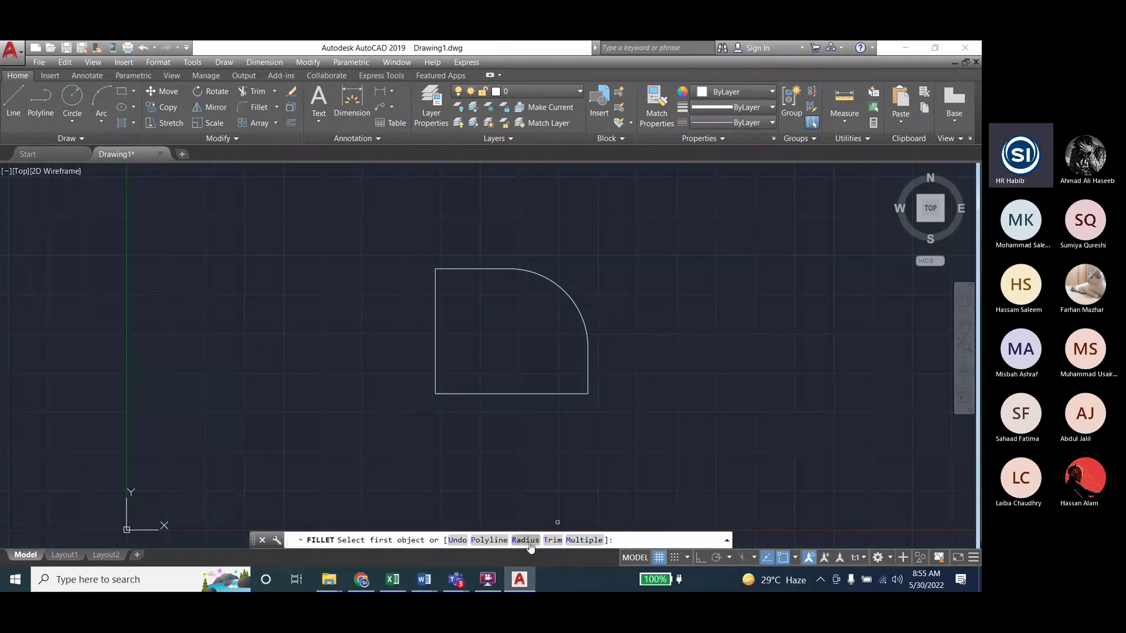
pyautogui.click(529, 543)
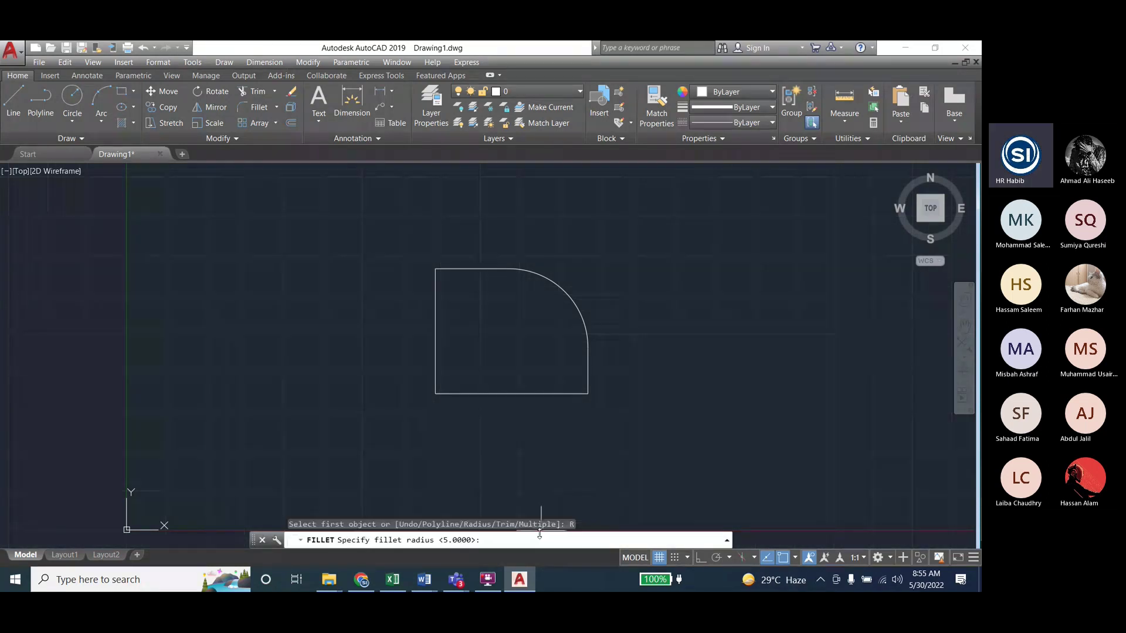
pyautogui.write('10')
pyautogui.press('Return')
pyautogui.click(469, 269)
pyautogui.click(437, 286)
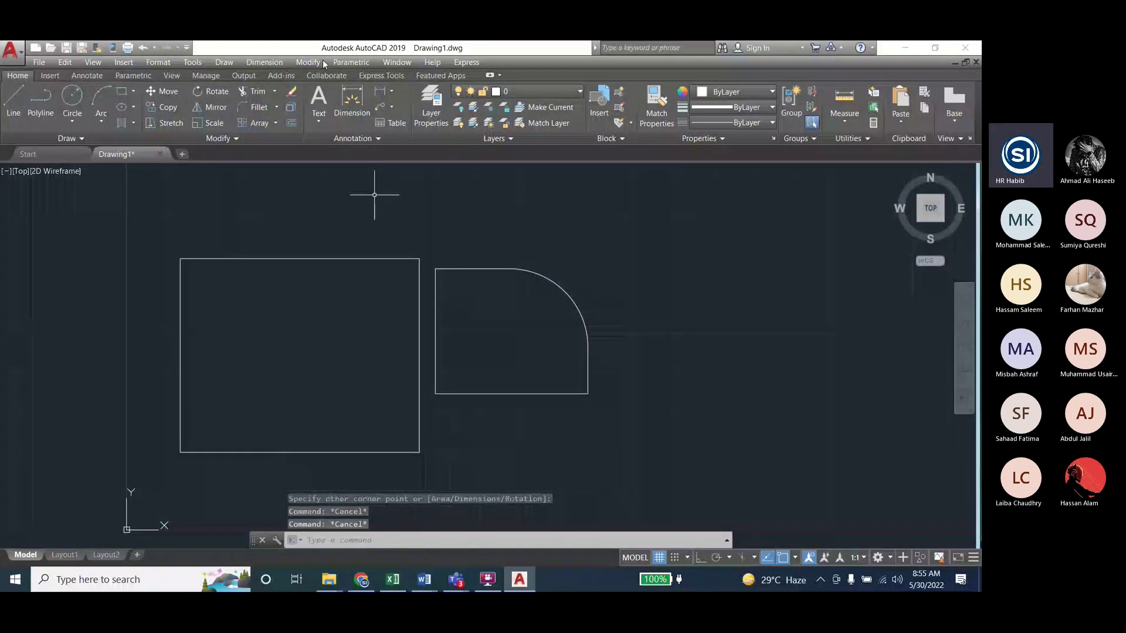
# Fillet the new left rectangle's top-right corner using its top and right edges
pyautogui.click(307, 62)
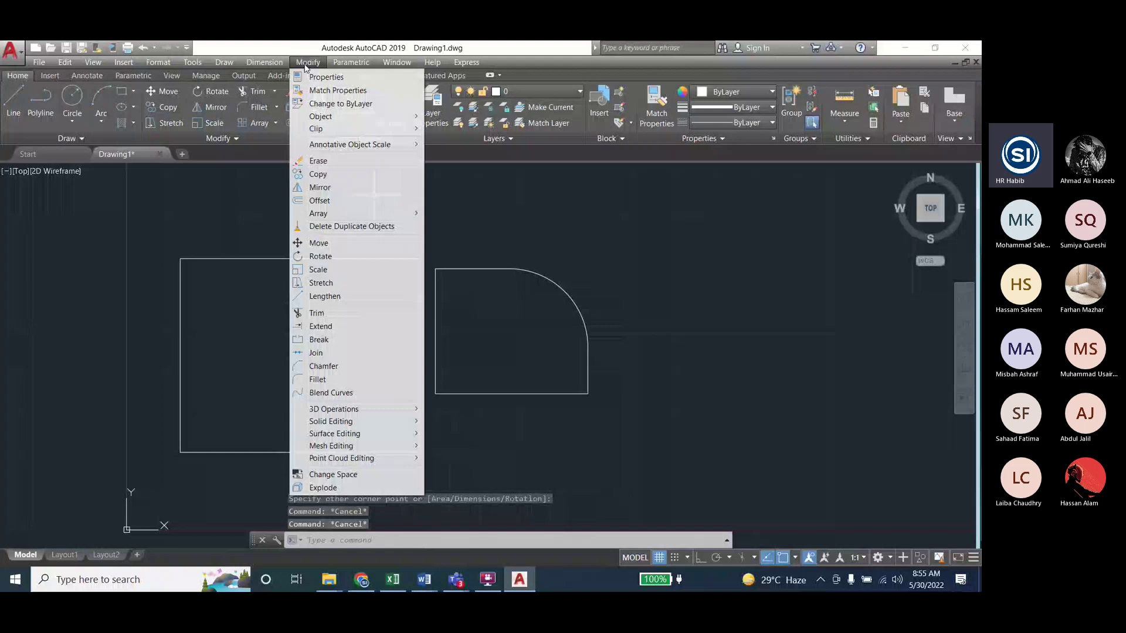
pyautogui.click(321, 379)
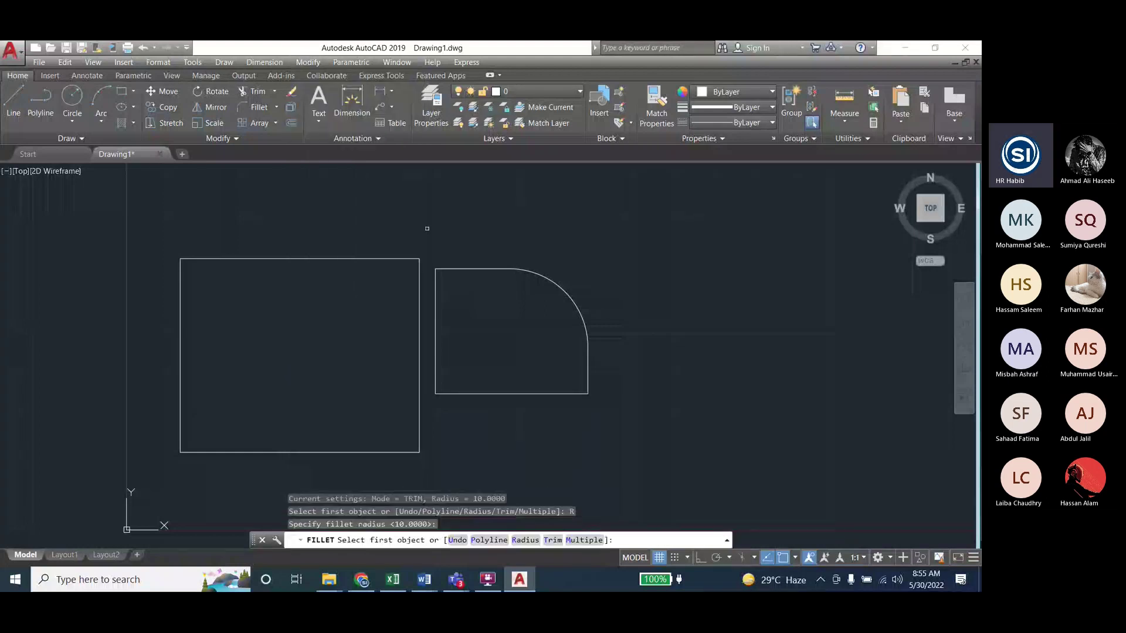
pyautogui.click(404, 258)
pyautogui.click(418, 283)
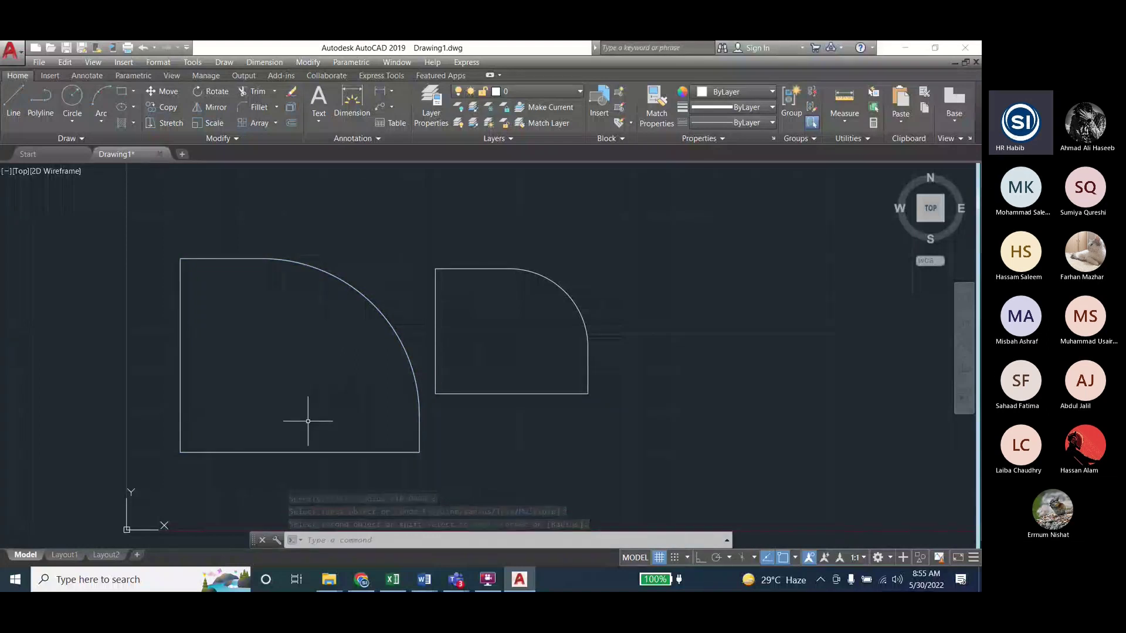
# Scroll the Word handout to Lab 6 on breaking objects, then return to AutoCAD and cancel the fillet
pyautogui.moveTo(424, 579)
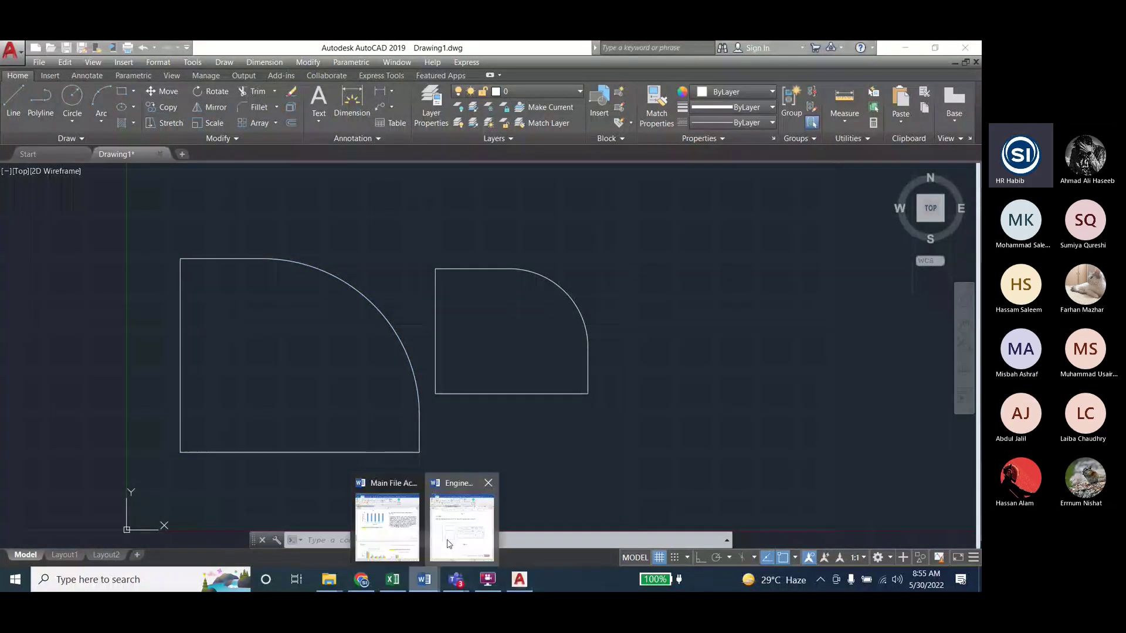
pyautogui.click(459, 528)
pyautogui.scroll(-15, 801, 321)
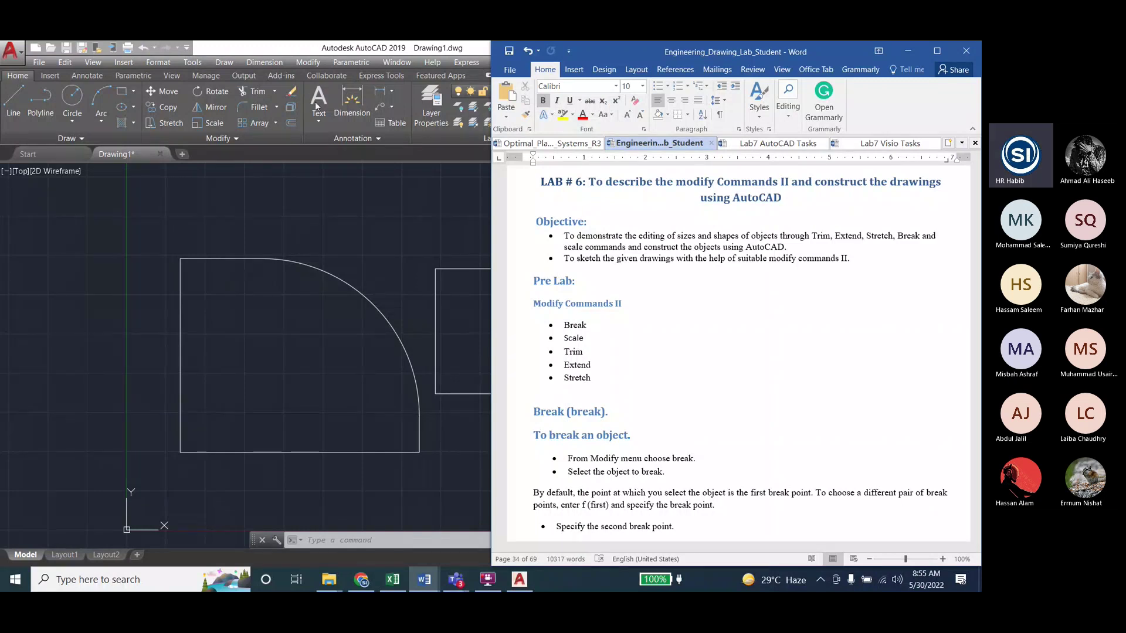
pyautogui.click(358, 157)
pyautogui.press('Escape')
pyautogui.press('Escape')
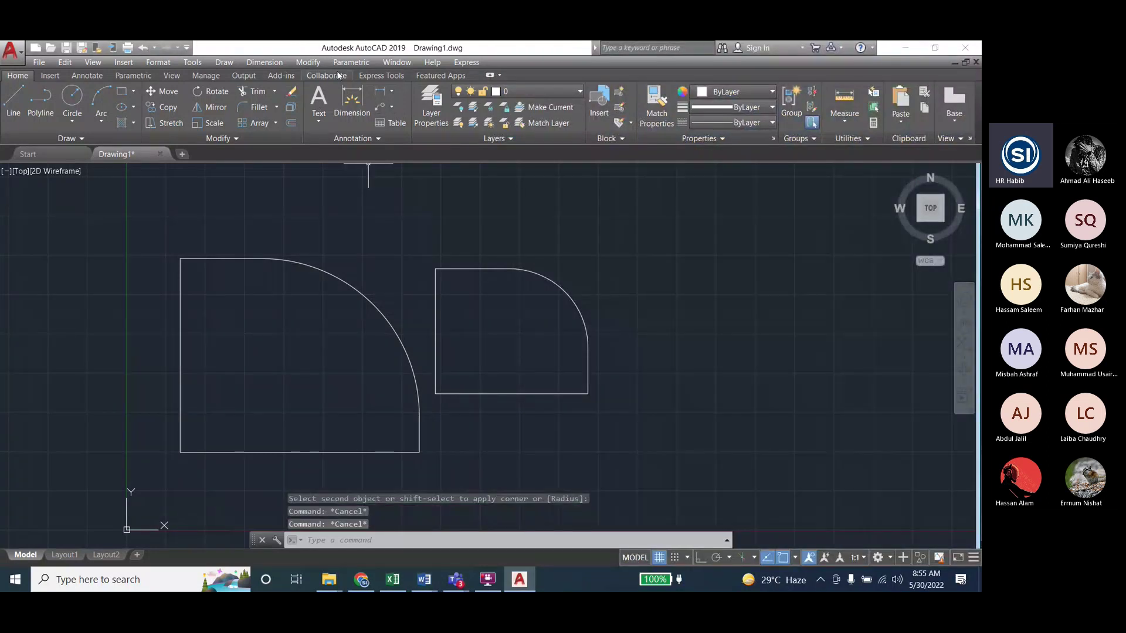
# Break the large shape's top edge between the picked point and the start of its arc
pyautogui.click(307, 62)
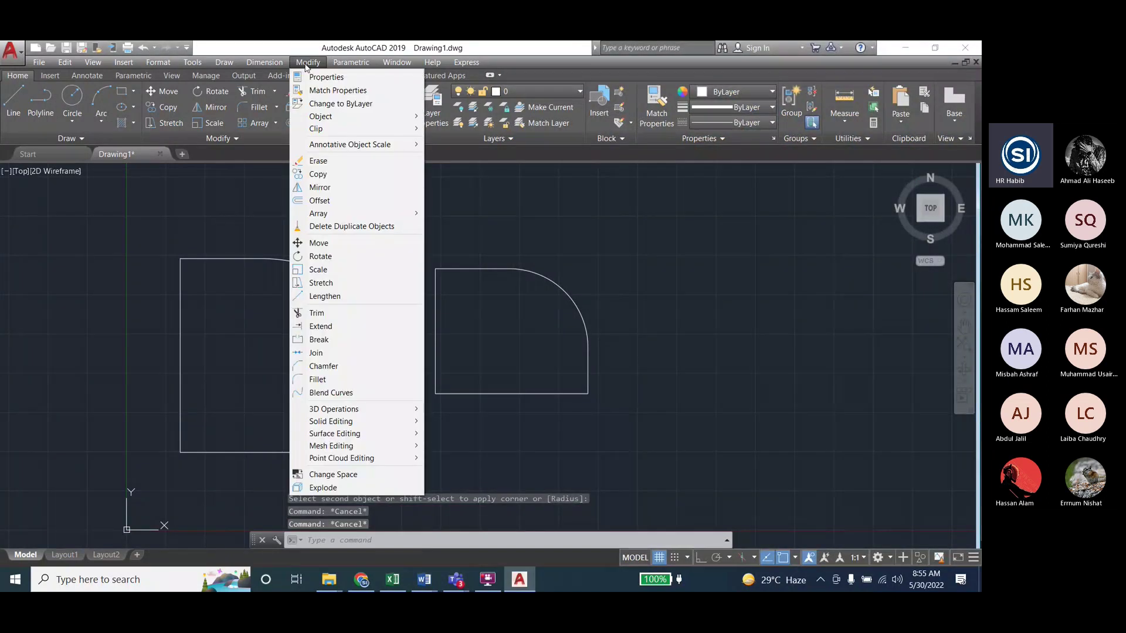
pyautogui.click(336, 341)
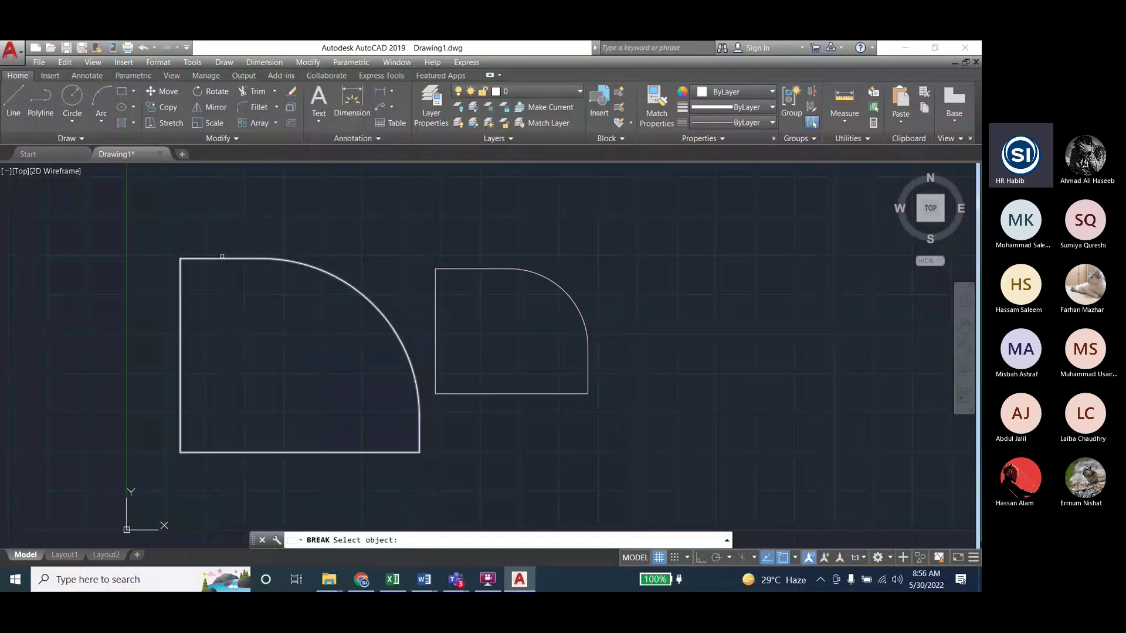
pyautogui.click(222, 257)
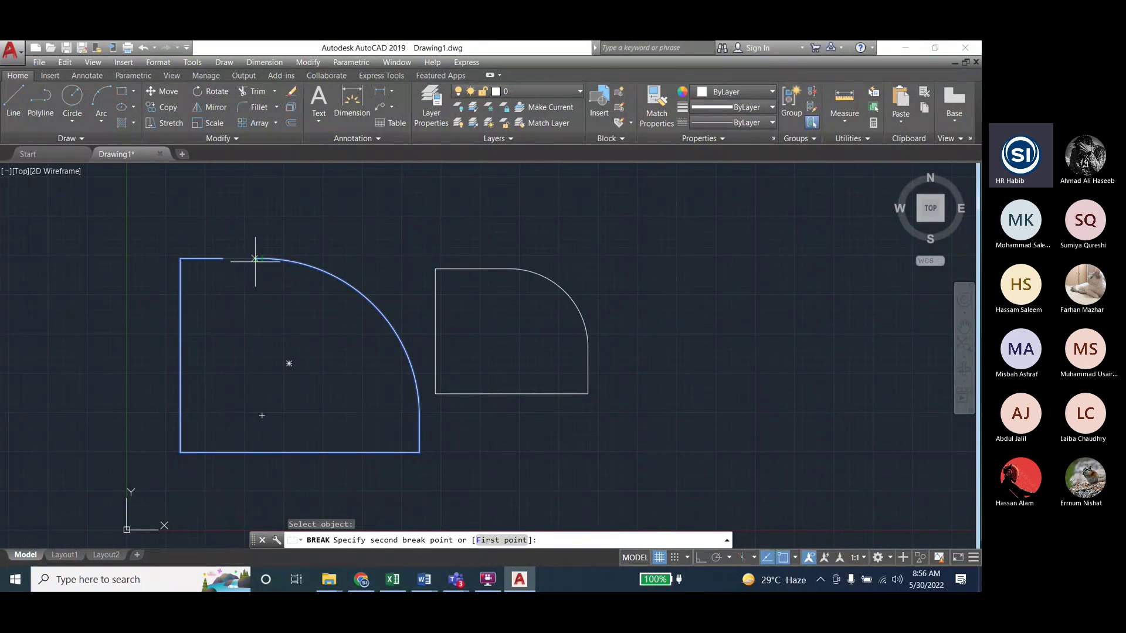
pyautogui.click(306, 265)
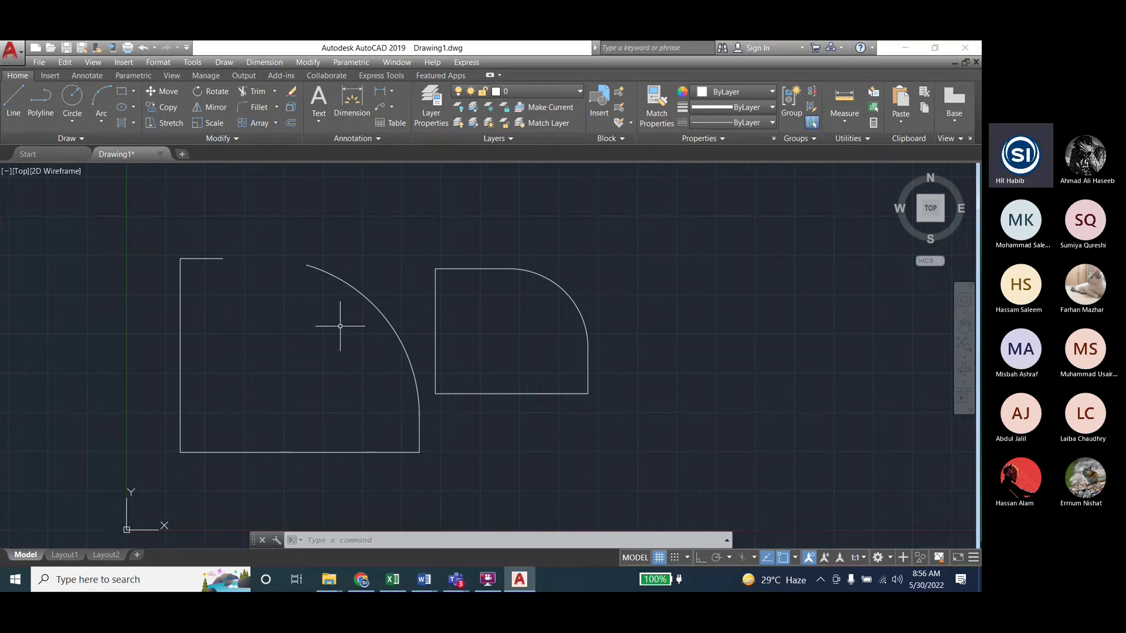
pyautogui.press('Escape')
# Break the small shape's bottom edge between two points near its bottom-left corner
pyautogui.click(301, 63)
pyautogui.click(328, 339)
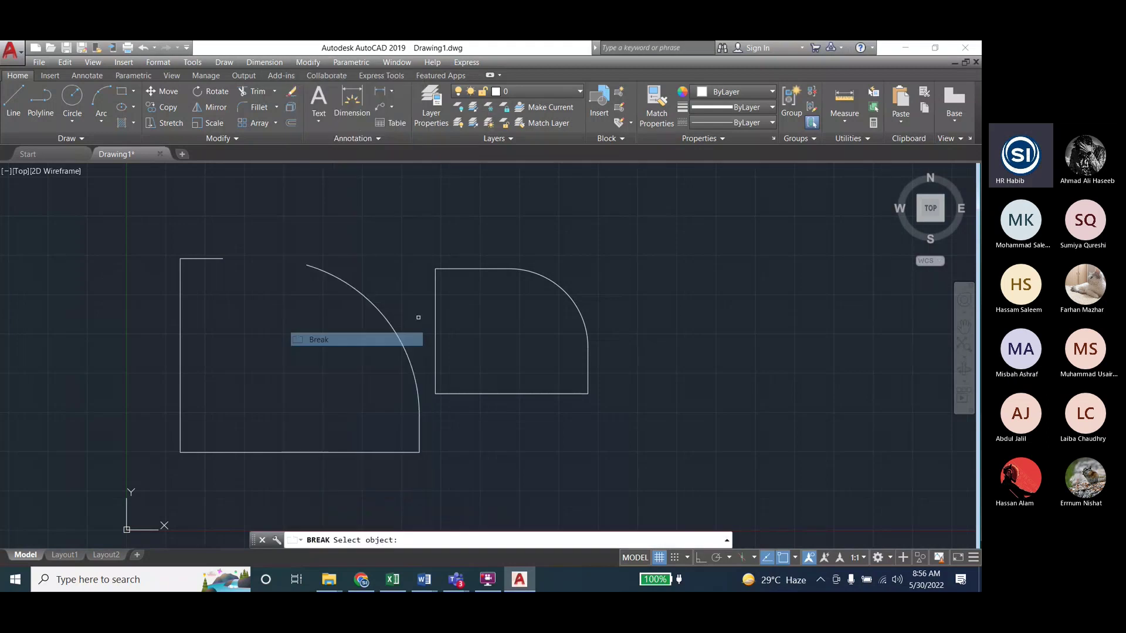
pyautogui.click(499, 270)
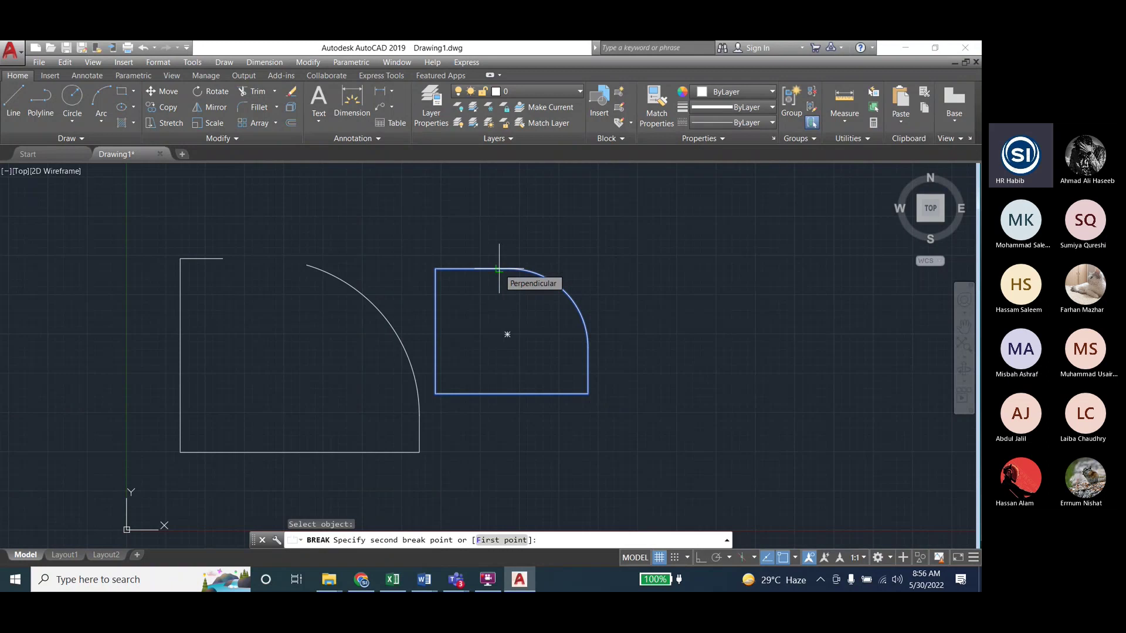
pyautogui.click(530, 272)
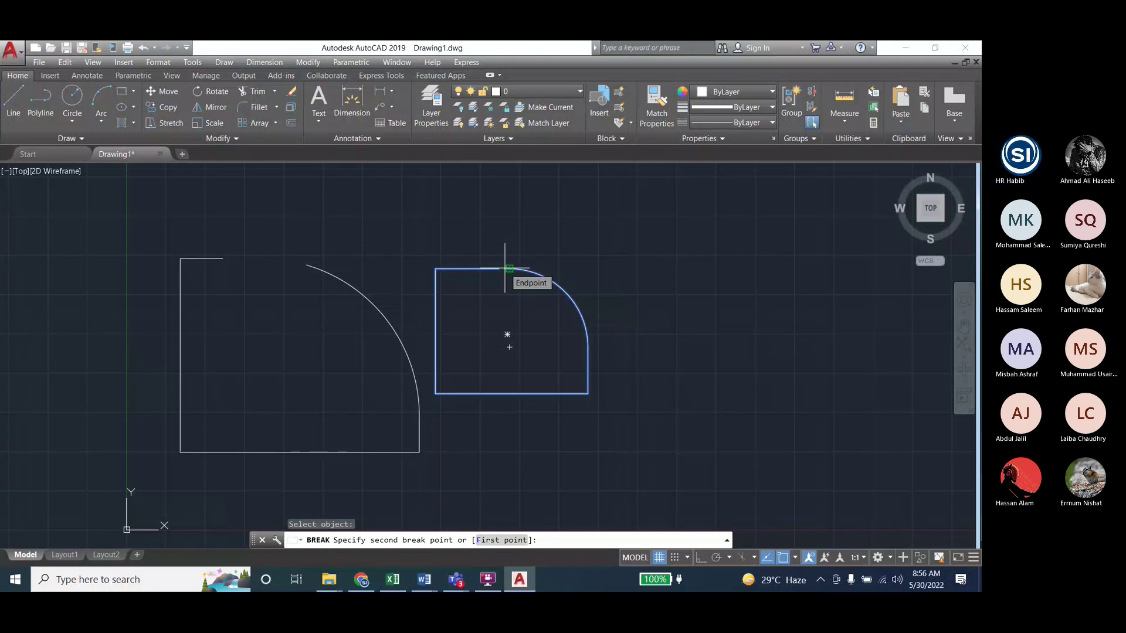
pyautogui.click(508, 269)
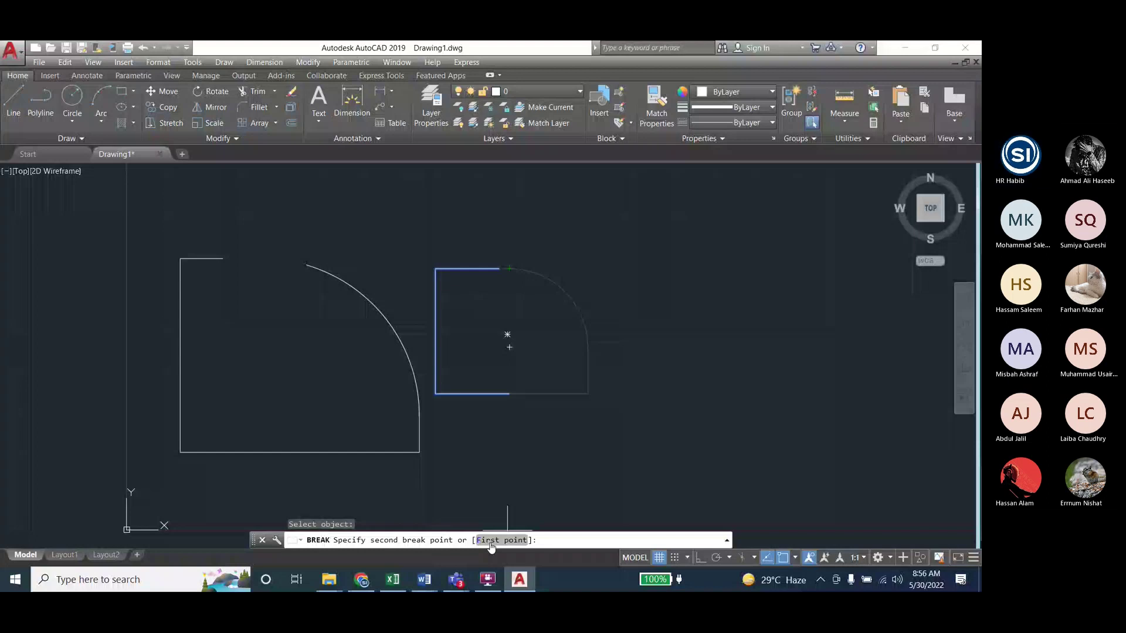
pyautogui.click(492, 540)
pyautogui.click(450, 394)
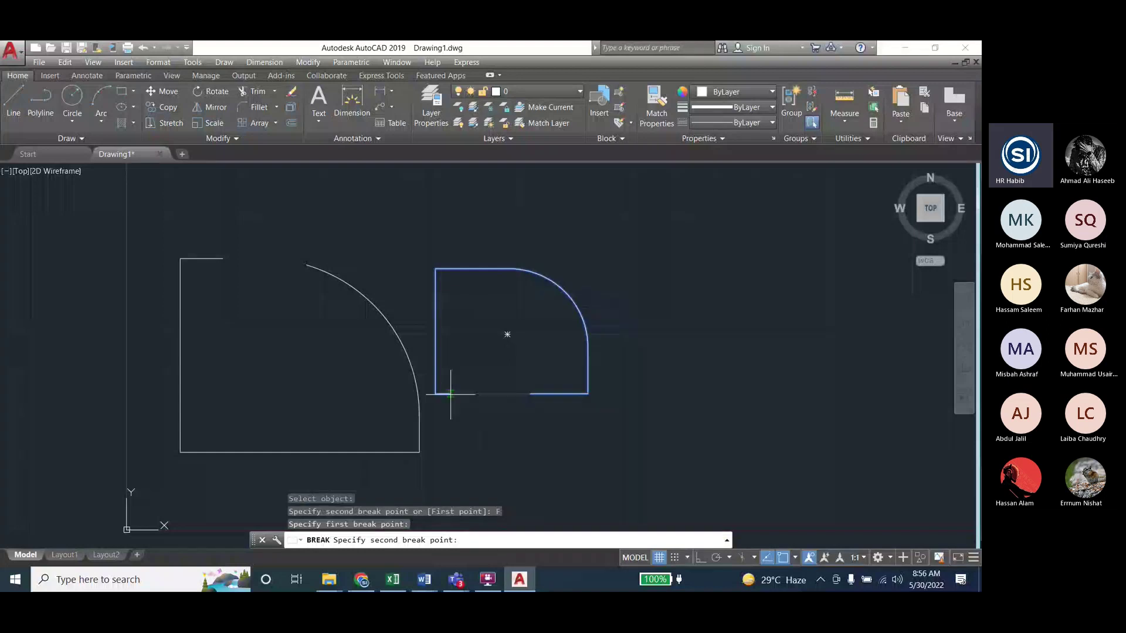
pyautogui.click(462, 387)
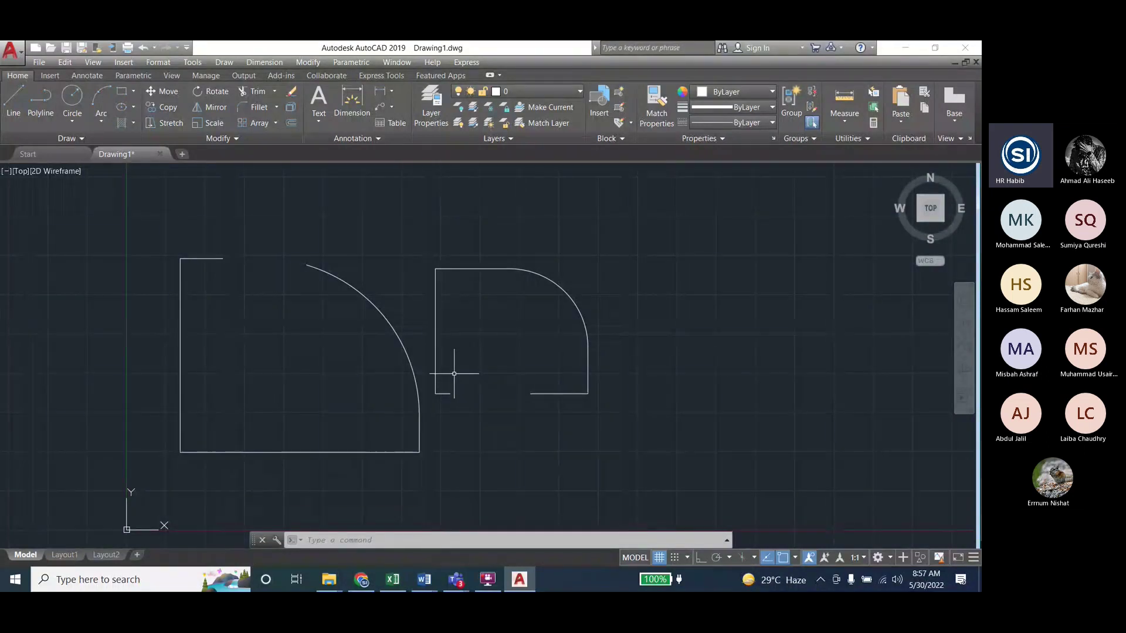
pyautogui.press('Escape')
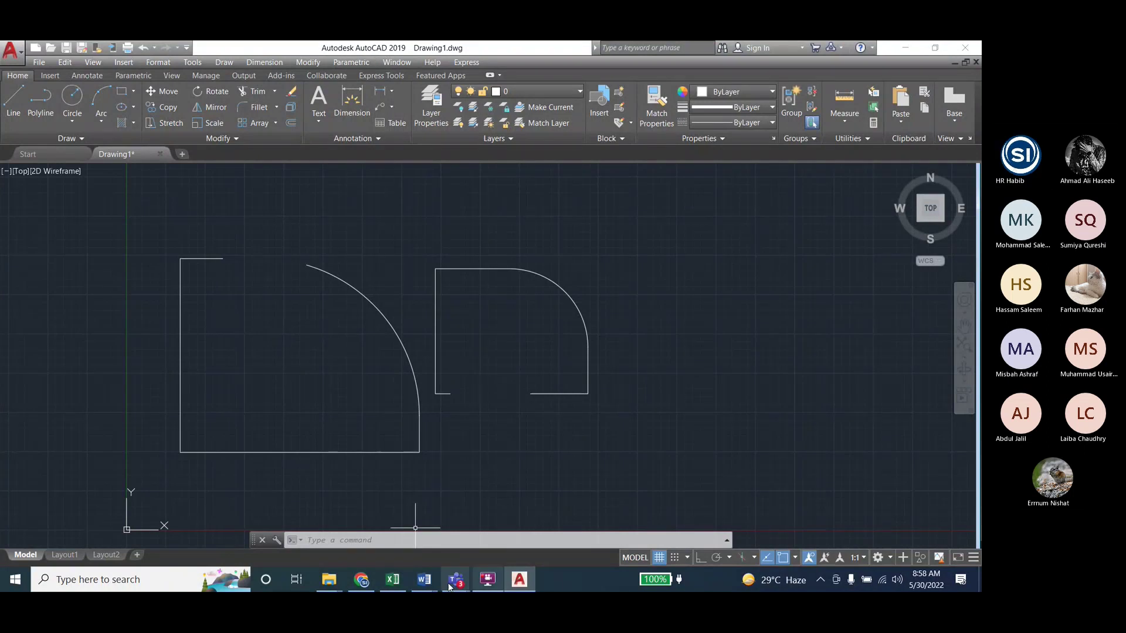
pyautogui.moveTo(423, 579)
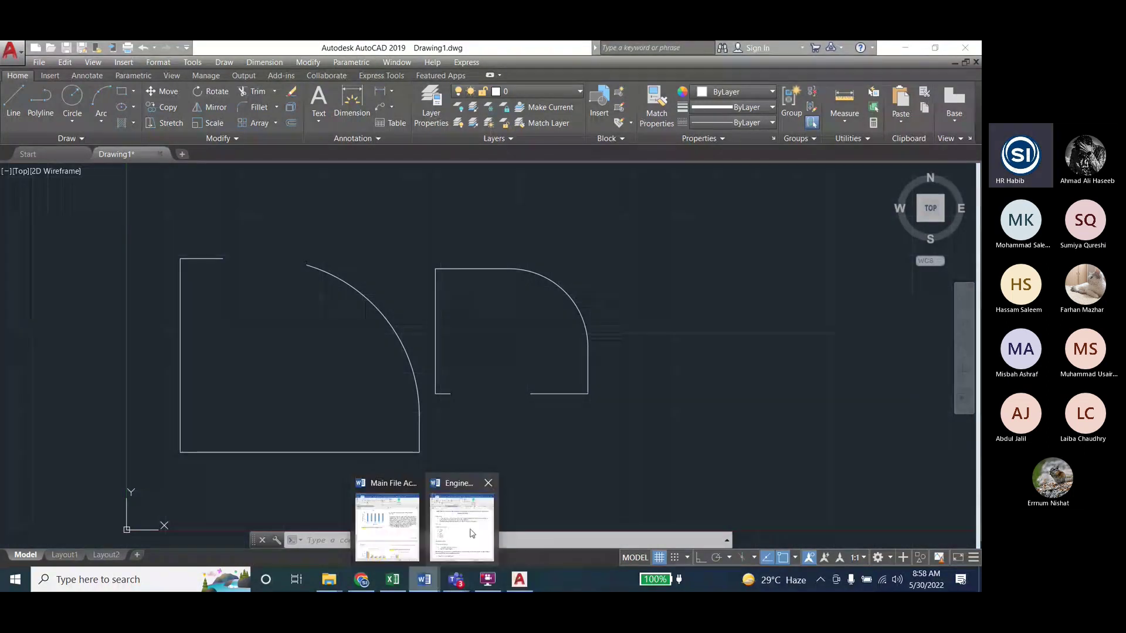
# Scroll the Word lab manual to Lab 6's Scale by factor and reference instructions
pyautogui.click(471, 533)
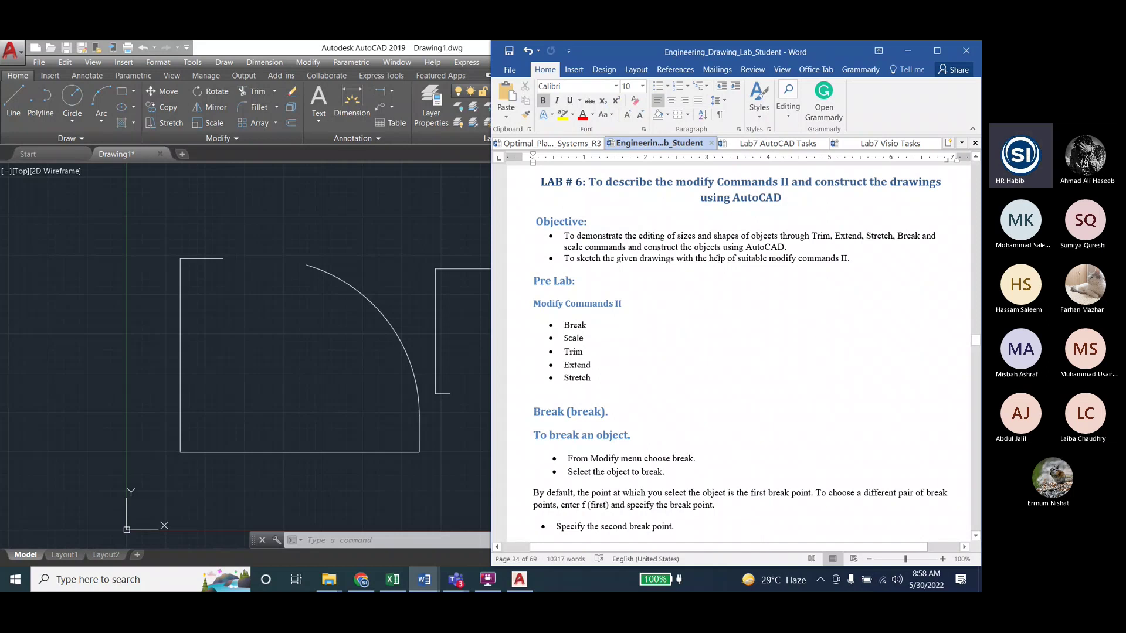
pyautogui.scroll(-7, 627, 367)
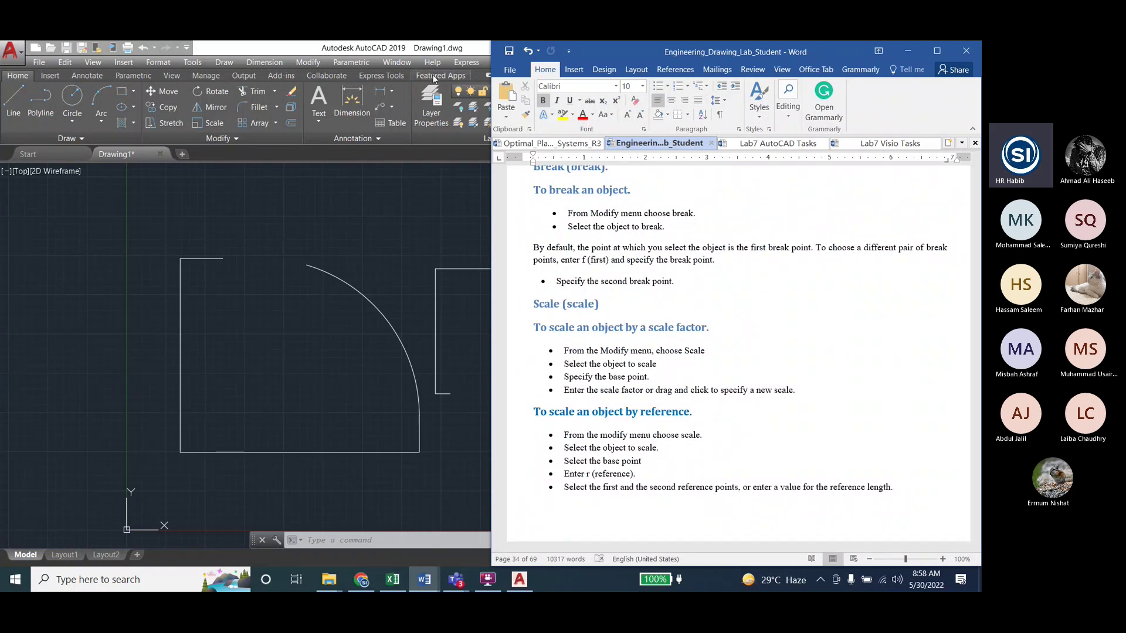
# Scale the smaller broken shape by factor 2 about its lower-left corner
pyautogui.click(458, 51)
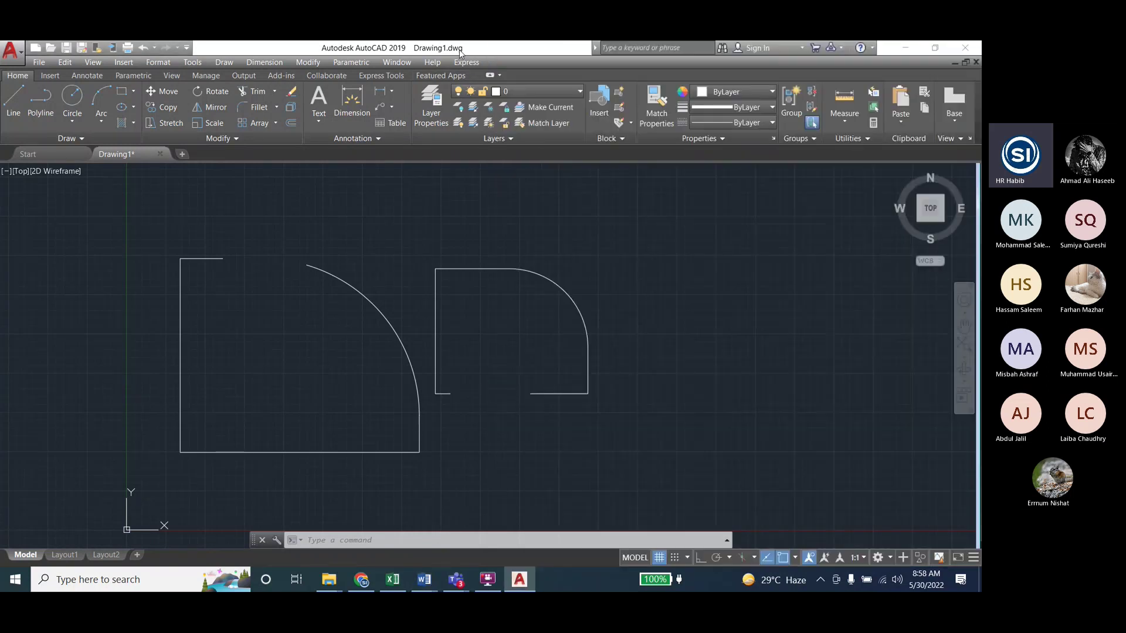
pyautogui.click(319, 59)
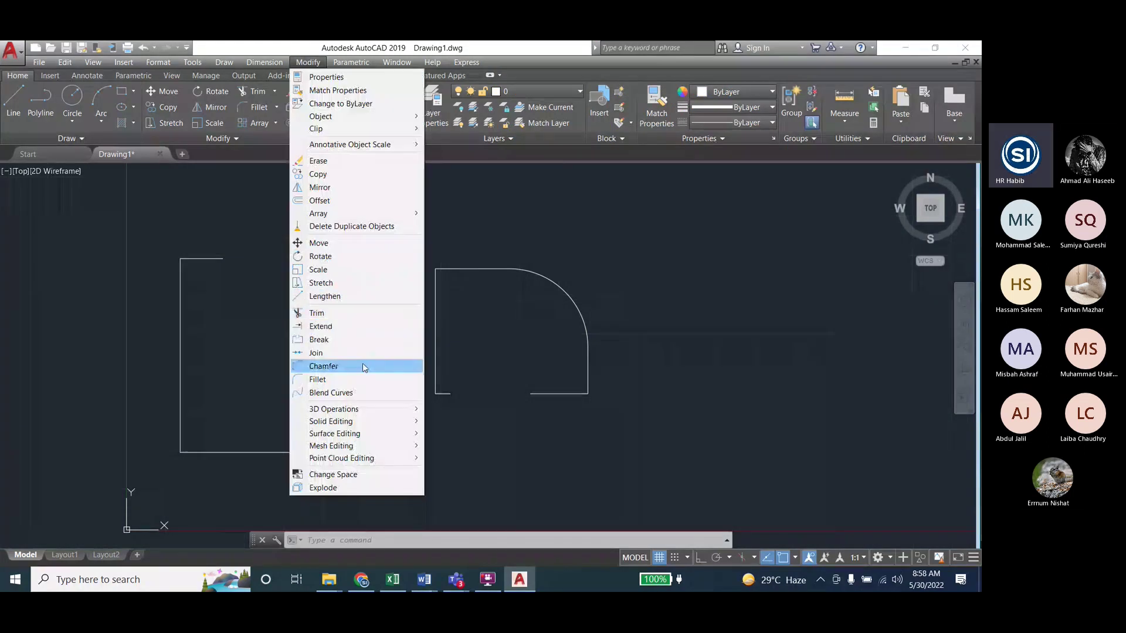
pyautogui.click(319, 269)
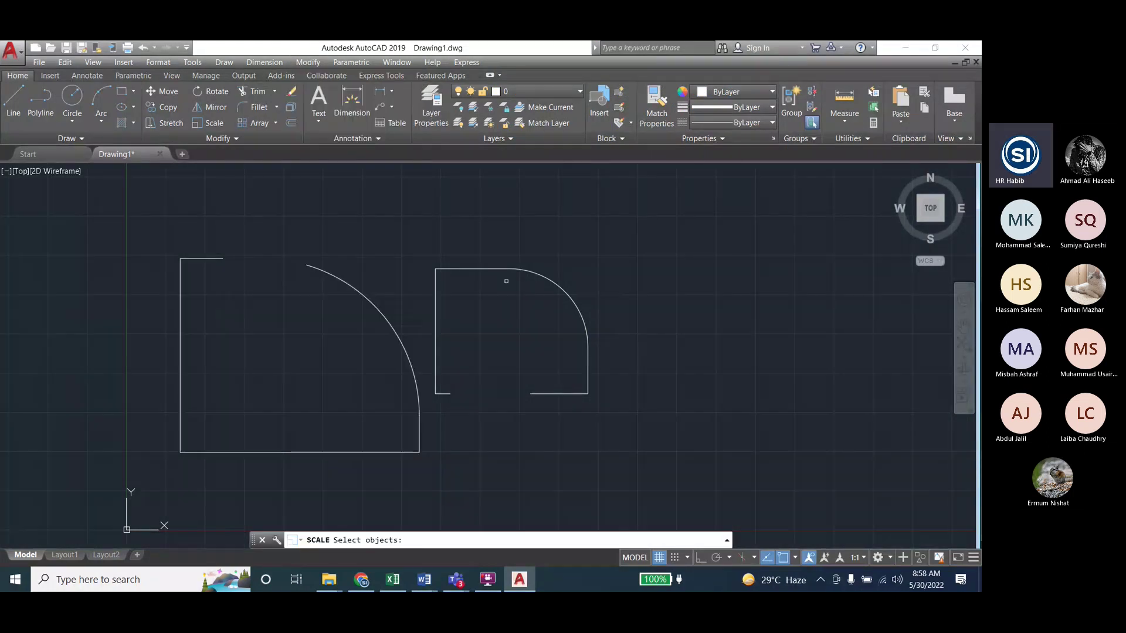
pyautogui.click(509, 269)
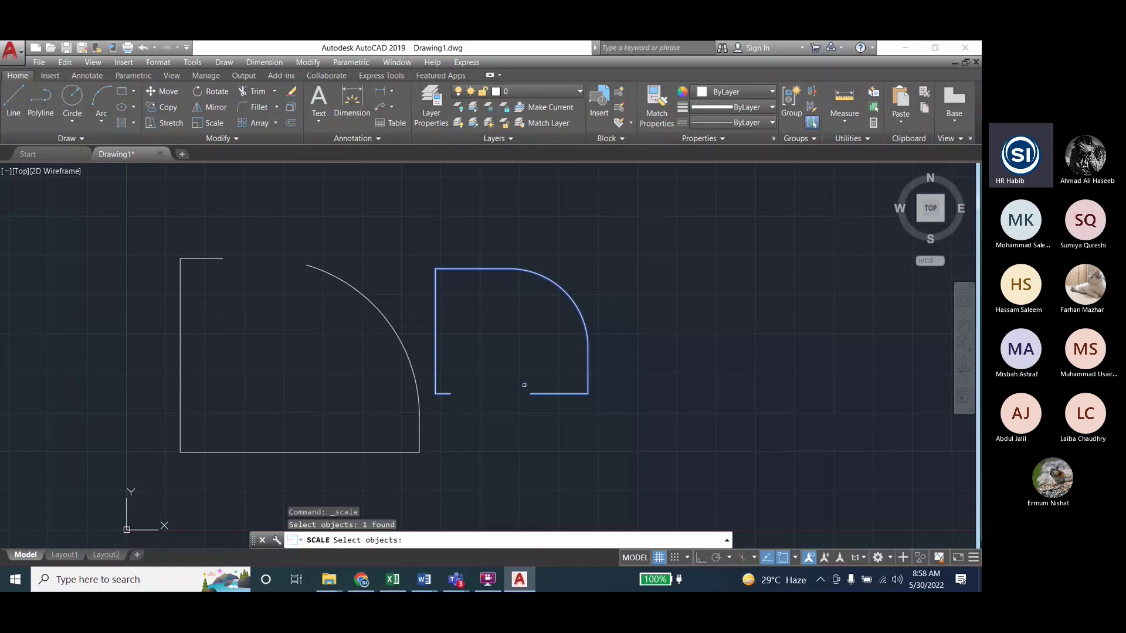
pyautogui.press('Return')
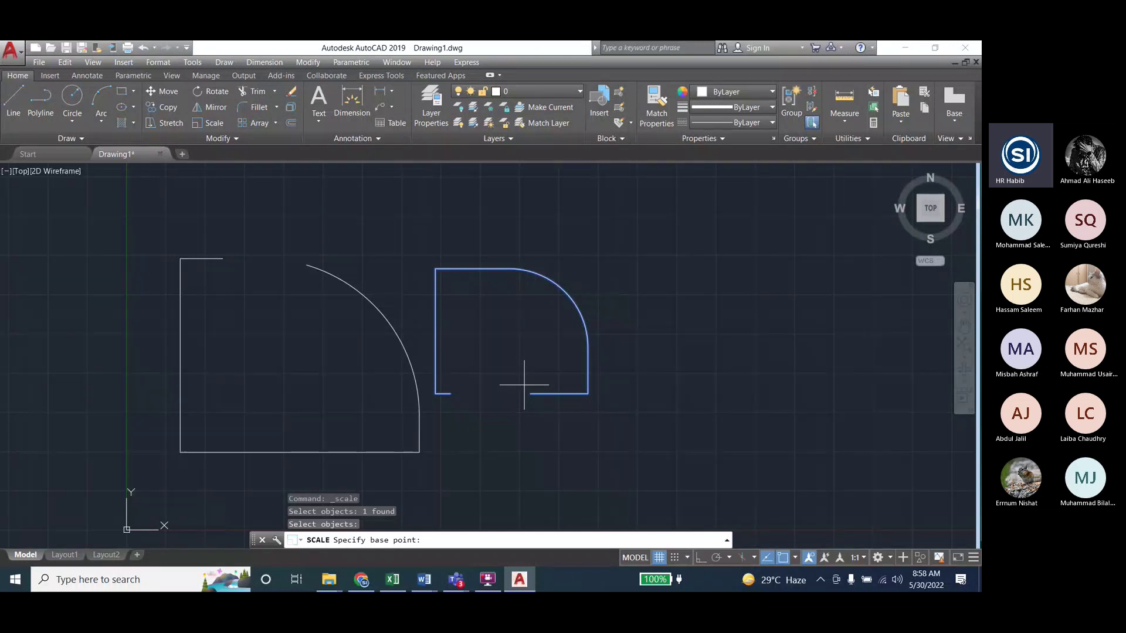
pyautogui.click(435, 393)
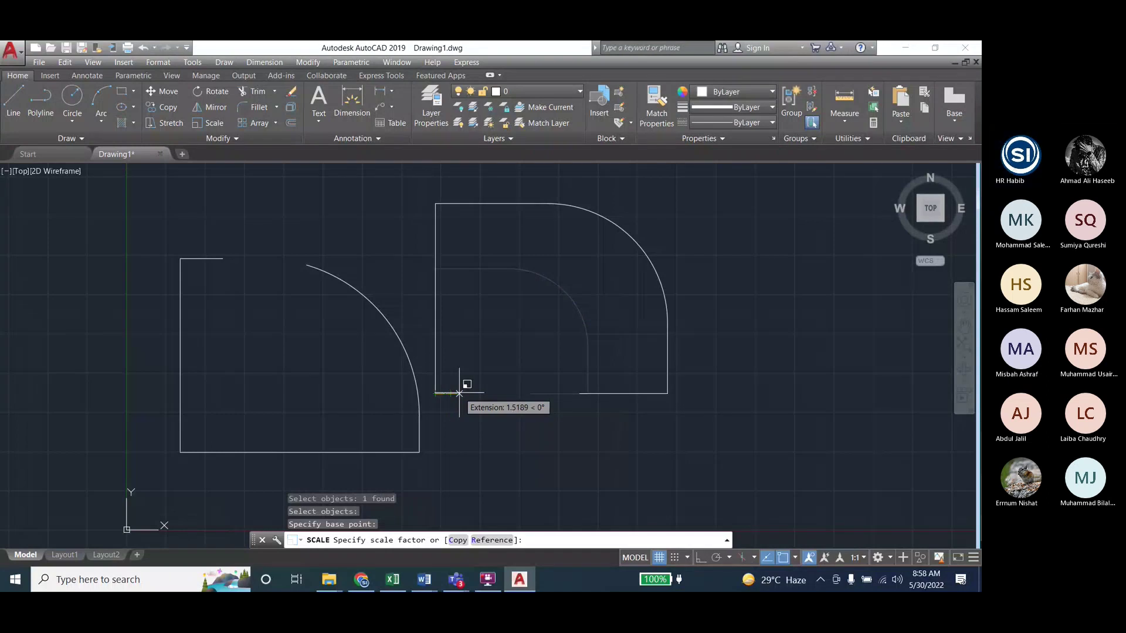
pyautogui.write('2')
pyautogui.press('Return')
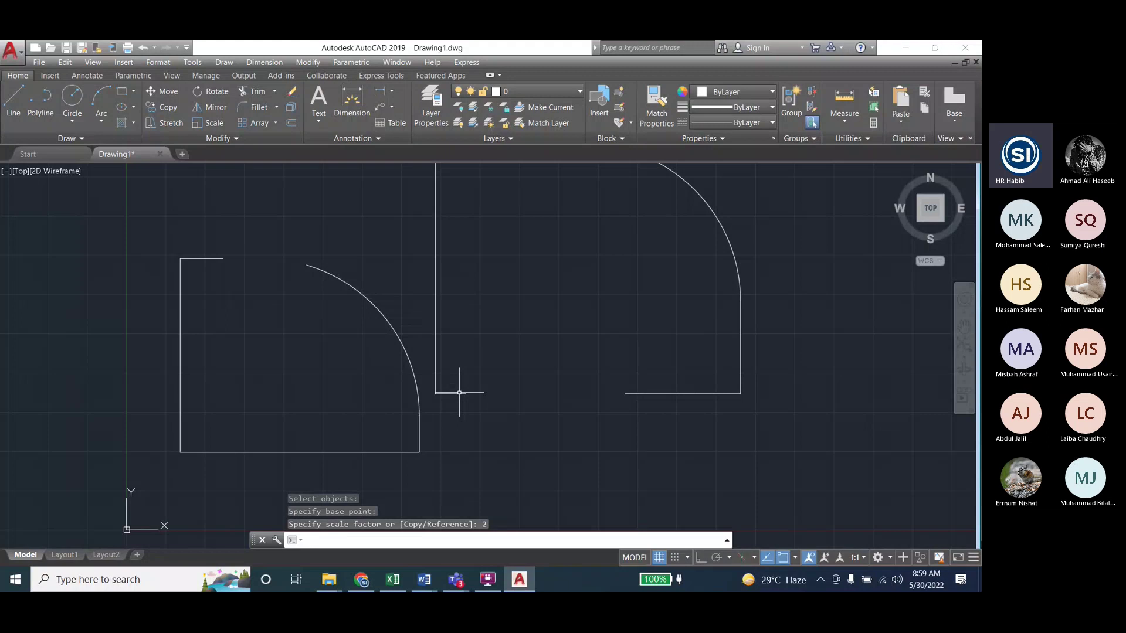
pyautogui.scroll(-2, 458, 396)
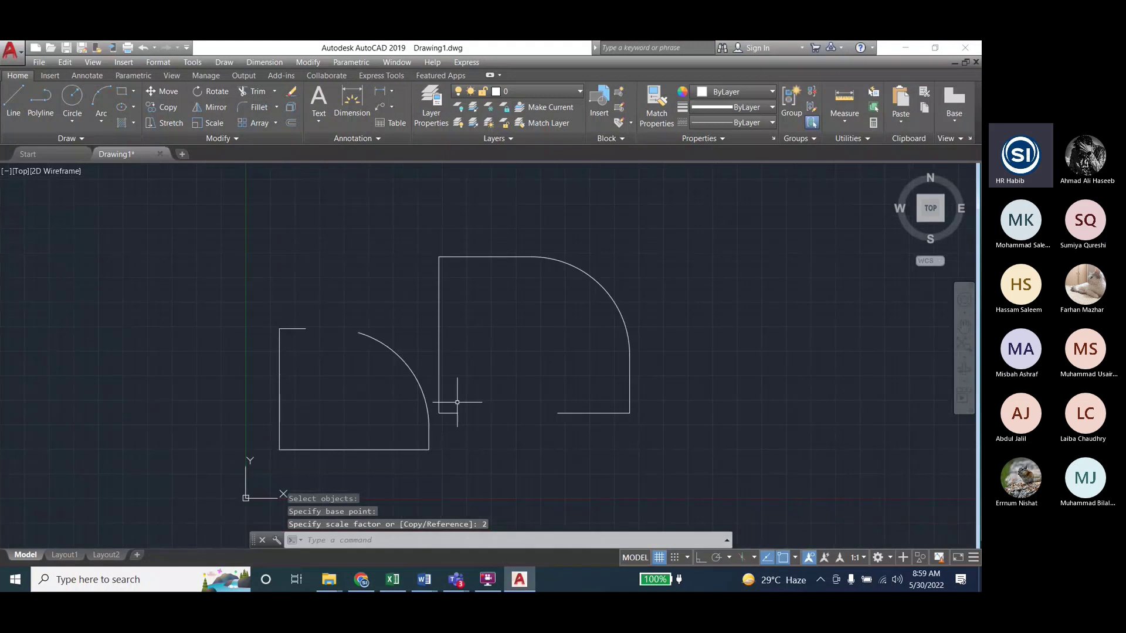
# Scale the enlarged right rounded-corner shape by 0.5 about its lower-right corner
pyautogui.click(308, 62)
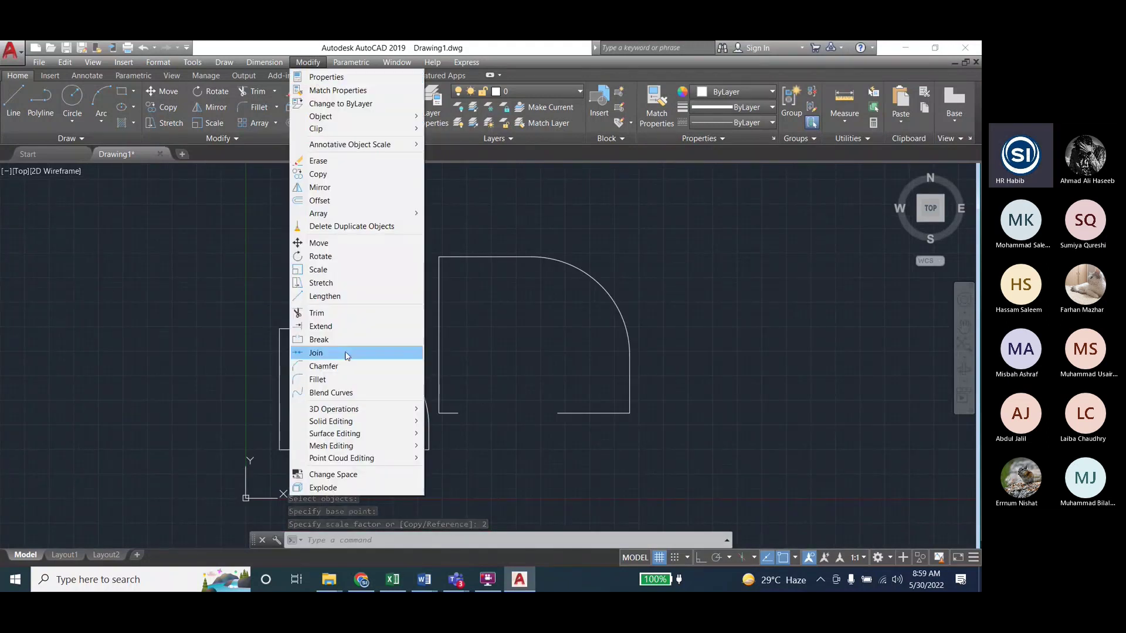
pyautogui.click(318, 269)
pyautogui.click(541, 257)
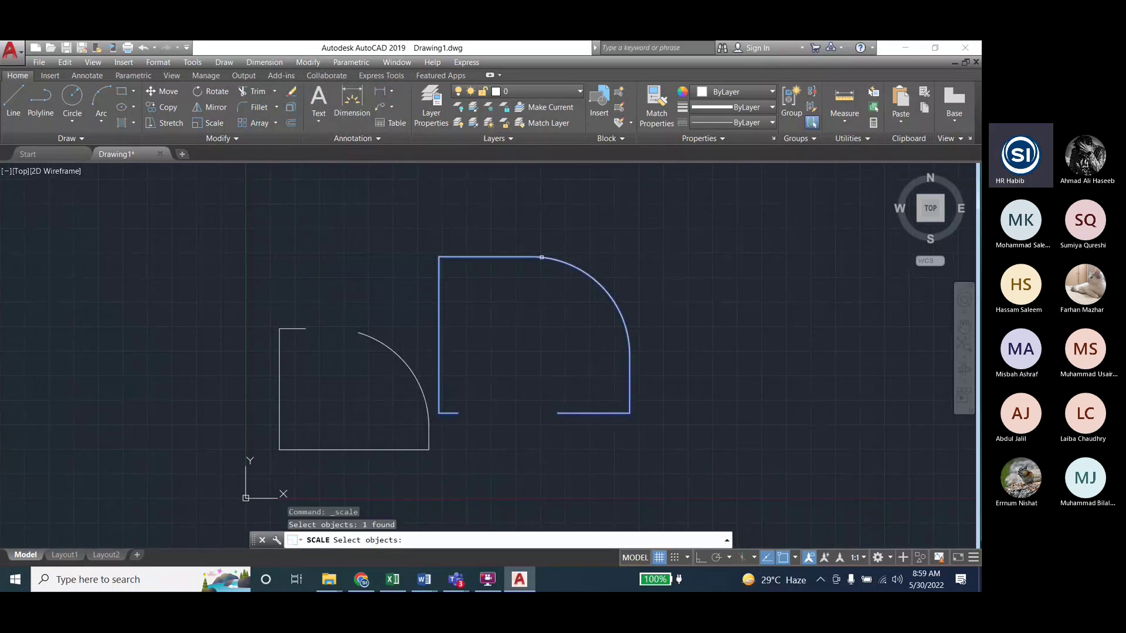
pyautogui.press('Return')
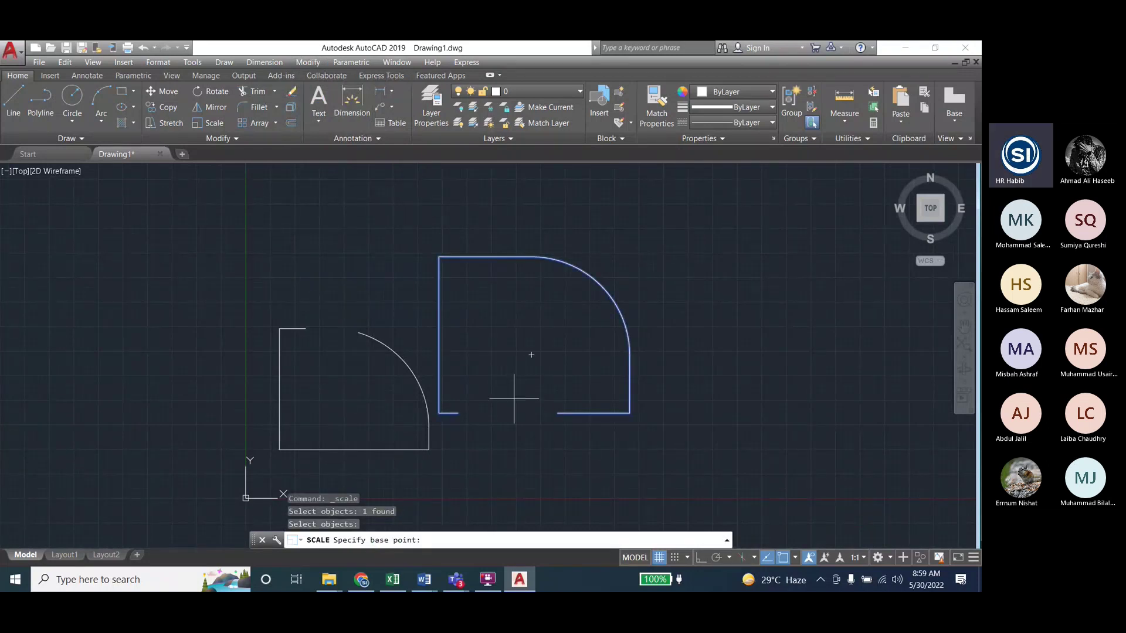
pyautogui.click(629, 414)
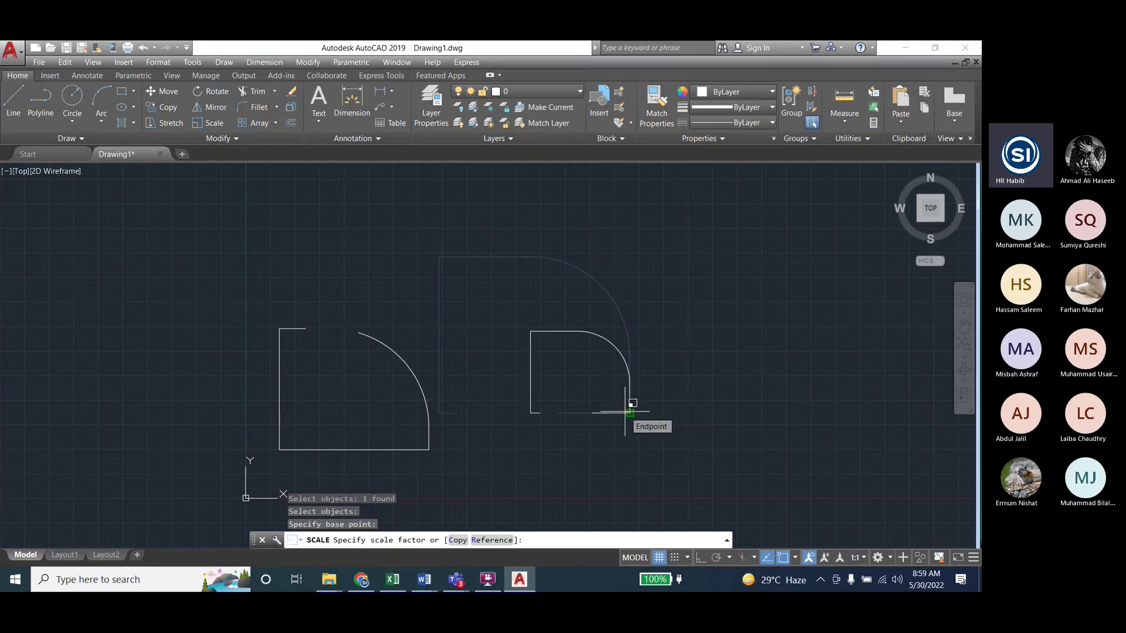
pyautogui.write('0.5')
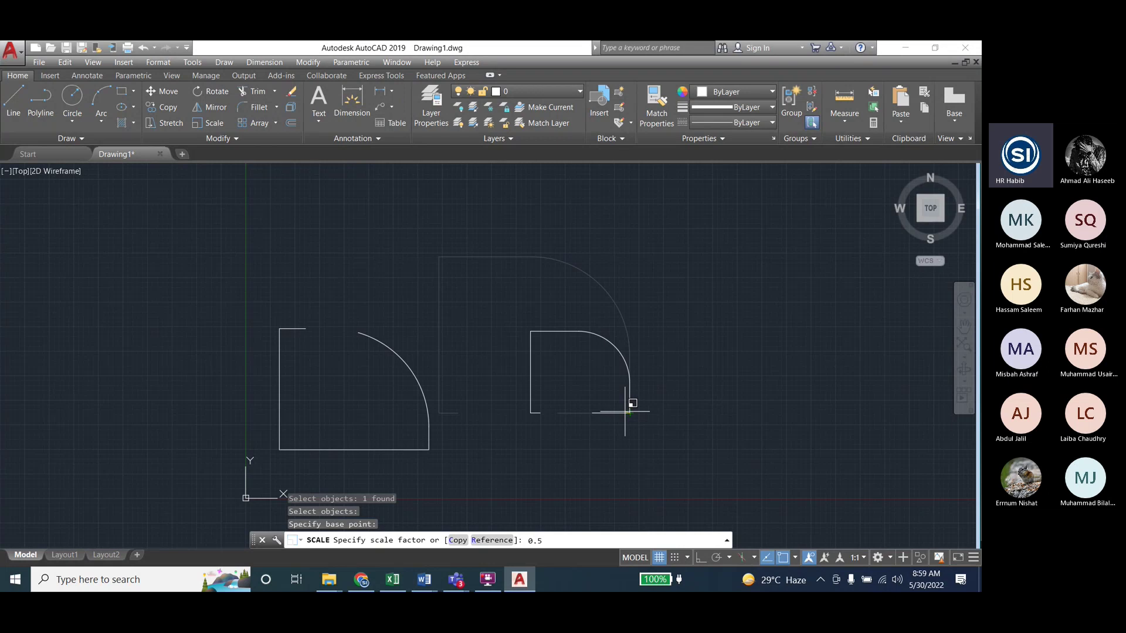
pyautogui.press('Return')
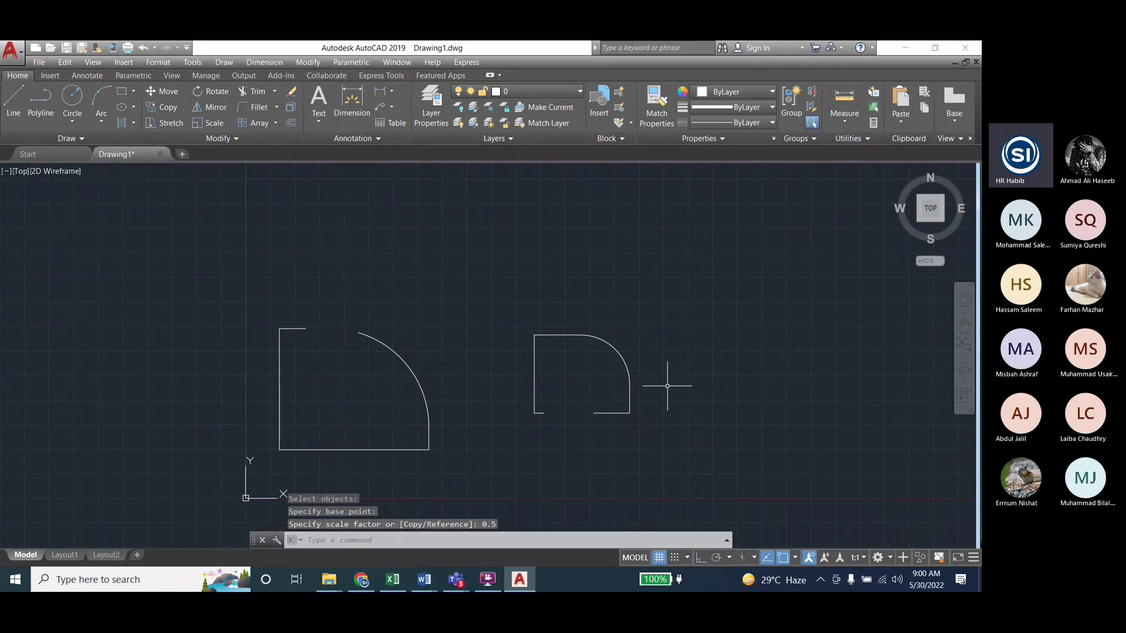
# Scale the right rounded-corner shape by a factor of 3 about its top endpoint
pyautogui.click(316, 65)
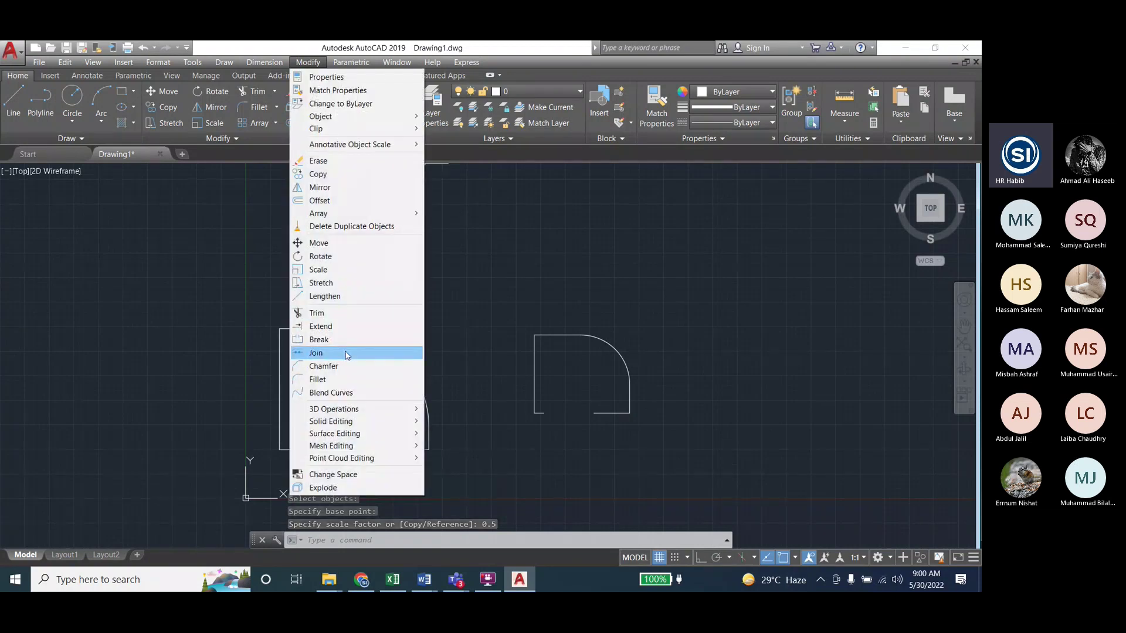
pyautogui.click(320, 270)
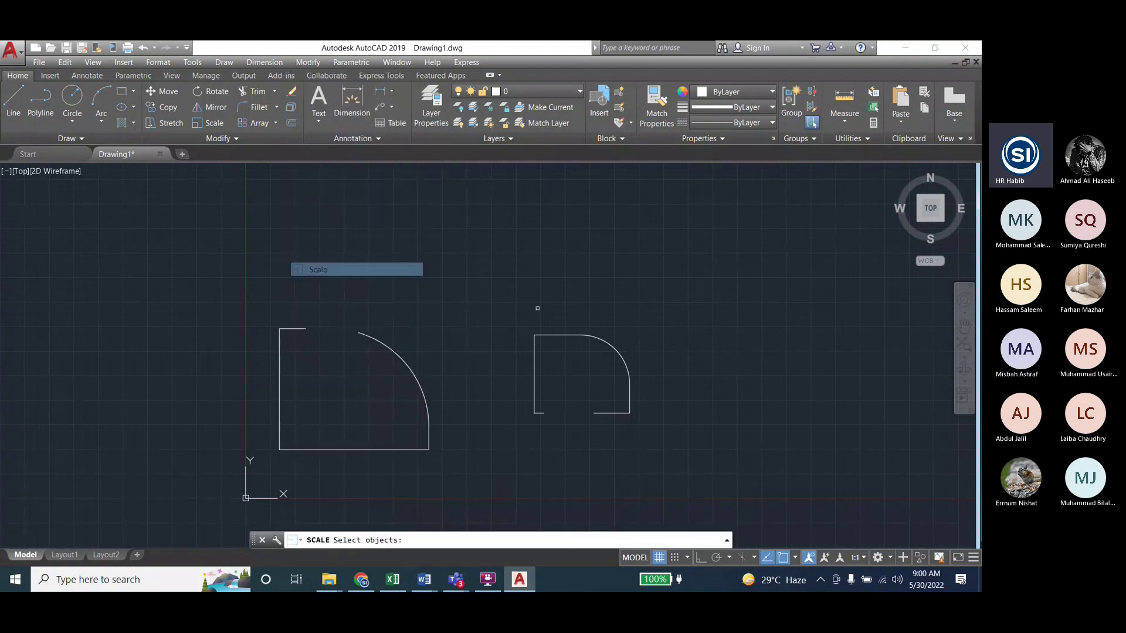
pyautogui.click(583, 334)
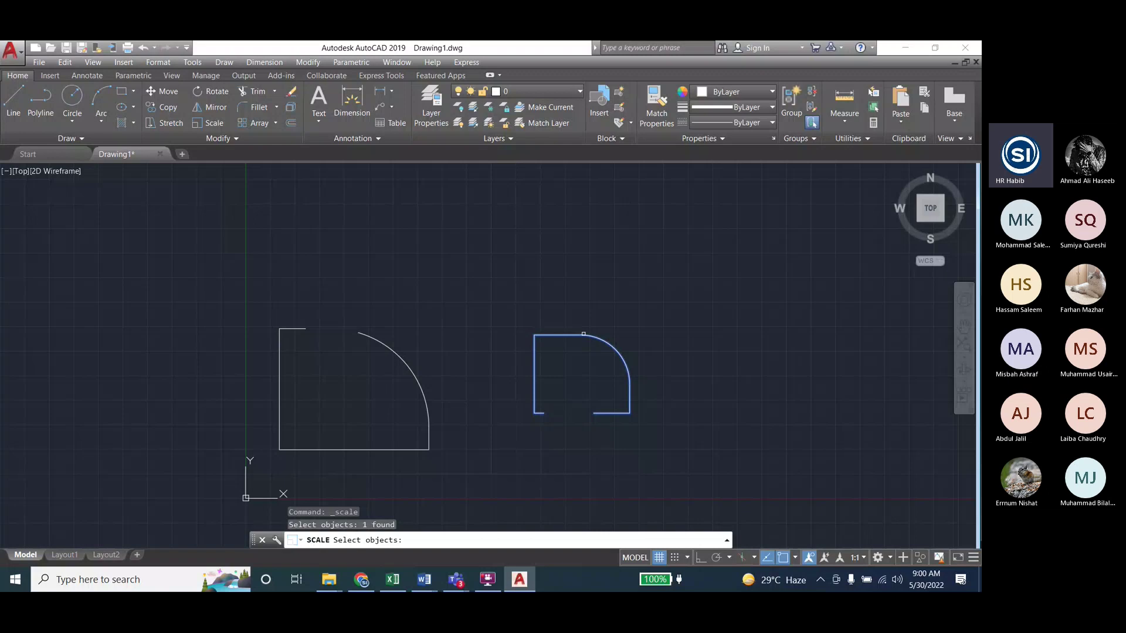
pyautogui.press('Return')
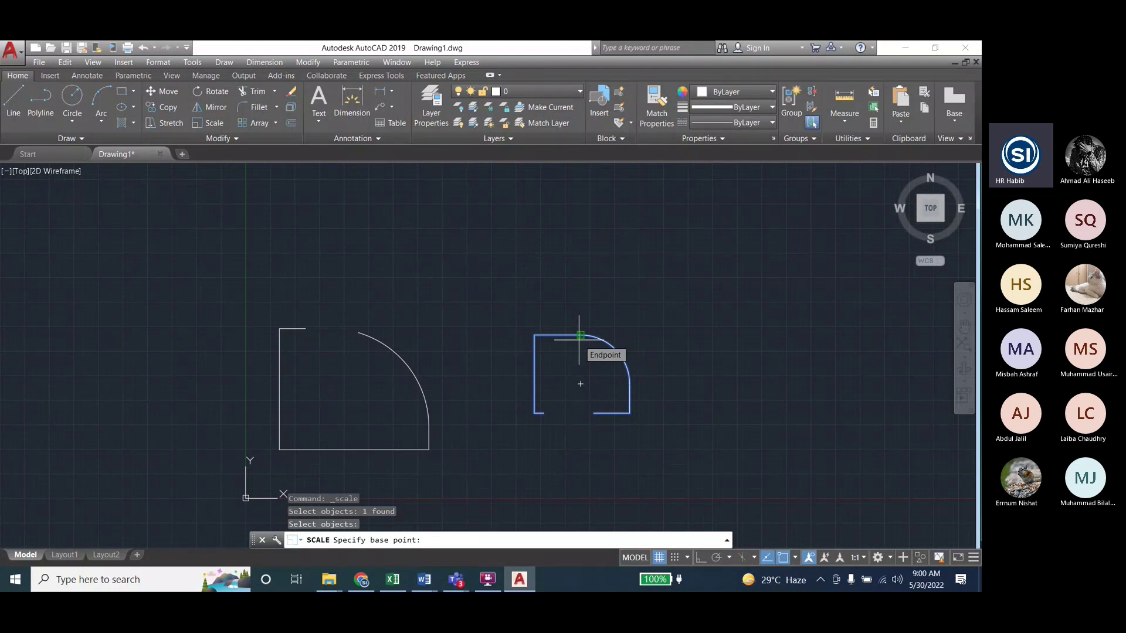
pyautogui.click(579, 335)
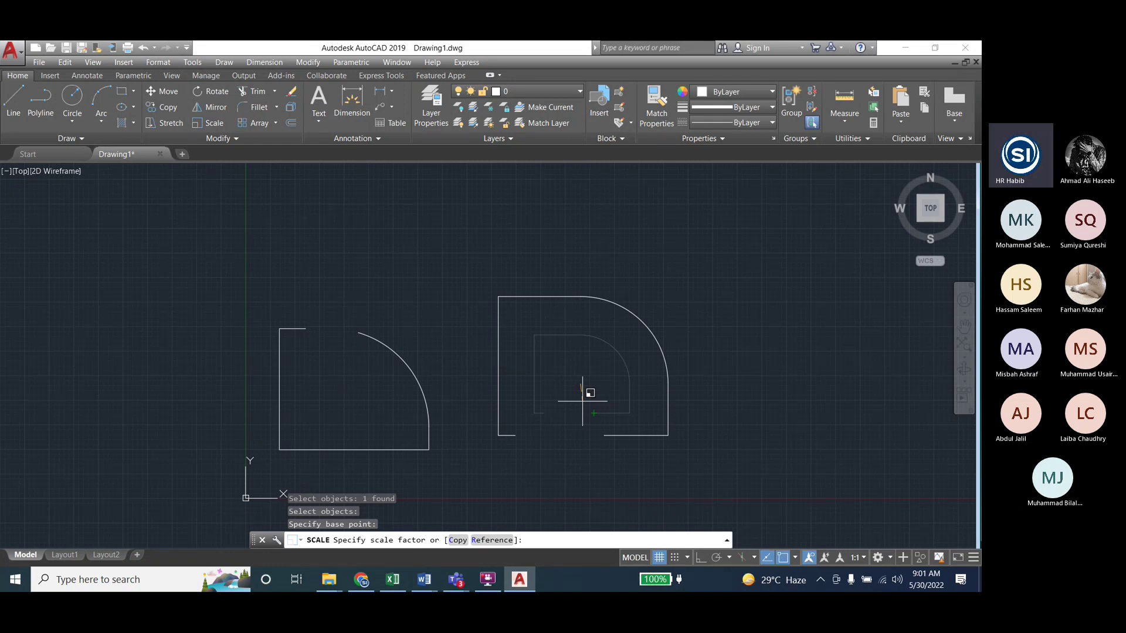
pyautogui.write('3')
pyautogui.press('Return')
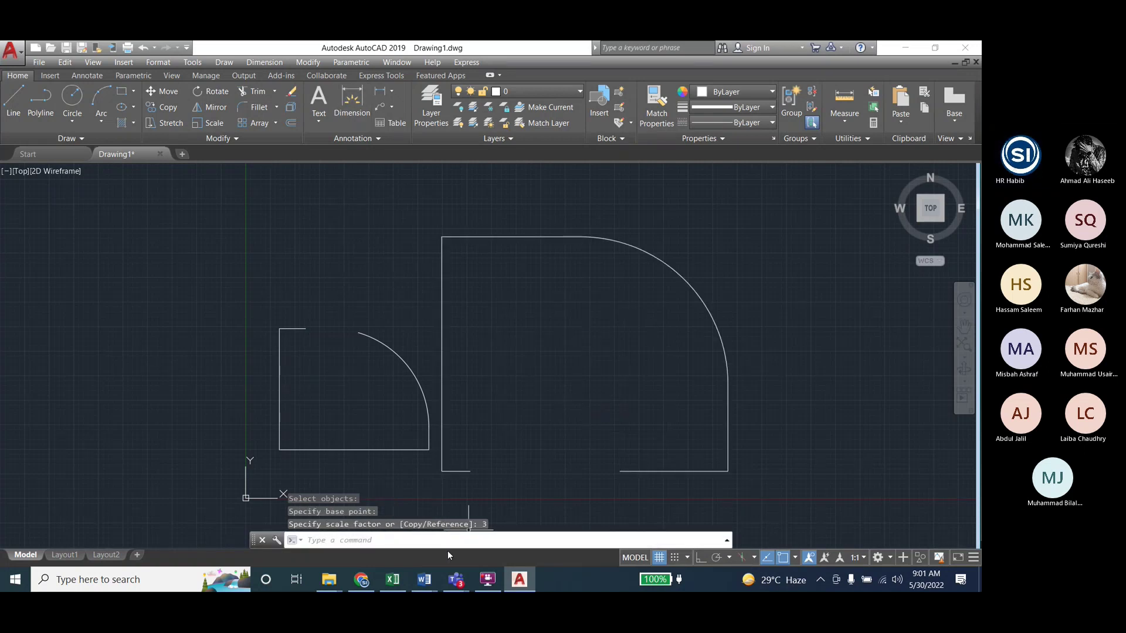
# Glance at the Engineering_Drawing_Lab_Student manual in Word, then return to AutoCAD
pyautogui.moveTo(424, 578)
pyautogui.click(441, 535)
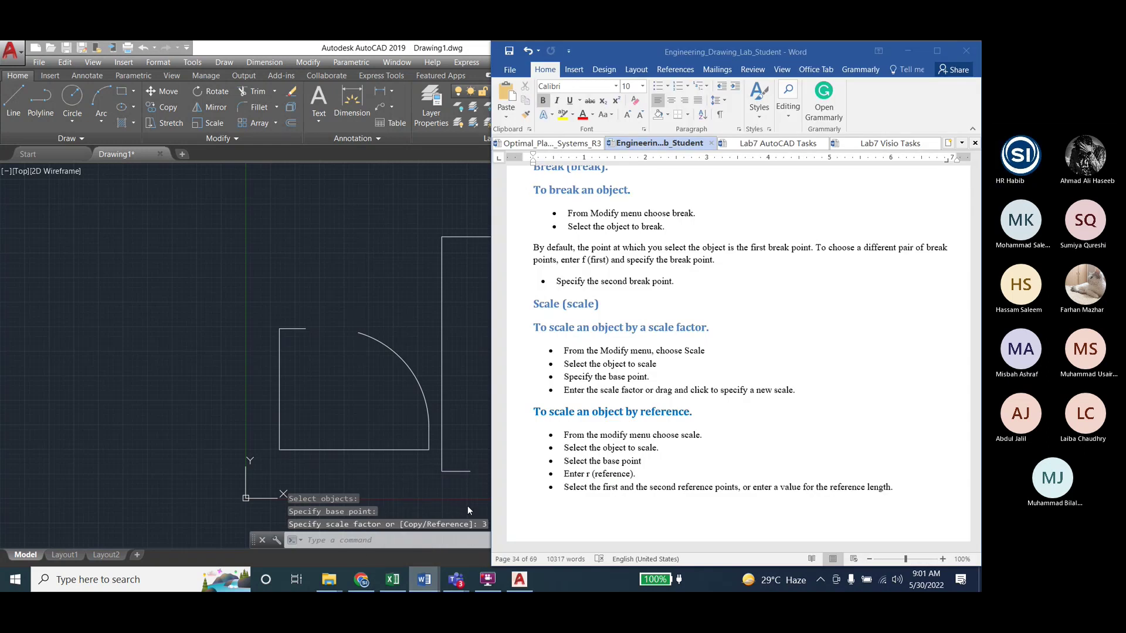
pyautogui.scroll(10, 657, 354)
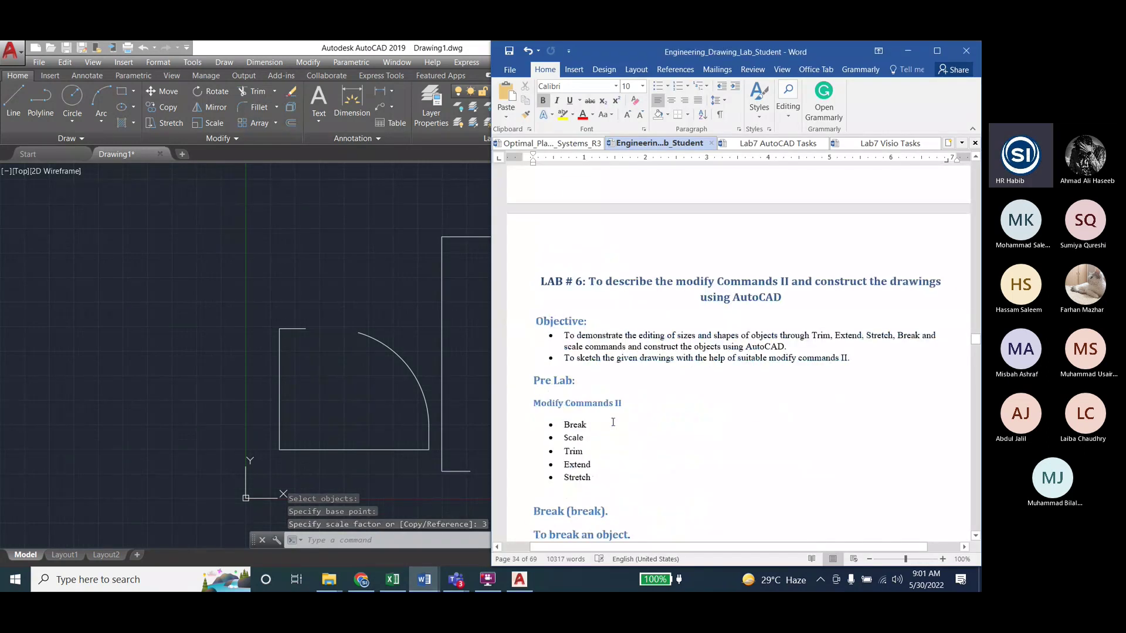
pyautogui.scroll(-1, 612, 422)
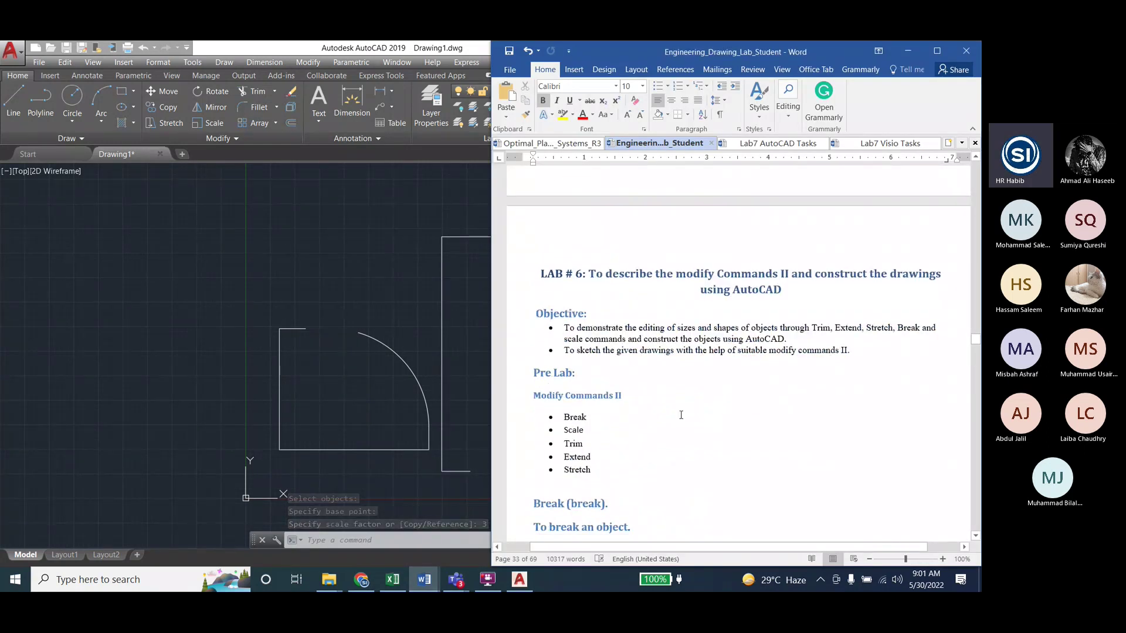
pyautogui.click(470, 385)
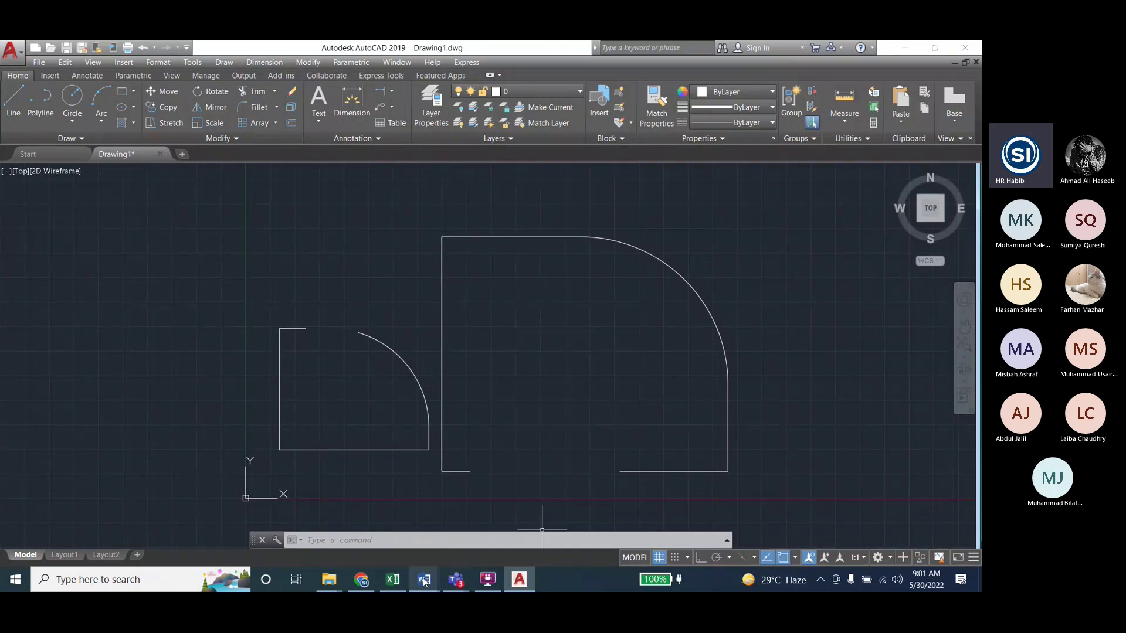
# Bring Word back and scroll the Lab7 AutoCAD Tasks document down to the grid exercise
pyautogui.moveTo(424, 579)
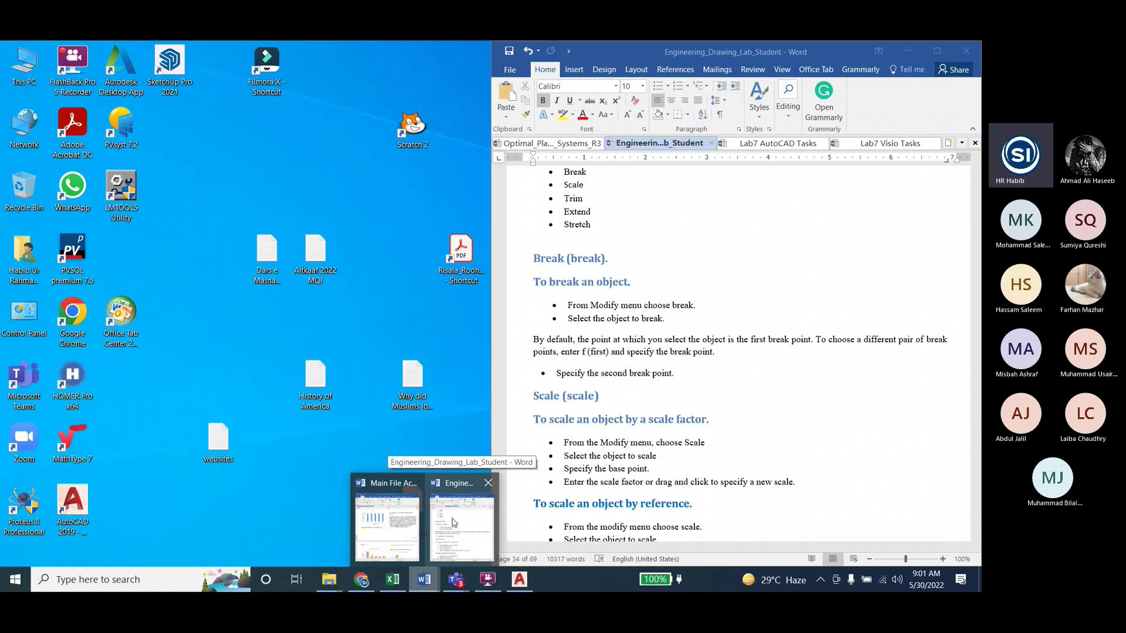
pyautogui.click(453, 523)
pyautogui.click(773, 143)
pyautogui.moveTo(977, 168); pyautogui.dragTo(957, 466)
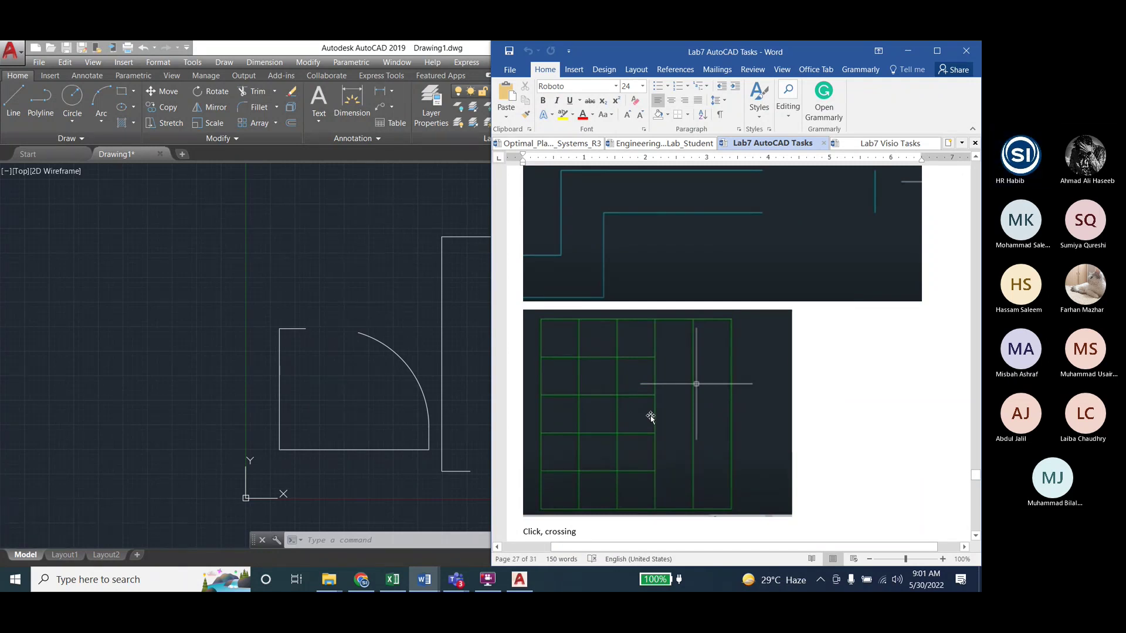
pyautogui.scroll(-1, 650, 417)
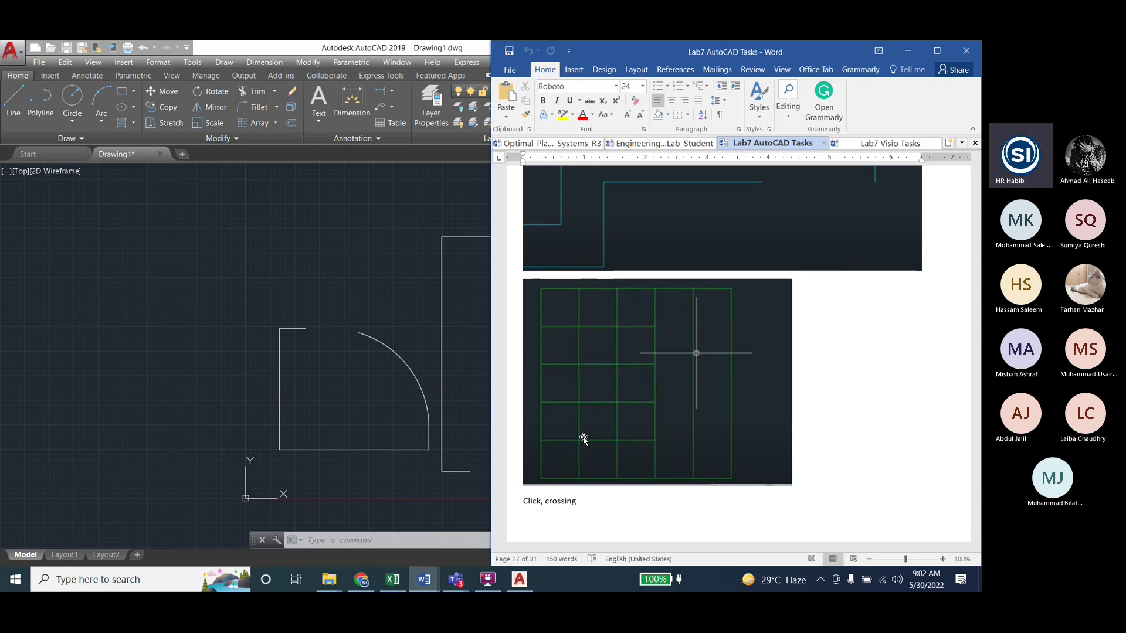
# Back in AutoCAD, start a rectangle above the rounded shapes with an area of 100
pyautogui.click(230, 312)
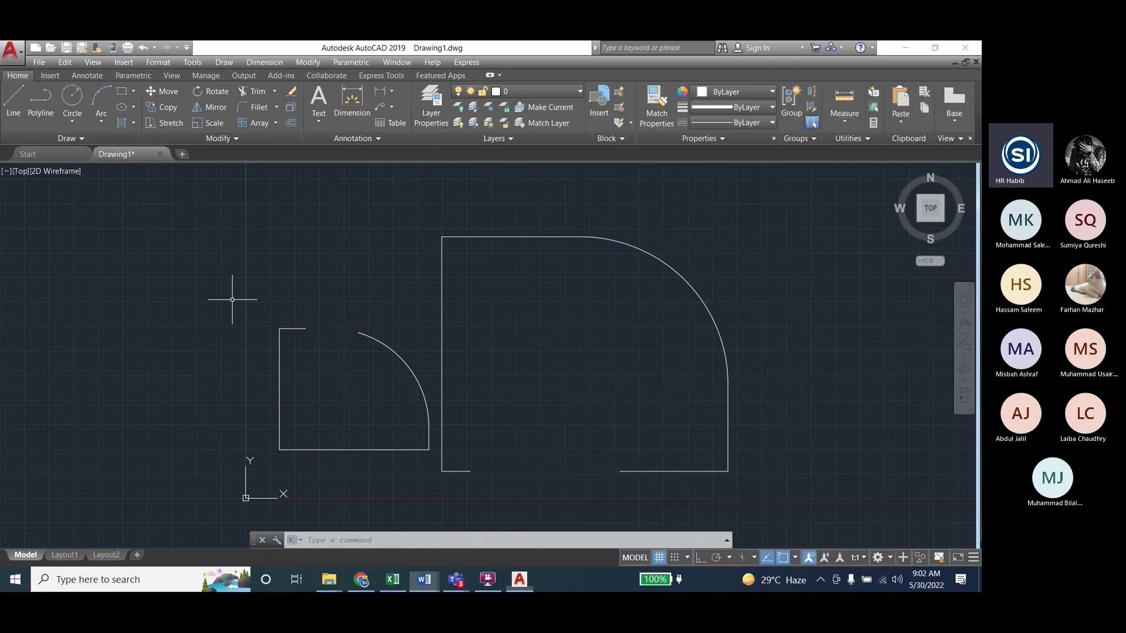
pyautogui.scroll(-2, 104, 280)
pyautogui.scroll(-1, 104, 279)
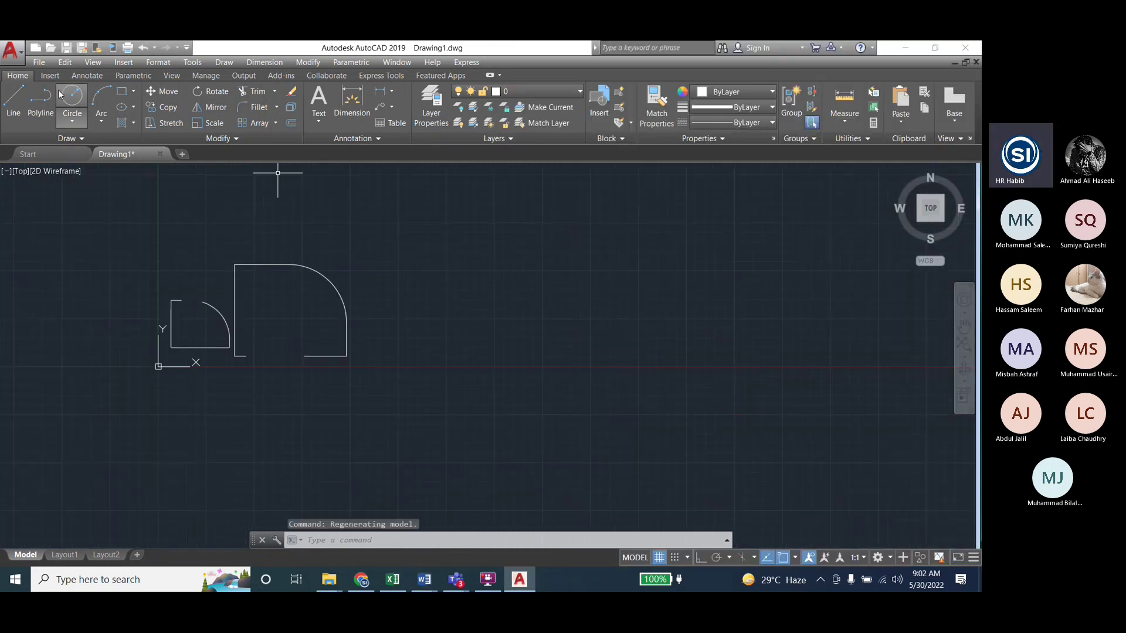
pyautogui.click(123, 96)
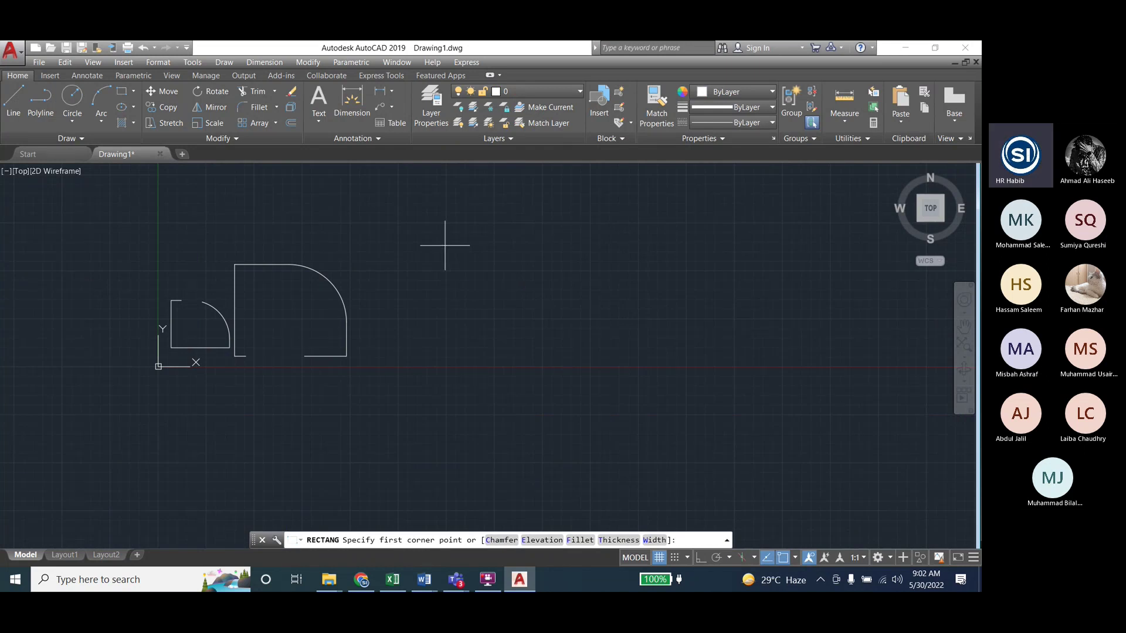
pyautogui.click(445, 245)
pyautogui.write('A')
pyautogui.press('Return')
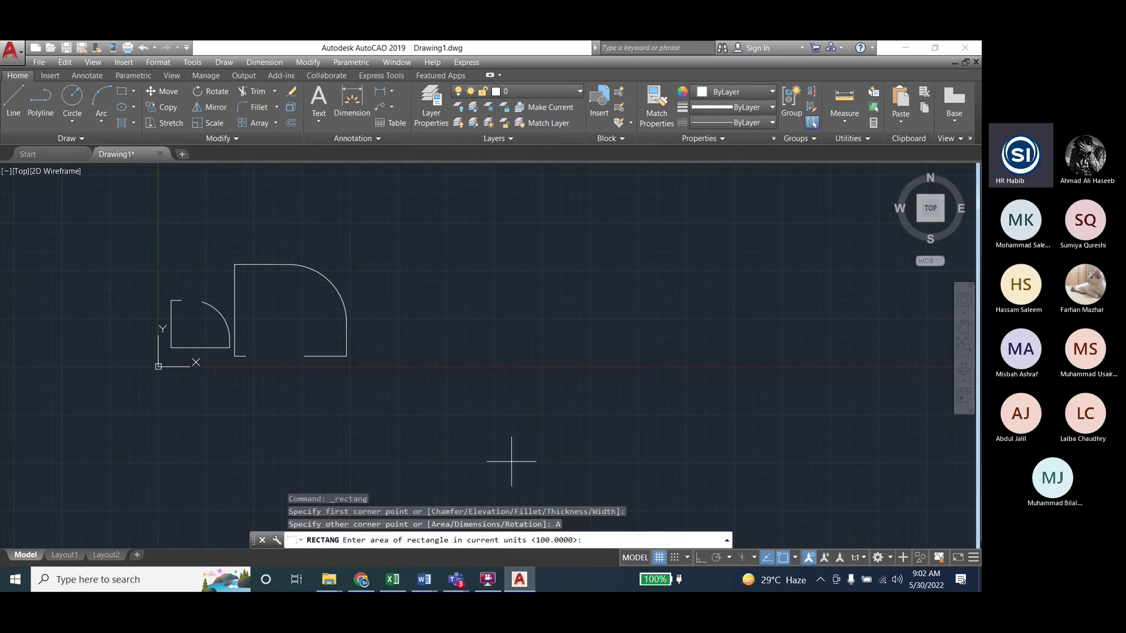
pyautogui.write('100')
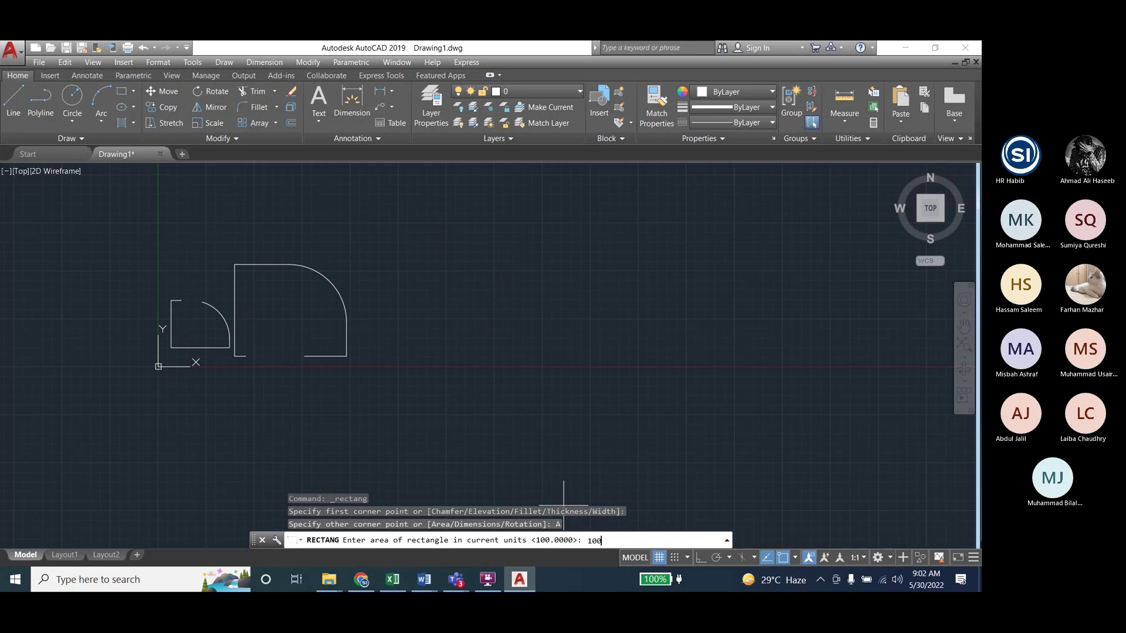
pyautogui.press('Return')
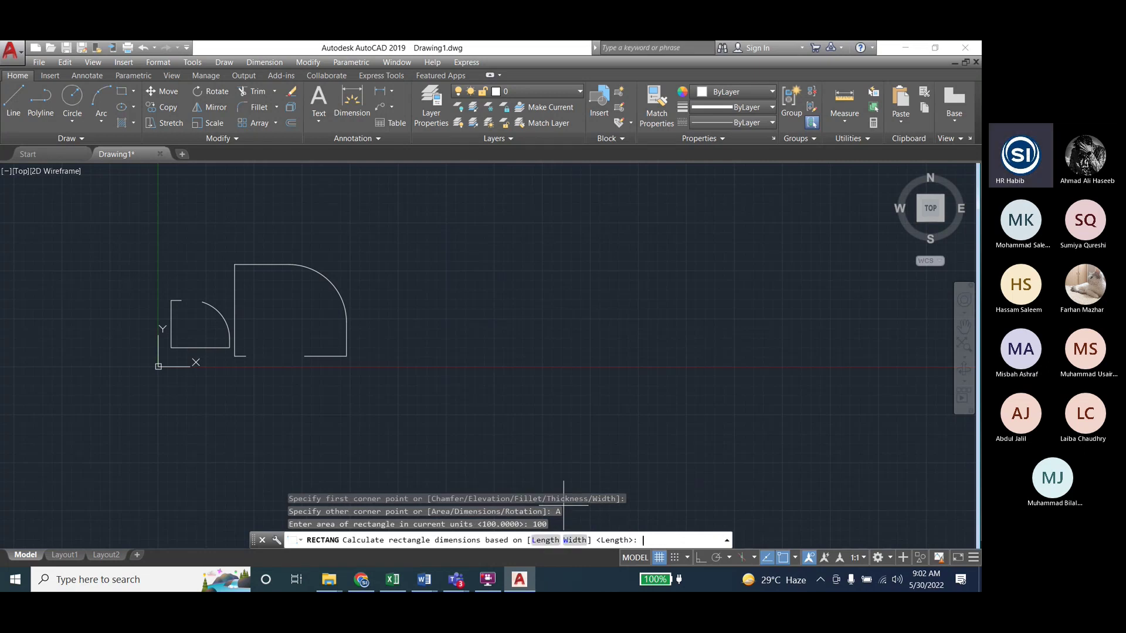
# Finish the rectangle as a square with a length of 10
pyautogui.write('10')
pyautogui.press('Return')
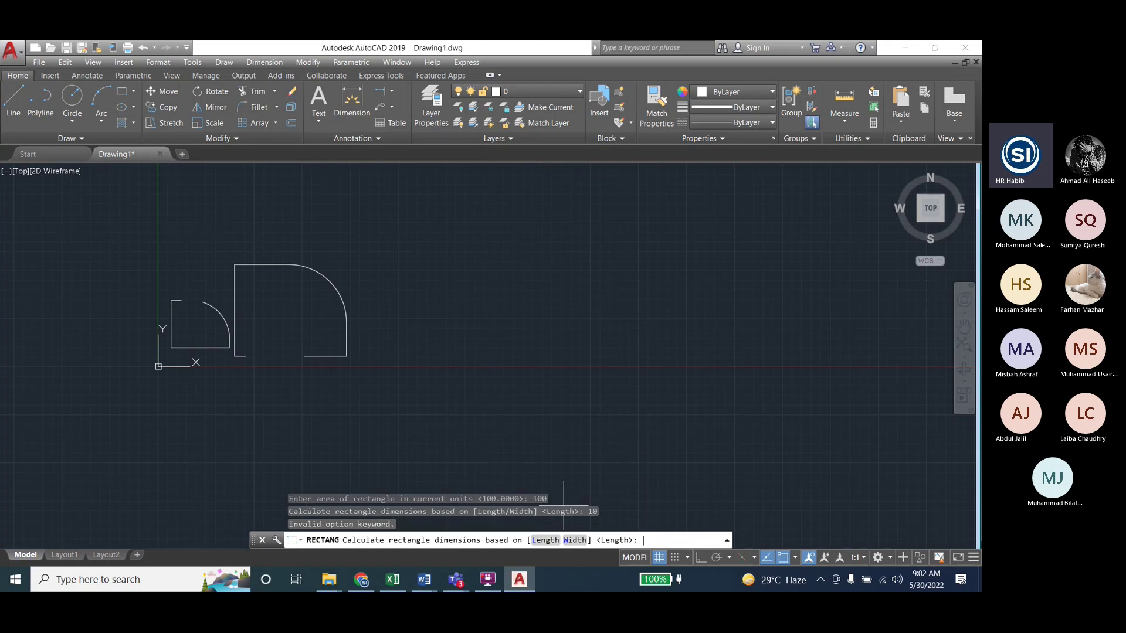
pyautogui.press('Return')
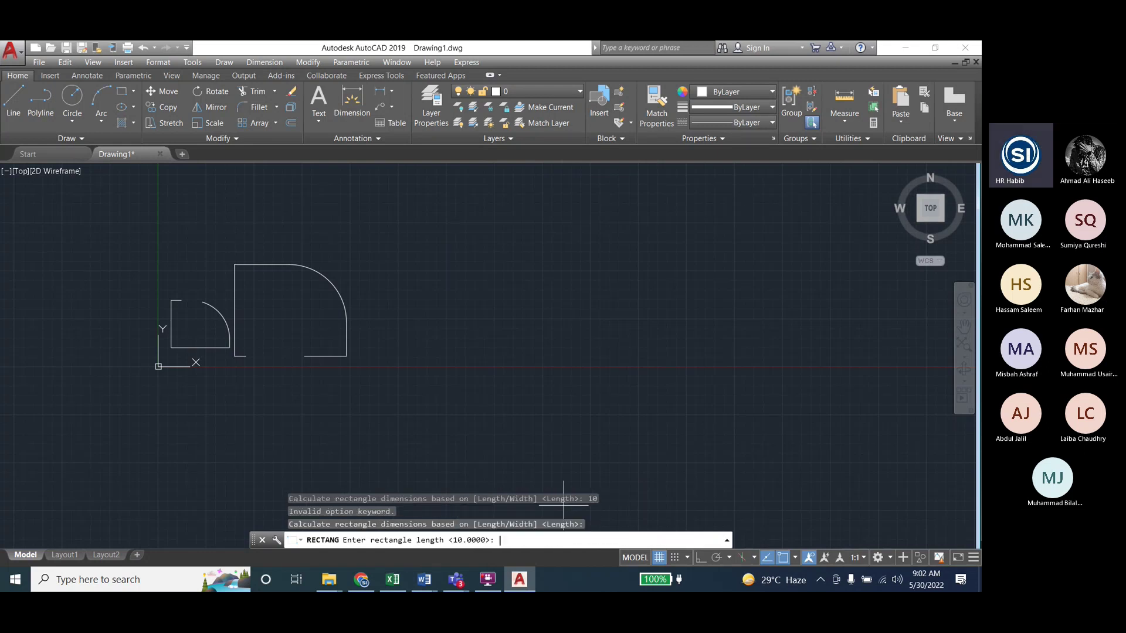
pyautogui.click(499, 290)
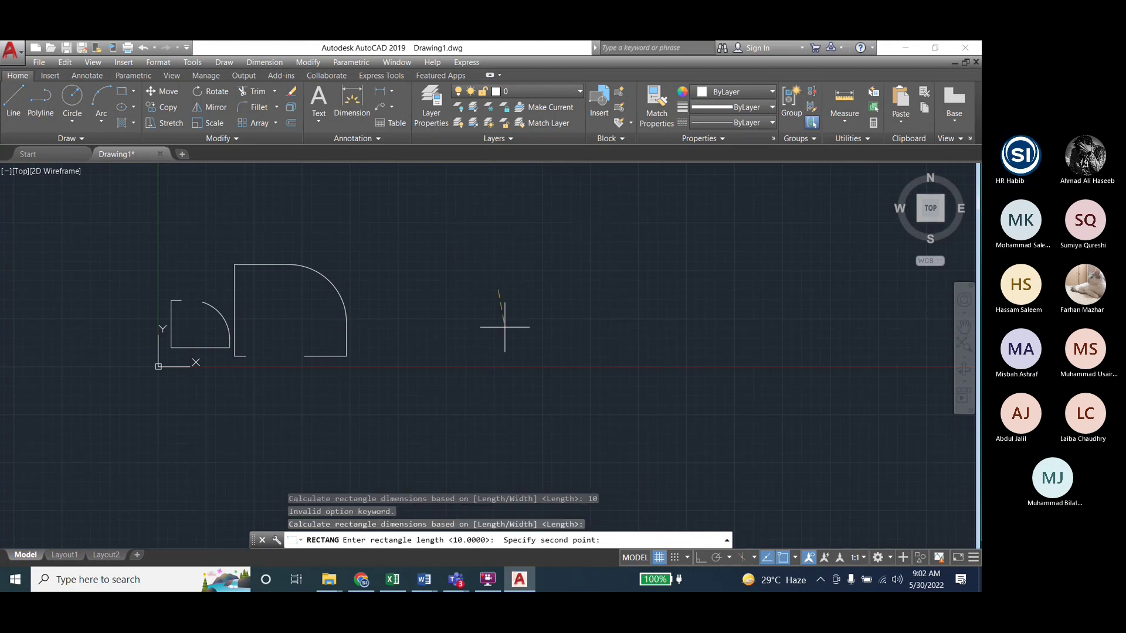
pyautogui.click(558, 368)
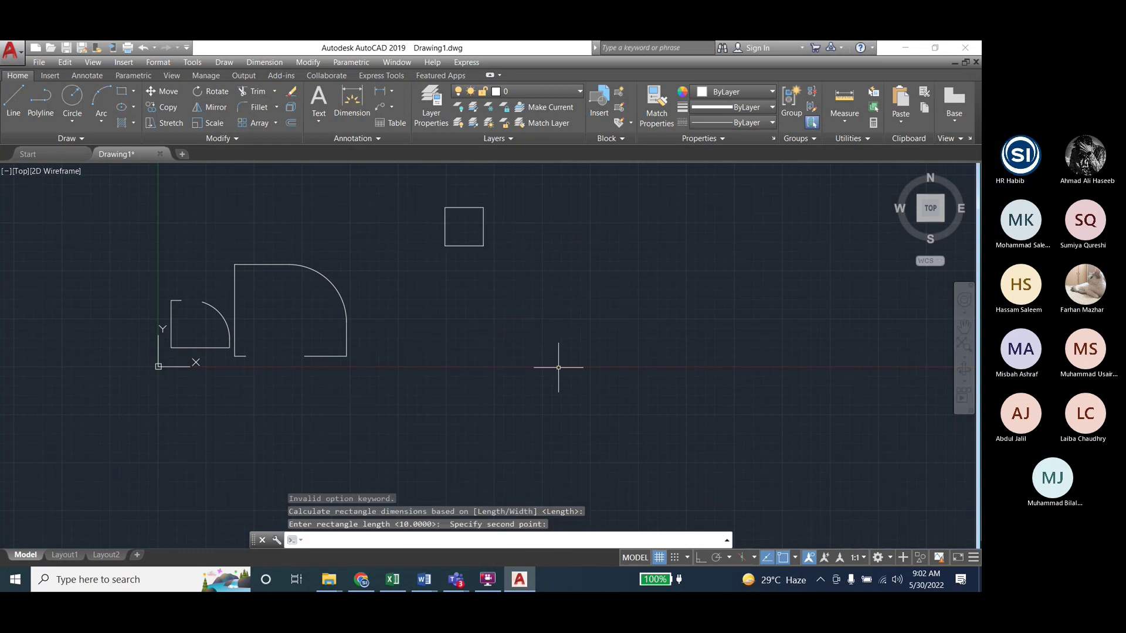
pyautogui.scroll(2, 448, 329)
pyautogui.scroll(-3, 460, 283)
pyautogui.scroll(1, 447, 297)
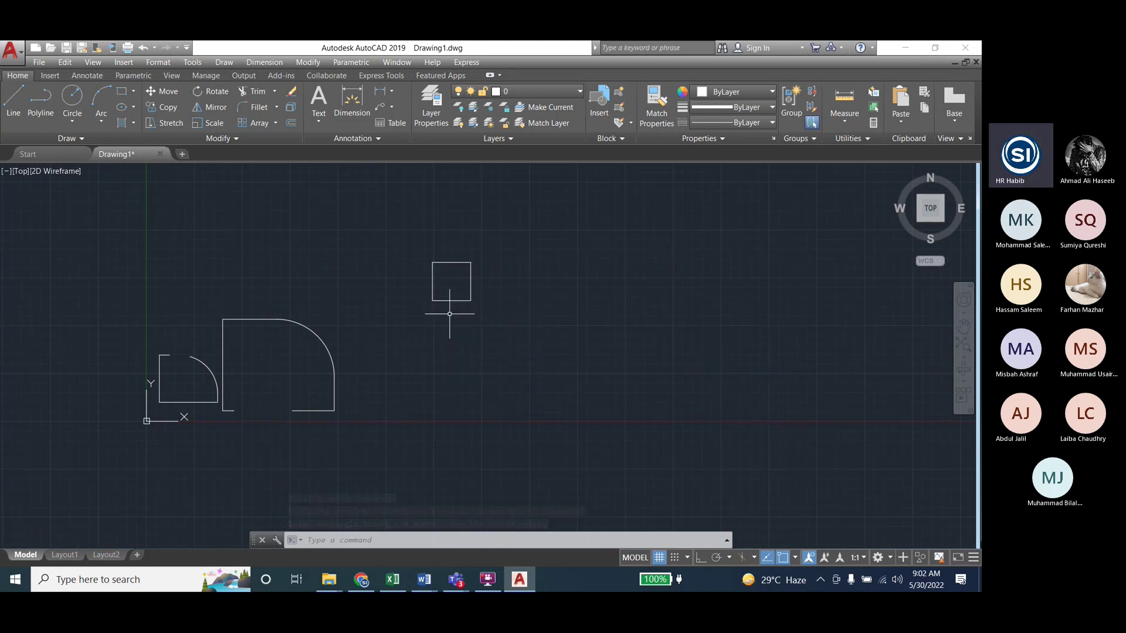
# Start a rectangular array of the small square and enter 5 columns
pyautogui.click(305, 65)
pyautogui.moveTo(331, 215)
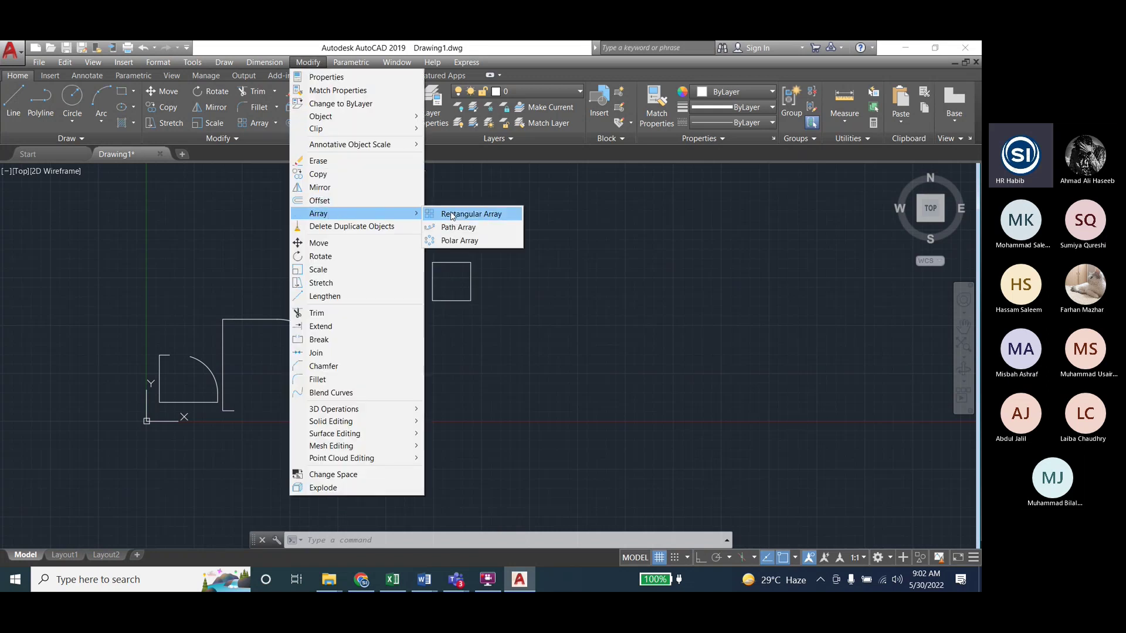
pyautogui.click(467, 216)
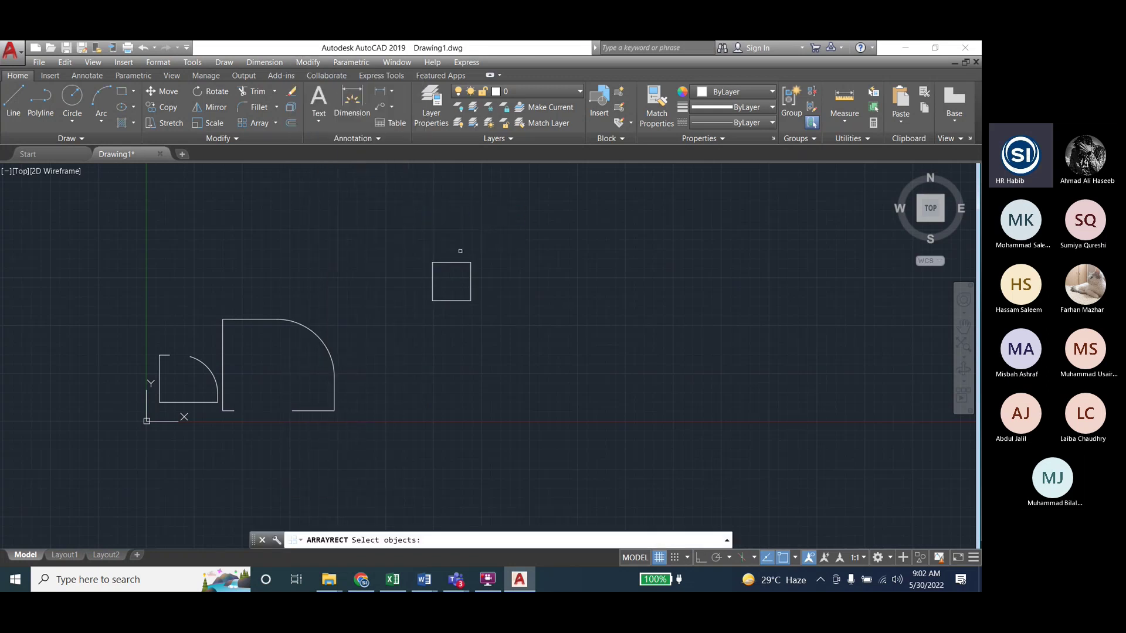
pyautogui.click(456, 263)
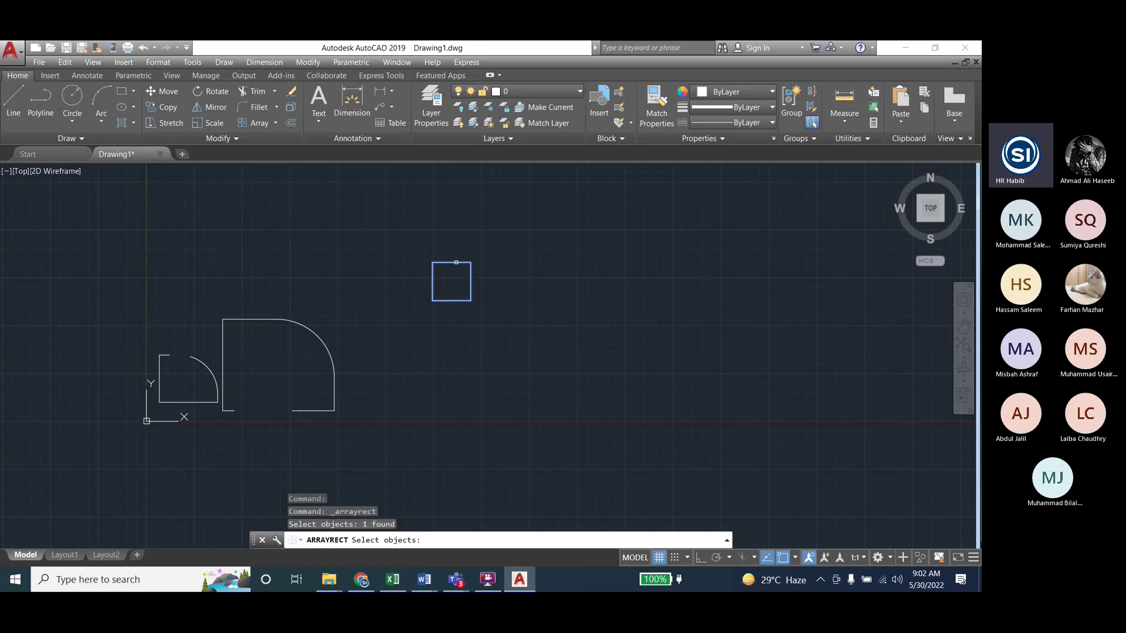
pyautogui.press('Return')
pyautogui.scroll(-2, 447, 443)
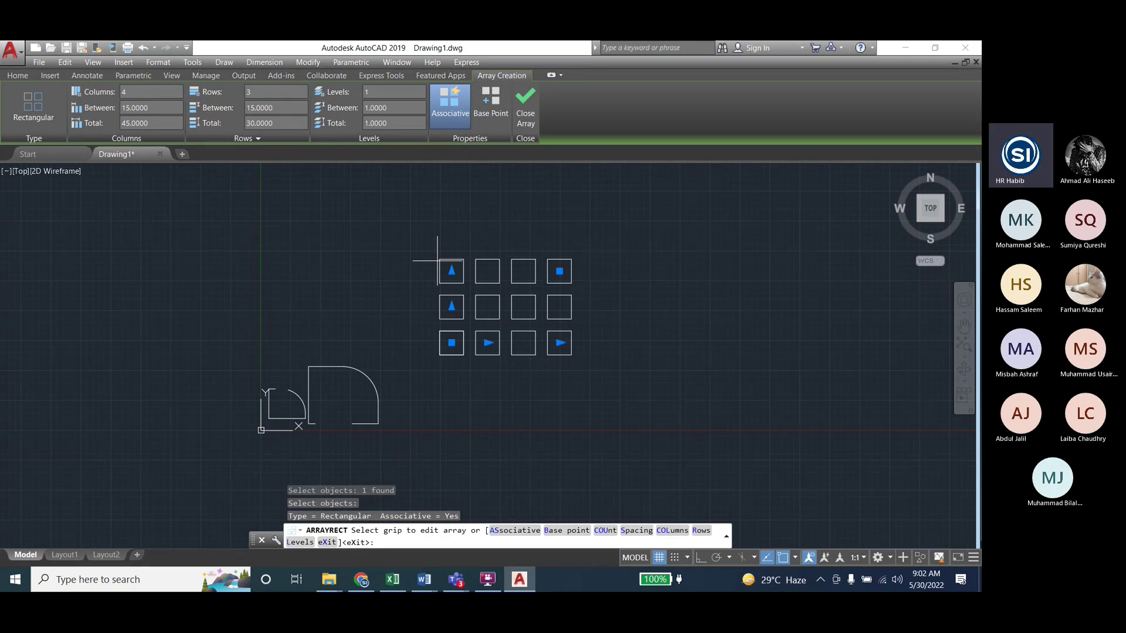
pyautogui.write('55')
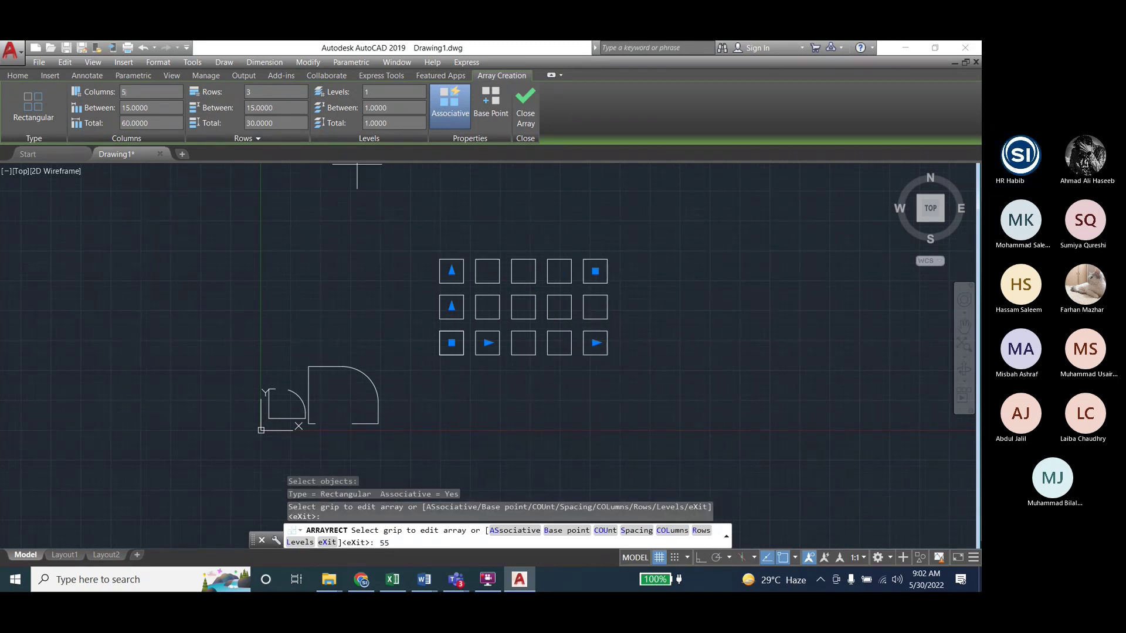
pyautogui.press('Return')
# Set 5 rows and 10-unit row spacing so the squares touch, then close the array
pyautogui.click(276, 92)
pyautogui.write('5')
pyautogui.press('Tab')
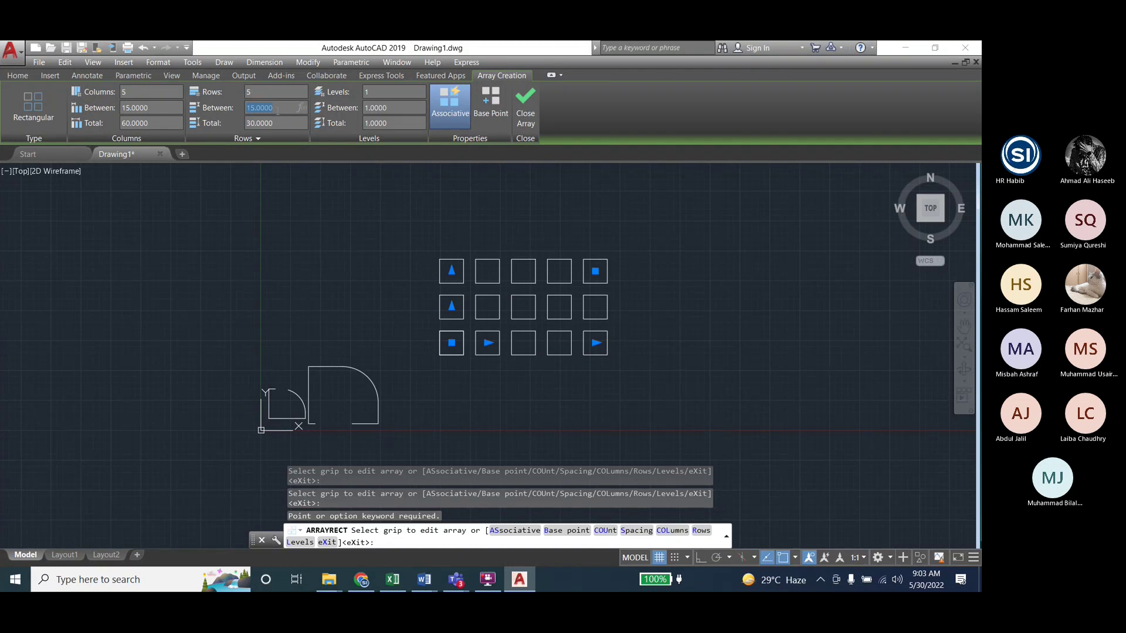
pyautogui.write('0')
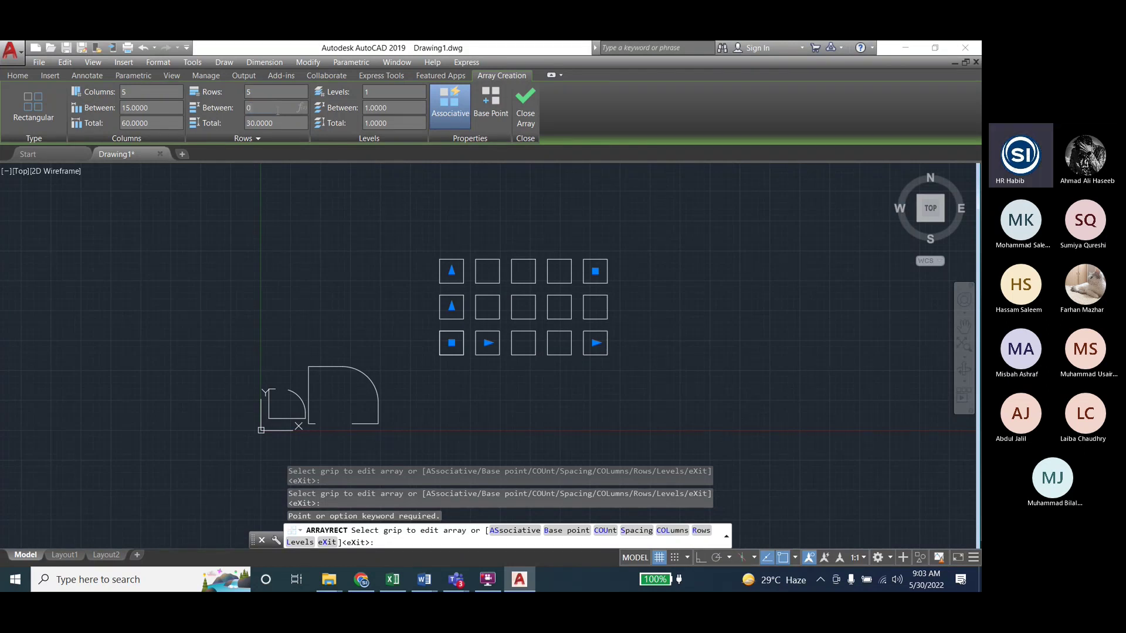
pyautogui.press('Return')
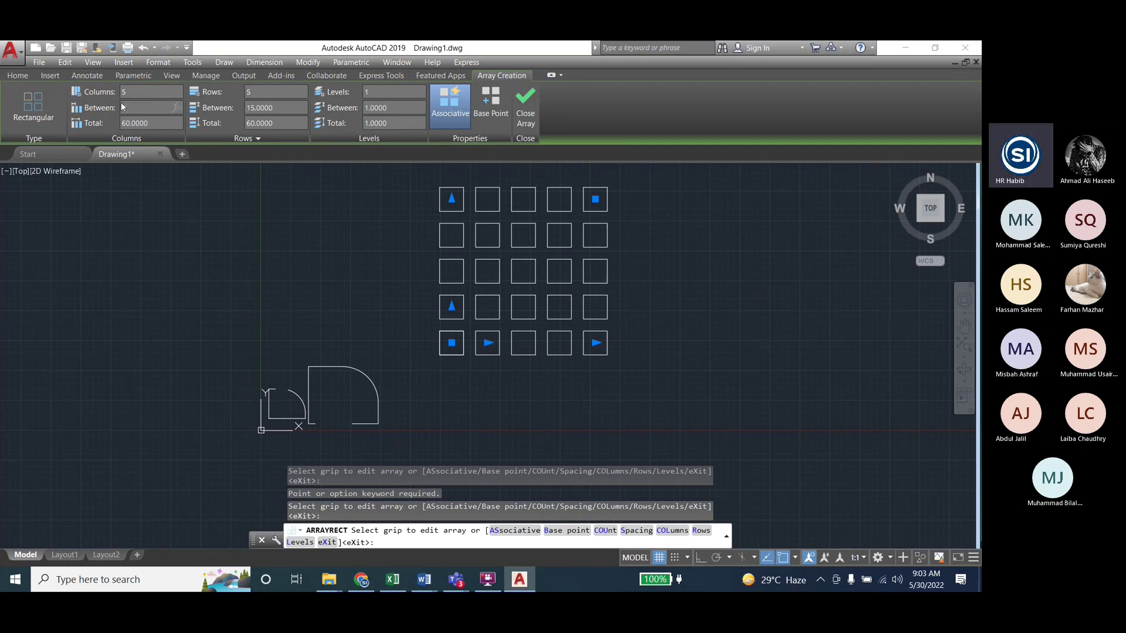
pyautogui.click(157, 109)
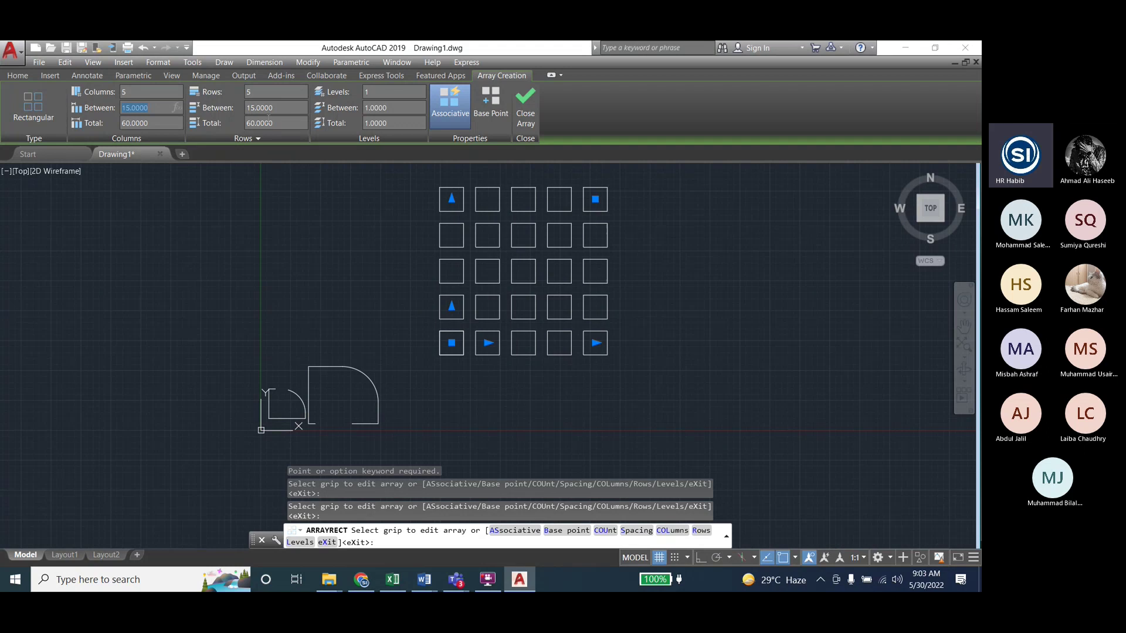
pyautogui.write('5')
pyautogui.press('Return')
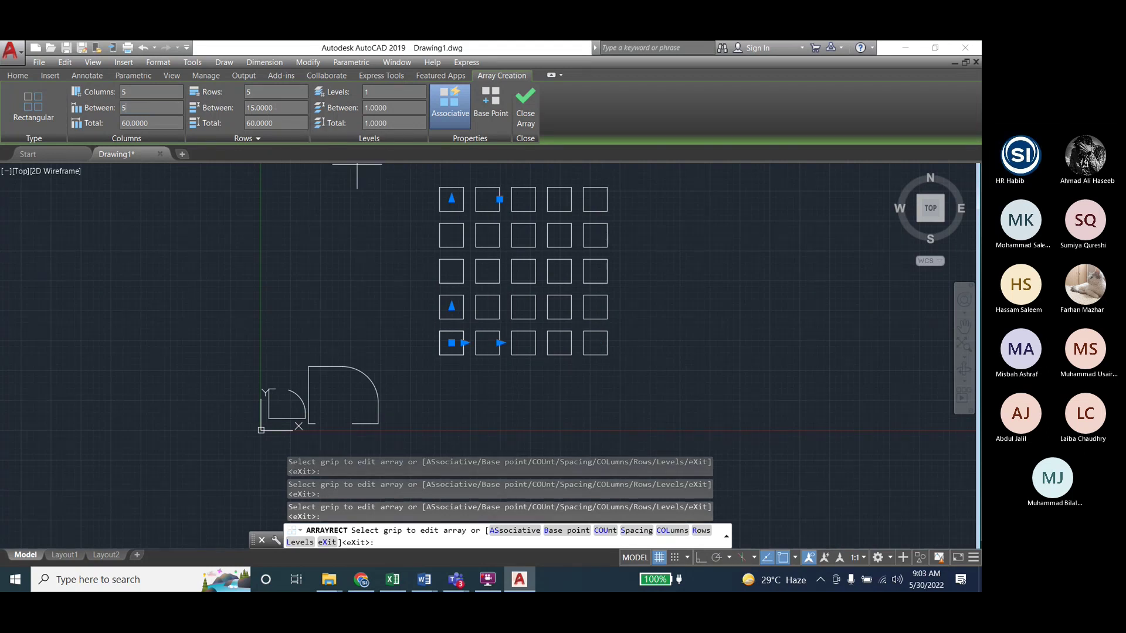
pyautogui.click(286, 108)
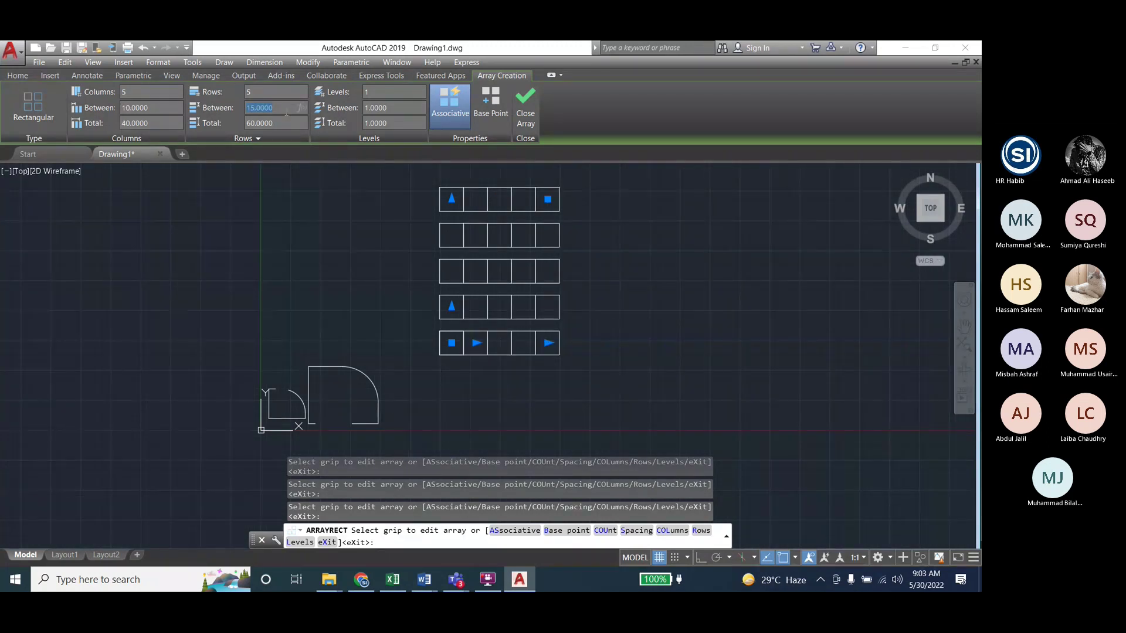
pyautogui.write('10')
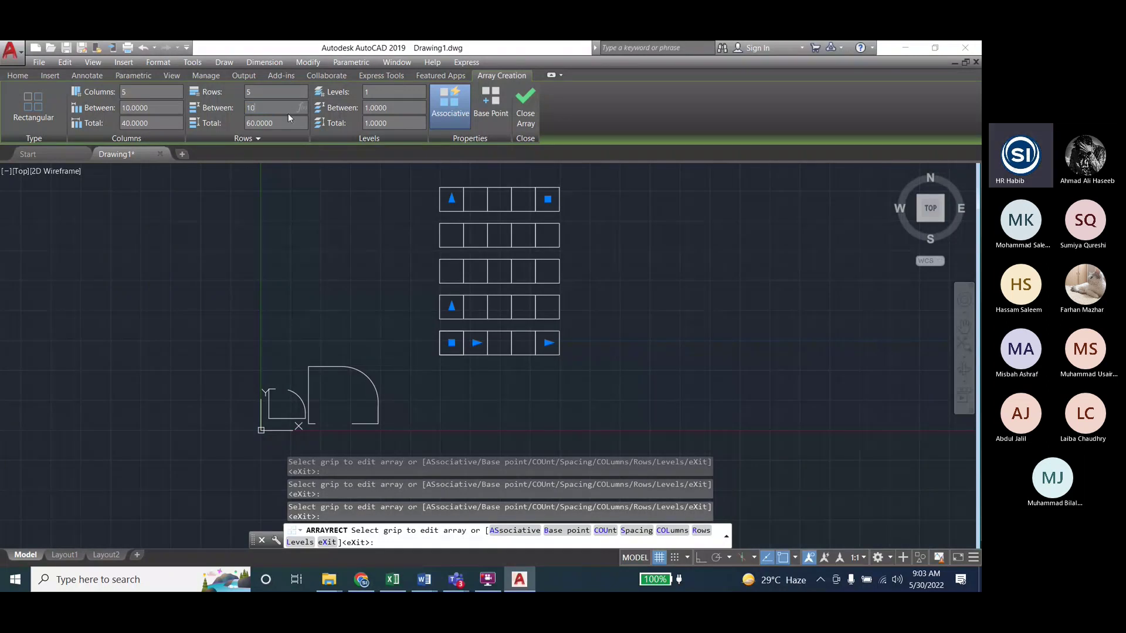
pyautogui.press('Return')
pyautogui.press('Escape')
pyautogui.scroll(2, 420, 252)
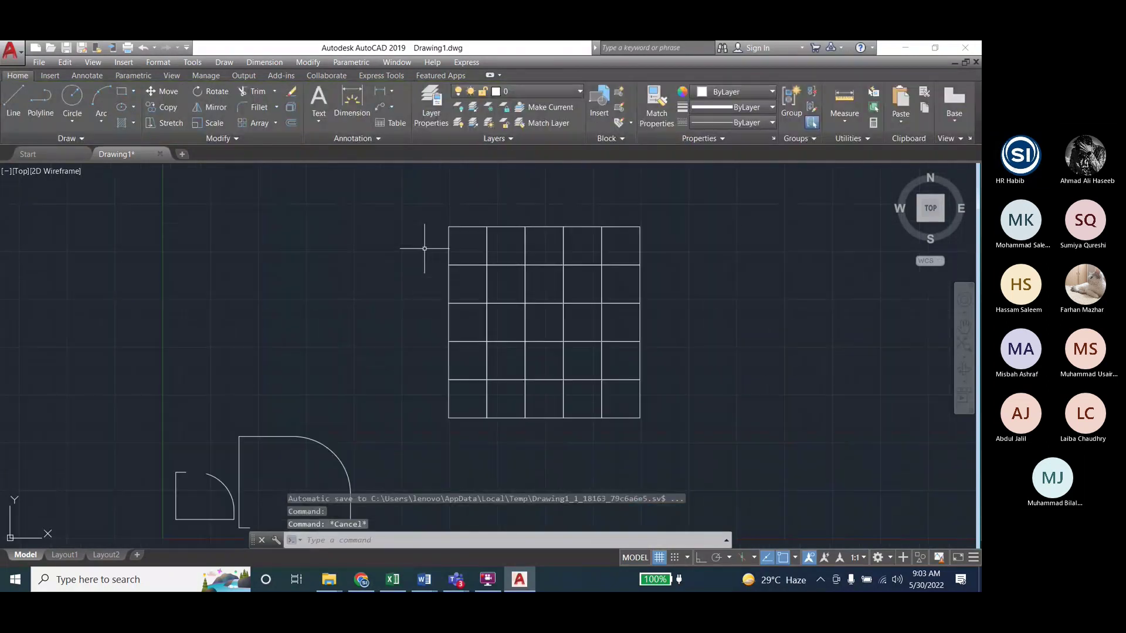
pyautogui.click(308, 62)
pyautogui.click(319, 313)
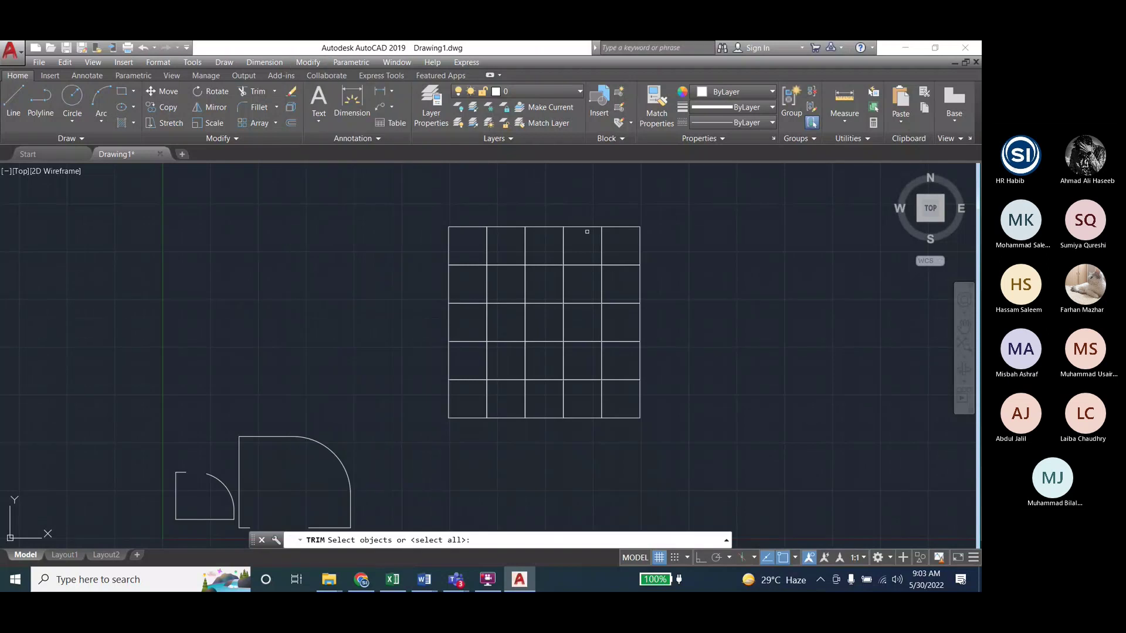
pyautogui.click(594, 226)
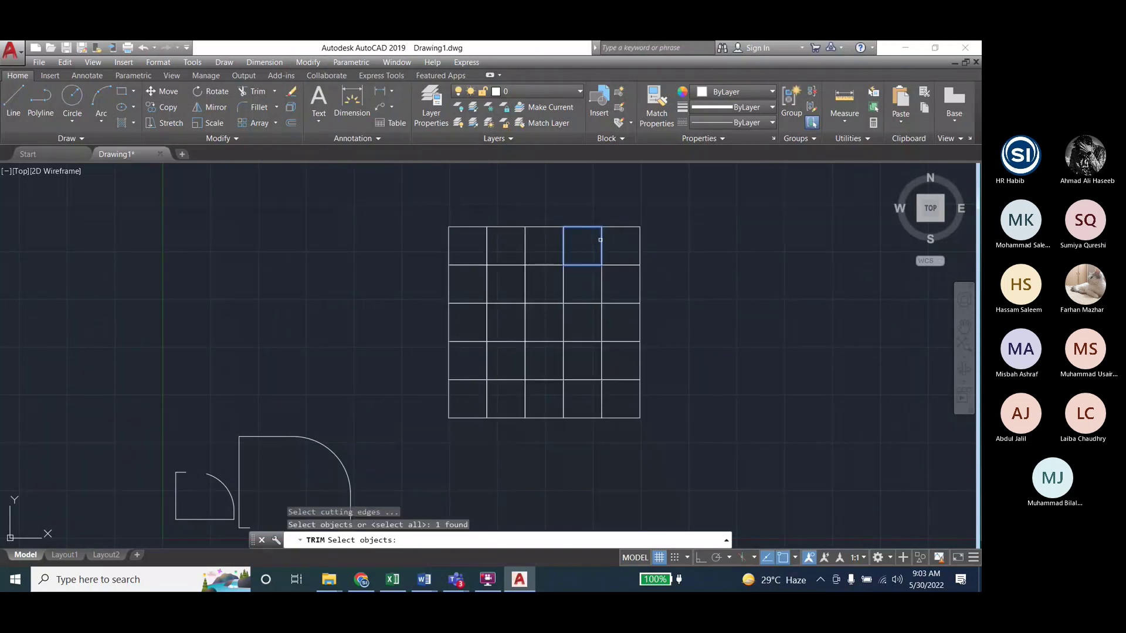
pyautogui.click(635, 266)
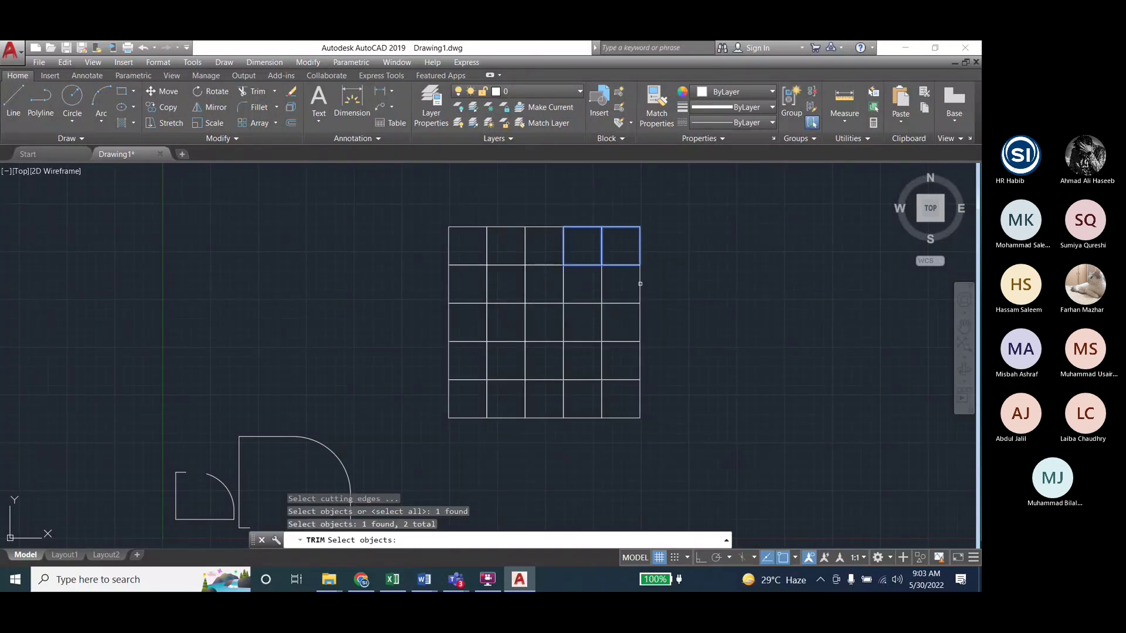
pyautogui.click(641, 283)
pyautogui.click(563, 284)
pyautogui.click(665, 225)
pyautogui.click(427, 432)
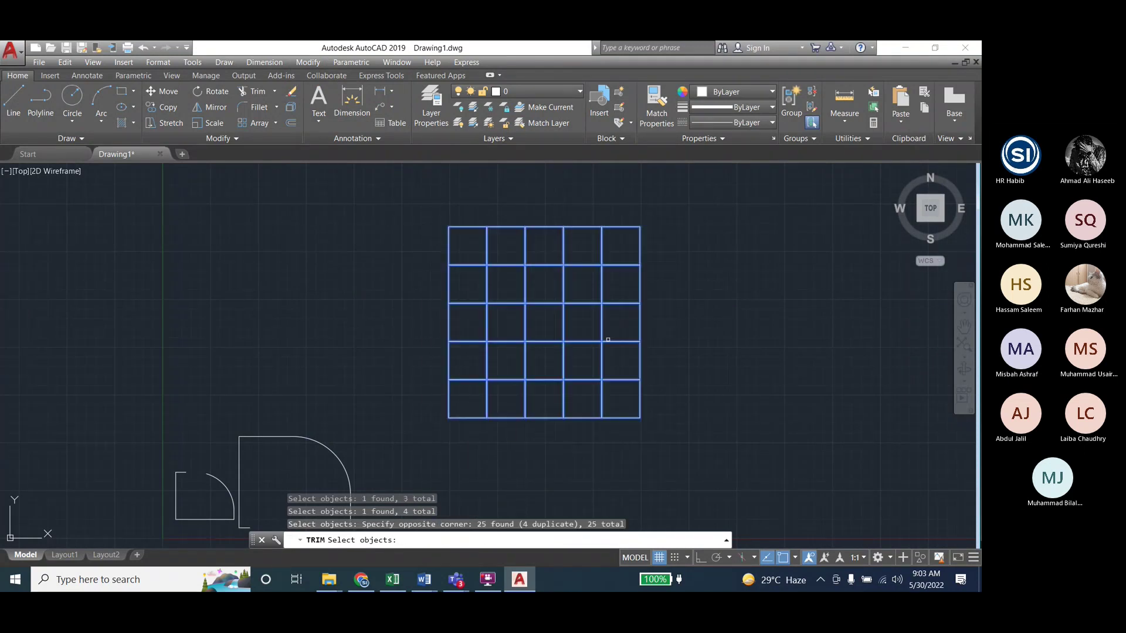
pyautogui.press('Return')
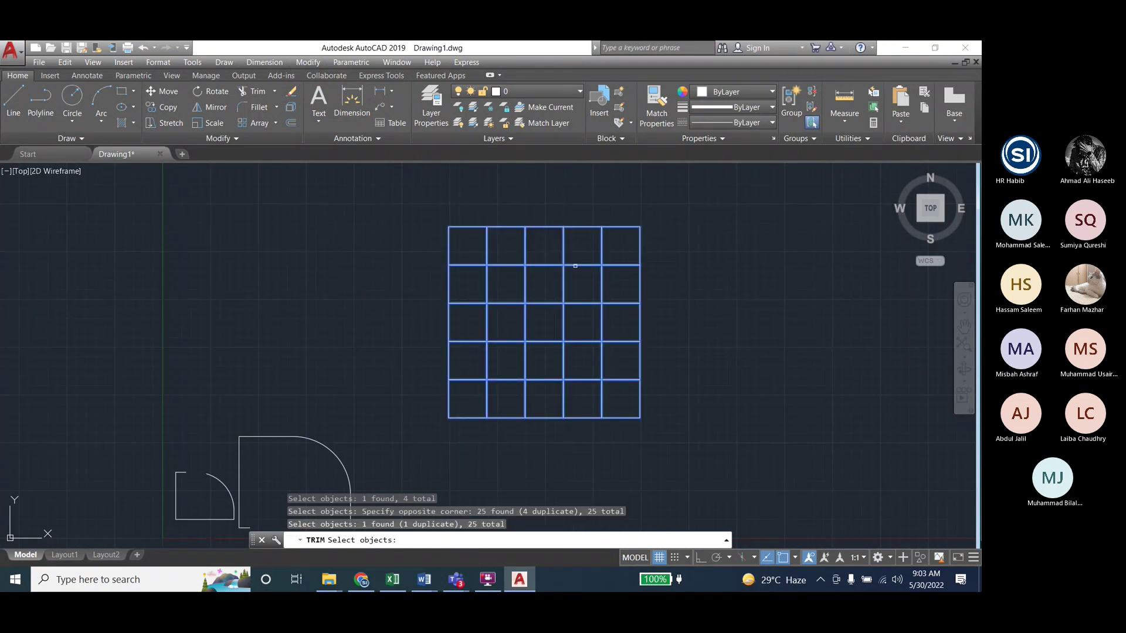
pyautogui.click(593, 258)
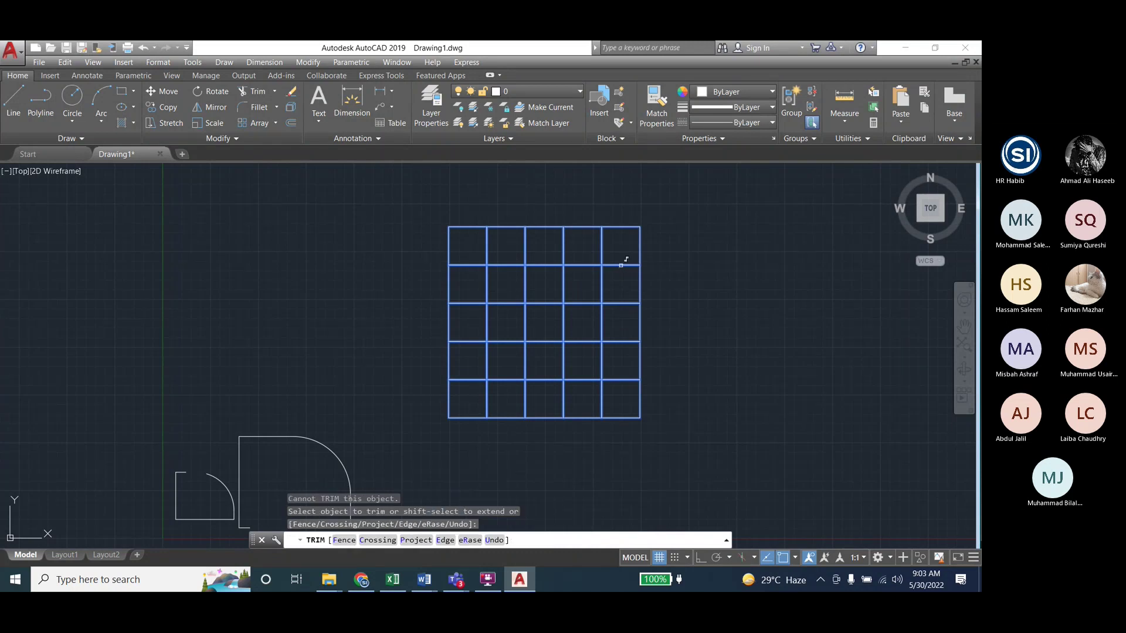
pyautogui.press('Escape')
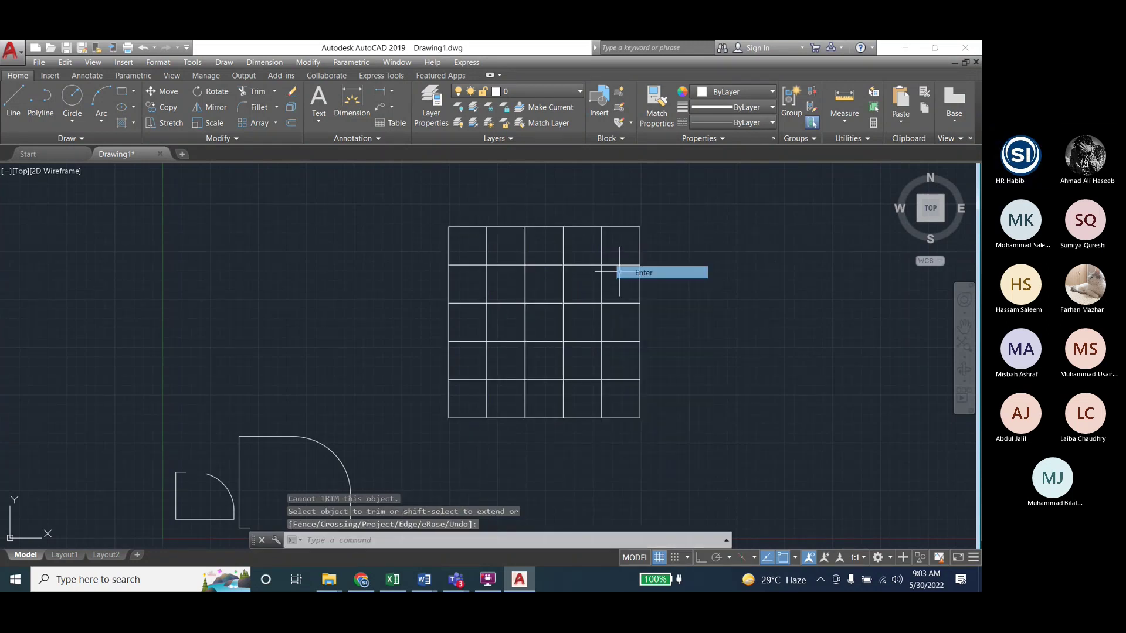
pyautogui.press('Escape')
pyautogui.click(557, 258)
pyautogui.press('Escape')
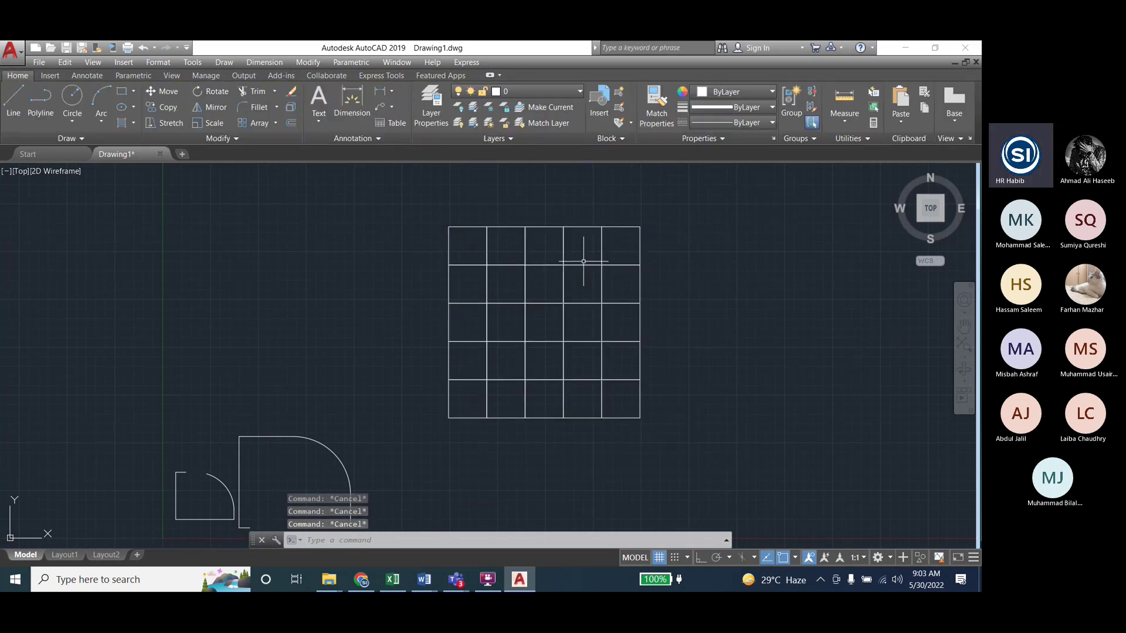
# Window-select the 5x5 grid and drag it left by its corner grip
pyautogui.click(556, 215)
pyautogui.click(555, 226)
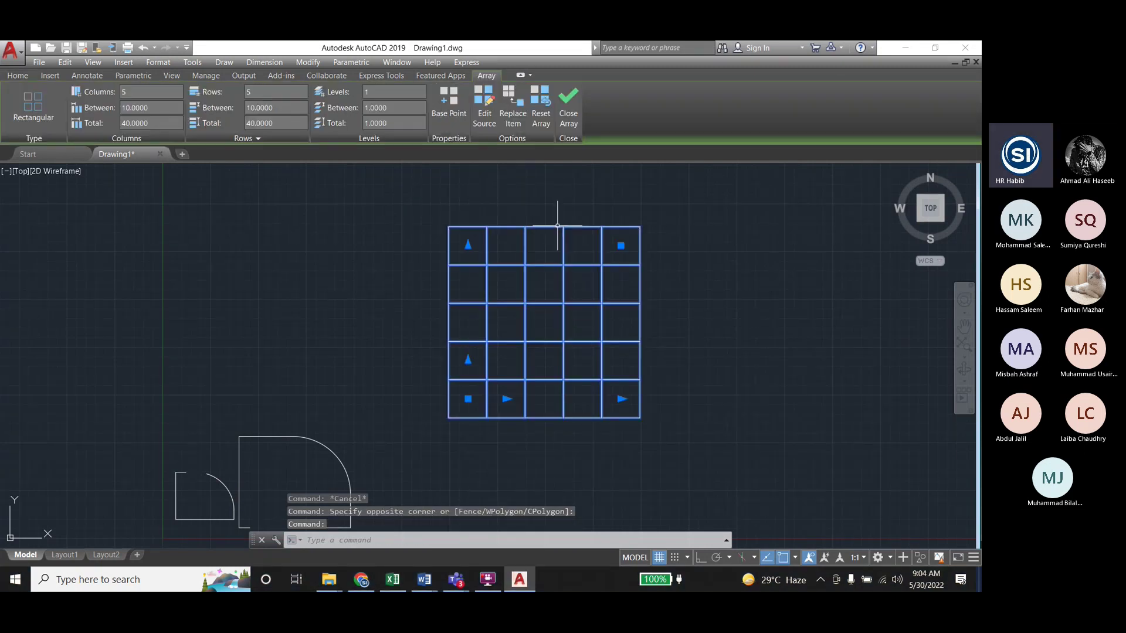
pyautogui.click(468, 399)
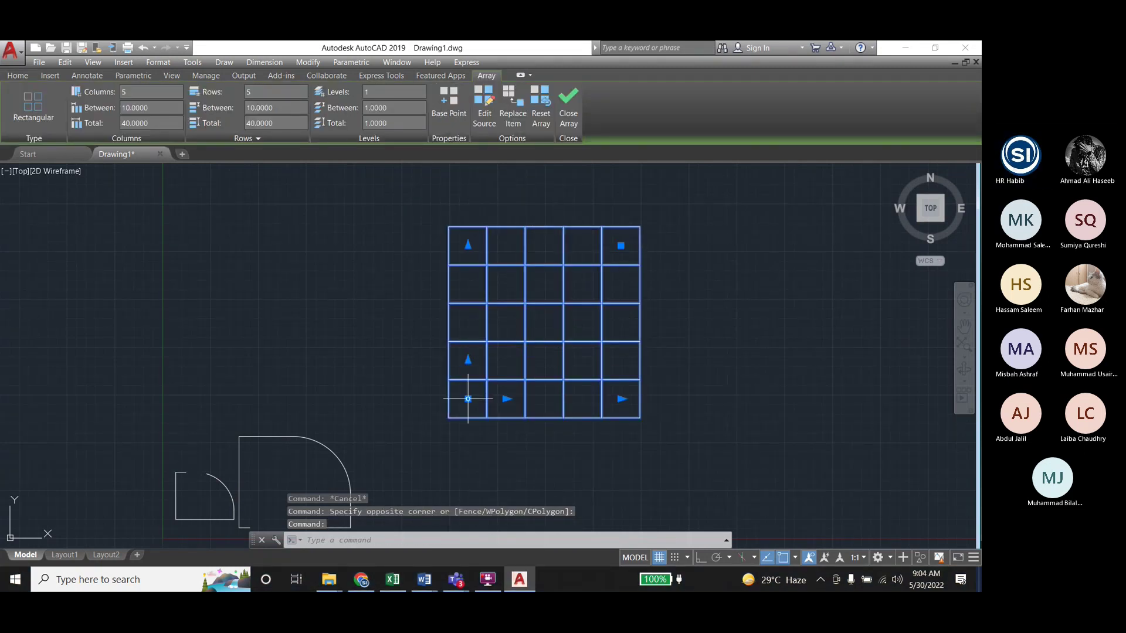
pyautogui.click(95, 392)
pyautogui.press('Escape')
pyautogui.press('Escape')
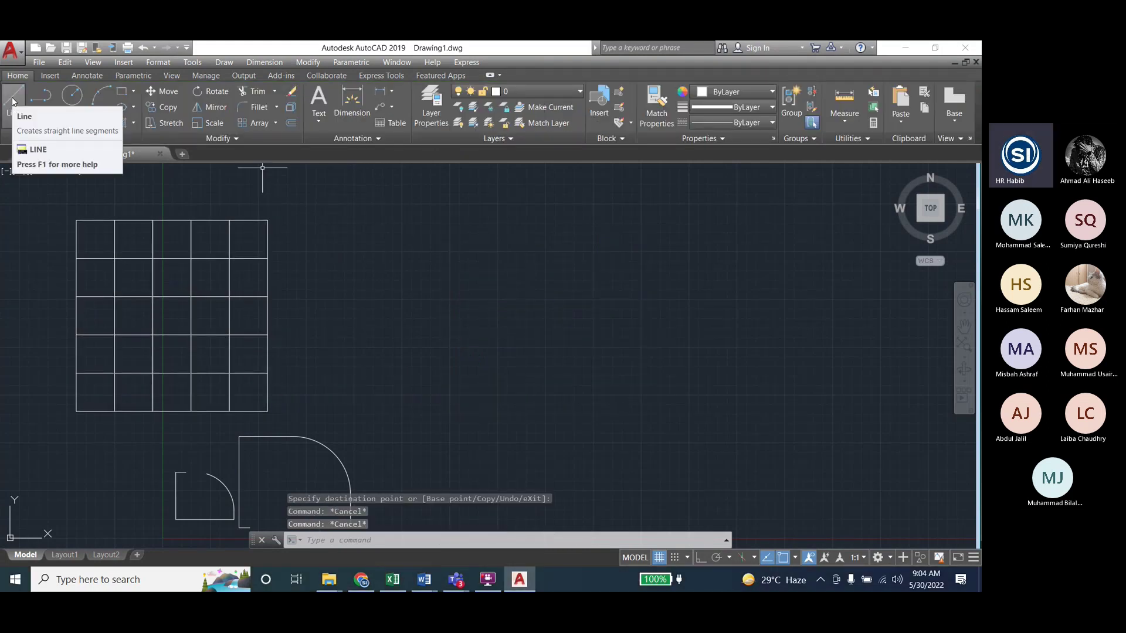
pyautogui.click(121, 91)
# Draw a large square to the right of the grid by picking two opposite corners
pyautogui.click(449, 203)
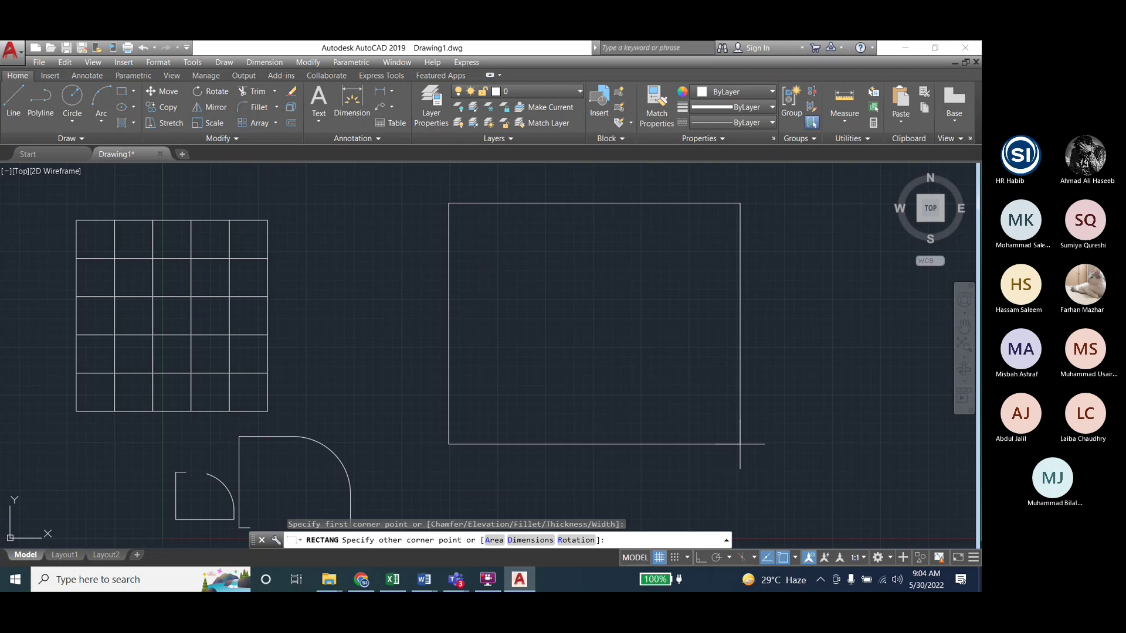
pyautogui.click(690, 442)
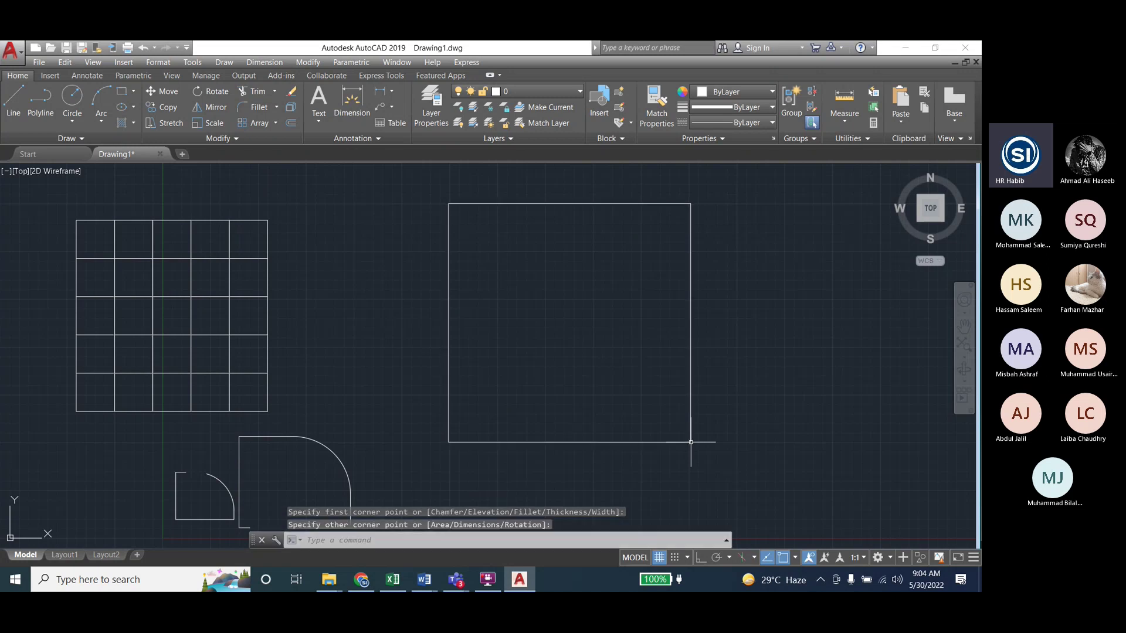
# With Ortho on, draw a vertical line from the square's top edge to its bottom edge
pyautogui.click(13, 98)
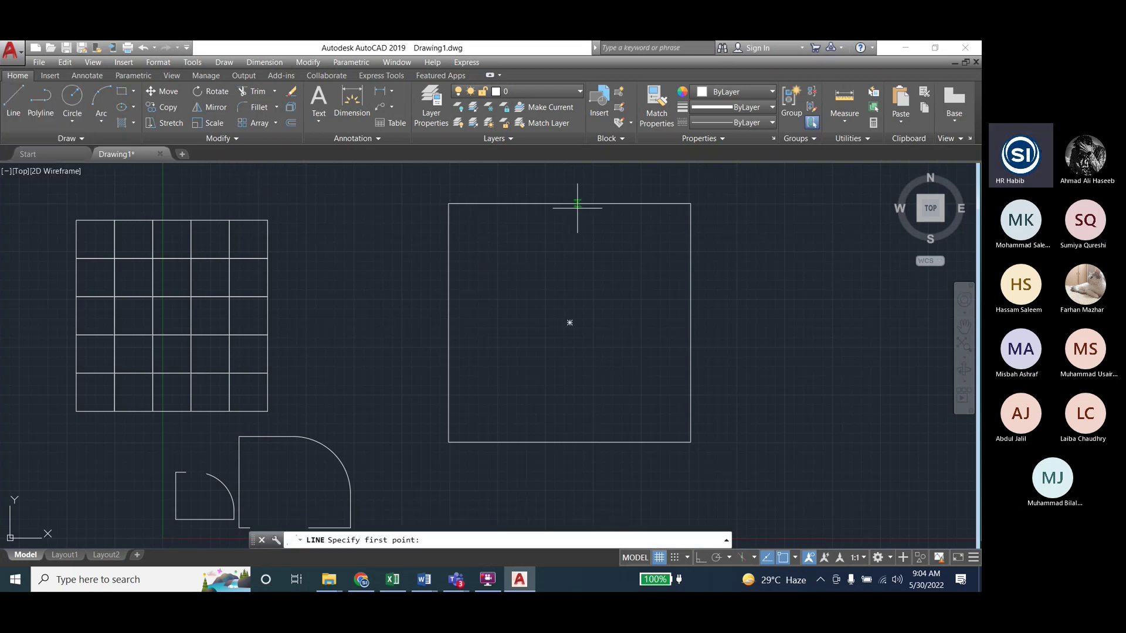
pyautogui.click(497, 203)
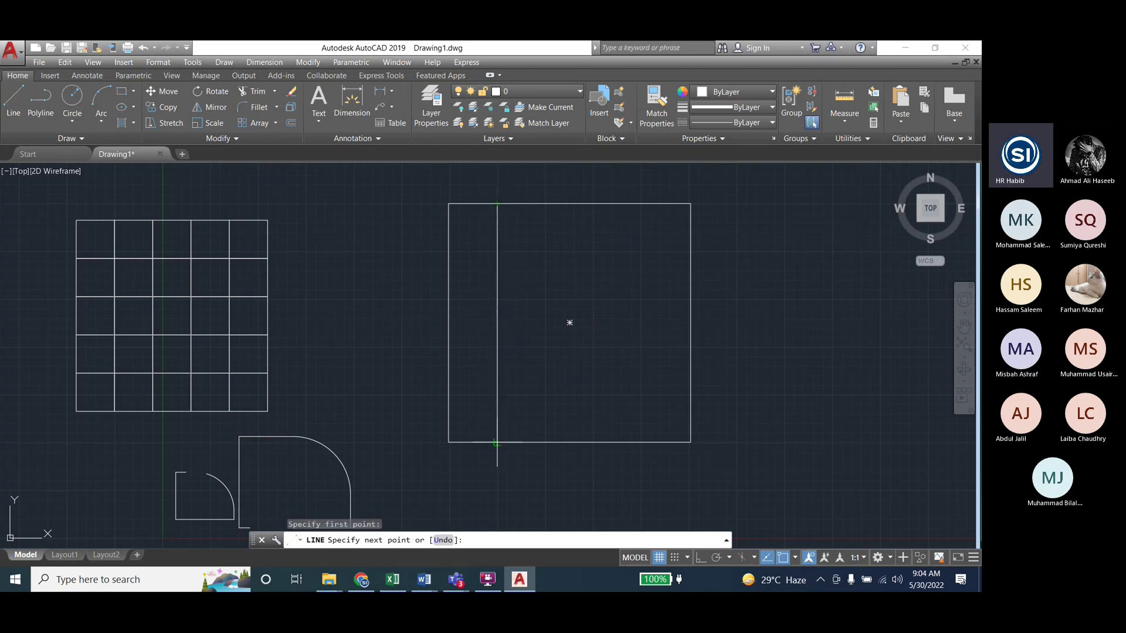
pyautogui.click(701, 558)
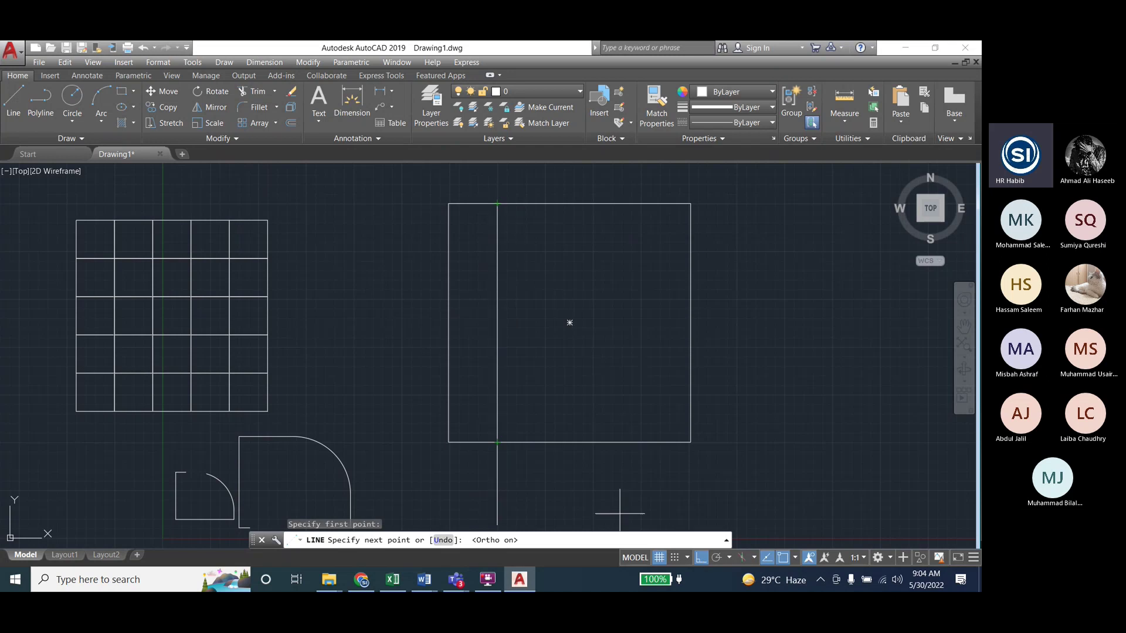
pyautogui.click(498, 443)
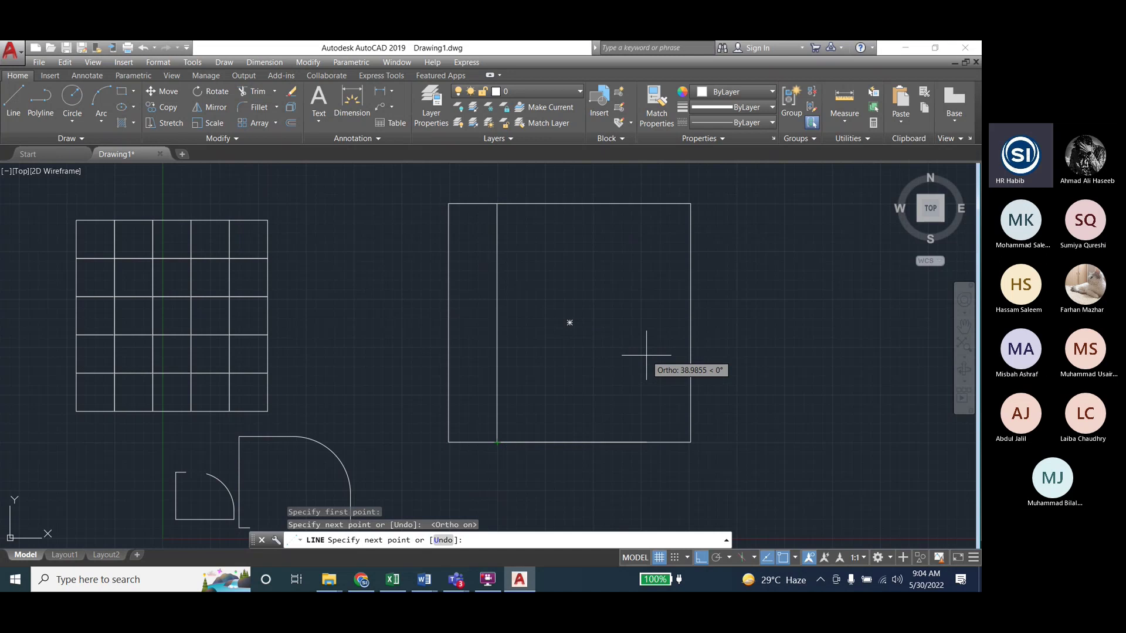
pyautogui.press('Escape')
pyautogui.press('Escape')
pyautogui.press('Escape')
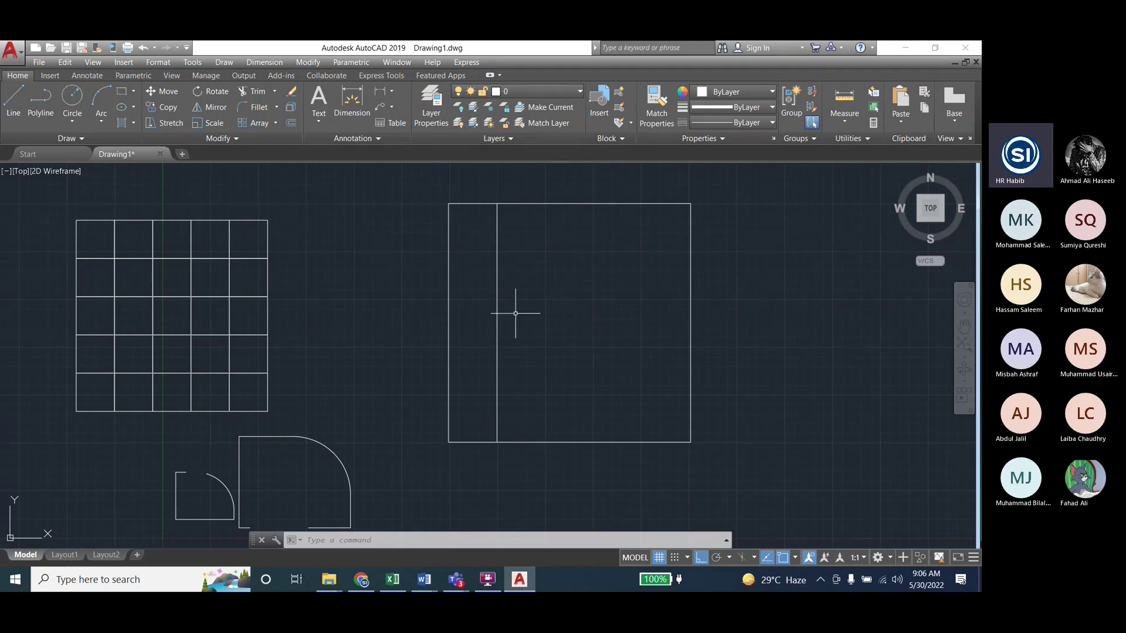
# Draw two more vertical lines across the rectangle, from top edge to bottom edge
pyautogui.click(12, 101)
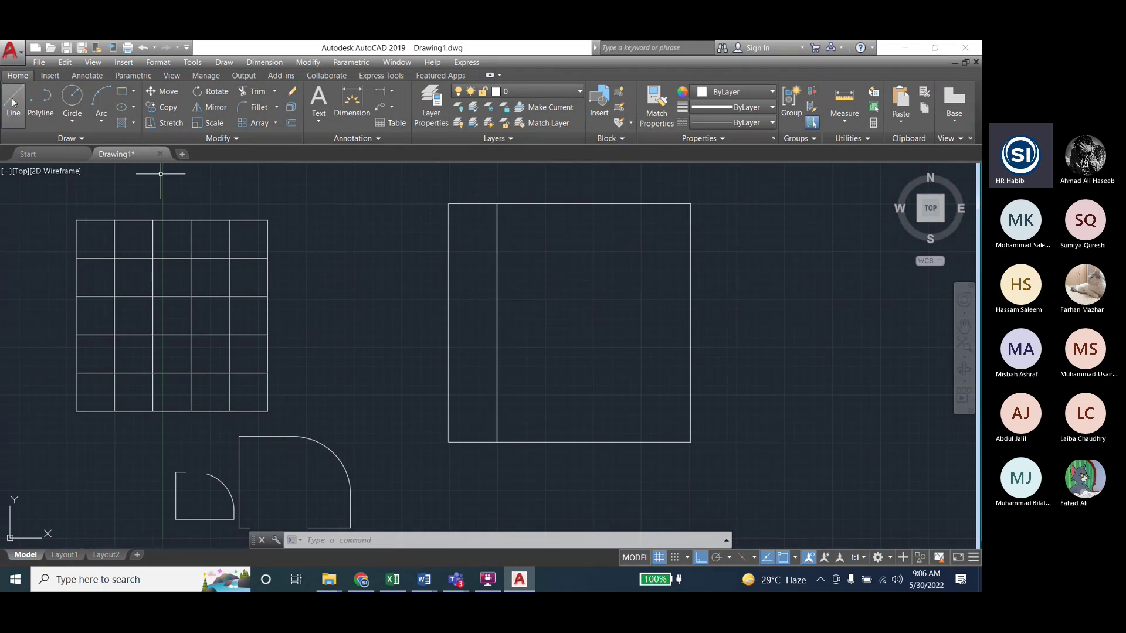
pyautogui.click(545, 204)
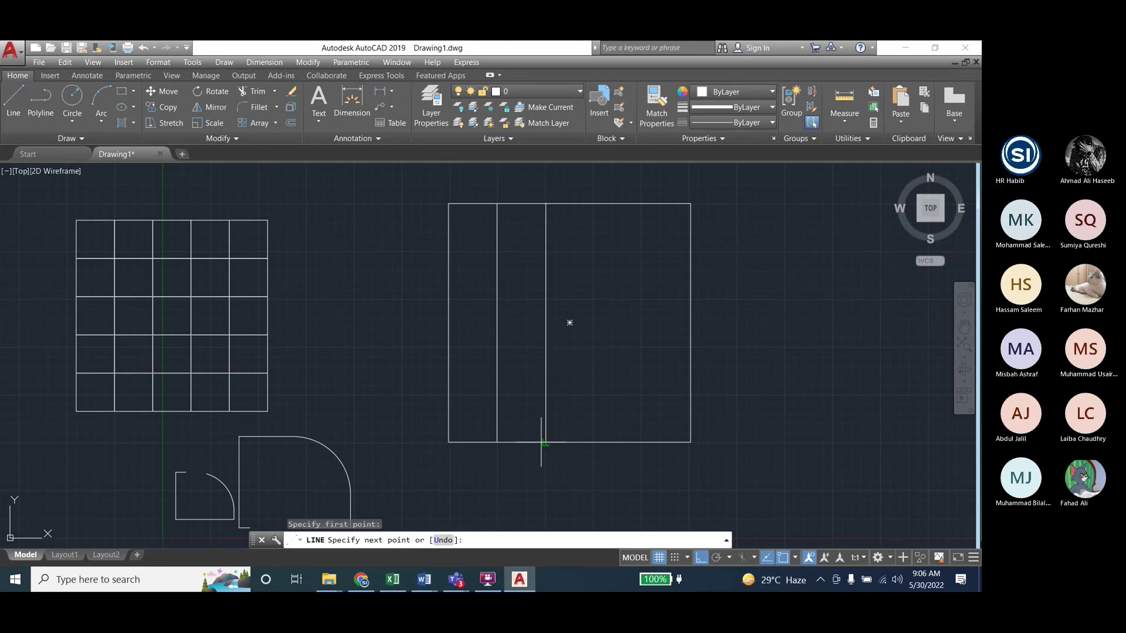
pyautogui.click(545, 442)
pyautogui.press('Escape')
pyautogui.press('Escape')
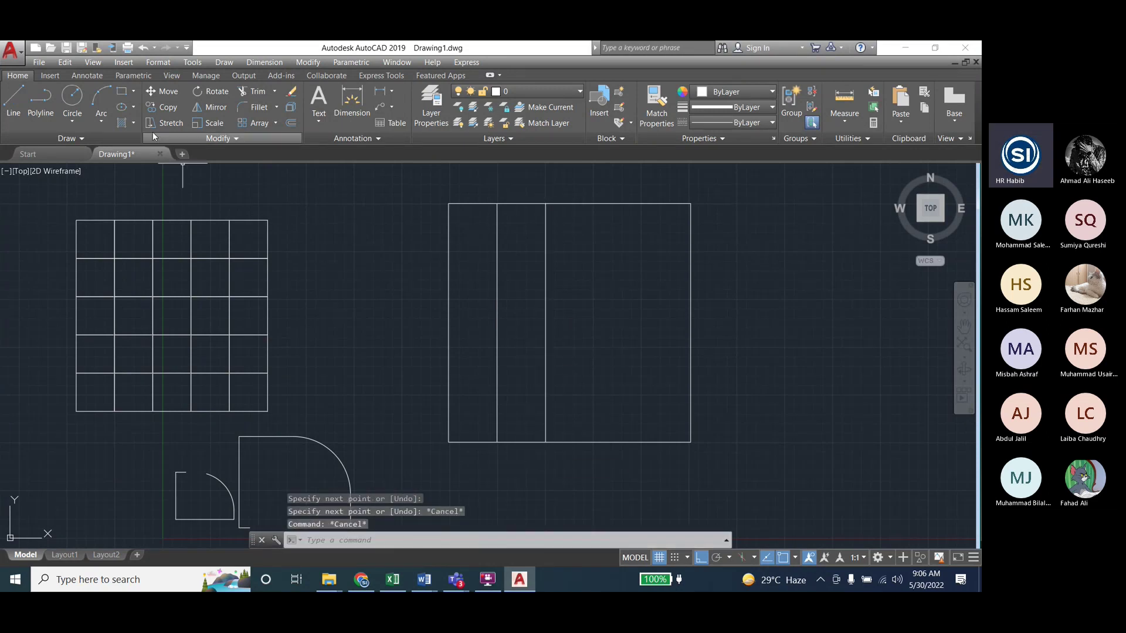
pyautogui.click(11, 102)
pyautogui.click(595, 204)
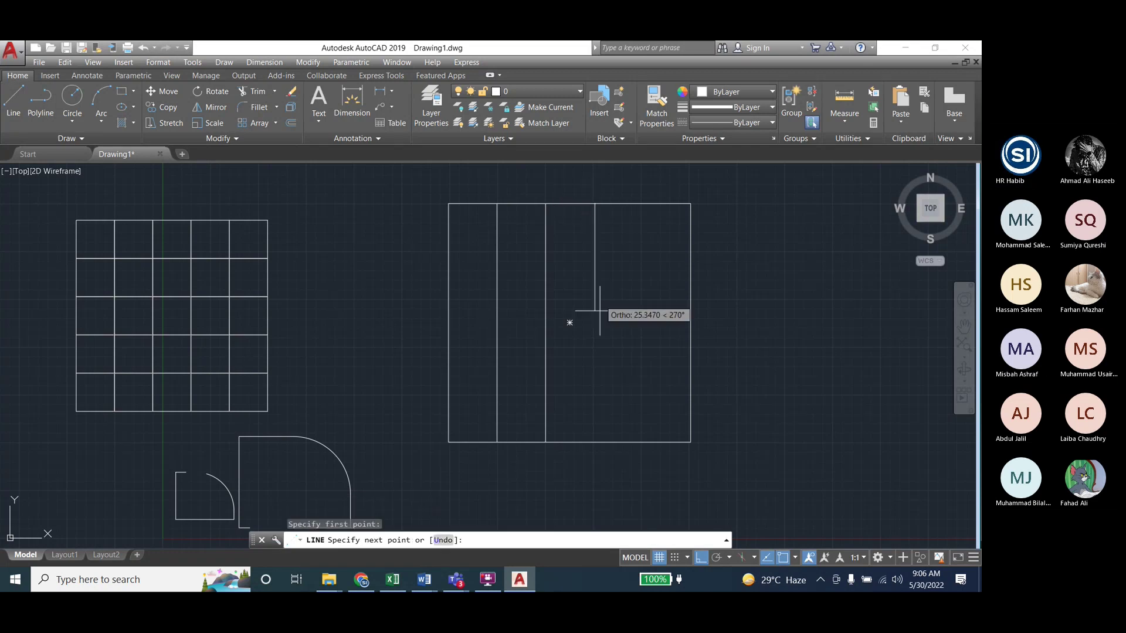
pyautogui.click(595, 443)
pyautogui.press('Escape')
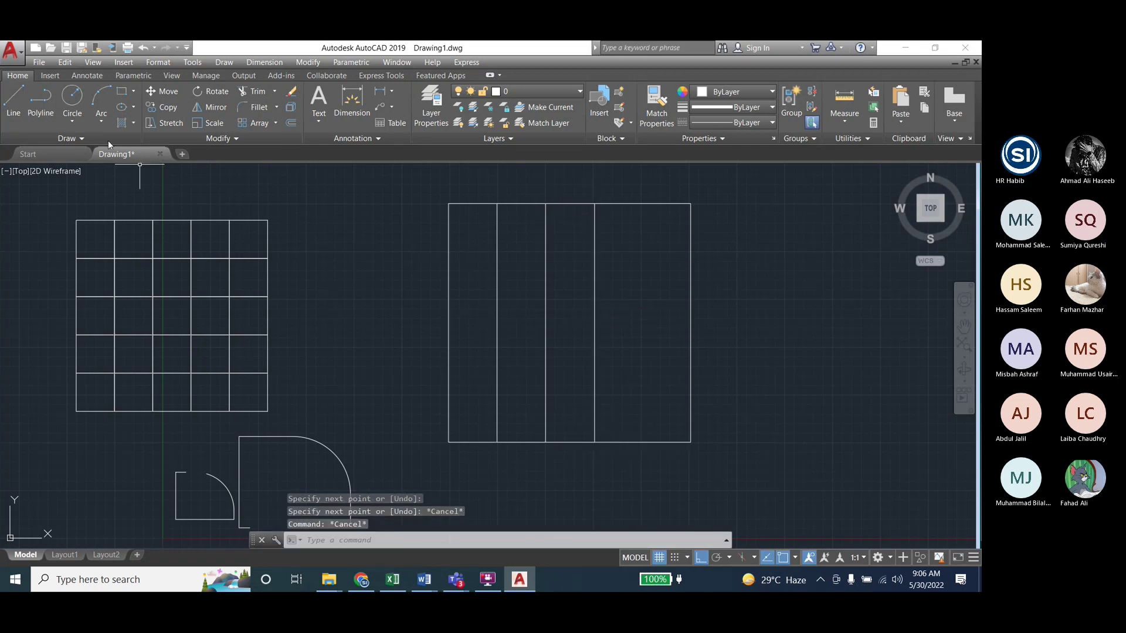
pyautogui.click(11, 102)
pyautogui.press('Escape')
pyautogui.press('Escape')
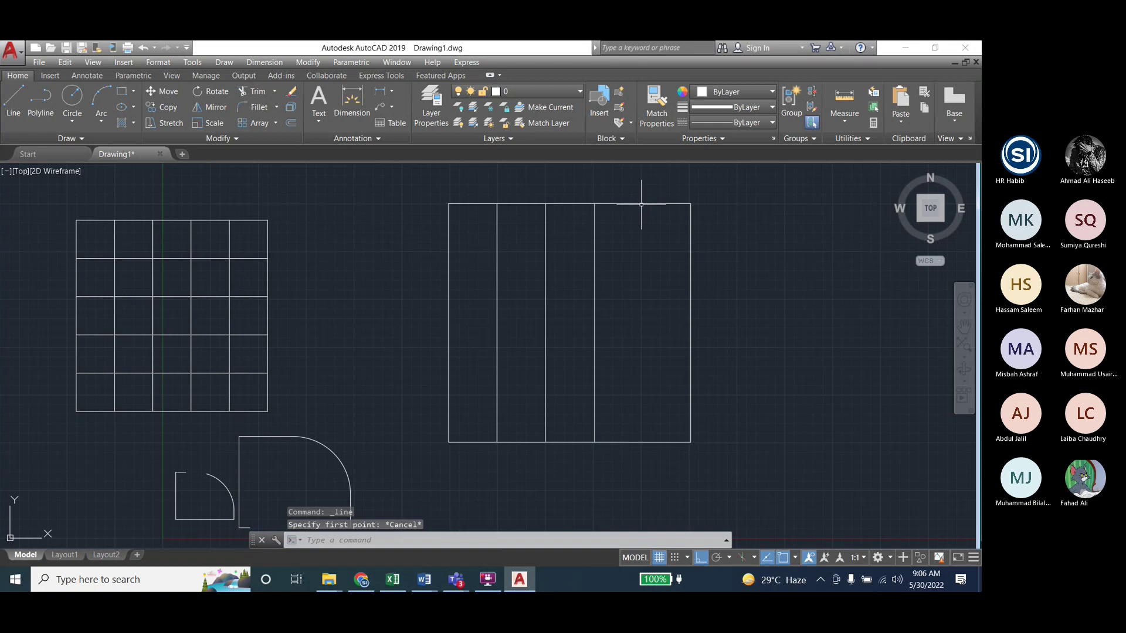
# Select and delete each of the three vertical lines inside the rectangle
pyautogui.click(498, 233)
pyautogui.press('Delete')
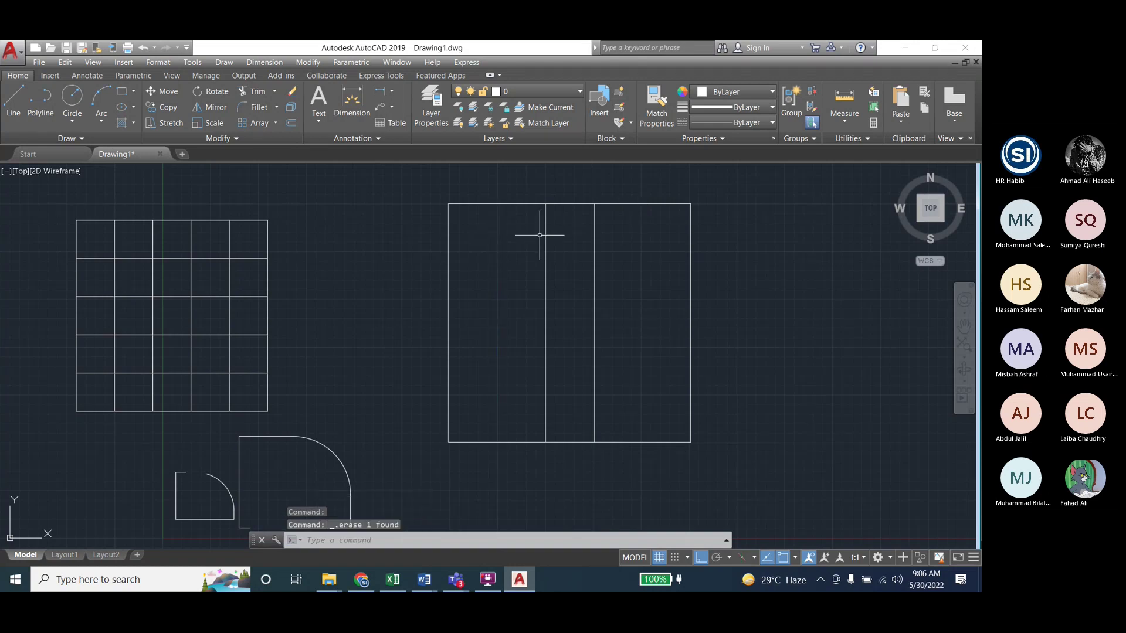
pyautogui.click(545, 233)
pyautogui.press('Delete')
pyautogui.click(594, 239)
pyautogui.press('Delete')
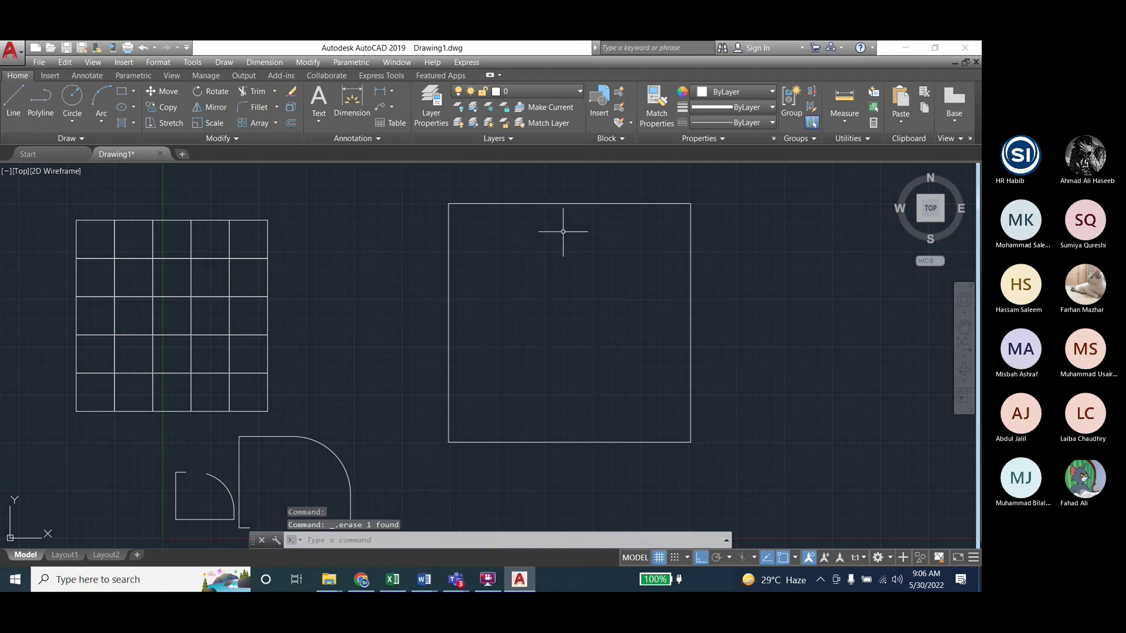
# Dimension the rectangle's top edge, placing it above, and switch to continue mode
pyautogui.click(352, 101)
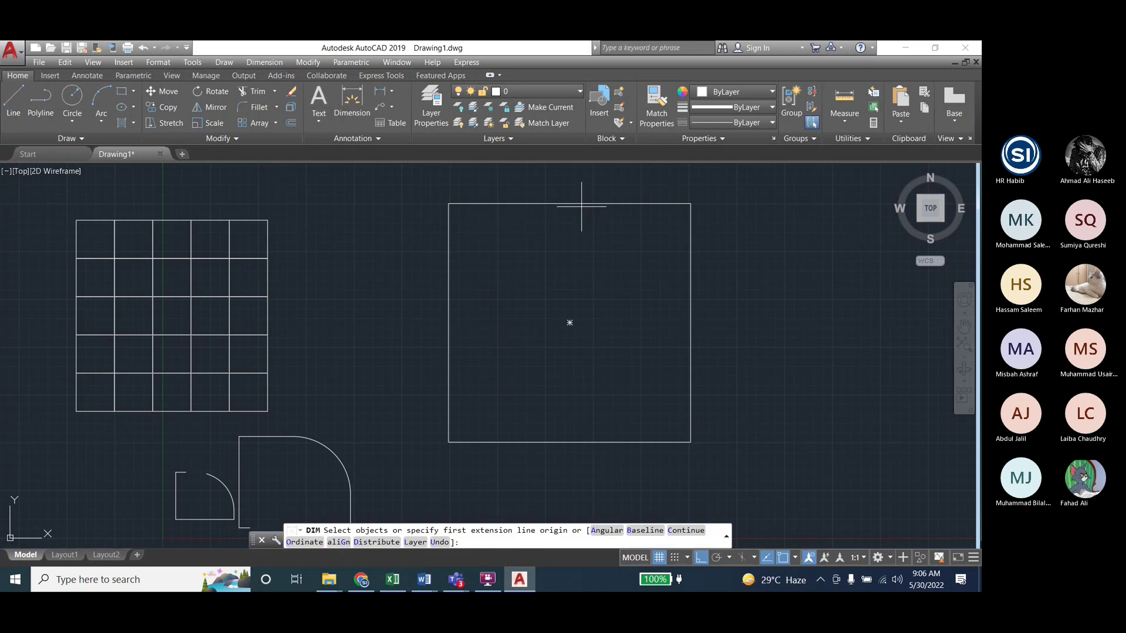
pyautogui.click(583, 203)
pyautogui.click(580, 192)
pyautogui.scroll(5, 563, 189)
pyautogui.write('c')
pyautogui.press('Return')
pyautogui.scroll(-3, 586, 202)
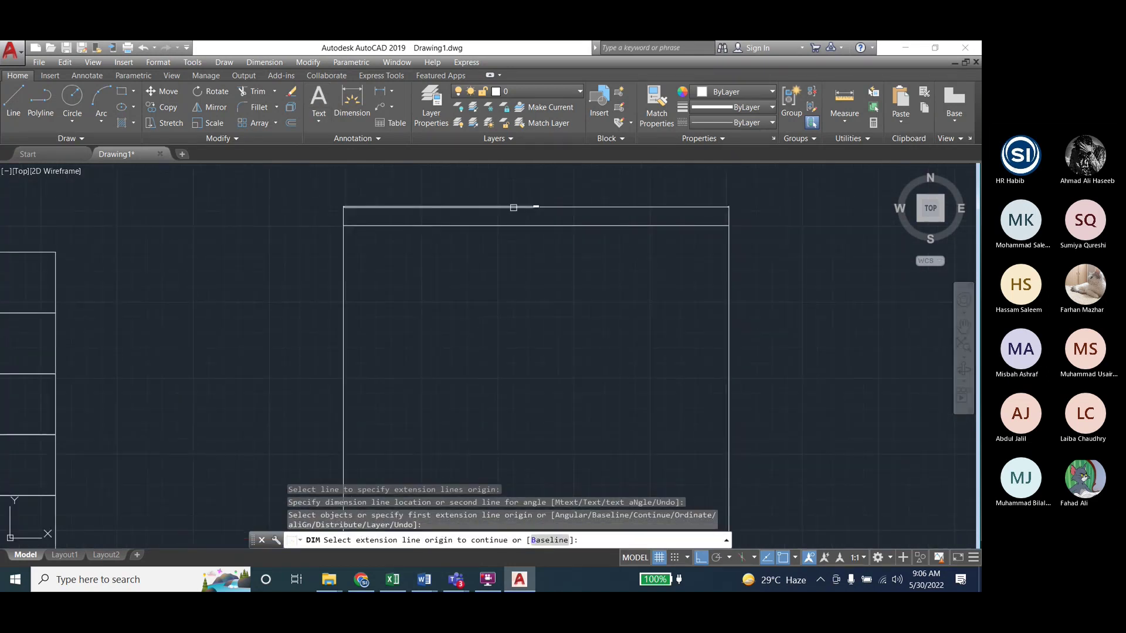
# Delete the new dimension and then the large rectangle
pyautogui.click(515, 211)
pyautogui.press('Escape')
pyautogui.click(523, 206)
pyautogui.press('Delete')
pyautogui.click(526, 225)
pyautogui.press('Delete')
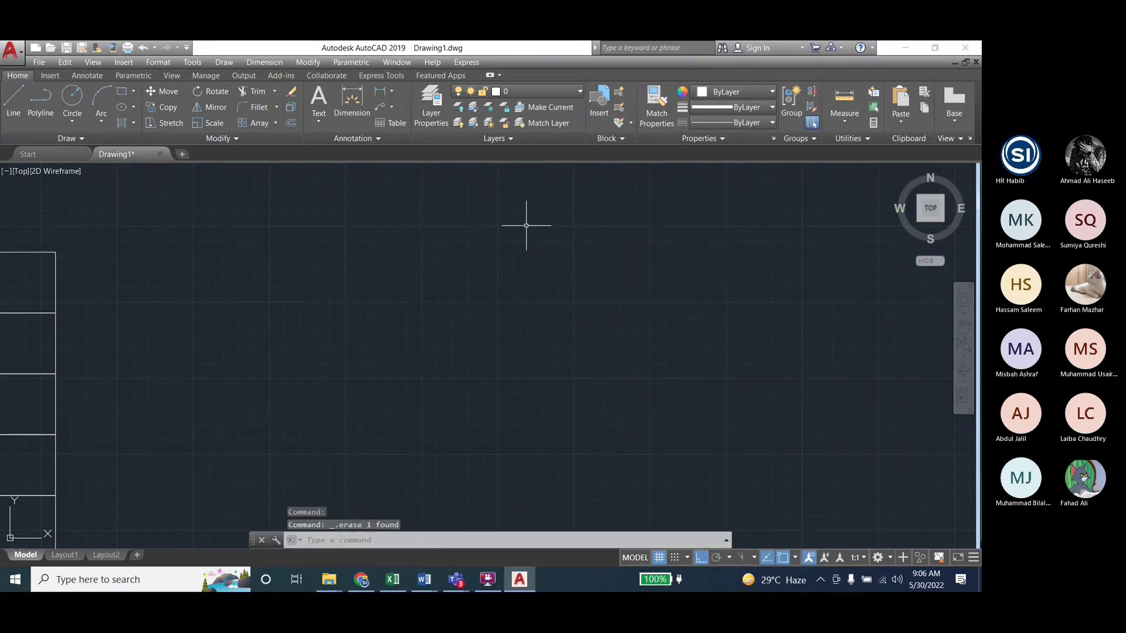
pyautogui.scroll(-2, 526, 225)
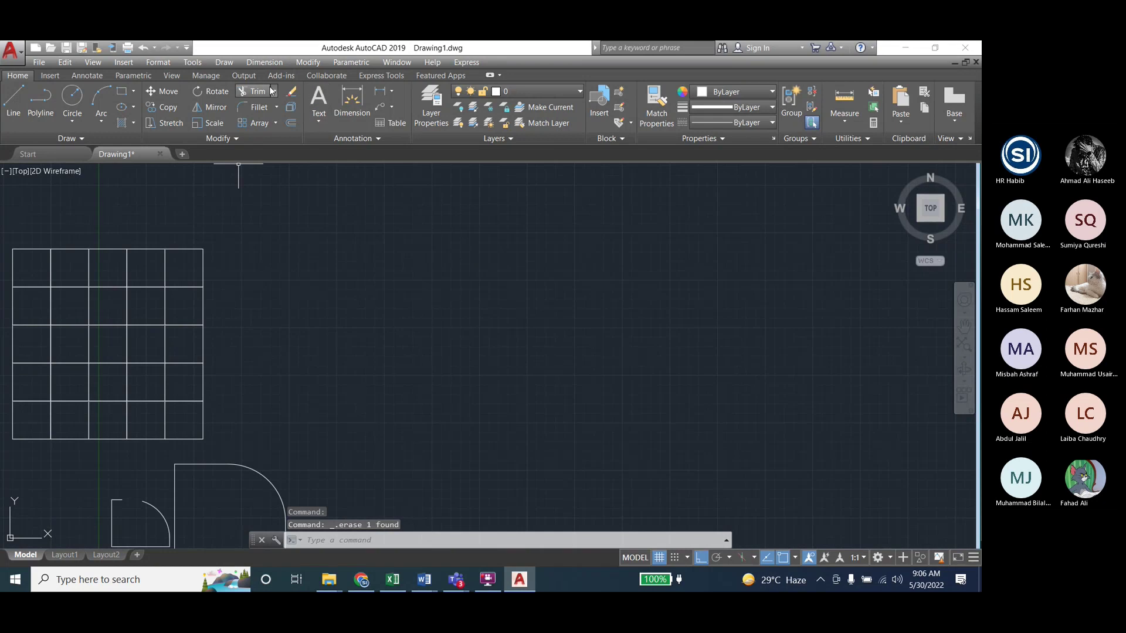
# Draw a rectangle right of the grid using Dimensions, with length 50 and width 50
pyautogui.click(121, 92)
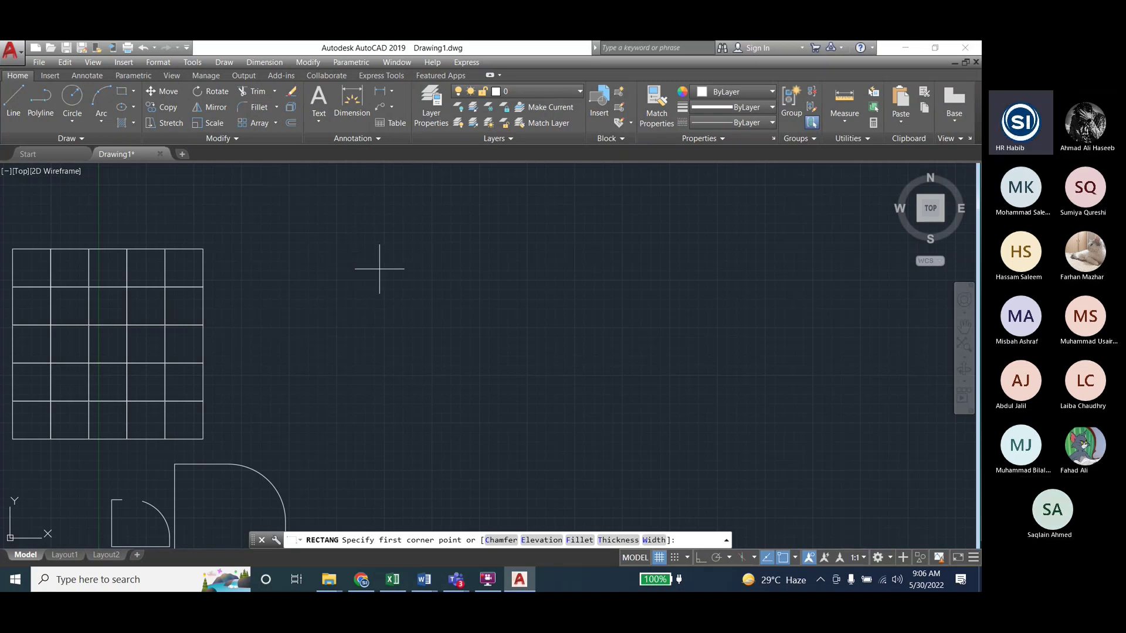
pyautogui.click(373, 253)
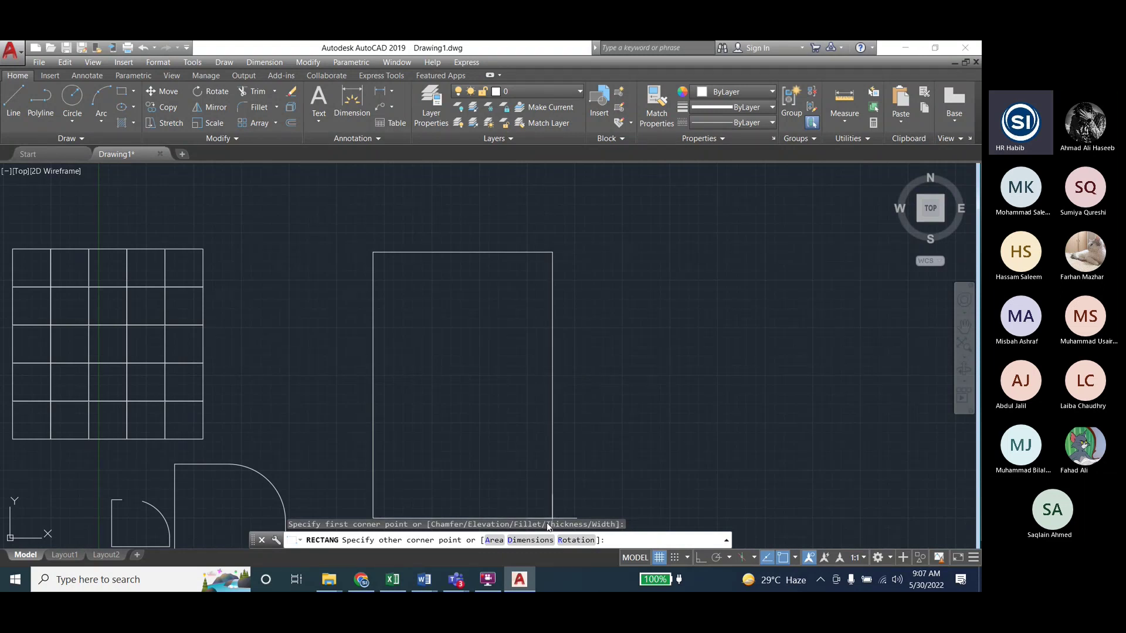
pyautogui.click(530, 540)
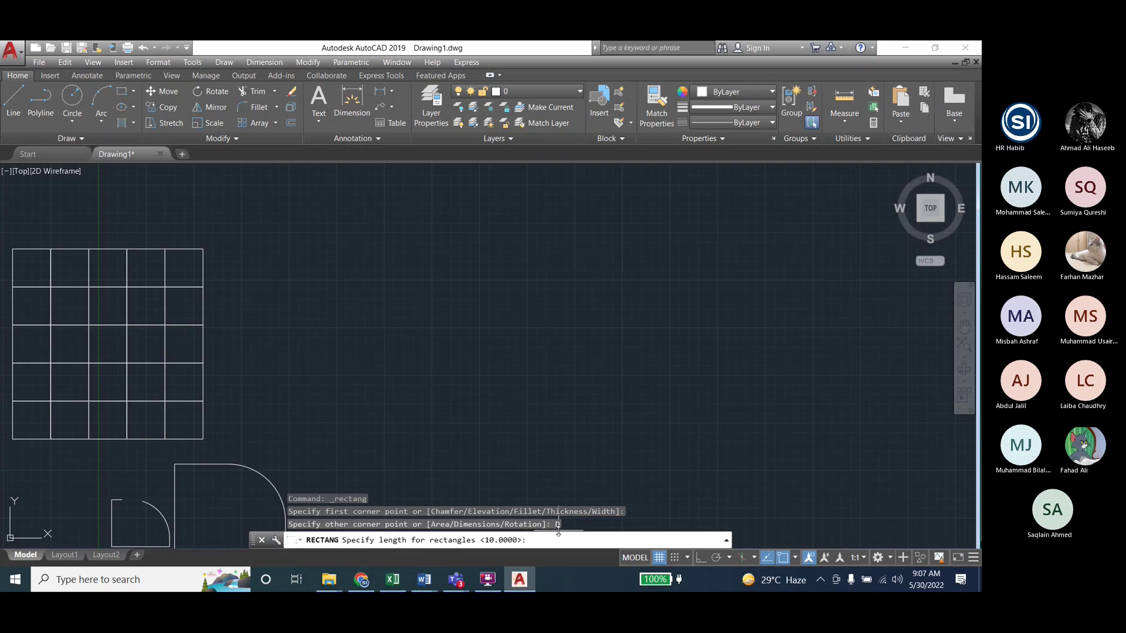
pyautogui.write('50')
pyautogui.press('Return')
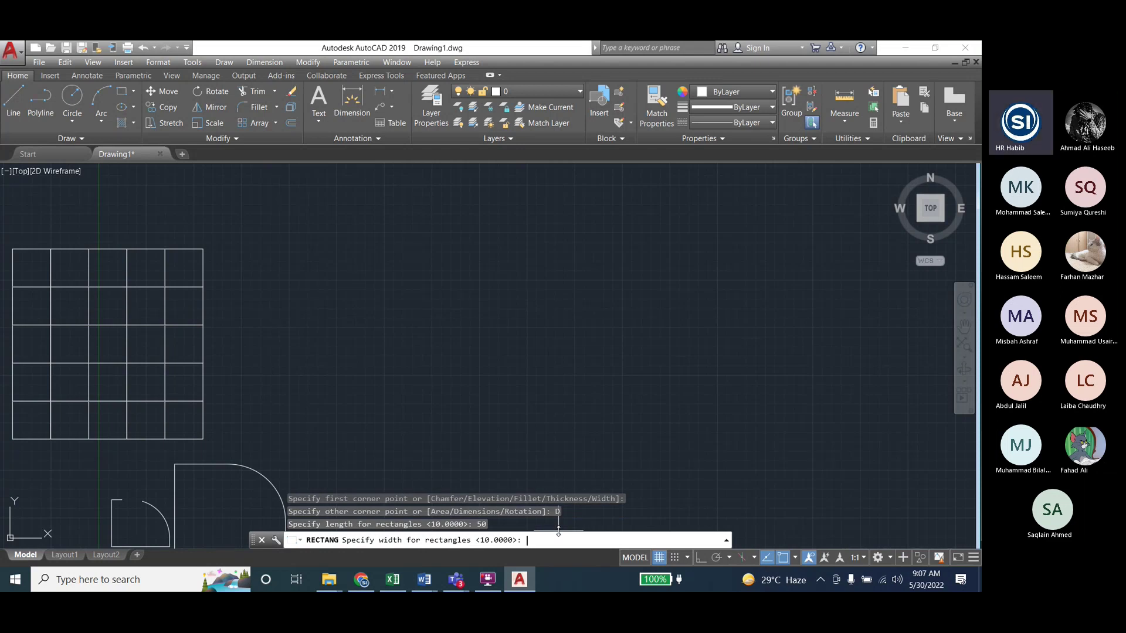
pyautogui.write('50')
pyautogui.press('Return')
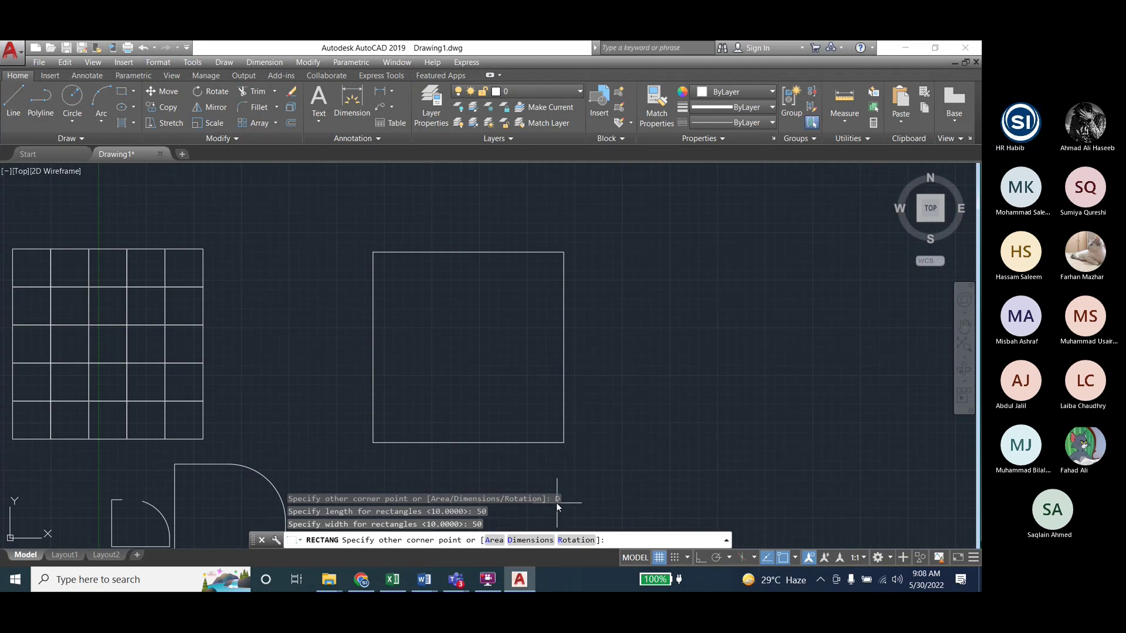
pyautogui.moveTo(65, 556)
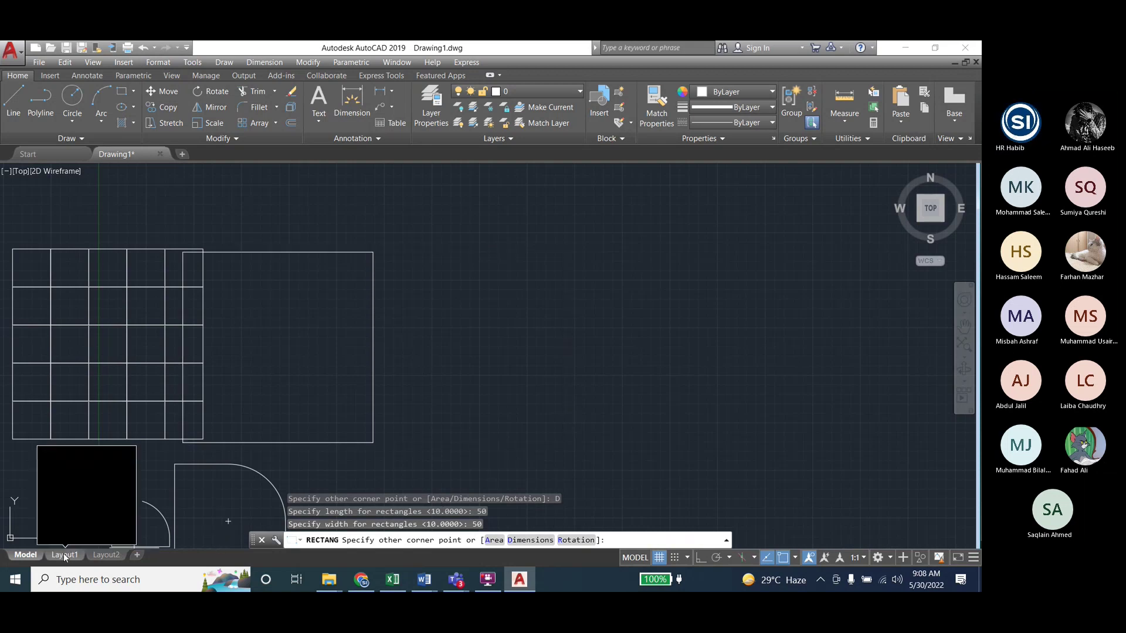
pyautogui.click(499, 316)
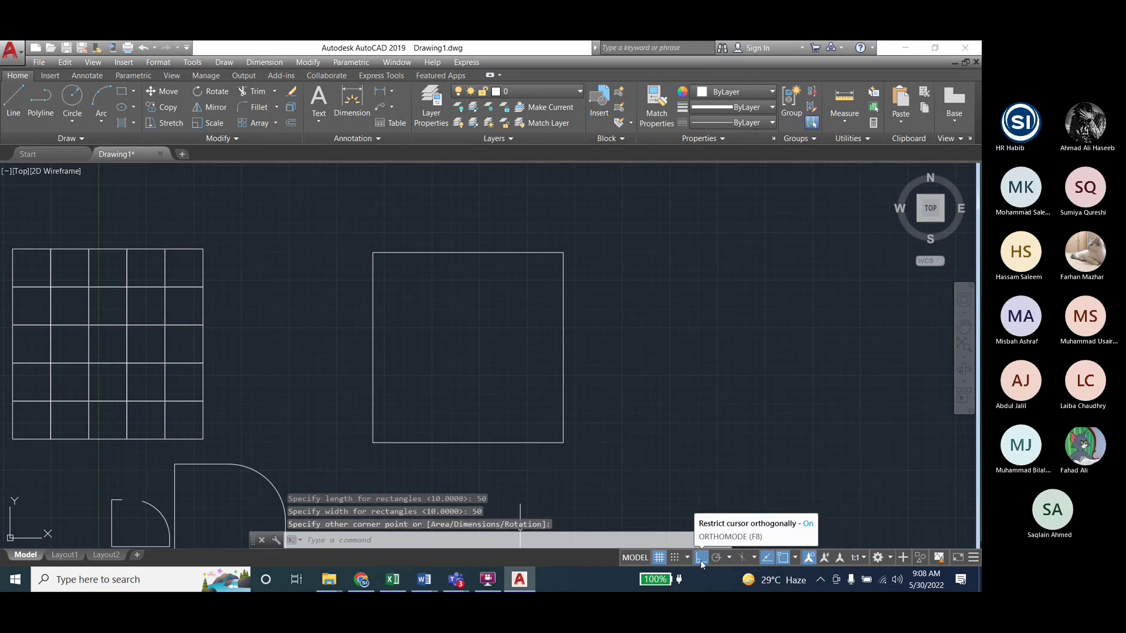
# Dimension the square's top edge (50.0000) and its right edge with a vertical dimension
pyautogui.click(368, 101)
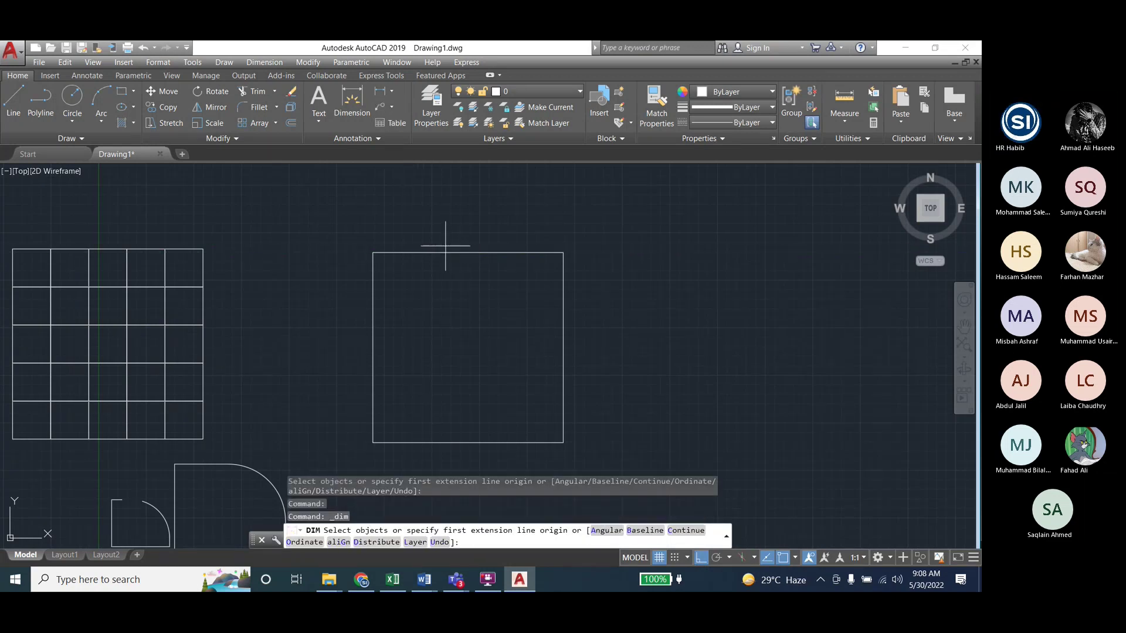
pyautogui.click(447, 247)
pyautogui.click(448, 222)
pyautogui.scroll(5, 449, 218)
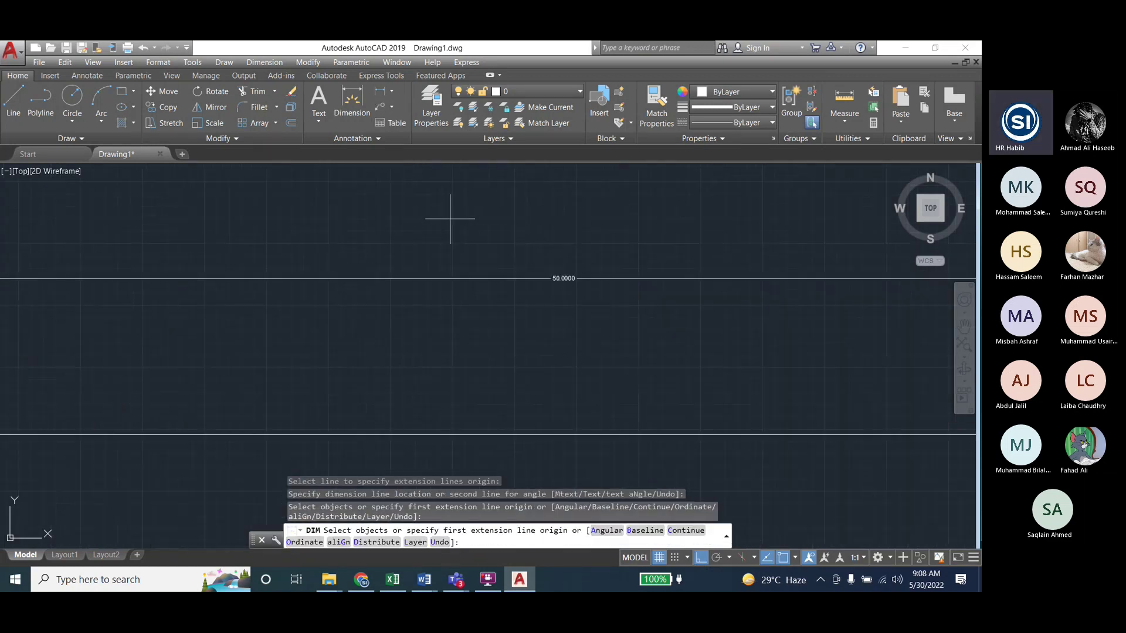
pyautogui.scroll(-5, 450, 220)
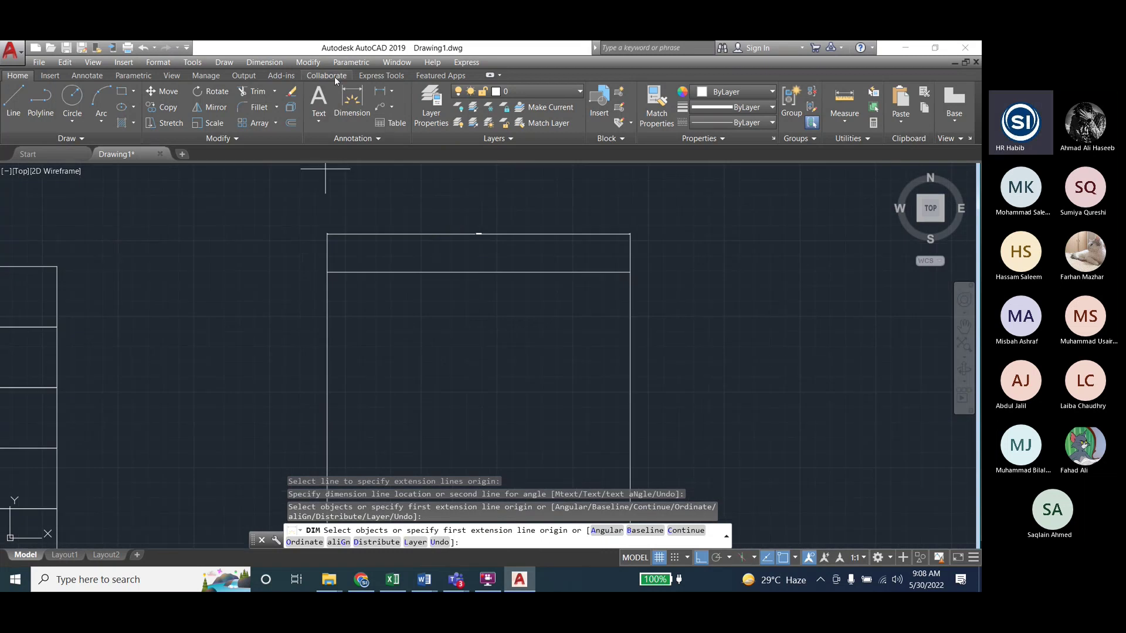
pyautogui.click(630, 361)
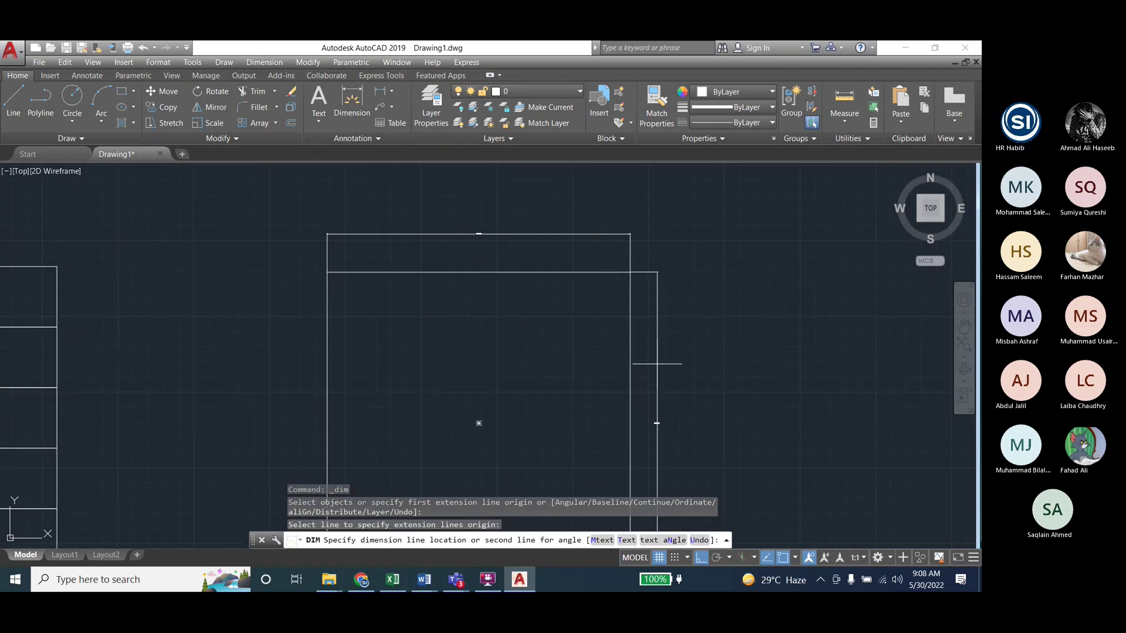
pyautogui.click(657, 364)
pyautogui.scroll(5, 624, 364)
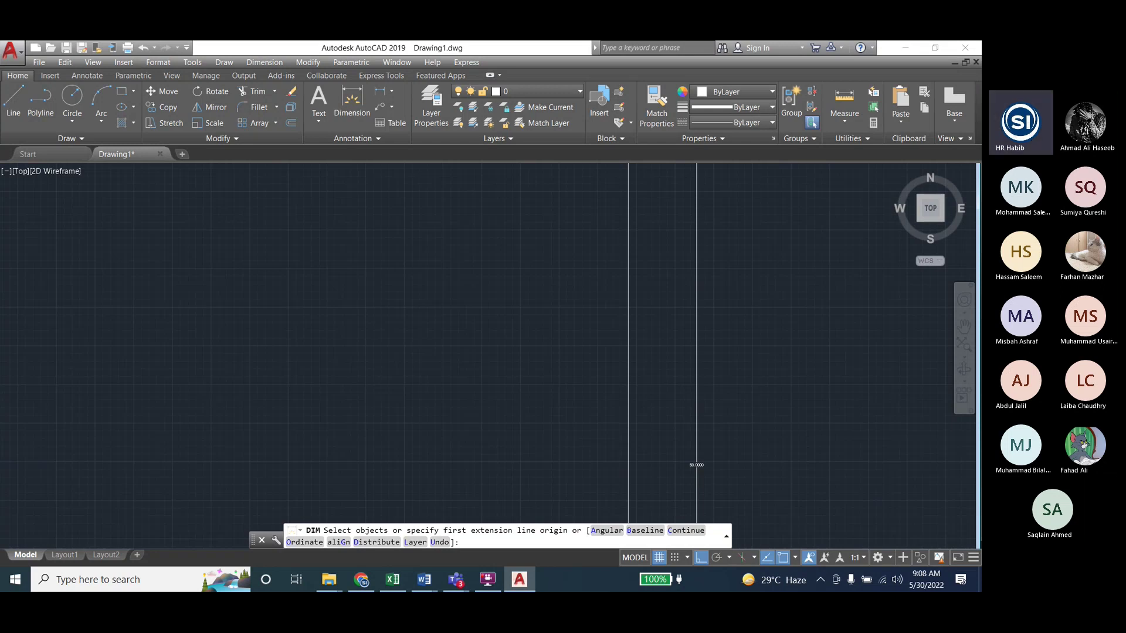
pyautogui.scroll(-5, 633, 364)
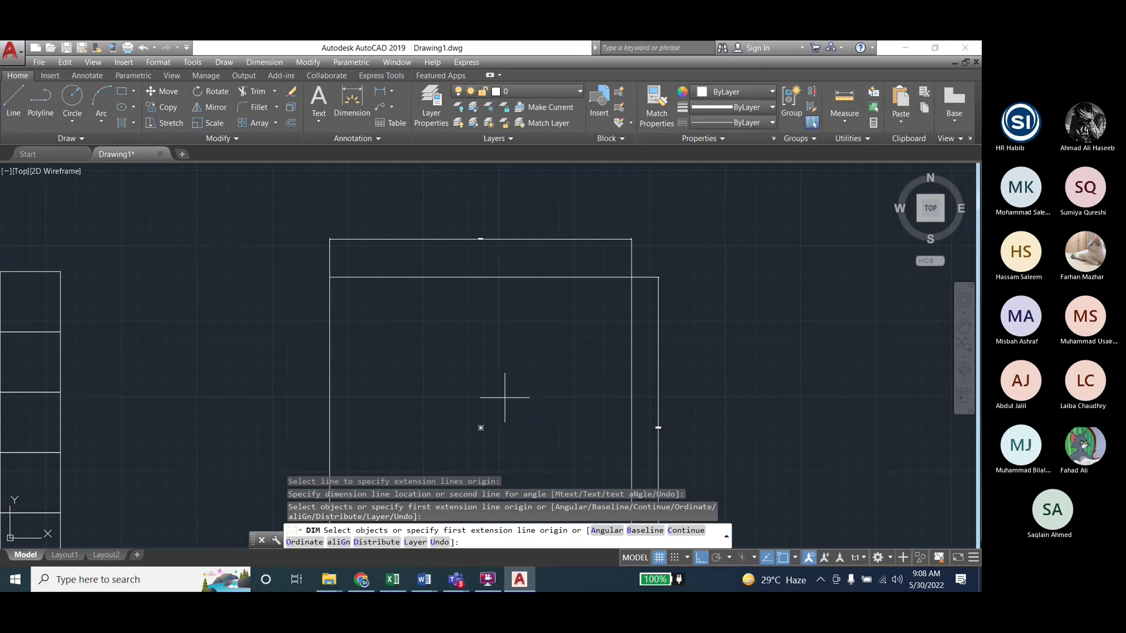
pyautogui.scroll(-2, 143, 364)
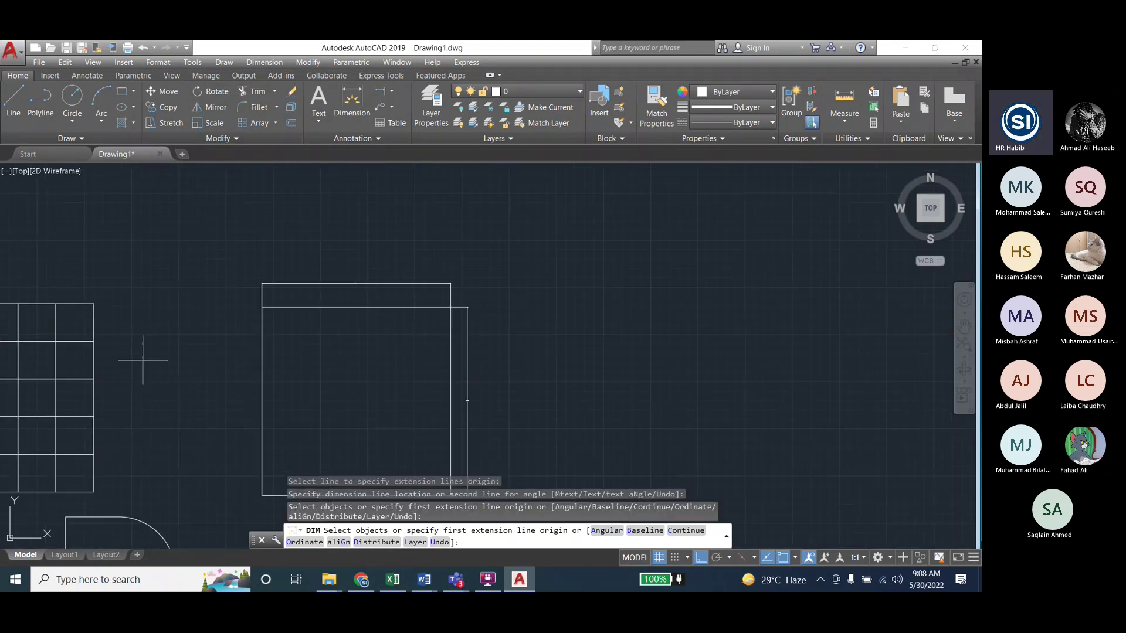
pyautogui.scroll(-2, 125, 369)
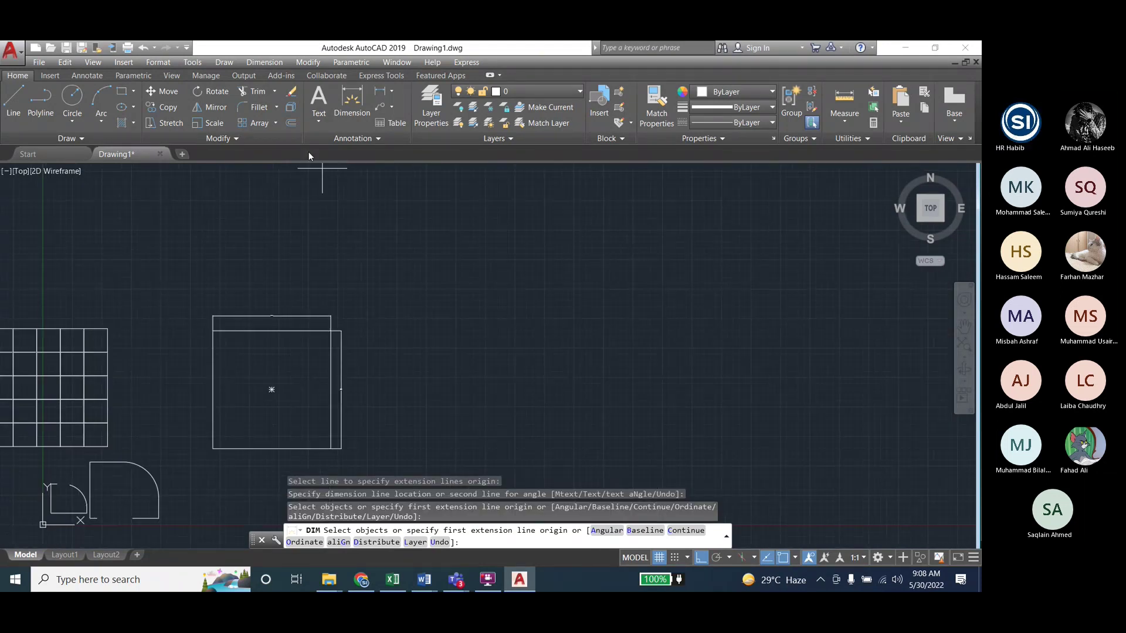
pyautogui.click(122, 91)
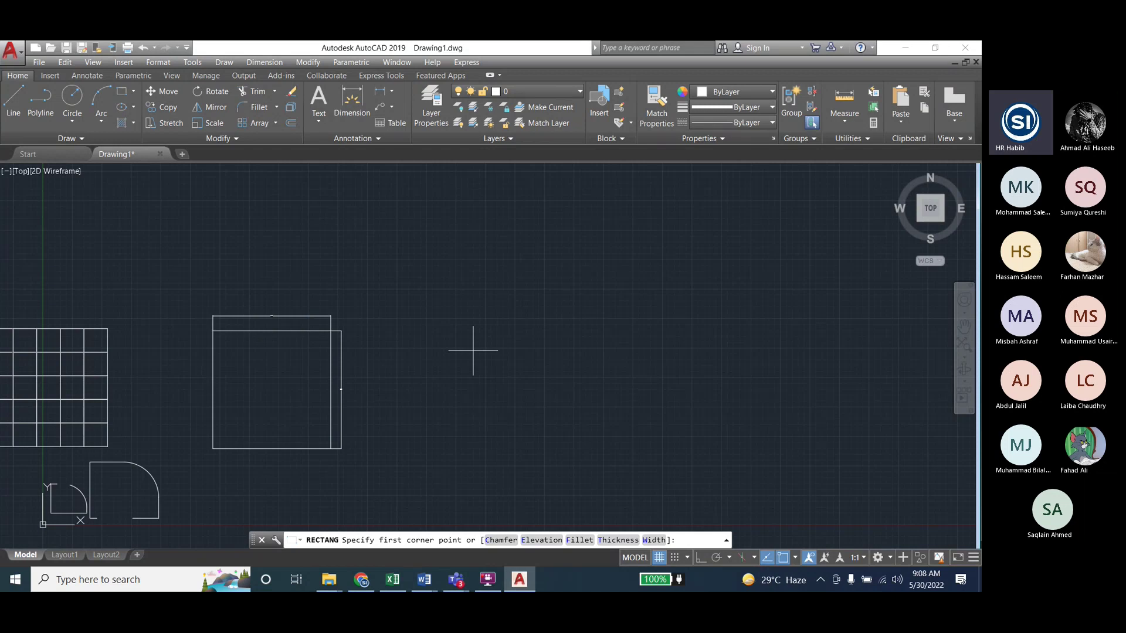
# Place another square right of the first, accepting the default length 50 and width 50
pyautogui.click(487, 273)
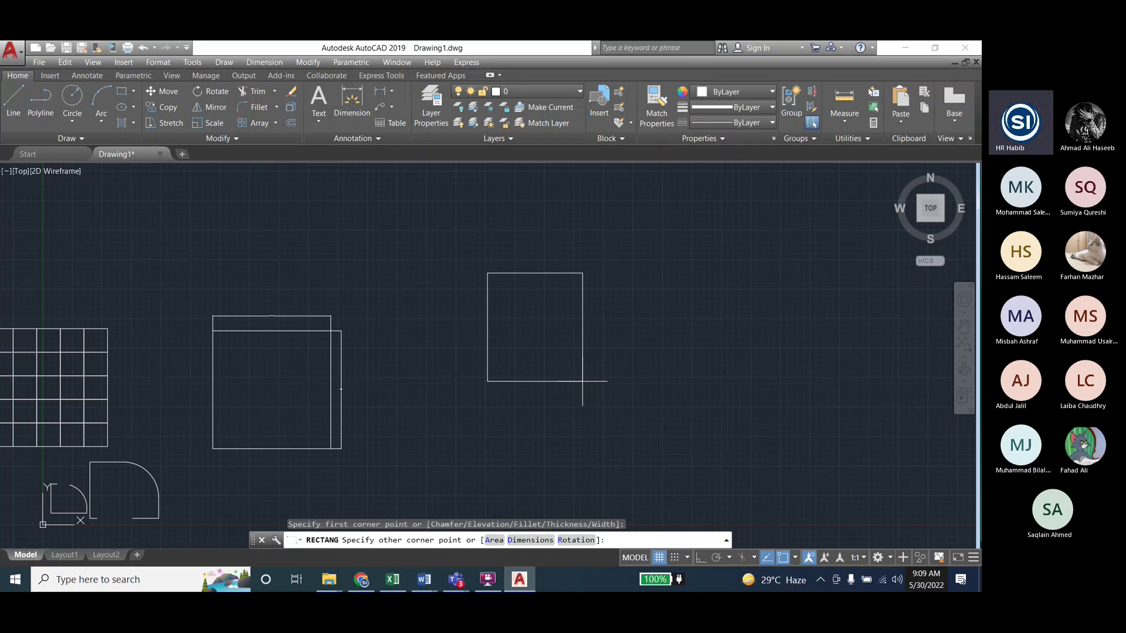
pyautogui.click(536, 542)
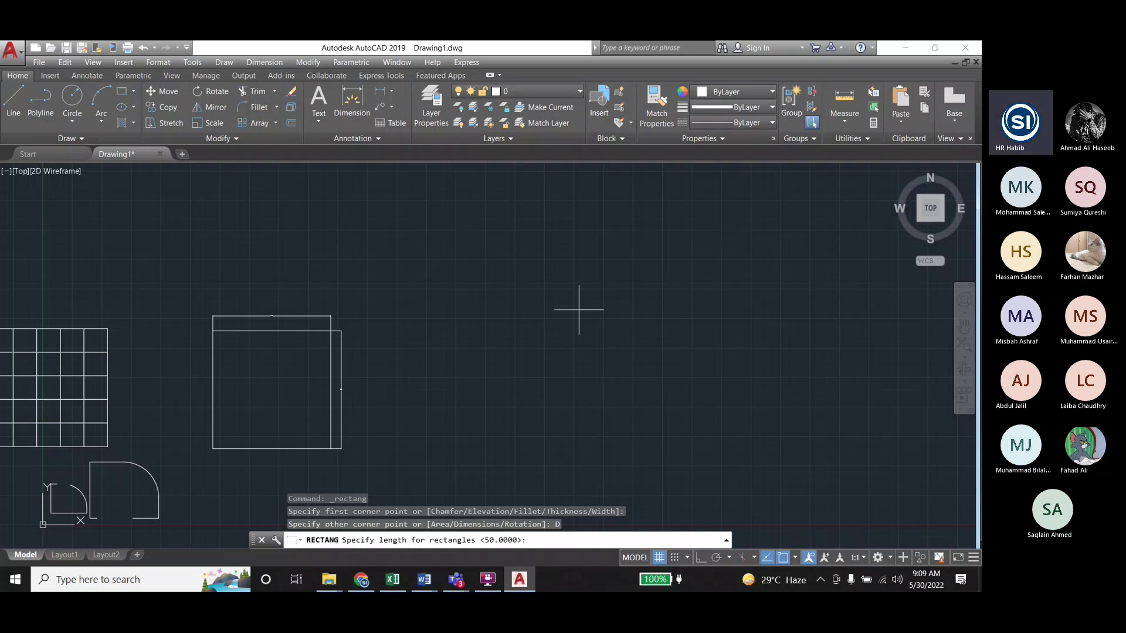
pyautogui.press('Return')
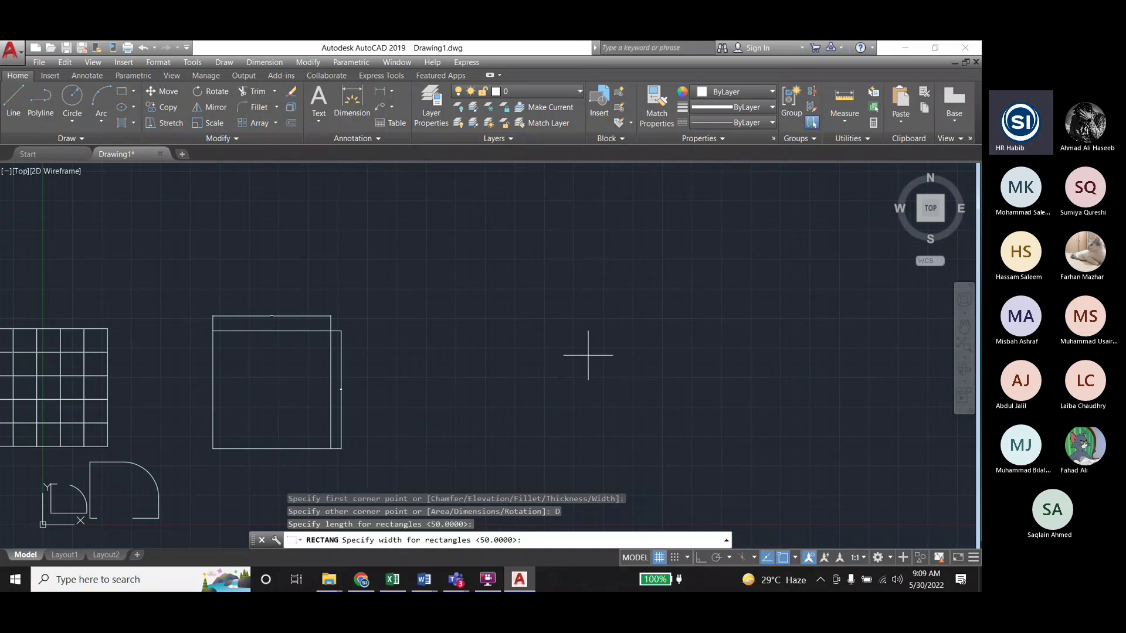
pyautogui.press('Return')
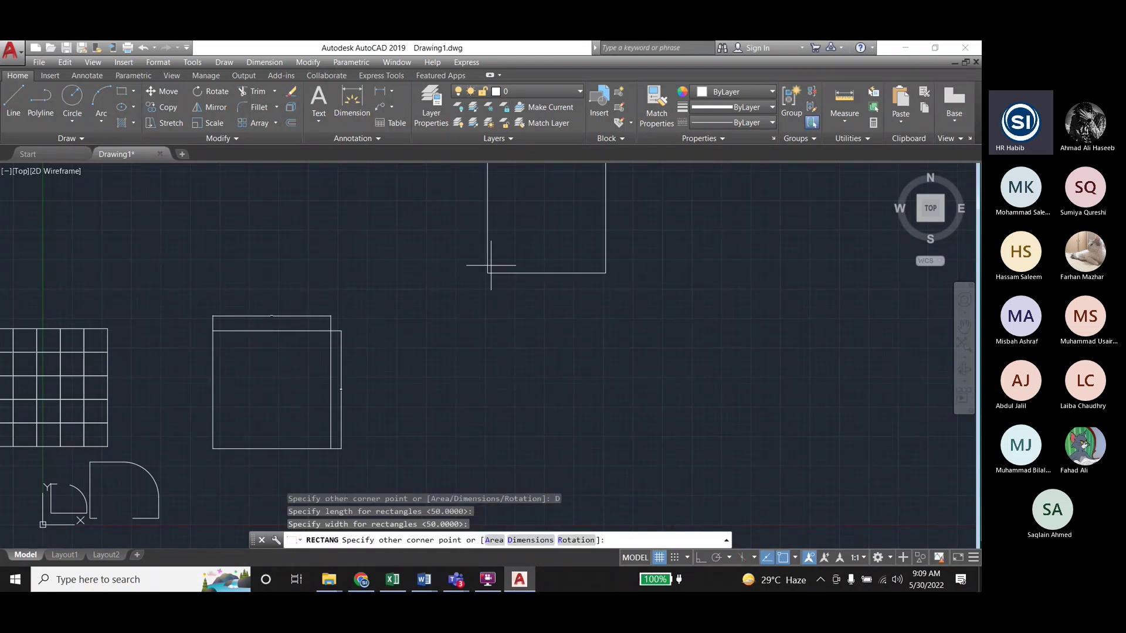
pyautogui.click(579, 334)
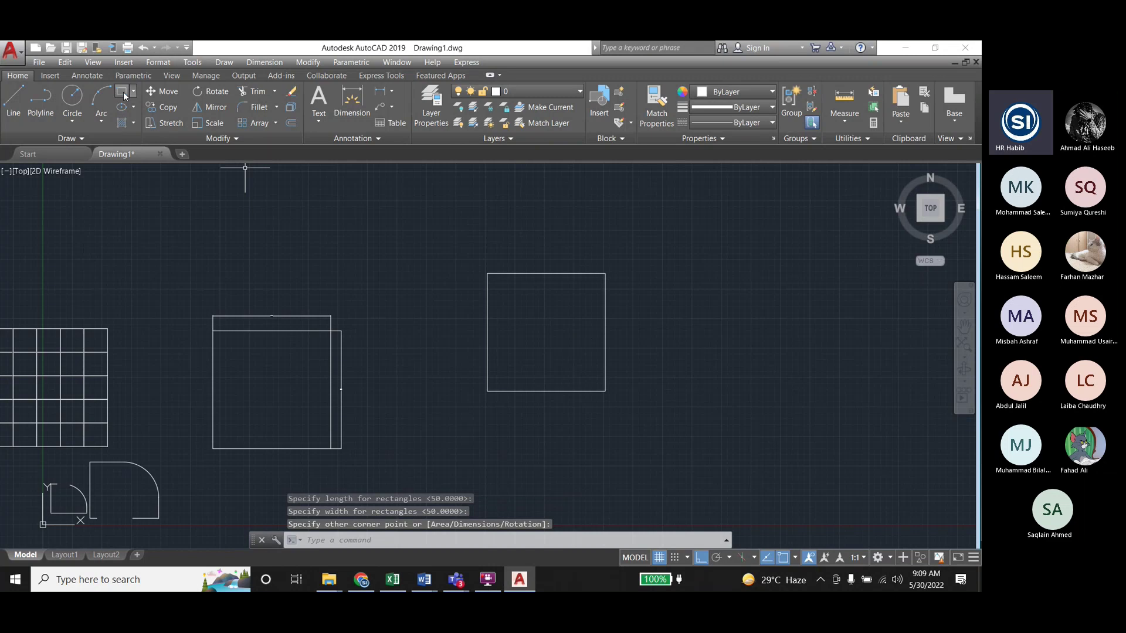
# Browse the Draw menu's Modeling, Circle, Donut and Rectangle entries, ending on the Express menu
pyautogui.click(226, 63)
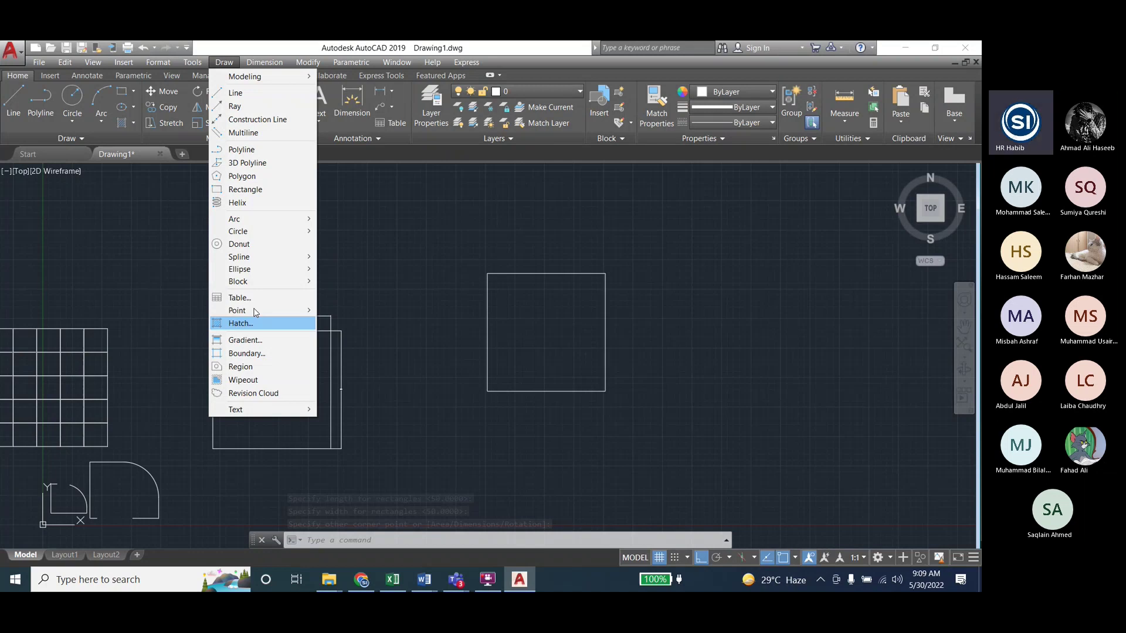
pyautogui.moveTo(253, 64)
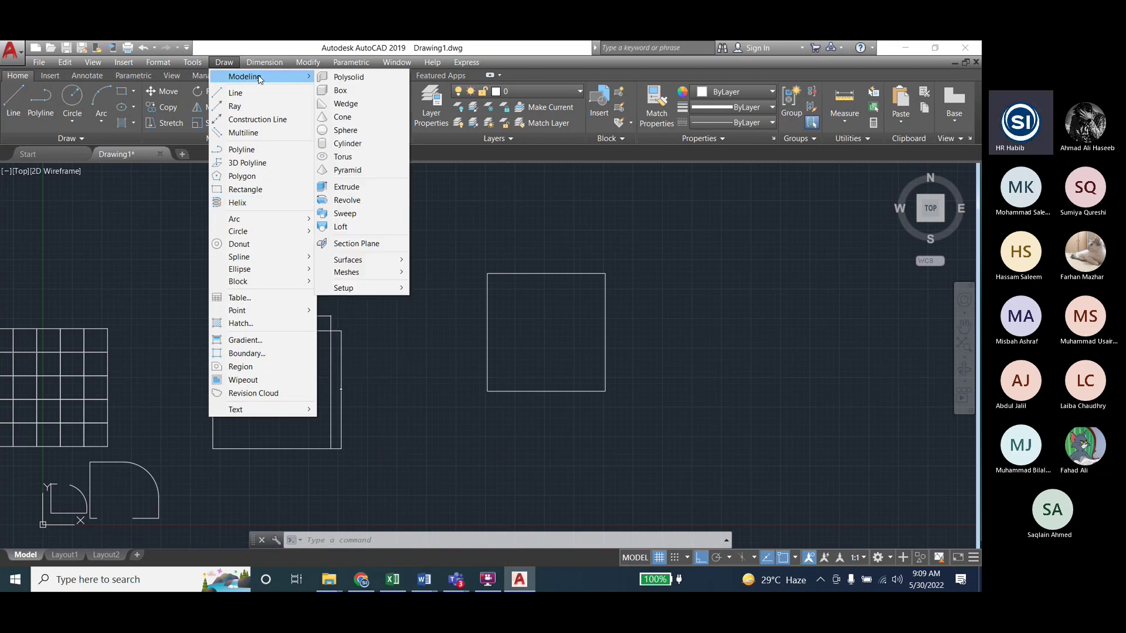
pyautogui.moveTo(275, 228)
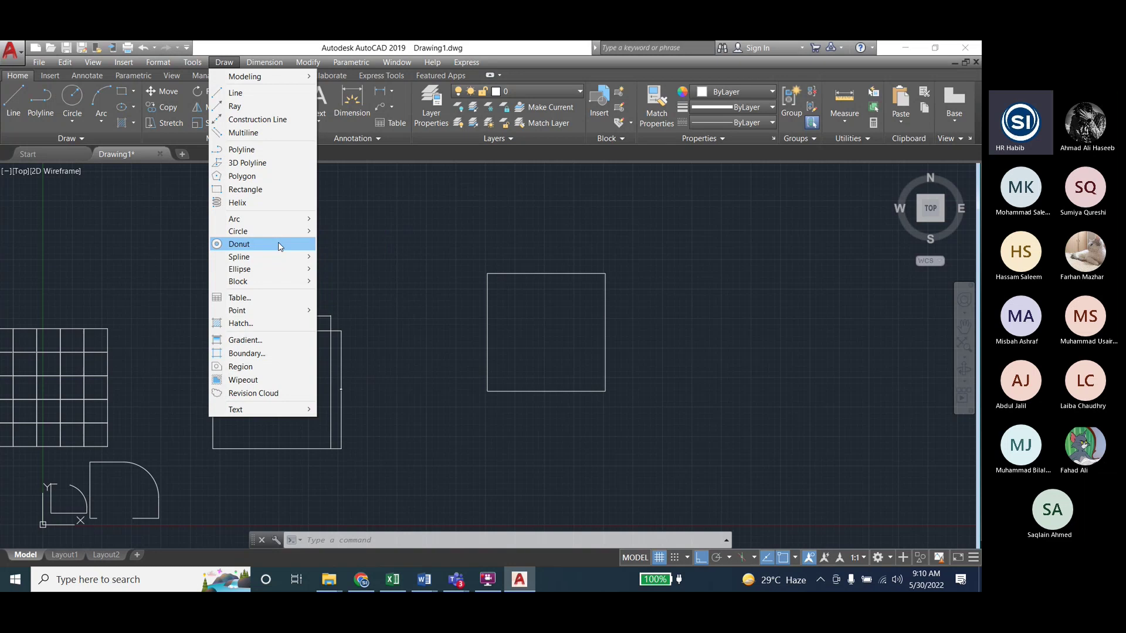
pyautogui.moveTo(189, 65)
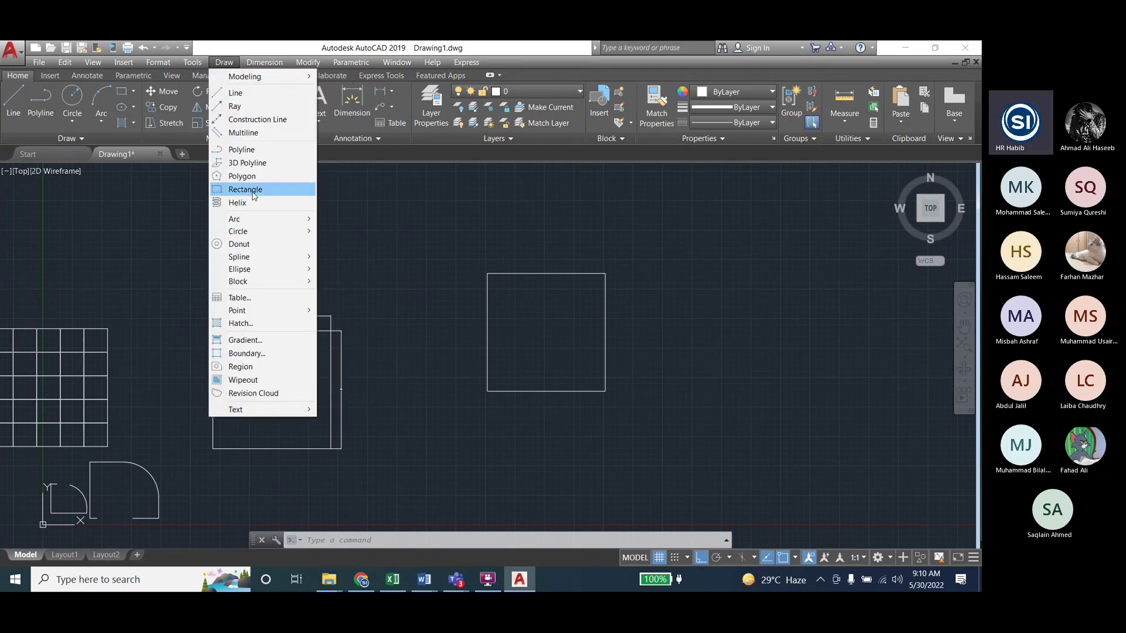
# Close the Express tools menu
pyautogui.moveTo(467, 63)
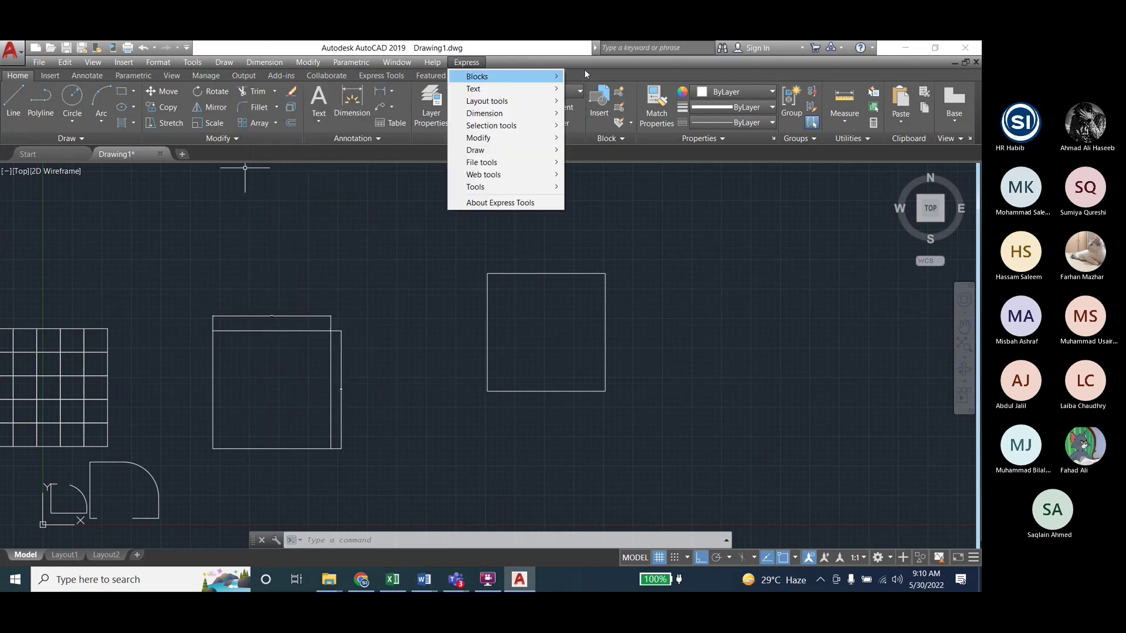
pyautogui.click(881, 58)
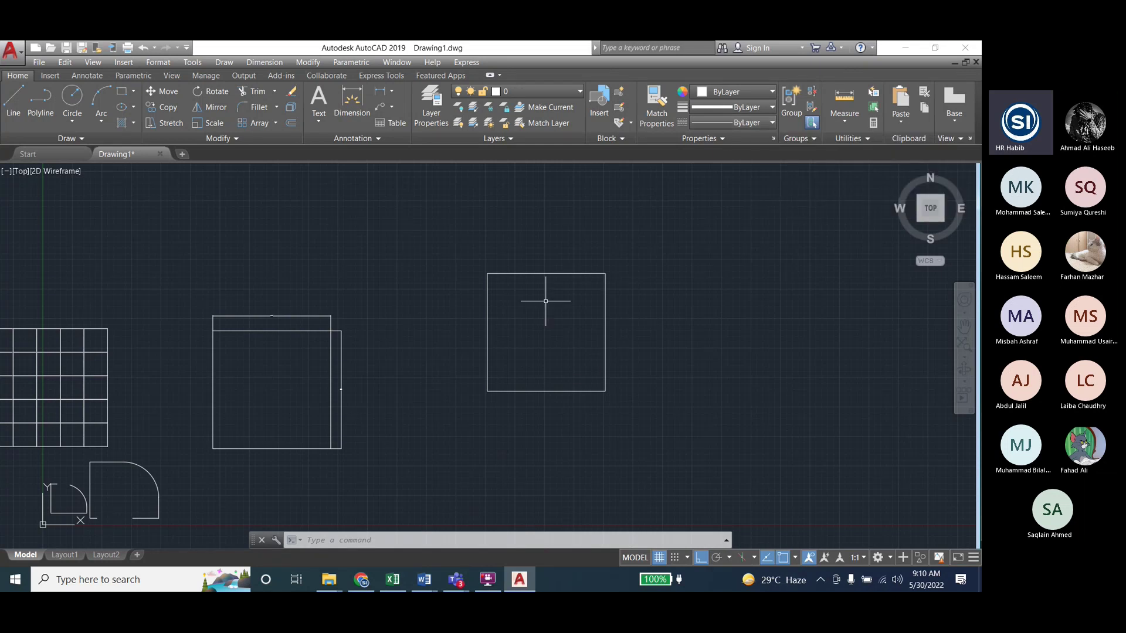
# Zoom in and back out so the shapes sit small at the left, leaving open space
pyautogui.scroll(2, 545, 301)
pyautogui.scroll(2, 540, 261)
pyautogui.scroll(-2, 540, 272)
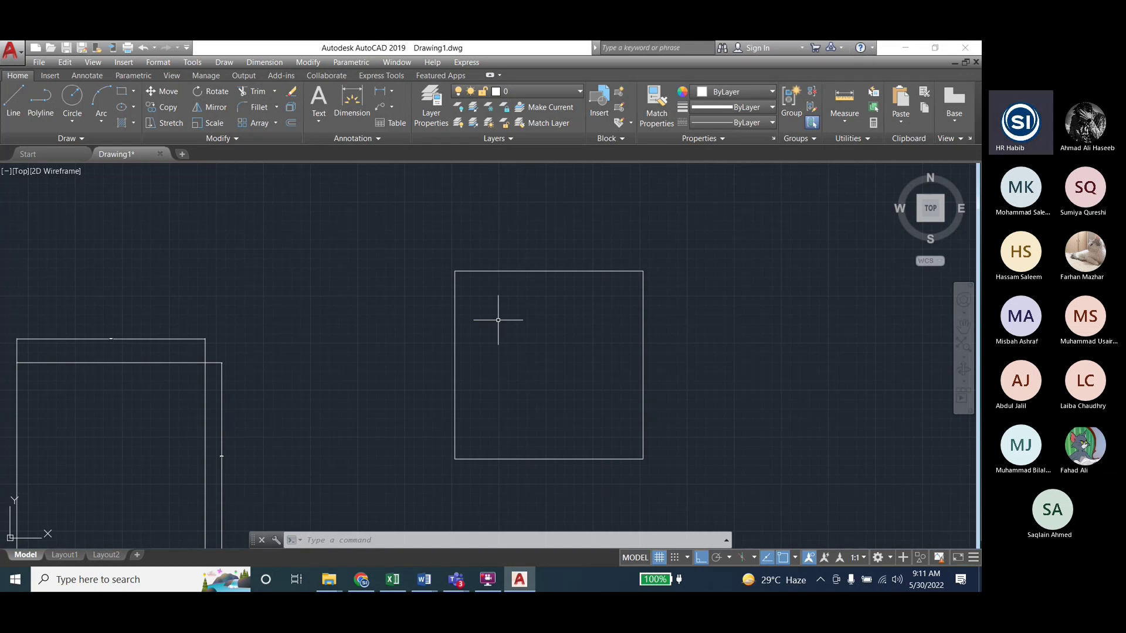
pyautogui.scroll(-5, 101, 222)
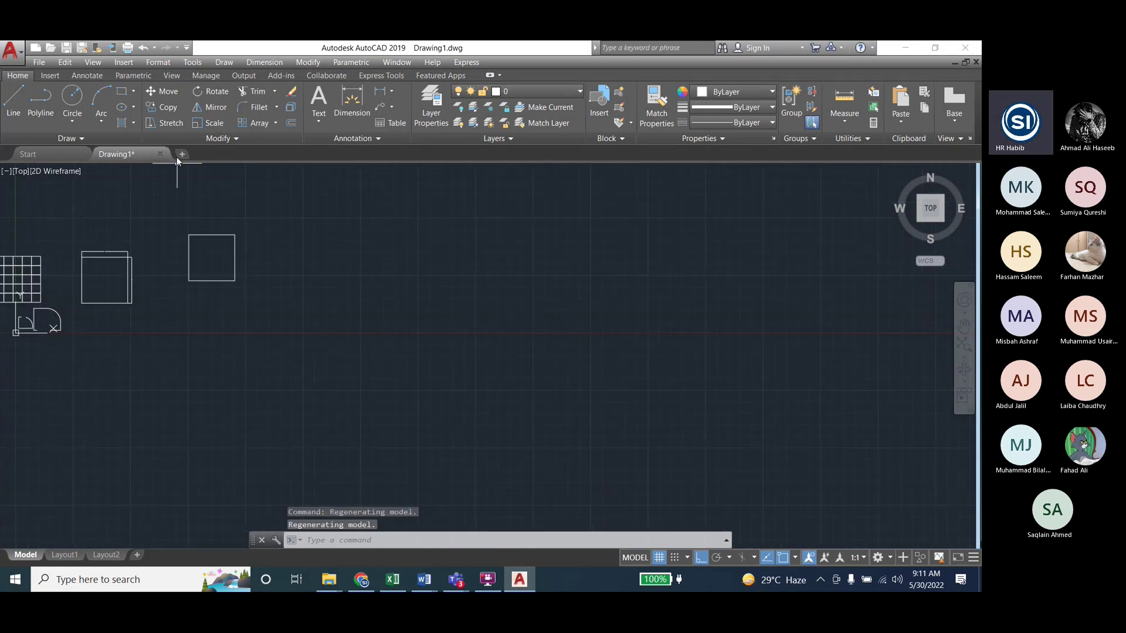
# Start a rectangle with the rec alias and choose the Fillet corner option
pyautogui.write('rec')
pyautogui.press('Return')
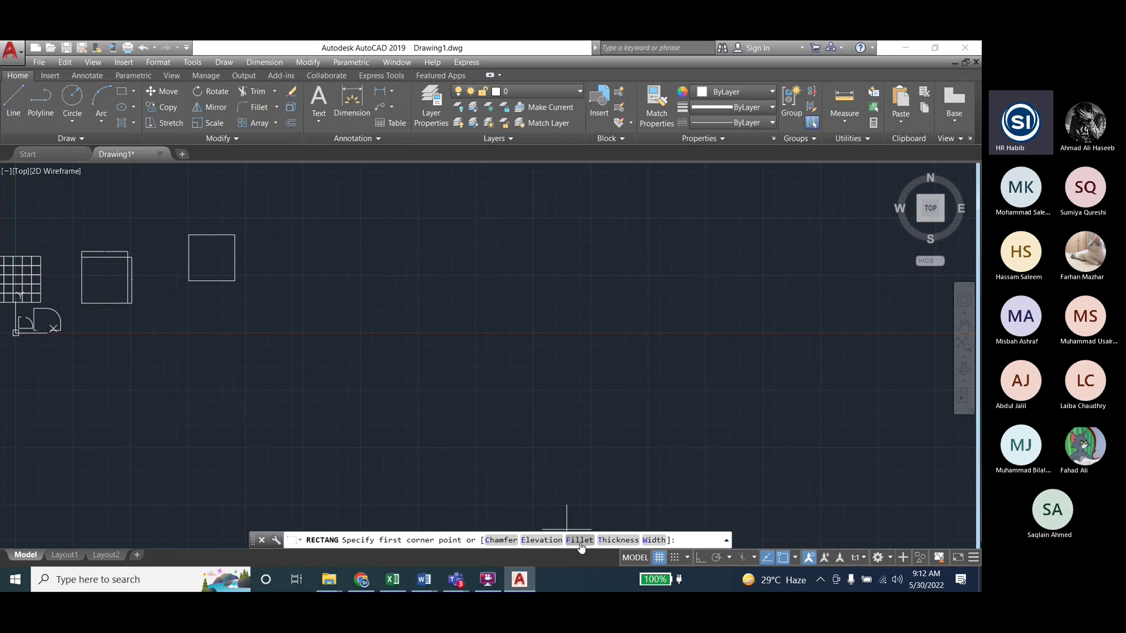
pyautogui.write('f')
pyautogui.press('Return')
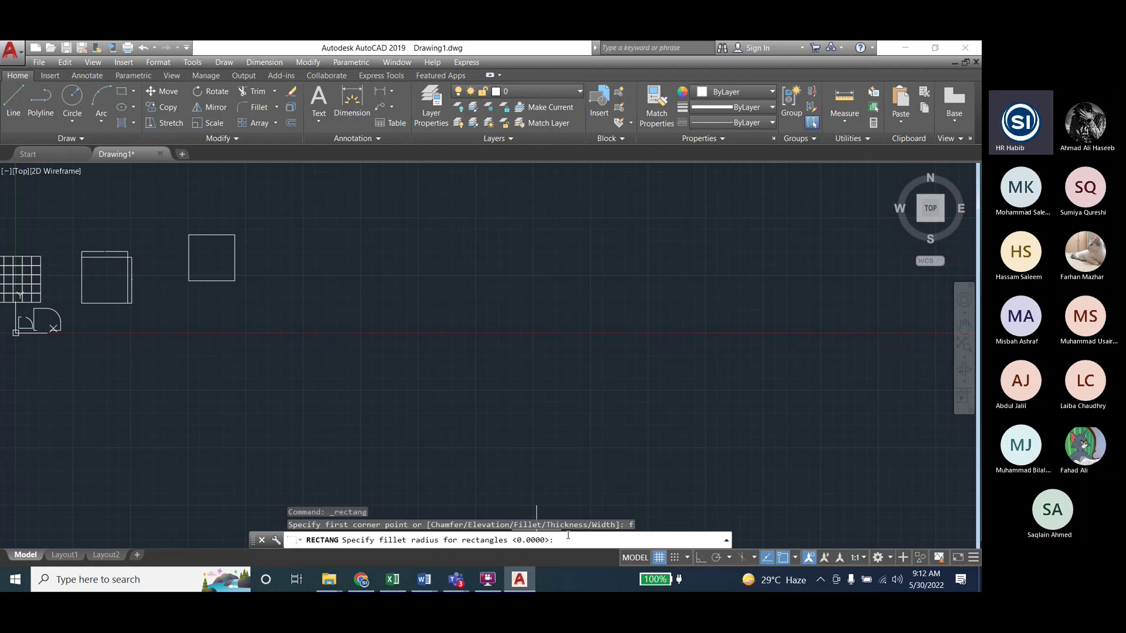
# Set the fillet radius to 5 and place the rounded rectangle's first corner
pyautogui.write('5')
pyautogui.press('Return')
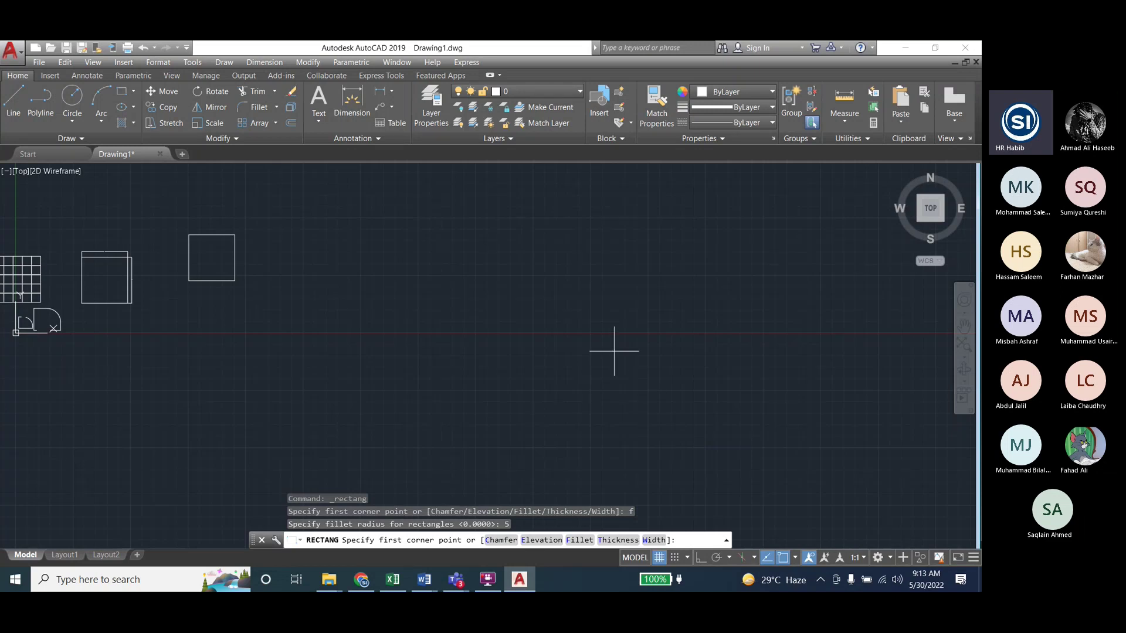
pyautogui.click(380, 230)
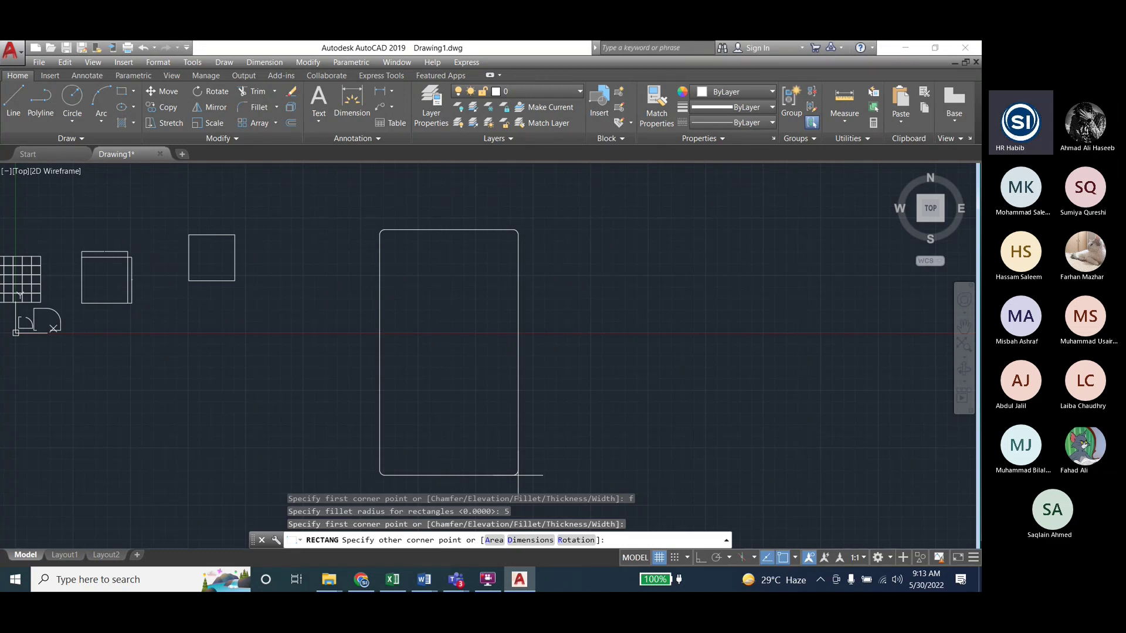
# Size the rounded rectangle 100 by 100 with Dimensions and place it
pyautogui.write('D')
pyautogui.press('Return')
pyautogui.write('100')
pyautogui.press('Return')
pyautogui.write('100')
pyautogui.press('Return')
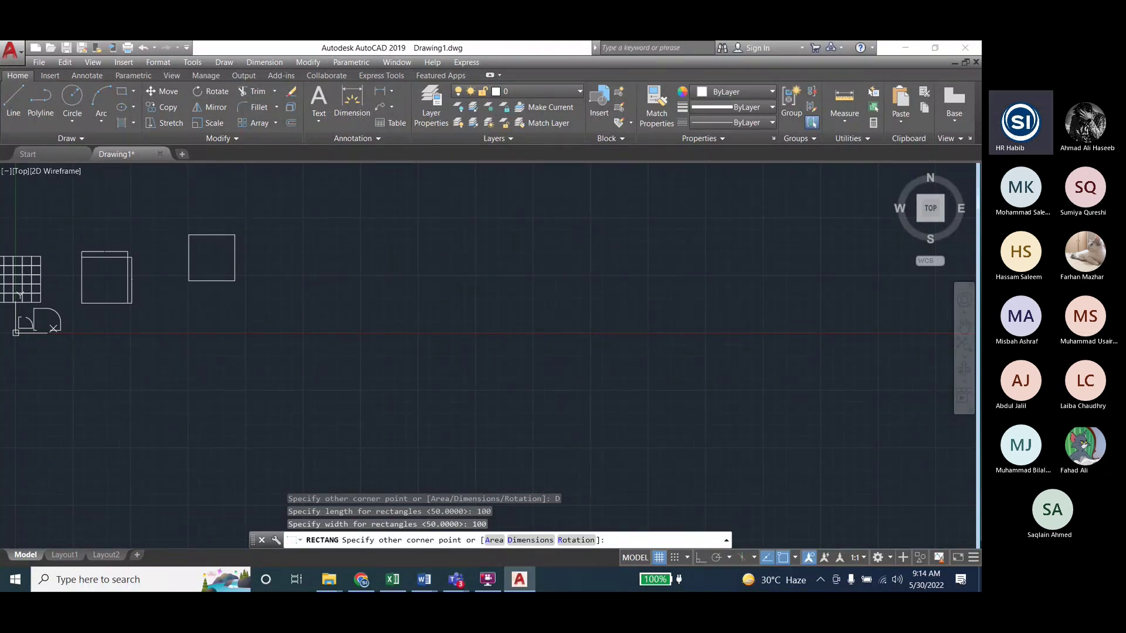
pyautogui.click(493, 297)
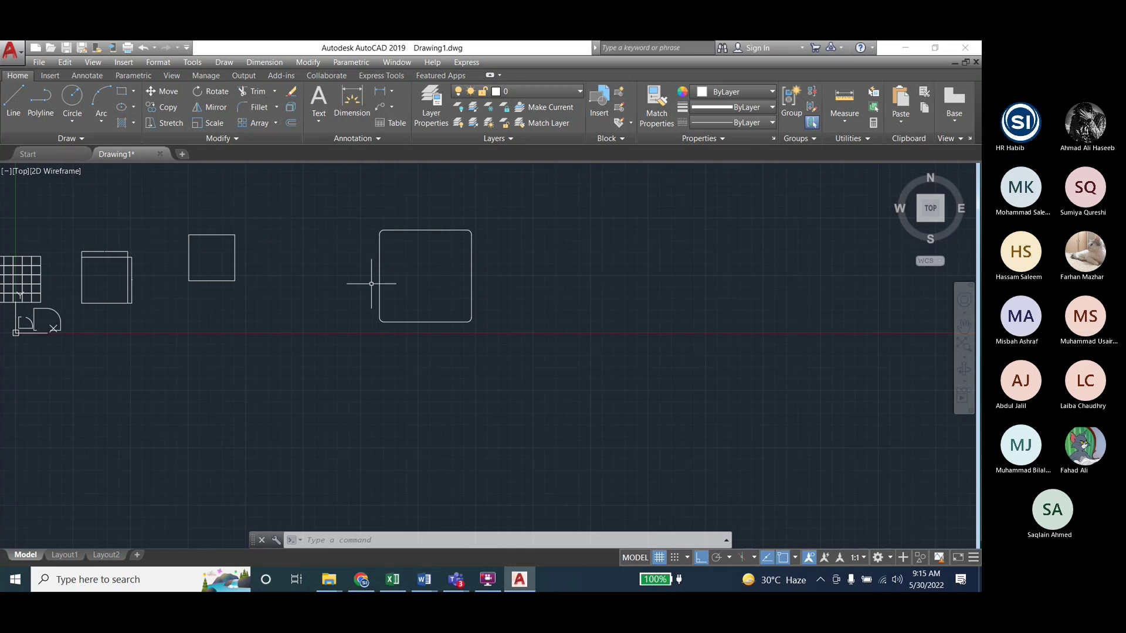
pyautogui.click(123, 94)
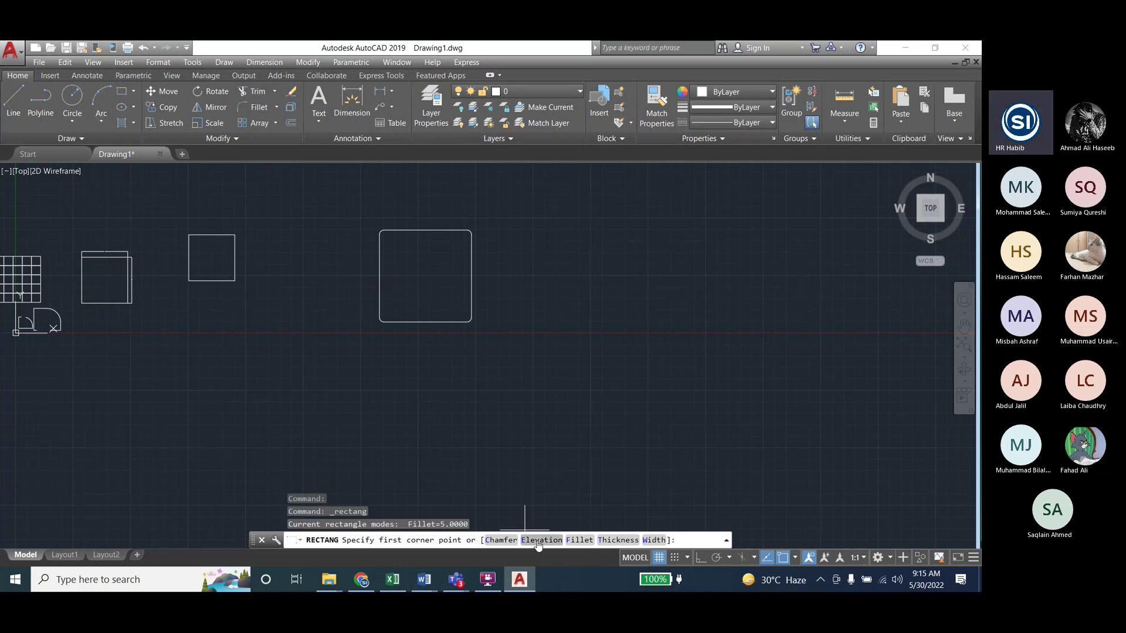
# Choose chamfered corners for the rectangle, with first distance 2 and second distance 6
pyautogui.click(494, 542)
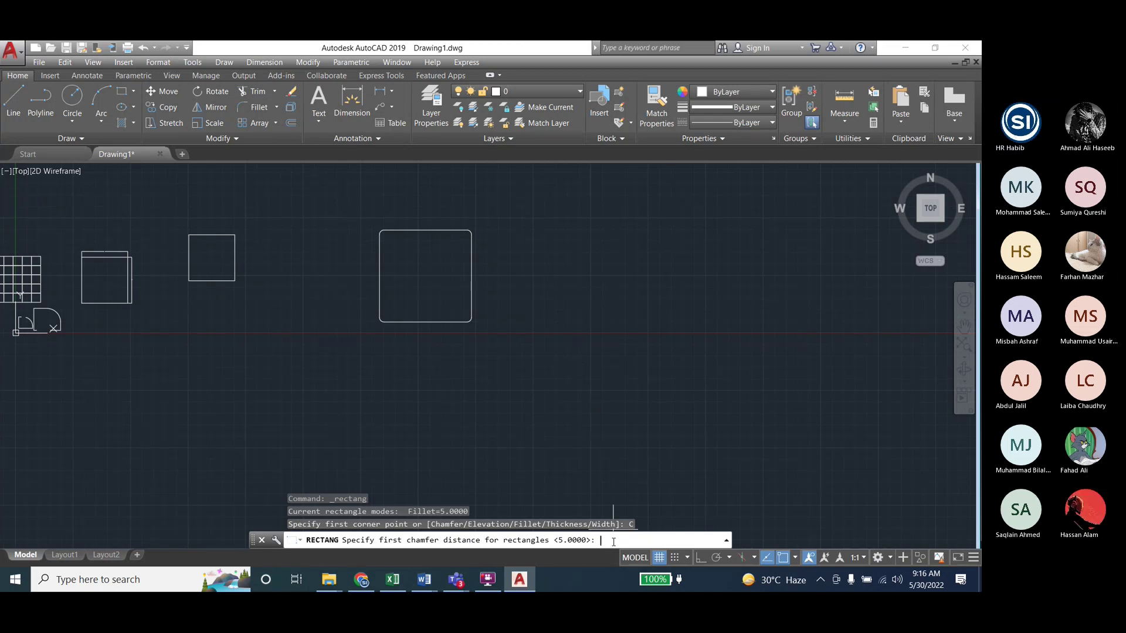
pyautogui.write('2')
pyautogui.press('Return')
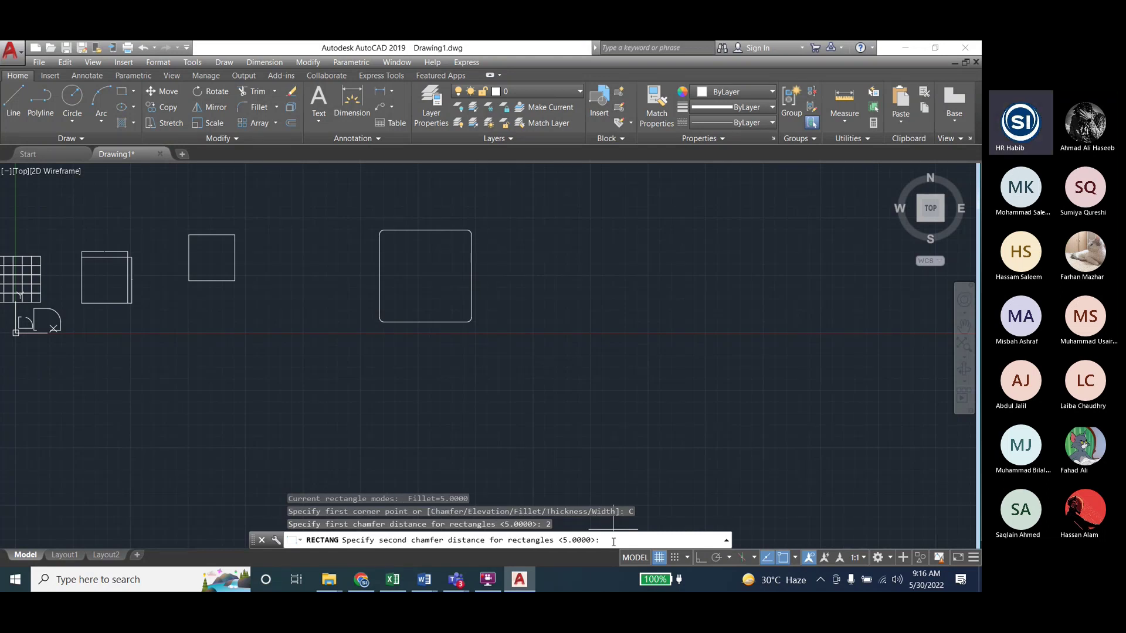
pyautogui.write('6')
pyautogui.press('Return')
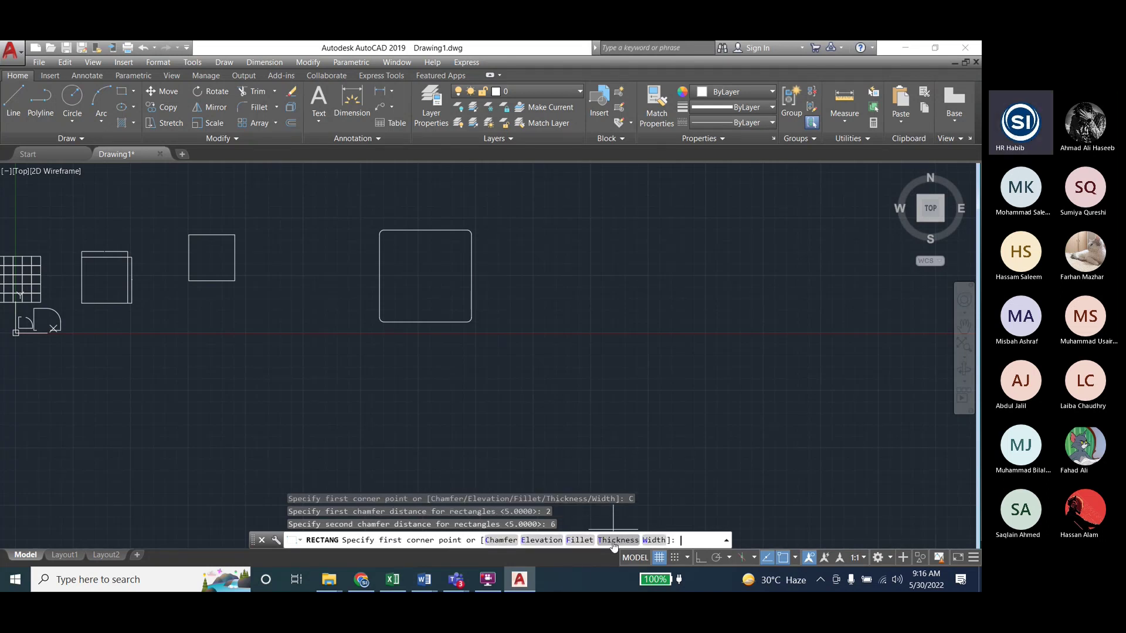
# Draw a 100 by 100 chamfered rectangle beside the rounded square using the Dimensions option
pyautogui.click(560, 235)
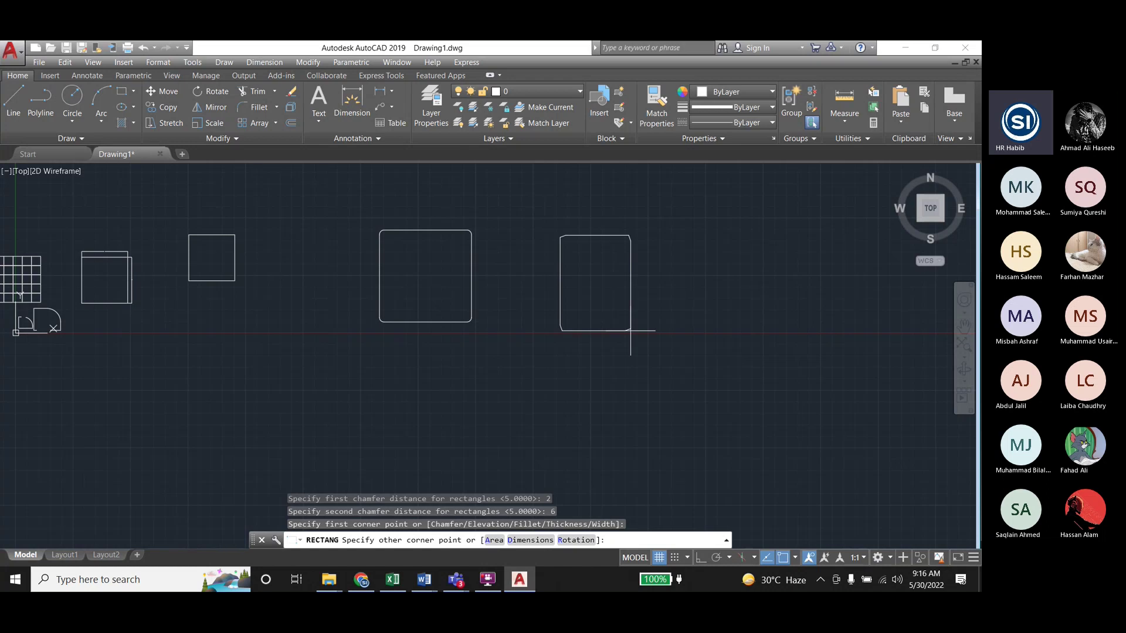
pyautogui.write('D')
pyautogui.press('Return')
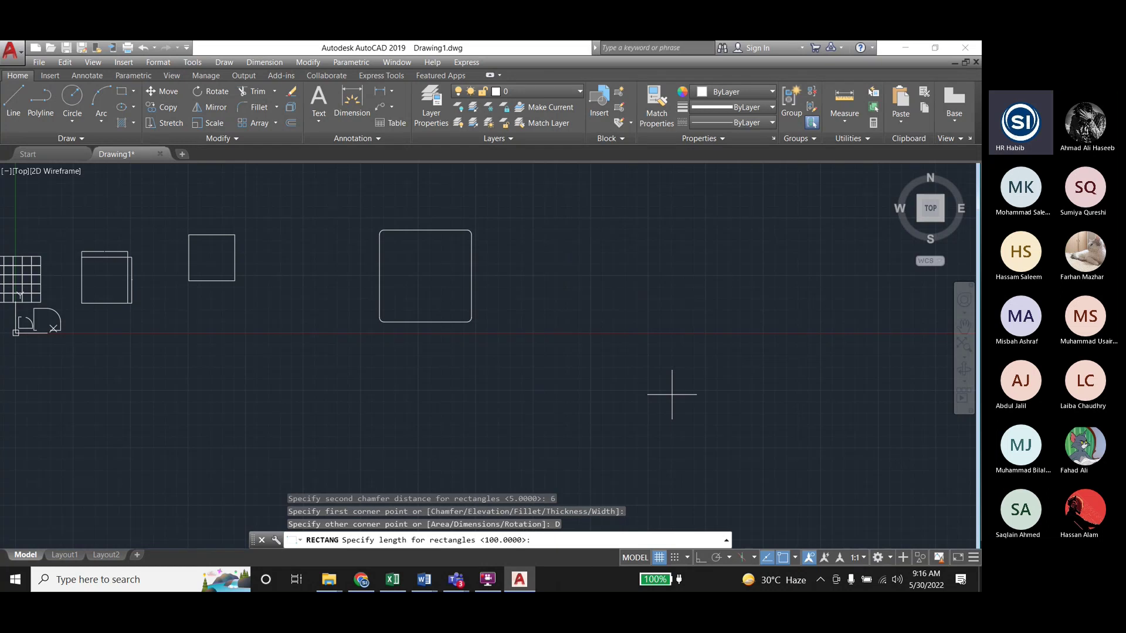
pyautogui.press('Return')
pyautogui.press('Return')
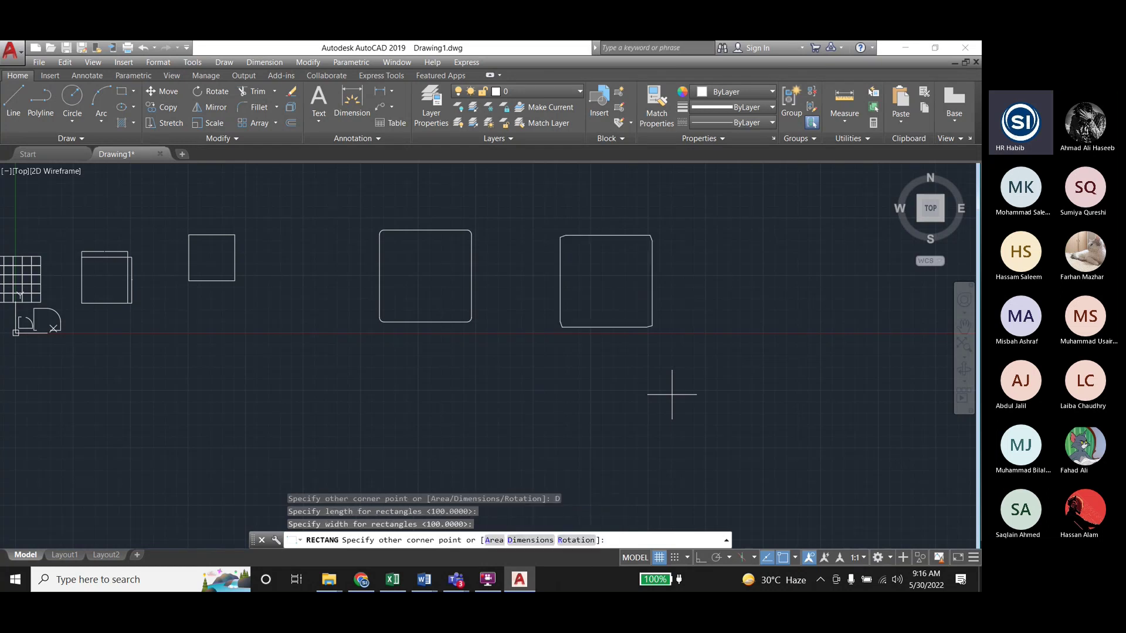
pyautogui.click(654, 284)
# Zoom in to compare the chamfered corners with the radius-5 rounded corners
pyautogui.scroll(4, 600, 235)
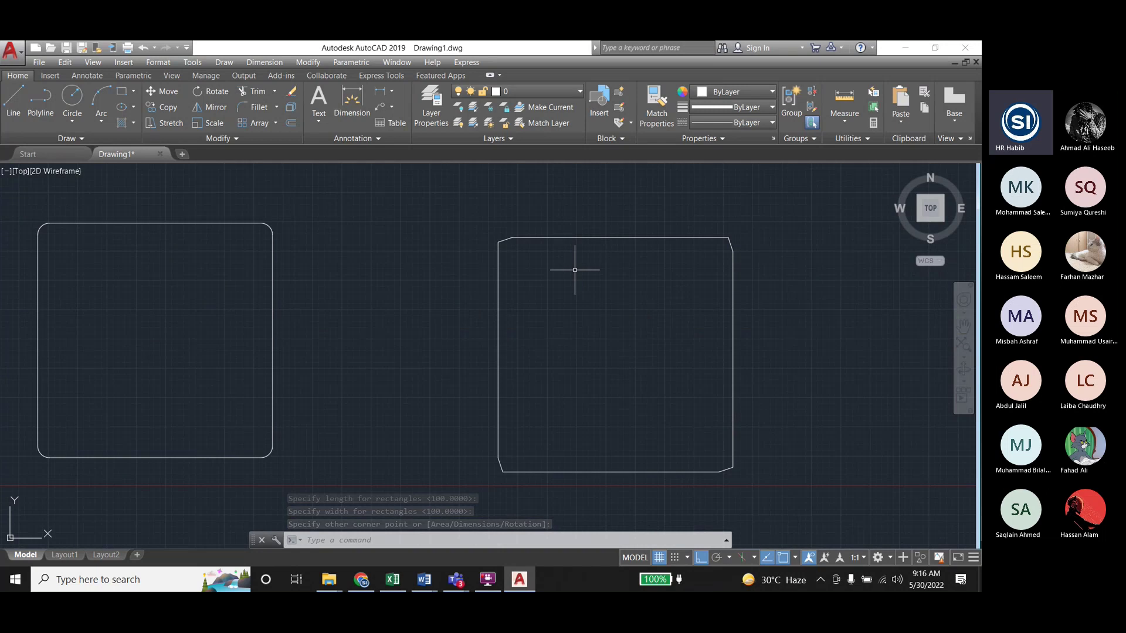
pyautogui.scroll(4, 503, 247)
pyautogui.scroll(-2, 502, 247)
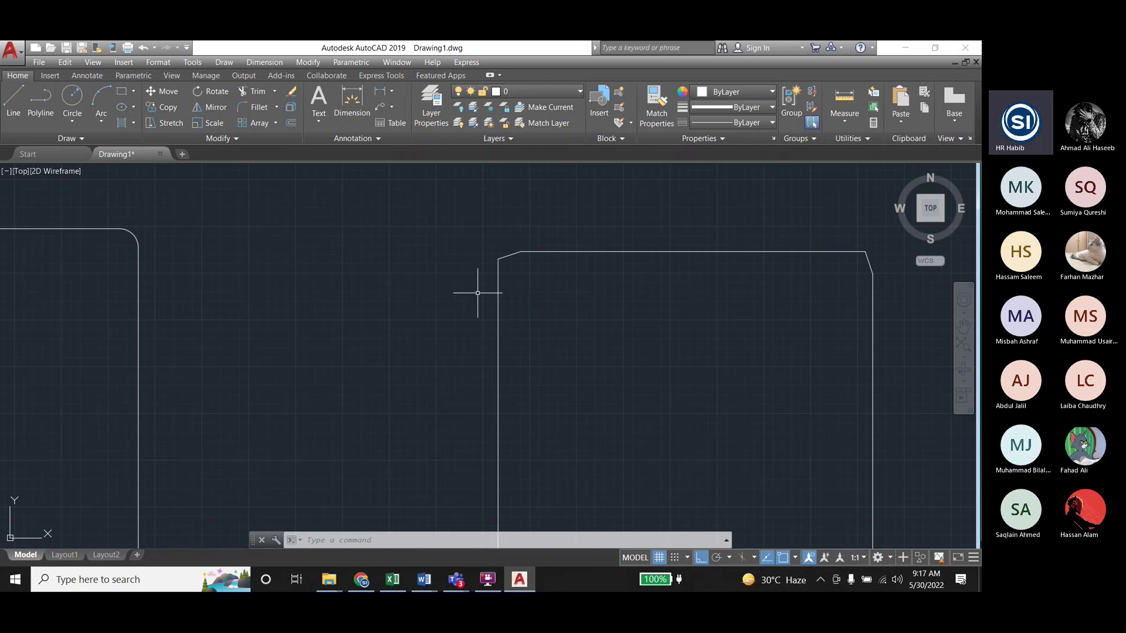
pyautogui.scroll(-2, 403, 276)
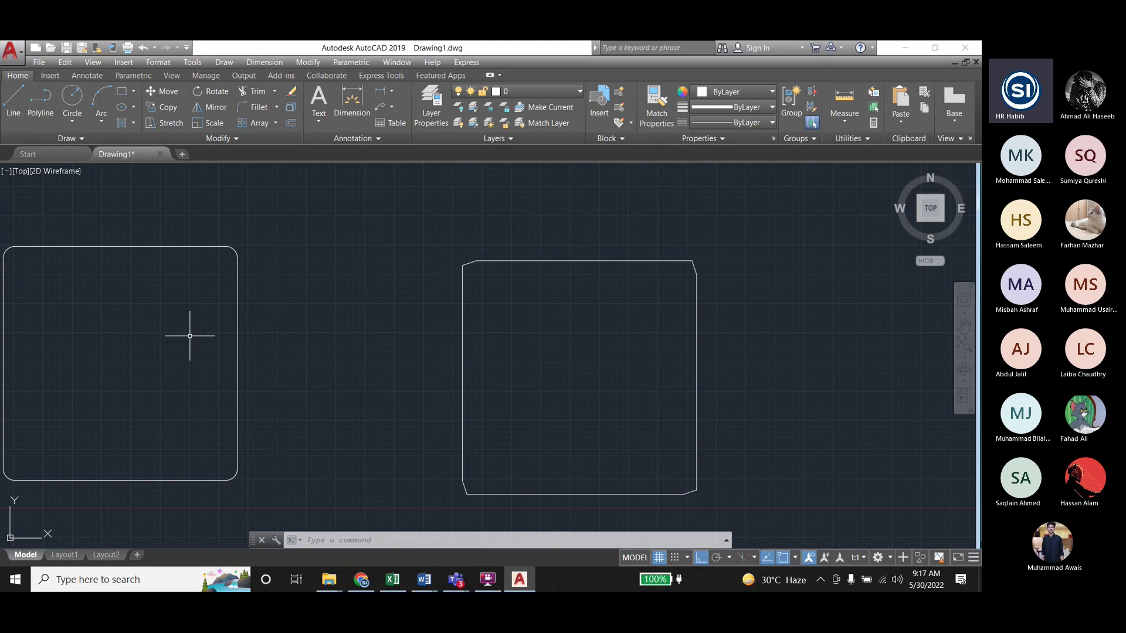
# Zoom back out and start another rectangle with REC
pyautogui.scroll(-4, 144, 214)
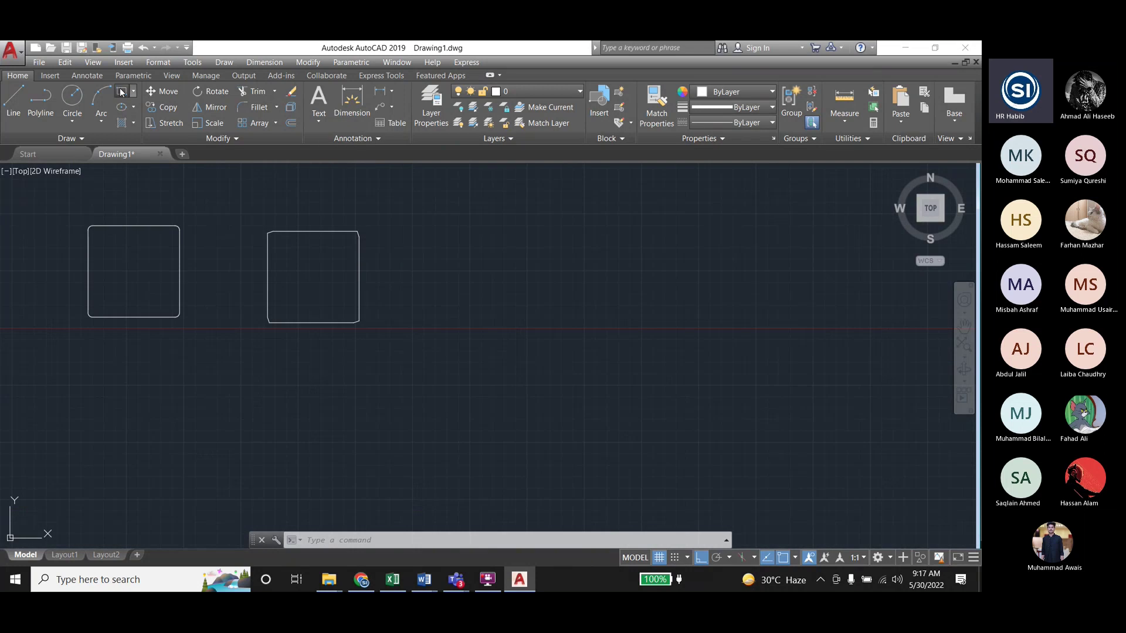
pyautogui.write('rec')
pyautogui.press('Return')
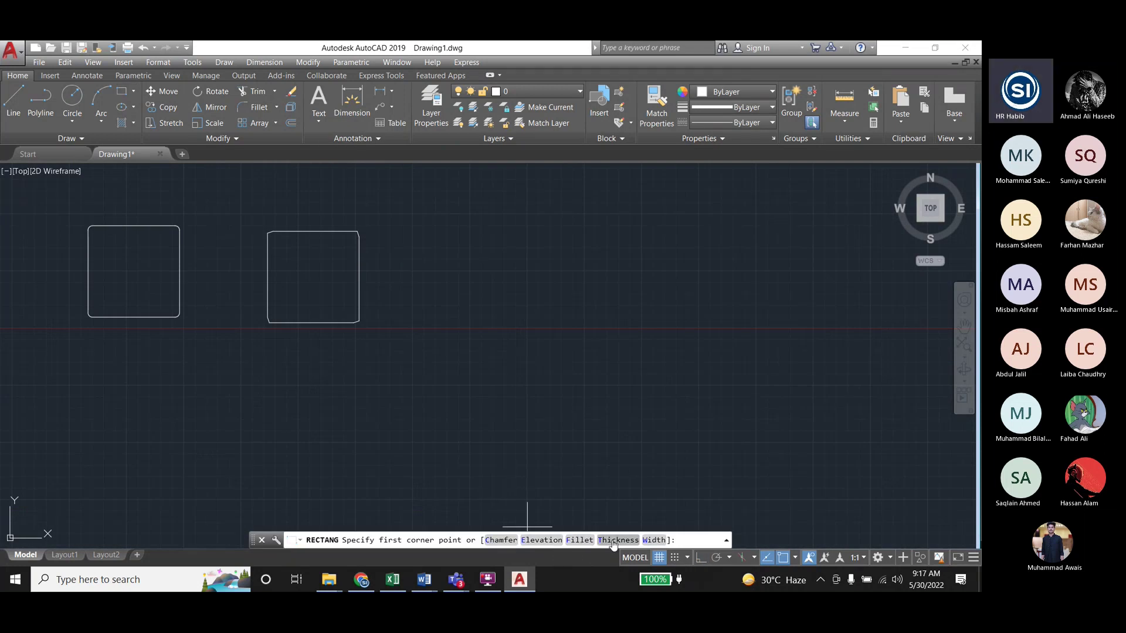
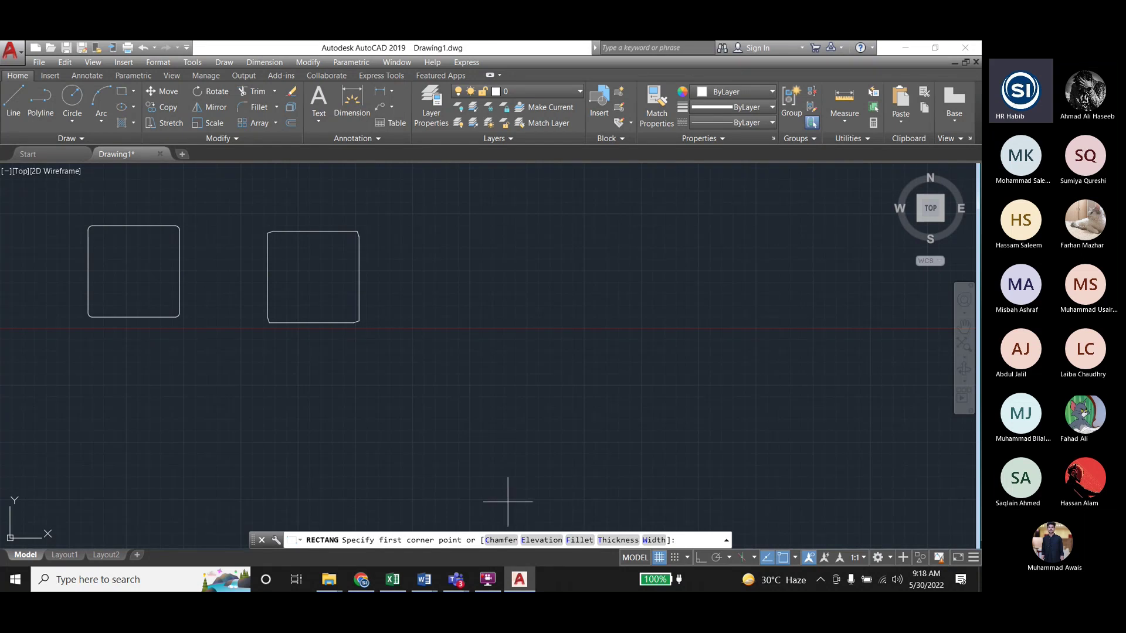
# Zoom in and place a rectangle corner at the edge midpoint, then cancel it
pyautogui.scroll(4, 293, 246)
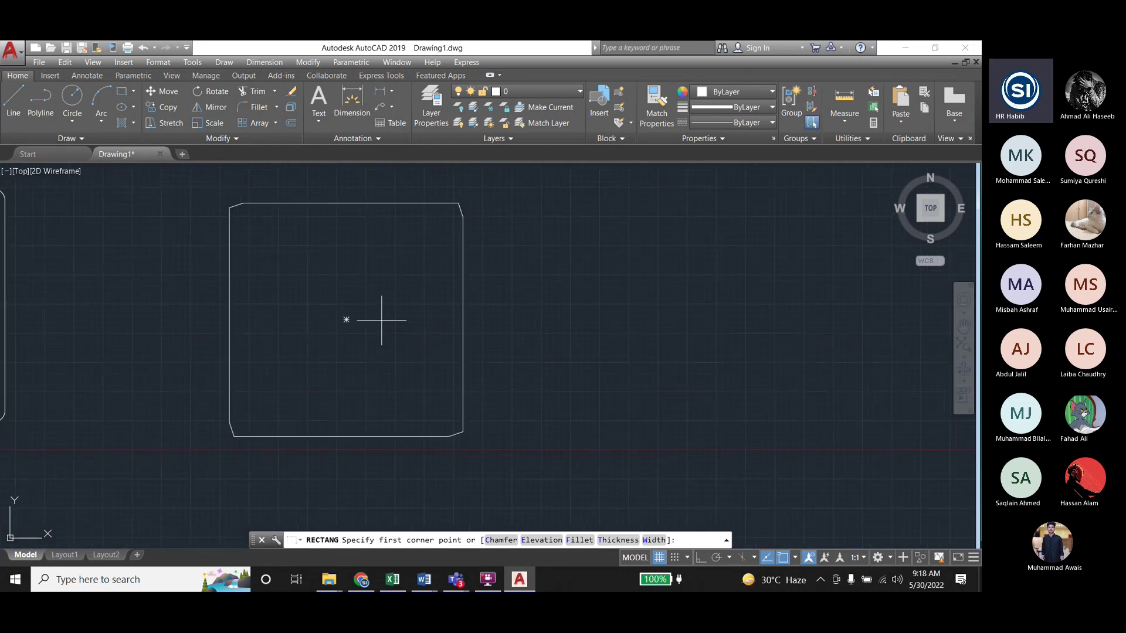
pyautogui.scroll(2, 346, 320)
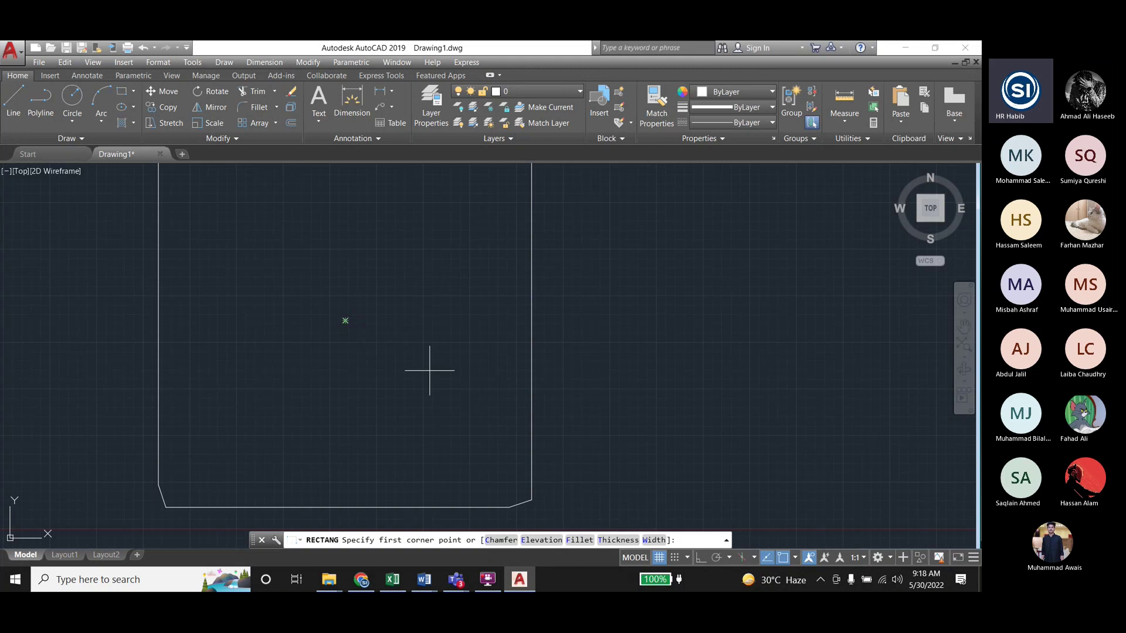
pyautogui.scroll(-2, 433, 373)
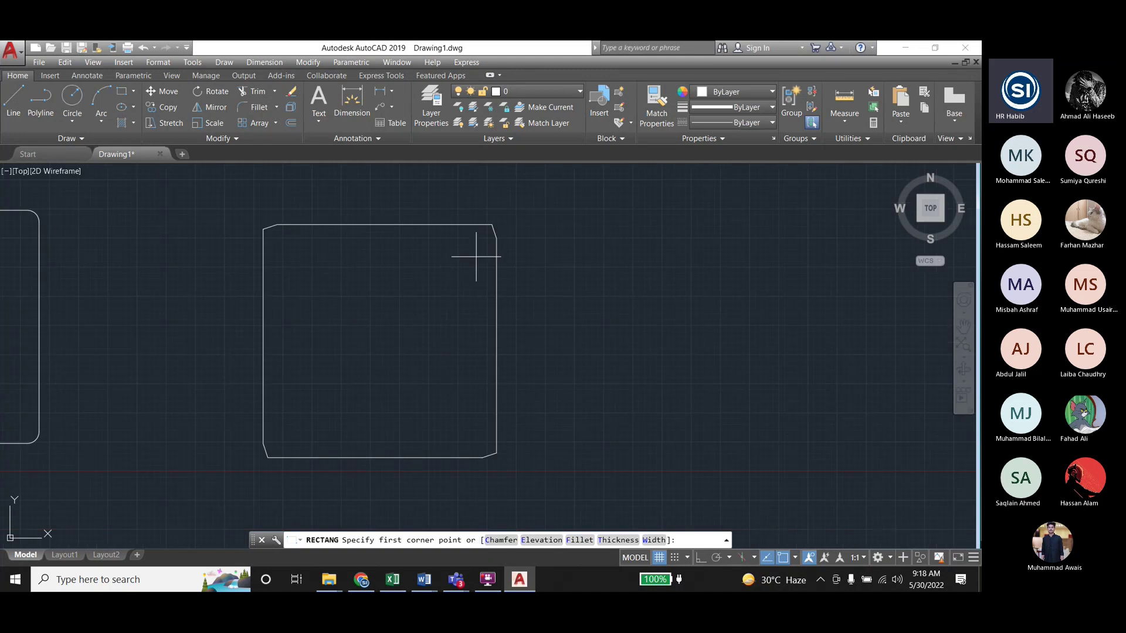
pyautogui.scroll(4, 476, 256)
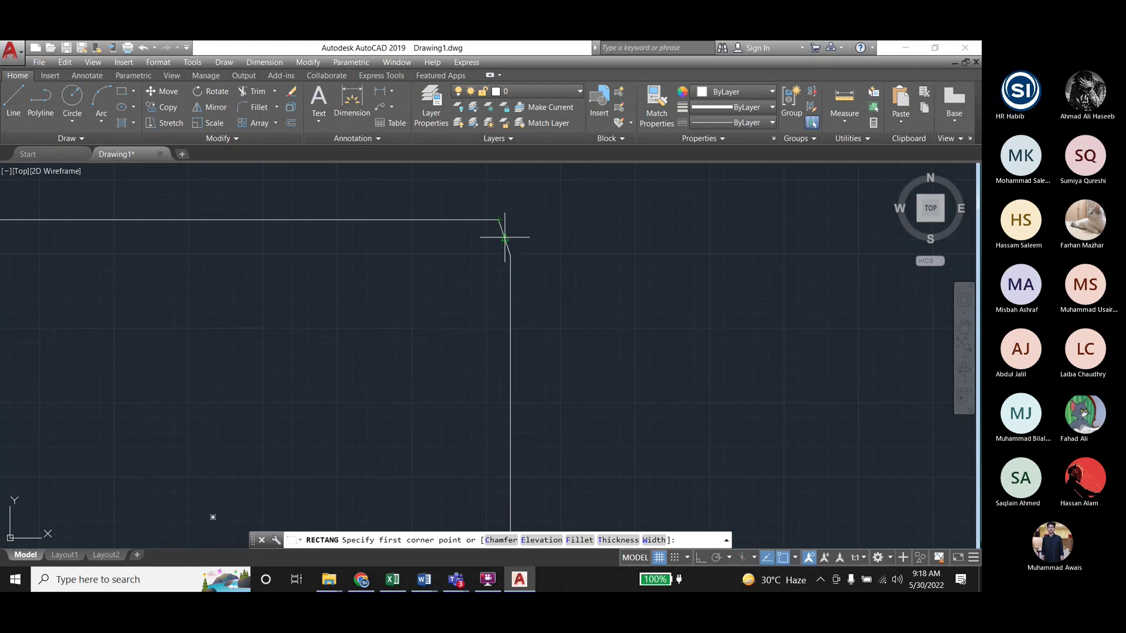
pyautogui.click(505, 240)
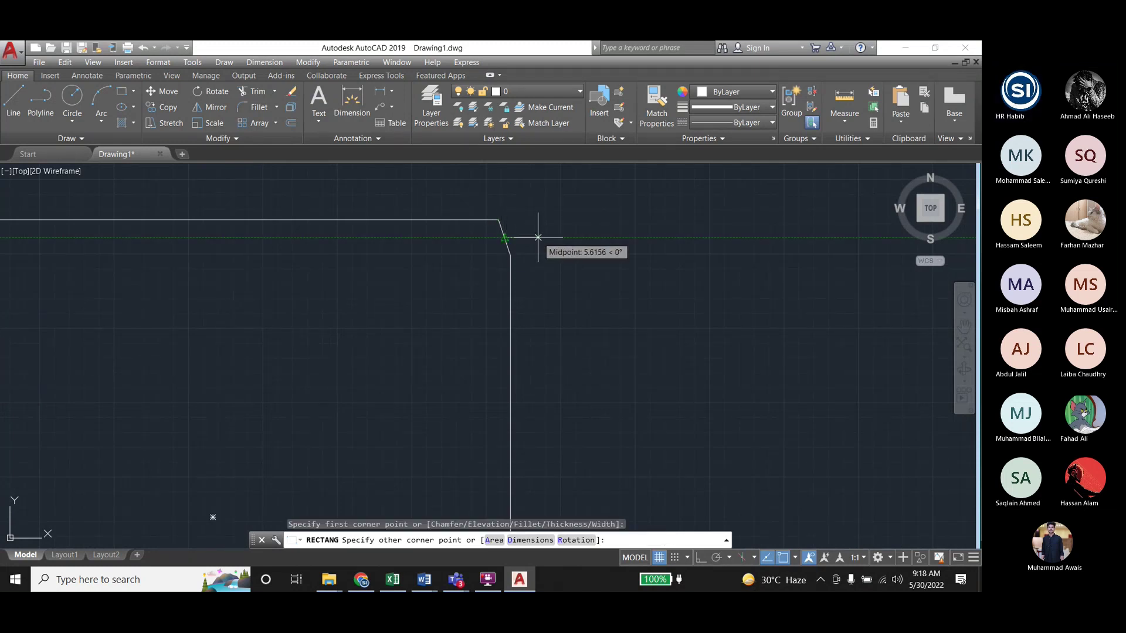
pyautogui.press('Escape')
# Stretch the chamfered square's segment to the right, then undo the stretch
pyautogui.click(508, 239)
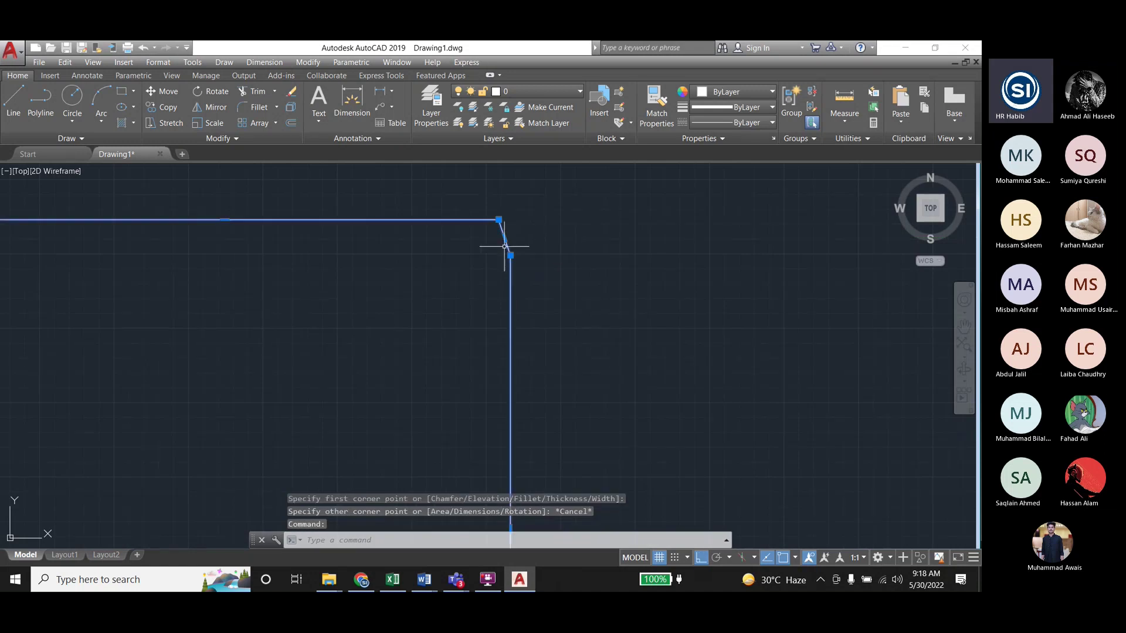
pyautogui.click(504, 239)
pyautogui.click(585, 238)
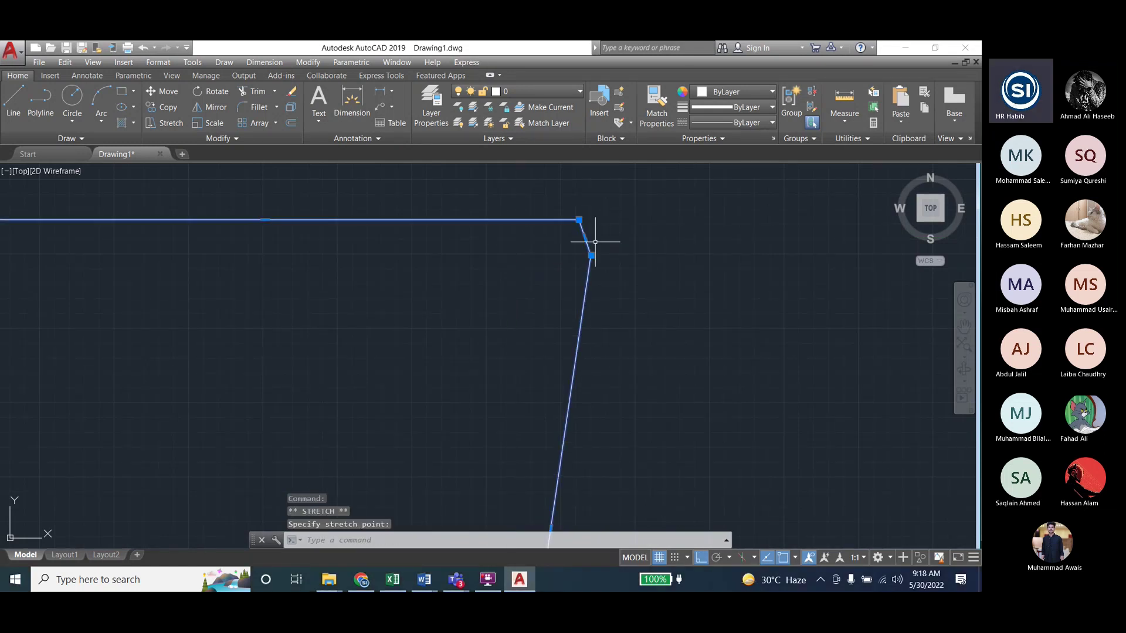
pyautogui.press('Escape')
pyautogui.press('Escape')
pyautogui.click(588, 246)
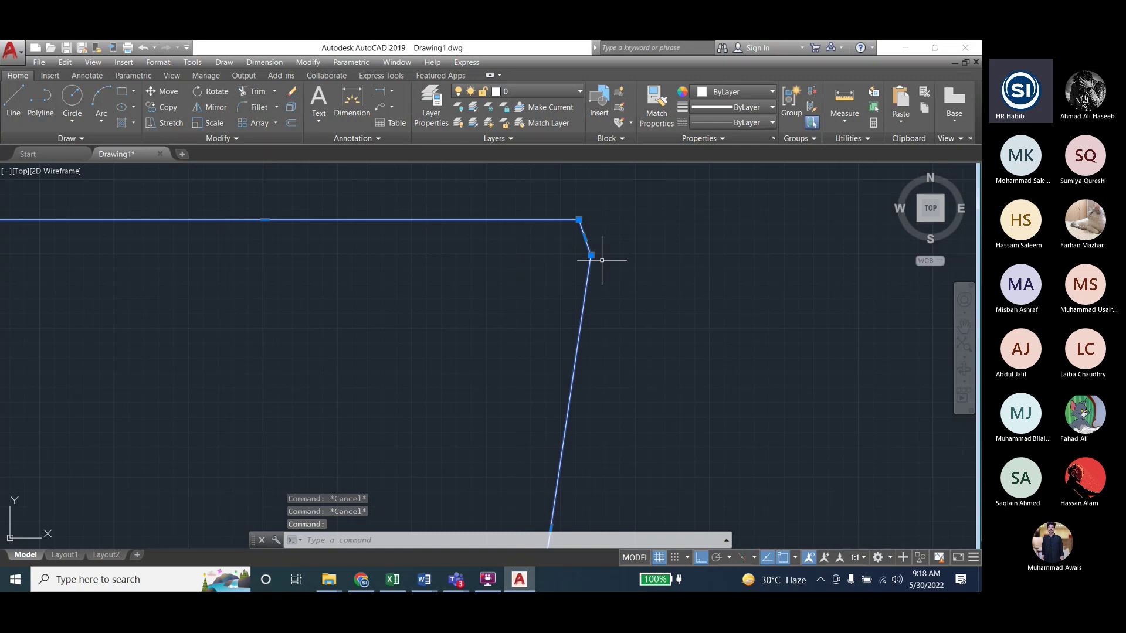
pyautogui.hotkey('ctrl', 'z')
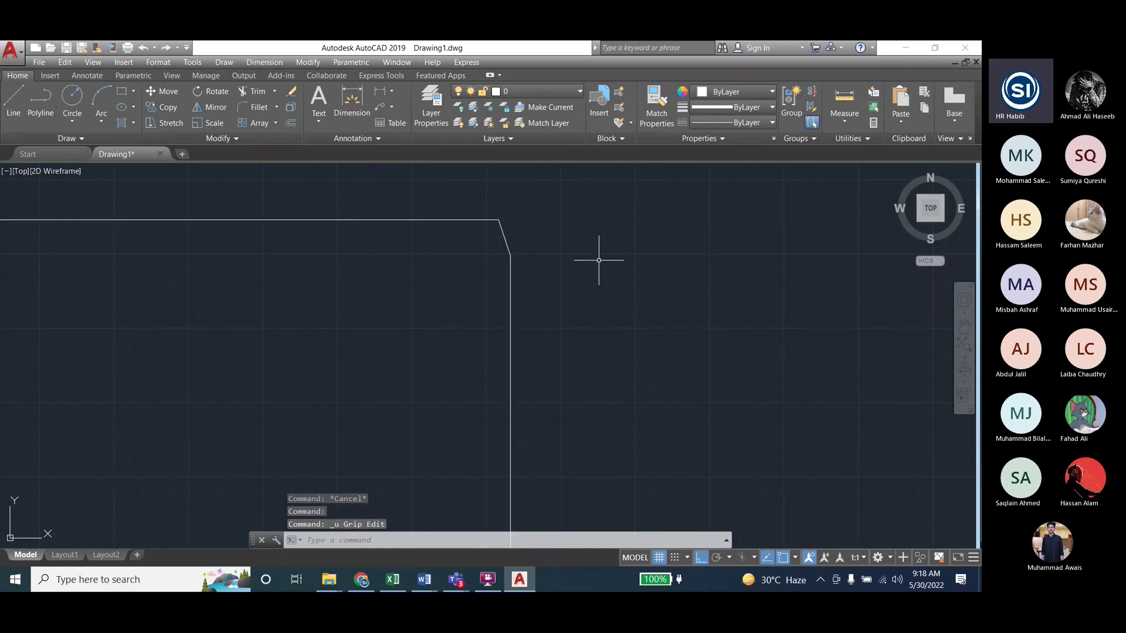
pyautogui.press('Escape')
pyautogui.press('Escape')
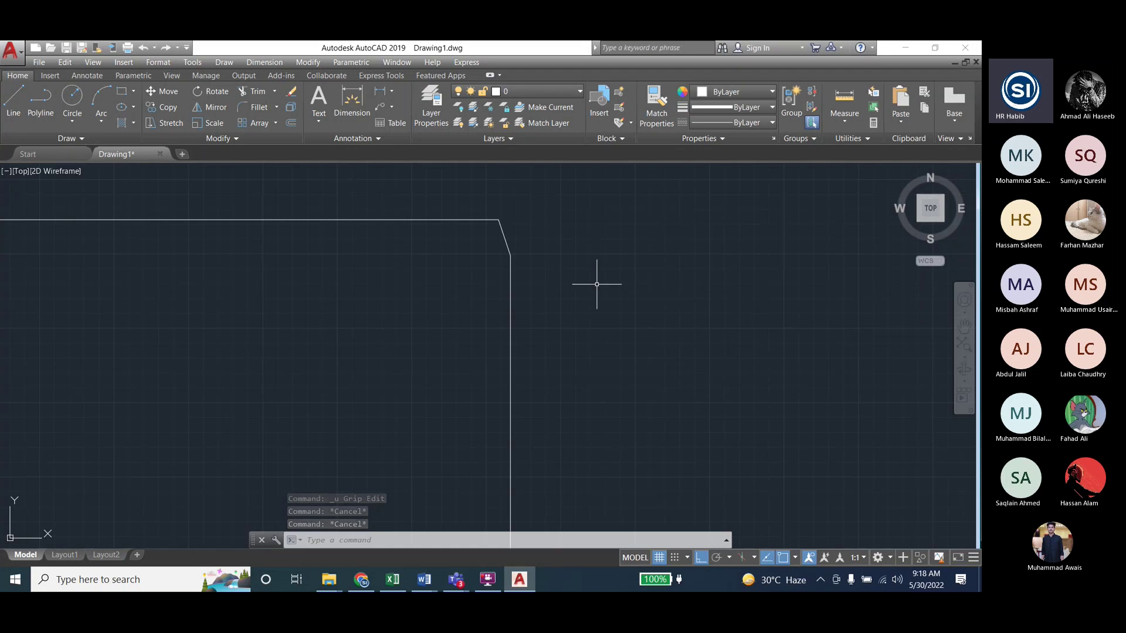
# Select the small square, adjust the zoom, and start a new rectangle
pyautogui.scroll(-2, 662, 345)
pyautogui.scroll(-4, 729, 311)
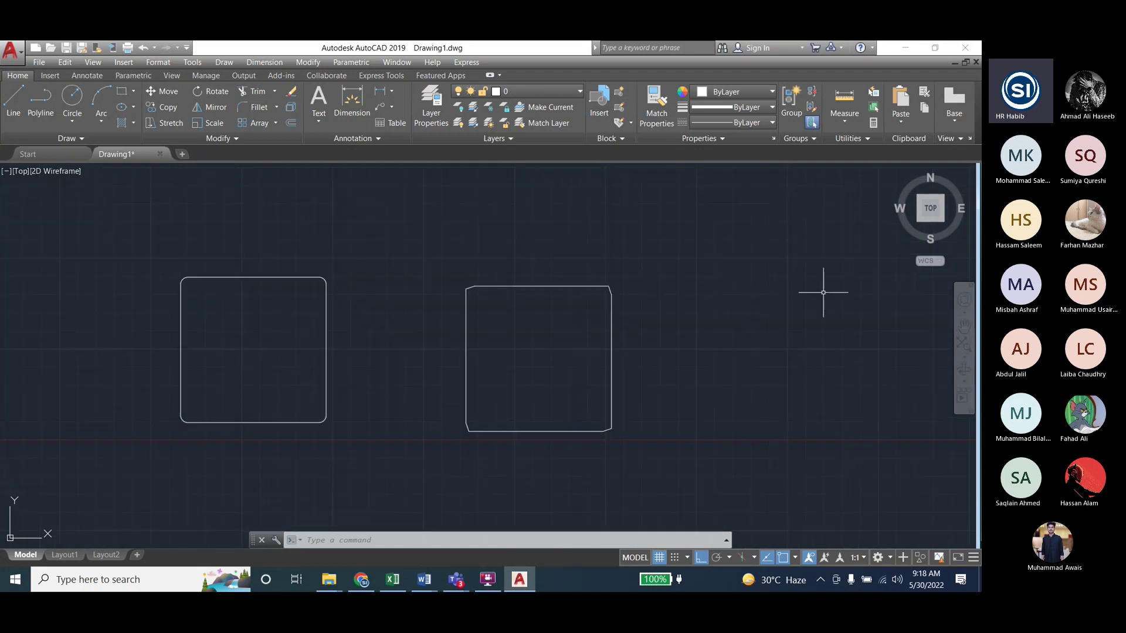
pyautogui.scroll(-2, 754, 329)
pyautogui.click(197, 300)
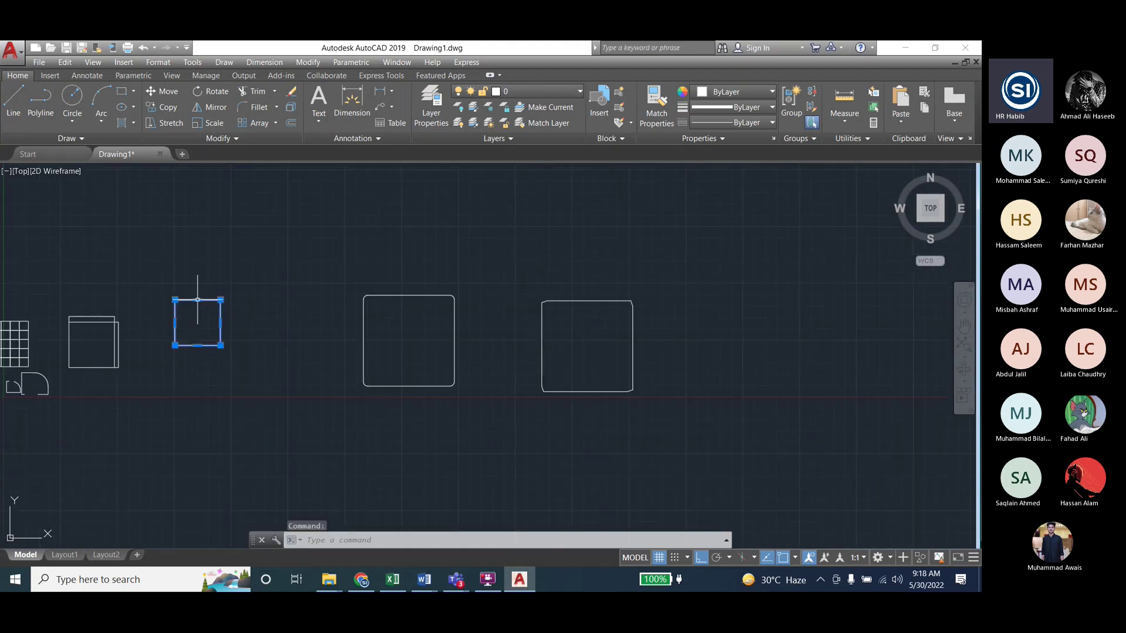
pyautogui.scroll(5, 201, 322)
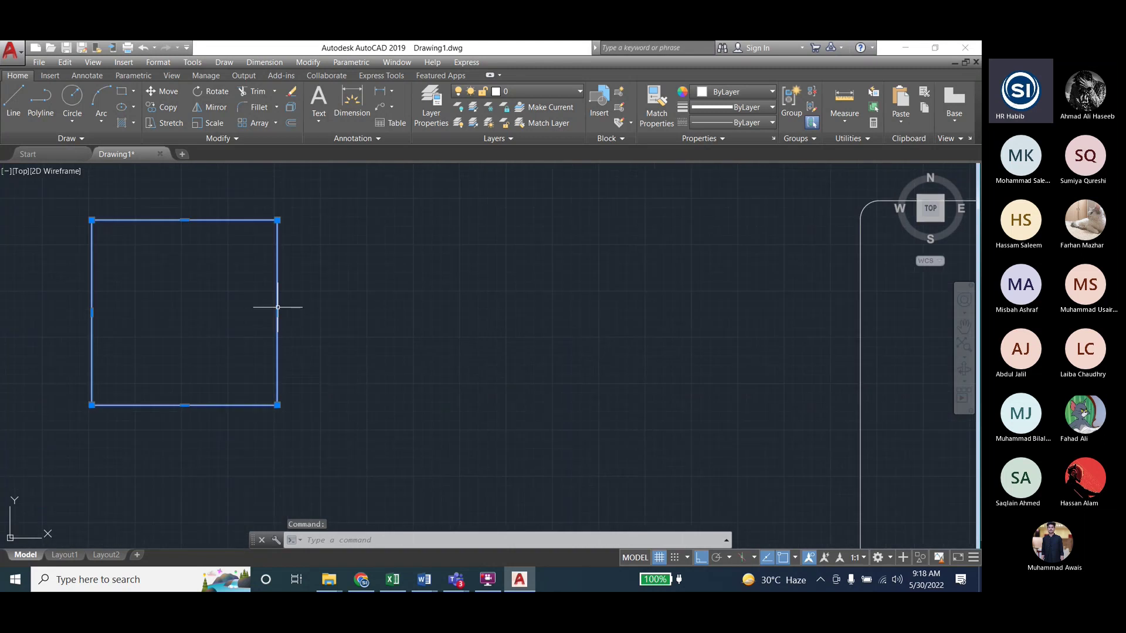
pyautogui.scroll(-5, 225, 351)
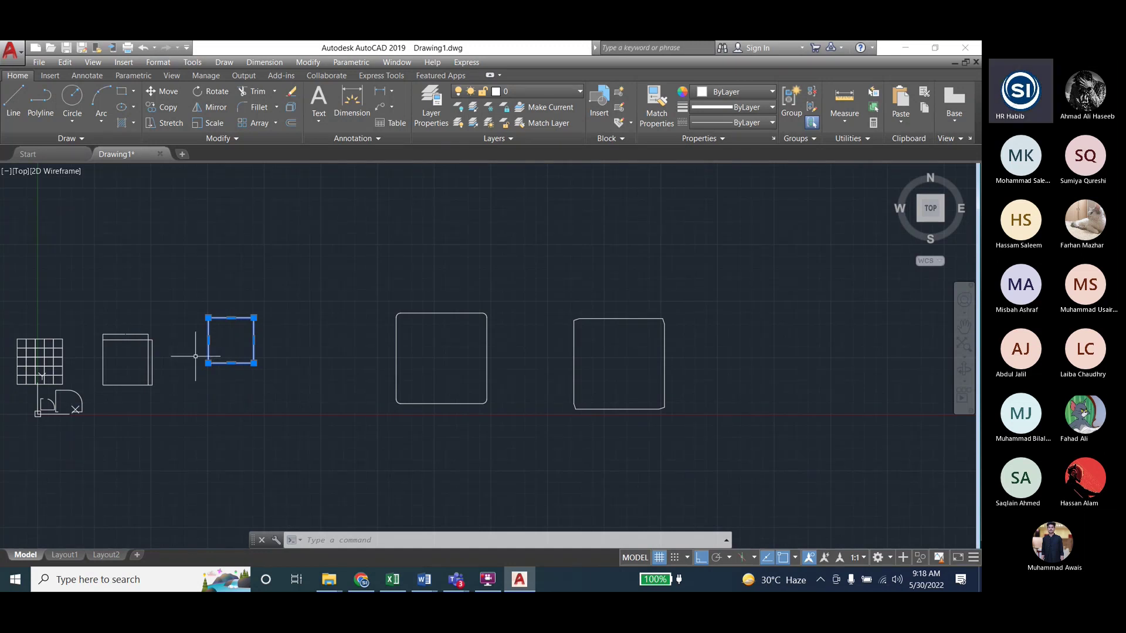
pyautogui.scroll(-3, 195, 356)
pyautogui.scroll(5, 459, 351)
pyautogui.scroll(-5, 346, 351)
pyautogui.scroll(3, 401, 396)
pyautogui.scroll(2, 401, 395)
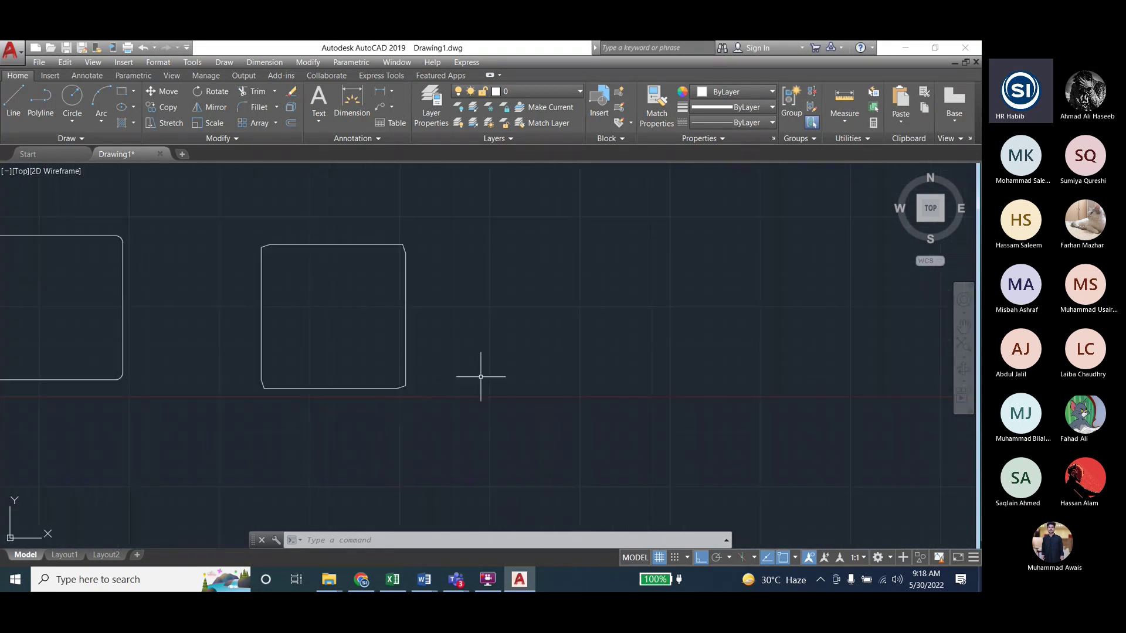
pyautogui.click(121, 93)
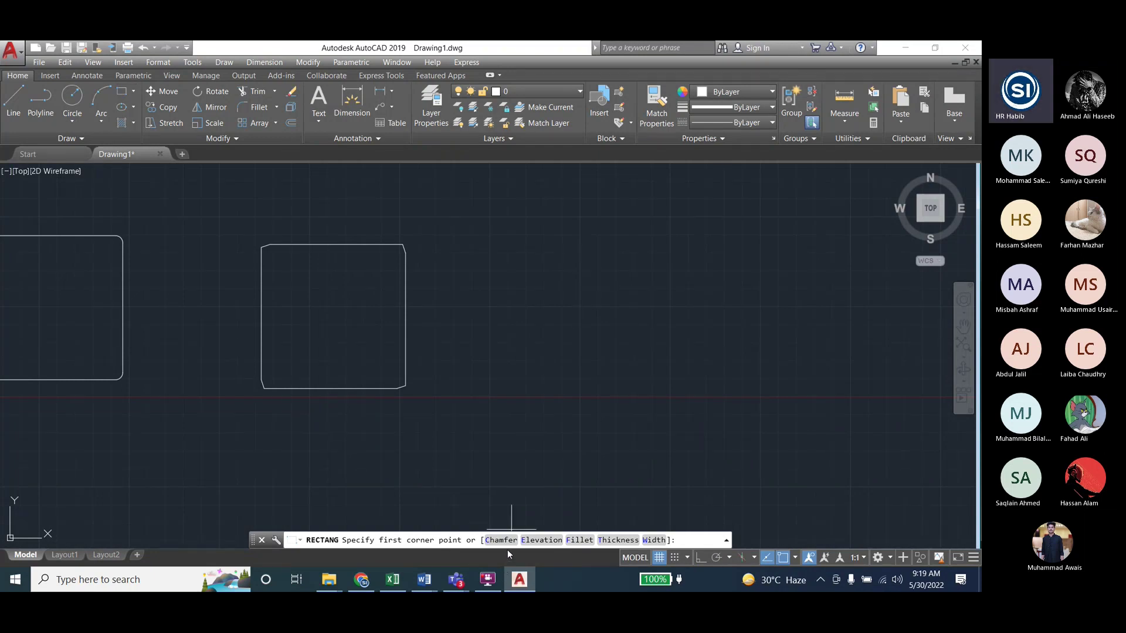
# Set the rectangle thickness to 2 and place a first corner, then cancel it
pyautogui.click(620, 539)
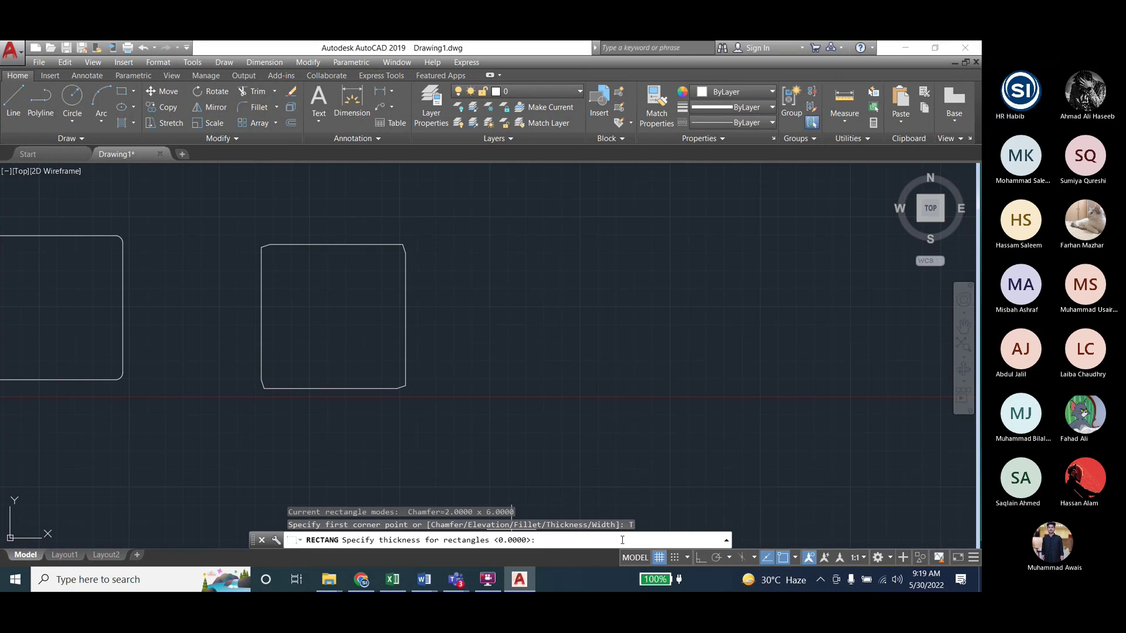
pyautogui.write('2')
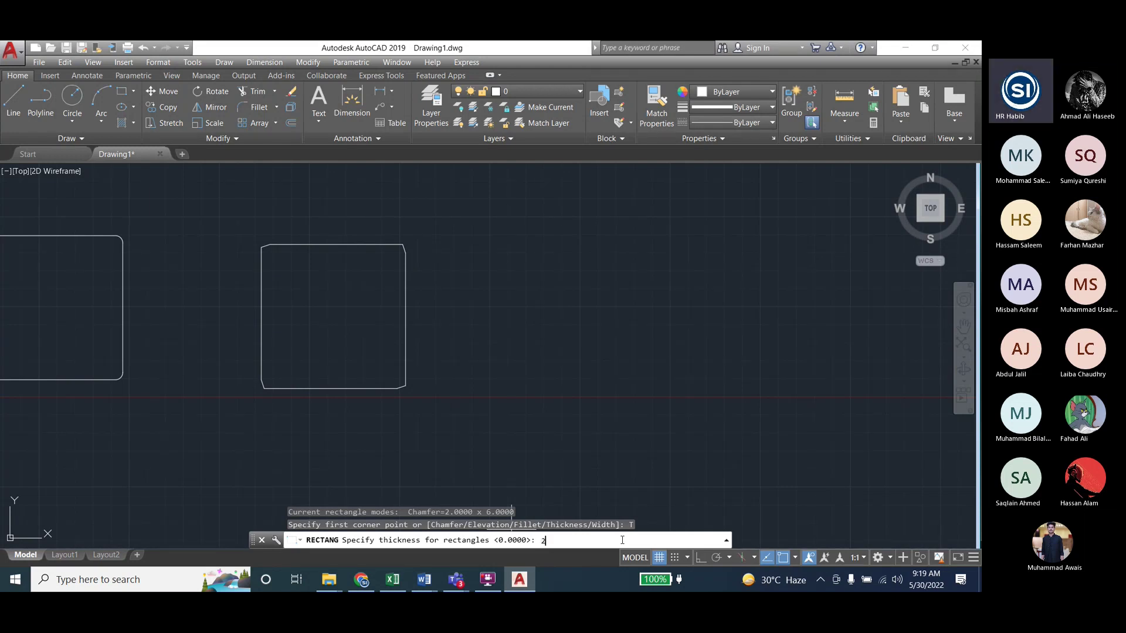
pyautogui.press('Return')
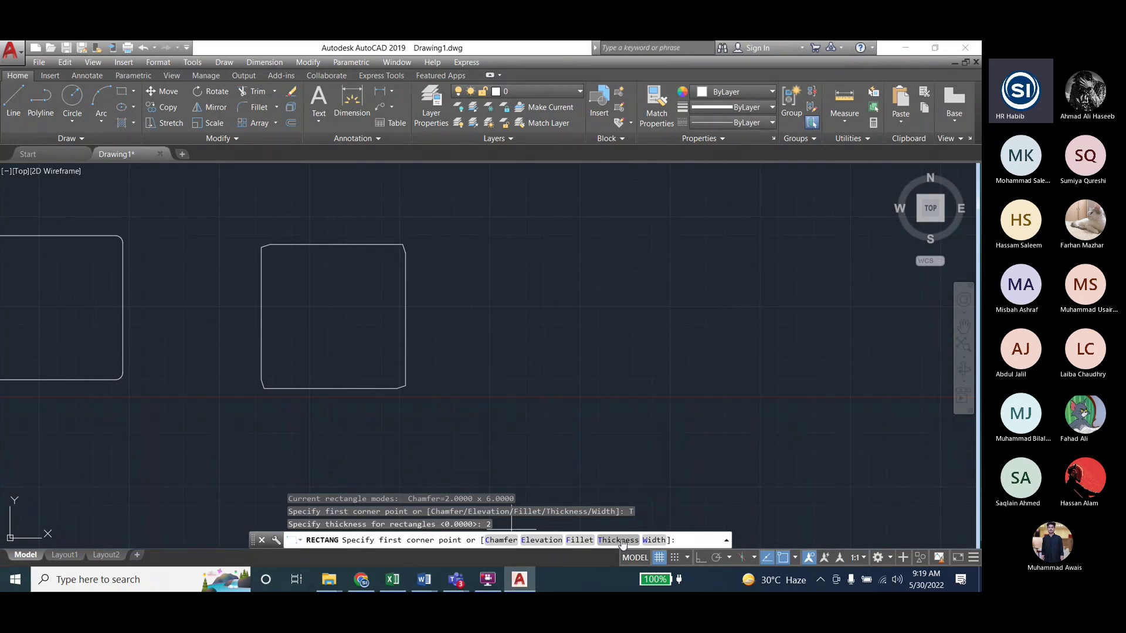
pyautogui.click(481, 255)
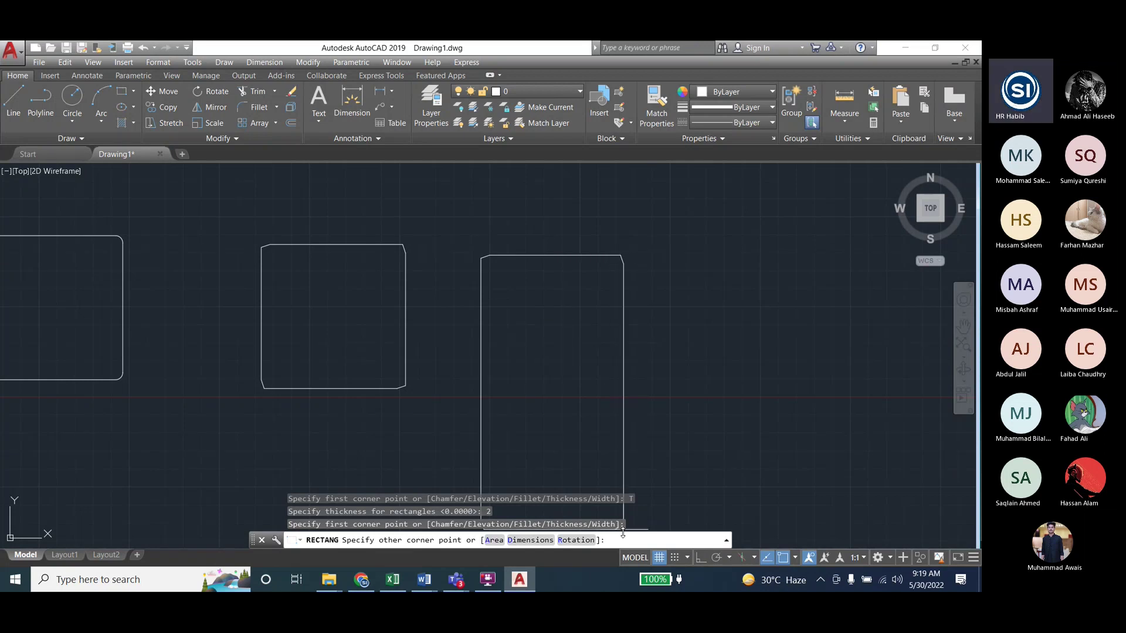
pyautogui.press('Escape')
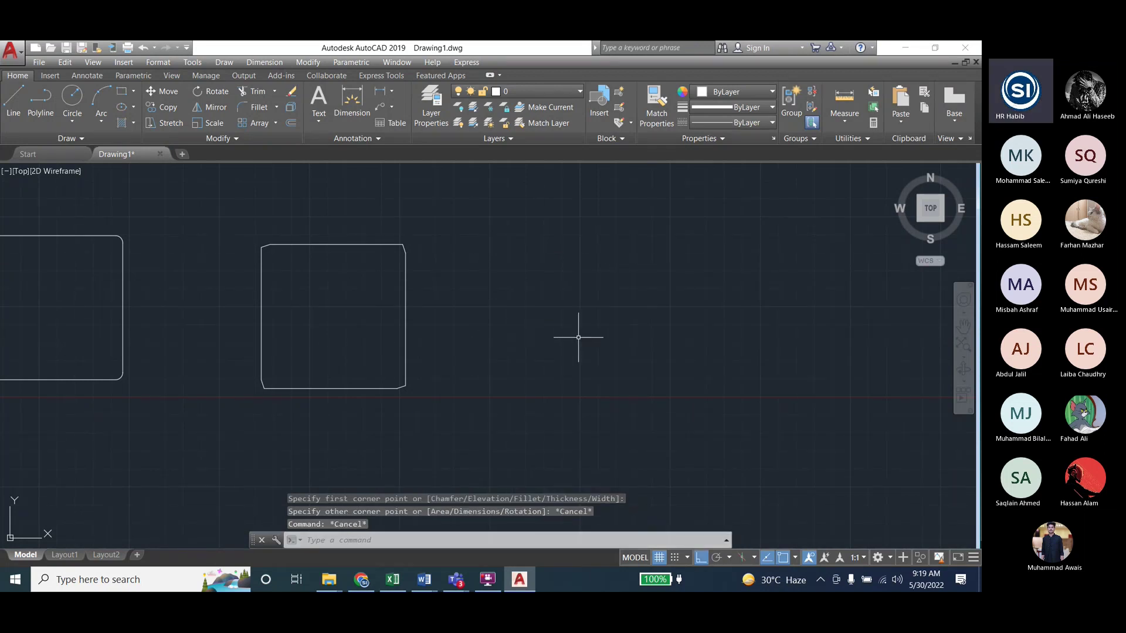
# Restart the rectangle with thickness 2 and line width 2, corner right of the rectangles
pyautogui.press('Return')
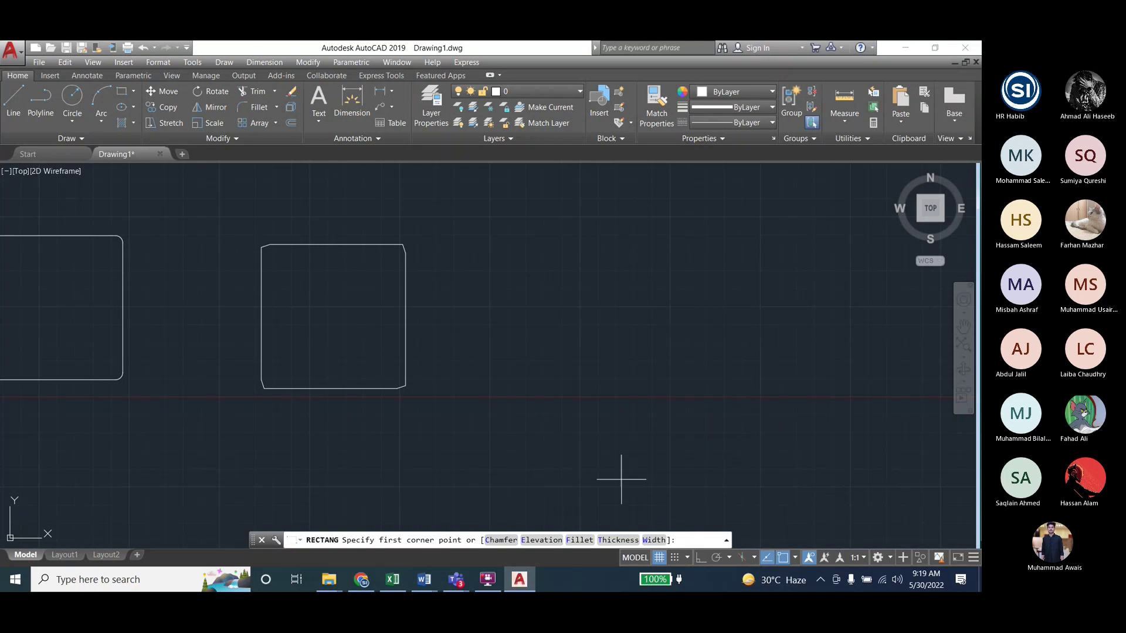
pyautogui.click(618, 540)
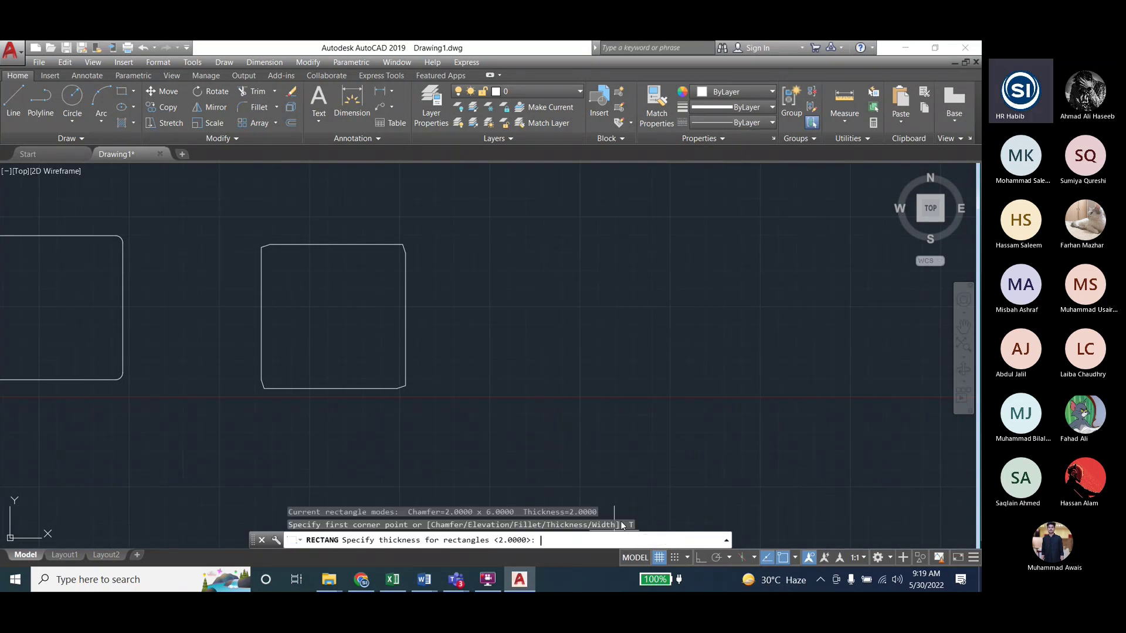
pyautogui.write('2')
pyautogui.press('Return')
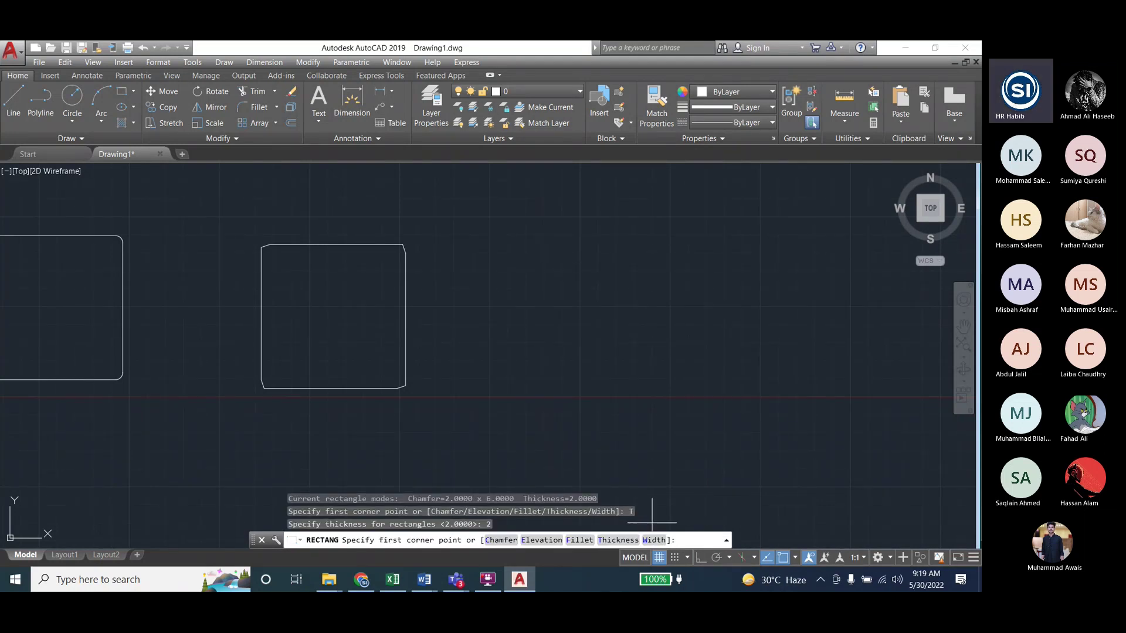
pyautogui.click(654, 540)
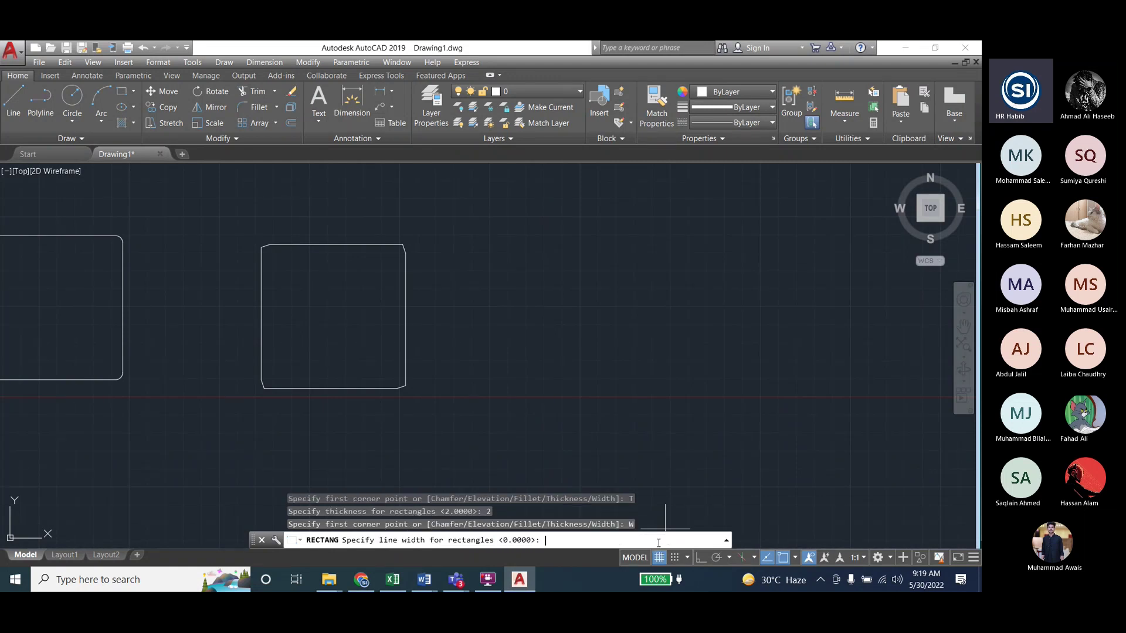
pyautogui.write('2')
pyautogui.press('Return')
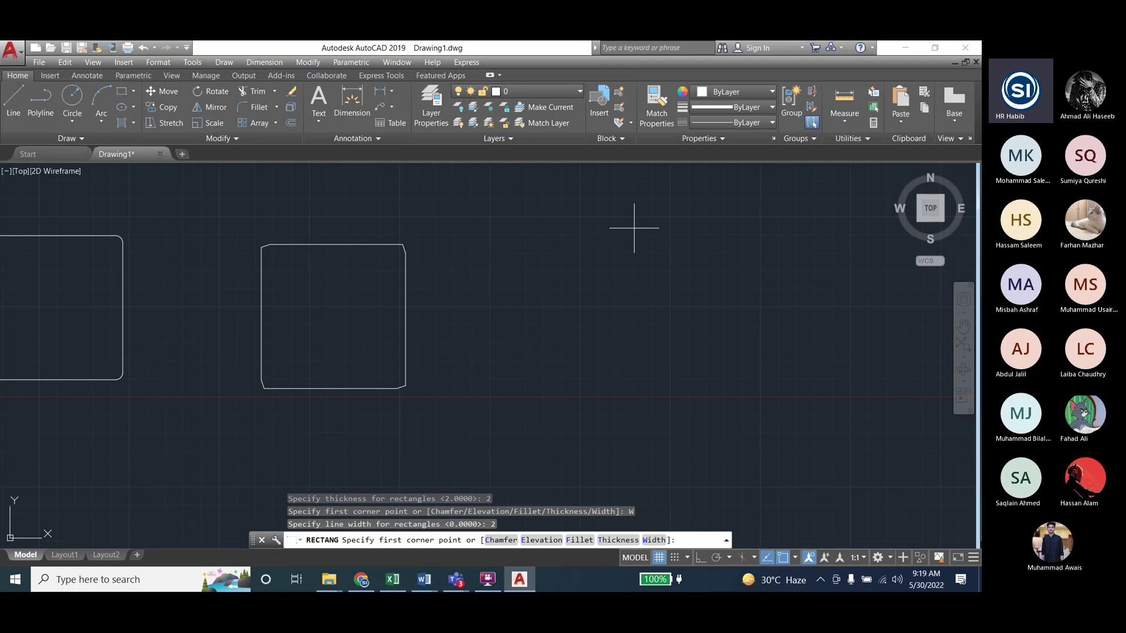
pyautogui.click(494, 231)
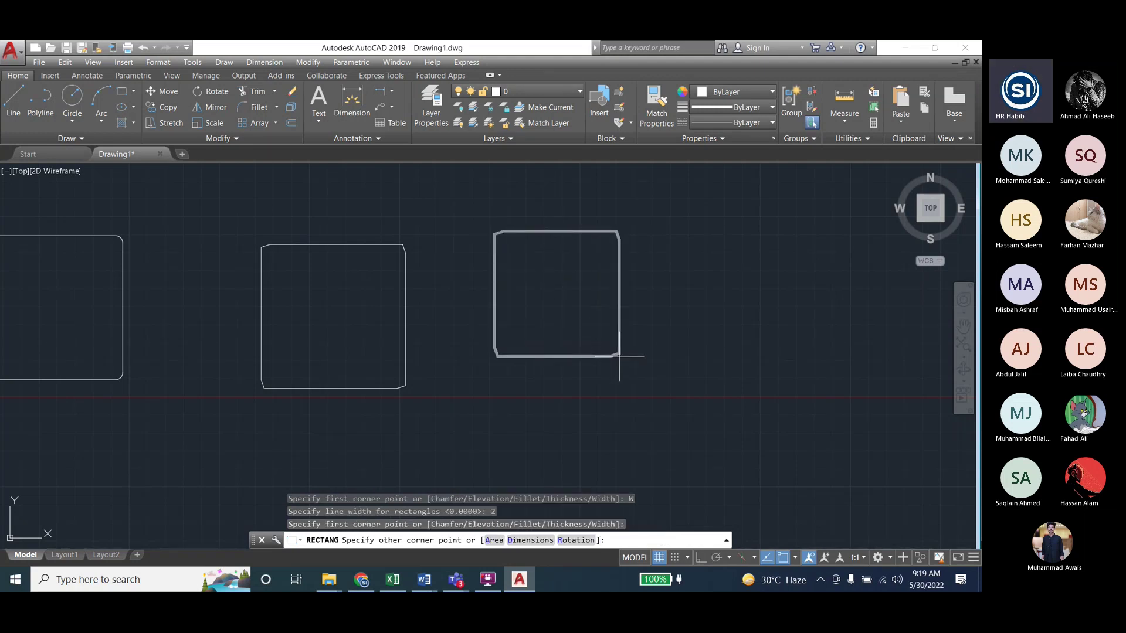
# Finish the long bar using area 100 and length 100, then select and deselect it
pyautogui.click(493, 540)
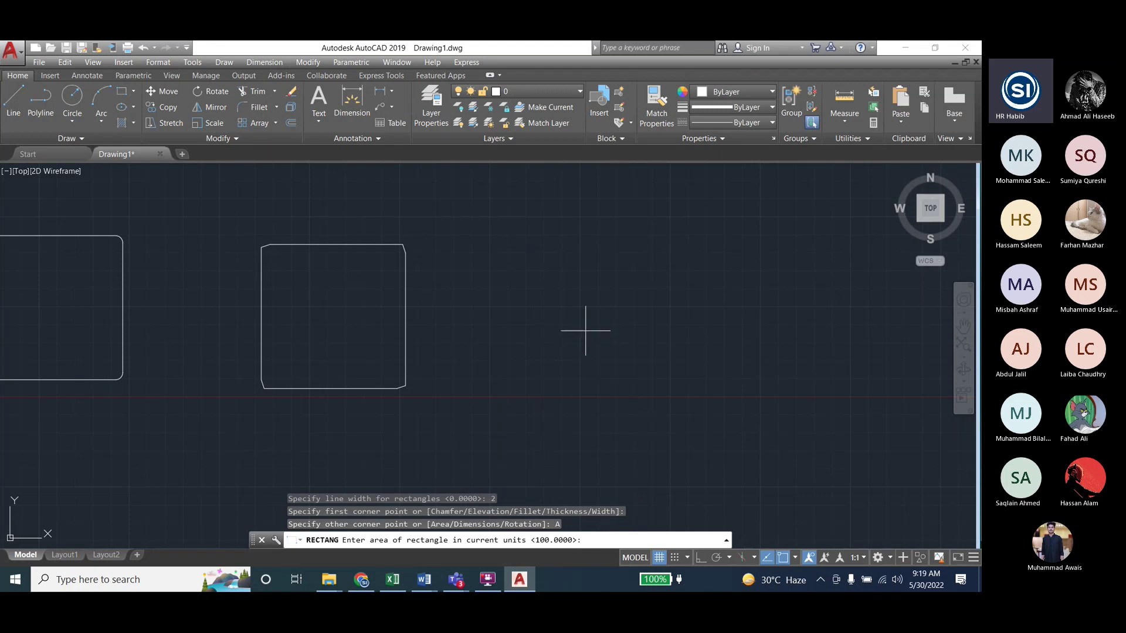
pyautogui.press('Return')
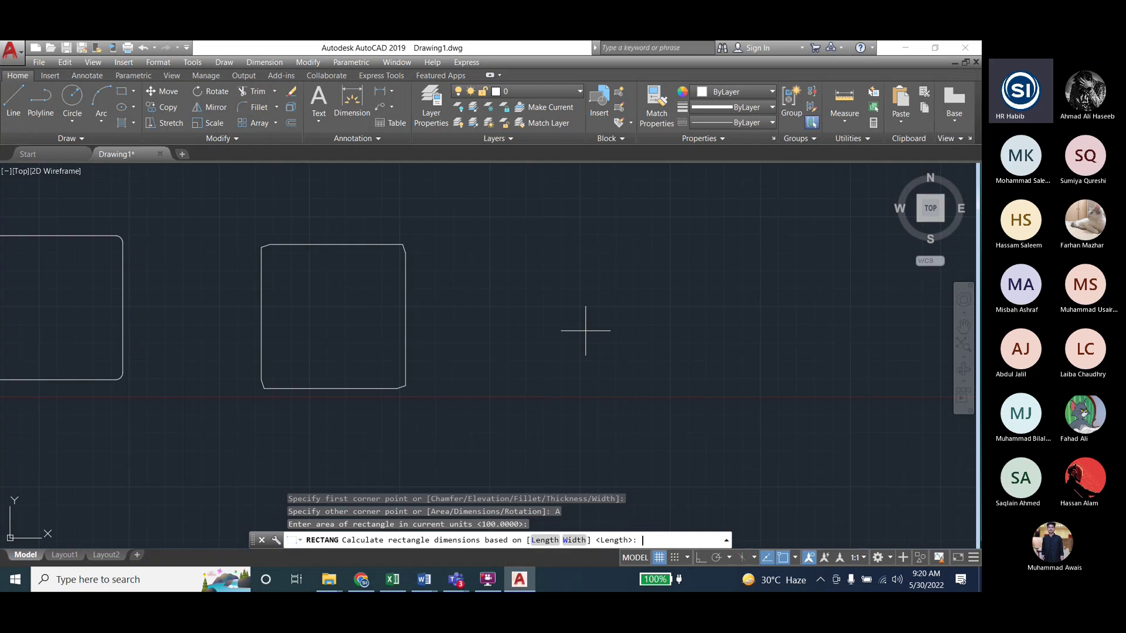
pyautogui.write('5')
pyautogui.press('Return')
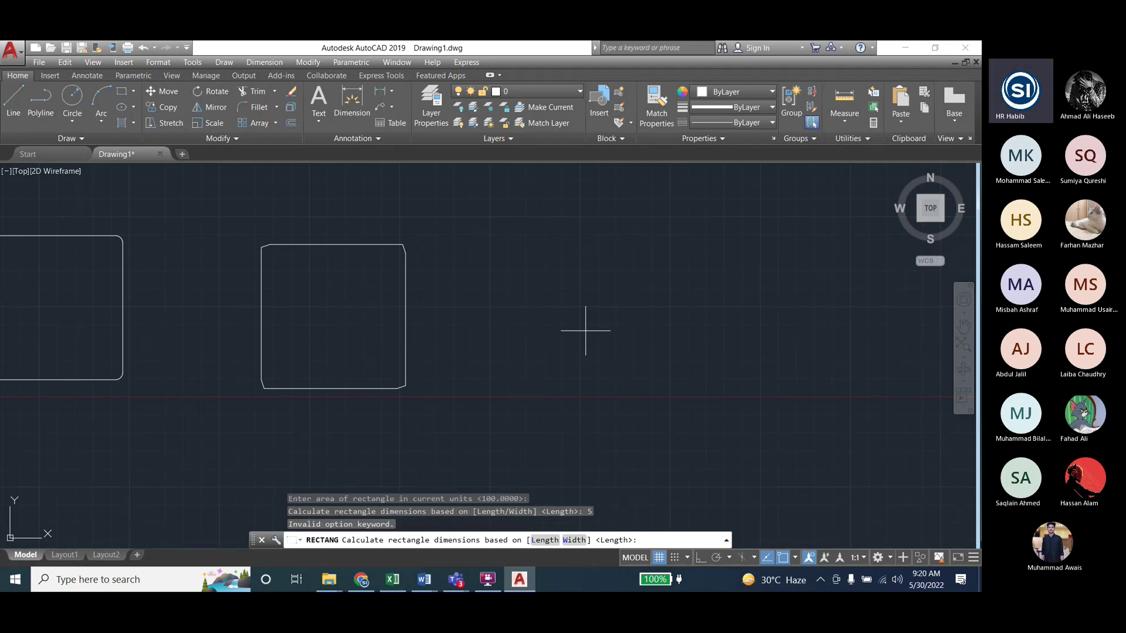
pyautogui.press('Return')
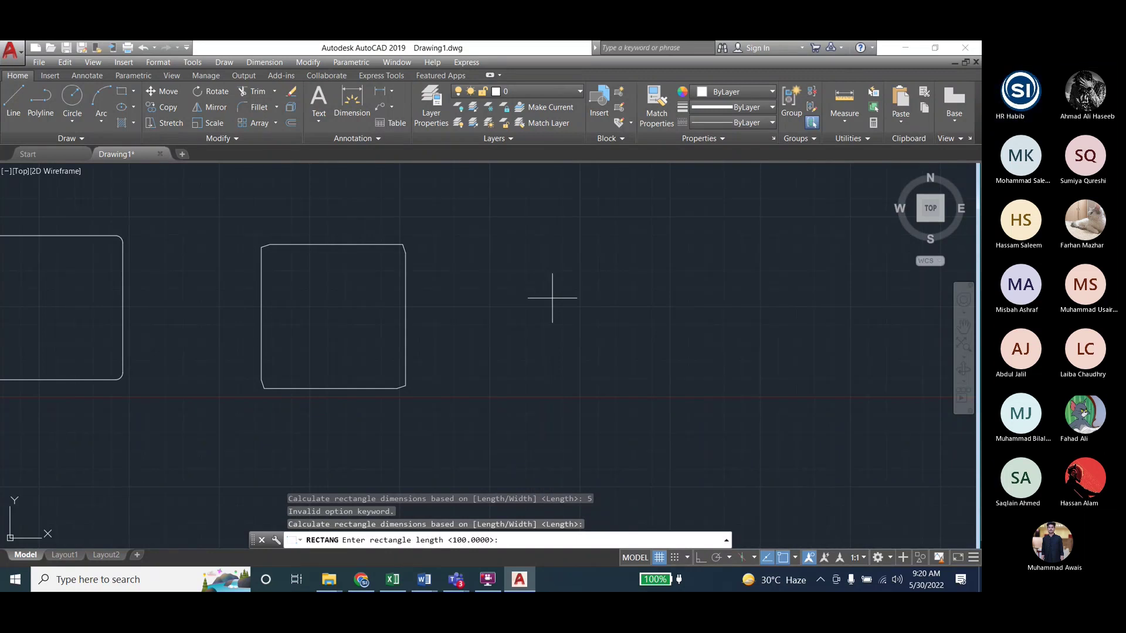
pyautogui.press('Return')
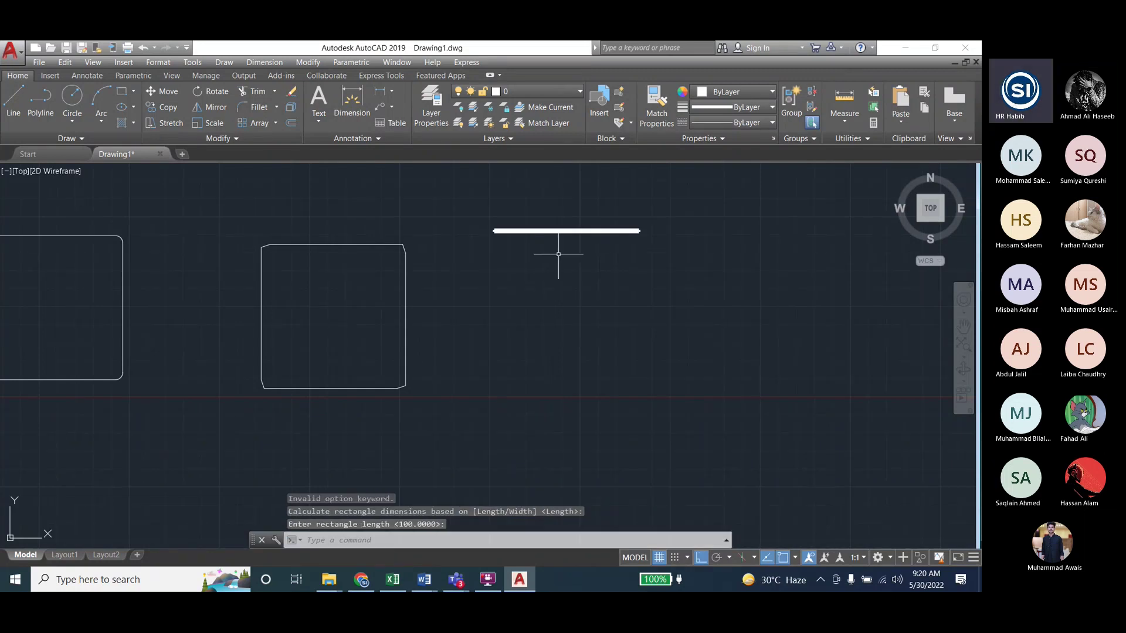
pyautogui.scroll(4, 558, 254)
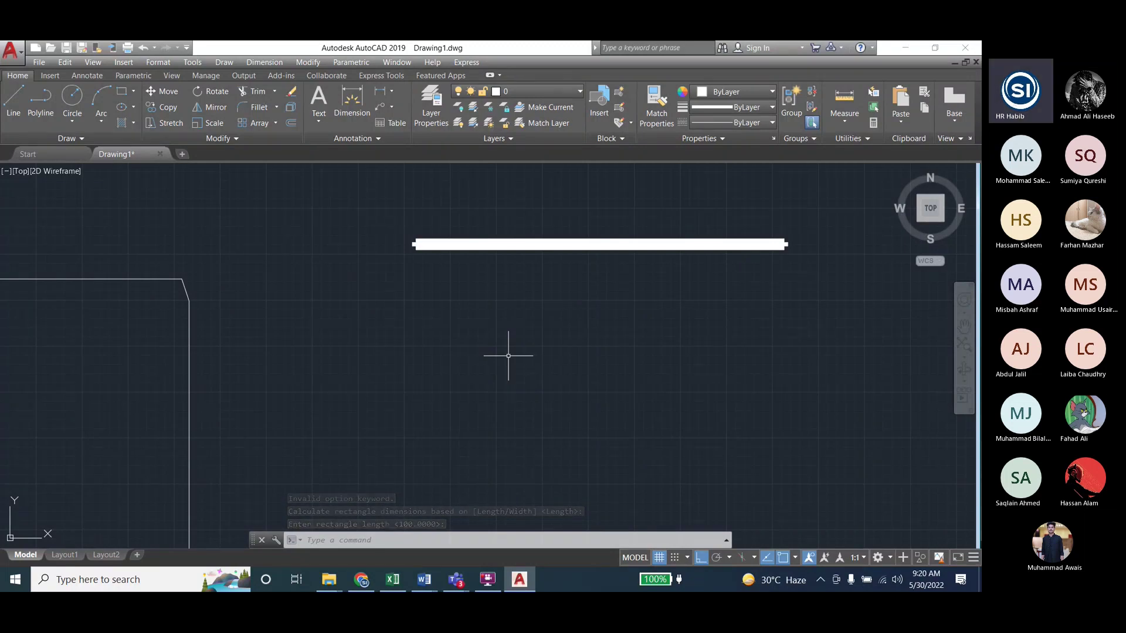
pyautogui.click(625, 244)
pyautogui.press('Escape')
pyautogui.press('Escape')
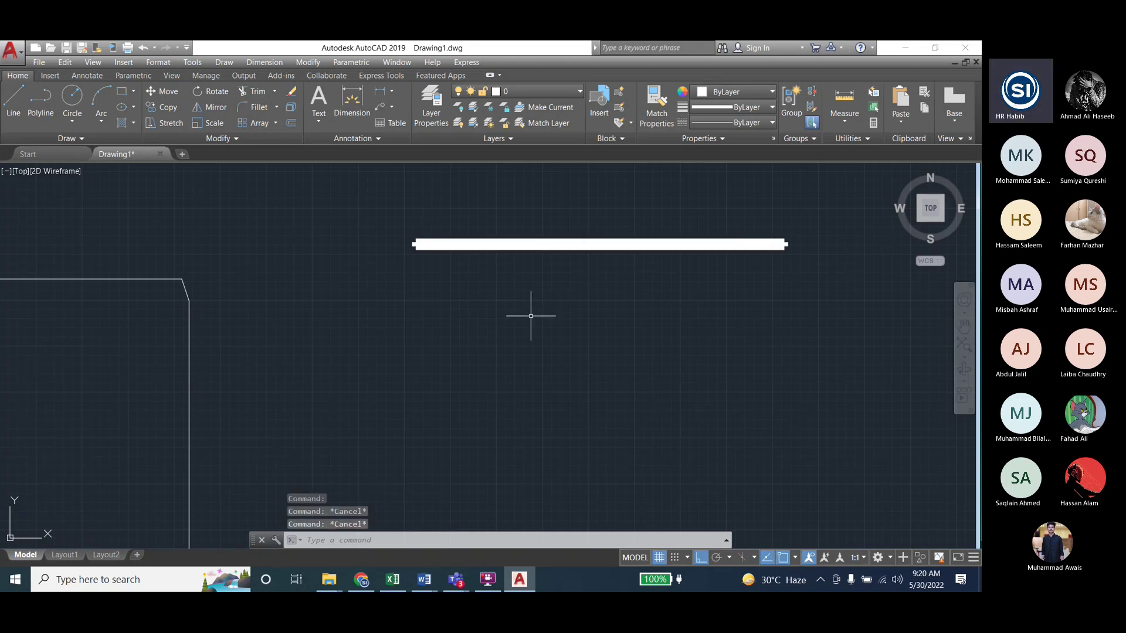
# Start another rectangle keeping thickness and line width at 2, first corner below the bar
pyautogui.click(123, 94)
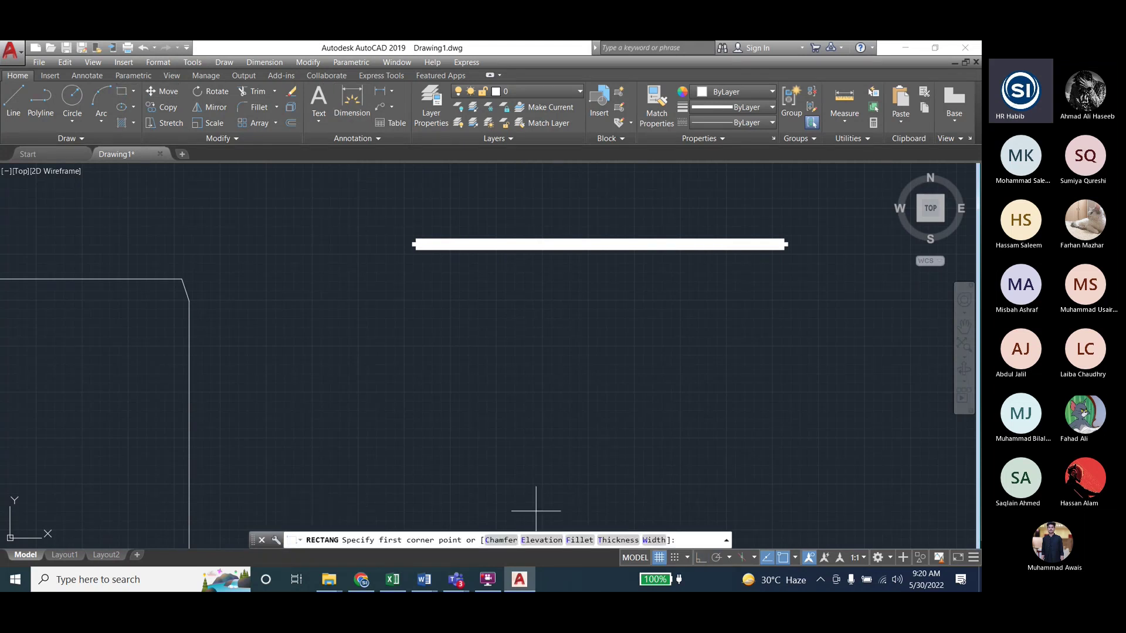
pyautogui.click(615, 541)
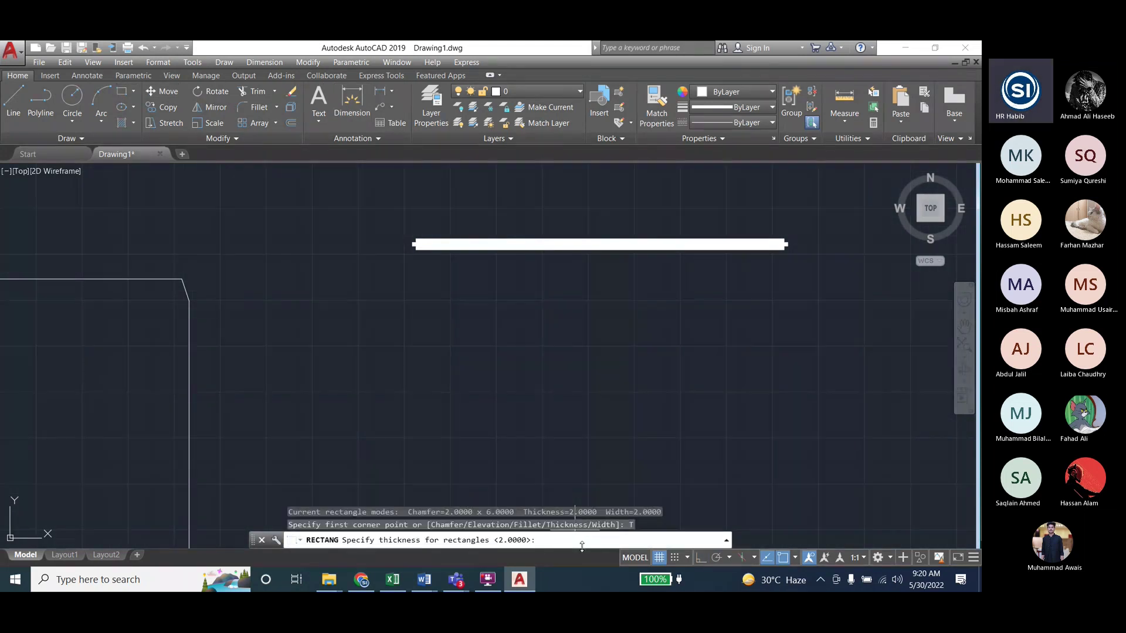
pyautogui.press('Return')
pyautogui.click(658, 540)
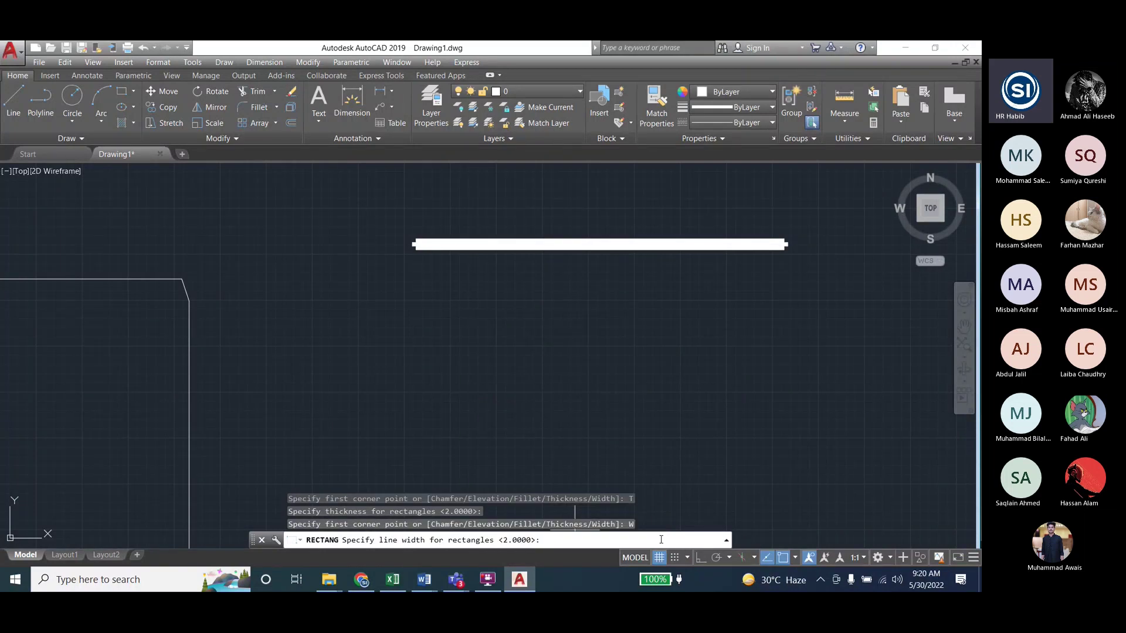
pyautogui.press('Return')
pyautogui.click(325, 301)
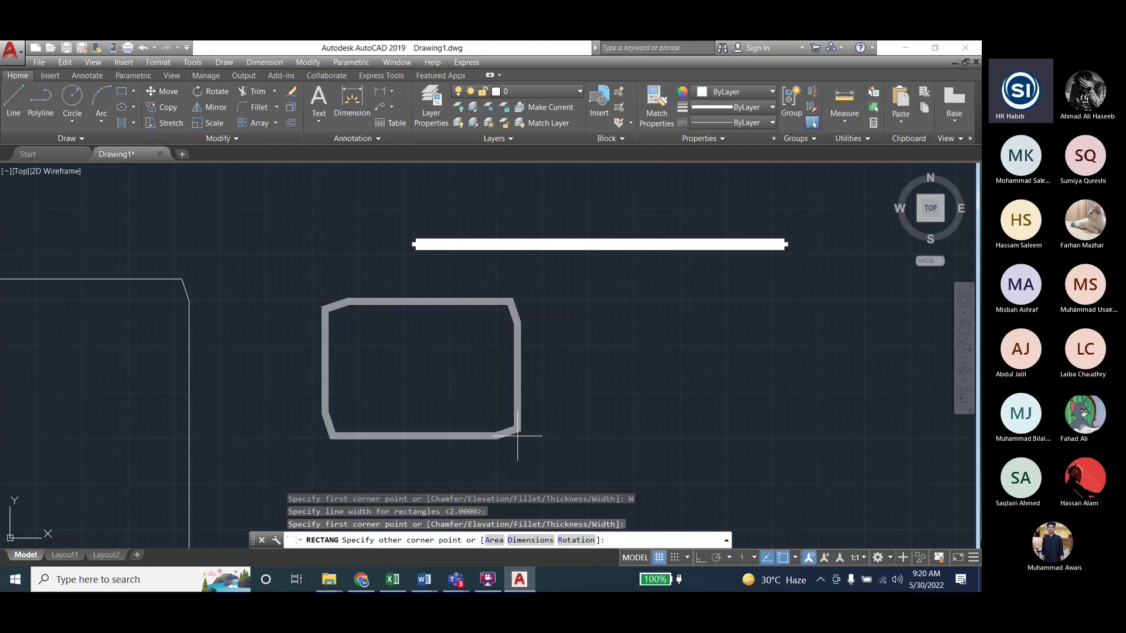
# Size the rectangle by an area of 1000, completing the long chamfered rectangle below the bar
pyautogui.click(495, 542)
pyautogui.write('1000')
pyautogui.press('Return')
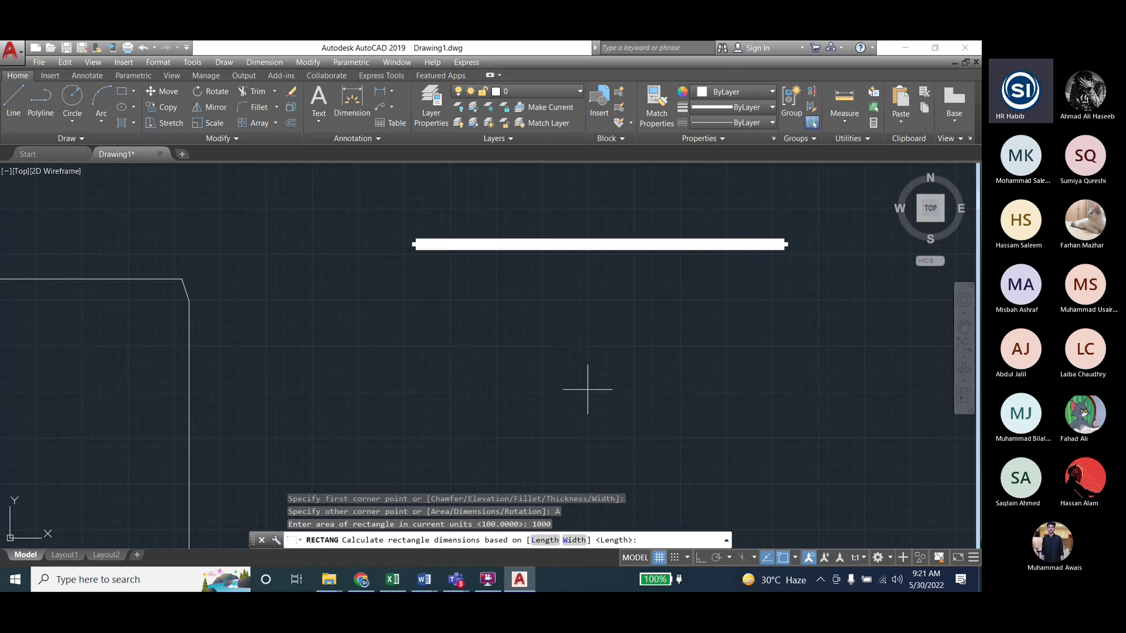
pyautogui.write('100')
pyautogui.press('BackSpace')
pyautogui.press('BackSpace')
pyautogui.press('BackSpace')
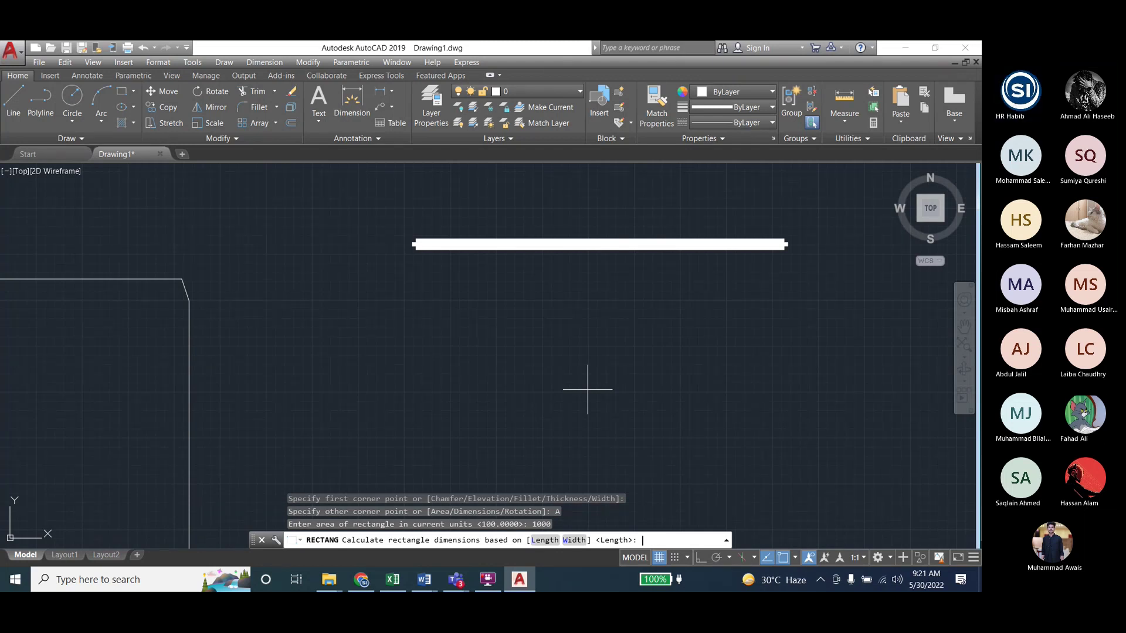
pyautogui.write('50')
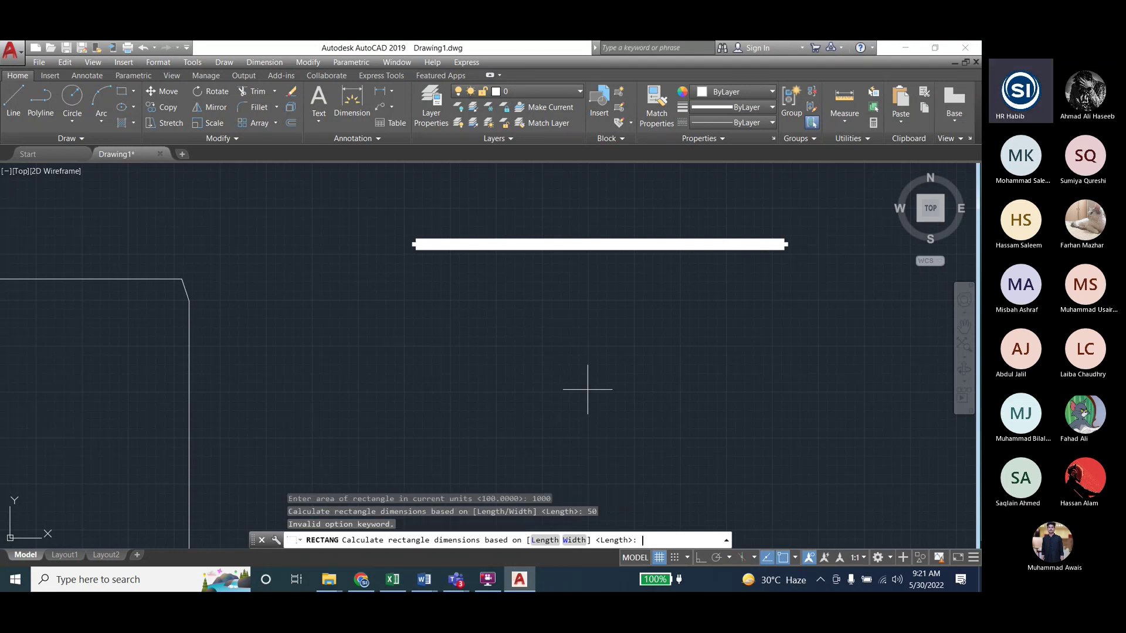
pyautogui.press('Return')
pyautogui.press('Escape')
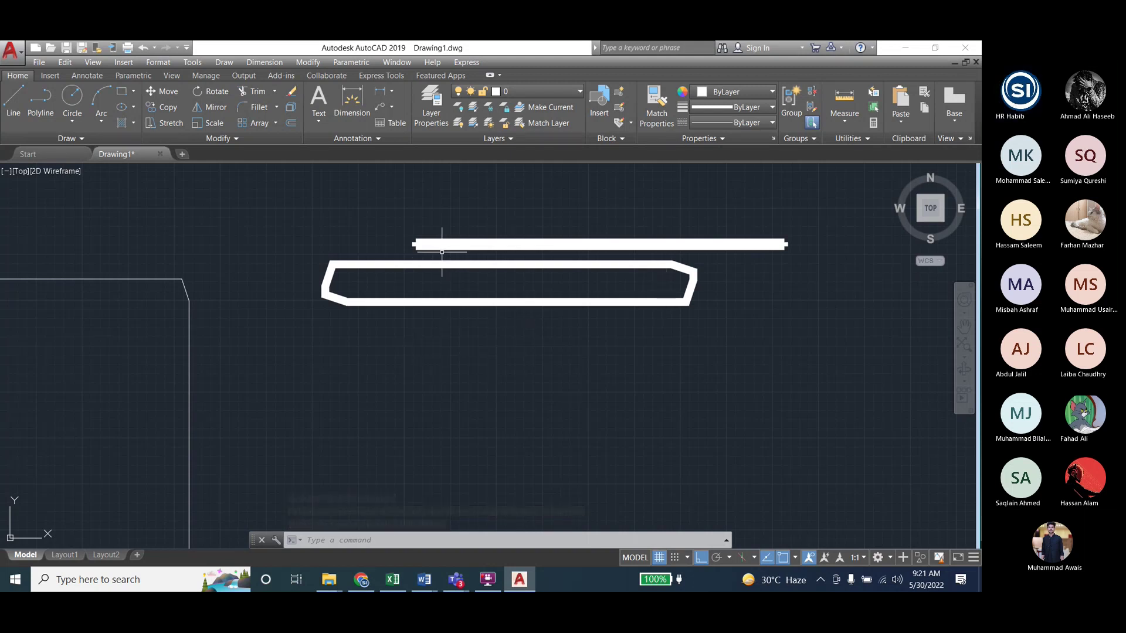
pyautogui.click(127, 93)
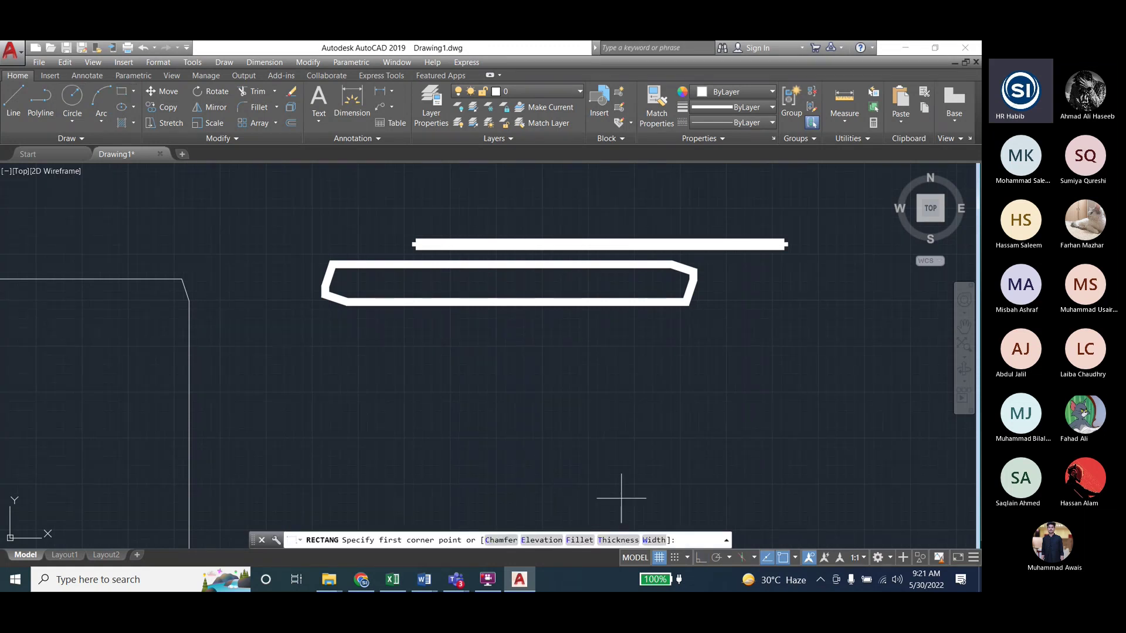
# Keep thickness and line width at 2 and place the first corner below the long rectangle
pyautogui.click(619, 540)
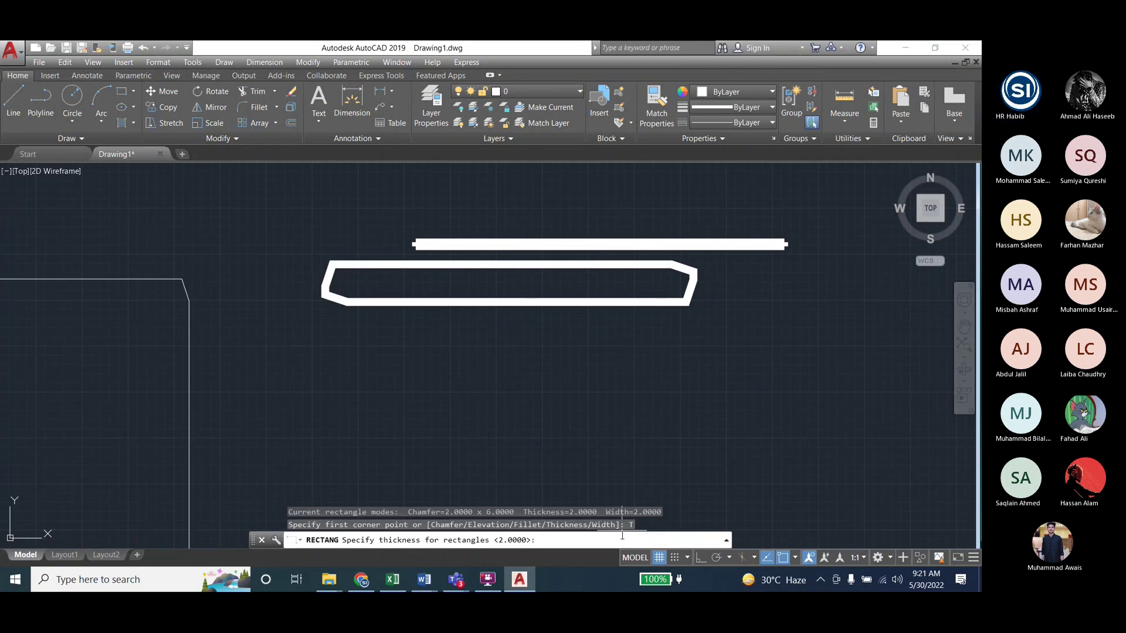
pyautogui.press('Return')
pyautogui.click(653, 539)
pyautogui.press('Return')
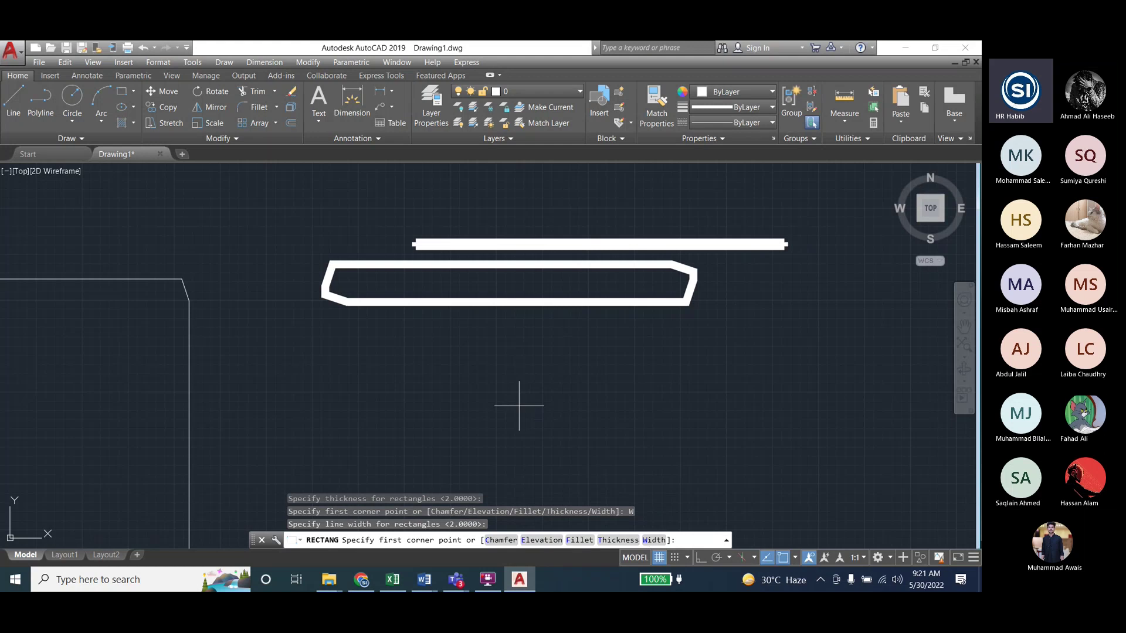
pyautogui.click(345, 344)
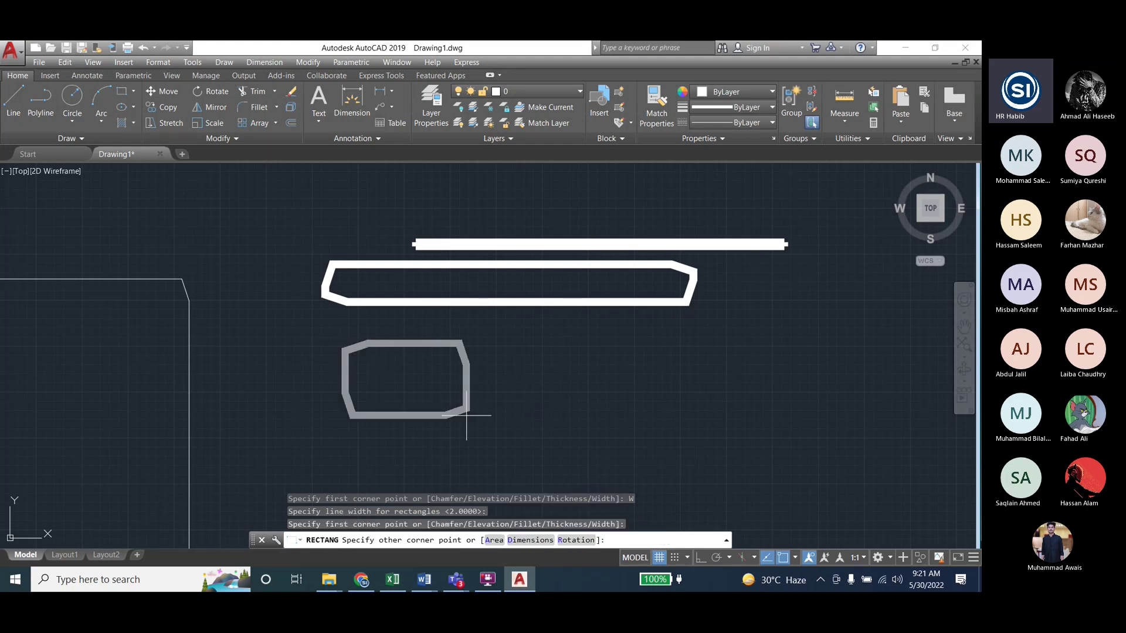
# Size the chamfered square to 50 by 50 and fix its position
pyautogui.click(529, 540)
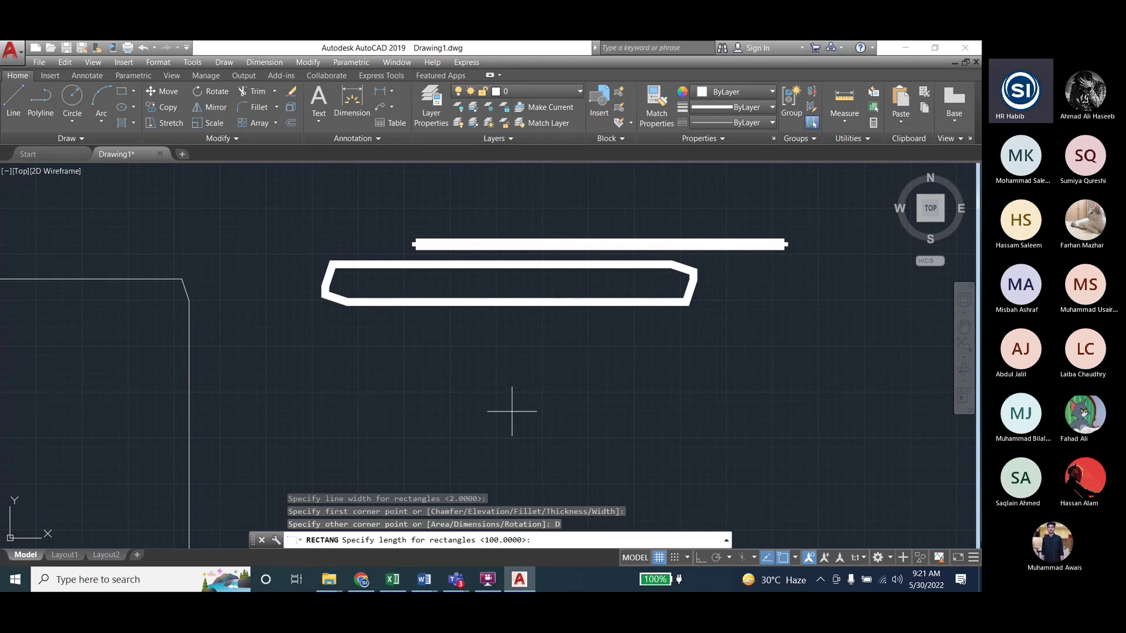
pyautogui.write('50')
pyautogui.press('Return')
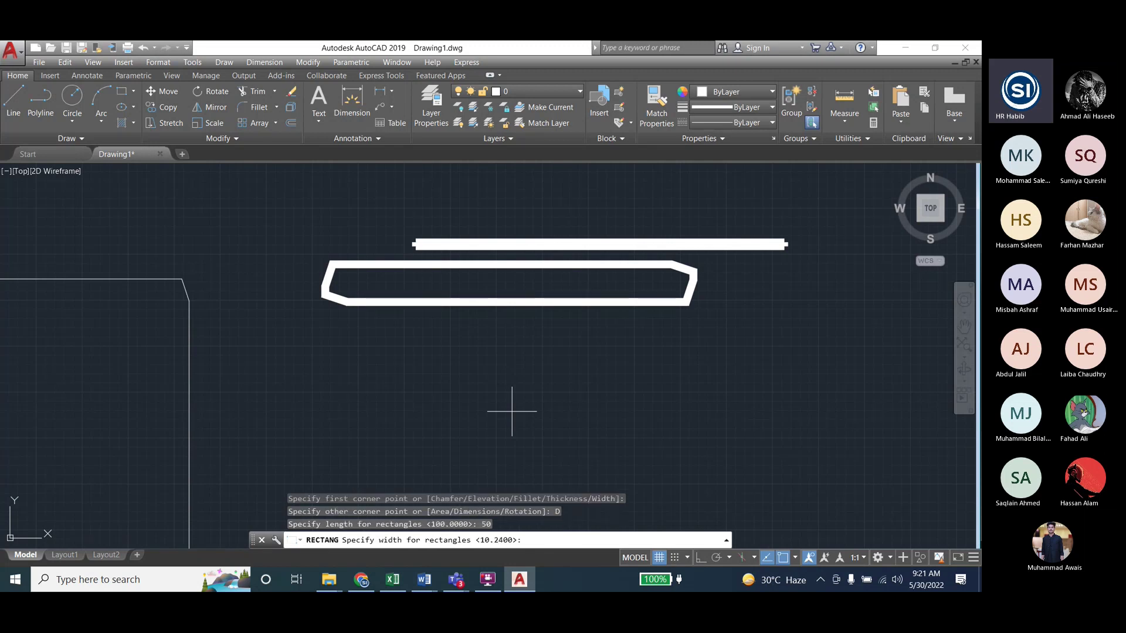
pyautogui.write('50')
pyautogui.press('Return')
pyautogui.click(490, 371)
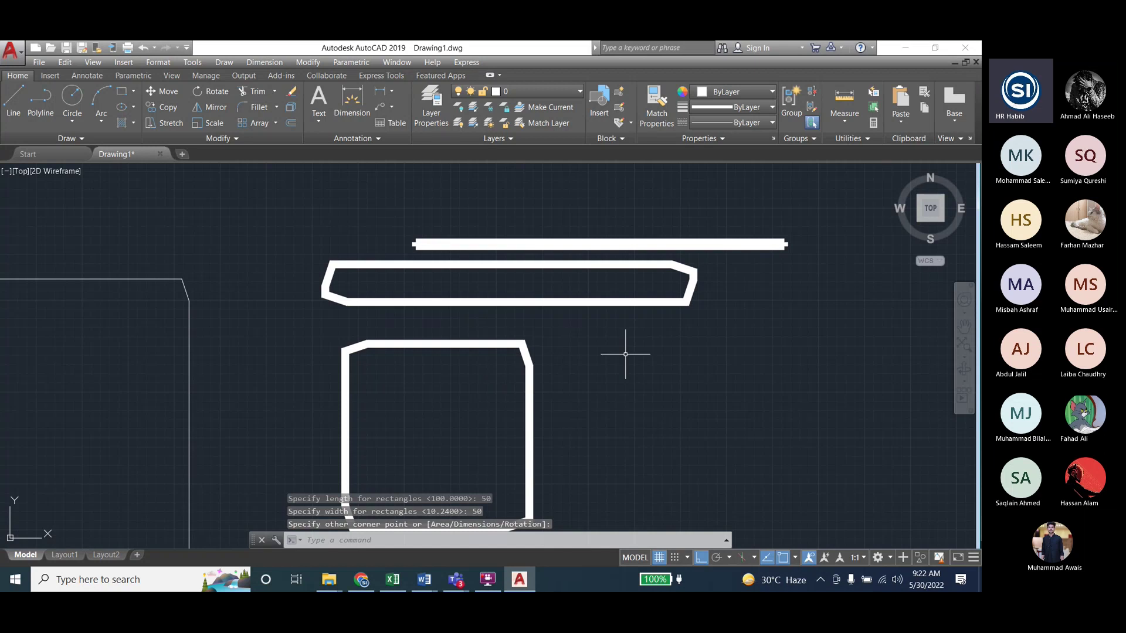
pyautogui.scroll(-1, 620, 356)
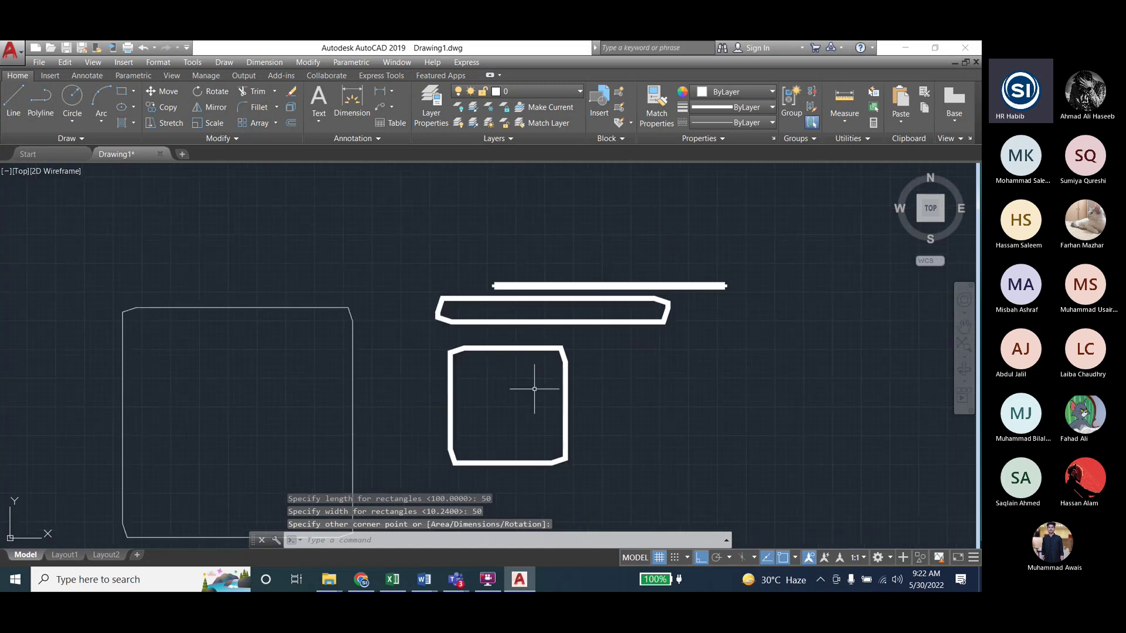
pyautogui.scroll(1, 507, 411)
pyautogui.scroll(-1, 451, 343)
pyautogui.scroll(1, 459, 382)
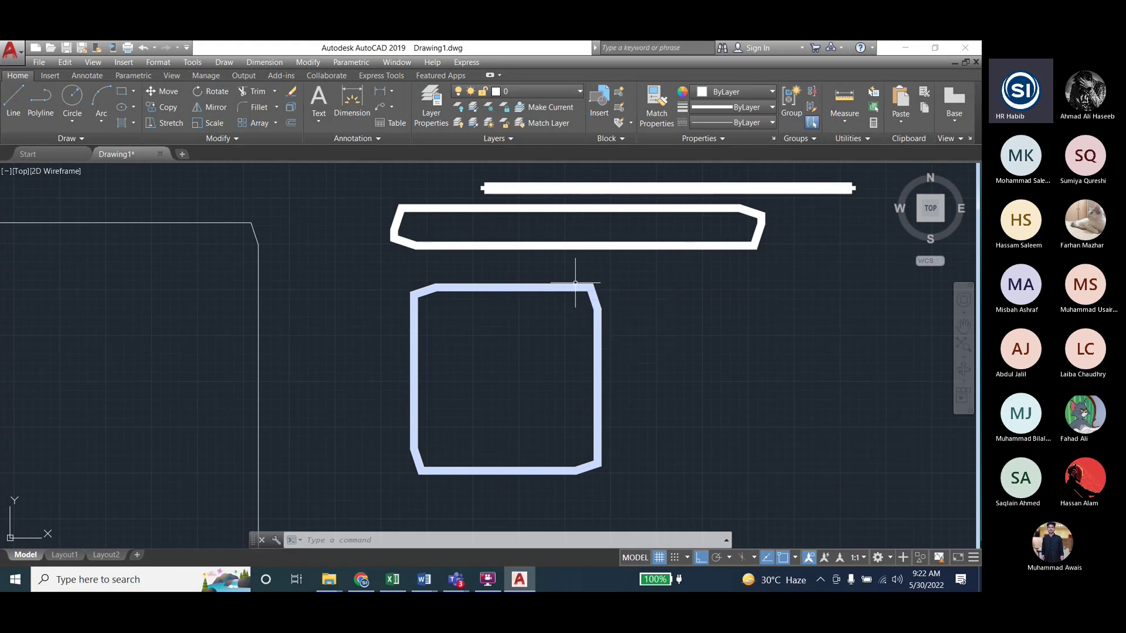
# Start a rectangle with both chamfer distances set to 0
pyautogui.click(121, 92)
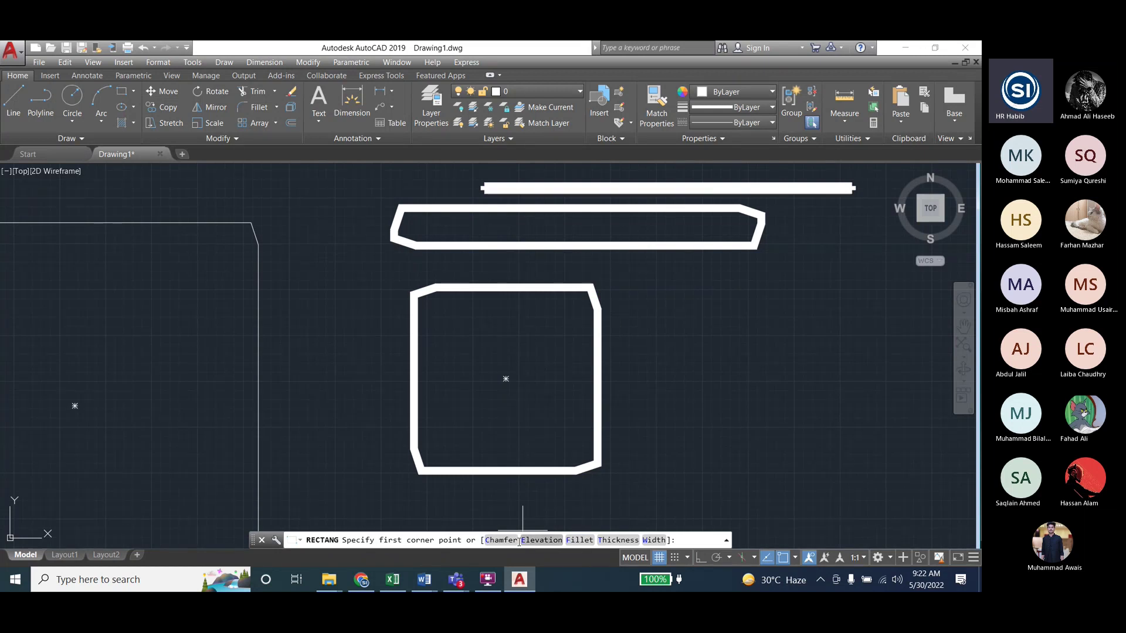
pyautogui.click(501, 540)
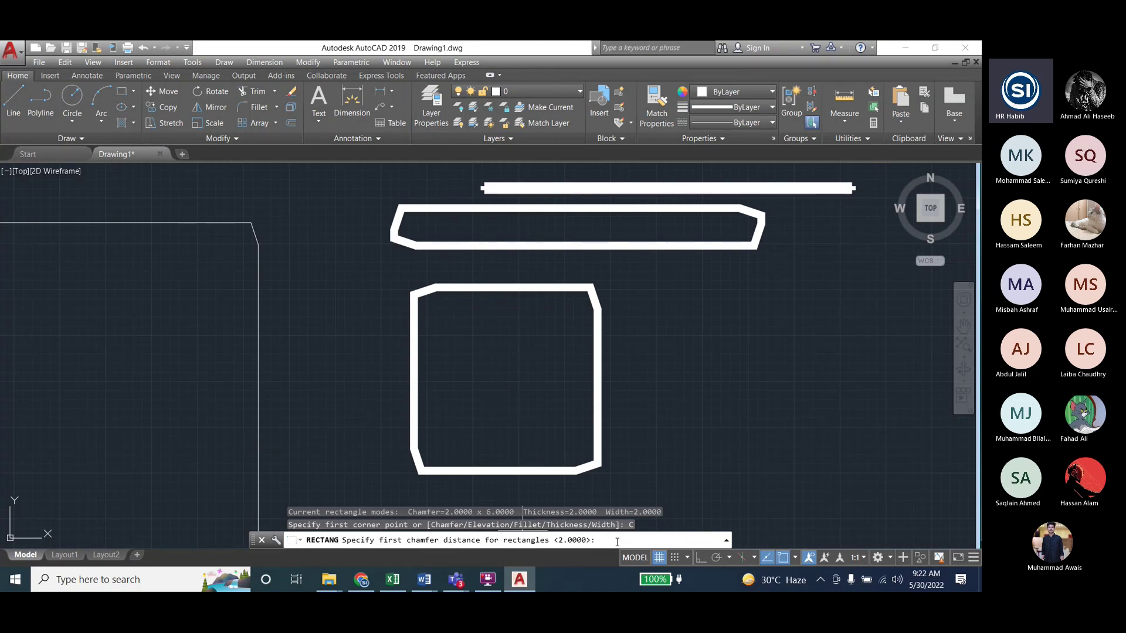
pyautogui.write('0')
pyautogui.press('Return')
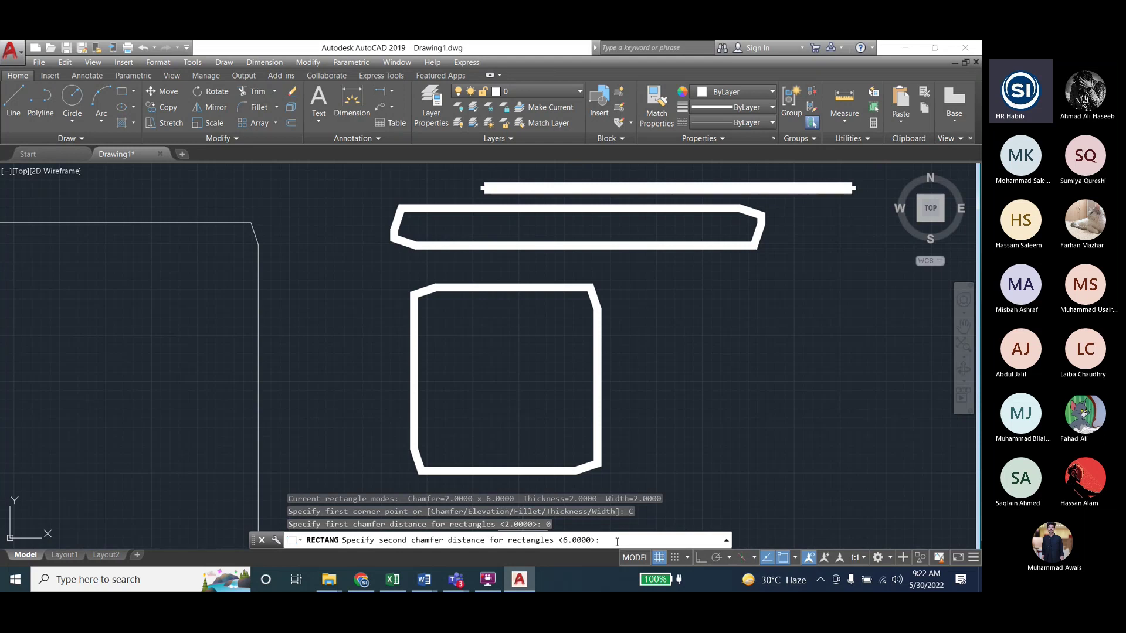
pyautogui.write('0')
pyautogui.press('Return')
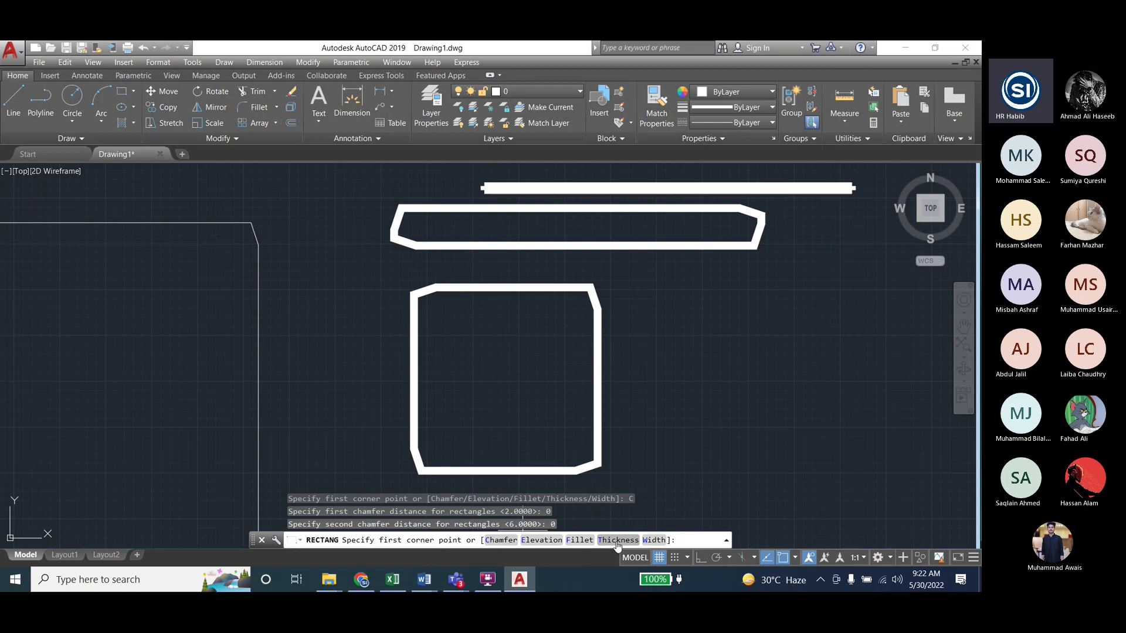
# Place a 50 by 50 sharp-cornered square beside the chamfered one
pyautogui.click(650, 293)
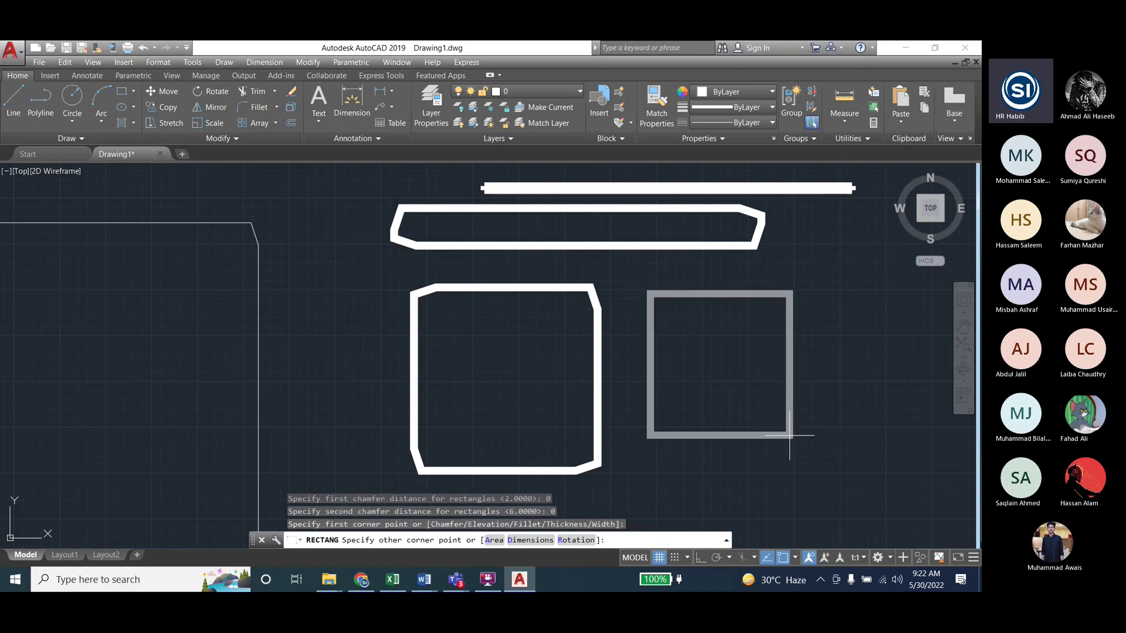
pyautogui.click(543, 544)
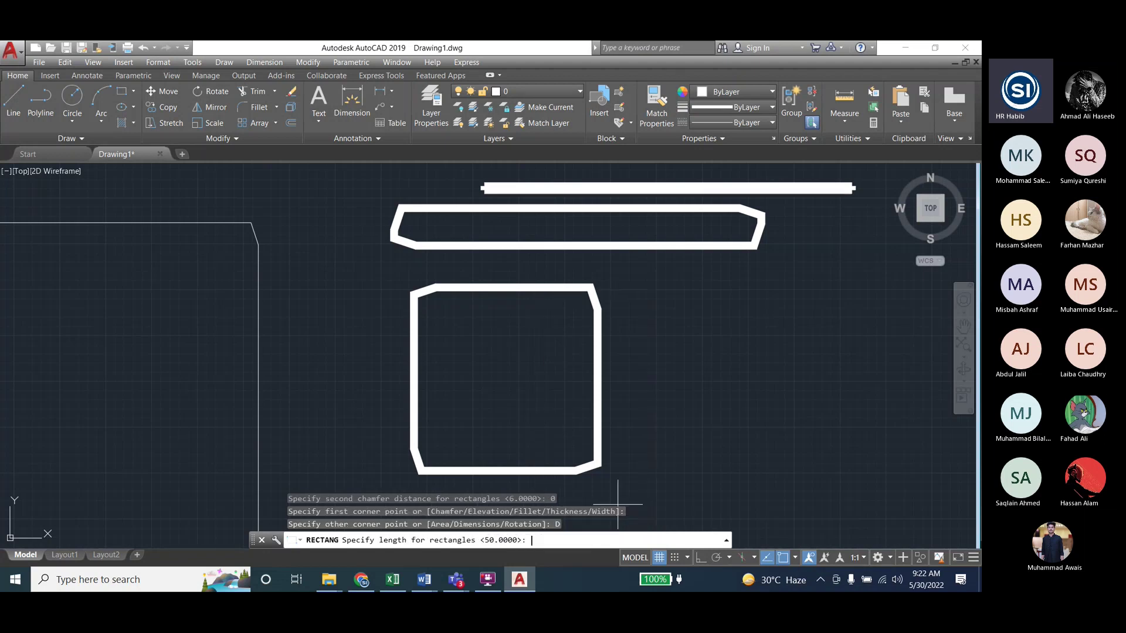
pyautogui.write('5')
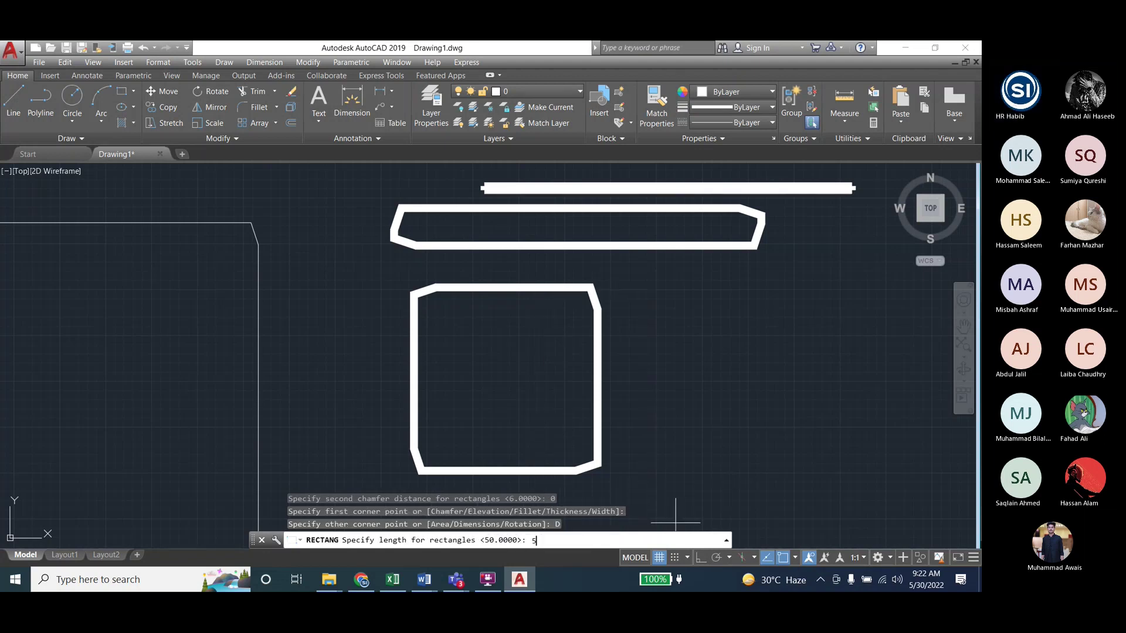
pyautogui.write('0')
pyautogui.press('Return')
pyautogui.write('50')
pyautogui.press('Return')
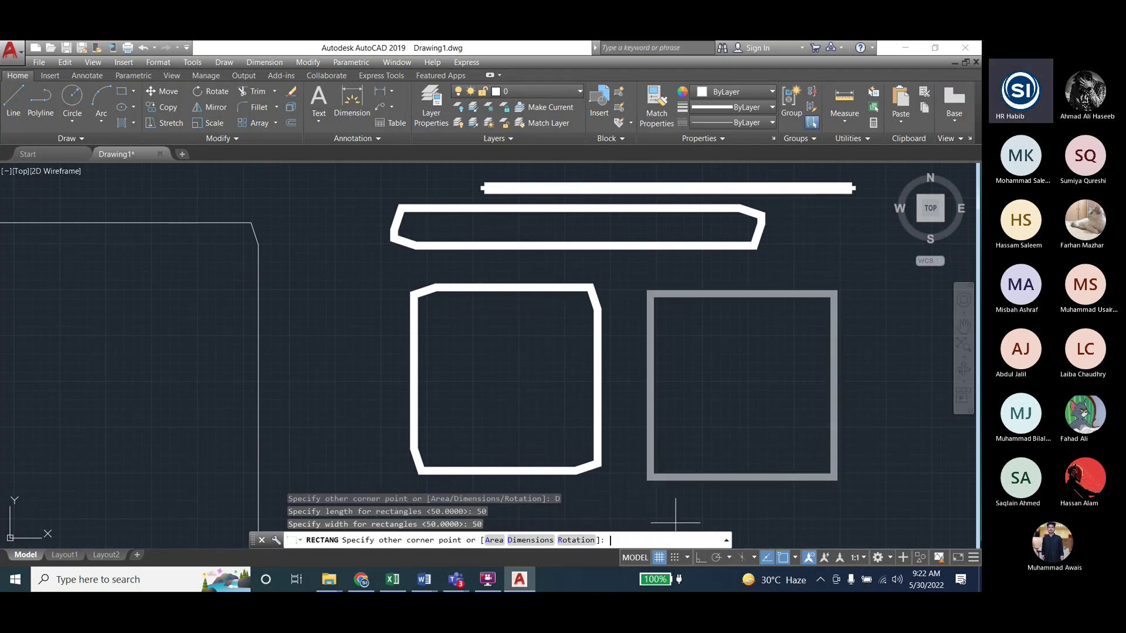
pyautogui.click(793, 415)
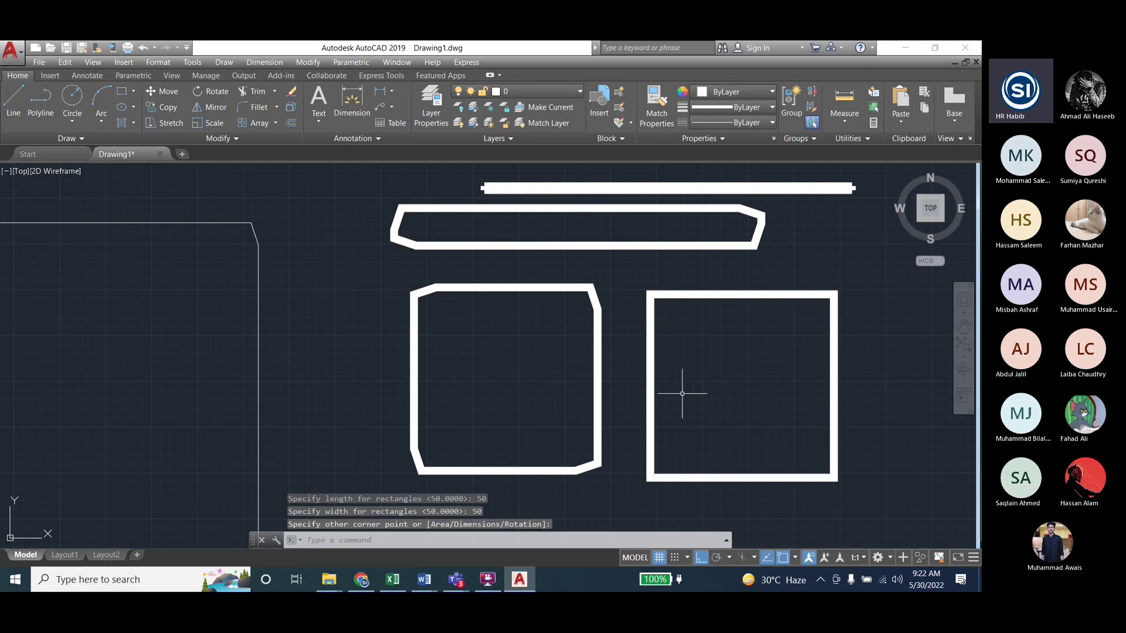
pyautogui.press('Escape')
pyautogui.scroll(-4, 68, 358)
pyautogui.scroll(4, 276, 377)
pyautogui.press('Escape')
pyautogui.press('Escape')
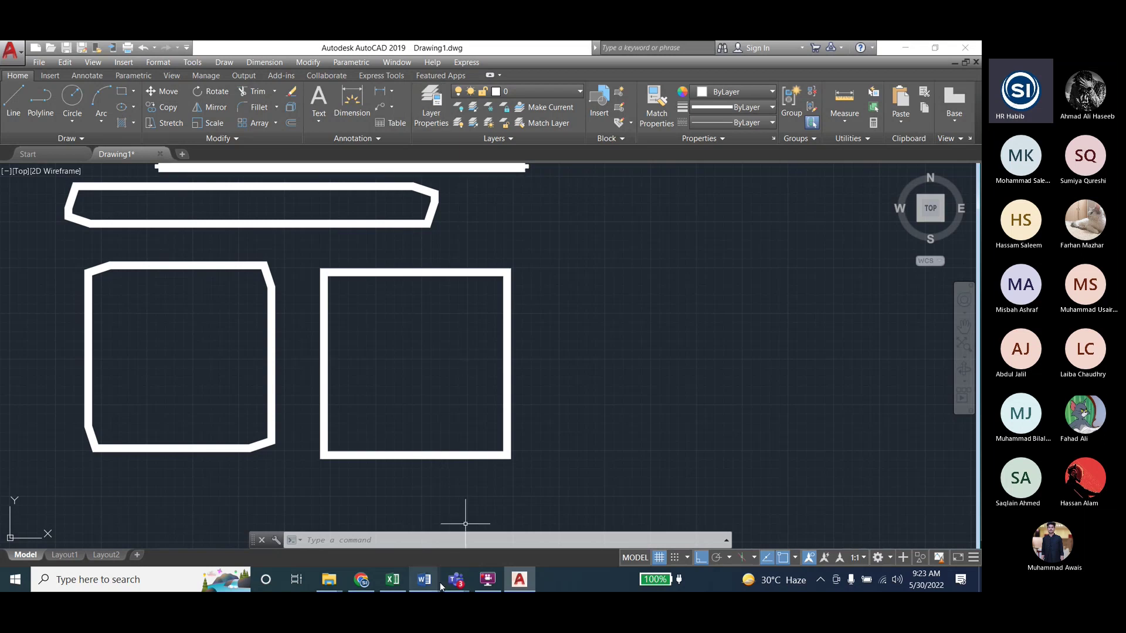
pyautogui.moveTo(423, 579)
pyautogui.click(465, 537)
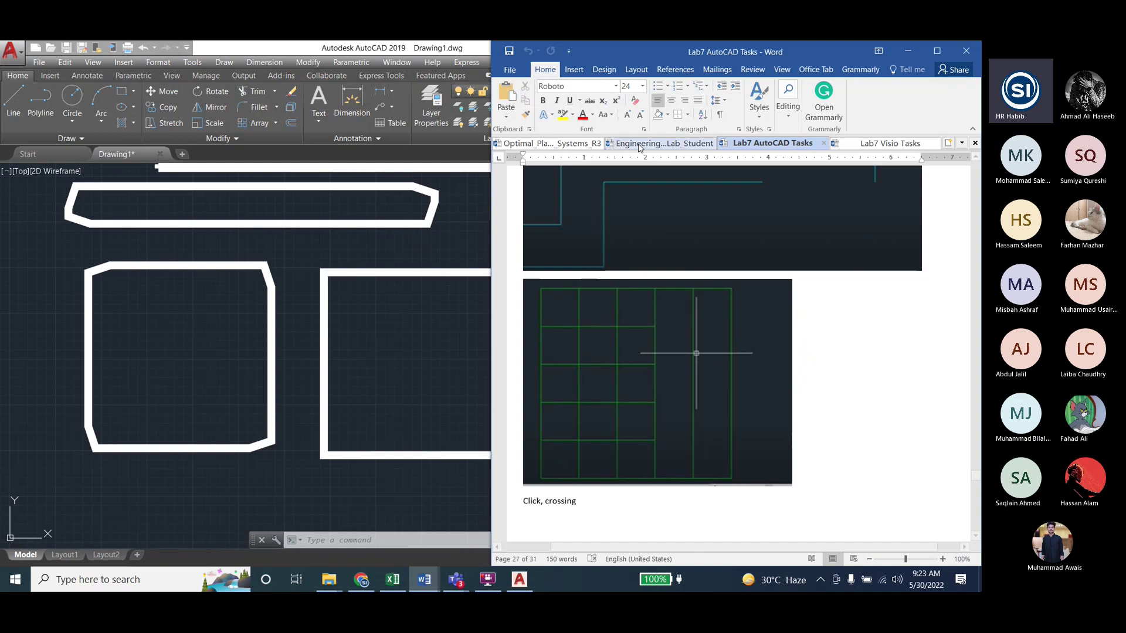
pyautogui.click(656, 143)
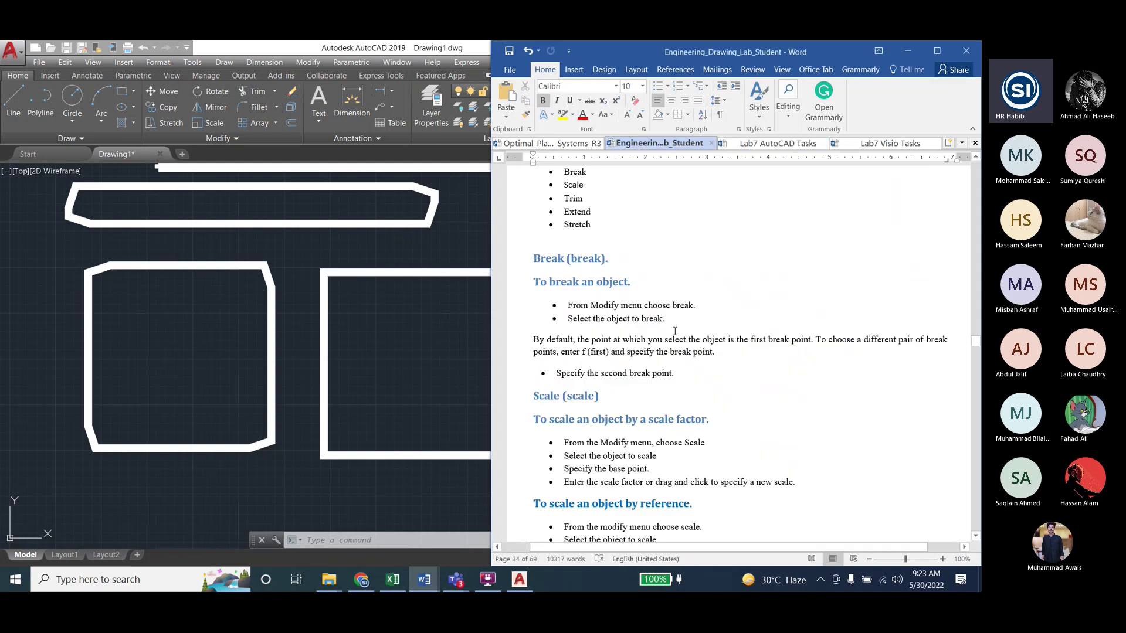
pyautogui.click(462, 314)
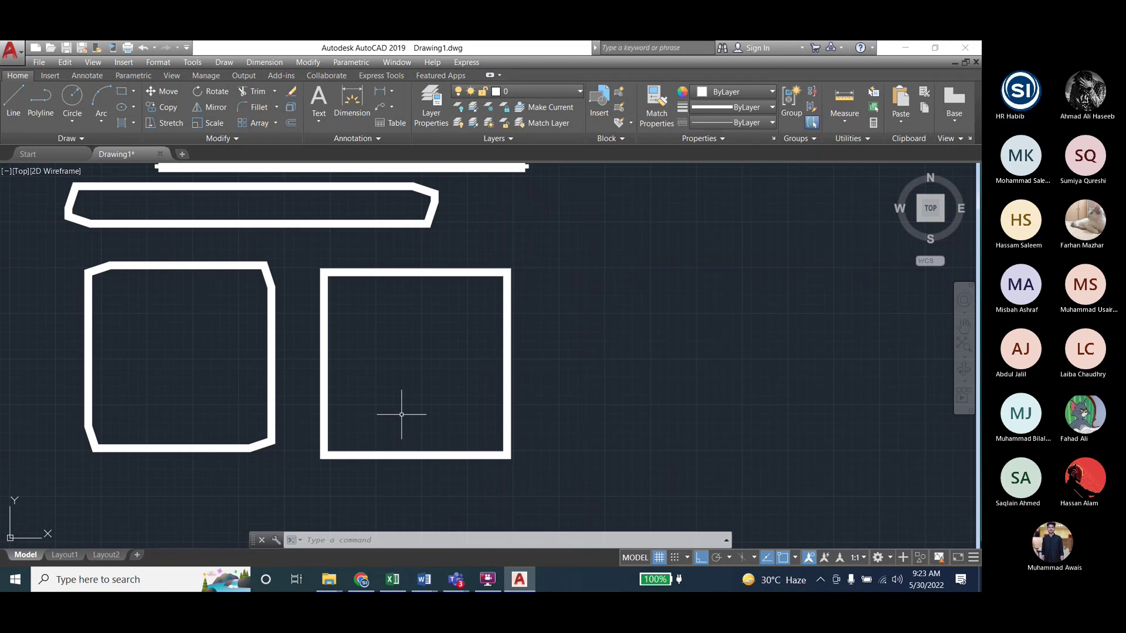
pyautogui.click(14, 101)
pyautogui.click(627, 295)
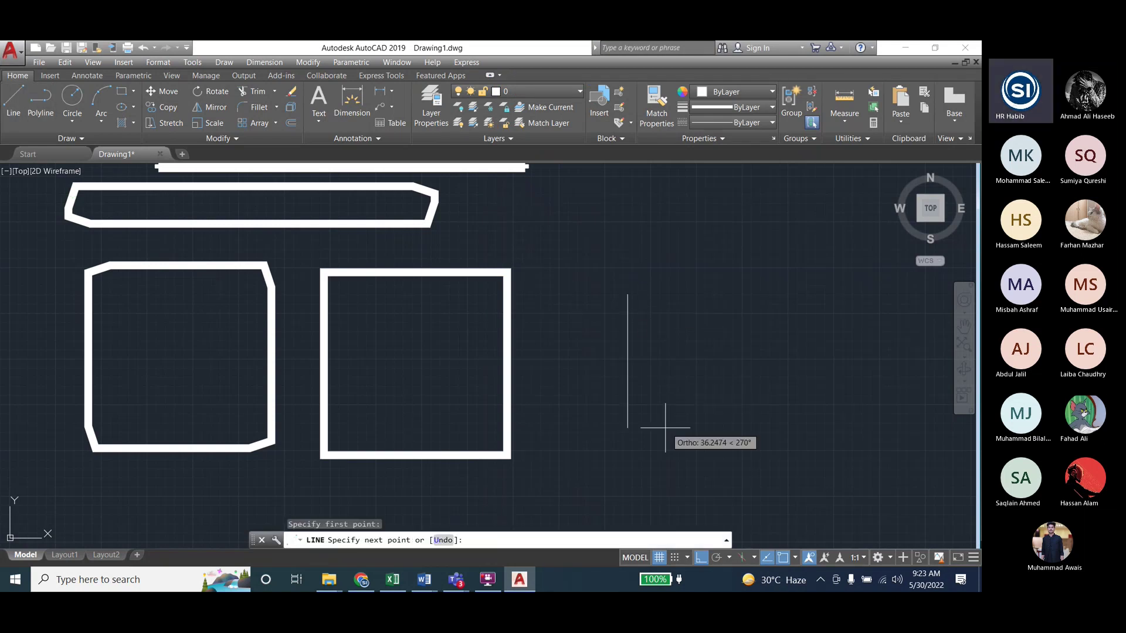
pyautogui.click(628, 428)
pyautogui.press('Escape')
pyautogui.press('Escape')
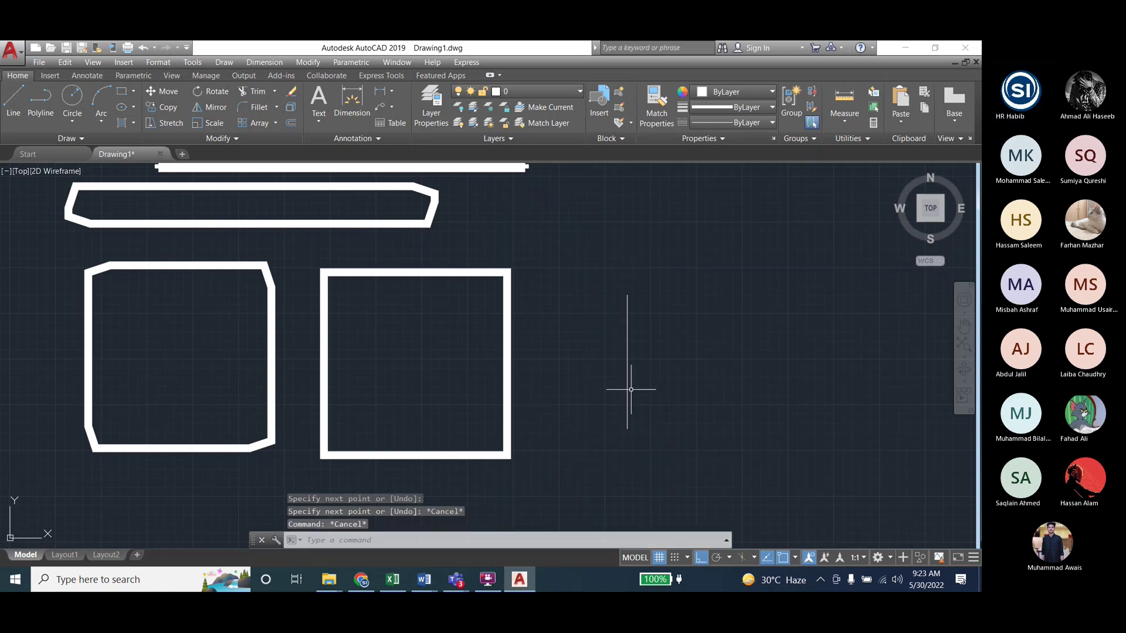
pyautogui.click(627, 360)
pyautogui.press('Delete')
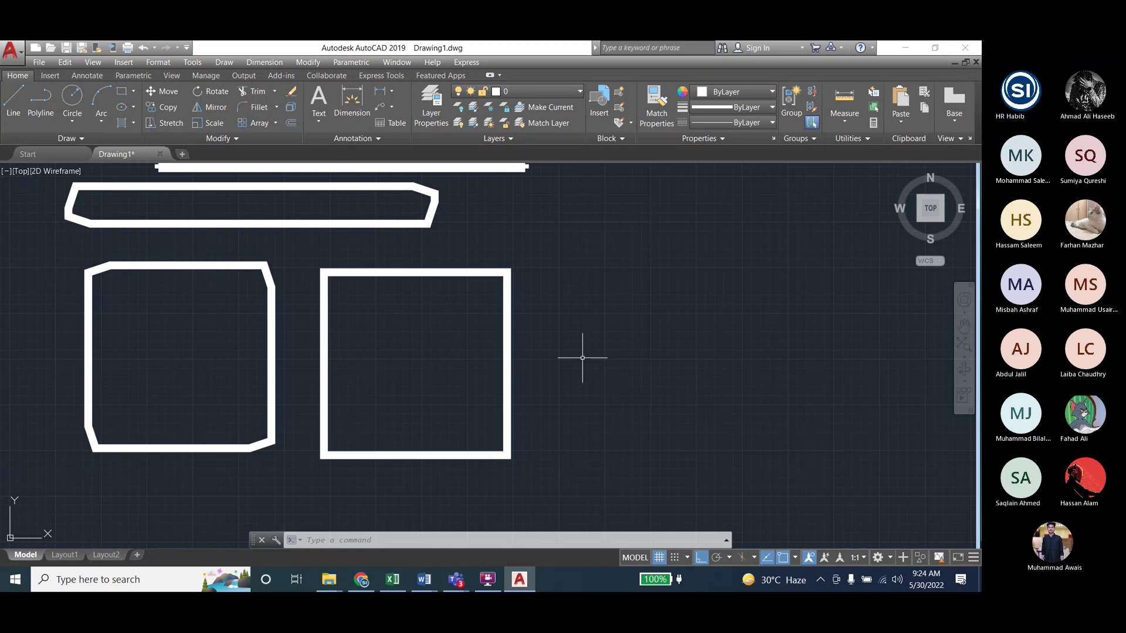
# Start a rectangle at a first corner with a 45 degree rotation
pyautogui.click(119, 92)
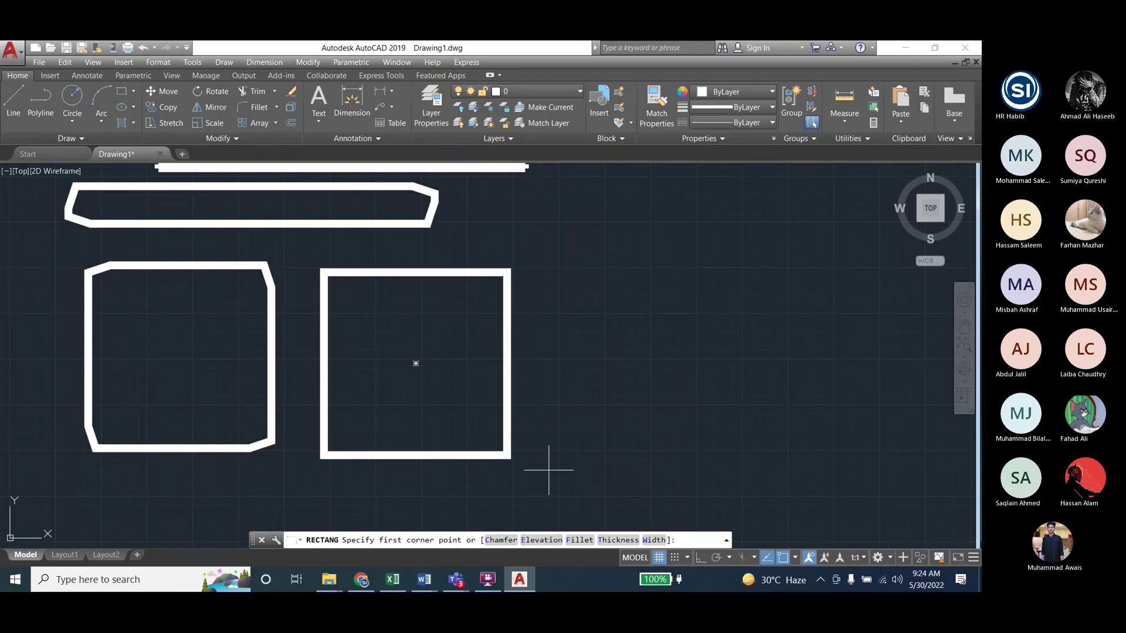
pyautogui.click(578, 249)
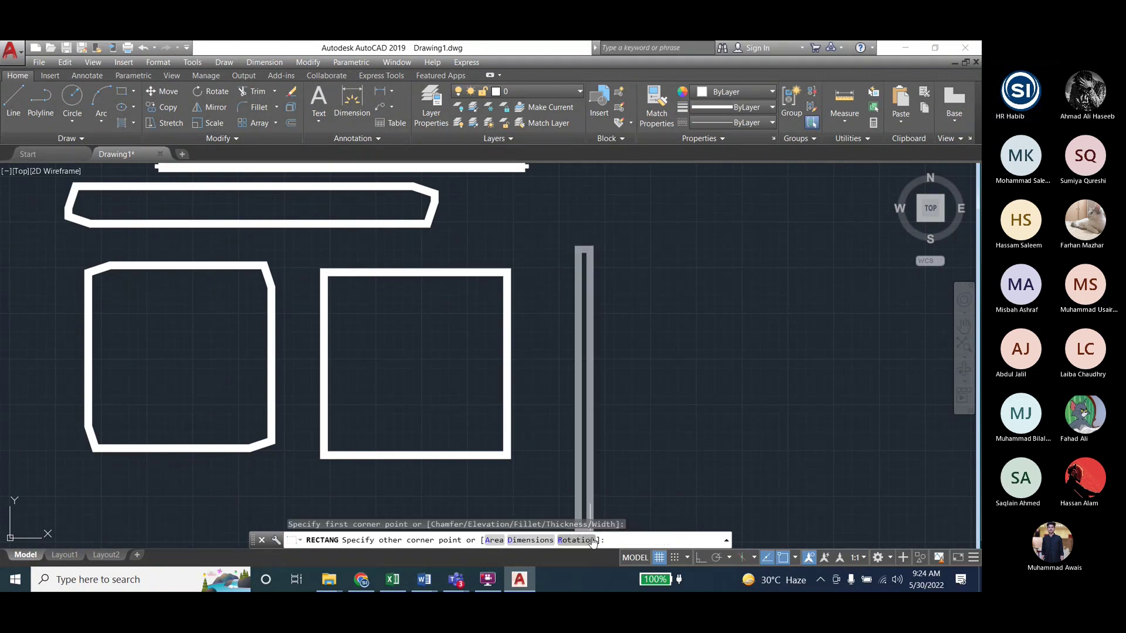
pyautogui.click(592, 541)
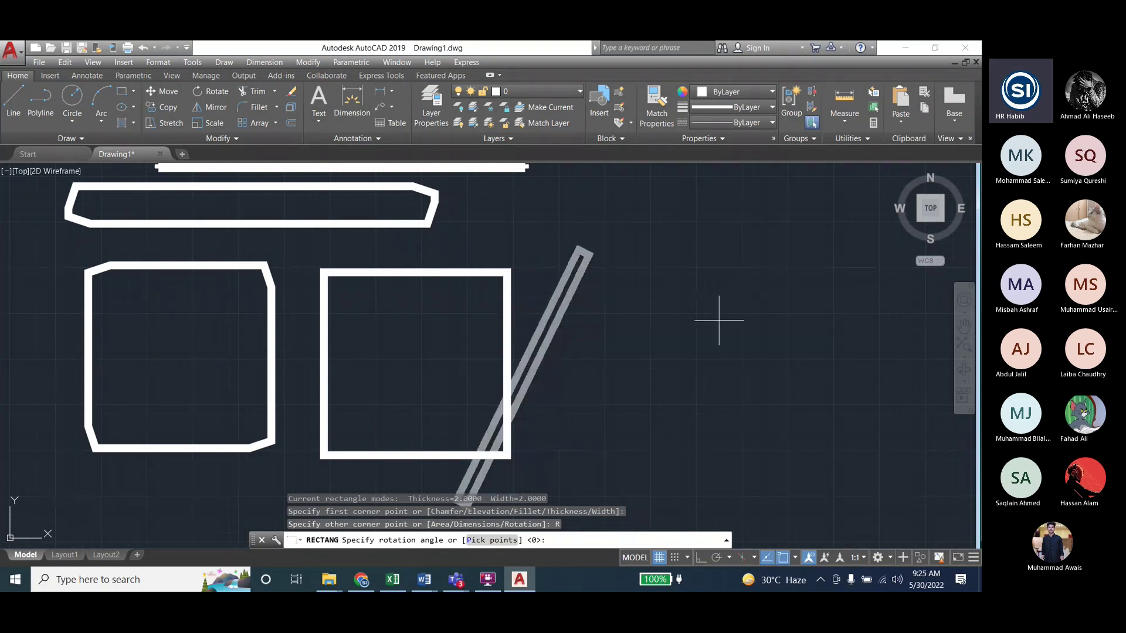
pyautogui.write('45')
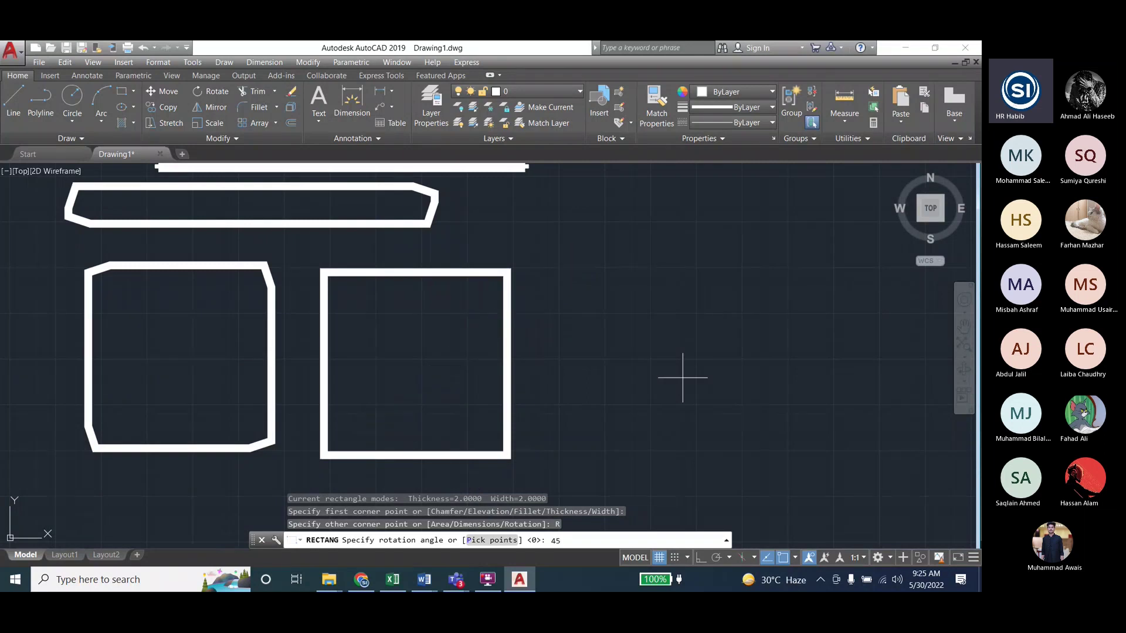
pyautogui.press('Return')
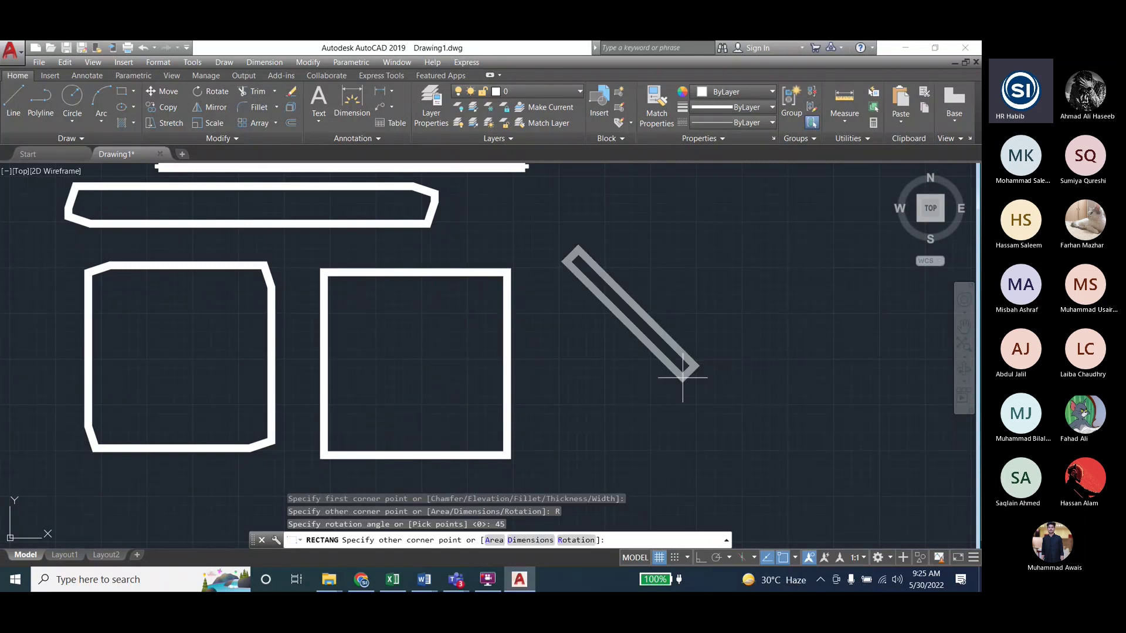
# Size it 50 by 50 and place it as a diamond right of the squares
pyautogui.write('D')
pyautogui.press('Return')
pyautogui.write('50')
pyautogui.press('Return')
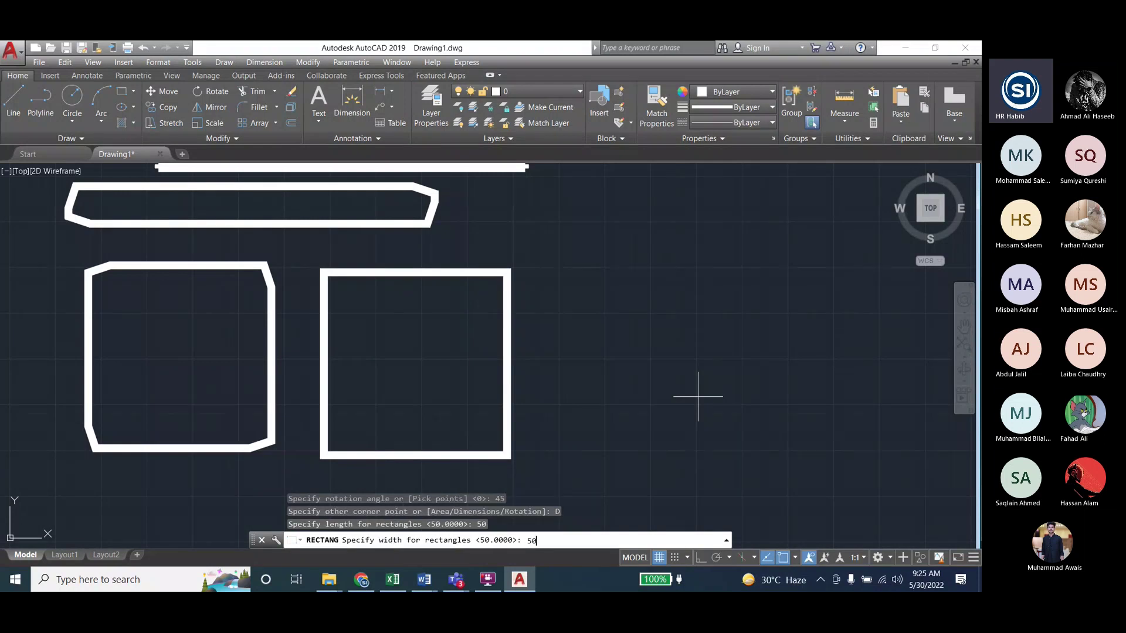
pyautogui.press('Return')
pyautogui.click(711, 401)
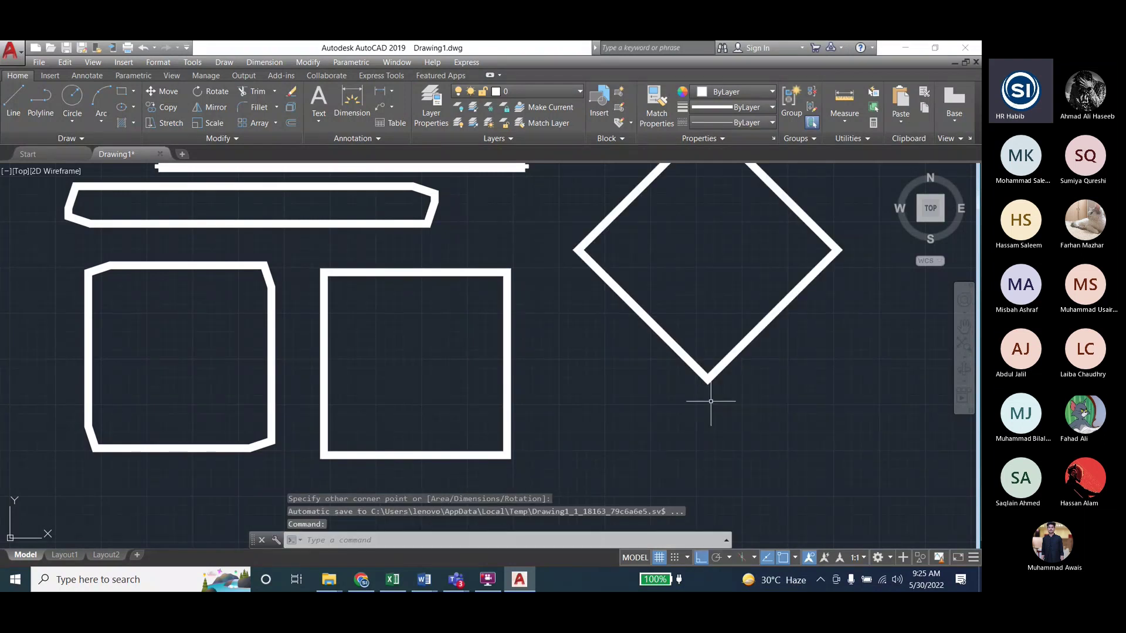
pyautogui.scroll(-2, 710, 401)
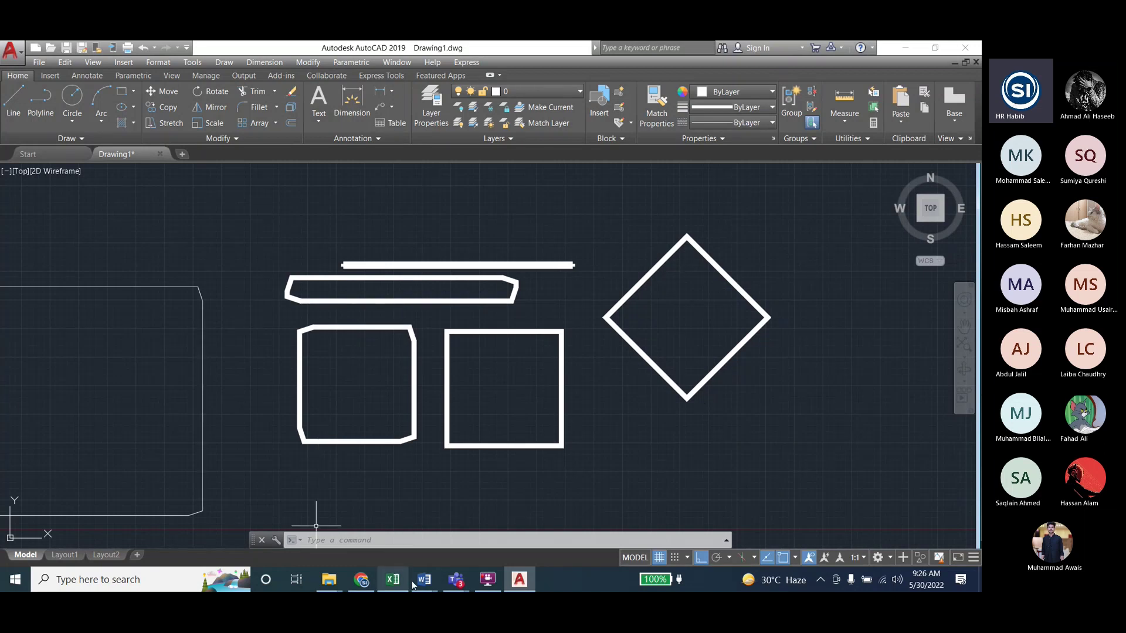
pyautogui.moveTo(423, 579)
pyautogui.click(471, 514)
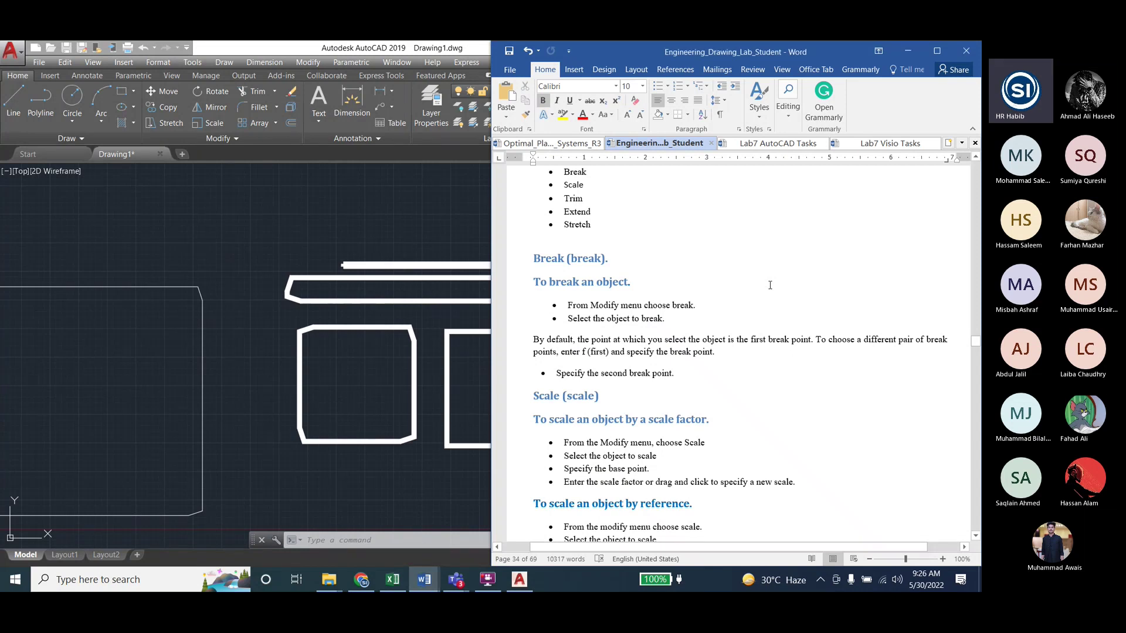
pyautogui.hotkey('alt', 'Tab')
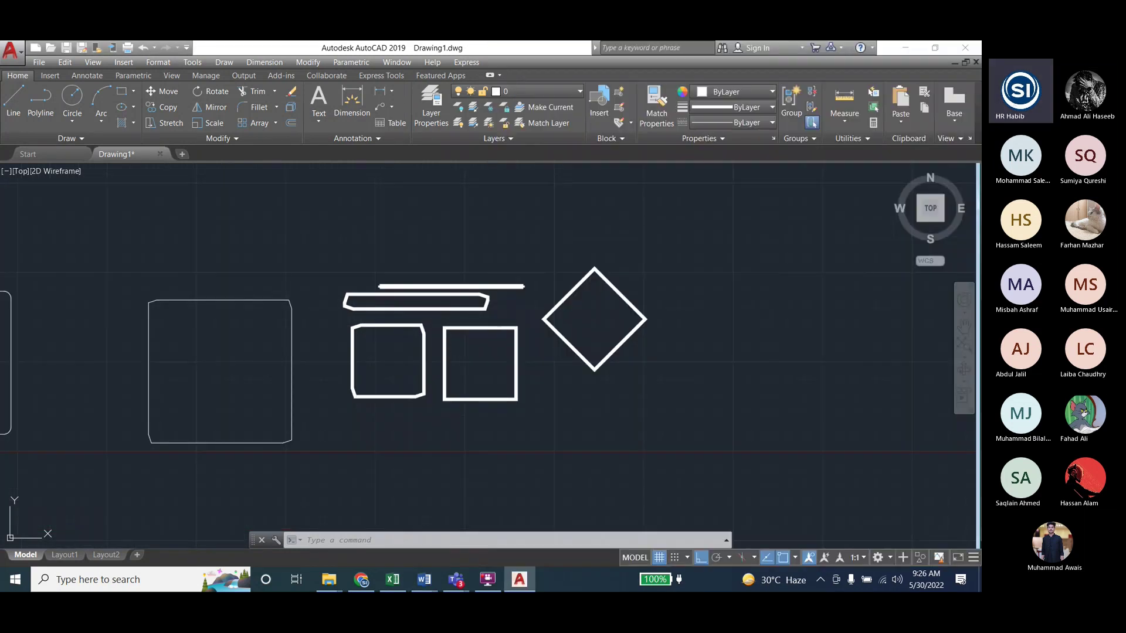
# Erase the plain square and the diamond, then undo the erase
pyautogui.click(472, 328)
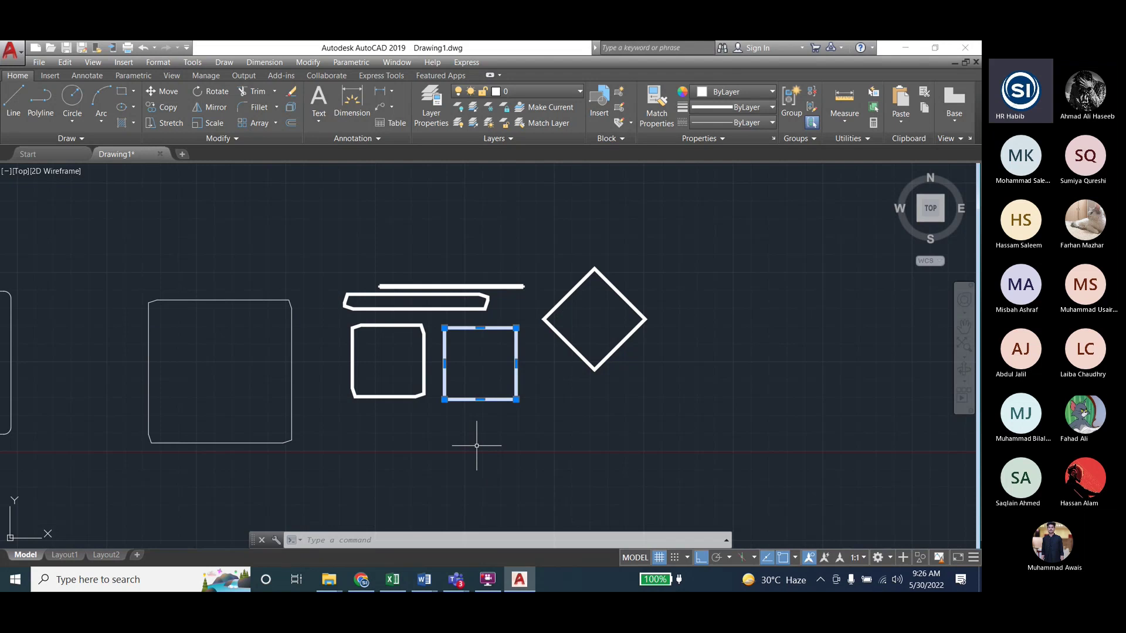
pyautogui.scroll(2, 474, 446)
pyautogui.click(609, 262)
pyautogui.press('Delete')
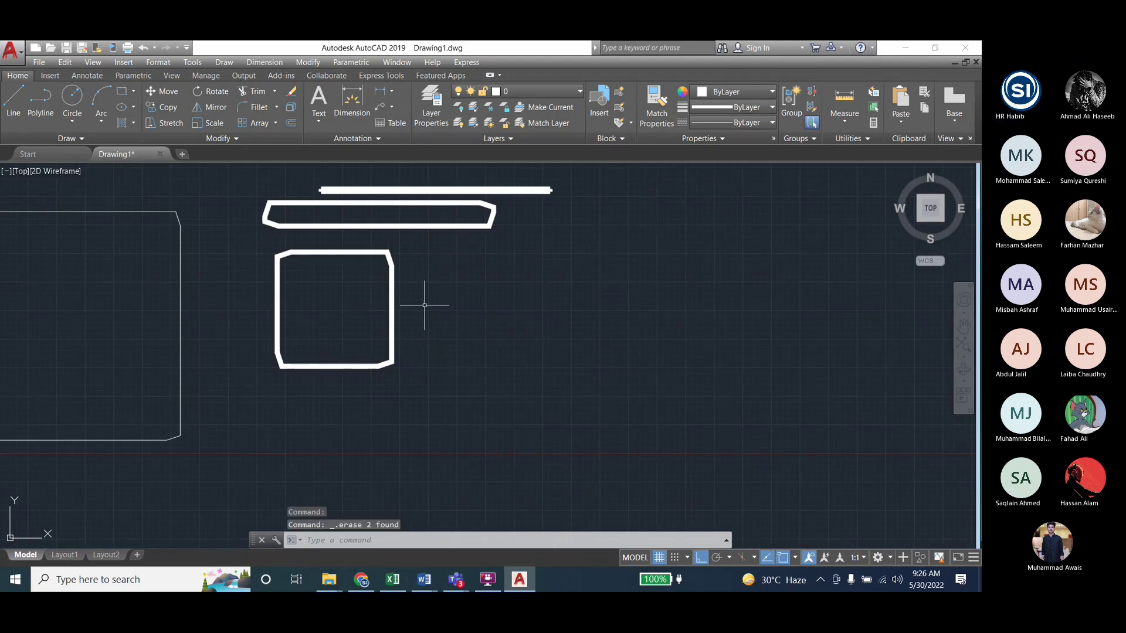
pyautogui.hotkey('ctrl', 'z')
# Move the diamond from its centre leftward over the large rectangle
pyautogui.click(623, 286)
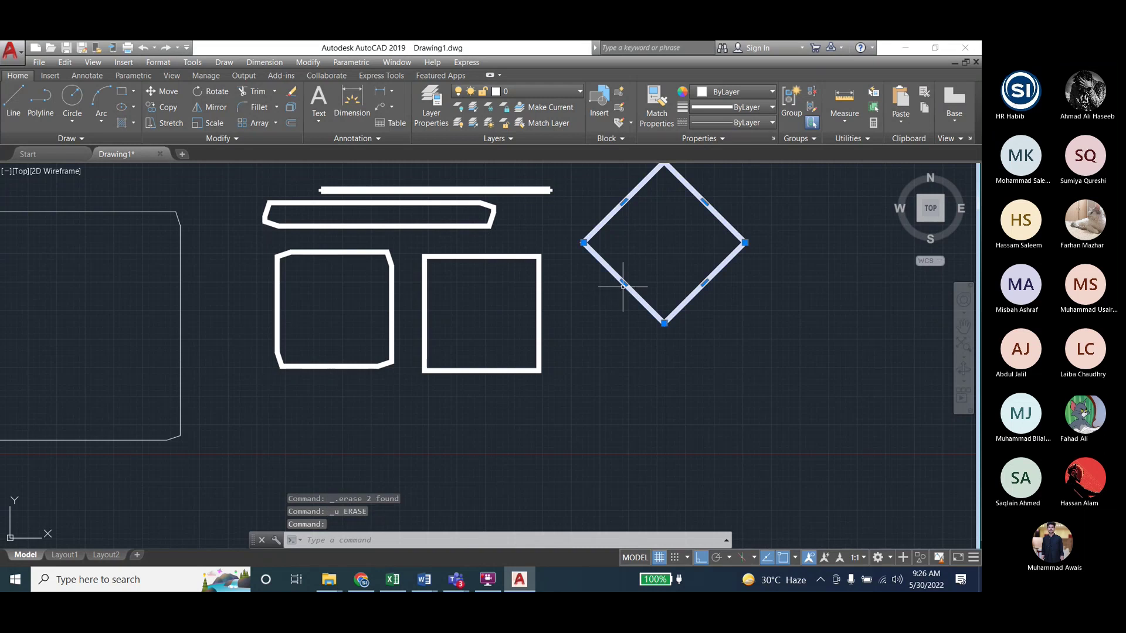
pyautogui.write('m')
pyautogui.press('Return')
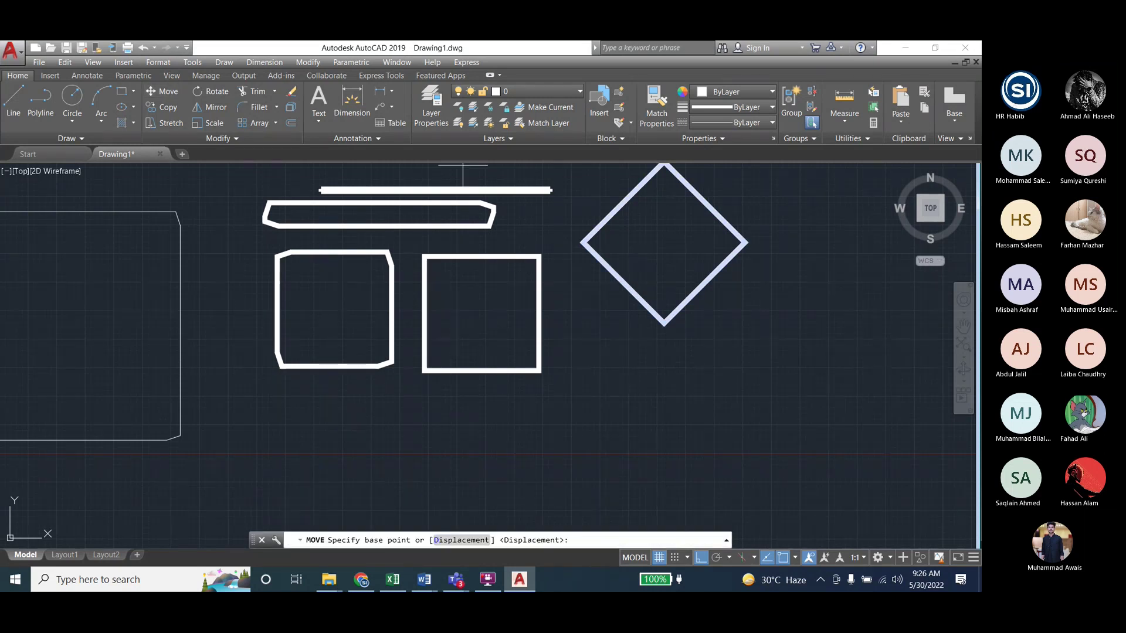
pyautogui.click(664, 241)
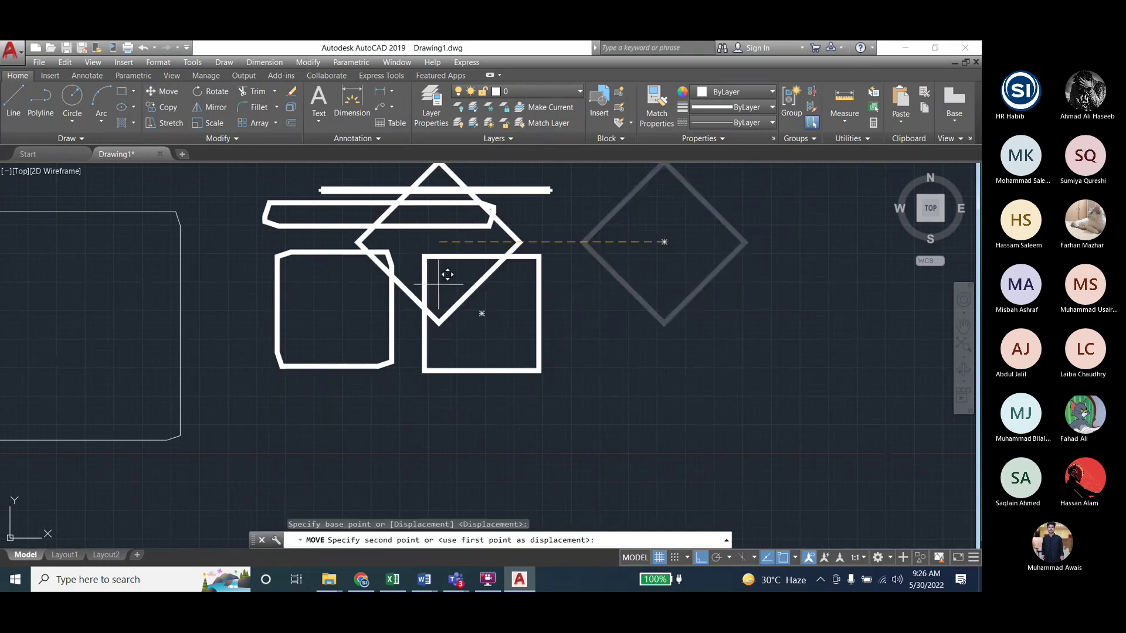
pyautogui.click(115, 384)
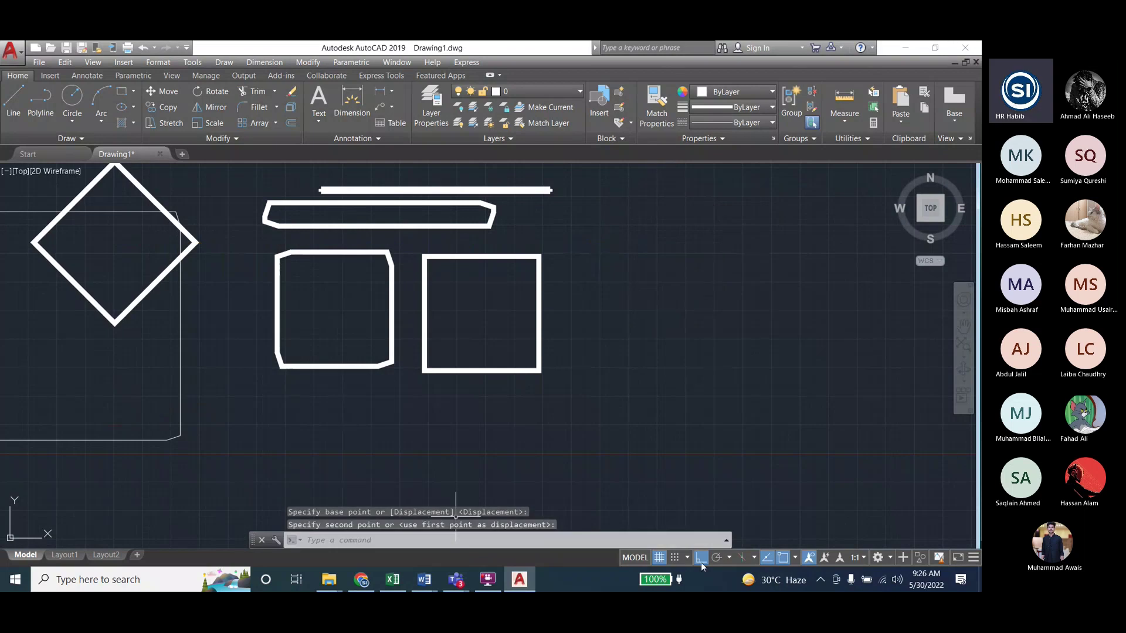
# With Ortho off, start moving the right-hand square from a picked base point
pyautogui.click(701, 562)
pyautogui.click(539, 317)
pyautogui.press('Return')
pyautogui.click(481, 312)
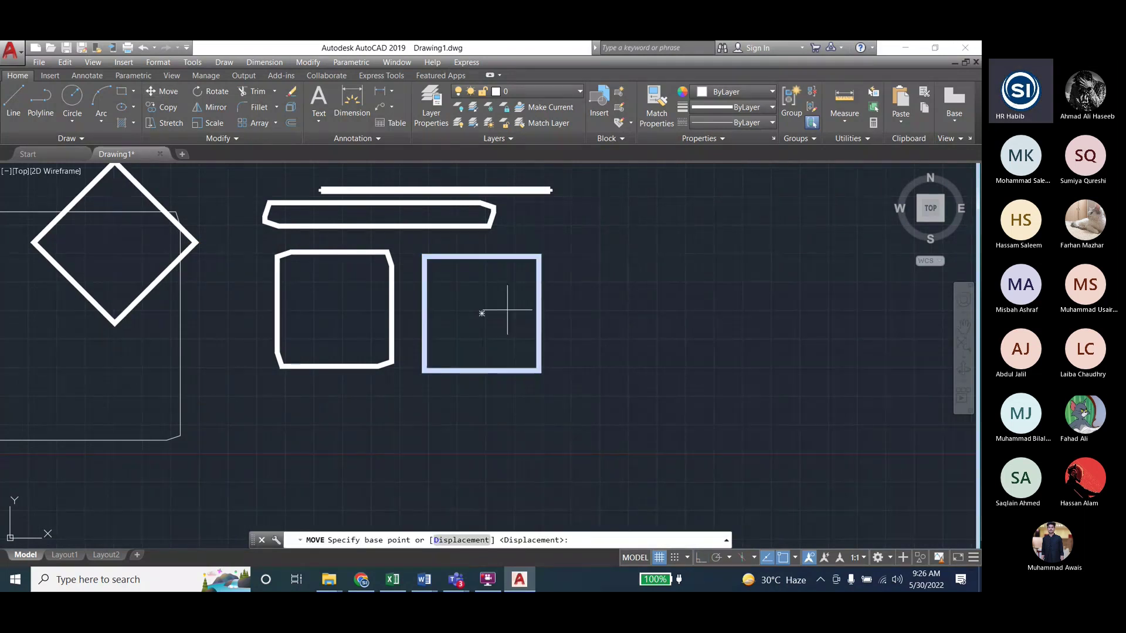
pyautogui.scroll(-2, 499, 369)
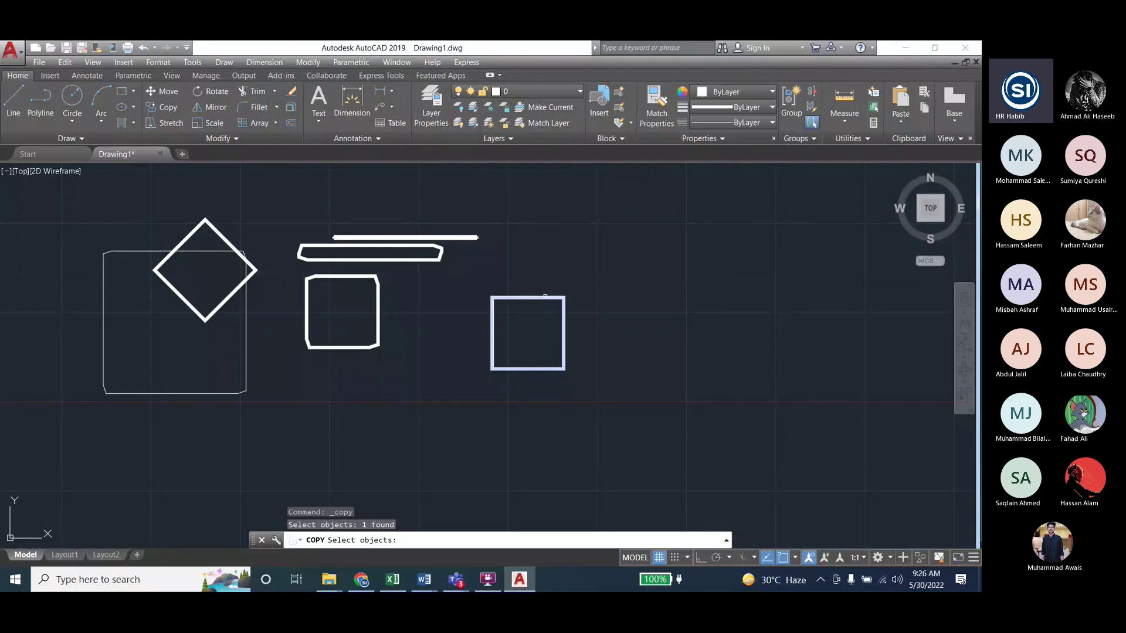
pyautogui.press('Escape')
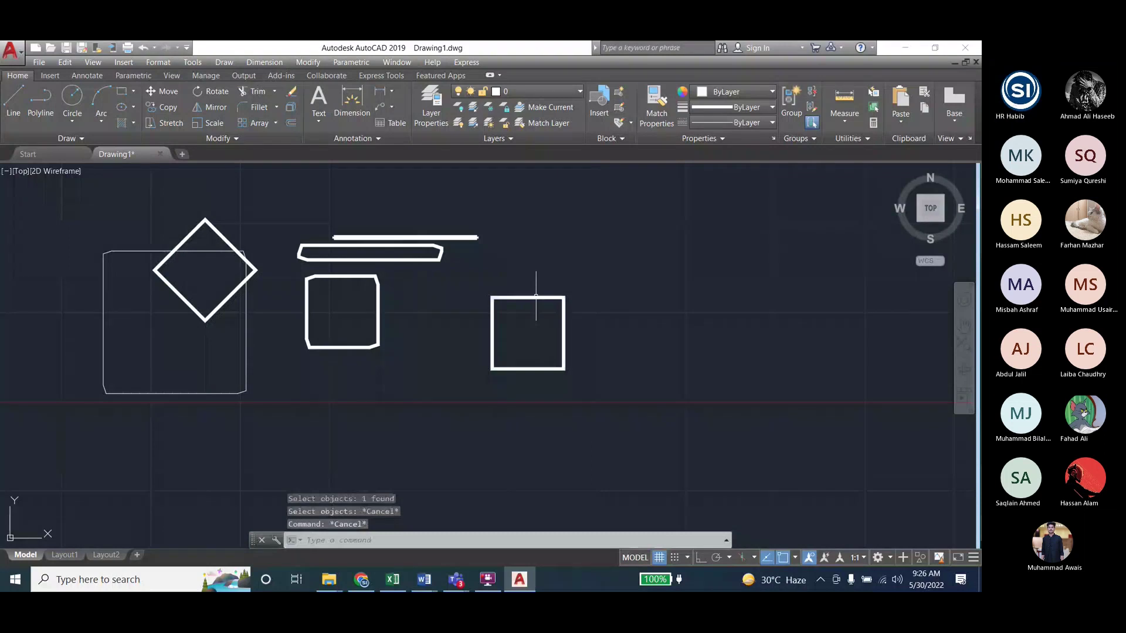
pyautogui.hotkey('ctrl', 'v')
pyautogui.press('Escape')
pyautogui.hotkey('ctrl', 'v')
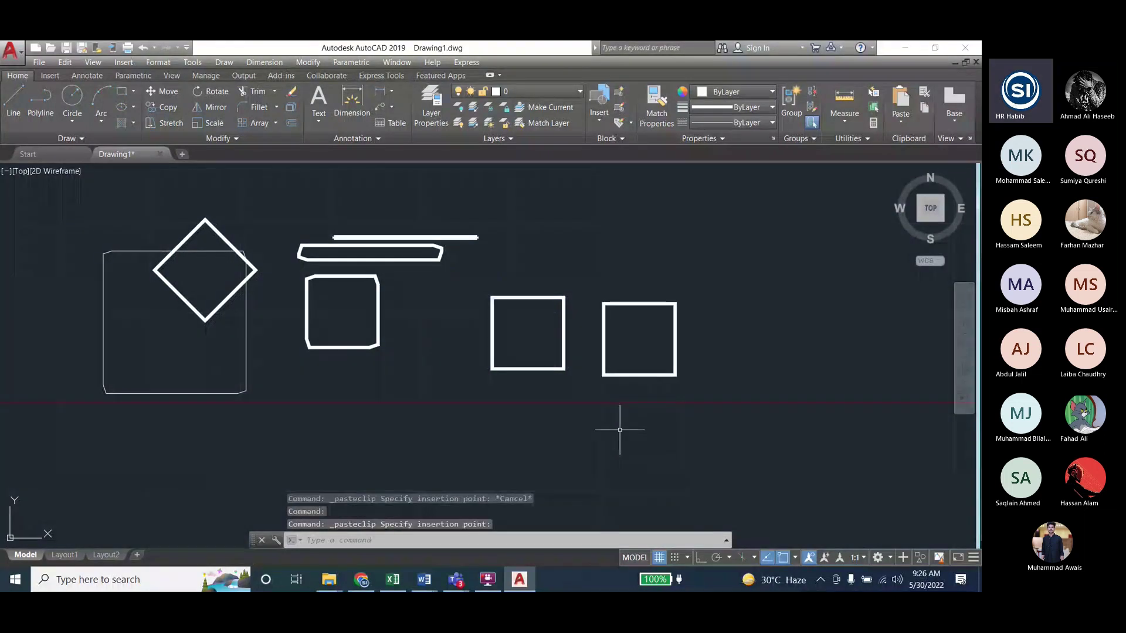
pyautogui.press('Escape')
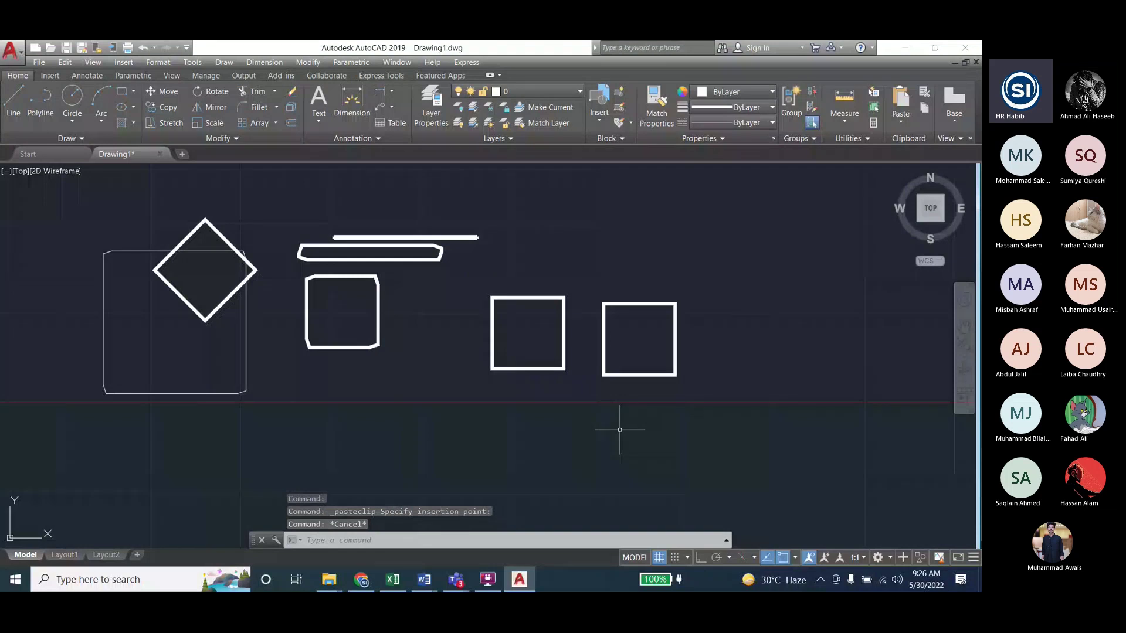
pyautogui.click(603, 306)
pyautogui.press('Delete')
pyautogui.click(307, 63)
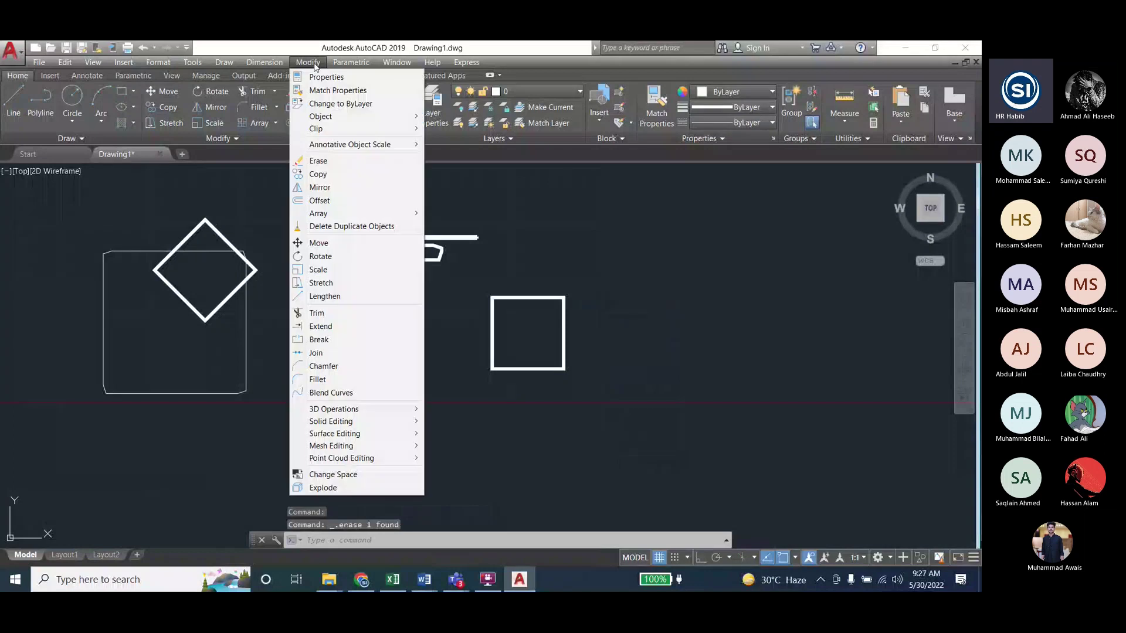
pyautogui.click(322, 174)
pyautogui.click(550, 300)
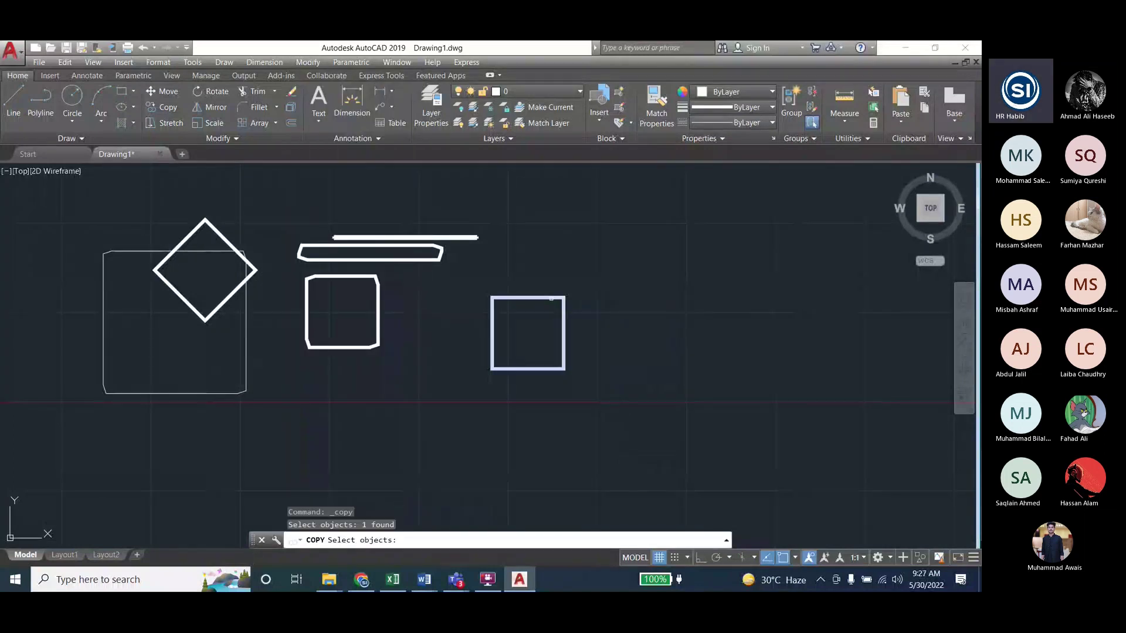
pyautogui.press('Return')
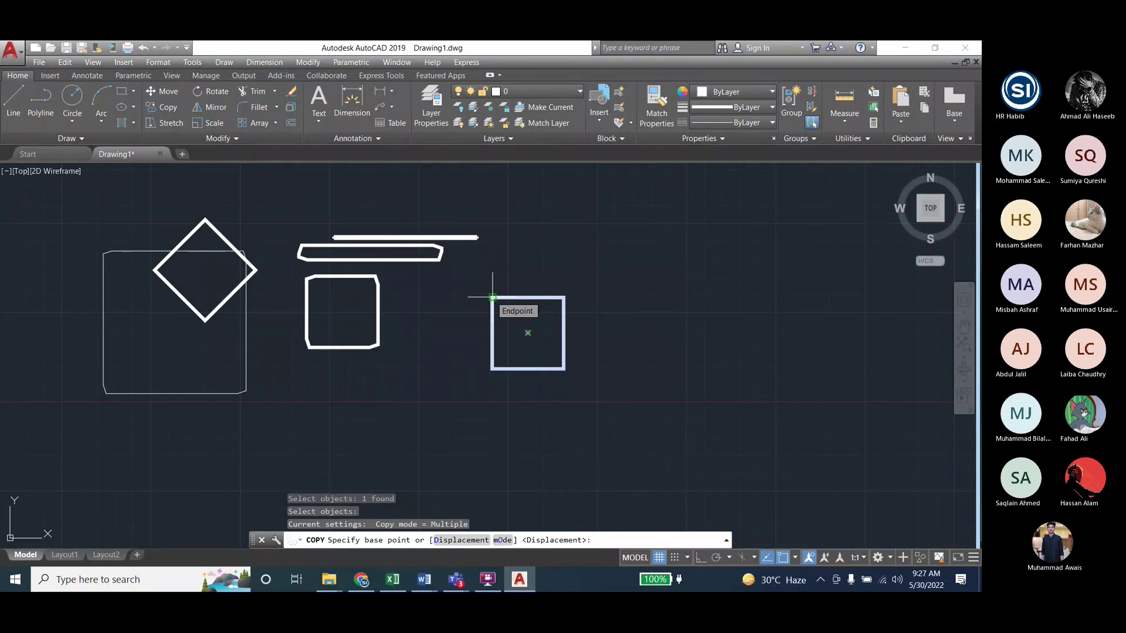
pyautogui.press('Escape')
pyautogui.press('Escape')
pyautogui.press('Escape')
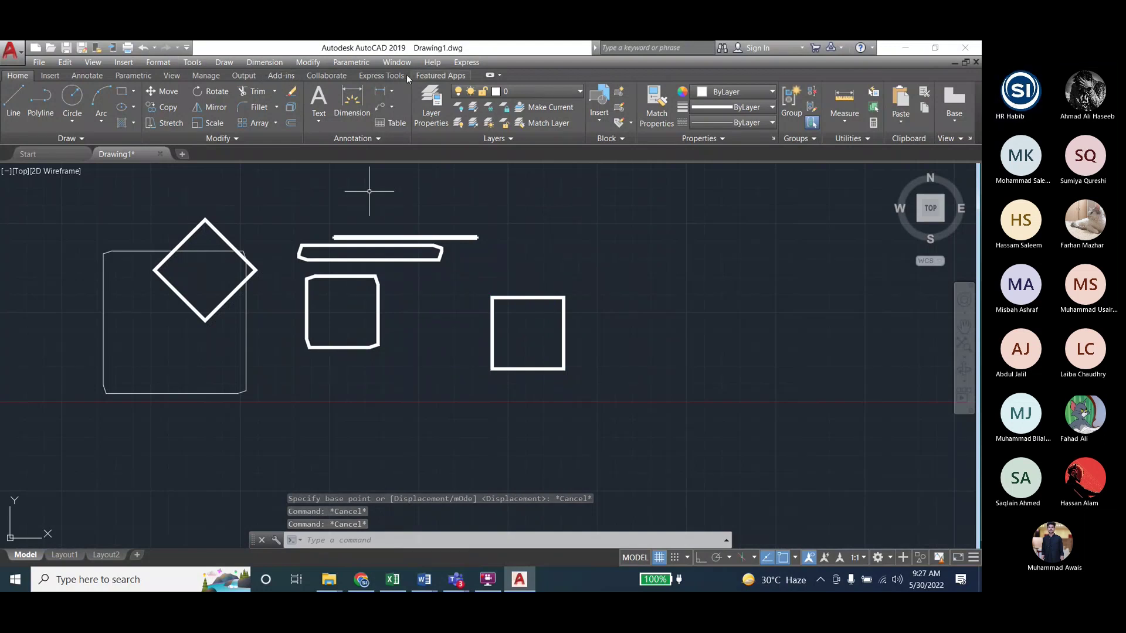
# Show the Annotate tab's tools, briefly opening and closing the Draw menu
pyautogui.click(103, 77)
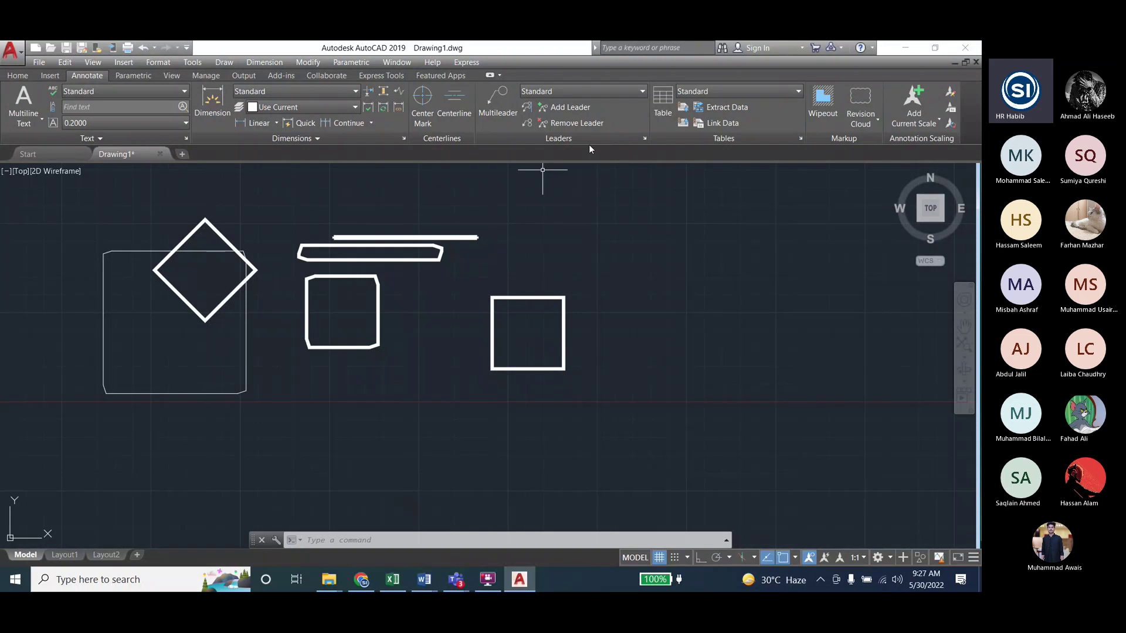
pyautogui.click(224, 62)
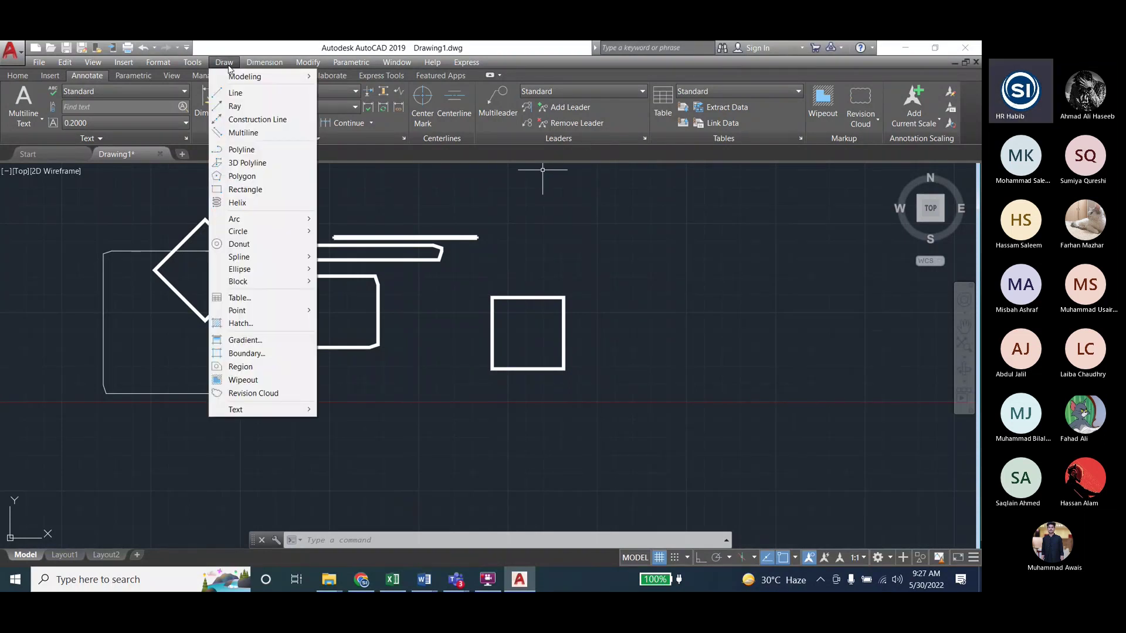
pyautogui.click(228, 64)
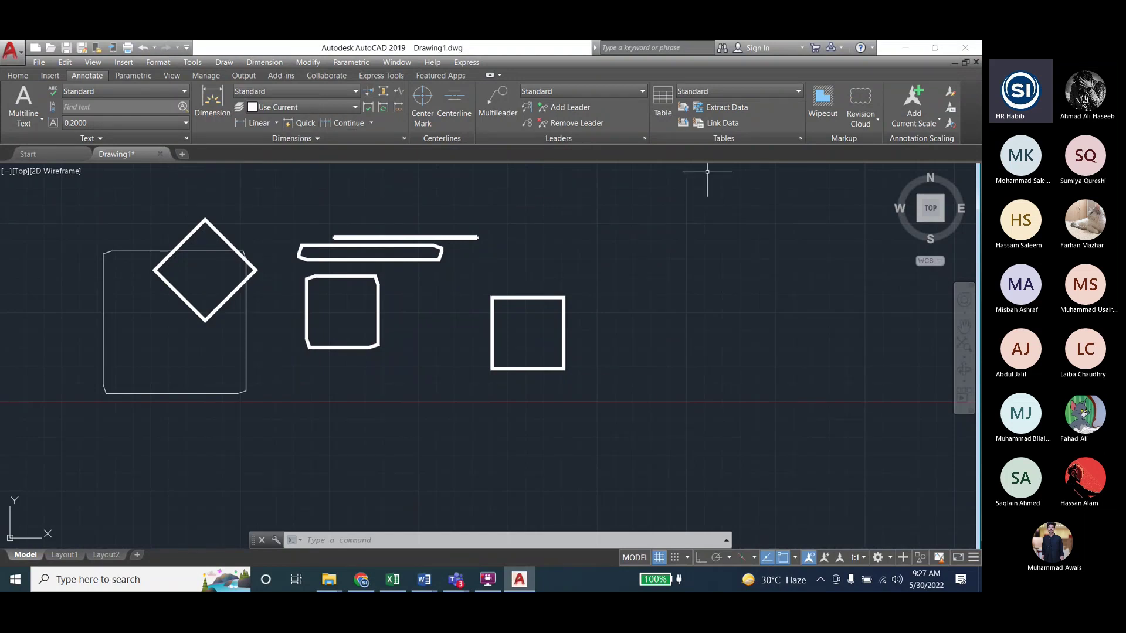
# Start a new table in Insert Table with 5 columns and 5 data rows
pyautogui.click(656, 100)
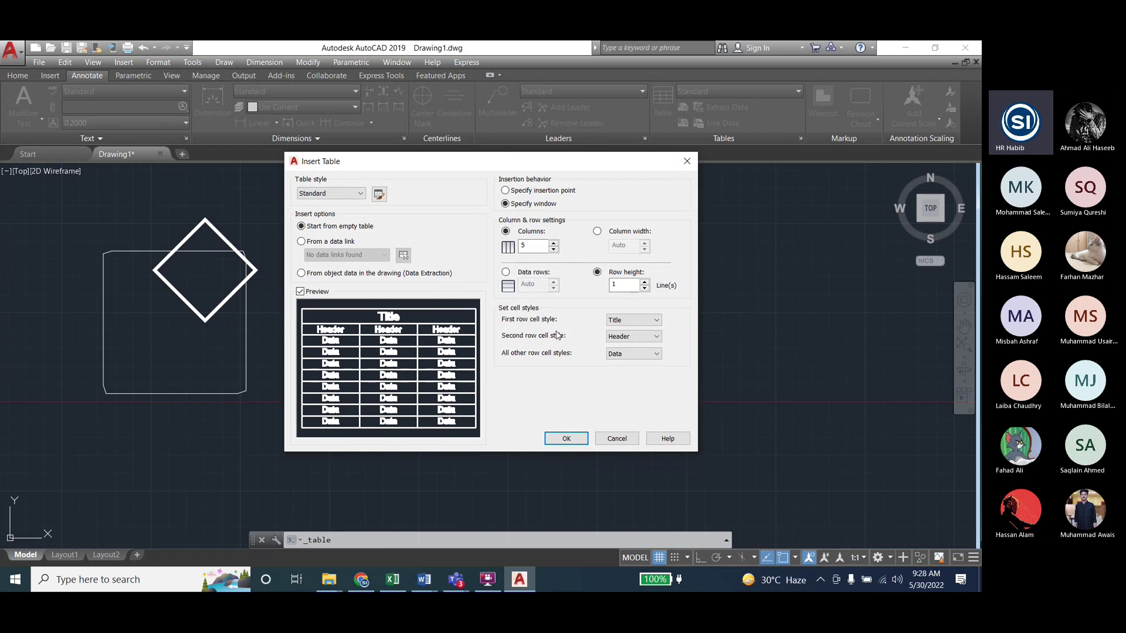
pyautogui.press('Tab')
pyautogui.doubleClick(621, 285)
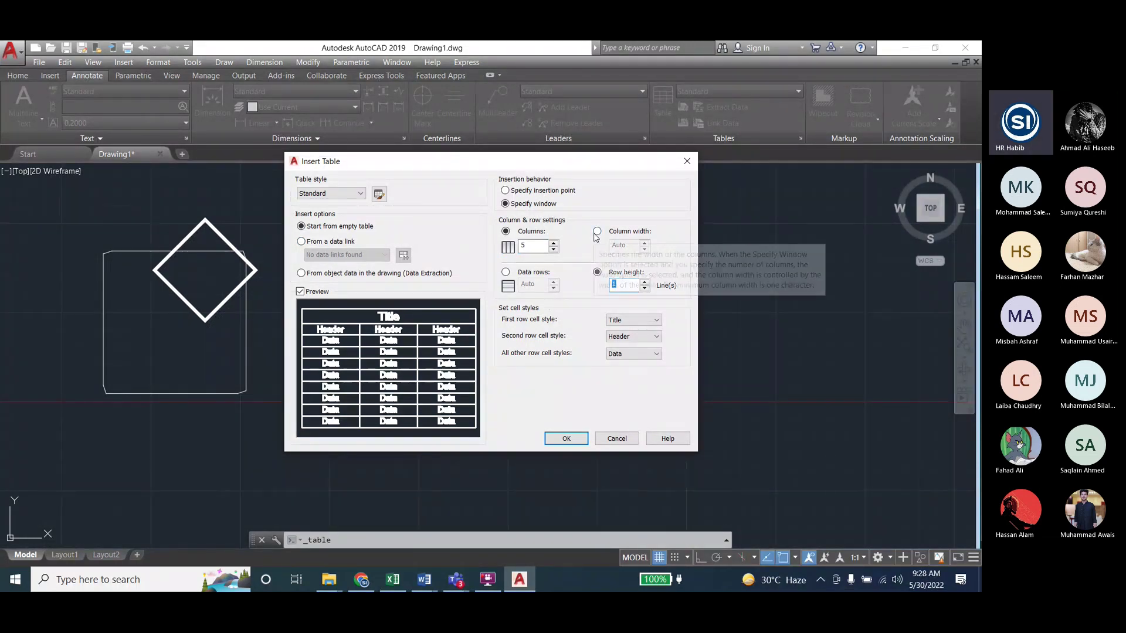
pyautogui.click(506, 273)
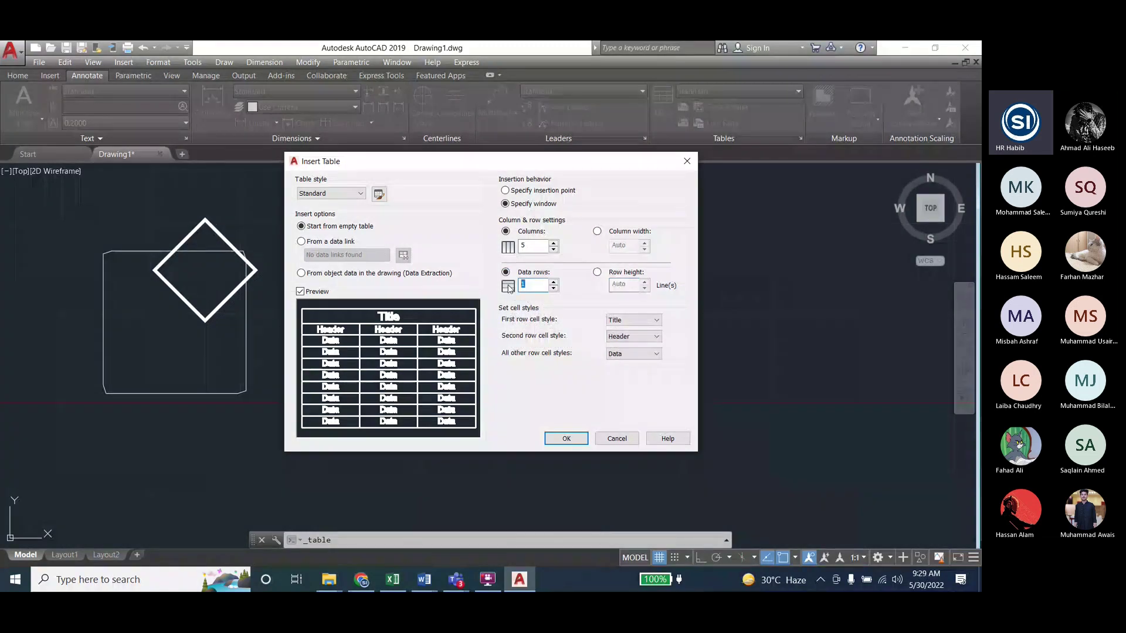
pyautogui.write('5')
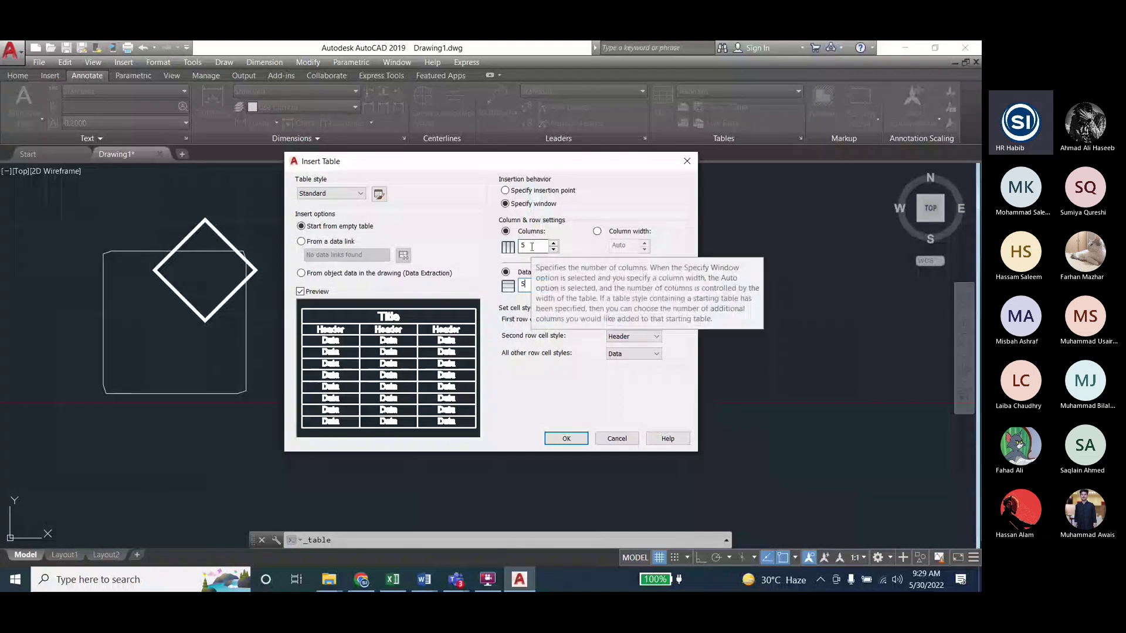
pyautogui.click(565, 439)
pyautogui.scroll(-1, 572, 289)
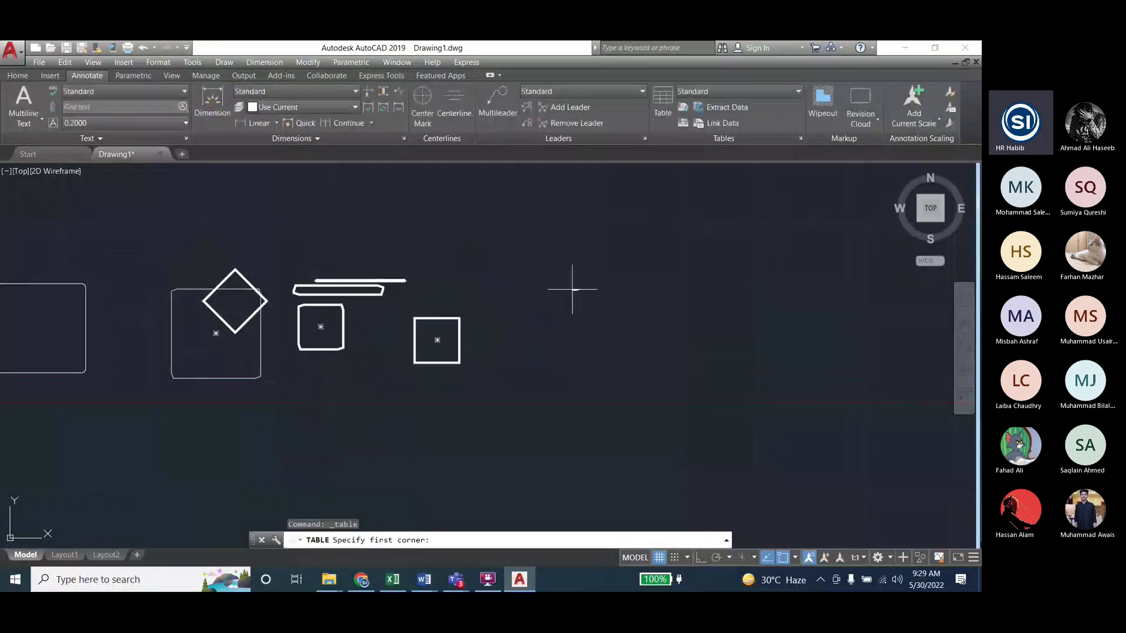
# Place the empty 5-column table beside the squares, exit cell editing, then select and deselect it
pyautogui.click(573, 289)
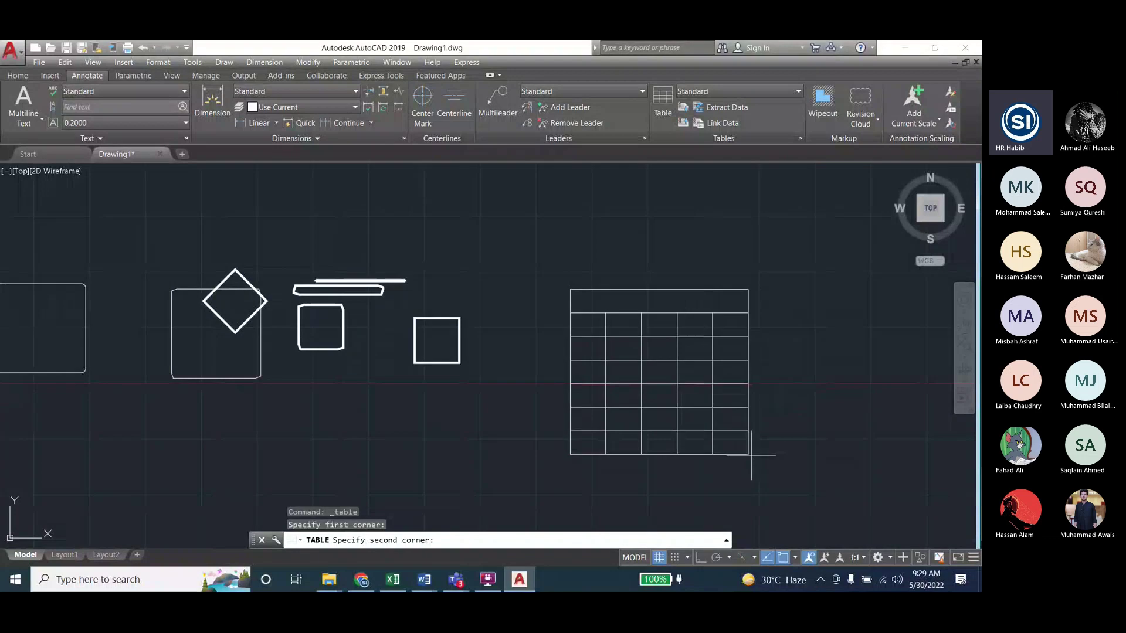
pyautogui.click(774, 469)
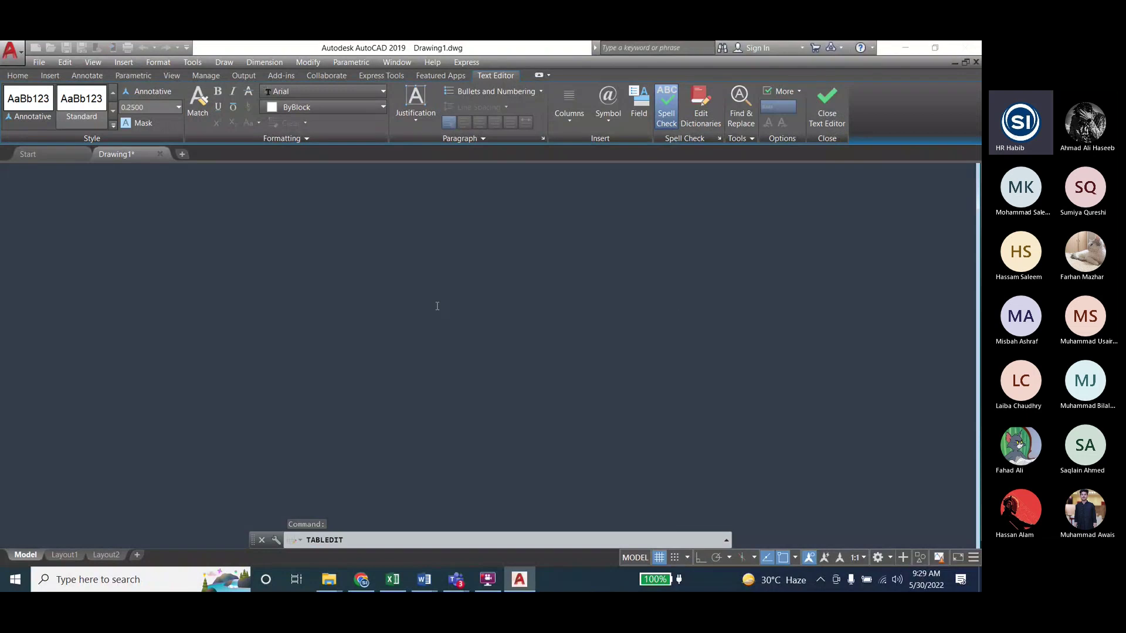
pyautogui.click(822, 105)
pyautogui.moveTo(592, 351); pyautogui.dragTo(547, 309)
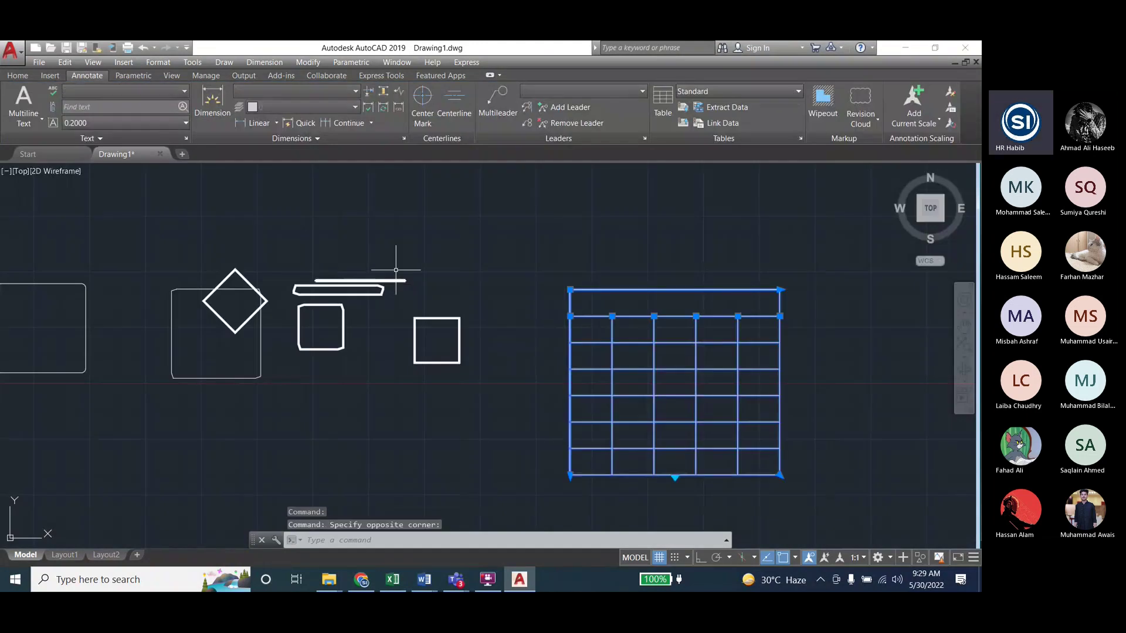
pyautogui.scroll(-2, 395, 270)
pyautogui.scroll(2, 526, 325)
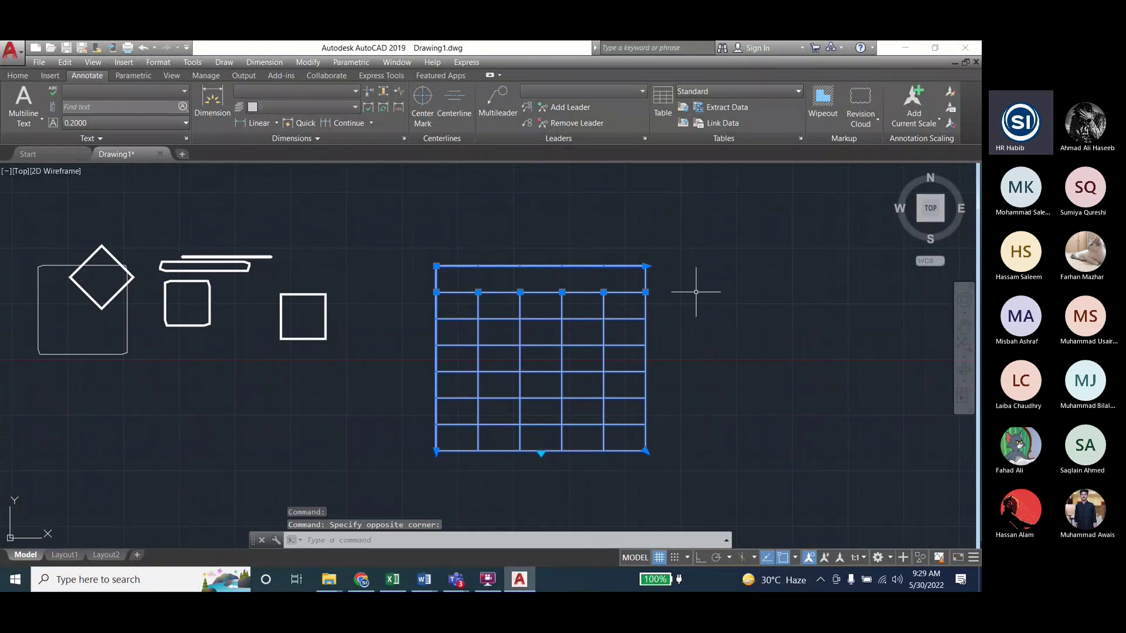
pyautogui.press('Escape')
# Attempt a Trim using the table as cutting edge, then cancel it leaving the drawing unchanged
pyautogui.click(310, 63)
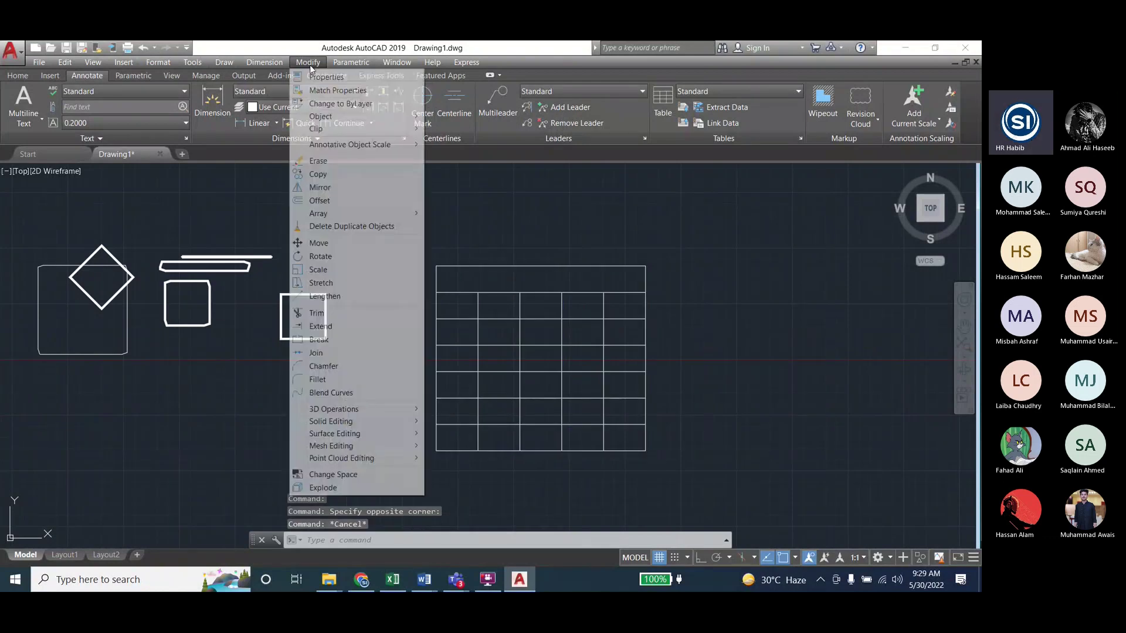
pyautogui.click(316, 313)
pyautogui.click(603, 307)
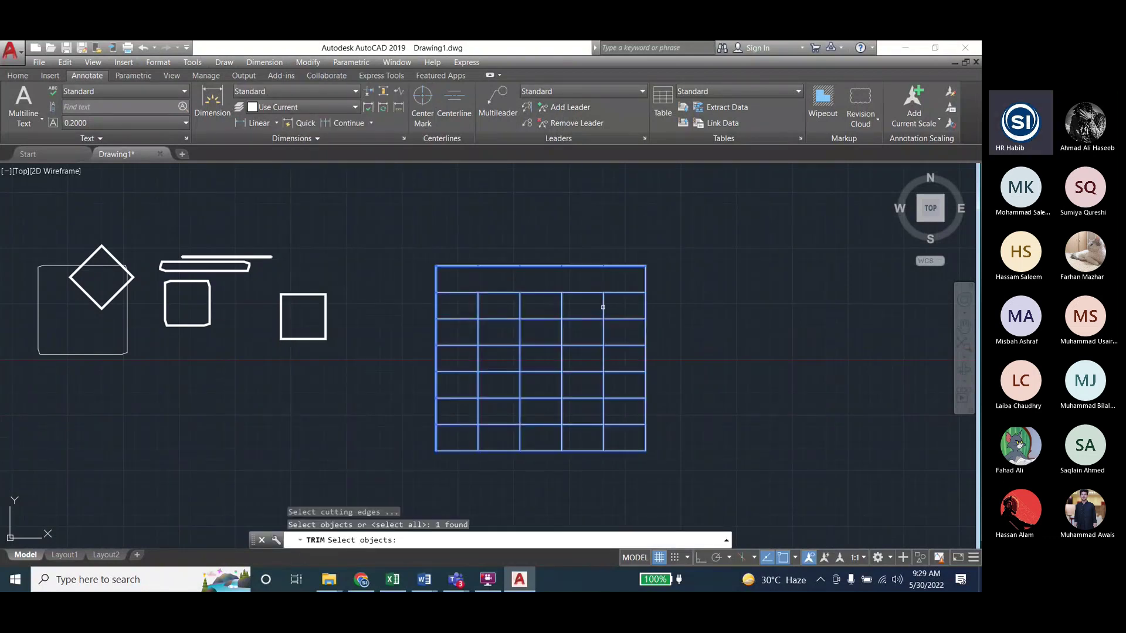
pyautogui.press('Return')
pyautogui.click(602, 307)
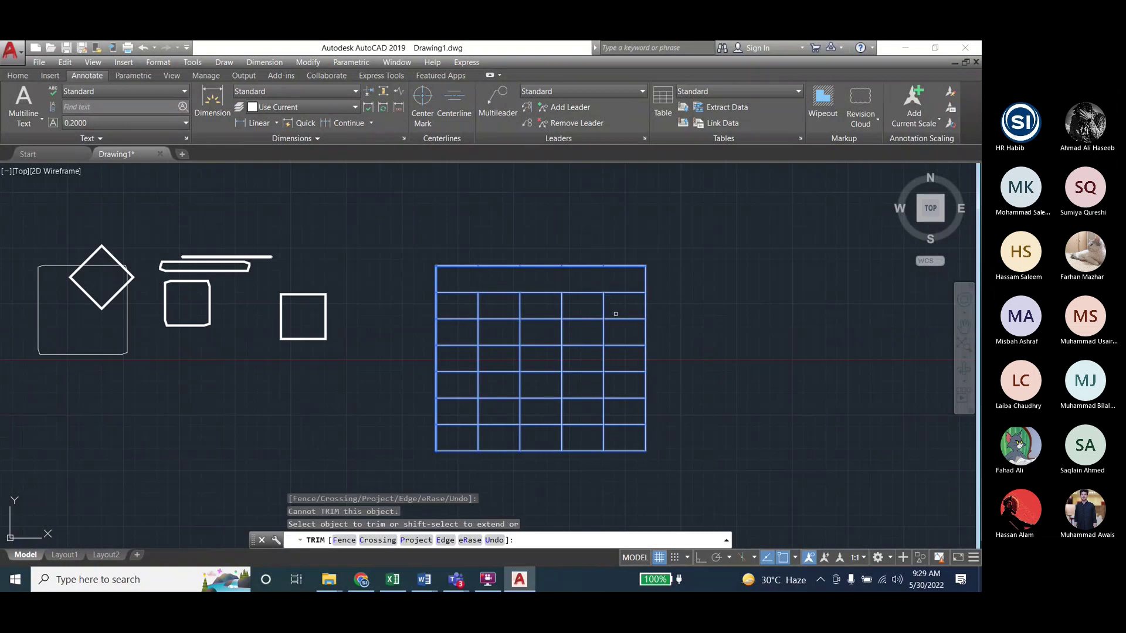
pyautogui.press('Escape')
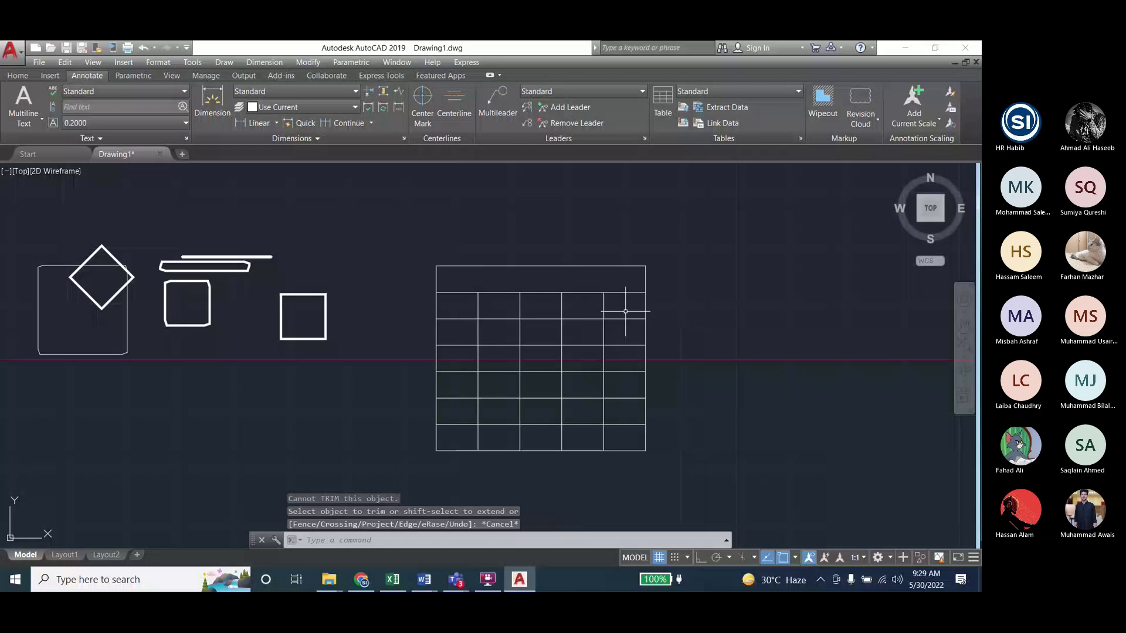
pyautogui.press('Escape')
pyautogui.press('Escape')
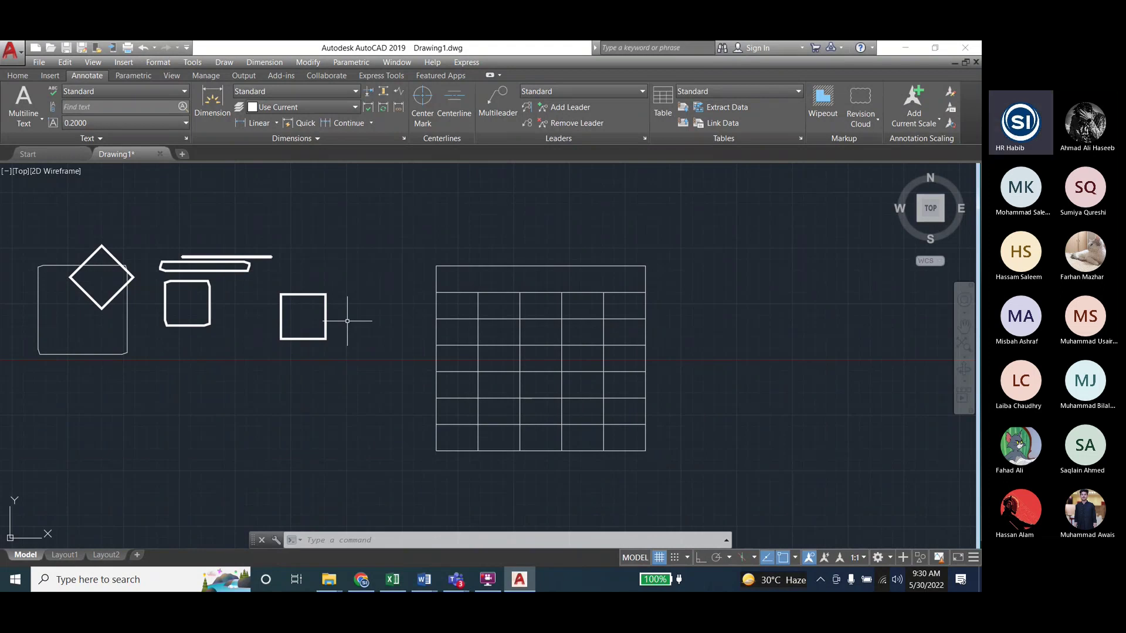
# Reopen the Insert Table dialog with the TABLE command
pyautogui.press('Escape')
pyautogui.press('Escape')
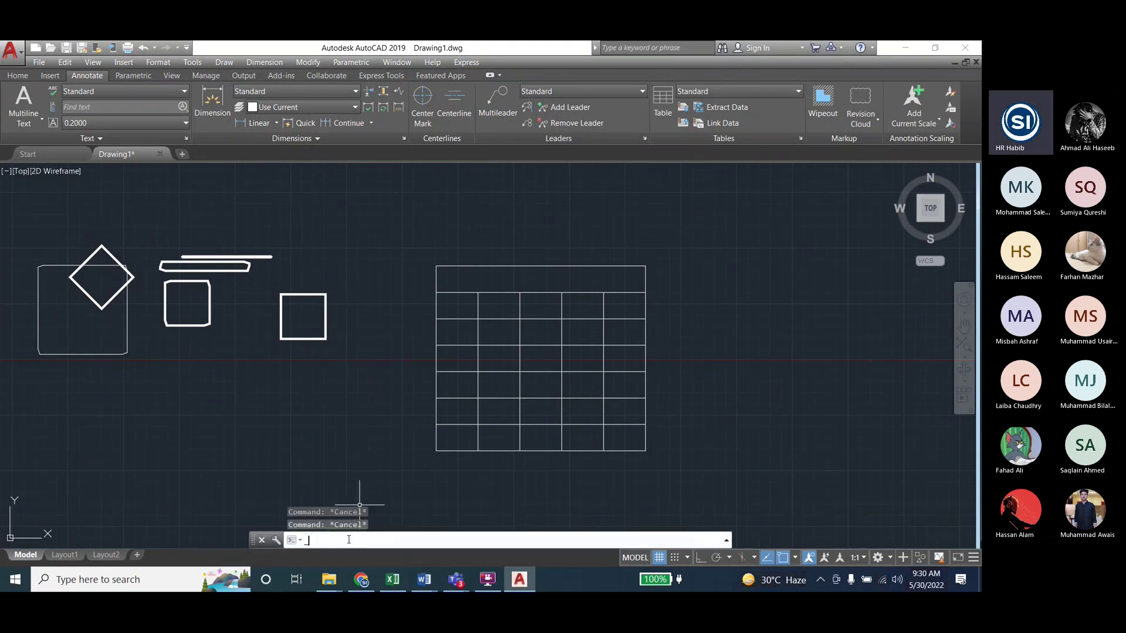
pyautogui.write('table')
pyautogui.press('Return')
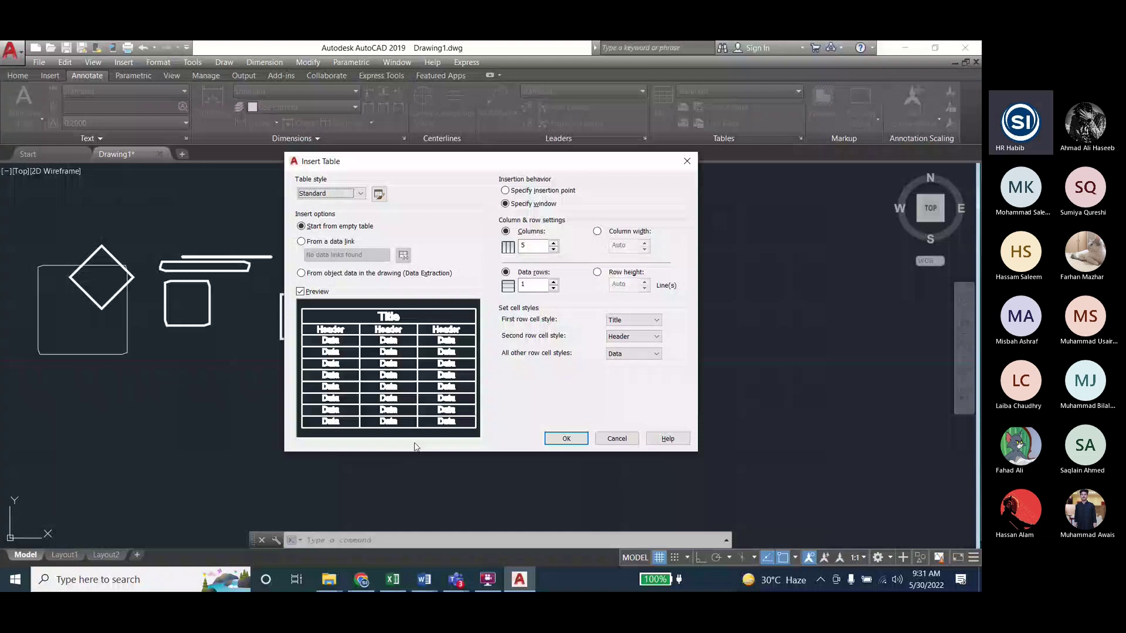
# Dismiss Insert Table without a table, select the right square, and open the Modify menu
pyautogui.press('Escape')
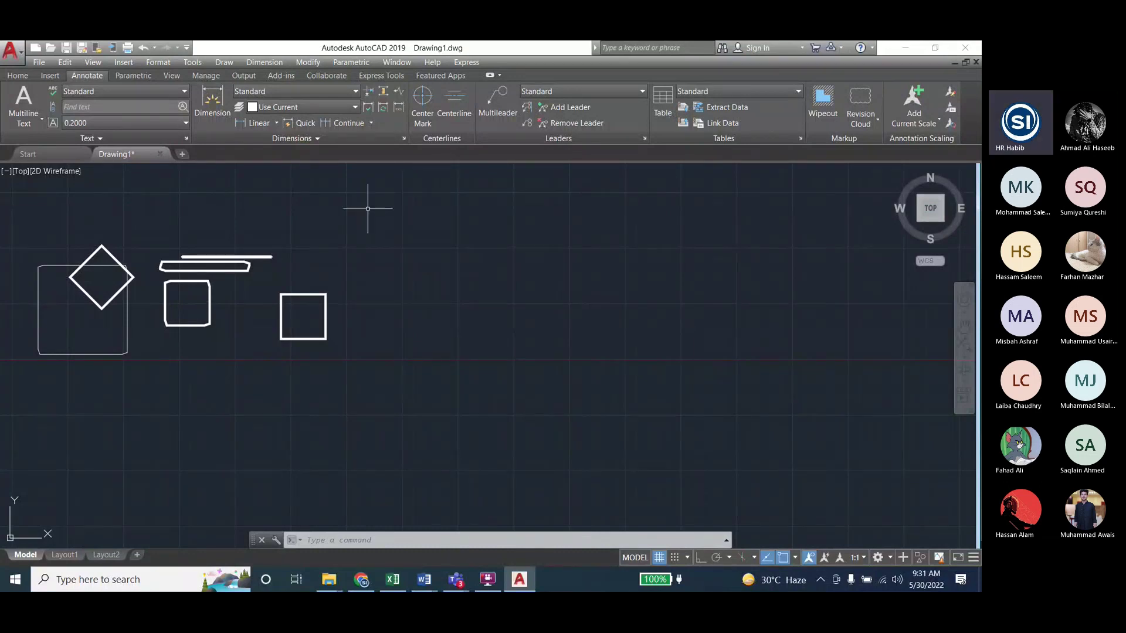
pyautogui.click(315, 295)
pyautogui.click(317, 62)
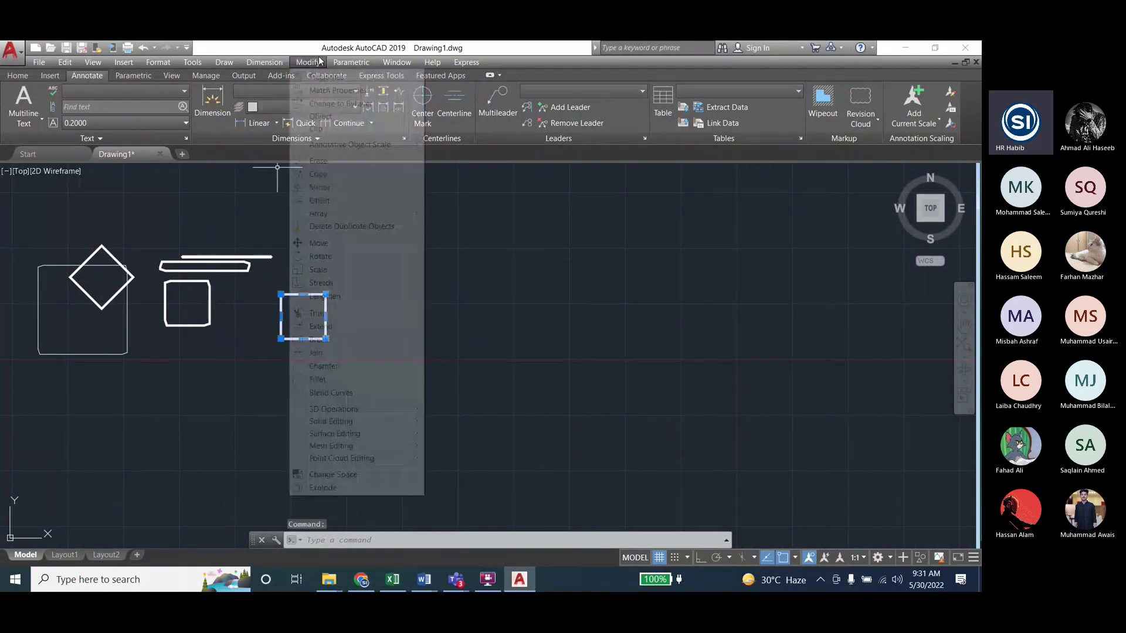
# Copy the square from its corner into a top row of five touching squares
pyautogui.click(319, 174)
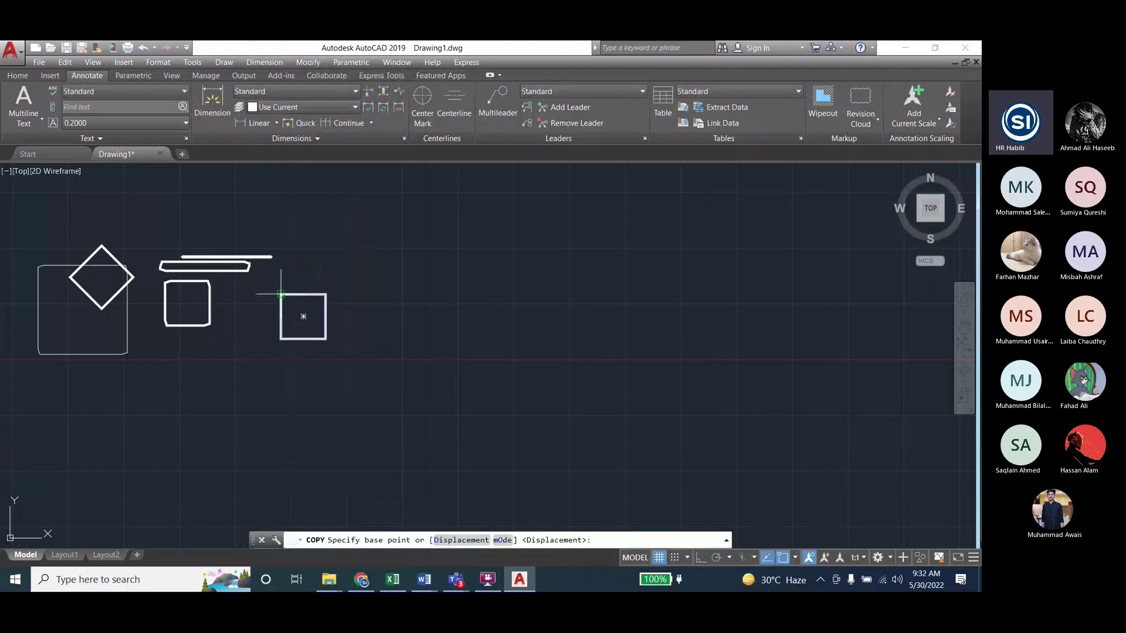
pyautogui.click(281, 293)
pyautogui.click(325, 293)
pyautogui.click(371, 293)
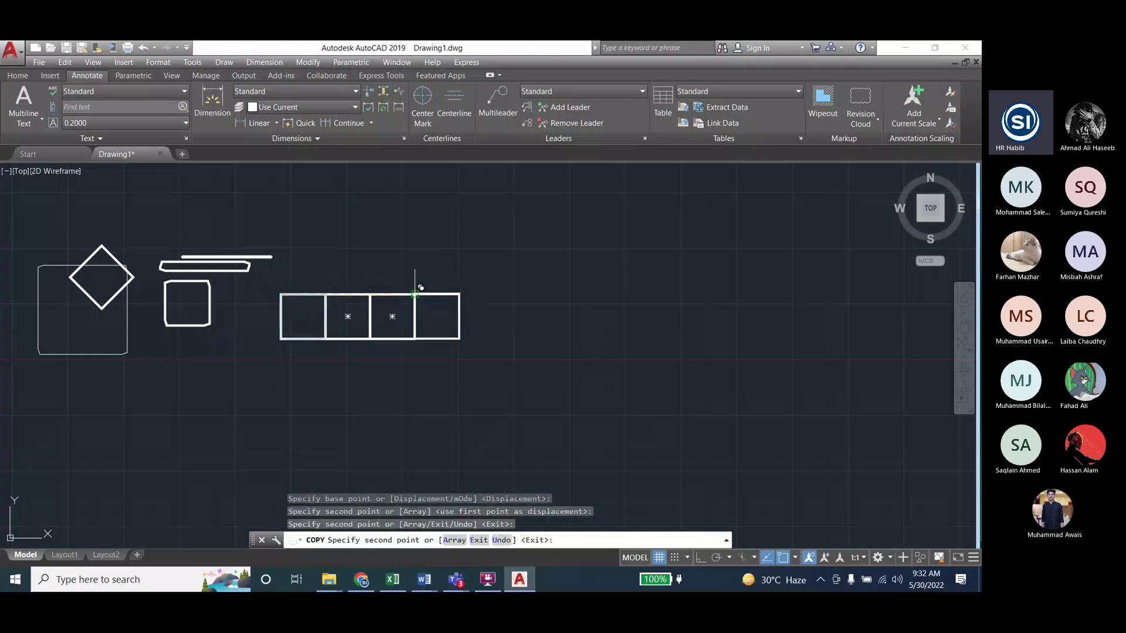
pyautogui.click(415, 293)
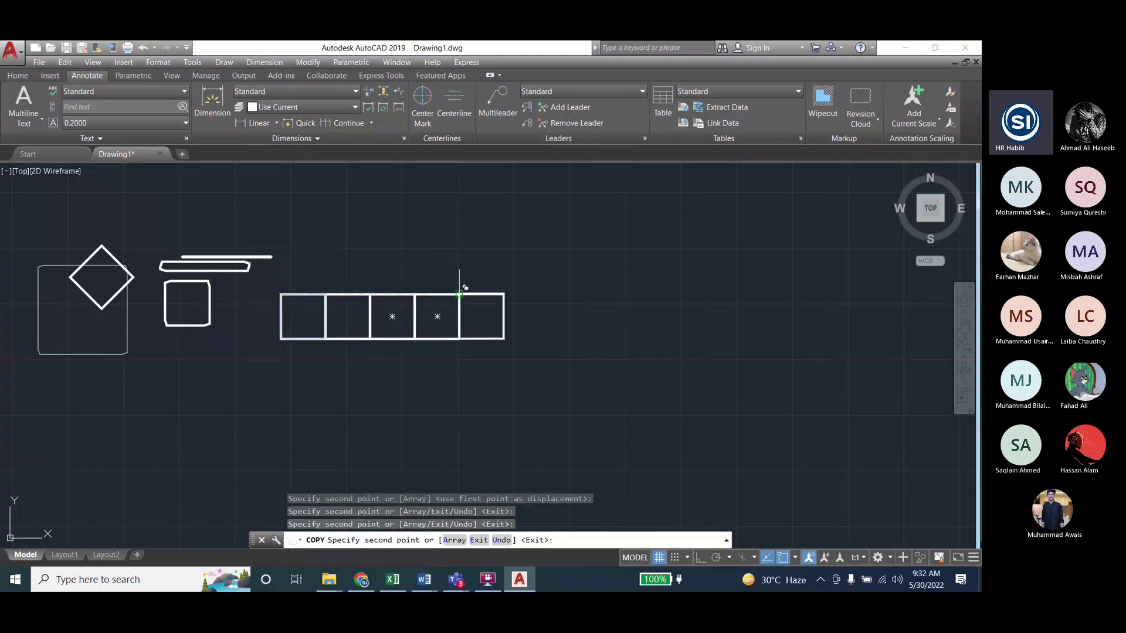
pyautogui.click(460, 293)
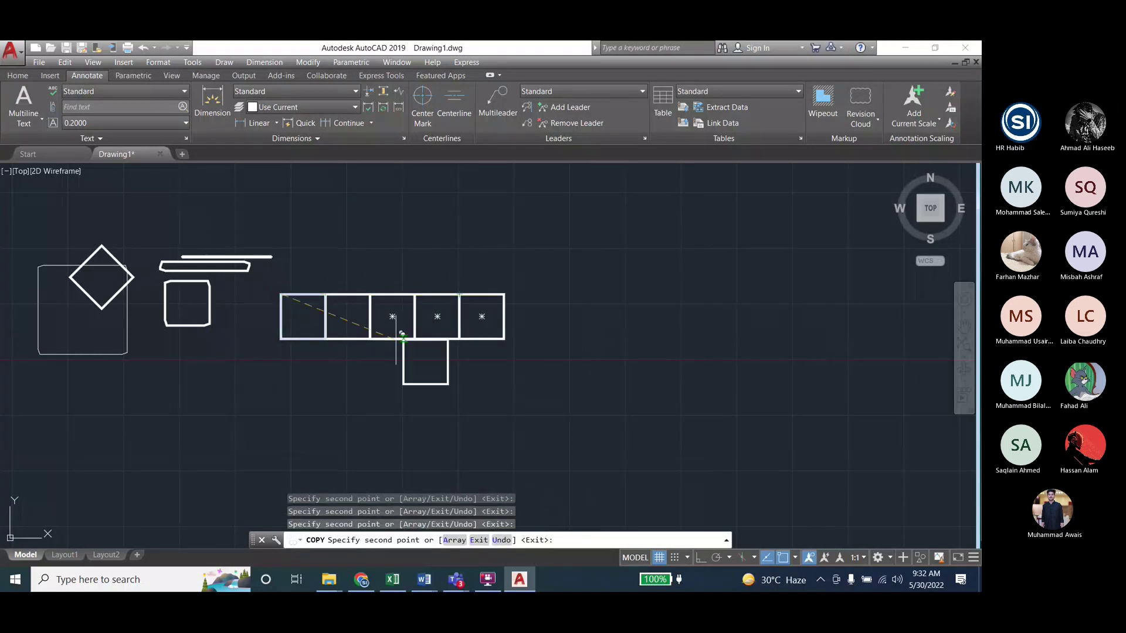
# Add square copies down the left column to fill the 5-by-5 grid, then end copying
pyautogui.click(280, 338)
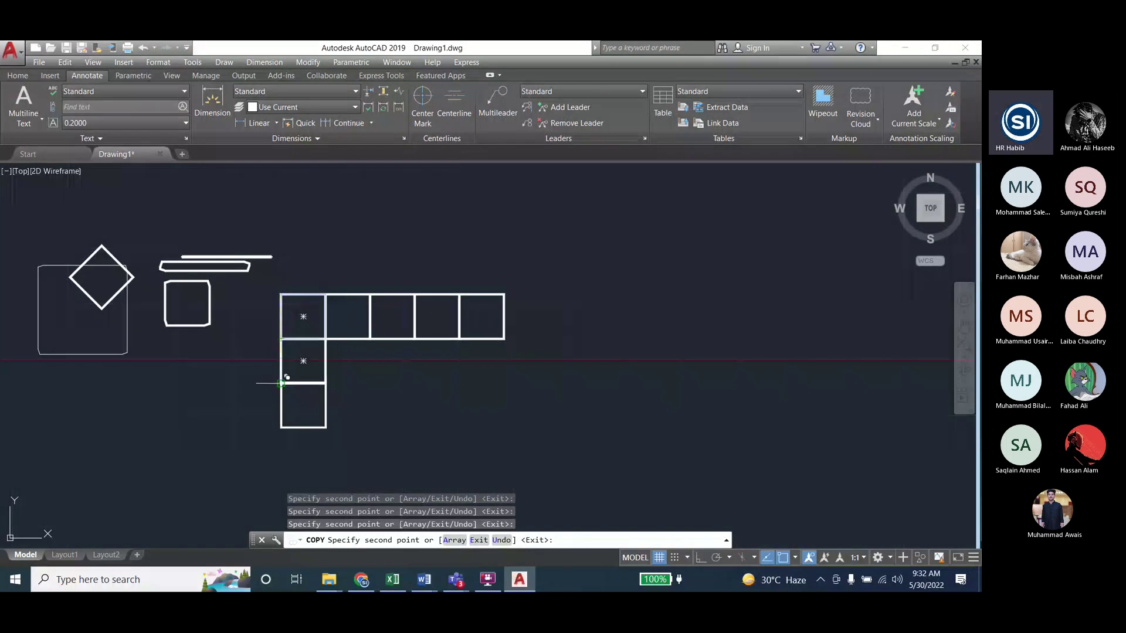
pyautogui.click(282, 383)
pyautogui.click(281, 428)
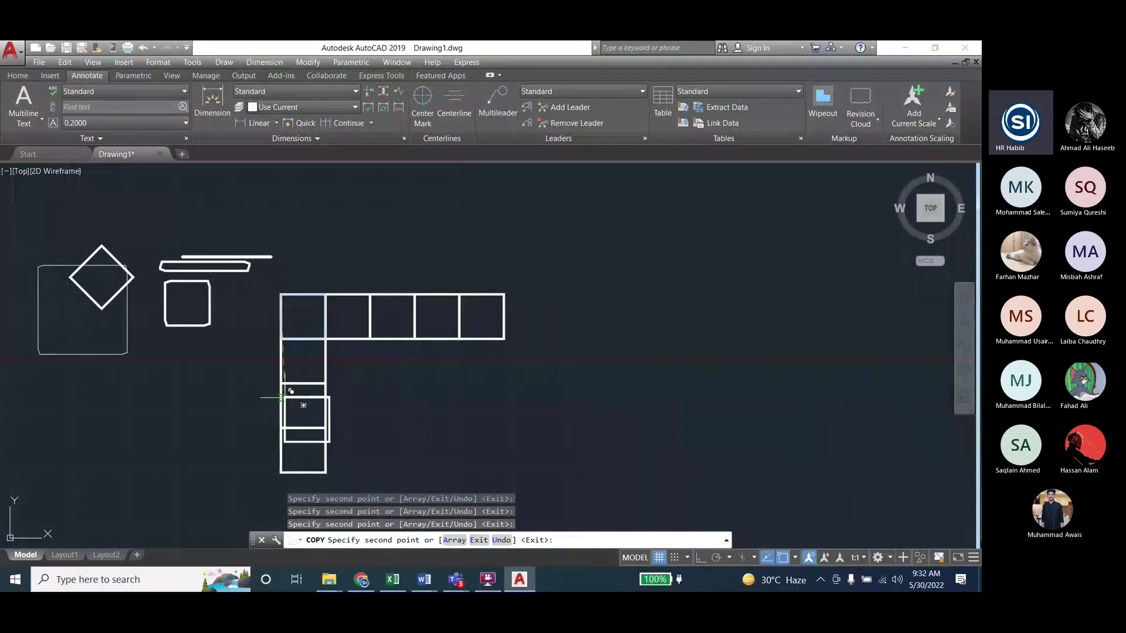
pyautogui.scroll(-2, 344, 373)
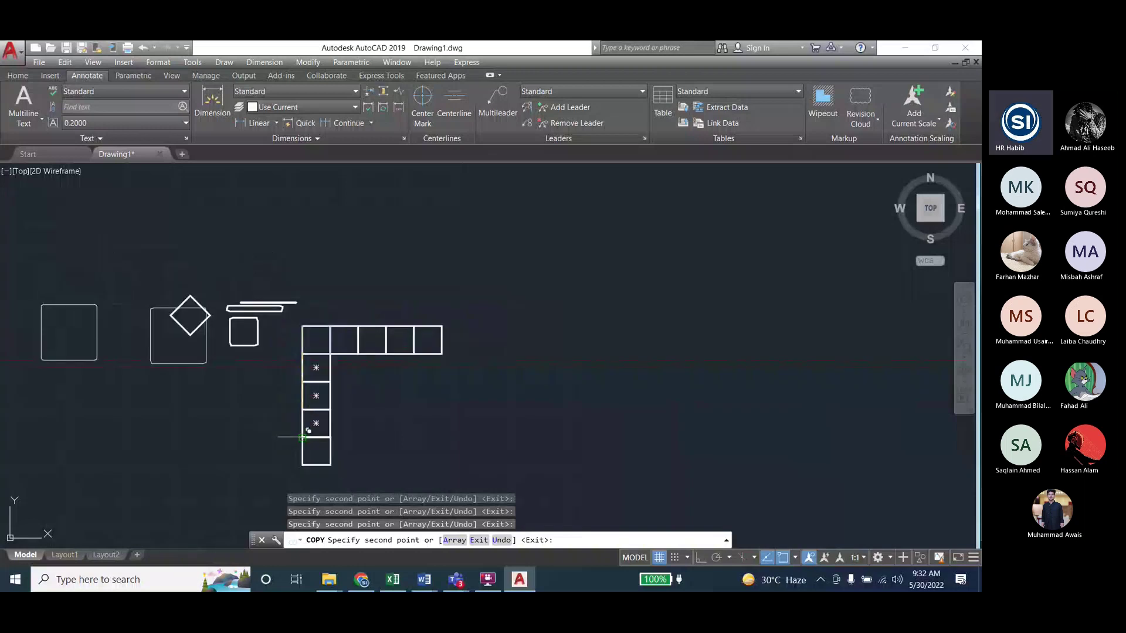
pyautogui.click(303, 436)
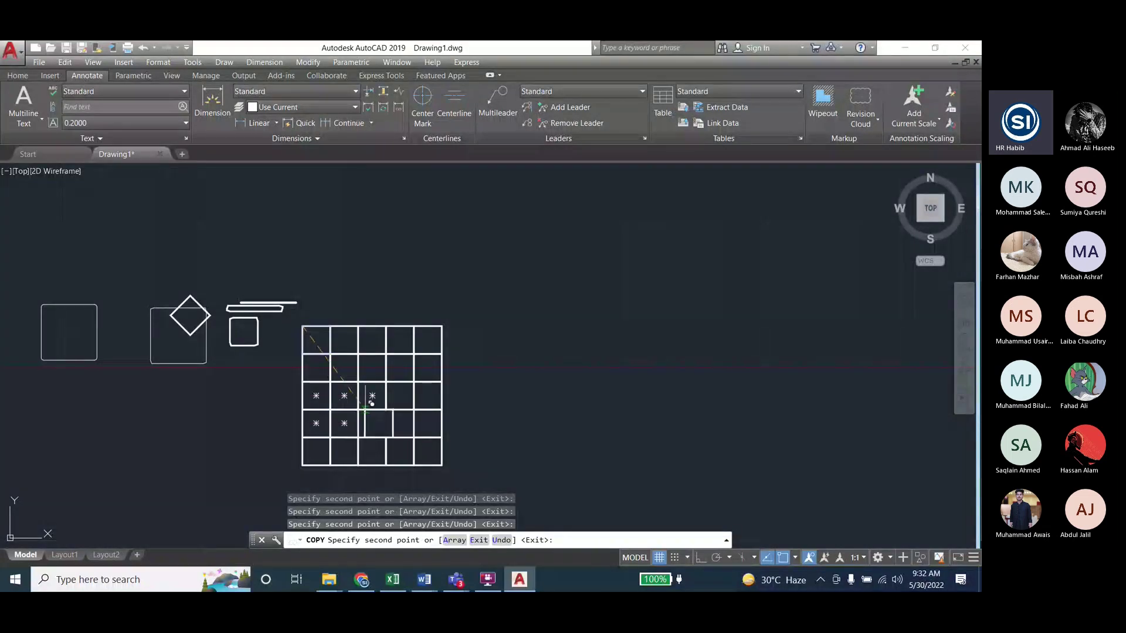
pyautogui.press('Escape')
pyautogui.scroll(2, 336, 445)
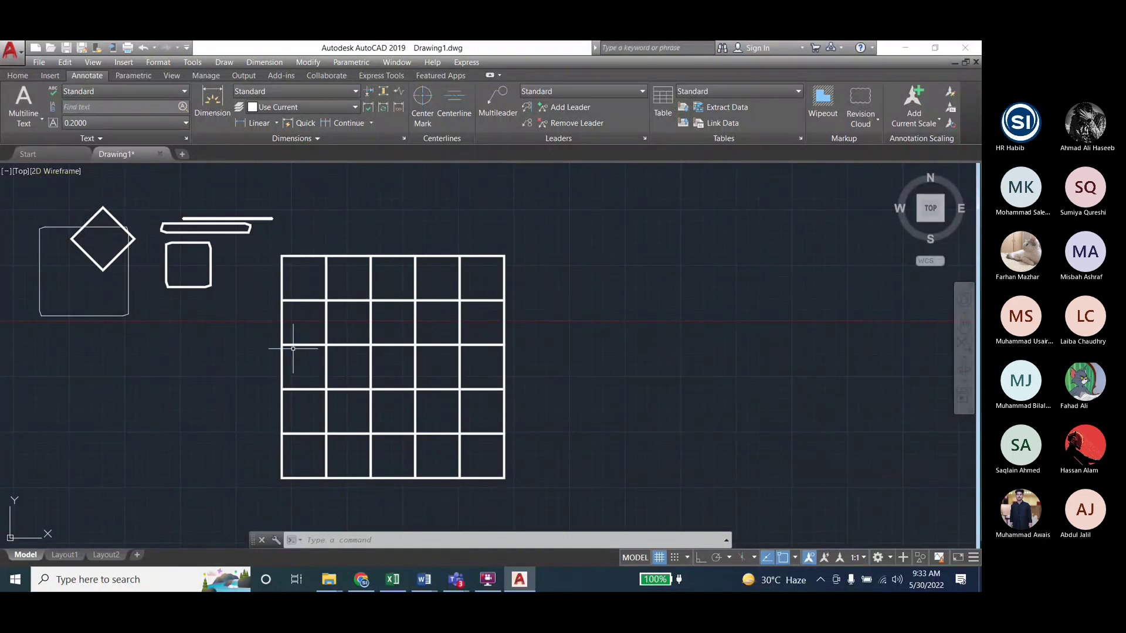
# Open the Modify menu
pyautogui.click(303, 64)
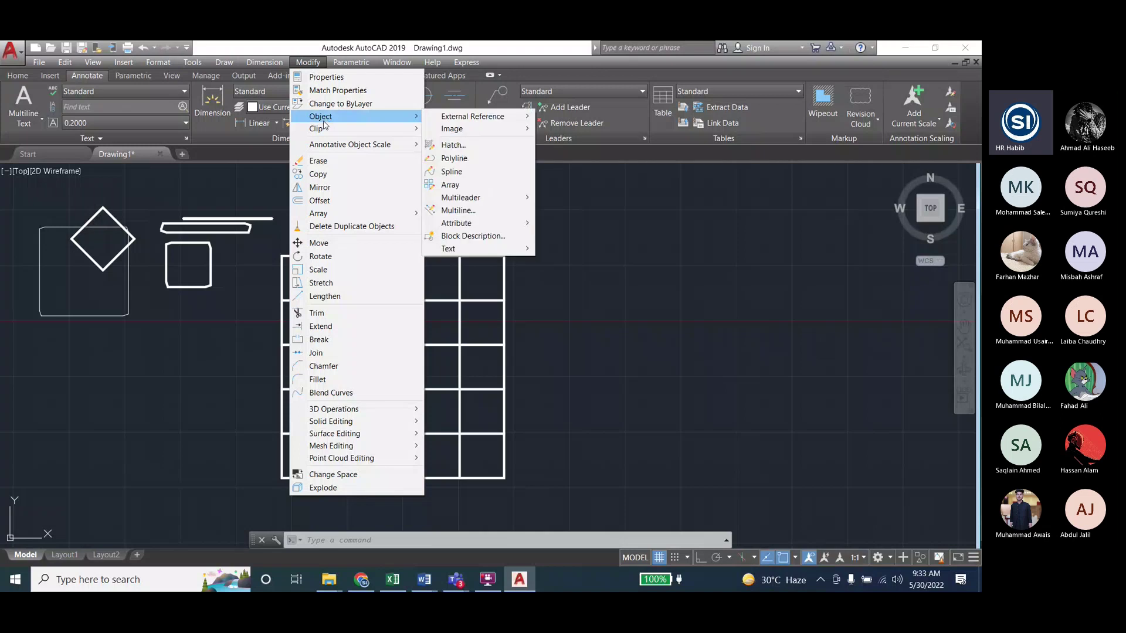
pyautogui.click(316, 313)
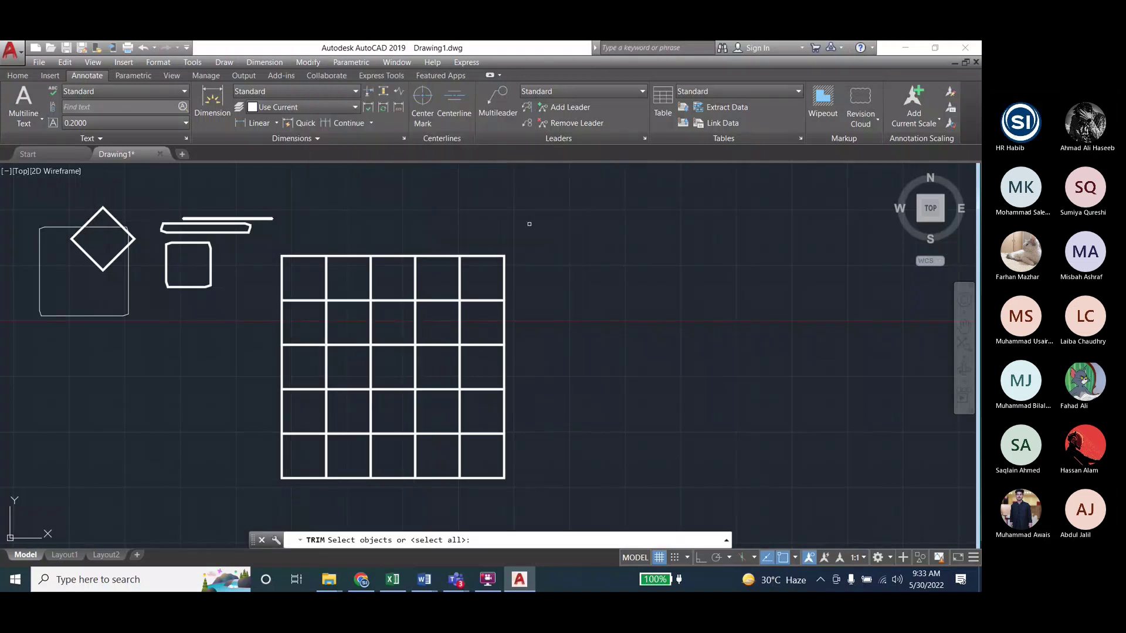
pyautogui.click(528, 224)
pyautogui.click(326, 466)
pyautogui.press('Return')
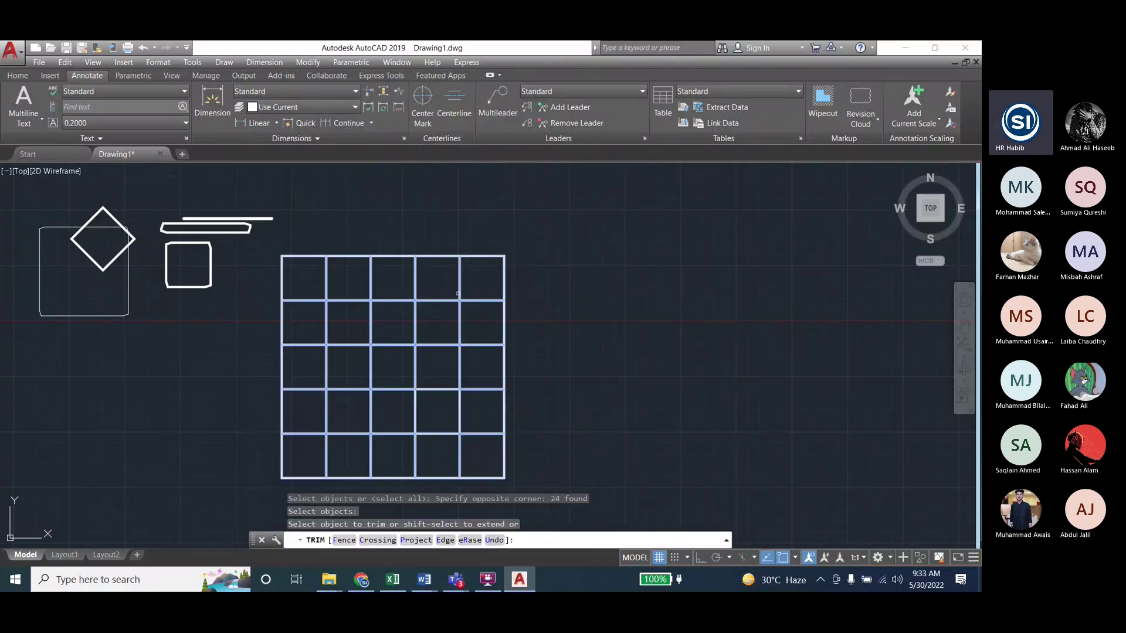
pyautogui.click(476, 300)
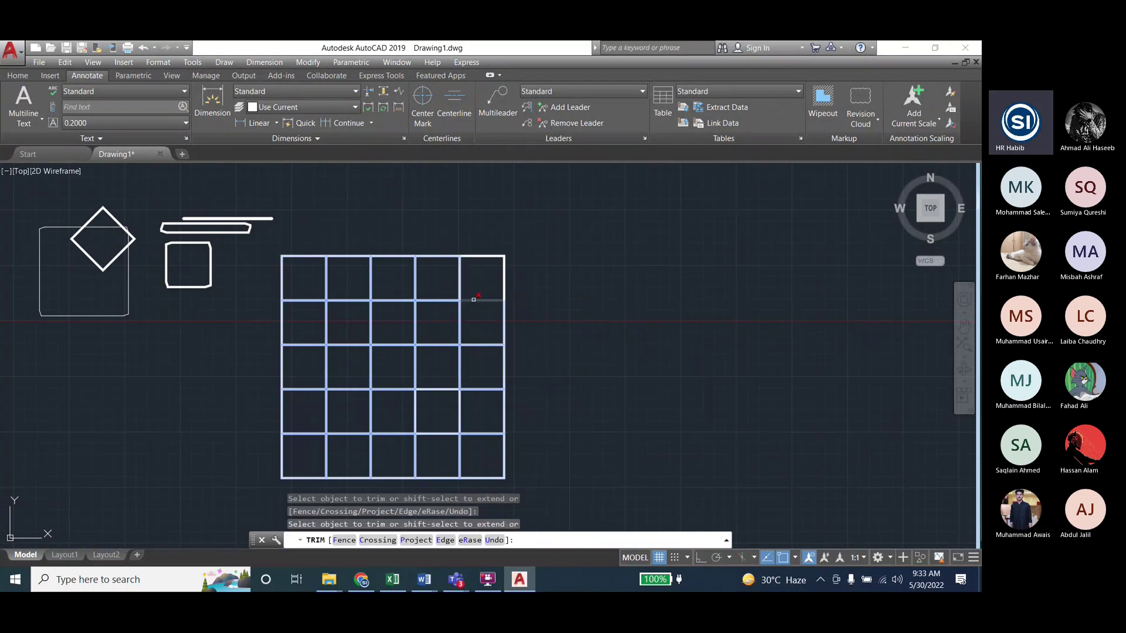
pyautogui.hotkey('ctrl', 'z')
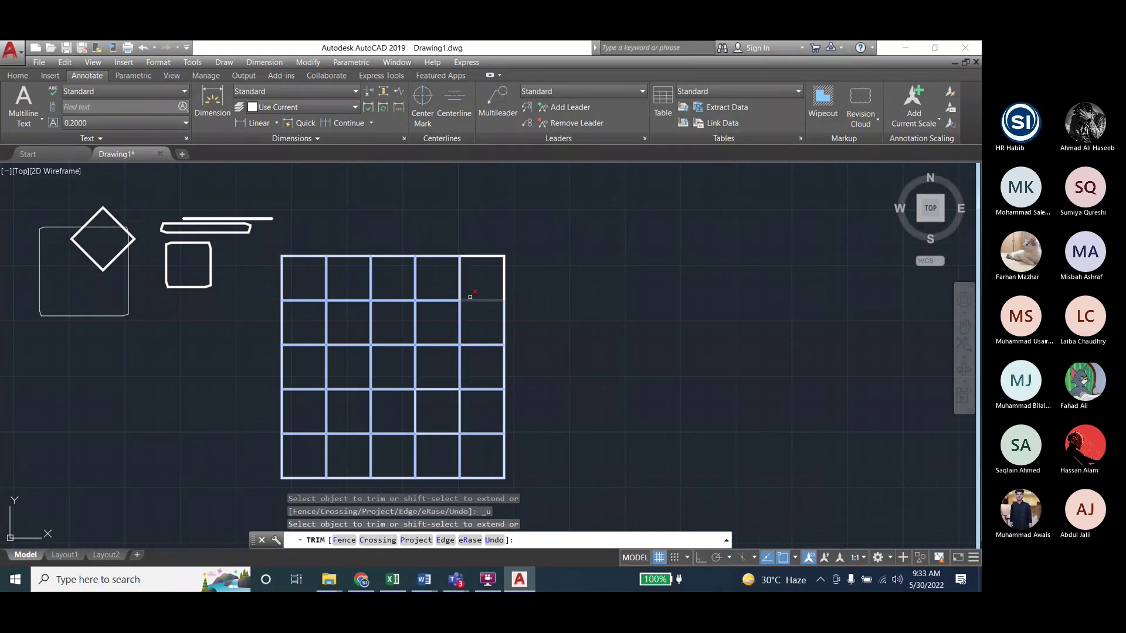
pyautogui.press('Escape')
pyautogui.press('Escape')
pyautogui.press('Escape')
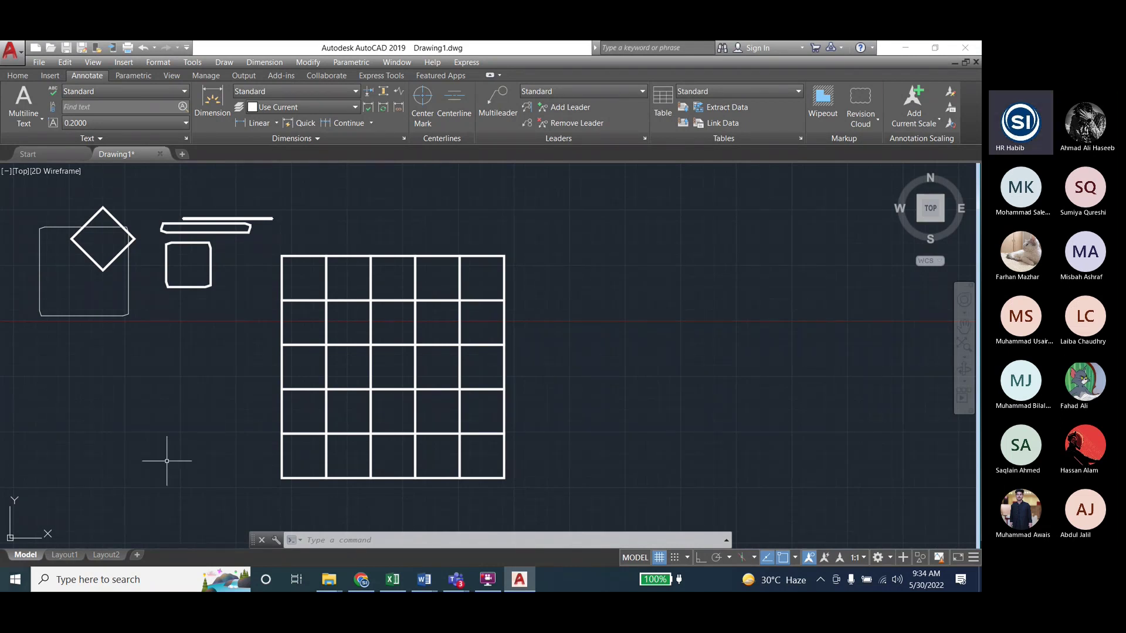
# Browse the Modify menu, then switch to the View menu
pyautogui.scroll(-2, 674, 336)
pyautogui.scroll(2, 386, 421)
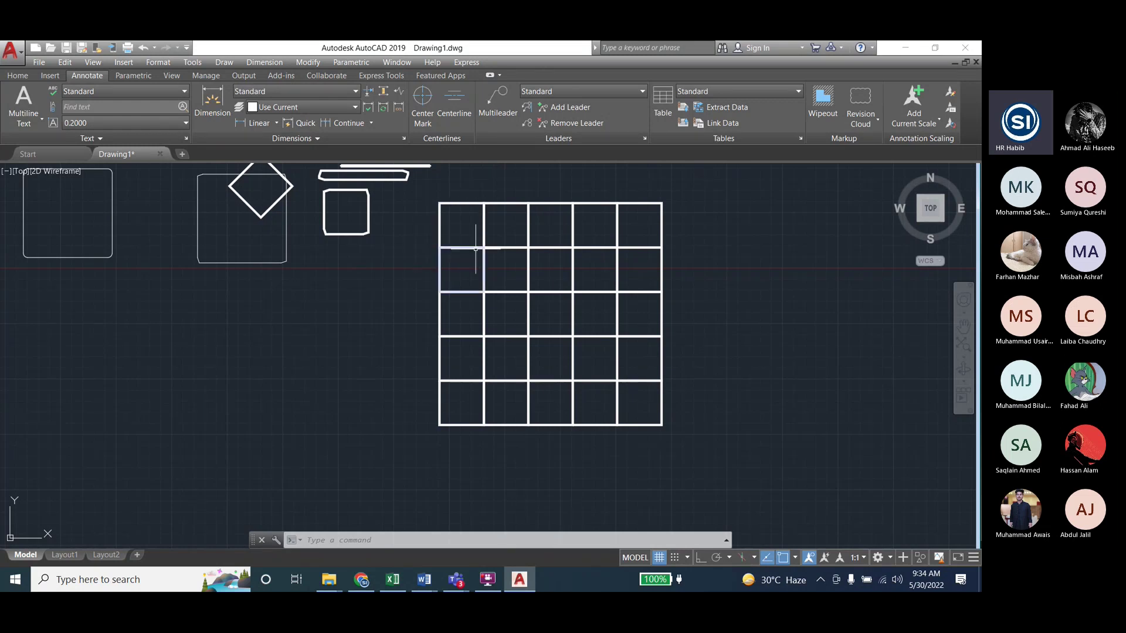
pyautogui.click(315, 64)
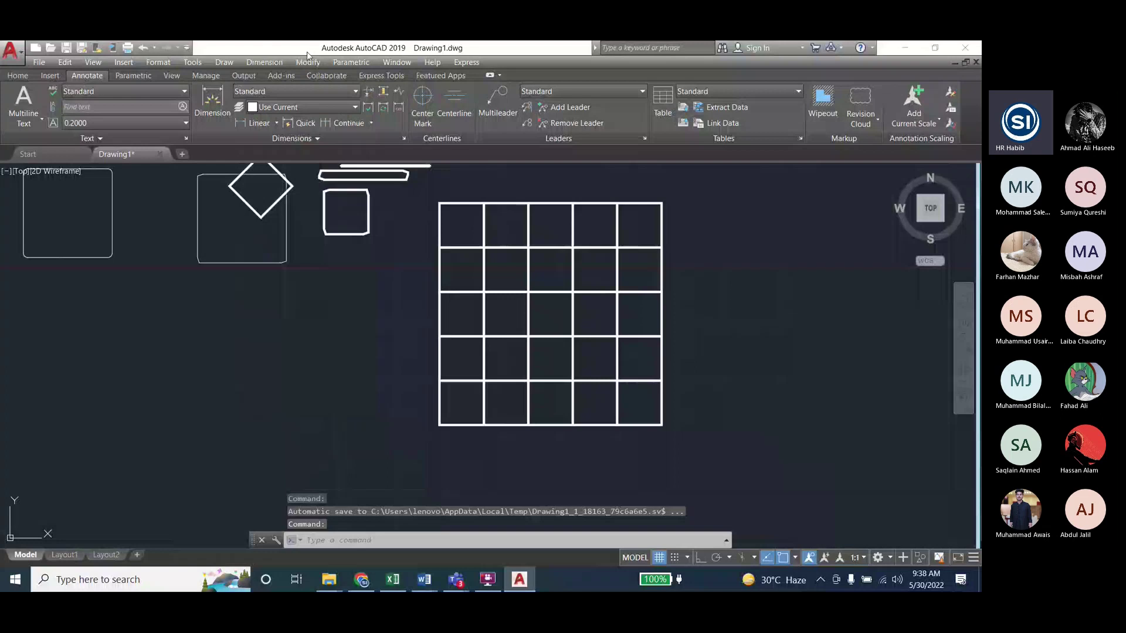
pyautogui.click(307, 61)
pyautogui.click(93, 62)
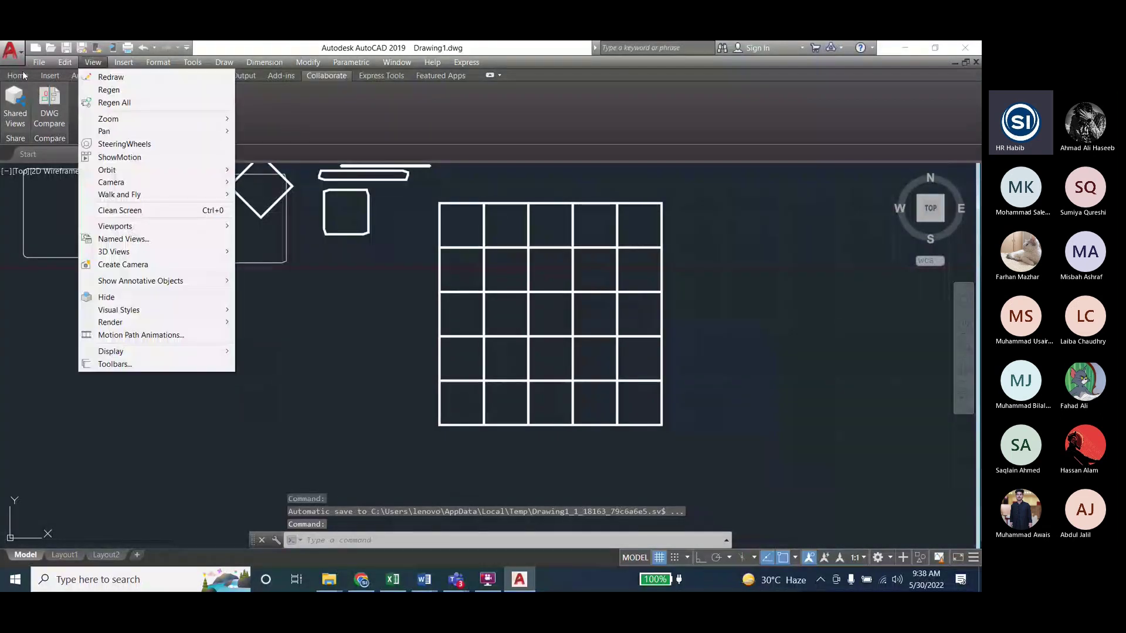
# Start Trim and window-select all 24 grid lines as cutting edges
pyautogui.click(24, 75)
pyautogui.click(308, 61)
pyautogui.click(329, 309)
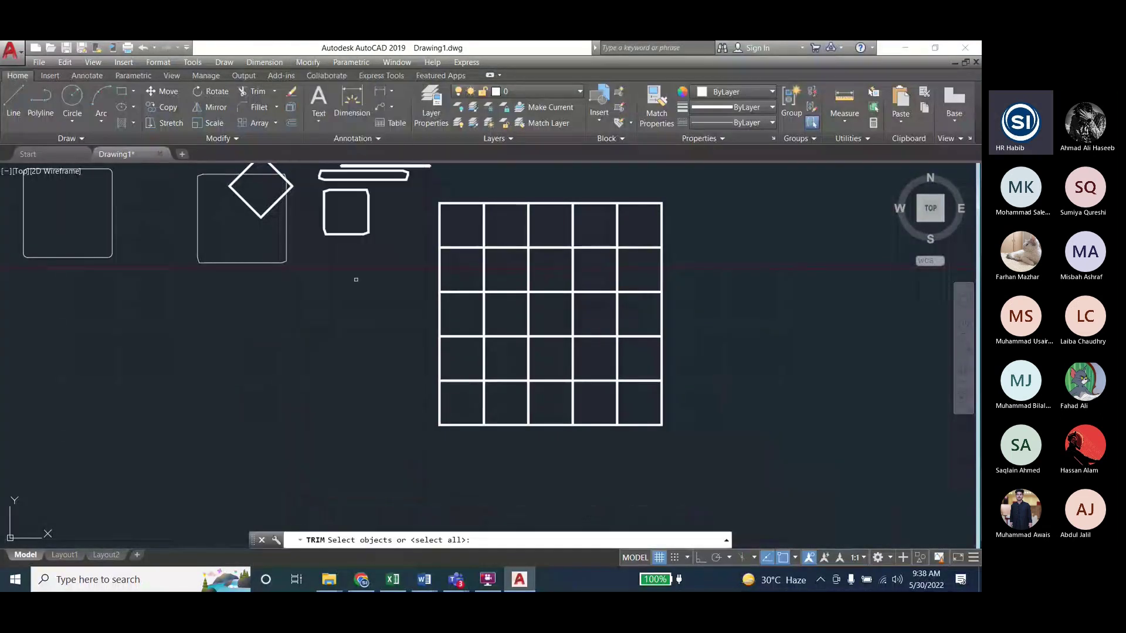
pyautogui.click(417, 186)
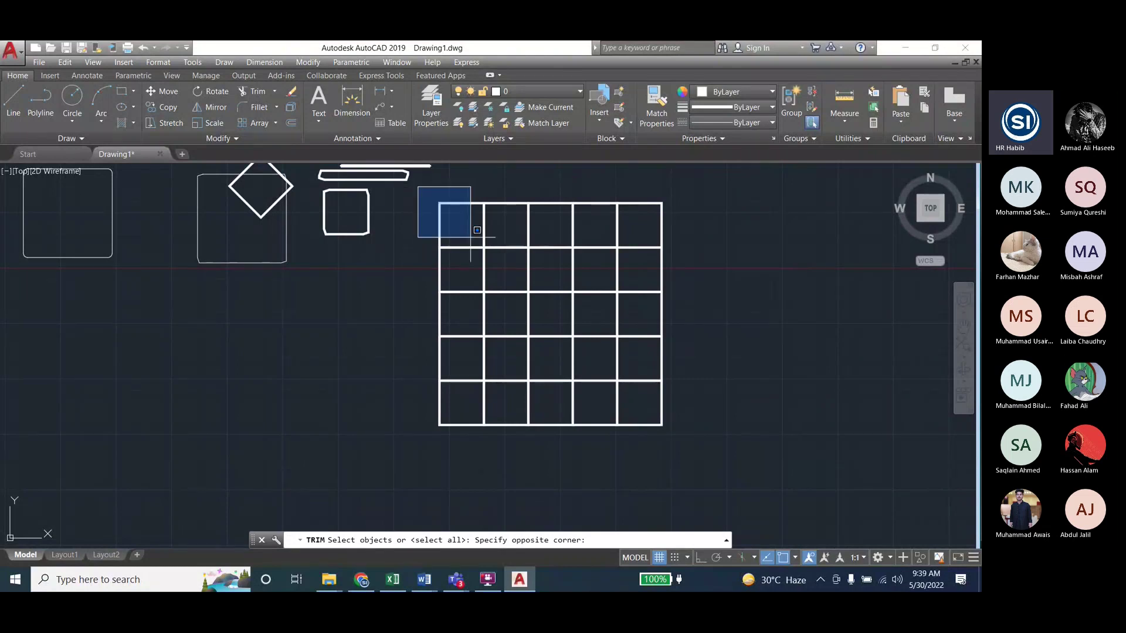
pyautogui.click(692, 451)
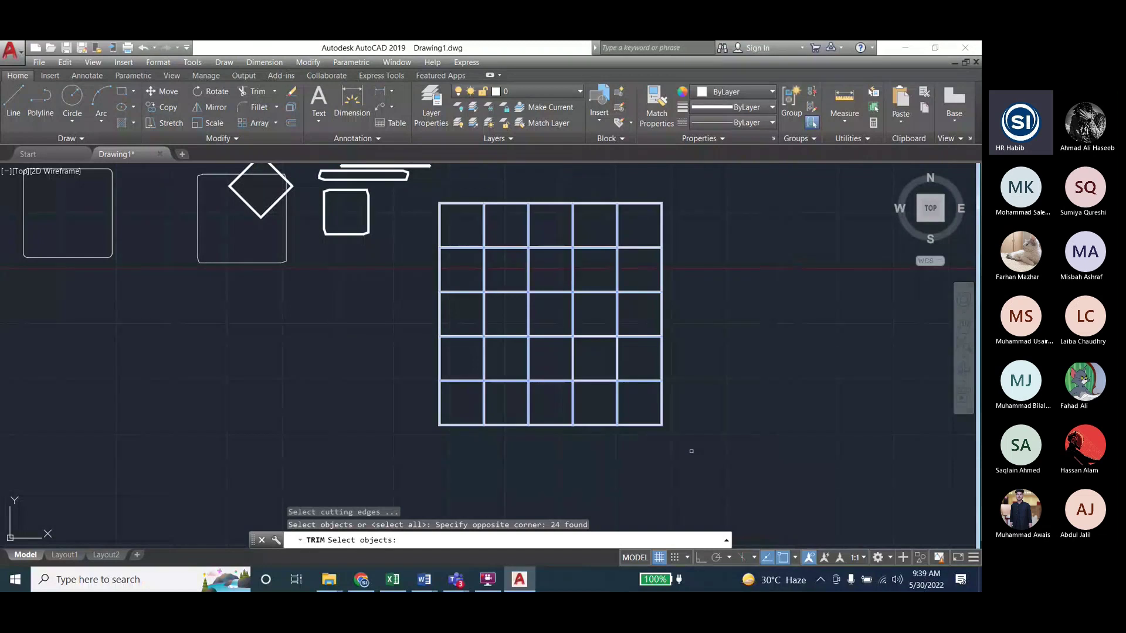
# Trim away the vertical line between the grid's fourth and fifth columns in every row
pyautogui.press('Return')
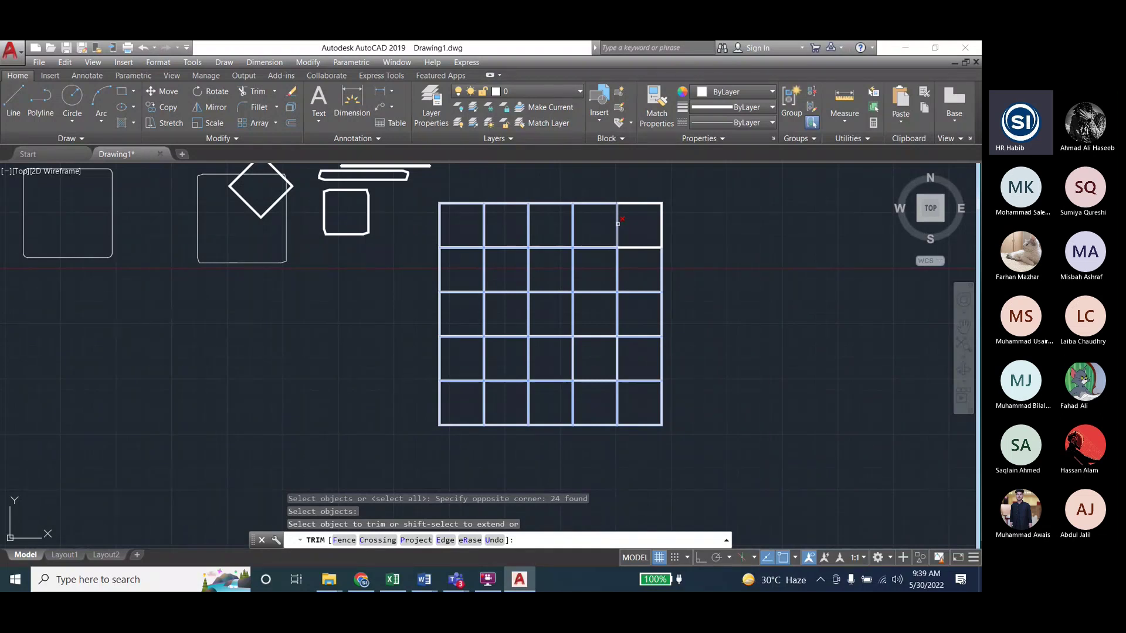
pyautogui.click(617, 223)
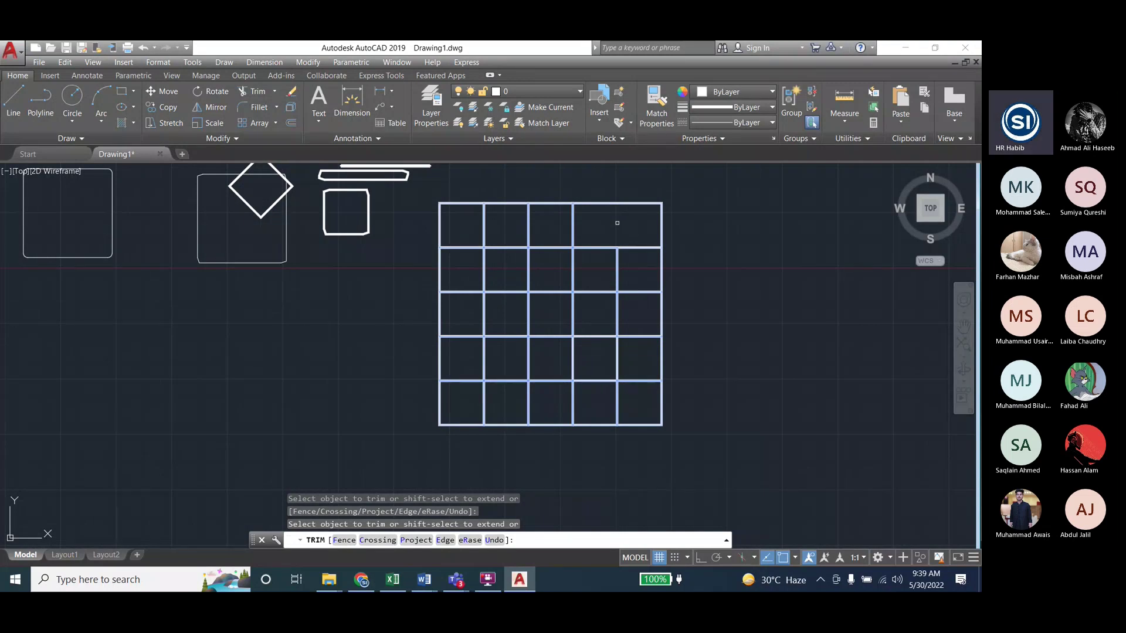
pyautogui.click(617, 268)
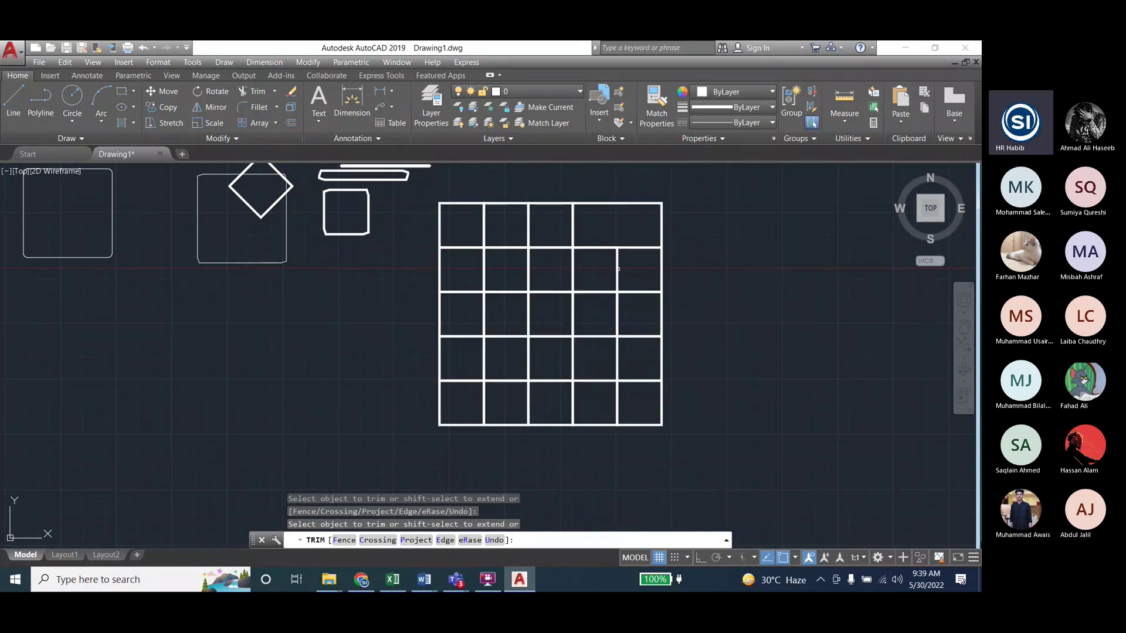
pyautogui.click(618, 319)
pyautogui.click(617, 355)
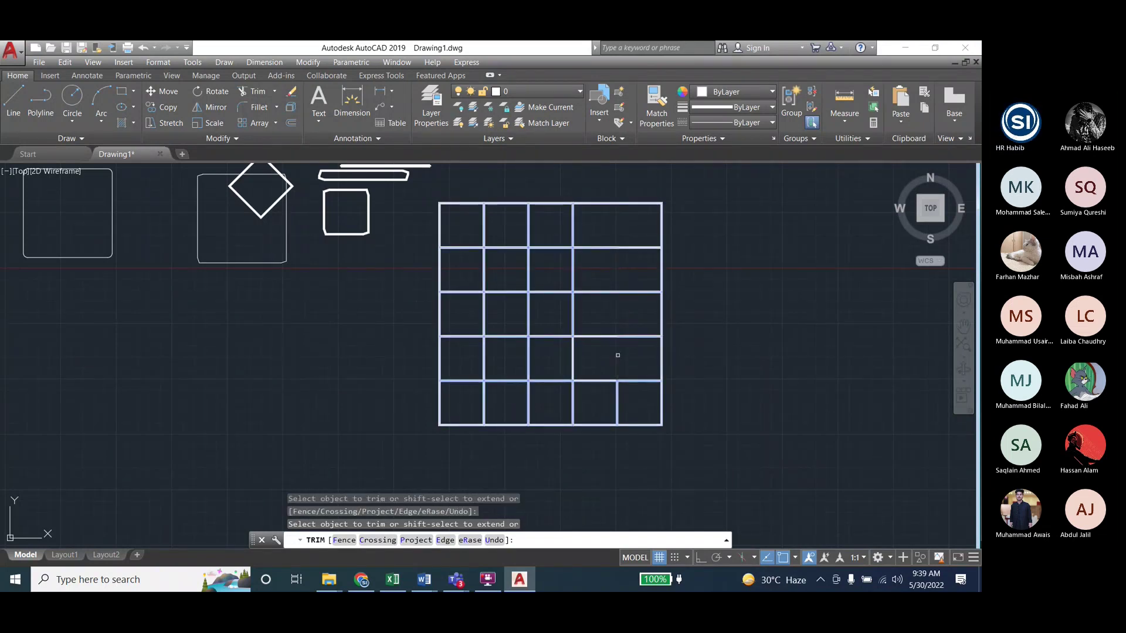
pyautogui.click(618, 396)
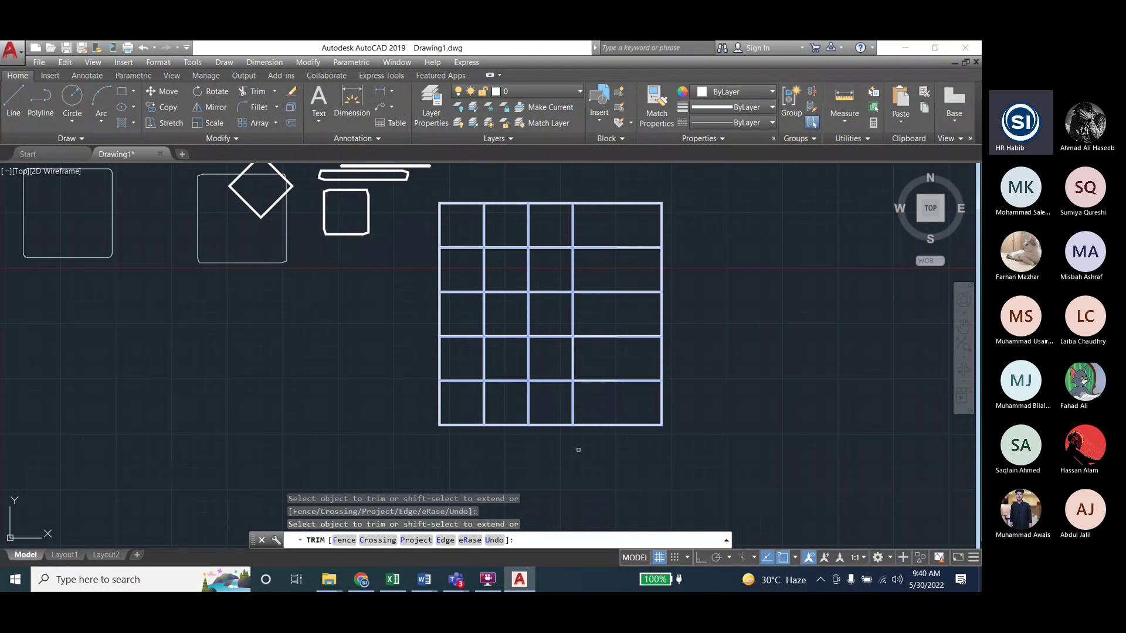
# End the trim, view the Engineering_Drawing_Lab_Student notes at Modify Commands II, then select the small square
pyautogui.press('Escape')
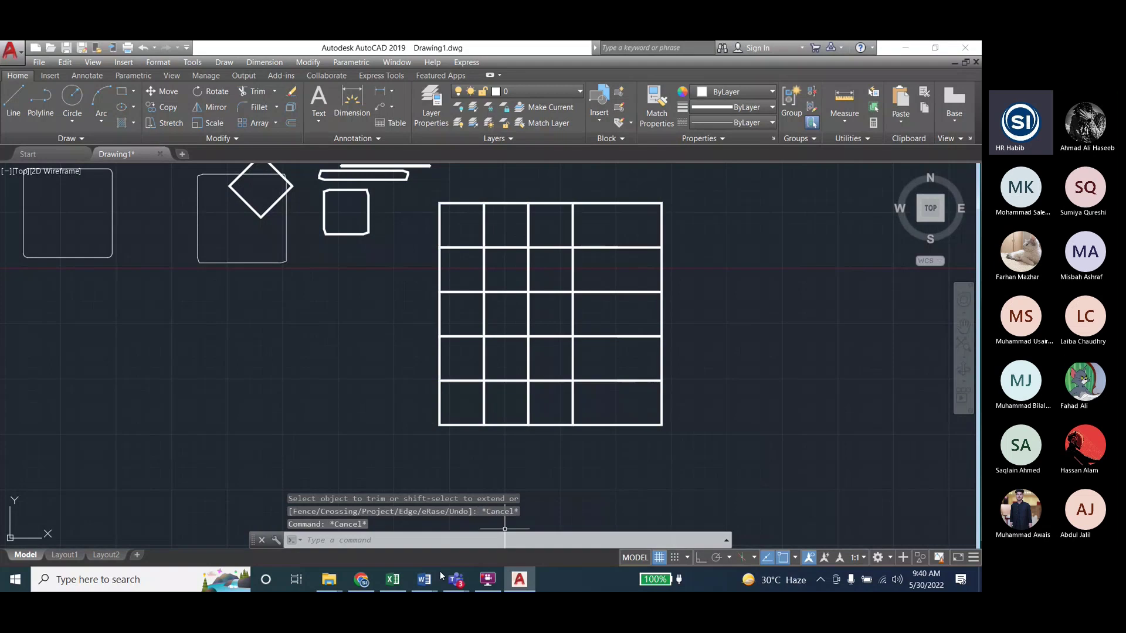
pyautogui.moveTo(423, 579)
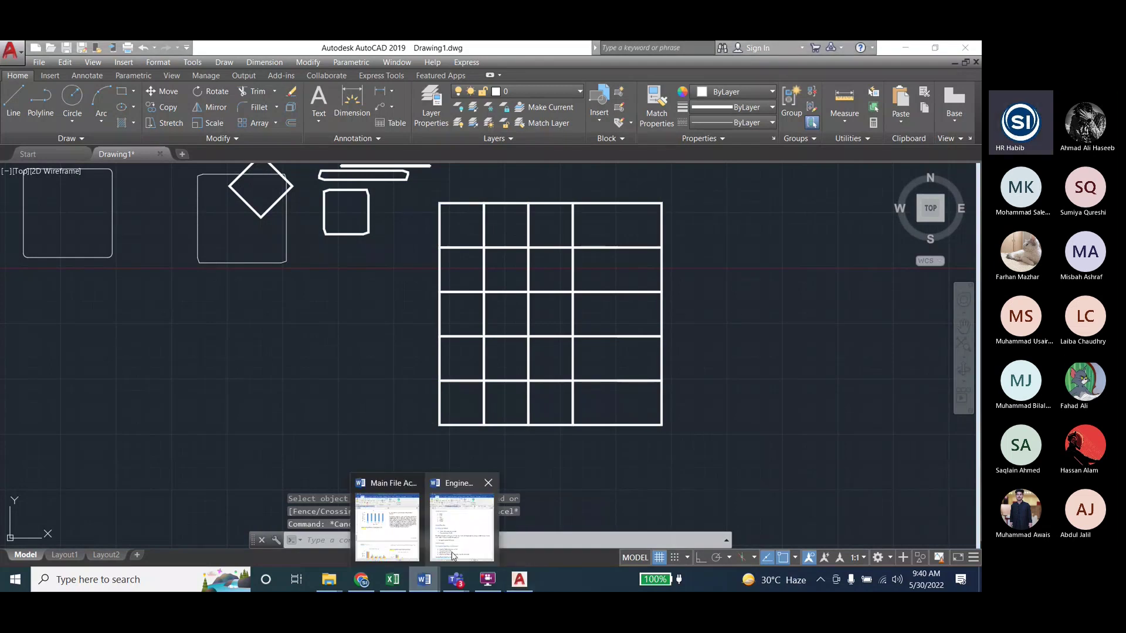
pyautogui.click(452, 554)
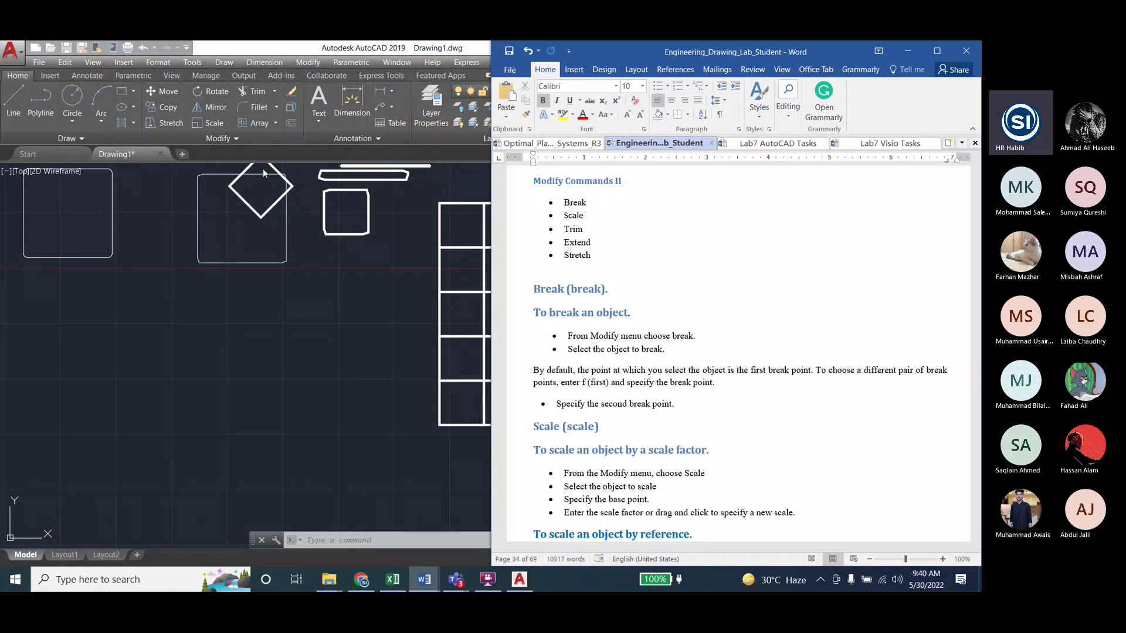
pyautogui.click(347, 205)
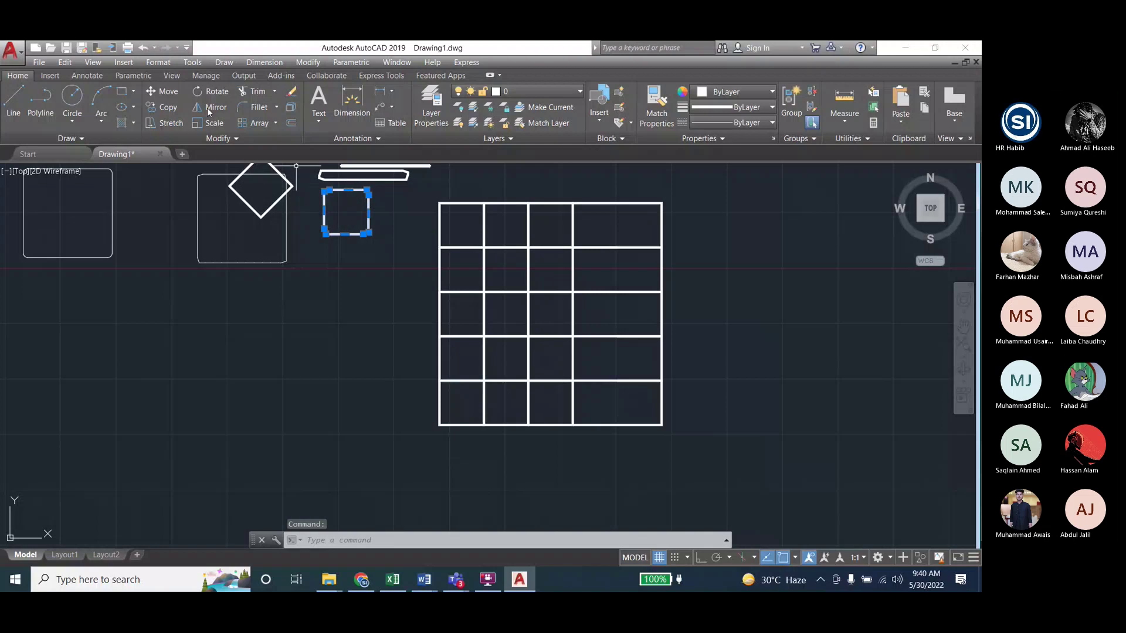
# Move the small square from the top row down to the drawing's lower left
pyautogui.click(164, 91)
pyautogui.click(347, 211)
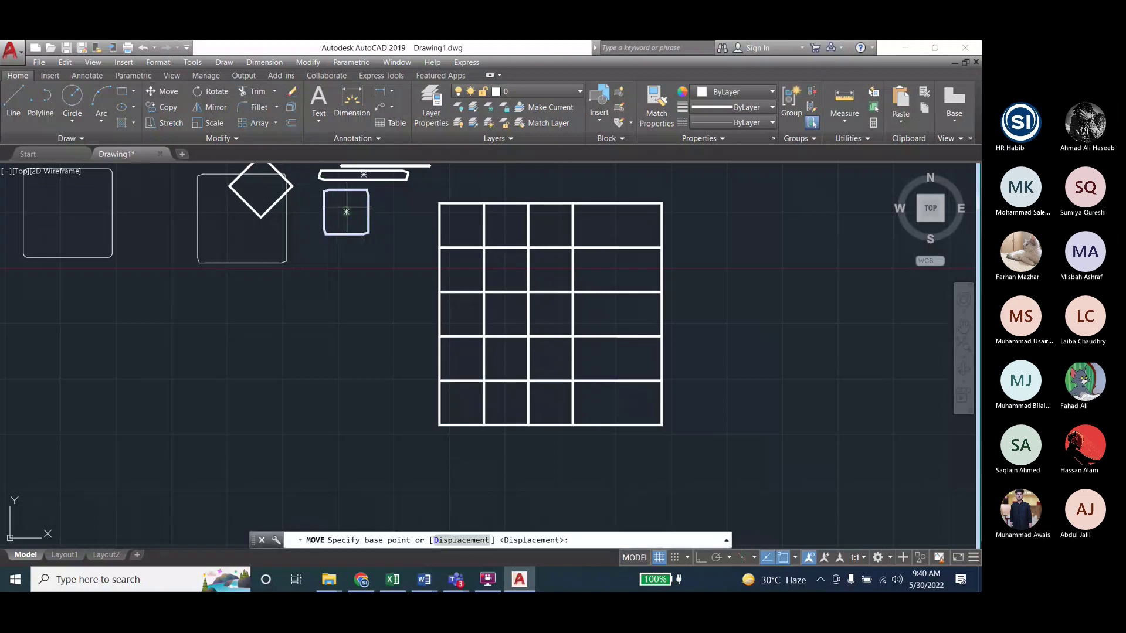
pyautogui.click(131, 375)
pyautogui.press('Escape')
pyautogui.press('Escape')
pyautogui.press('Escape')
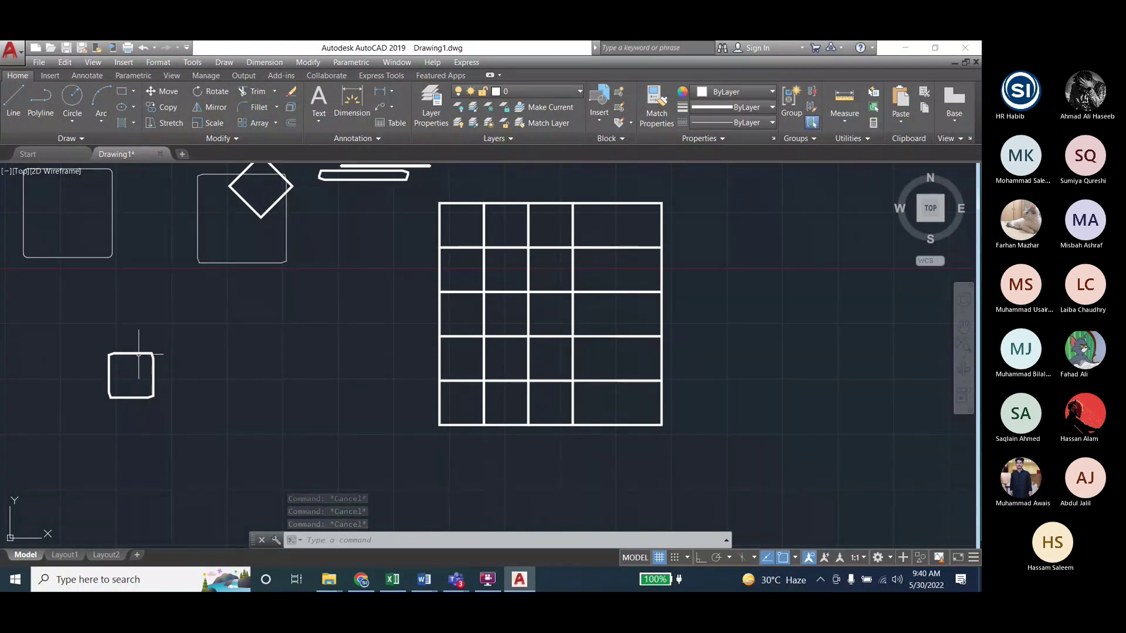
pyautogui.click(13, 100)
# Draw a horizontal line with Ortho on beneath the moved square
pyautogui.click(95, 450)
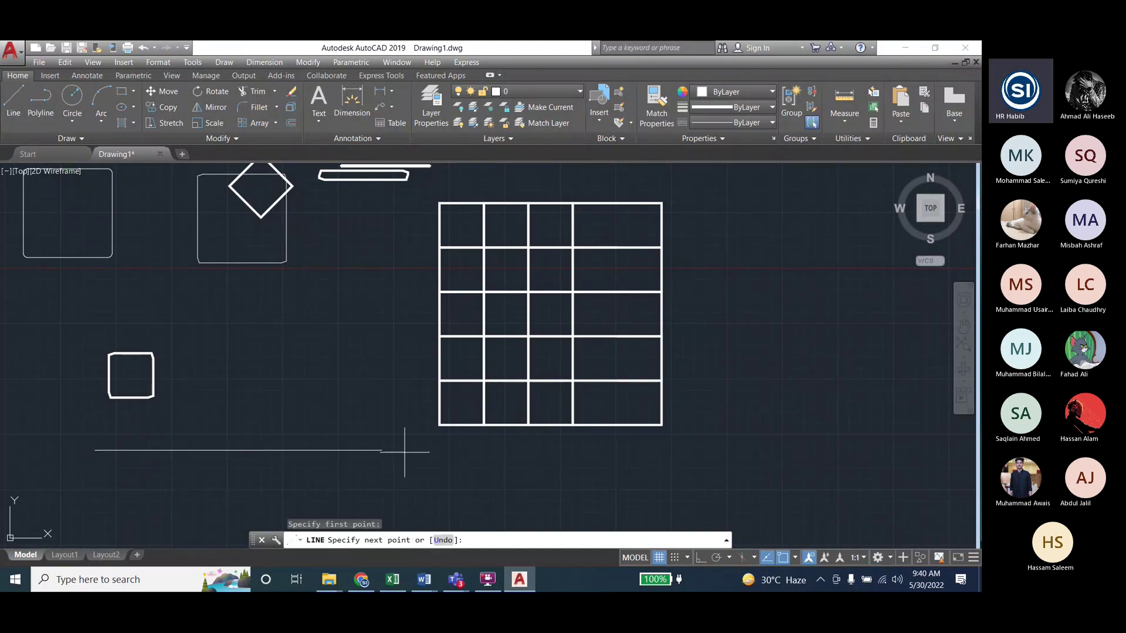
pyautogui.click(700, 558)
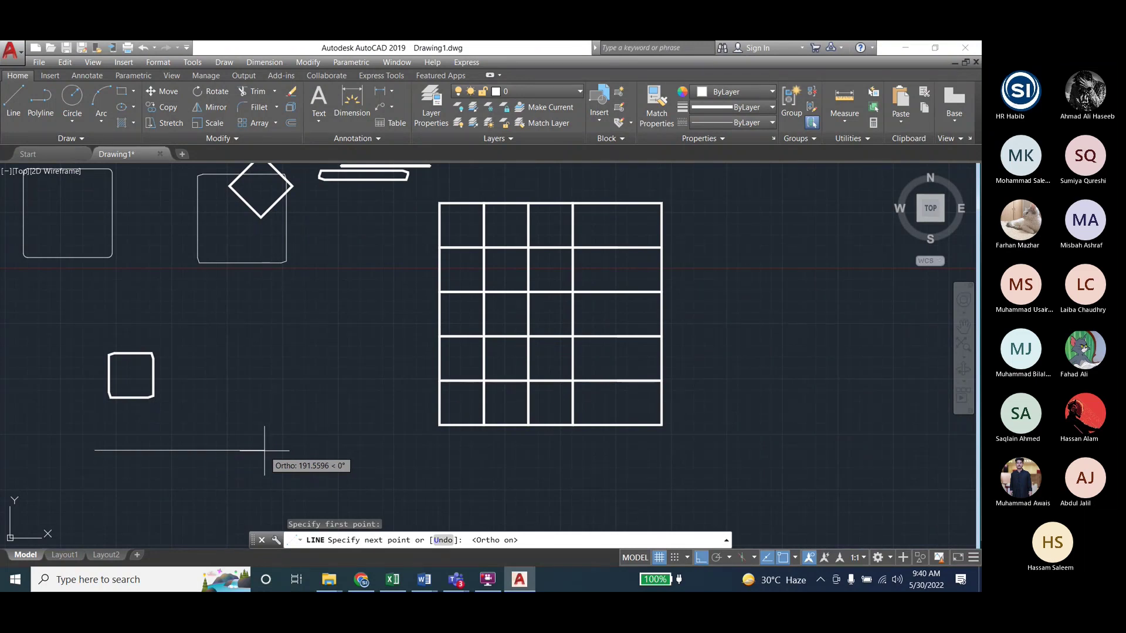
pyautogui.press('Escape')
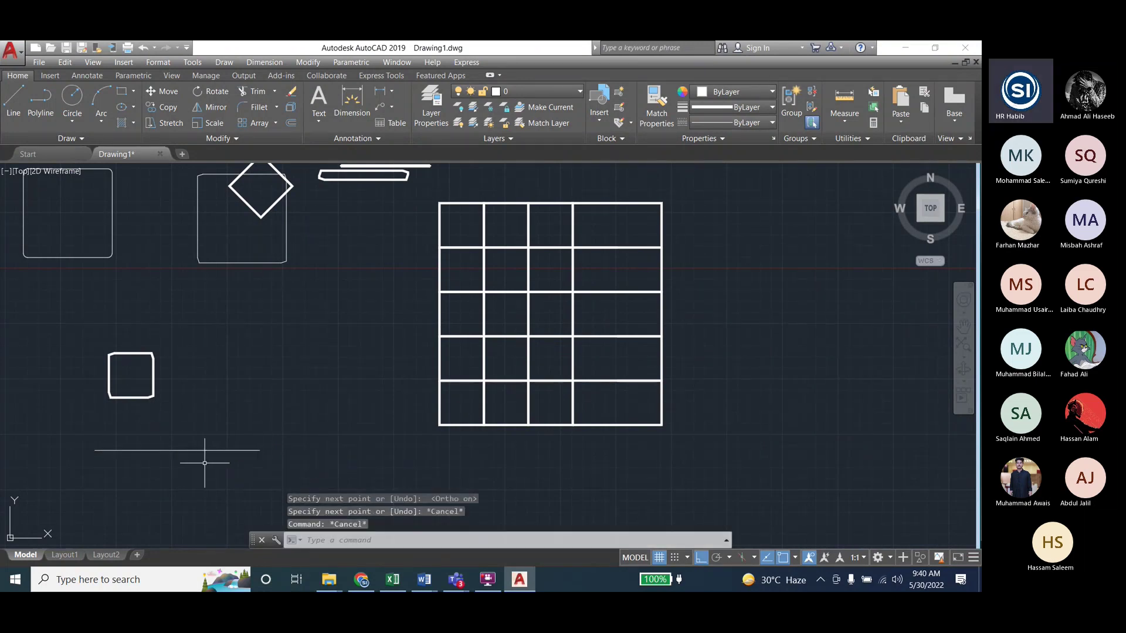
pyautogui.click(206, 451)
pyautogui.press('Escape')
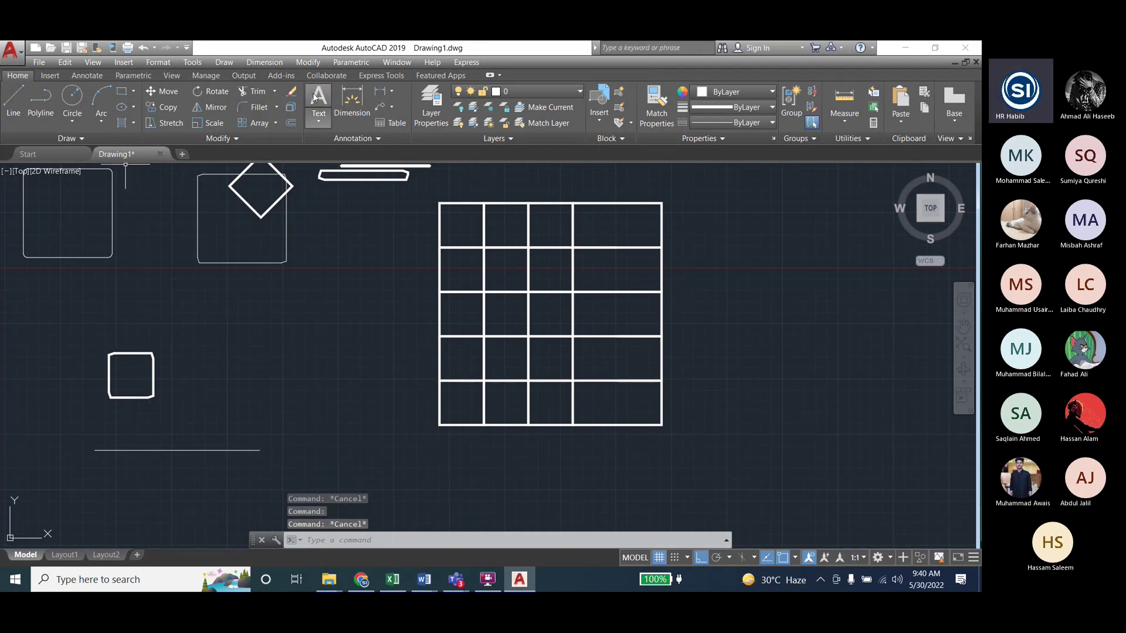
# Add a linear dimension reading 185.2318 just above the horizontal line
pyautogui.click(352, 101)
pyautogui.click(164, 449)
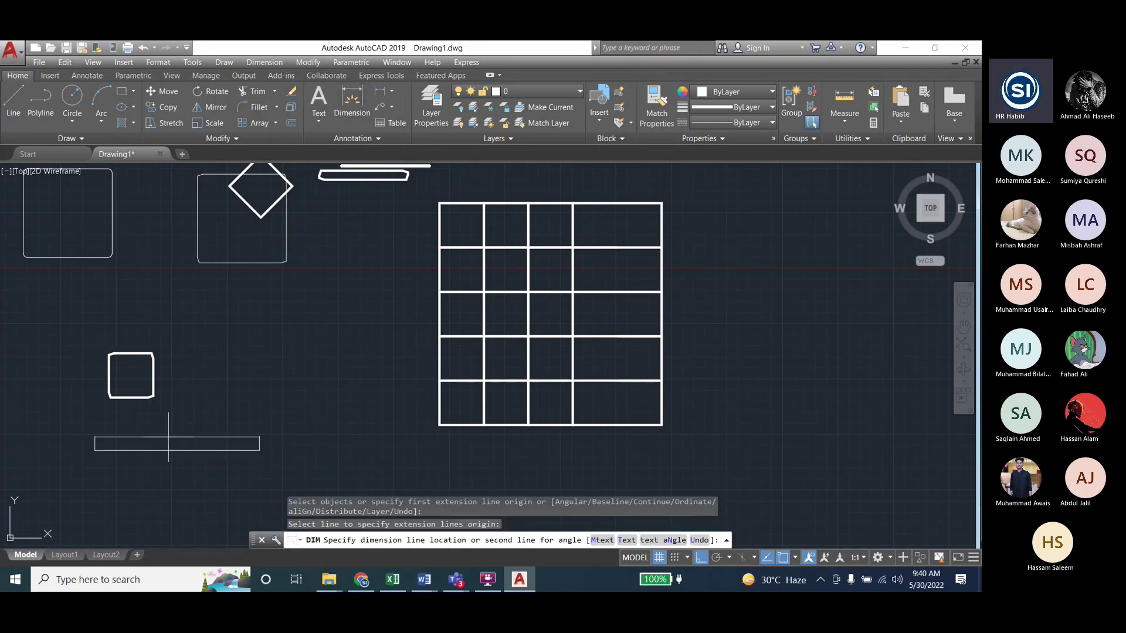
pyautogui.click(167, 433)
pyautogui.scroll(5, 176, 430)
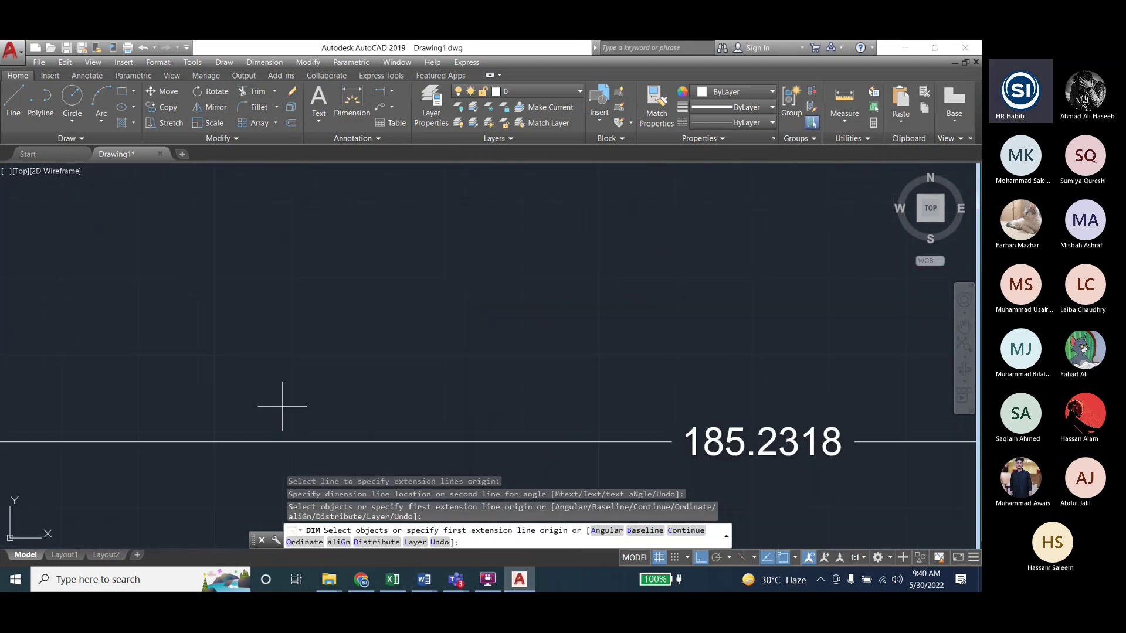
pyautogui.scroll(-5, 317, 405)
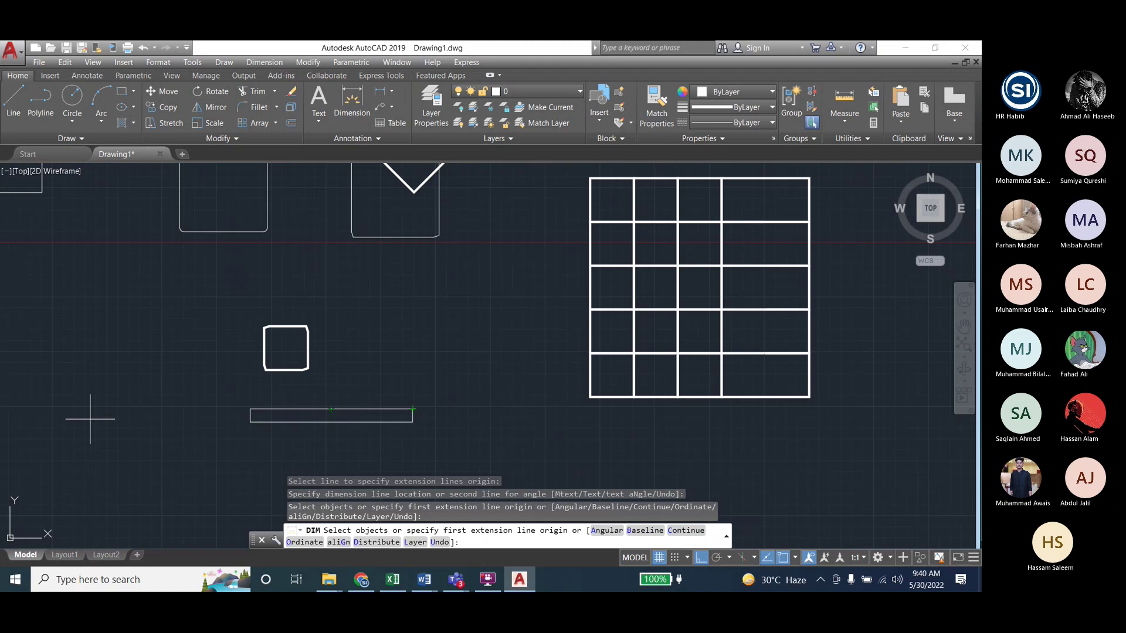
pyautogui.scroll(-2, 93, 414)
pyautogui.scroll(2, 578, 389)
pyautogui.scroll(-2, 375, 392)
pyautogui.scroll(4, 228, 377)
pyautogui.scroll(-3, 229, 377)
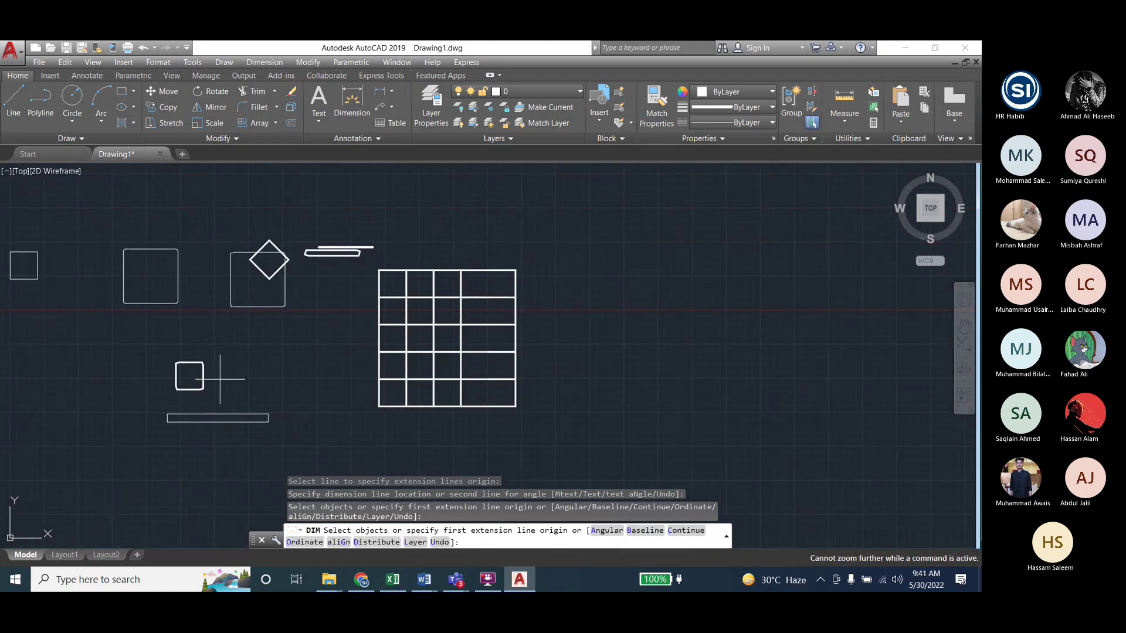
# Draw another horizontal line to the right of the grid
pyautogui.click(13, 100)
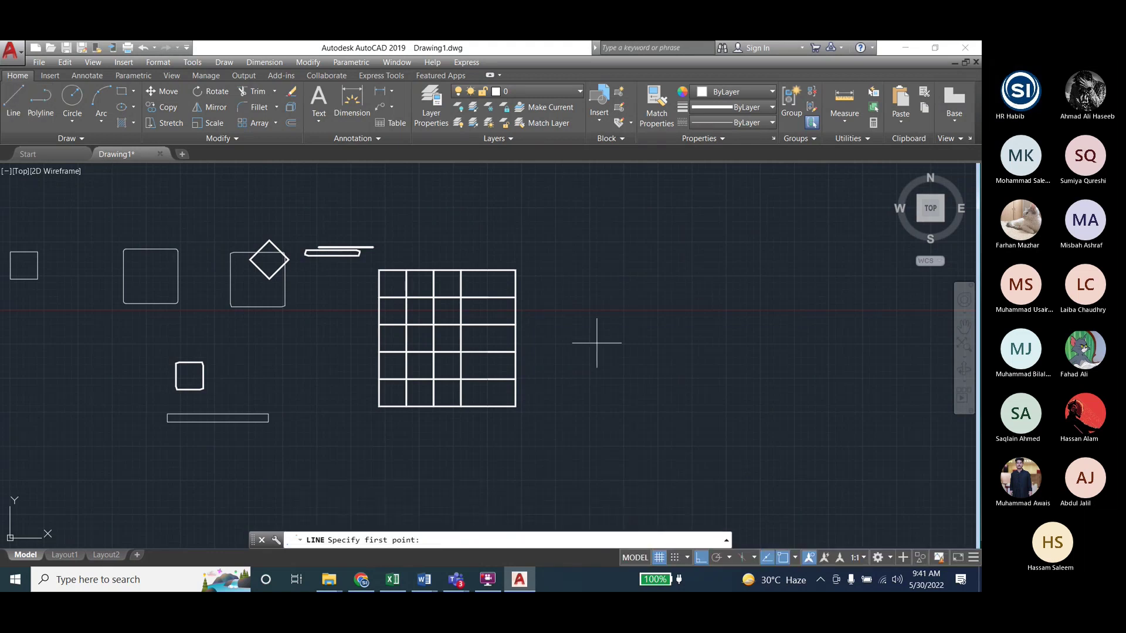
pyautogui.click(568, 375)
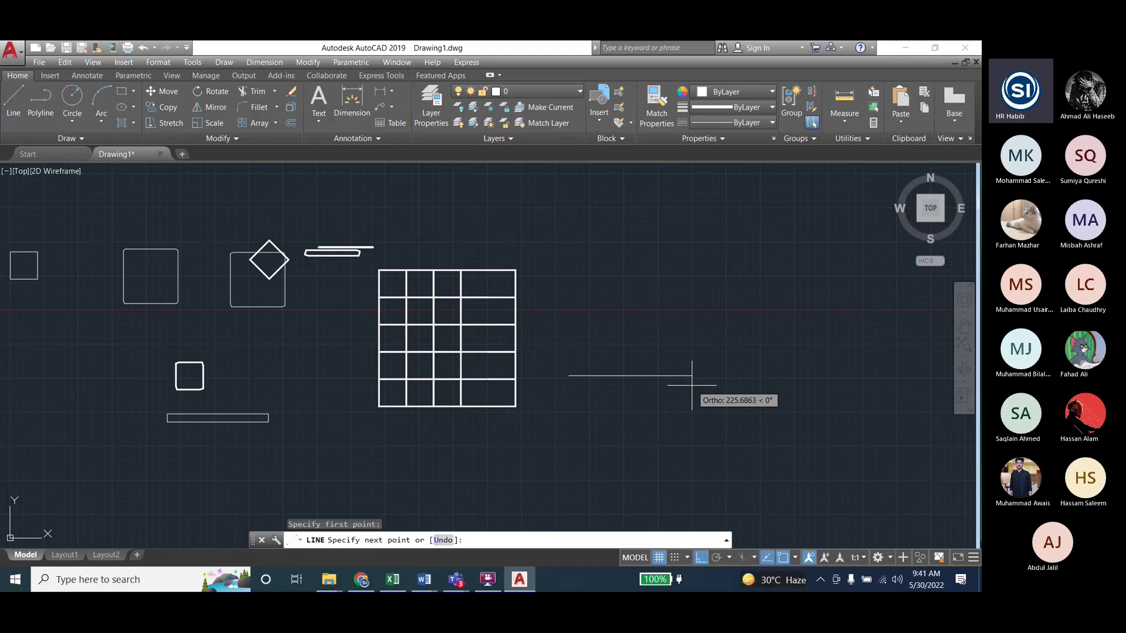
pyautogui.click(725, 377)
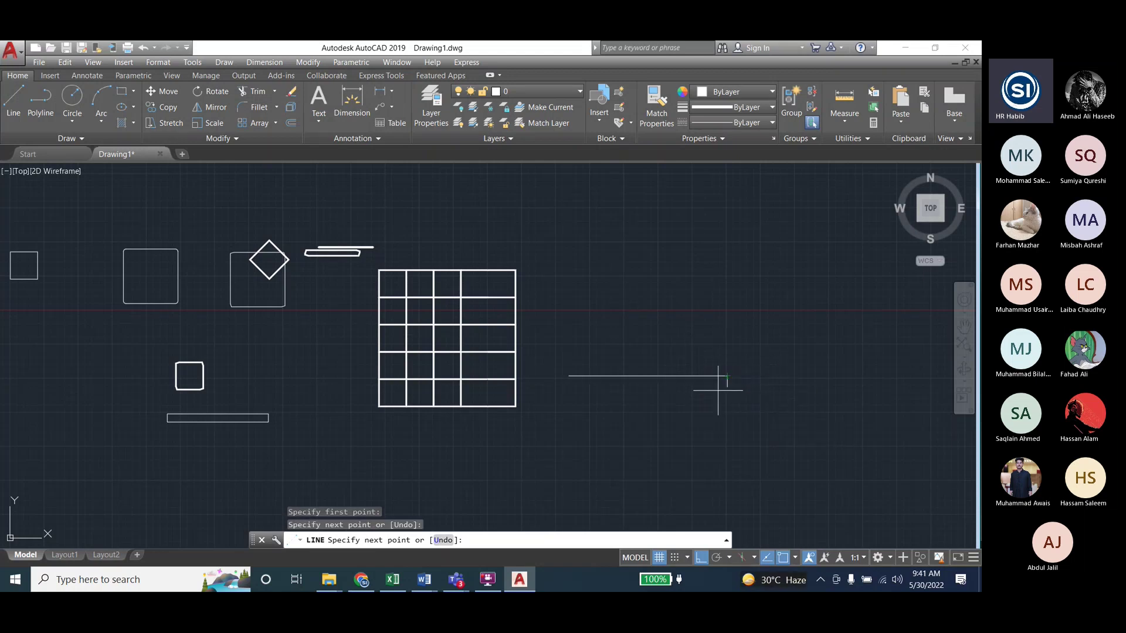
pyautogui.press('Escape')
# Place a linear dimension just above the new line
pyautogui.click(352, 101)
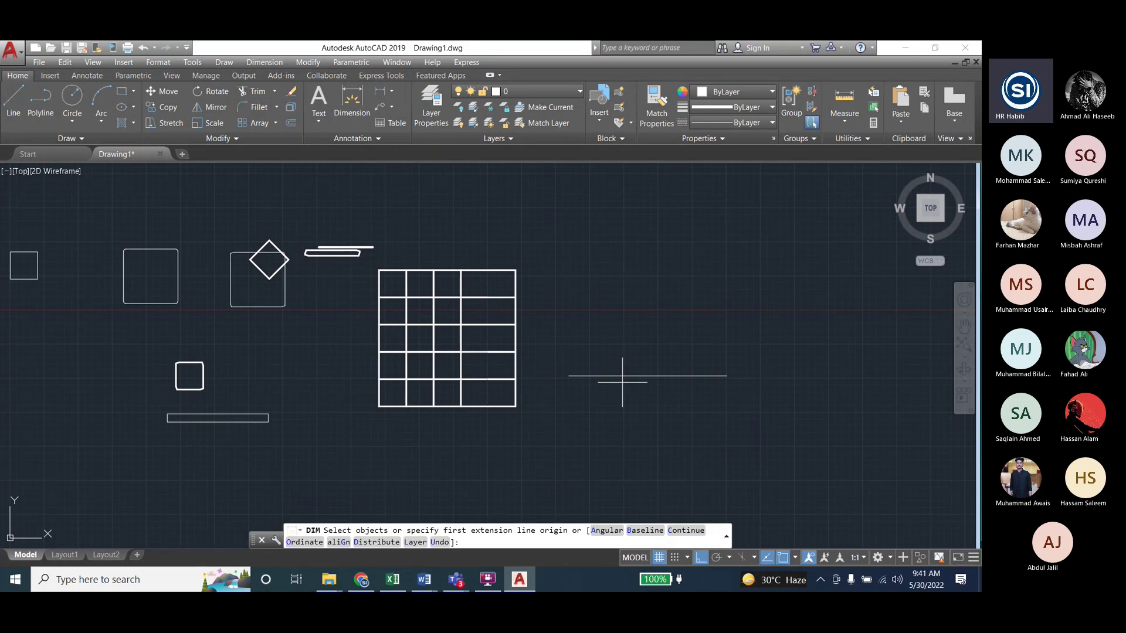
pyautogui.click(623, 376)
pyautogui.click(634, 358)
pyautogui.scroll(4, 634, 355)
pyautogui.scroll(3, 735, 381)
pyautogui.scroll(-5, 407, 354)
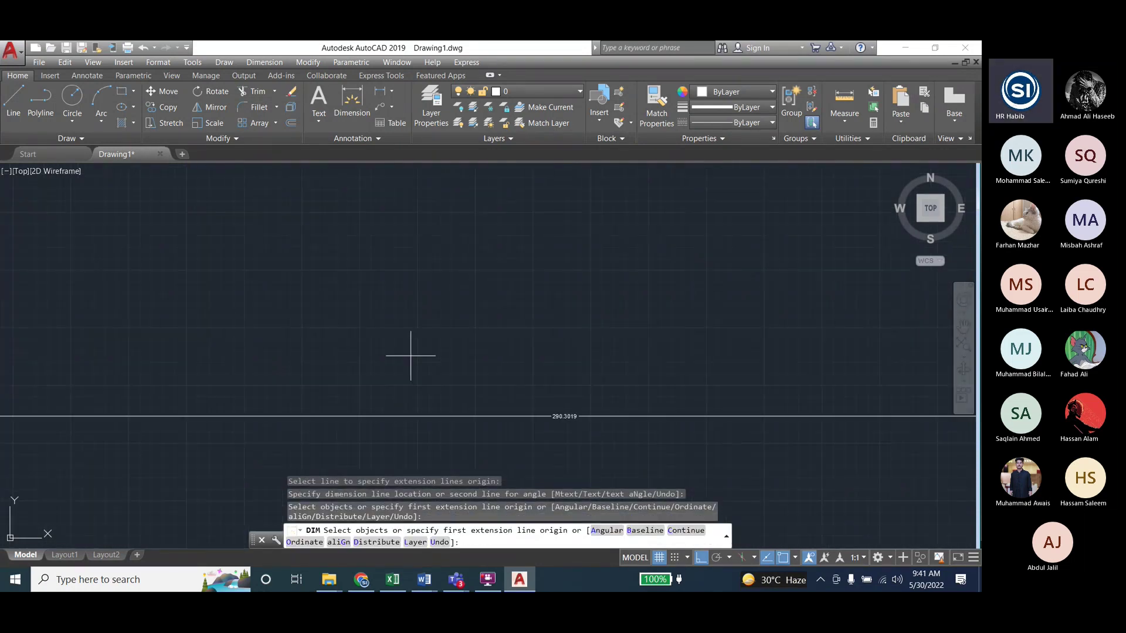
pyautogui.scroll(-2, 406, 356)
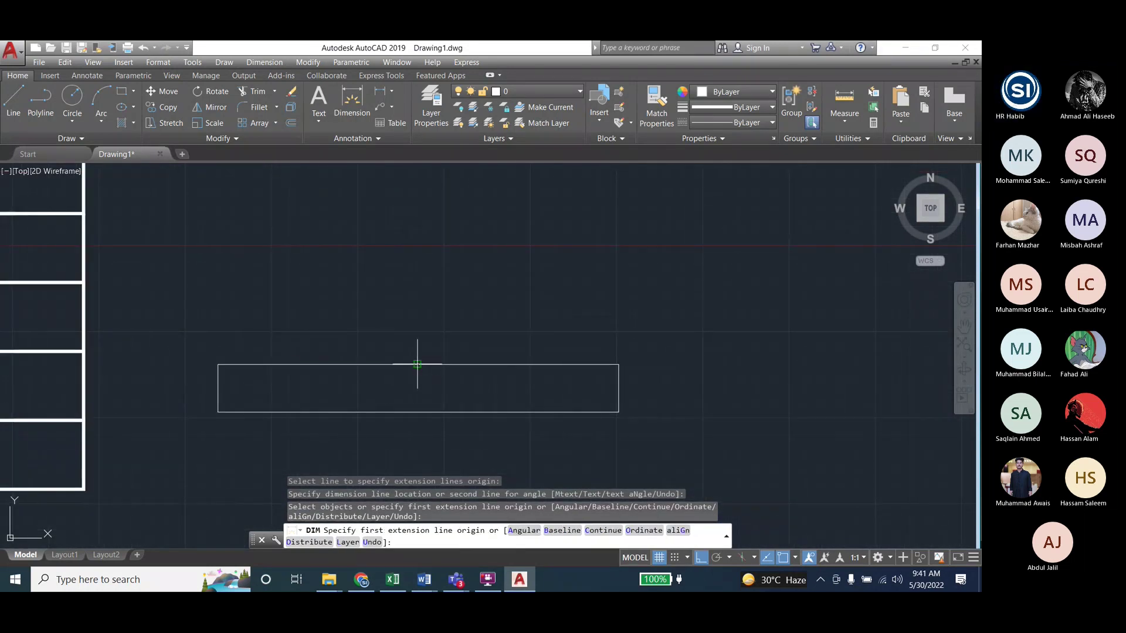
# Cancel the dimension command and zoom out to show the rectangle and grid together
pyautogui.press('Escape')
pyautogui.press('Escape')
pyautogui.press('Escape')
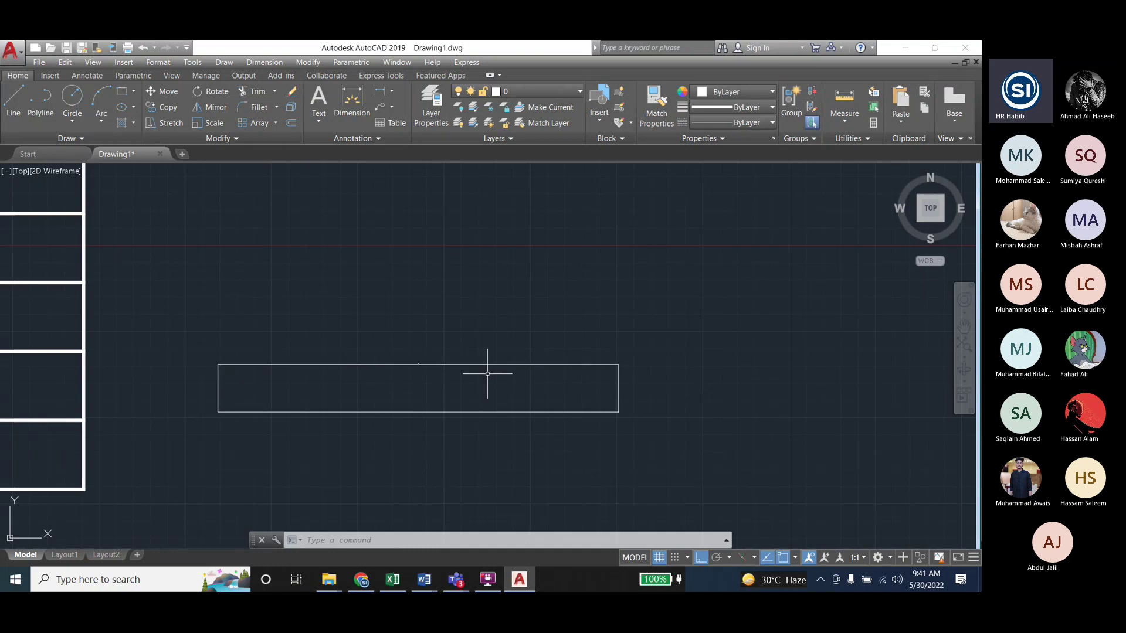
pyautogui.press('Escape')
pyautogui.press('Escape')
pyautogui.press('Escape')
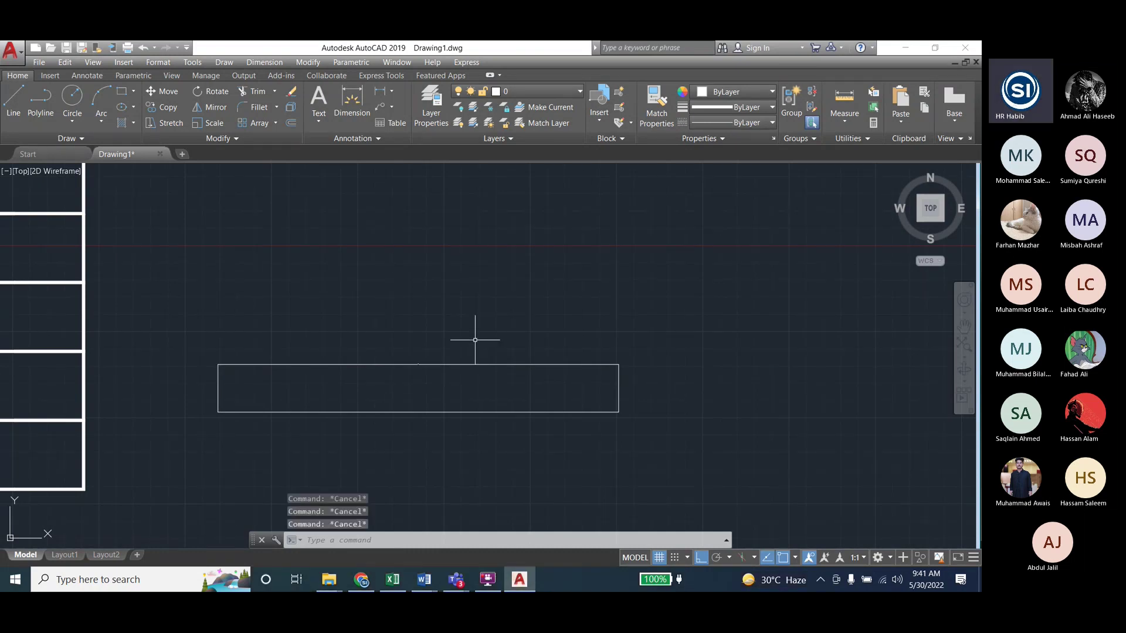
pyautogui.scroll(5, 461, 371)
pyautogui.scroll(2, 584, 294)
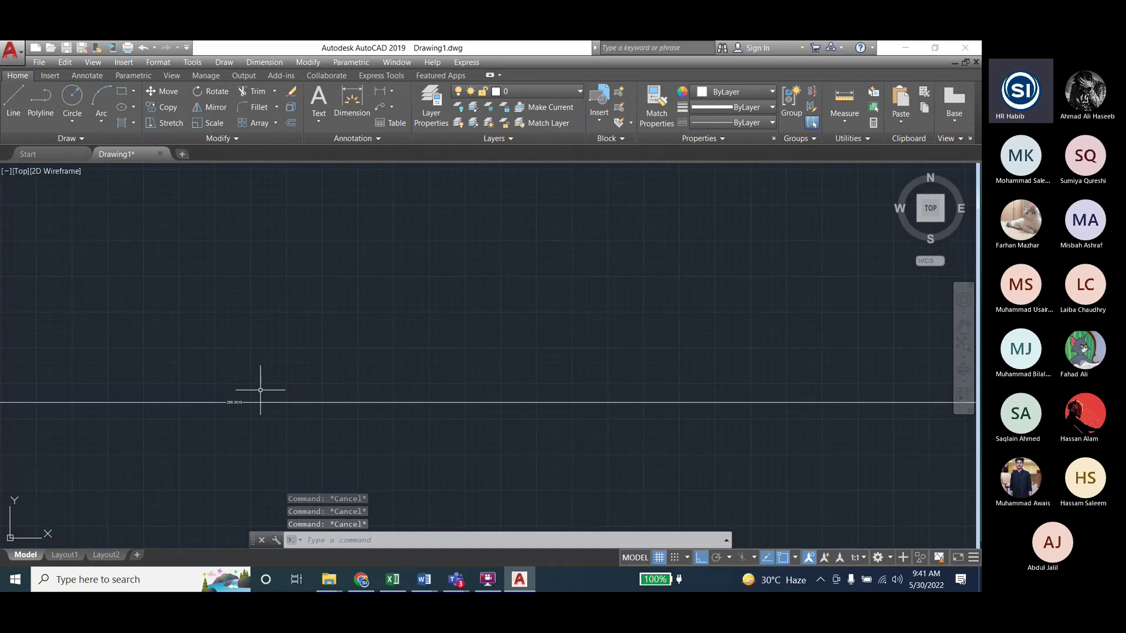
pyautogui.scroll(-4, 402, 315)
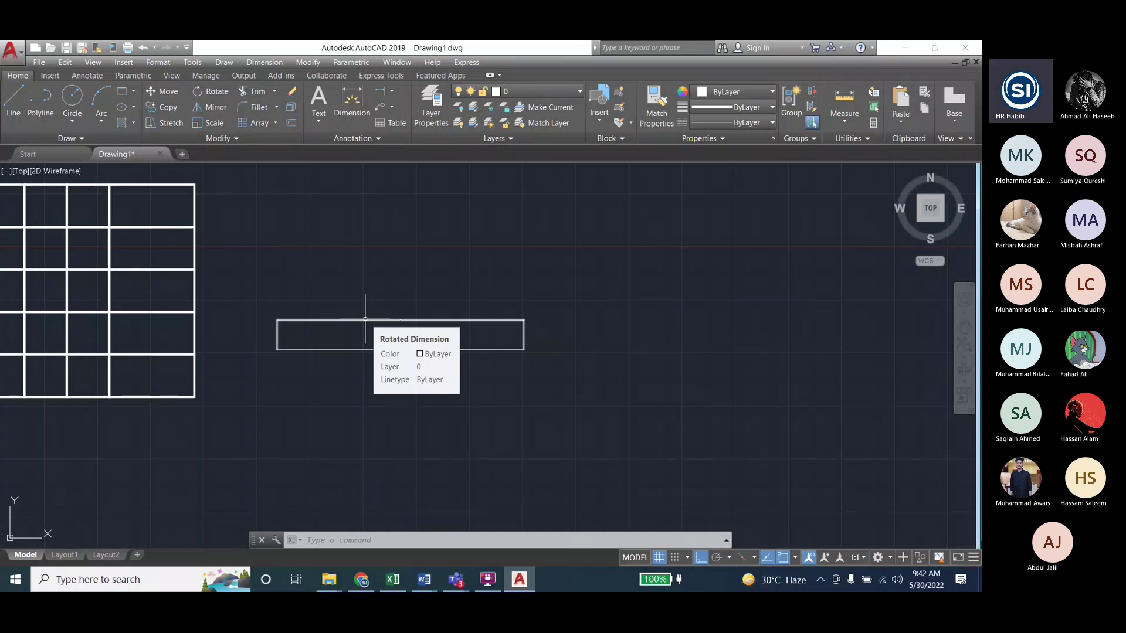
# Open the Standard style for modification at its Symbols and Arrows settings
pyautogui.click(265, 62)
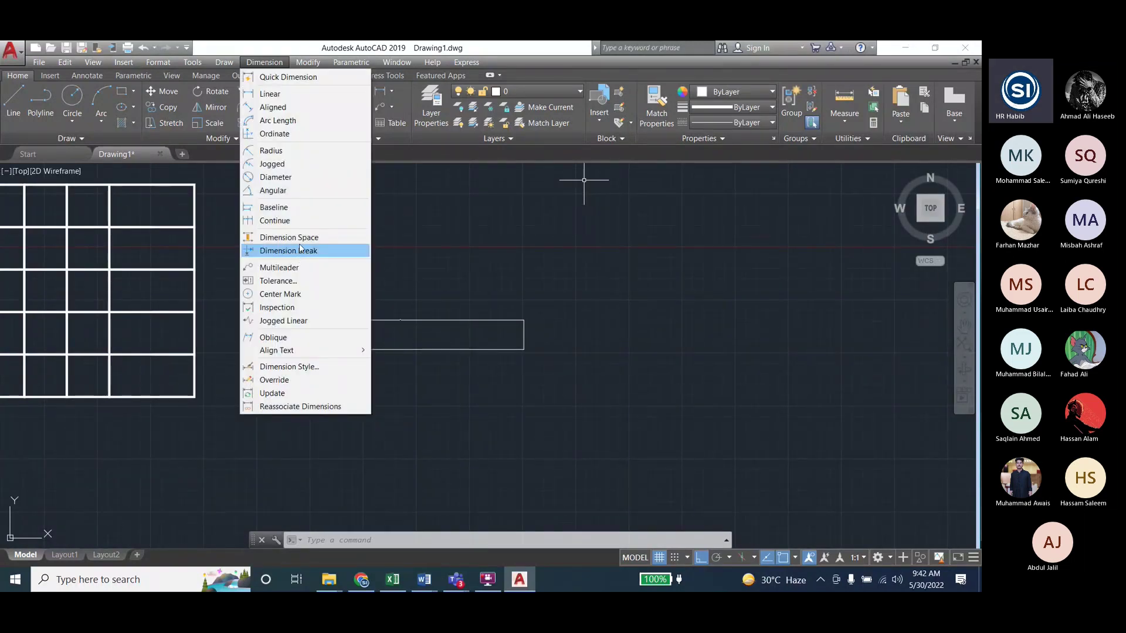
pyautogui.click(289, 366)
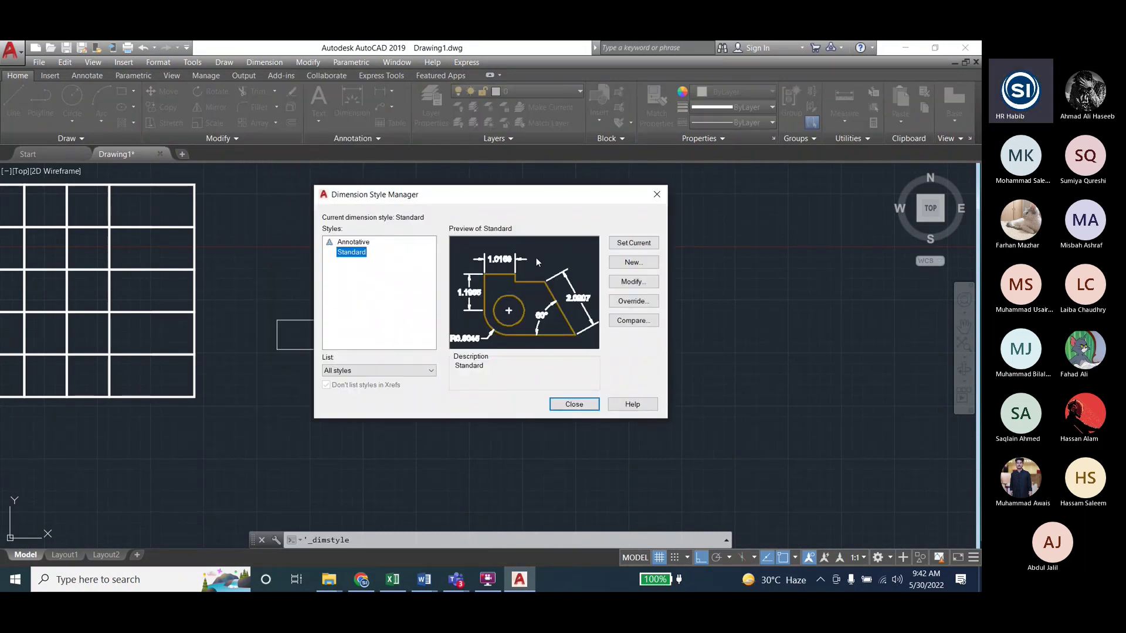
pyautogui.hotkey('alt', 'm')
pyautogui.click(544, 166)
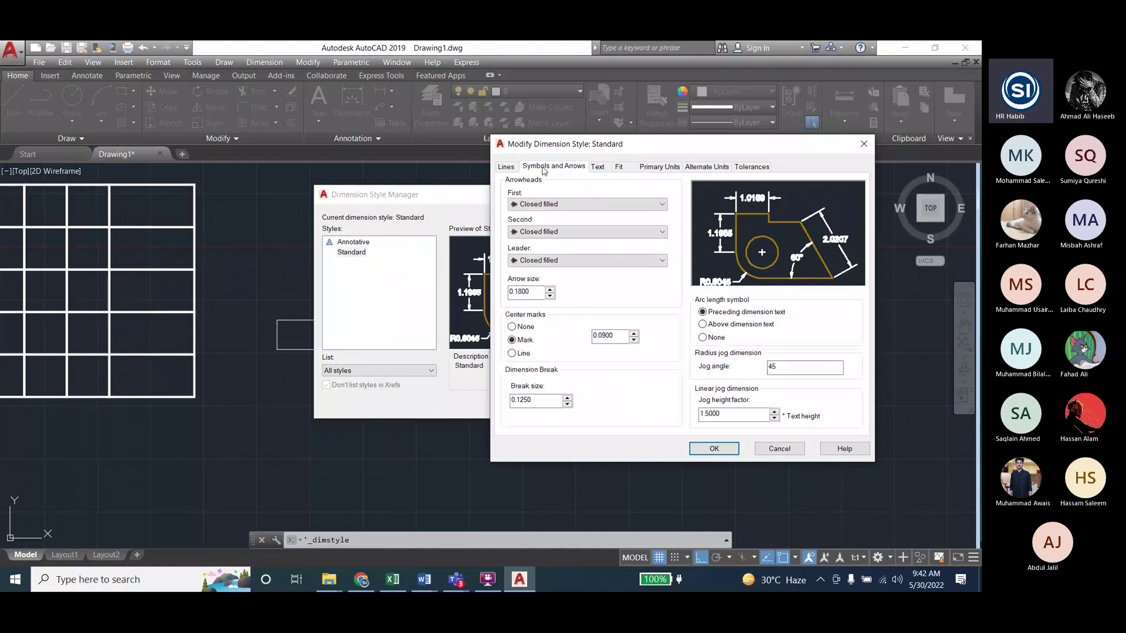
# Set the Standard style's arrow size and text height to 0.5, then accept and close
pyautogui.doubleClick(535, 295)
pyautogui.write('0.5')
pyautogui.click(597, 167)
pyautogui.press('Tab')
pyautogui.press('Tab')
pyautogui.press('Tab')
pyautogui.press('Tab')
pyautogui.press('Tab')
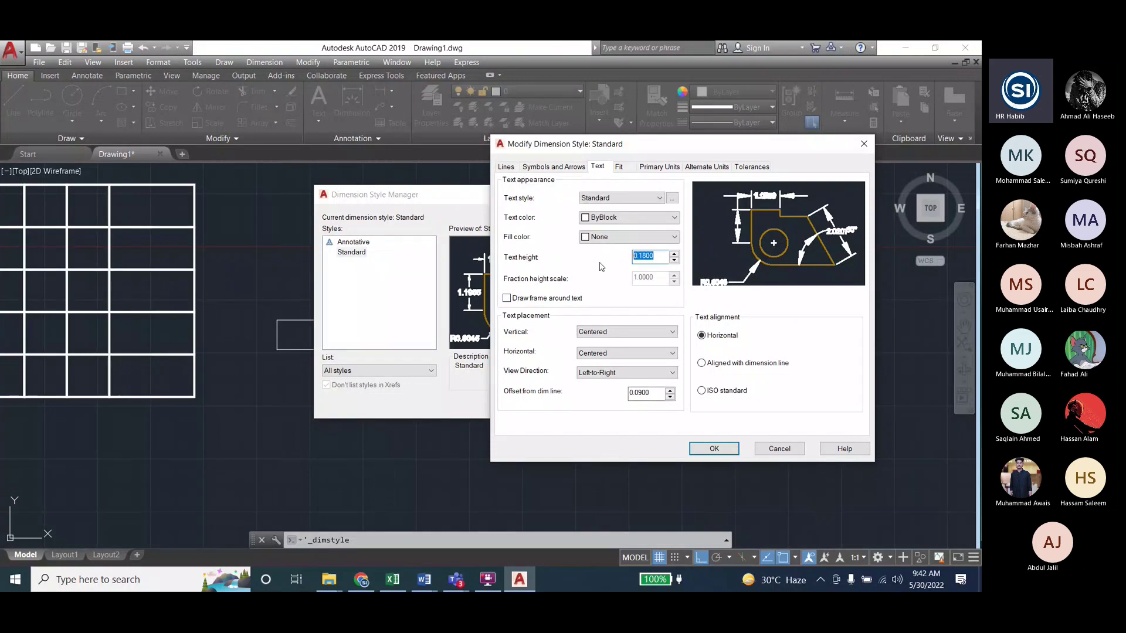
pyautogui.click(569, 168)
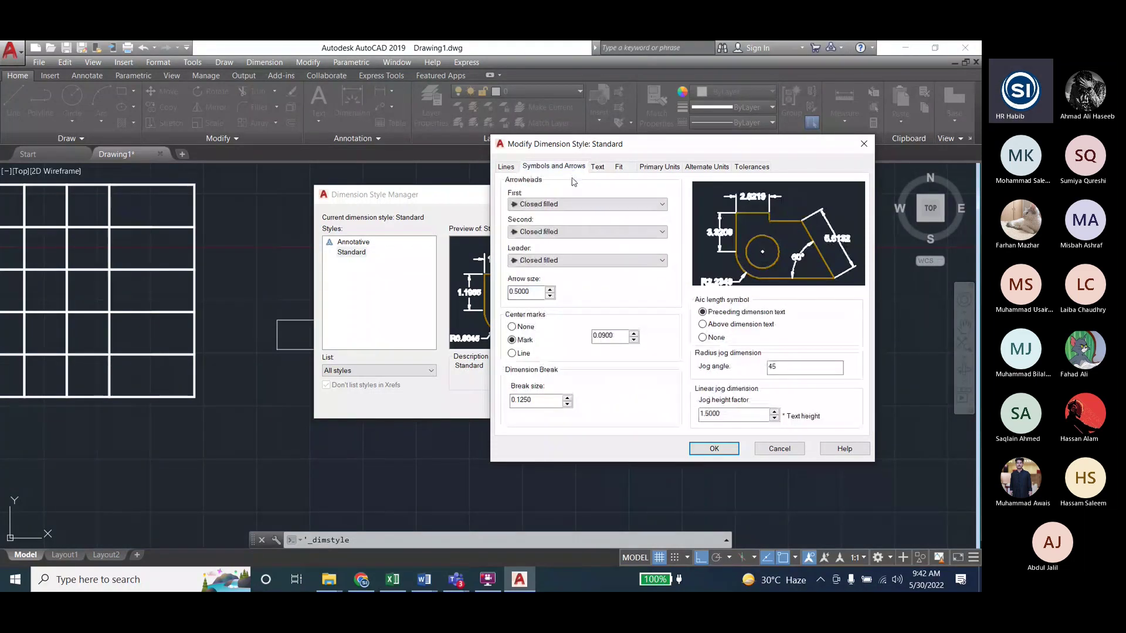
pyautogui.click(601, 168)
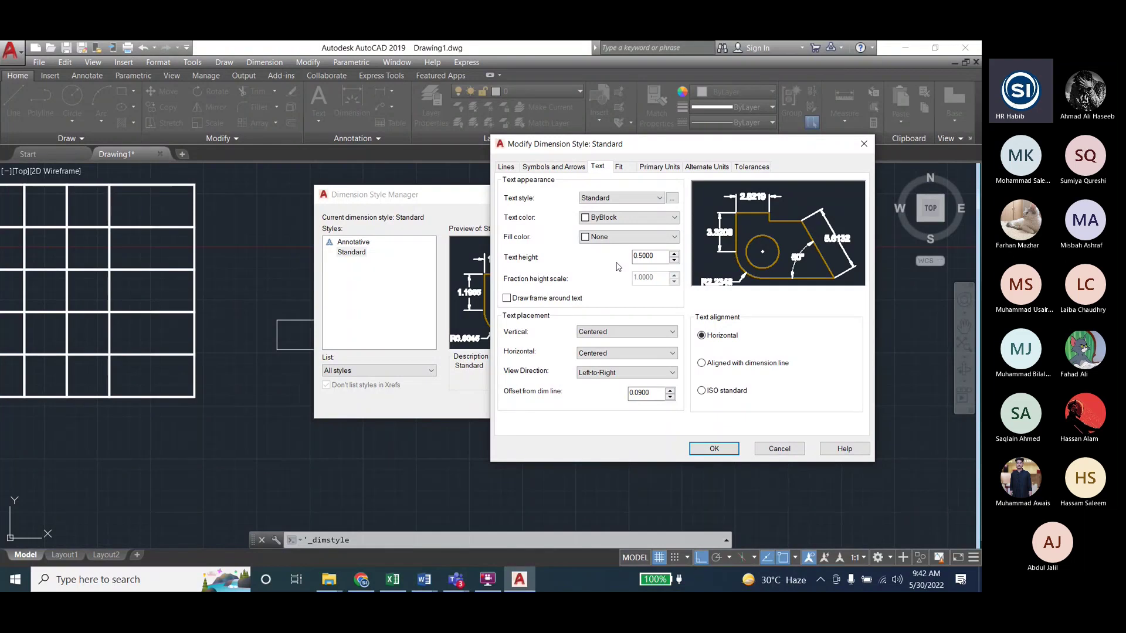
pyautogui.click(558, 167)
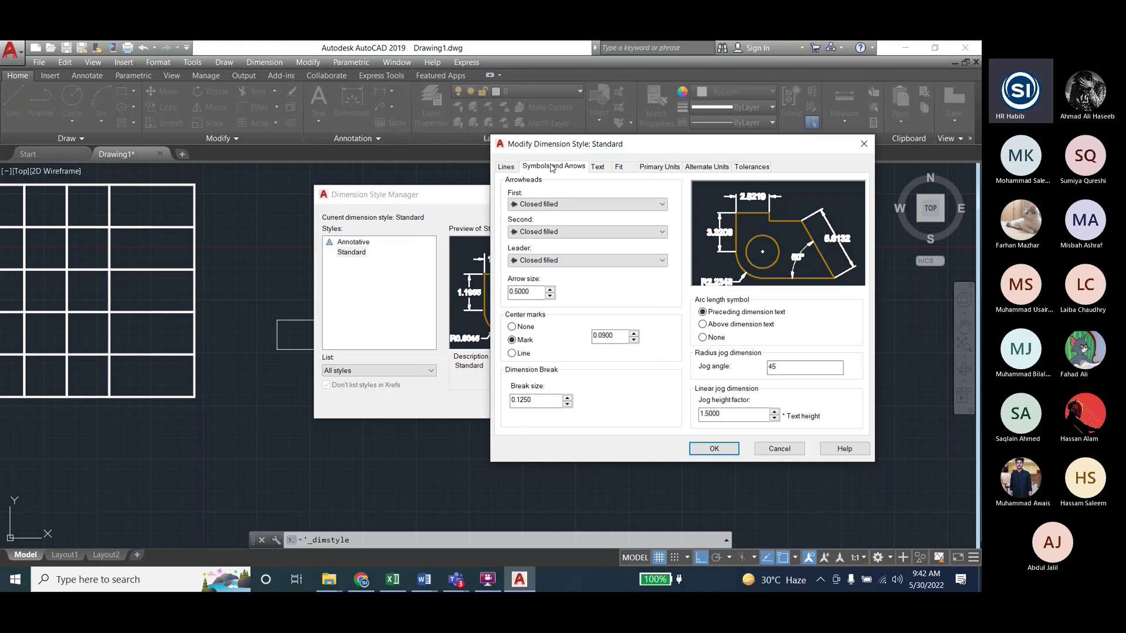
pyautogui.doubleClick(520, 291)
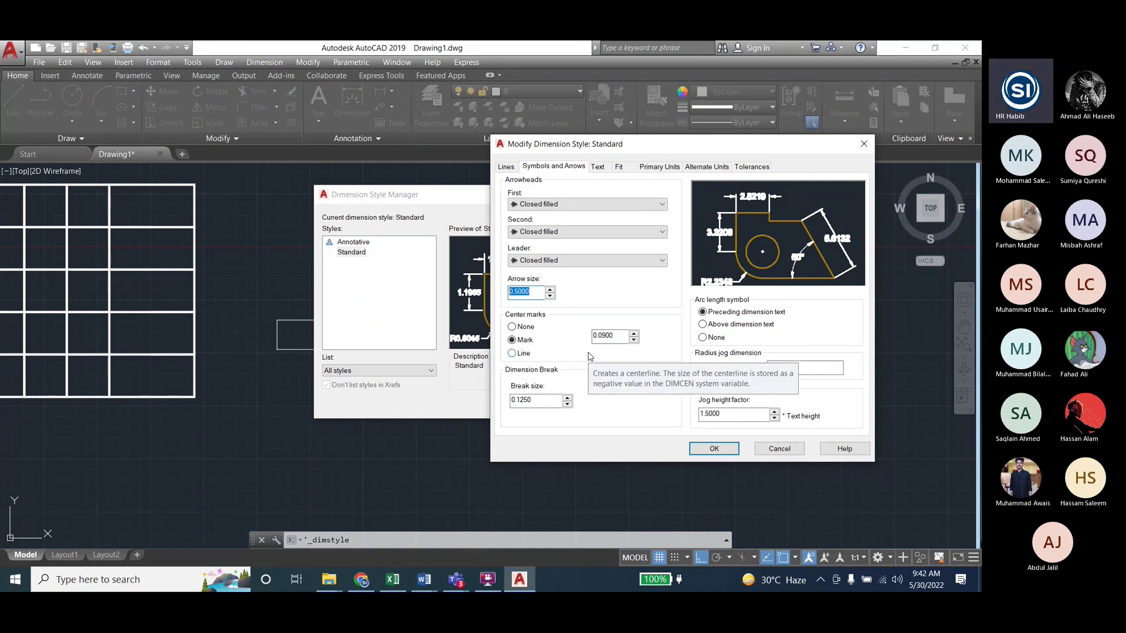
pyautogui.click(597, 167)
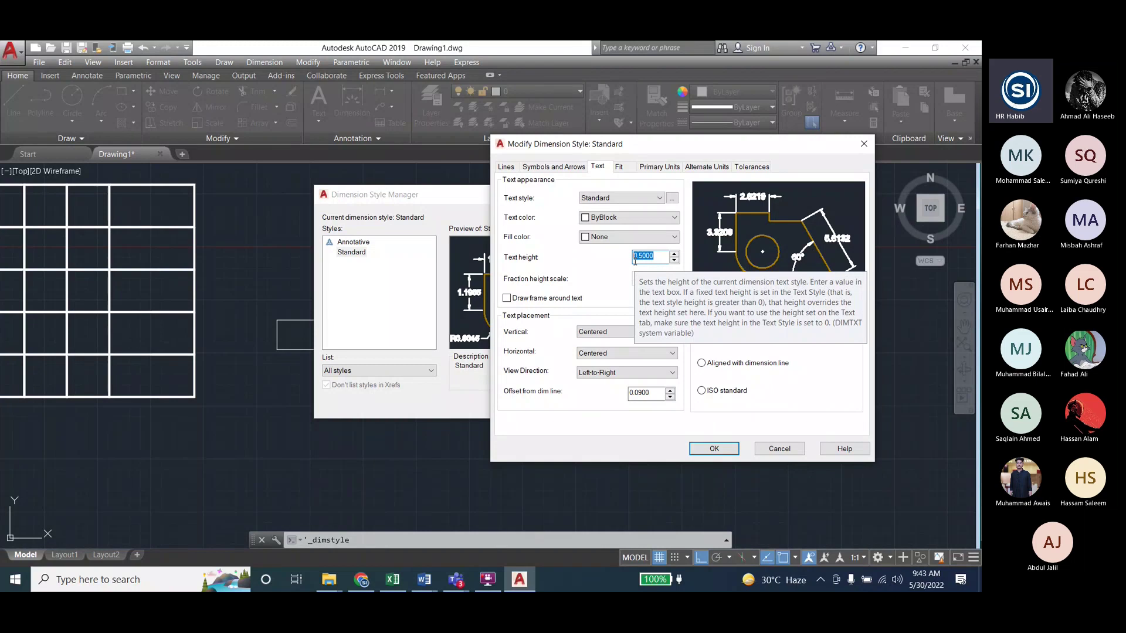
pyautogui.click(714, 450)
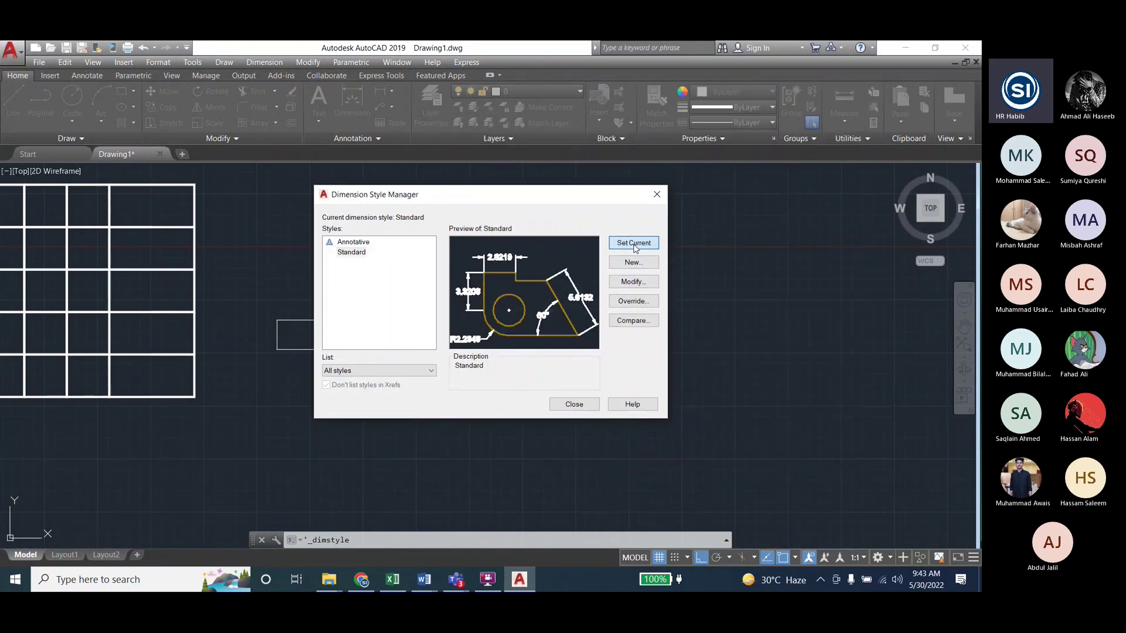
pyautogui.click(577, 404)
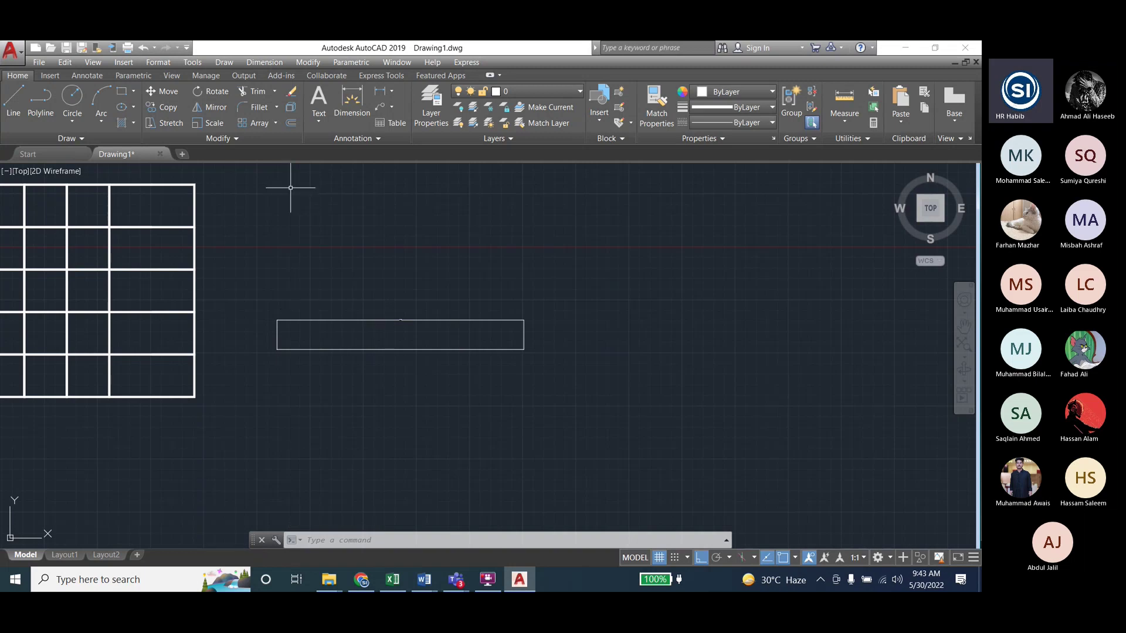
# Run Dimension Update on the rectangle's dimension to apply the revised Standard style
pyautogui.click(265, 63)
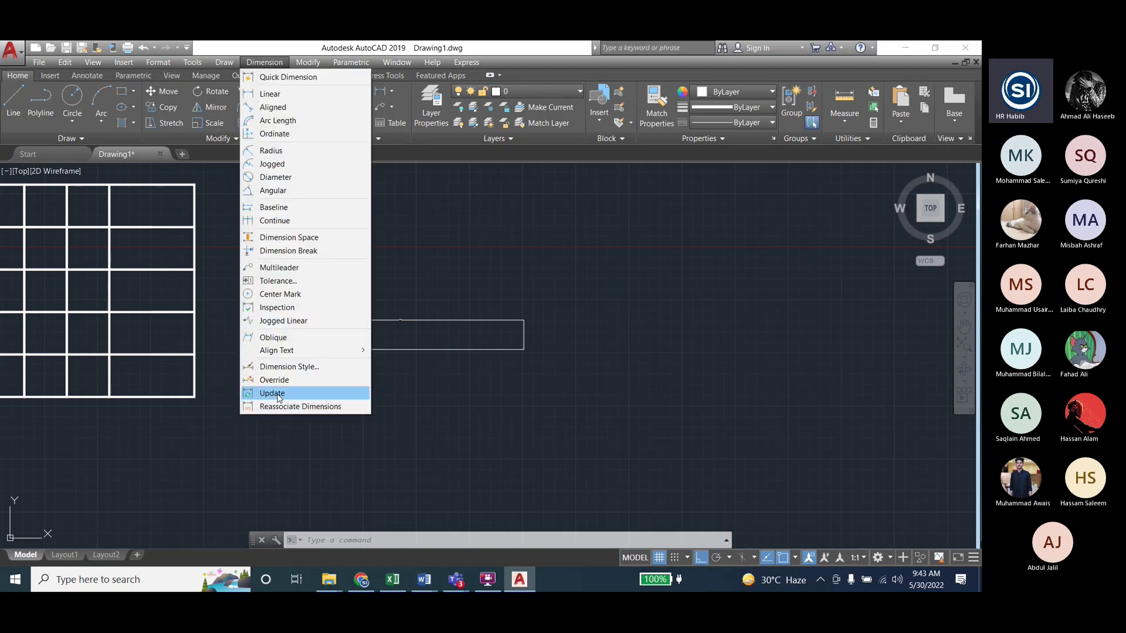
pyautogui.click(267, 396)
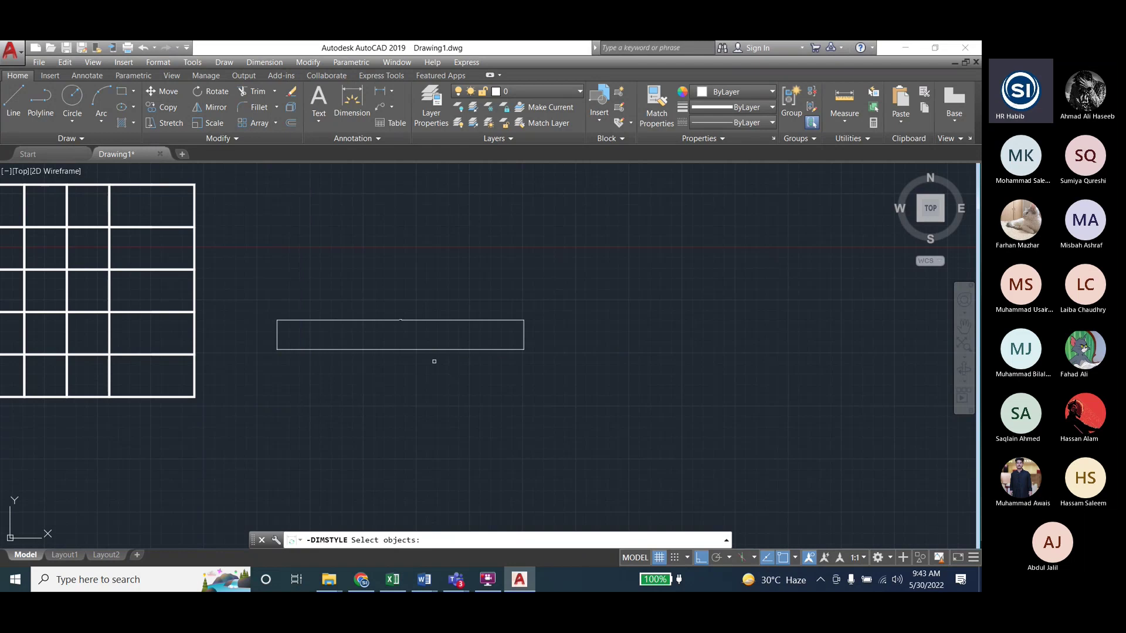
pyautogui.click(450, 320)
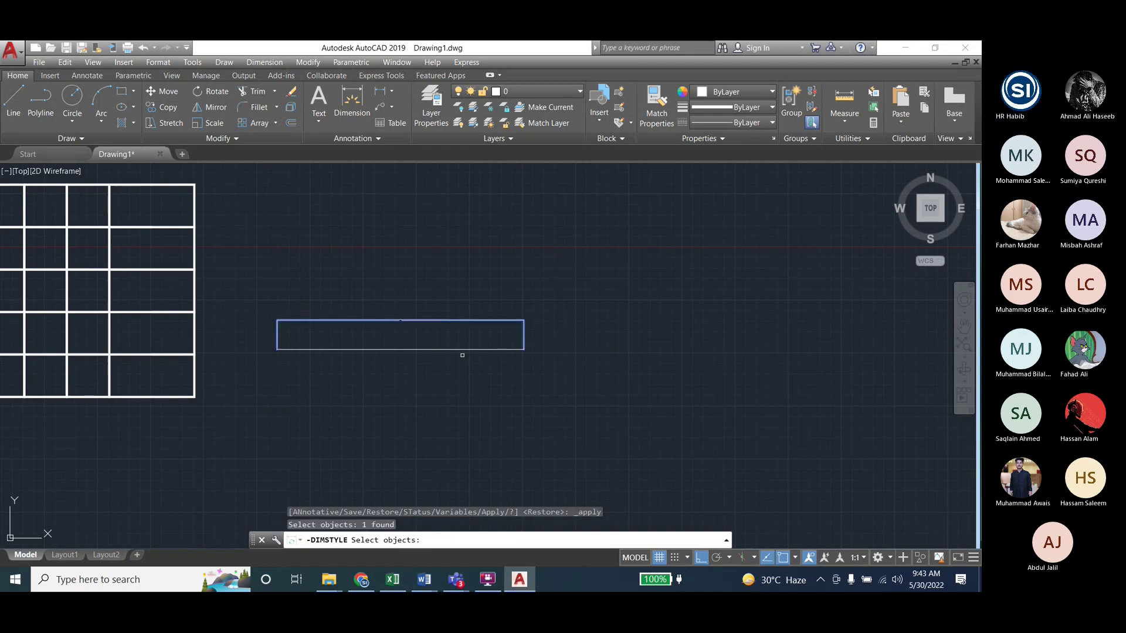
pyautogui.press('Return')
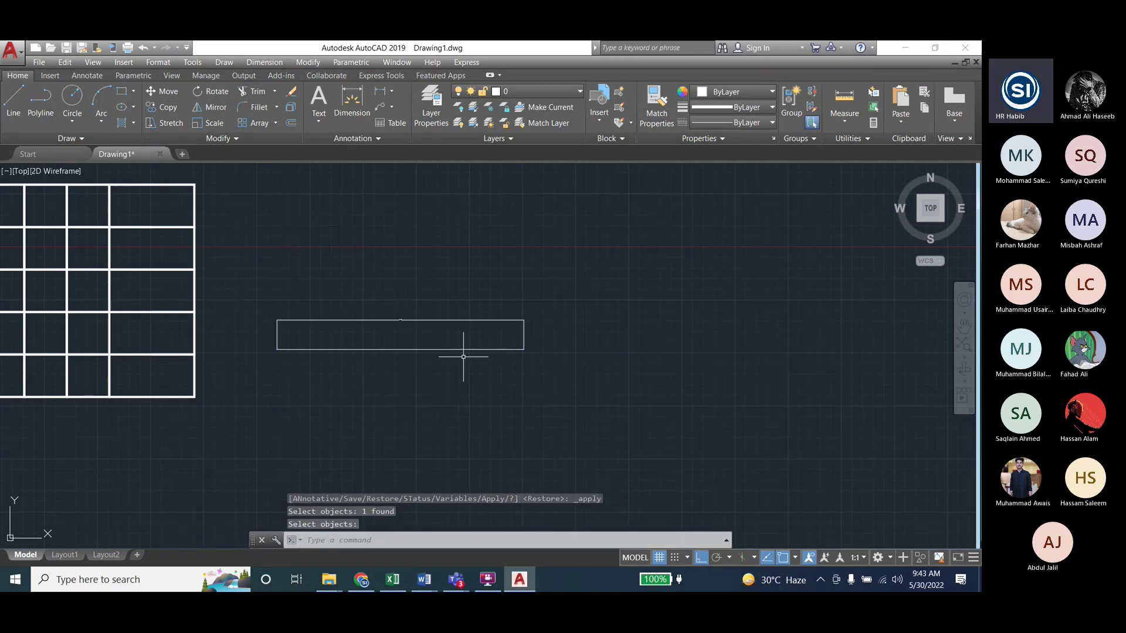
pyautogui.click(416, 350)
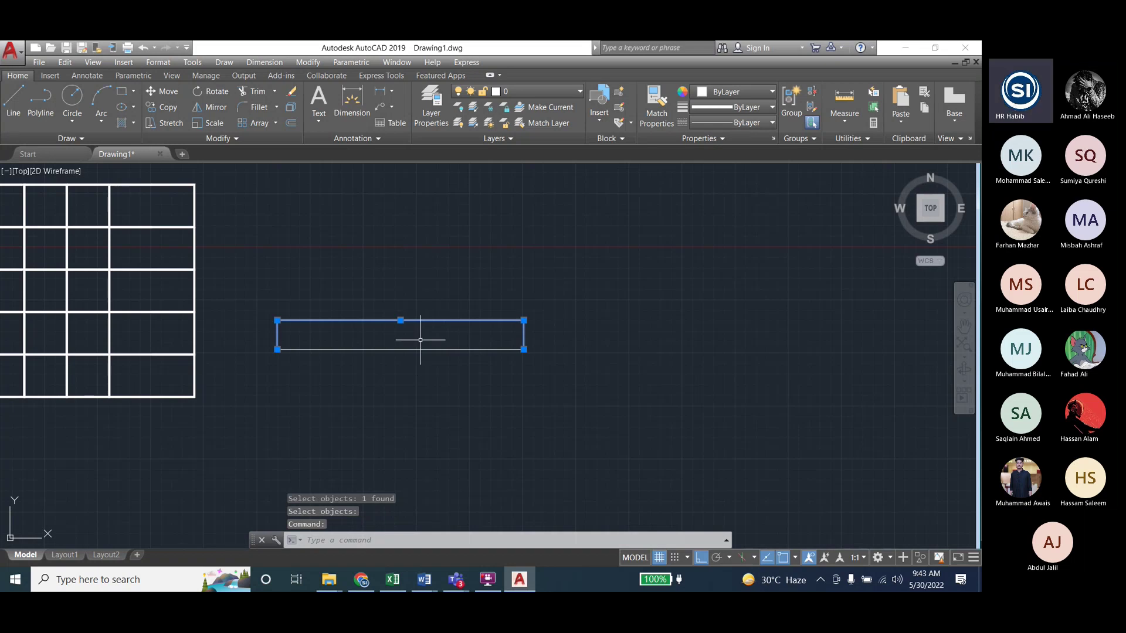
pyautogui.press('Escape')
pyautogui.press('Escape')
pyautogui.press('Escape')
# Reopen the Dimension Style Manager and close it again without changes
pyautogui.click(264, 63)
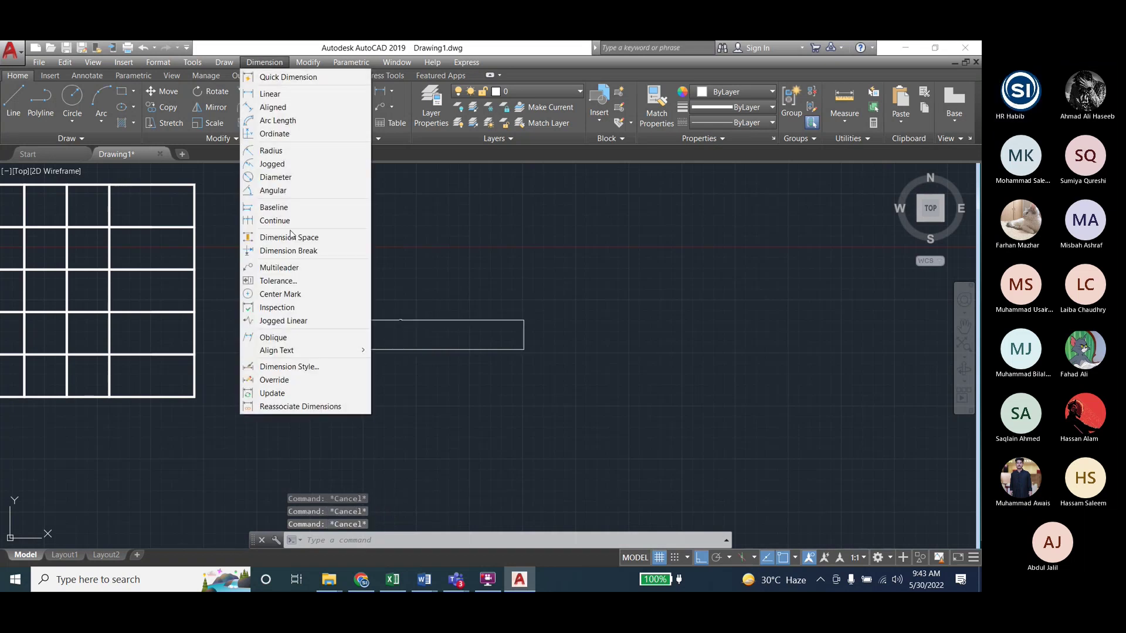
pyautogui.click(305, 367)
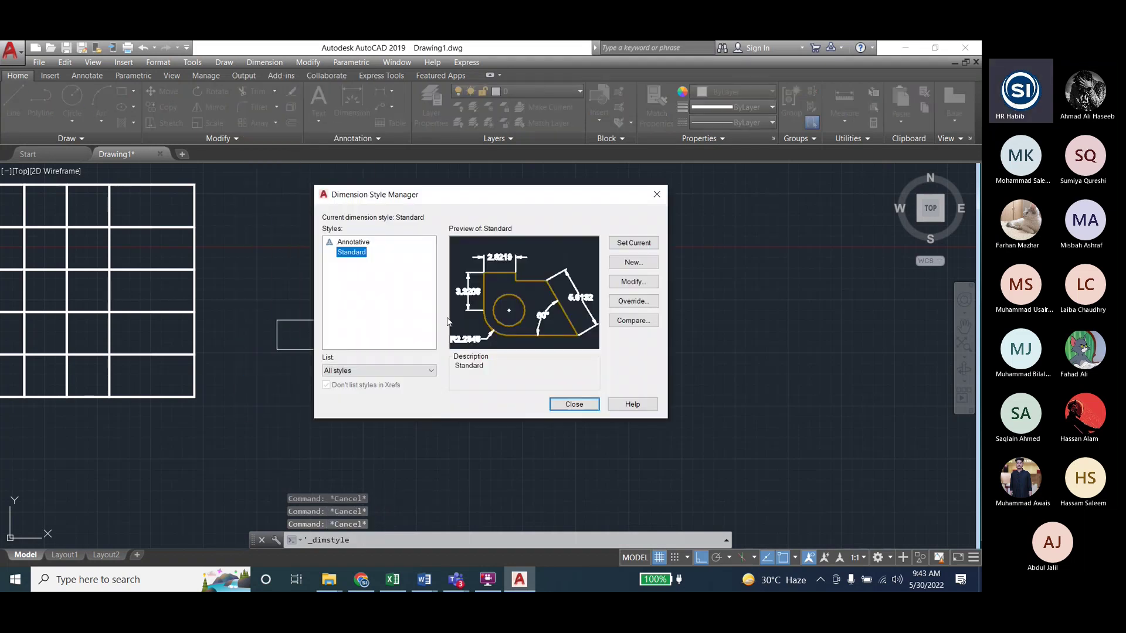
pyautogui.press('Escape')
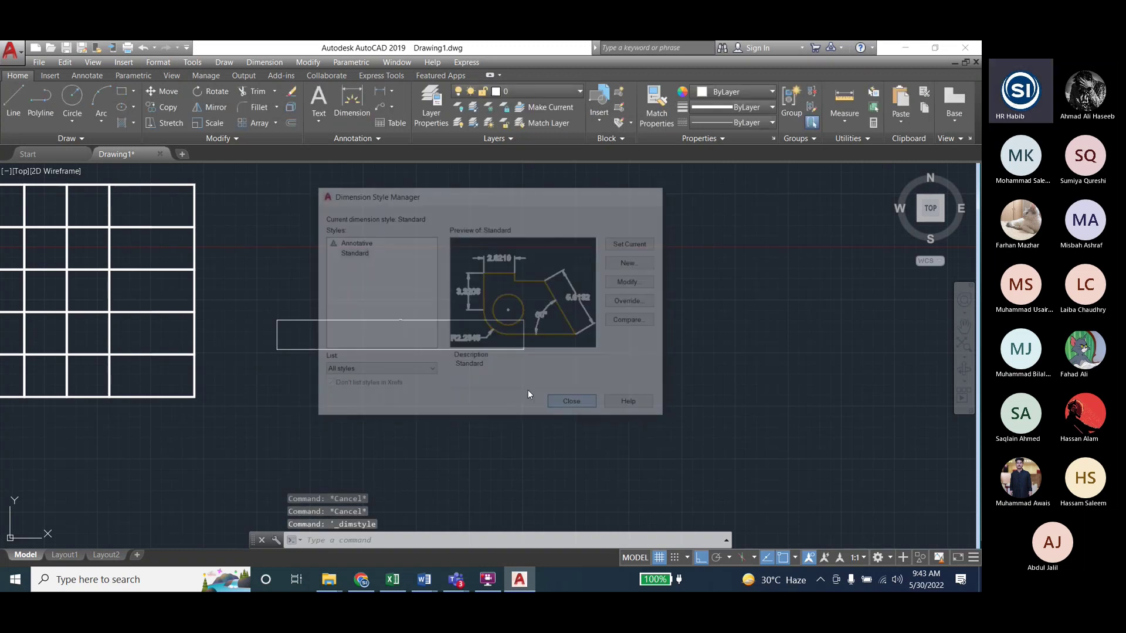
pyautogui.press('Escape')
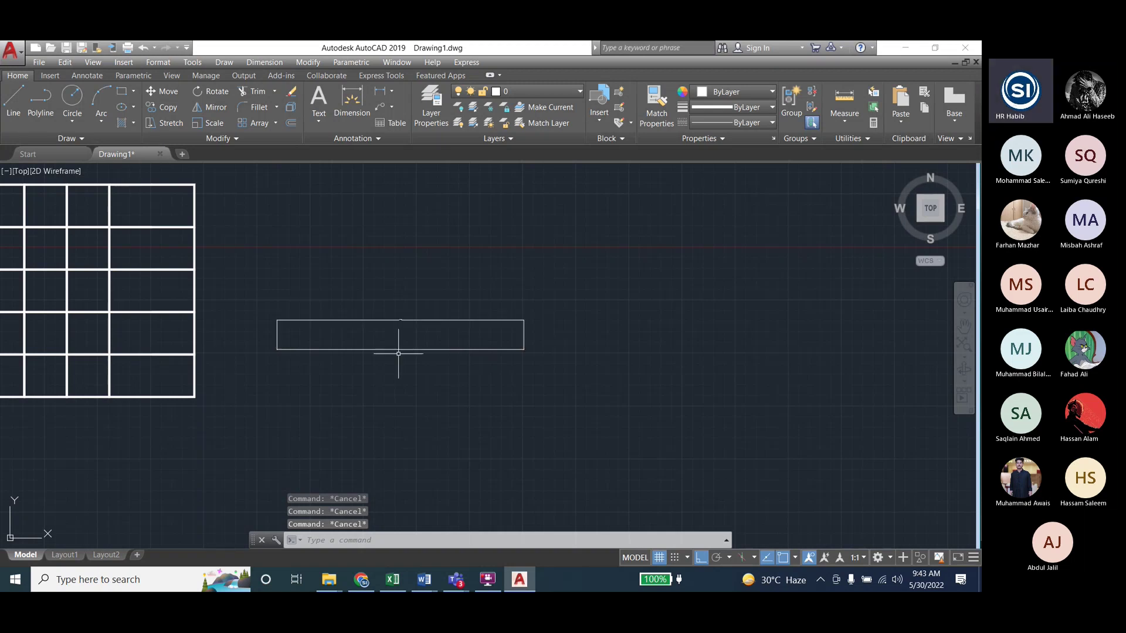
# Erase the rectangle's top and side edges and dimension the remaining bottom line
pyautogui.click(388, 320)
pyautogui.press('Delete')
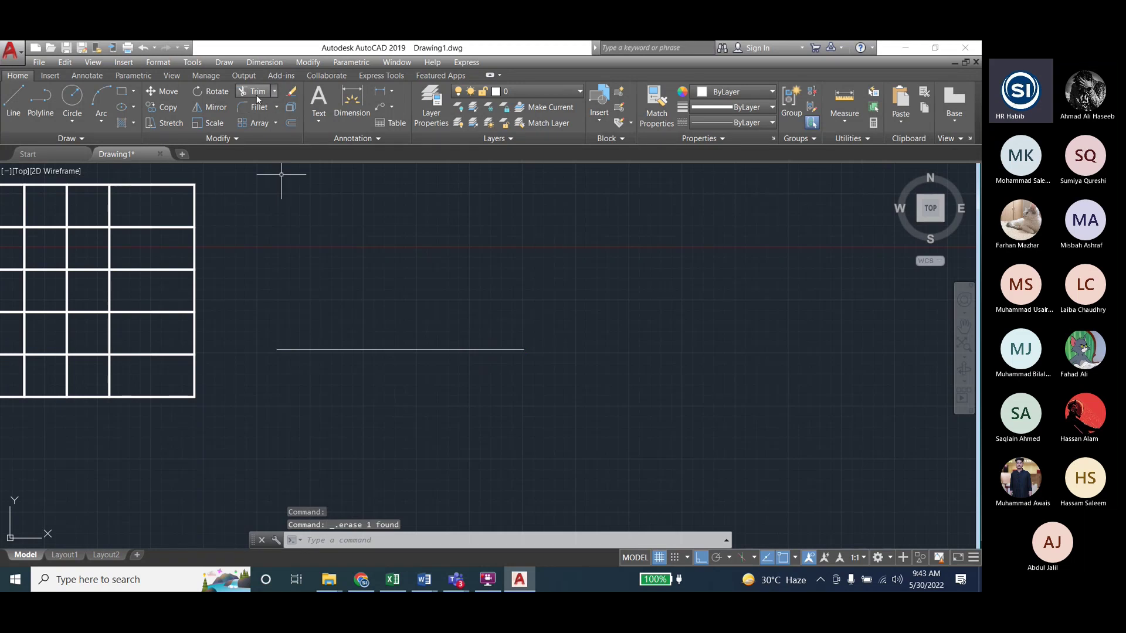
pyautogui.click(352, 104)
pyautogui.click(377, 350)
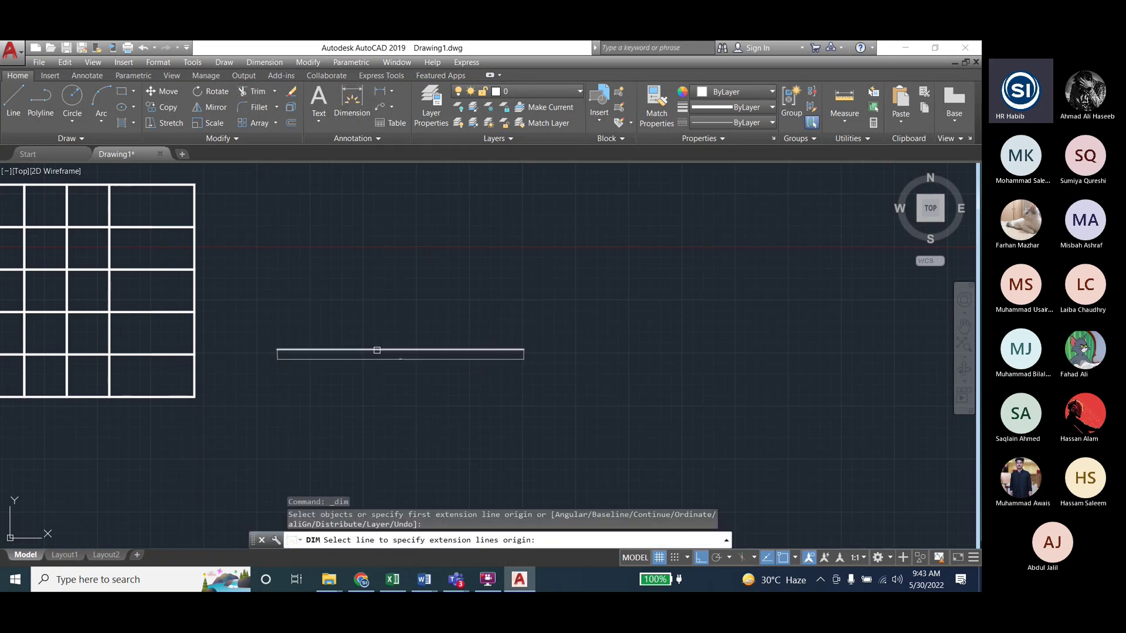
pyautogui.click(405, 329)
pyautogui.scroll(6, 405, 326)
pyautogui.scroll(-2, 402, 334)
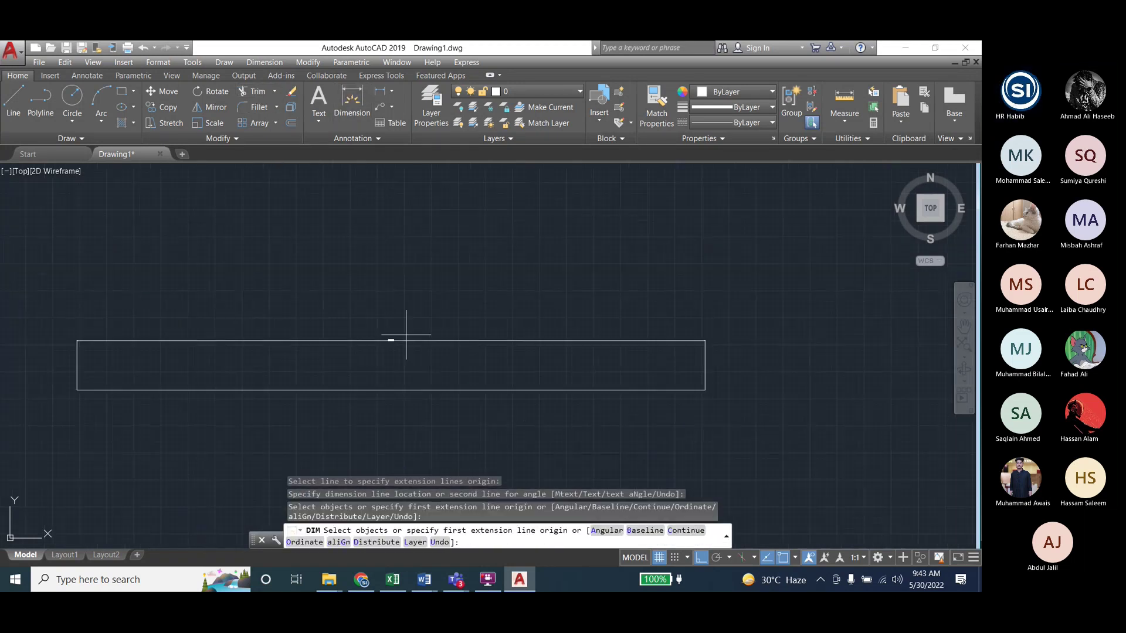
# Cancel the unfinished dimension and open the Dimension Style Manager
pyautogui.click(352, 340)
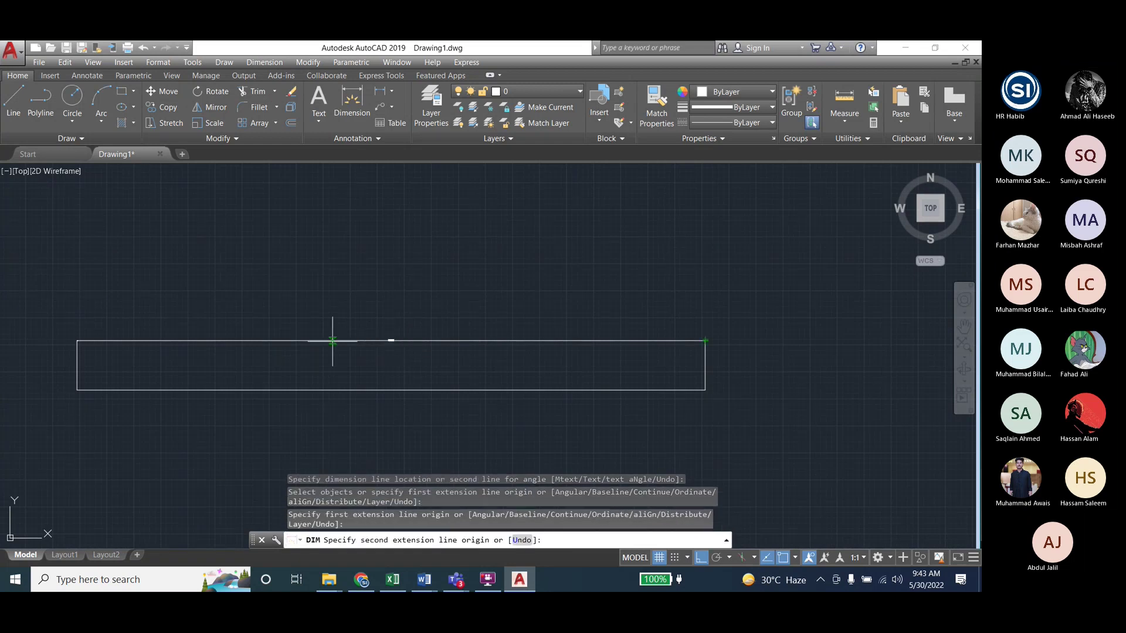
pyautogui.press('Escape')
pyautogui.press('Escape')
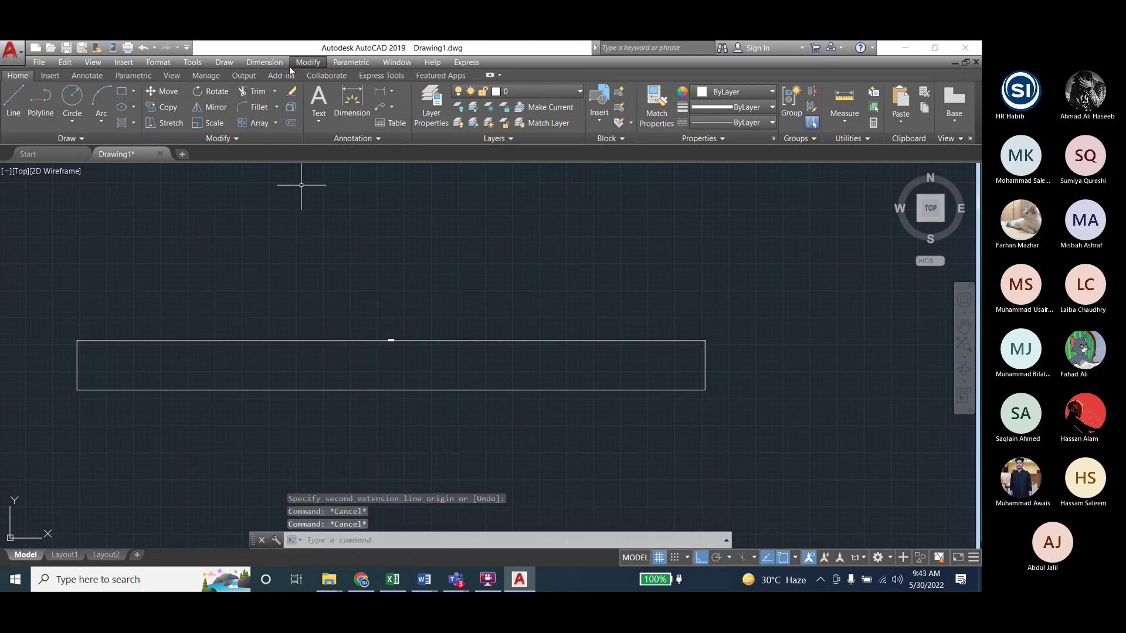
pyautogui.click(265, 63)
pyautogui.click(302, 364)
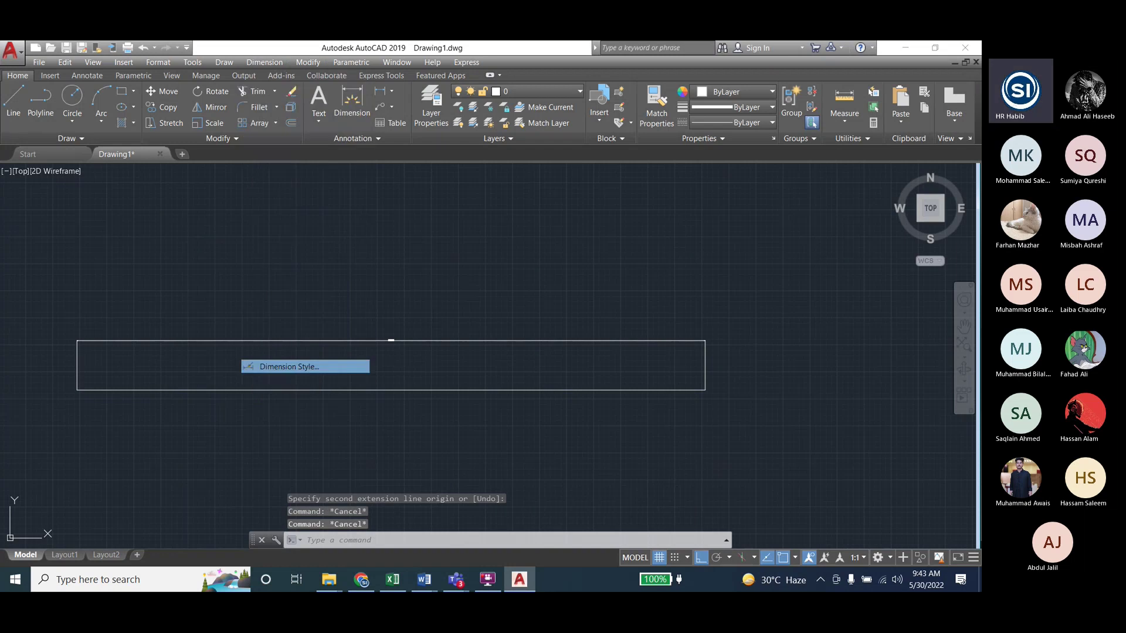
# Give the Standard style text height 1, arrow size 1 and red text colour, then close
pyautogui.click(622, 284)
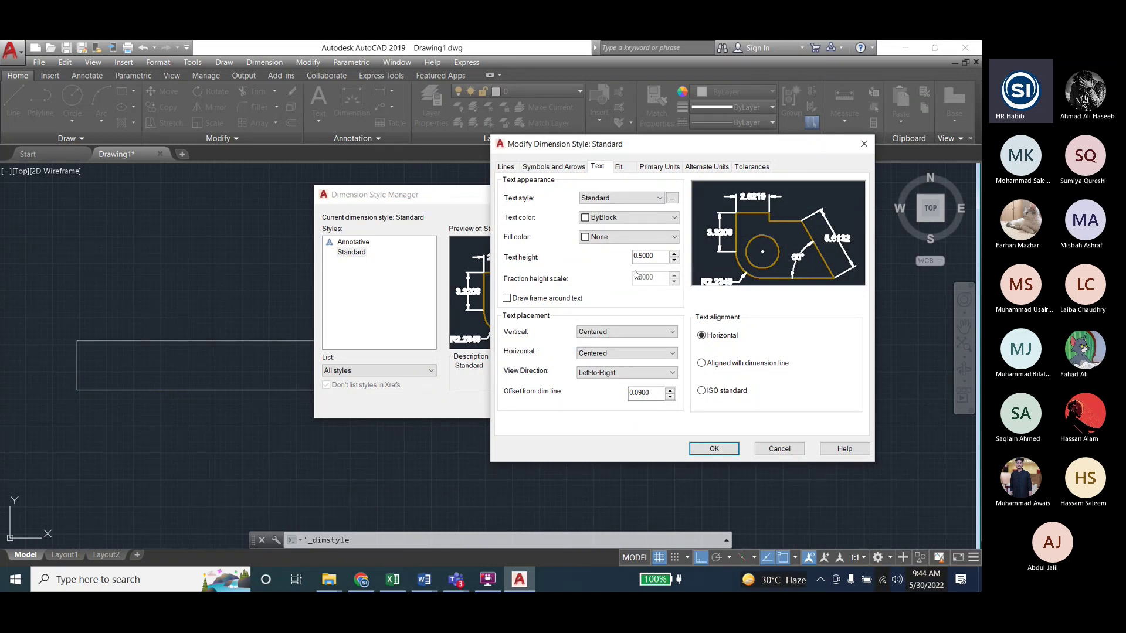
pyautogui.click(554, 166)
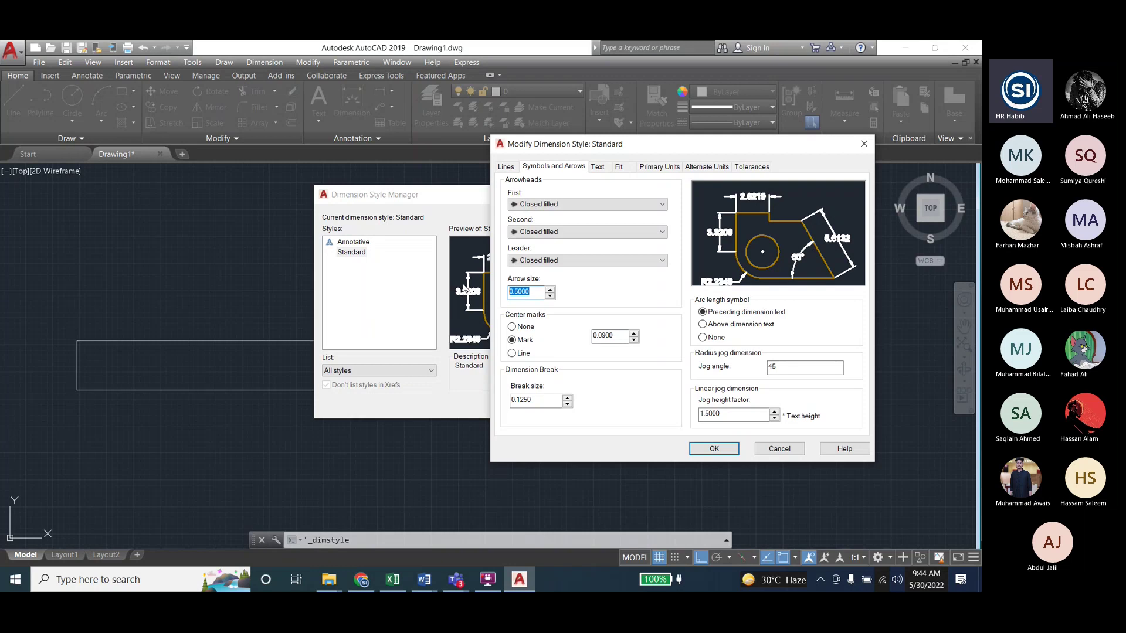
pyautogui.click(597, 166)
pyautogui.doubleClick(649, 257)
pyautogui.write('1')
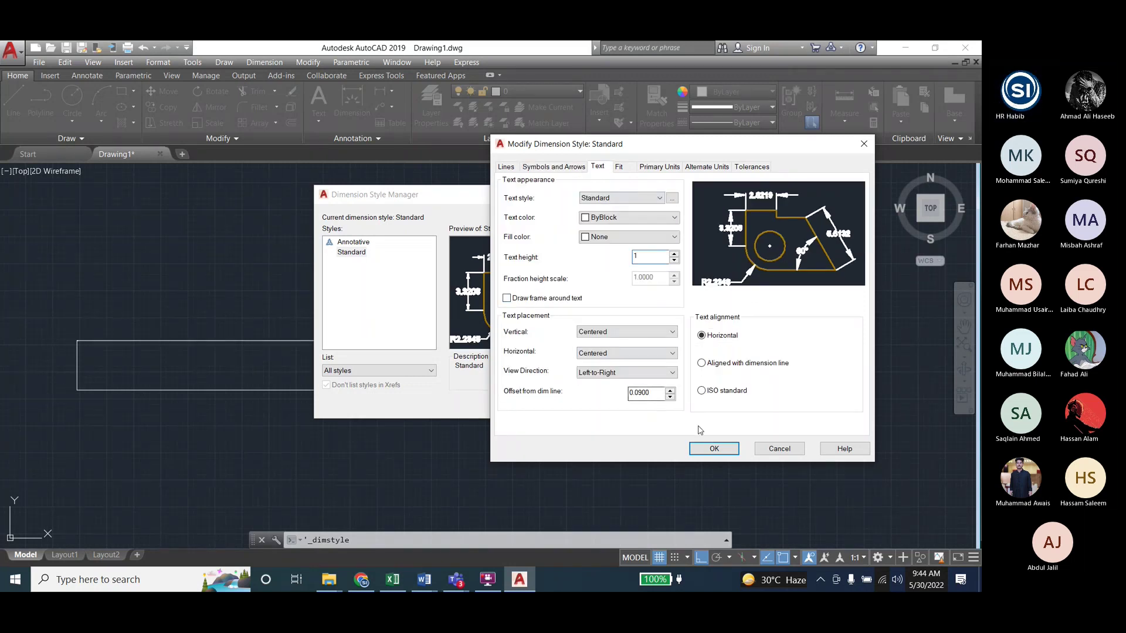
pyautogui.click(605, 219)
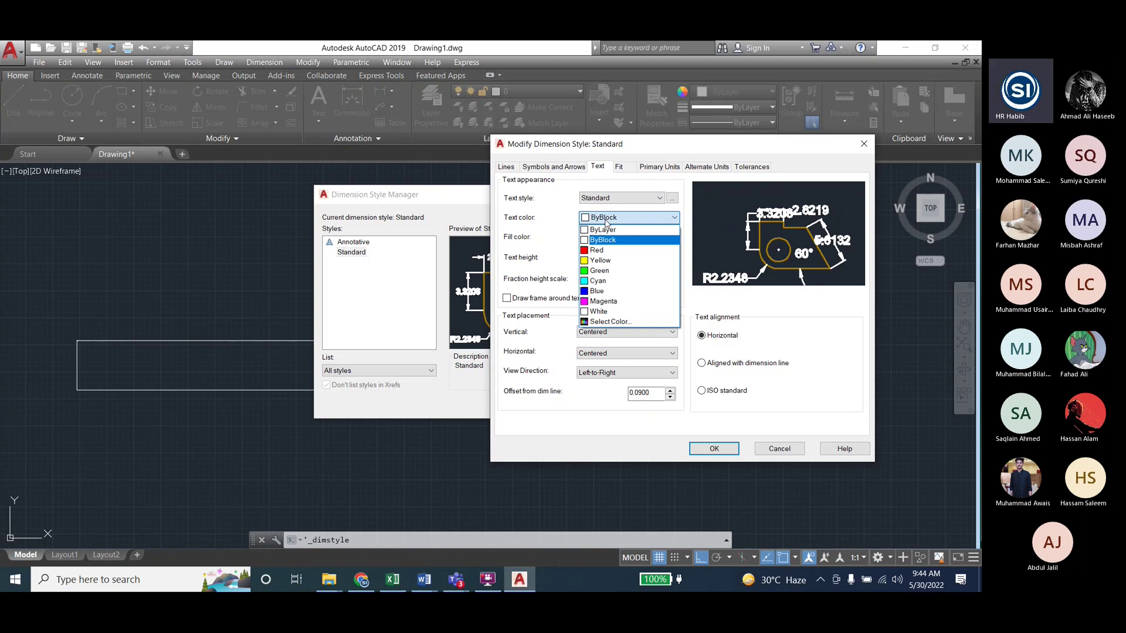
pyautogui.click(596, 250)
pyautogui.click(553, 167)
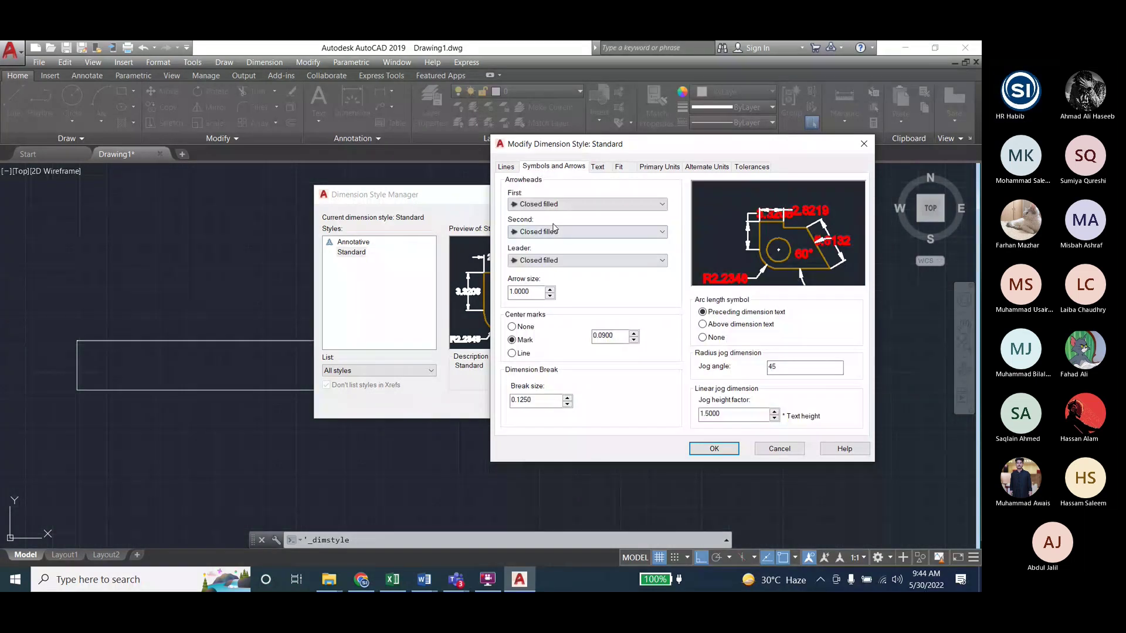
pyautogui.press('Return')
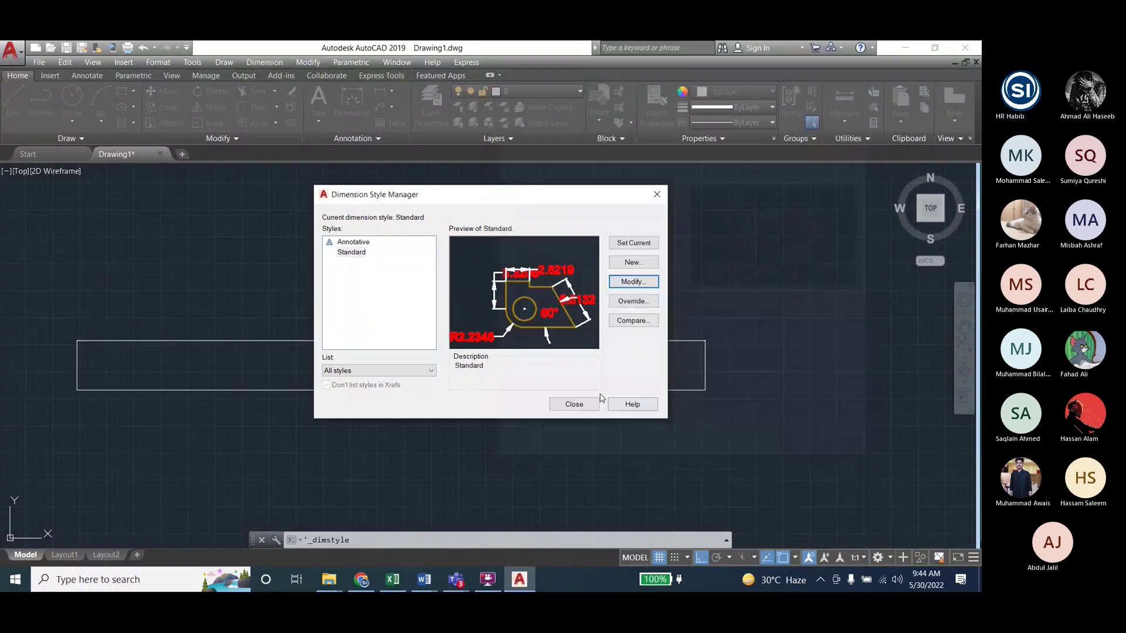
pyautogui.click(574, 404)
pyautogui.scroll(3, 382, 337)
pyautogui.scroll(-3, 382, 337)
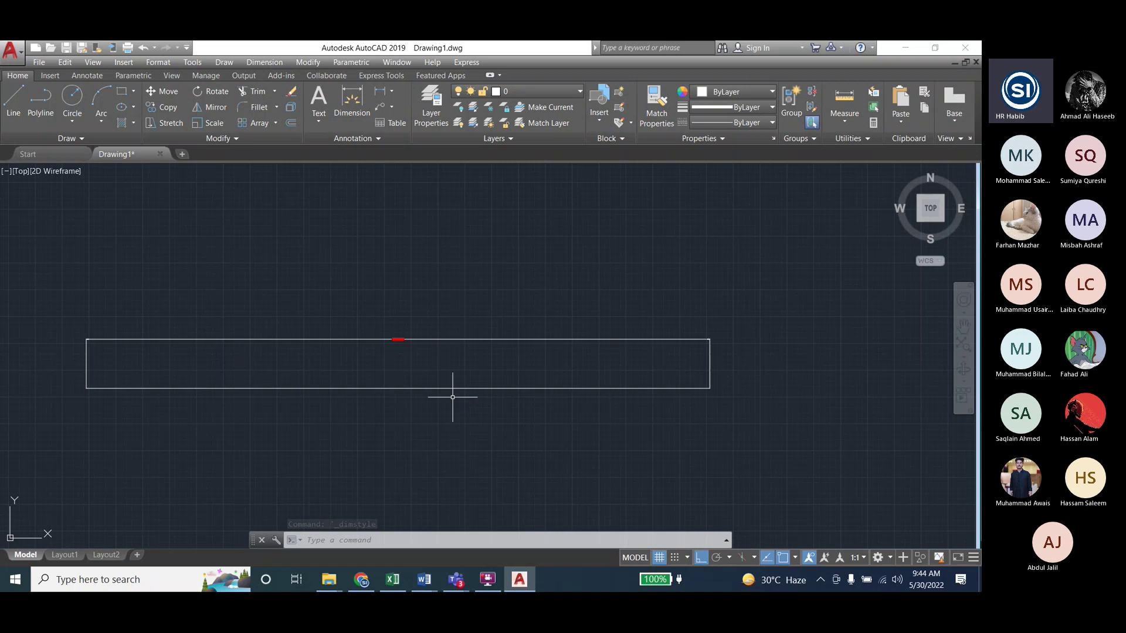
# Draw a short horizontal line just above the rectangle
pyautogui.click(13, 99)
pyautogui.click(290, 296)
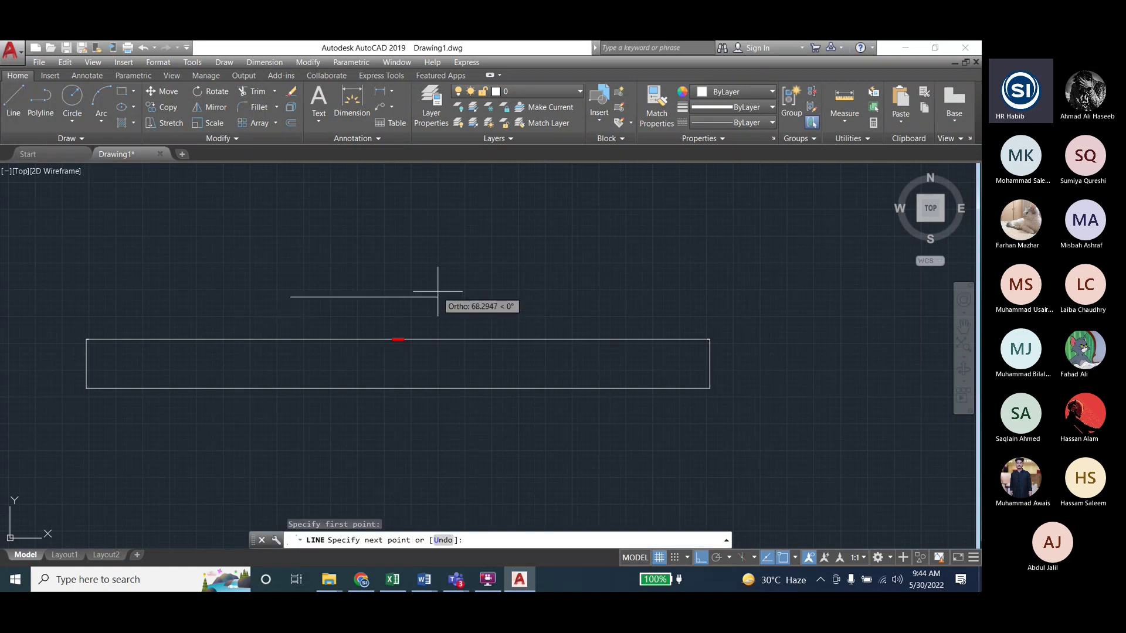
pyautogui.click(410, 297)
pyautogui.press('Return')
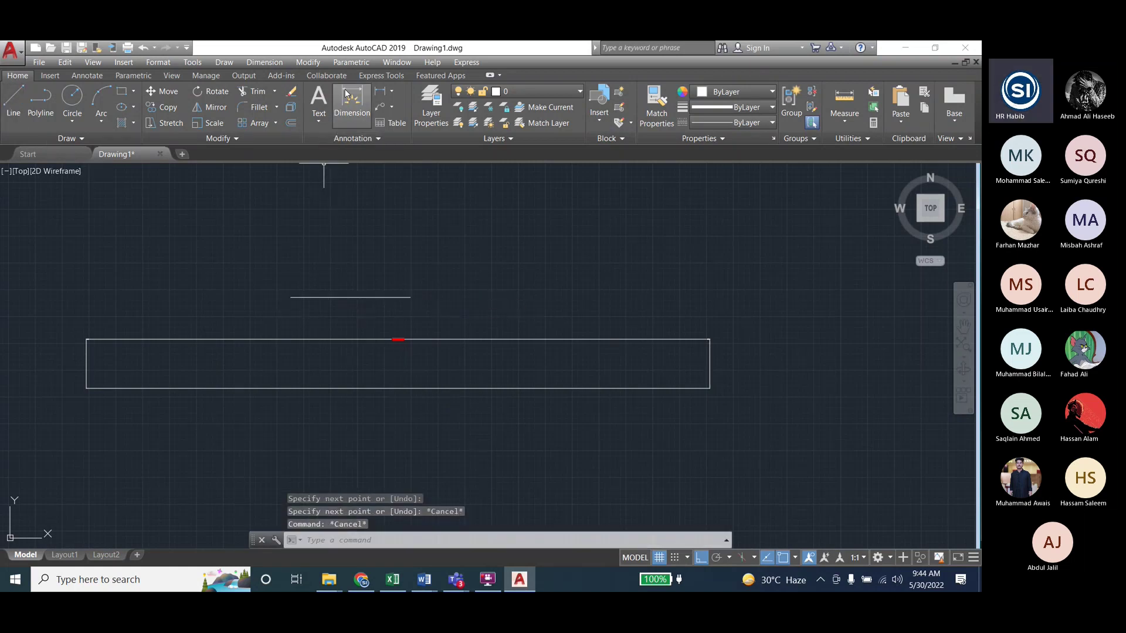
# Dimension the new line by selecting it, placing the red 55.9208 dimension above the rectangle
pyautogui.click(352, 101)
pyautogui.click(340, 299)
pyautogui.press('Escape')
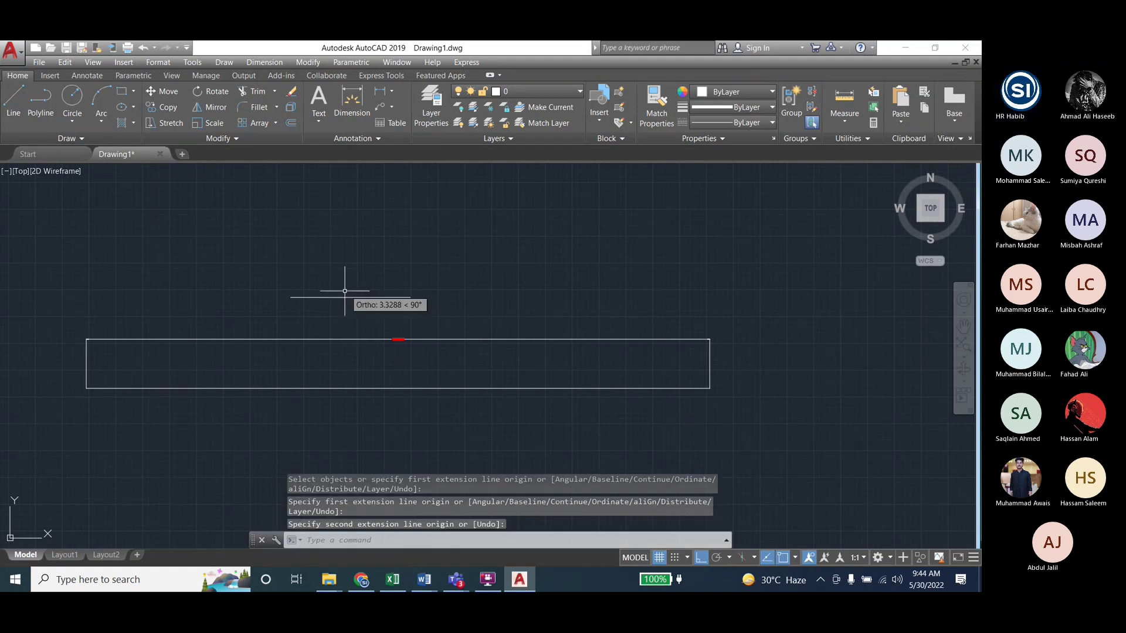
pyautogui.click(352, 100)
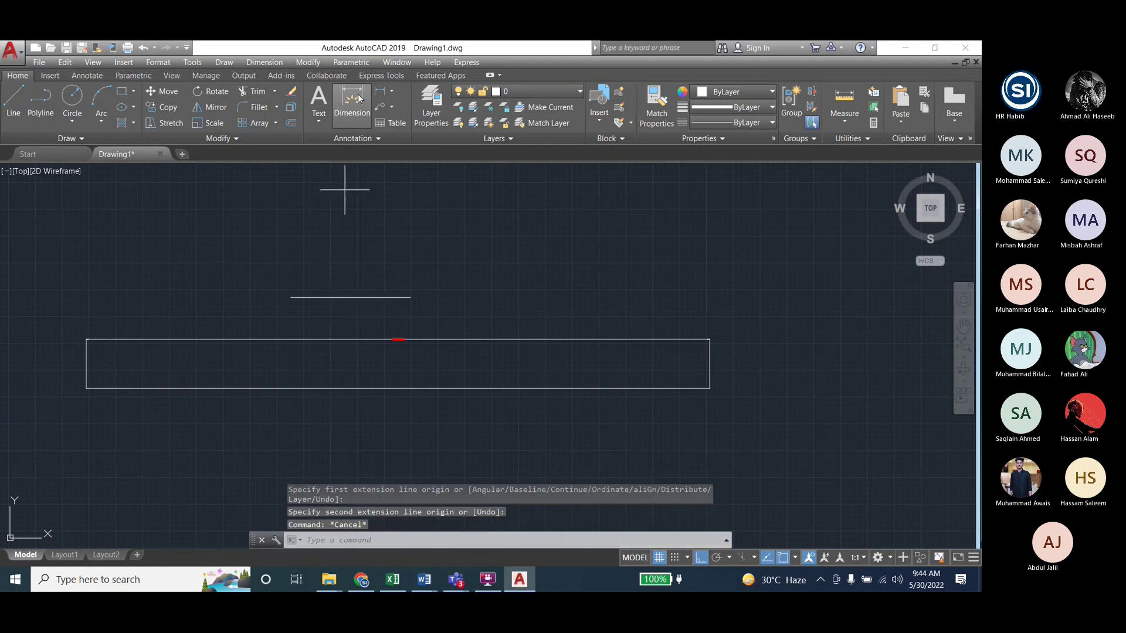
pyautogui.click(352, 297)
pyautogui.press('Escape')
pyautogui.press('Escape')
pyautogui.press('Escape')
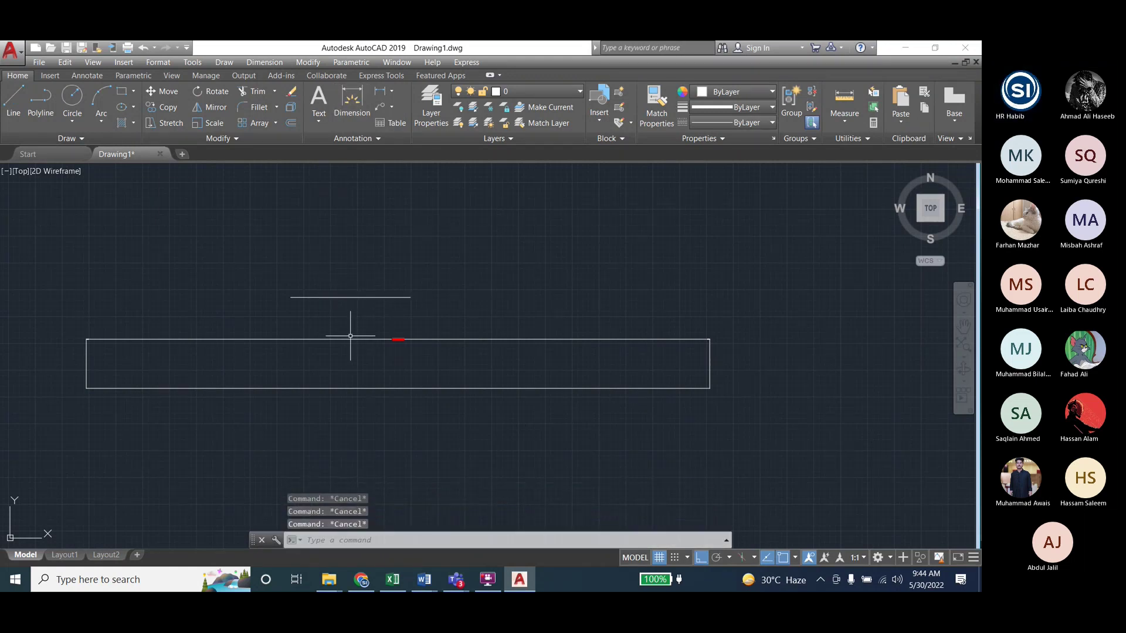
pyautogui.click(344, 94)
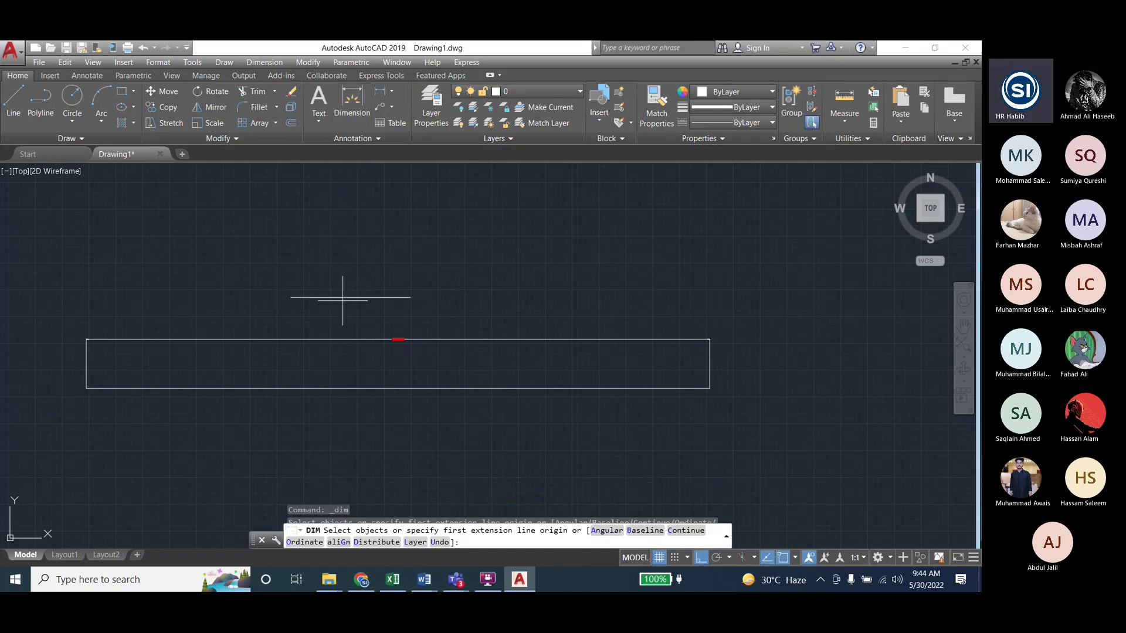
pyautogui.press('Return')
pyautogui.click(343, 296)
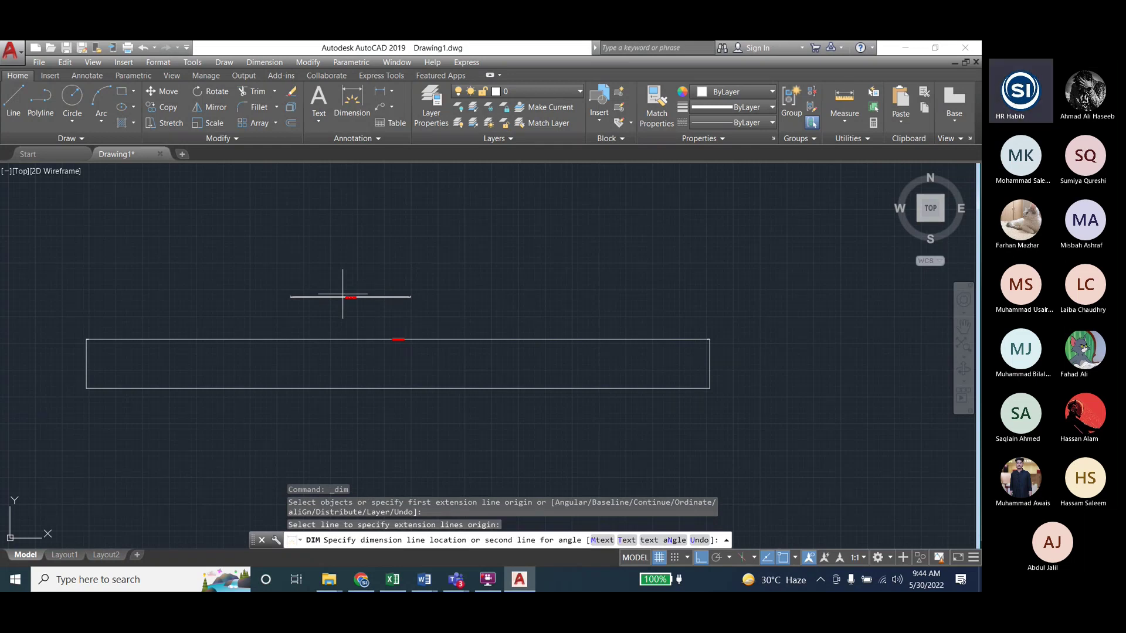
pyautogui.click(335, 296)
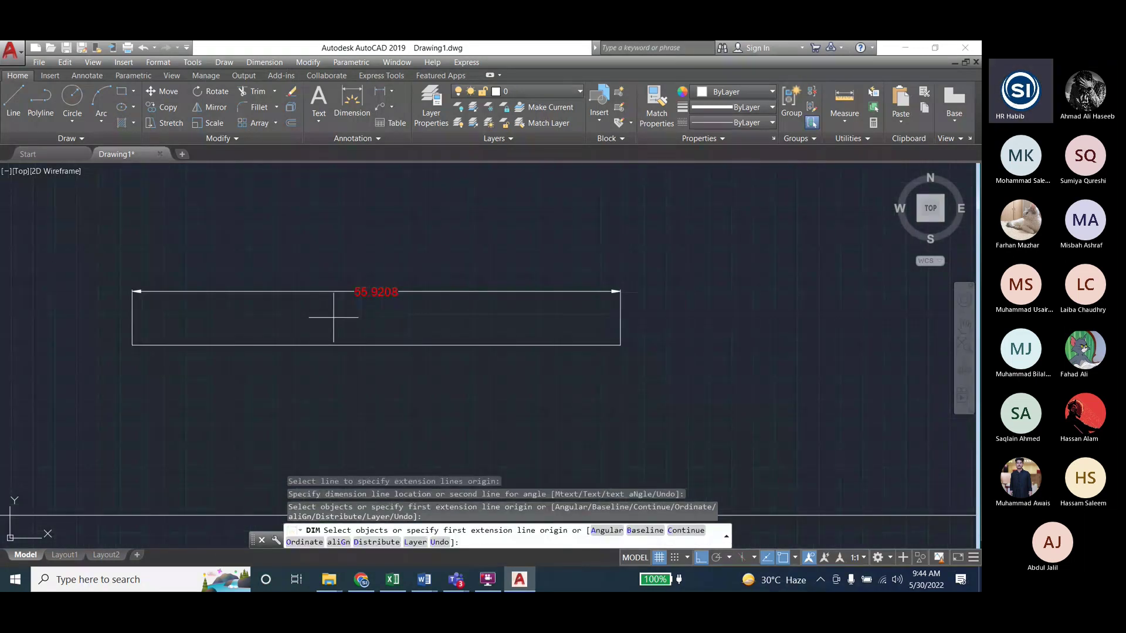
pyautogui.press('Escape')
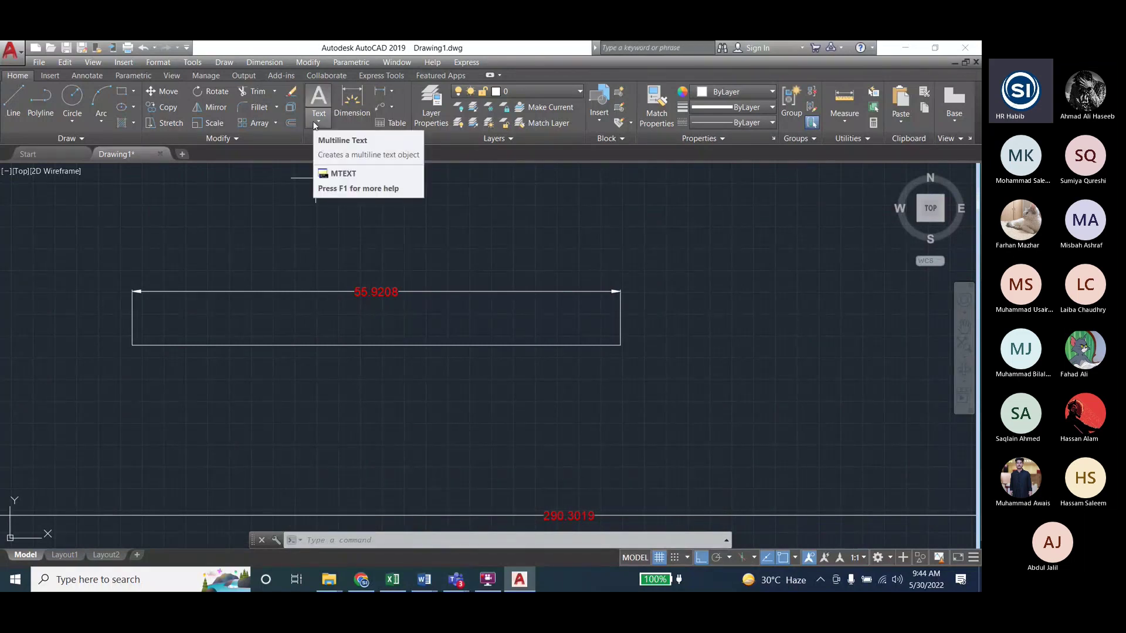
# Start Extend from the Modify menu with the rectangle's bottom edge as boundary
pyautogui.click(308, 62)
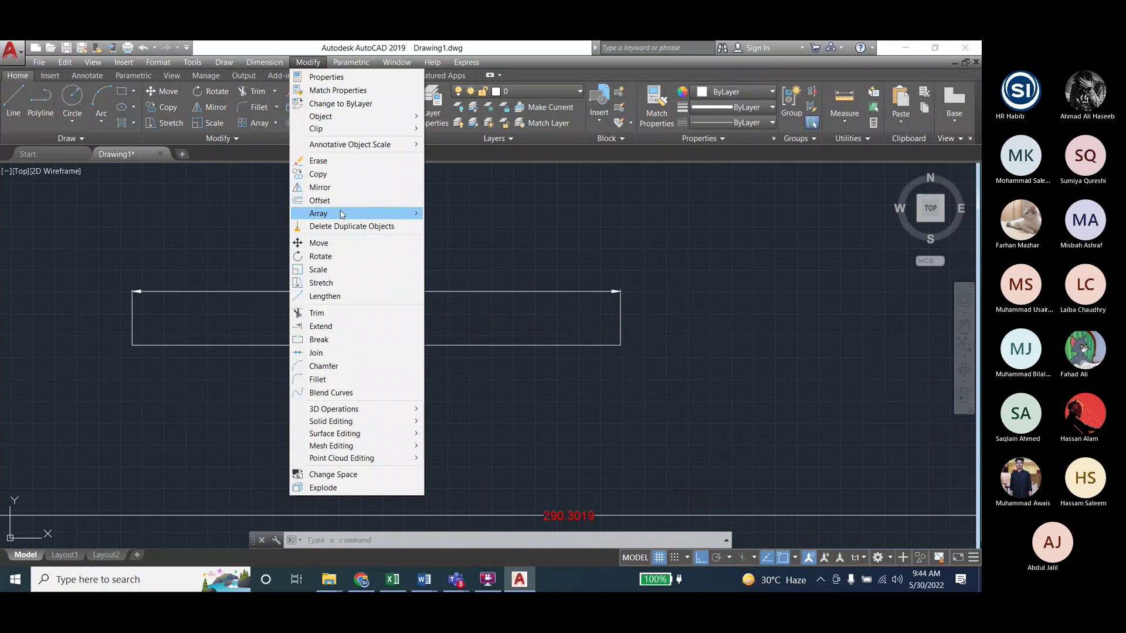
pyautogui.moveTo(342, 214)
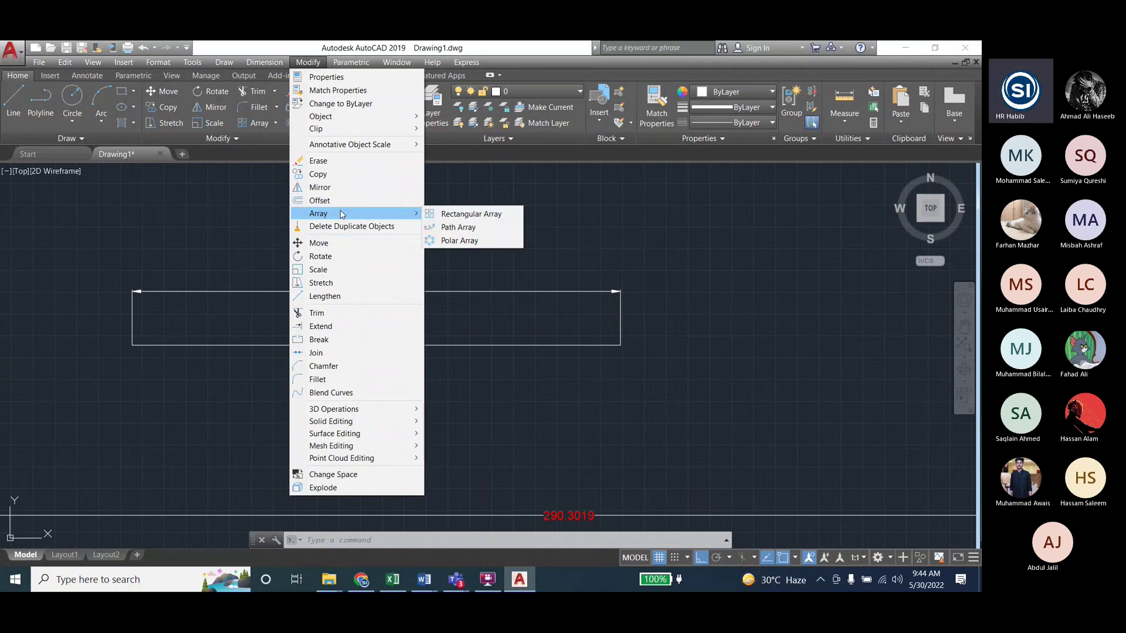
pyautogui.click(344, 326)
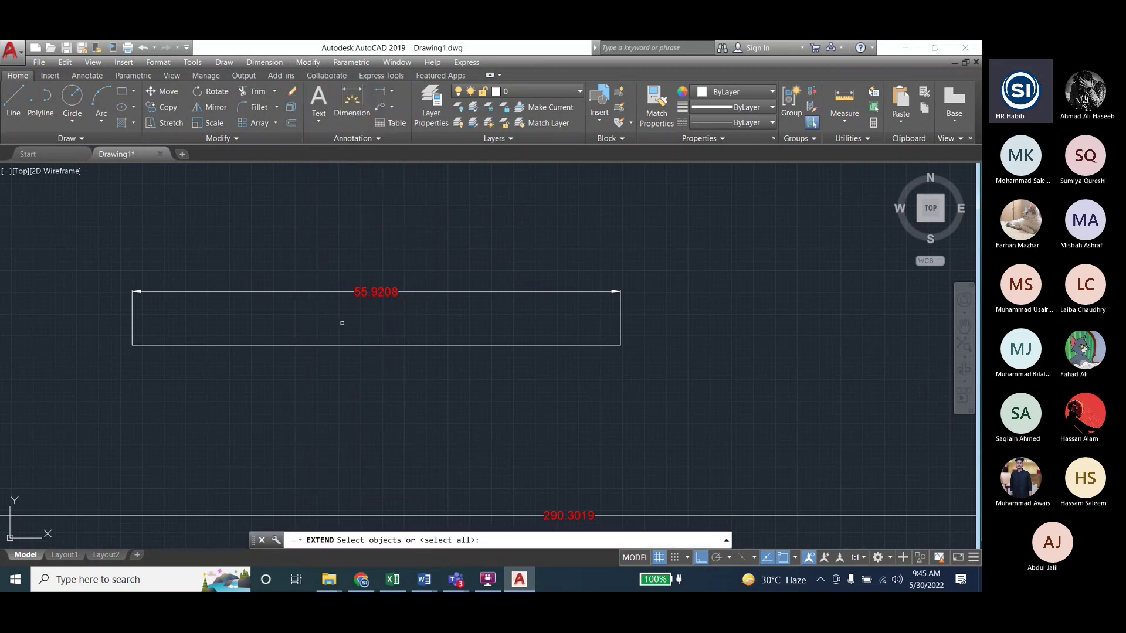
pyautogui.click(365, 346)
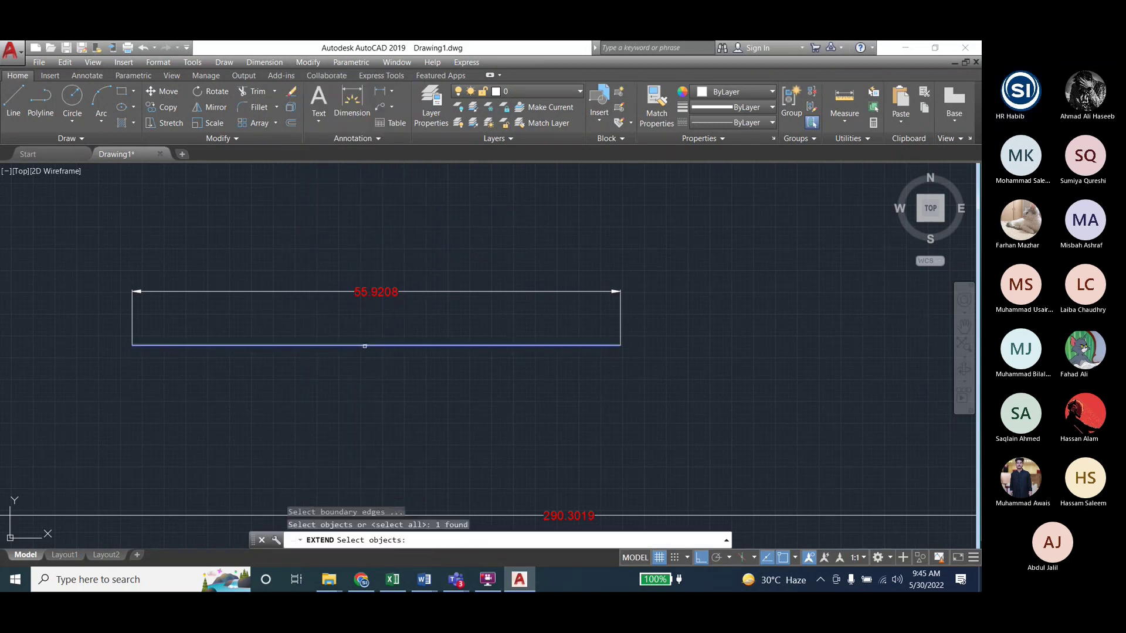
pyautogui.press('Return')
# Try picking lines to extend, then end and restart the Extend command
pyautogui.click(364, 346)
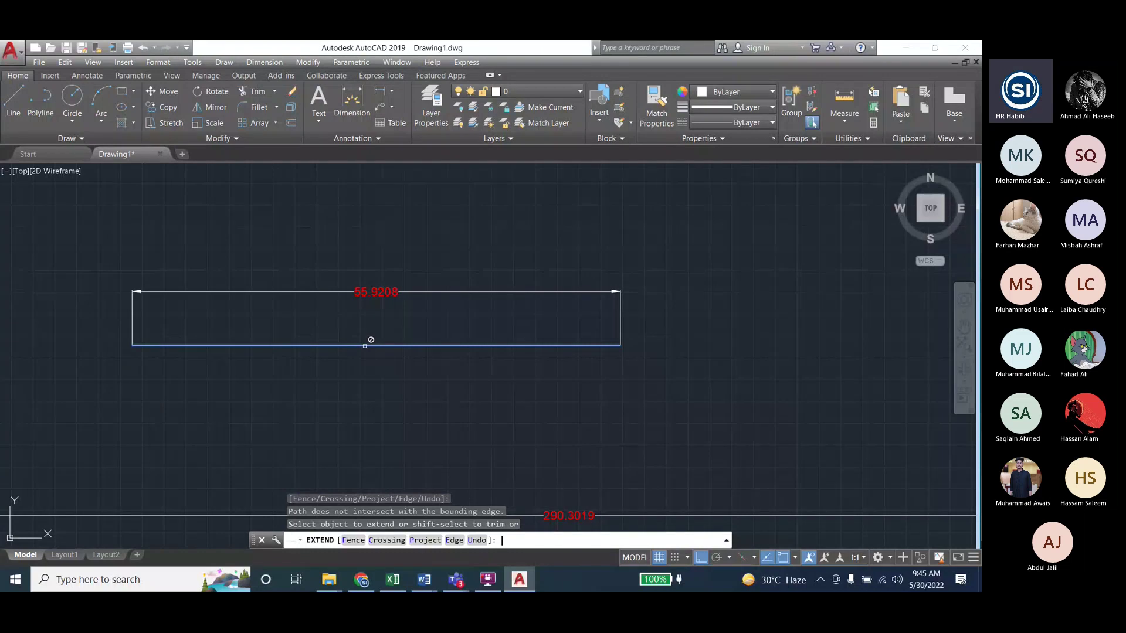
pyautogui.press('Return')
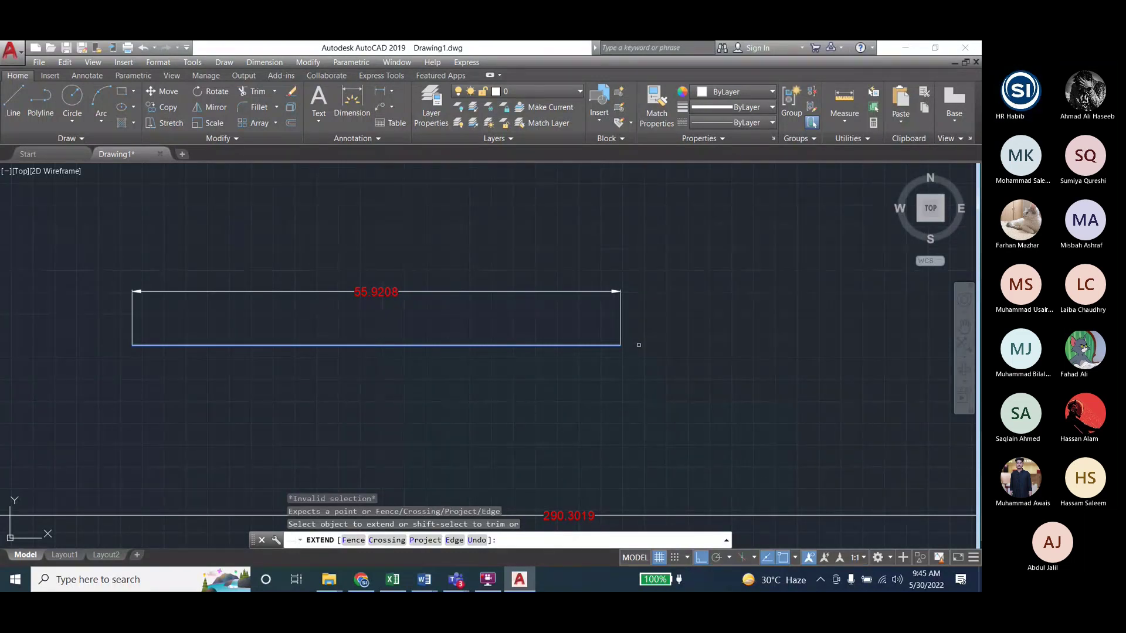
pyautogui.click(603, 352)
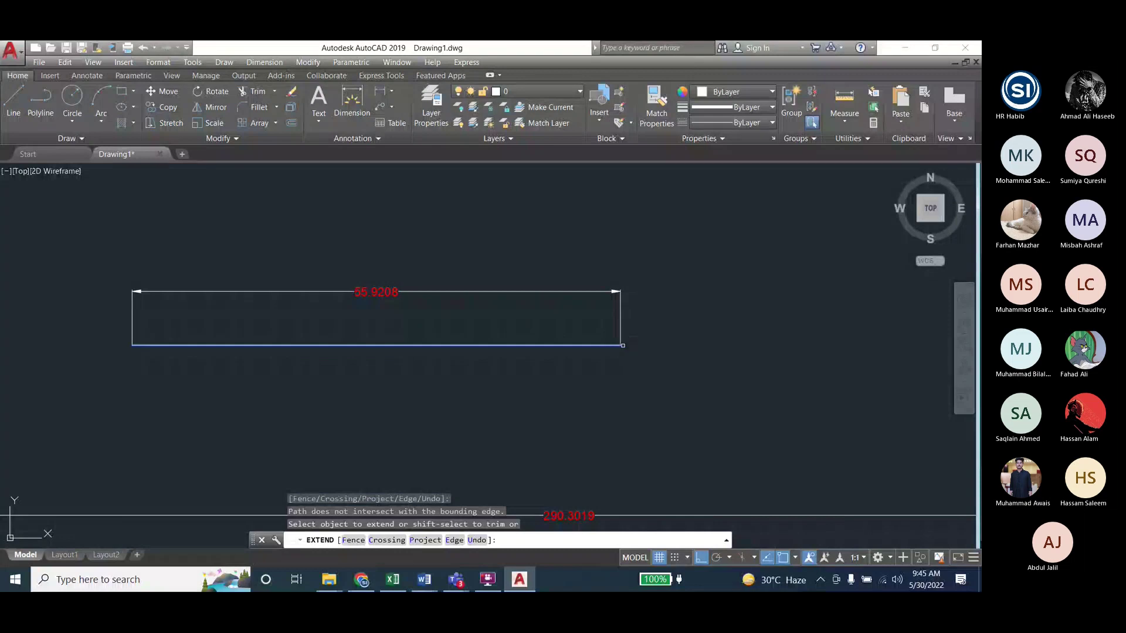
pyautogui.press('Return')
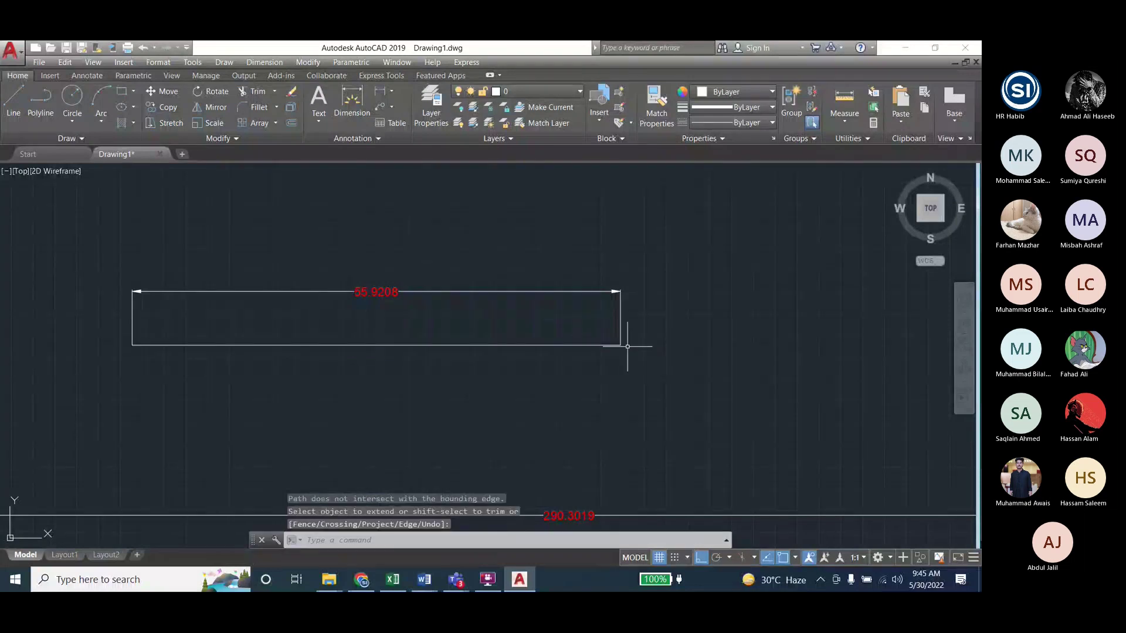
pyautogui.press('Return')
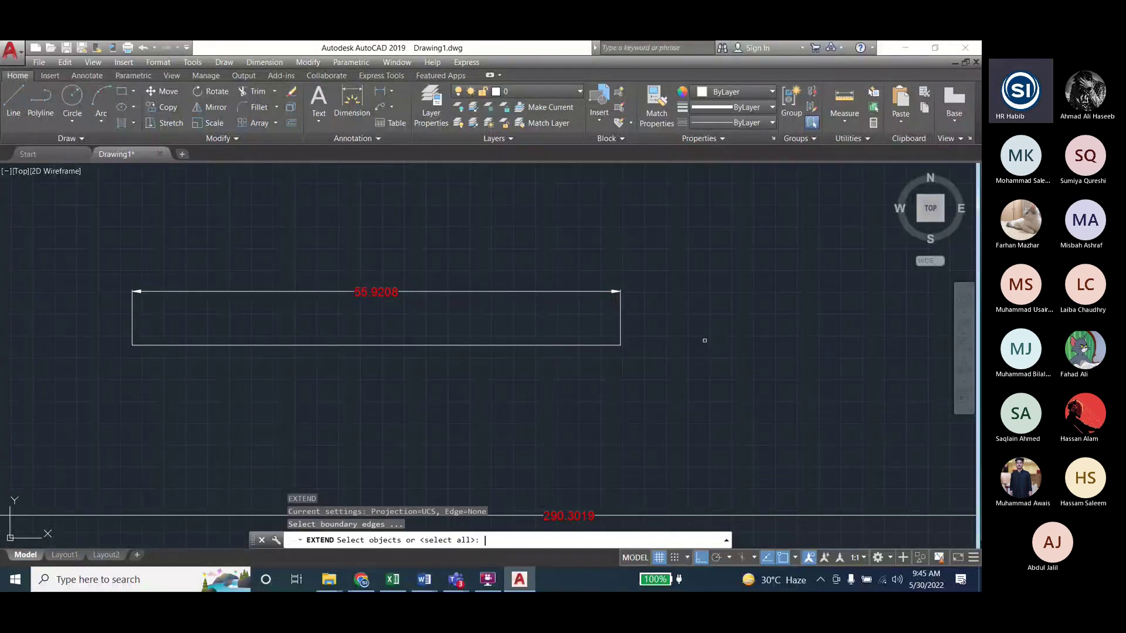
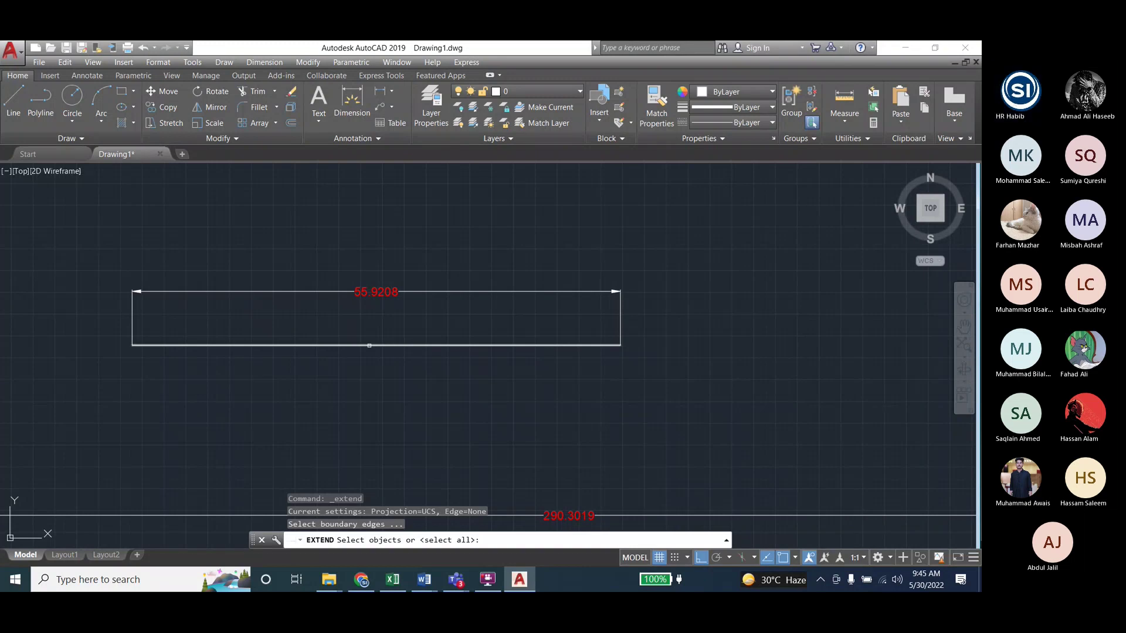
# Try extending a line to the rectangle's bottom edge, then cancel the Extend command
pyautogui.click(369, 345)
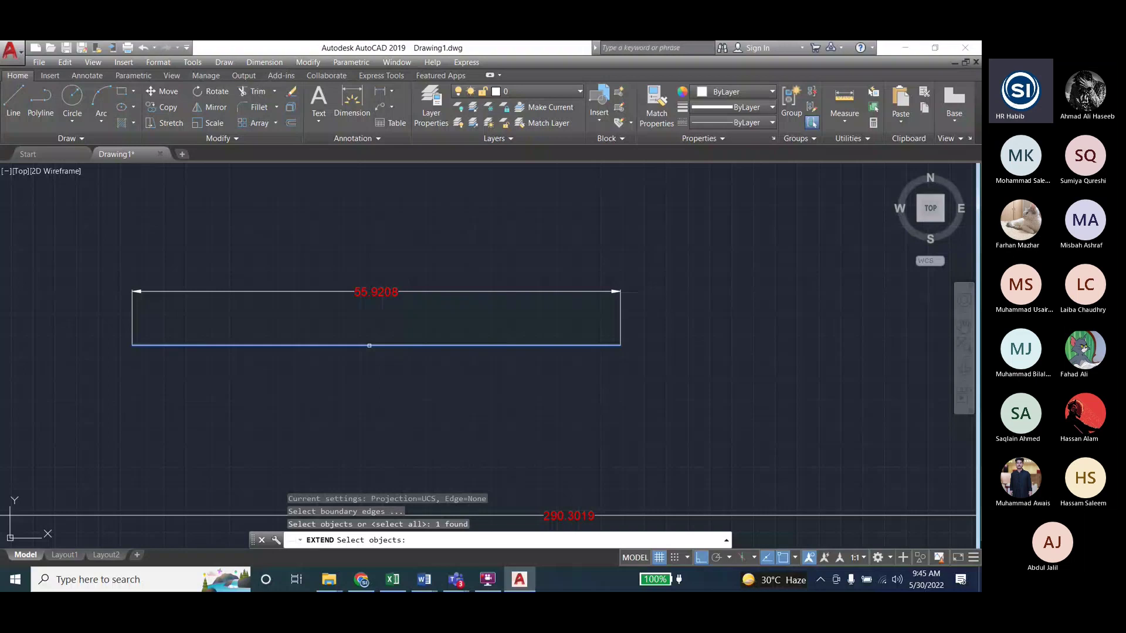
pyautogui.press('Return')
pyautogui.click(369, 345)
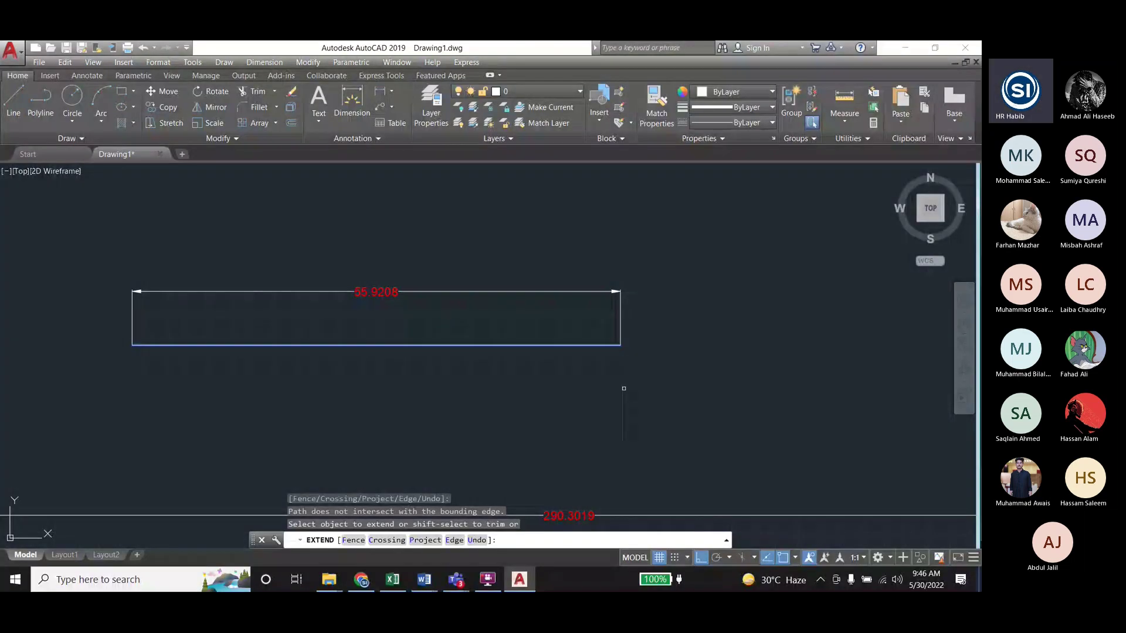
pyautogui.press('Escape')
pyautogui.press('Escape')
pyautogui.press('Escape')
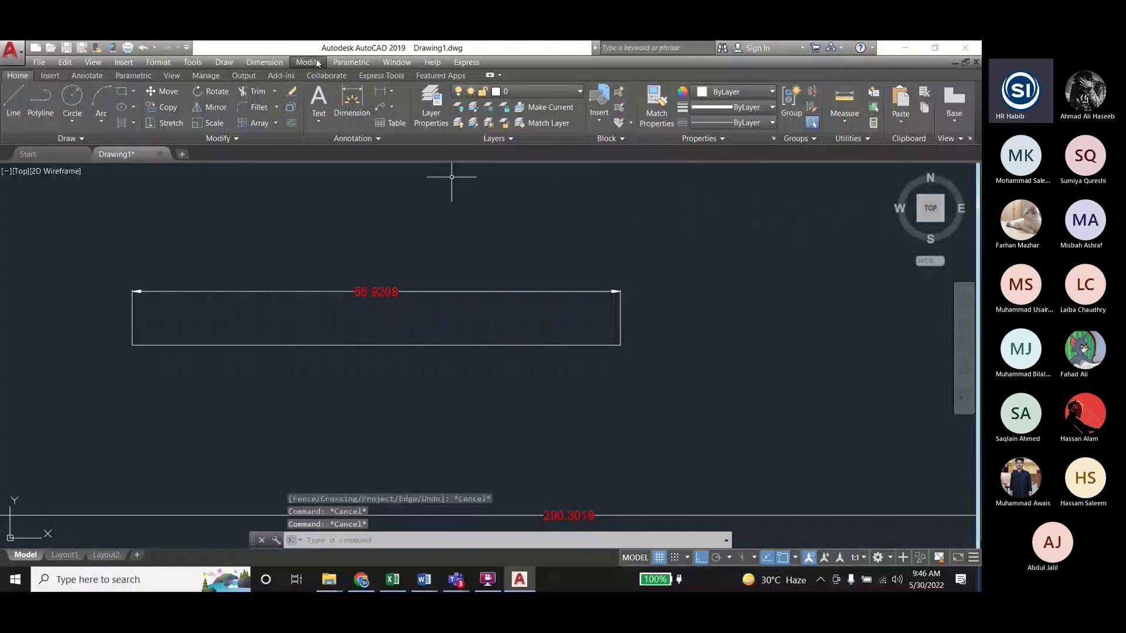
# Start the Stretch tool from the Modify menu
pyautogui.click(317, 63)
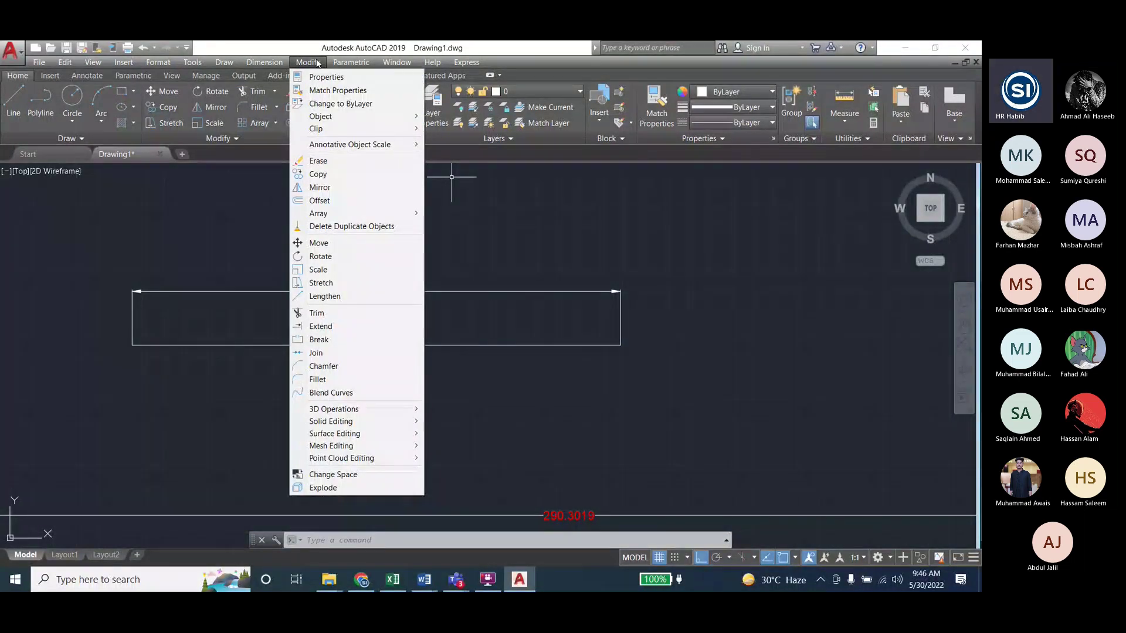
pyautogui.click(318, 63)
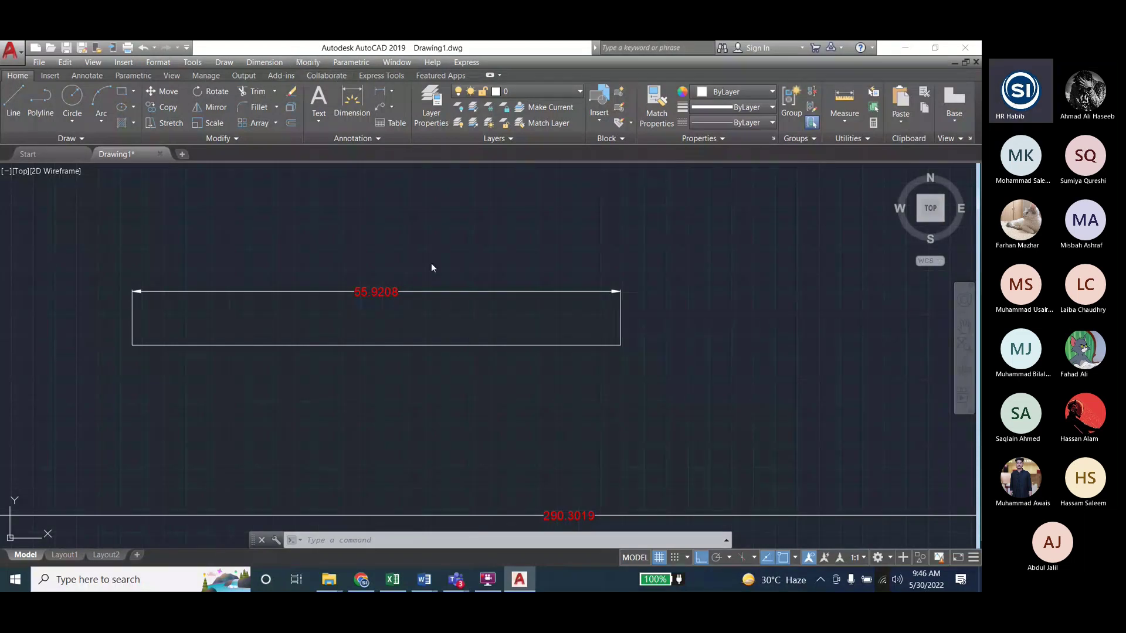
pyautogui.click(311, 63)
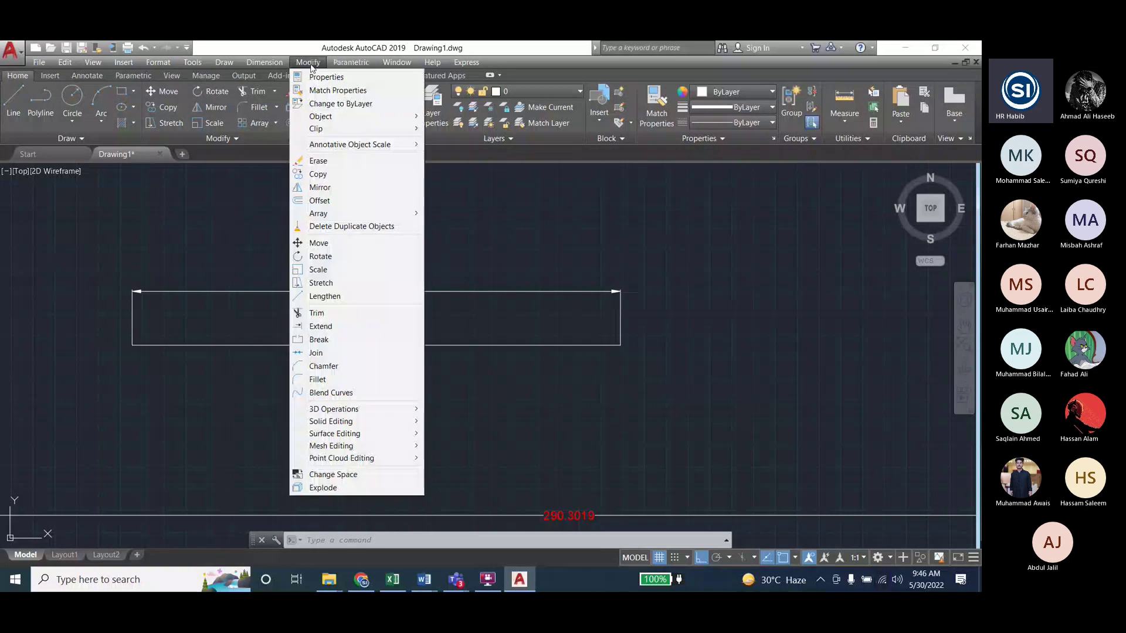
pyautogui.click(338, 287)
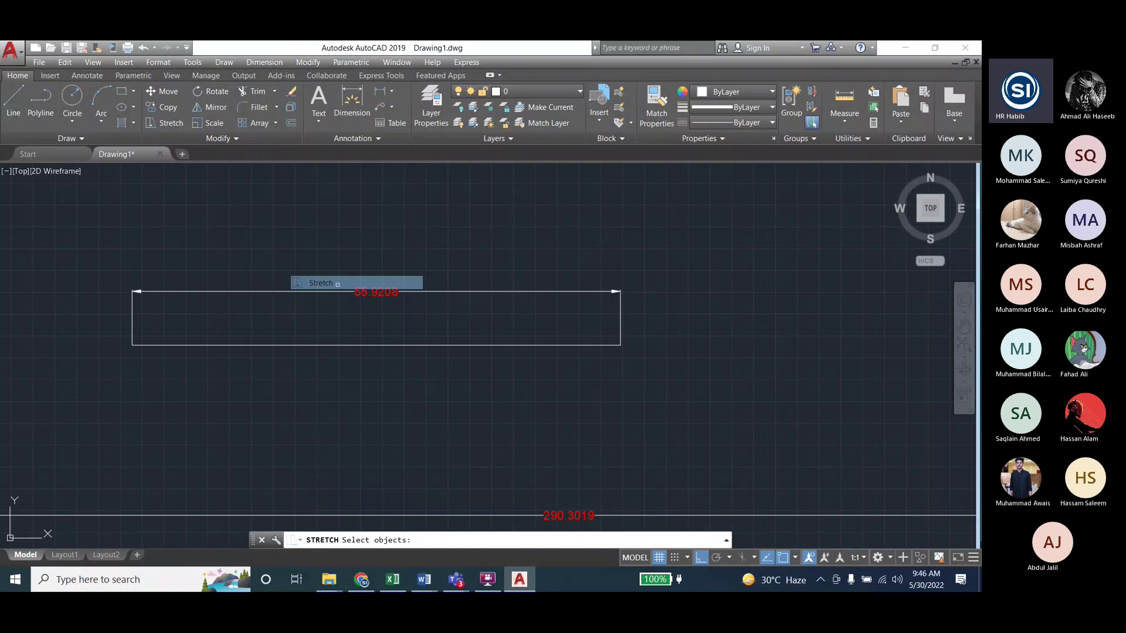
# Stretch the rectangle's bottom line 50 units right from its right endpoint
pyautogui.click(442, 344)
pyautogui.press('Return')
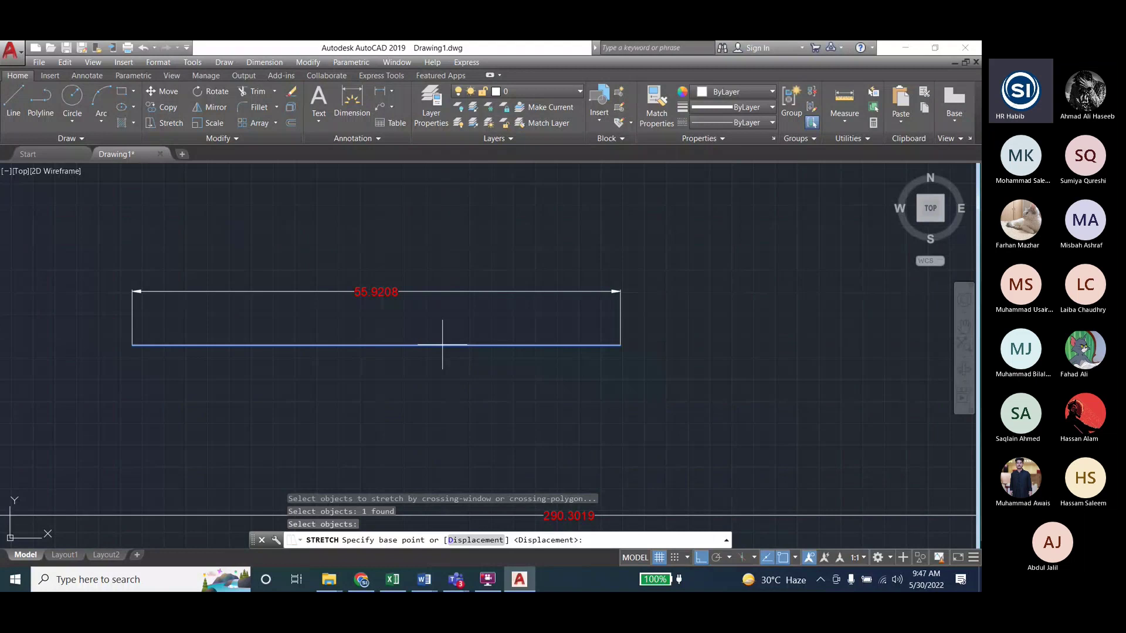
pyautogui.click(616, 346)
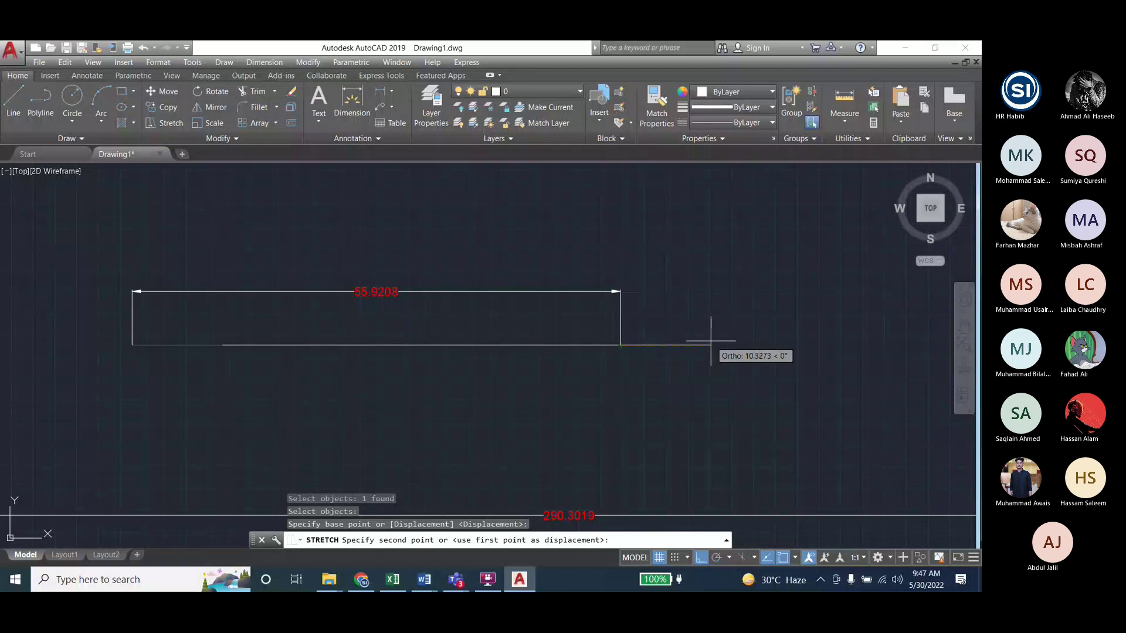
pyautogui.write('50')
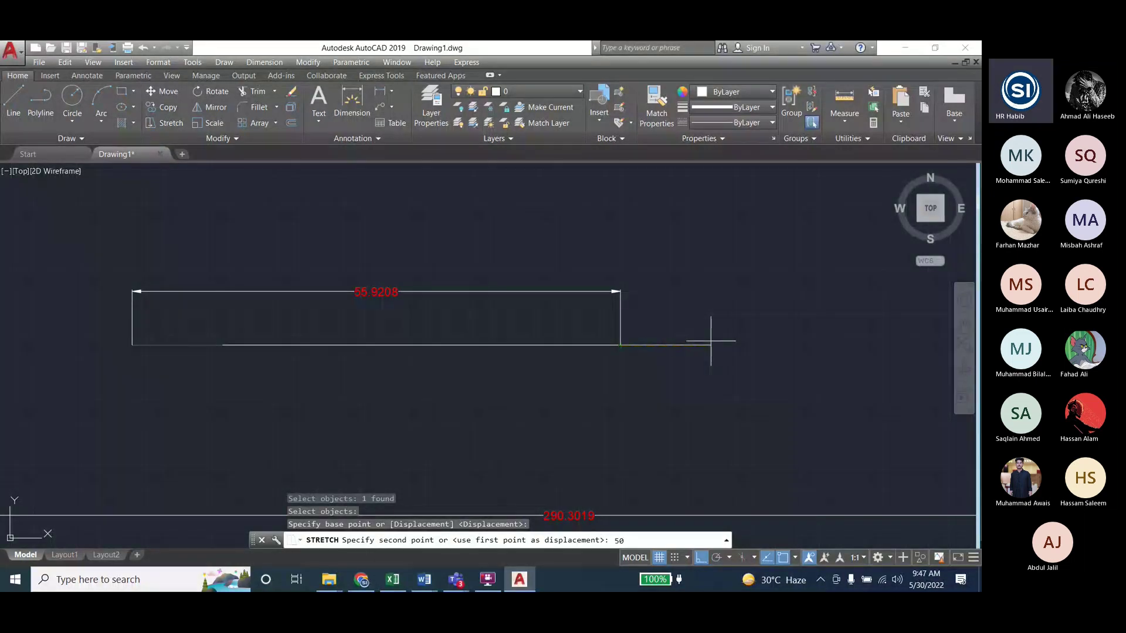
pyautogui.press('Return')
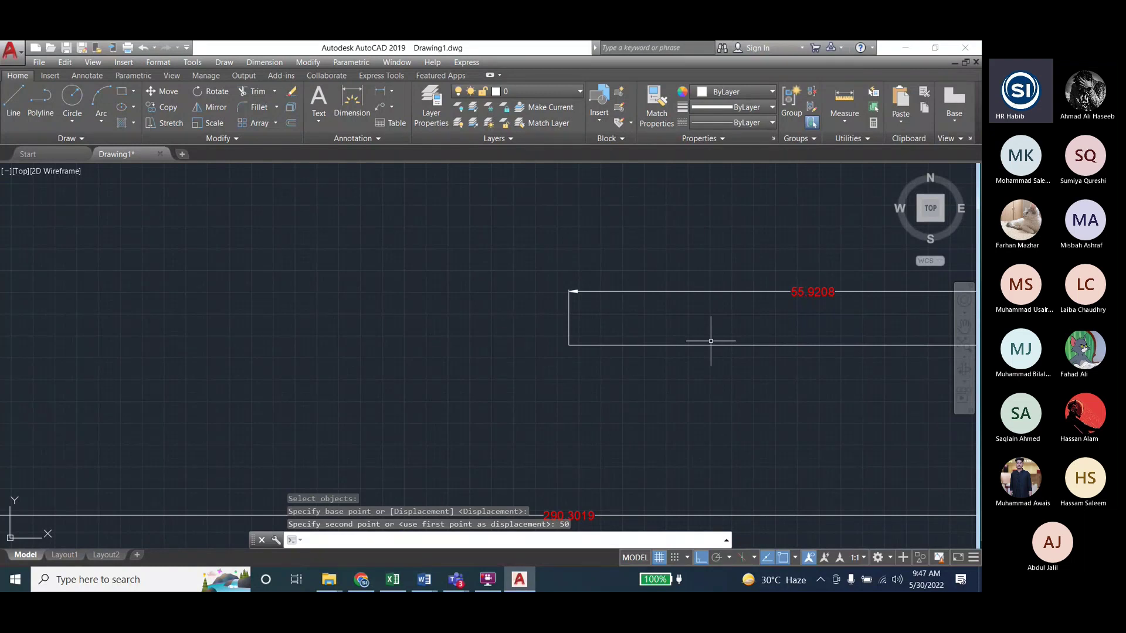
pyautogui.press('Escape')
pyautogui.press('Escape')
pyautogui.scroll(-2, 159, 320)
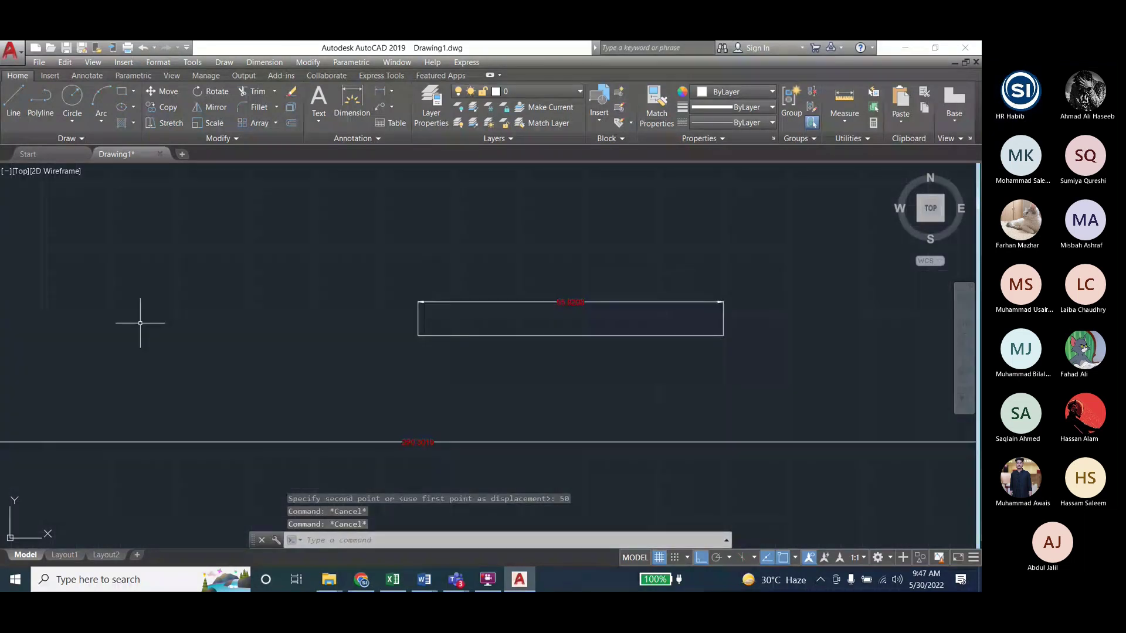
pyautogui.scroll(-2, 271, 335)
pyautogui.scroll(4, 449, 345)
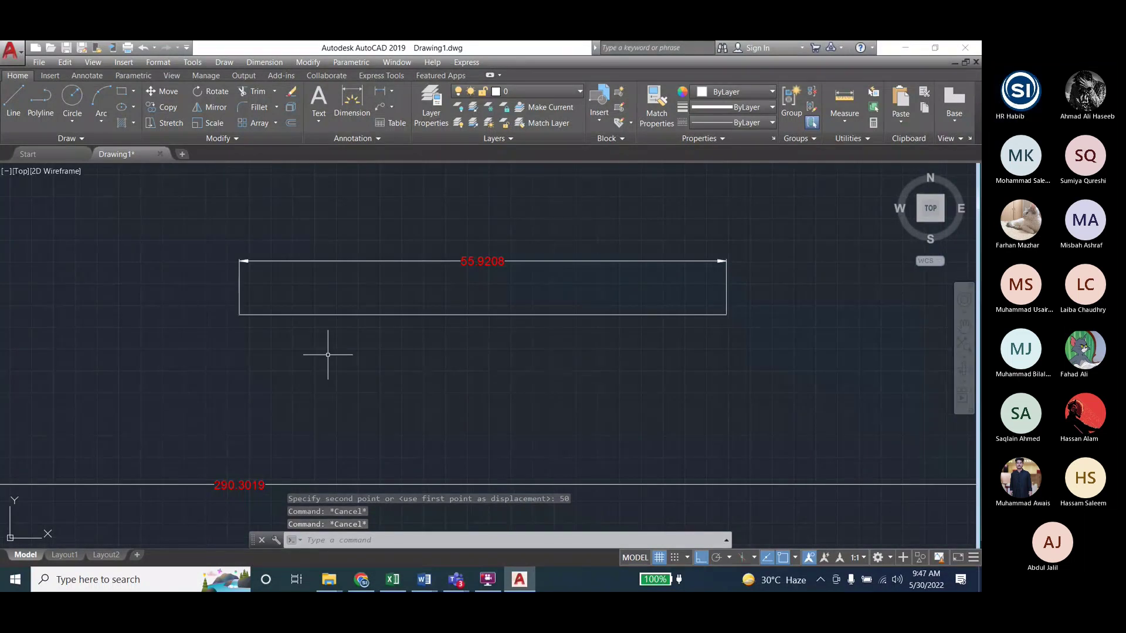
# With Ortho off, draw a closed four-line box above the existing shapes
pyautogui.click(308, 63)
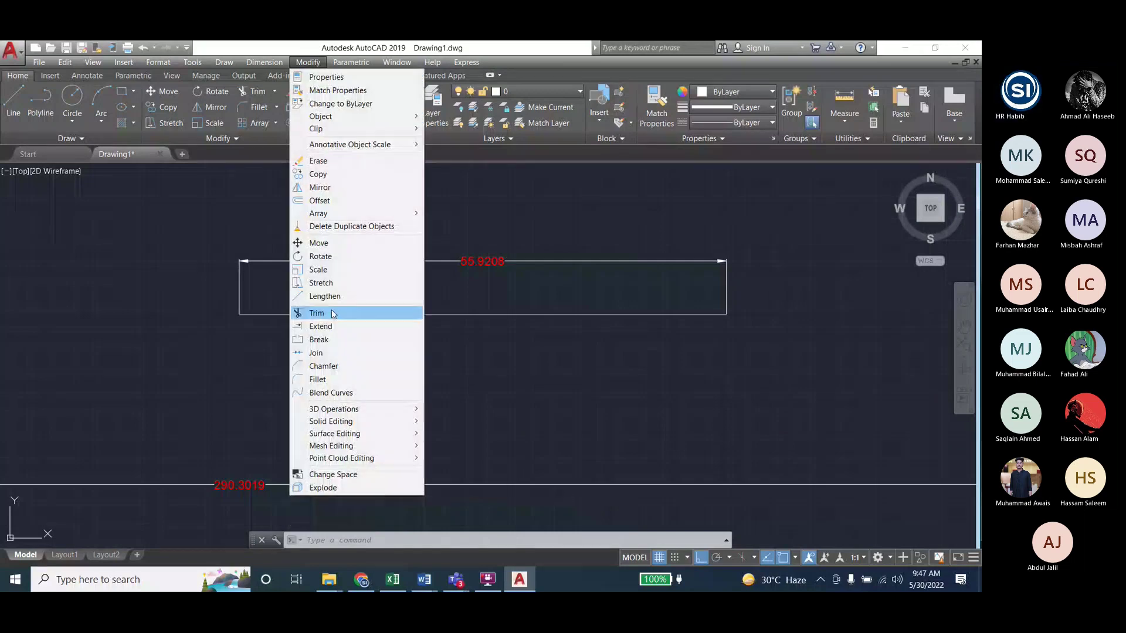
pyautogui.press('Escape')
pyautogui.scroll(-5, 290, 470)
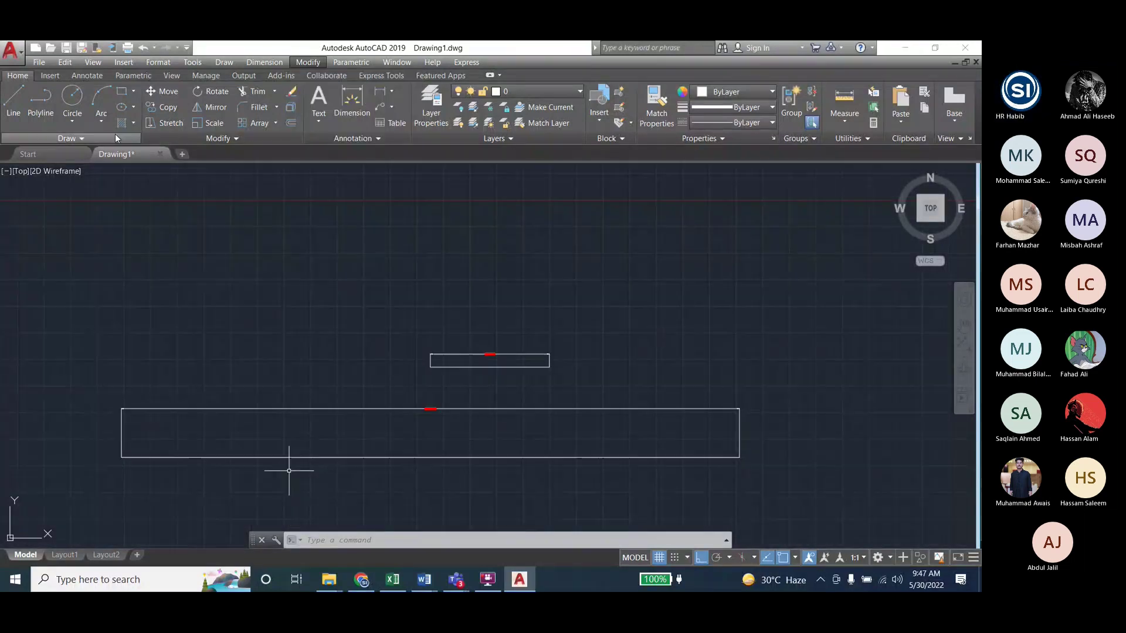
pyautogui.click(14, 97)
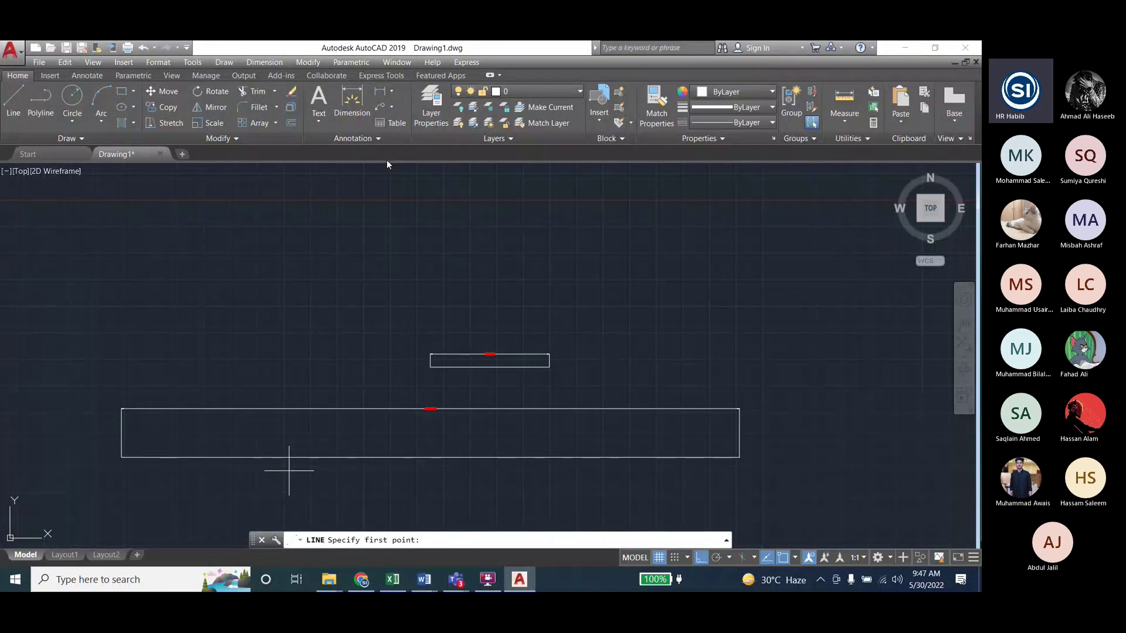
pyautogui.click(371, 204)
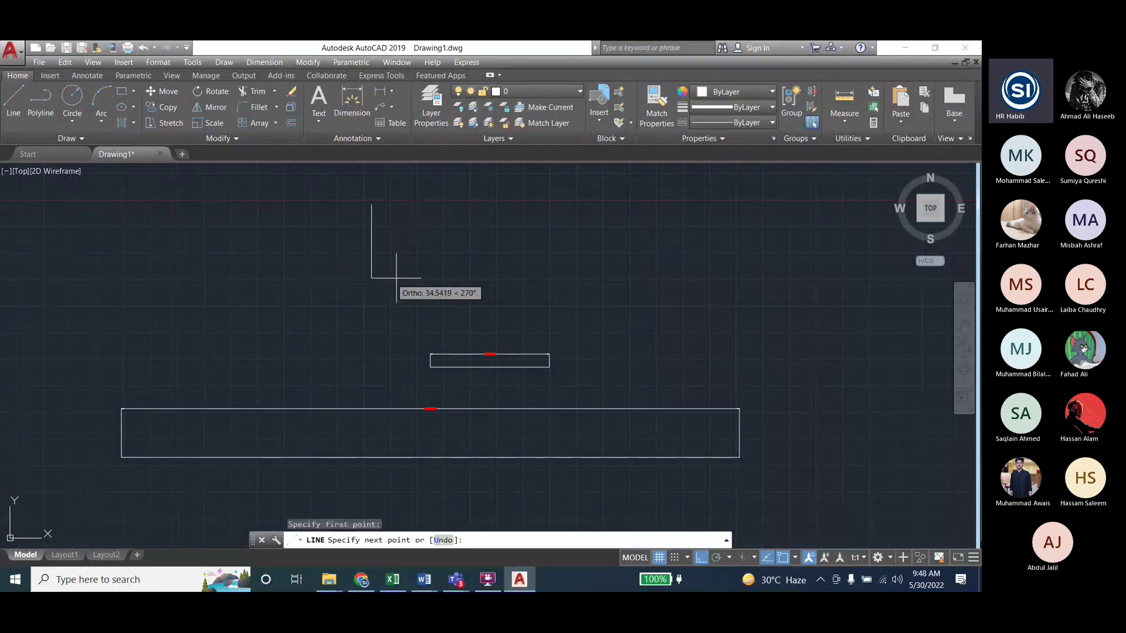
pyautogui.click(701, 558)
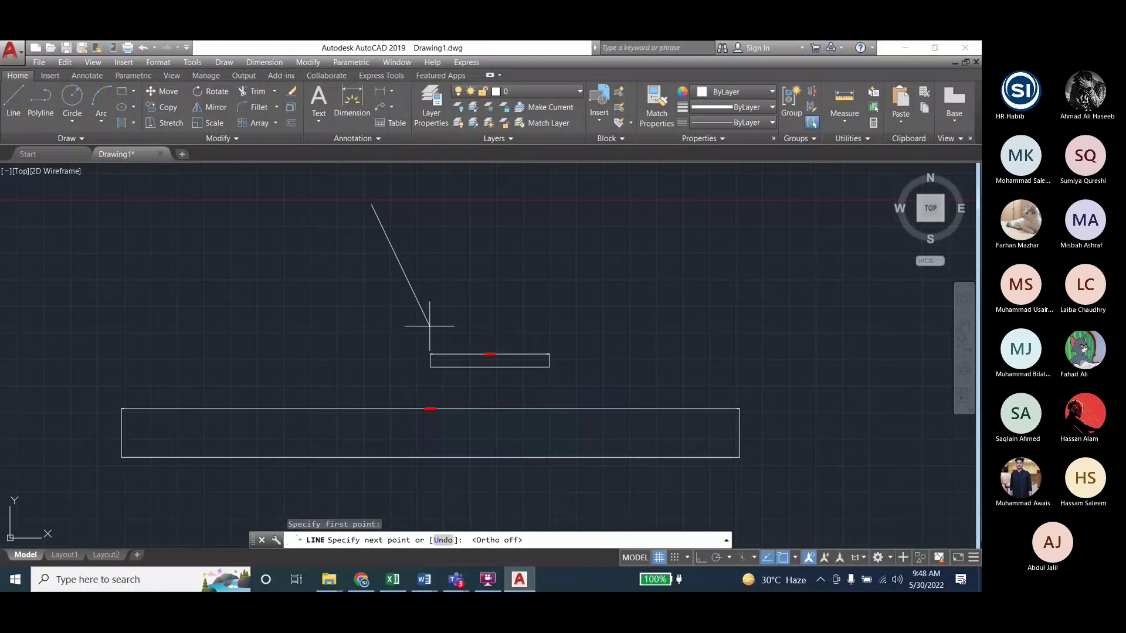
pyautogui.click(279, 204)
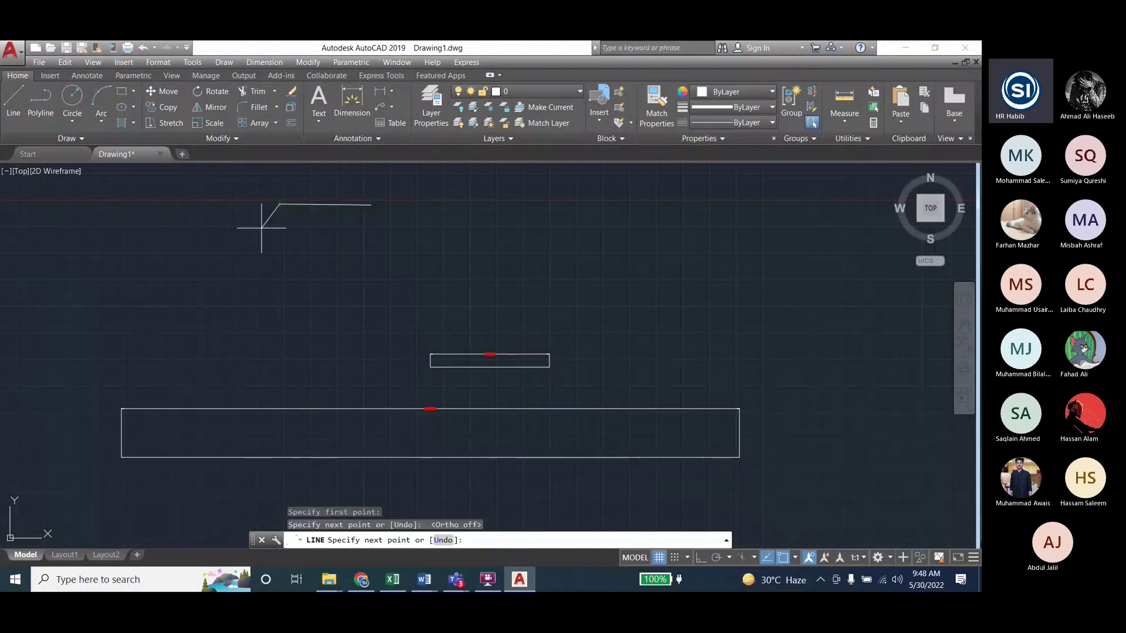
pyautogui.click(279, 279)
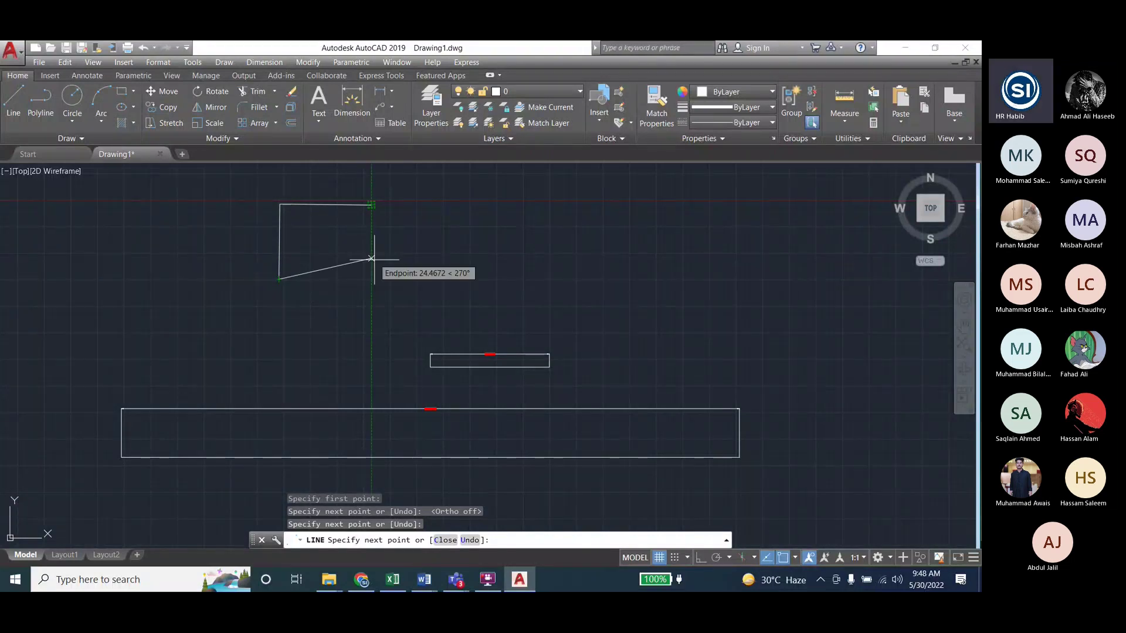
pyautogui.click(371, 279)
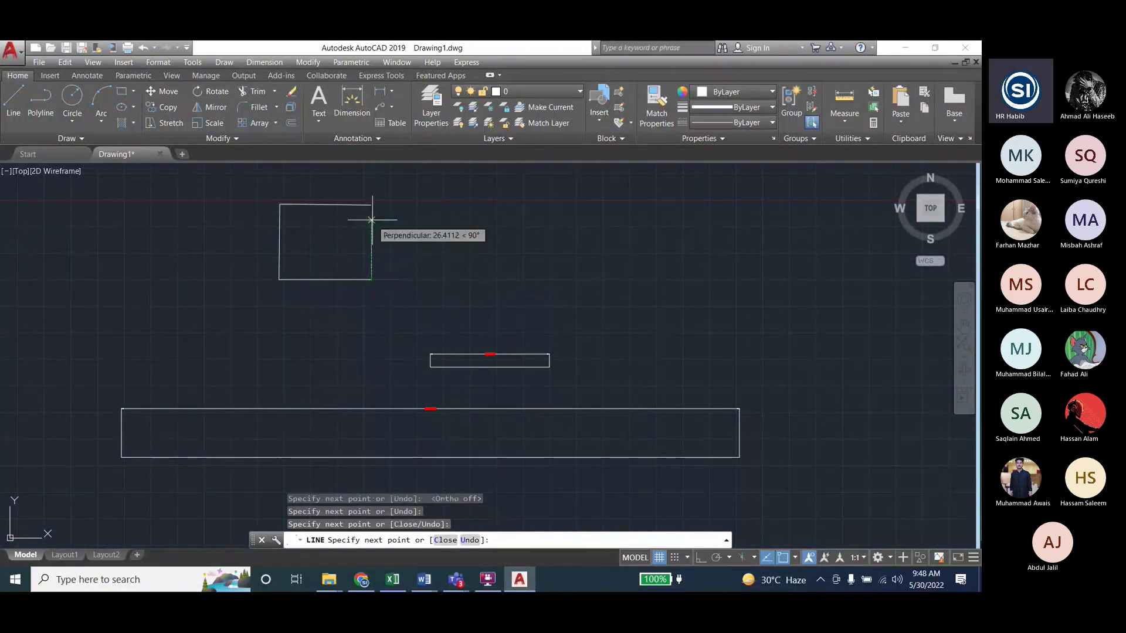
pyautogui.click(370, 205)
pyautogui.press('Escape')
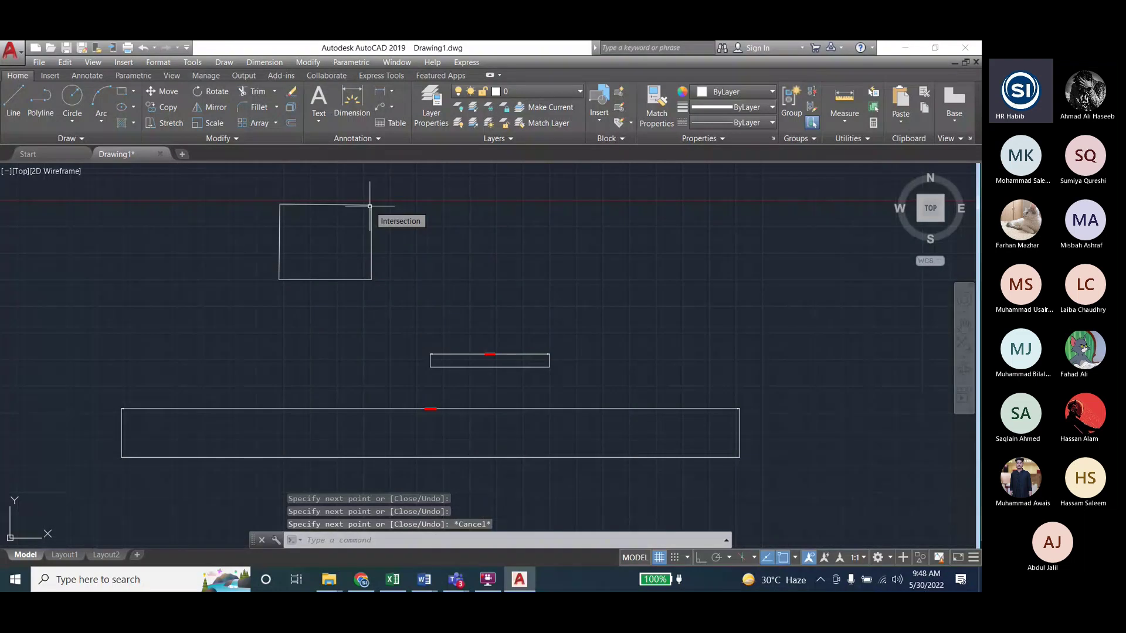
pyautogui.press('Escape')
pyautogui.click(224, 62)
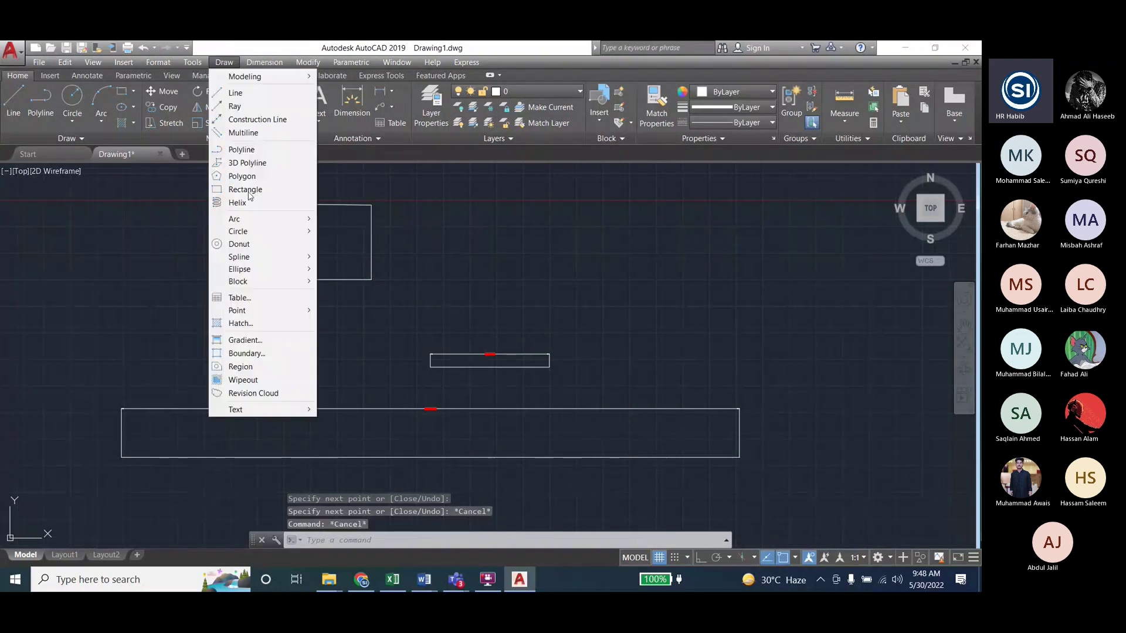
# Fill the new small box with a blue-to-yellow gradient
pyautogui.click(244, 340)
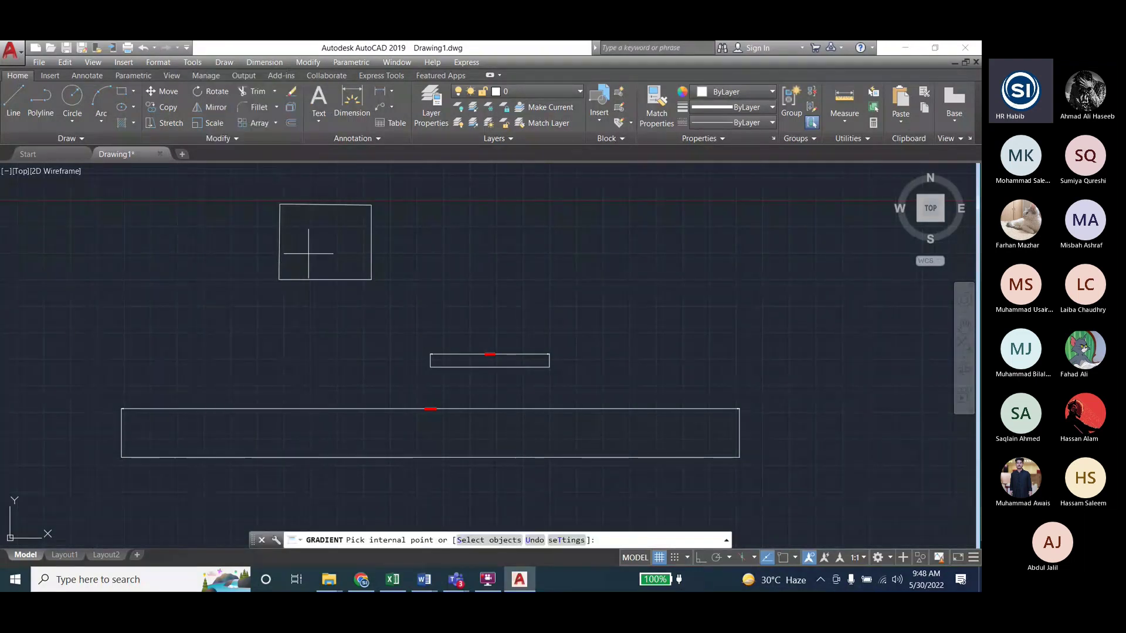
pyautogui.click(308, 253)
pyautogui.click(772, 106)
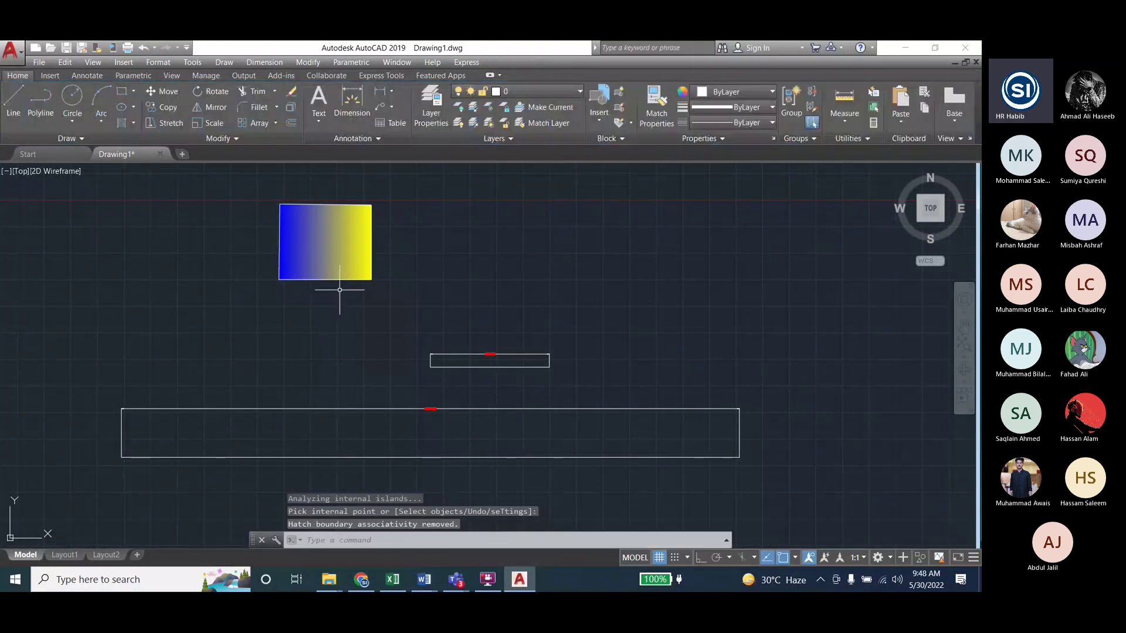
pyautogui.scroll(-2, 271, 358)
pyautogui.scroll(5, 296, 314)
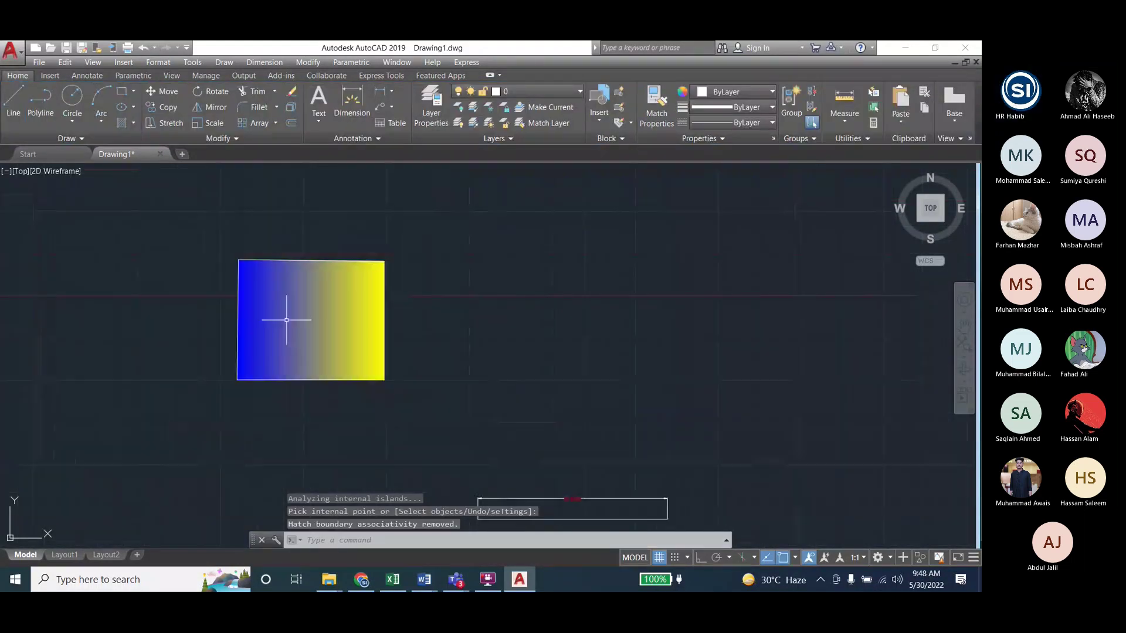
pyautogui.click(315, 61)
pyautogui.click(321, 282)
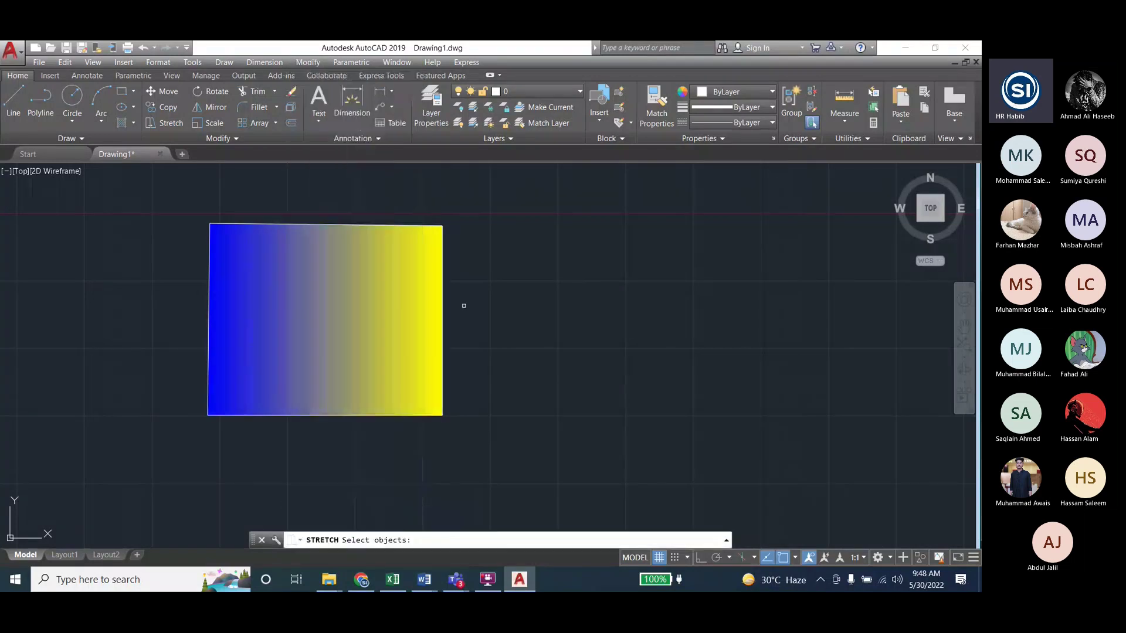
# Crossing-select the box's right side and stretch it further right from the lower-right corner
pyautogui.click(464, 219)
pyautogui.click(409, 441)
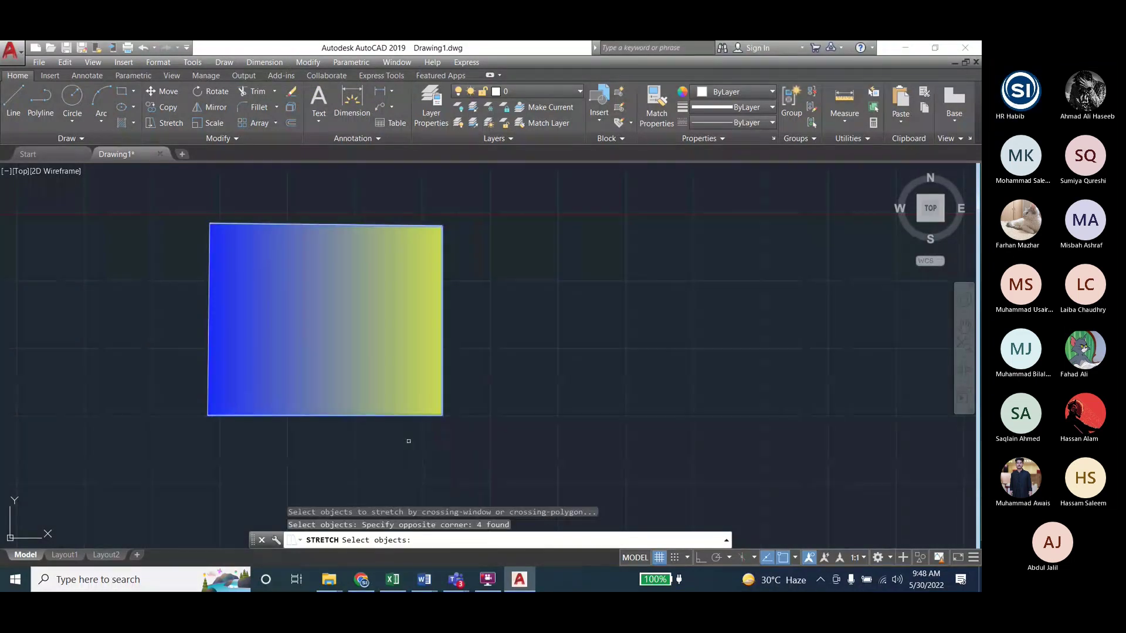
pyautogui.press('Return')
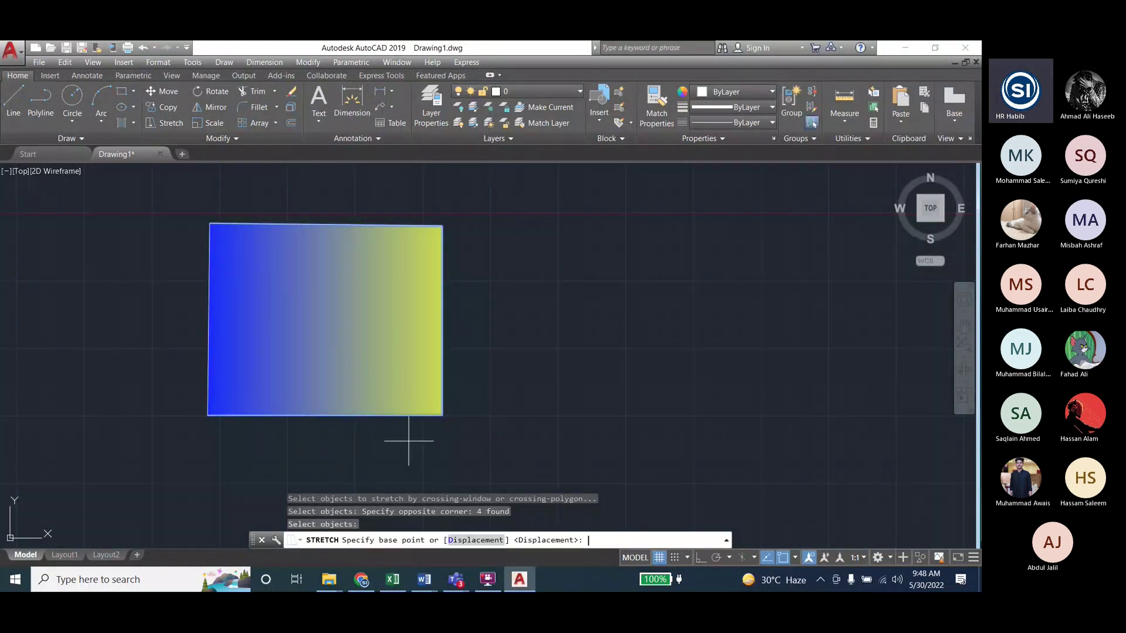
pyautogui.click(442, 415)
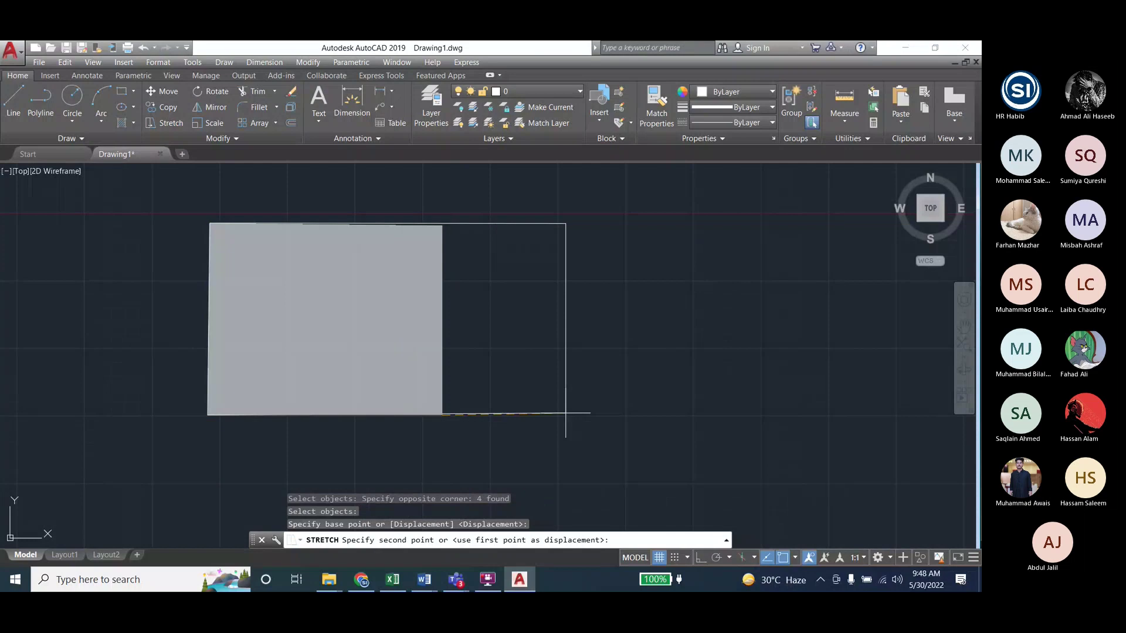
pyautogui.click(576, 484)
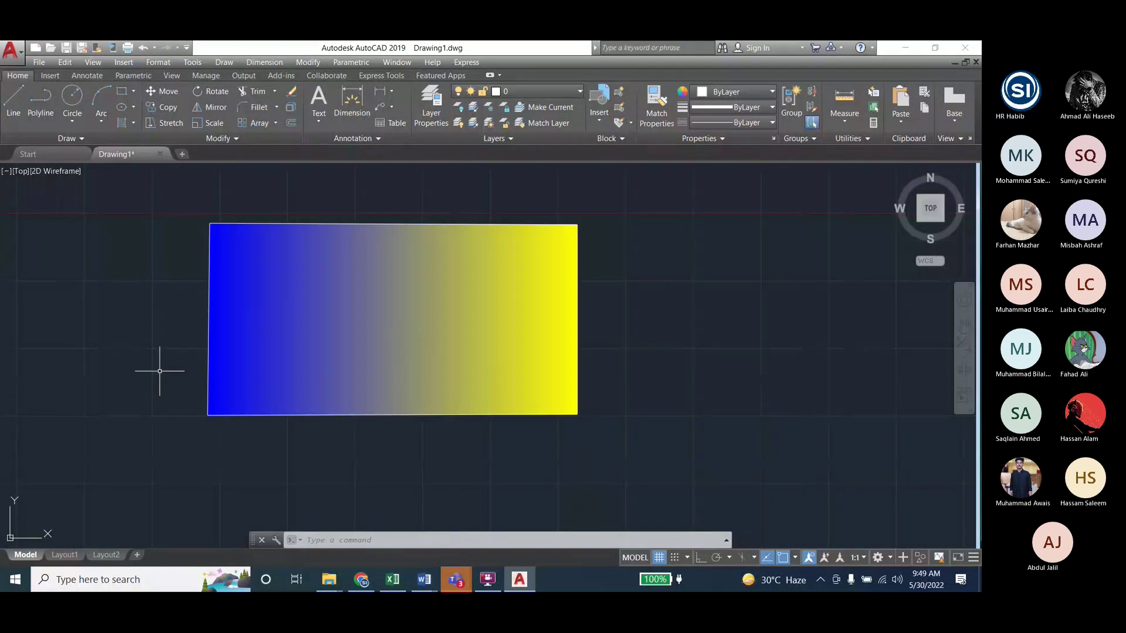
# Add a width dimension above the gradient box's top edge
pyautogui.click(352, 99)
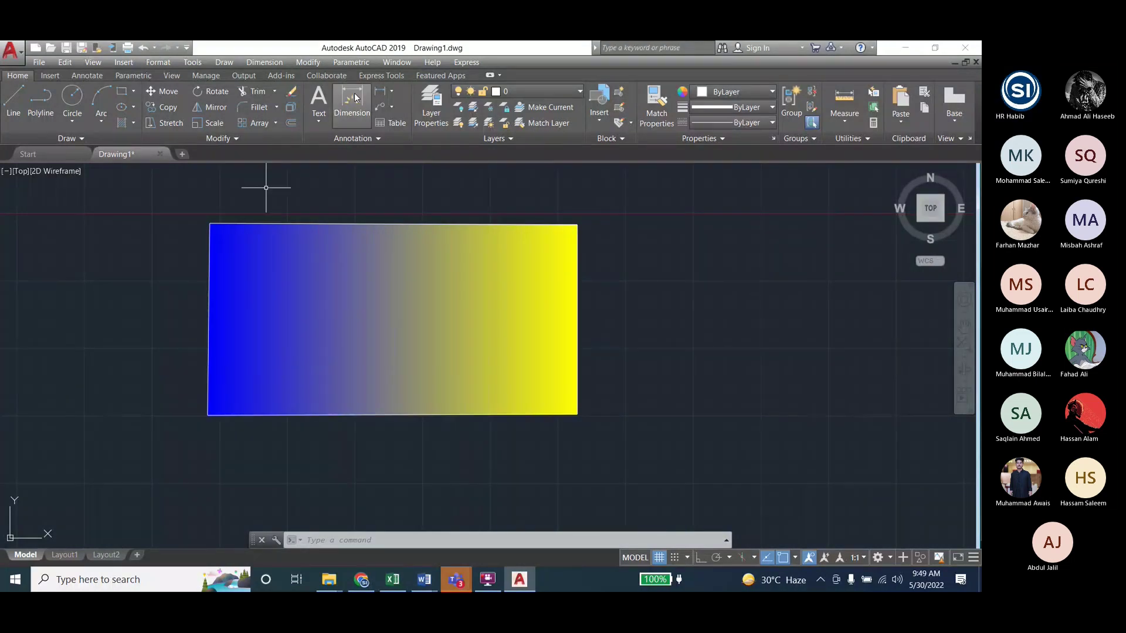
pyautogui.click(374, 223)
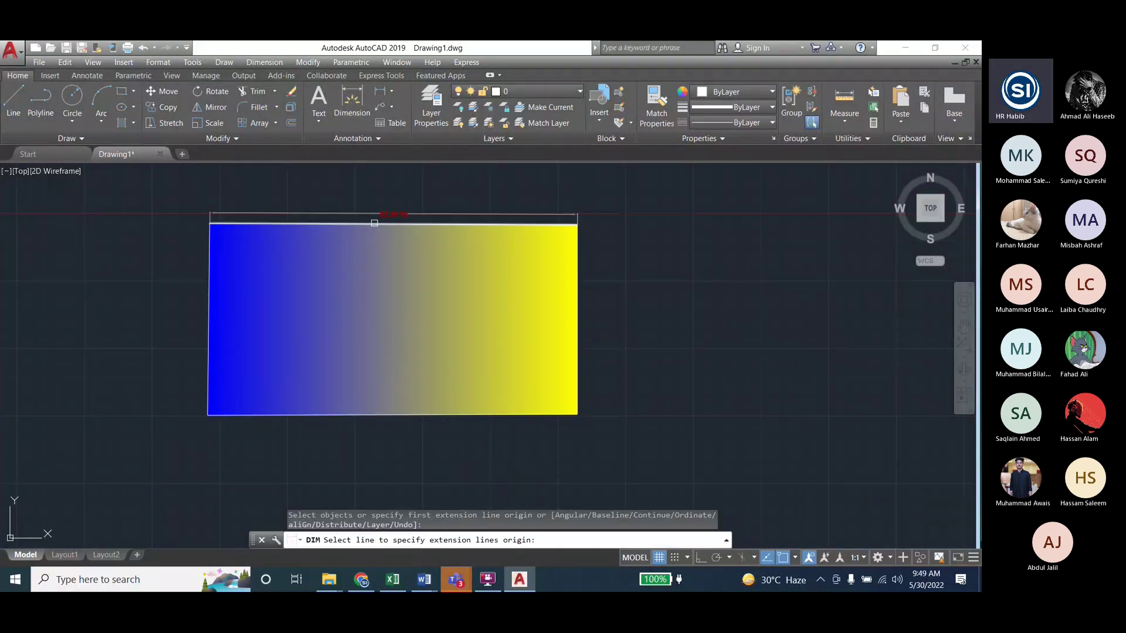
pyautogui.click(378, 204)
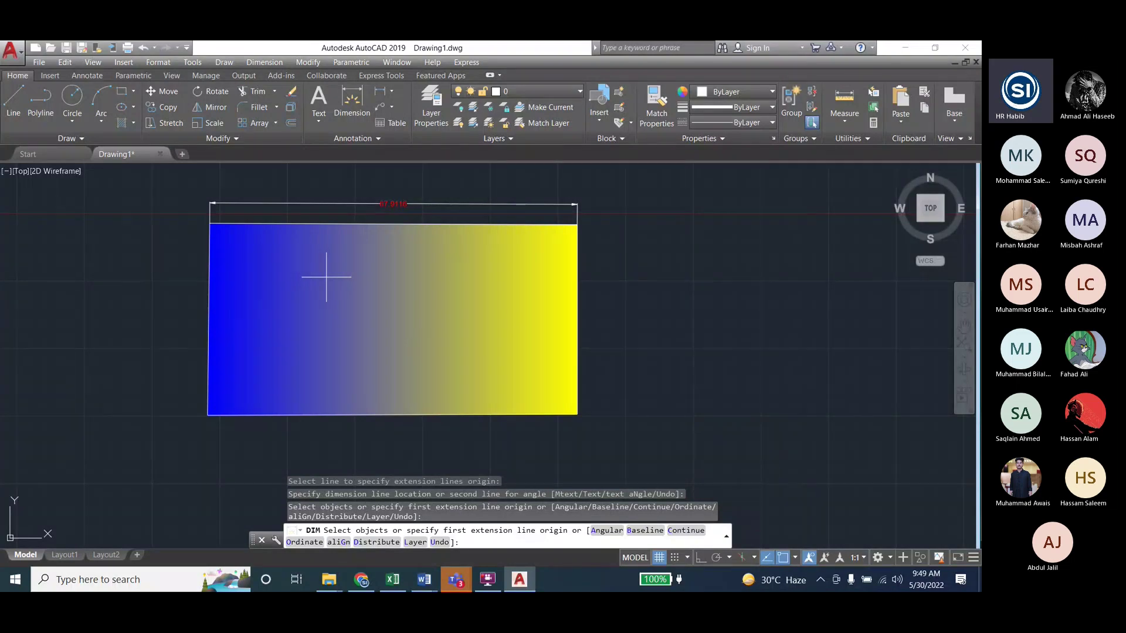
pyautogui.press('Return')
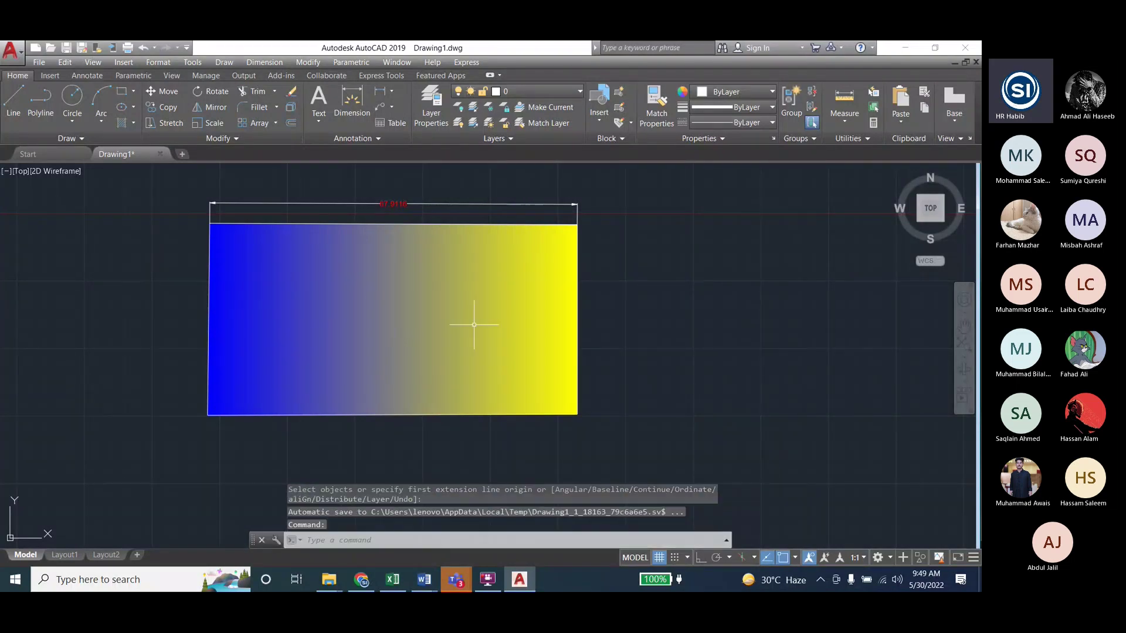
# Start Stretch and crossing-select the box's lower-right corner
pyautogui.click(312, 65)
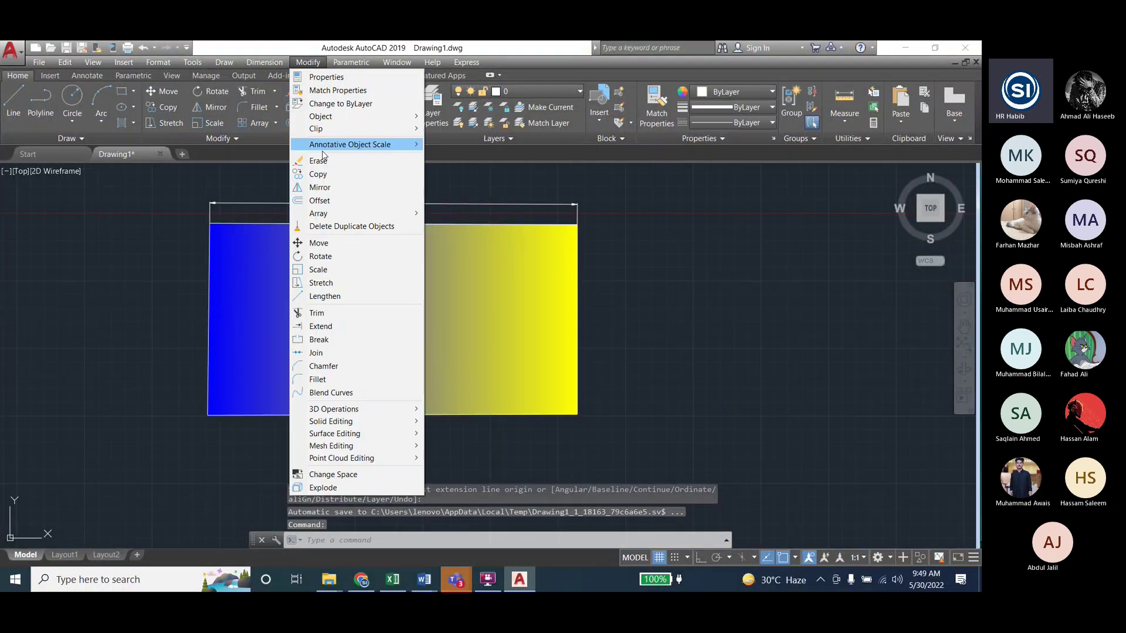
pyautogui.click(320, 282)
pyautogui.click(598, 390)
pyautogui.click(558, 419)
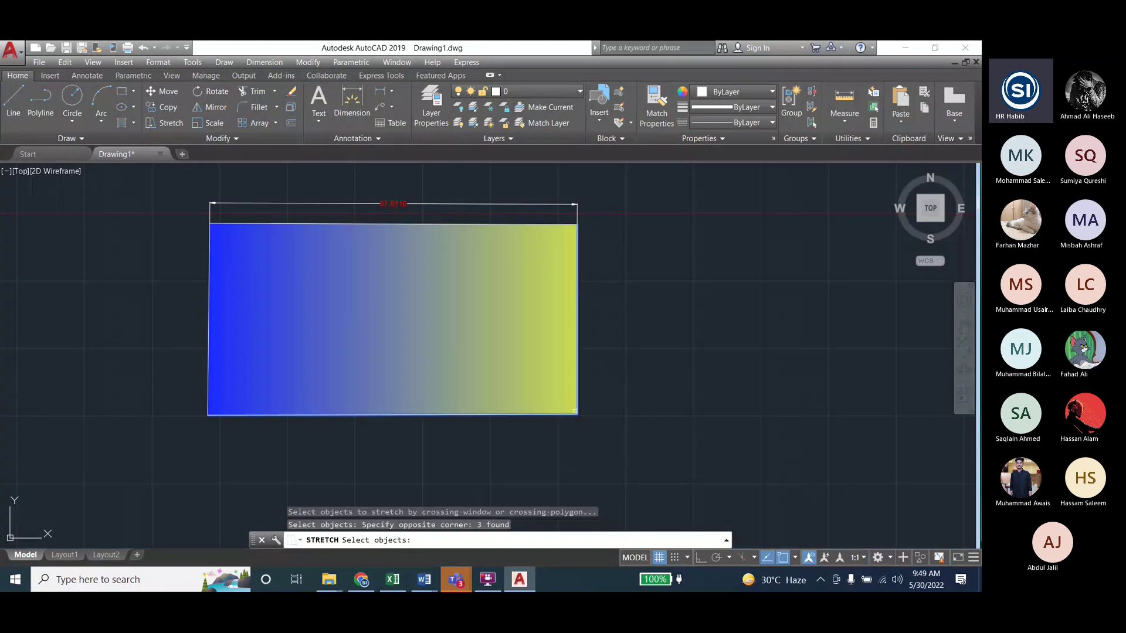
# Stretch the lower-right corner 25 units outward, slanting the right side
pyautogui.press('Return')
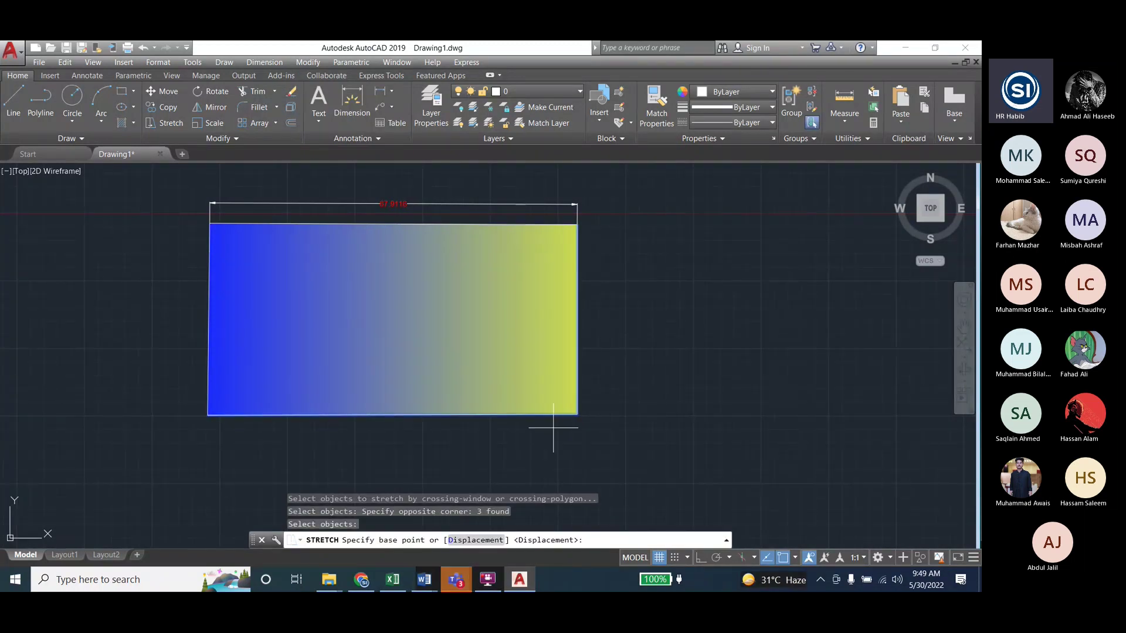
pyautogui.click(580, 415)
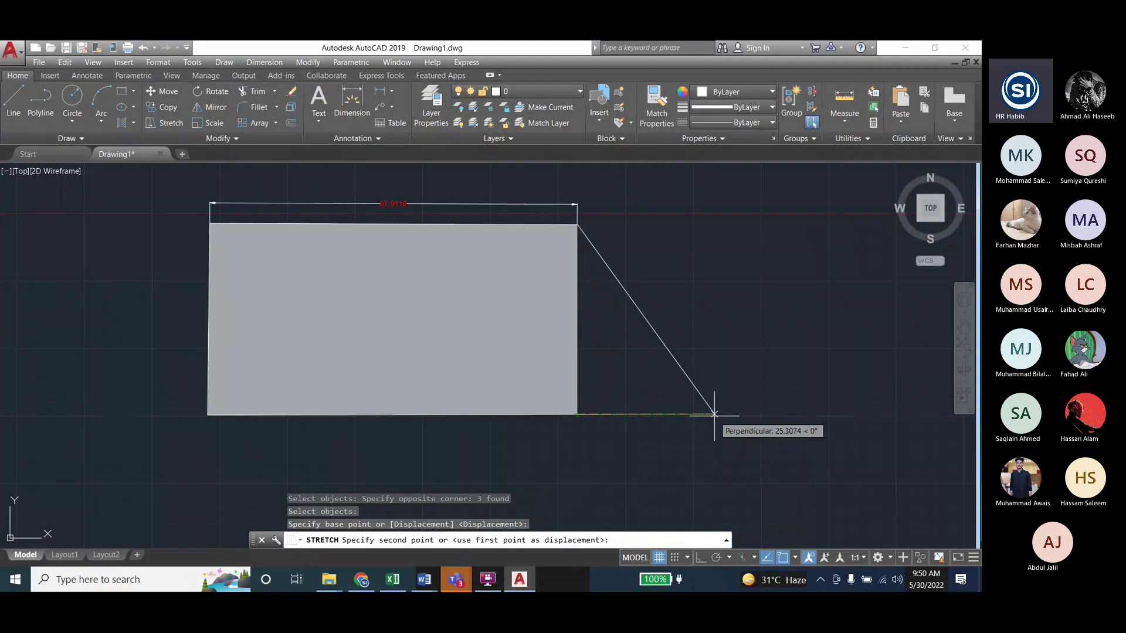
pyautogui.write('25')
pyautogui.press('Return')
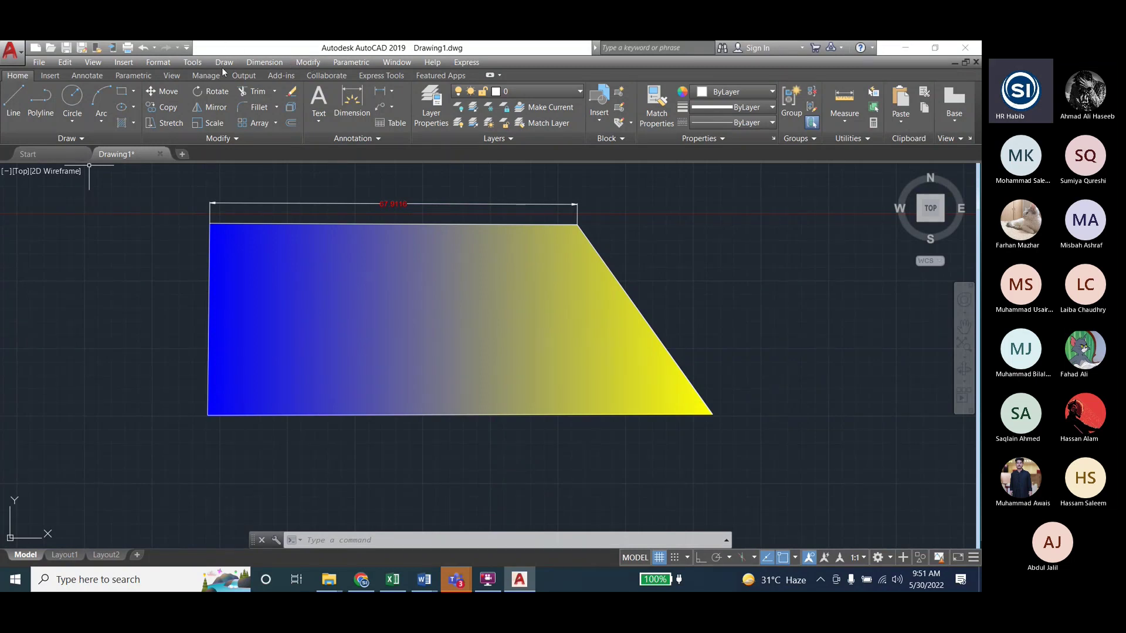
# Attempt a -20 stretch of the left edge, then cancel it
pyautogui.click(294, 62)
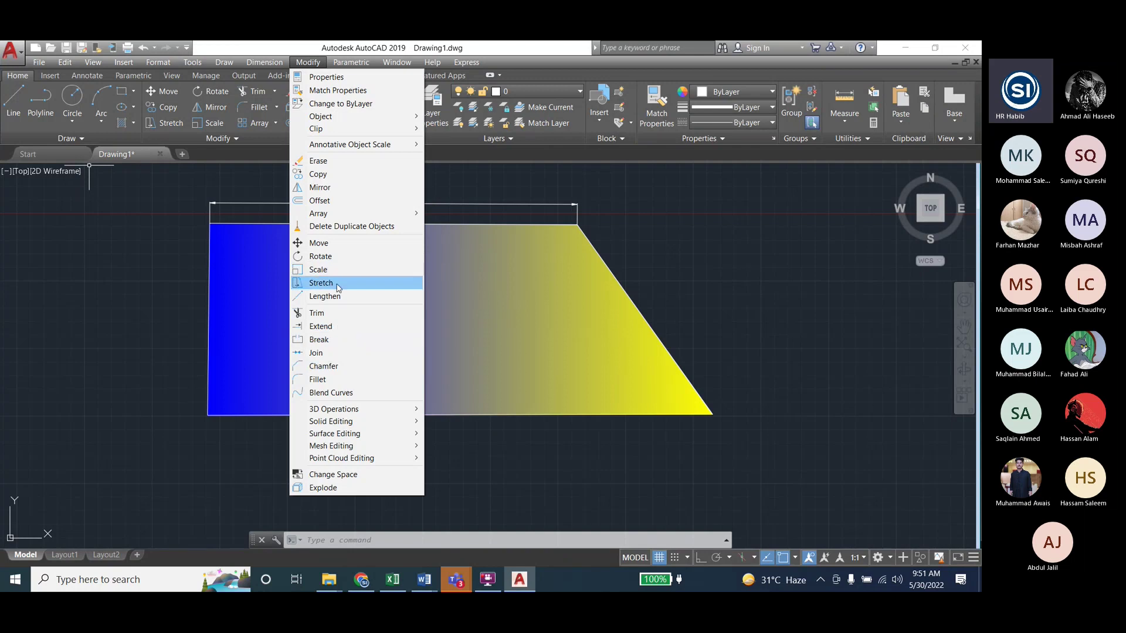
pyautogui.click(338, 287)
pyautogui.click(198, 216)
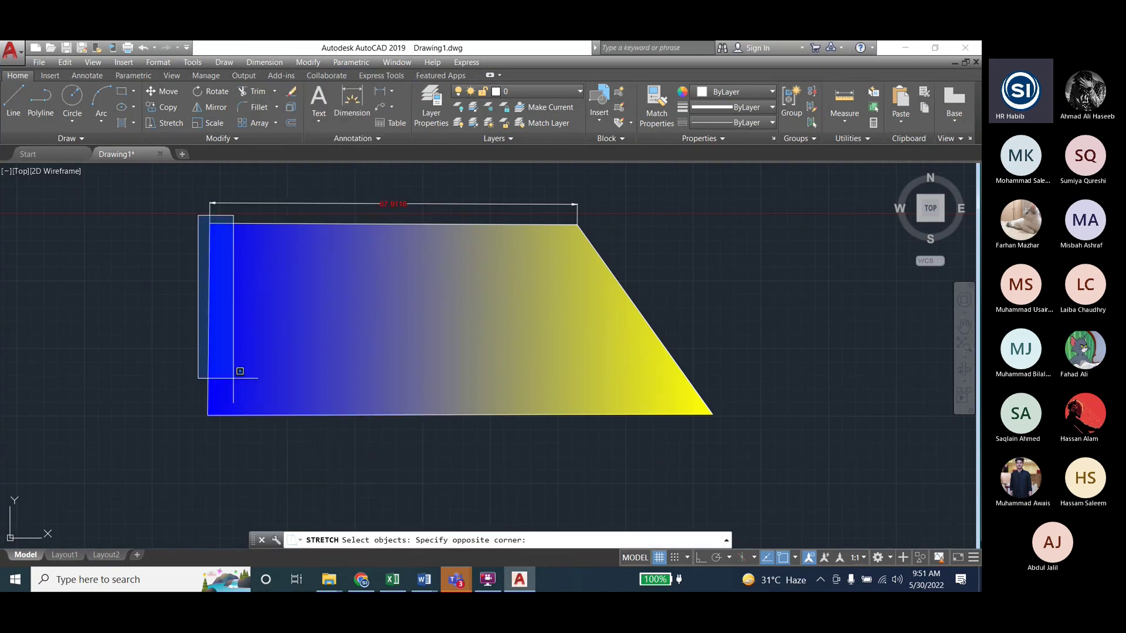
pyautogui.click(241, 418)
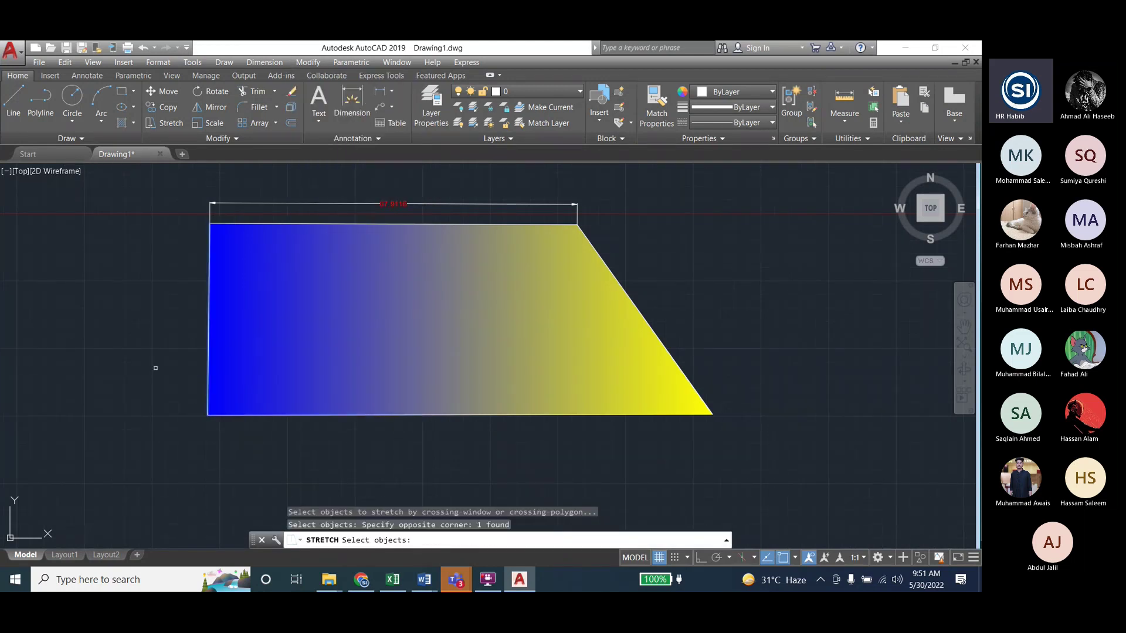
pyautogui.press('Return')
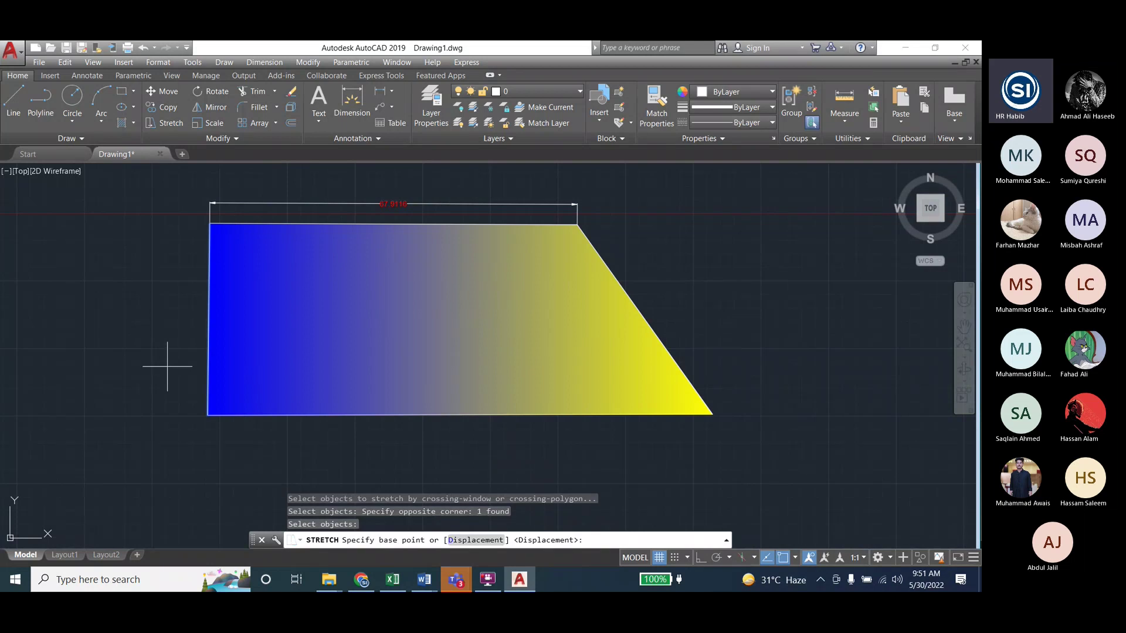
pyautogui.write('-20')
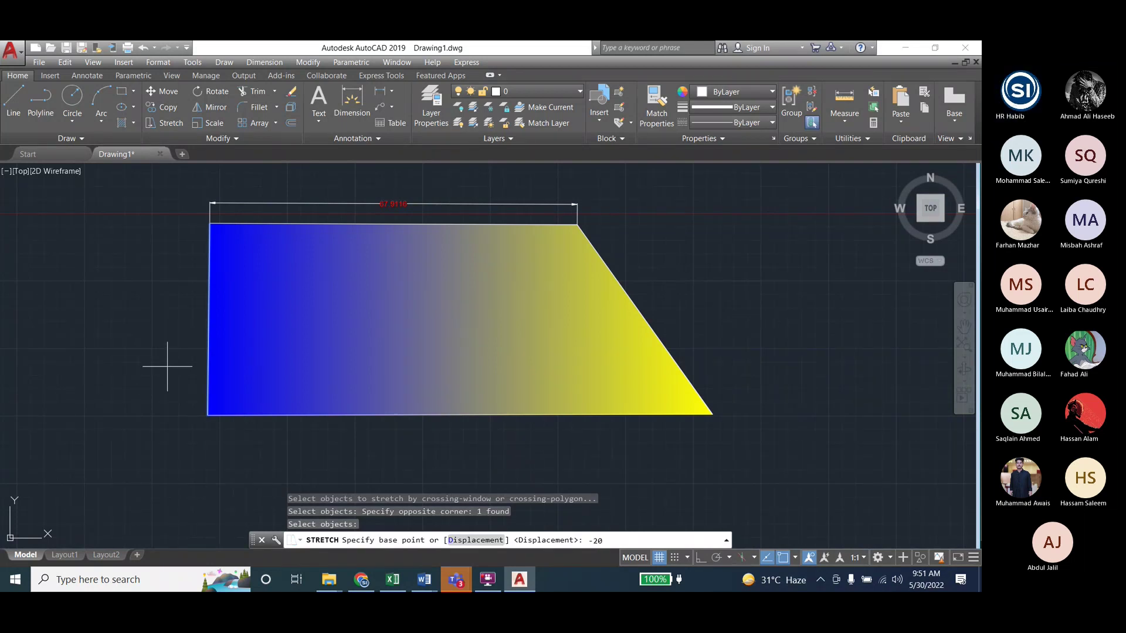
pyautogui.press('Return')
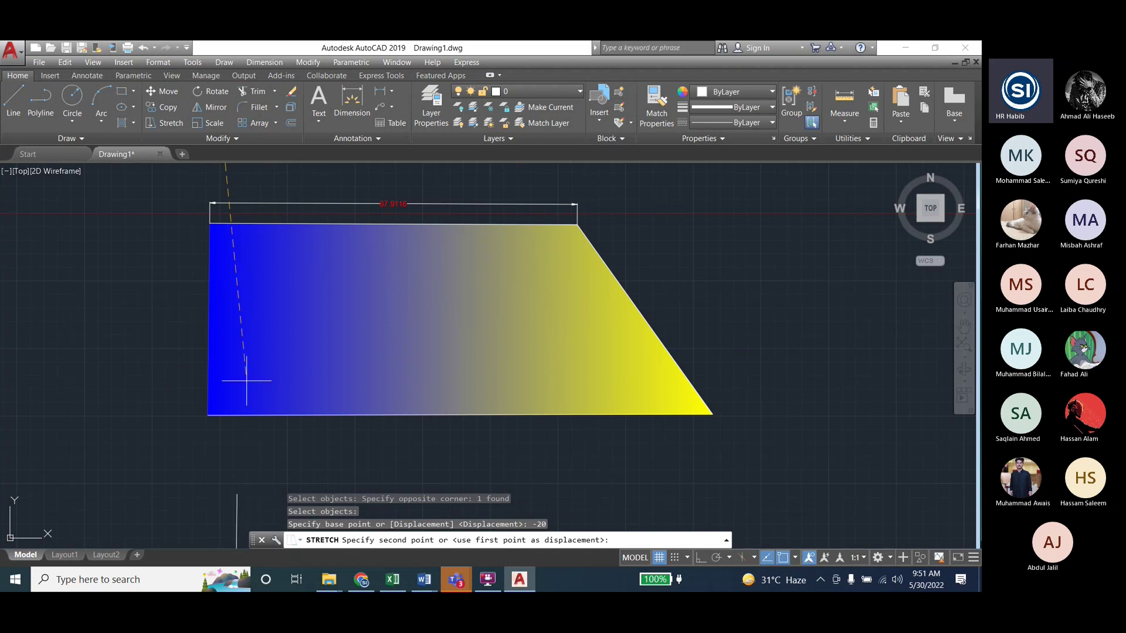
pyautogui.press('Escape')
pyautogui.press('Escape')
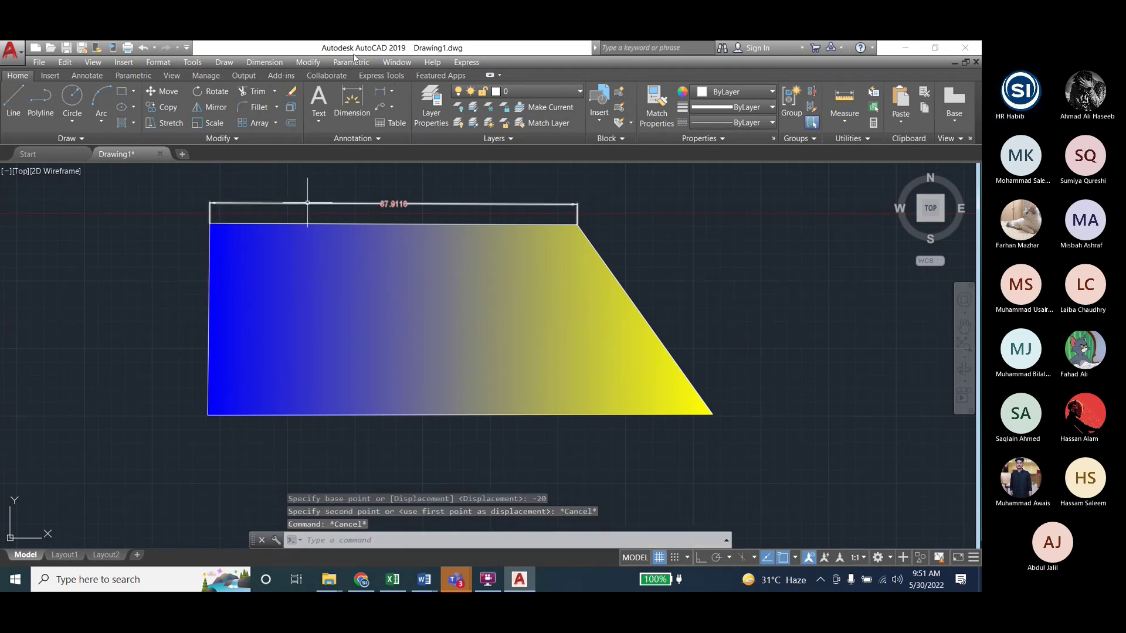
pyautogui.press('Escape')
# Stretch the left edge -20 units from the bottom-left corner
pyautogui.click(300, 64)
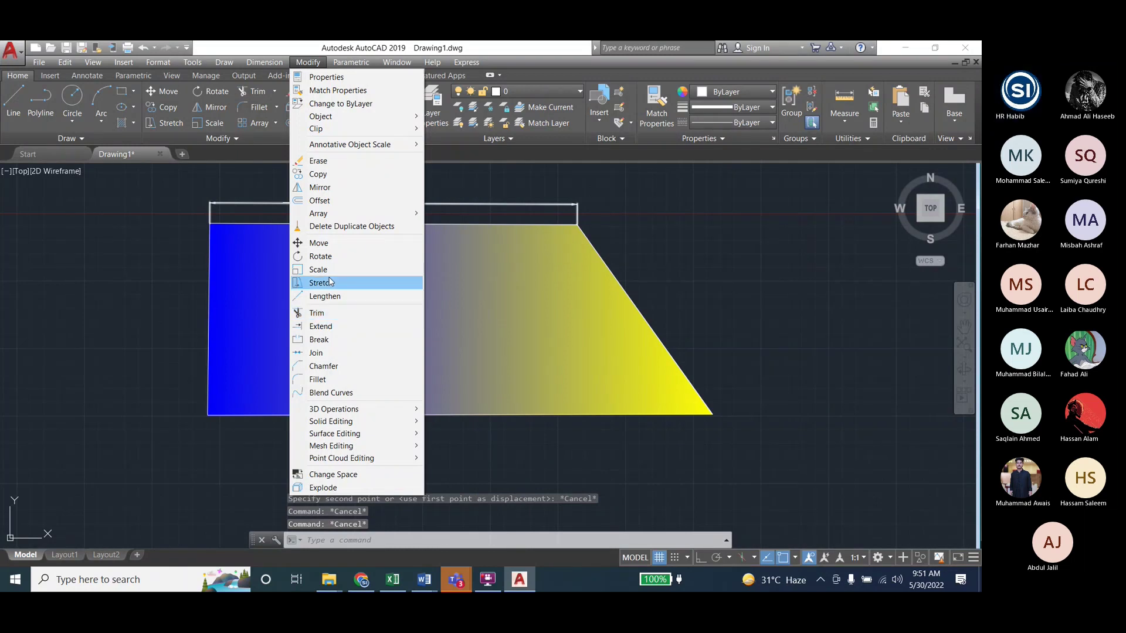
pyautogui.click(330, 282)
pyautogui.click(197, 217)
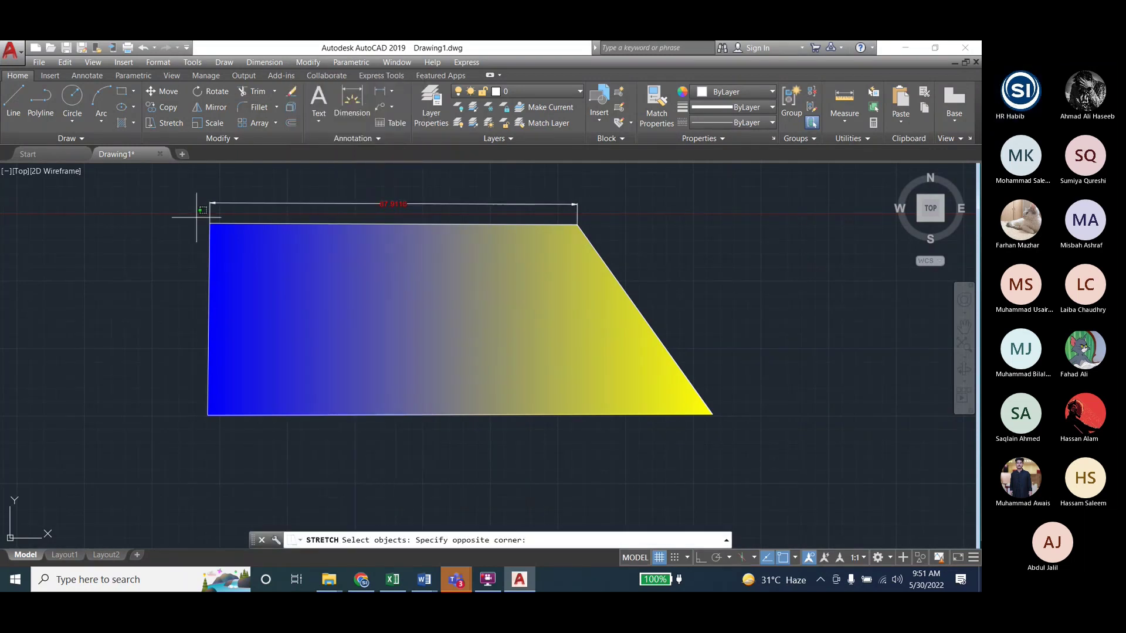
pyautogui.click(197, 217)
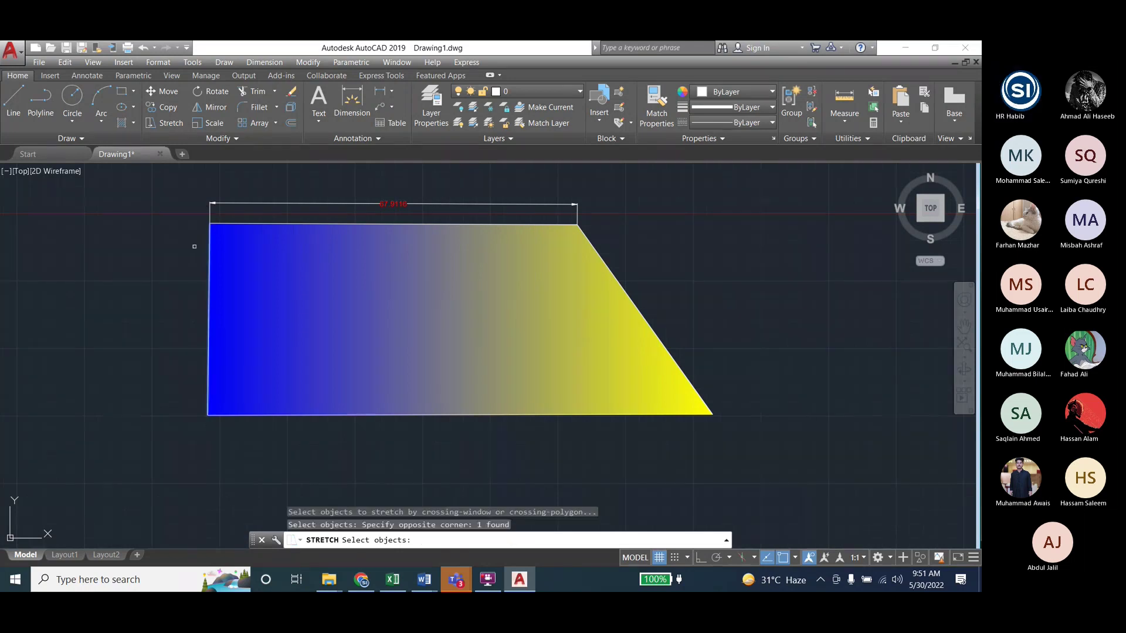
pyautogui.press('Return')
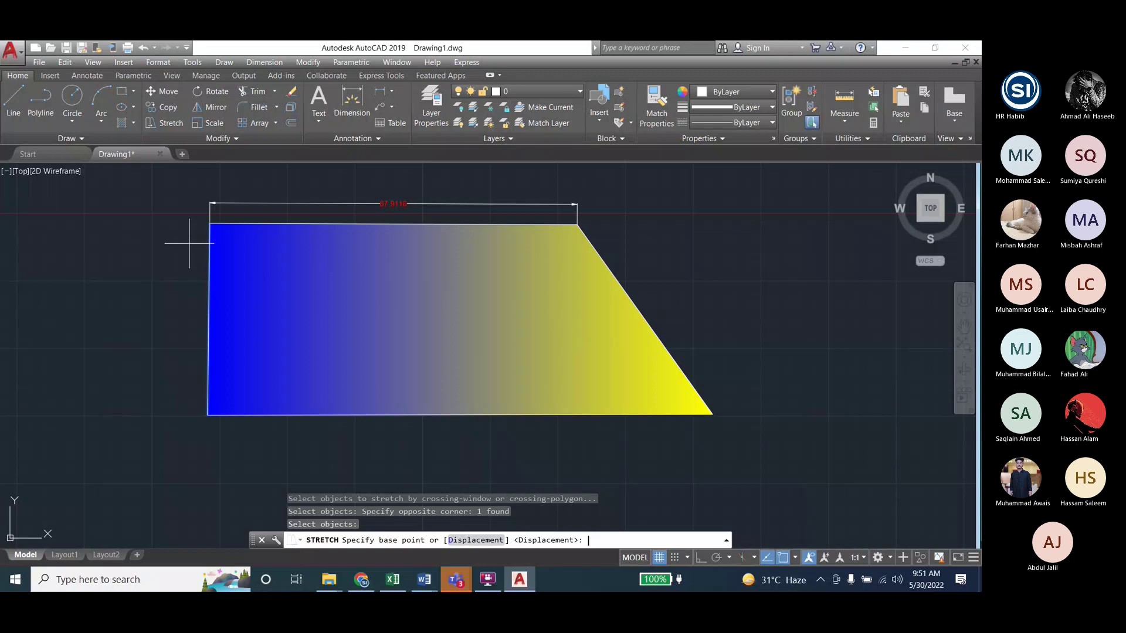
pyautogui.click(207, 415)
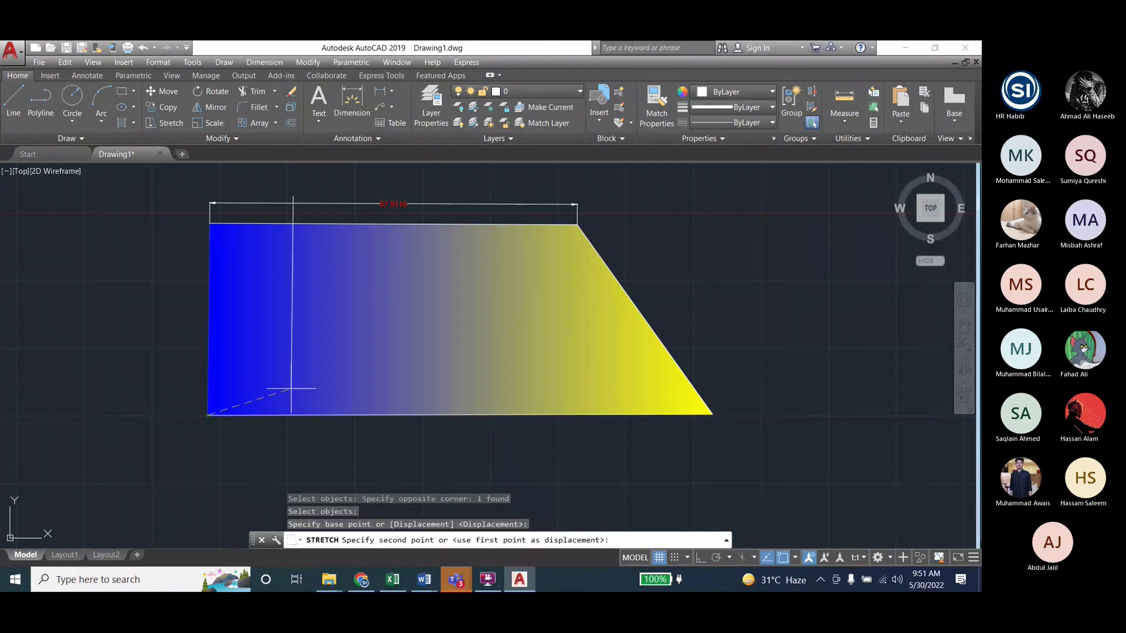
pyautogui.write('-20')
pyautogui.press('Return')
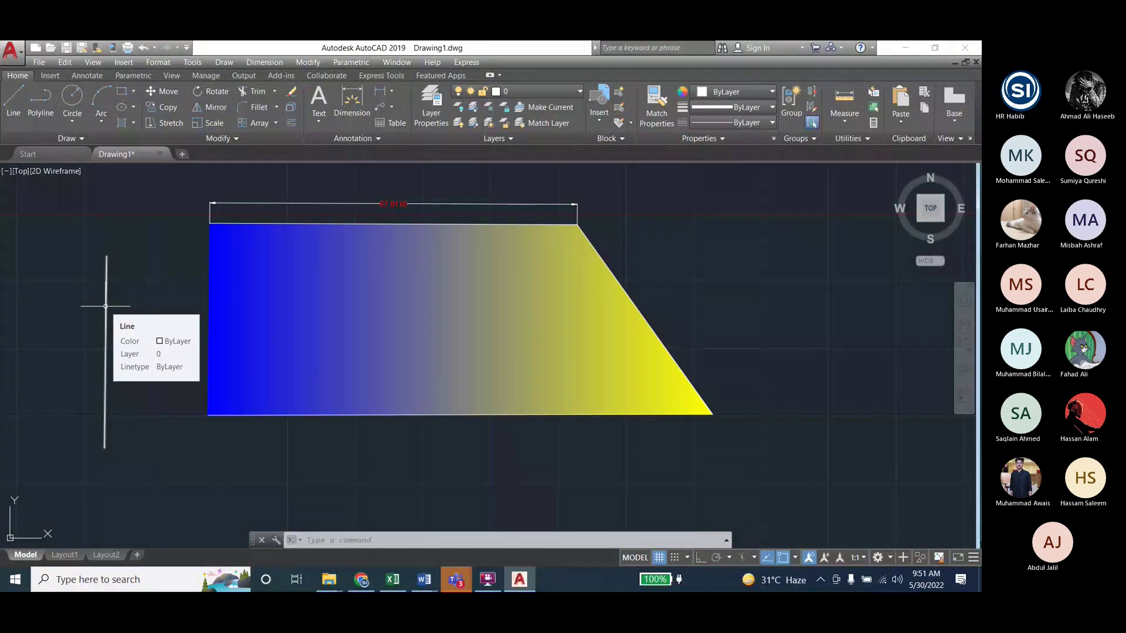
# Undo the last stretch with Ctrl+Z, removing the stray vertical line
pyautogui.click(307, 62)
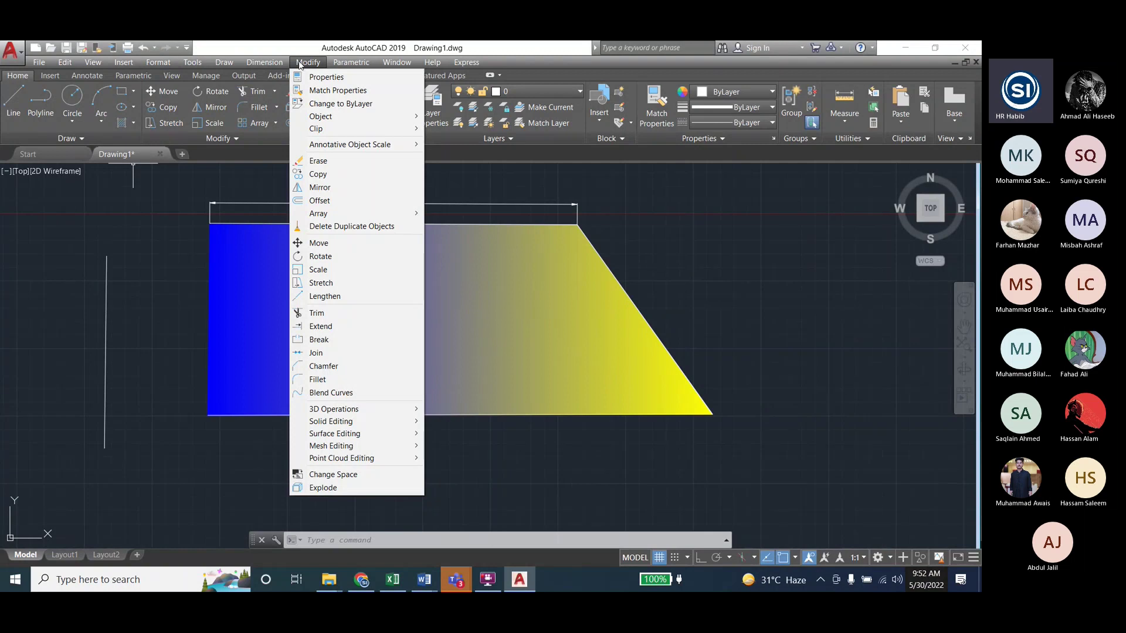
pyautogui.click(299, 63)
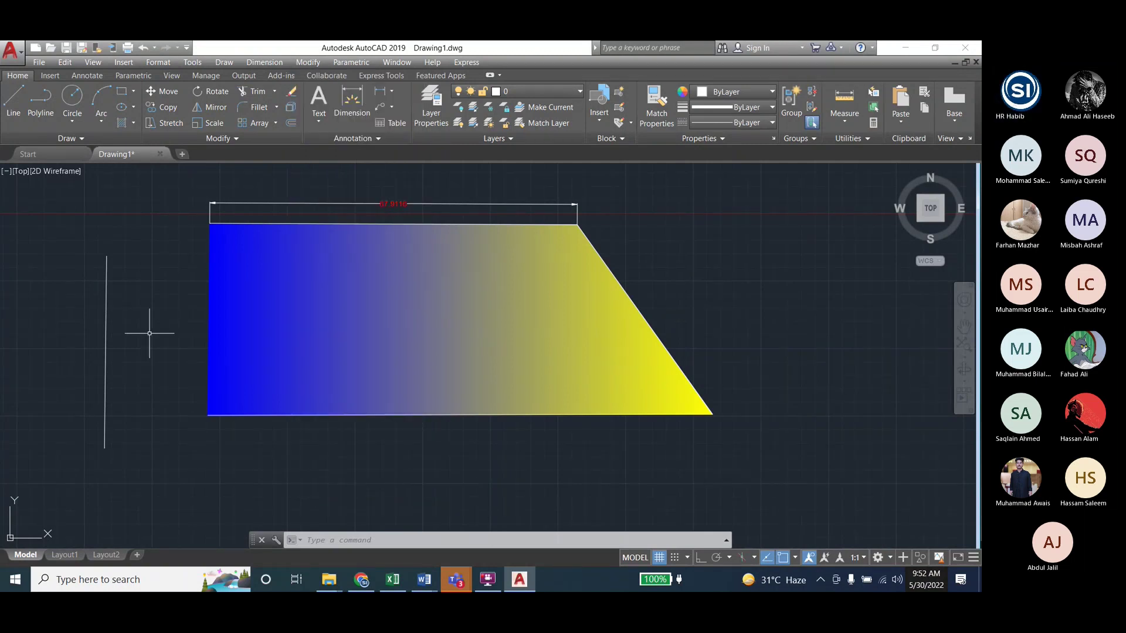
pyautogui.hotkey('ctrl', 'z')
pyautogui.press('Escape')
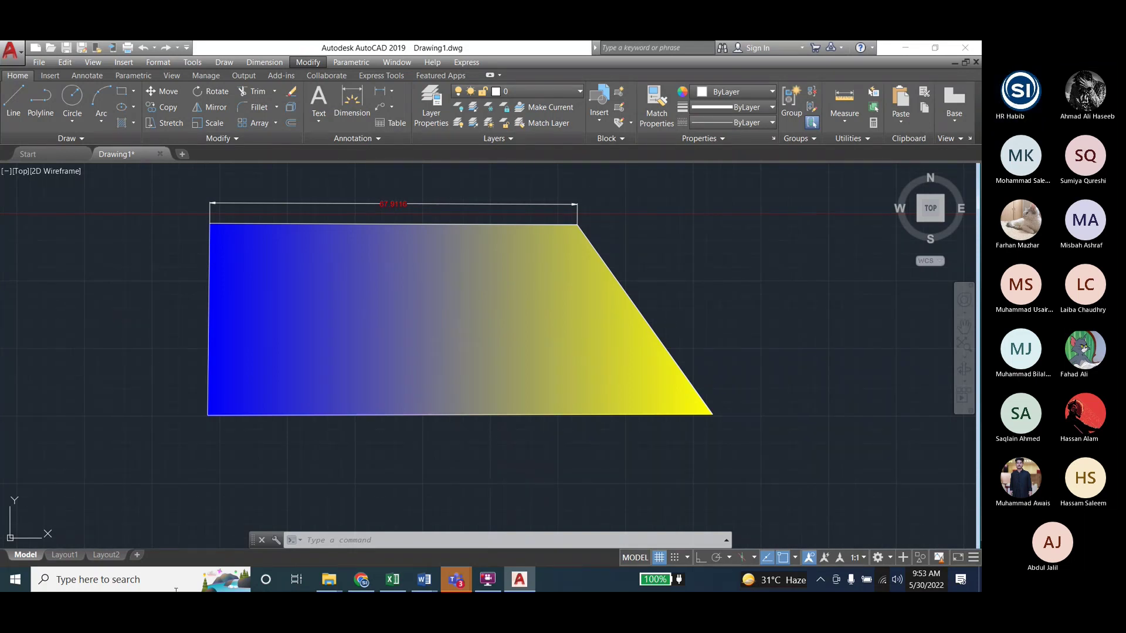
# Pull the bottom-right corner back in with a 20-unit stretch
pyautogui.click(308, 62)
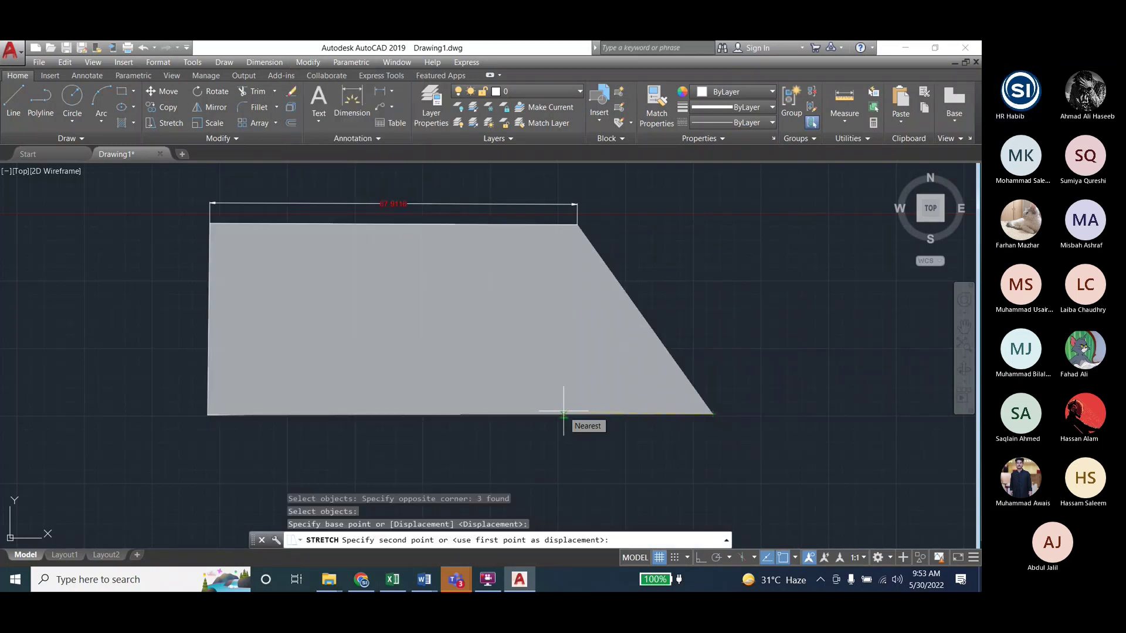
pyautogui.write('20')
pyautogui.press('Return')
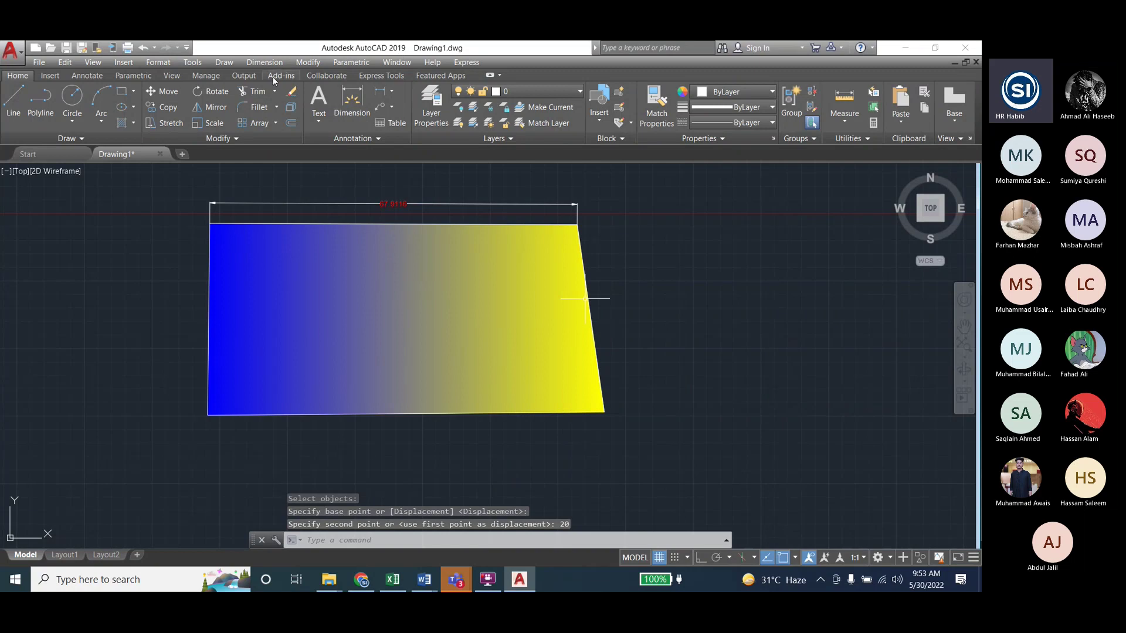
pyautogui.click(291, 65)
pyautogui.click(320, 281)
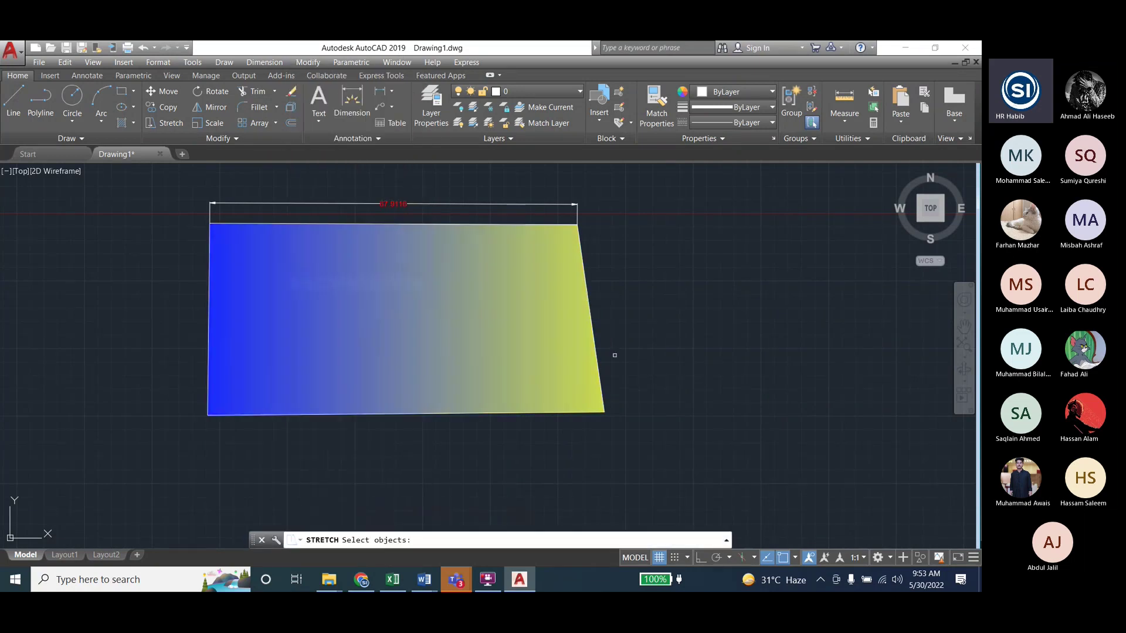
# Crossing-select the right edge and try a 20-unit stretch, then cancel
pyautogui.click(624, 386)
pyautogui.click(591, 469)
pyautogui.press('Return')
pyautogui.write('2')
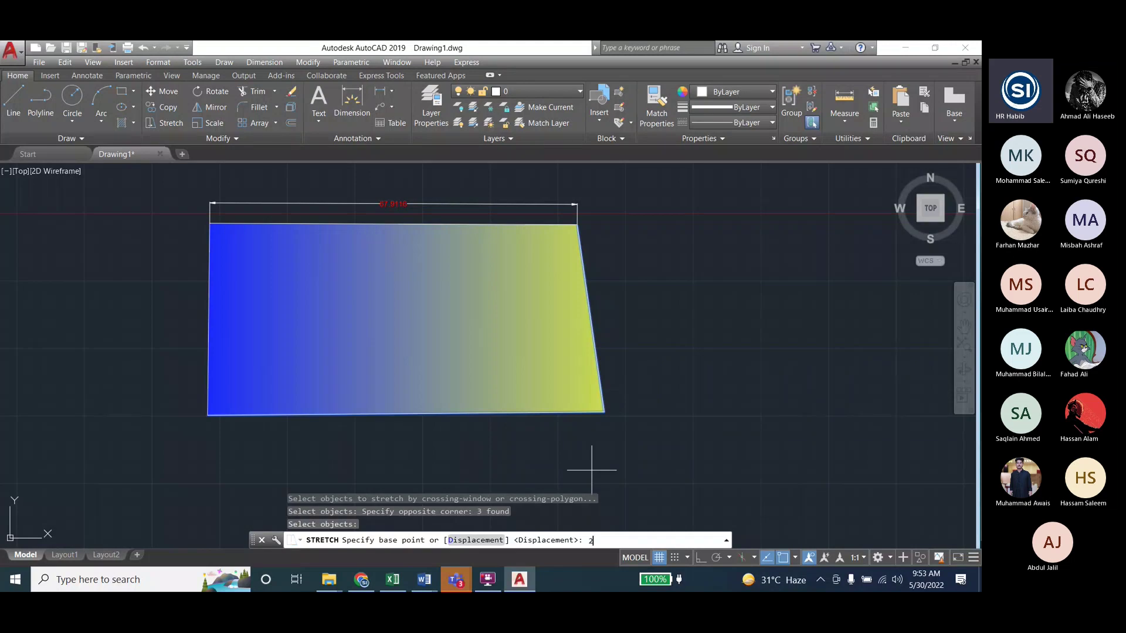
pyautogui.write('0')
pyautogui.press('Return')
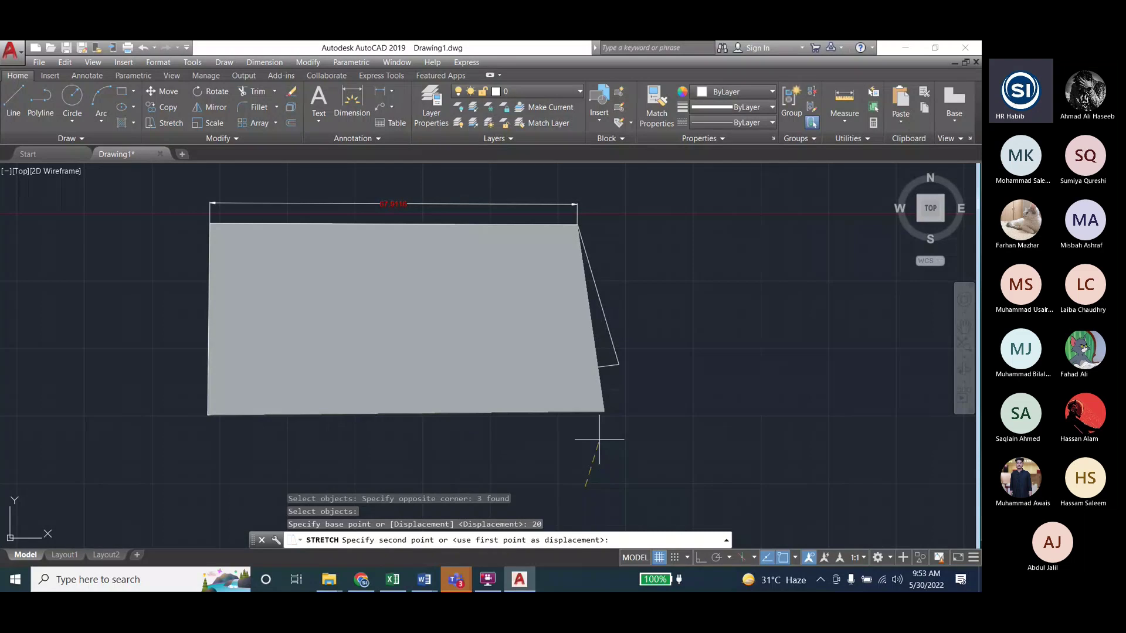
pyautogui.press('Escape')
pyautogui.press('Escape')
pyautogui.press('Escape')
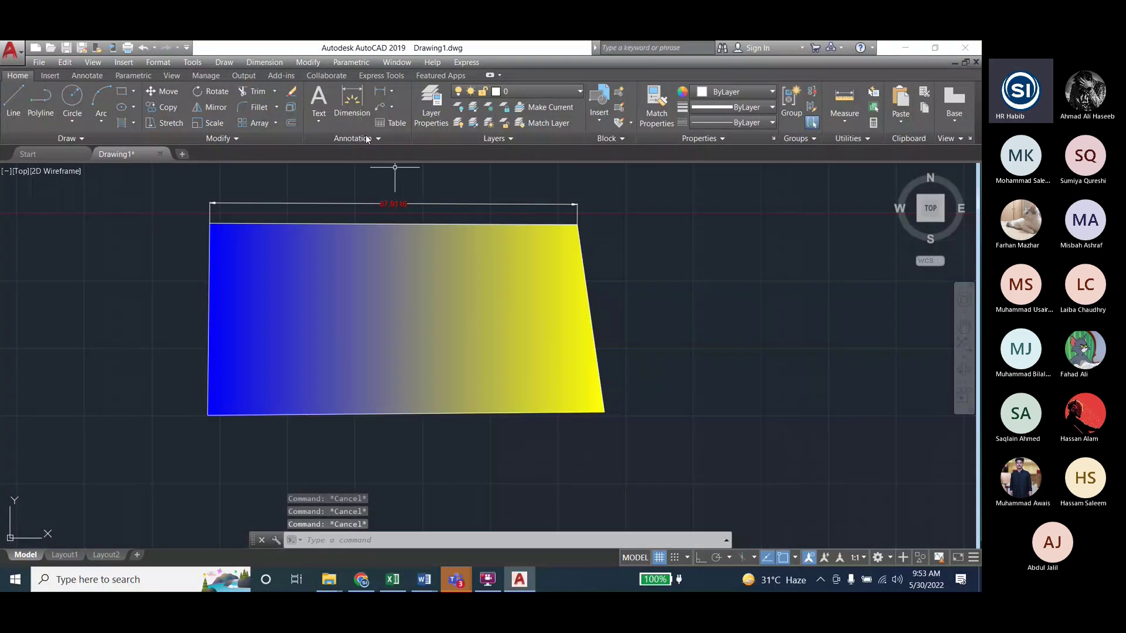
# Stretch the bottom-right corner 20 units straight down from that corner
pyautogui.click(307, 63)
pyautogui.click(319, 283)
pyautogui.click(627, 380)
pyautogui.click(569, 429)
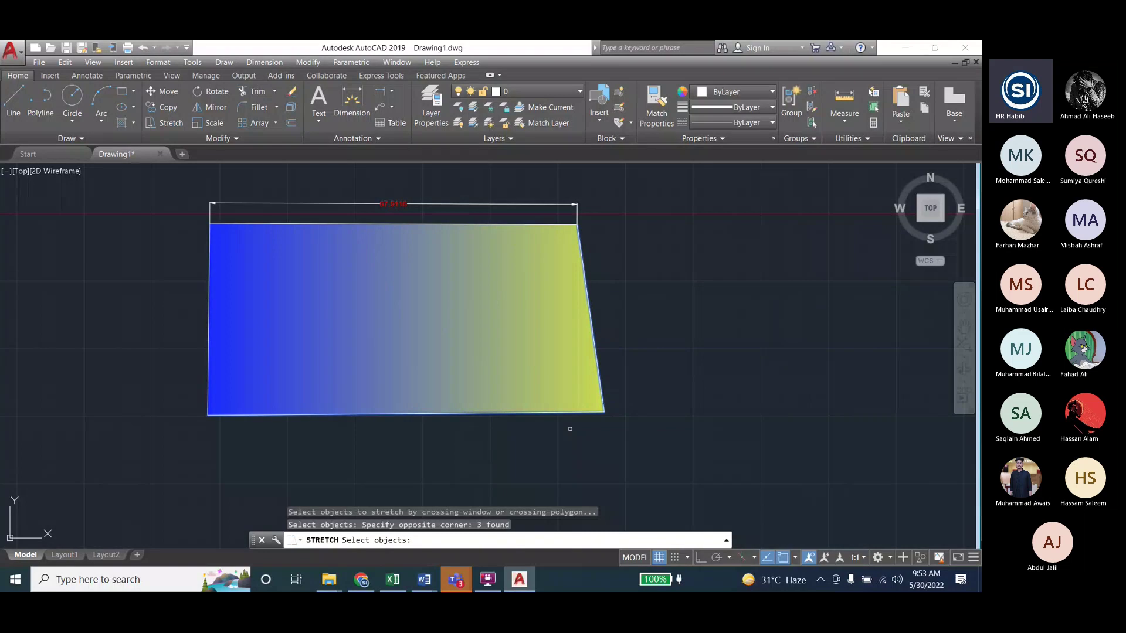
pyautogui.press('Return')
pyautogui.click(604, 412)
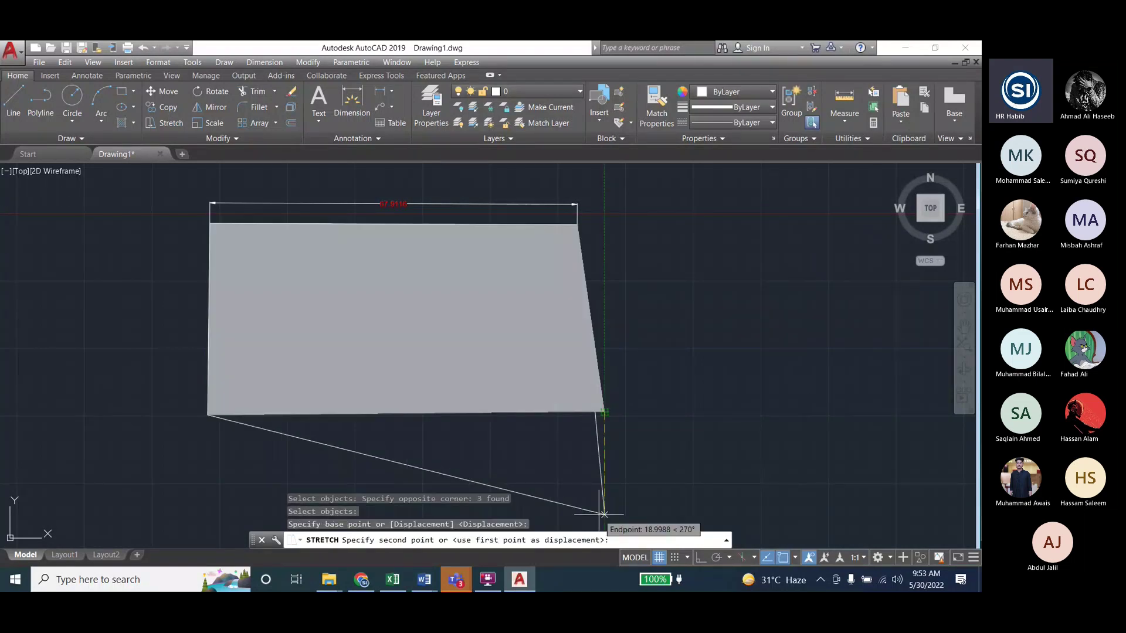
pyautogui.write('20')
pyautogui.press('Return')
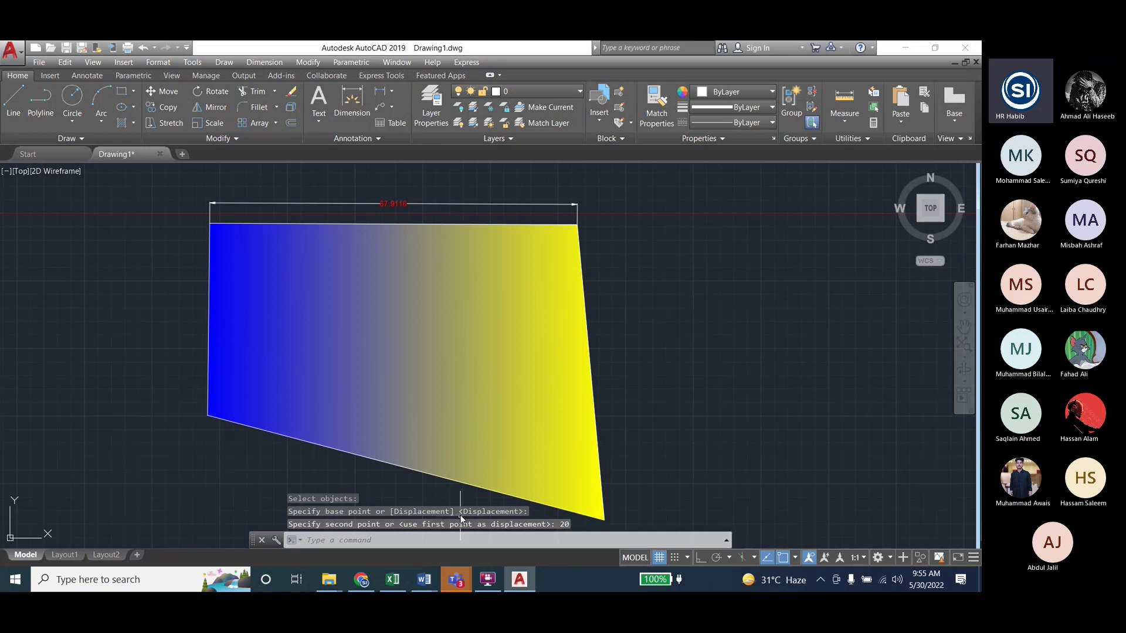
pyautogui.press('Escape')
pyautogui.press('Escape')
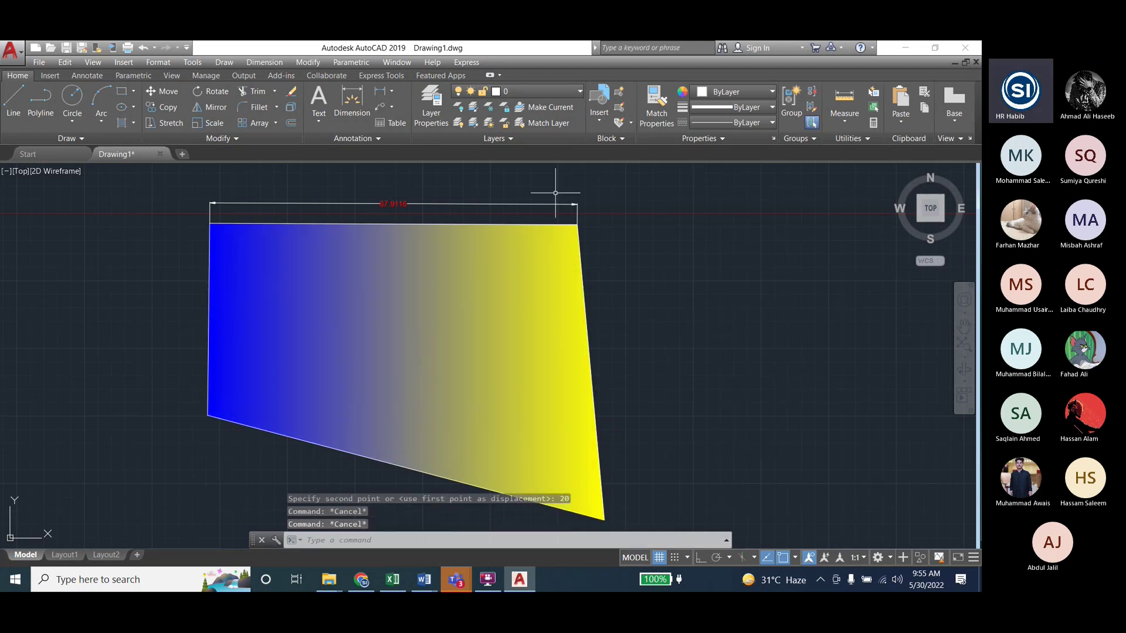
pyautogui.click(351, 62)
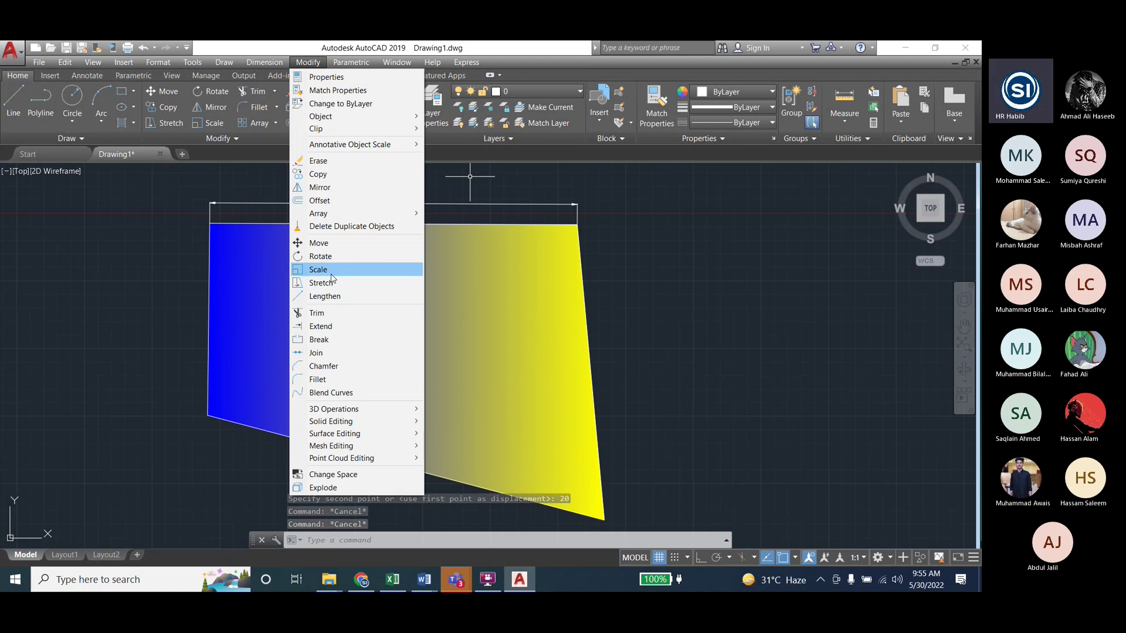
pyautogui.click(321, 326)
pyautogui.click(610, 206)
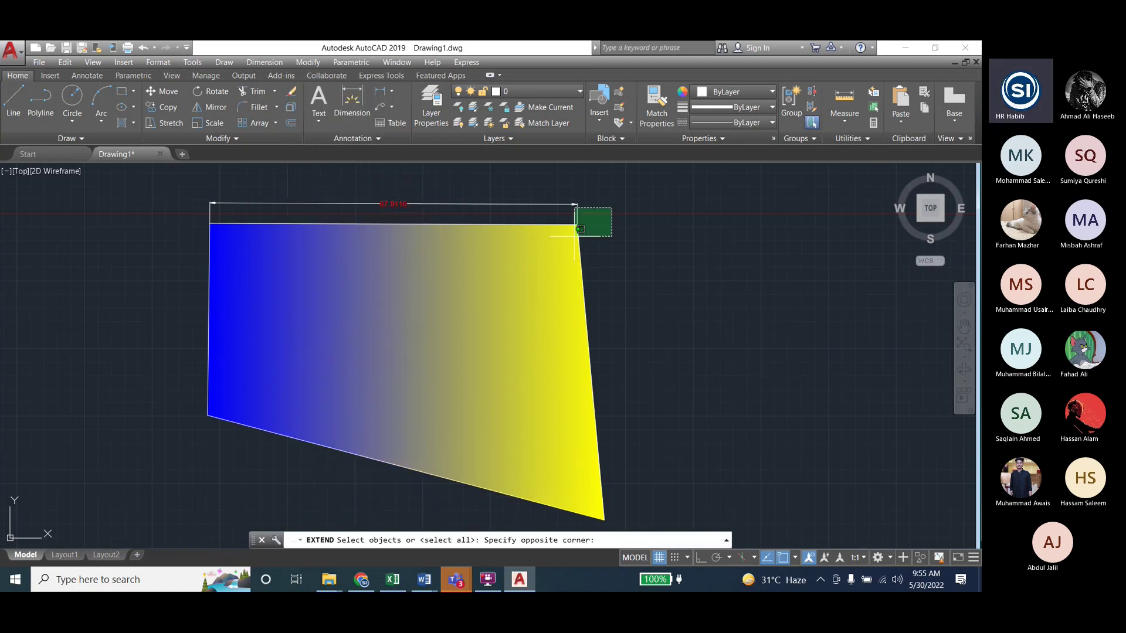
pyautogui.click(553, 248)
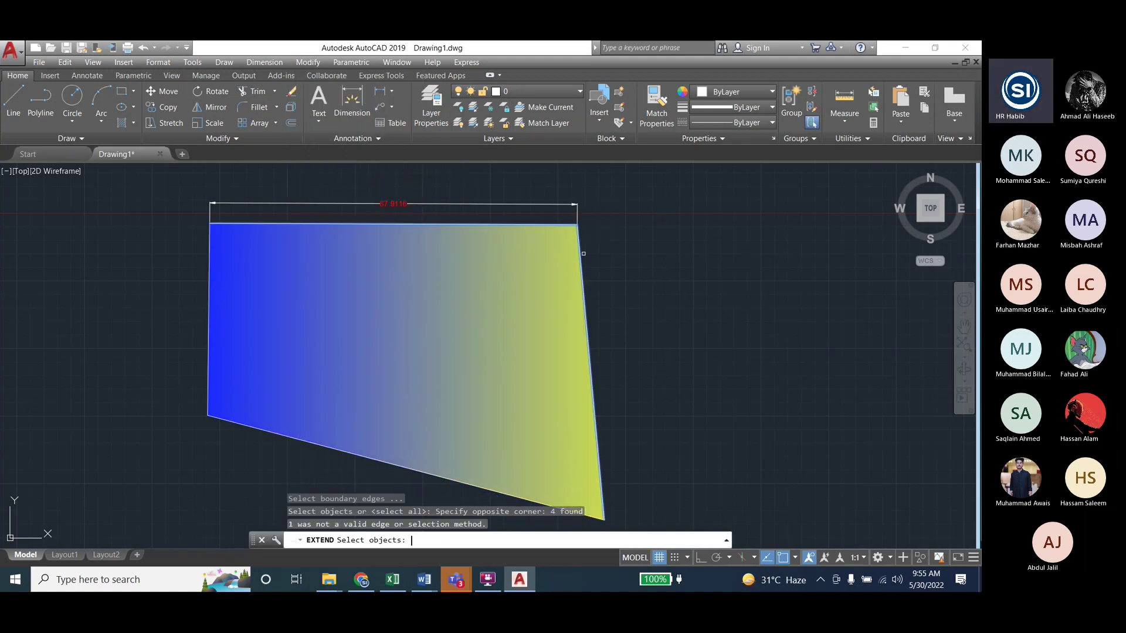
pyautogui.press('Return')
pyautogui.click(584, 232)
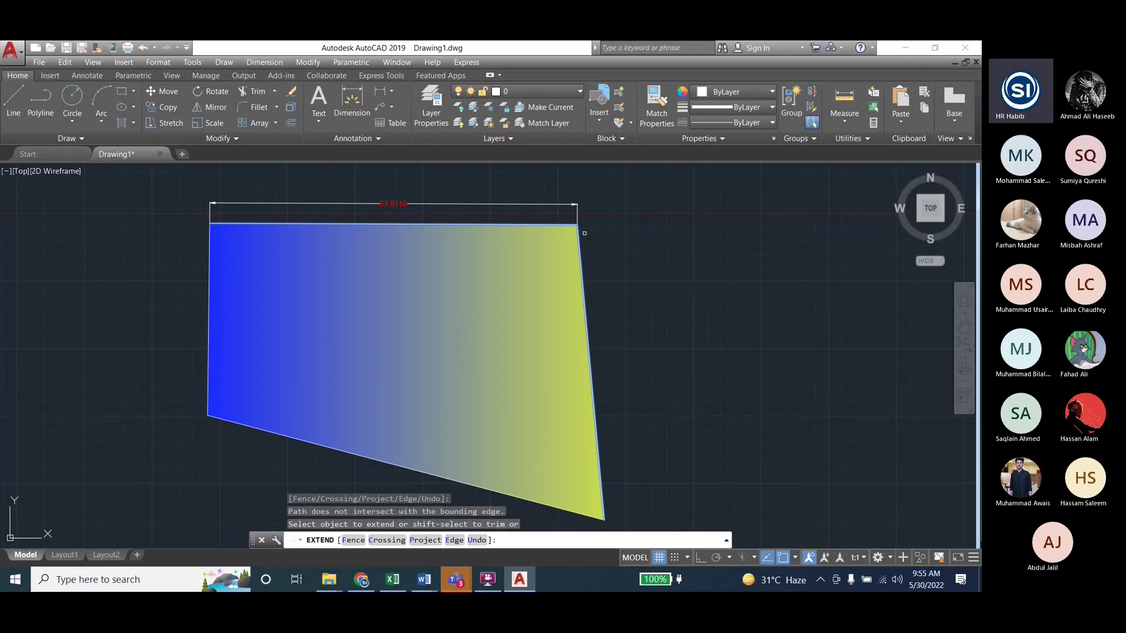
pyautogui.click(584, 233)
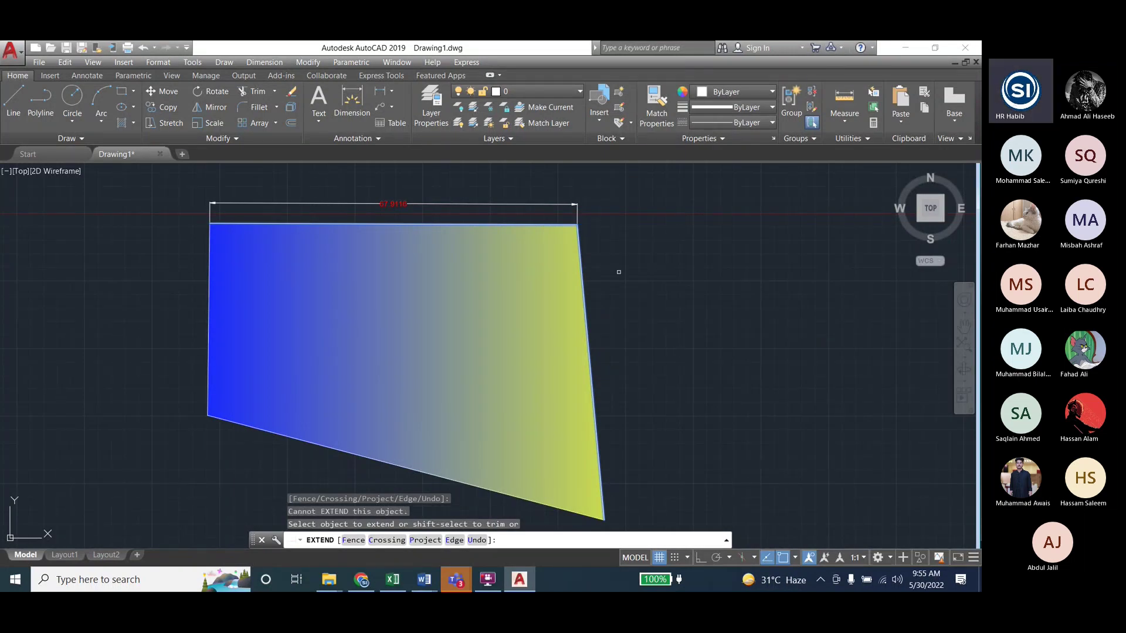
pyautogui.click(598, 213)
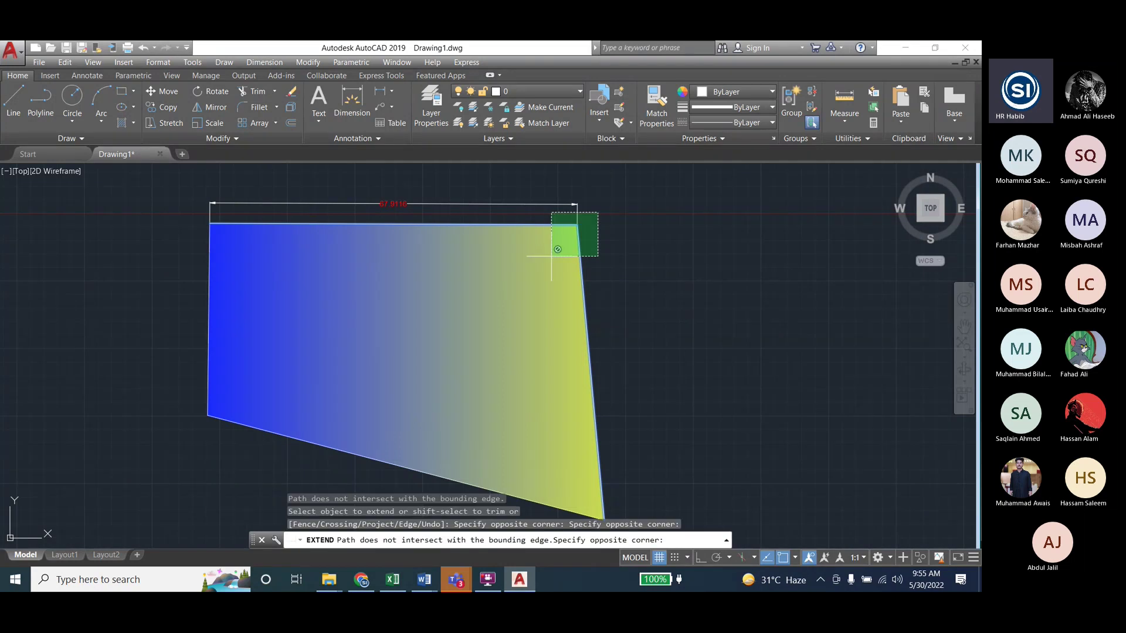
pyautogui.click(551, 256)
pyautogui.click(589, 217)
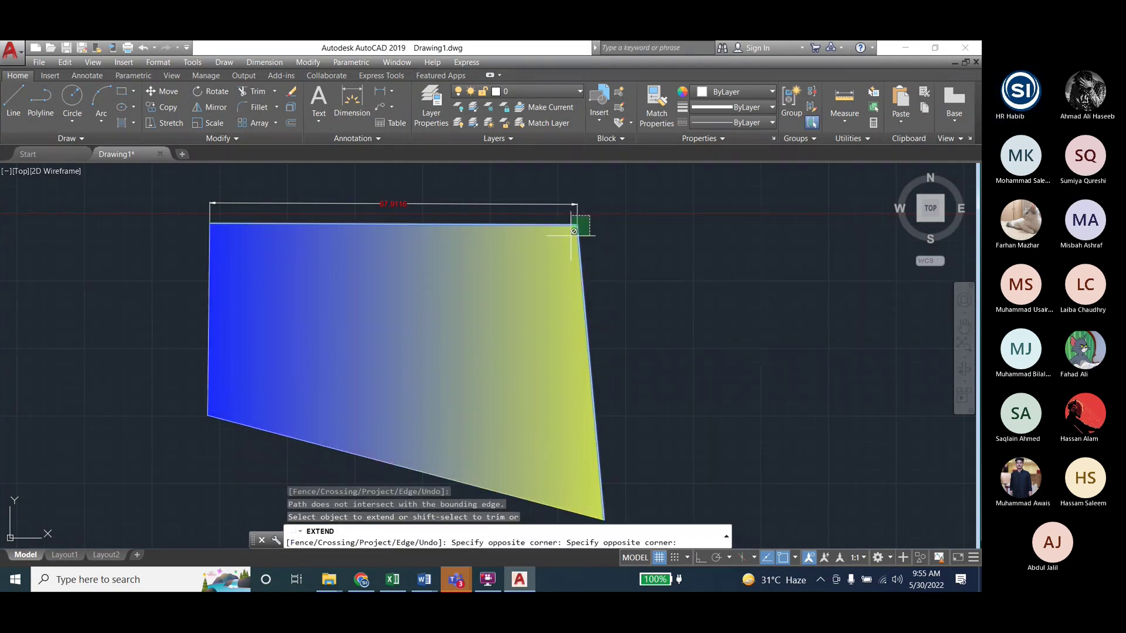
pyautogui.click(554, 251)
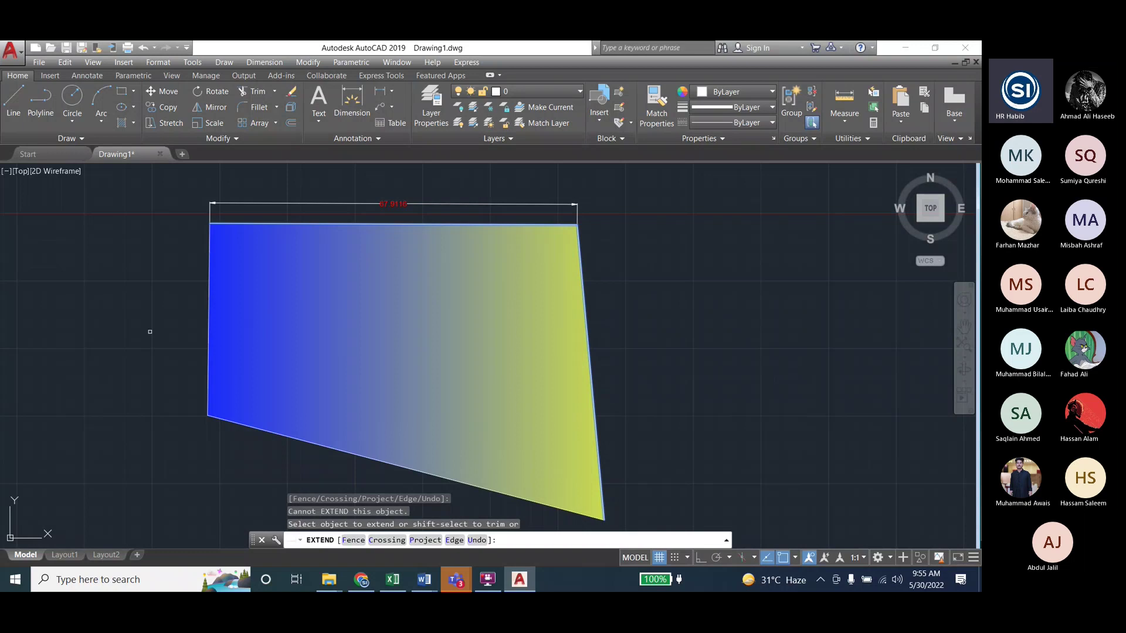
pyautogui.click(172, 404)
pyautogui.click(223, 427)
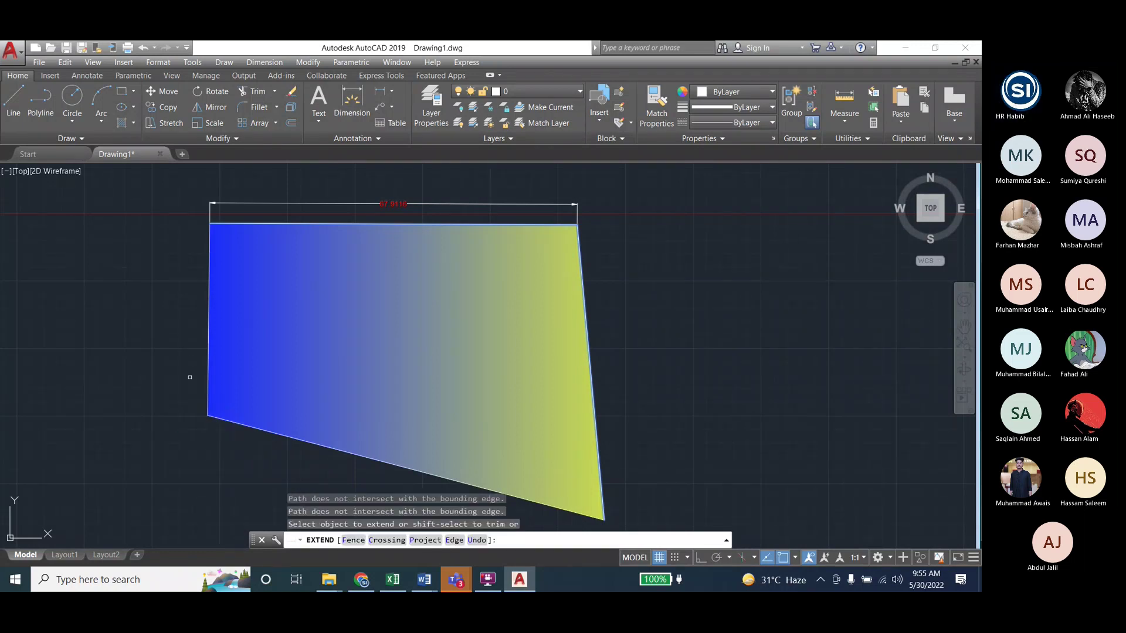
pyautogui.click(189, 360)
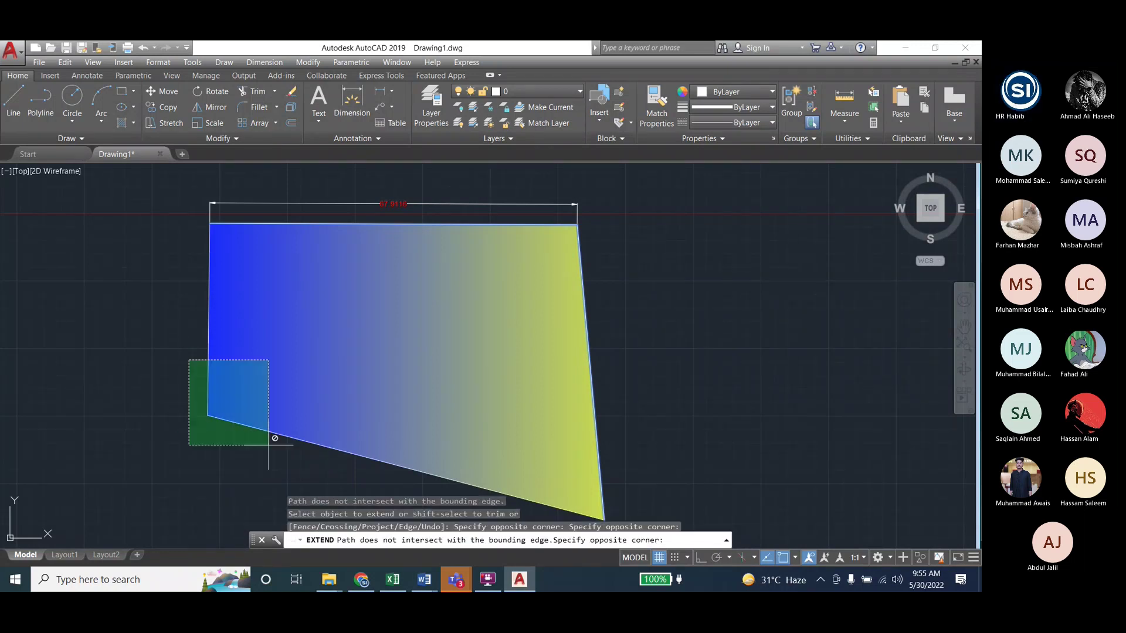
pyautogui.press('Escape')
pyautogui.press('Escape')
pyautogui.press('Escape')
# Stretch the gradient trapezoid's top-right corner 25 units upward so its top edge slopes
pyautogui.click(307, 62)
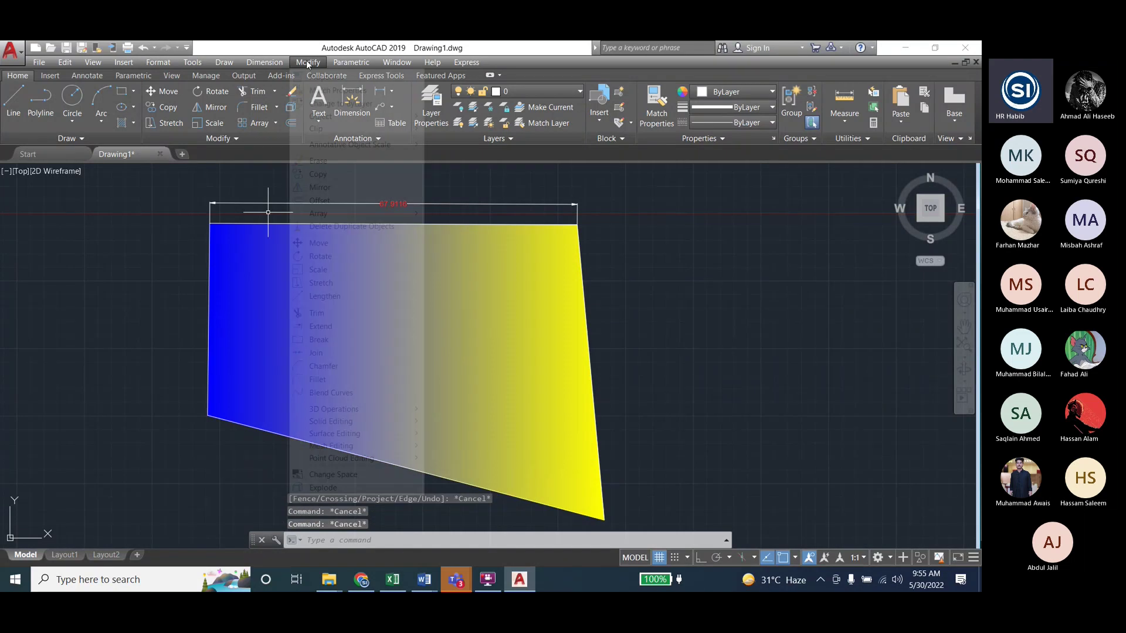
pyautogui.click(321, 283)
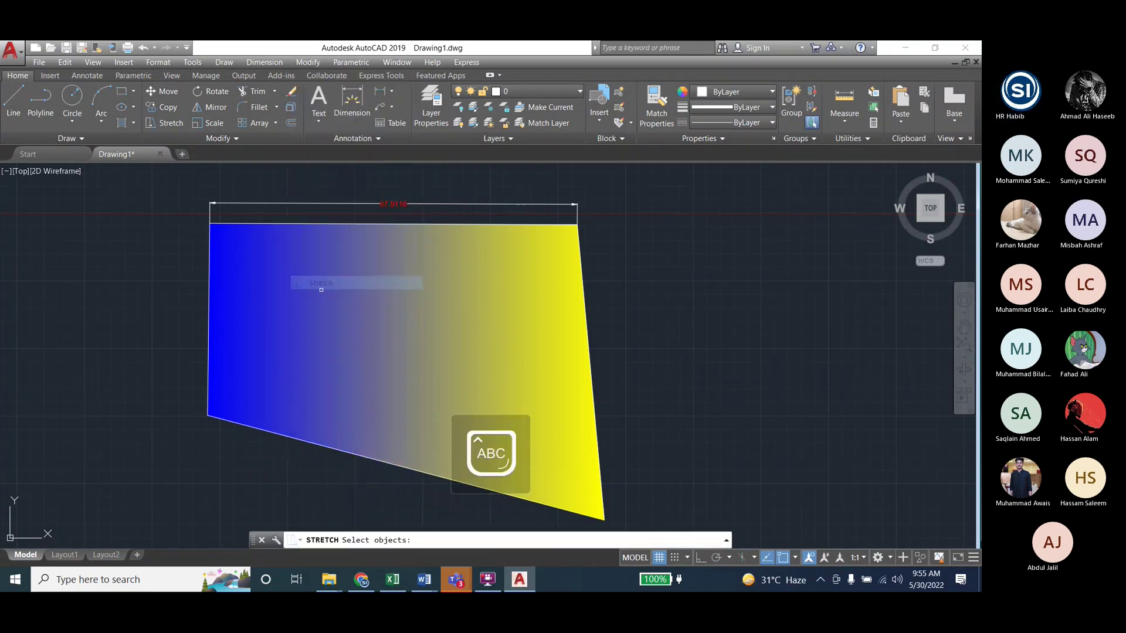
pyautogui.click(599, 236)
pyautogui.click(571, 201)
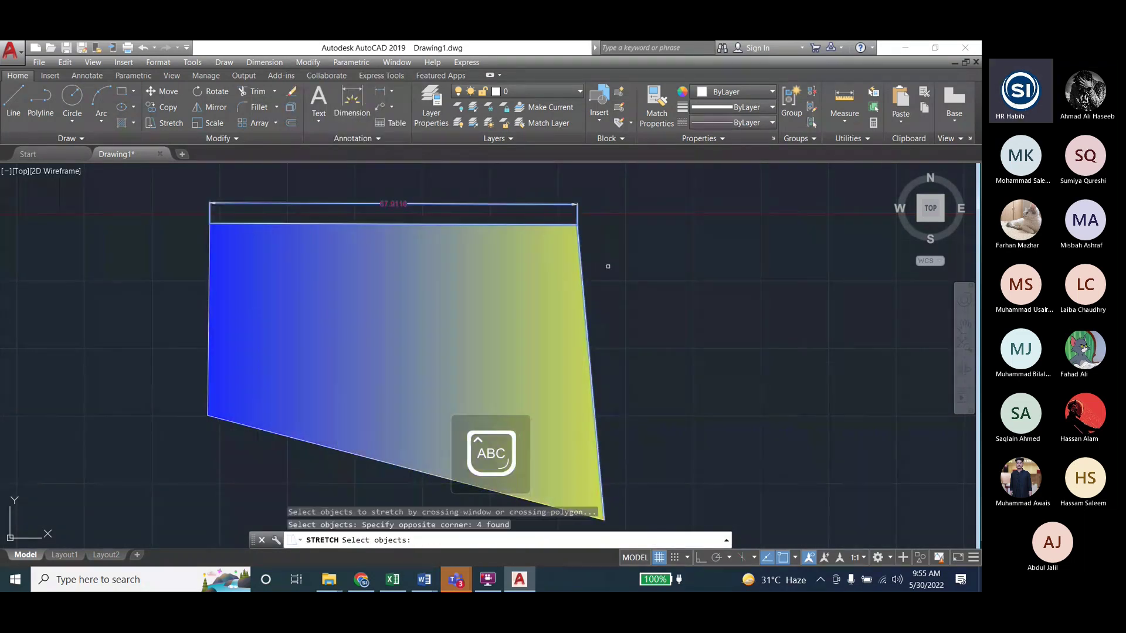
pyautogui.press('Return')
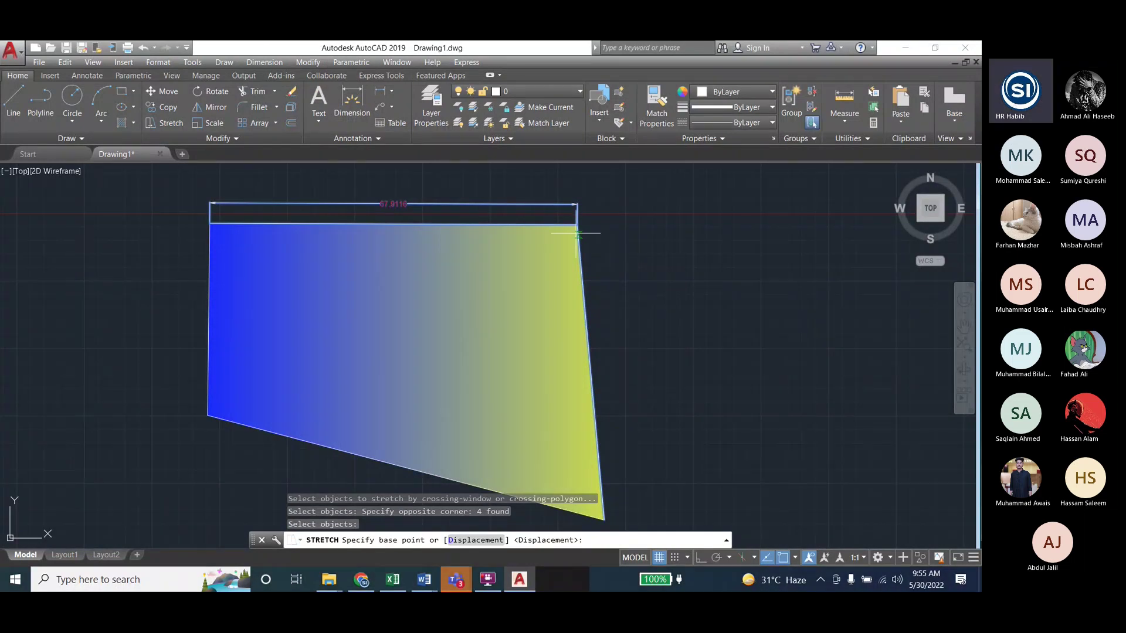
pyautogui.click(577, 224)
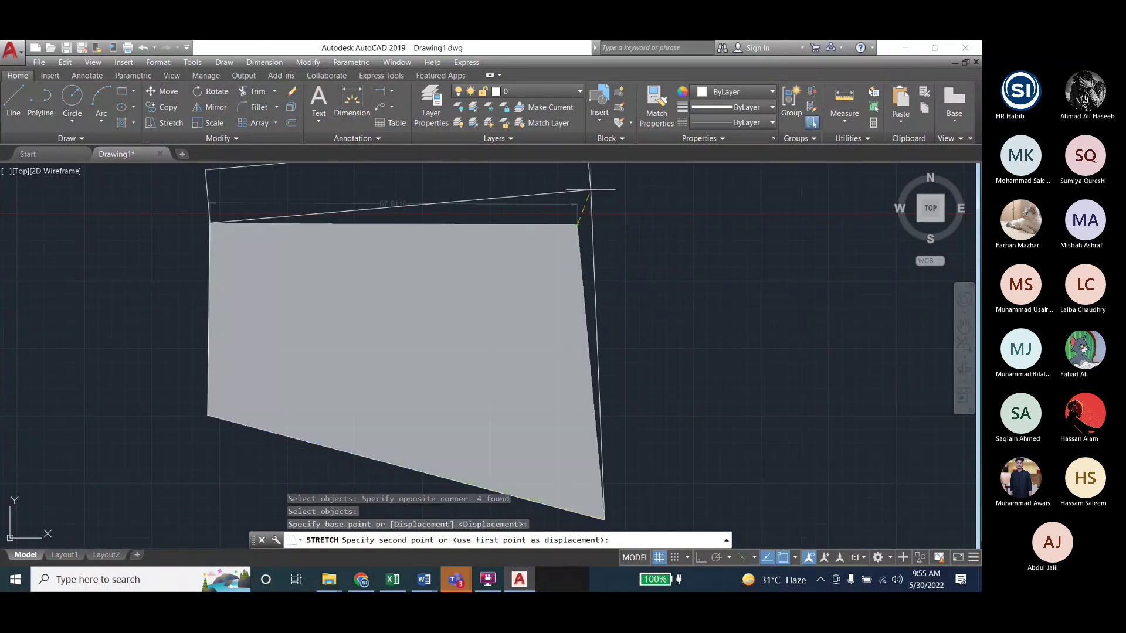
pyautogui.scroll(-4, 555, 225)
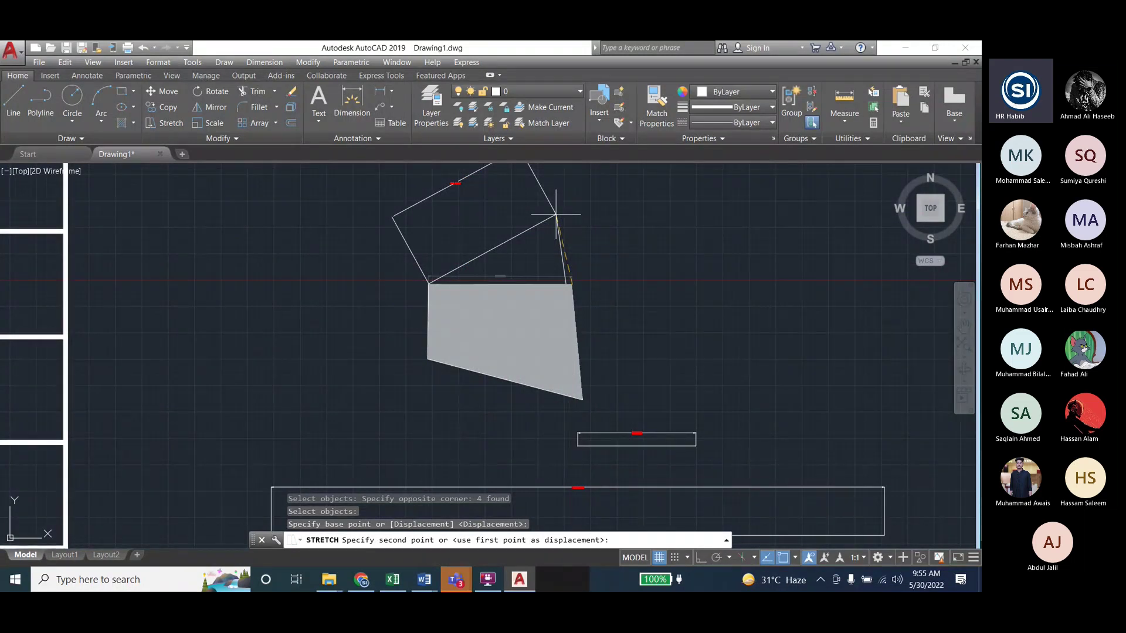
pyautogui.write('25')
pyautogui.press('Return')
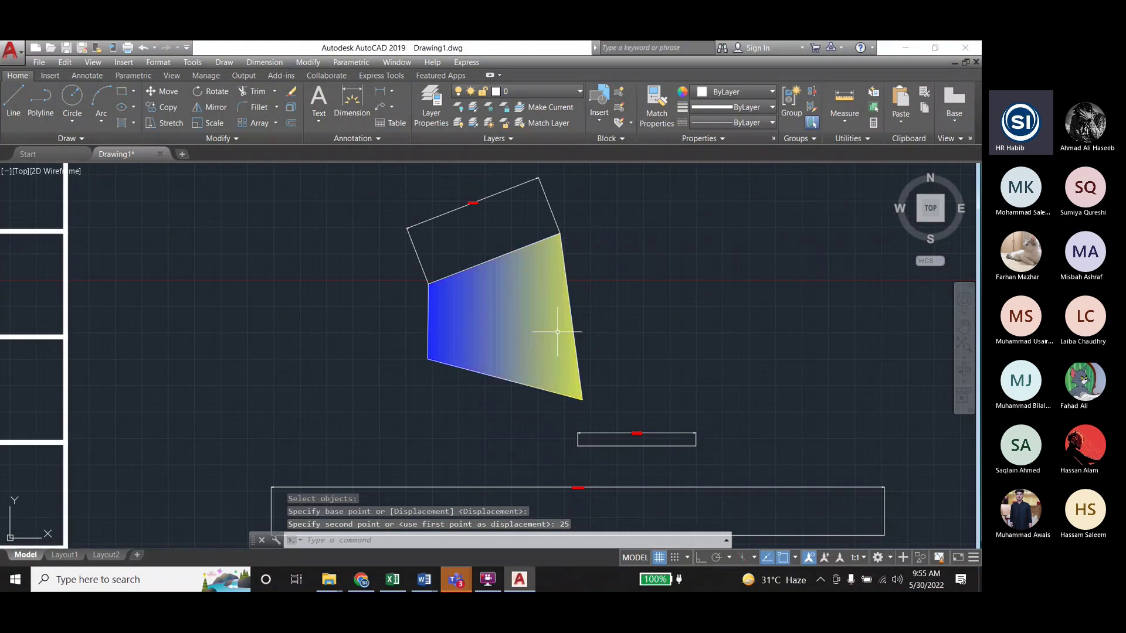
pyautogui.press('Escape')
pyautogui.press('Escape')
pyautogui.scroll(6, 445, 197)
pyautogui.scroll(-6, 369, 228)
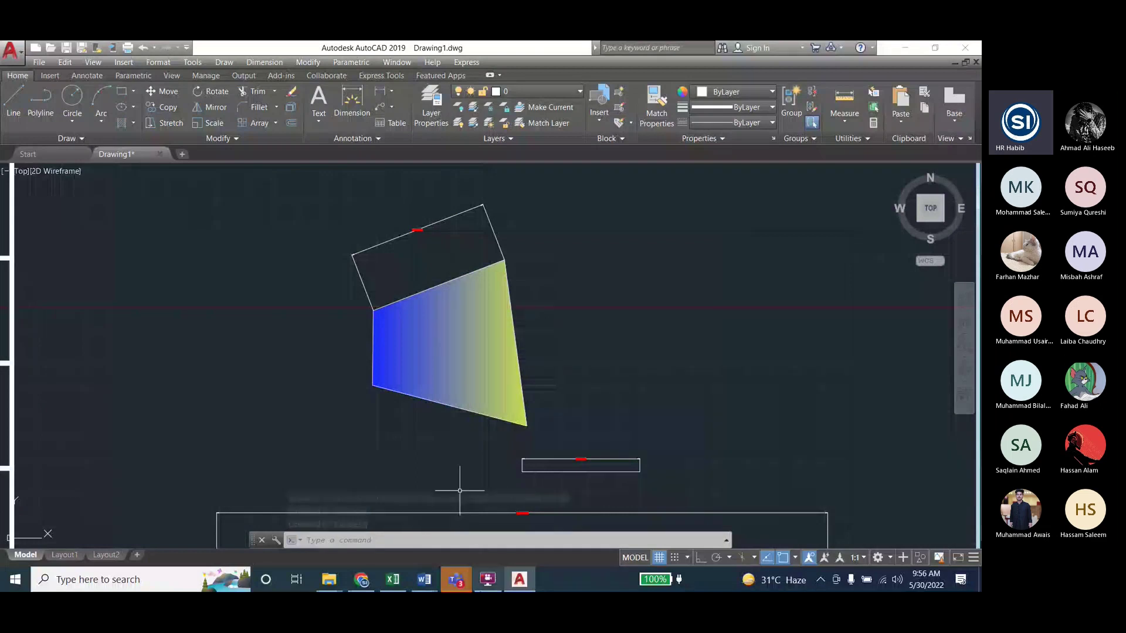
pyautogui.hotkey('alt', 'Tab')
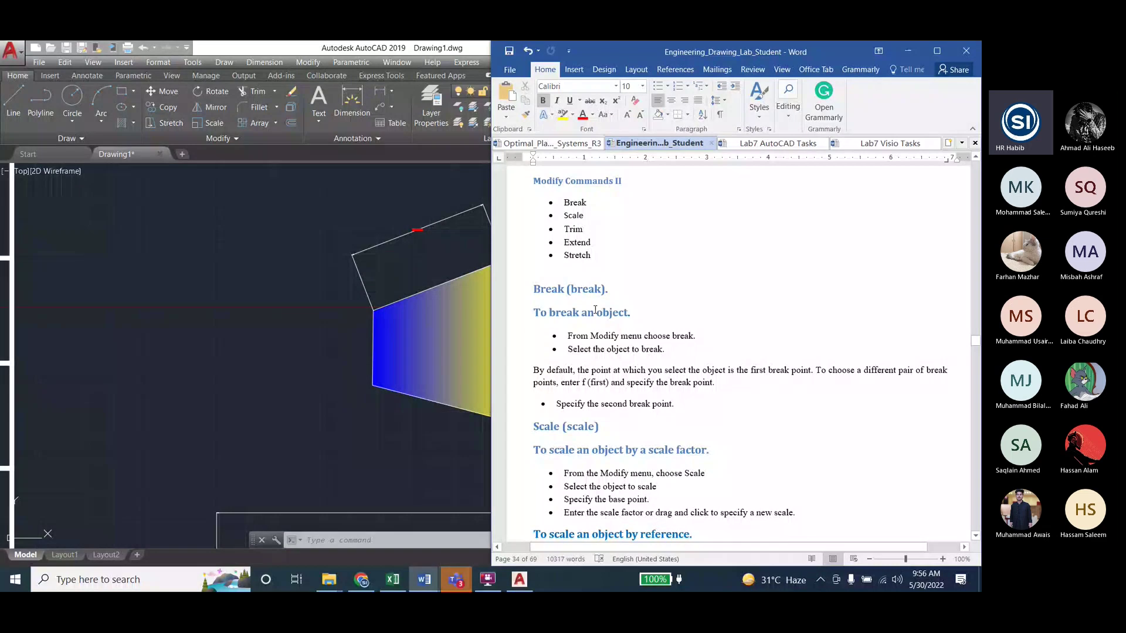
pyautogui.hotkey('alt', 'Tab')
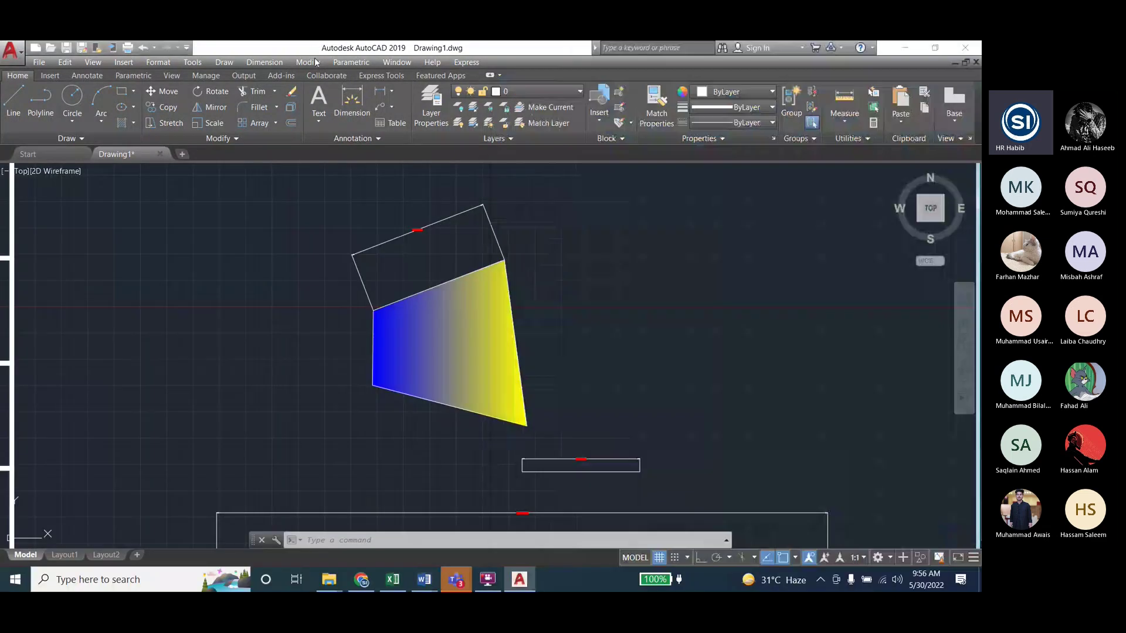
pyautogui.click(308, 62)
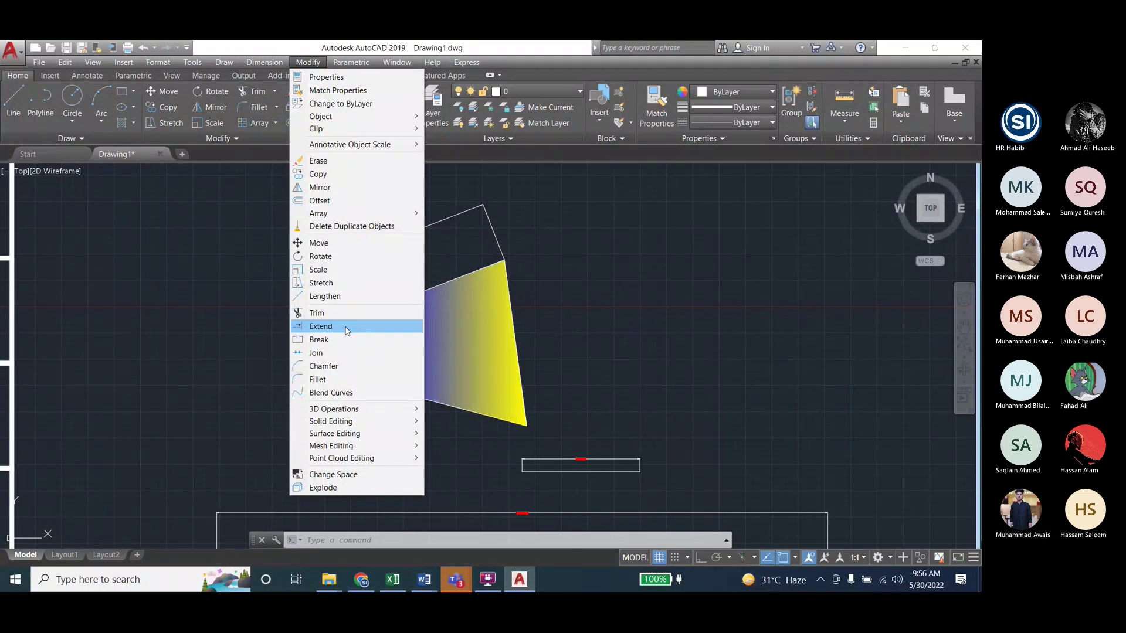
pyautogui.press('Escape')
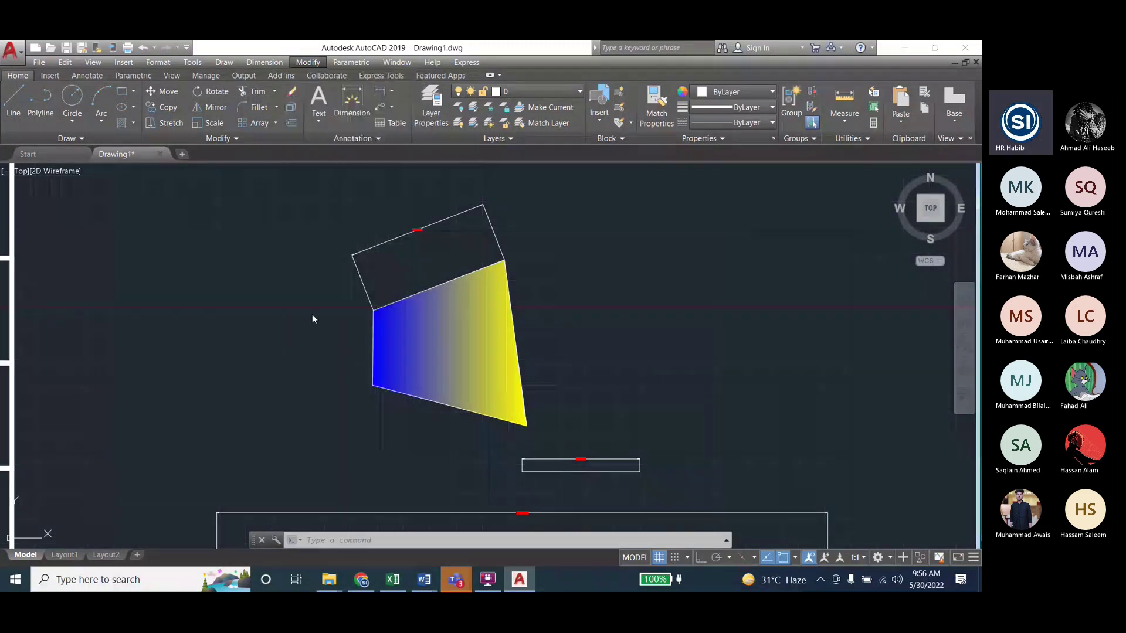
pyautogui.moveTo(423, 579)
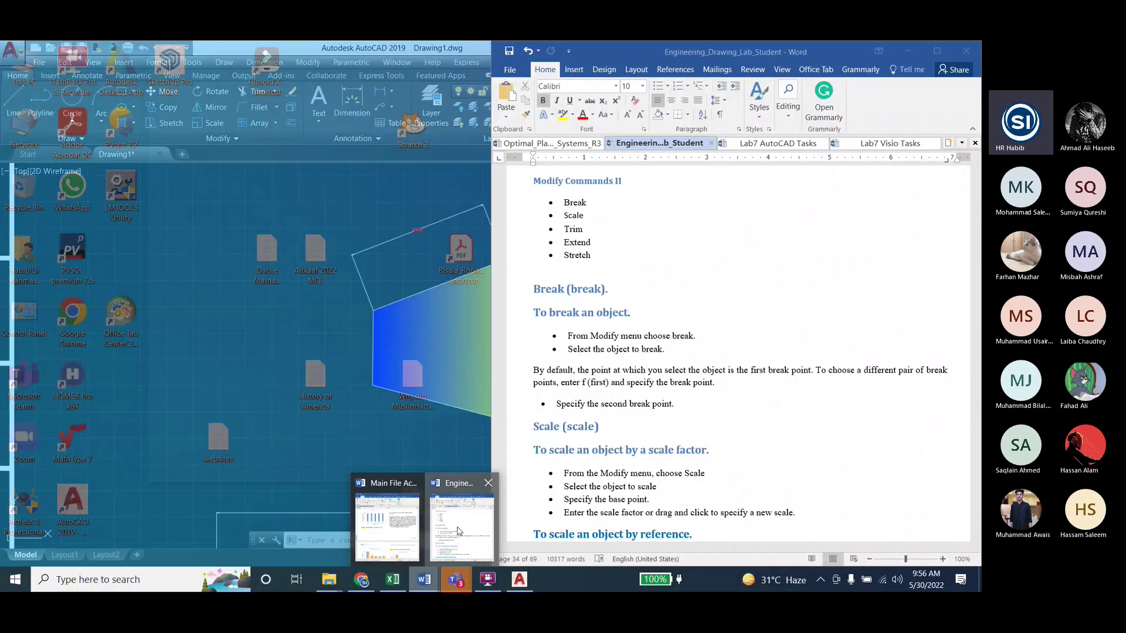
pyautogui.click(457, 530)
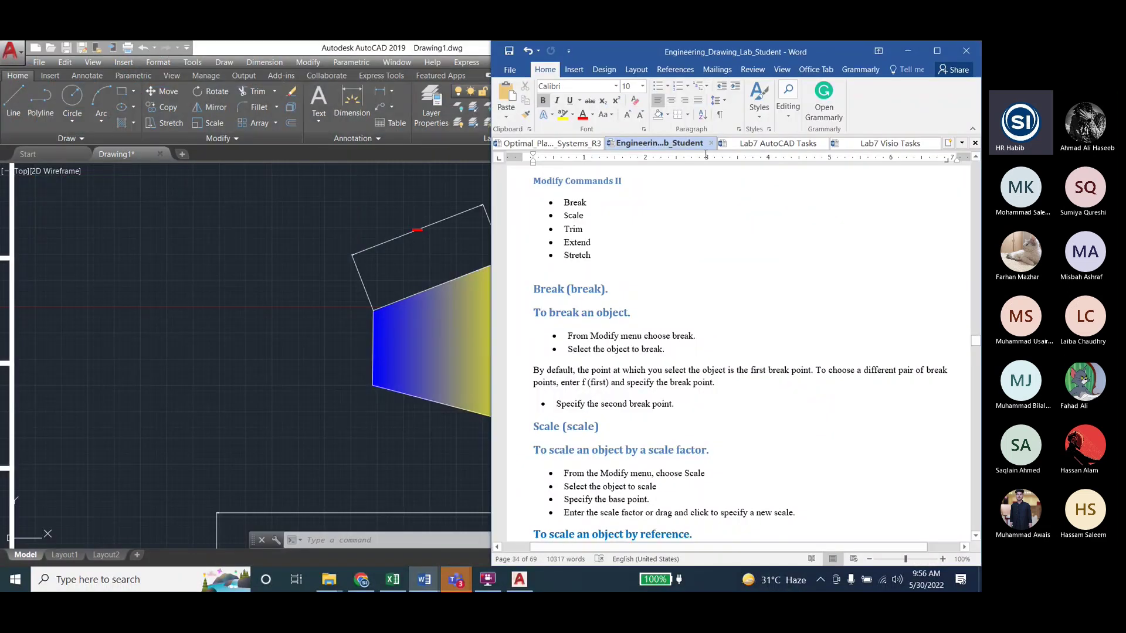
pyautogui.click(773, 143)
pyautogui.scroll(1, 706, 380)
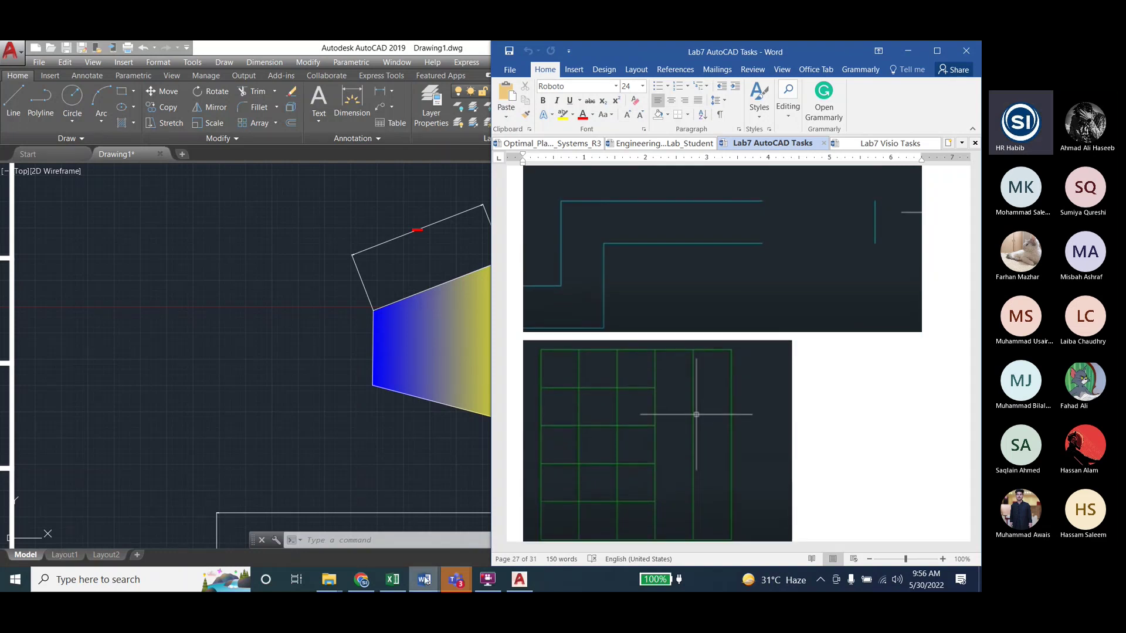
pyautogui.click(519, 579)
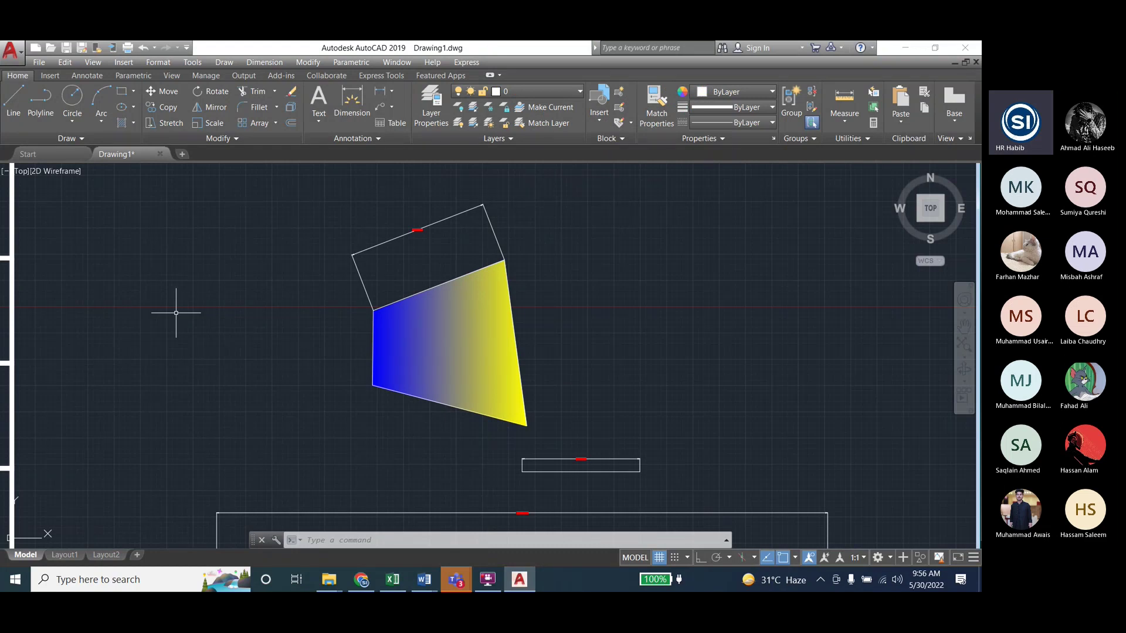
pyautogui.middleClick(328, 339)
pyautogui.middleClick(328, 339)
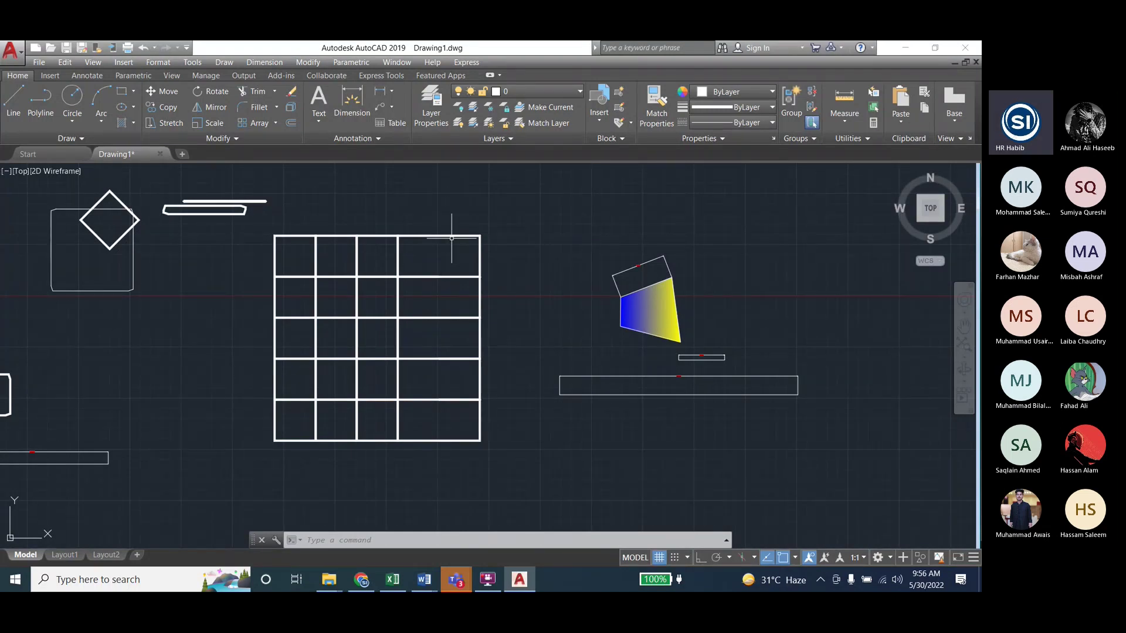
pyautogui.click(14, 101)
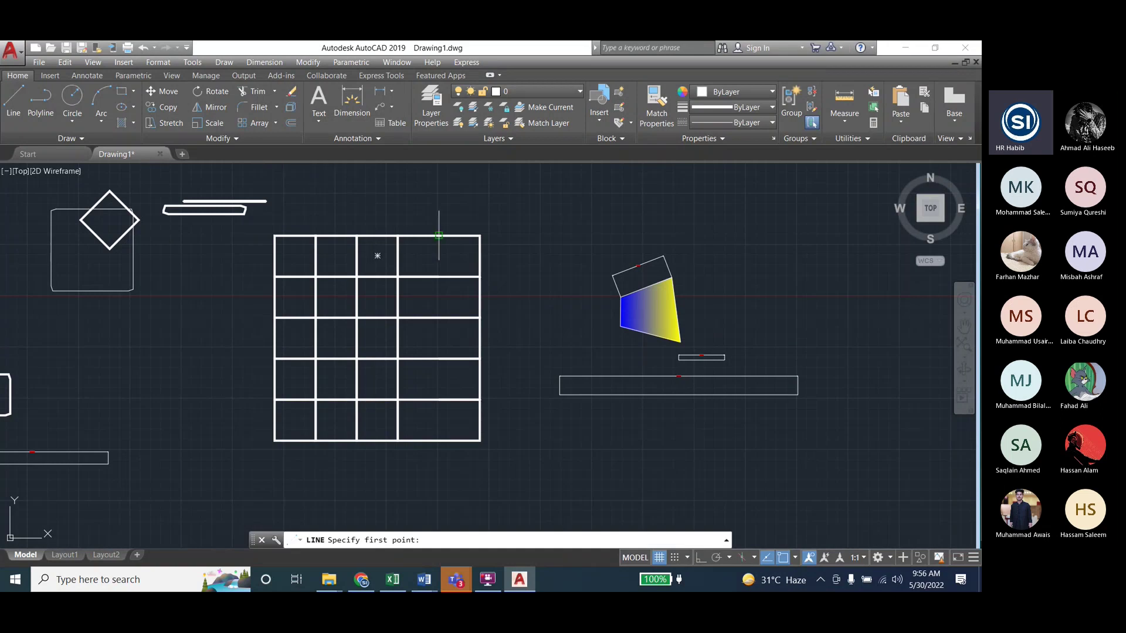
pyautogui.click(439, 235)
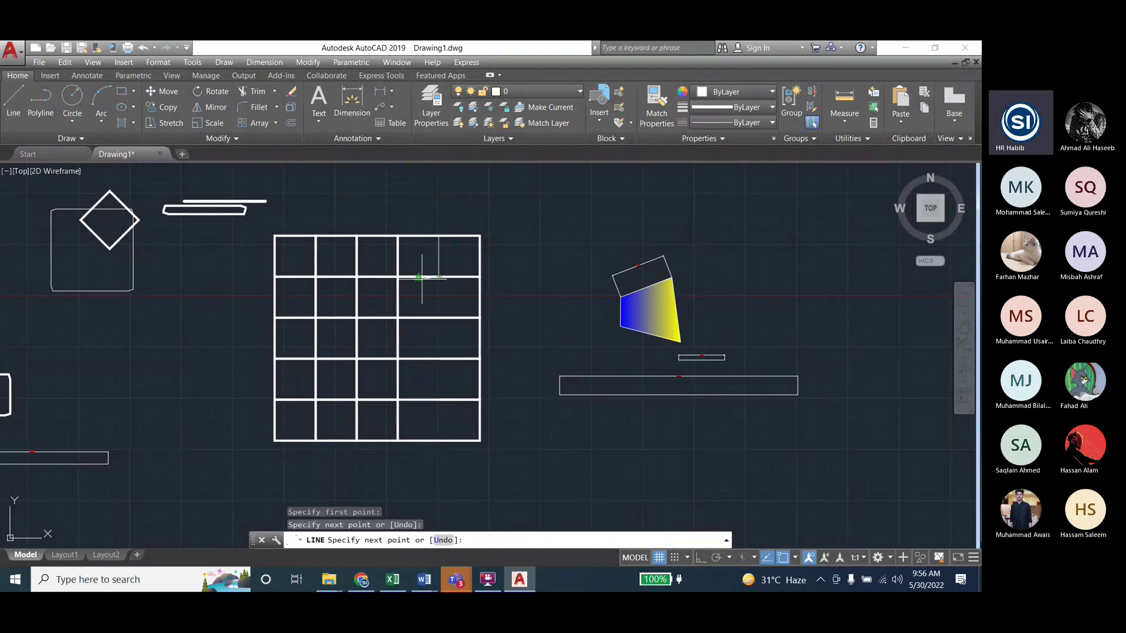
pyautogui.press('Escape')
pyautogui.press('Escape')
pyautogui.press('Escape')
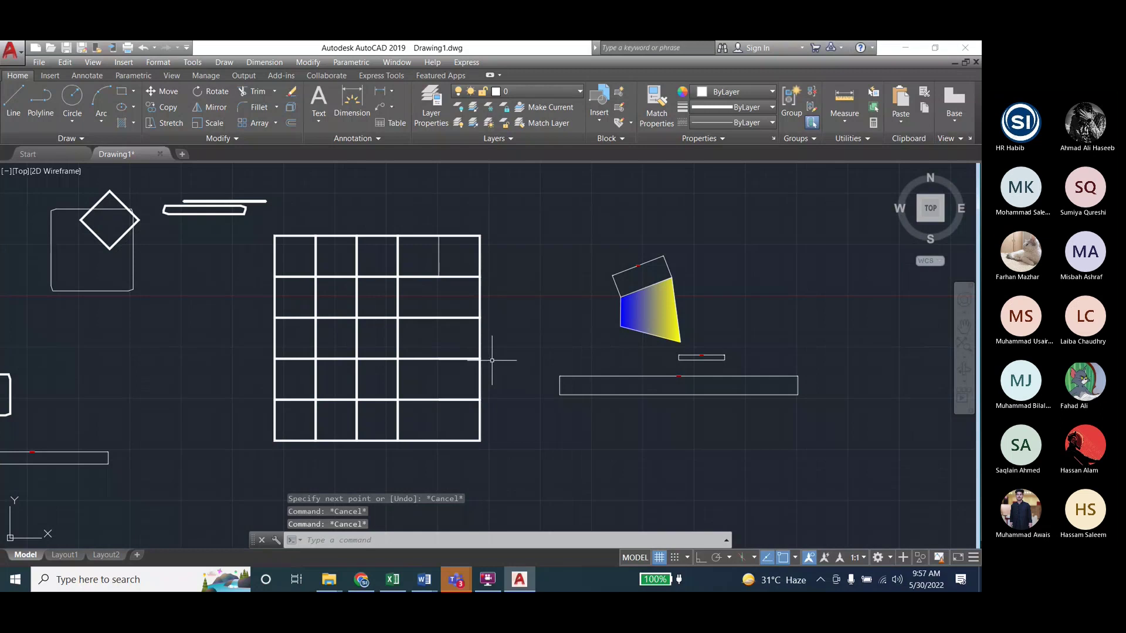
pyautogui.click(398, 256)
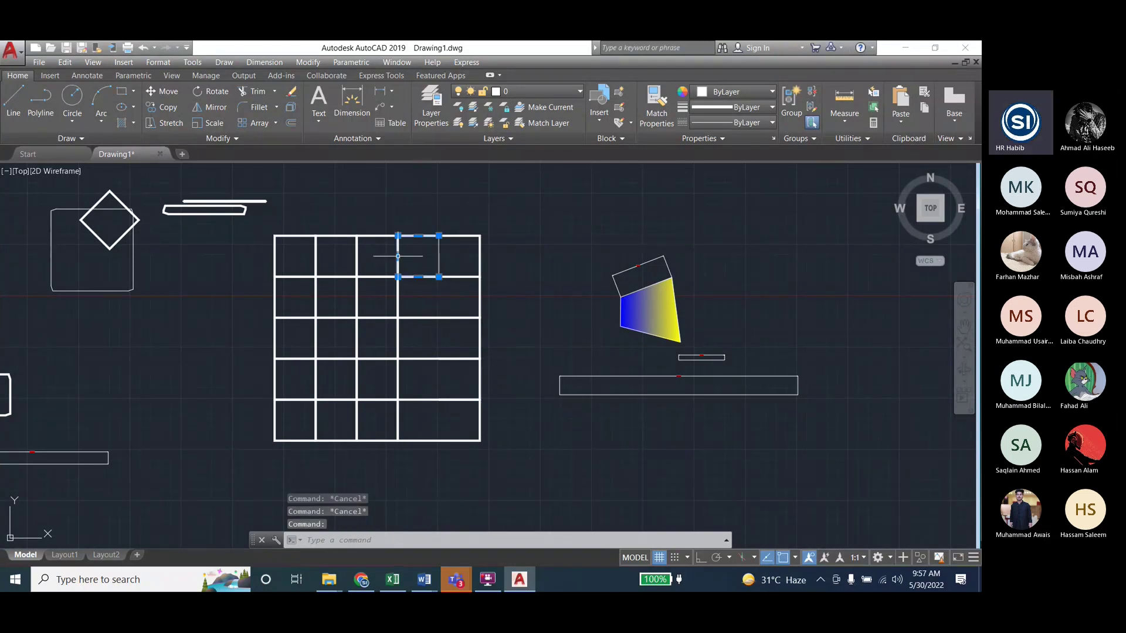
pyautogui.press('Escape')
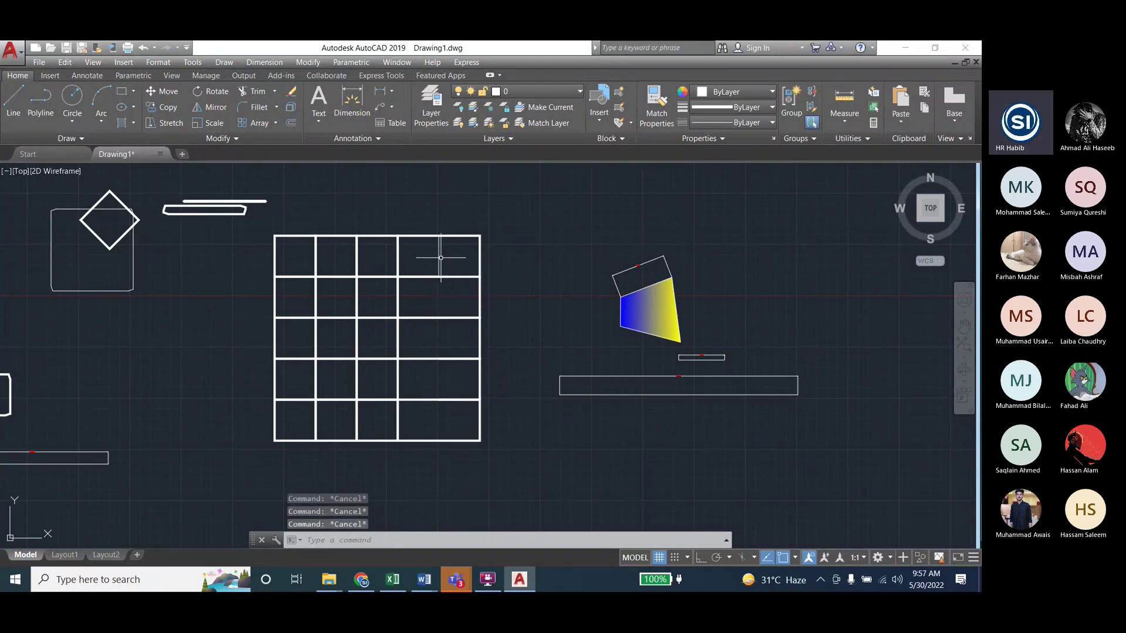
pyautogui.click(440, 257)
pyautogui.press('Delete')
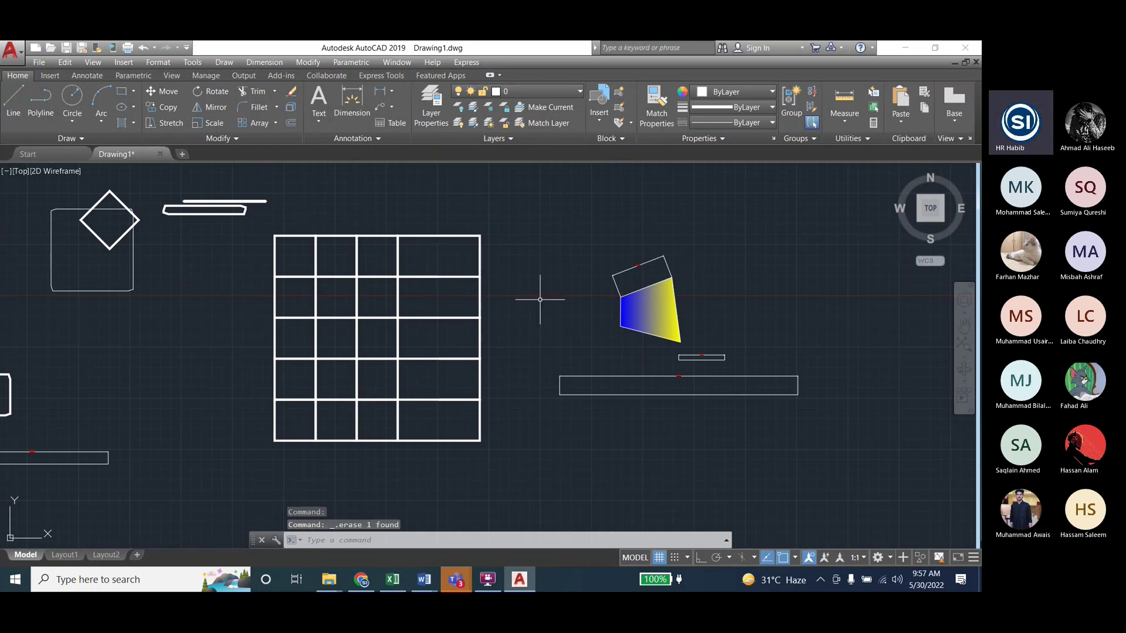
pyautogui.hotkey('ctrl', 'z')
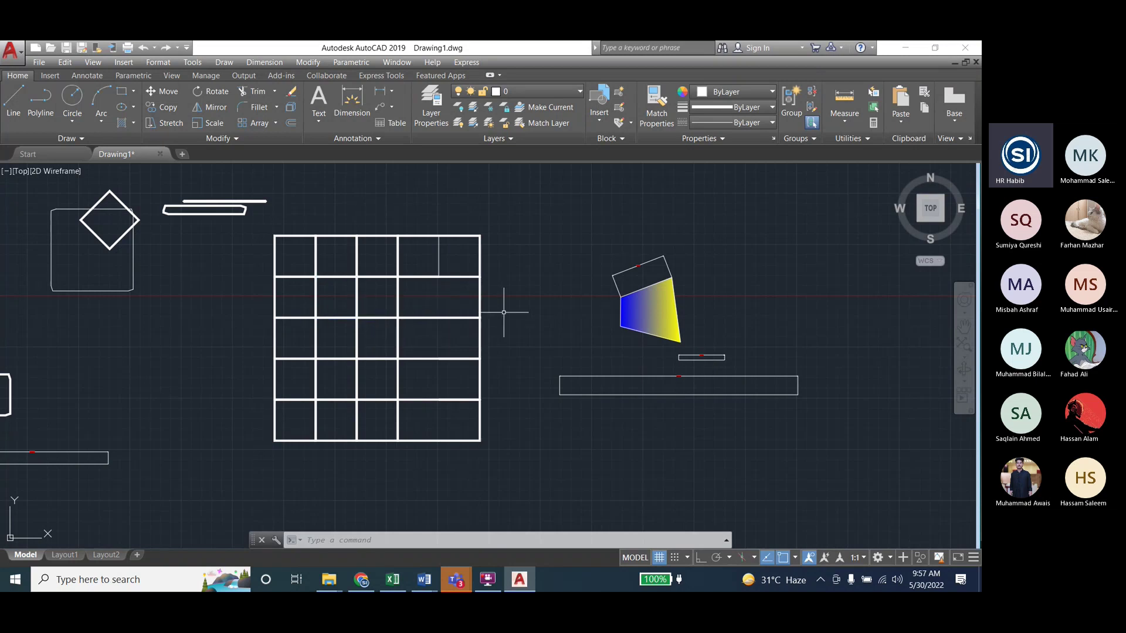
# With the whole grid as cutting edges, trim the middle vertical dividers in rows 2, 3 and 4
pyautogui.press('Escape')
pyautogui.press('Escape')
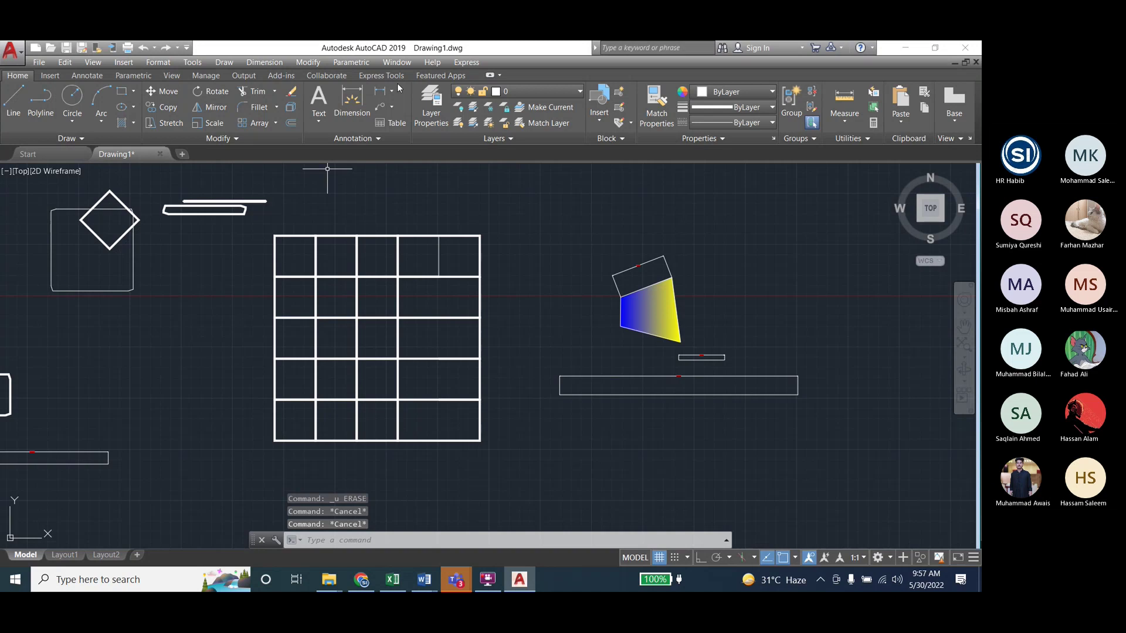
pyautogui.write('tr')
pyautogui.press('Return')
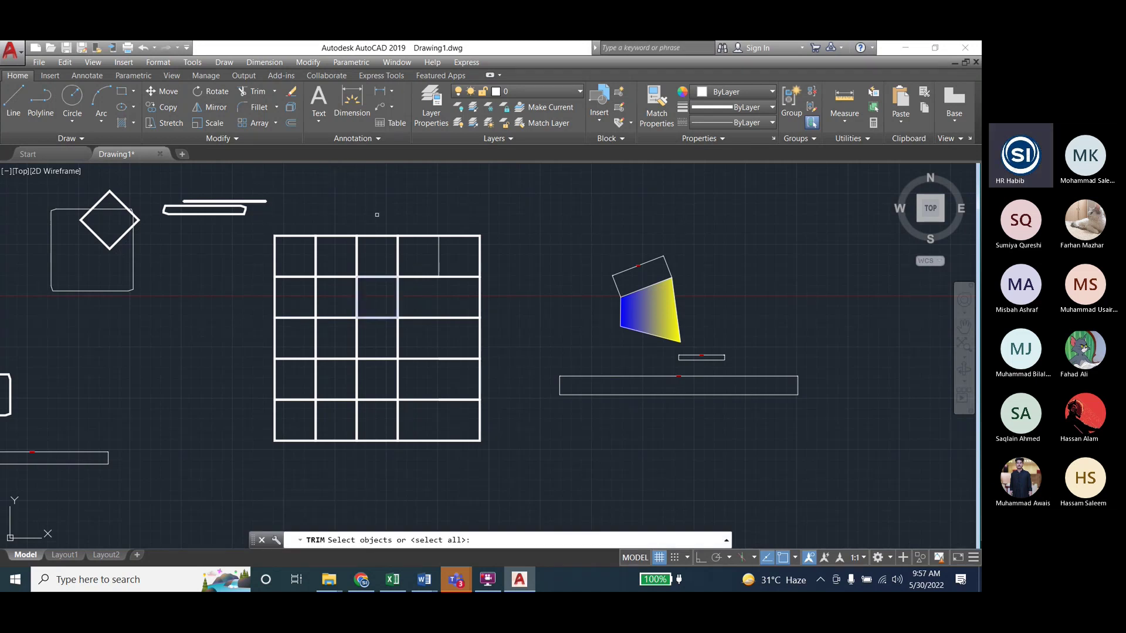
pyautogui.click(506, 228)
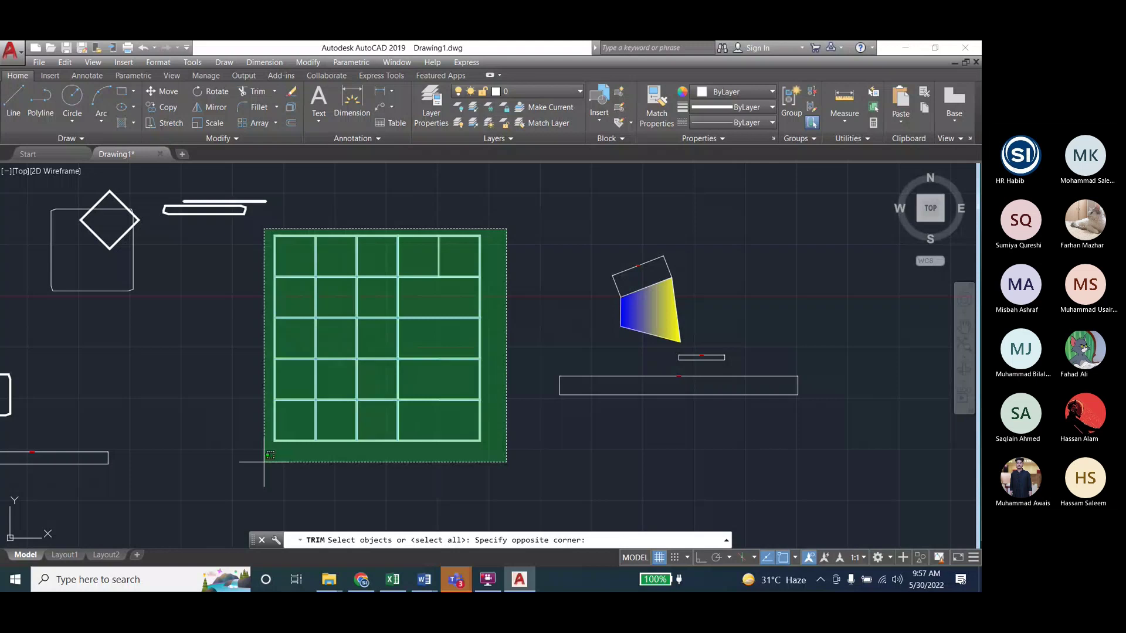
pyautogui.click(264, 461)
pyautogui.press('Return')
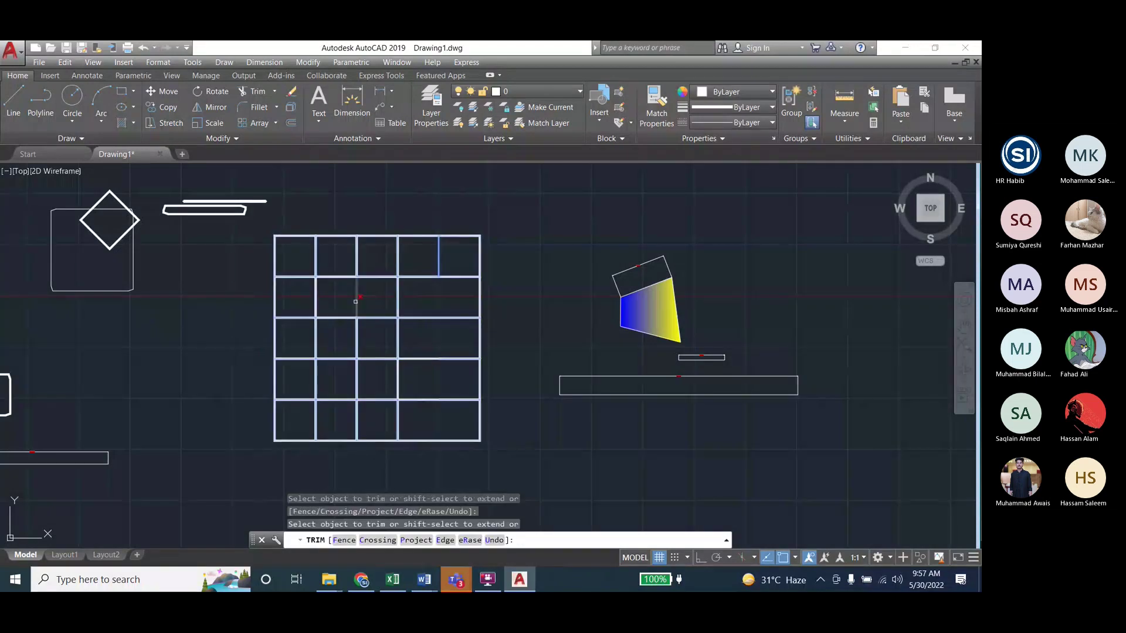
pyautogui.click(355, 301)
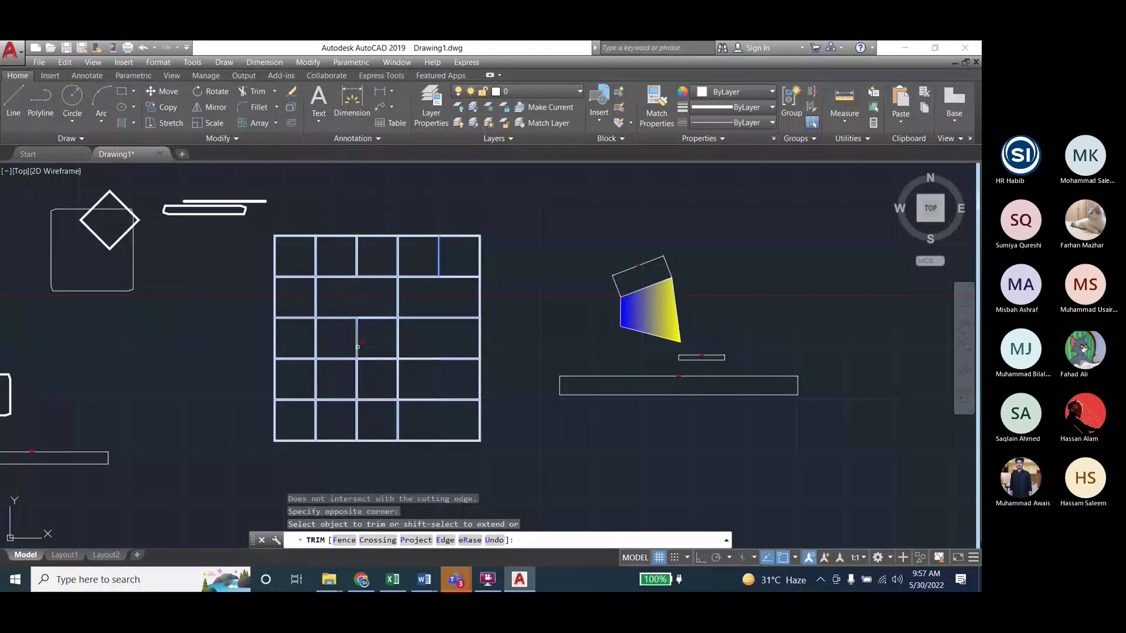
pyautogui.click(356, 346)
pyautogui.click(357, 378)
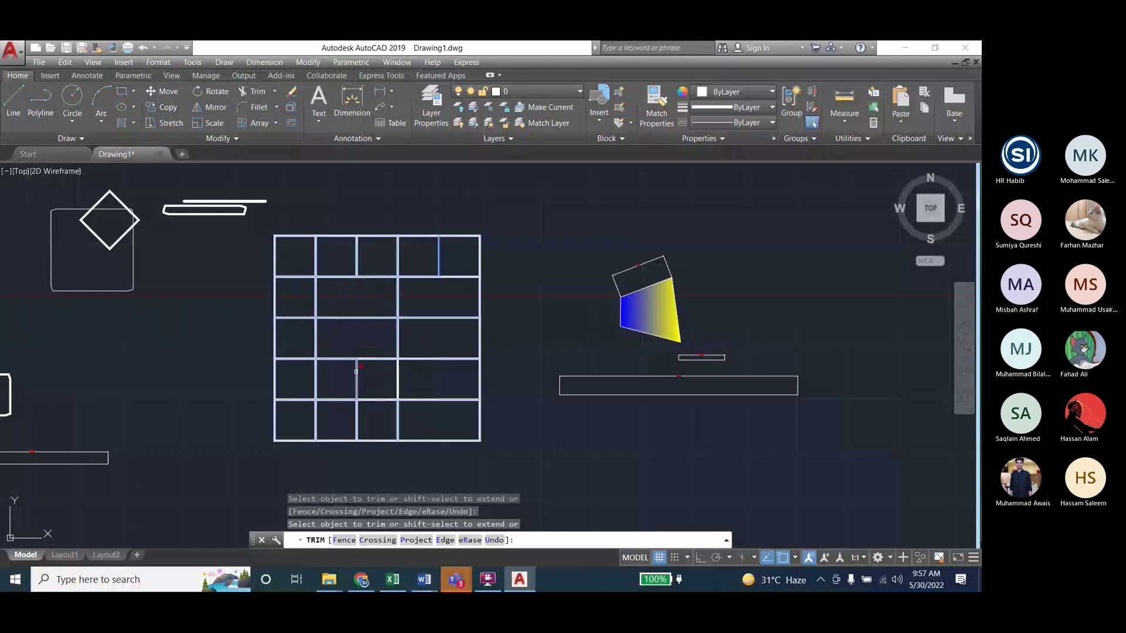
pyautogui.press('Escape')
pyautogui.press('Escape')
pyautogui.click(308, 62)
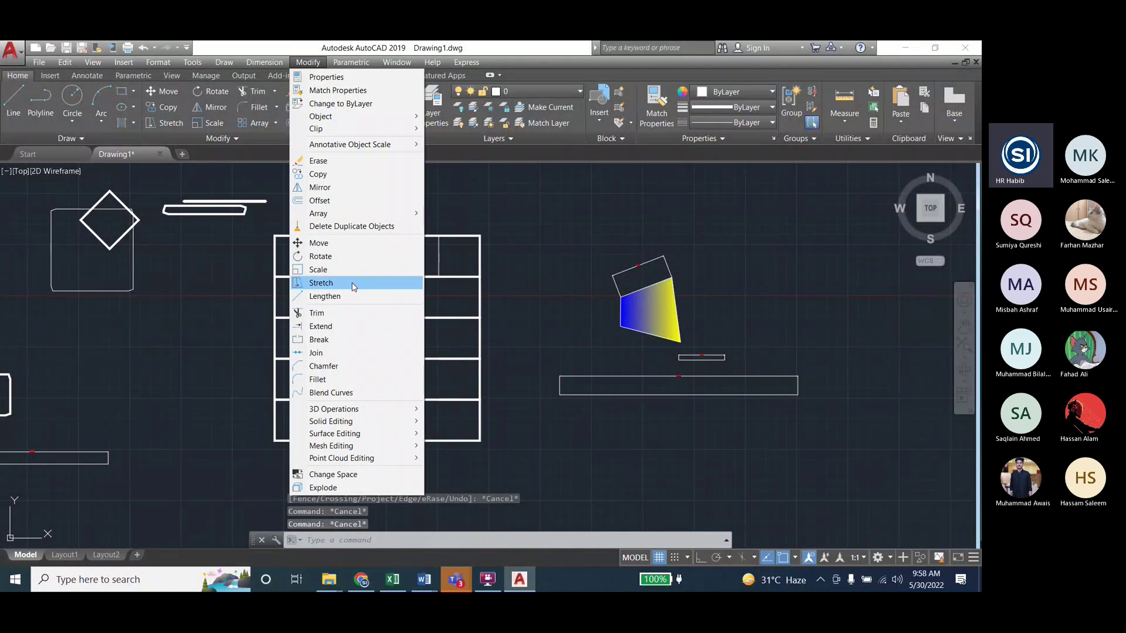
pyautogui.click(350, 326)
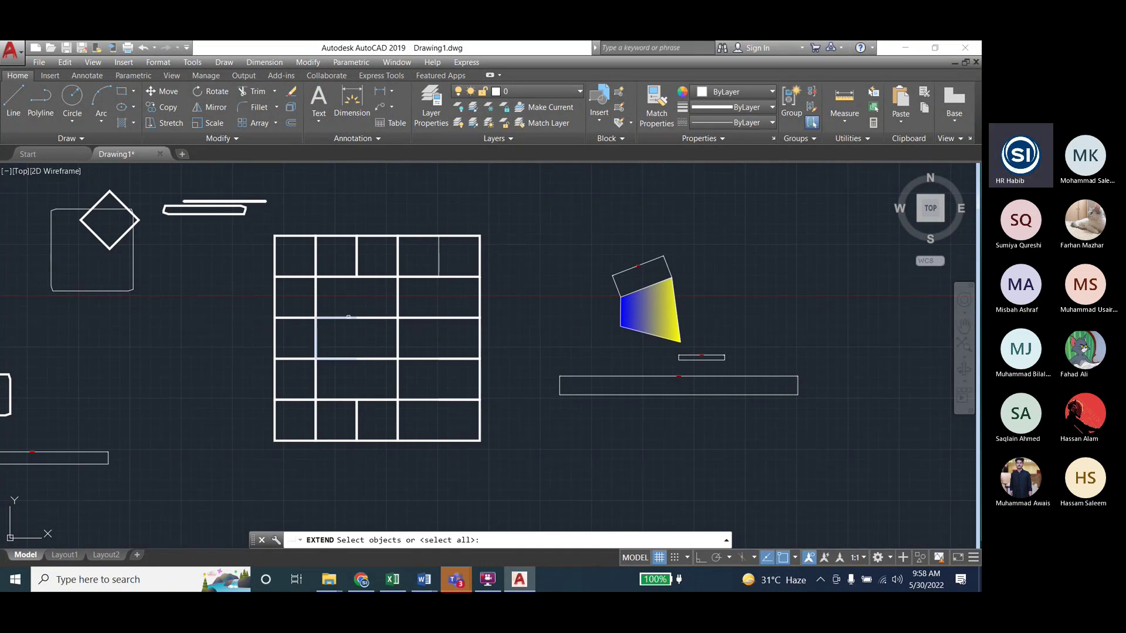
pyautogui.click(357, 246)
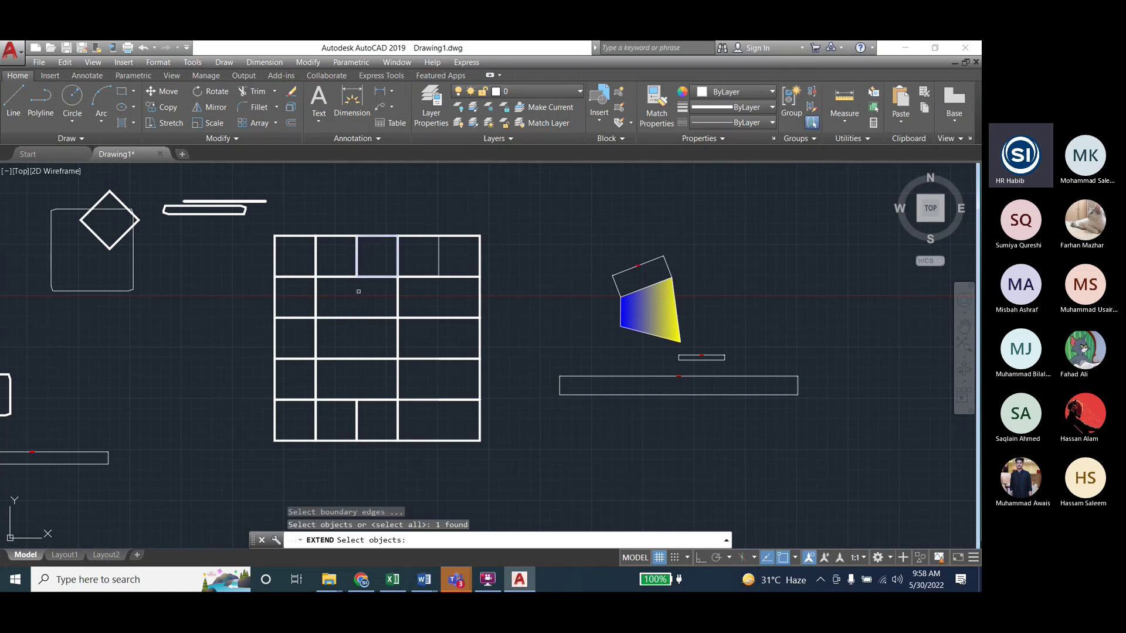
pyautogui.click(355, 251)
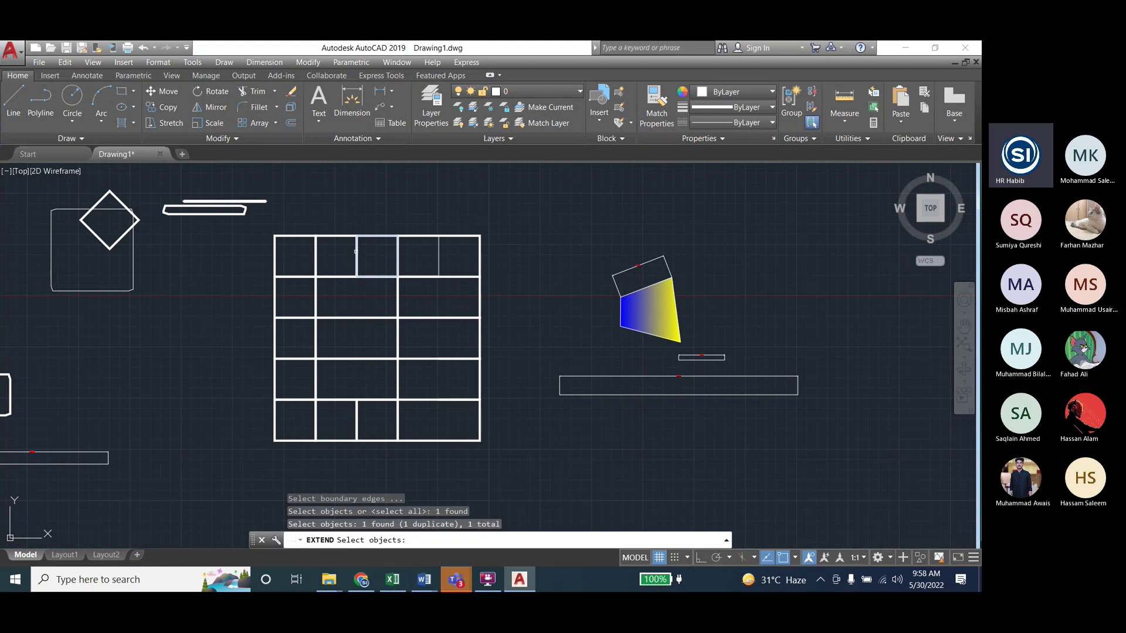
pyautogui.press('Return')
pyautogui.click(365, 311)
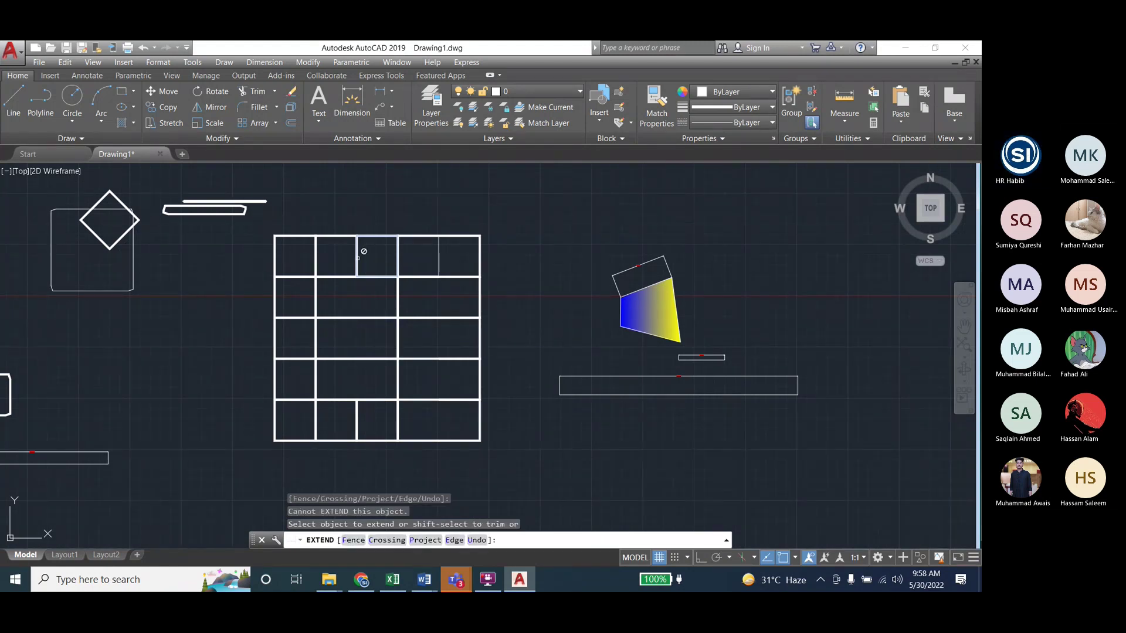
pyautogui.click(366, 316)
pyautogui.click(359, 388)
pyautogui.click(280, 292)
pyautogui.press('Escape')
pyautogui.press('Escape')
pyautogui.press('Escape')
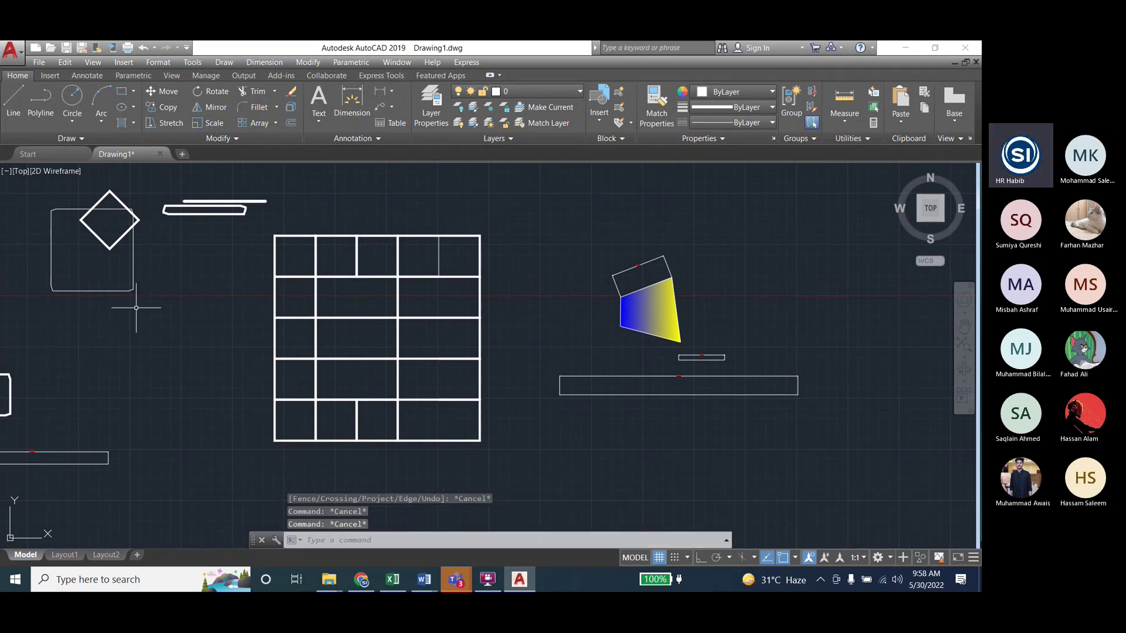
pyautogui.scroll(-4, 88, 327)
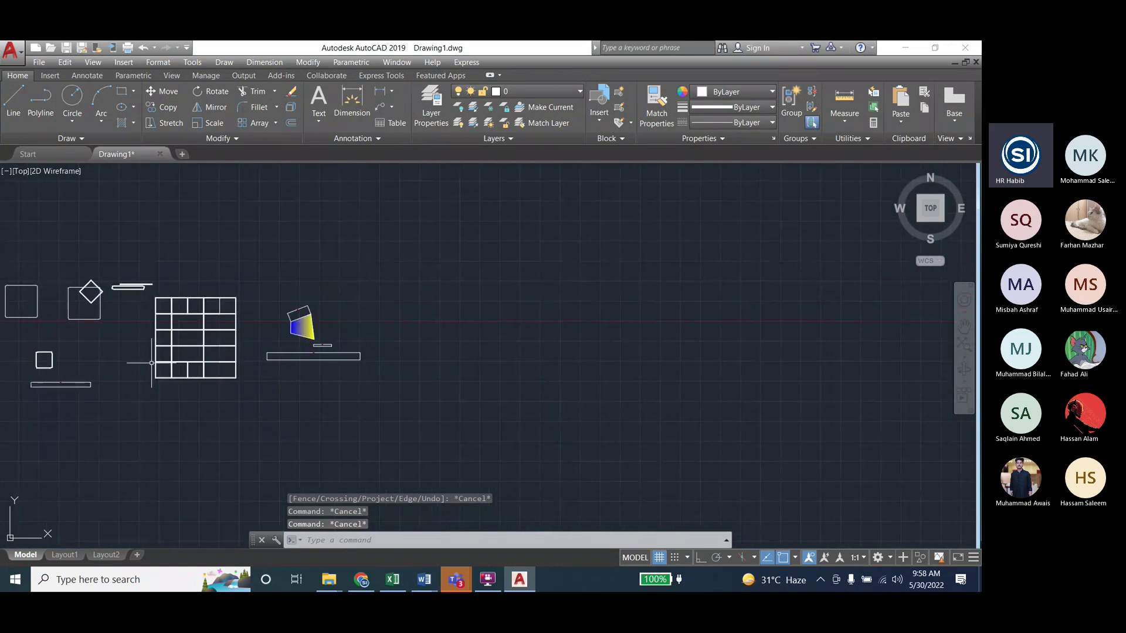
pyautogui.moveTo(424, 579)
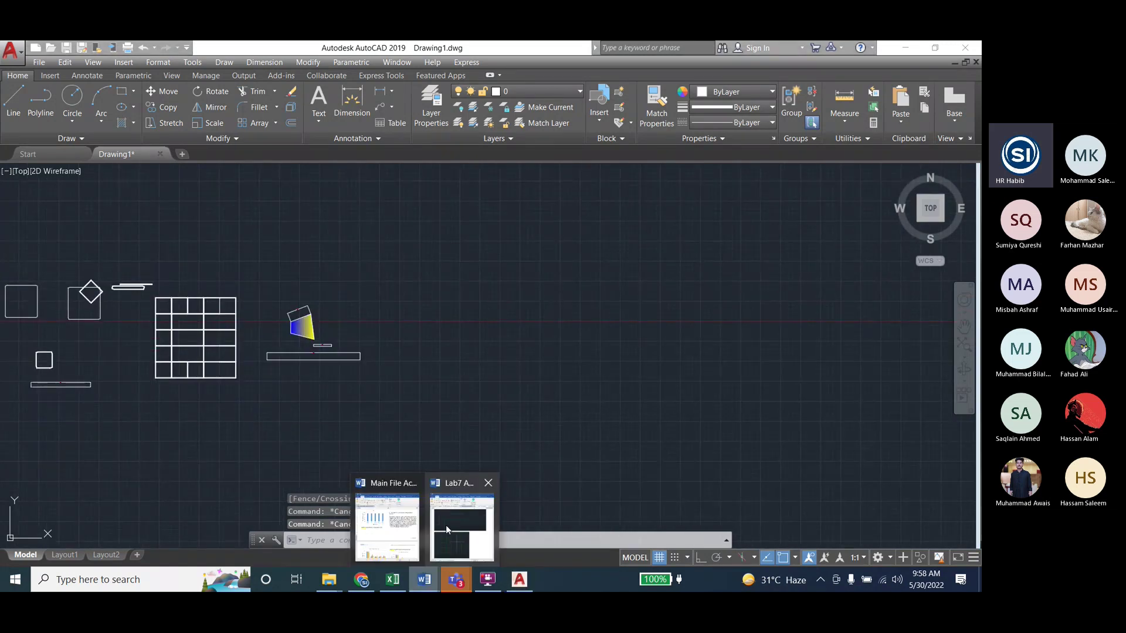
pyautogui.click(445, 525)
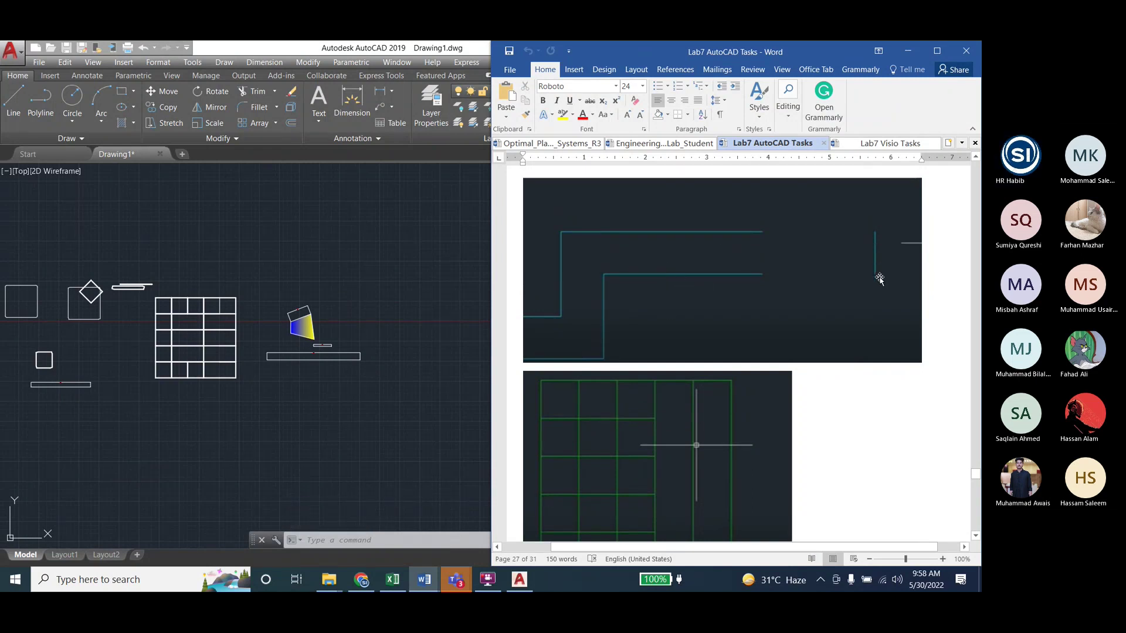
# With Ortho on, draw two parallel horizontal lines, one above the other, right of the trapezoid
pyautogui.click(181, 139)
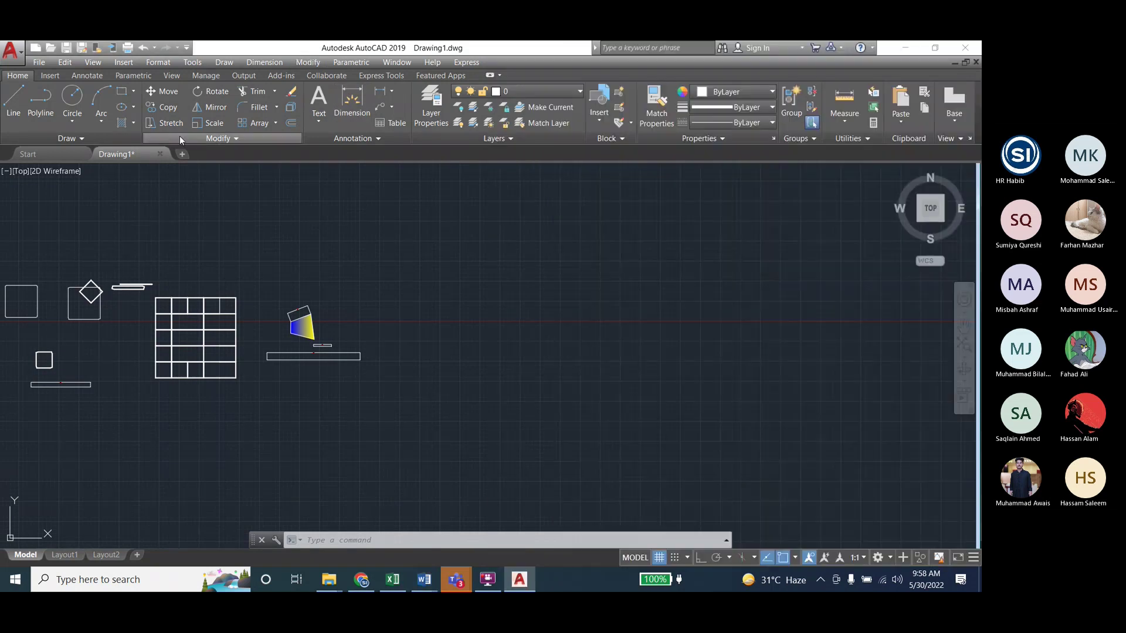
pyautogui.click(13, 102)
pyautogui.click(699, 558)
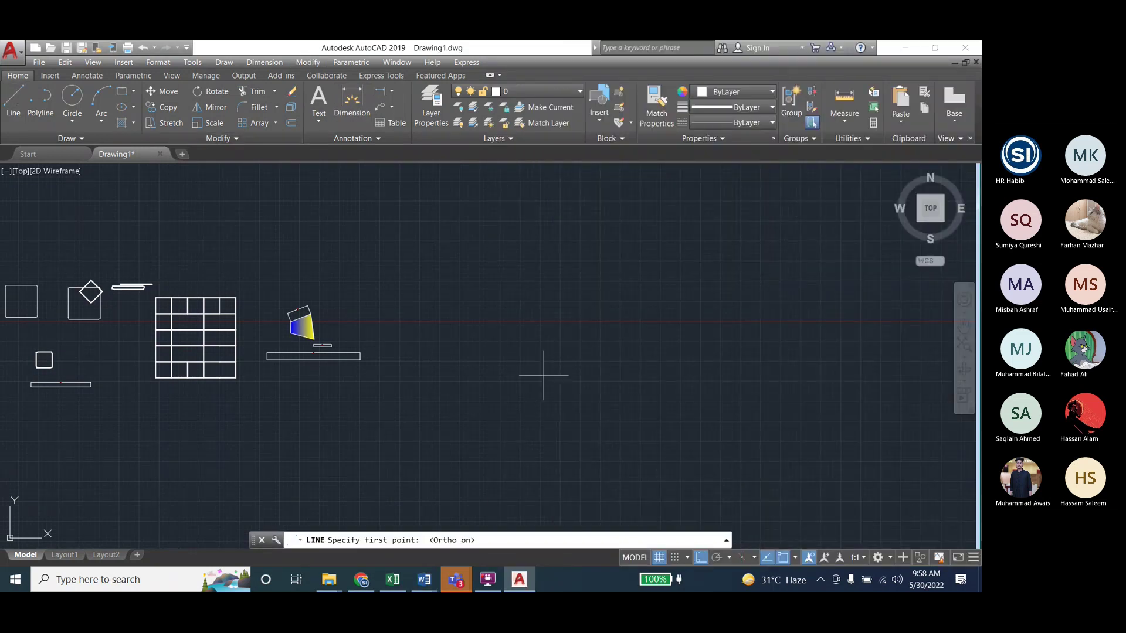
pyautogui.click(430, 268)
pyautogui.click(603, 263)
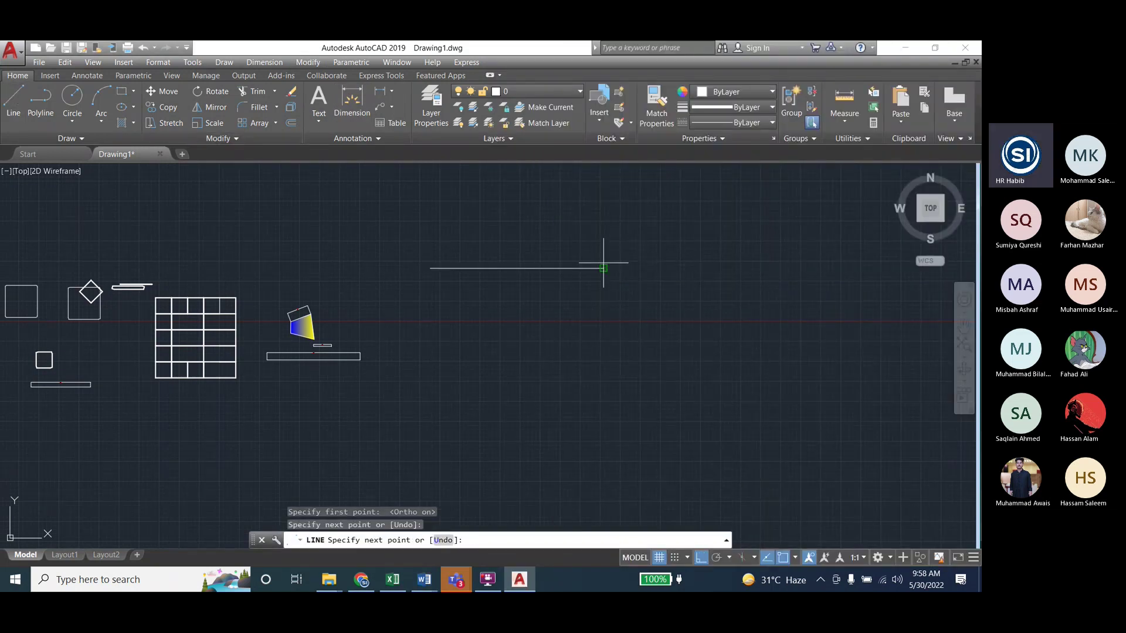
pyautogui.press('Return')
pyautogui.press('Return')
pyautogui.click(427, 326)
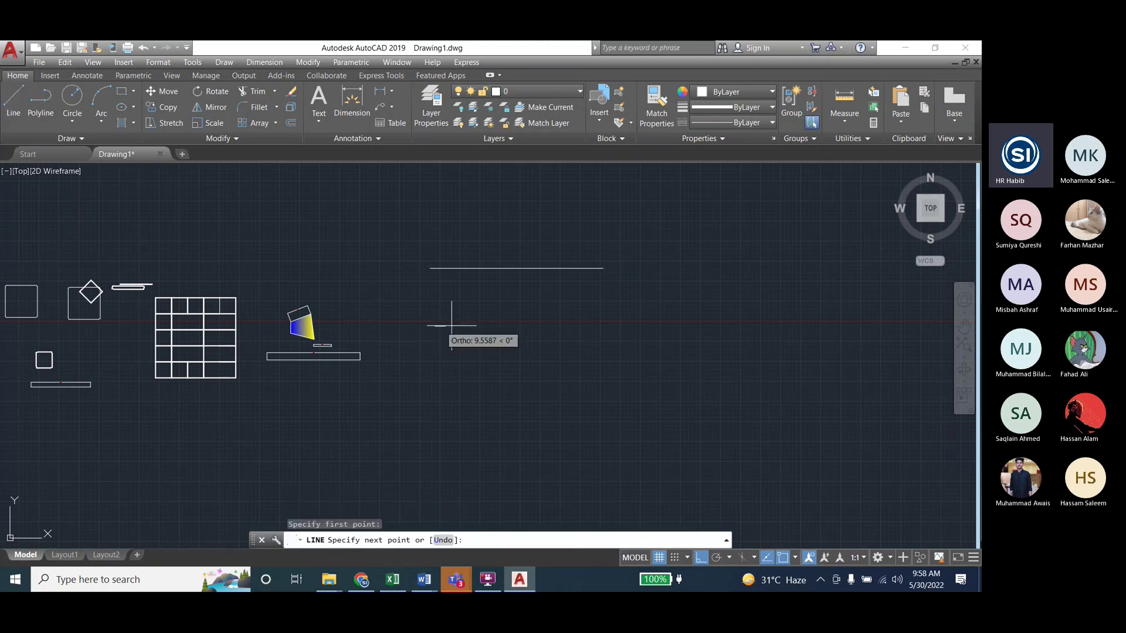
pyautogui.click(603, 321)
pyautogui.press('Return')
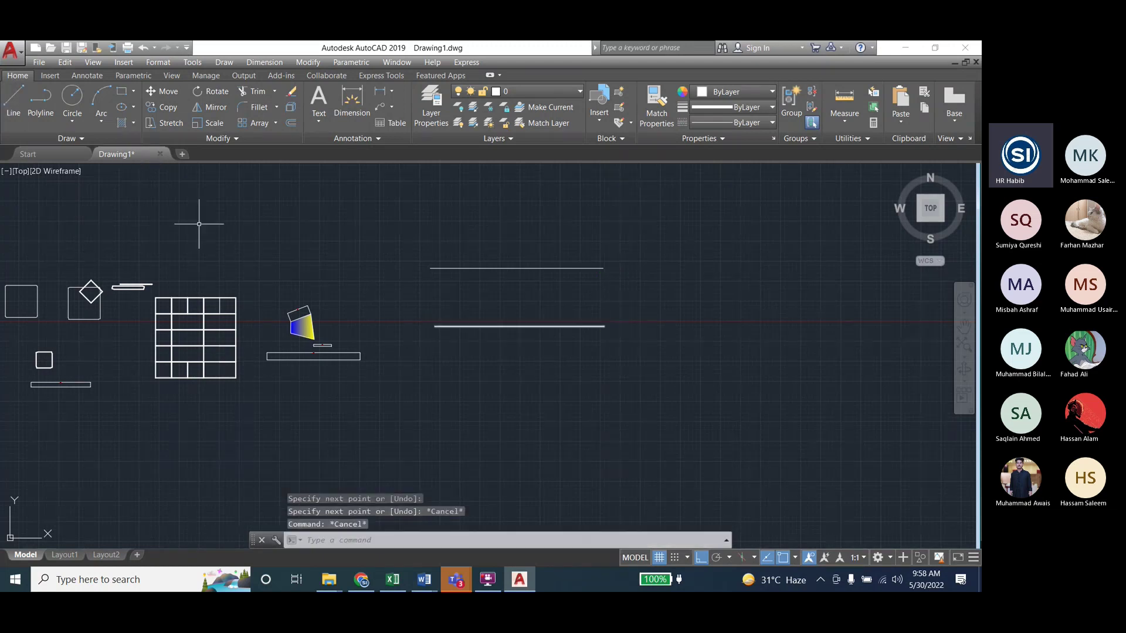
pyautogui.press('Return')
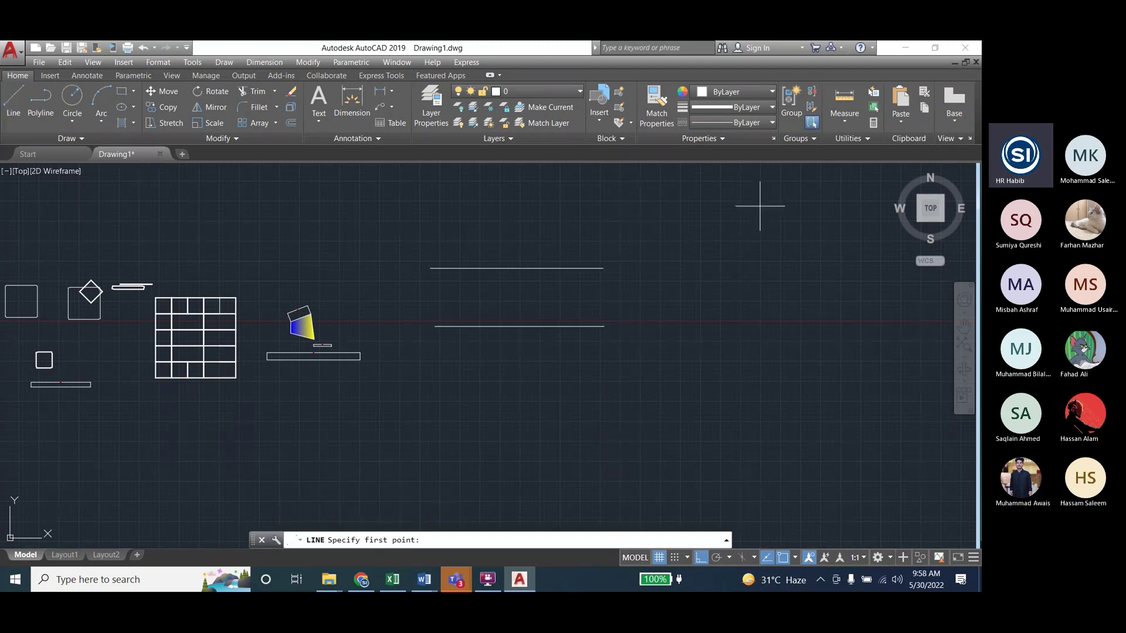
# Draw a vertical line further to the right of the two horizontal lines
pyautogui.click(784, 232)
pyautogui.click(783, 378)
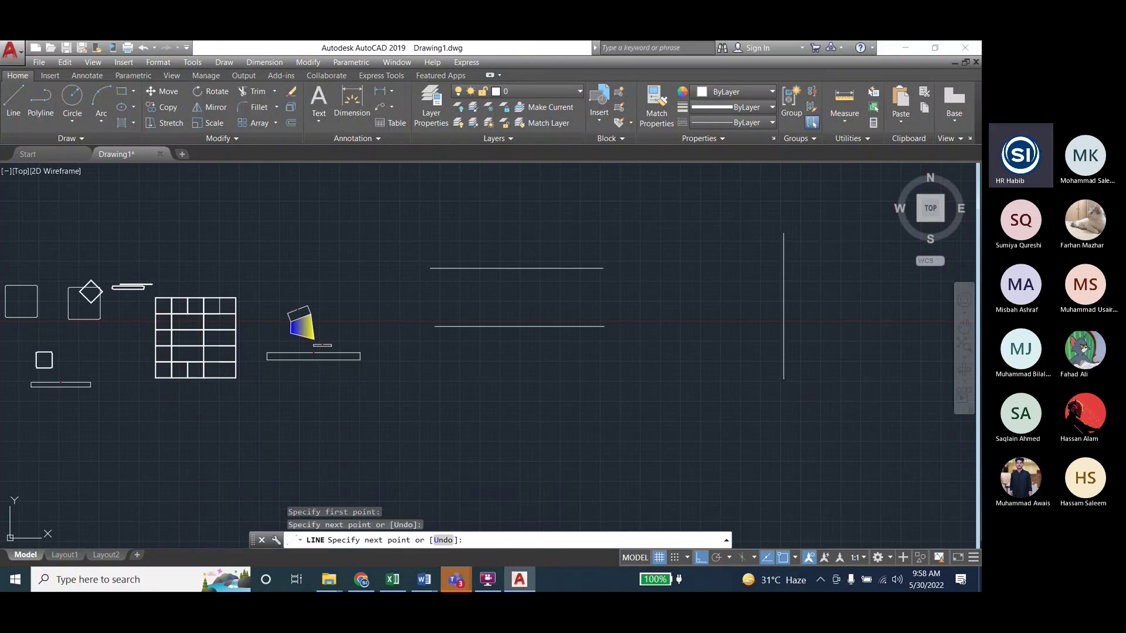
pyautogui.press('Escape')
pyautogui.press('Escape')
pyautogui.press('Escape')
pyautogui.press('Escape')
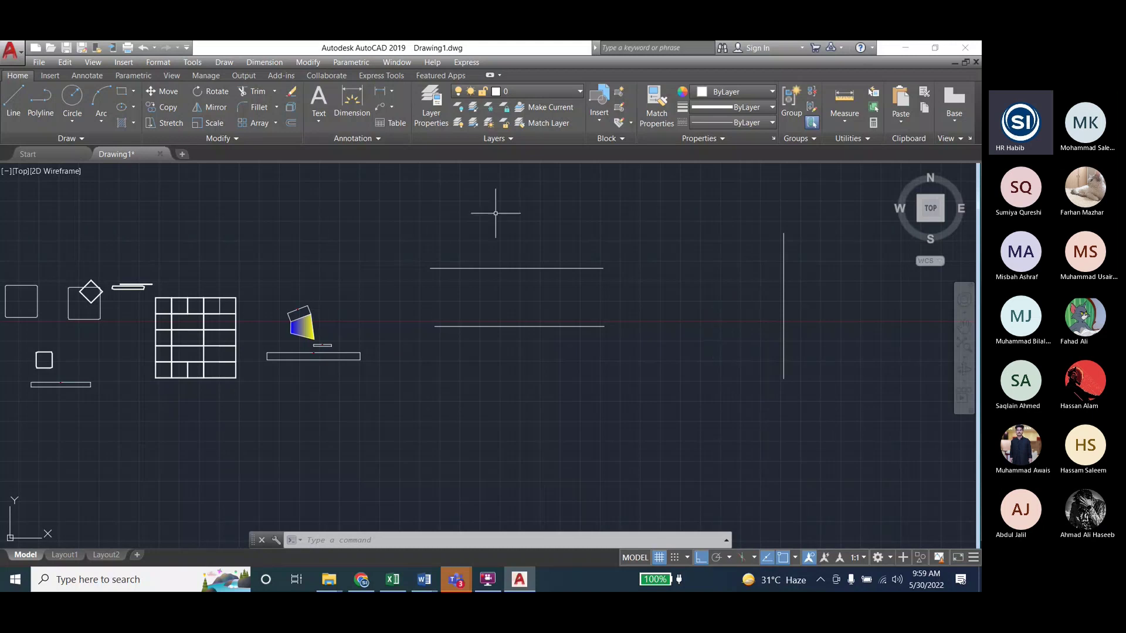
# Set the top horizontal line as Extend boundary and try extending the vertical line to it
pyautogui.click(308, 62)
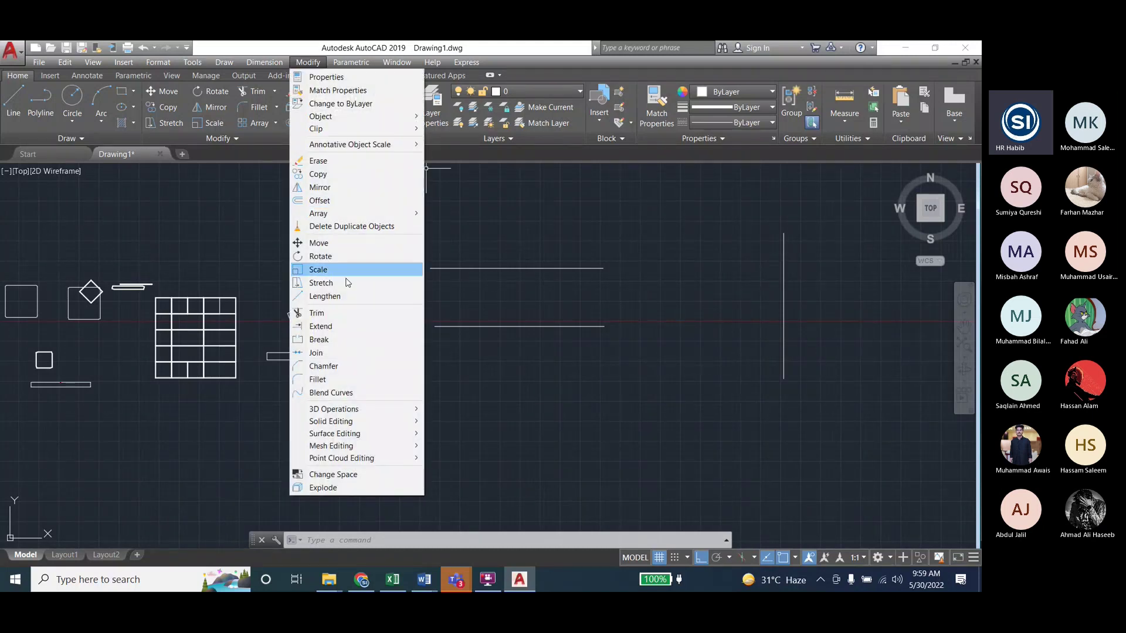
pyautogui.click(320, 326)
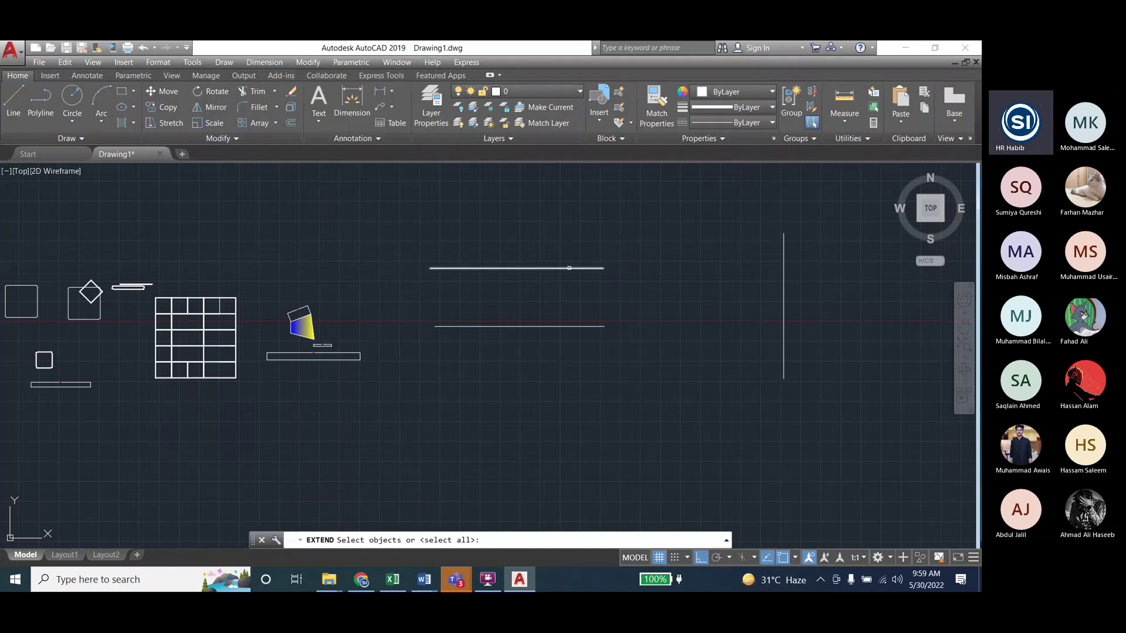
pyautogui.click(569, 268)
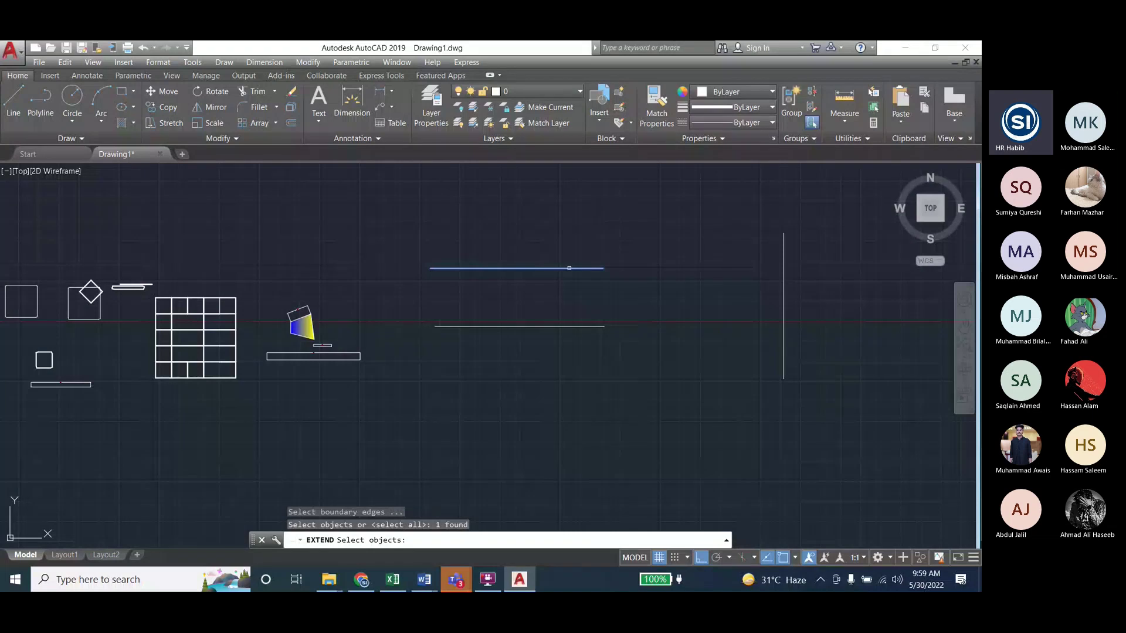
pyautogui.press('Return')
pyautogui.click(784, 265)
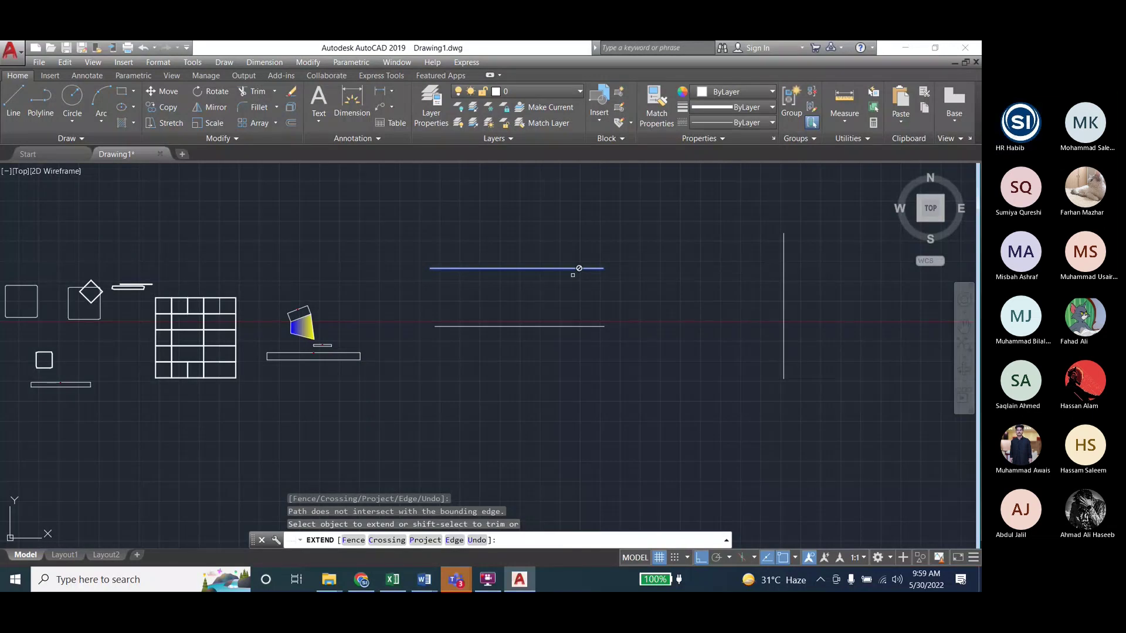
# Abandon the failed extend and a first Extend attempt using the vertical line as boundary
pyautogui.press('Escape')
pyautogui.press('Escape')
pyautogui.press('Escape')
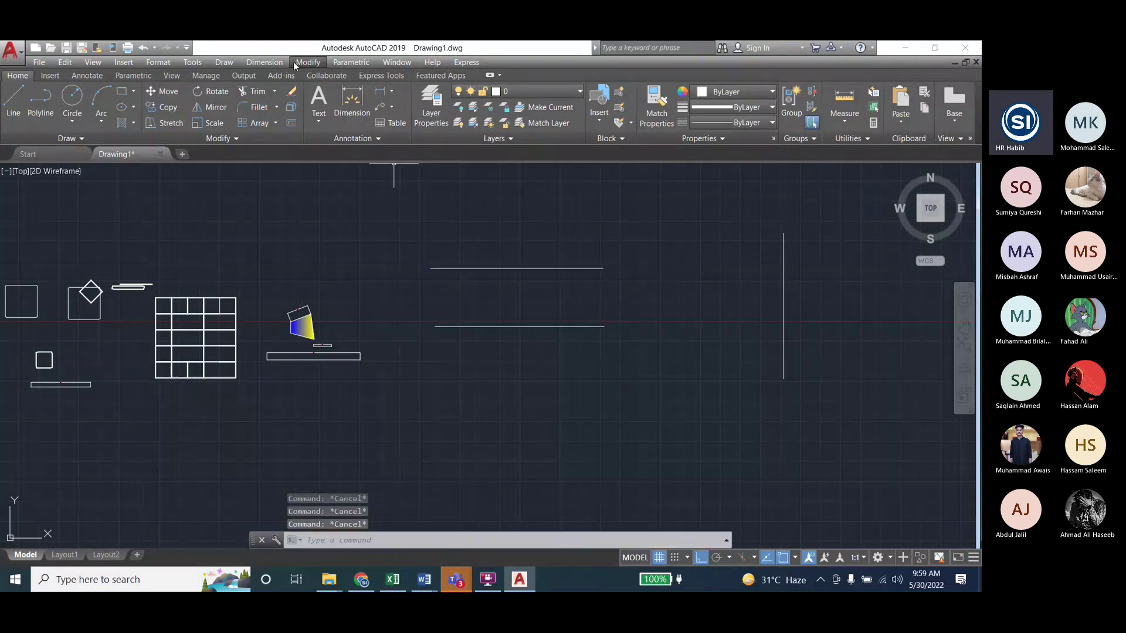
pyautogui.click(299, 62)
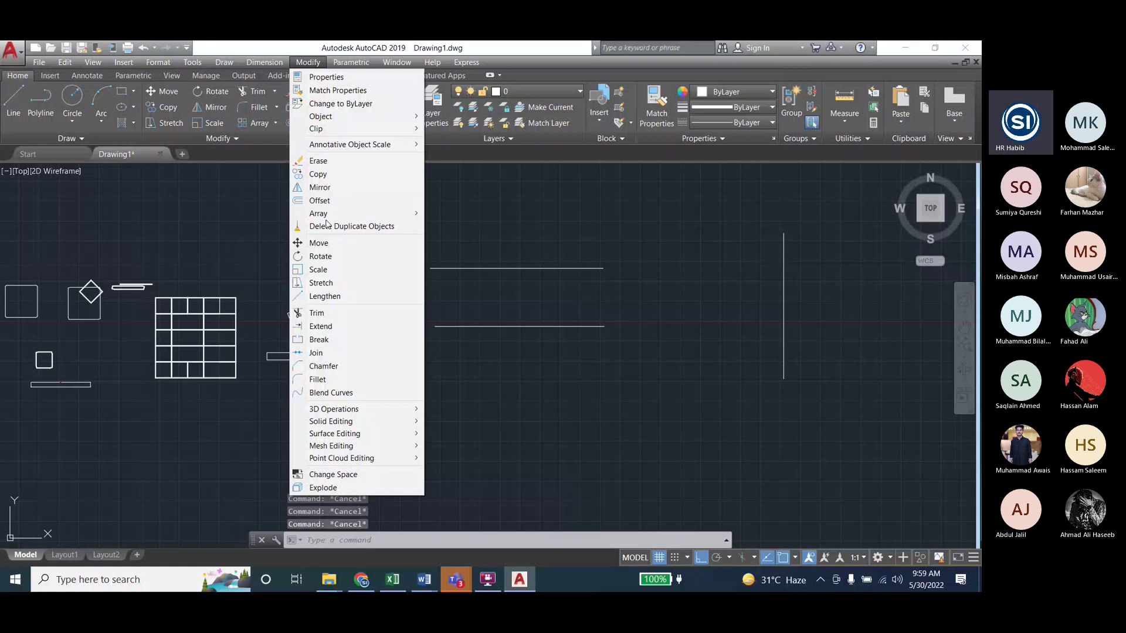
pyautogui.click(328, 326)
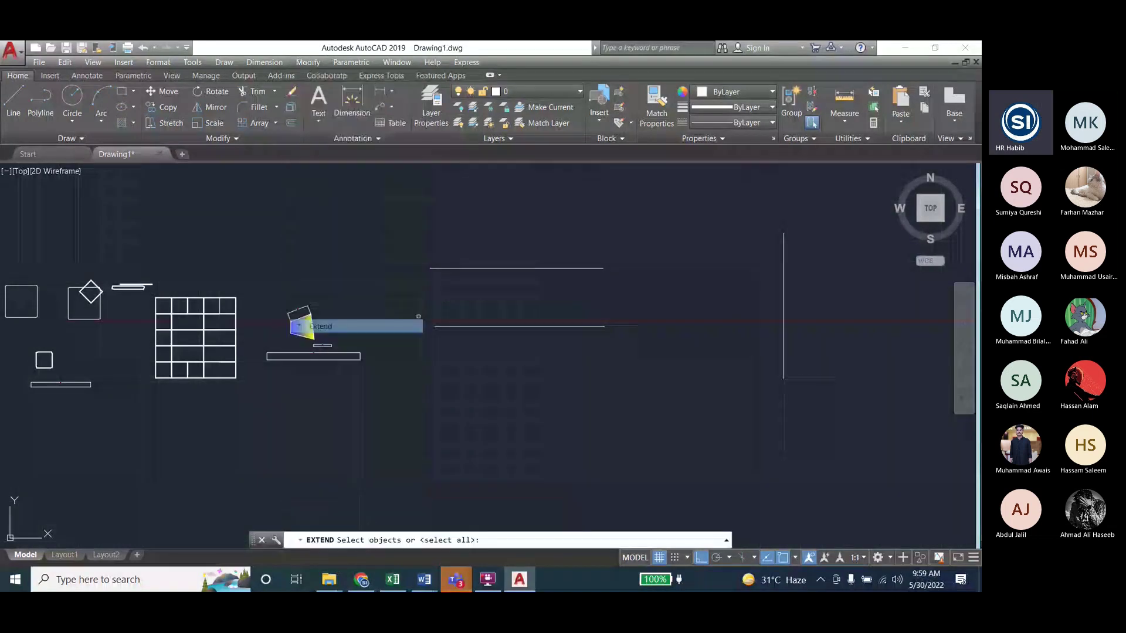
pyautogui.click(784, 276)
pyautogui.press('Escape')
pyautogui.press('Escape')
pyautogui.press('Escape')
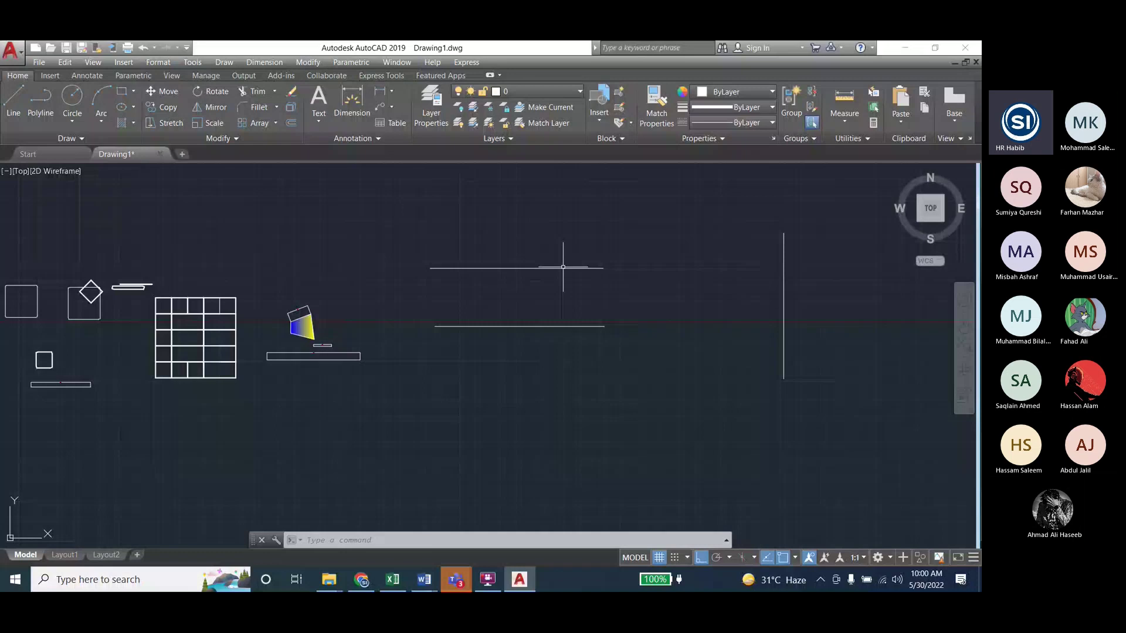
# Extend the upper and lower horizontal lines rightward to meet the vertical line boundary
pyautogui.click(307, 62)
pyautogui.click(320, 328)
pyautogui.click(783, 264)
pyautogui.press('Return')
pyautogui.click(789, 257)
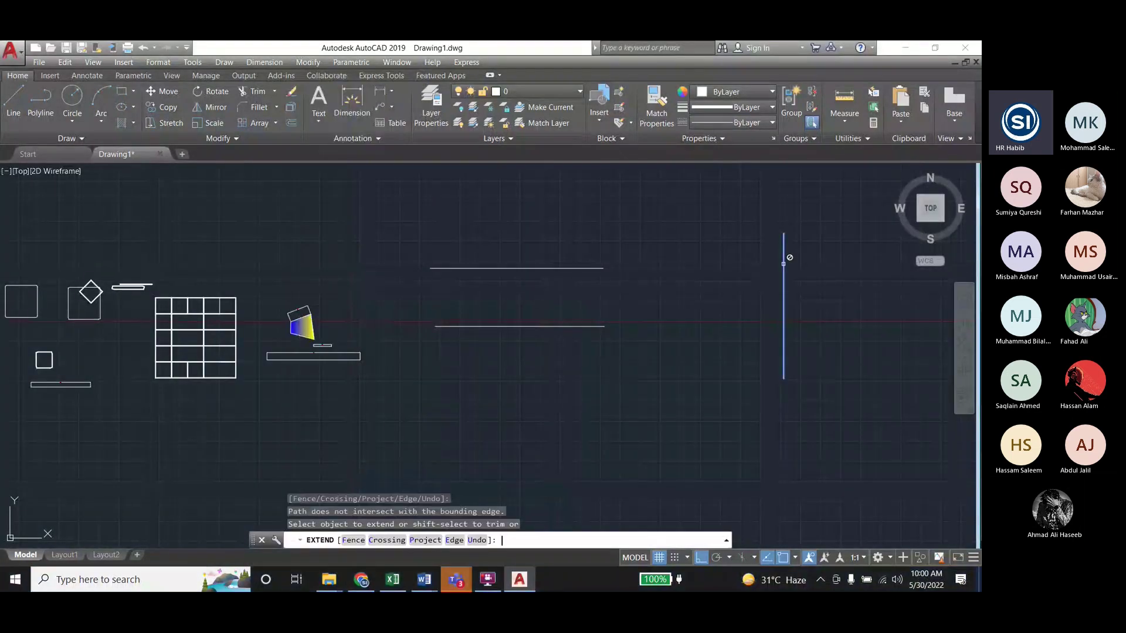
pyautogui.click(515, 269)
pyautogui.click(564, 325)
pyautogui.scroll(-2, 604, 319)
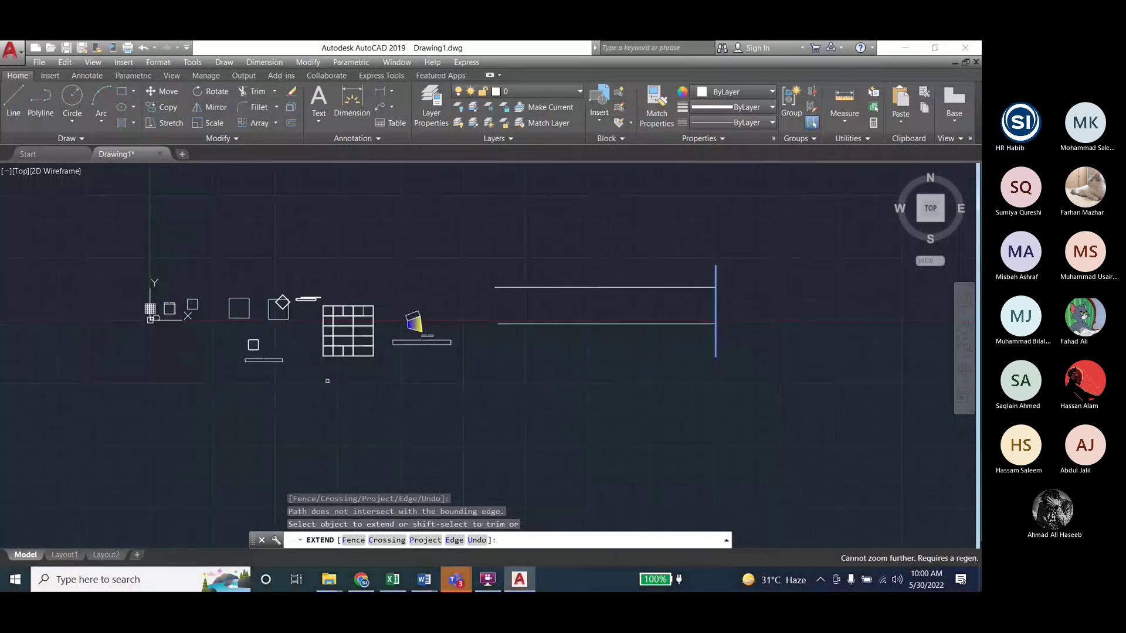
pyautogui.scroll(5, 399, 334)
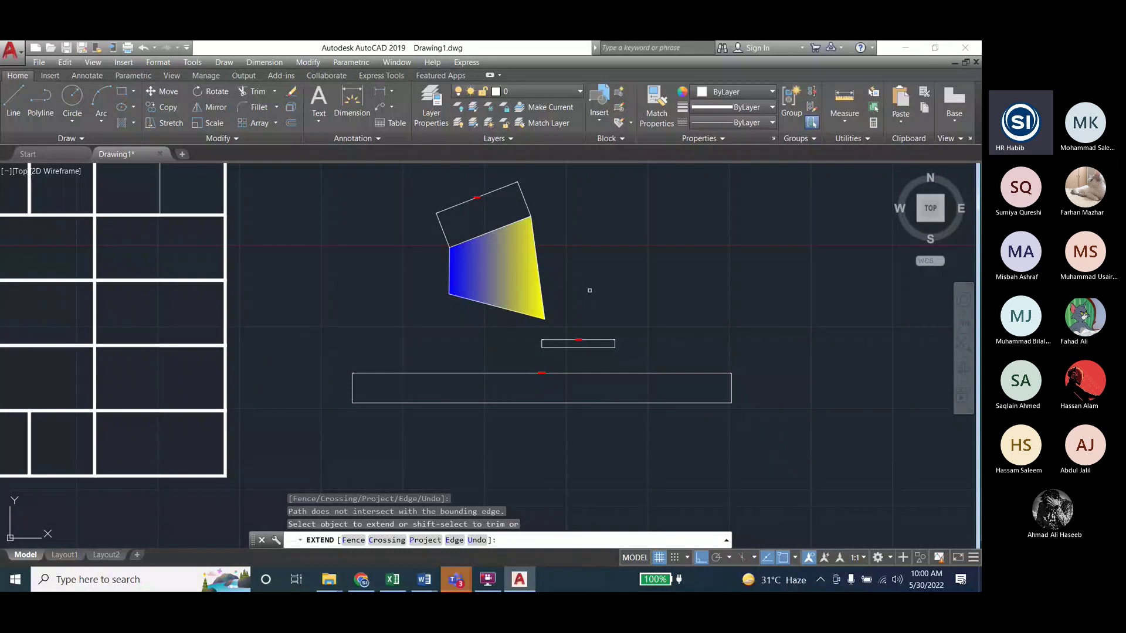
pyautogui.scroll(-2, 649, 323)
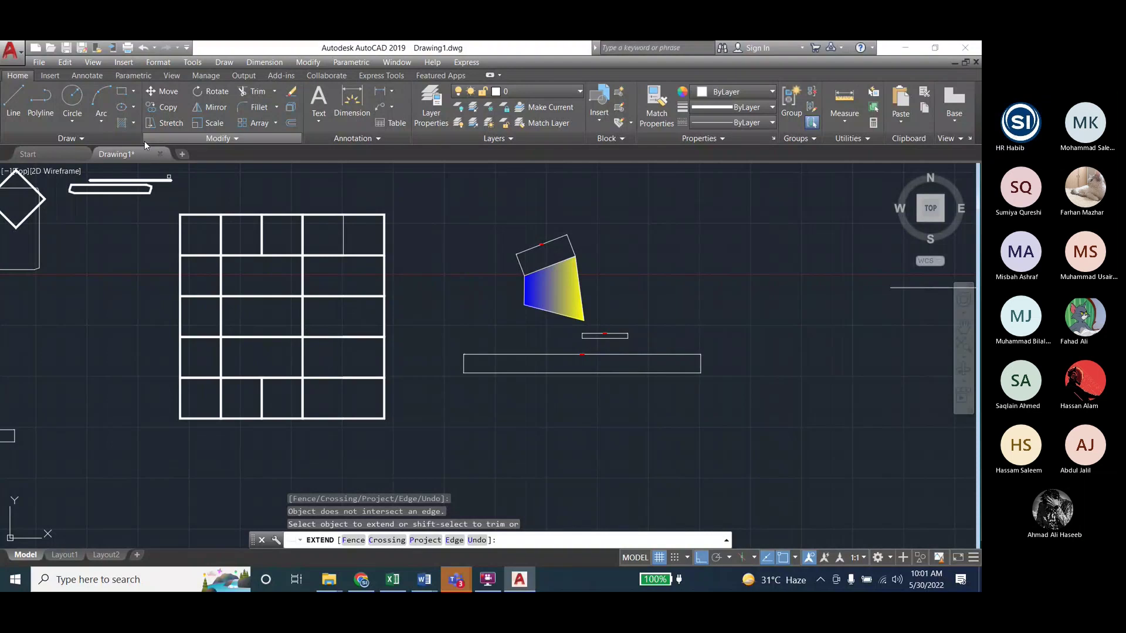
pyautogui.click(189, 265)
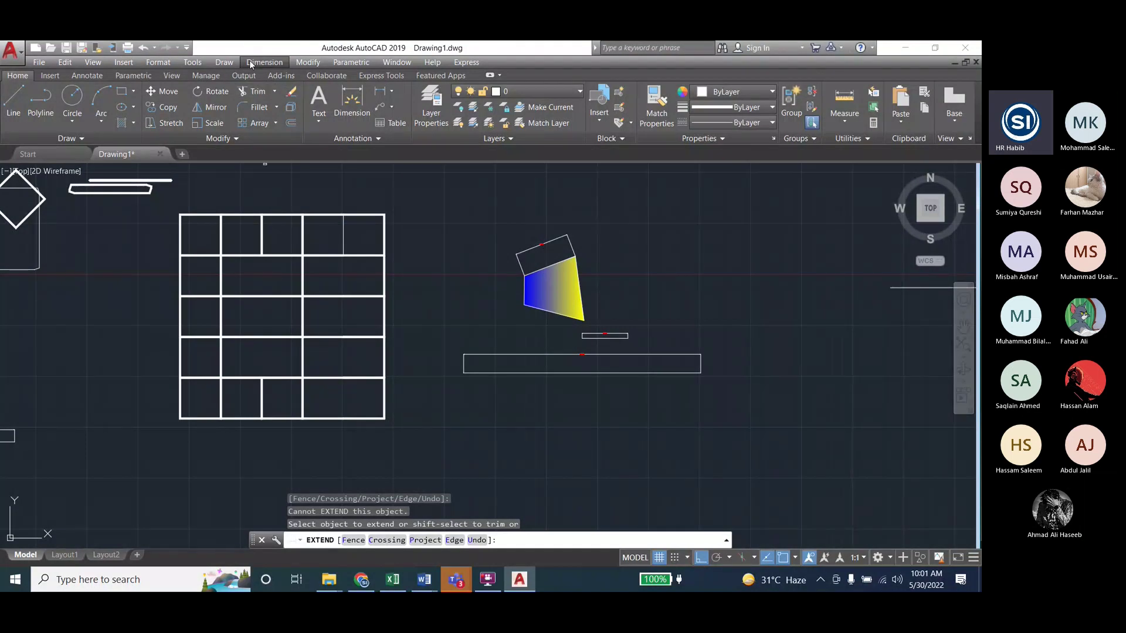
# Explode the window-selected grid table into separate lines, then check by selecting a few segments
pyautogui.click(297, 61)
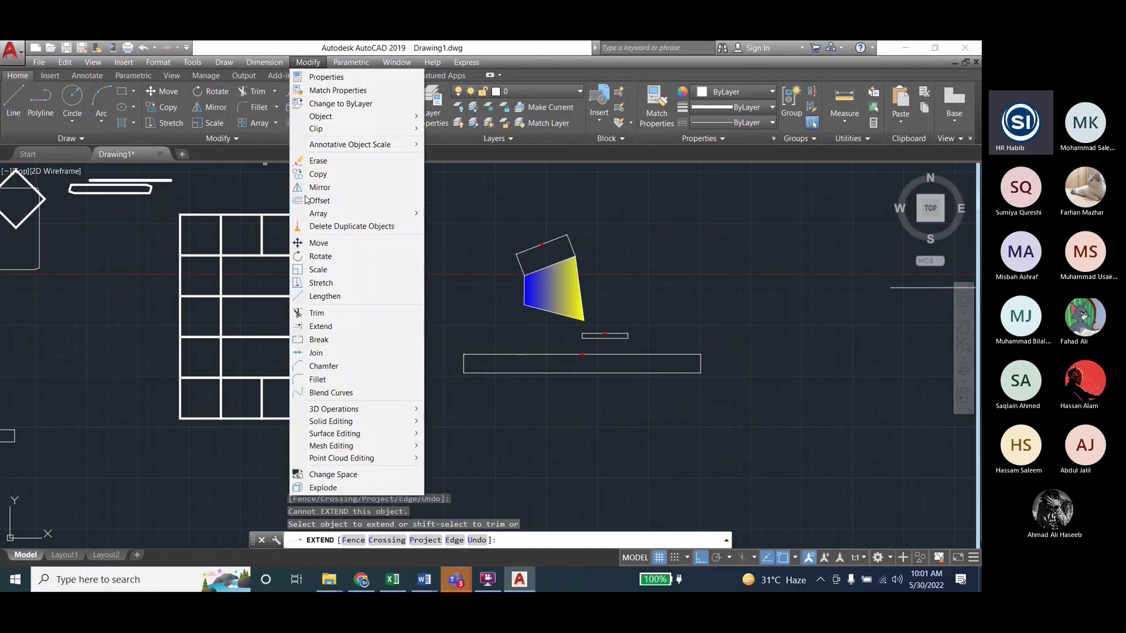
pyautogui.moveTo(331, 449)
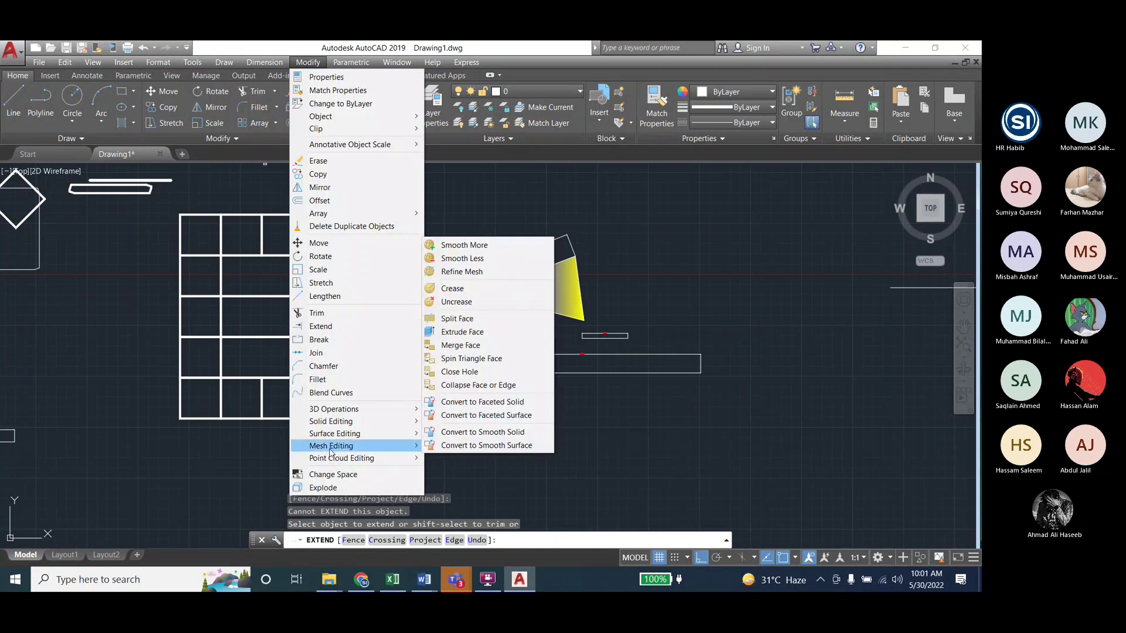
pyautogui.click(323, 487)
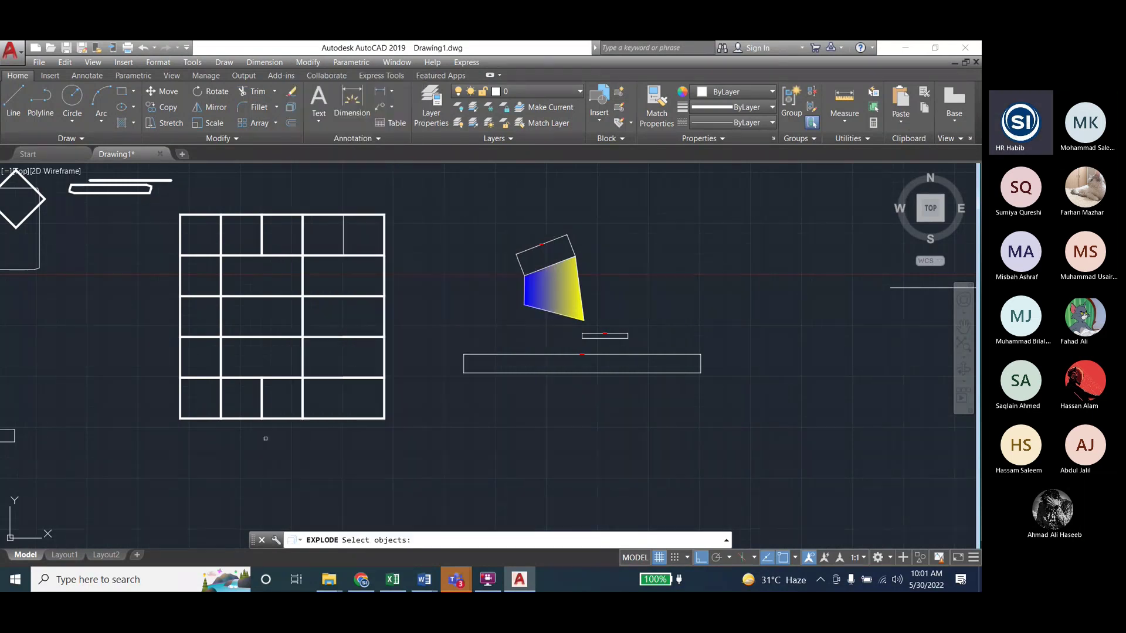
pyautogui.click(166, 194)
pyautogui.click(407, 445)
pyautogui.press('Return')
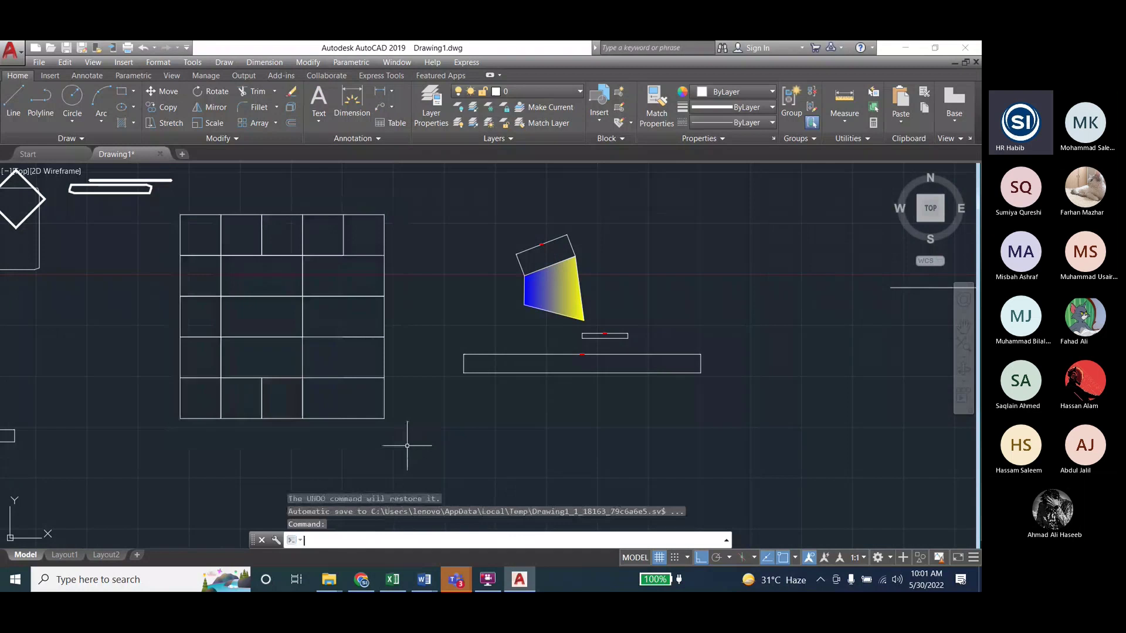
pyautogui.click(285, 215)
pyautogui.click(323, 256)
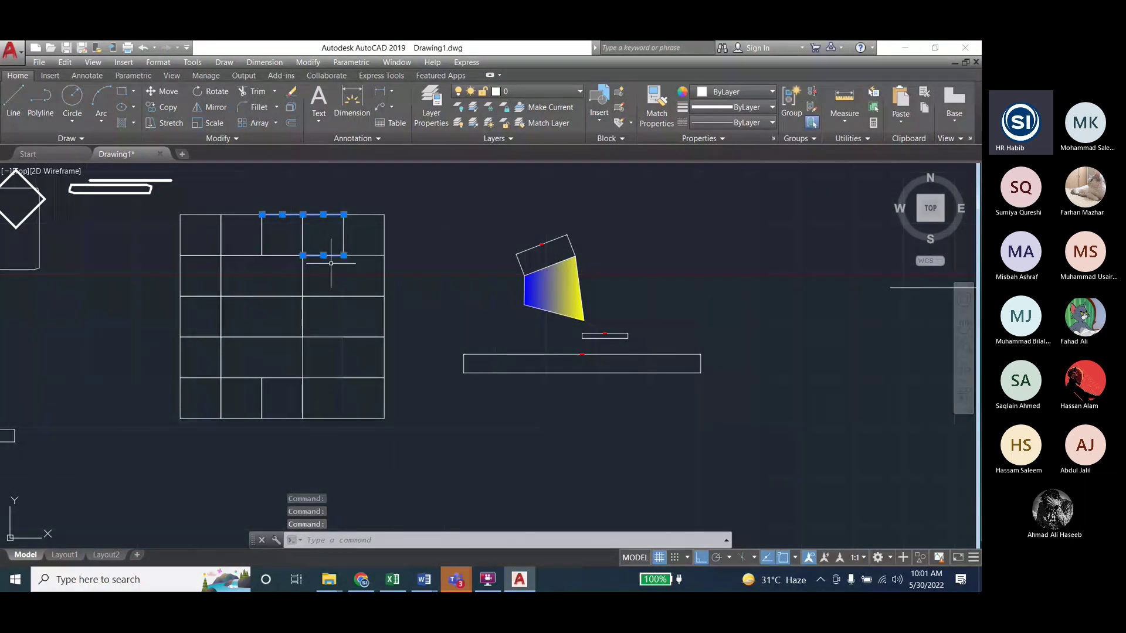
pyautogui.press('Escape')
pyautogui.press('Escape')
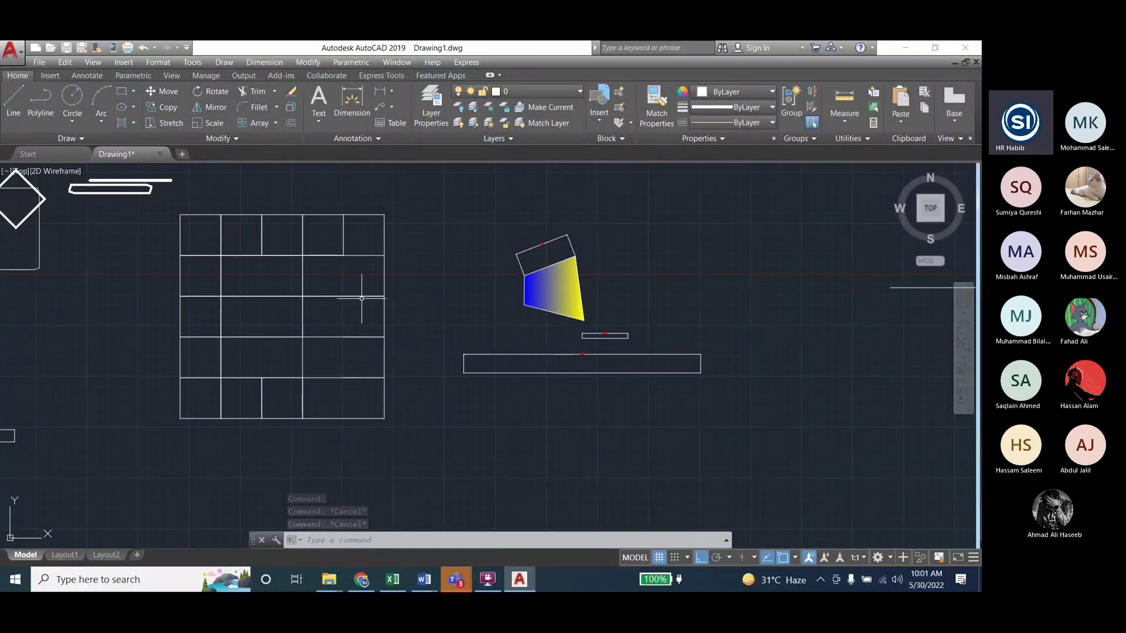
# Extend the short inner vertical grid line down to the two lower horizontal grid segments
pyautogui.click(316, 64)
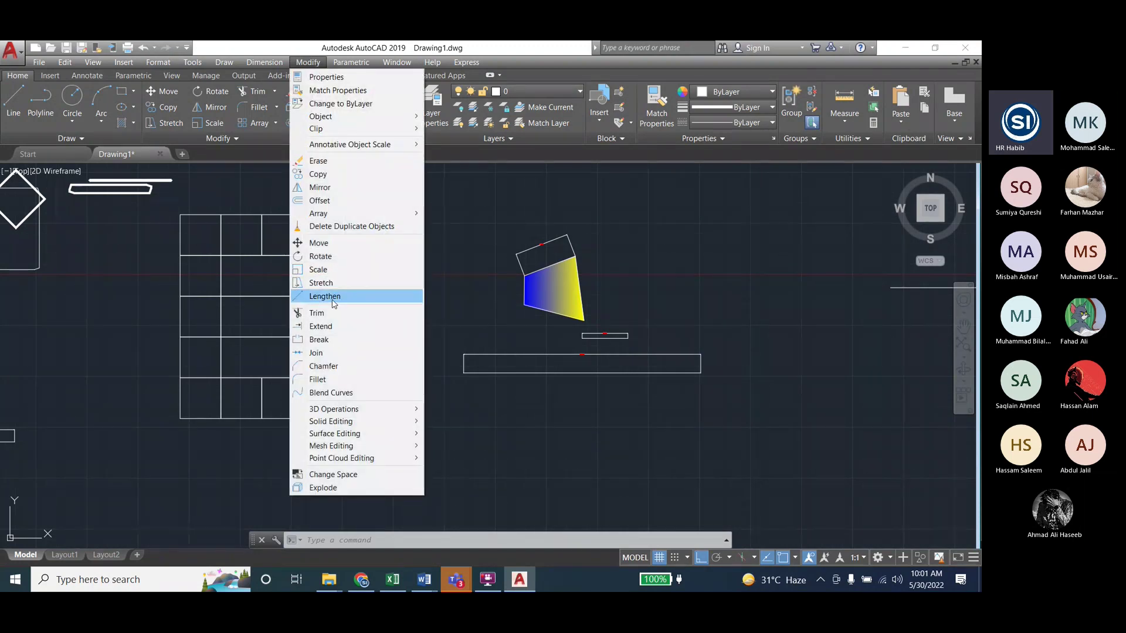
pyautogui.click(334, 326)
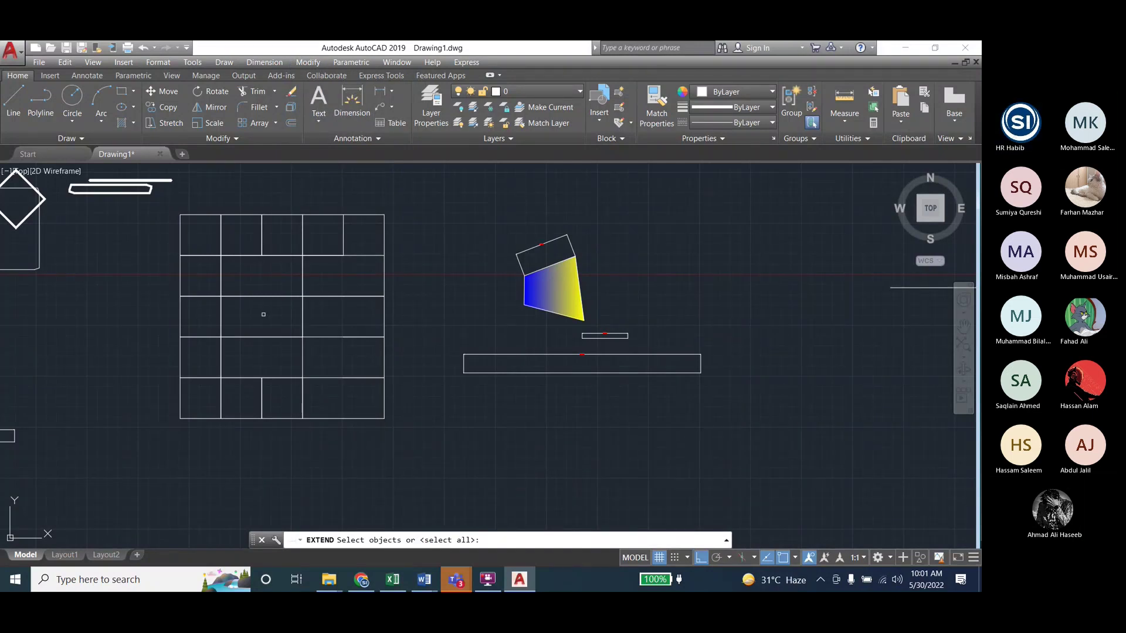
pyautogui.click(252, 378)
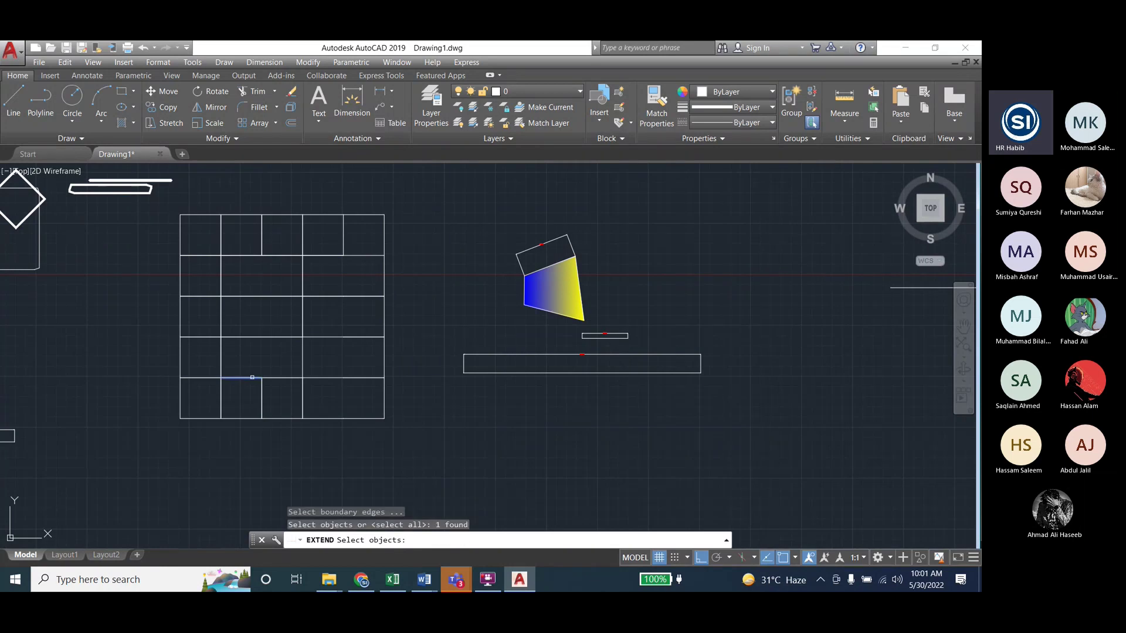
pyautogui.click(280, 378)
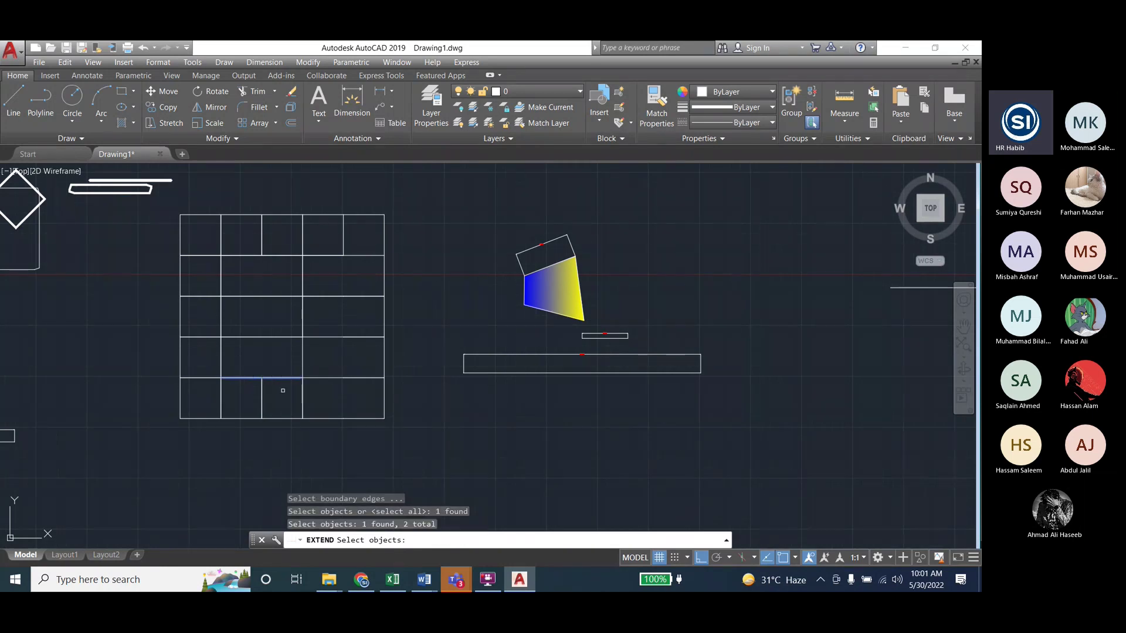
pyautogui.press('Return')
pyautogui.click(267, 240)
pyautogui.click(261, 246)
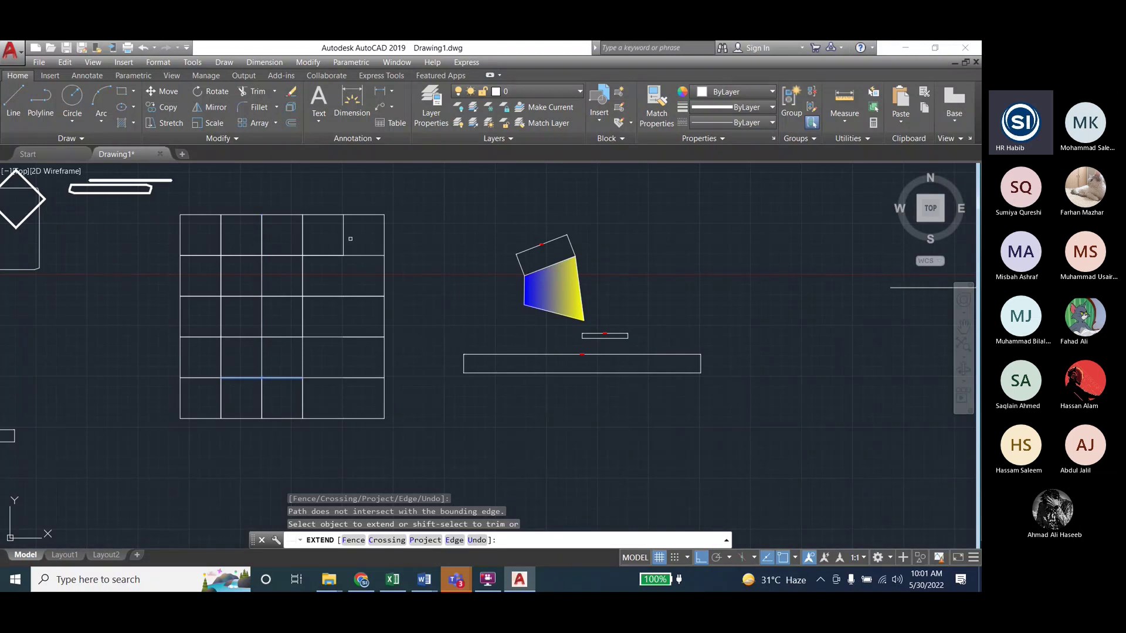
pyautogui.press('Escape')
pyautogui.press('Escape')
pyautogui.press('Escape')
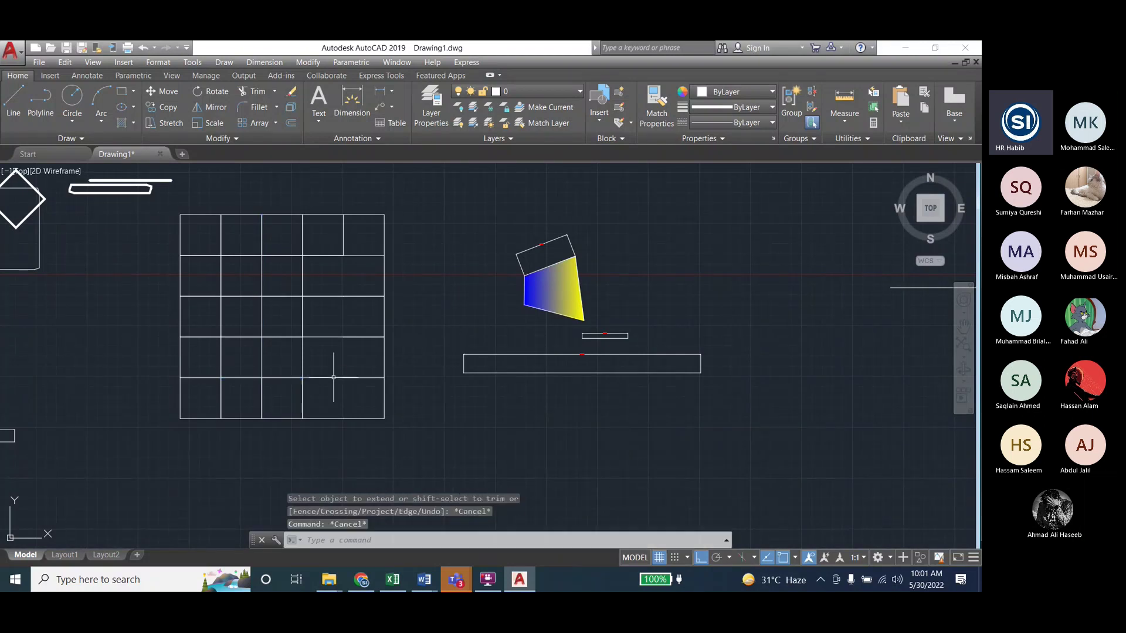
pyautogui.click(308, 62)
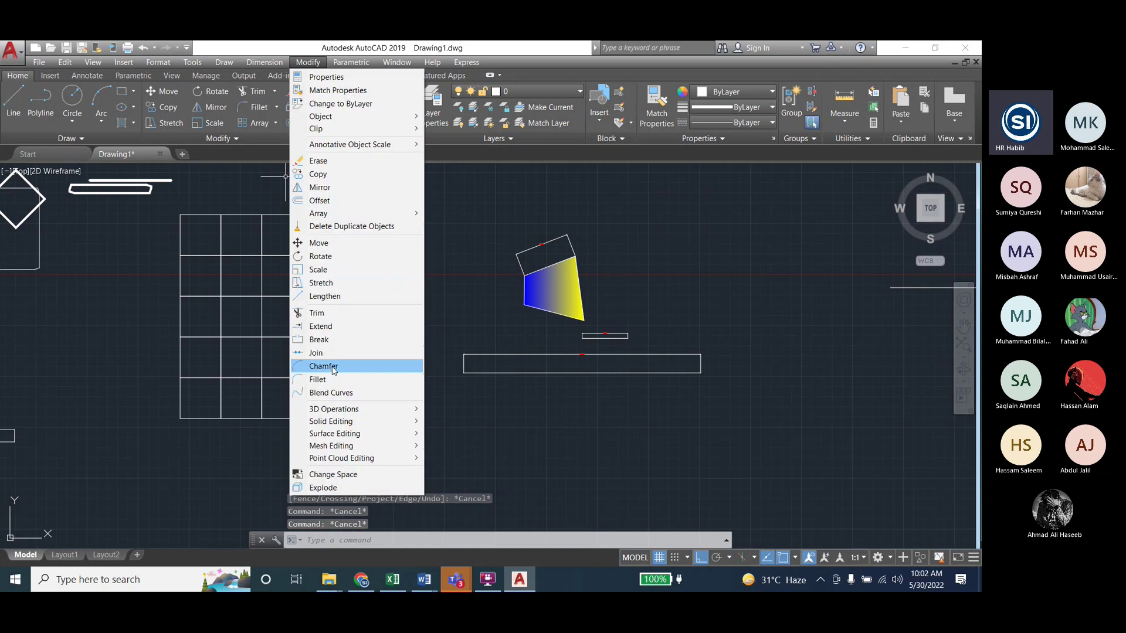
pyautogui.click(322, 326)
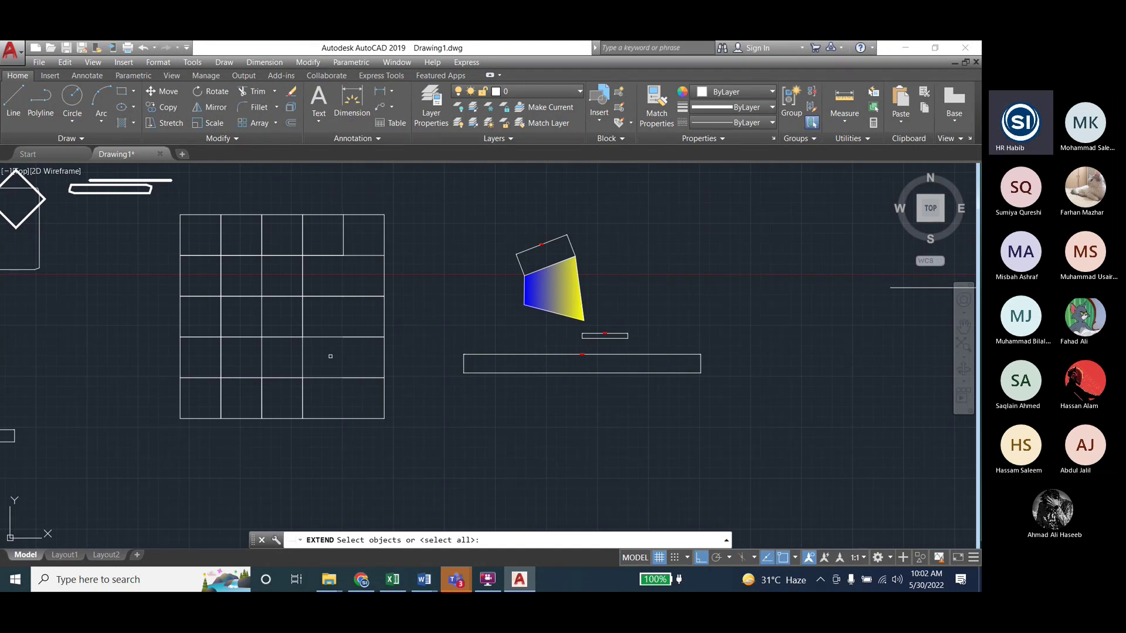
# Using the grid's bottom edge as boundary, extend the right inner vertical line down to it
pyautogui.click(328, 419)
pyautogui.click(364, 260)
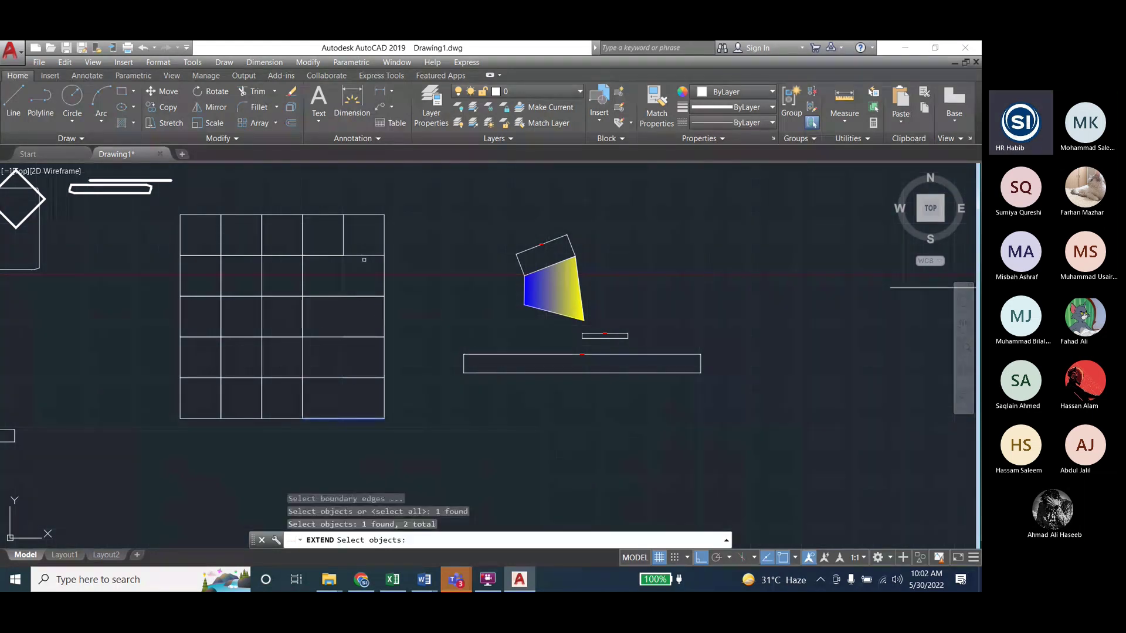
pyautogui.press('Return')
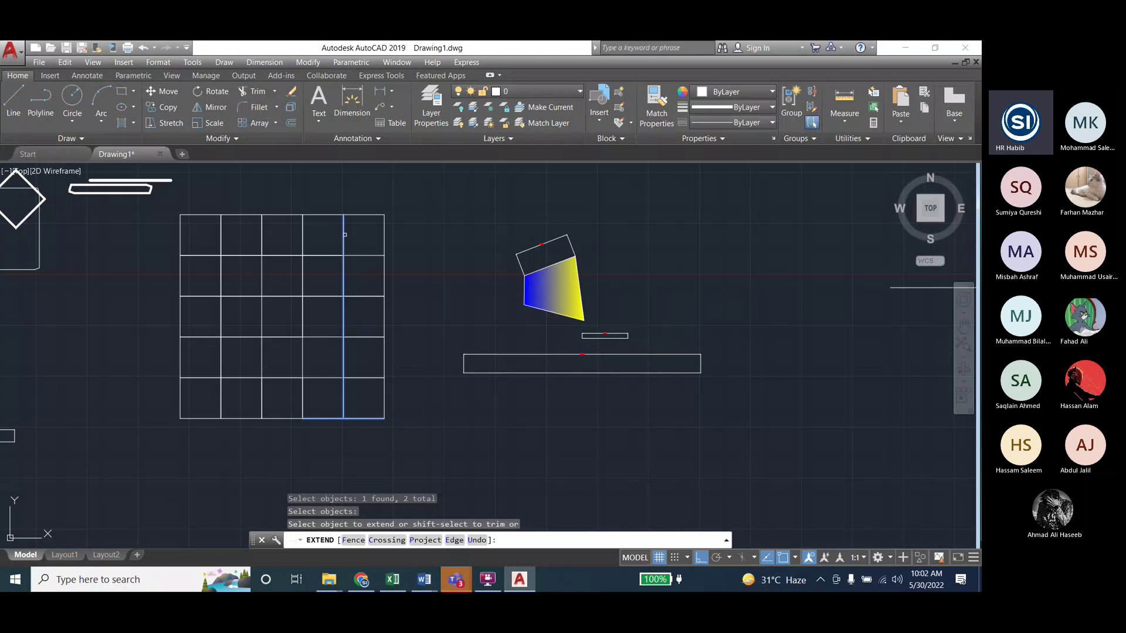
pyautogui.click(345, 235)
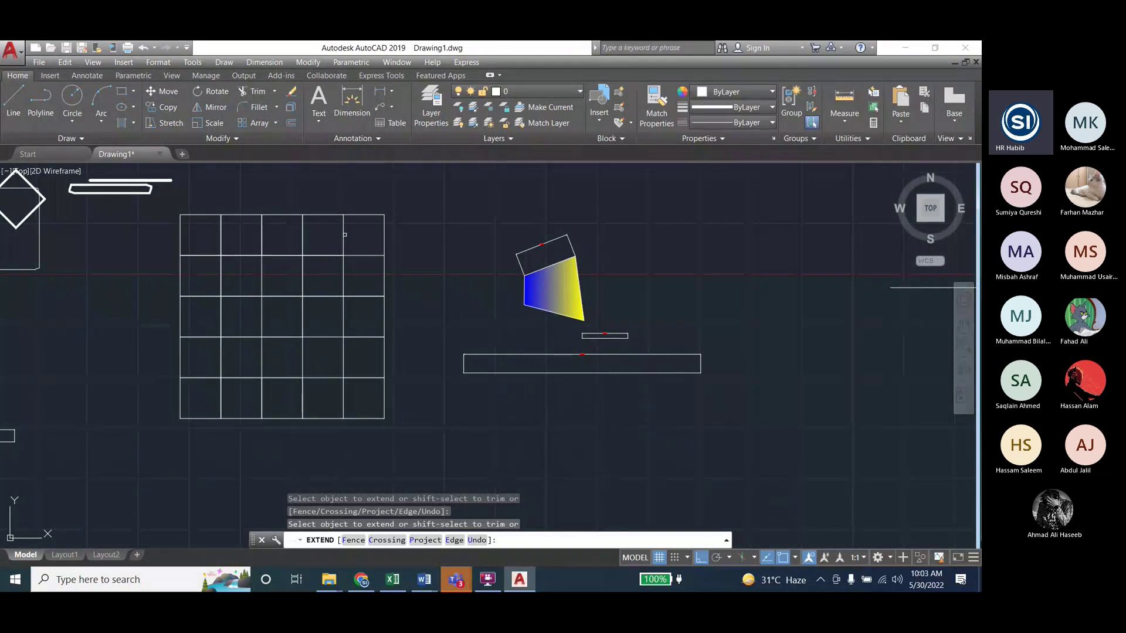
pyautogui.click(311, 65)
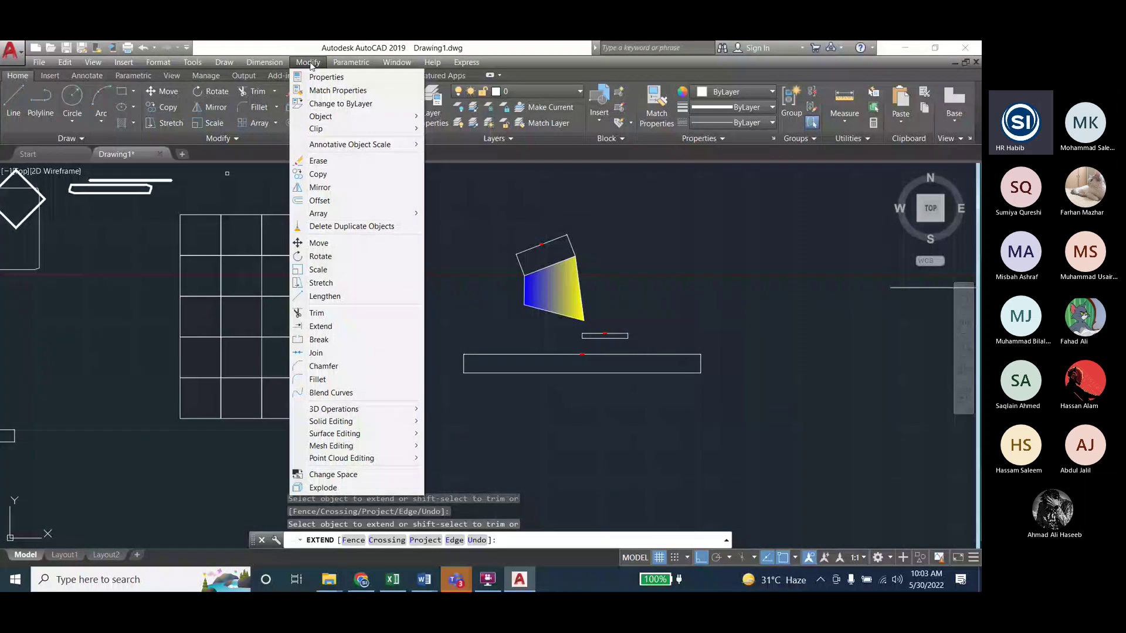
pyautogui.click(310, 62)
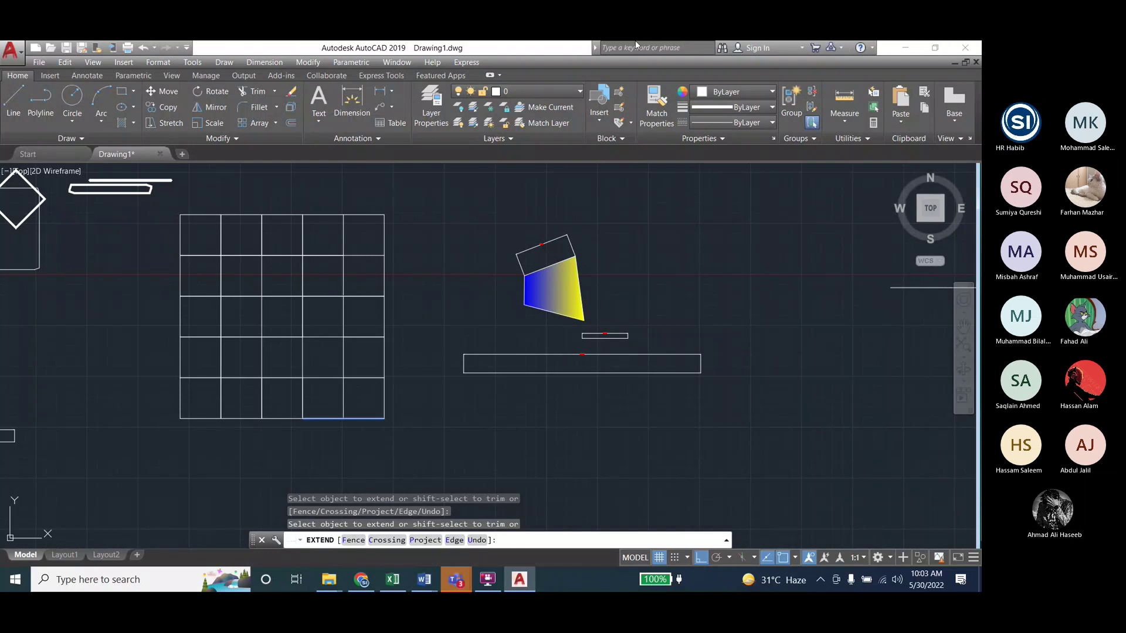
pyautogui.click(343, 393)
pyautogui.click(332, 378)
pyautogui.press('Escape')
pyautogui.press('Escape')
pyautogui.click(359, 377)
pyautogui.press('Escape')
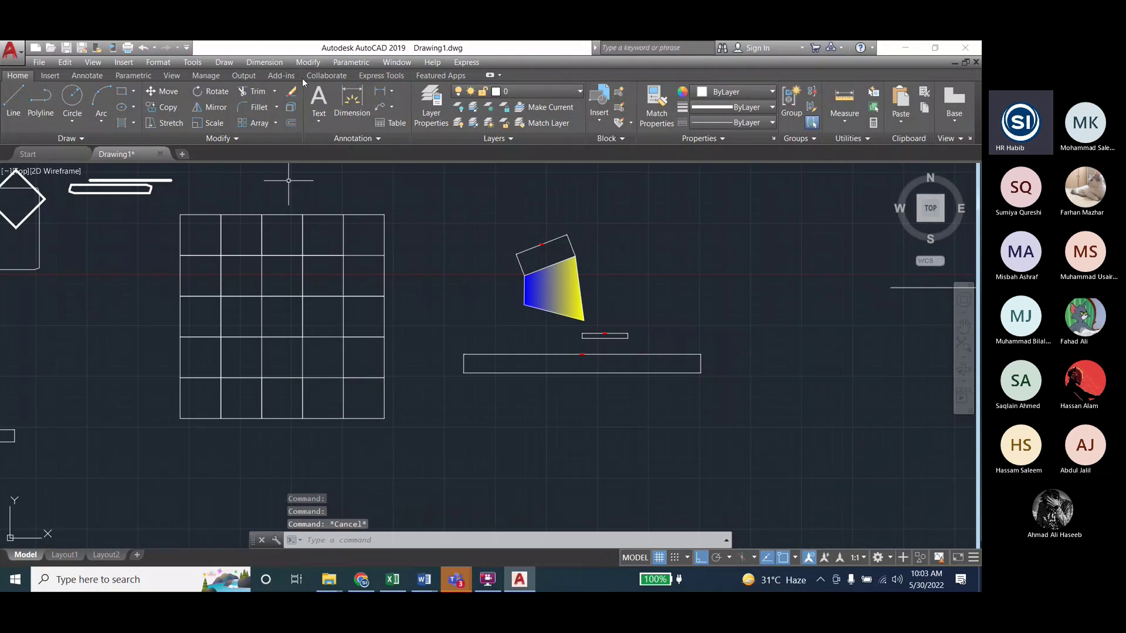
pyautogui.click(308, 62)
pyautogui.click(315, 354)
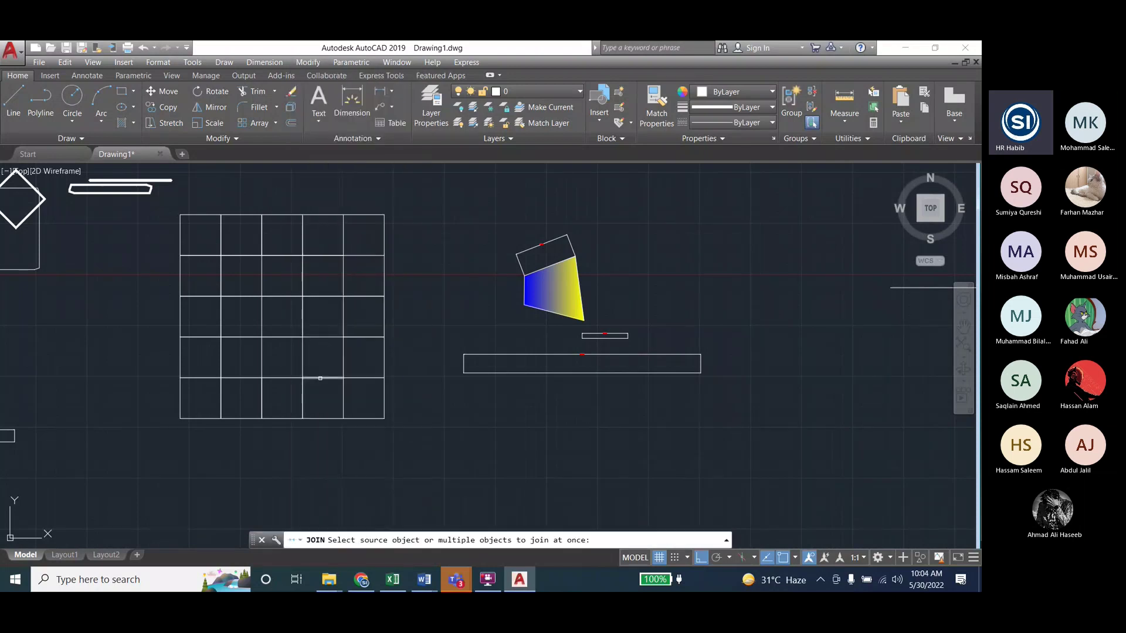
pyautogui.click(320, 378)
pyautogui.click(357, 377)
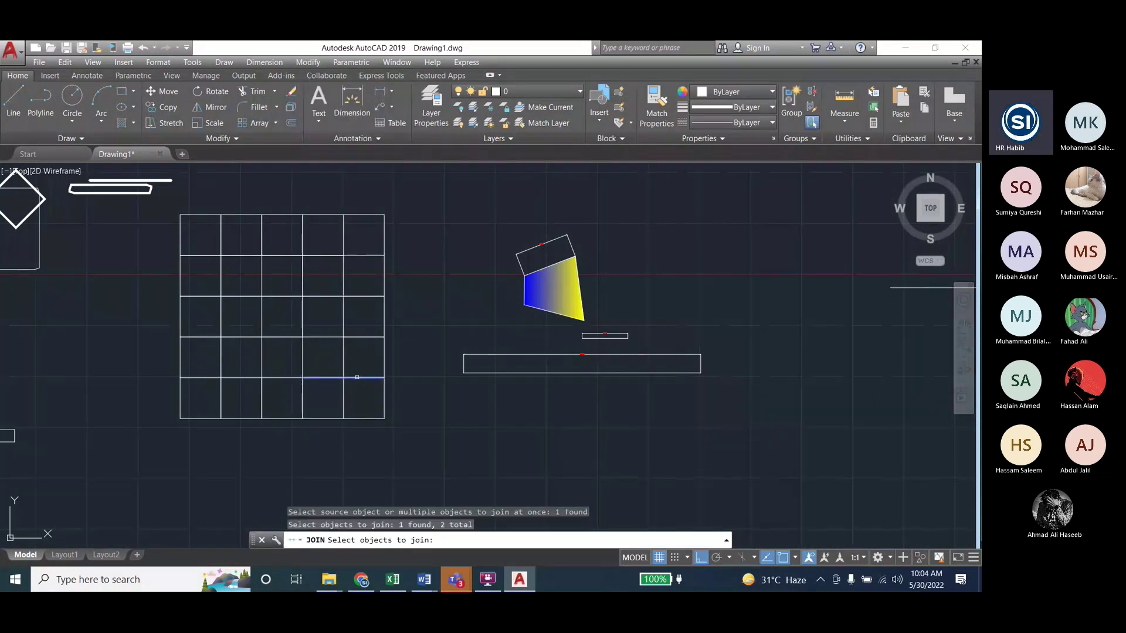
pyautogui.press('Escape')
pyautogui.press('Escape')
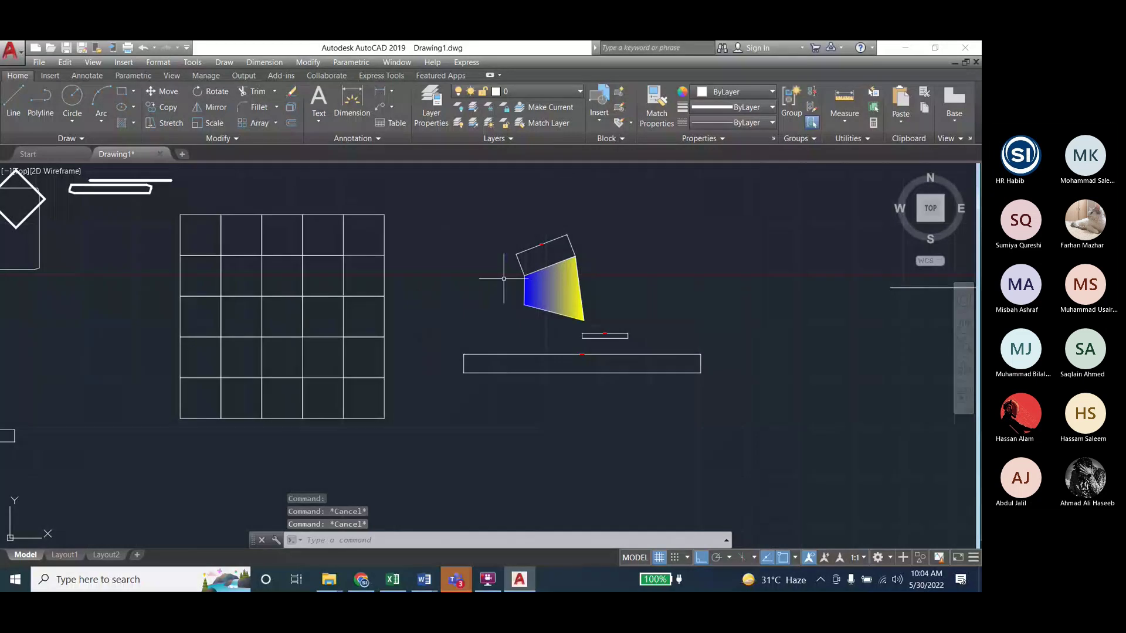
pyautogui.scroll(2, 617, 267)
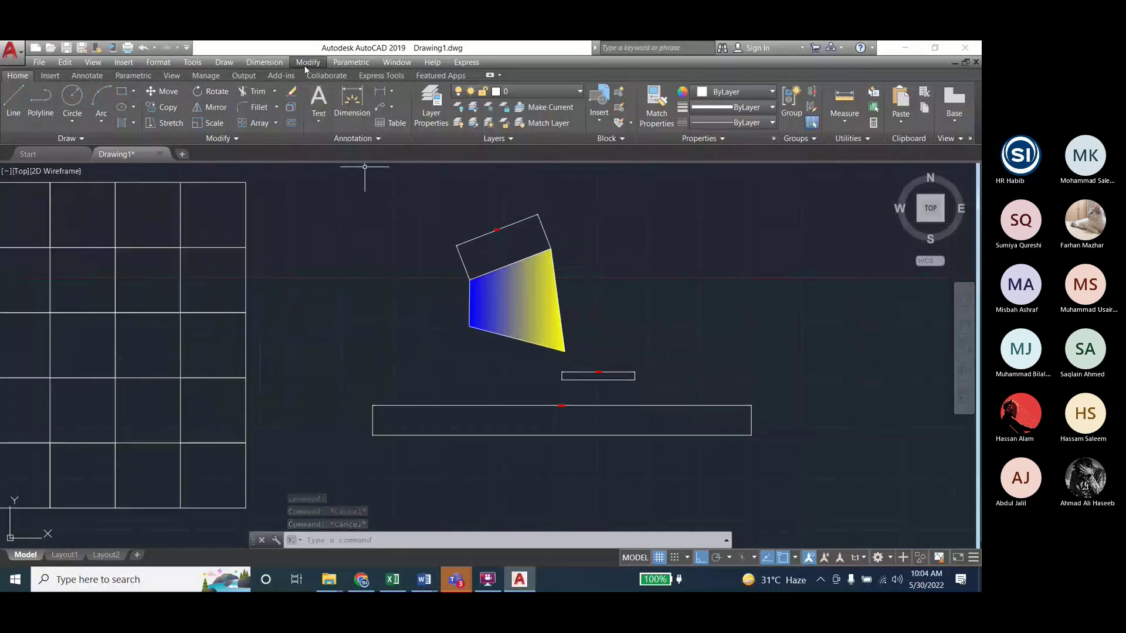
pyautogui.click(307, 62)
pyautogui.click(321, 326)
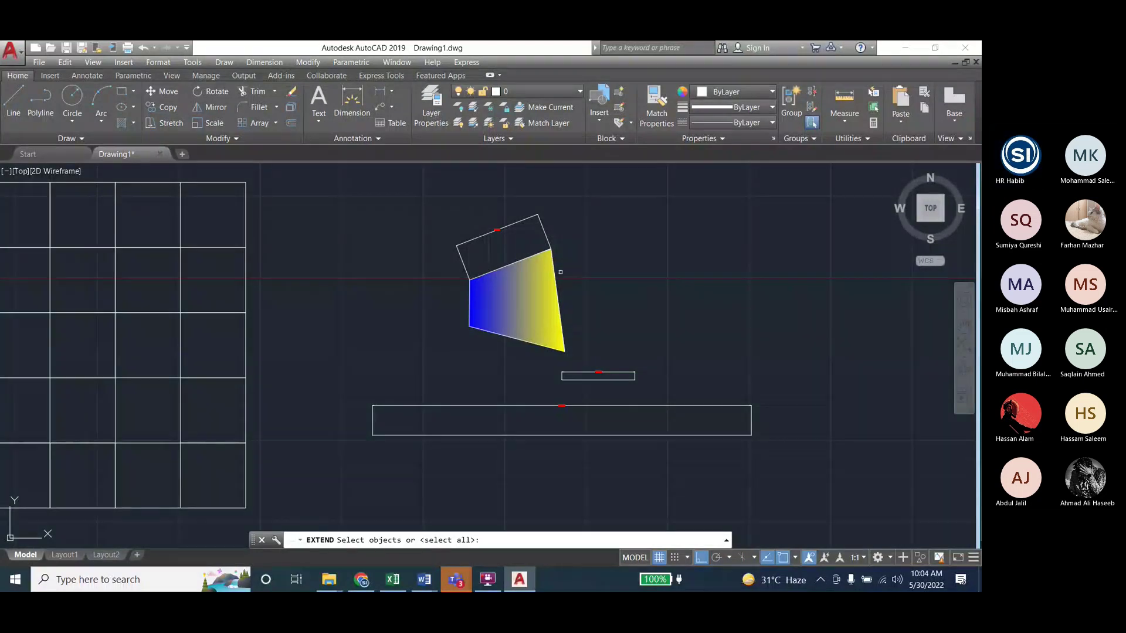
pyautogui.click(592, 231)
pyautogui.click(530, 381)
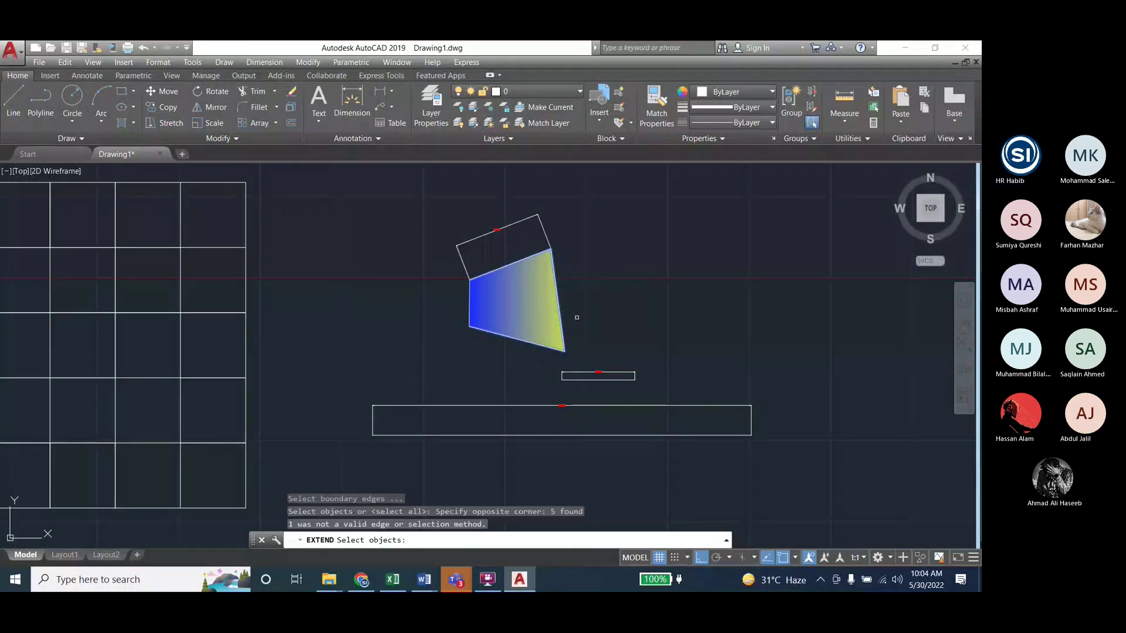
pyautogui.press('Return')
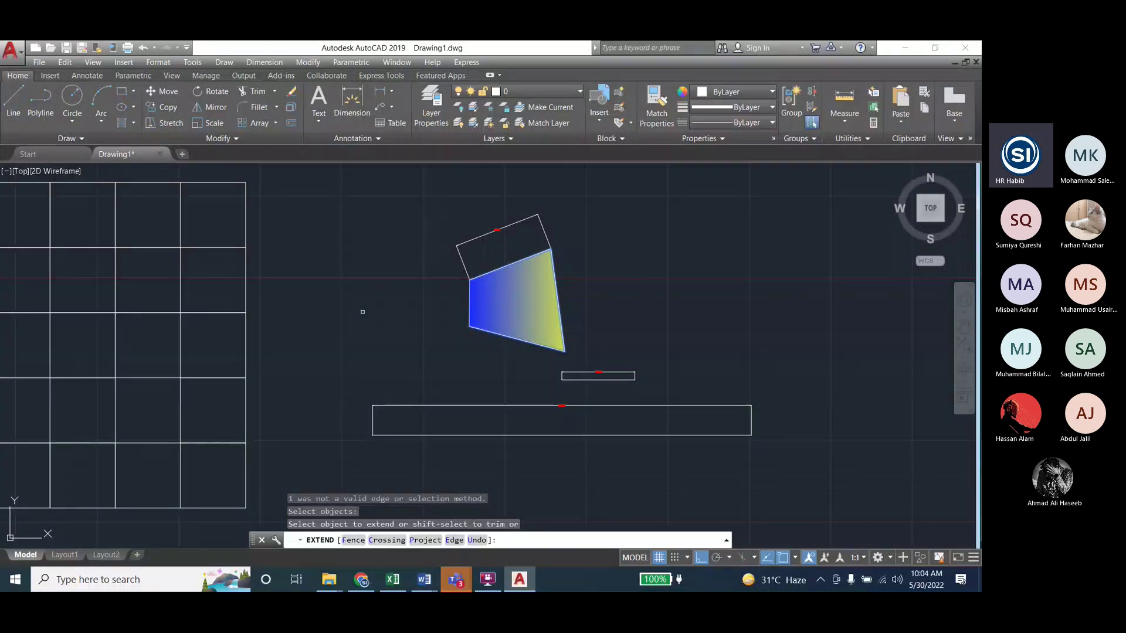
pyautogui.press('Escape')
pyautogui.press('Escape')
pyautogui.press('Escape')
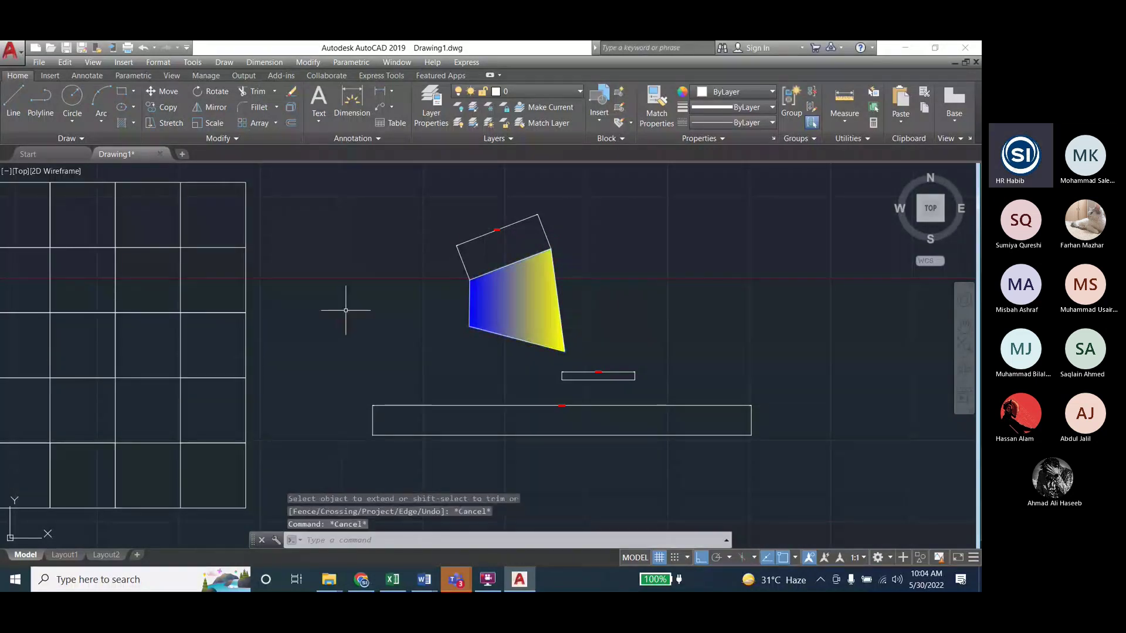
pyautogui.click(414, 587)
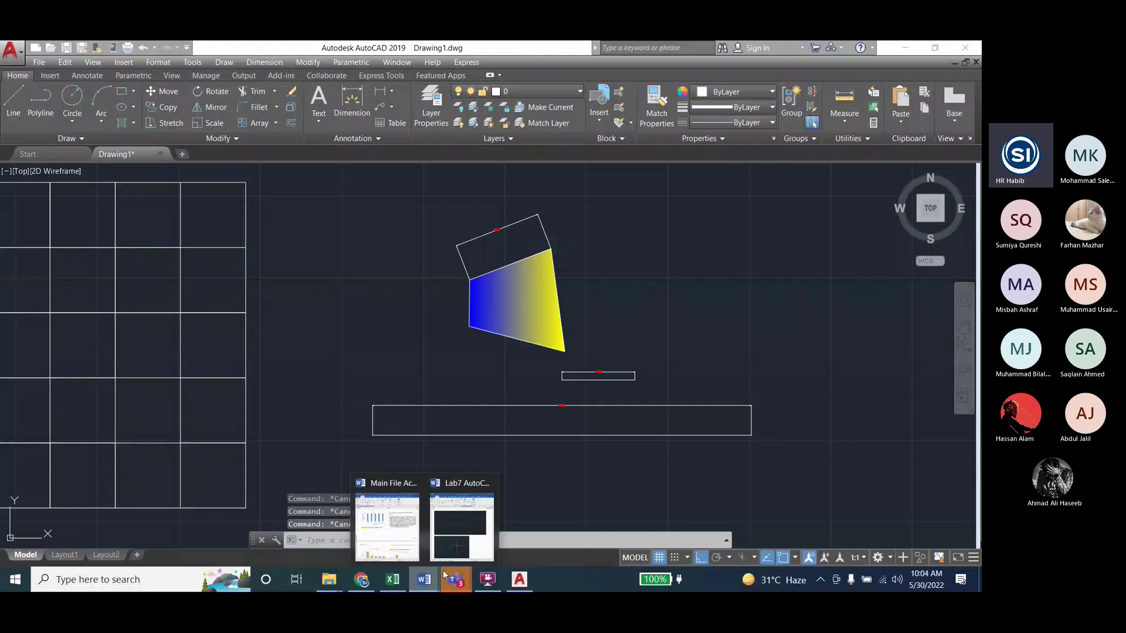
pyautogui.click(455, 544)
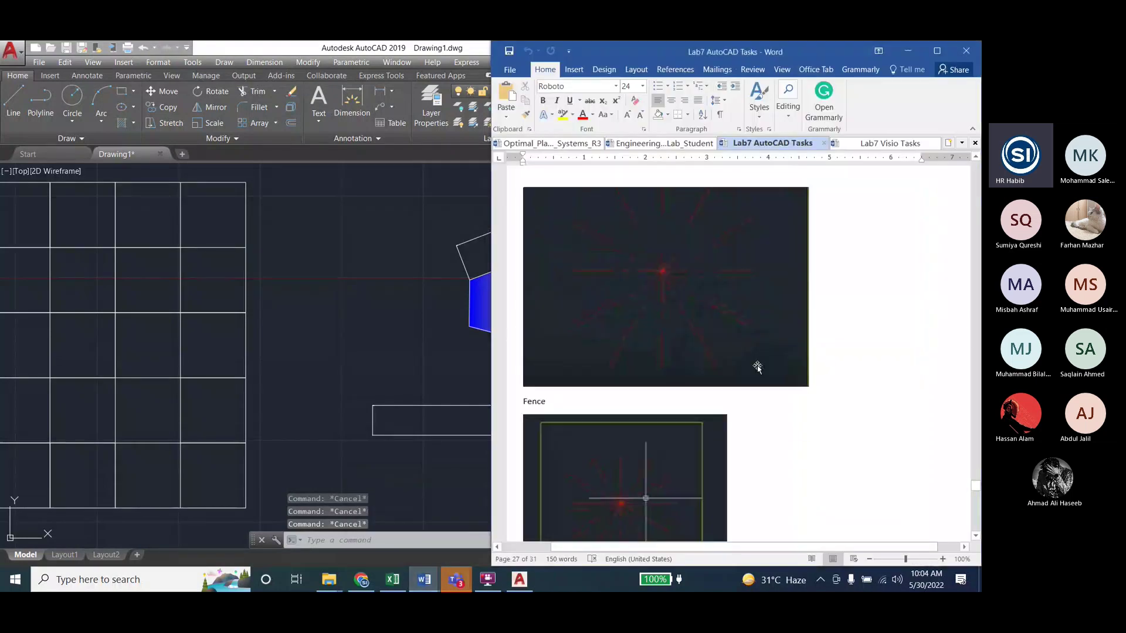
pyautogui.scroll(3, 757, 367)
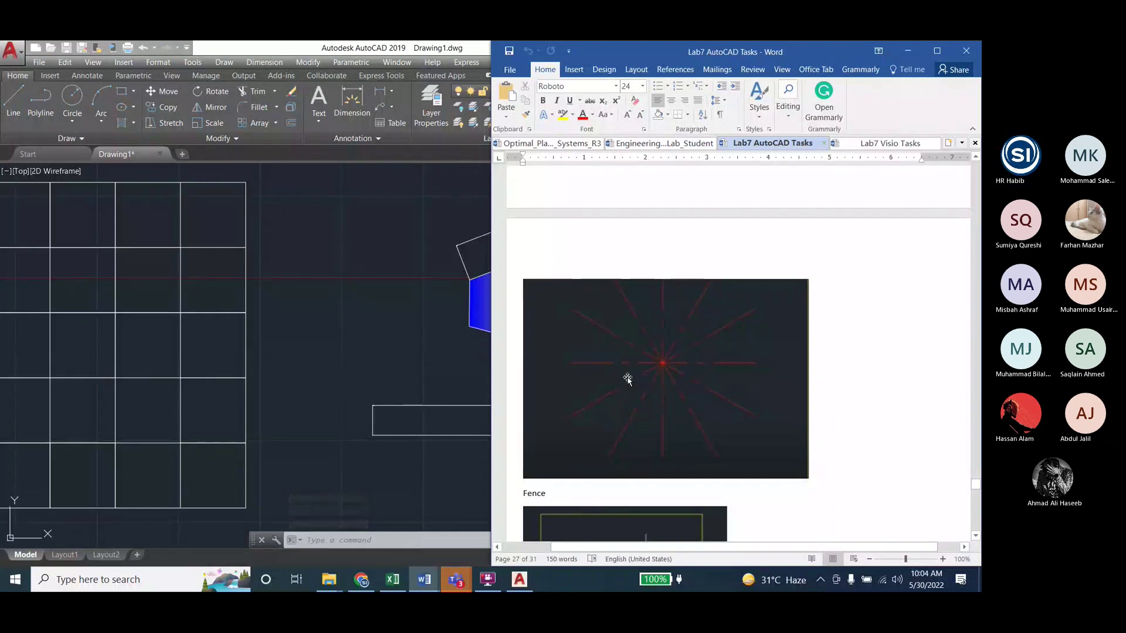
pyautogui.scroll(-6, 628, 378)
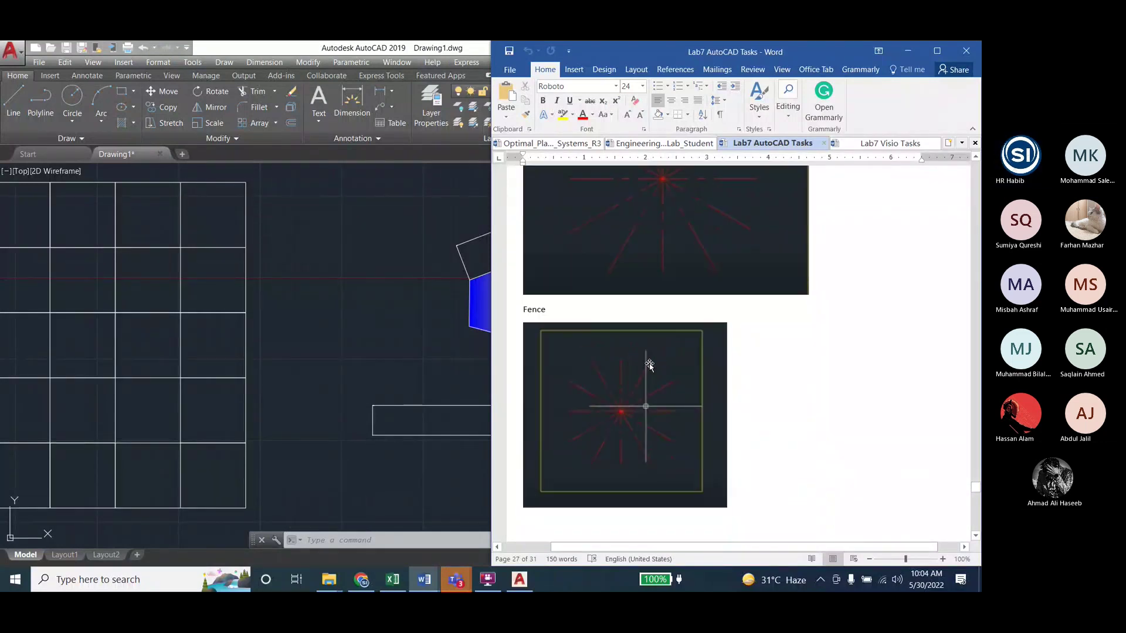
pyautogui.scroll(-4, 649, 364)
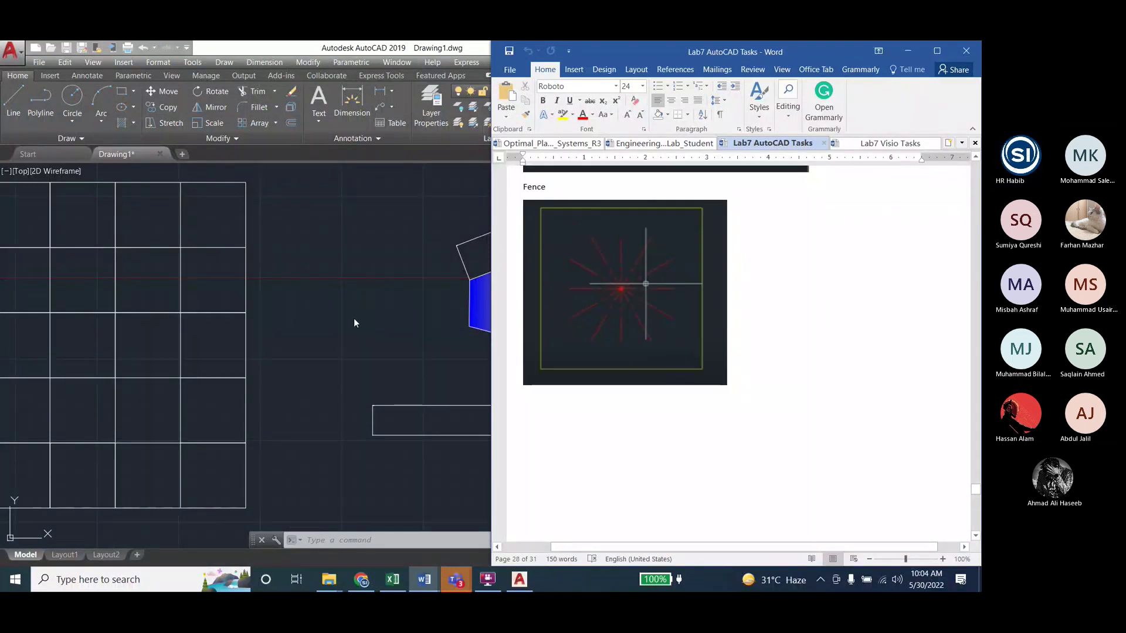
# Zoom out and back in to show the whole exploded grid beside the gradient trapezoid
pyautogui.click(372, 279)
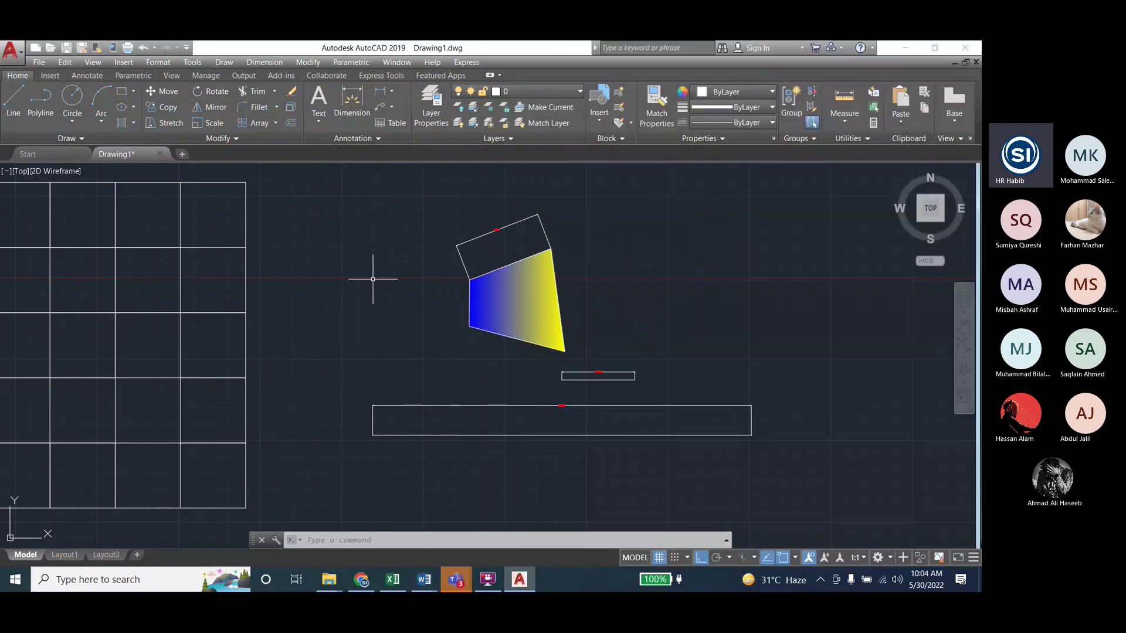
pyautogui.press('Escape')
pyautogui.press('Escape')
pyautogui.press('Escape')
pyautogui.scroll(-5, 373, 279)
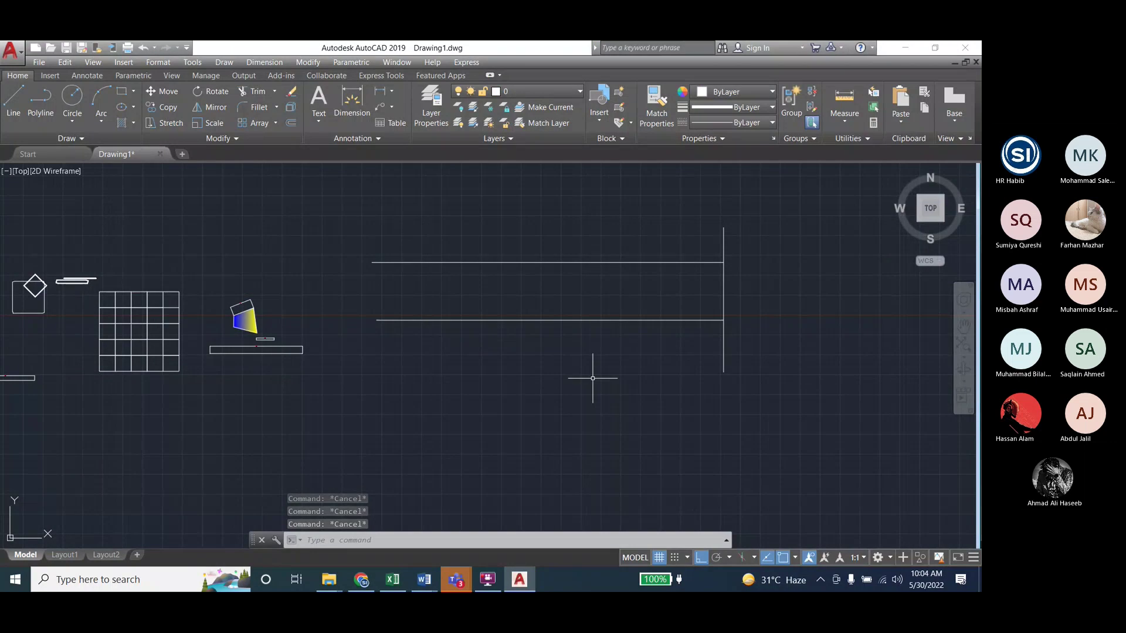
pyautogui.scroll(-4, 308, 367)
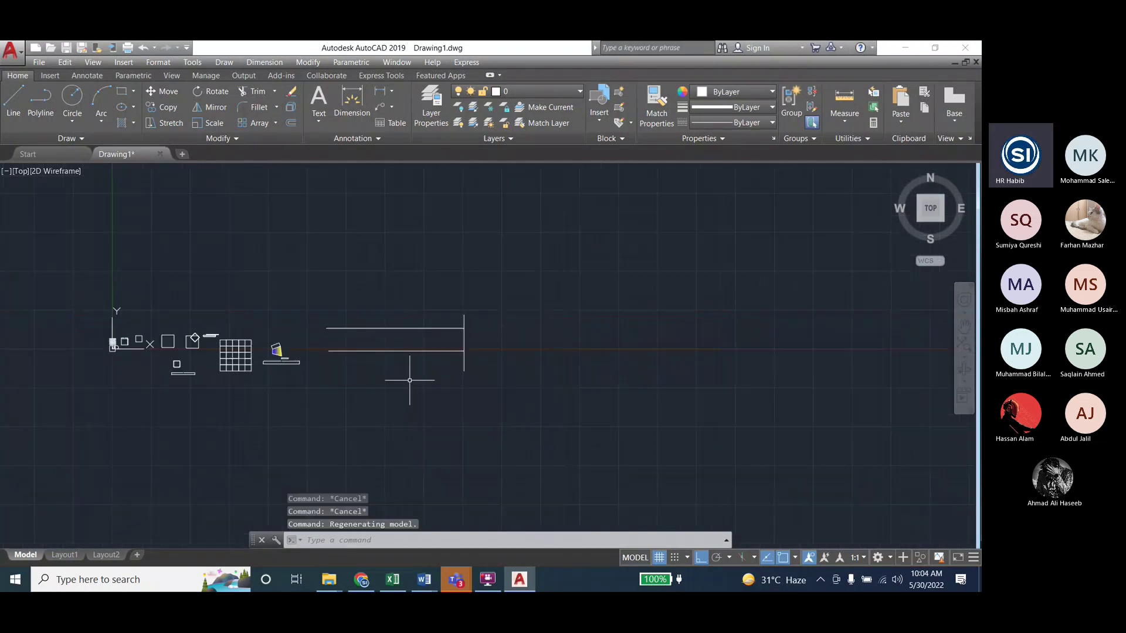
pyautogui.scroll(6, 176, 366)
pyautogui.scroll(2, 368, 267)
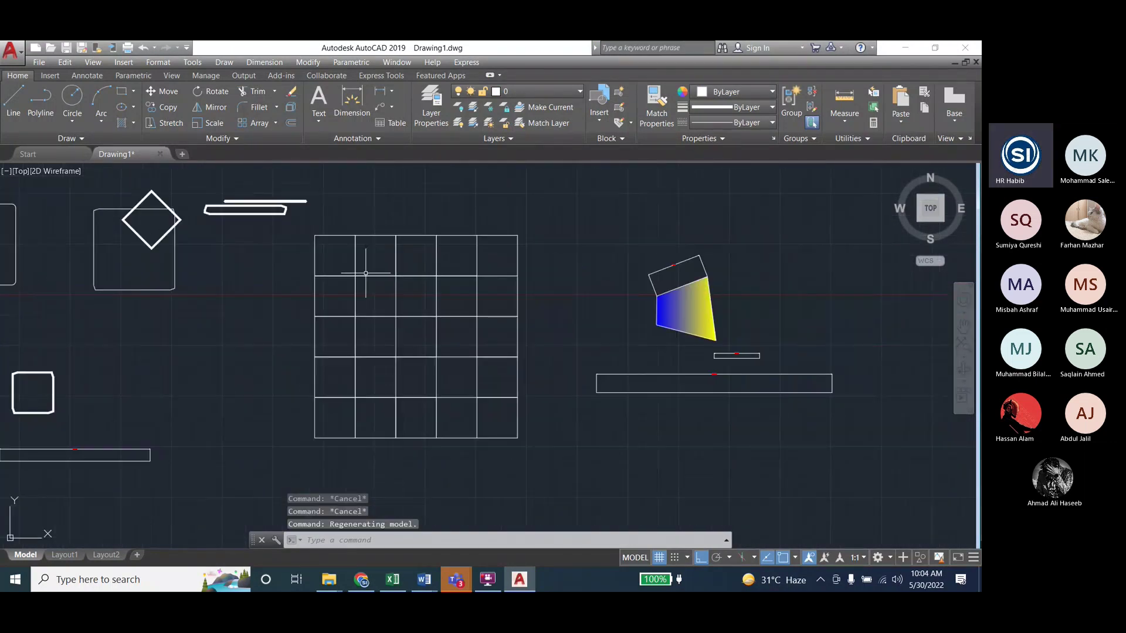
pyautogui.press('Escape')
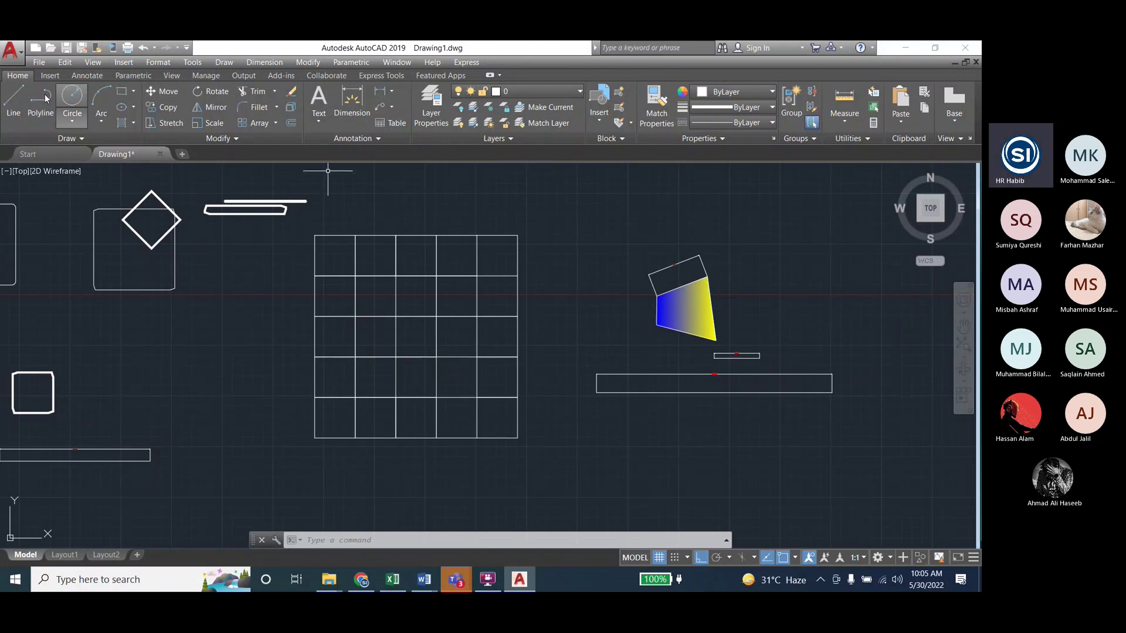
# Draw both diagonals of the grid's centre cell, forming an X
pyautogui.click(14, 98)
pyautogui.click(437, 316)
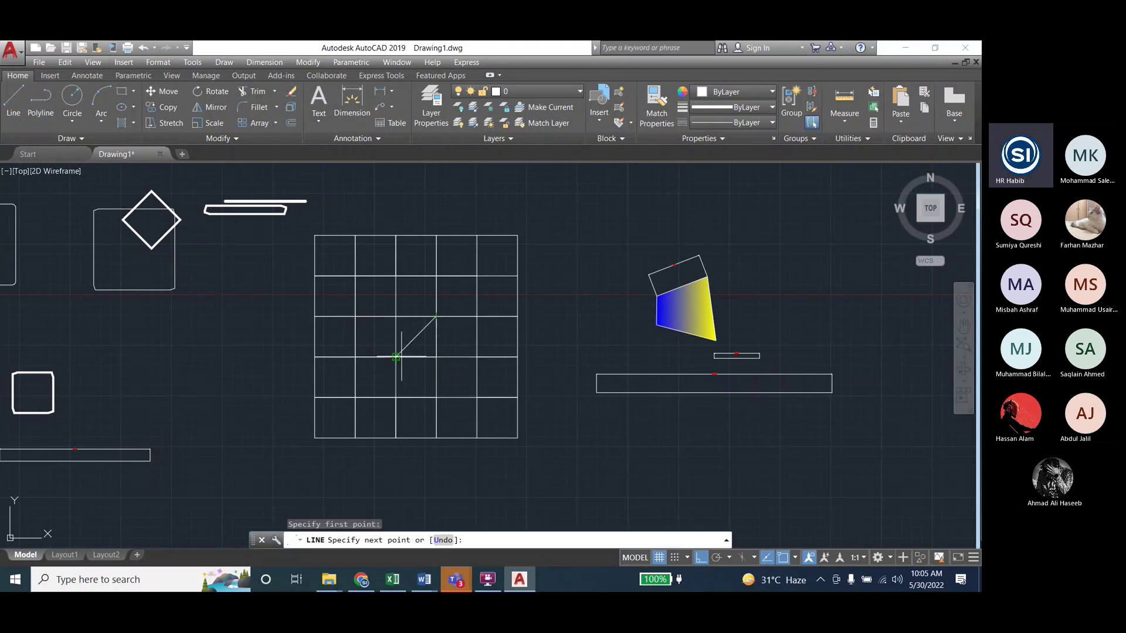
pyautogui.click(399, 356)
pyautogui.press('Escape')
pyautogui.press('Escape')
pyautogui.press('Escape')
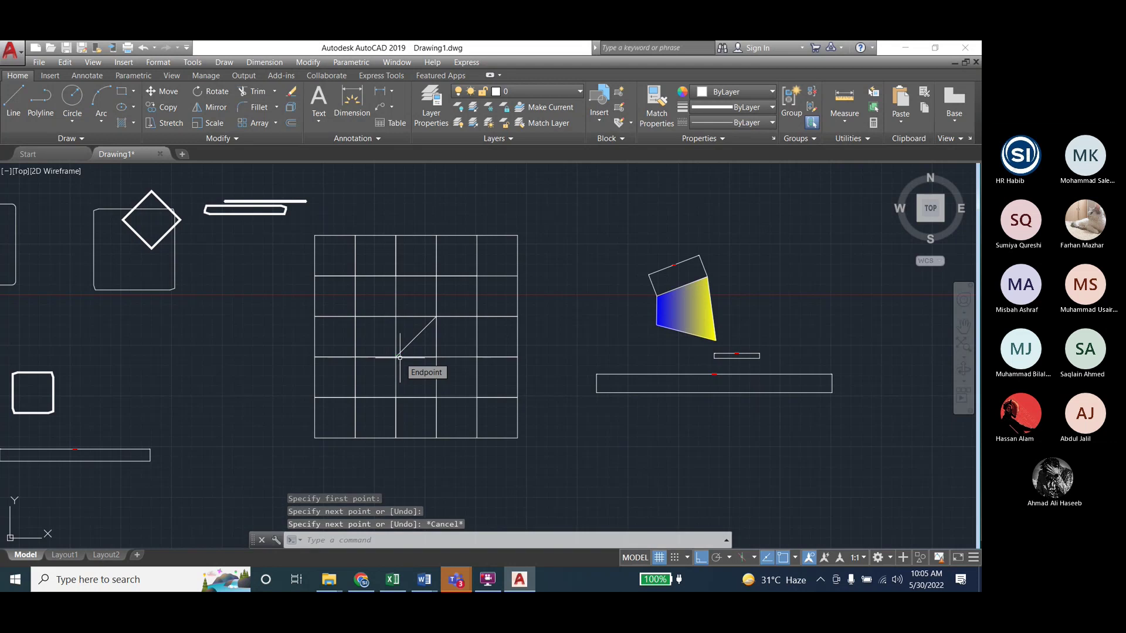
pyautogui.click(13, 99)
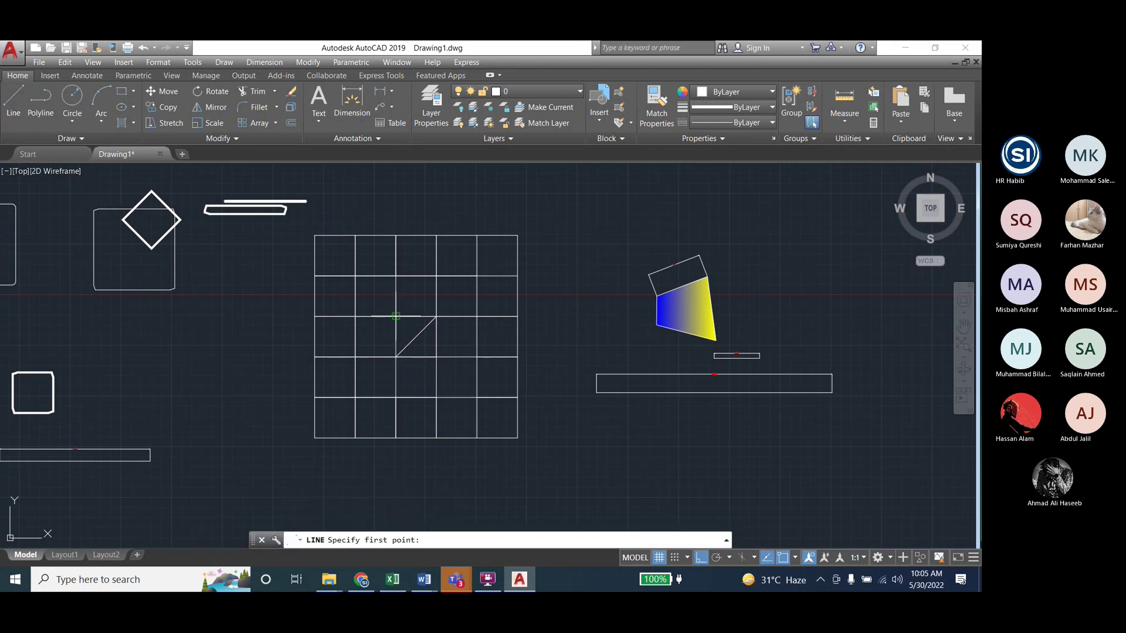
pyautogui.click(404, 316)
pyautogui.click(435, 354)
pyautogui.press('Escape')
pyautogui.press('Escape')
pyautogui.press('Escape')
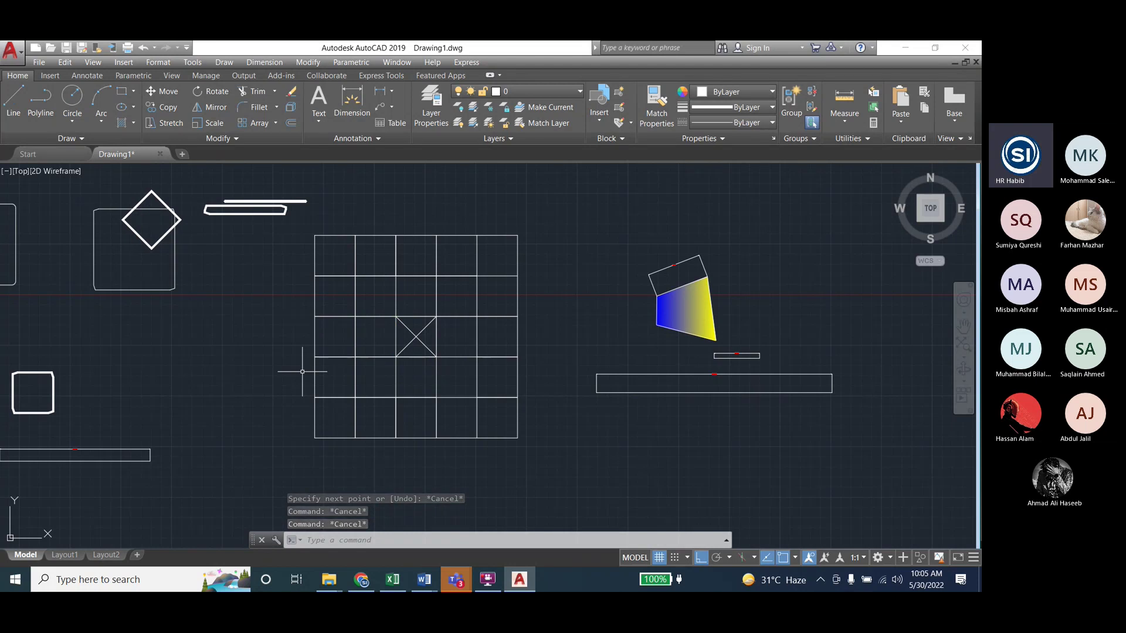
# Add a vertical line through the centre cell's top and bottom midpoints; abandon an unfinished centre line
pyautogui.click(11, 91)
pyautogui.click(417, 317)
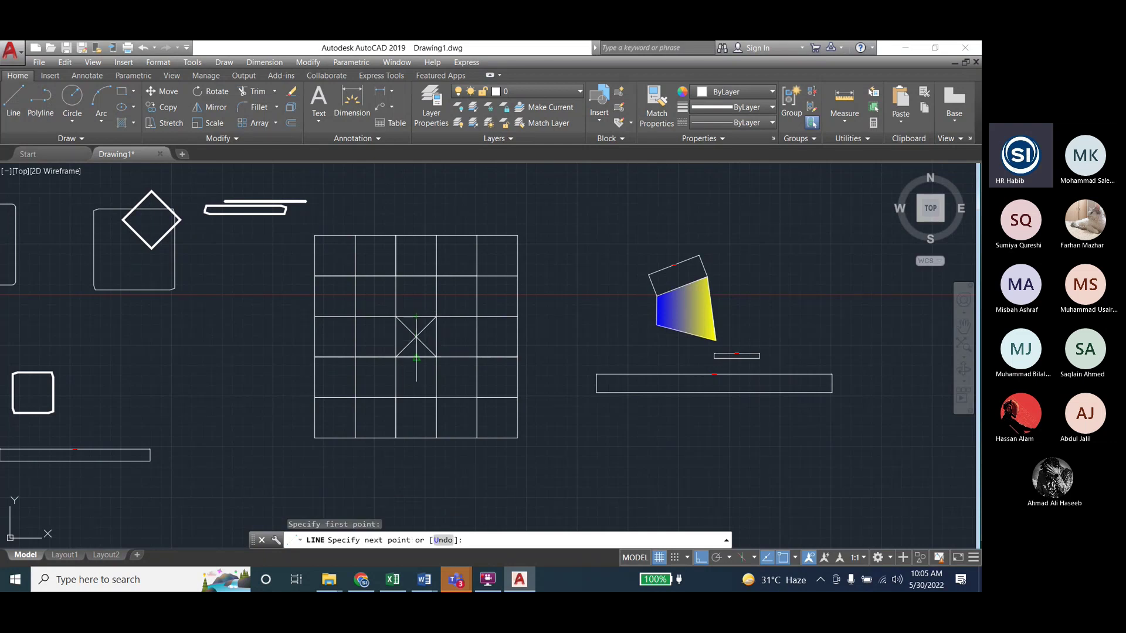
pyautogui.click(416, 357)
pyautogui.press('Return')
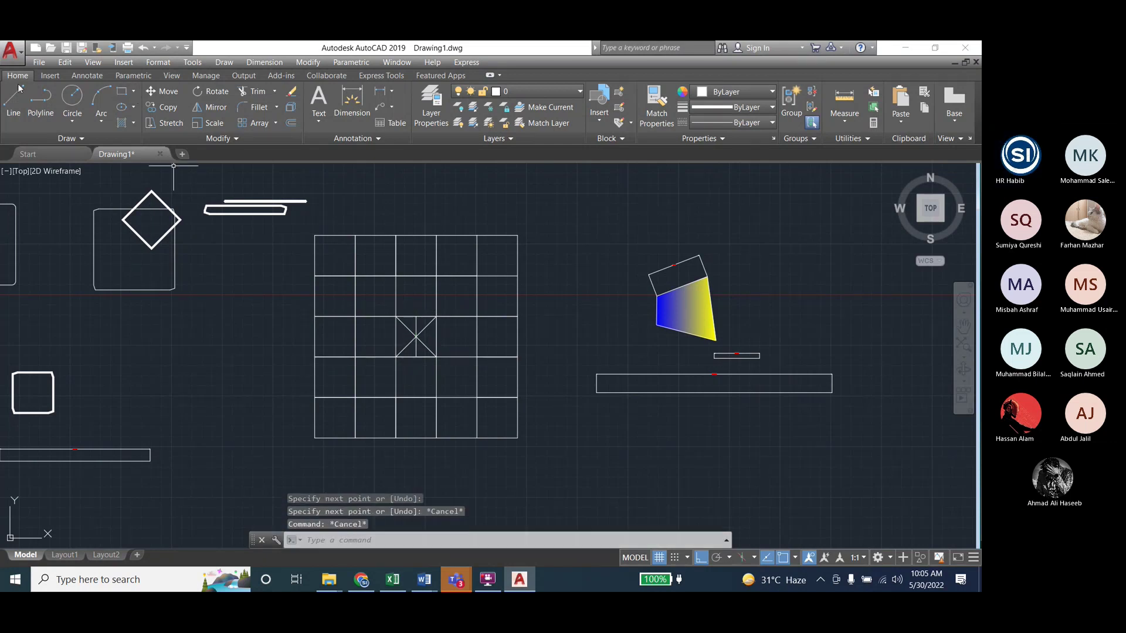
pyautogui.press('Return')
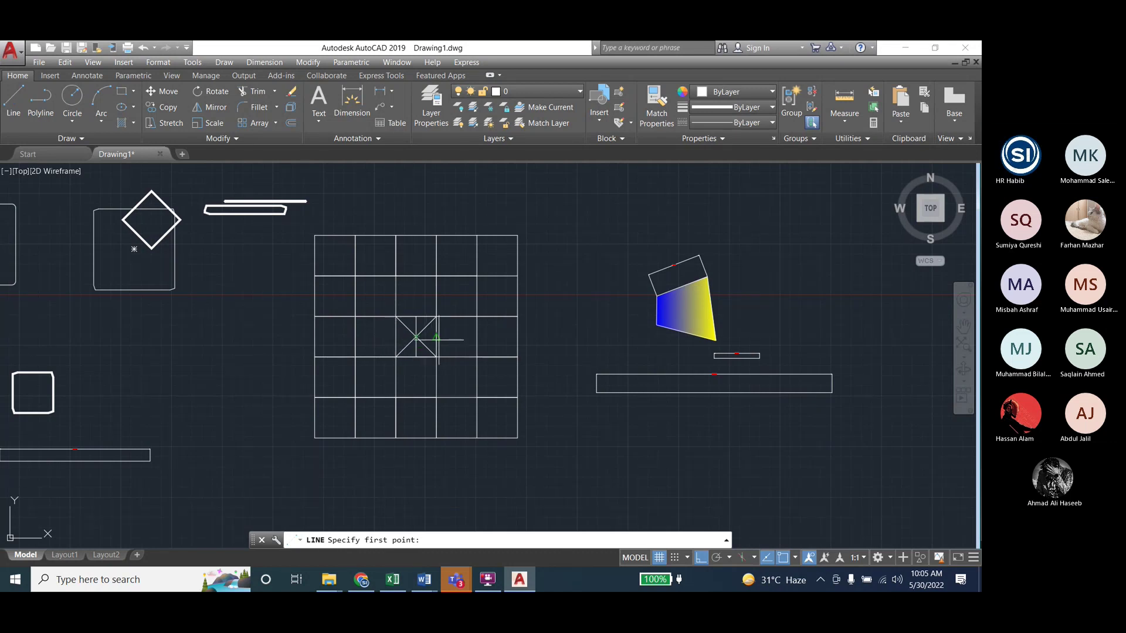
pyautogui.click(415, 336)
pyautogui.press('Escape')
pyautogui.press('Escape')
pyautogui.press('Escape')
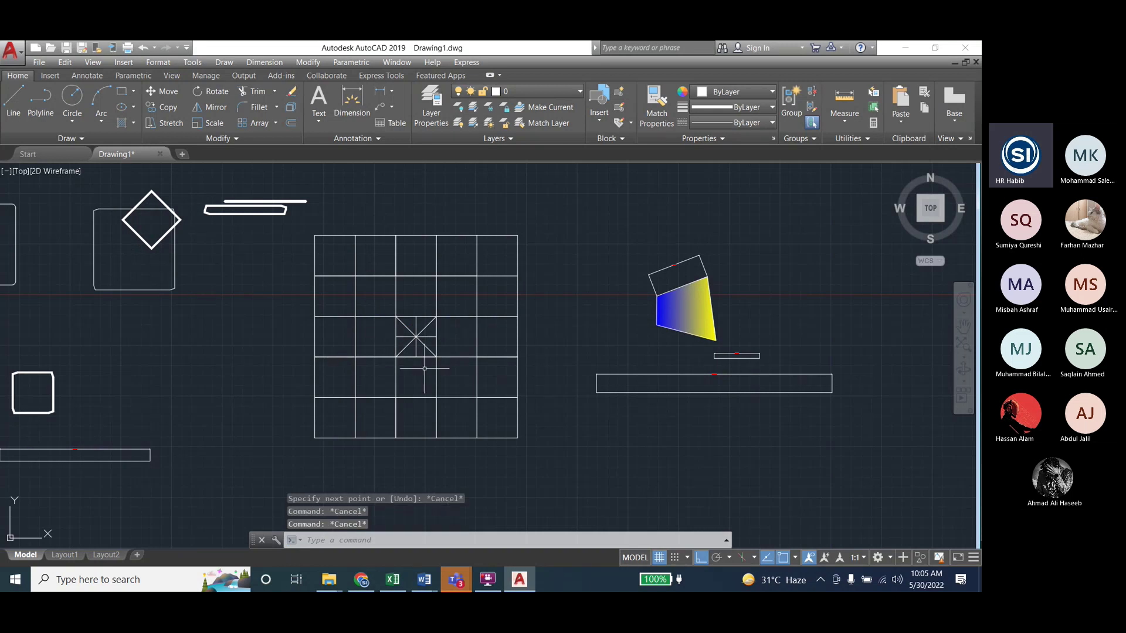
pyautogui.scroll(2, 393, 336)
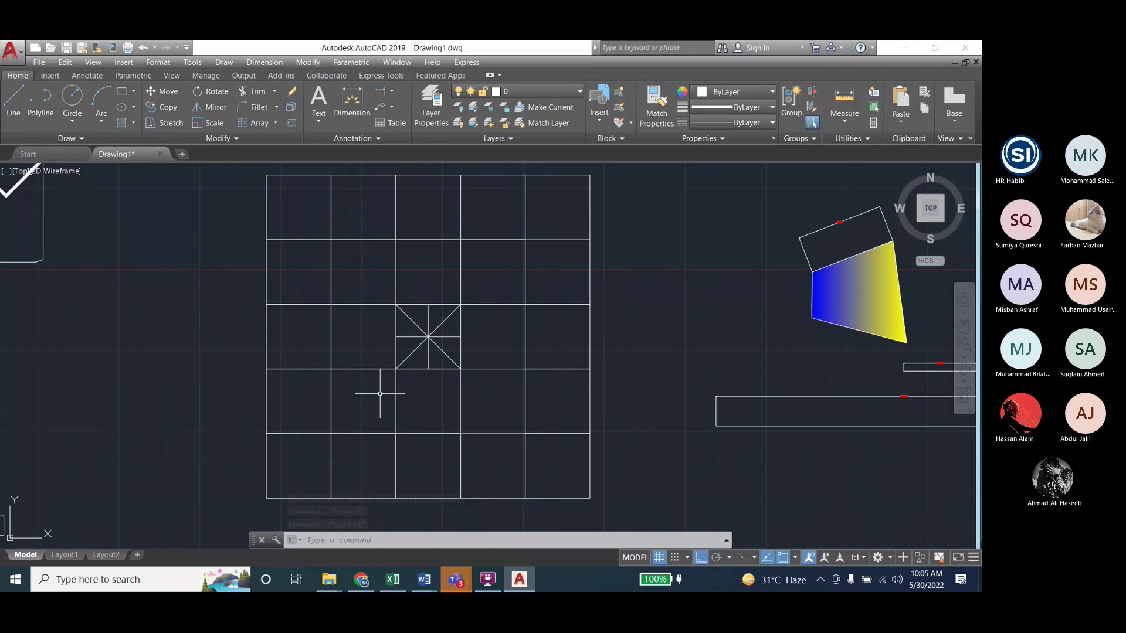
# Select the star's two diagonals and vertical line and set their colour to golden yellow
pyautogui.click(418, 327)
pyautogui.click(428, 324)
pyautogui.click(439, 325)
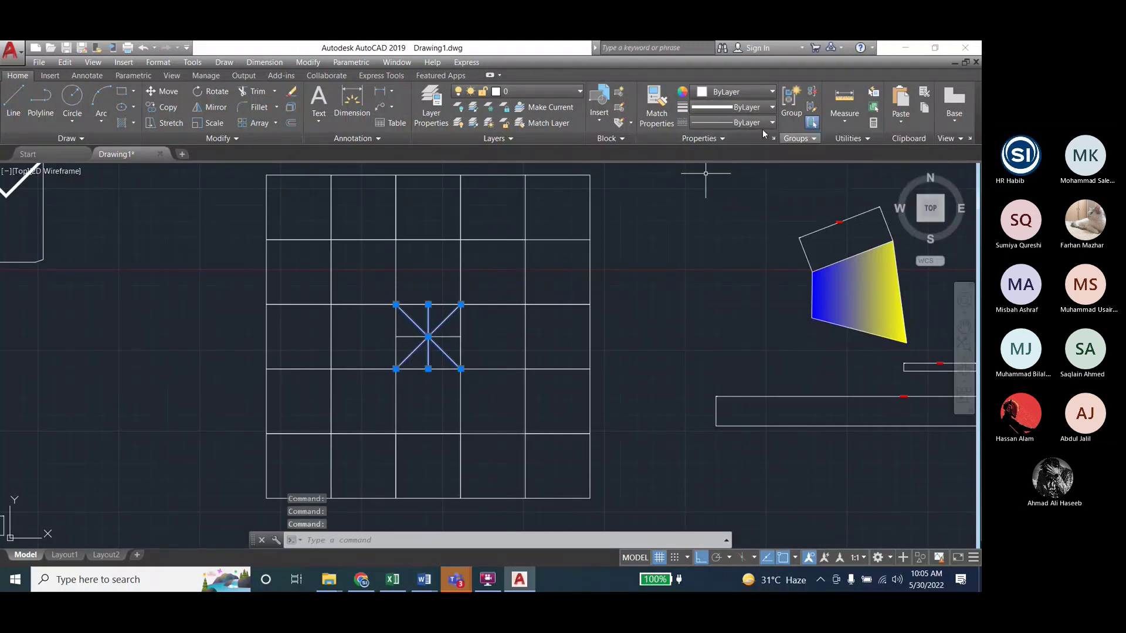
pyautogui.click(727, 92)
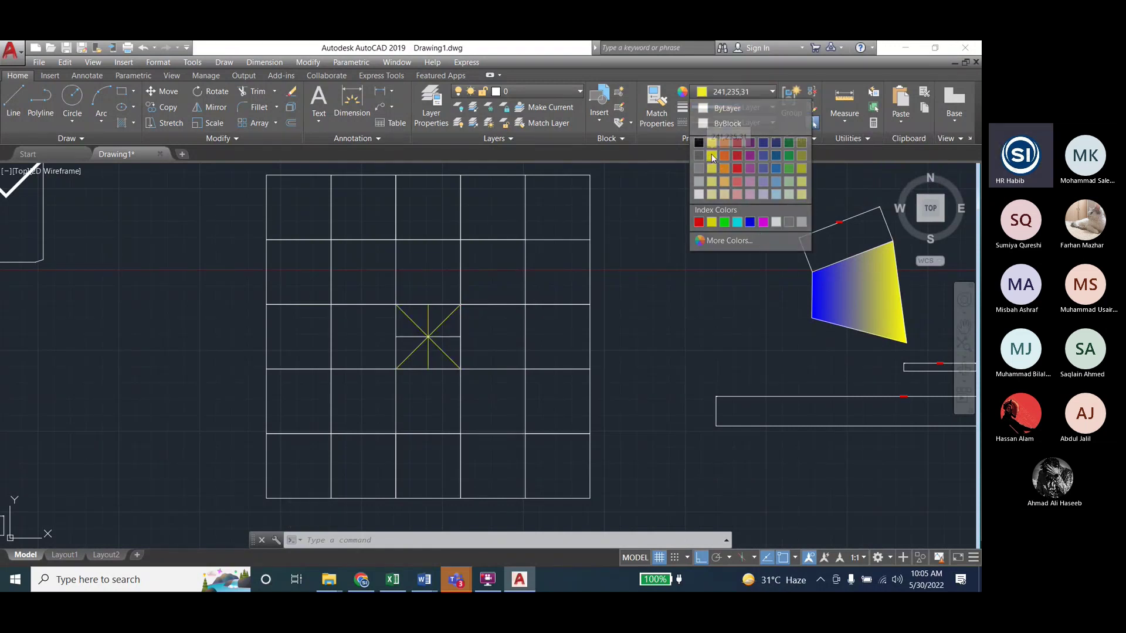
pyautogui.click(712, 153)
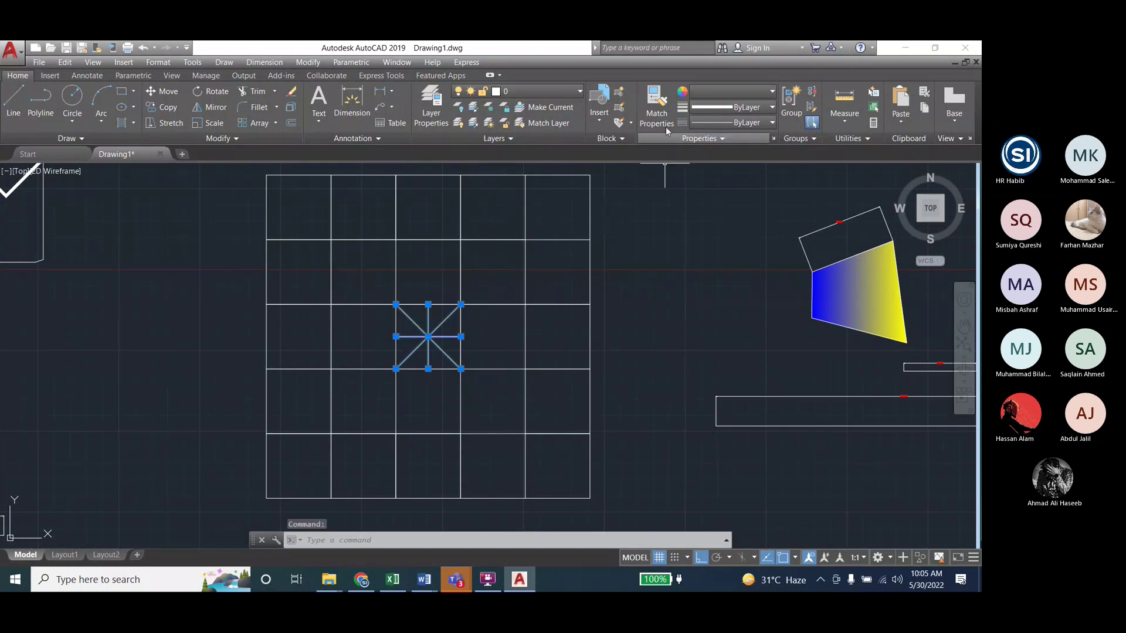
pyautogui.click(727, 90)
pyautogui.click(715, 153)
pyautogui.click(771, 305)
pyautogui.press('Escape')
pyautogui.press('Escape')
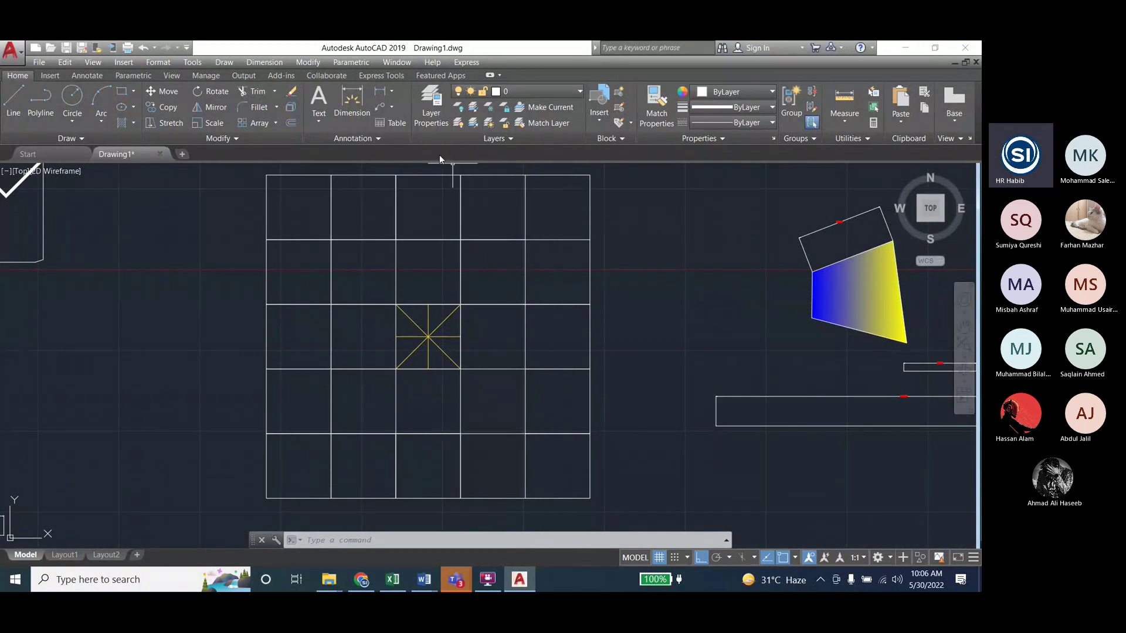
# Start the Extend command from the Modify menu
pyautogui.click(308, 63)
pyautogui.click(308, 62)
pyautogui.scroll(2, 410, 338)
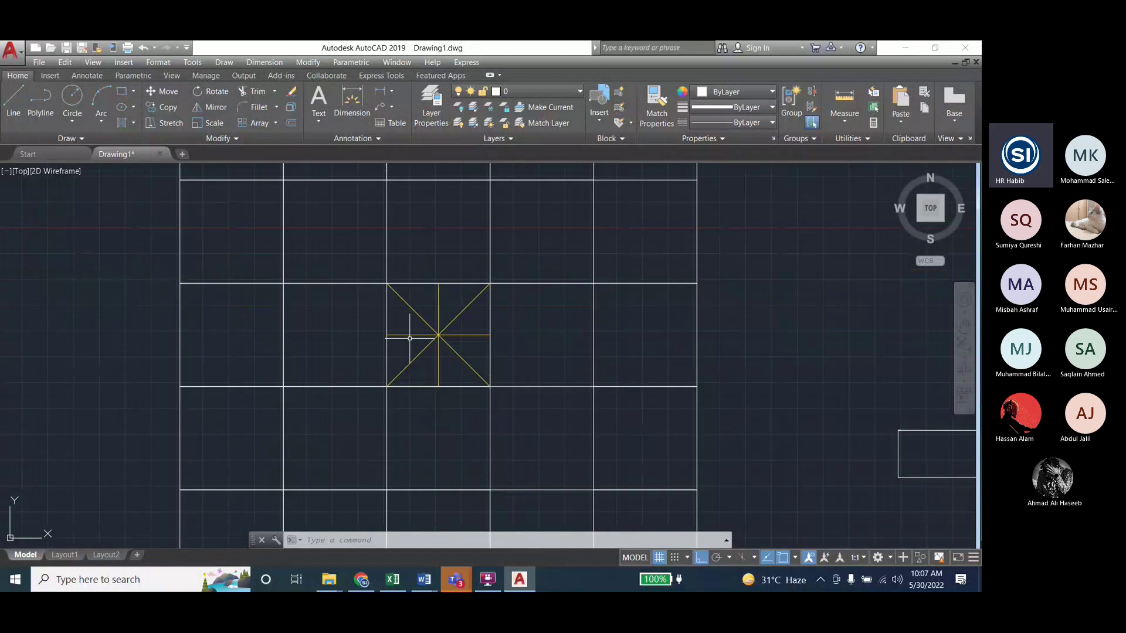
pyautogui.scroll(2, 409, 339)
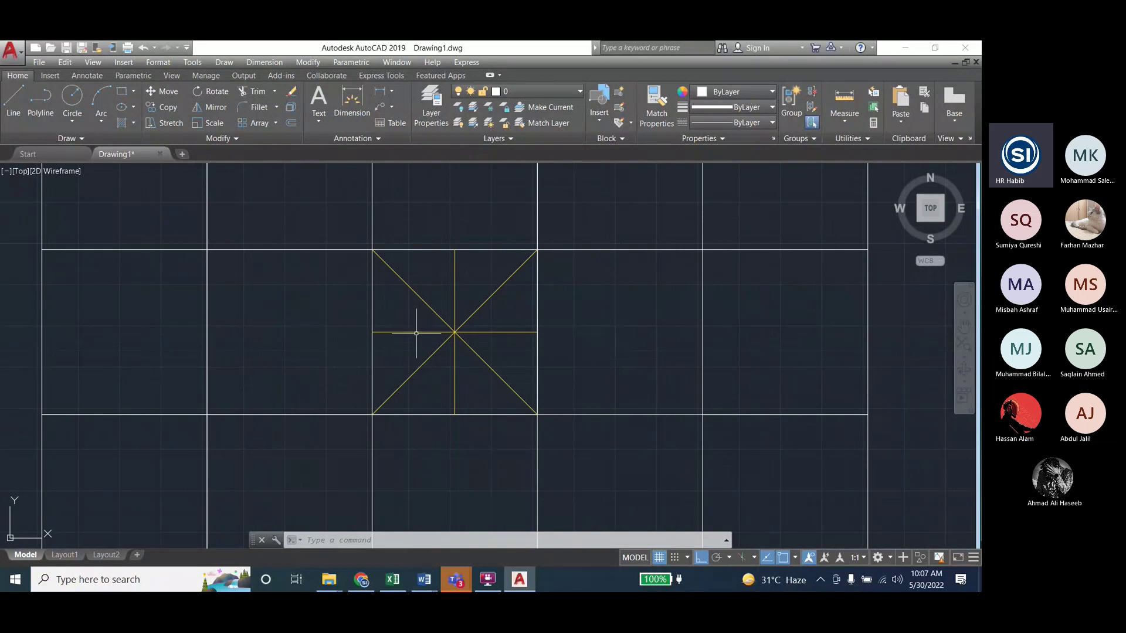
pyautogui.click(309, 62)
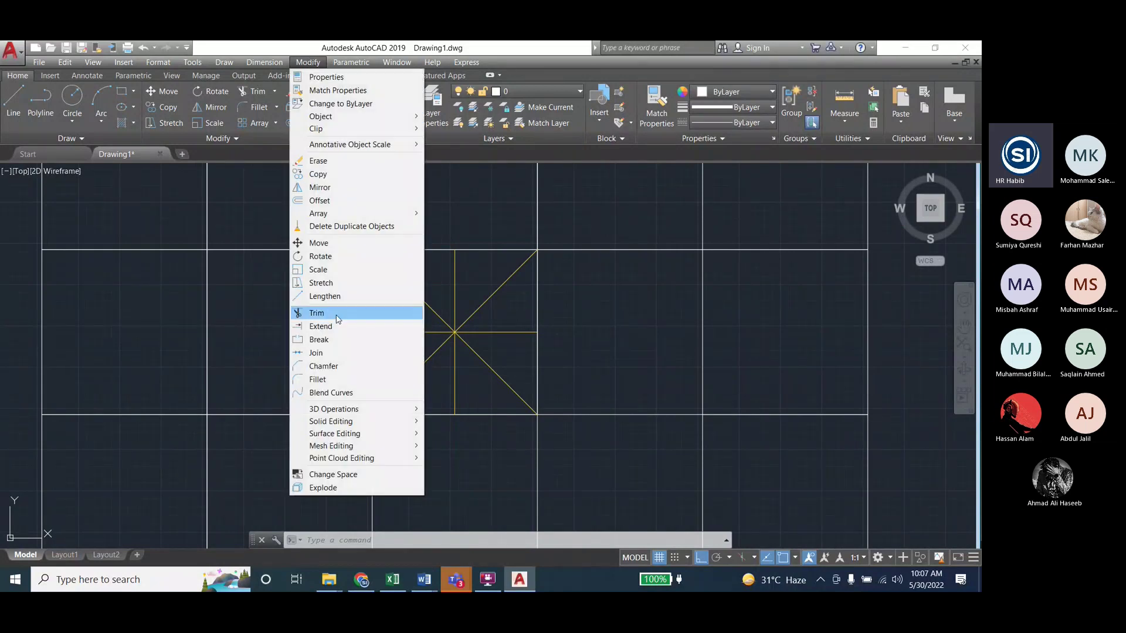
pyautogui.click(323, 381)
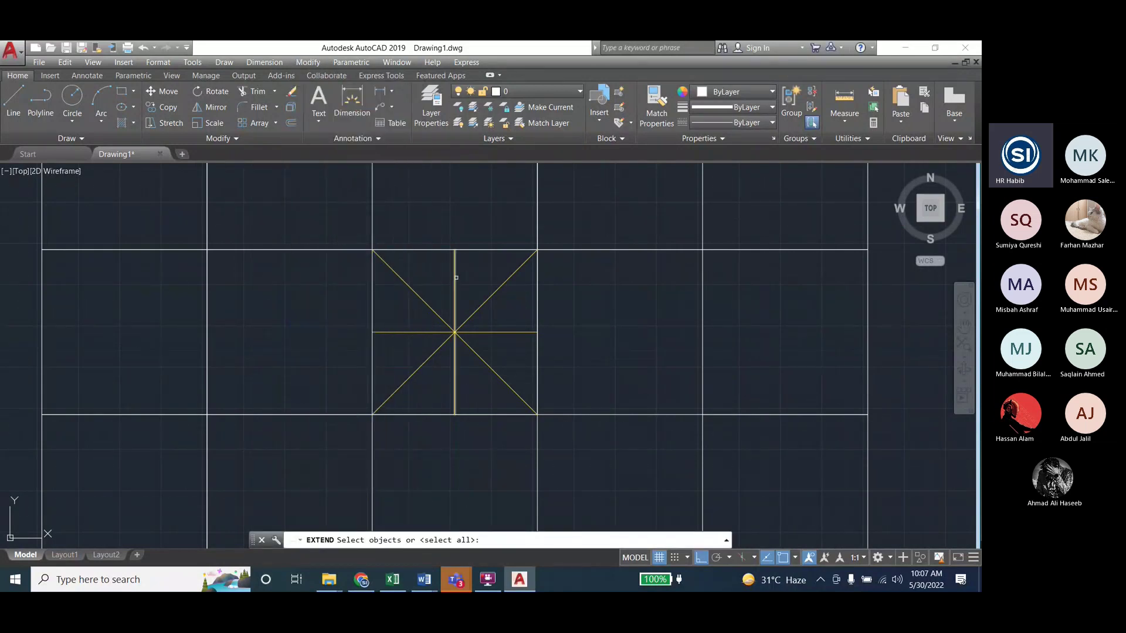
# Cancel the Extend command and zoom out to show the whole 5-by-5 grid
pyautogui.scroll(-2, 445, 364)
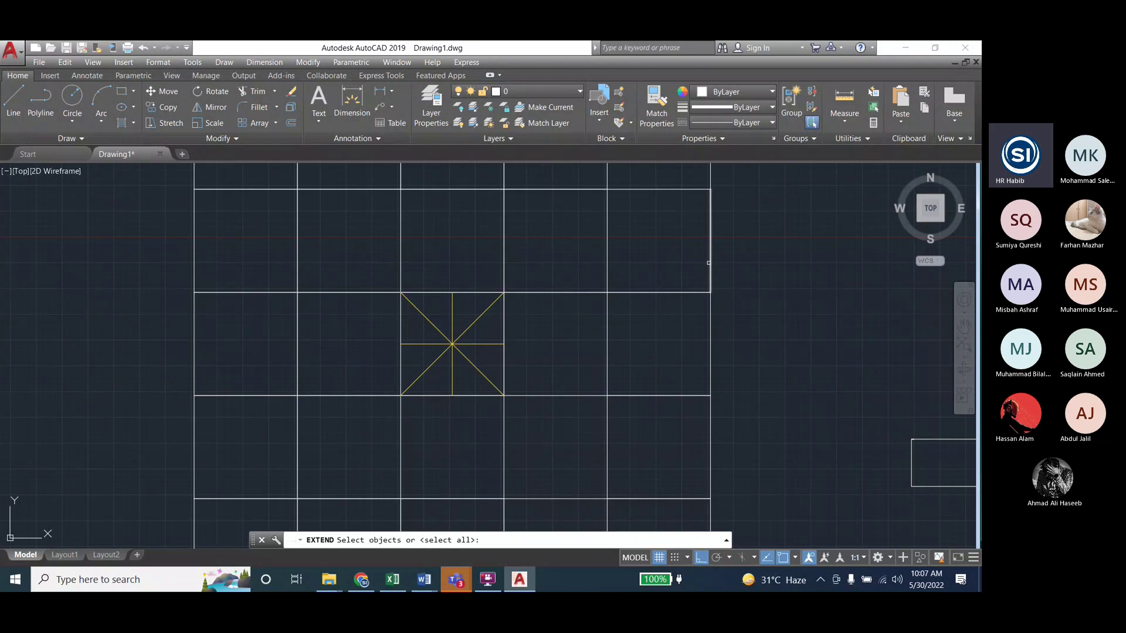
pyautogui.press('Escape')
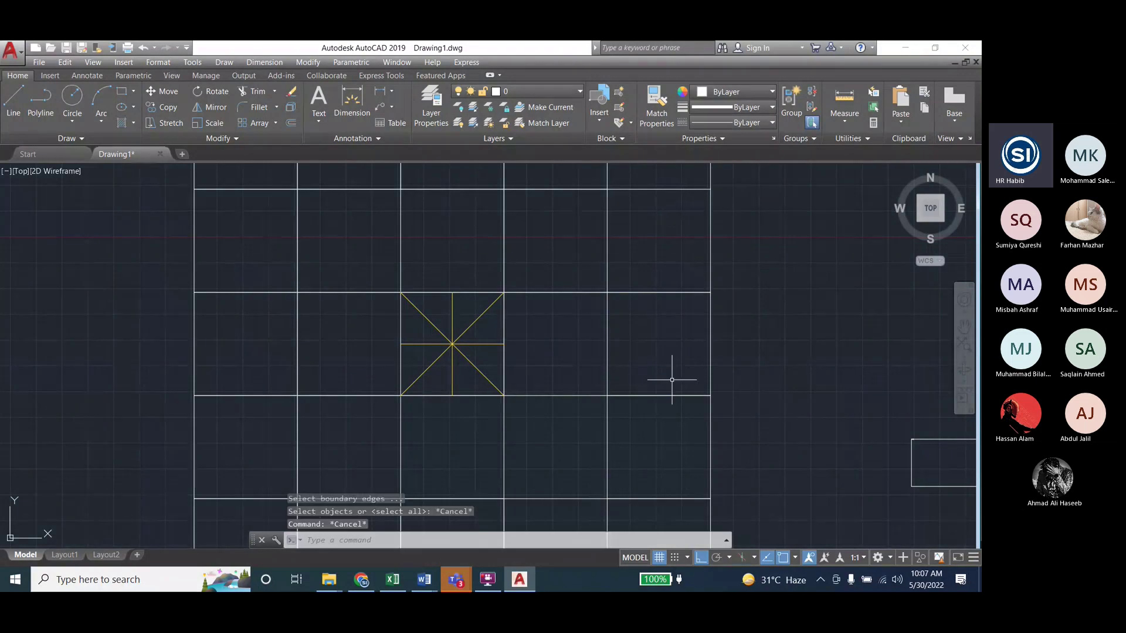
pyautogui.press('Escape')
pyautogui.press('Escape')
pyautogui.scroll(-2, 694, 369)
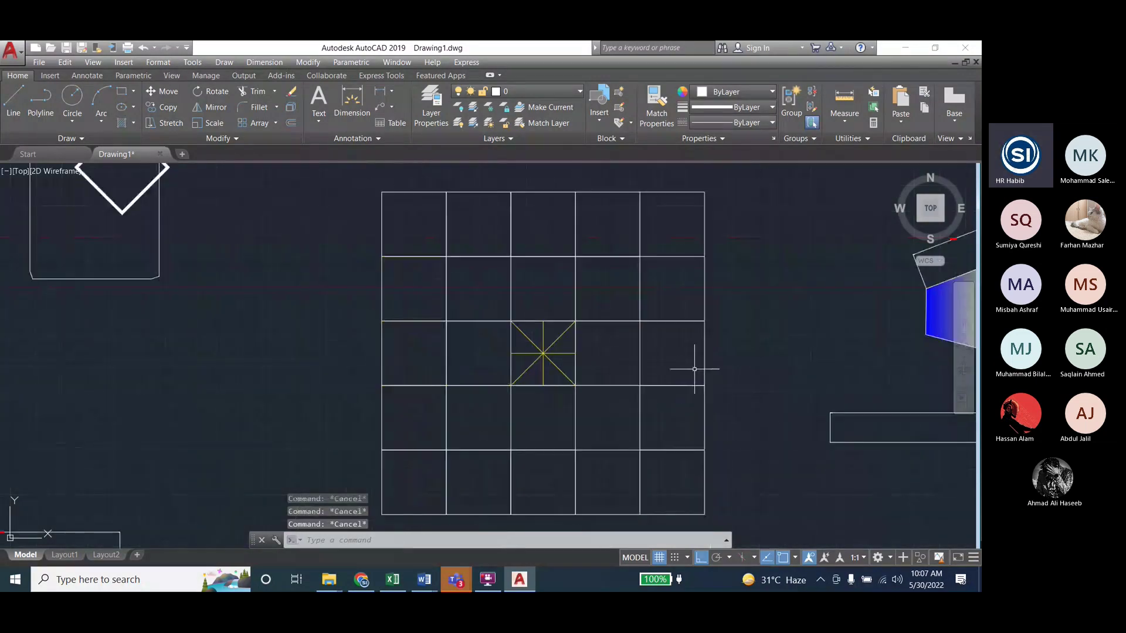
# Start Join and pick the grid's right, top and upper-left outer edge segments
pyautogui.click(308, 62)
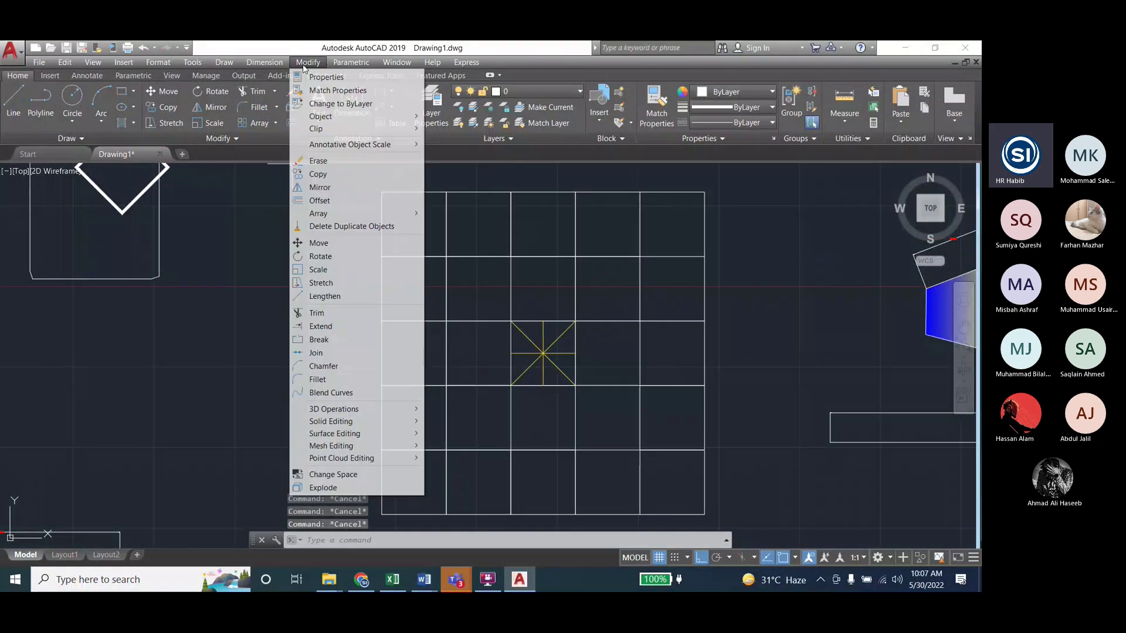
pyautogui.click(340, 353)
pyautogui.click(704, 211)
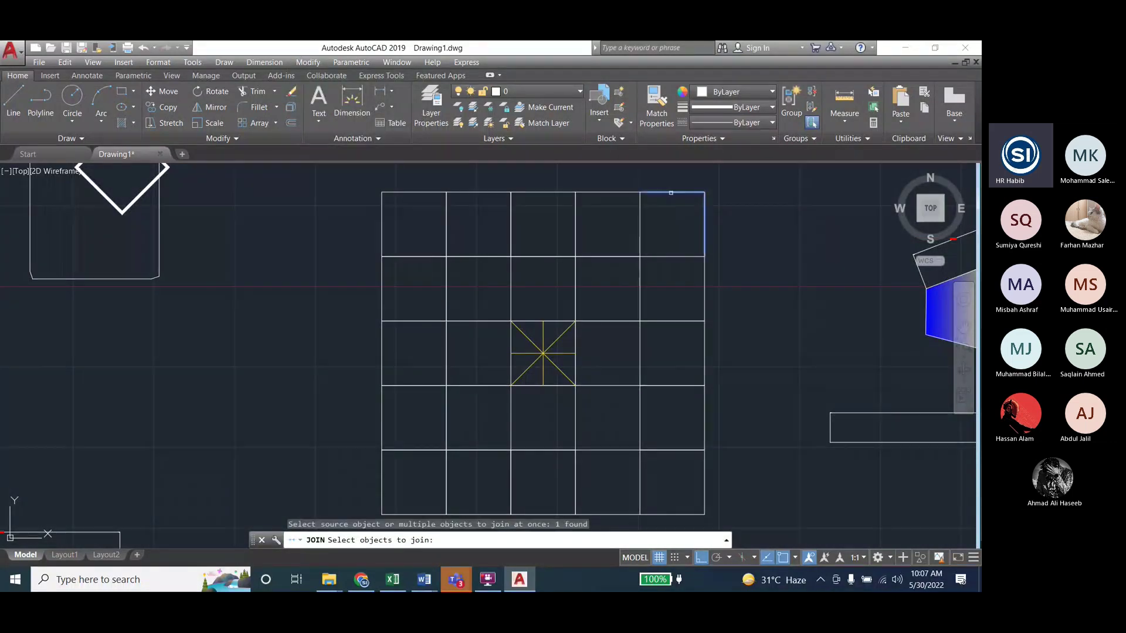
pyautogui.click(671, 193)
pyautogui.click(557, 183)
pyautogui.click(594, 191)
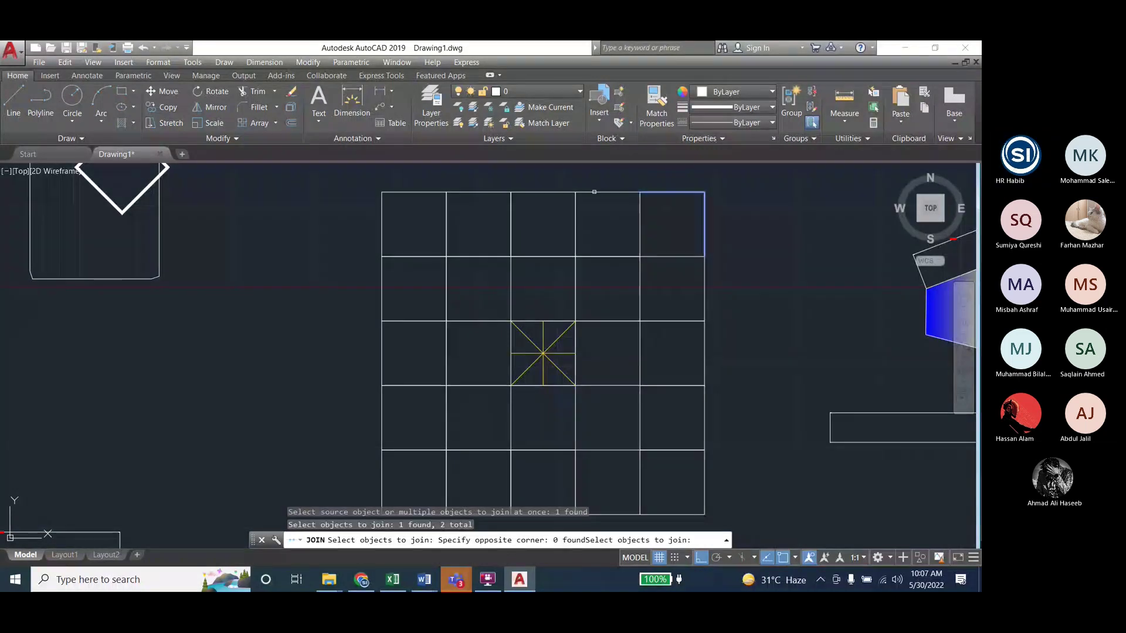
pyautogui.click(594, 192)
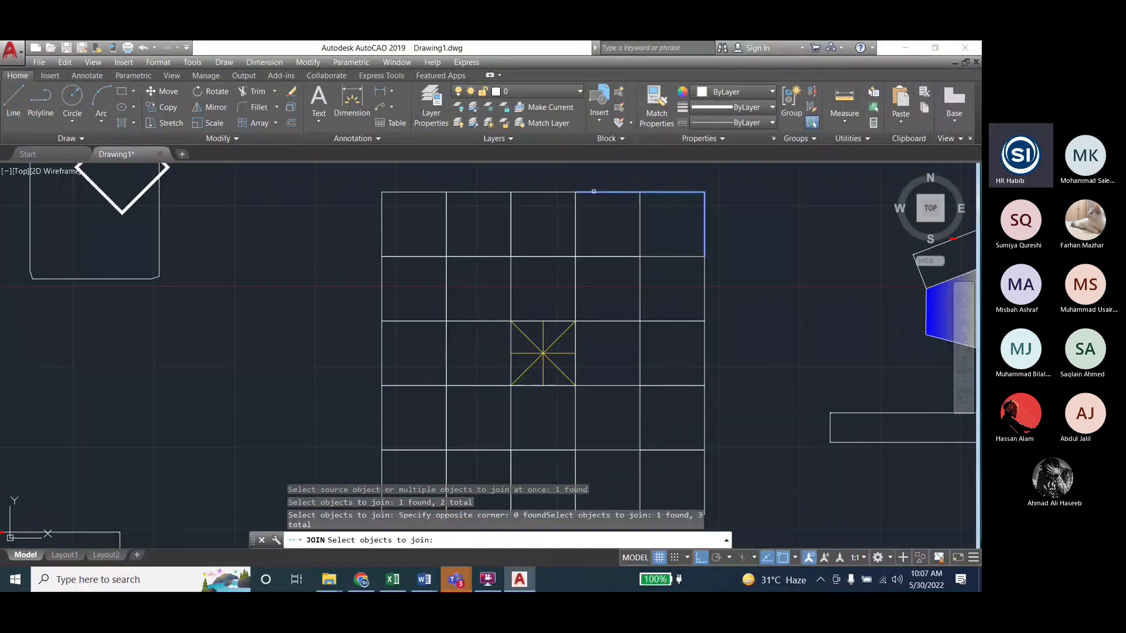
pyautogui.click(542, 192)
pyautogui.click(478, 192)
pyautogui.click(413, 192)
pyautogui.click(383, 210)
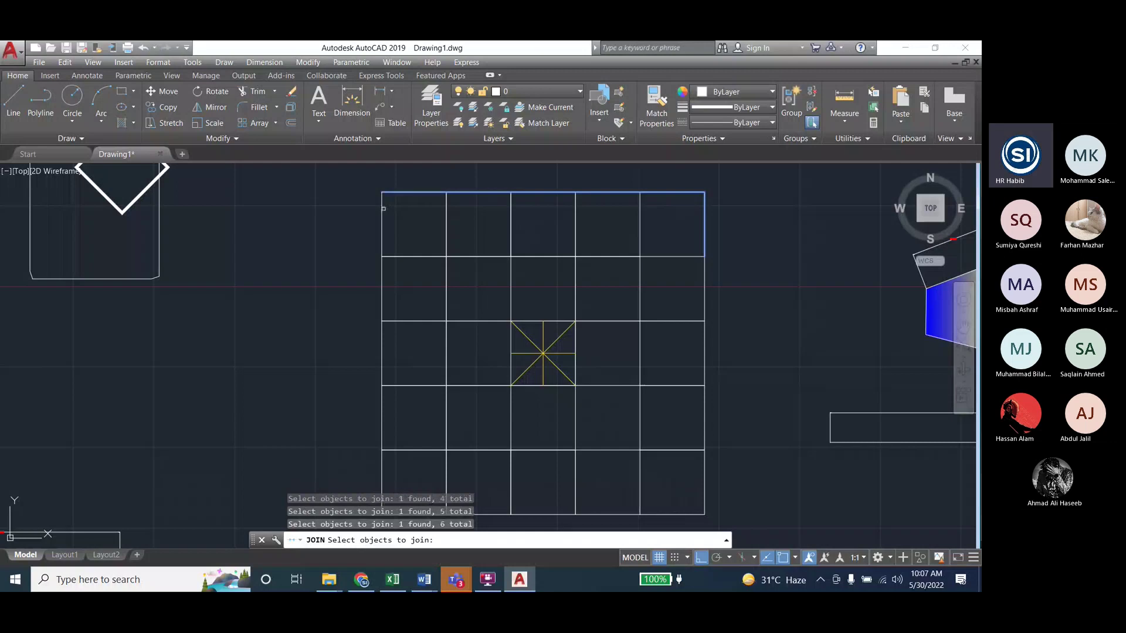
pyautogui.click(382, 272)
pyautogui.click(382, 352)
# Pick the remaining left, bottom and right edge segments, merging all 20 into one polyline
pyautogui.scroll(-2, 356, 263)
pyautogui.click(373, 359)
pyautogui.click(373, 398)
pyautogui.click(387, 419)
pyautogui.click(434, 419)
pyautogui.click(474, 418)
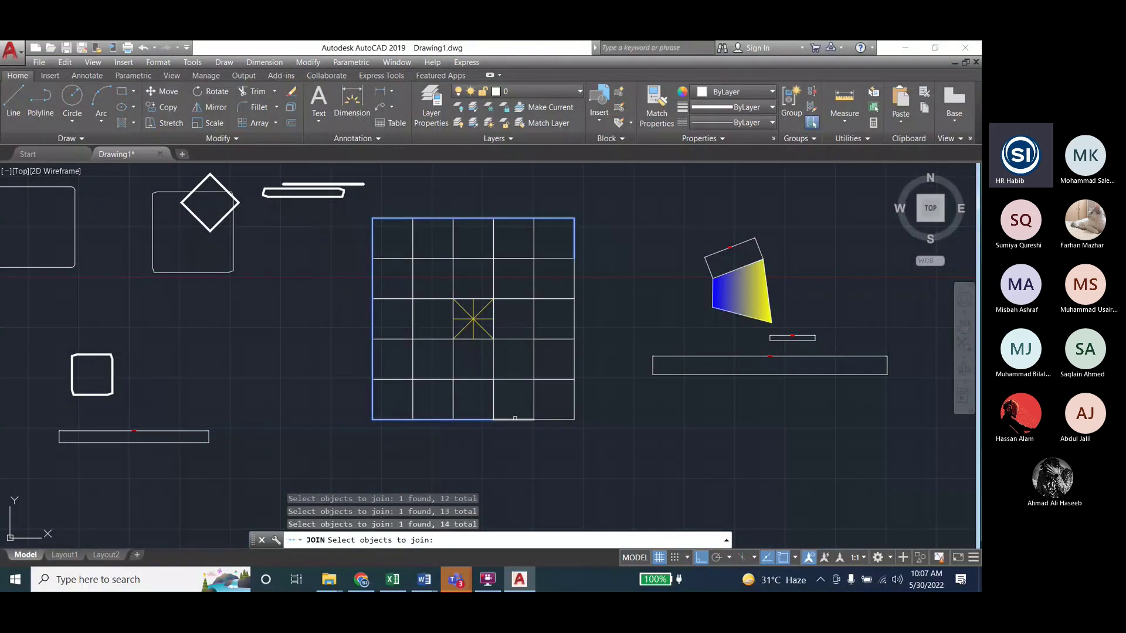
pyautogui.click(515, 418)
pyautogui.click(554, 419)
pyautogui.click(575, 399)
pyautogui.click(574, 358)
pyautogui.click(575, 330)
pyautogui.click(574, 286)
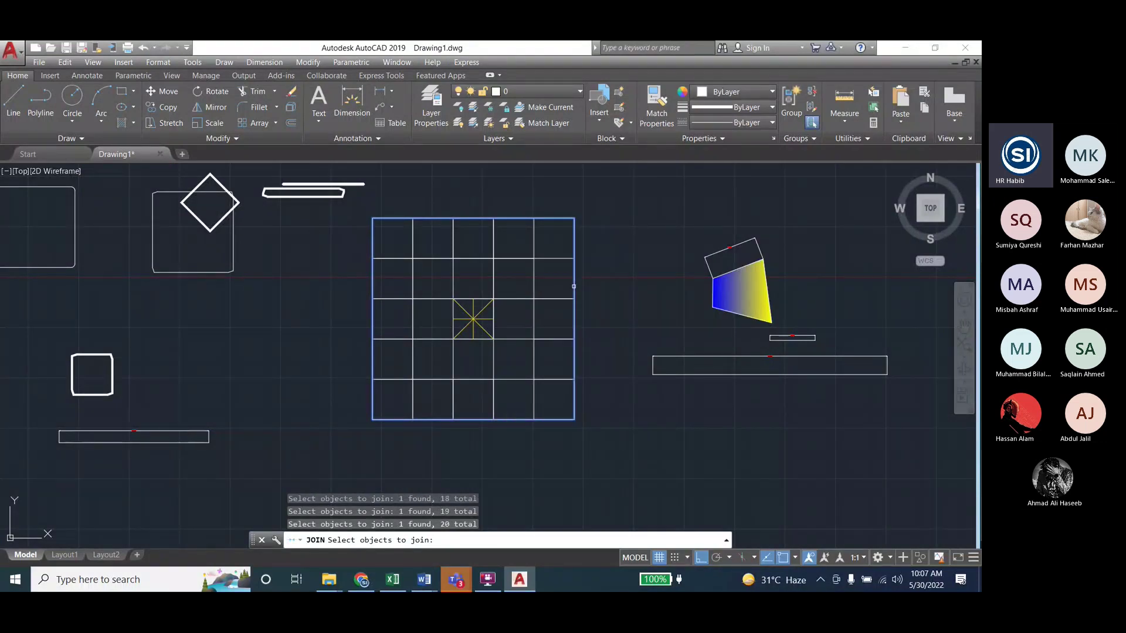
pyautogui.press('Return')
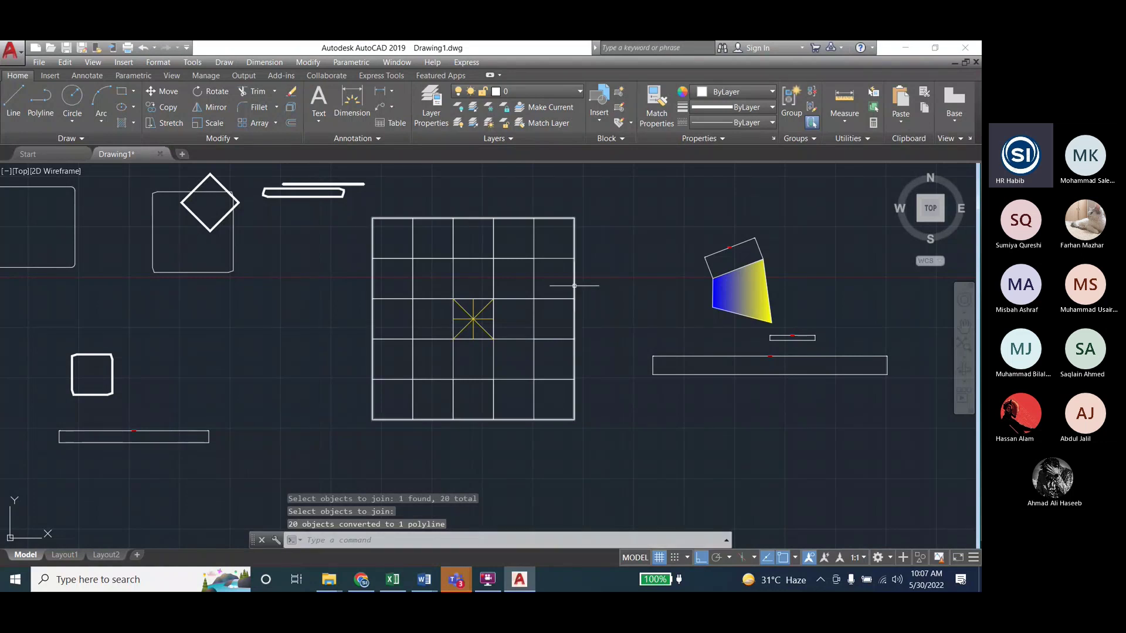
pyautogui.click(574, 286)
pyautogui.press('Escape')
pyautogui.press('Escape')
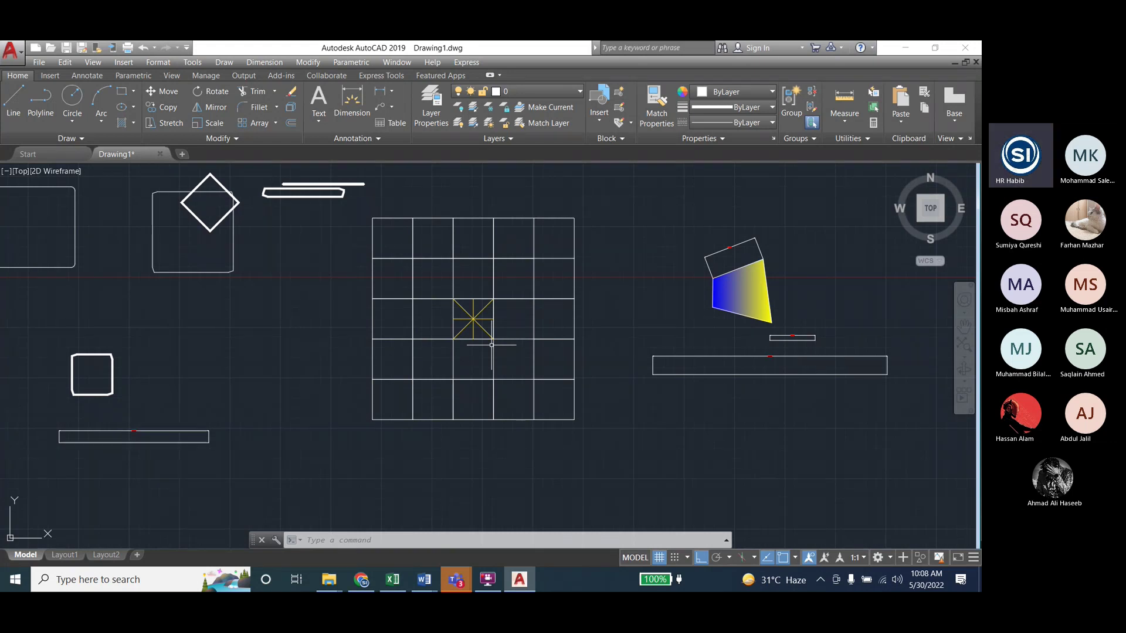
pyautogui.press('Escape')
pyautogui.press('Escape')
pyautogui.press('Escape')
pyautogui.click(188, 63)
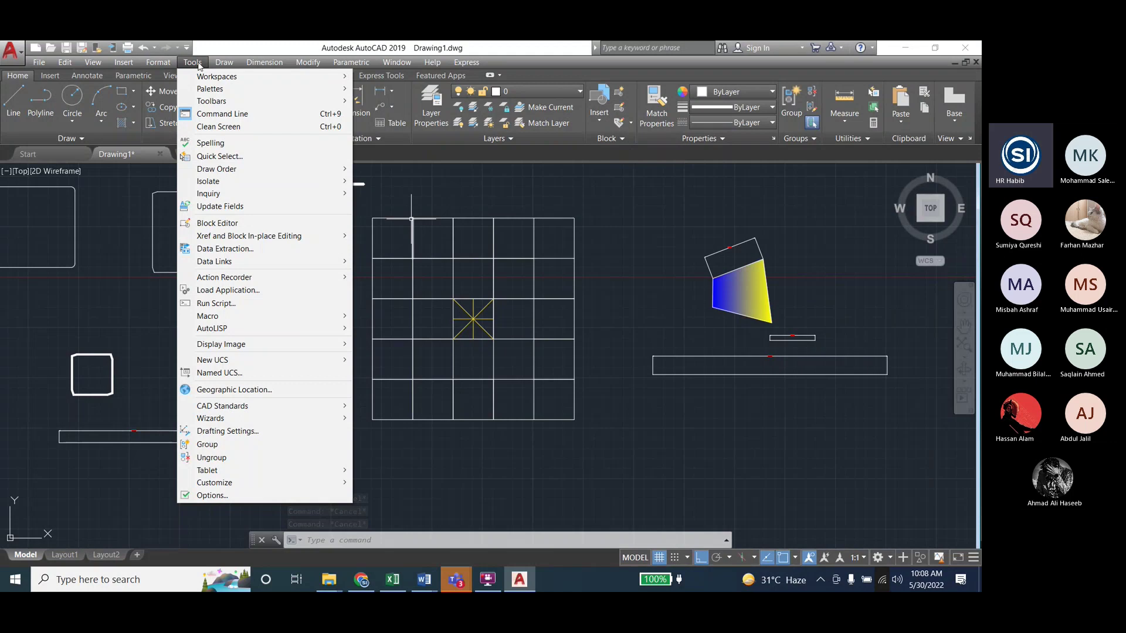
pyautogui.moveTo(214, 67)
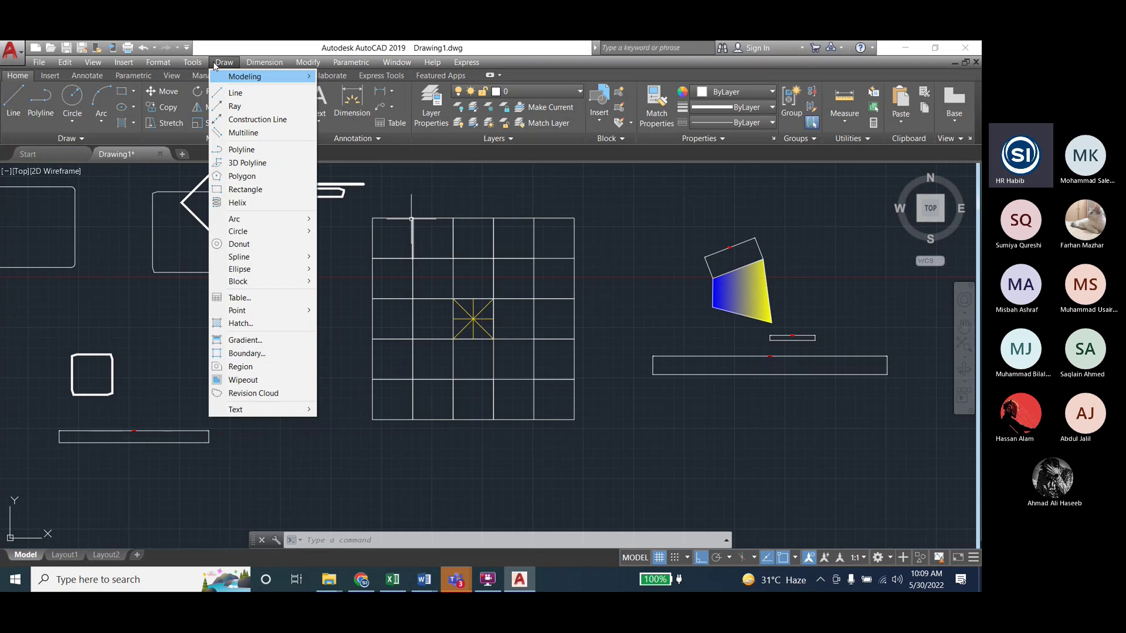
# Start Extend and choose the grid's outer square as the boundary edge
pyautogui.click(6, 47)
pyautogui.click(378, 269)
pyautogui.click(308, 62)
pyautogui.click(484, 235)
pyautogui.scroll(4, 480, 315)
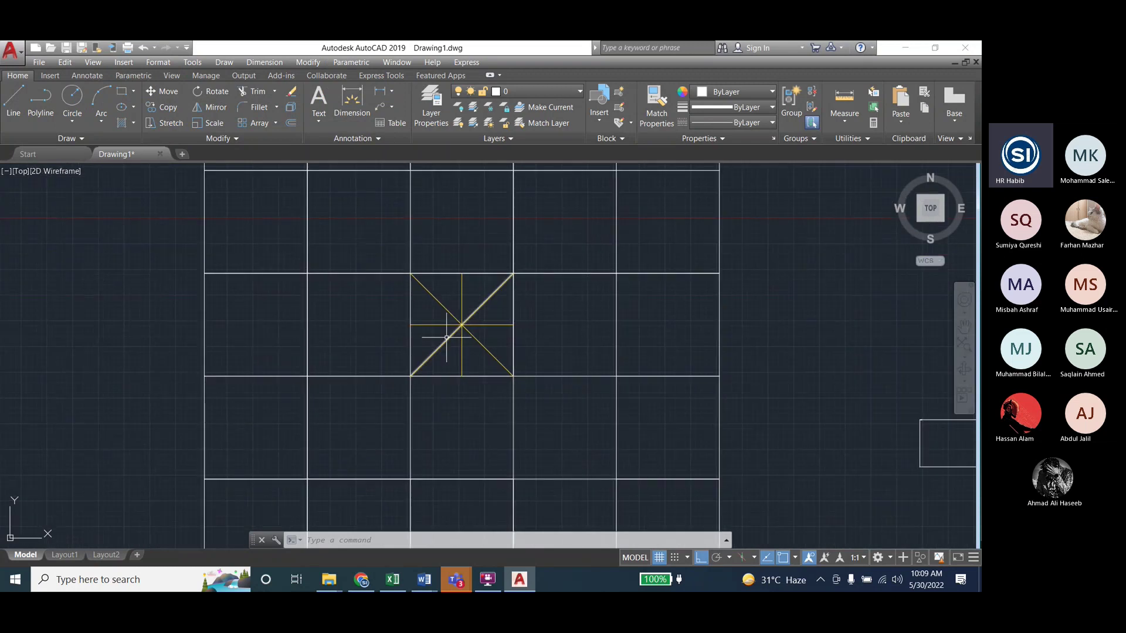
pyautogui.scroll(-2, 455, 329)
pyautogui.click(308, 62)
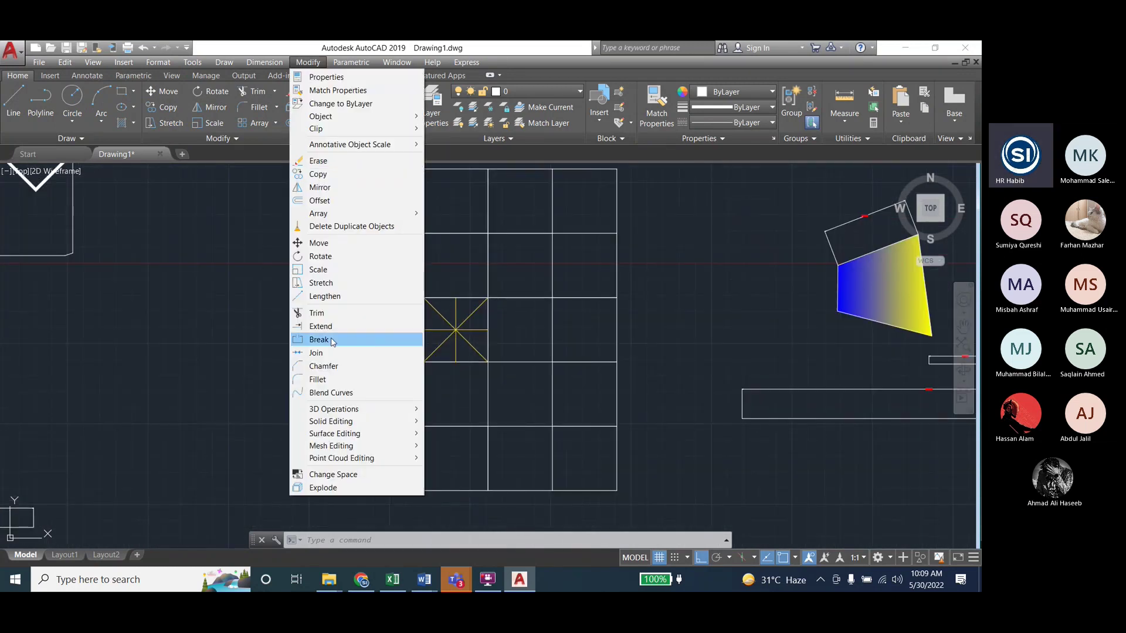
pyautogui.click(320, 326)
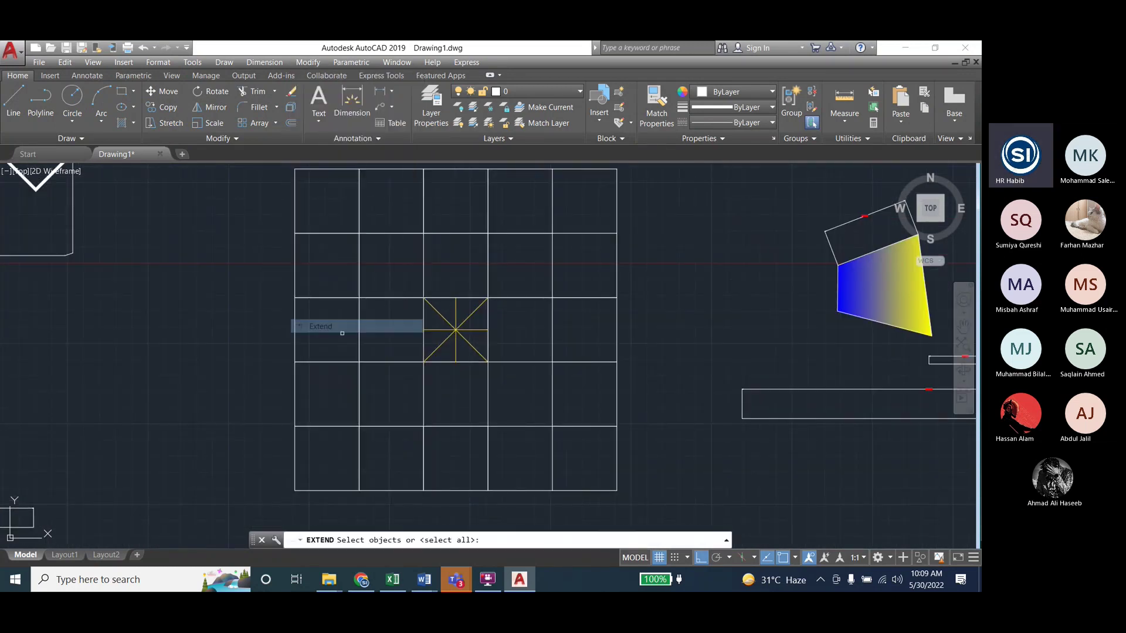
pyautogui.click(472, 490)
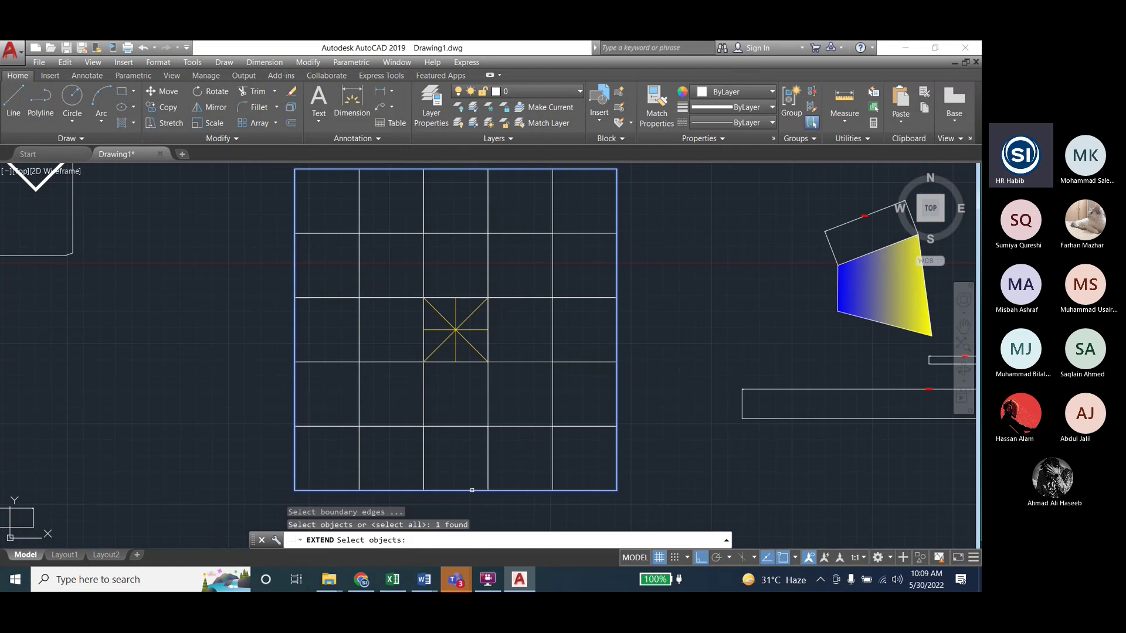
pyautogui.press('Return')
pyautogui.click(472, 489)
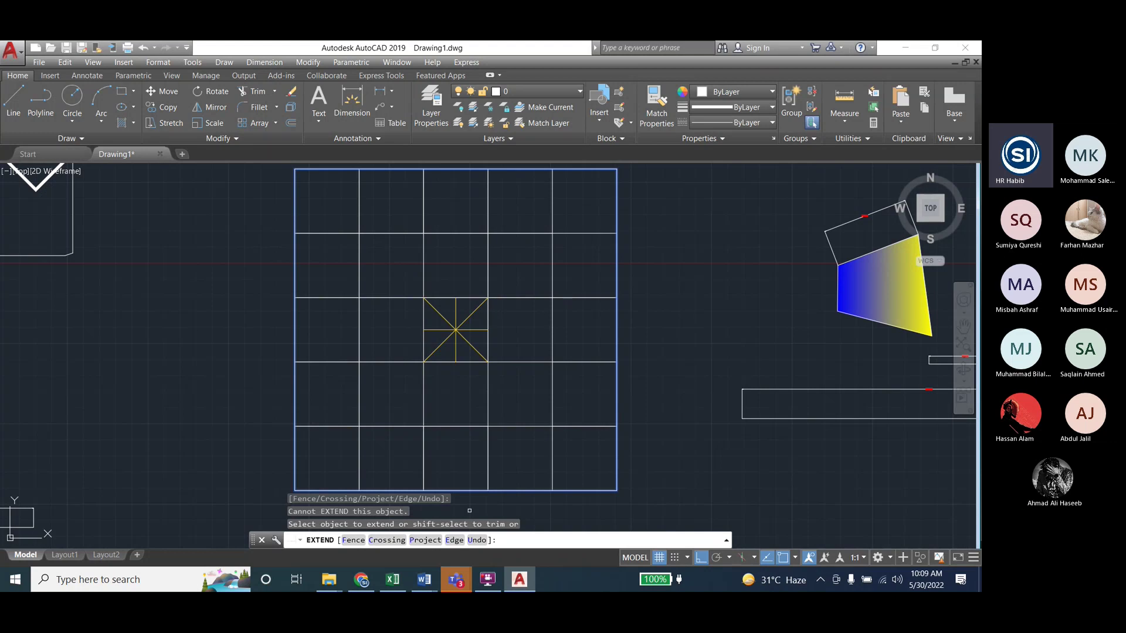
# Check the Lab7 AutoCAD Tasks document in Word, then return to the drawing
pyautogui.moveTo(424, 579)
pyautogui.click(468, 533)
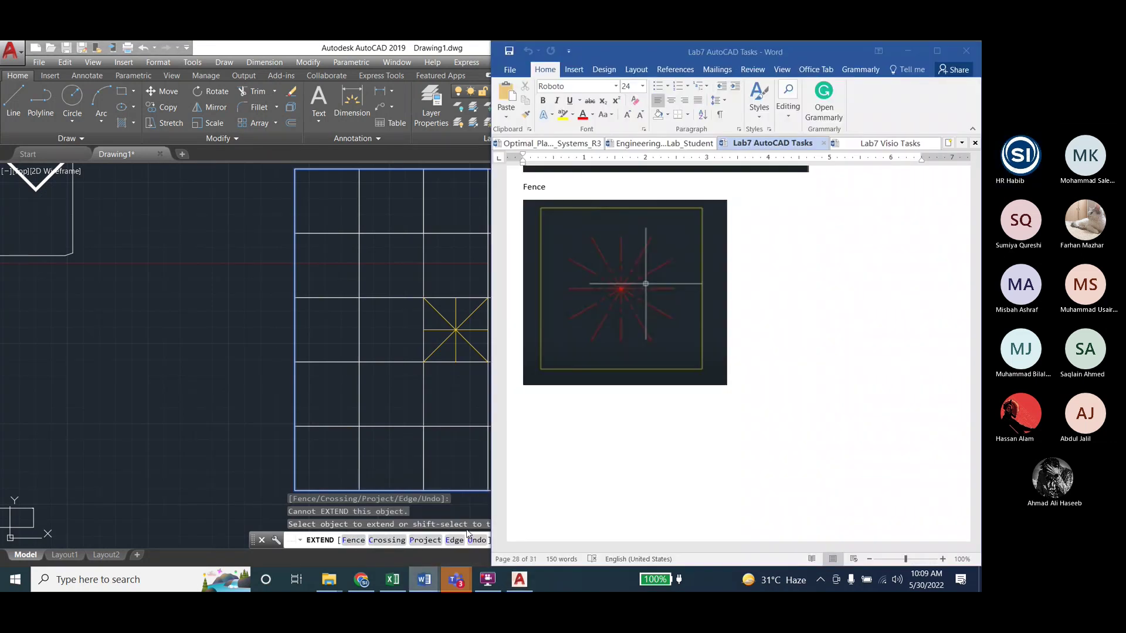
pyautogui.scroll(5, 613, 418)
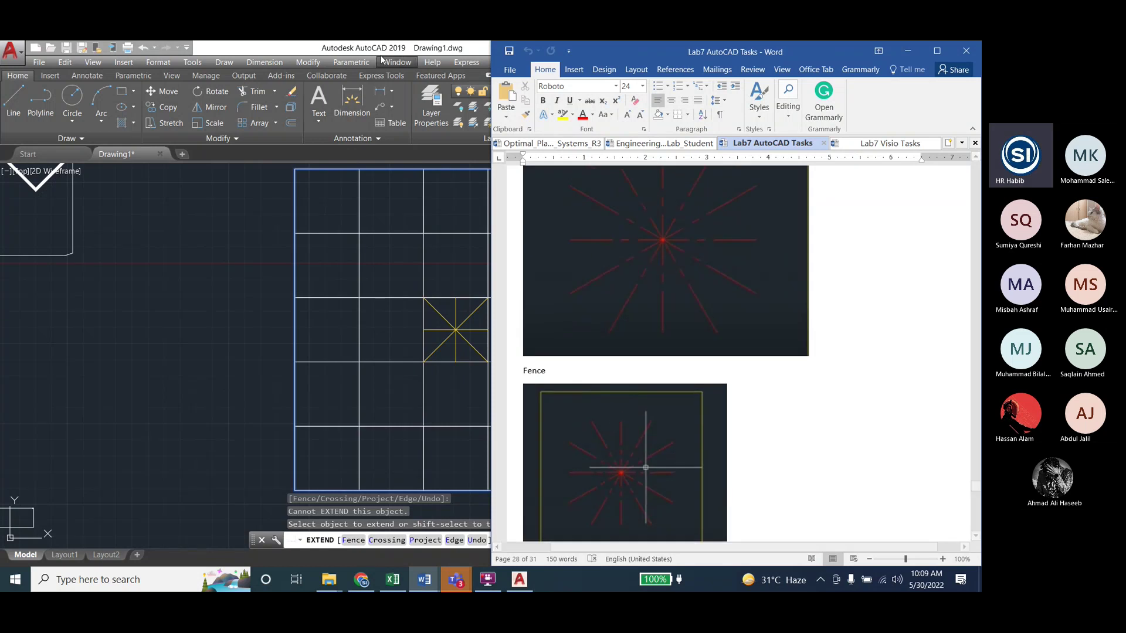
pyautogui.click(273, 48)
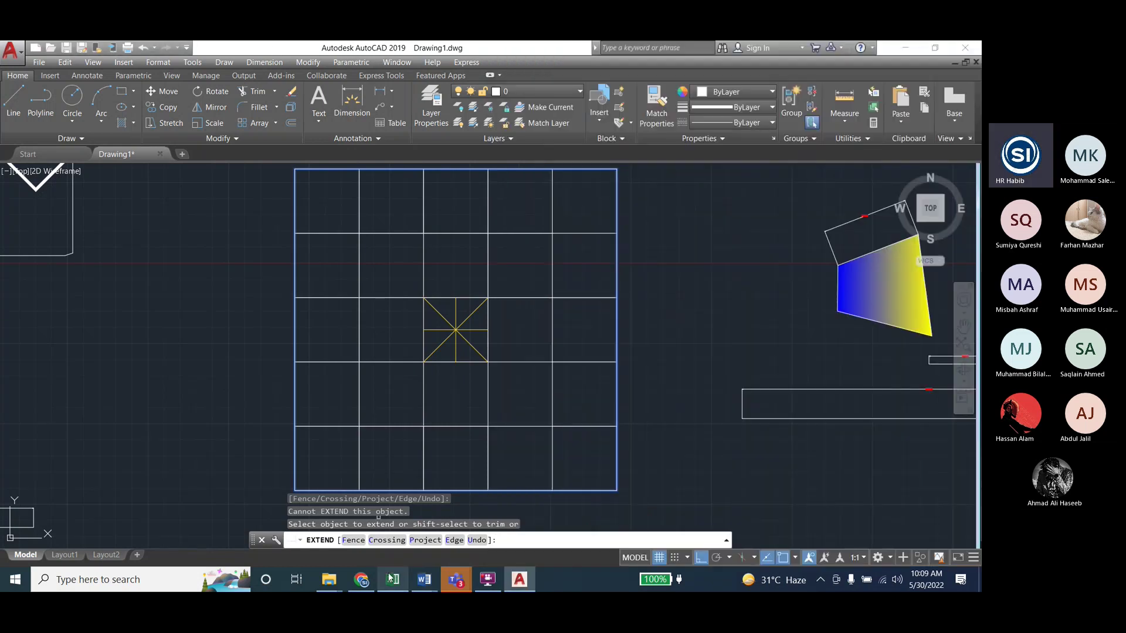
# Use the Fence option to draw a four-point fence across the star lines to extend them
pyautogui.write('F')
pyautogui.press('Return')
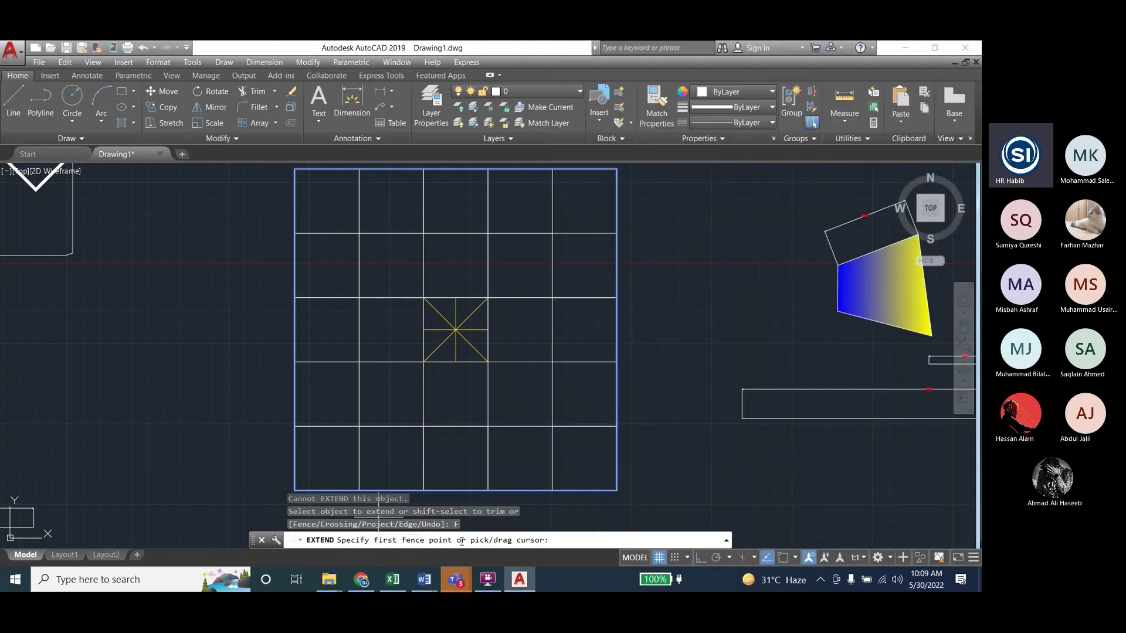
pyautogui.scroll(2, 437, 316)
pyautogui.click(429, 310)
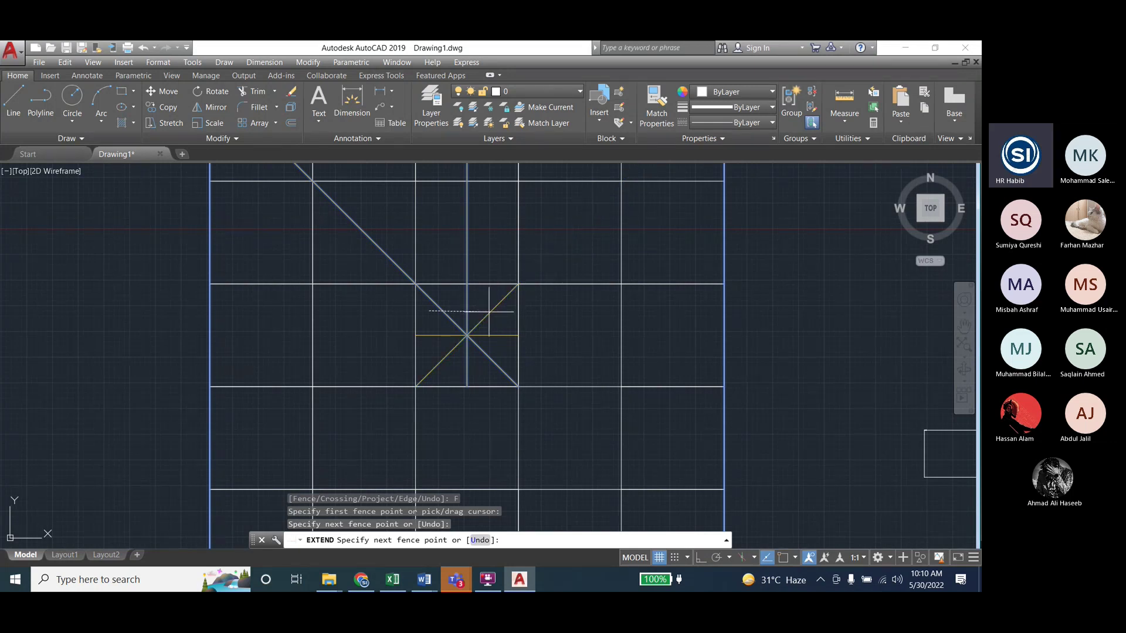
pyautogui.scroll(4, 489, 311)
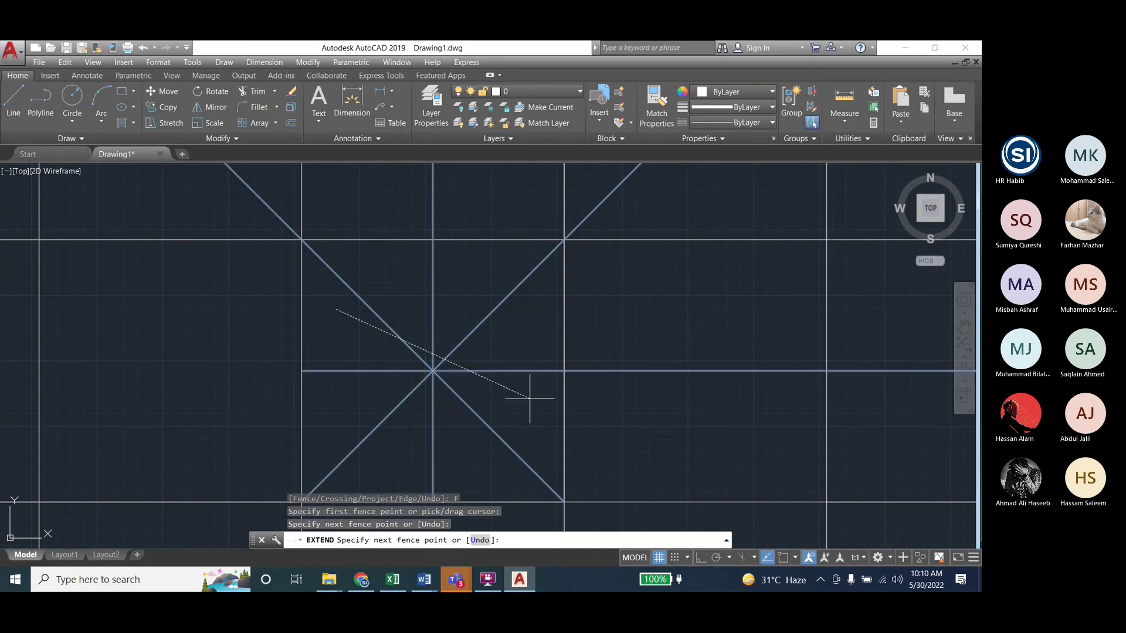
pyautogui.click(515, 313)
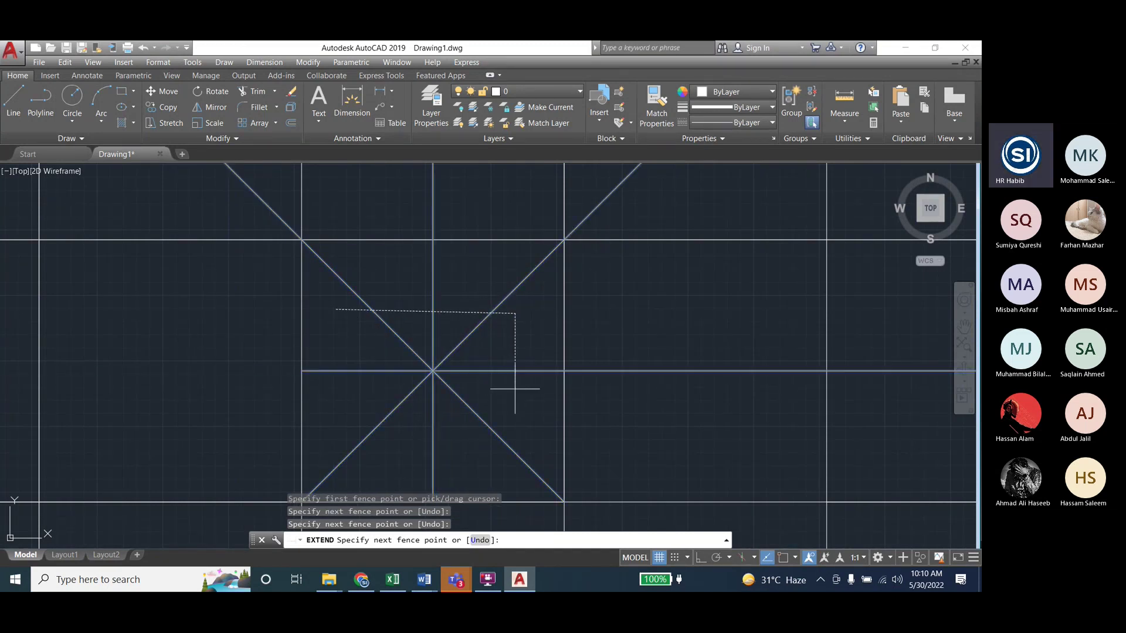
pyautogui.click(511, 467)
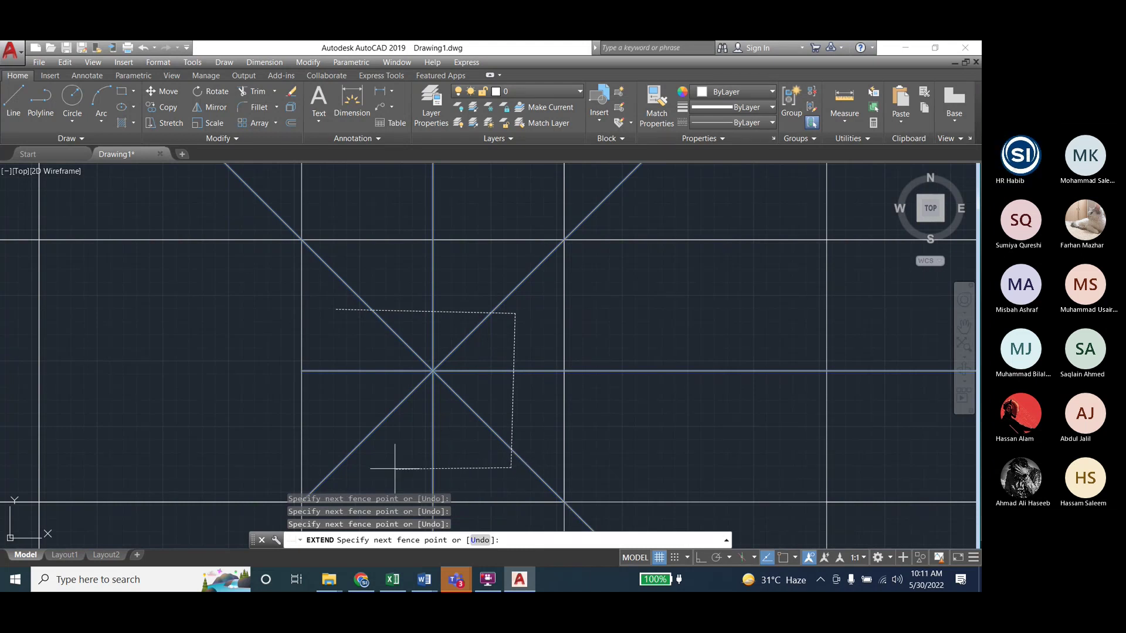
pyautogui.click(326, 462)
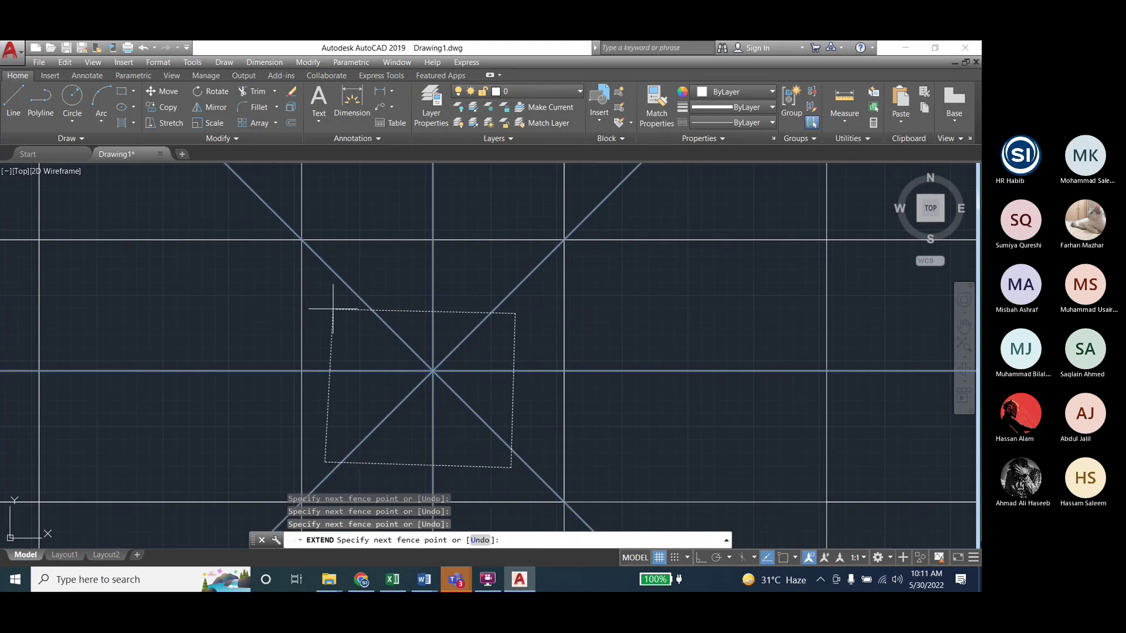
pyautogui.rightClick(336, 311)
pyautogui.click(361, 317)
pyautogui.scroll(-1, 373, 330)
pyautogui.scroll(-1, 443, 358)
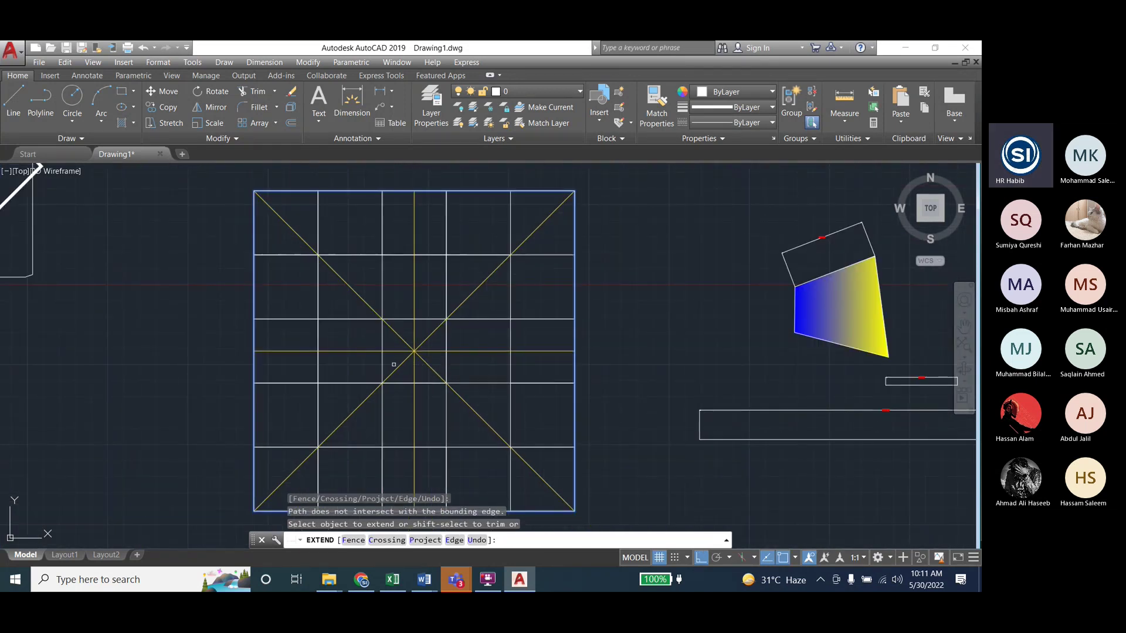
# Save the grid drawing as Drawing1.dwg in D drive > Labs > ED Lab > Lab7
pyautogui.click(183, 155)
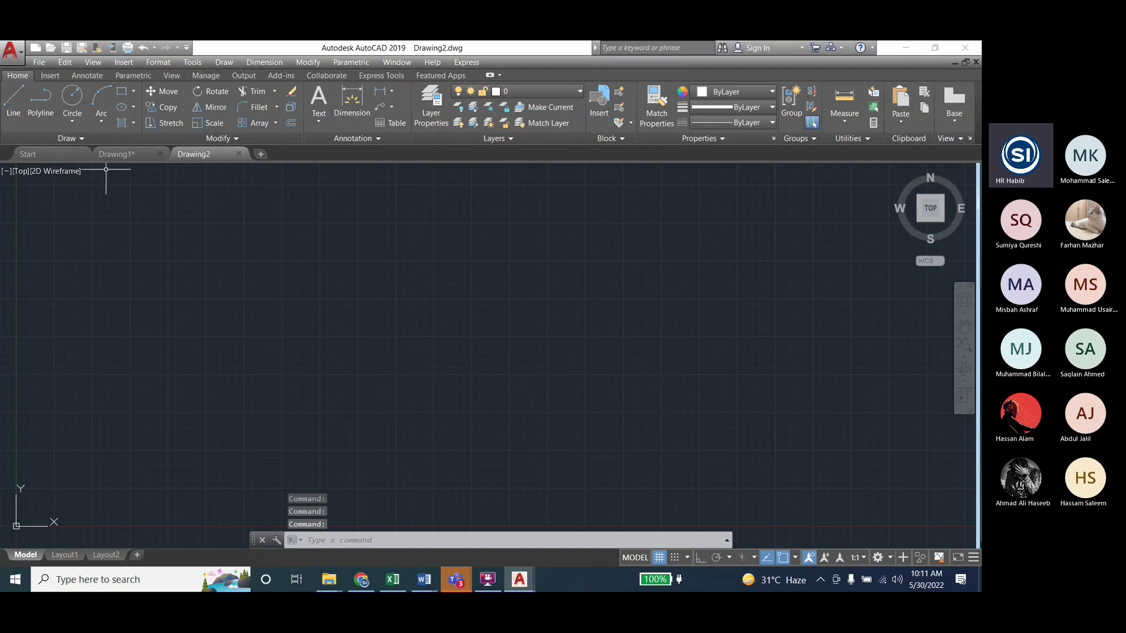
pyautogui.click(116, 155)
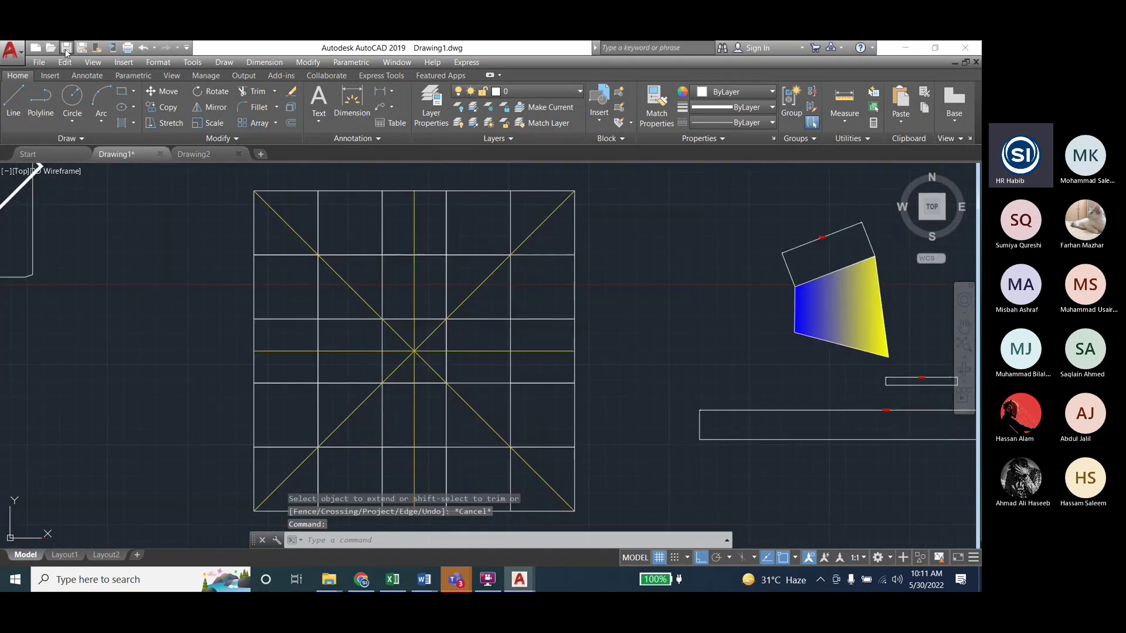
pyautogui.click(66, 50)
pyautogui.click(314, 354)
pyautogui.doubleClick(387, 217)
pyautogui.doubleClick(389, 349)
pyautogui.doubleClick(386, 205)
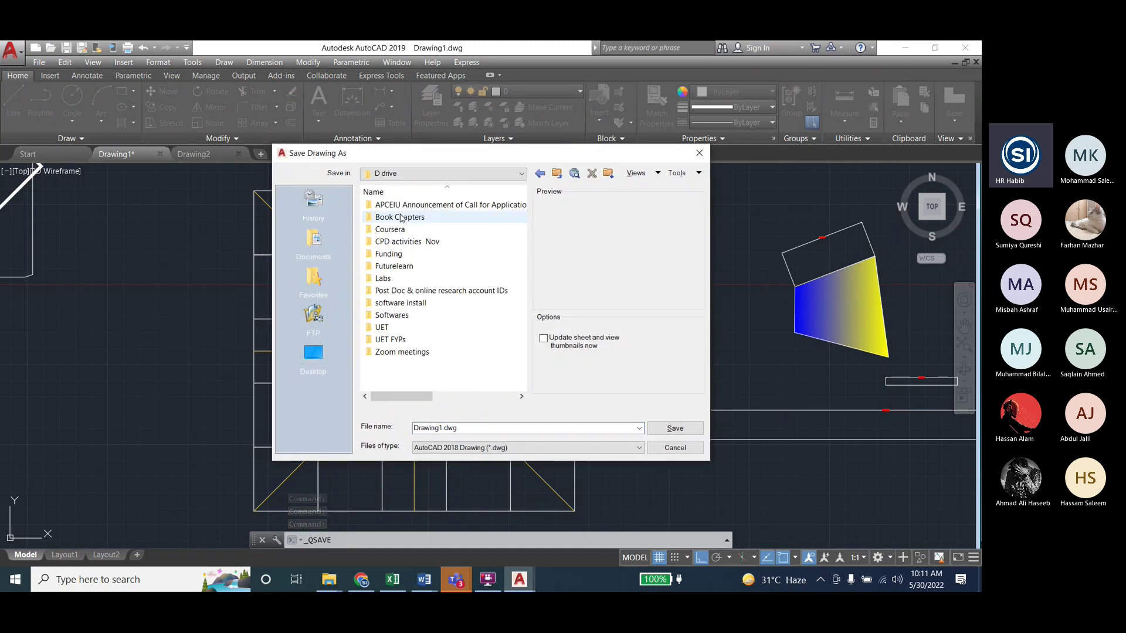
pyautogui.doubleClick(396, 279)
pyautogui.doubleClick(388, 217)
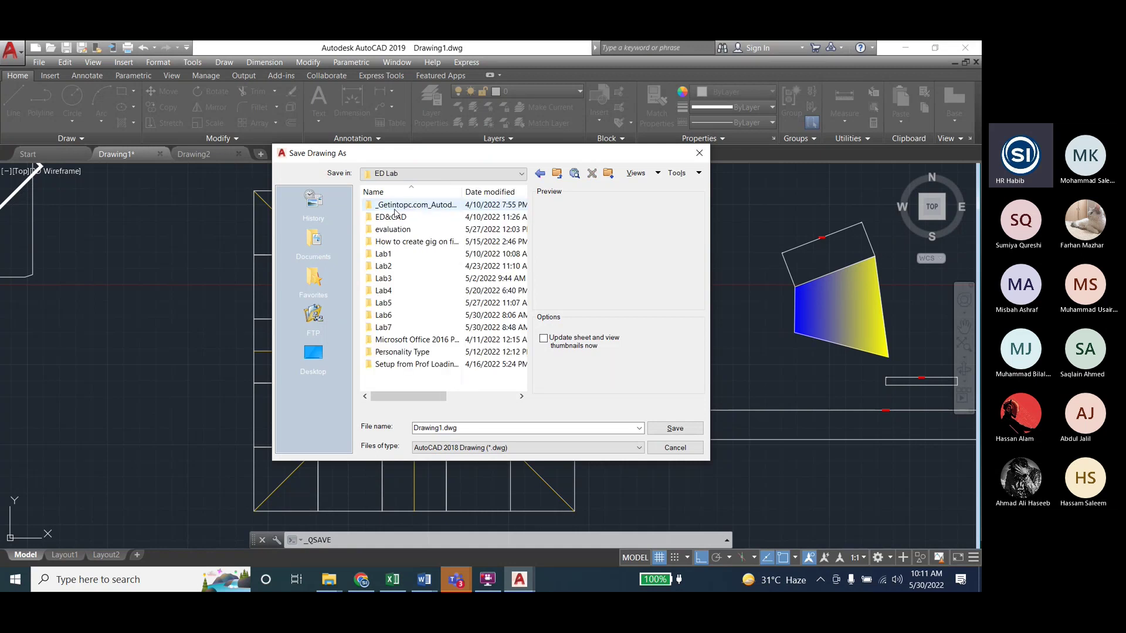
pyautogui.doubleClick(399, 326)
pyautogui.click(671, 428)
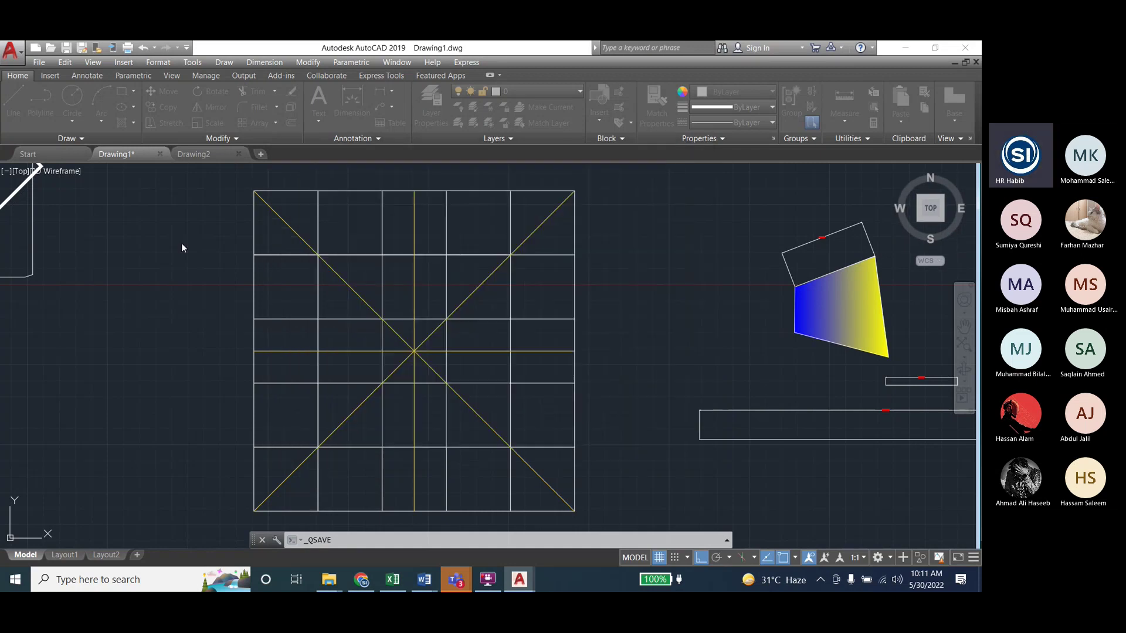
pyautogui.click(196, 153)
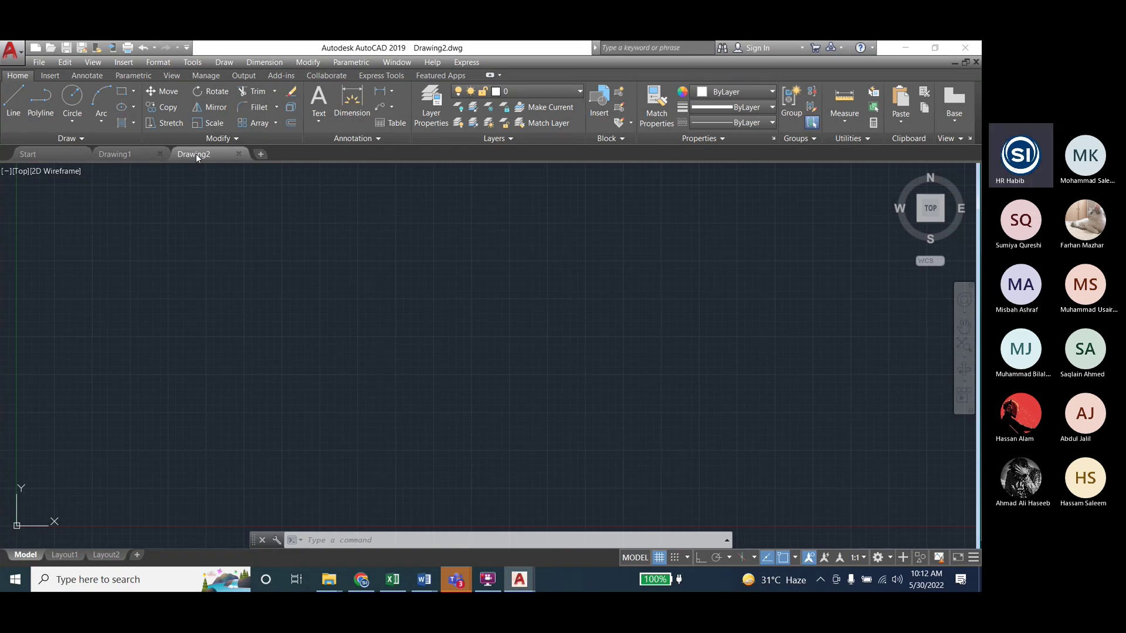
pyautogui.click(115, 154)
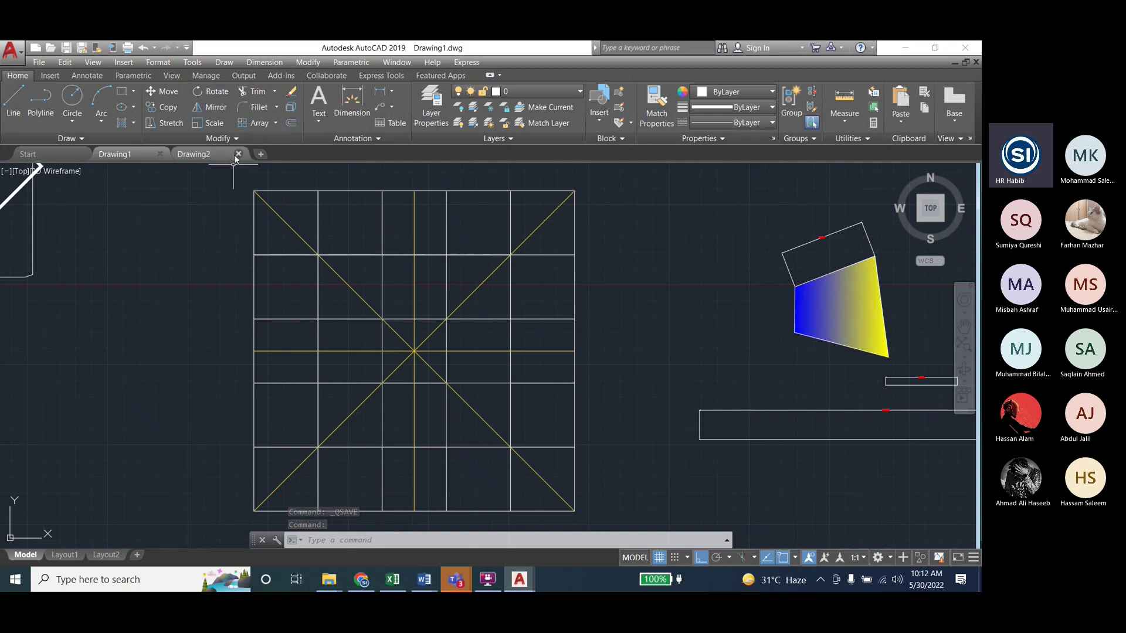
pyautogui.click(307, 62)
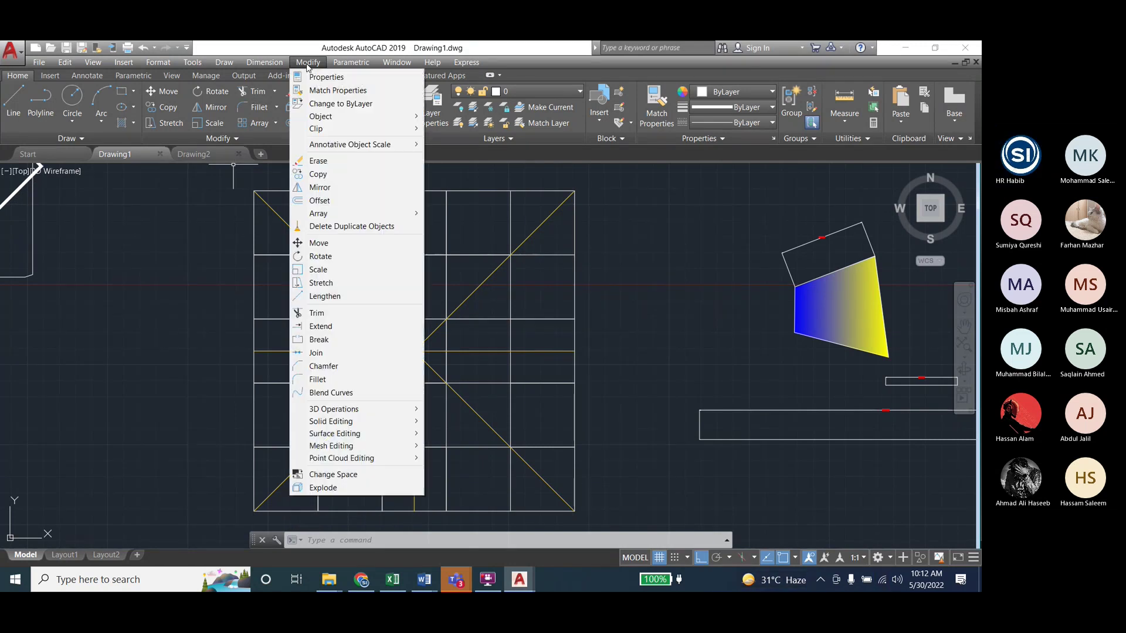
pyautogui.click(307, 64)
# Scroll the Lab7 AutoCAD Tasks document to page 31's reference drawings, then return to AutoCAD
pyautogui.moveTo(423, 580)
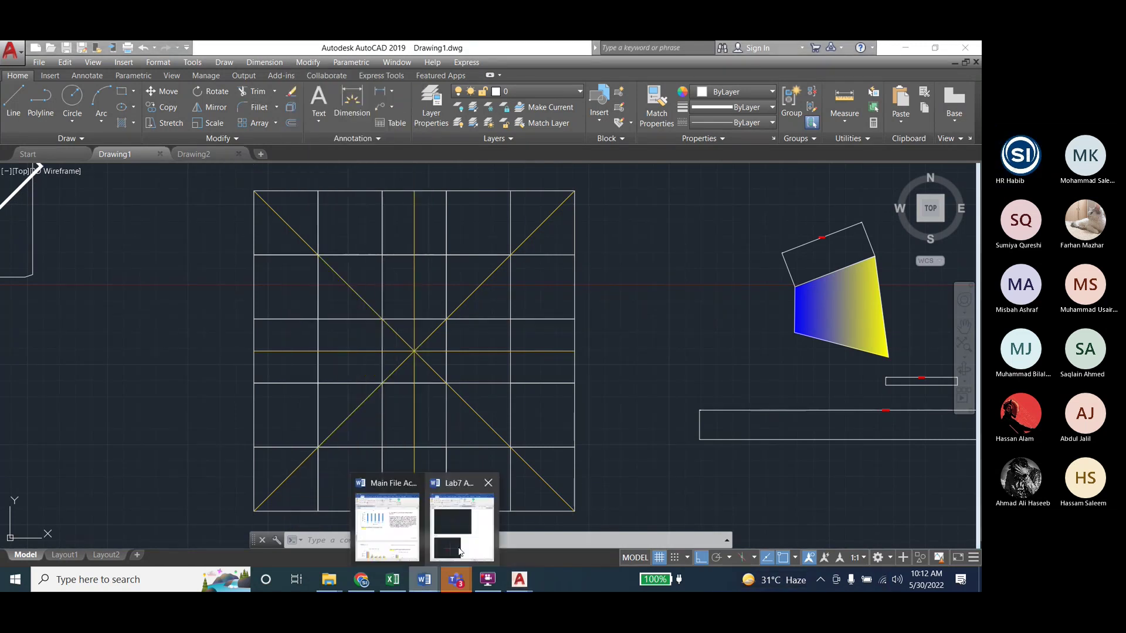
pyautogui.click(461, 525)
pyautogui.scroll(-15, 683, 393)
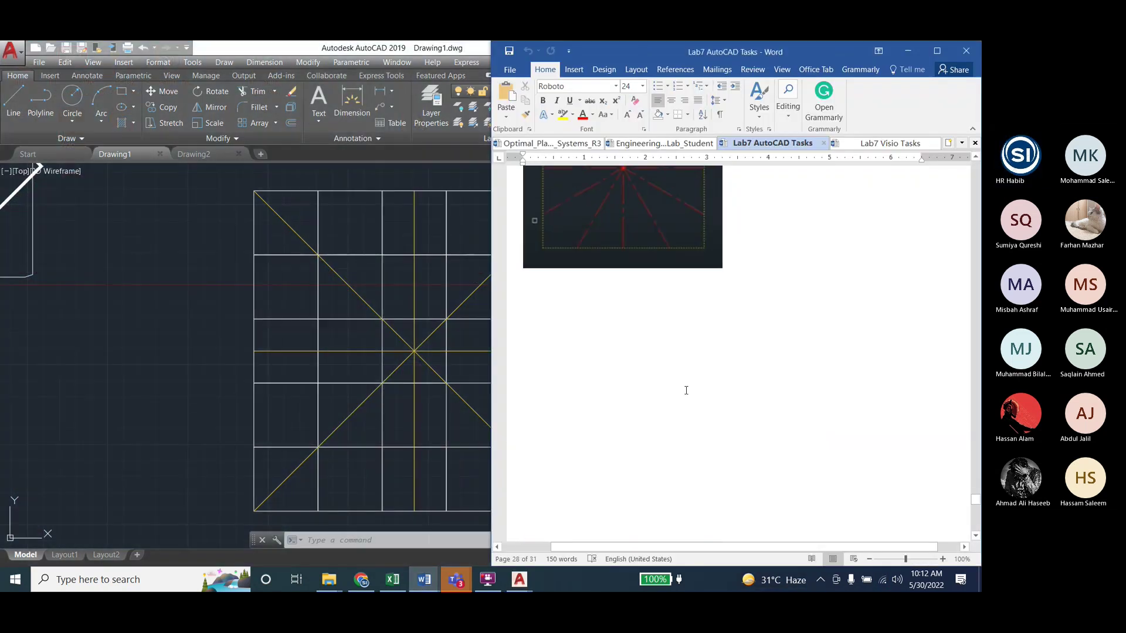
pyautogui.scroll(-15, 689, 389)
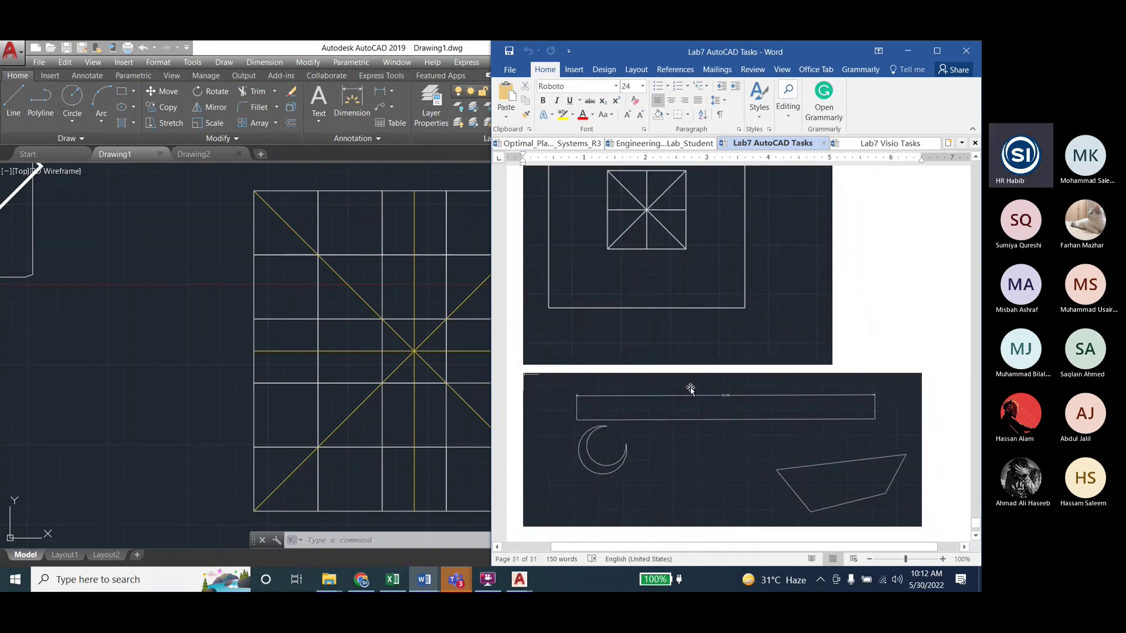
pyautogui.scroll(-2, 690, 389)
pyautogui.scroll(1, 690, 389)
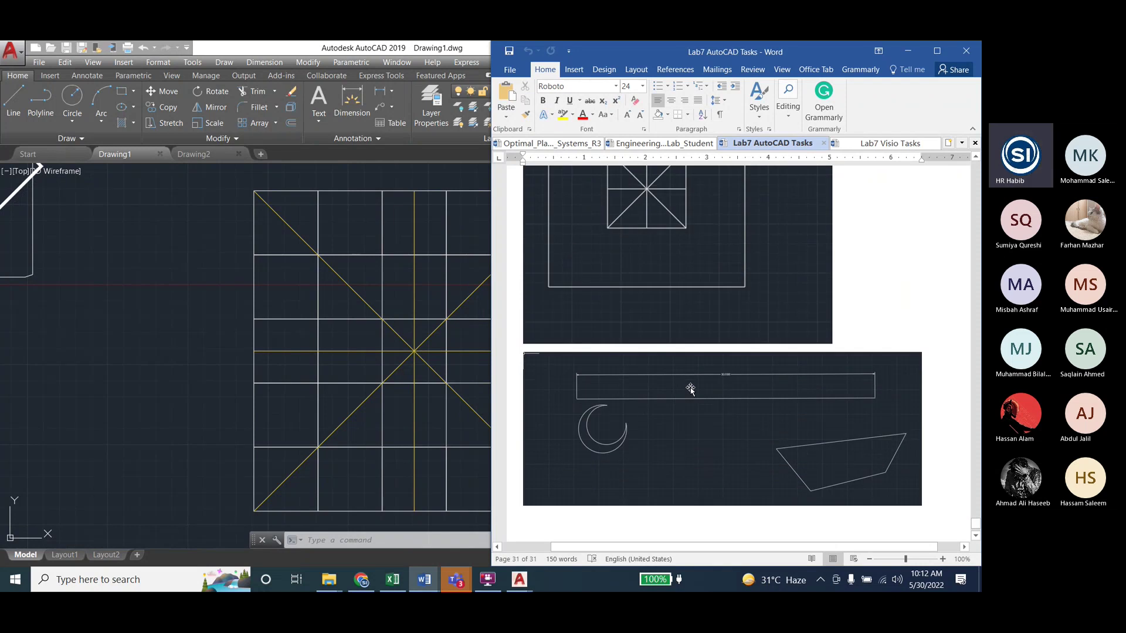
pyautogui.click(291, 94)
# Start Extend and select the grid's outer square as the boundary edge
pyautogui.click(301, 63)
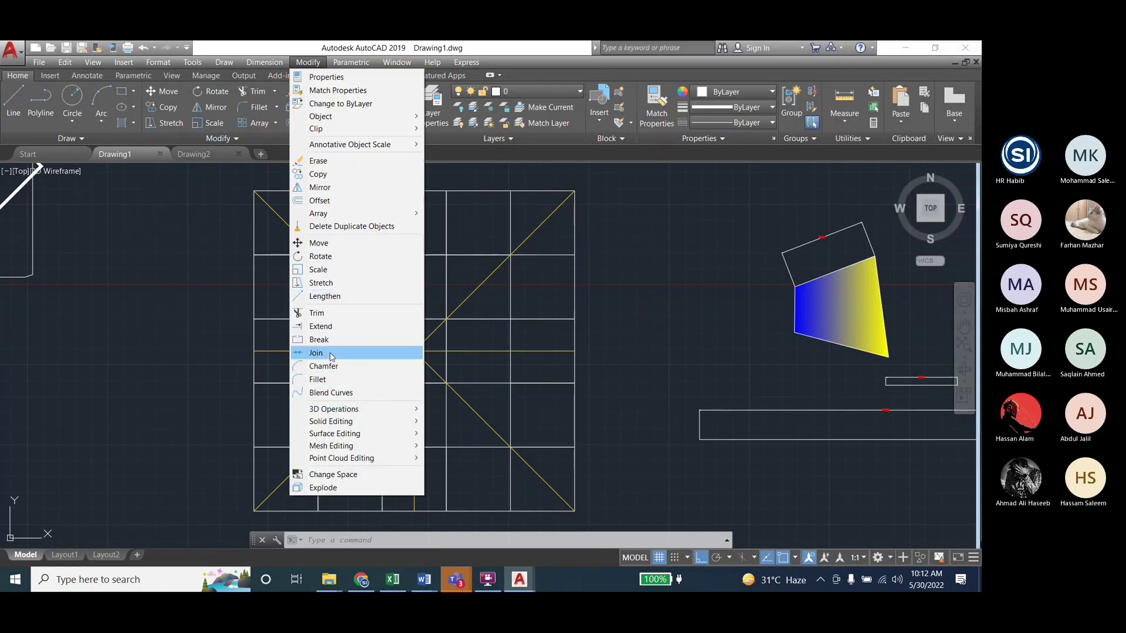
pyautogui.click(331, 325)
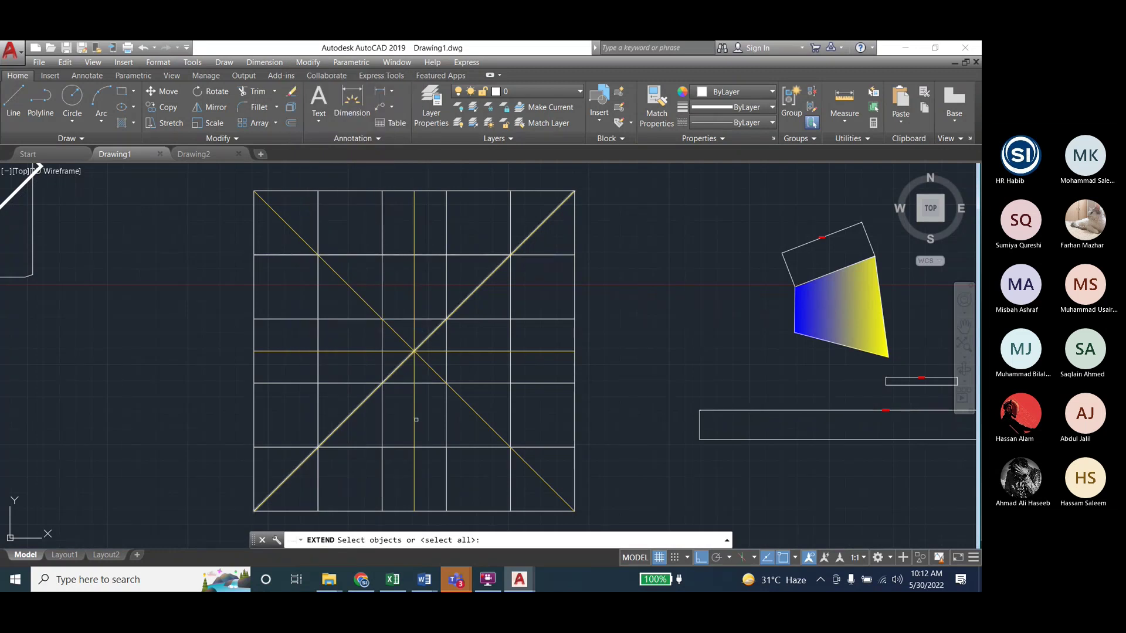
pyautogui.click(469, 189)
pyautogui.doubleClick(469, 190)
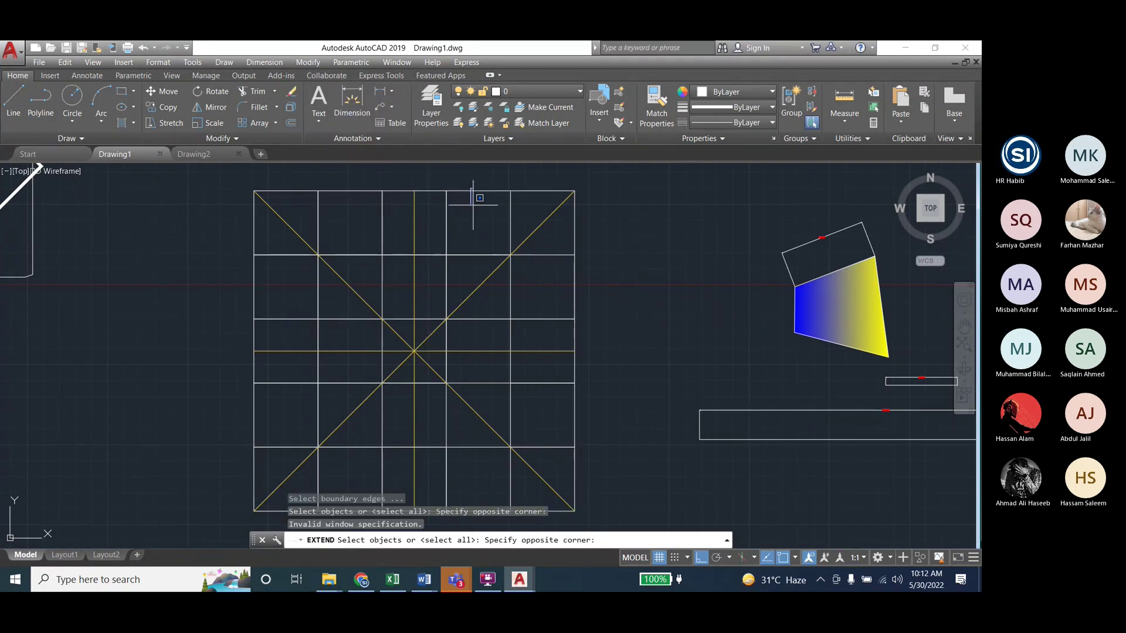
pyautogui.click(473, 191)
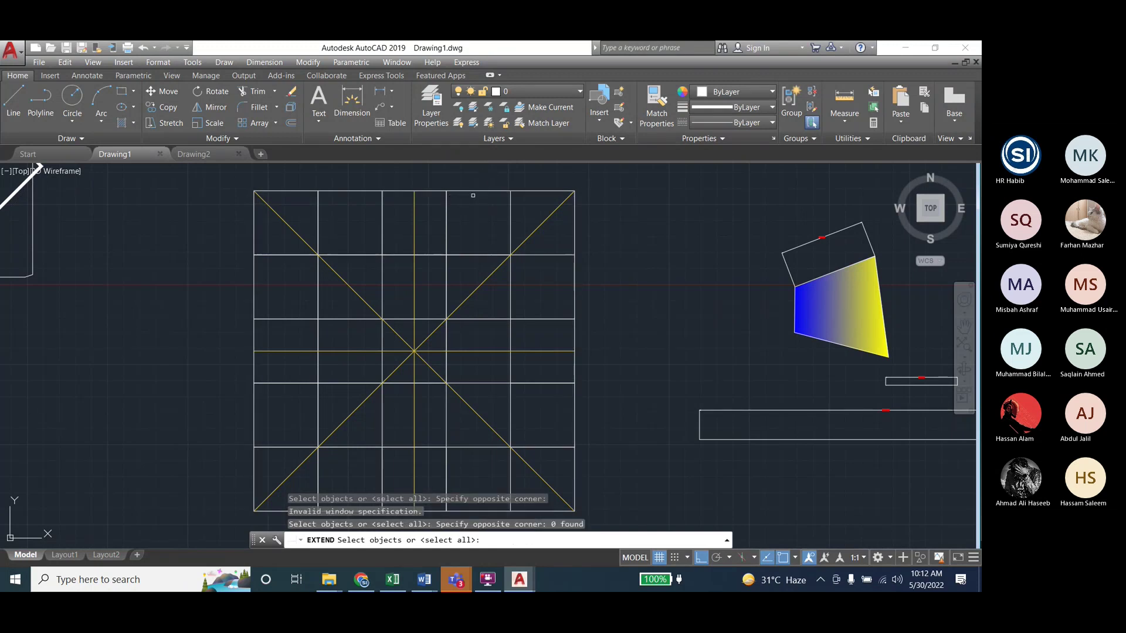
pyautogui.click(474, 191)
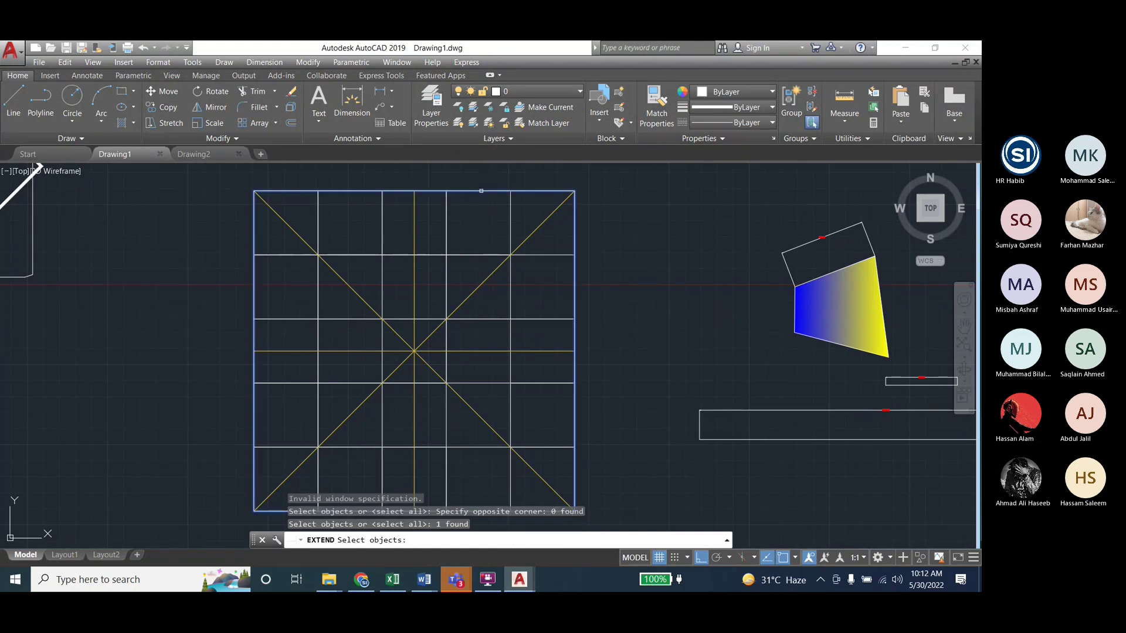
pyautogui.press('Return')
# Try a crossing window over the star lines, then undo with Ctrl+Z
pyautogui.click(487, 189)
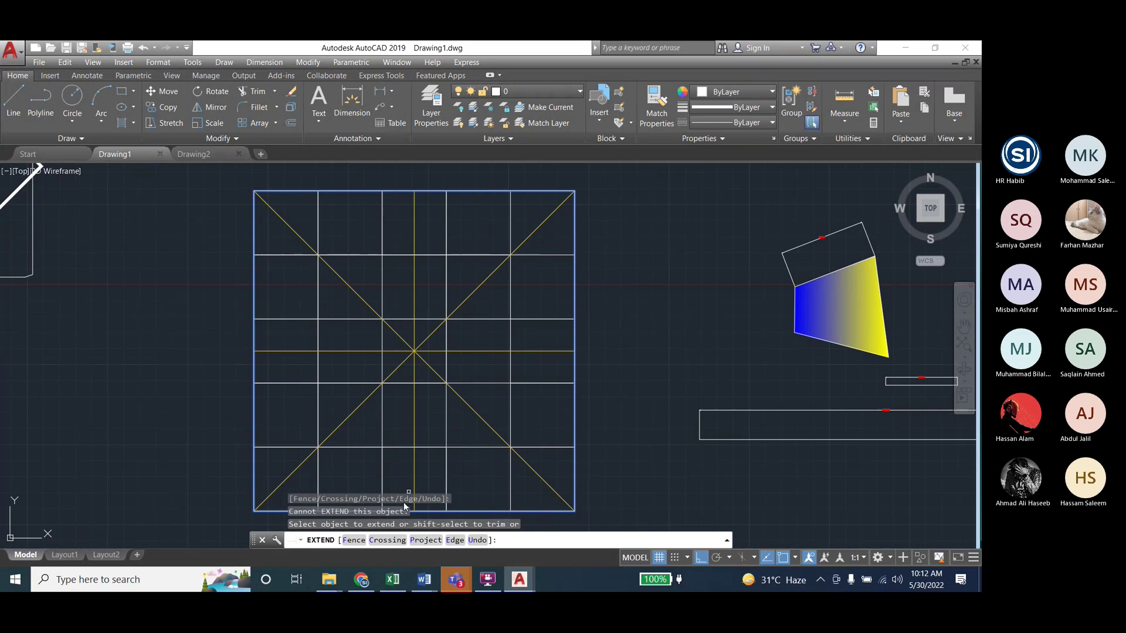
pyautogui.click(387, 540)
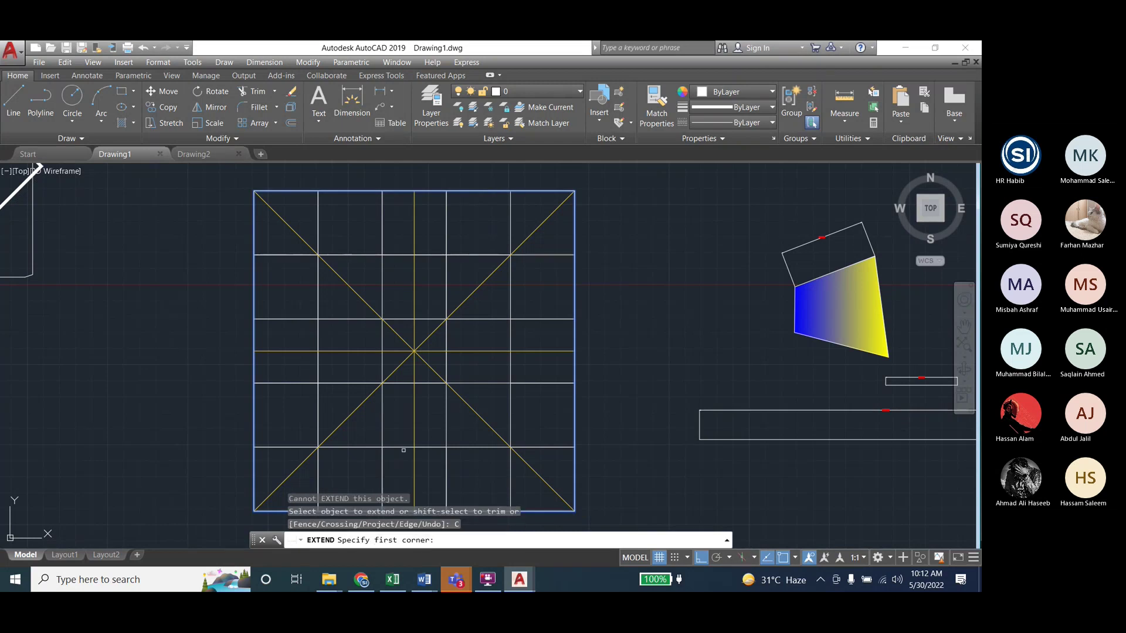
pyautogui.click(404, 394)
pyautogui.click(400, 261)
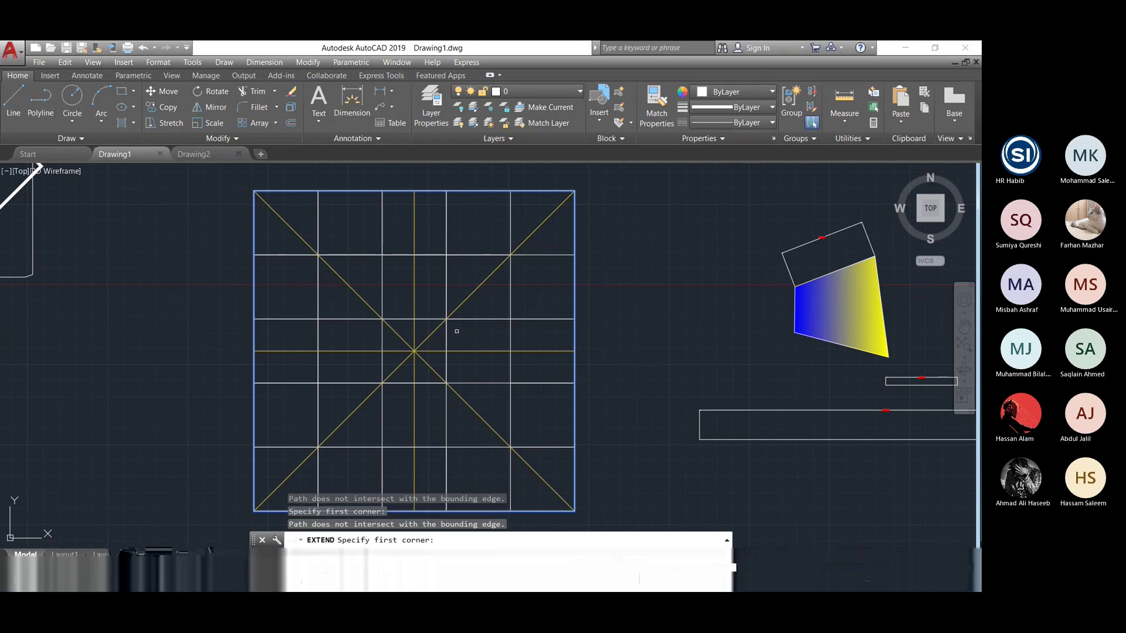
pyautogui.hotkey('ctrl', 'z')
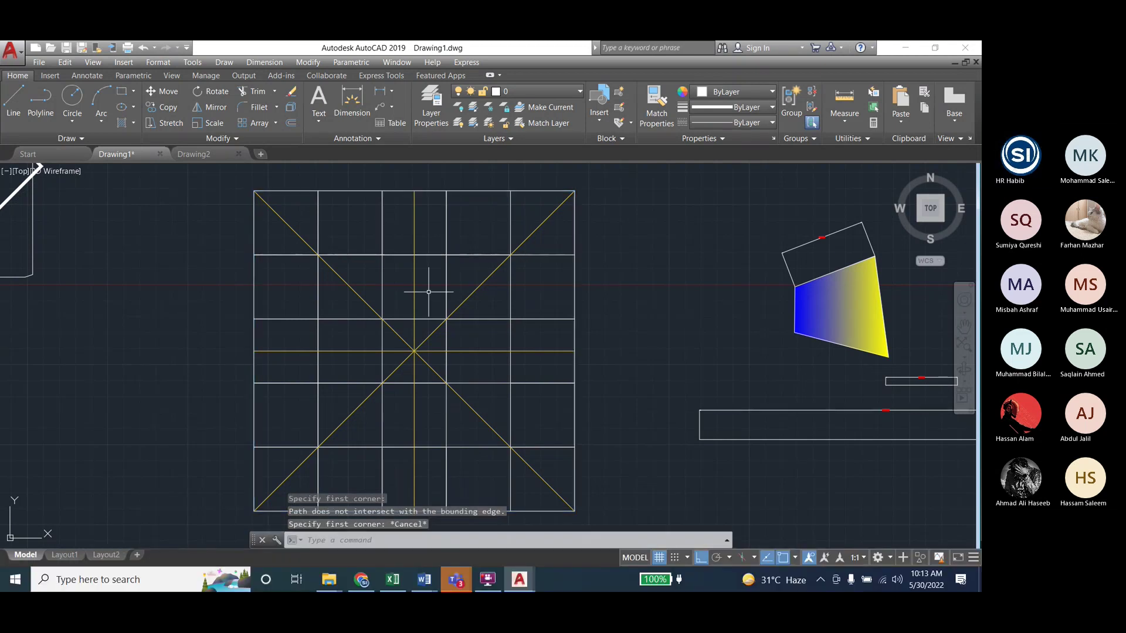
# Undo twice more, then start Extend with the grid outline as the boundary
pyautogui.hotkey('ctrl', 'z')
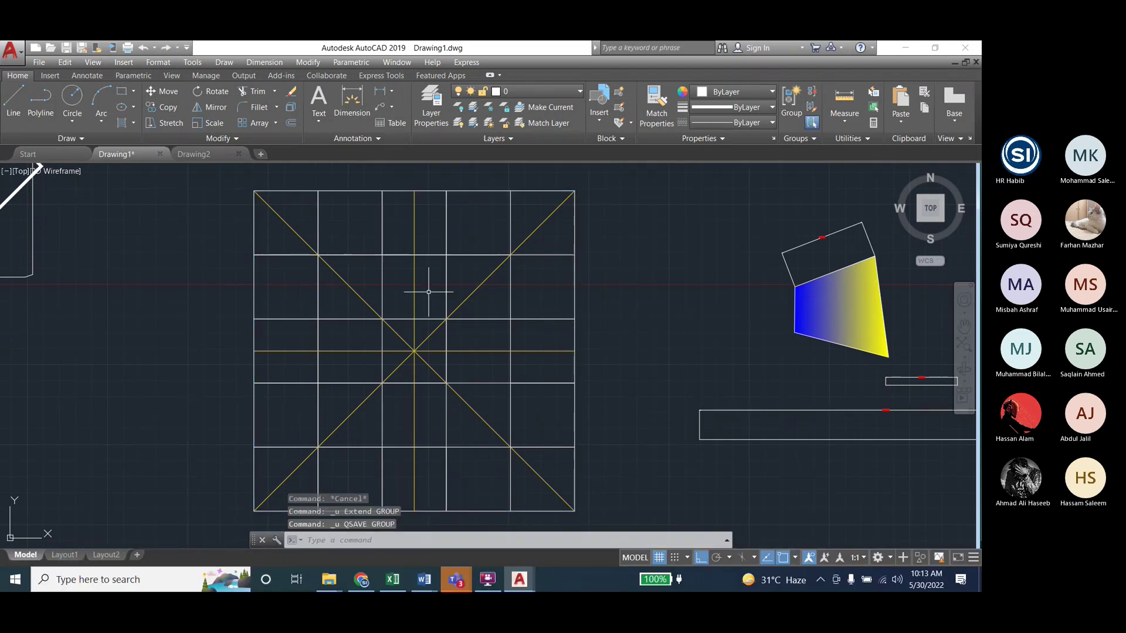
pyautogui.hotkey('ctrl', 'z')
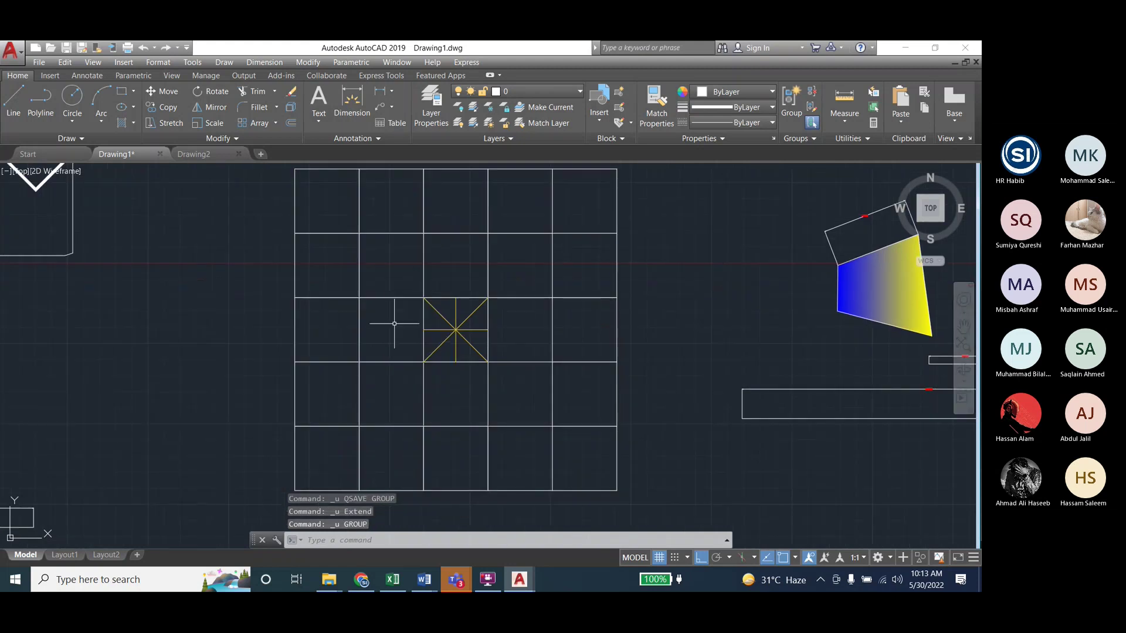
pyautogui.click(308, 63)
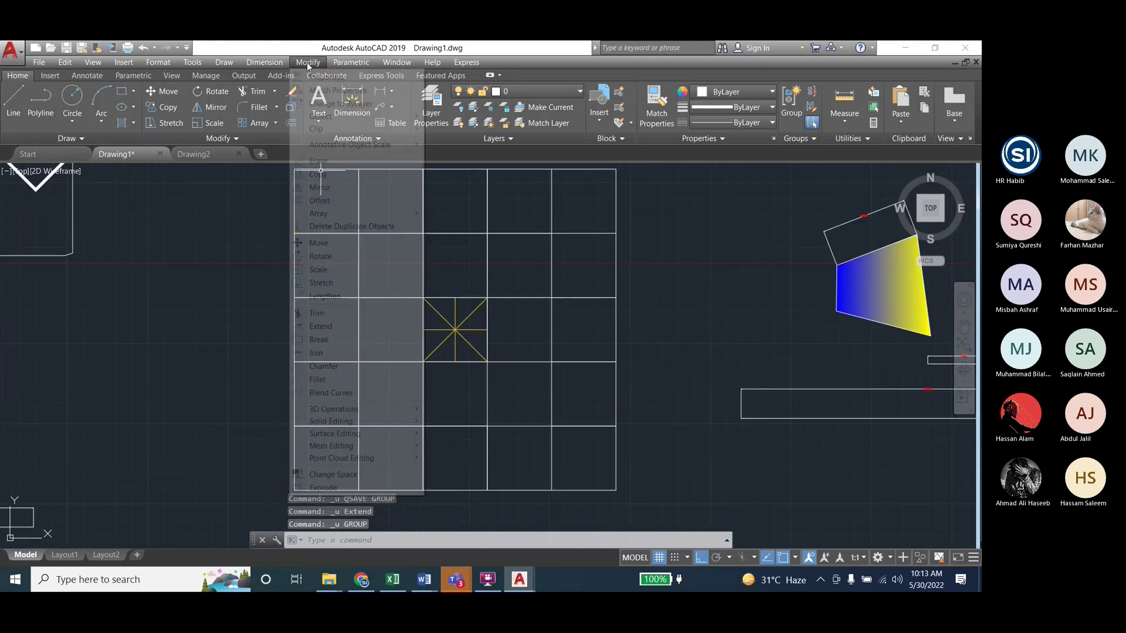
pyautogui.click(343, 326)
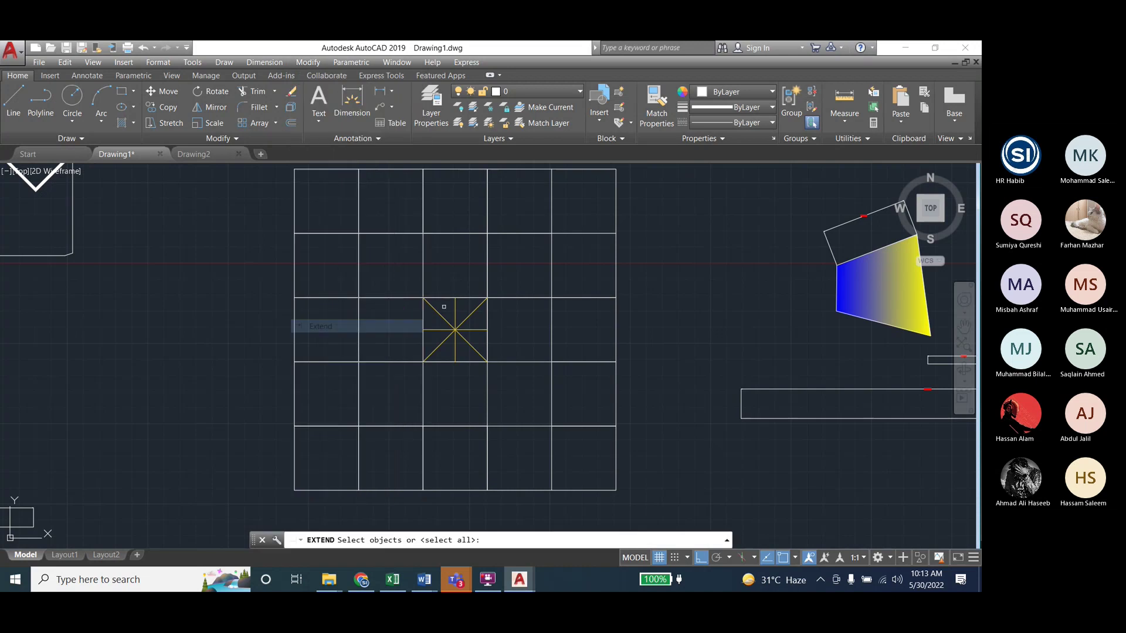
pyautogui.click(498, 170)
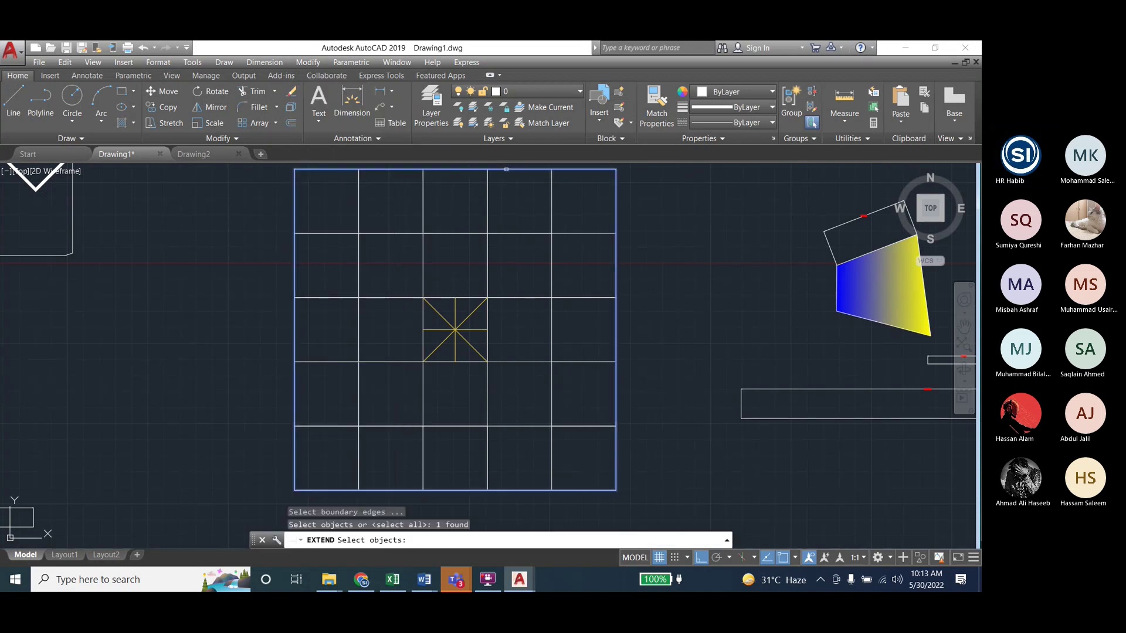
pyautogui.press('Return')
# Begin a Crossing selection over the star's centre, then cancel the Extend
pyautogui.click(506, 170)
pyautogui.write('Crossing Proj')
pyautogui.press('Return')
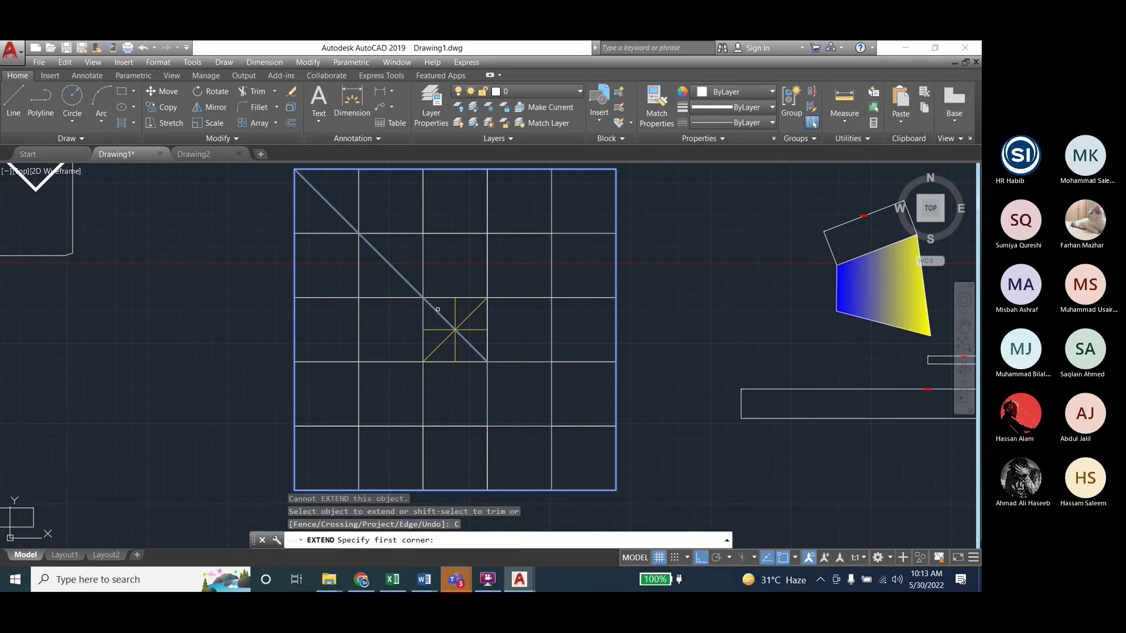
pyautogui.click(429, 319)
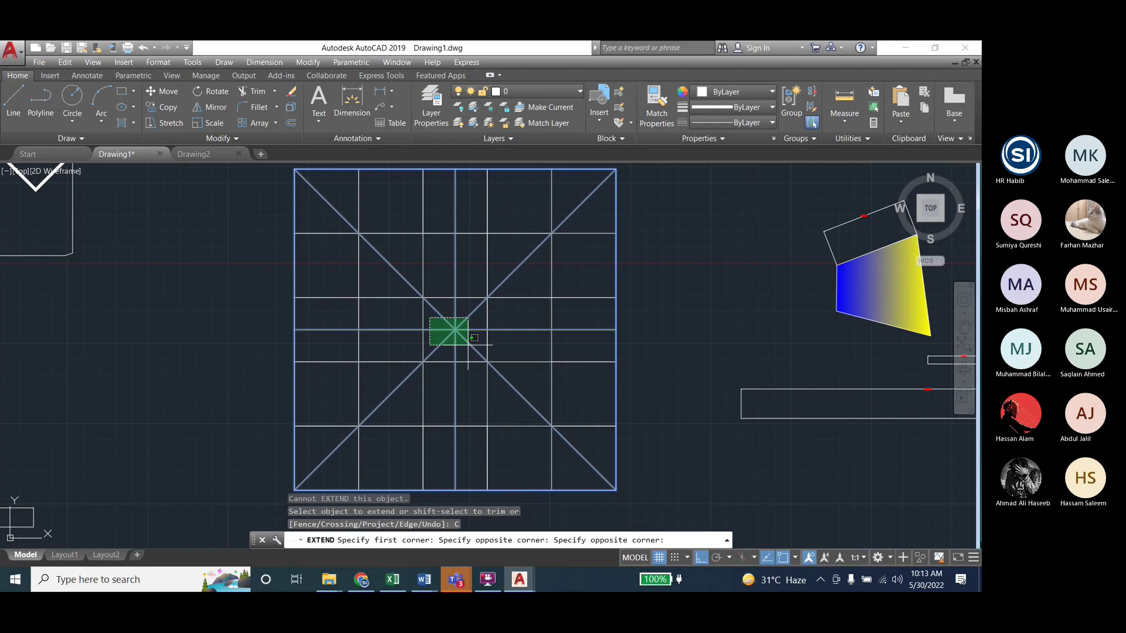
pyautogui.press('Escape')
pyautogui.press('Escape')
pyautogui.press('Escape')
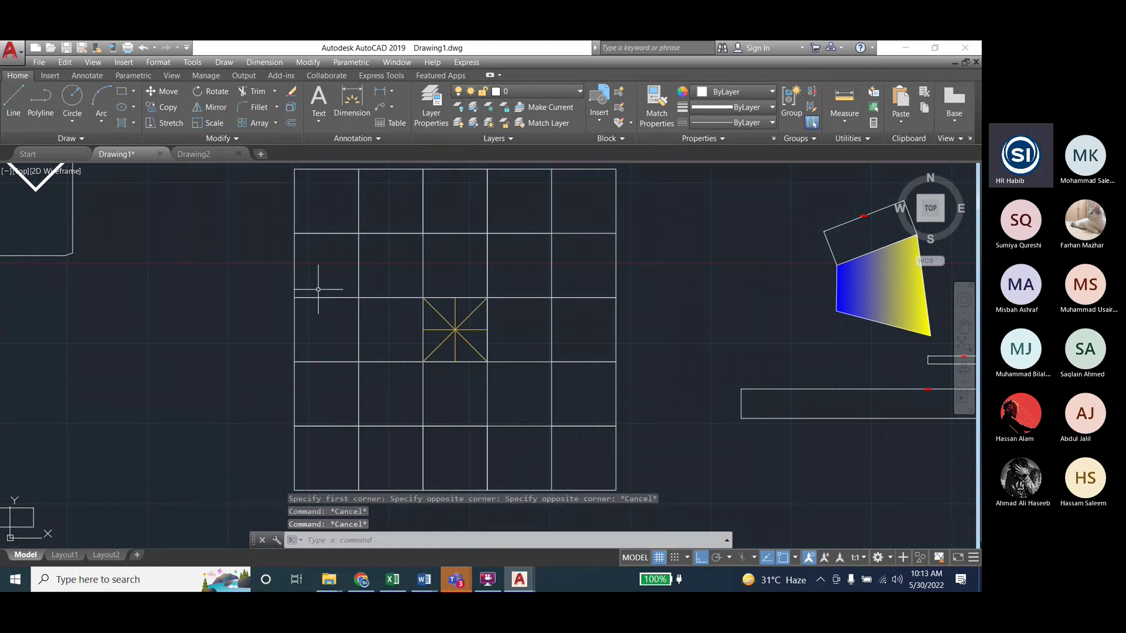
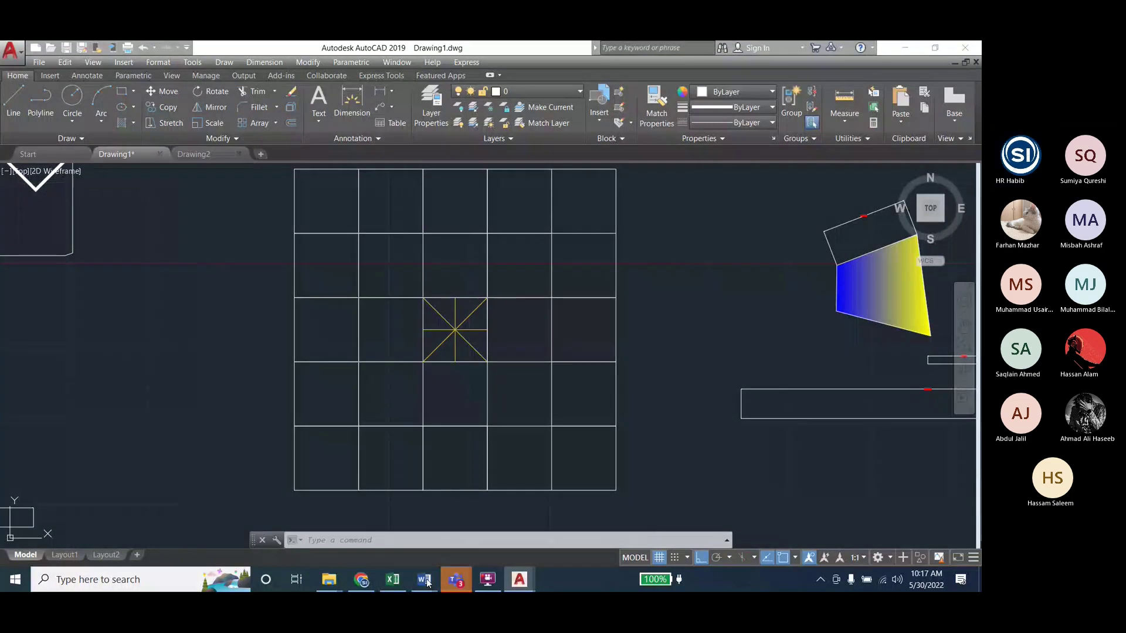
# Switch to the Engineering_Drawing_Lab_Student document in Word and scroll to Fig 6.1's 21'-3" by 21'-7" square
pyautogui.moveTo(430, 579)
pyautogui.click(461, 524)
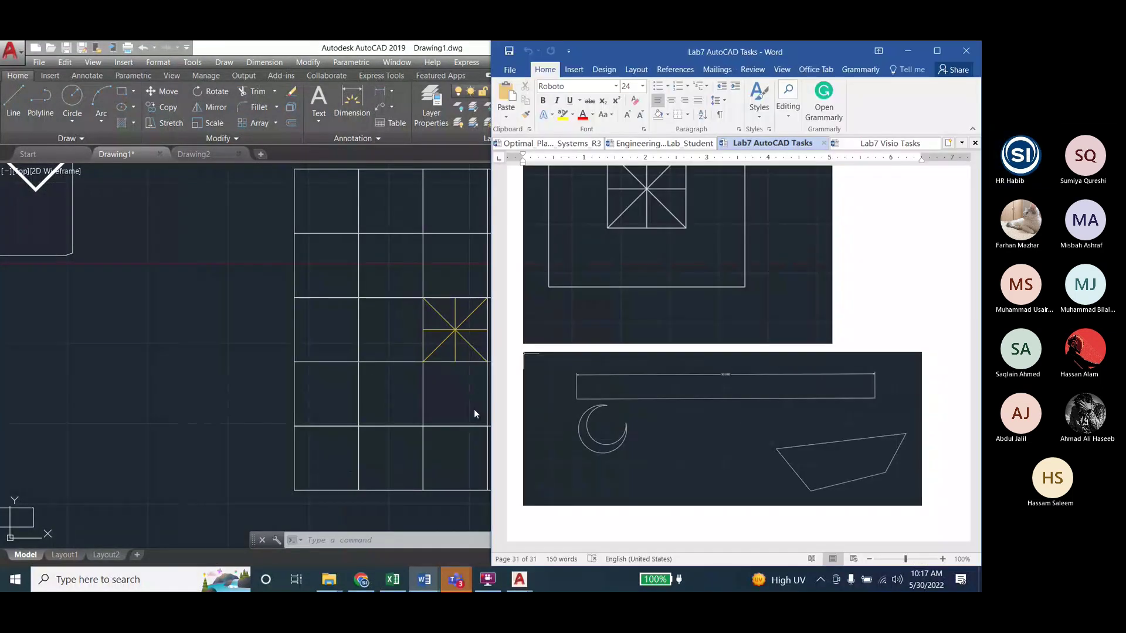
pyautogui.click(655, 144)
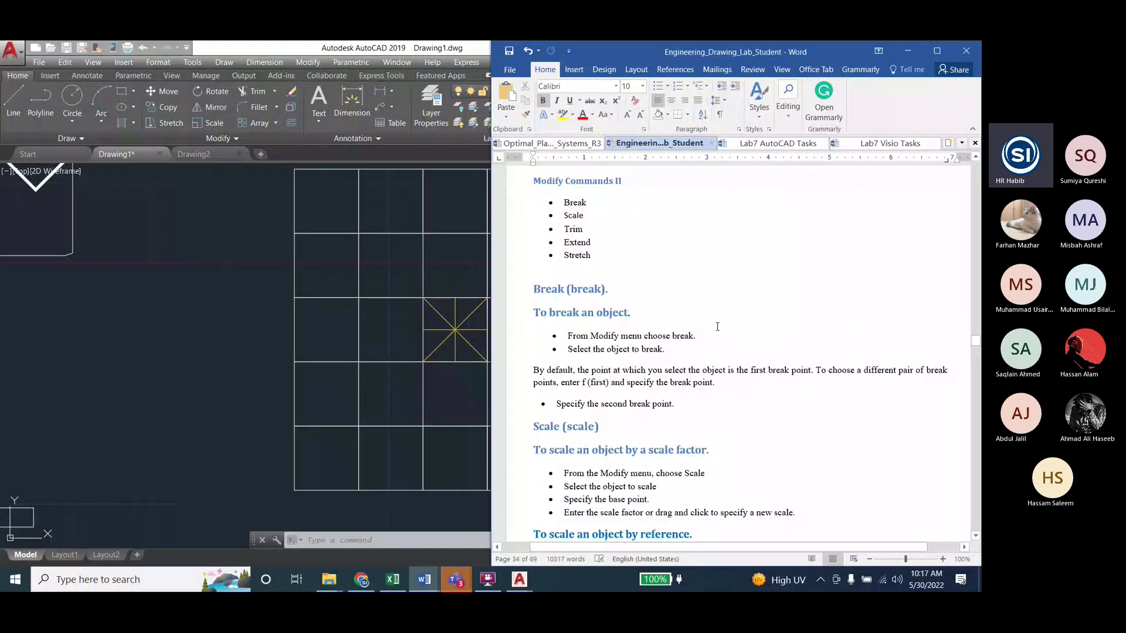
pyautogui.scroll(-15, 799, 340)
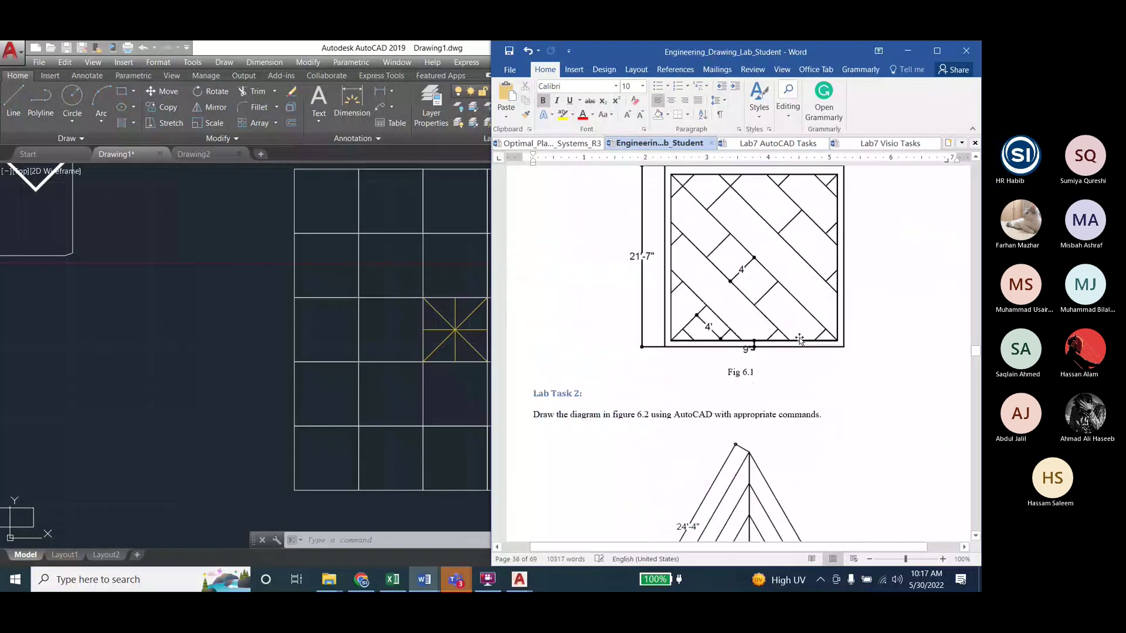
pyautogui.scroll(2, 796, 340)
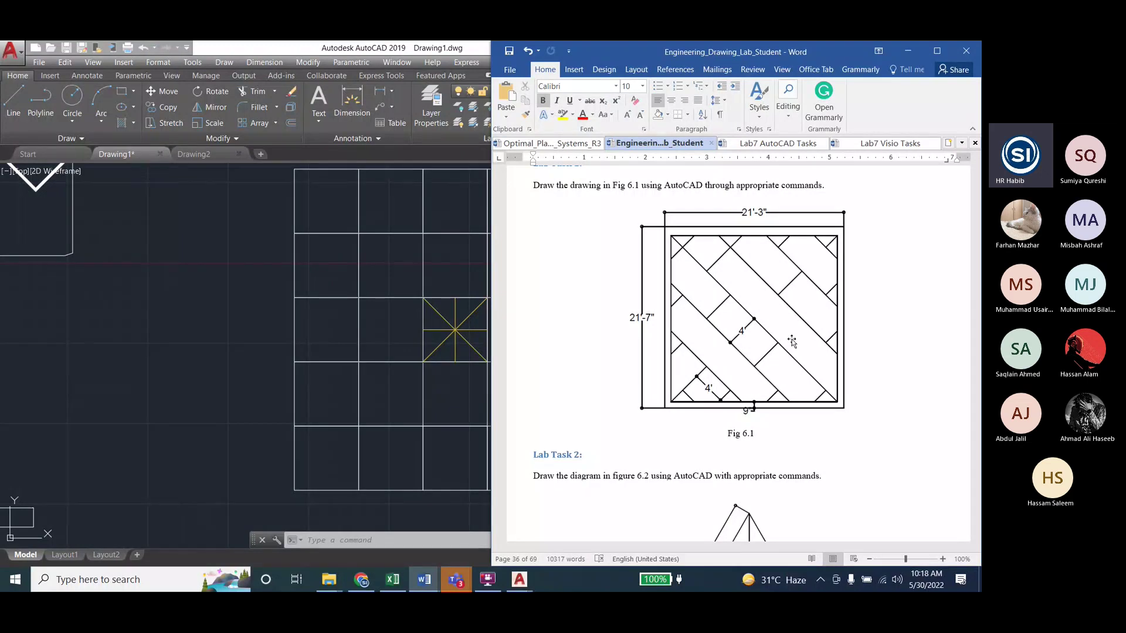
# Back in AutoCAD, start Extend with the grid's outer rectangle as the boundary
pyautogui.click(401, 52)
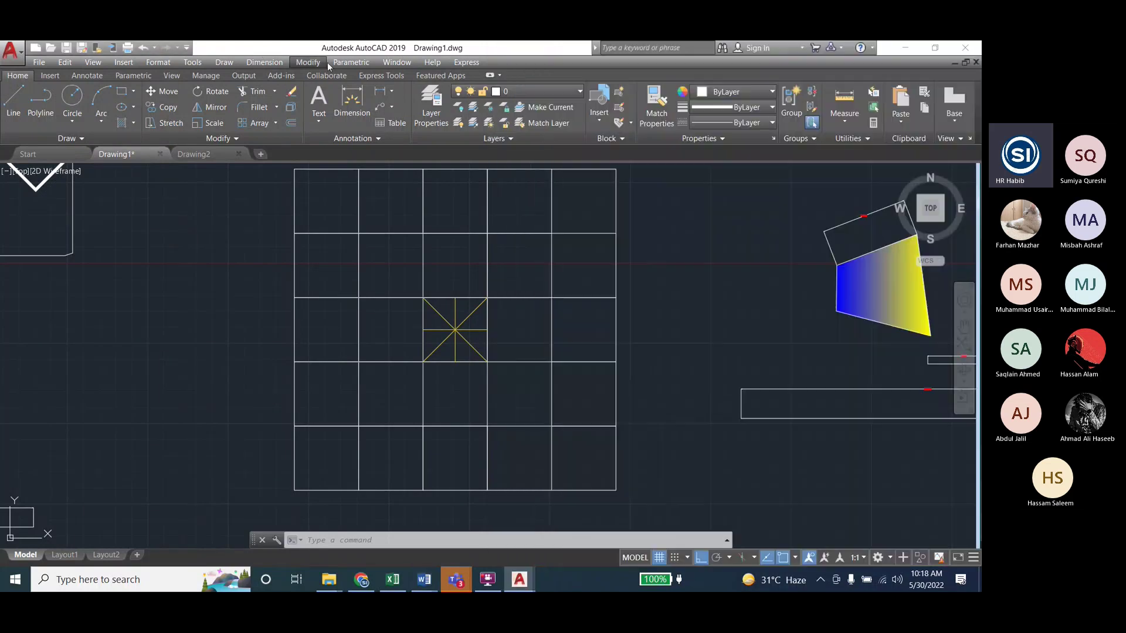
pyautogui.click(307, 62)
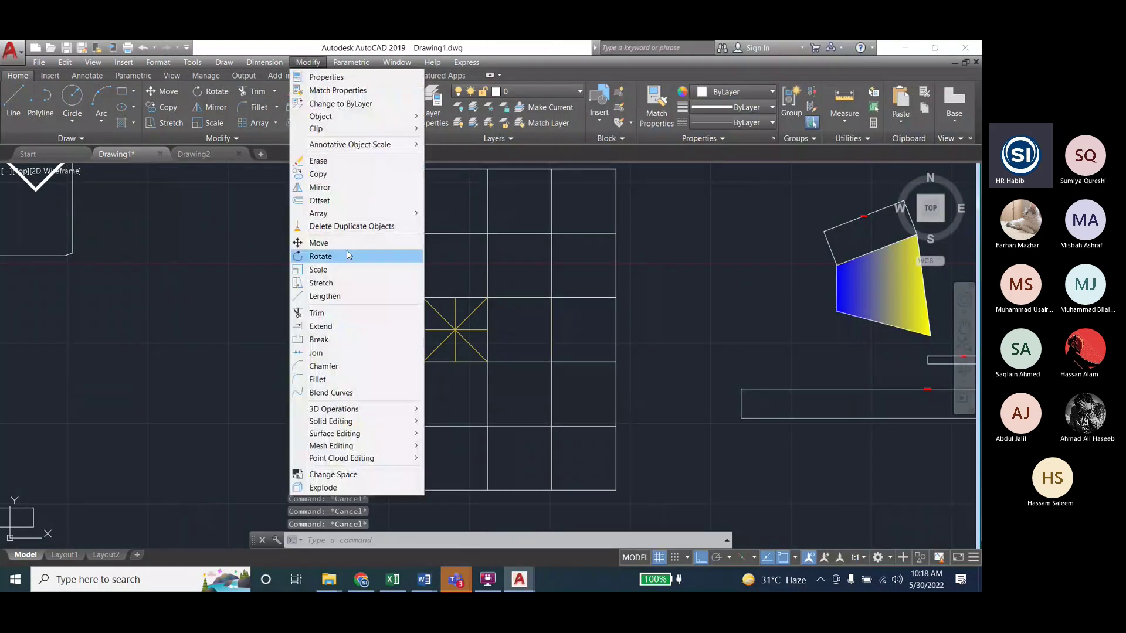
pyautogui.click(343, 328)
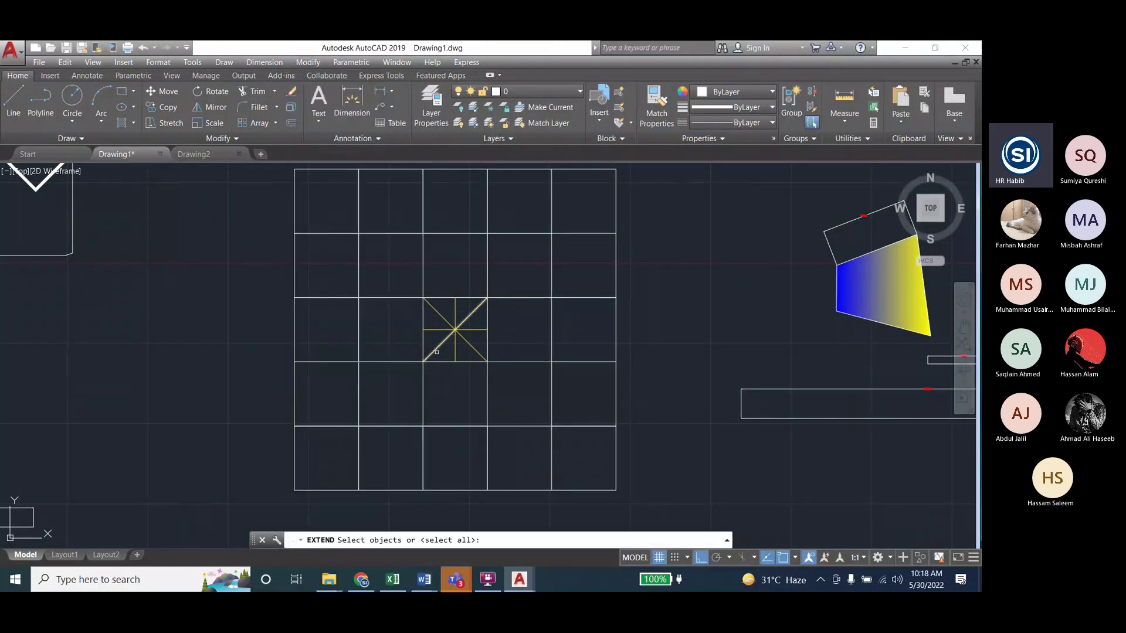
pyautogui.scroll(-2, 436, 342)
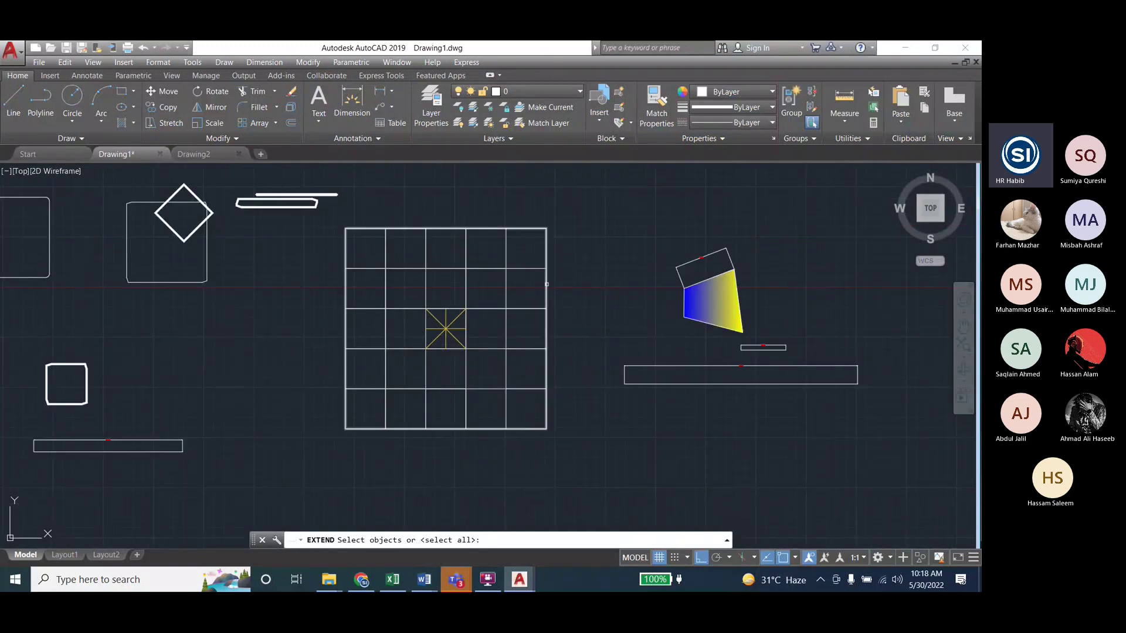
pyautogui.click(546, 283)
pyautogui.press('Return')
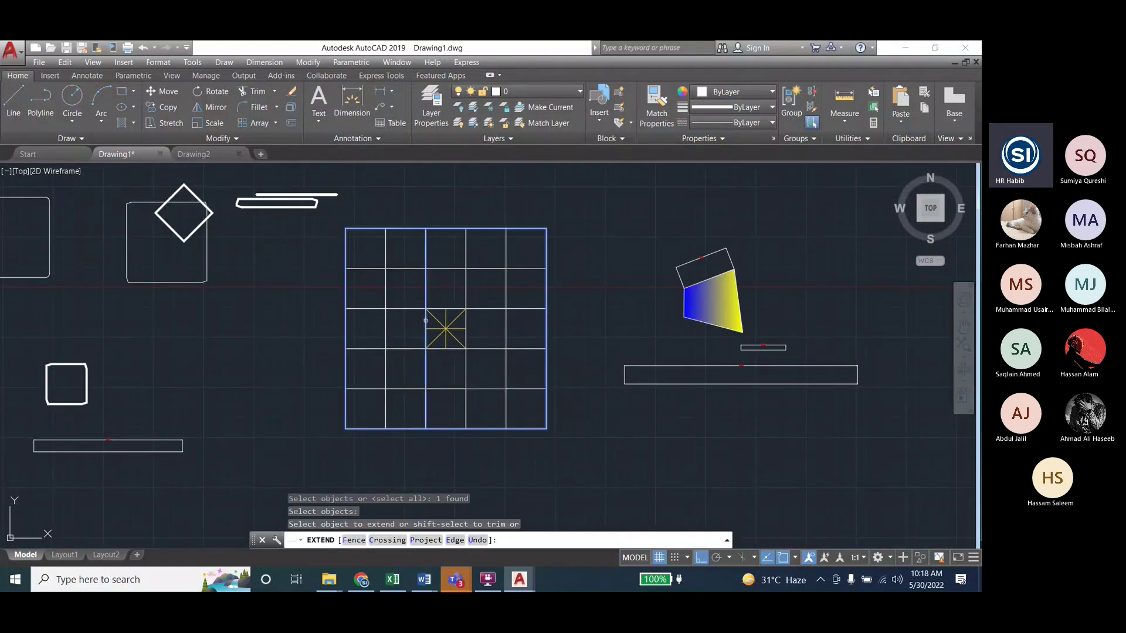
pyautogui.scroll(3, 434, 315)
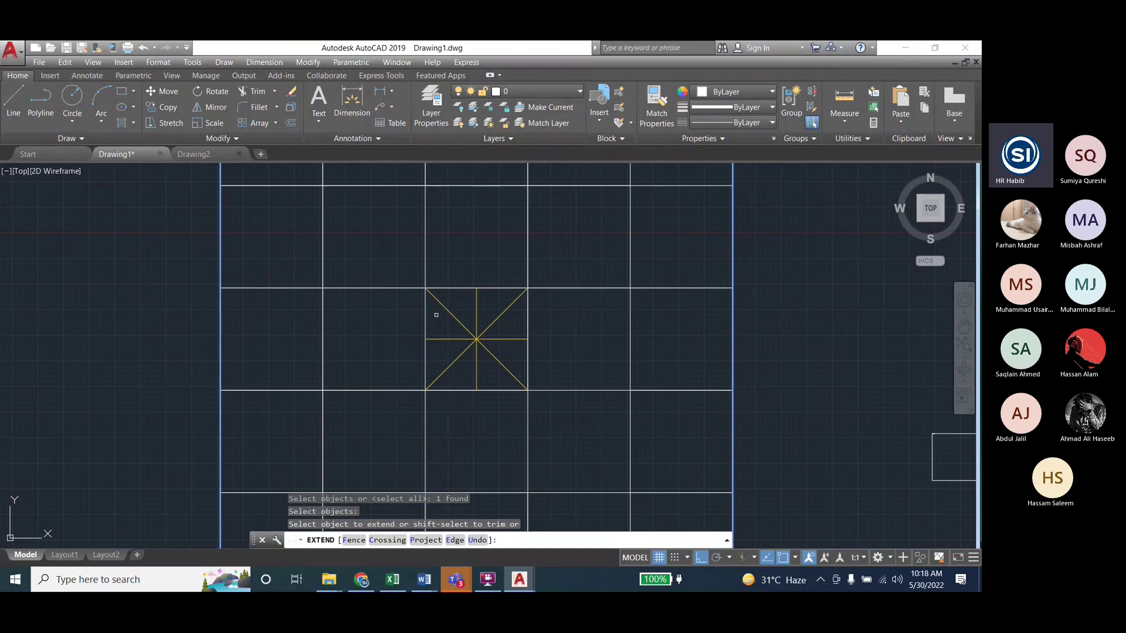
# Extend the central star lines with a crossing window, then cancel and undo the extension
pyautogui.click(385, 540)
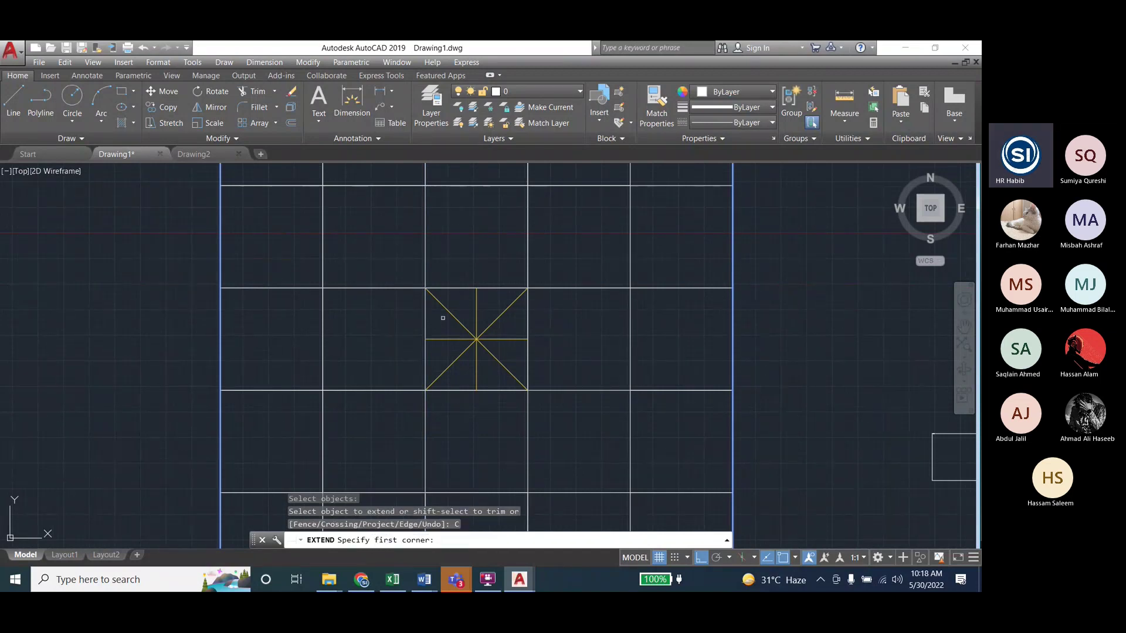
pyautogui.click(443, 317)
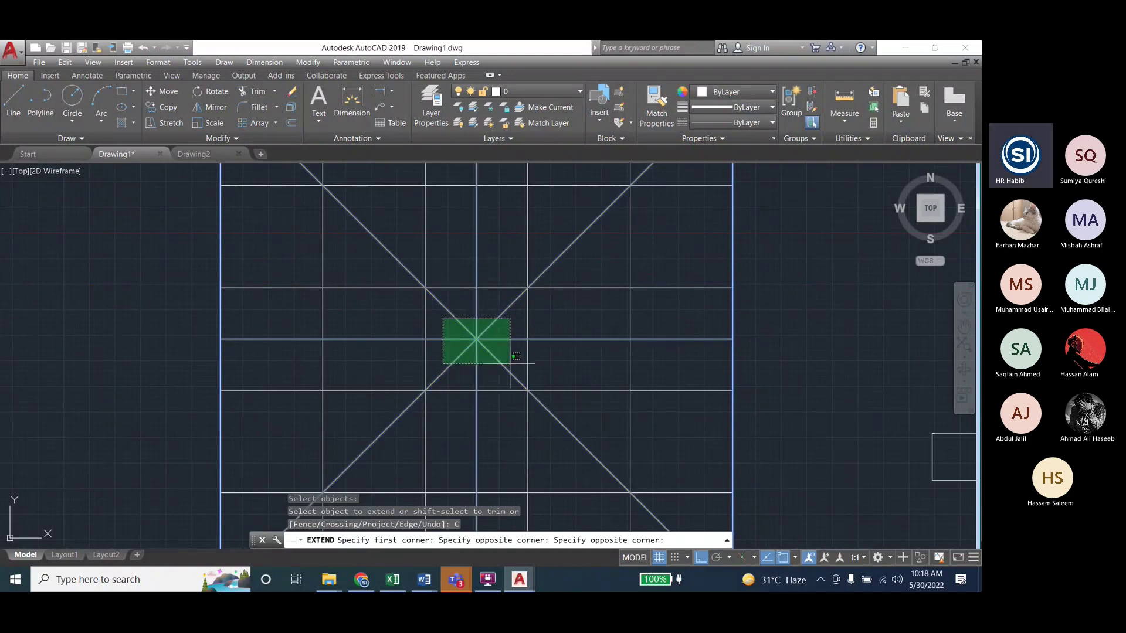
pyautogui.click(498, 374)
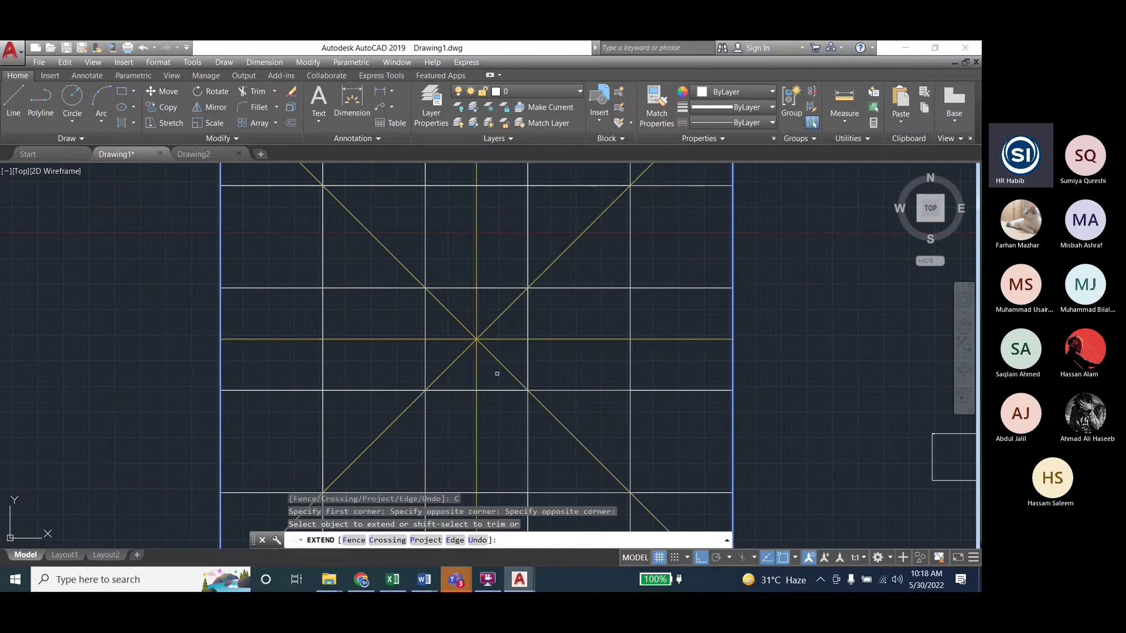
pyautogui.press('Escape')
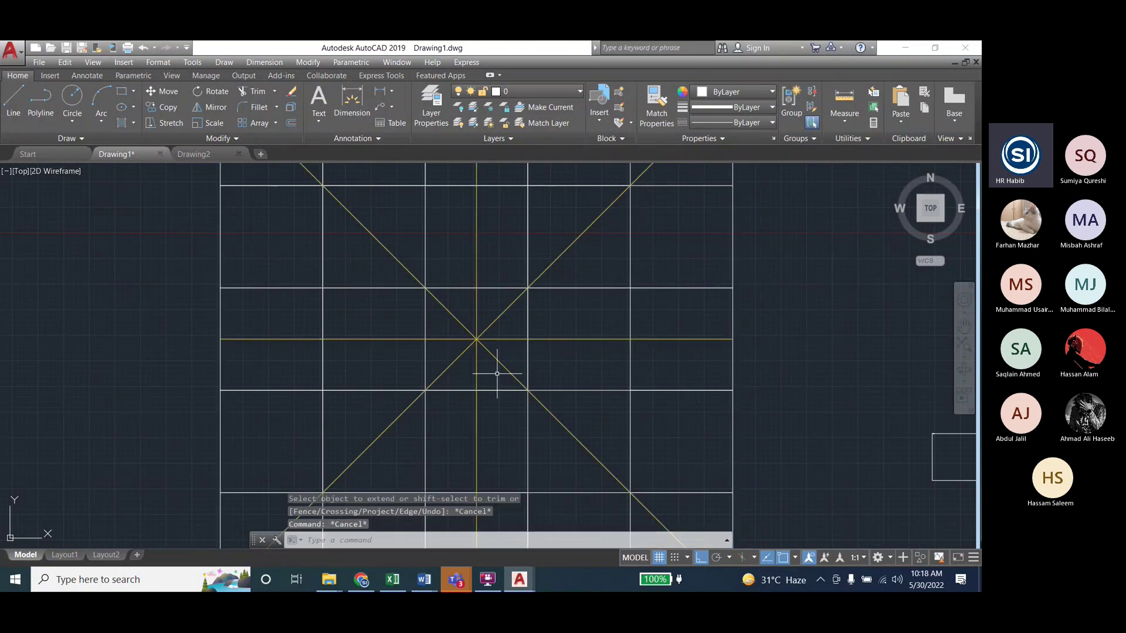
pyautogui.hotkey('ctrl', 'z')
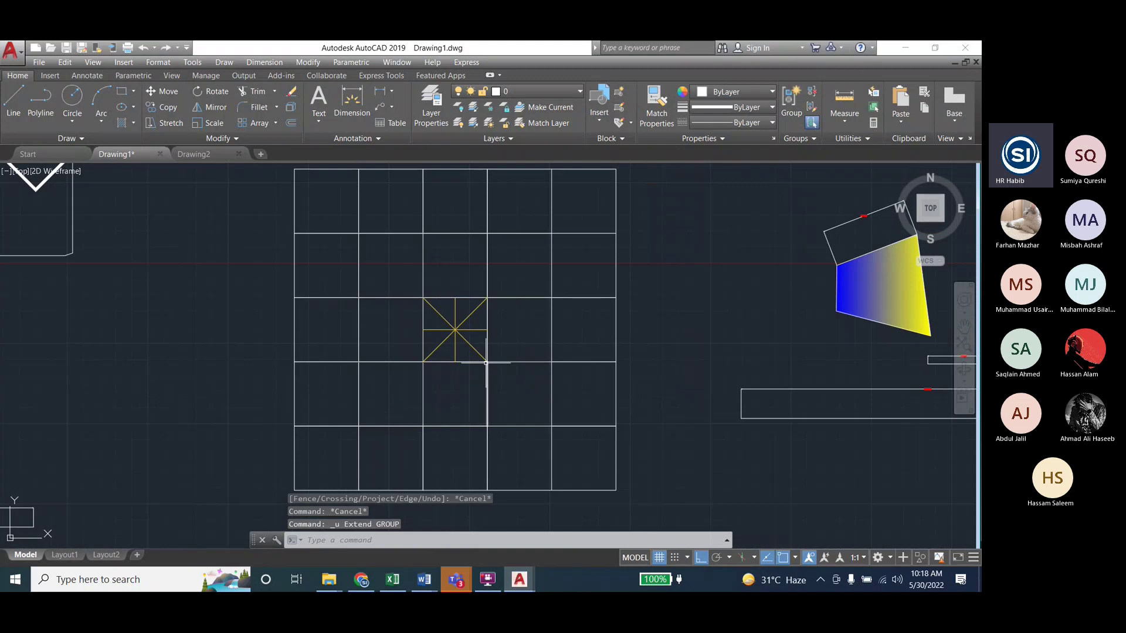
pyautogui.click(308, 62)
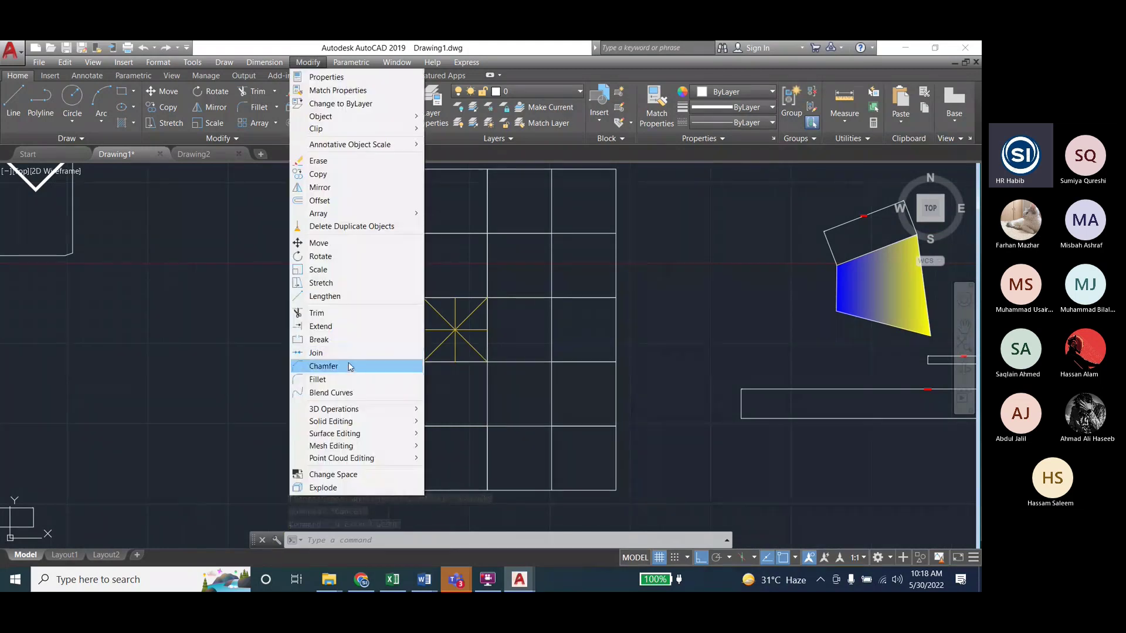
pyautogui.click(340, 326)
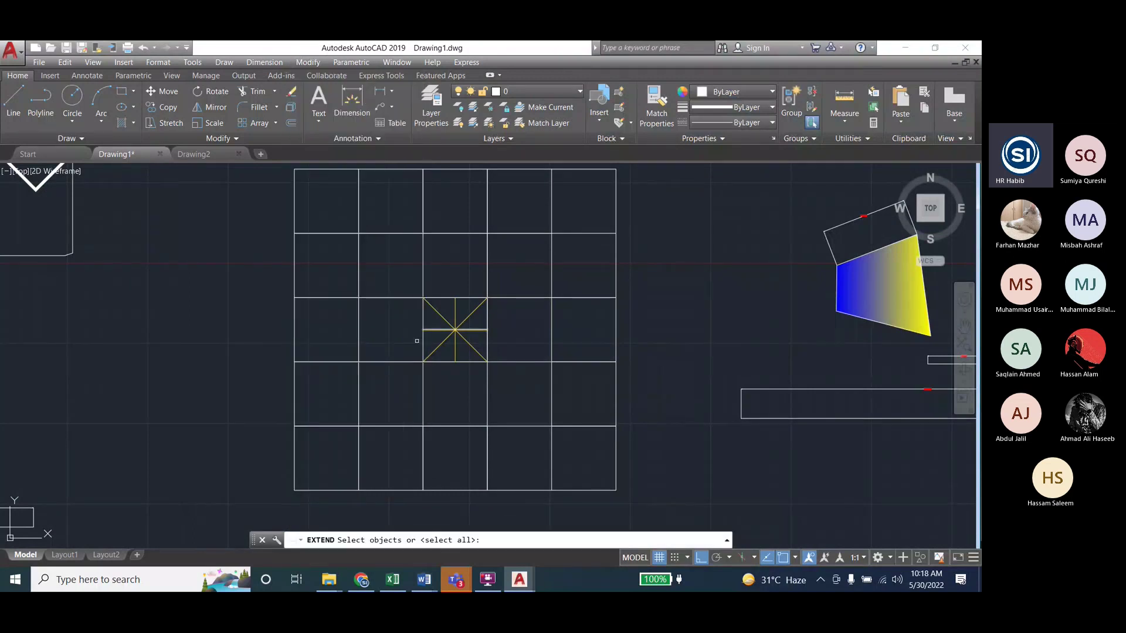
pyautogui.click(294, 255)
pyautogui.press('Return')
pyautogui.click(295, 255)
pyautogui.write('F')
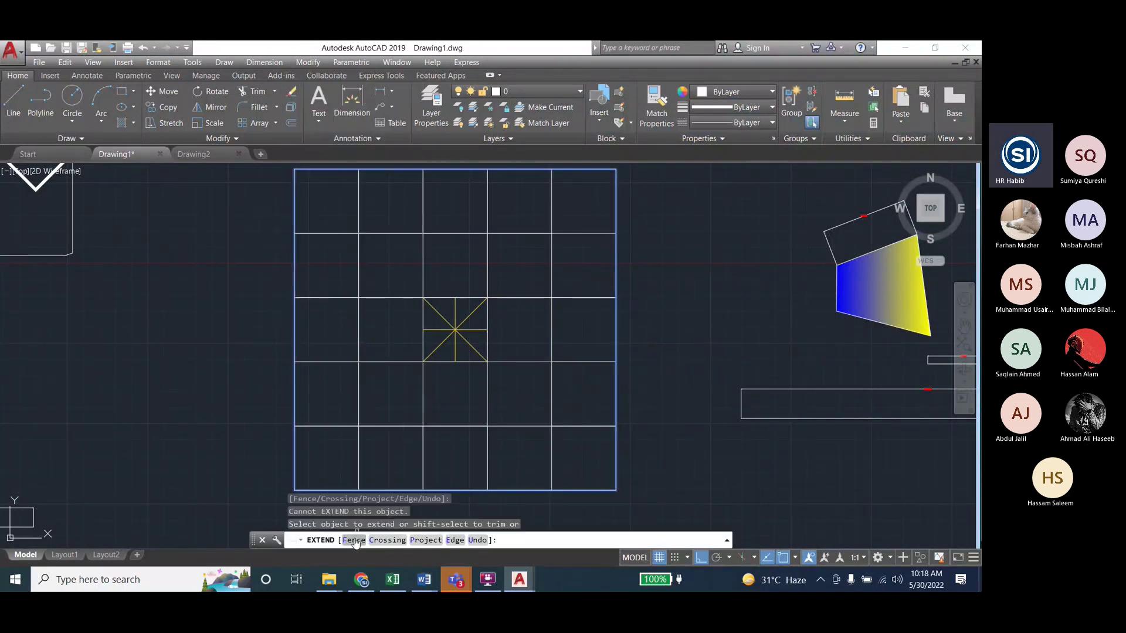
pyautogui.press('Return')
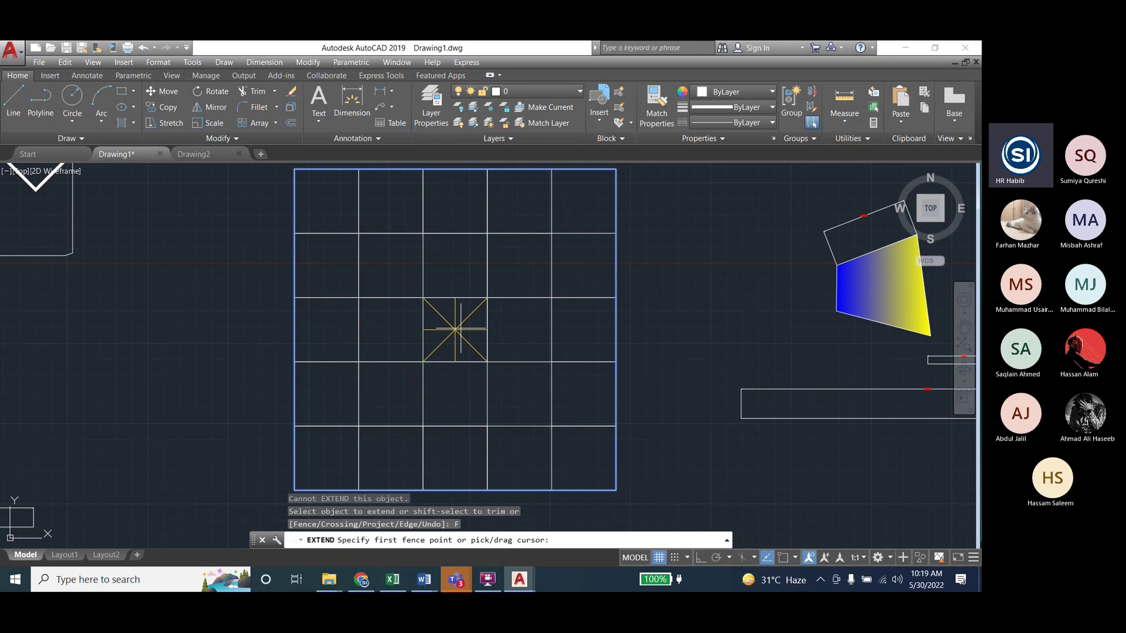
pyautogui.click(403, 282)
pyautogui.click(521, 373)
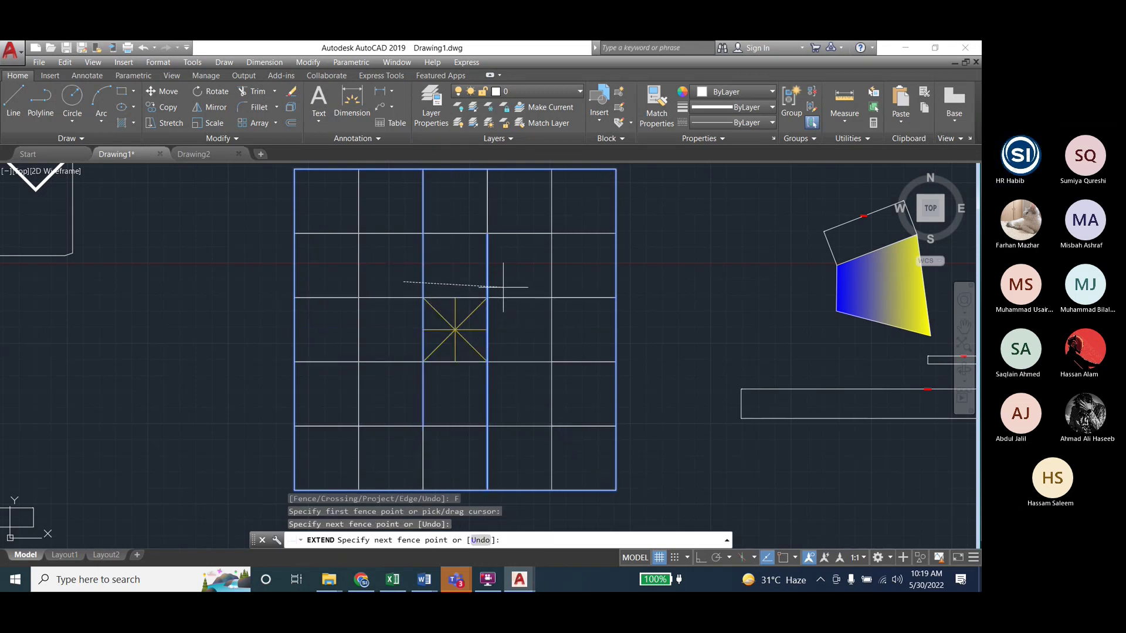
pyautogui.click(503, 288)
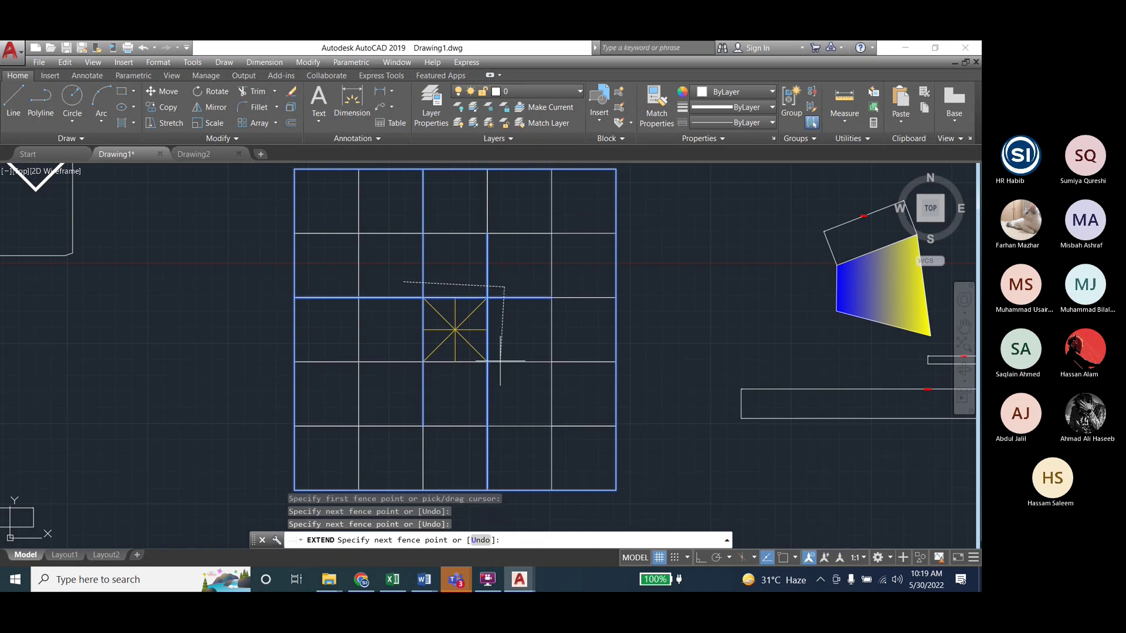
pyautogui.click(502, 393)
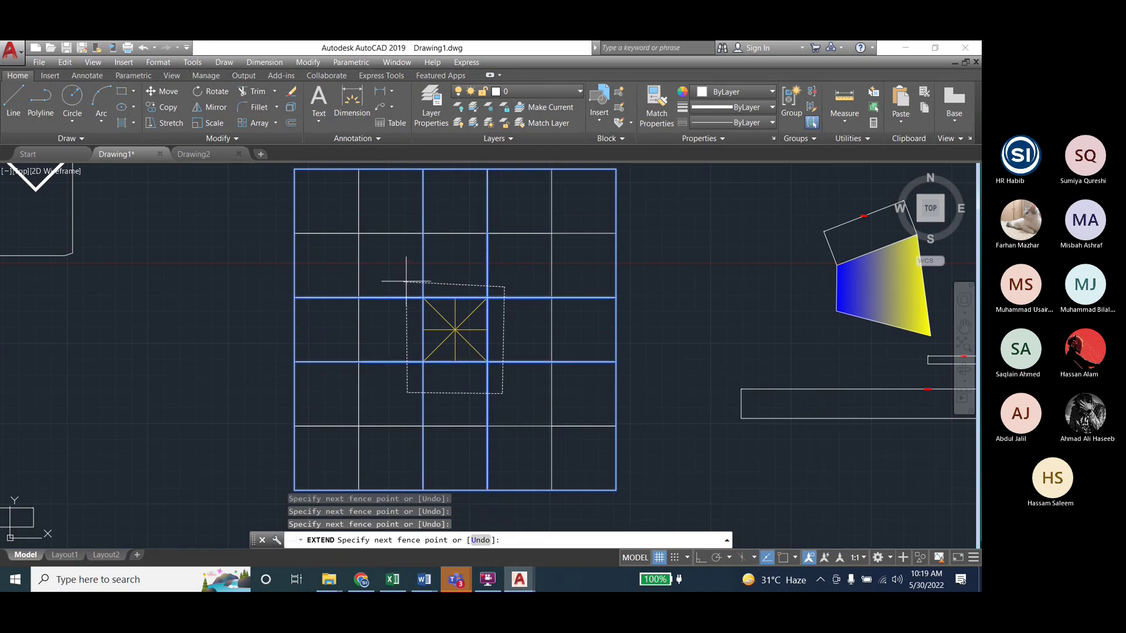
pyautogui.press('Escape')
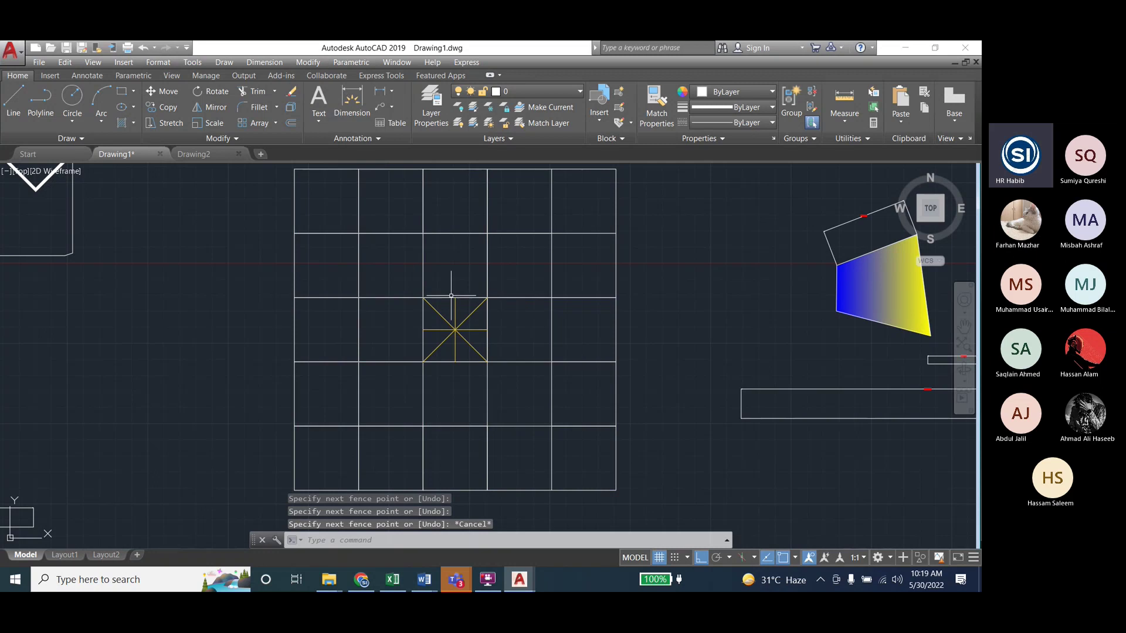
# Start Extend using the grid's outer square as the boundary edge
pyautogui.click(308, 63)
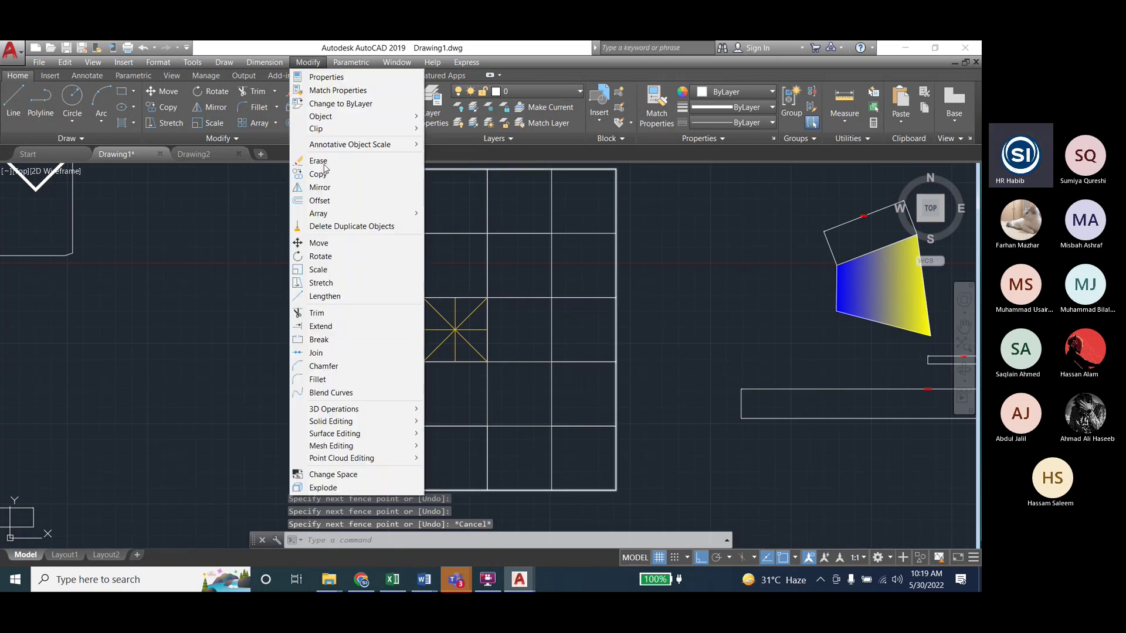
pyautogui.click(320, 326)
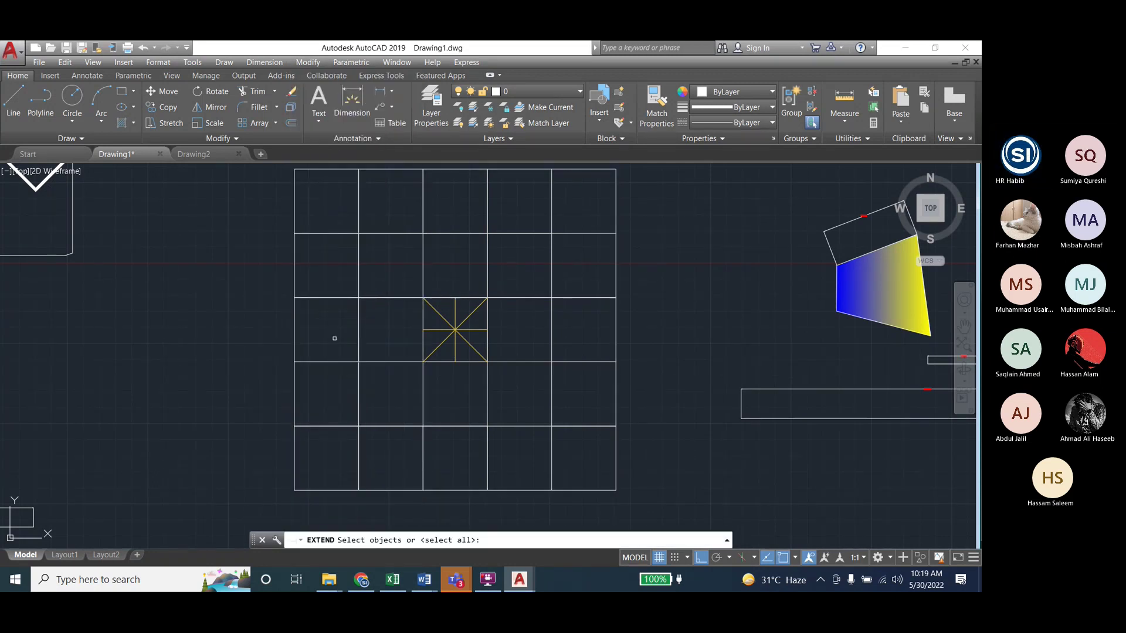
pyautogui.click(292, 330)
pyautogui.press('Return')
pyautogui.click(299, 322)
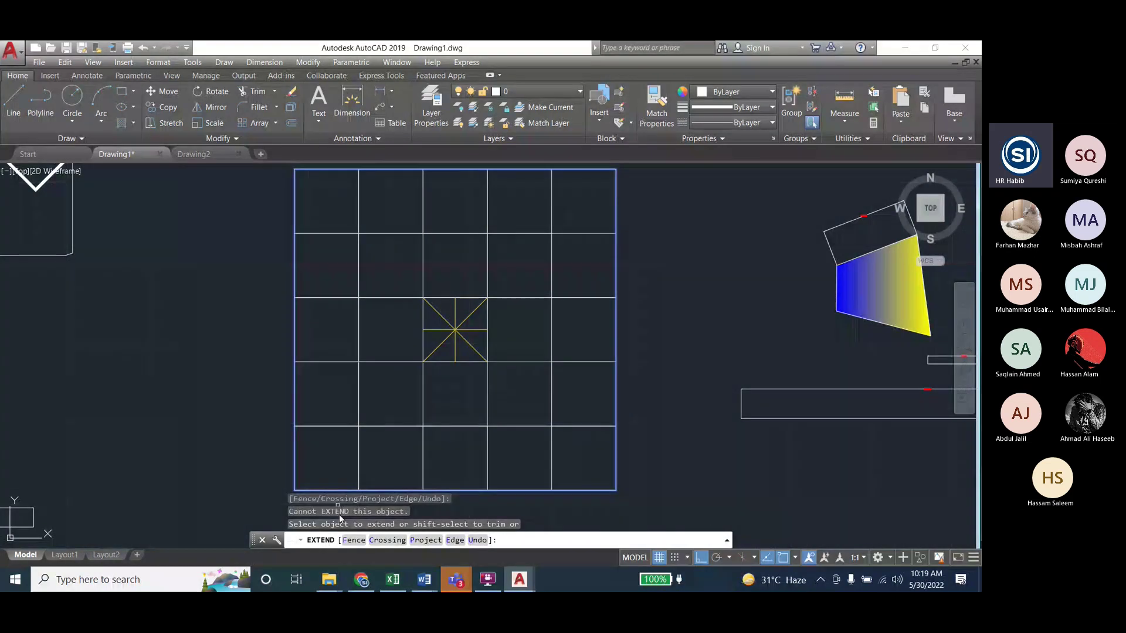
# Run a Fence across the star's lines so all eight reach the square's edges
pyautogui.write('F')
pyautogui.press('Return')
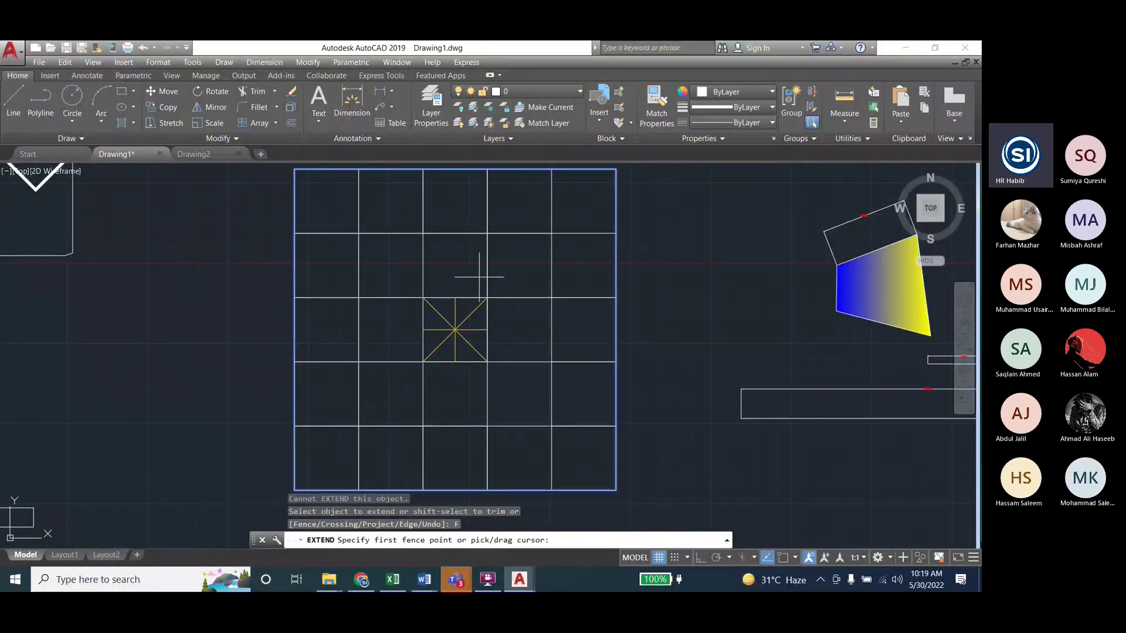
pyautogui.click(429, 314)
pyautogui.click(478, 315)
pyautogui.click(473, 352)
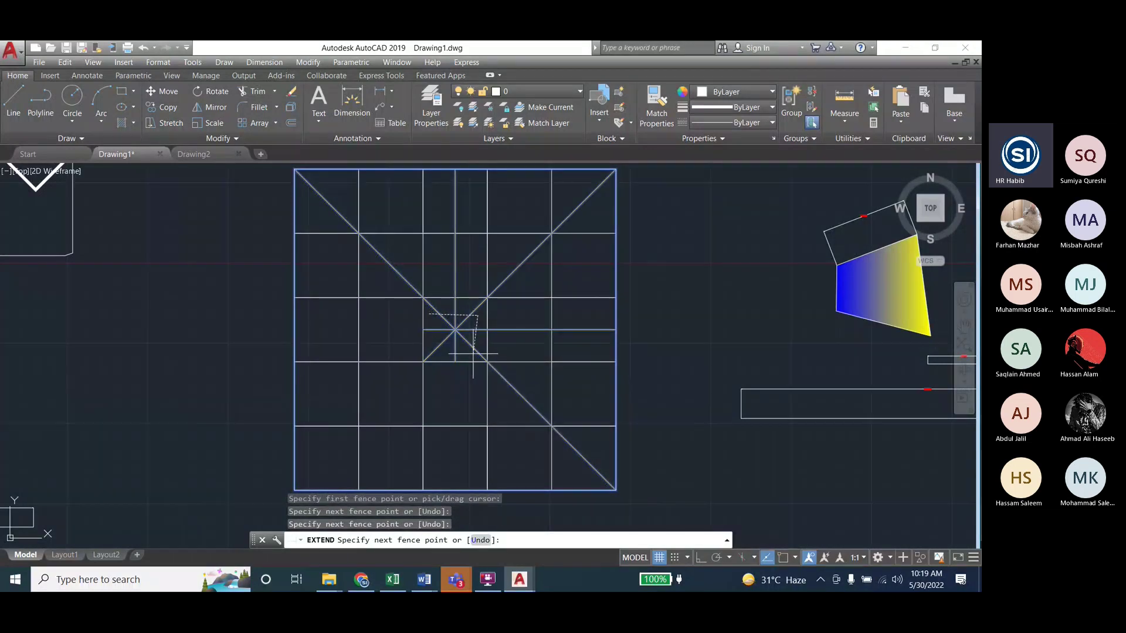
pyautogui.click(433, 350)
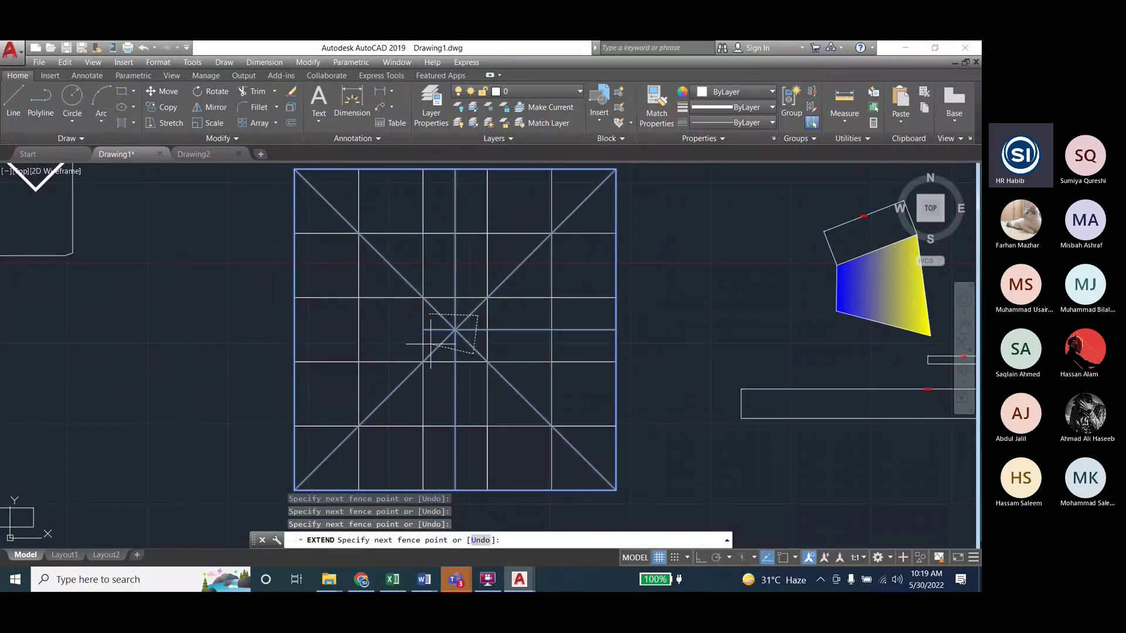
pyautogui.press('Return')
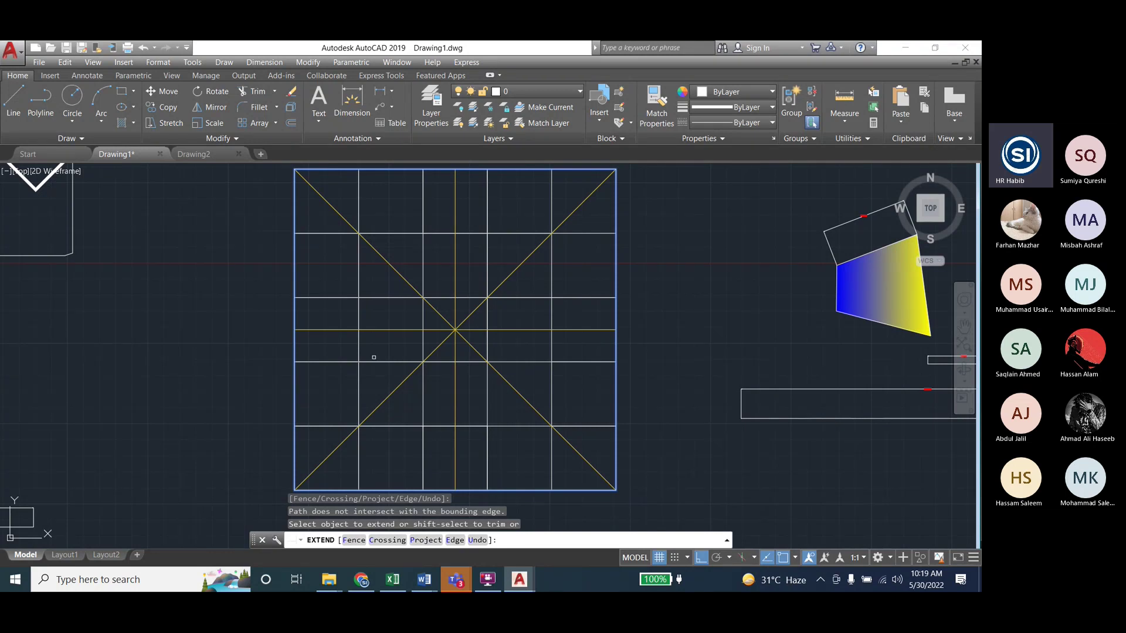
pyautogui.press('Escape')
# Begin a new rectangle with its first corner above-left of the grid
pyautogui.scroll(-2, 387, 393)
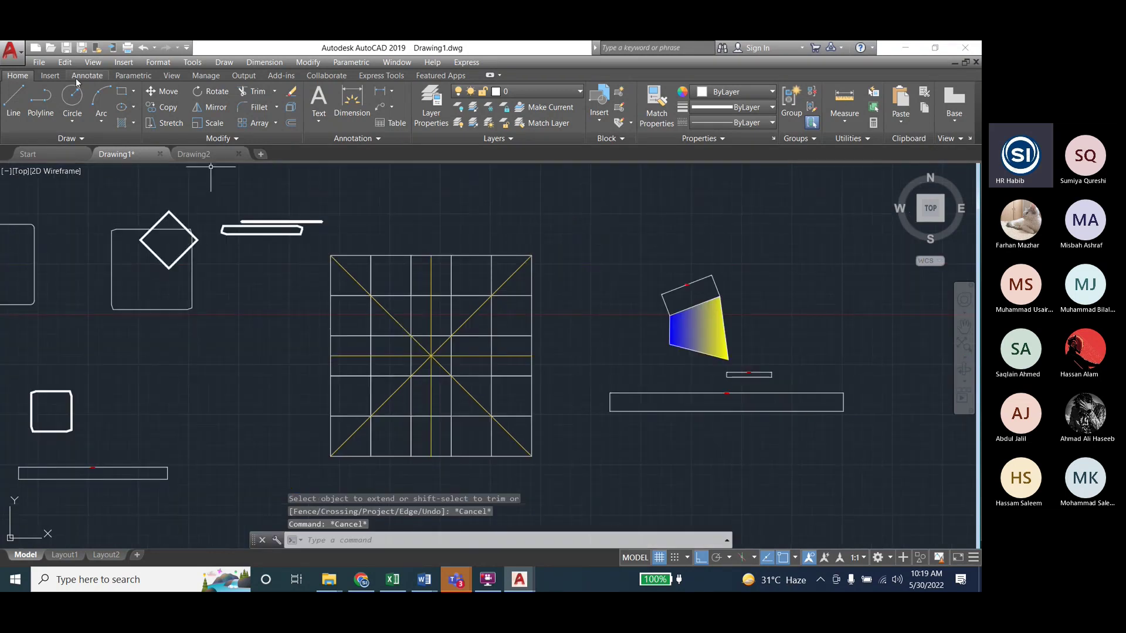
pyautogui.click(121, 92)
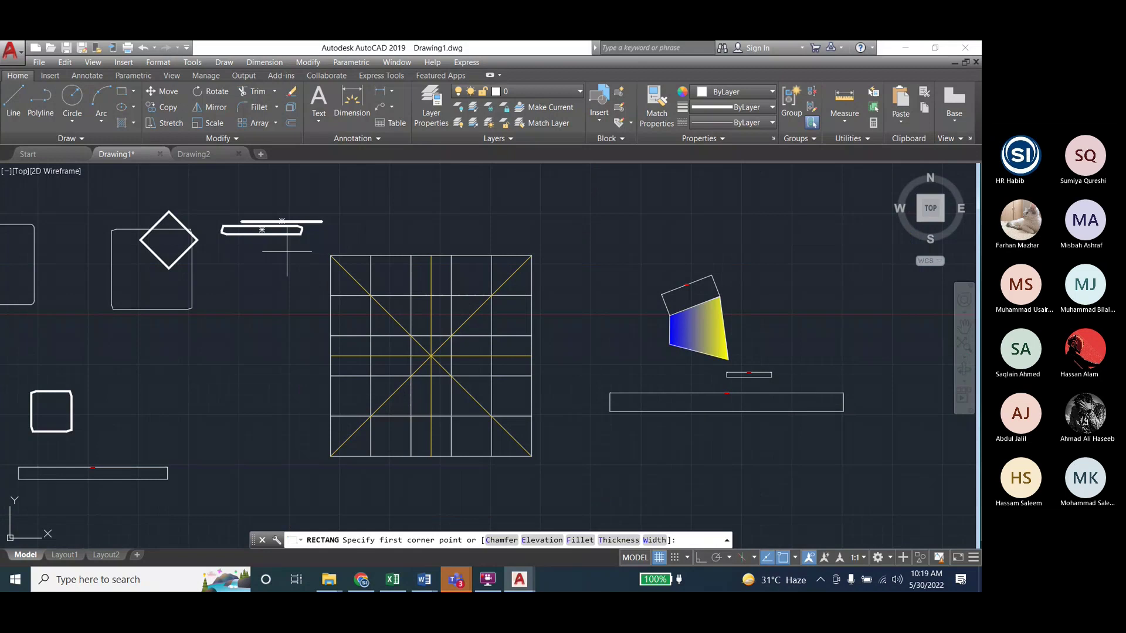
pyautogui.click(267, 183)
pyautogui.press('Escape')
pyautogui.click(122, 91)
pyautogui.click(286, 185)
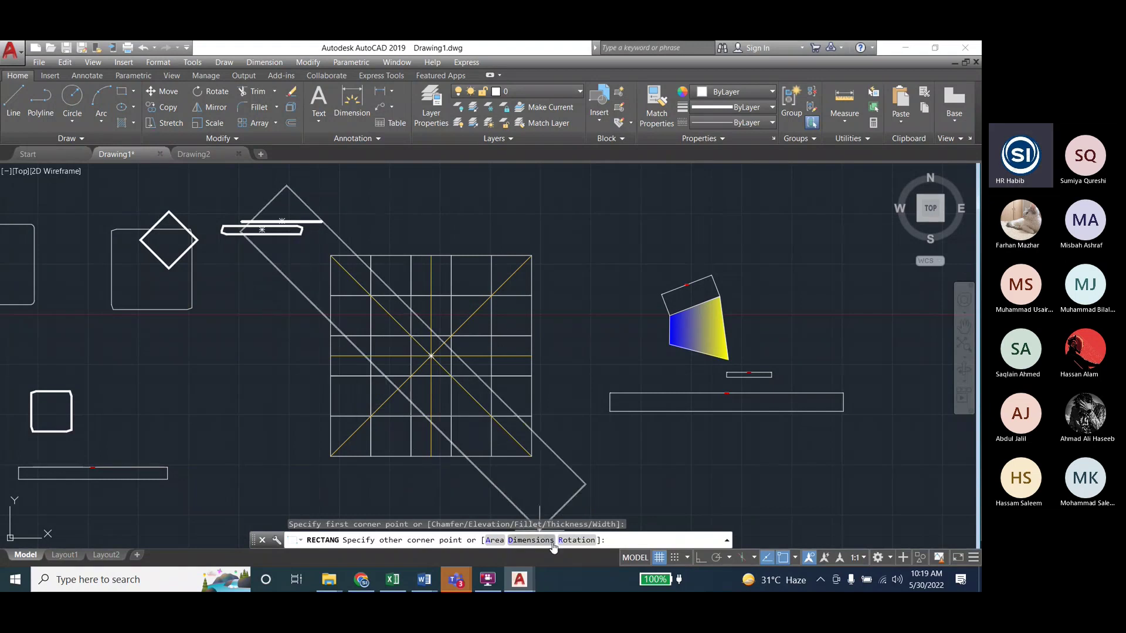
# Set the rectangle rotation to 0 and place its opposite corner below-right of the grid
pyautogui.click(577, 540)
pyautogui.write('0')
pyautogui.press('Return')
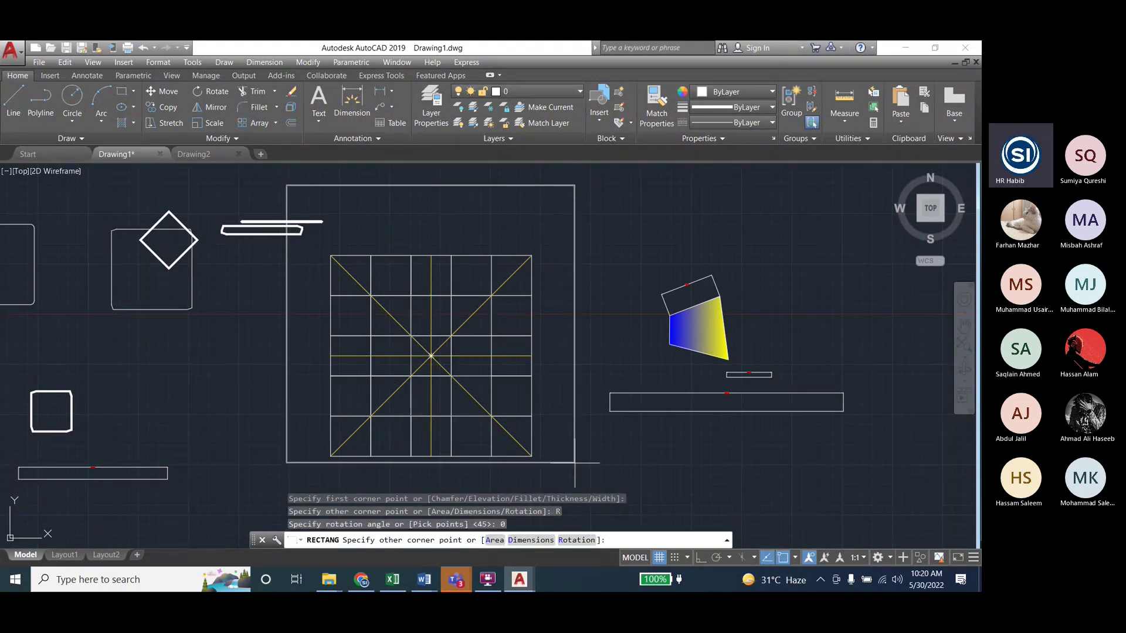
pyautogui.click(582, 488)
pyautogui.press('Escape')
pyautogui.press('Escape')
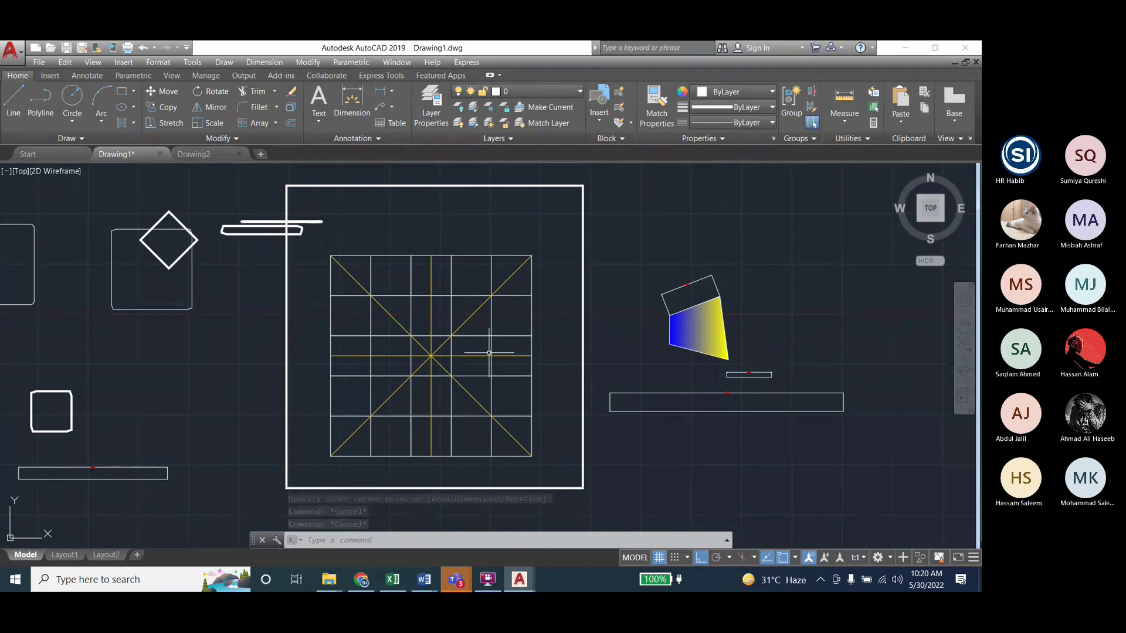
# Start Extend with the new outer rectangle as the boundary
pyautogui.click(317, 64)
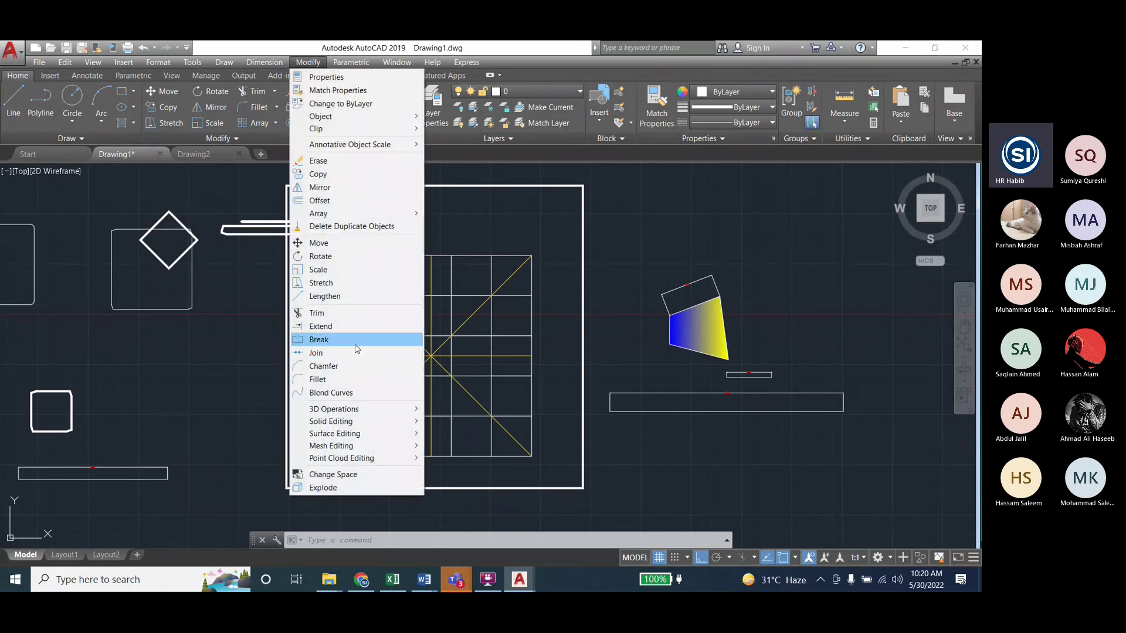
pyautogui.click(350, 325)
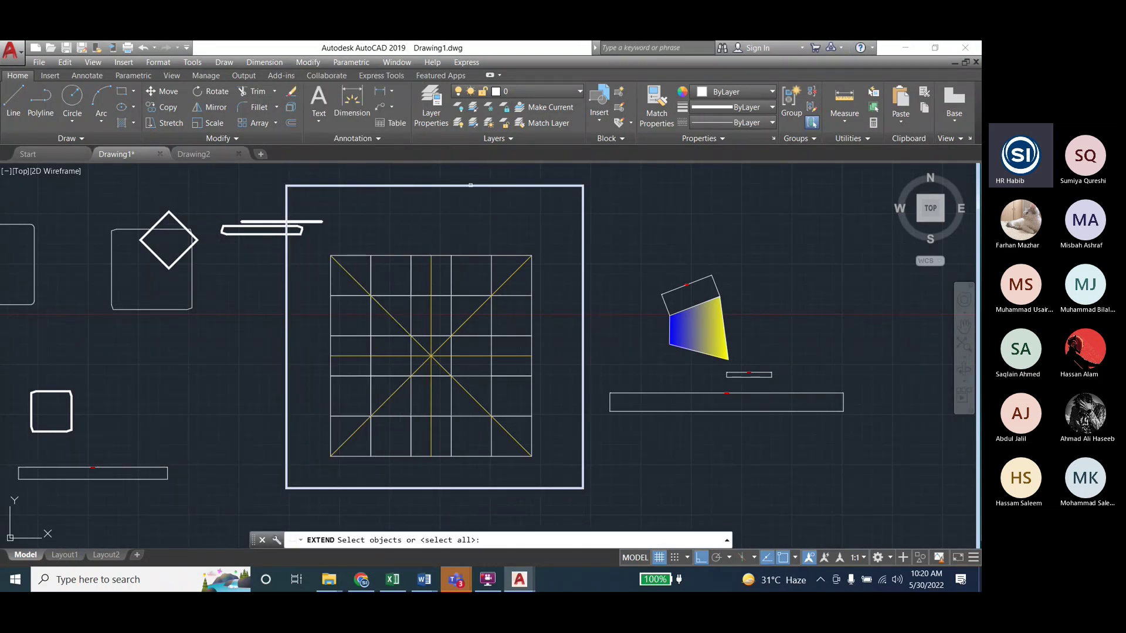
pyautogui.click(470, 186)
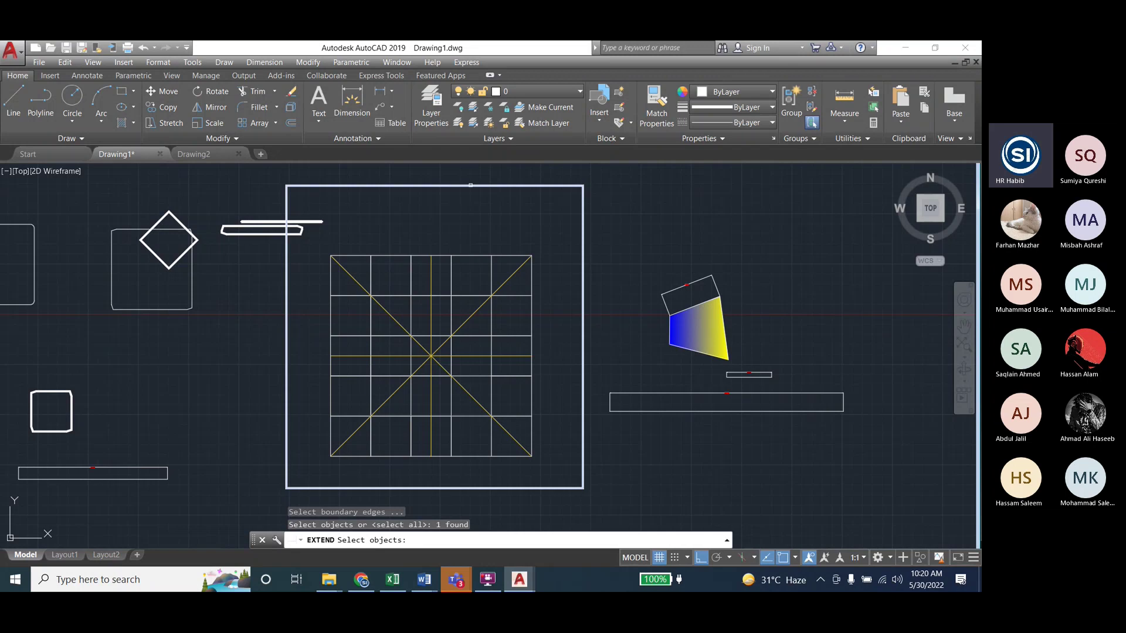
pyautogui.click(583, 313)
pyautogui.press('Return')
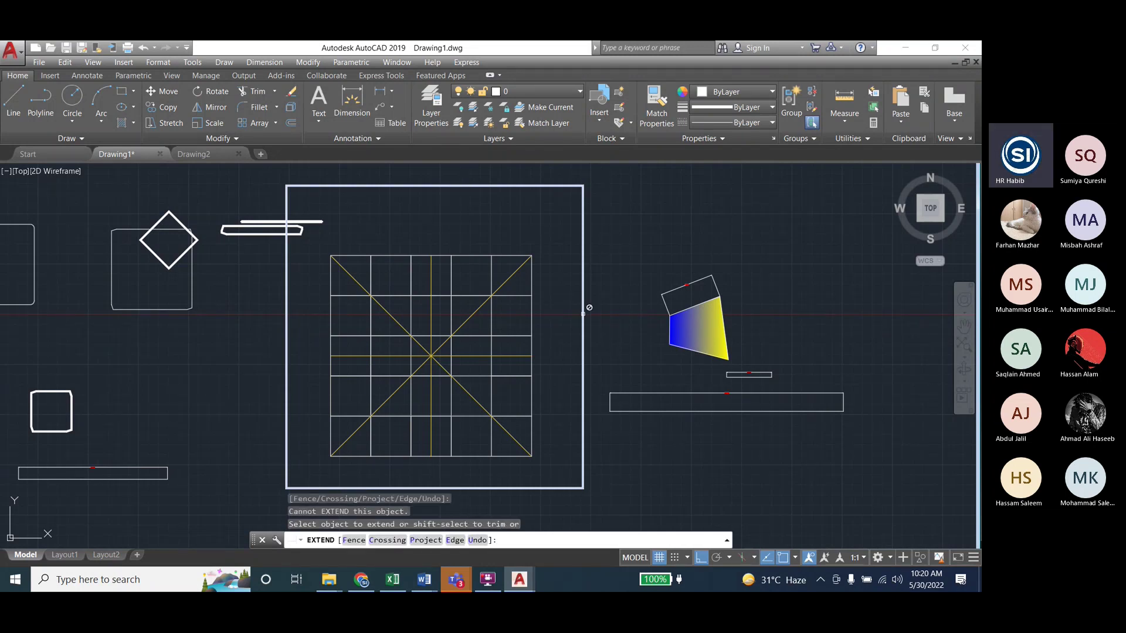
# Extend the diagonals and the vertical and horizontal centre lines to the outer border
pyautogui.click(582, 340)
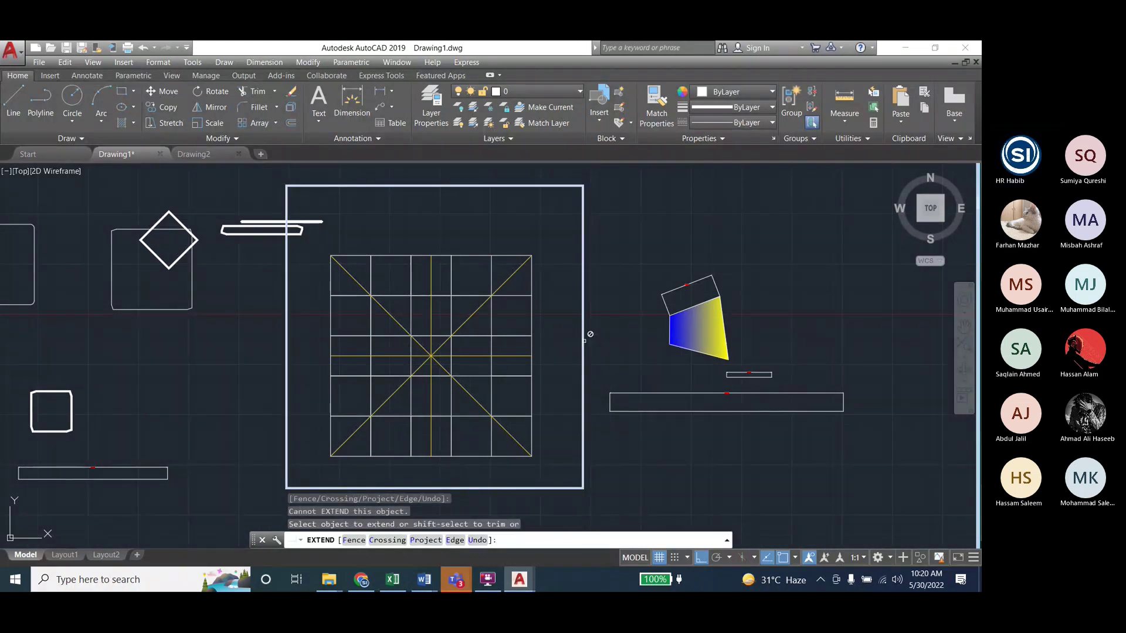
pyautogui.click(388, 312)
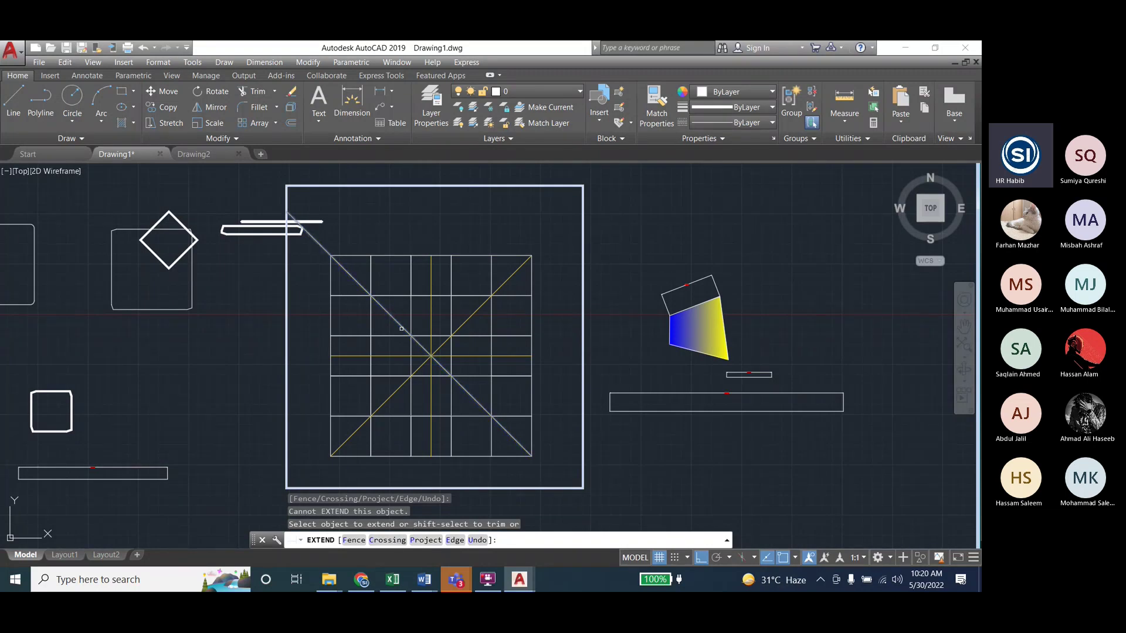
pyautogui.moveTo(401, 327); pyautogui.dragTo(472, 315)
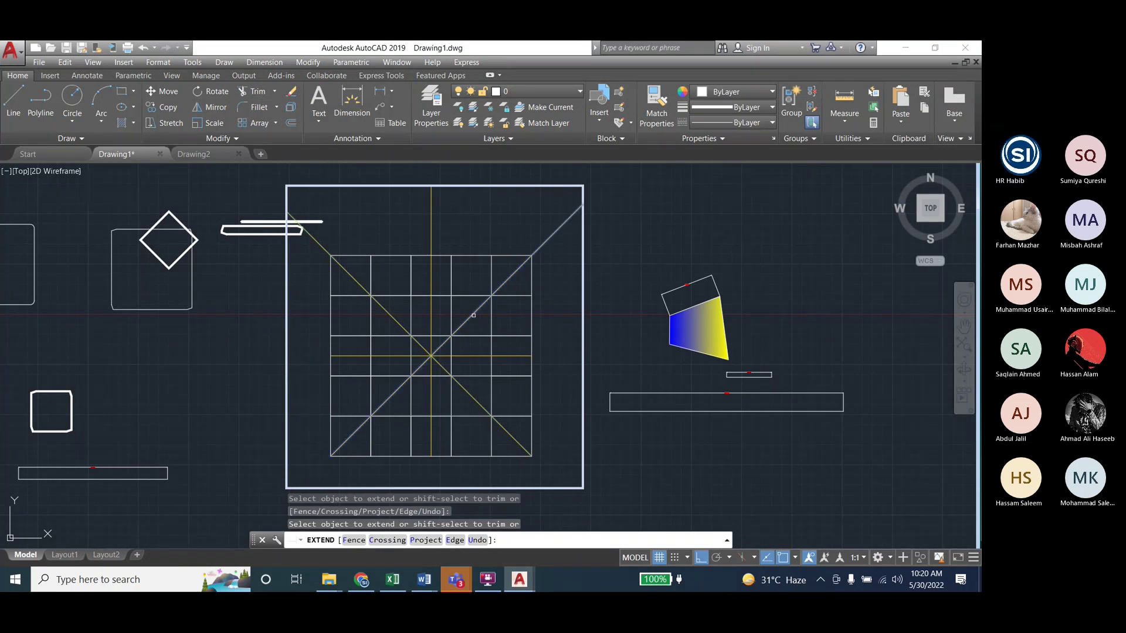
pyautogui.click(471, 397)
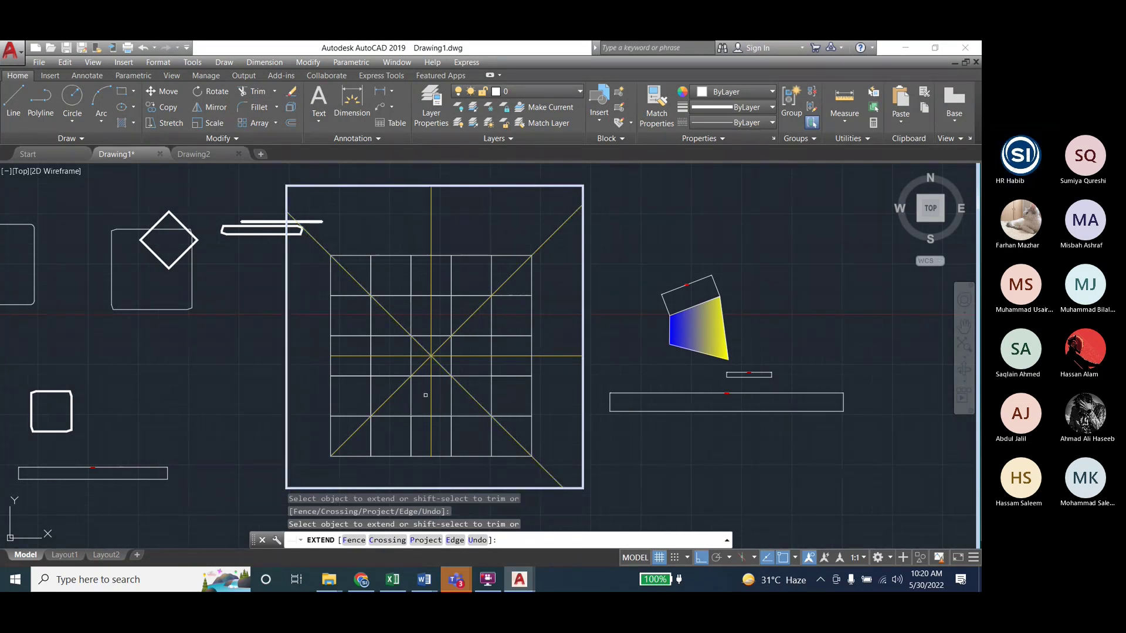
pyautogui.click(401, 391)
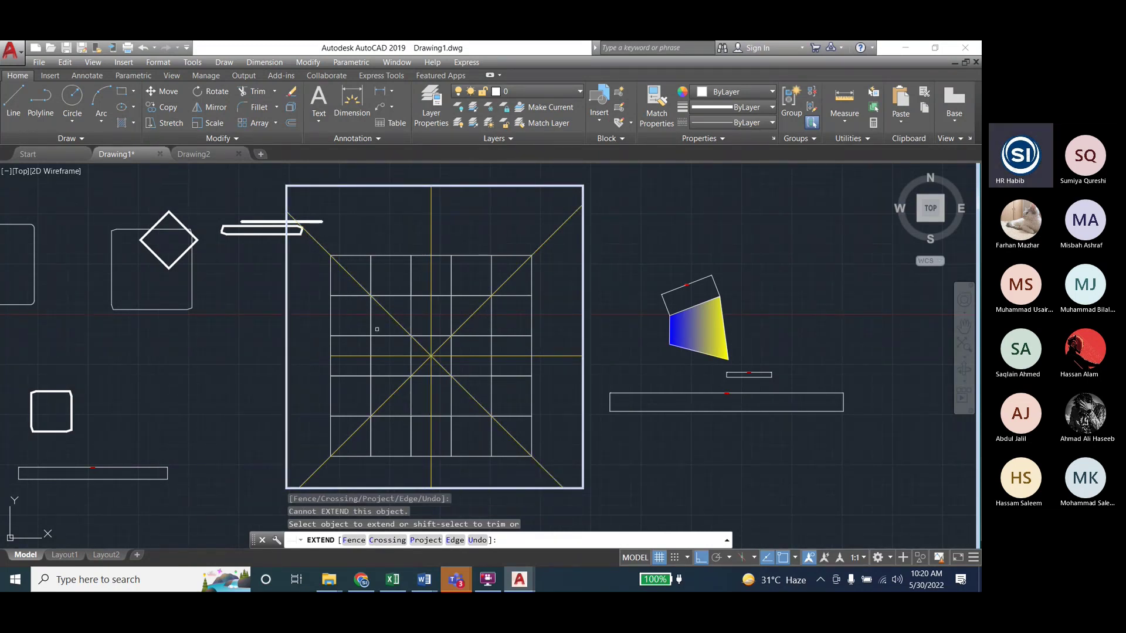
pyautogui.click(350, 357)
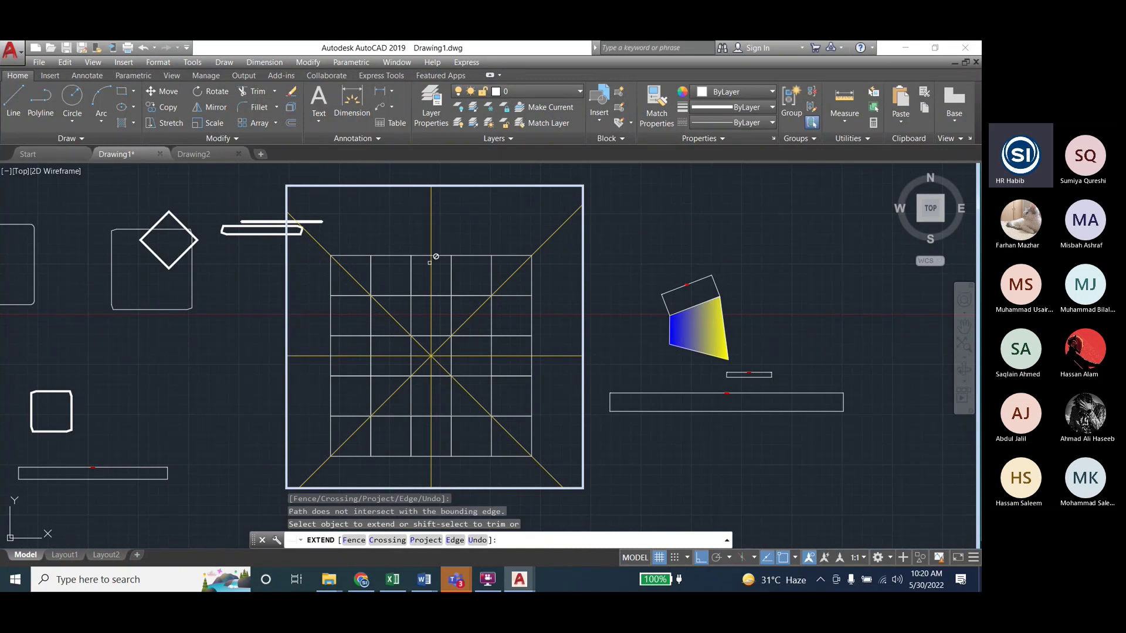
pyautogui.press('Escape')
pyautogui.press('Escape')
pyautogui.press('Escape')
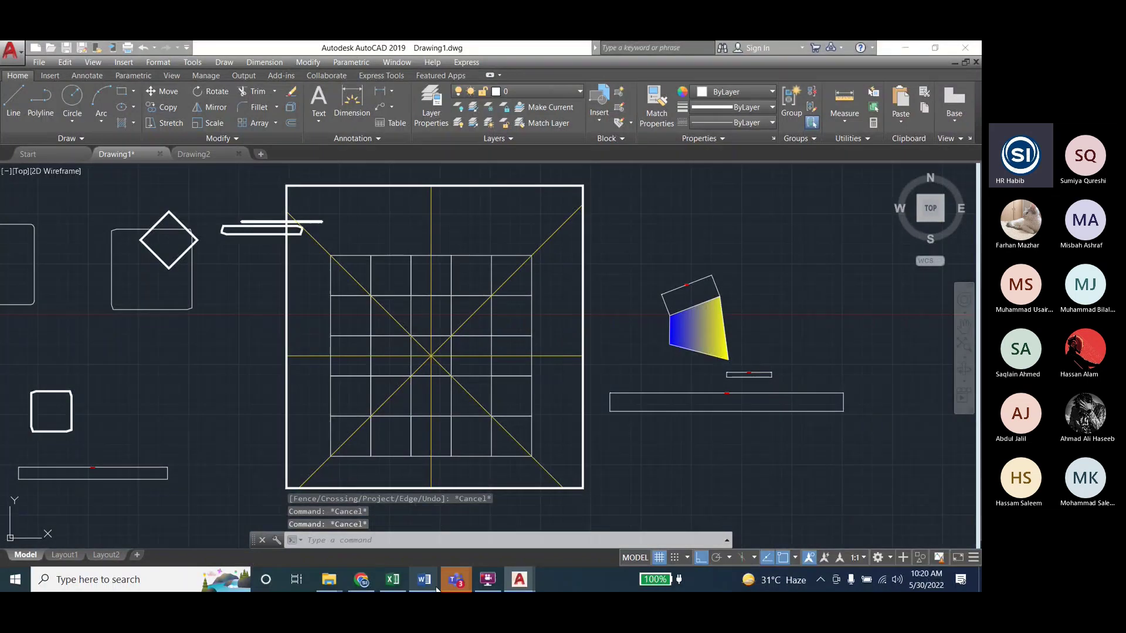
# Check Fig 6.2, the 24'-4" triangle task, in the Word manual, then return to AutoCAD
pyautogui.moveTo(423, 577)
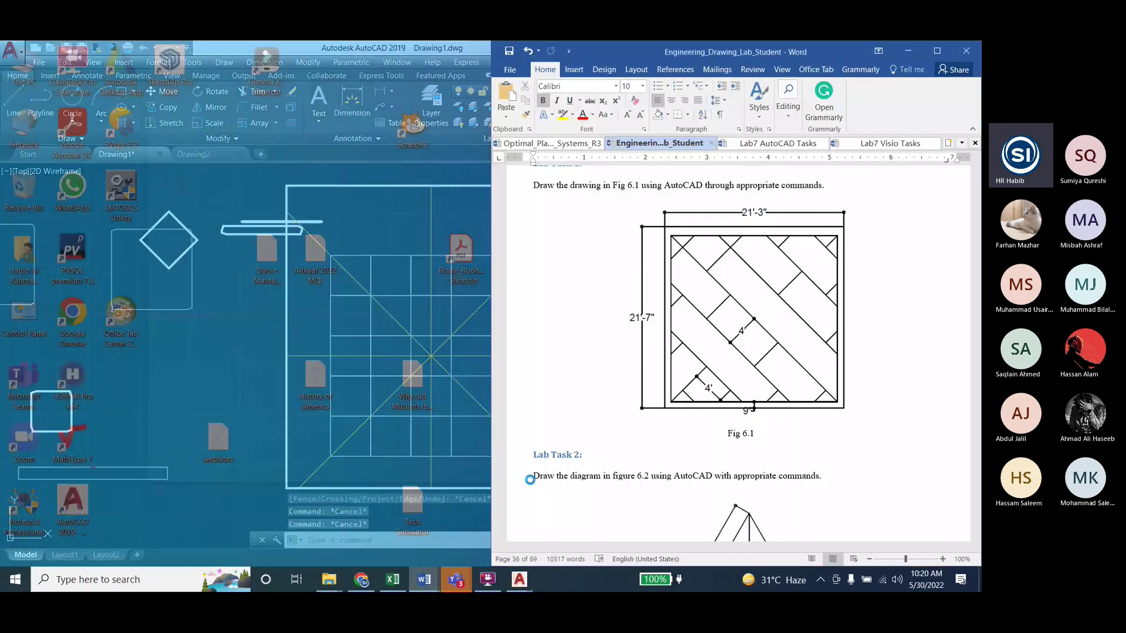
pyautogui.click(464, 538)
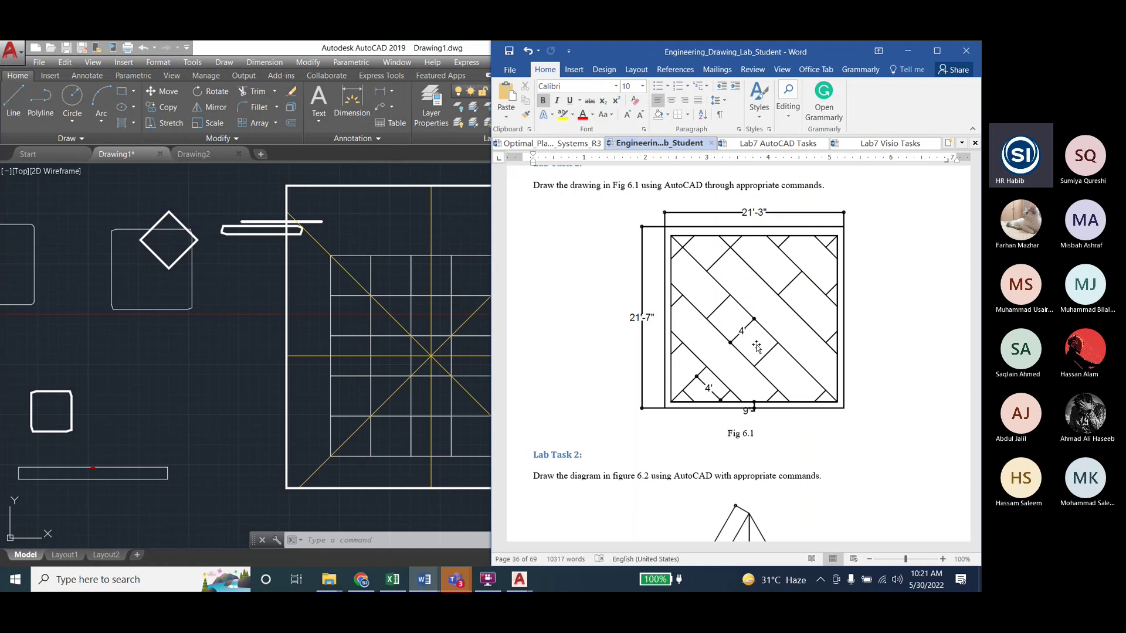
pyautogui.scroll(-5, 676, 403)
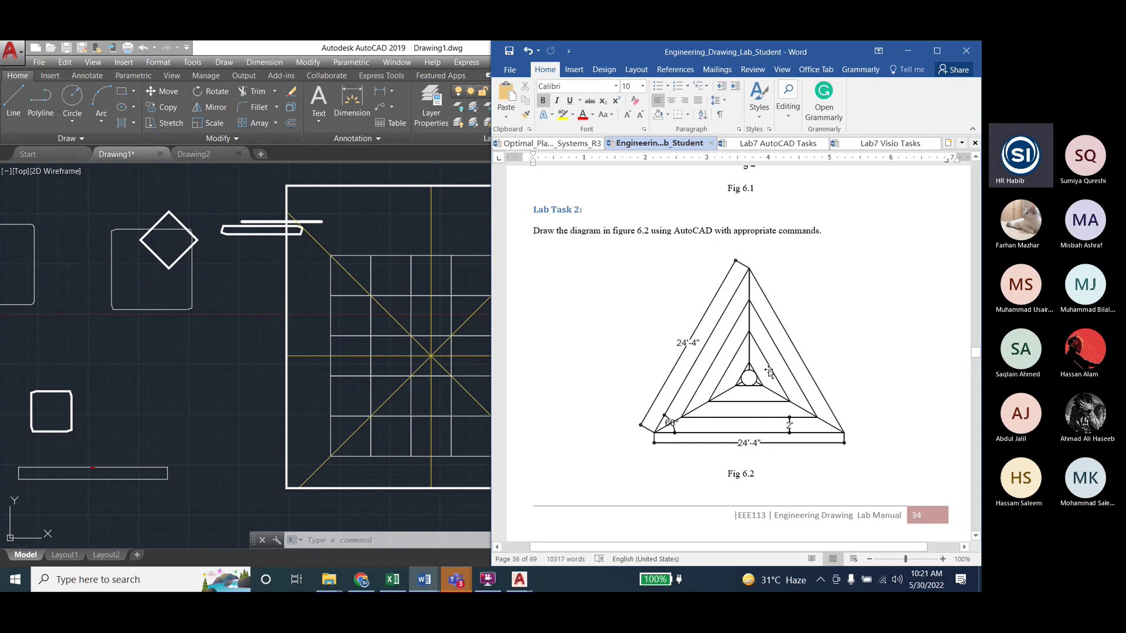
pyautogui.click(454, 47)
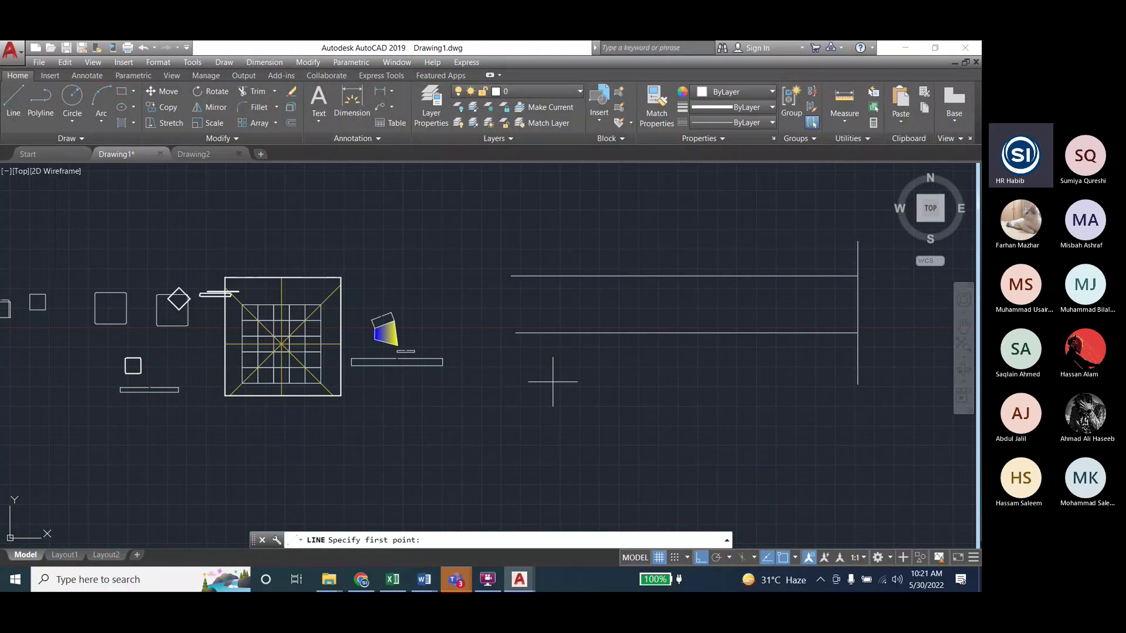
# Draw a closed three-line triangle with ortho turned off
pyautogui.click(570, 369)
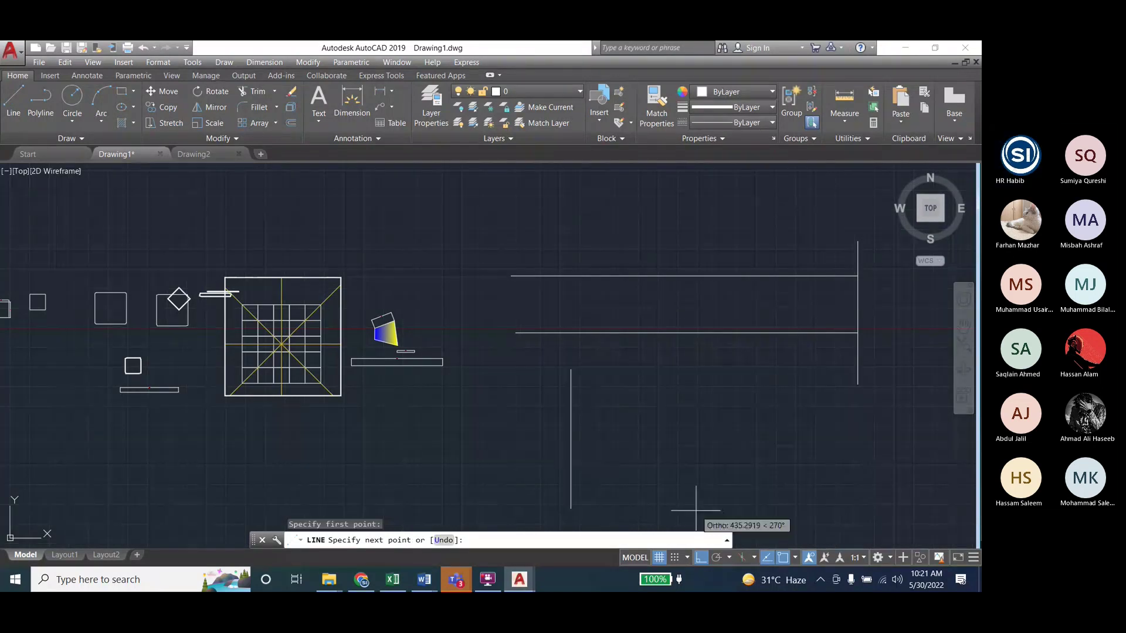
pyautogui.press('F8')
pyautogui.click(520, 457)
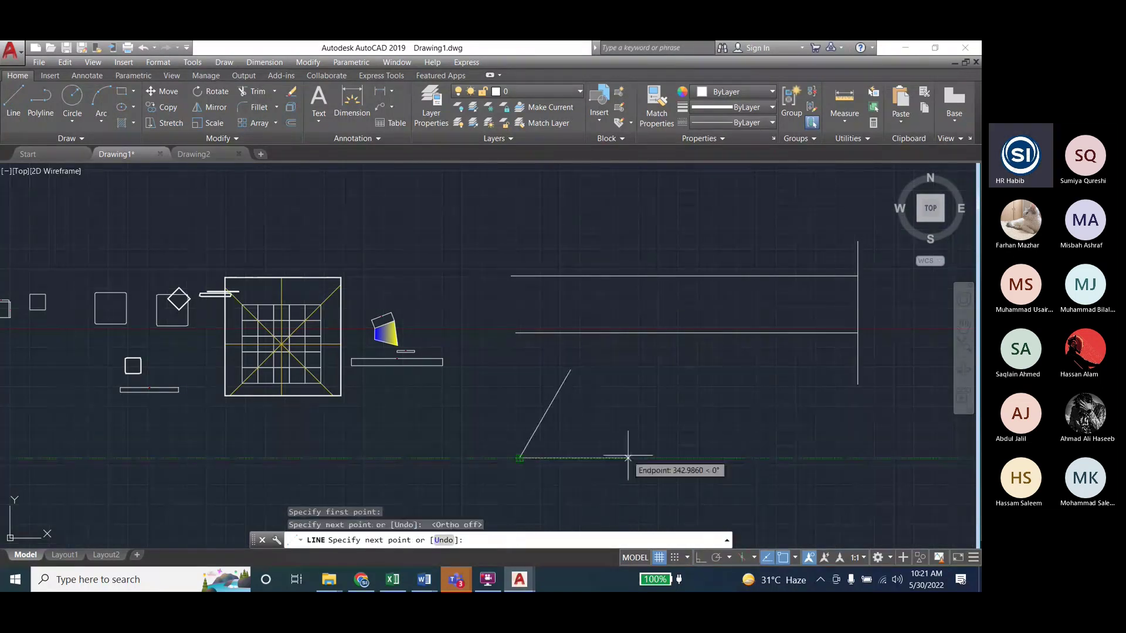
pyautogui.click(616, 458)
pyautogui.click(570, 369)
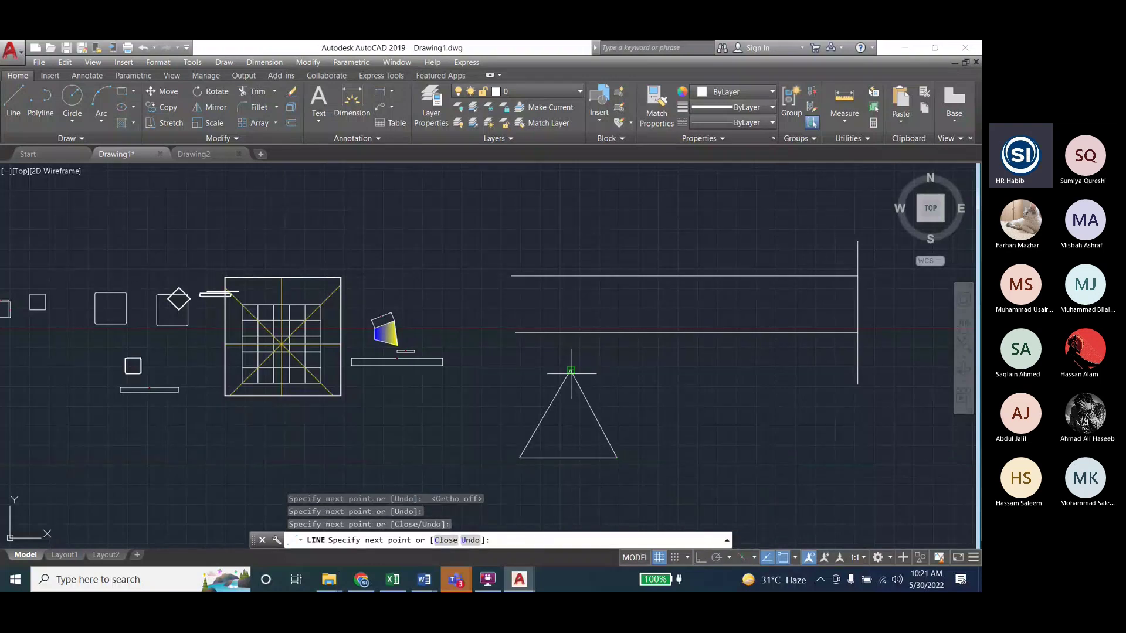
pyautogui.press('Escape')
pyautogui.press('Escape')
pyautogui.press('Escape')
# Window-select the triangle's three lines and join them into one polyline
pyautogui.click(304, 62)
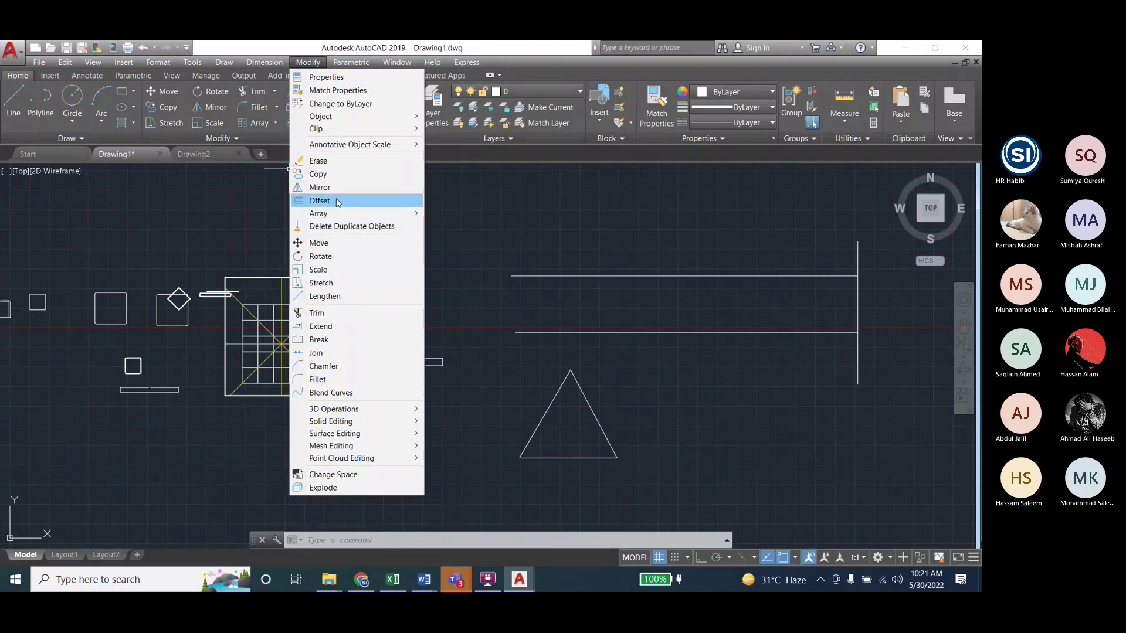
pyautogui.click(338, 203)
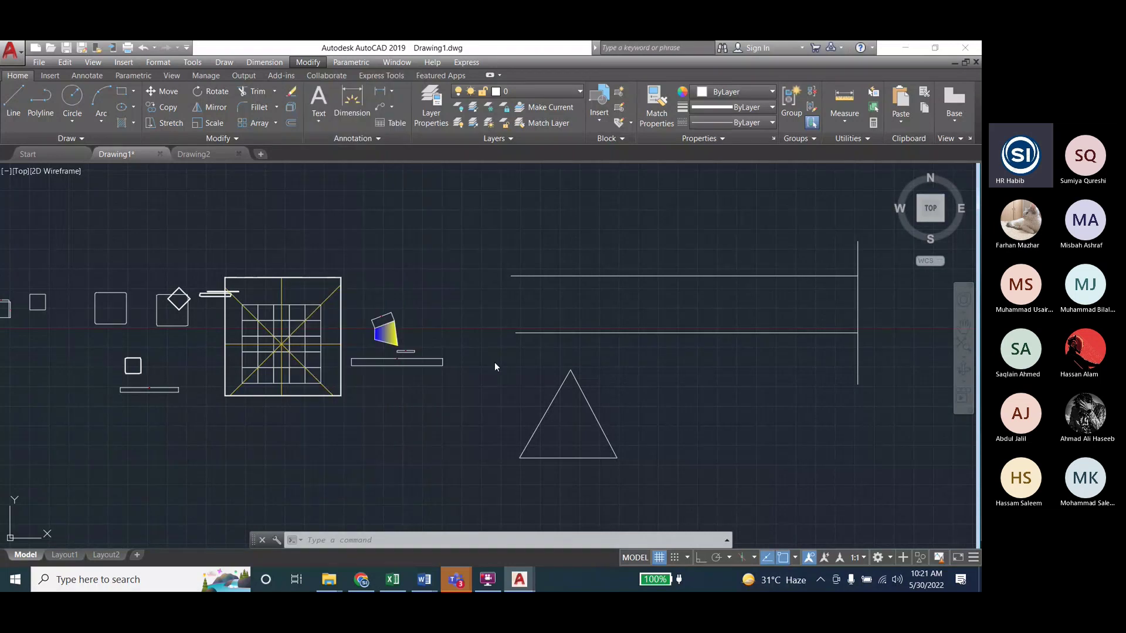
pyautogui.click(480, 354)
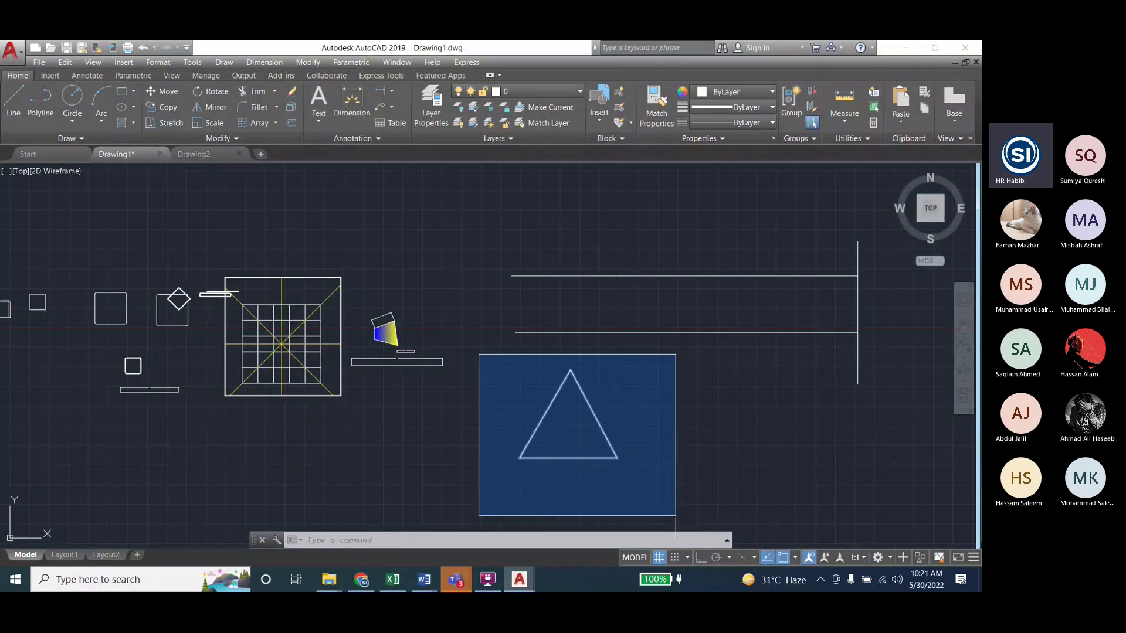
pyautogui.click(674, 528)
pyautogui.click(308, 62)
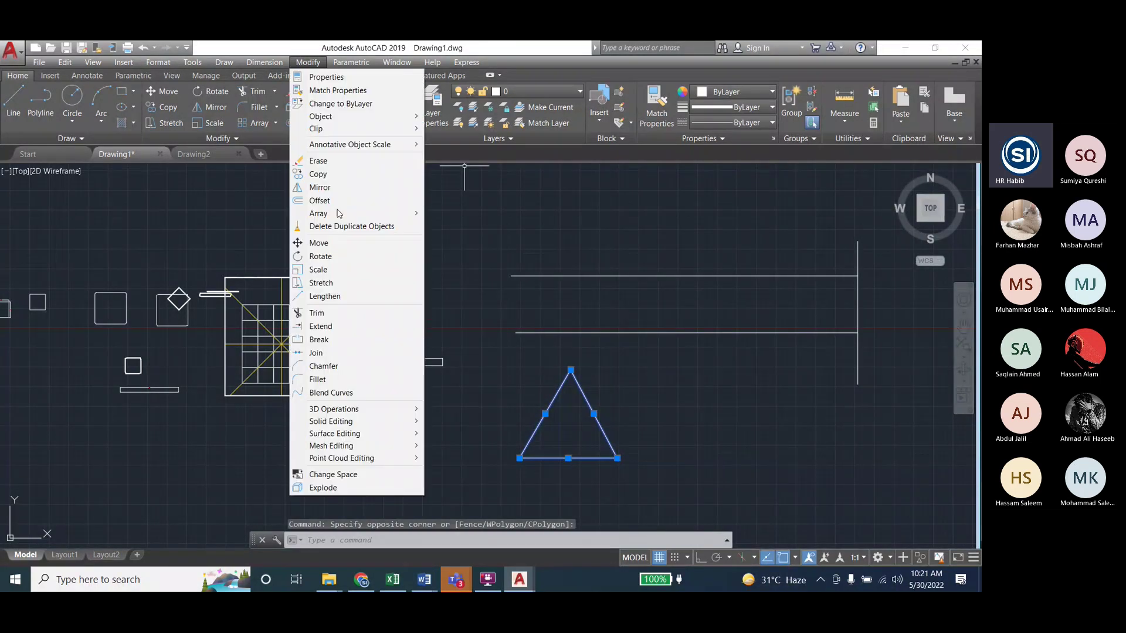
pyautogui.click(321, 353)
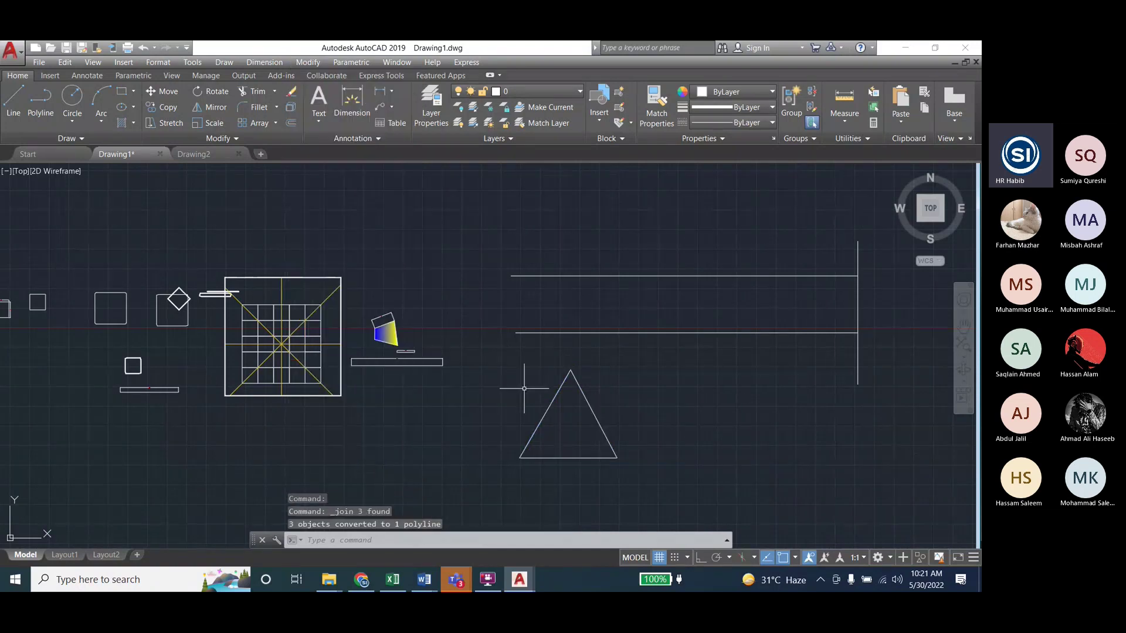
pyautogui.press('Escape')
pyautogui.press('Escape')
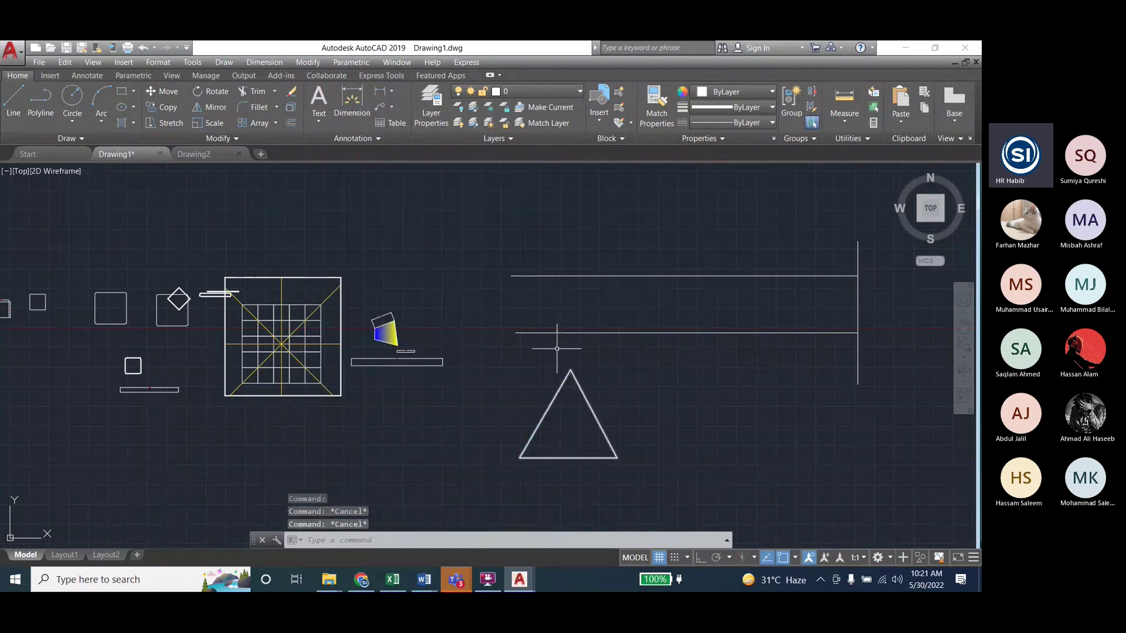
pyautogui.click(308, 62)
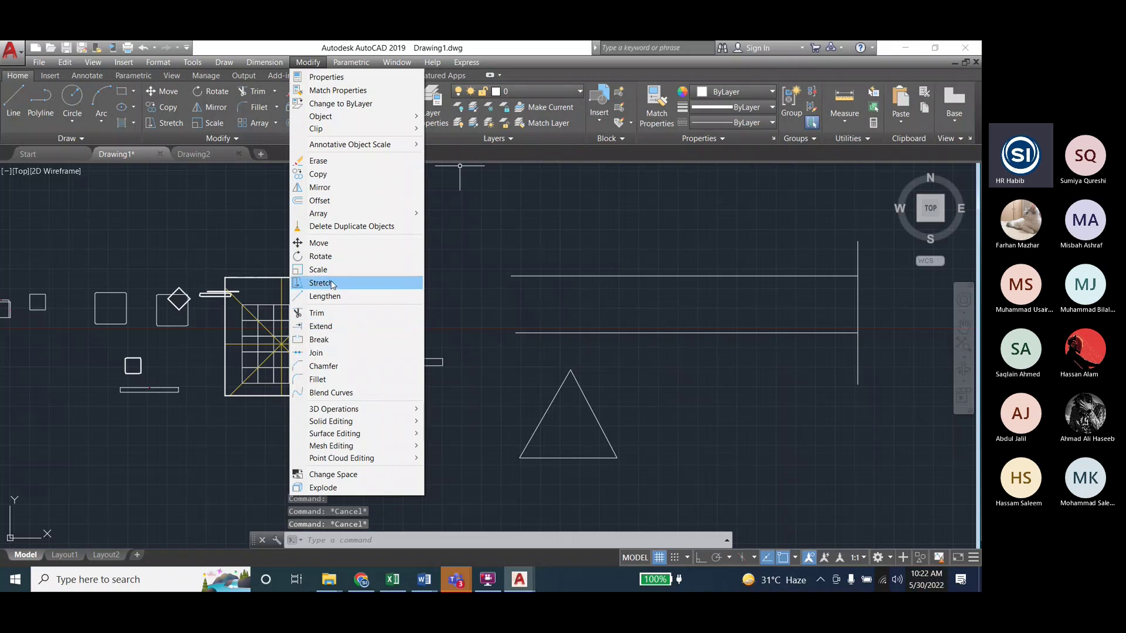
# Attempt to offset the triangle, correcting the distance from 2 to 20
pyautogui.click(319, 200)
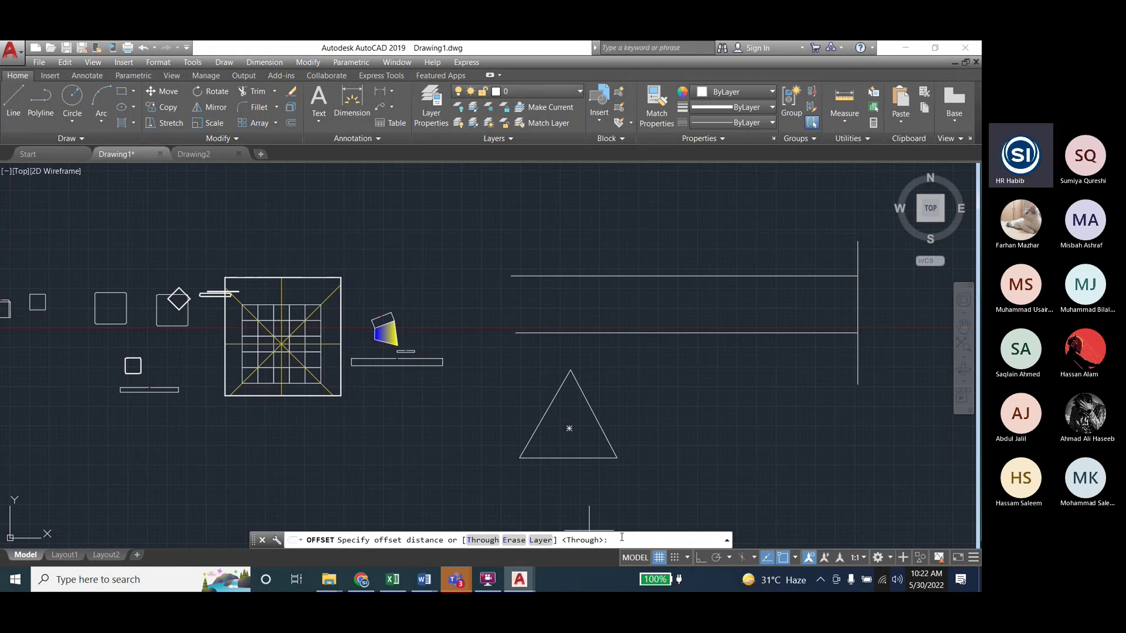
pyautogui.write('2')
pyautogui.press('Return')
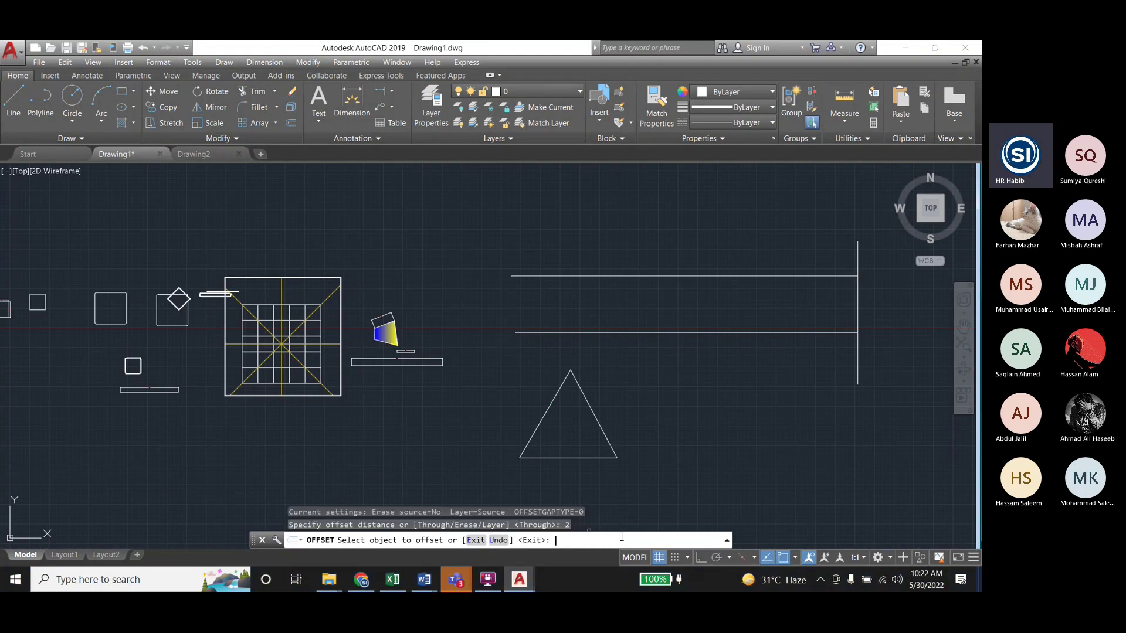
pyautogui.click(568, 427)
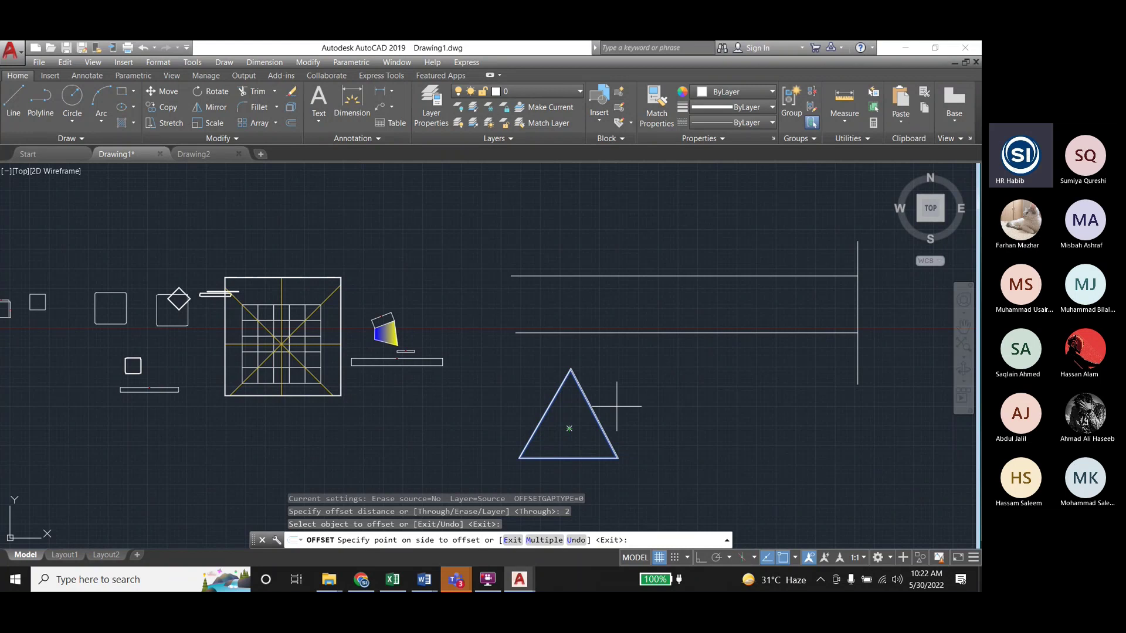
pyautogui.press('Escape')
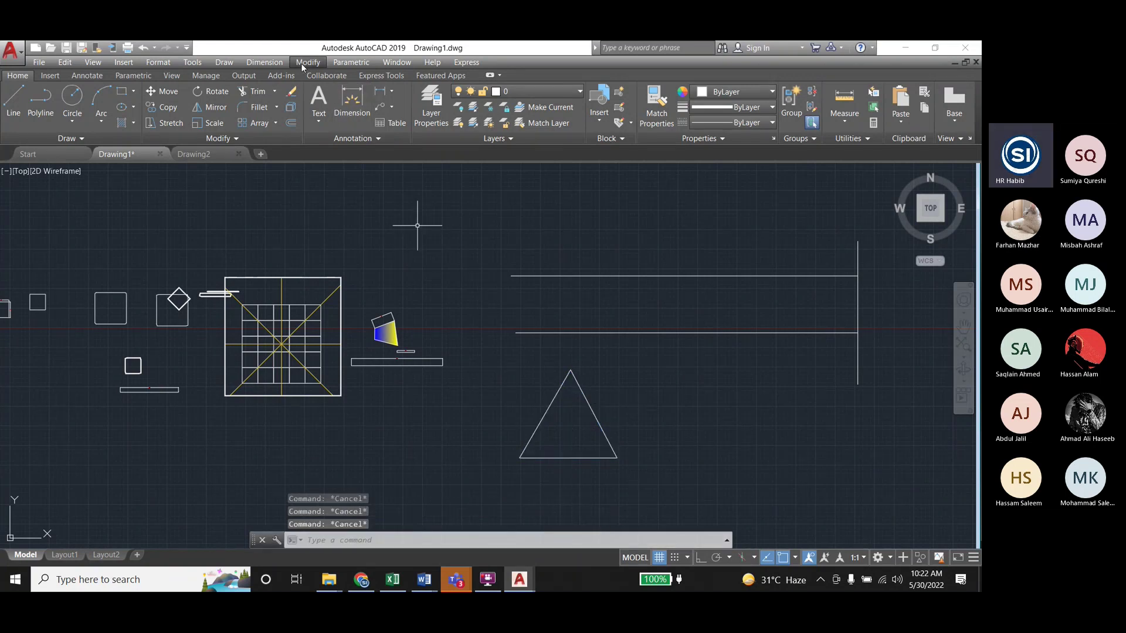
pyautogui.click(305, 62)
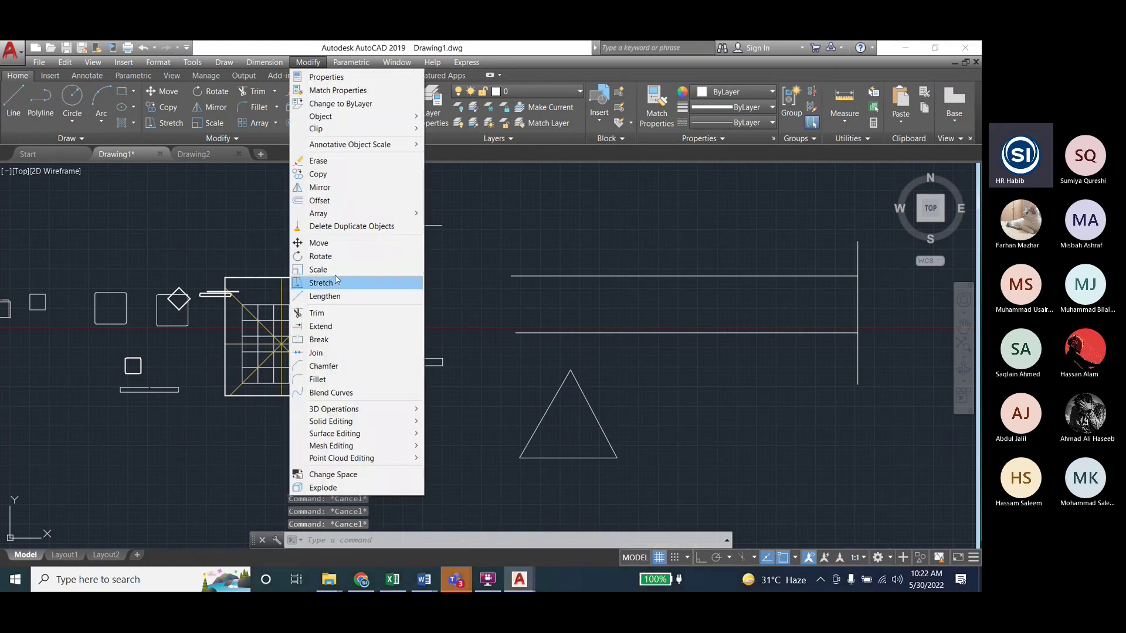
pyautogui.click(326, 200)
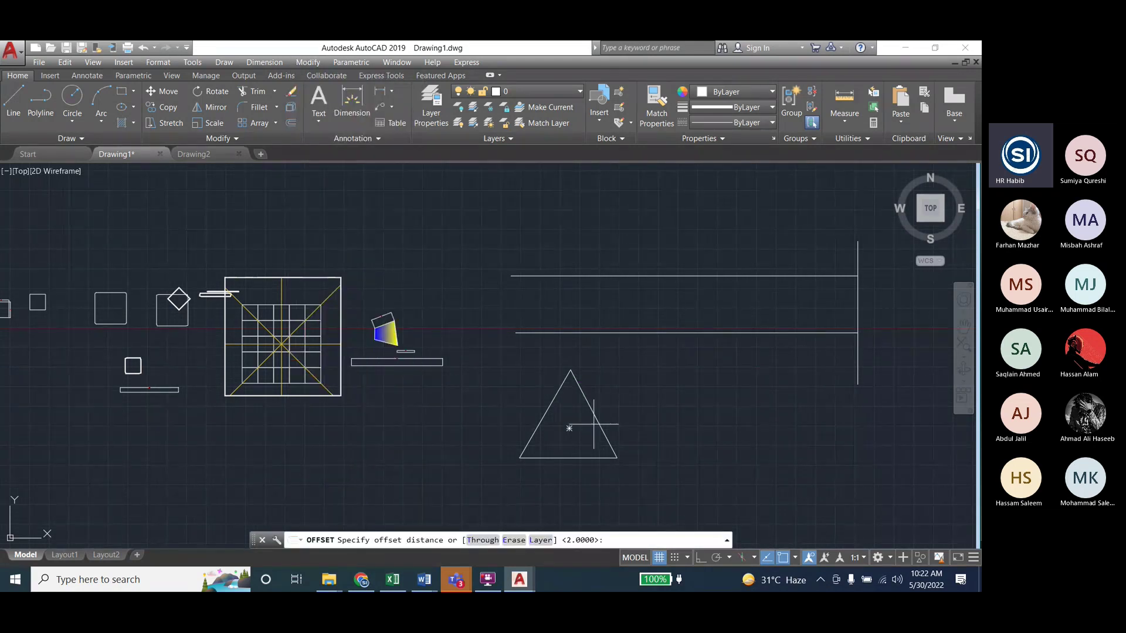
pyautogui.write('20')
pyautogui.press('Return')
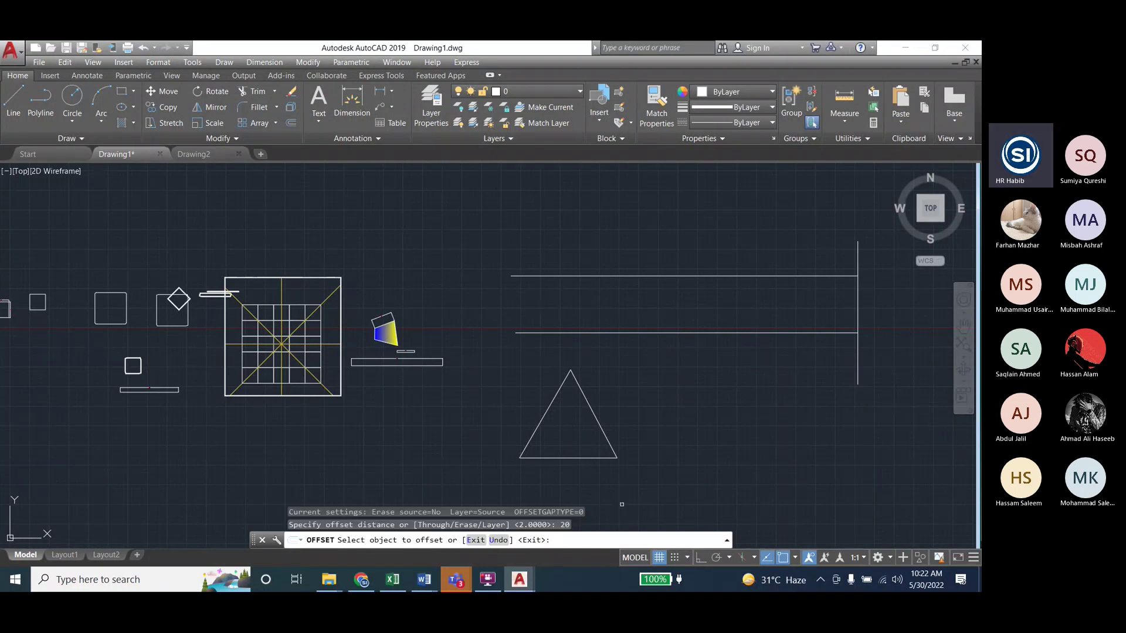
pyautogui.click(604, 429)
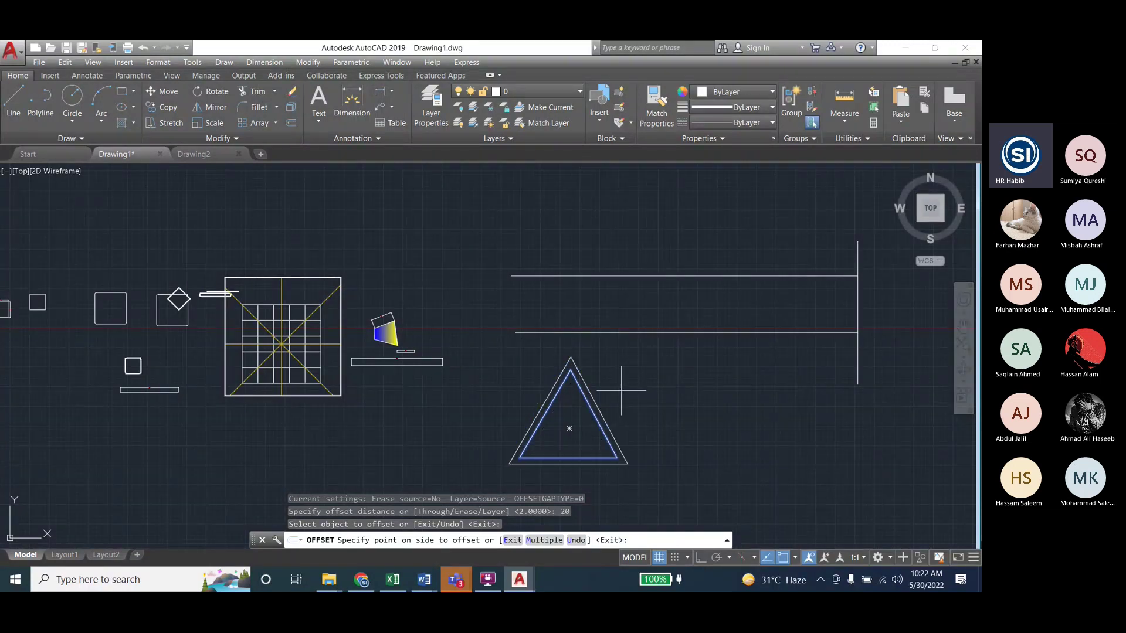
pyautogui.press('Return')
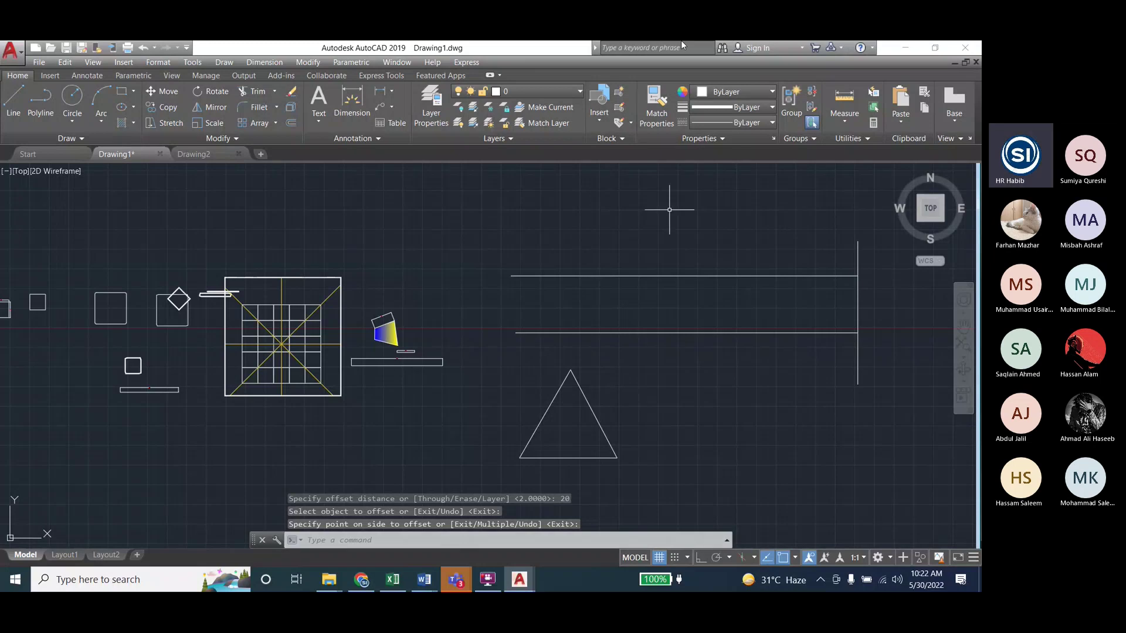
# Offset the triangle 20 units, placing the copy inside the original
pyautogui.press('Return')
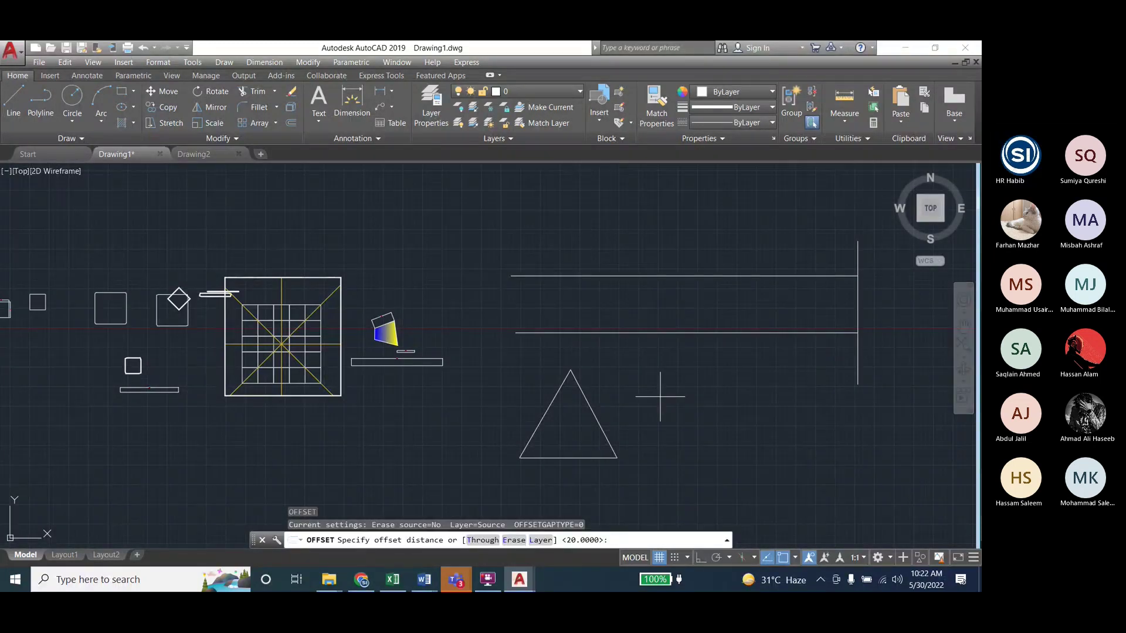
pyautogui.press('Return')
pyautogui.click(595, 416)
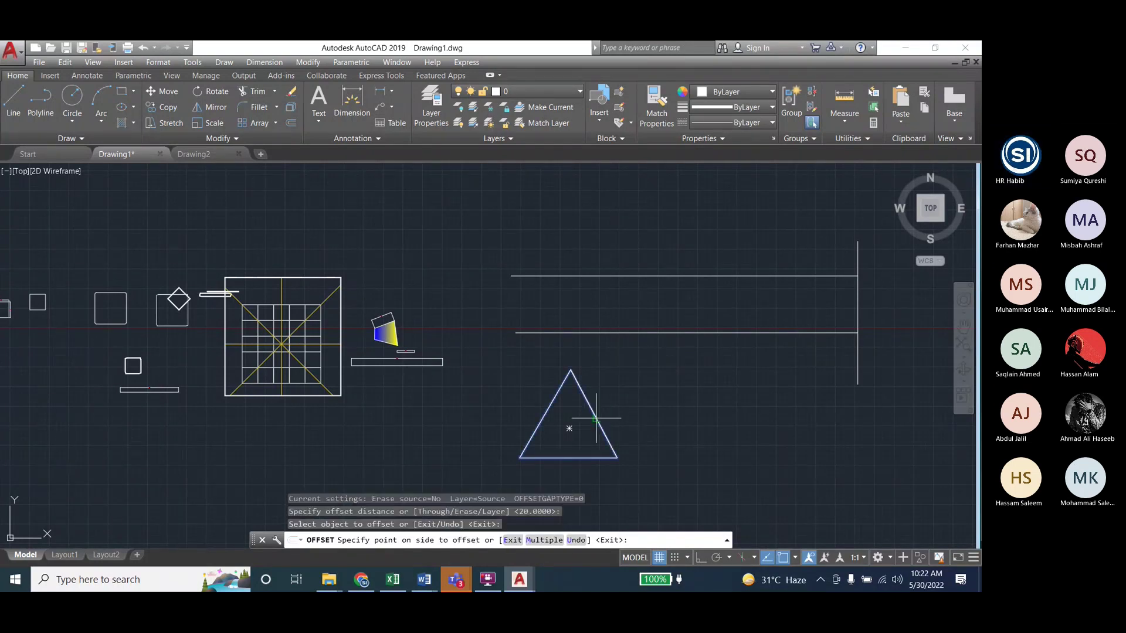
pyautogui.press('Return')
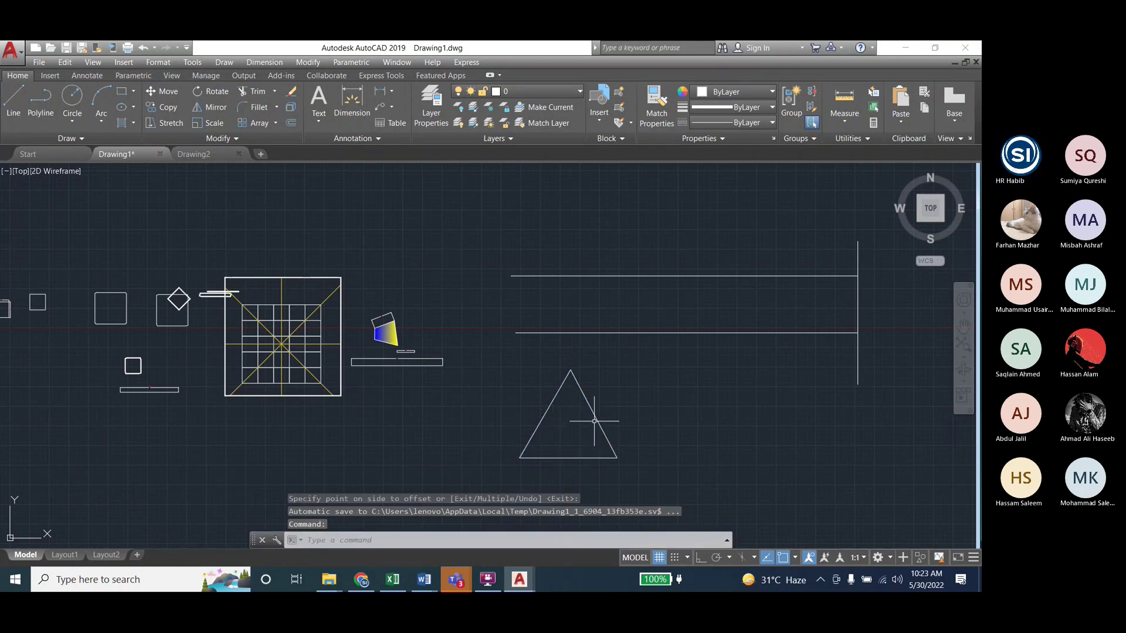
pyautogui.write('o')
pyautogui.press('Return')
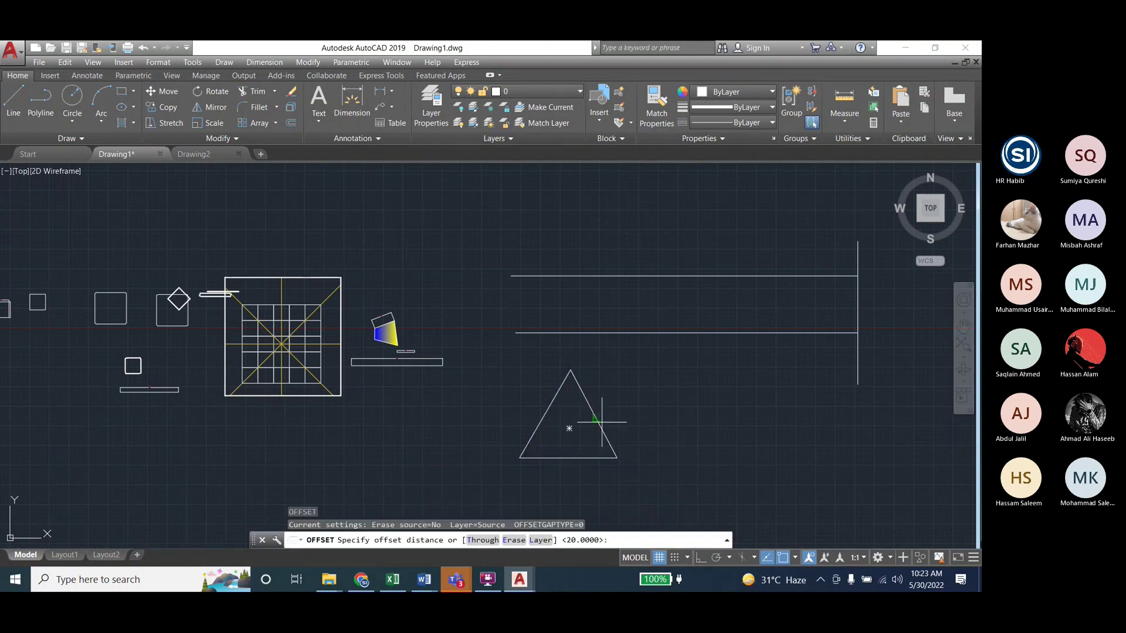
pyautogui.press('Return')
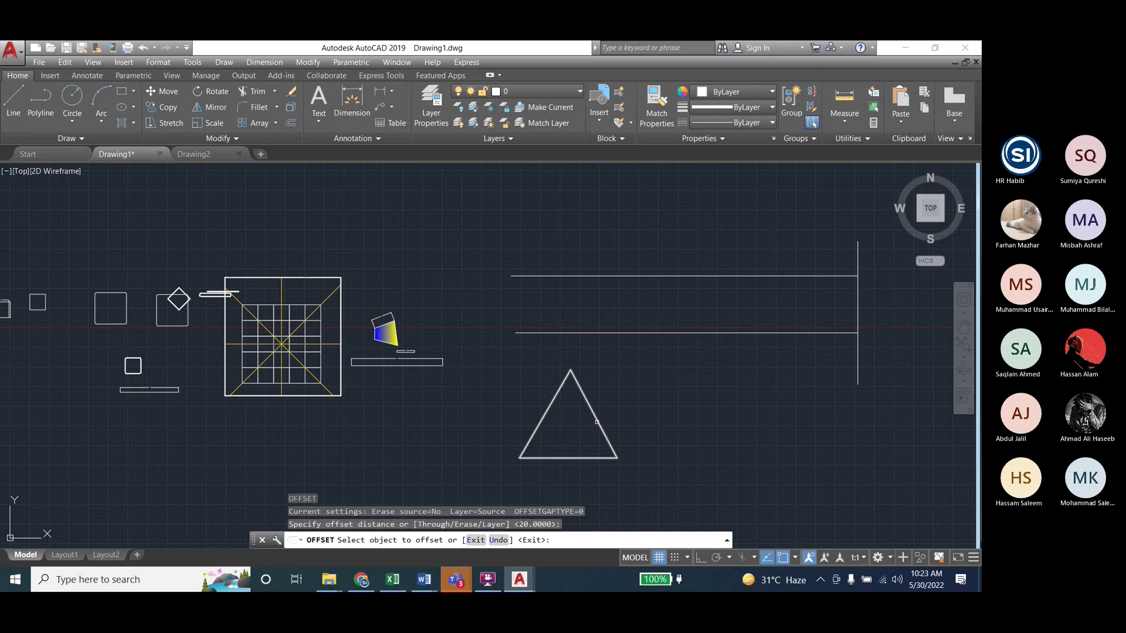
pyautogui.click(597, 421)
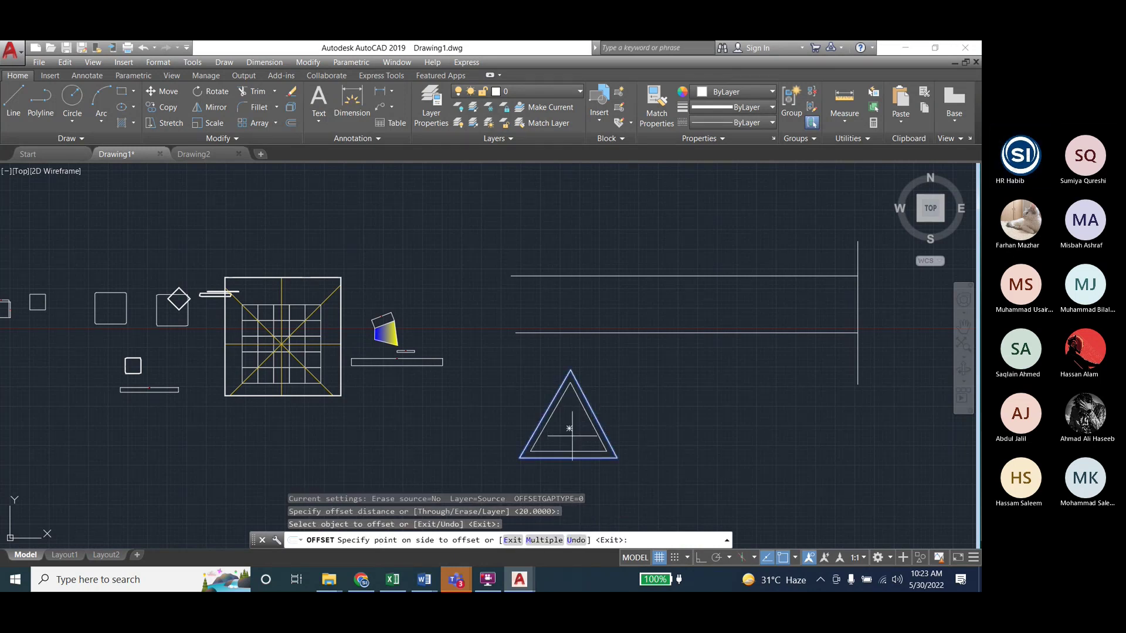
pyautogui.click(570, 431)
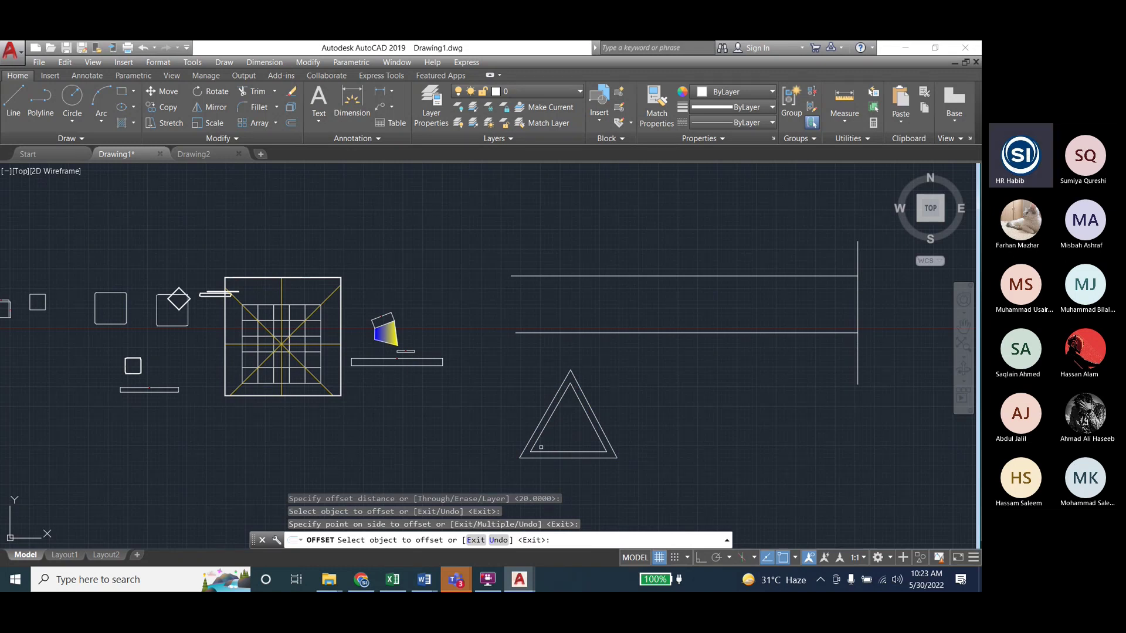
# Offset the triangle 30 units outward, then switch to the Word lab manual
pyautogui.click(308, 62)
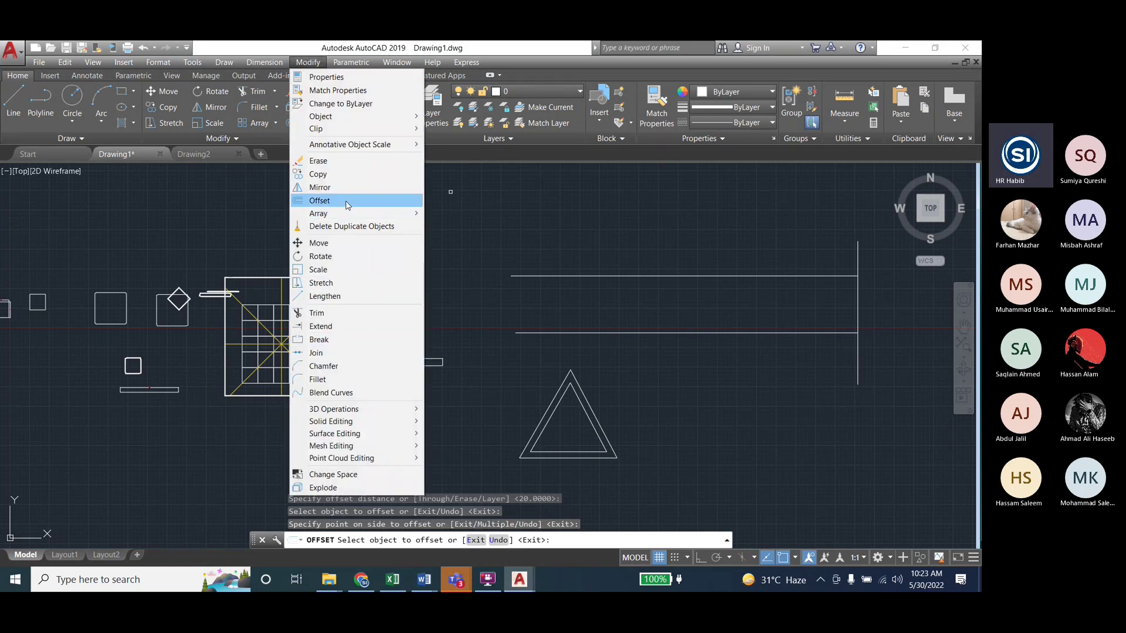
pyautogui.click(319, 200)
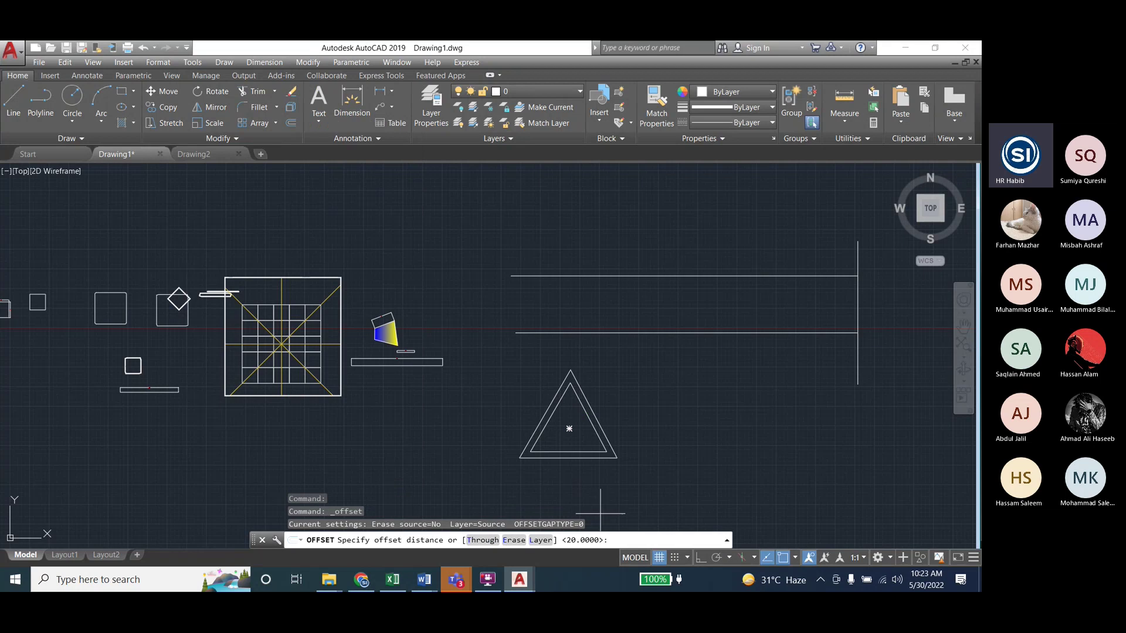
pyautogui.write('30')
pyautogui.press('Return')
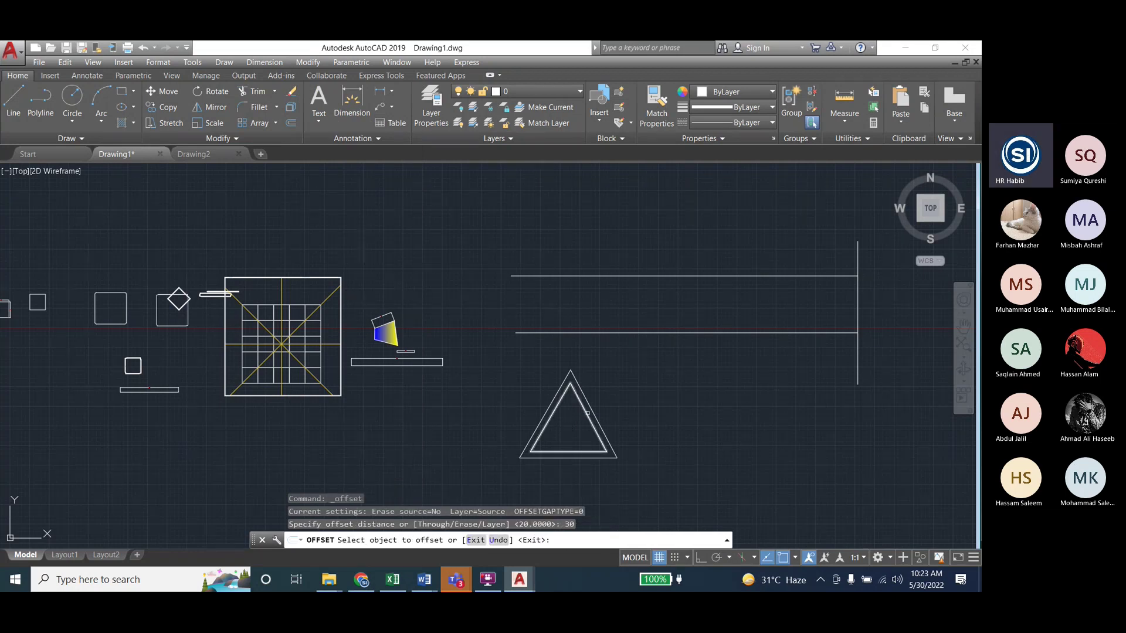
pyautogui.click(588, 413)
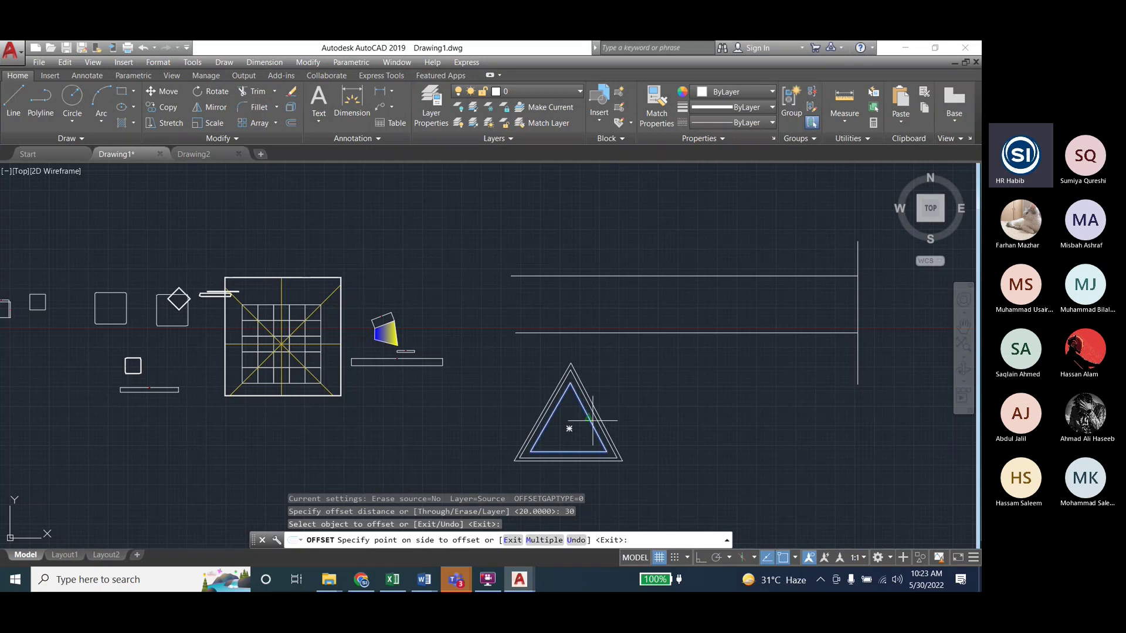
pyautogui.click(616, 406)
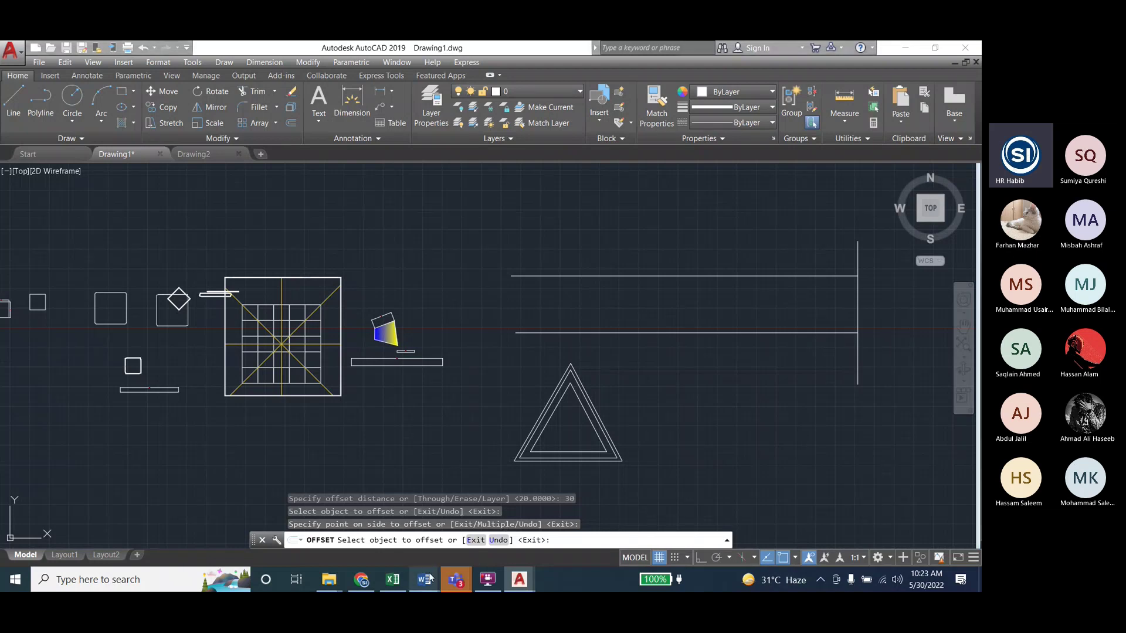
pyautogui.moveTo(424, 579)
pyautogui.click(460, 513)
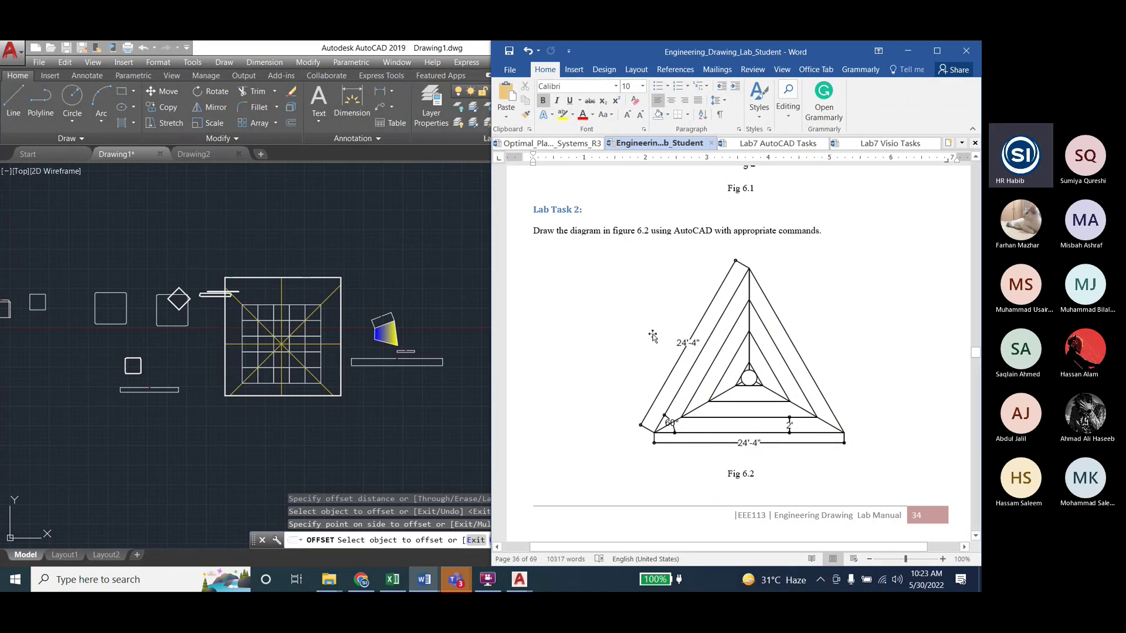
# Scroll through the Lab 7 handout, then switch back to the AutoCAD drawing
pyautogui.scroll(-20, 653, 335)
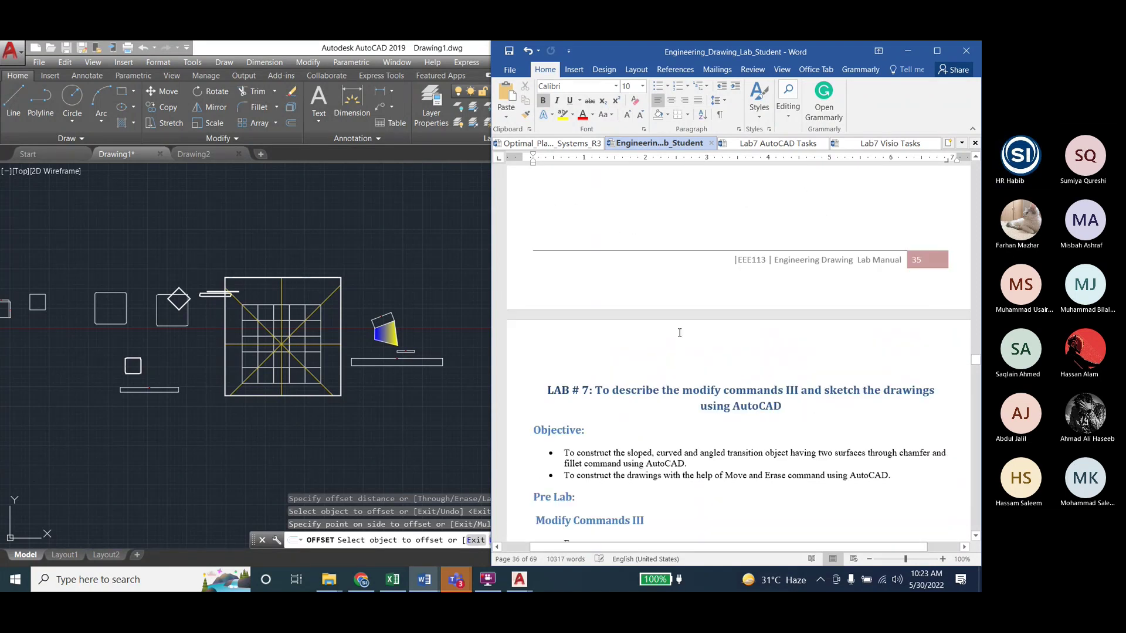
pyautogui.scroll(-6, 679, 333)
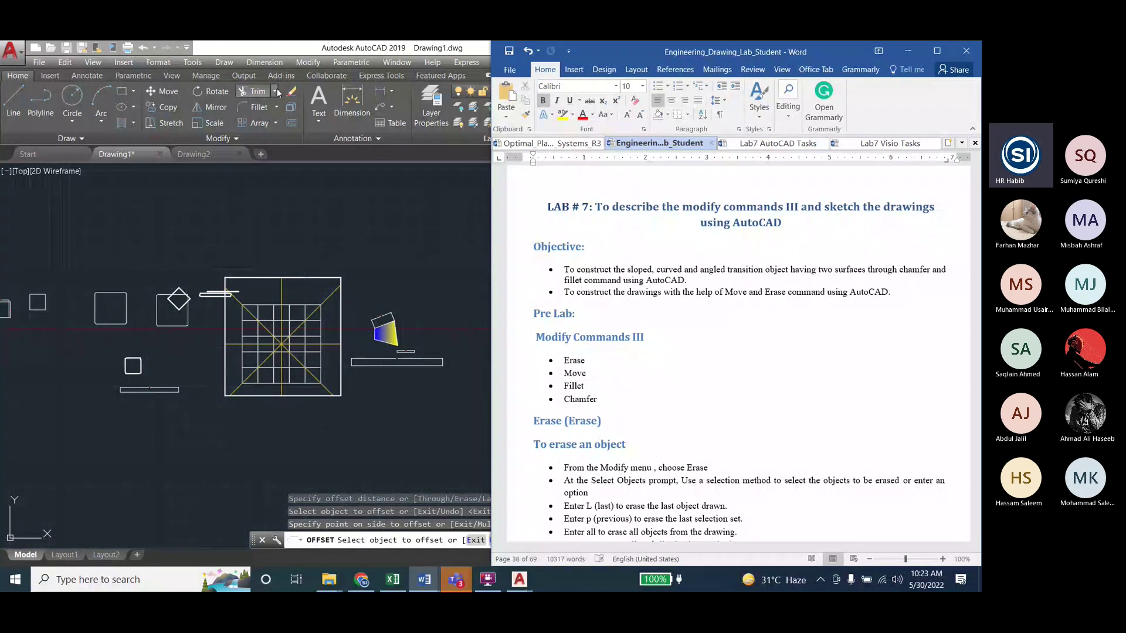
pyautogui.click(311, 63)
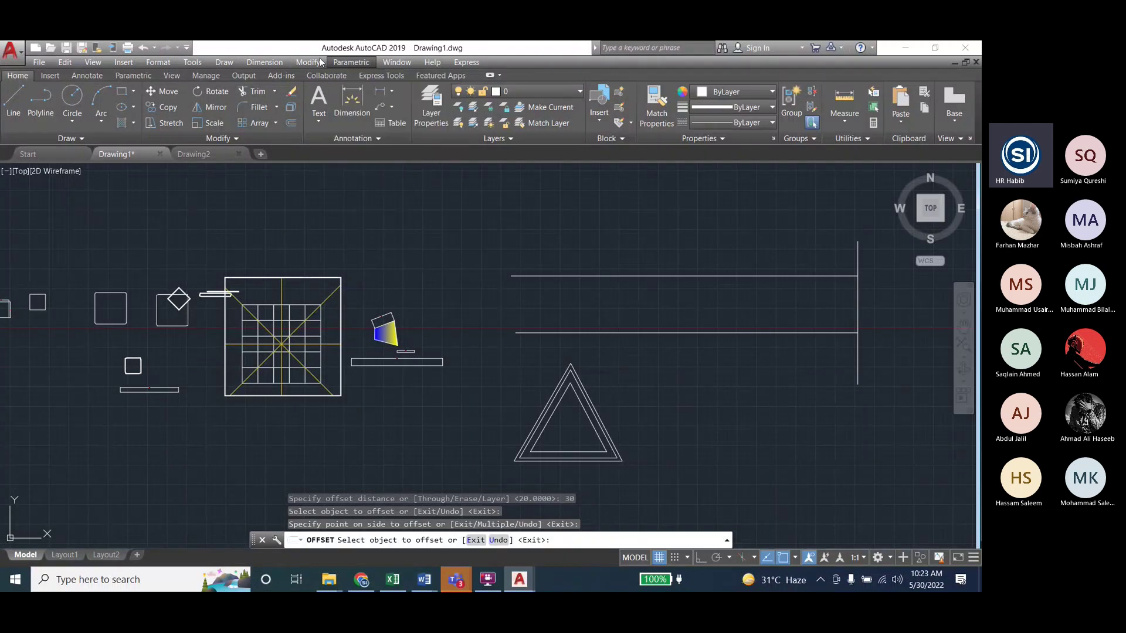
# Erase the innermost triangle, then the grid lines inside the square
pyautogui.click(314, 61)
pyautogui.click(317, 161)
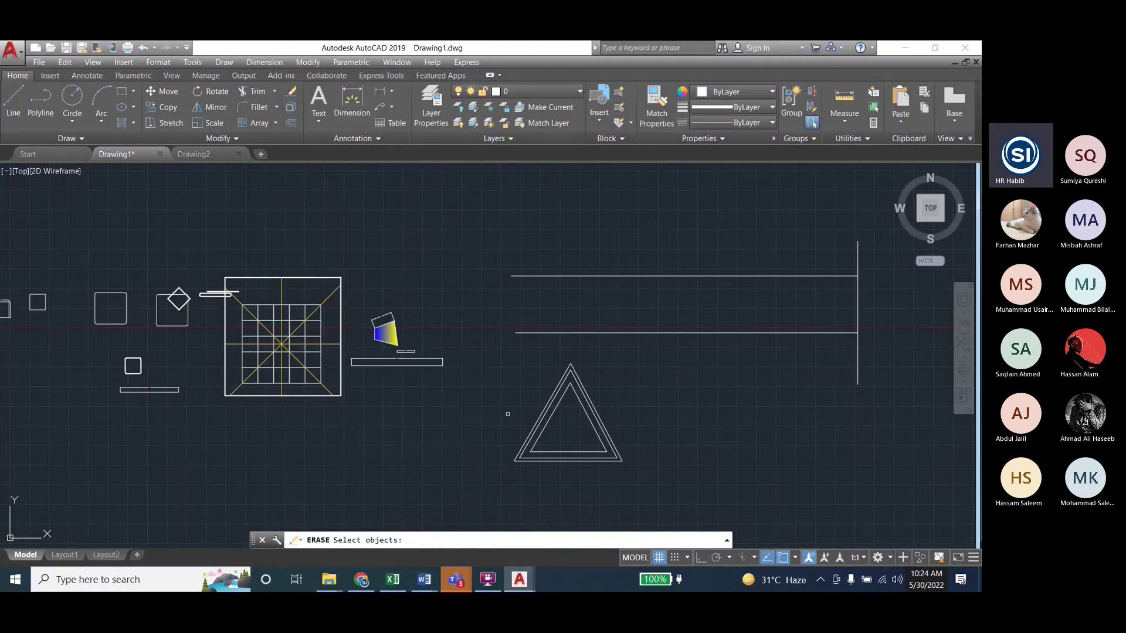
pyautogui.click(545, 413)
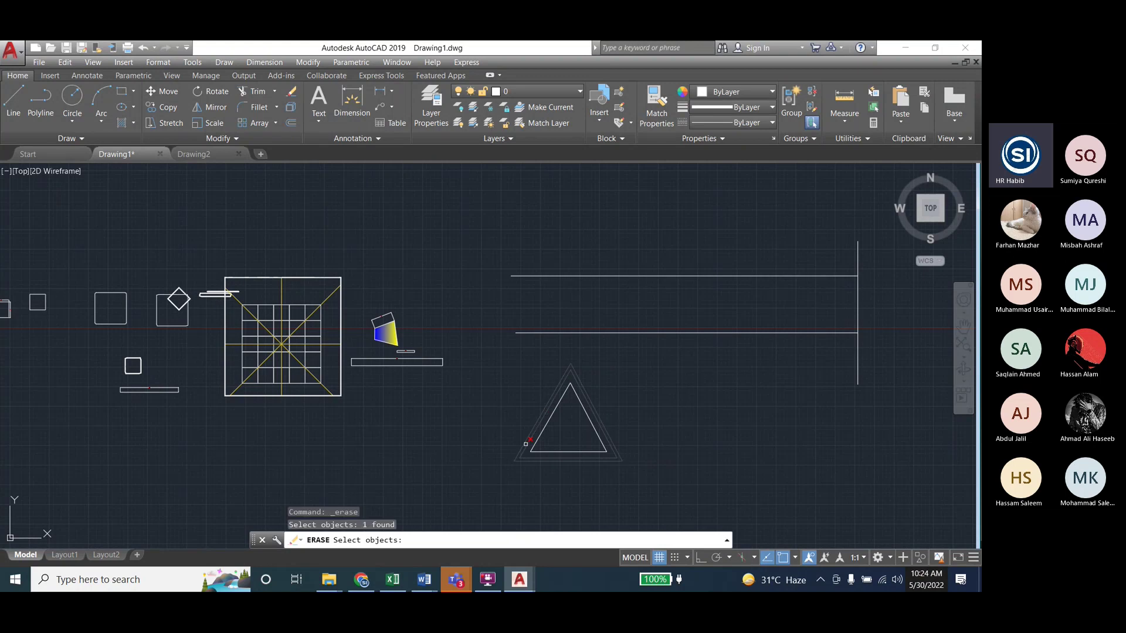
pyautogui.press('Return')
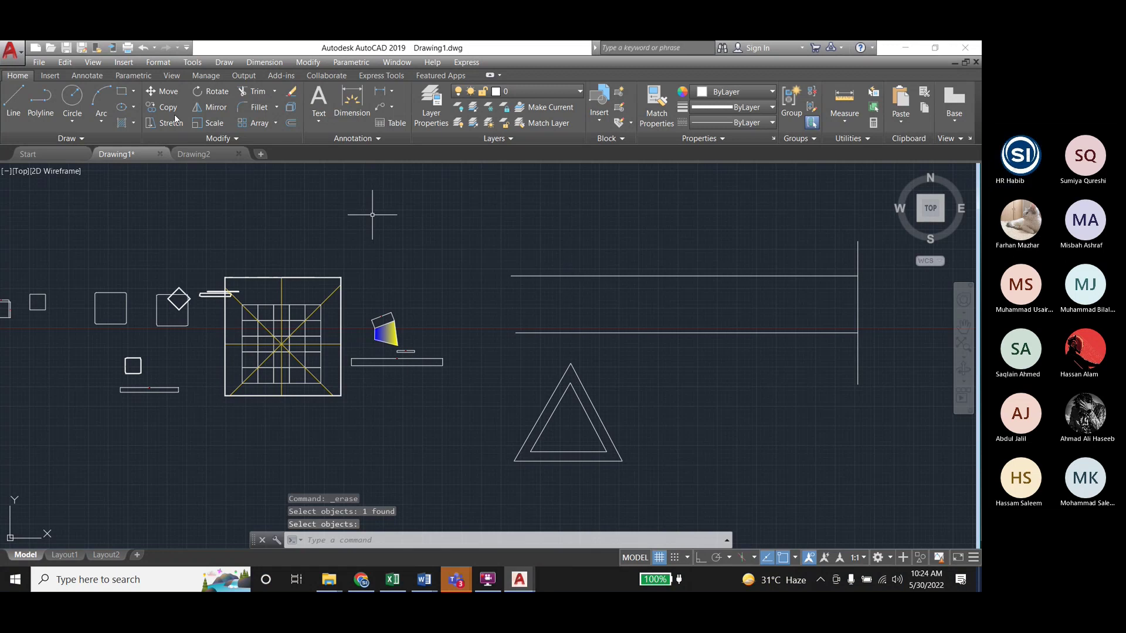
pyautogui.click(310, 62)
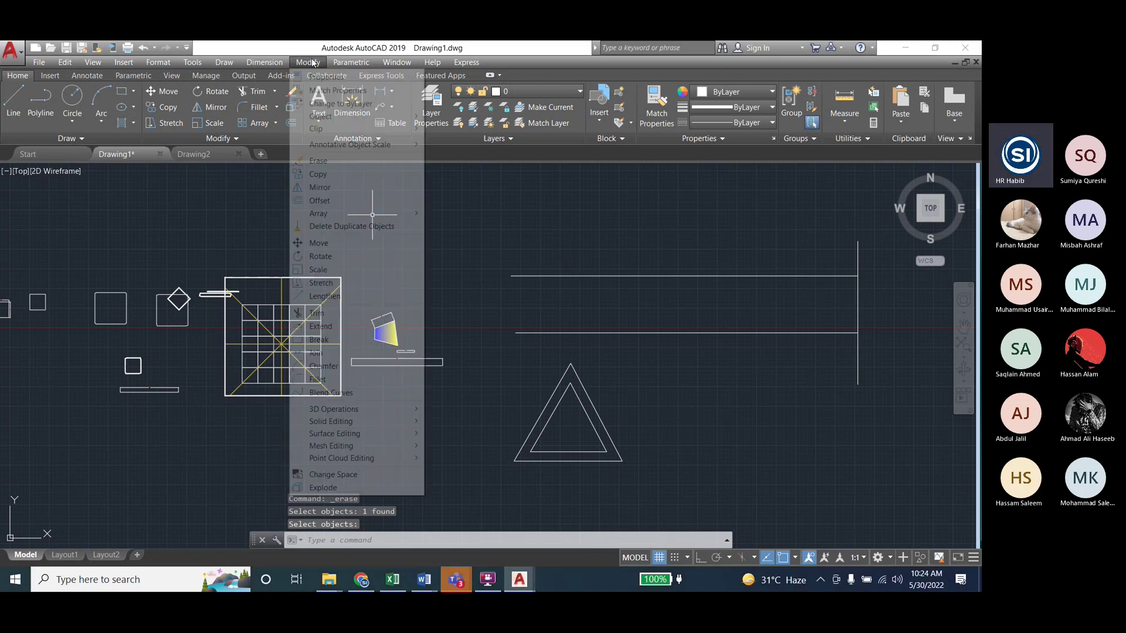
pyautogui.click(318, 160)
pyautogui.click(288, 305)
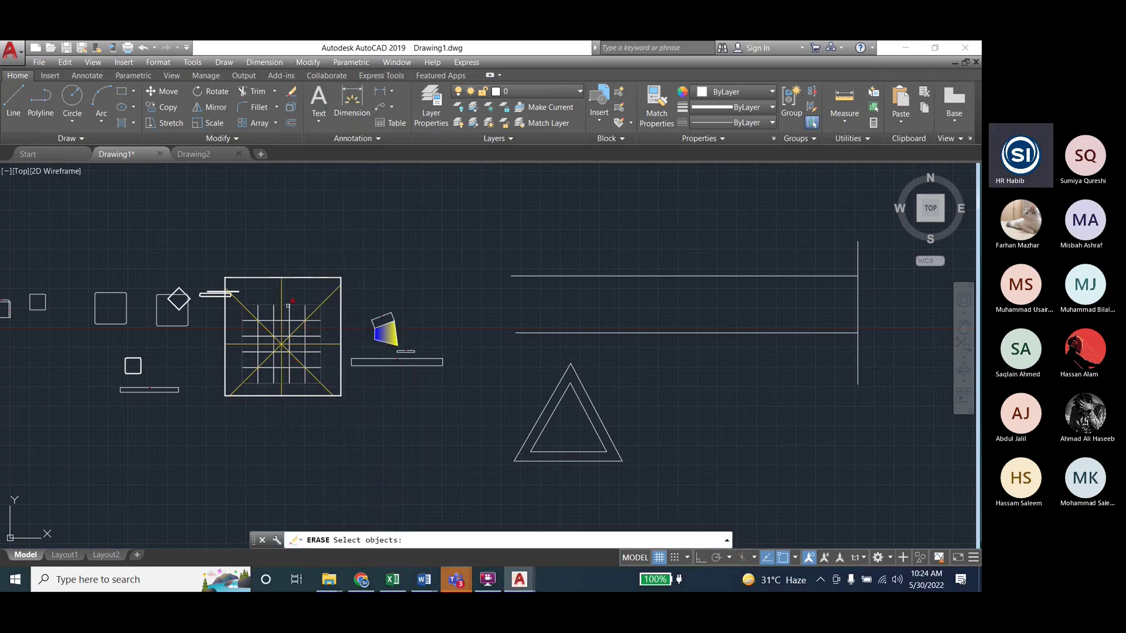
pyautogui.press('Return')
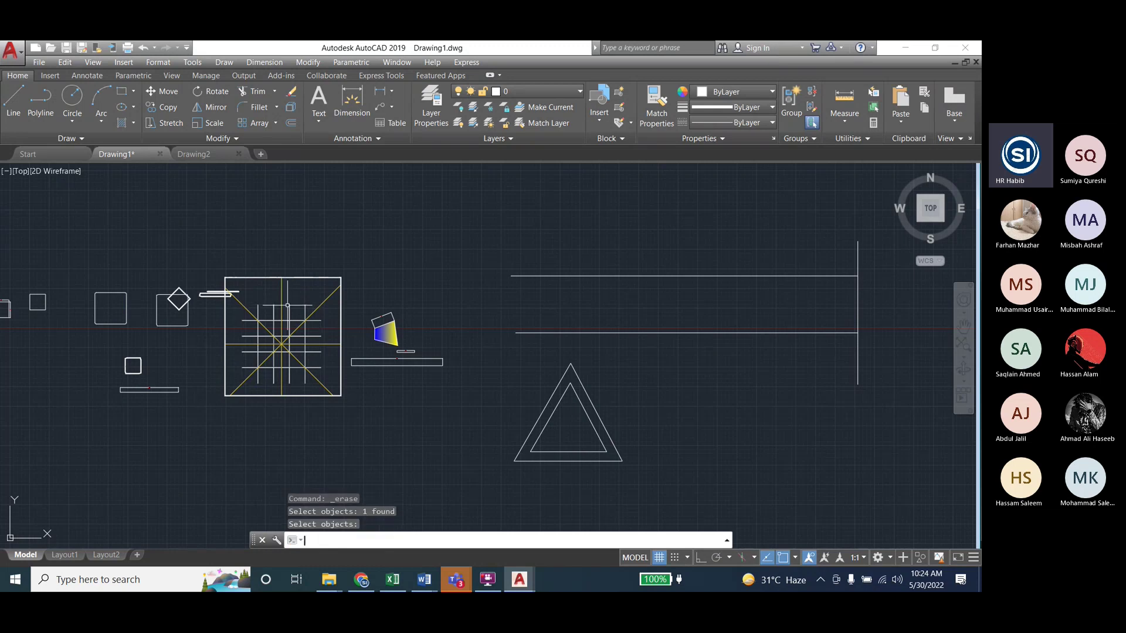
# Erase the outer triangle, both long horizontal lines and the short line in one pass
pyautogui.click(313, 63)
pyautogui.click(328, 159)
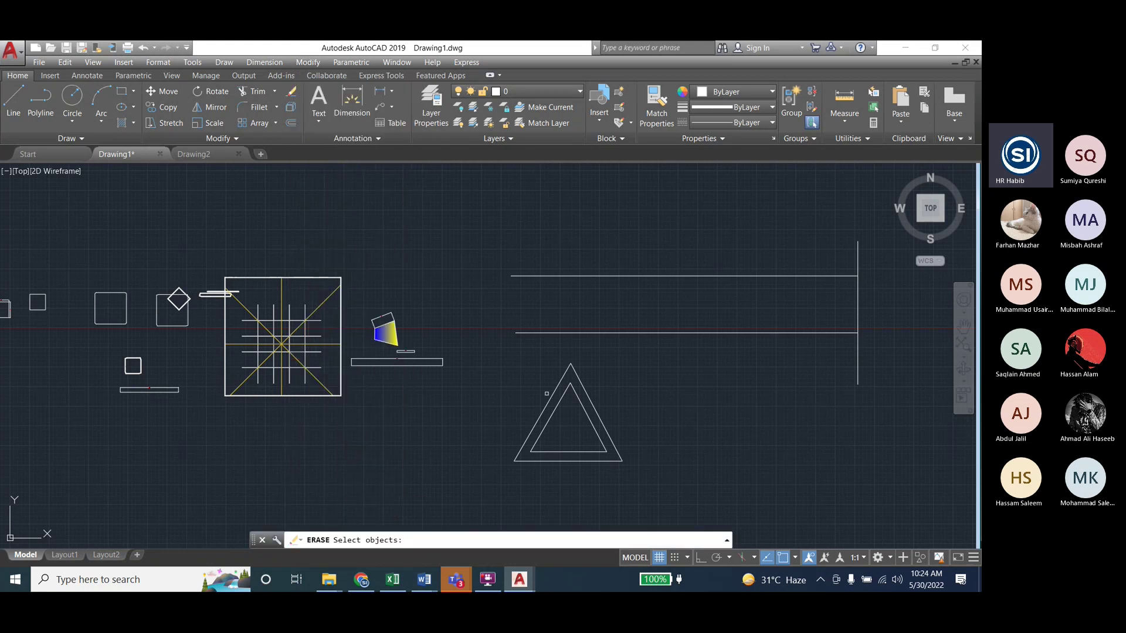
pyautogui.click(564, 368)
pyautogui.click(577, 333)
pyautogui.click(588, 275)
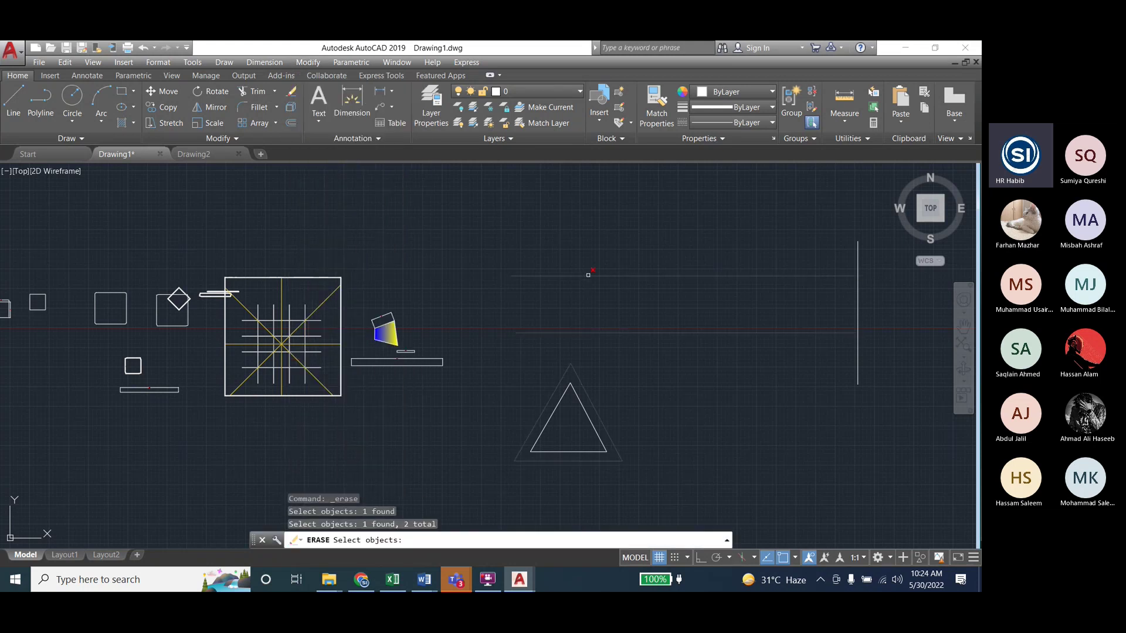
pyautogui.click(435, 357)
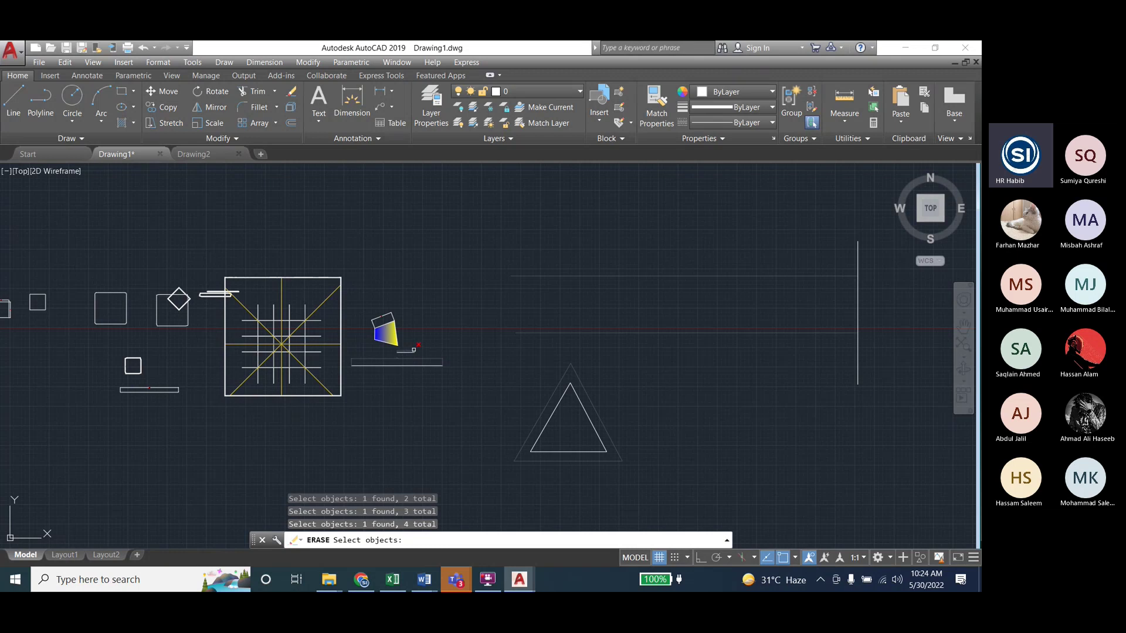
pyautogui.click(413, 350)
pyautogui.press('Return')
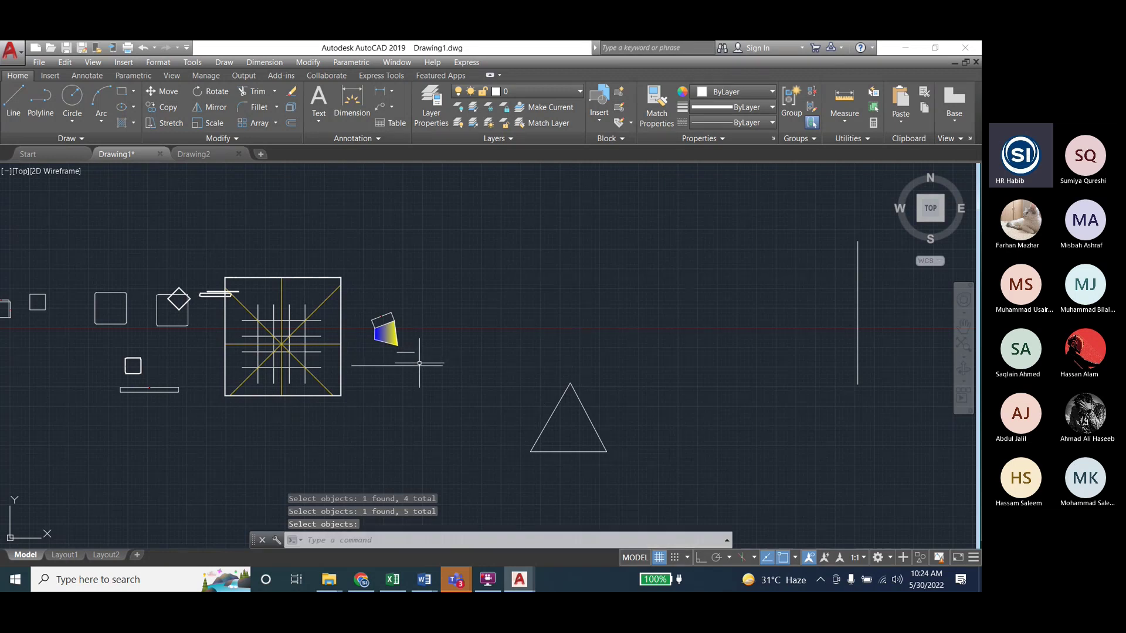
# Bring up the Lab 7 Word document and scroll through its modify-command list
pyautogui.moveTo(423, 579)
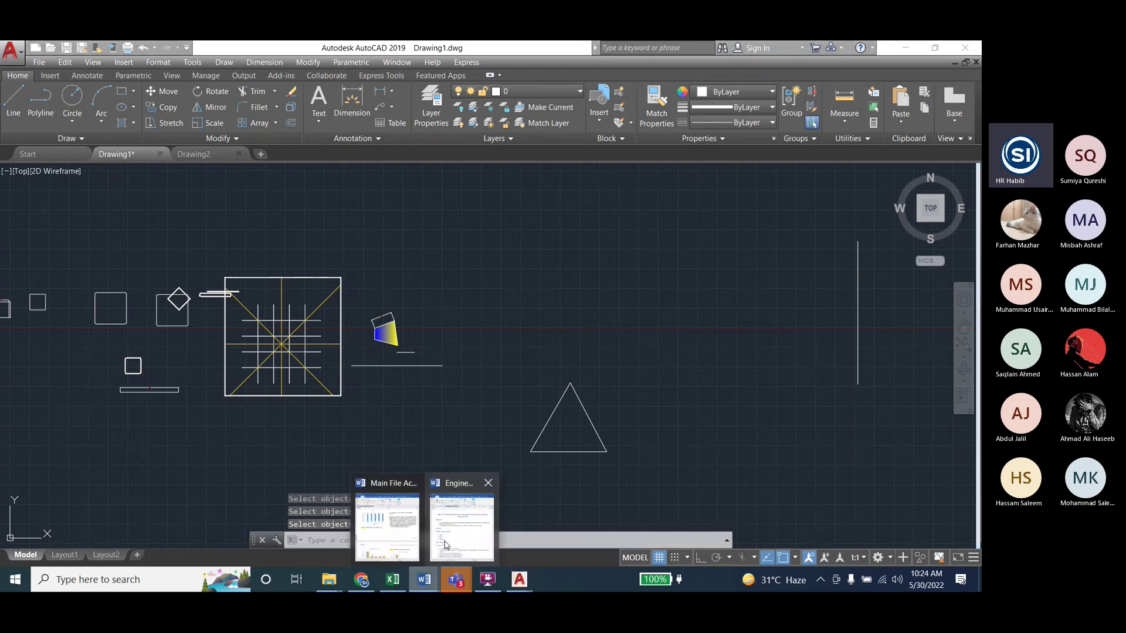
pyautogui.click(445, 546)
pyautogui.scroll(-1, 545, 336)
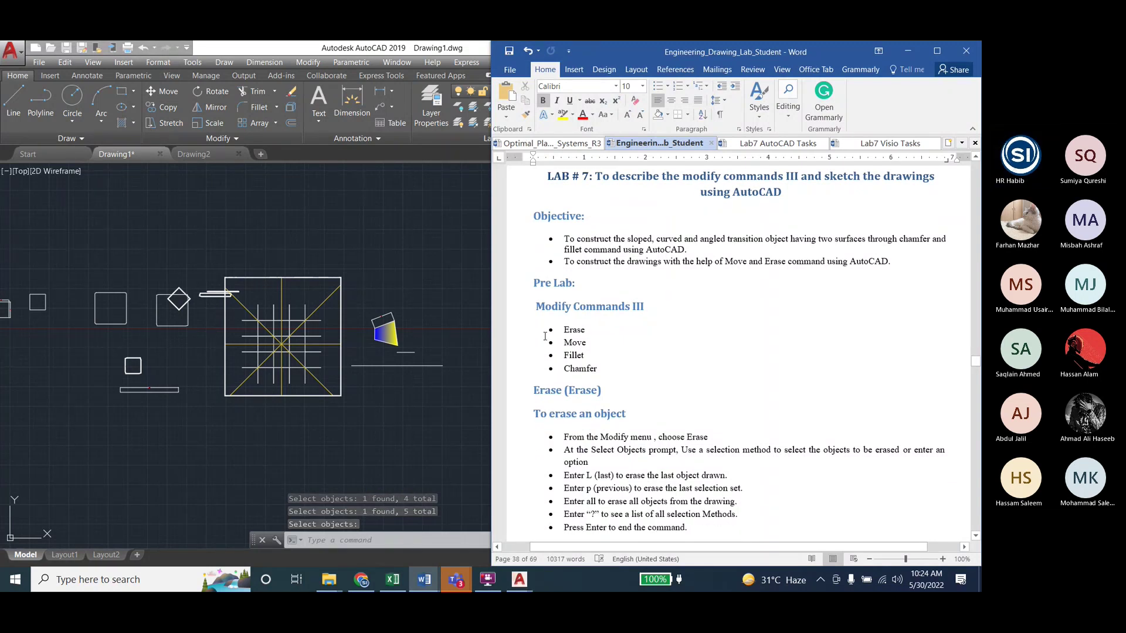
# Return to AutoCAD and start the Modify > Move command
pyautogui.click(320, 62)
pyautogui.click(316, 61)
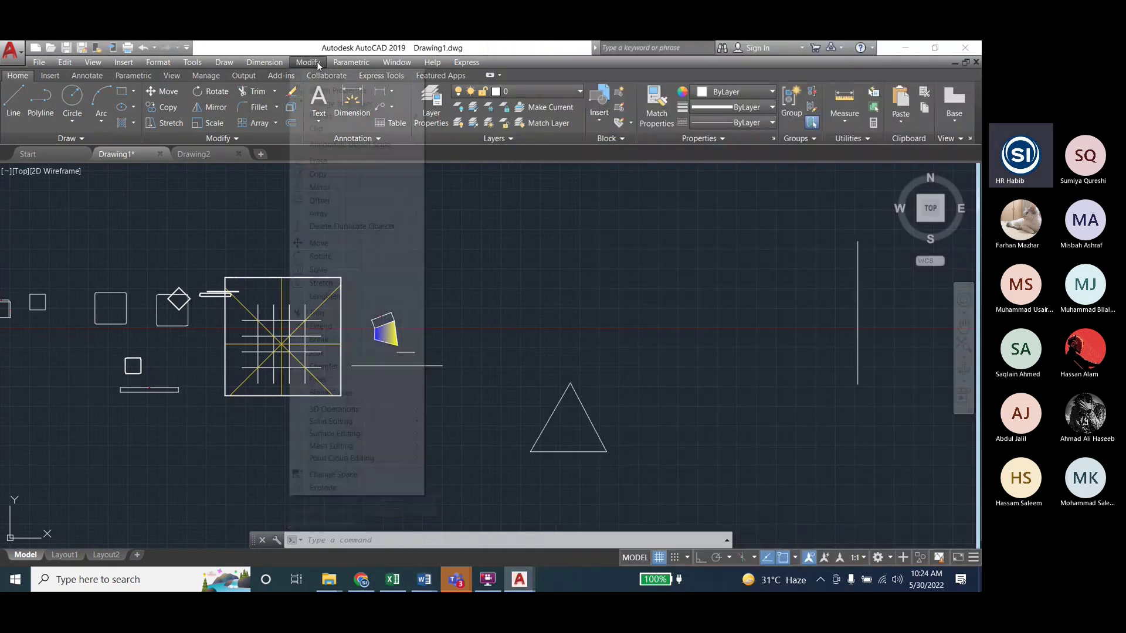
pyautogui.click(348, 242)
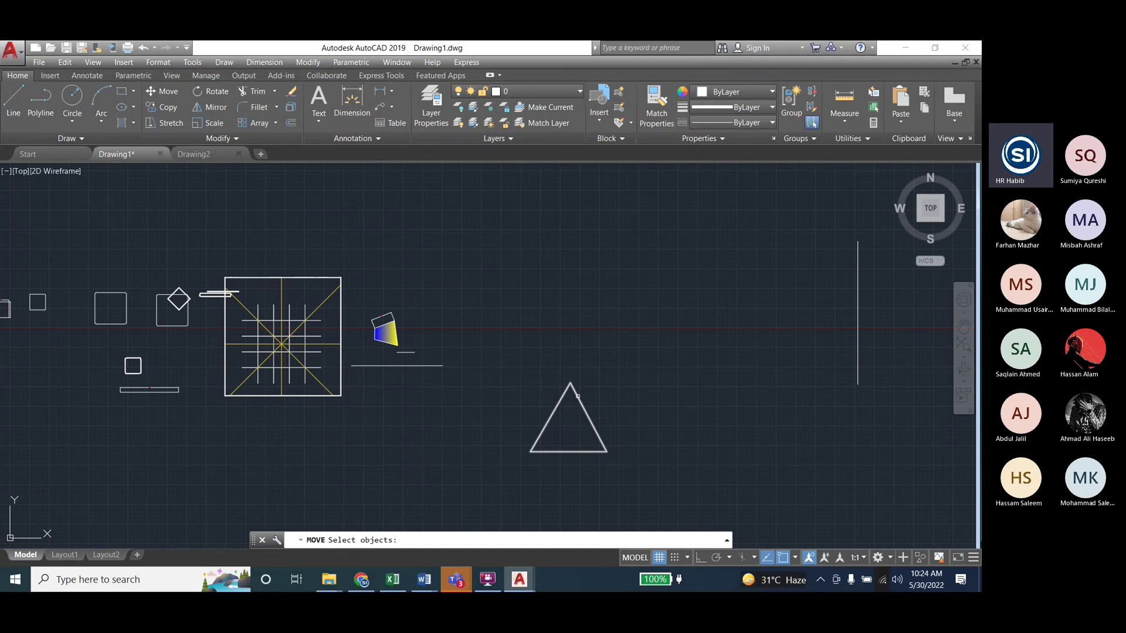
# Move the triangle right, using its right corner as the base point
pyautogui.click(578, 397)
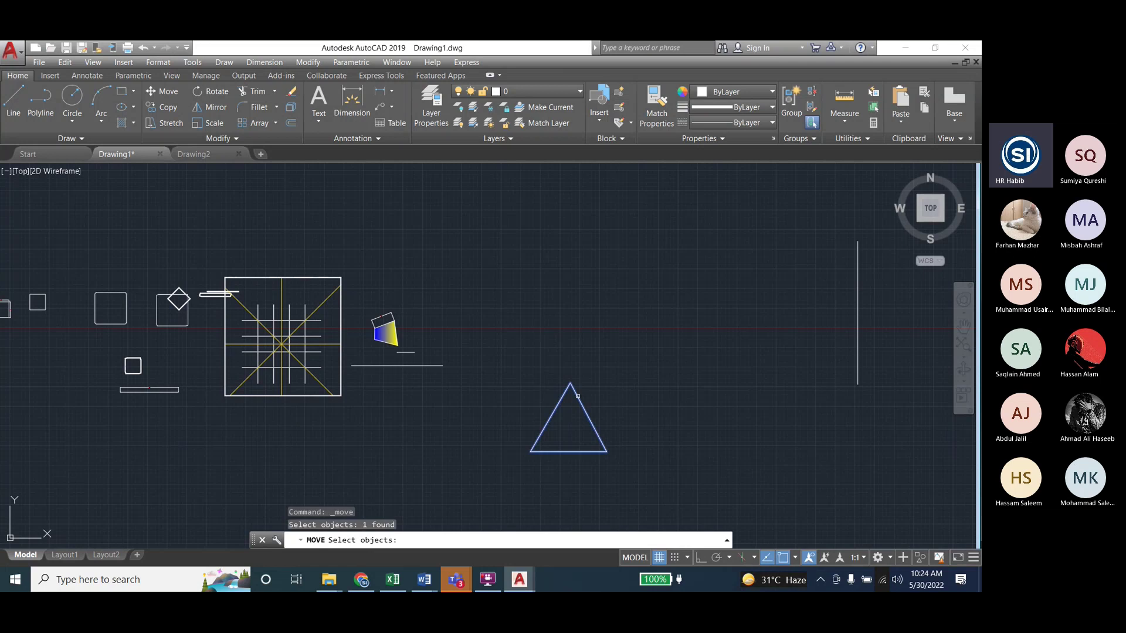
pyautogui.press('Return')
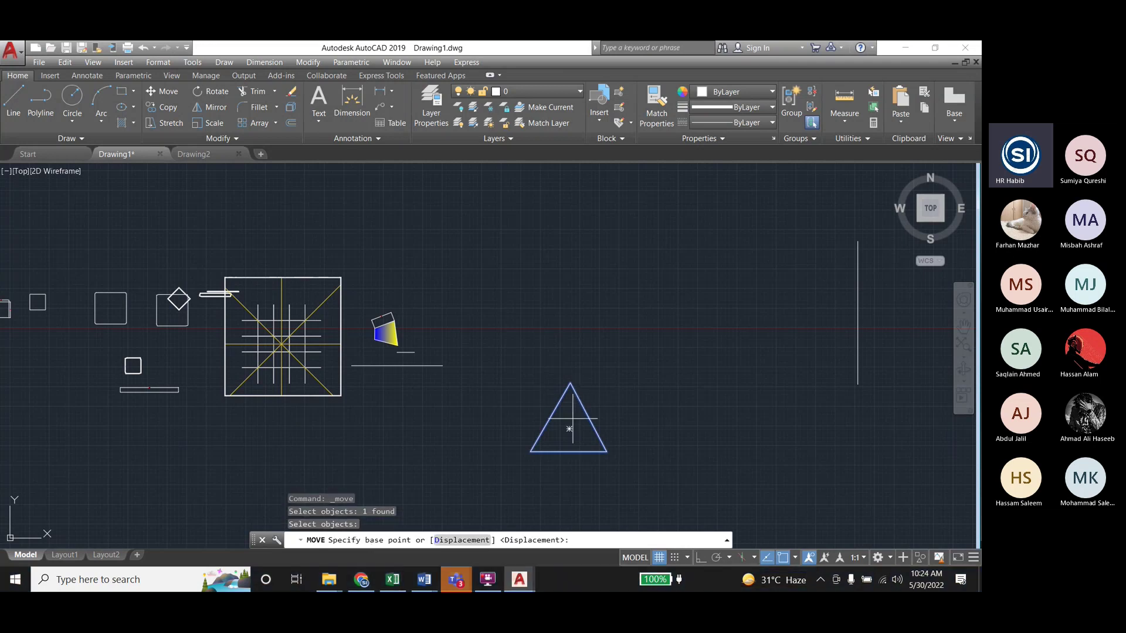
pyautogui.click(606, 451)
pyautogui.click(758, 451)
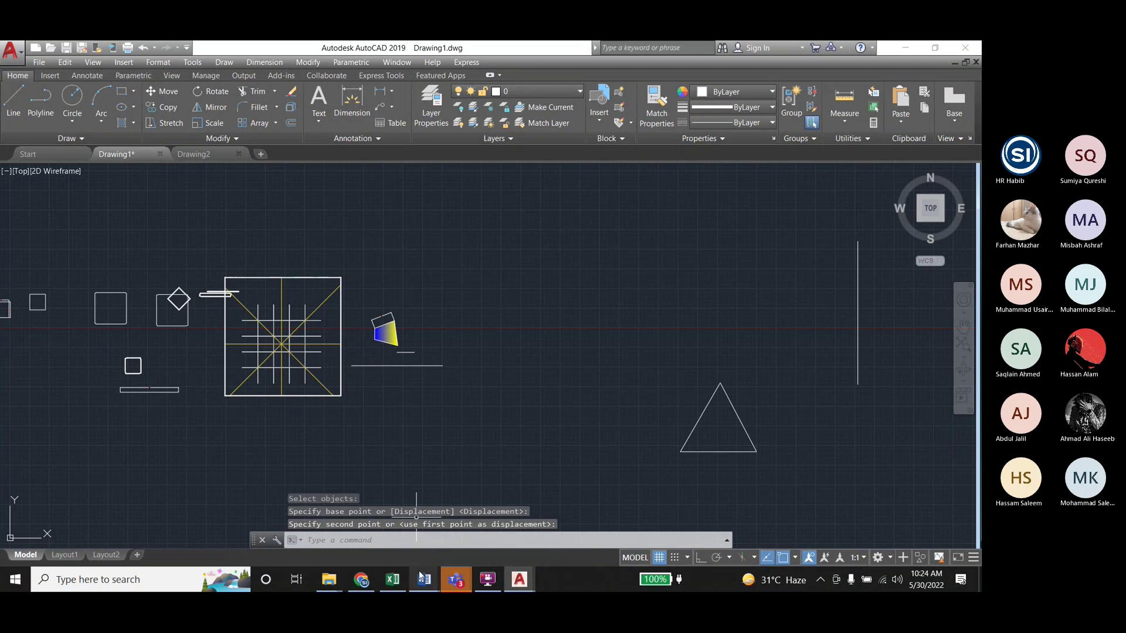
# Check the Lab 7 Word document again, then return to AutoCAD and cancel the pending command
pyautogui.moveTo(423, 580)
pyautogui.click(456, 531)
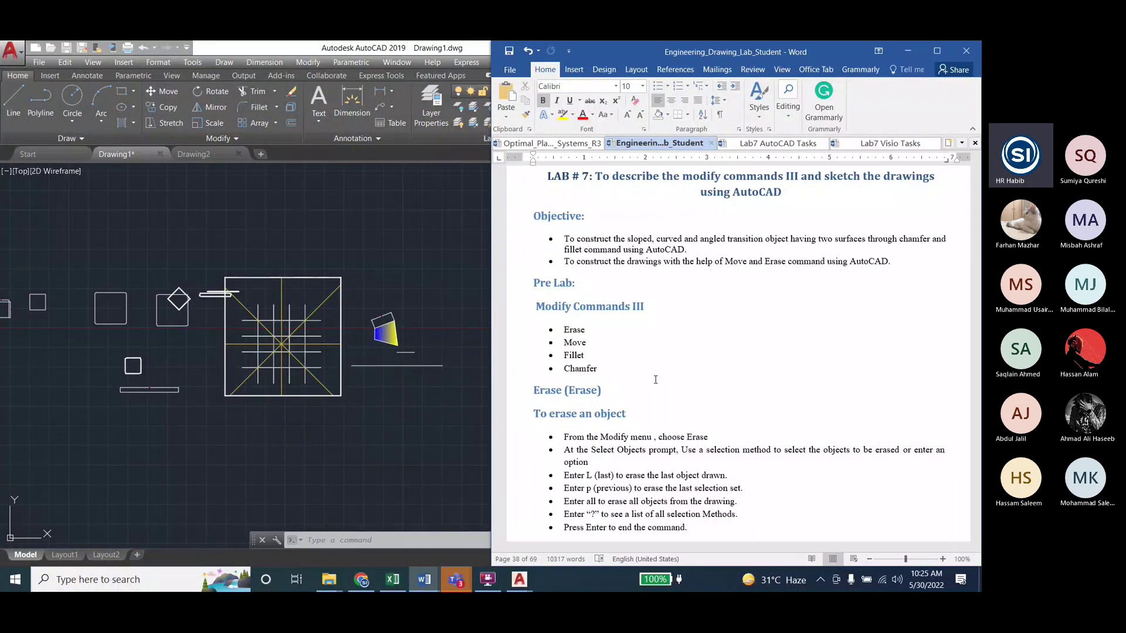
pyautogui.click(426, 81)
pyautogui.press('Escape')
pyautogui.press('Escape')
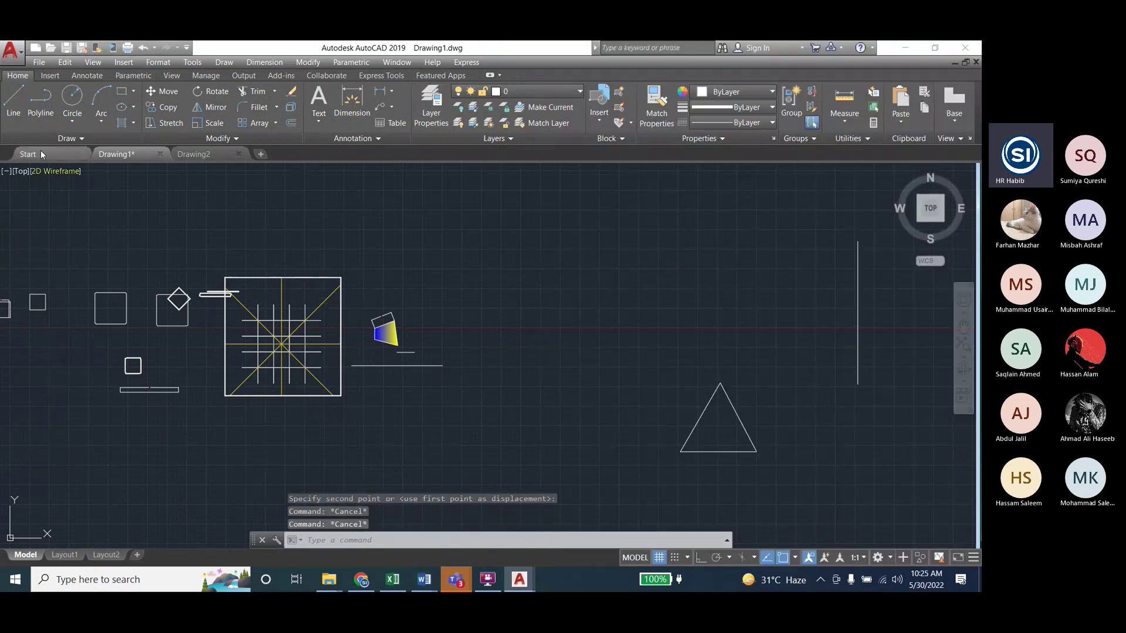
# Draw a rectangle above the triangle by picking two opposite corners
pyautogui.click(121, 91)
pyautogui.click(516, 228)
pyautogui.click(702, 344)
pyautogui.press('Escape')
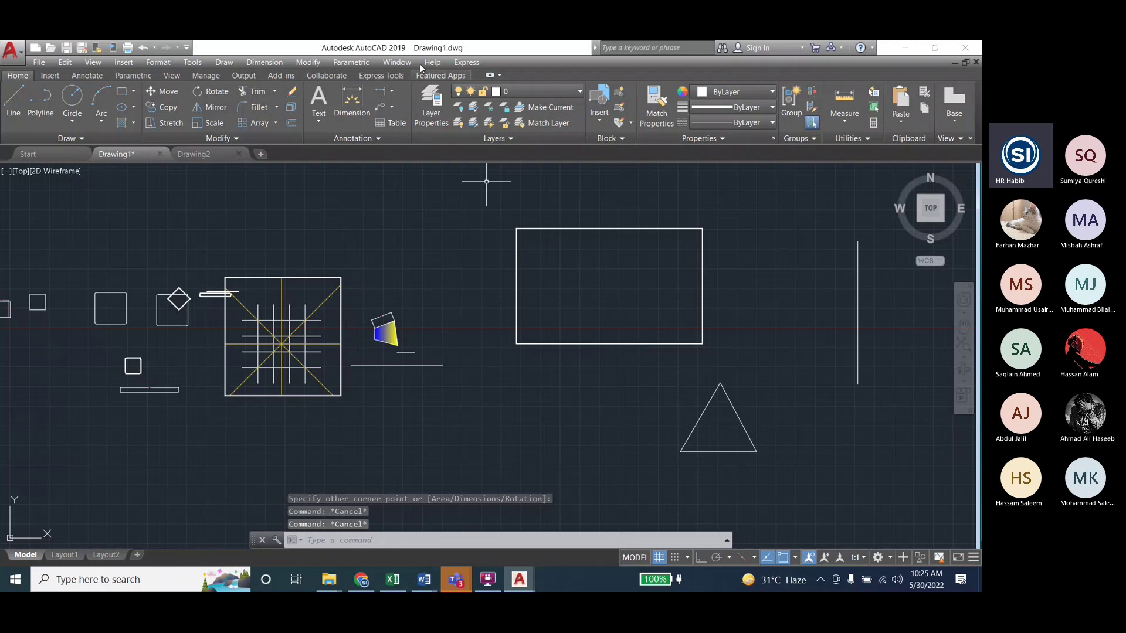
pyautogui.click(318, 62)
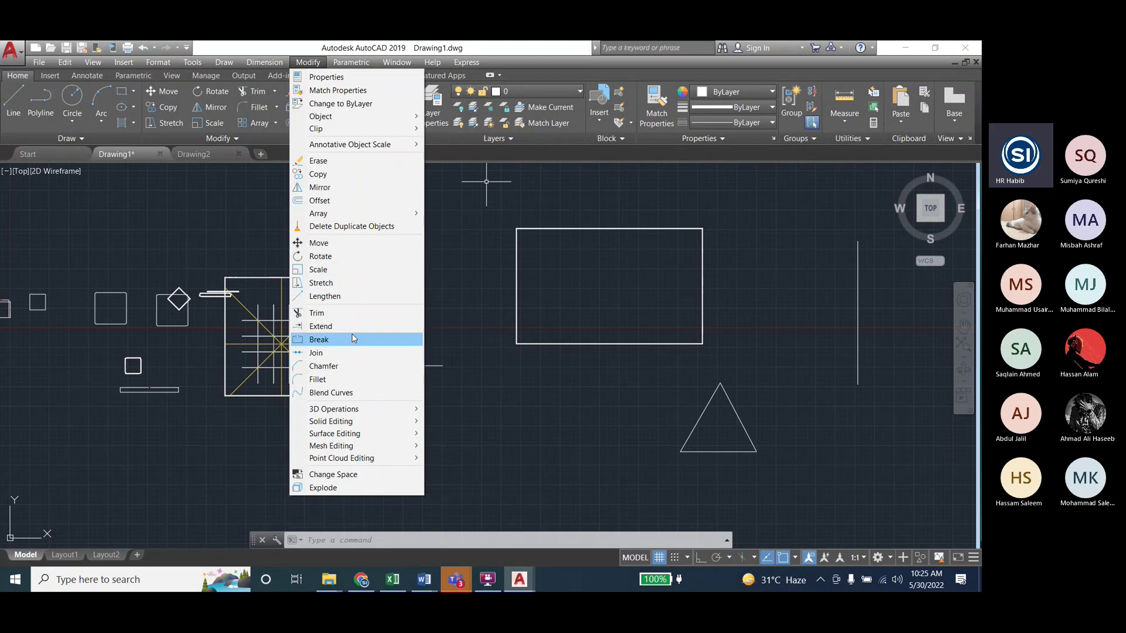
# Fillet the rectangle's top-right corner with radius 10 by picking its right and top edges
pyautogui.click(342, 384)
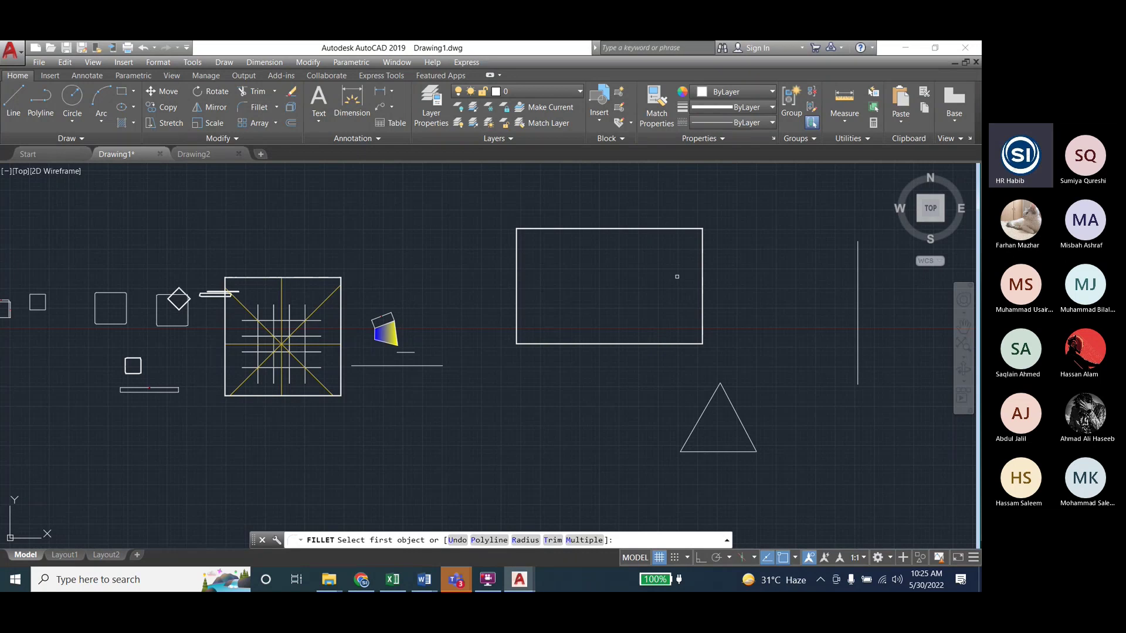
pyautogui.click(525, 540)
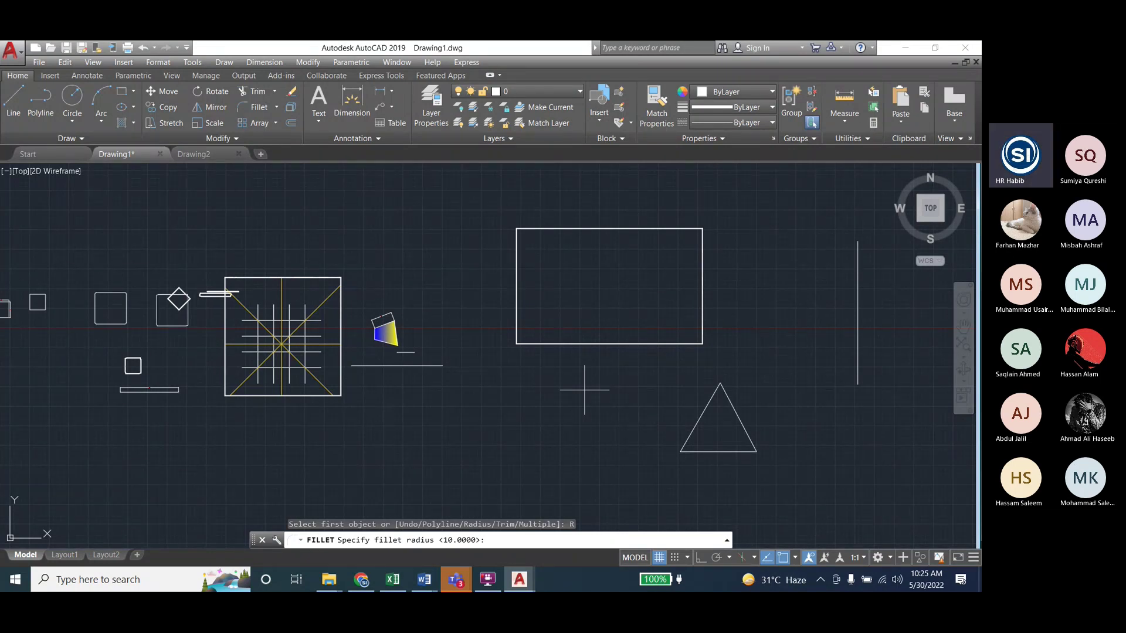
pyautogui.press('Return')
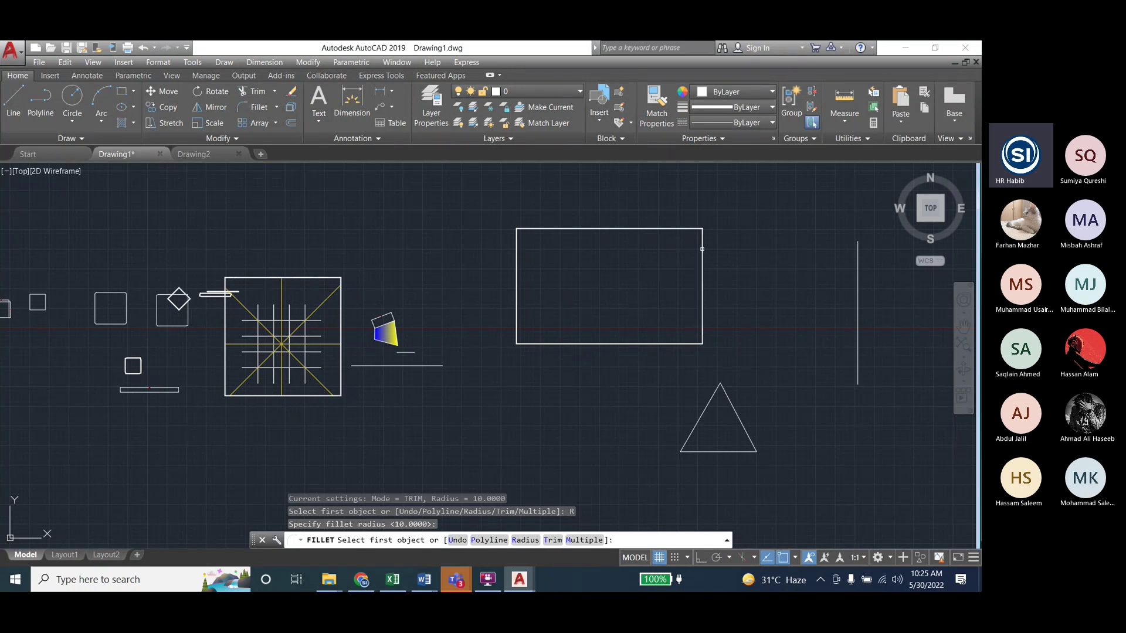
pyautogui.click(704, 246)
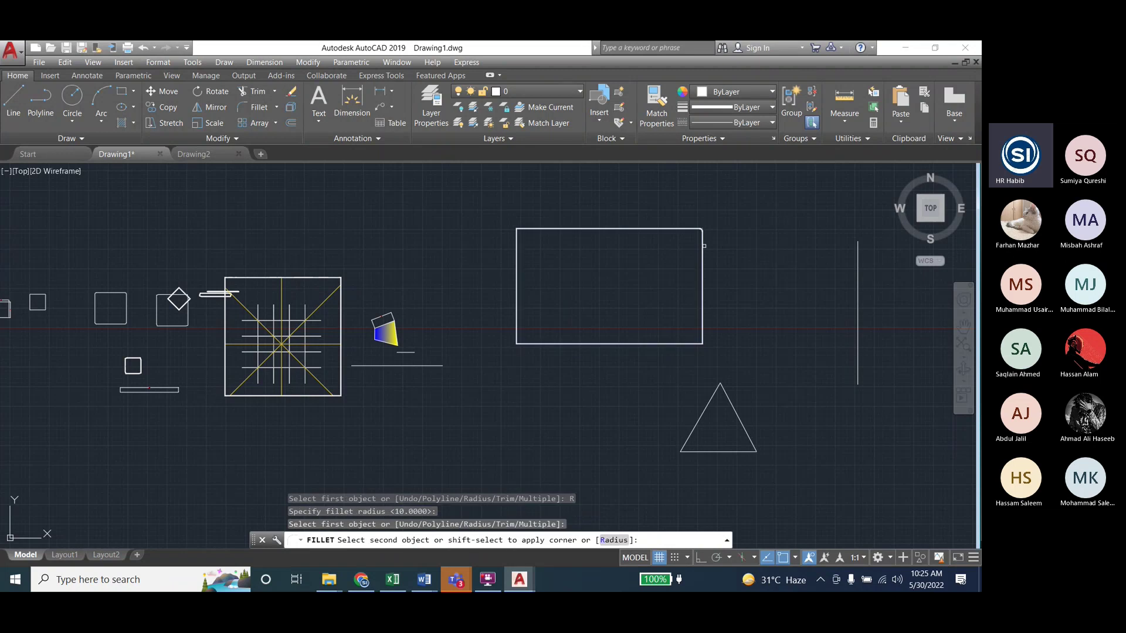
pyautogui.click(701, 230)
pyautogui.scroll(2, 703, 234)
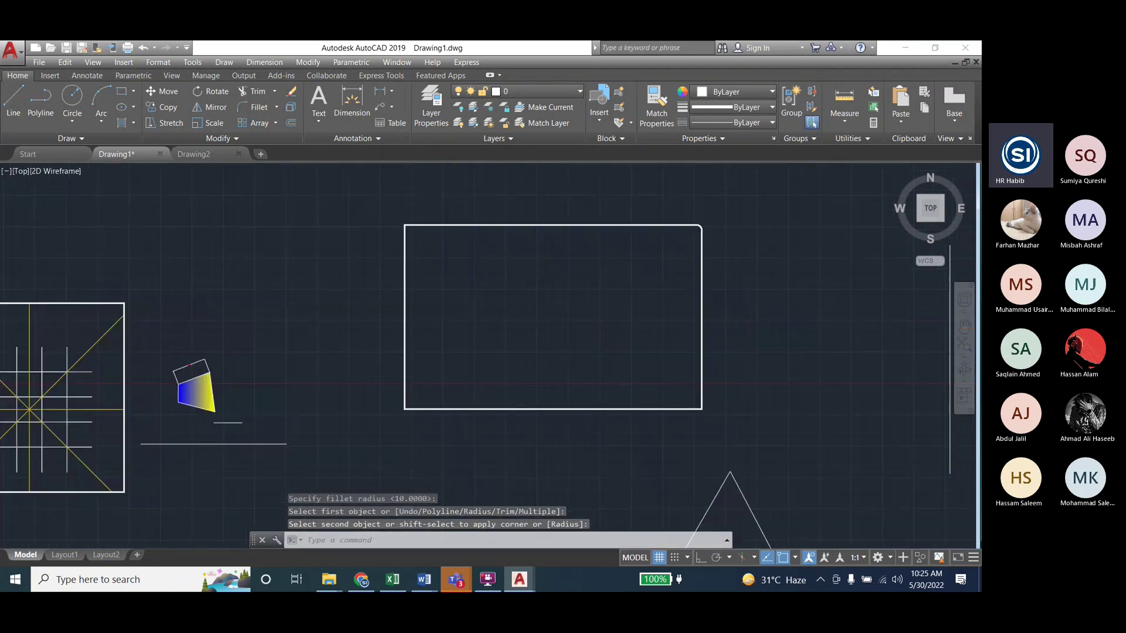
pyautogui.scroll(3, 700, 227)
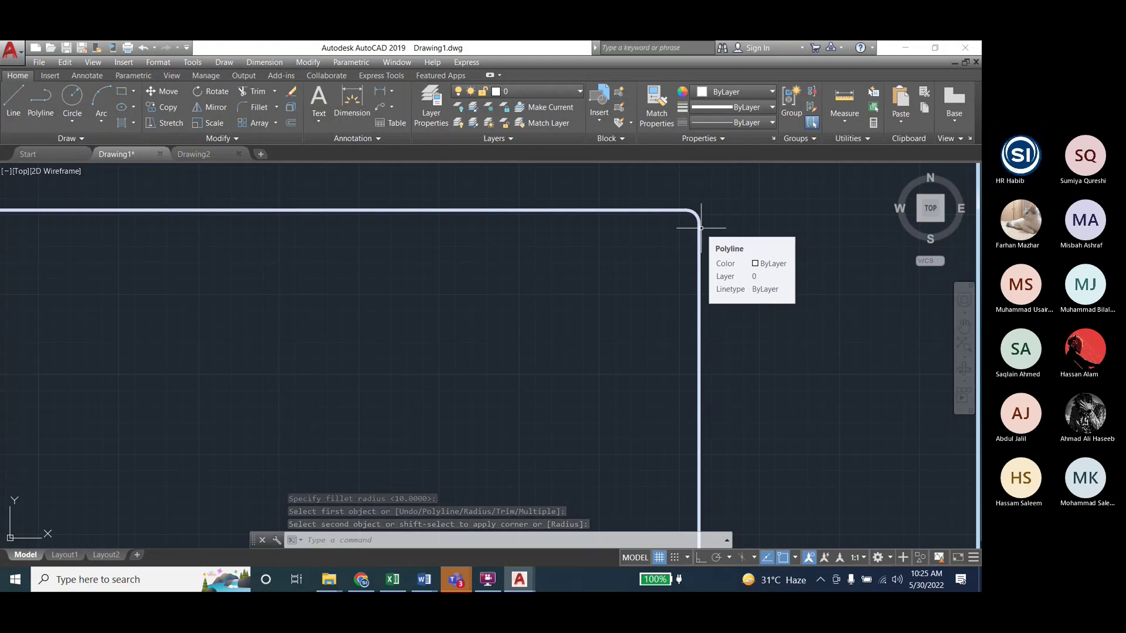
pyautogui.scroll(-5, 701, 228)
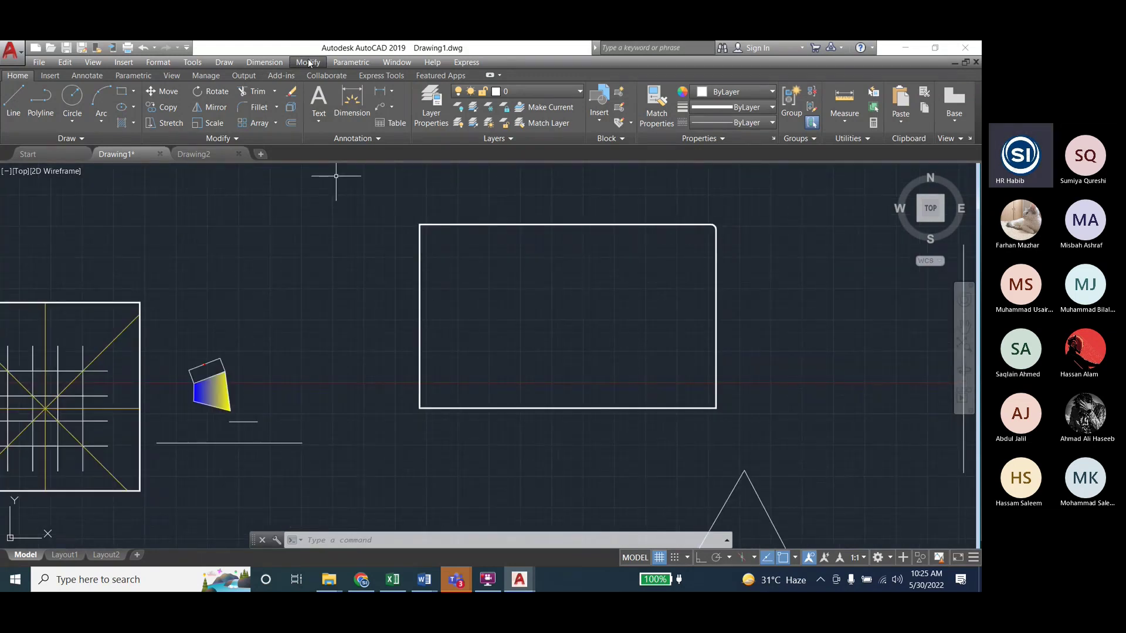
# Fillet the rectangle's top-left corner with radius 50
pyautogui.click(309, 63)
pyautogui.click(317, 379)
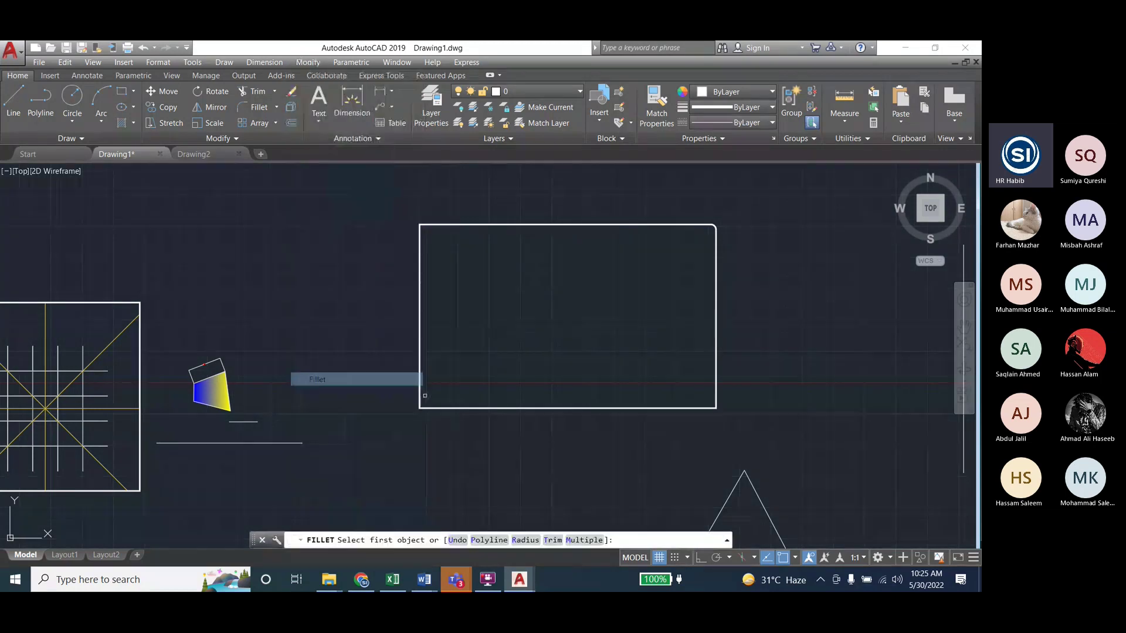
pyautogui.click(520, 541)
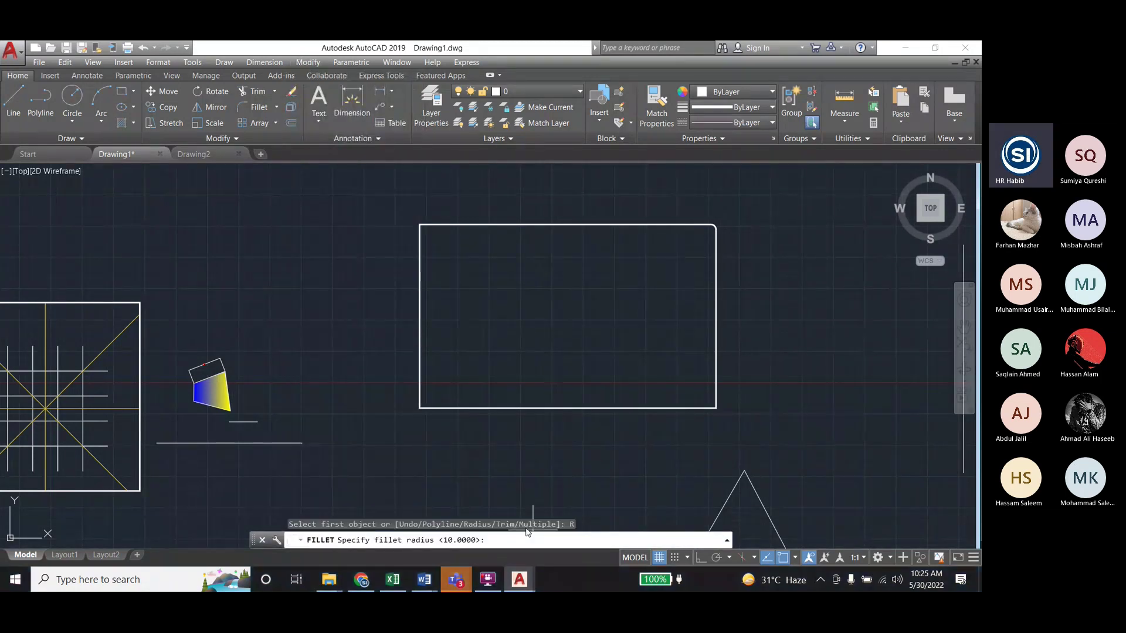
pyautogui.write('50')
pyautogui.press('Return')
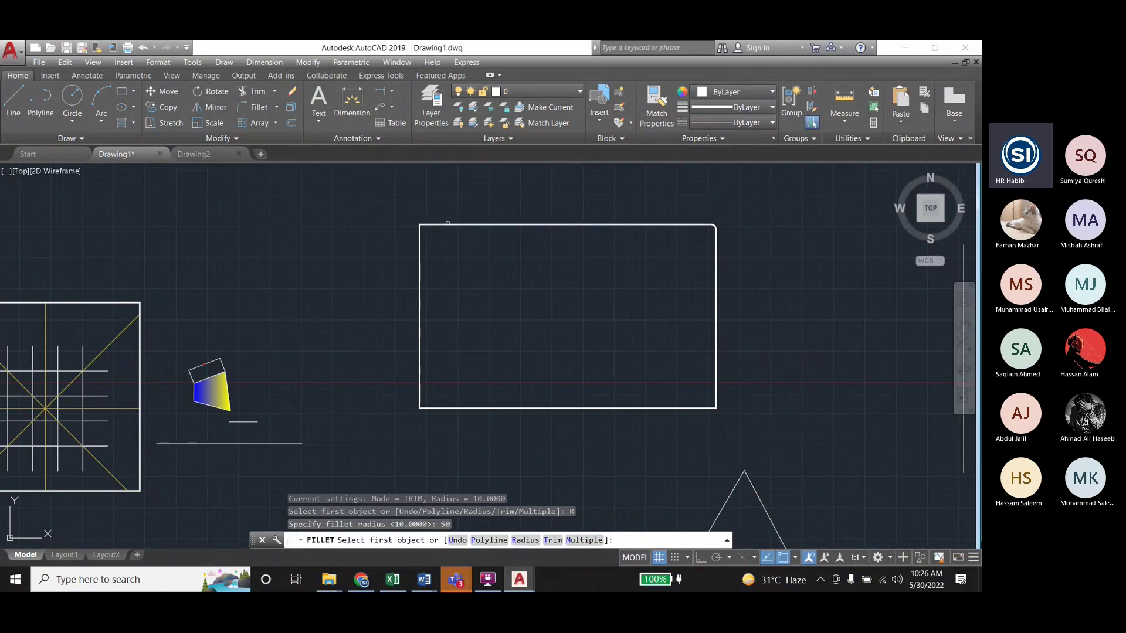
pyautogui.click(448, 223)
pyautogui.click(420, 320)
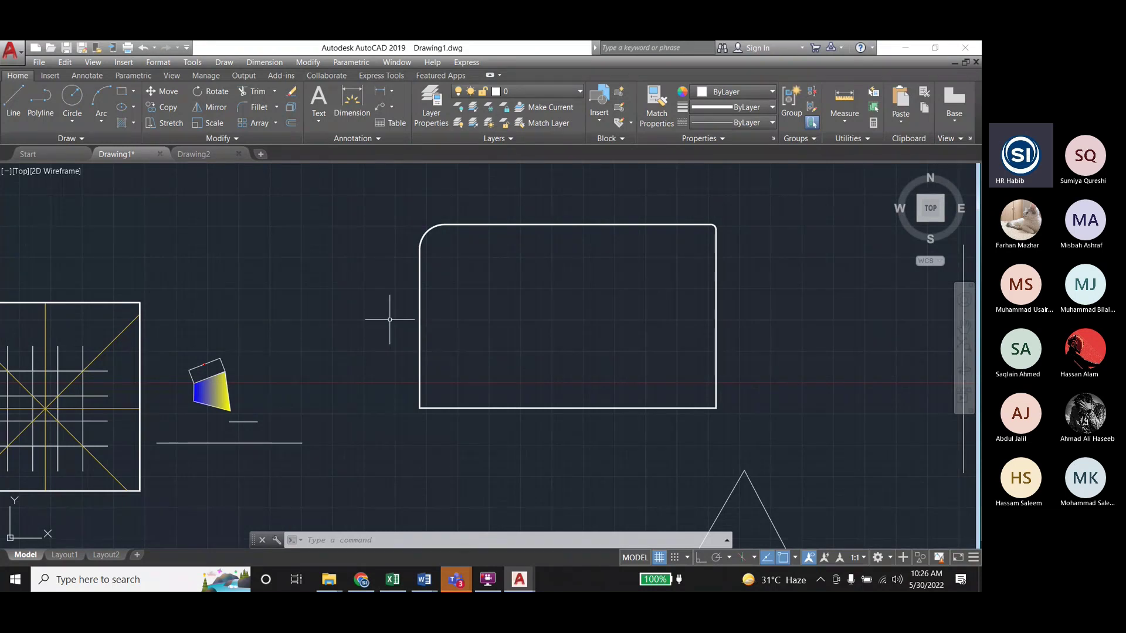
# Fillet the rectangle's bottom-left corner with radius 100
pyautogui.click(310, 64)
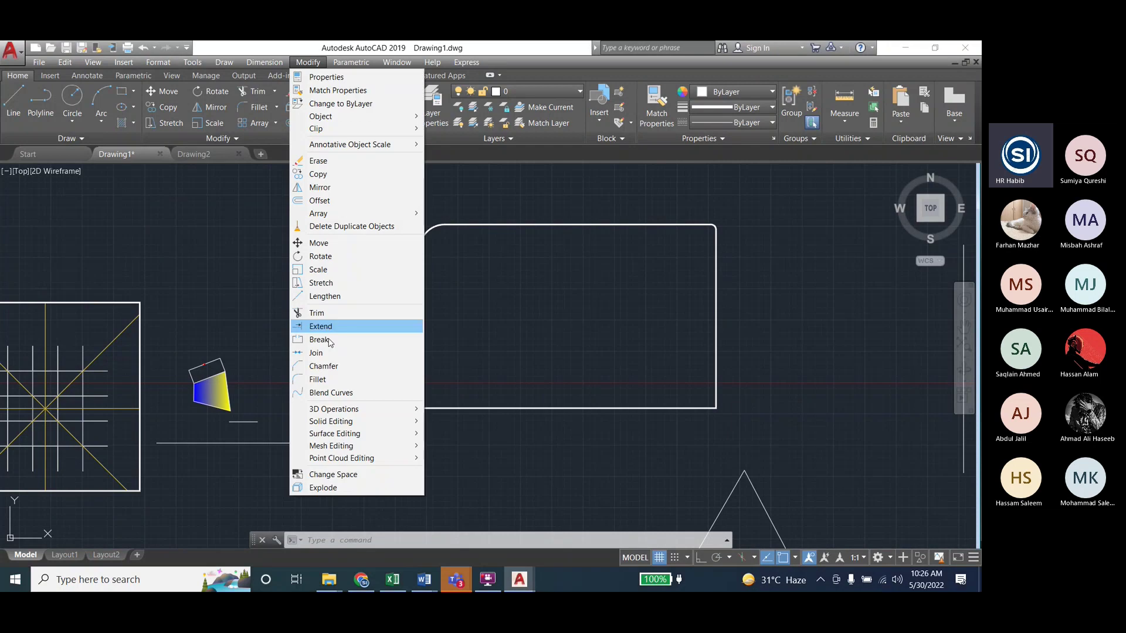
pyautogui.click(333, 377)
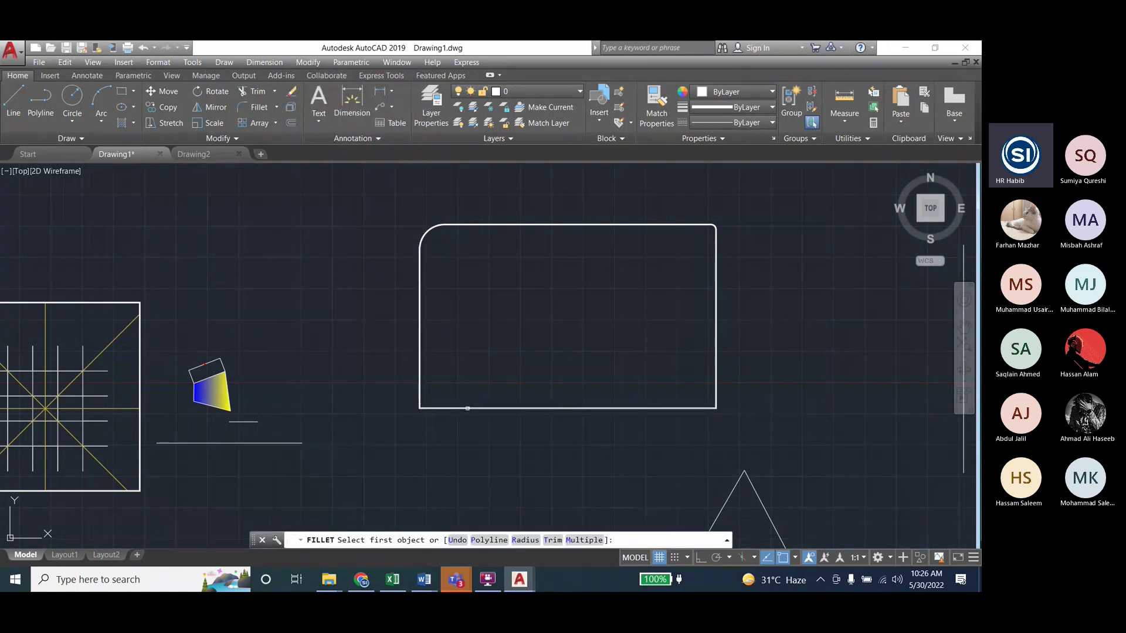
pyautogui.write('R')
pyautogui.press('Return')
pyautogui.write('100')
pyautogui.press('Return')
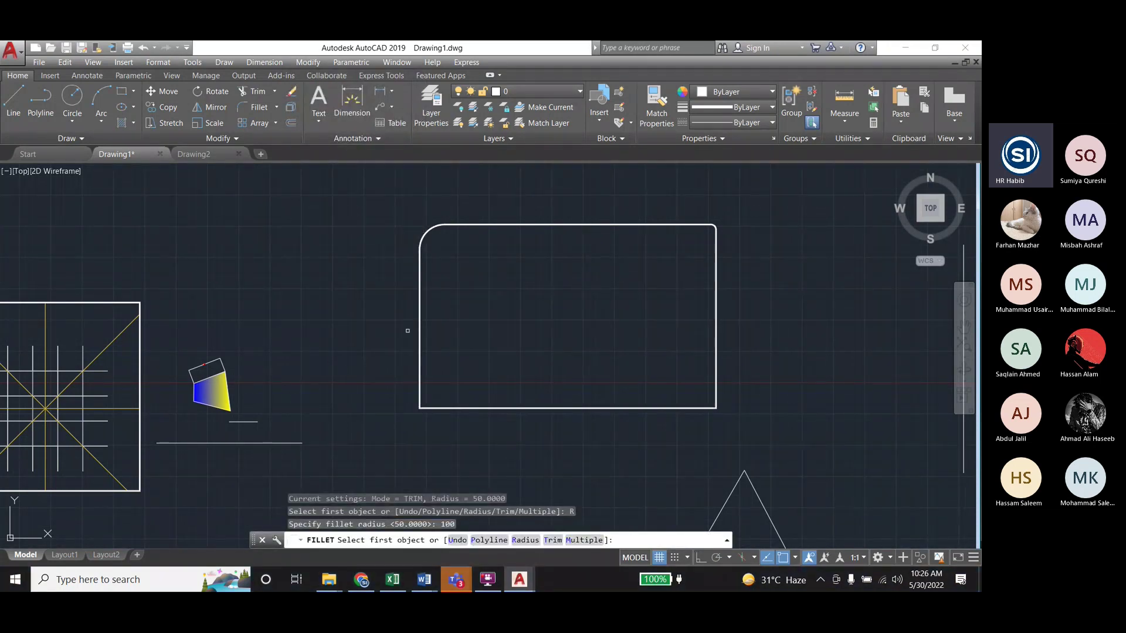
pyautogui.click(417, 347)
pyautogui.click(448, 408)
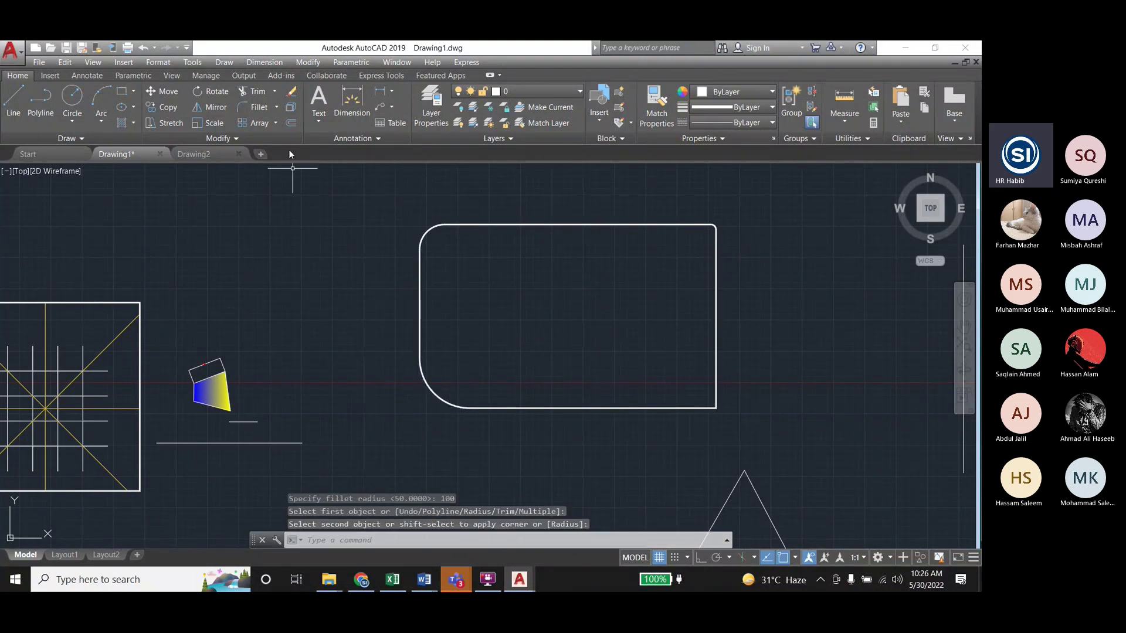
# Fillet the rectangle's bottom-right corner with radius 200
pyautogui.click(308, 63)
pyautogui.click(317, 380)
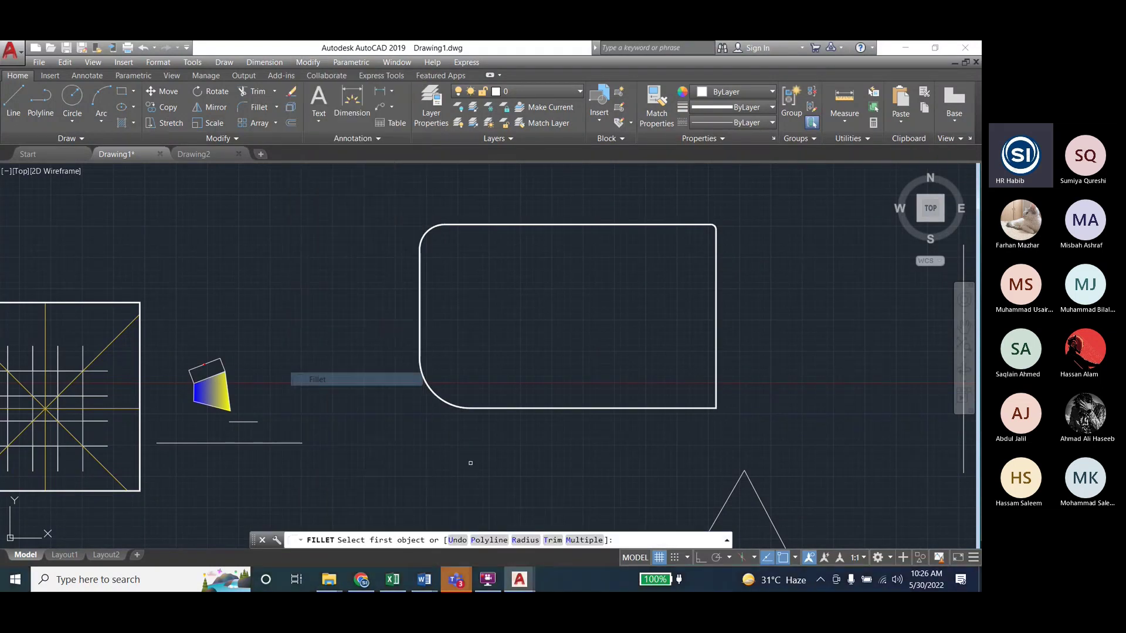
pyautogui.click(524, 540)
pyautogui.write('200')
pyautogui.press('Return')
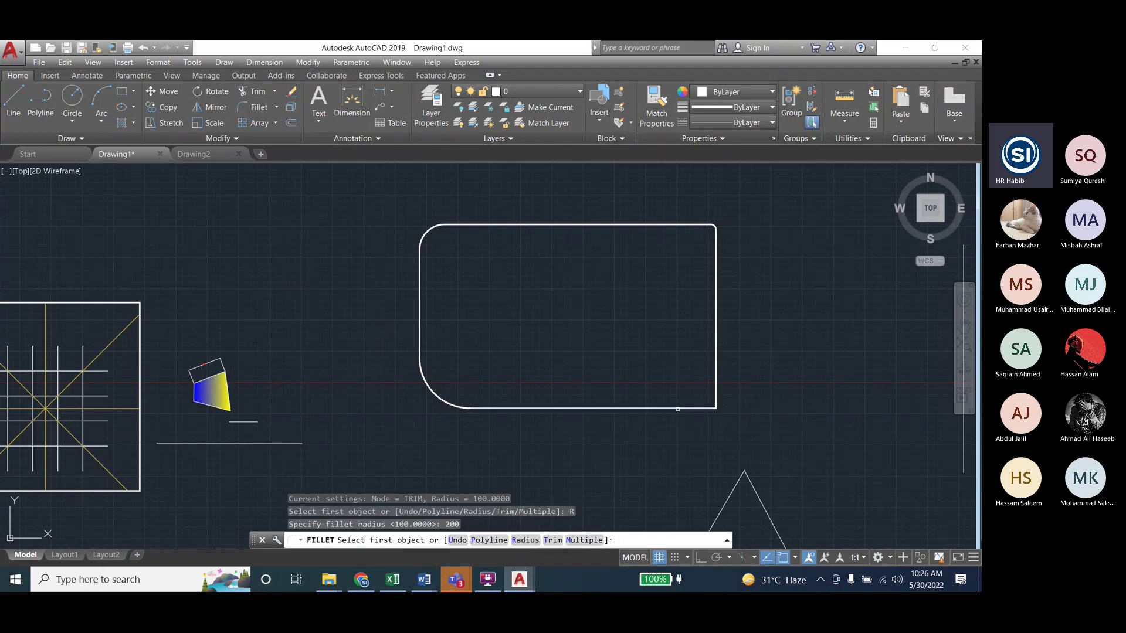
pyautogui.click(677, 409)
pyautogui.click(713, 385)
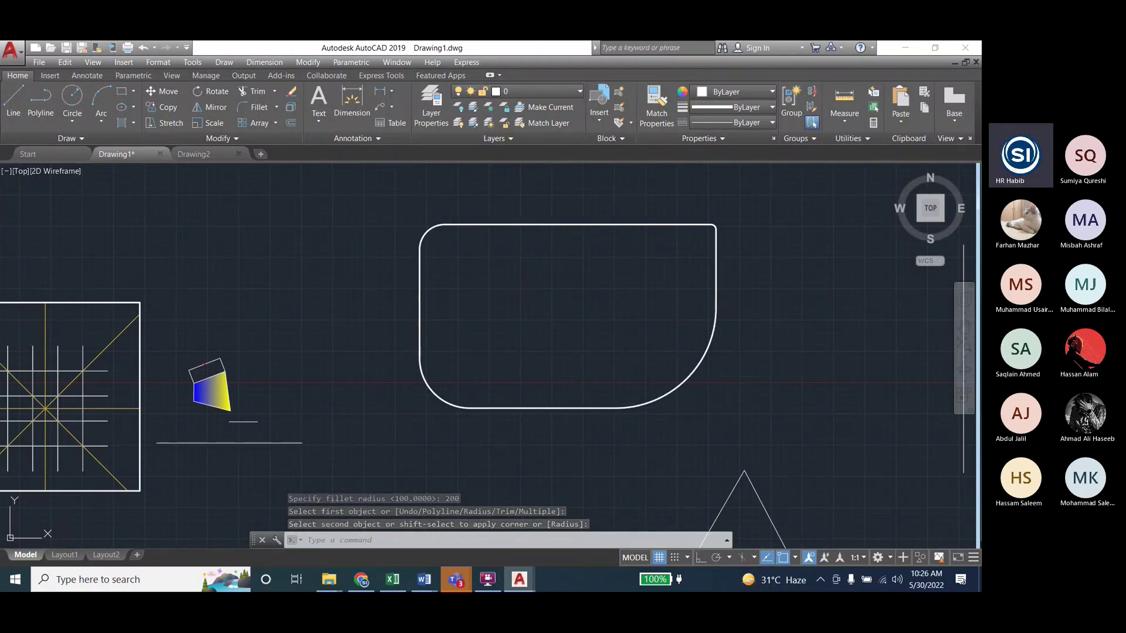
pyautogui.press('Escape')
pyautogui.scroll(-5, 76, 311)
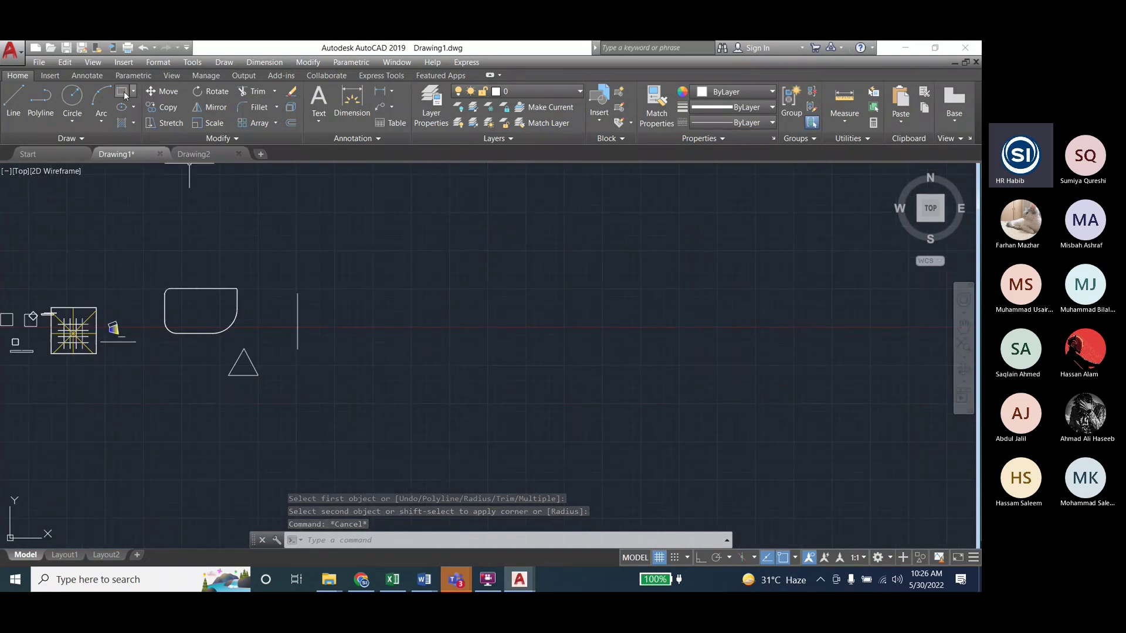
# Draw a thin rectangle and a tiny rectangle with REC, abandoning a third attempt
pyautogui.write('rec')
pyautogui.press('Return')
pyautogui.click(572, 390)
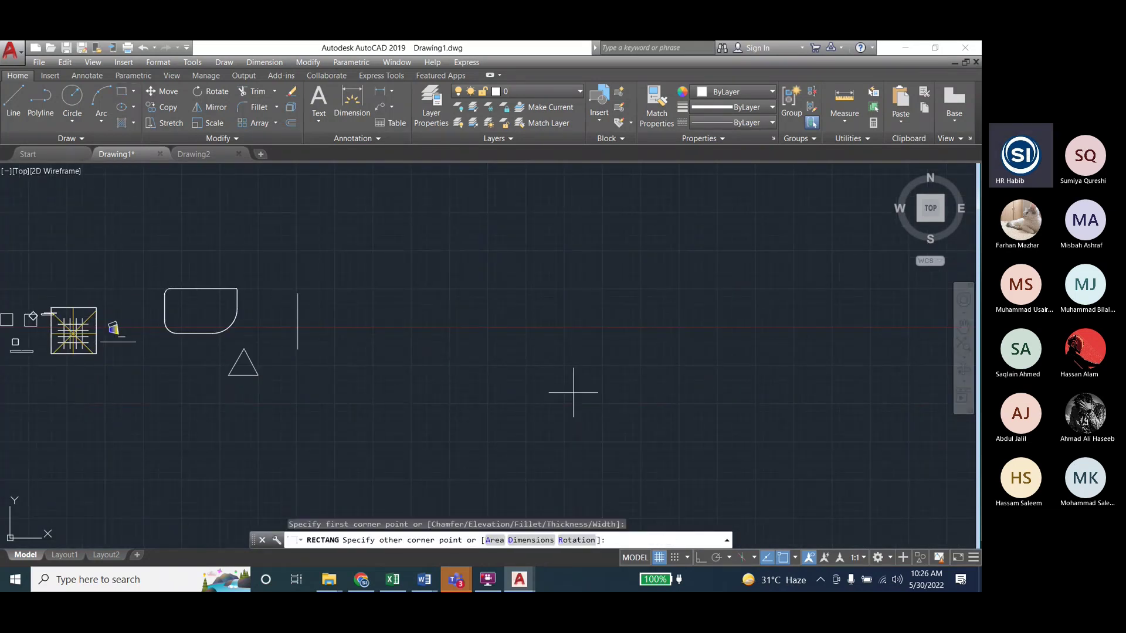
pyautogui.click(375, 275)
pyautogui.press('Escape')
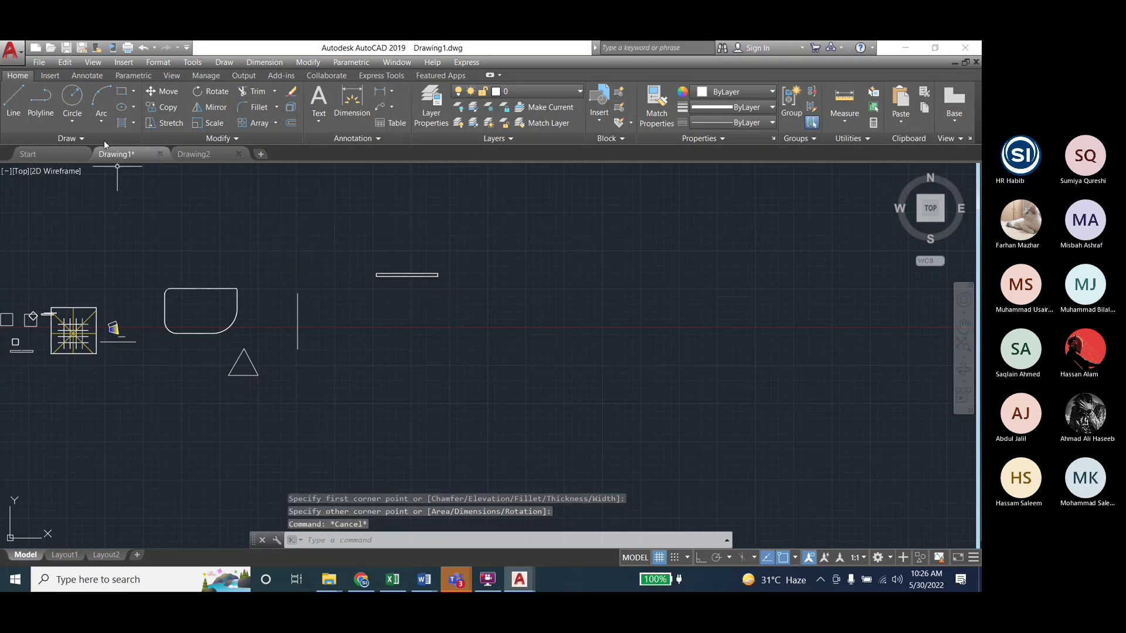
pyautogui.press('Return')
pyautogui.click(426, 313)
pyautogui.click(429, 314)
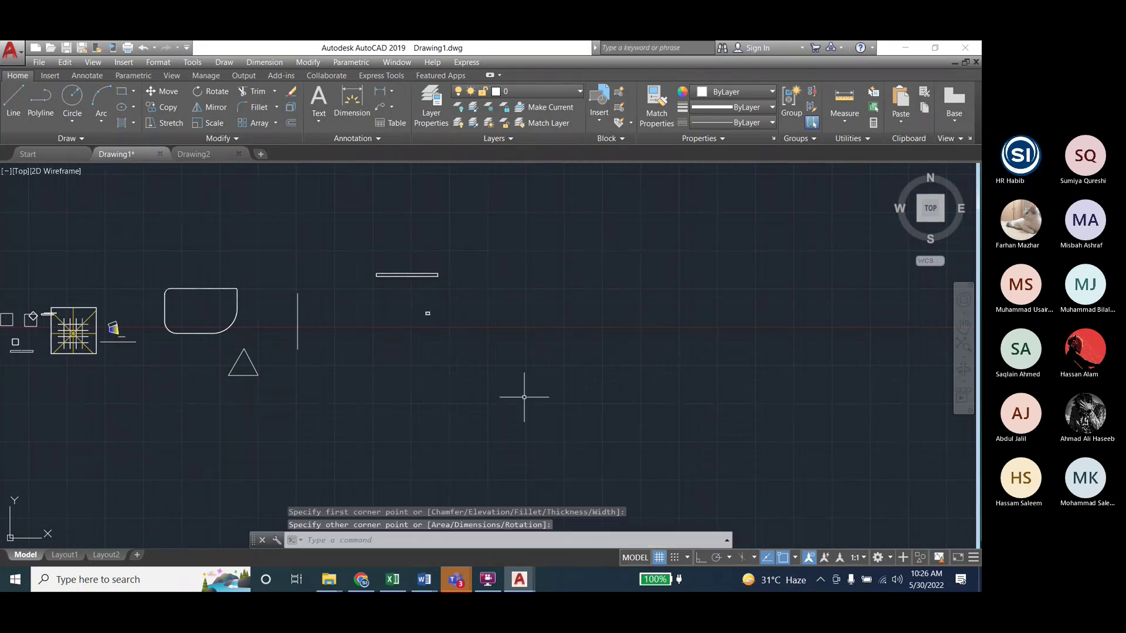
pyautogui.press('Return')
pyautogui.click(463, 299)
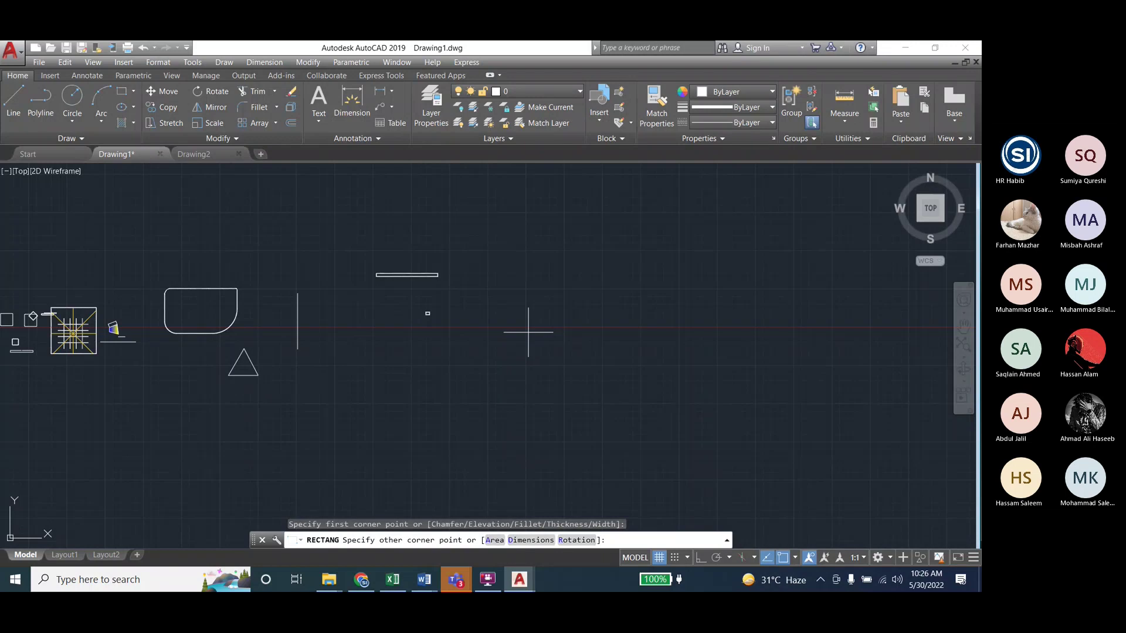
pyautogui.press('Escape')
pyautogui.press('Escape')
pyautogui.press('Escape')
pyautogui.press('capslock')
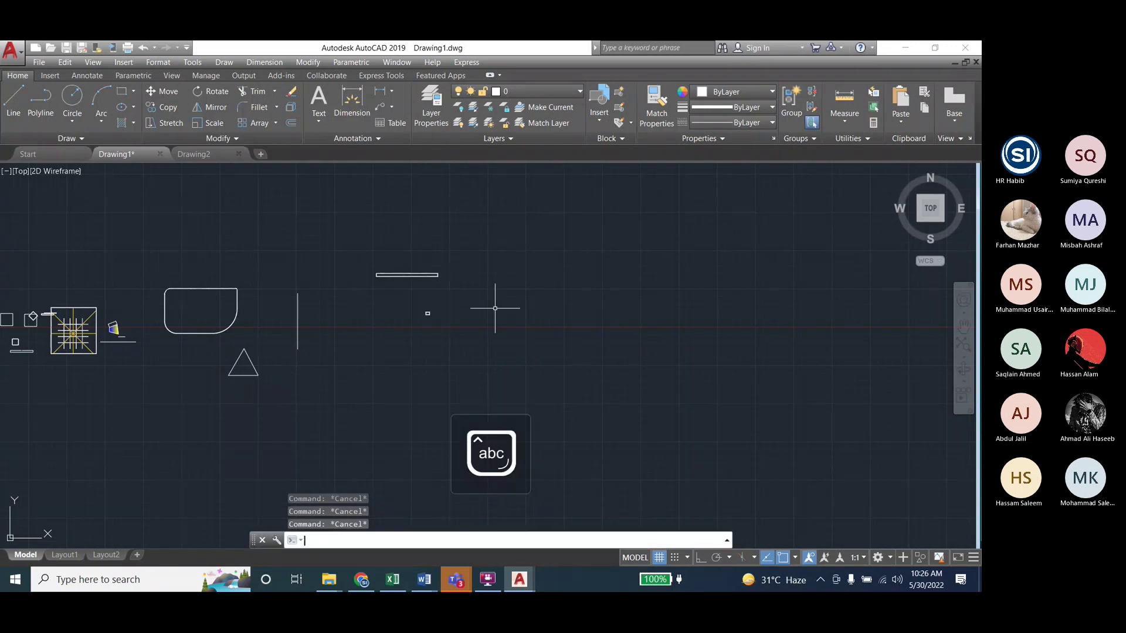
# Draw a small square and a large rectangle right of the filleted shape
pyautogui.click(121, 93)
pyautogui.click(512, 282)
pyautogui.click(524, 295)
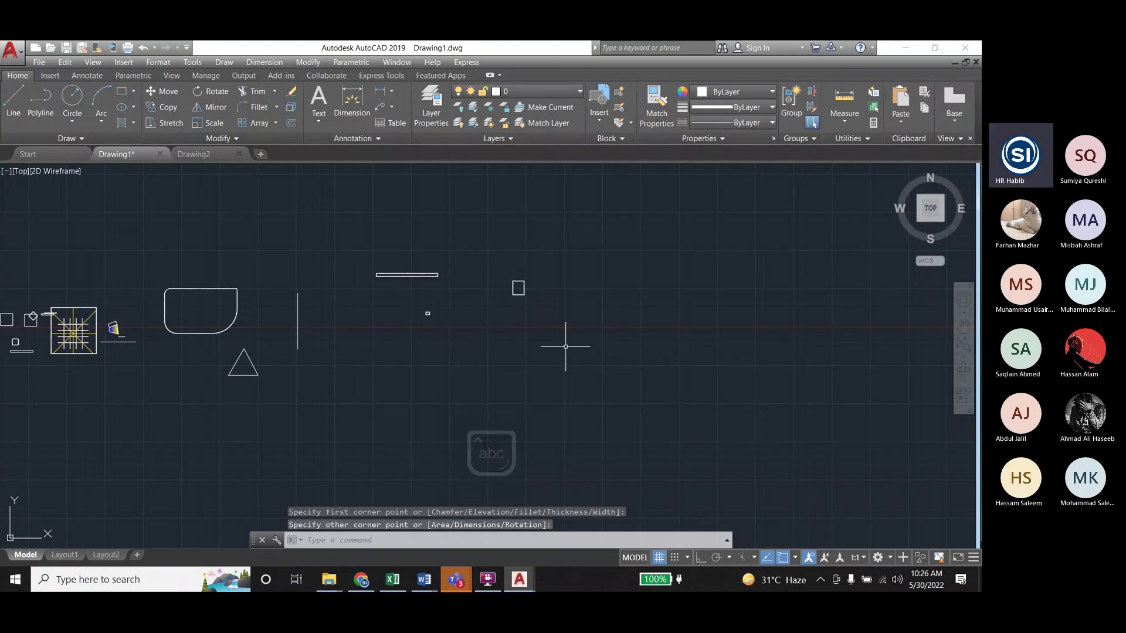
pyautogui.press('Escape')
pyautogui.press('Escape')
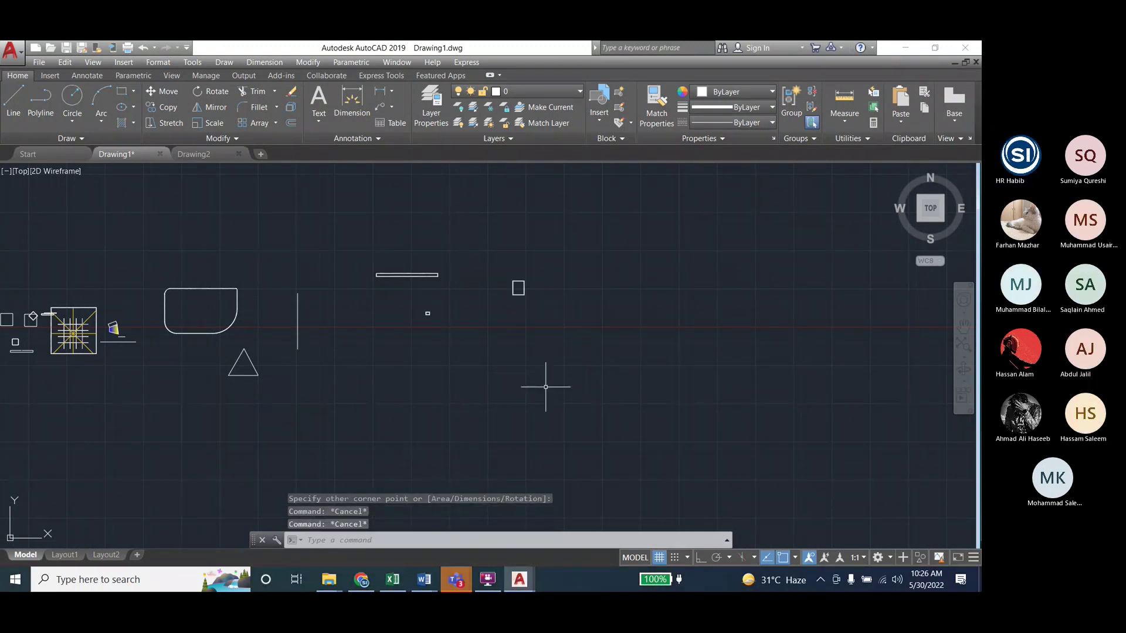
pyautogui.click(121, 92)
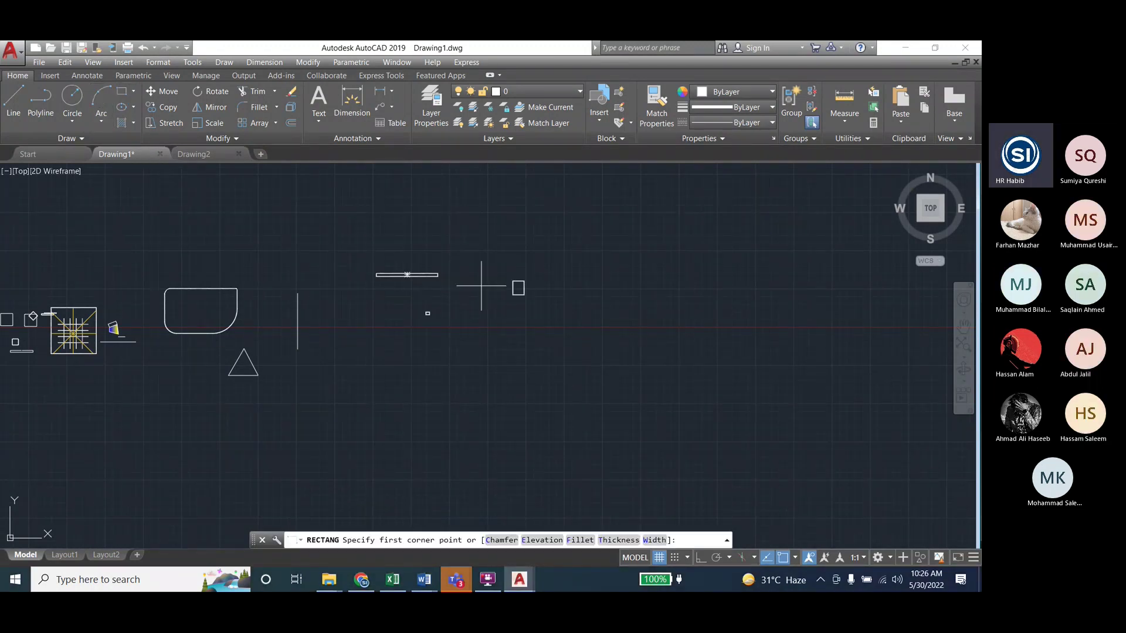
pyautogui.click(471, 343)
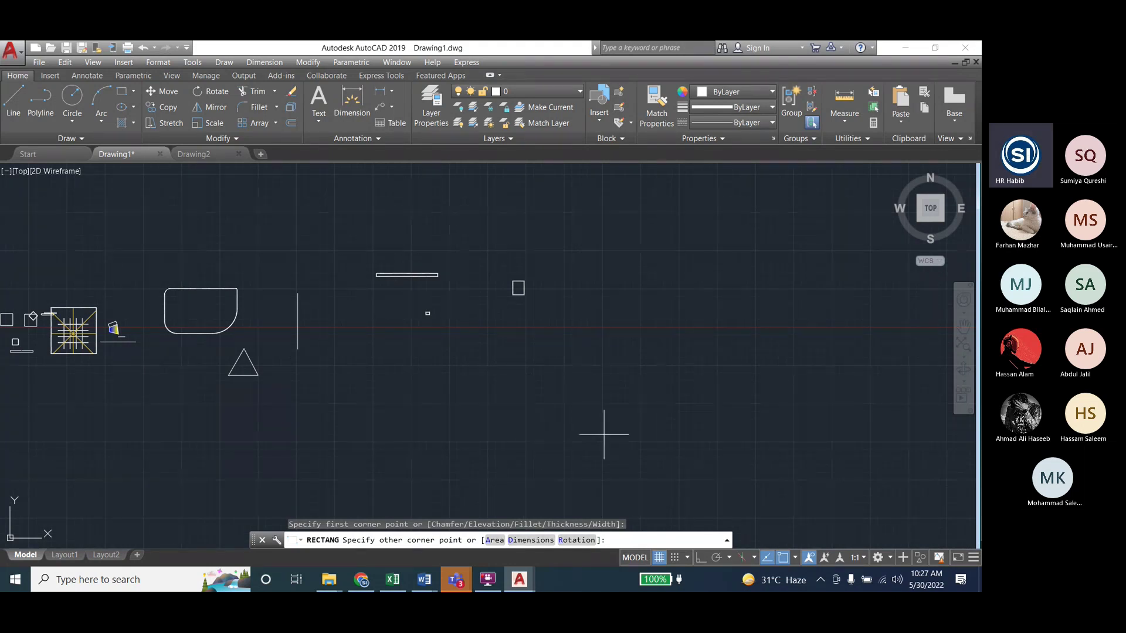
pyautogui.click(638, 455)
pyautogui.scroll(2, 656, 453)
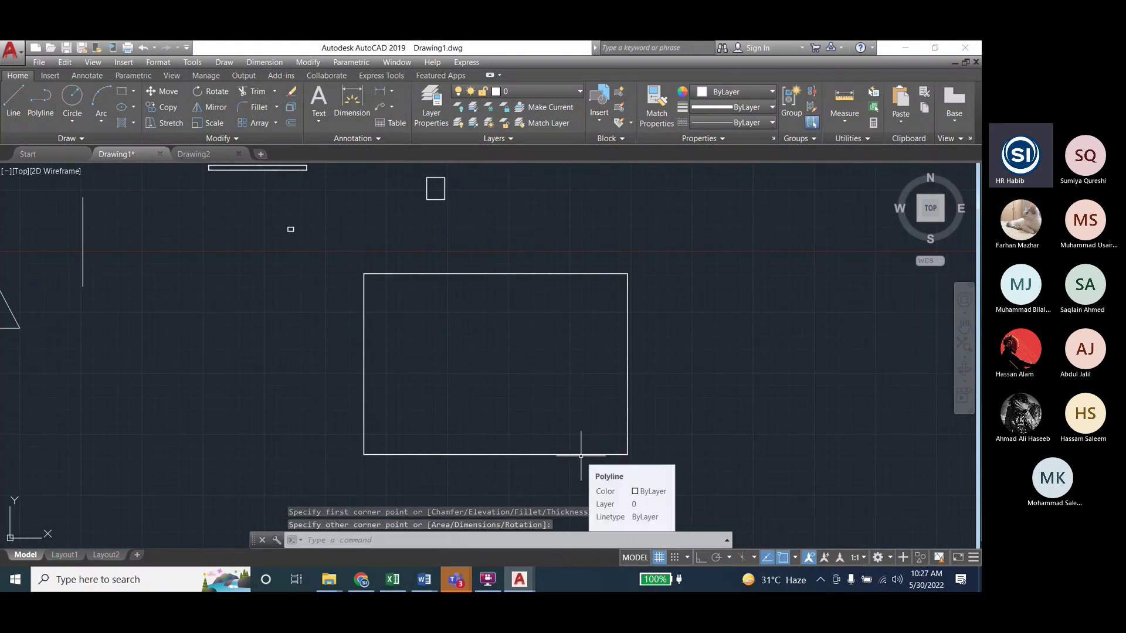
pyautogui.click(308, 62)
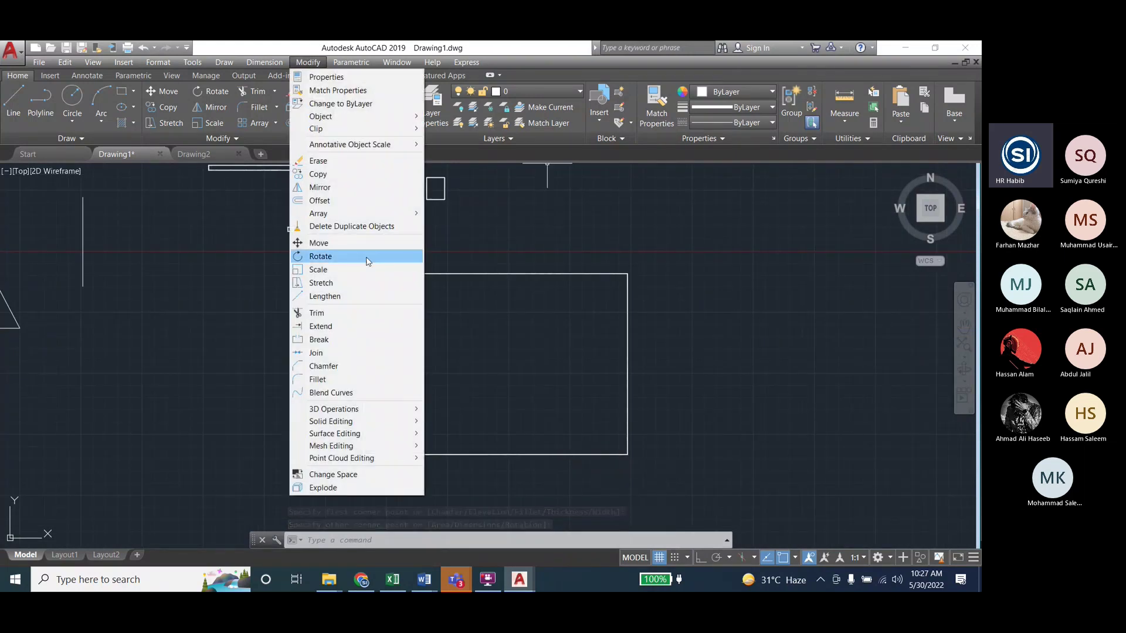
# Chamfer the large rectangle's top-right corner with distances 5 and 15
pyautogui.click(343, 369)
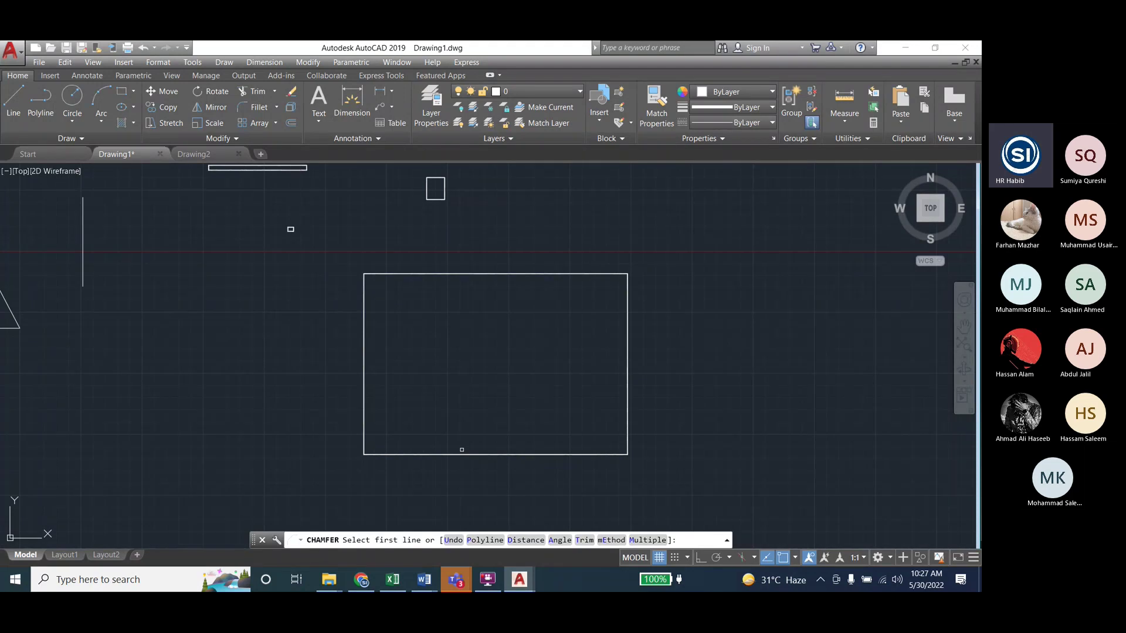
pyautogui.click(532, 540)
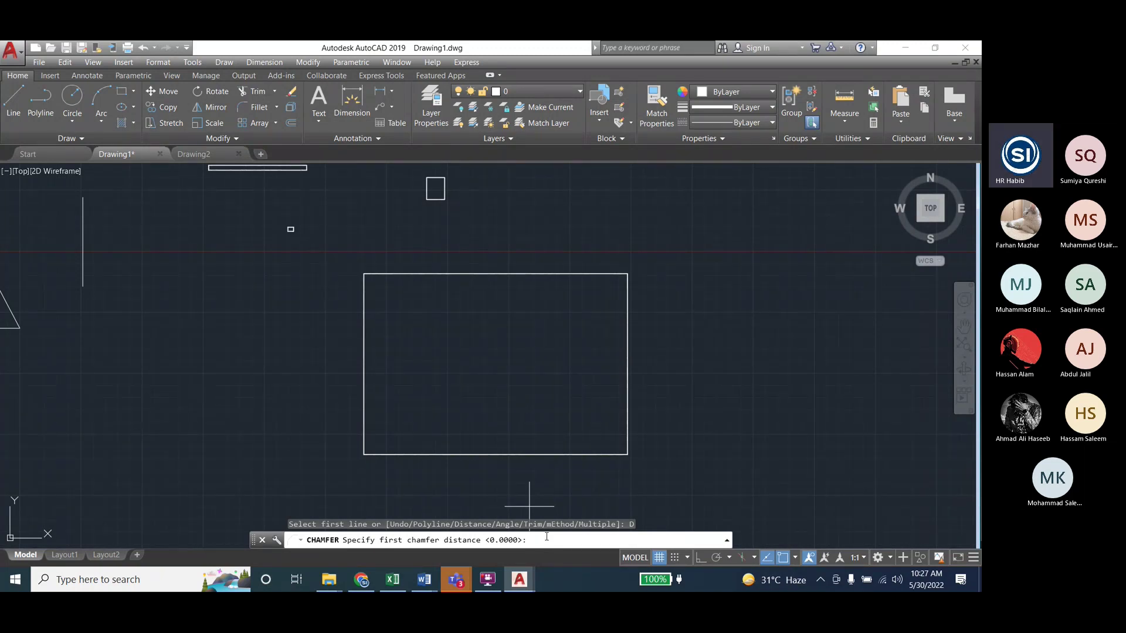
pyautogui.write('5')
pyautogui.press('Return')
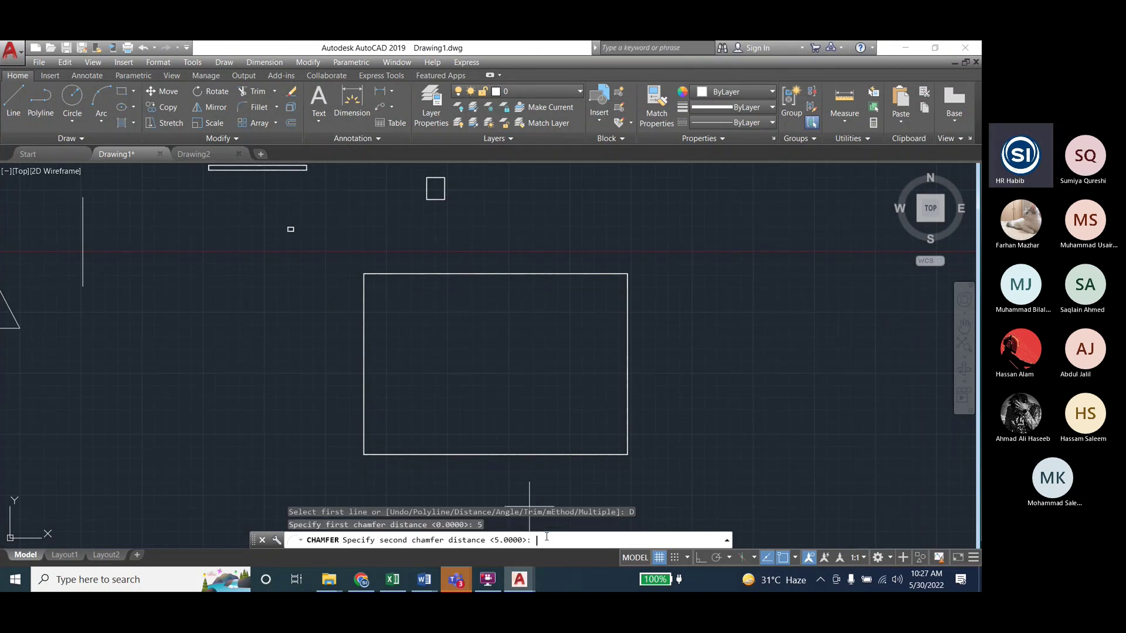
pyautogui.write('15')
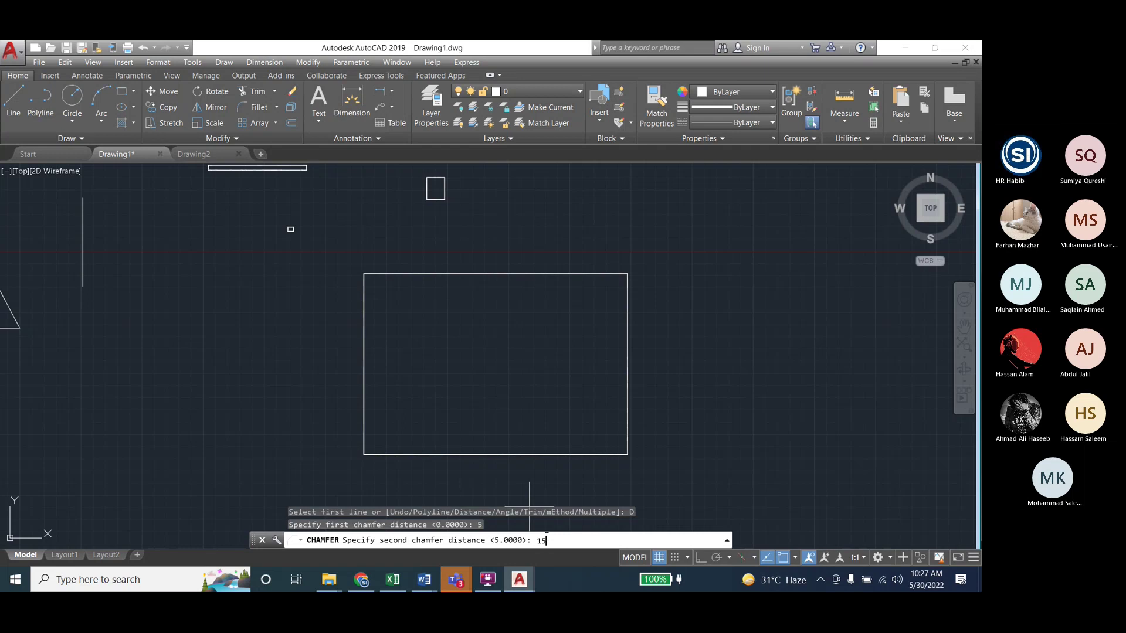
pyautogui.press('Return')
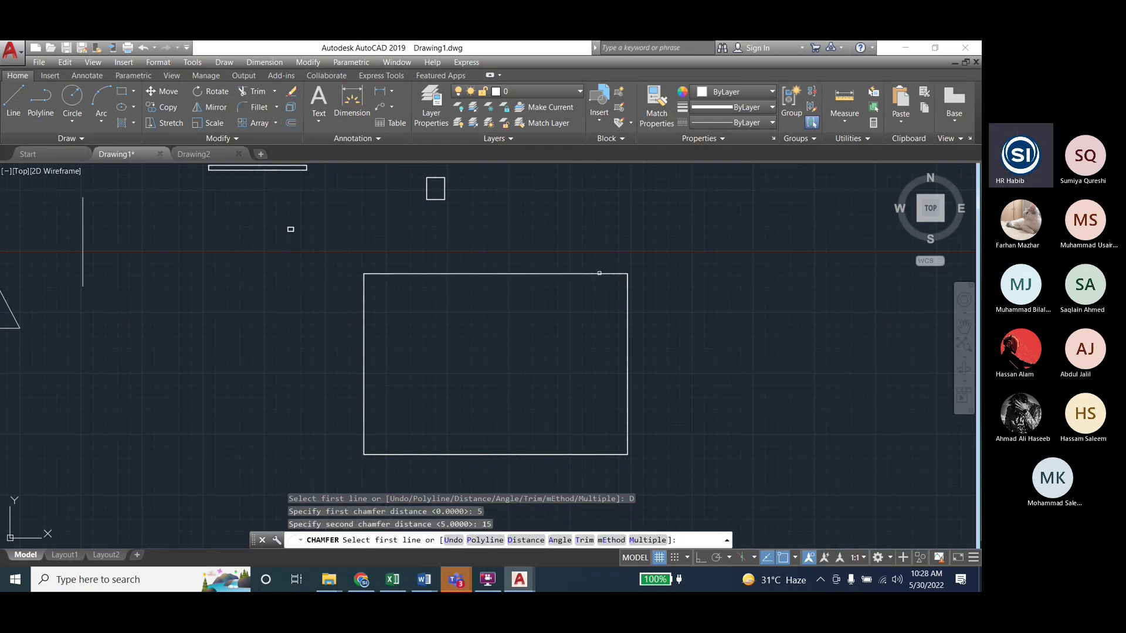
pyautogui.click(626, 282)
pyautogui.click(623, 274)
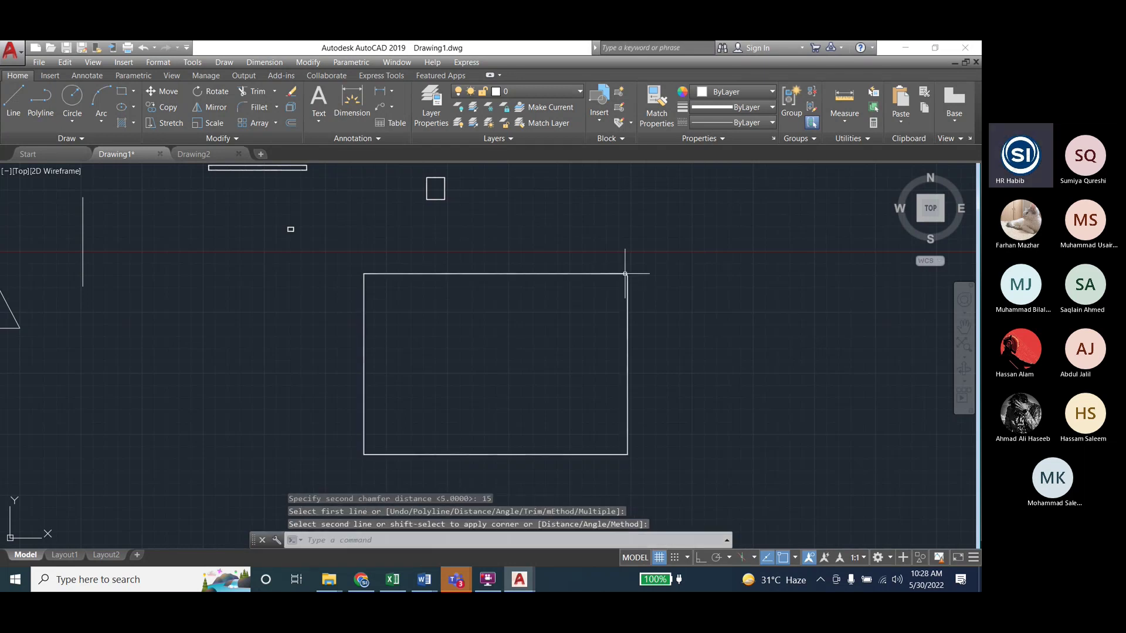
pyautogui.scroll(4, 625, 273)
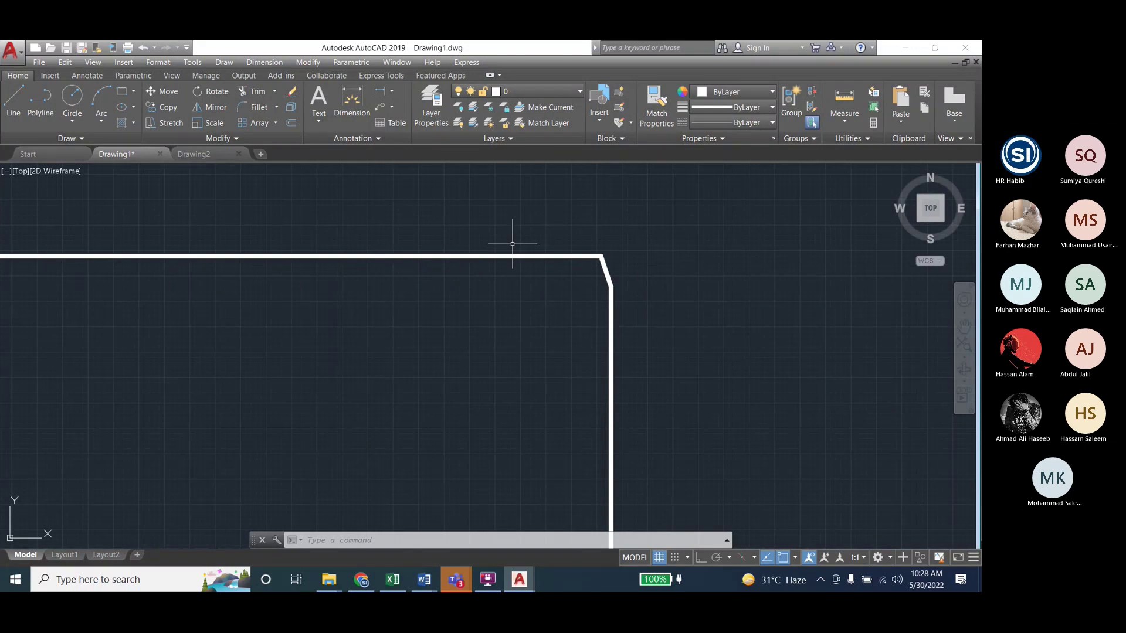
pyautogui.scroll(-5, 513, 241)
# Scroll through the Lab 7 manual in Word, then switch to the Lab7 Visio Tasks document
pyautogui.moveTo(434, 586)
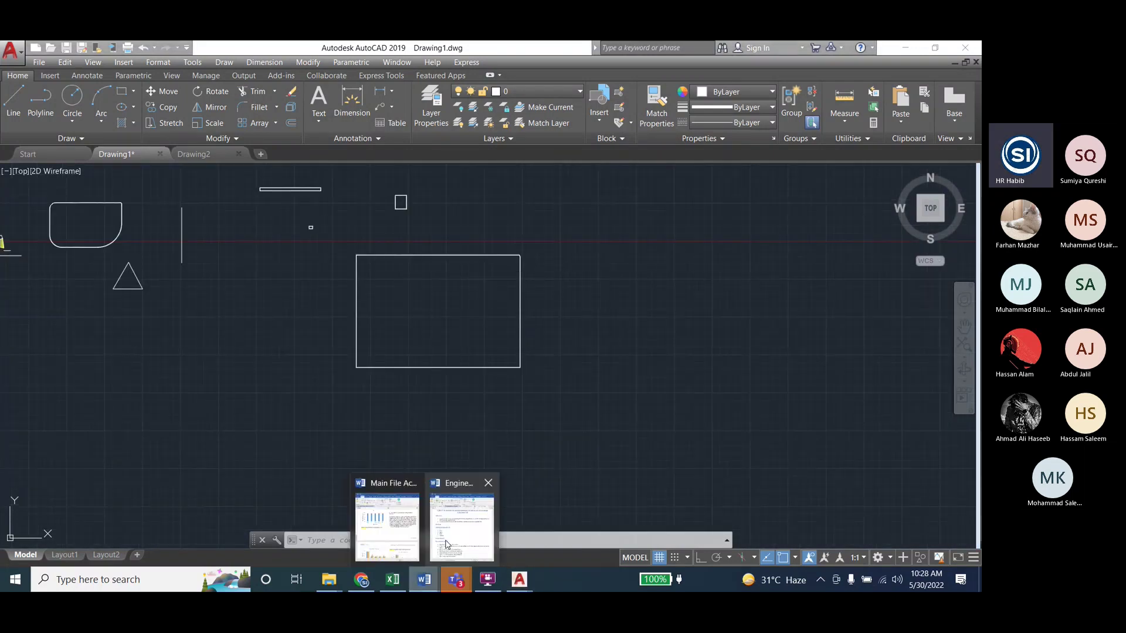
pyautogui.click(447, 544)
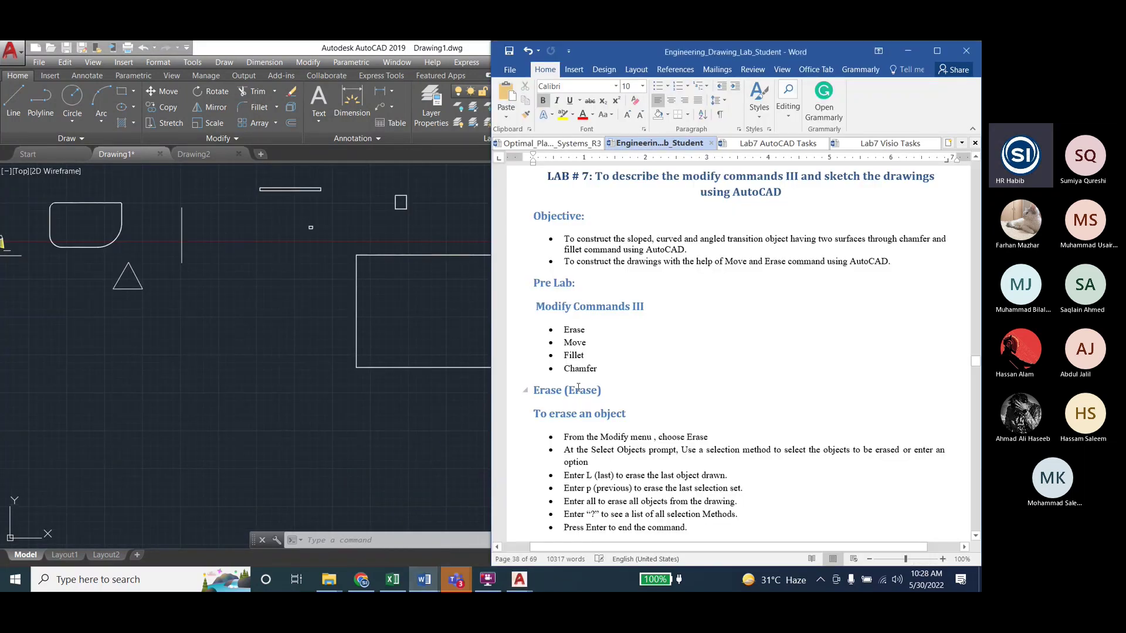
pyautogui.scroll(-10, 645, 352)
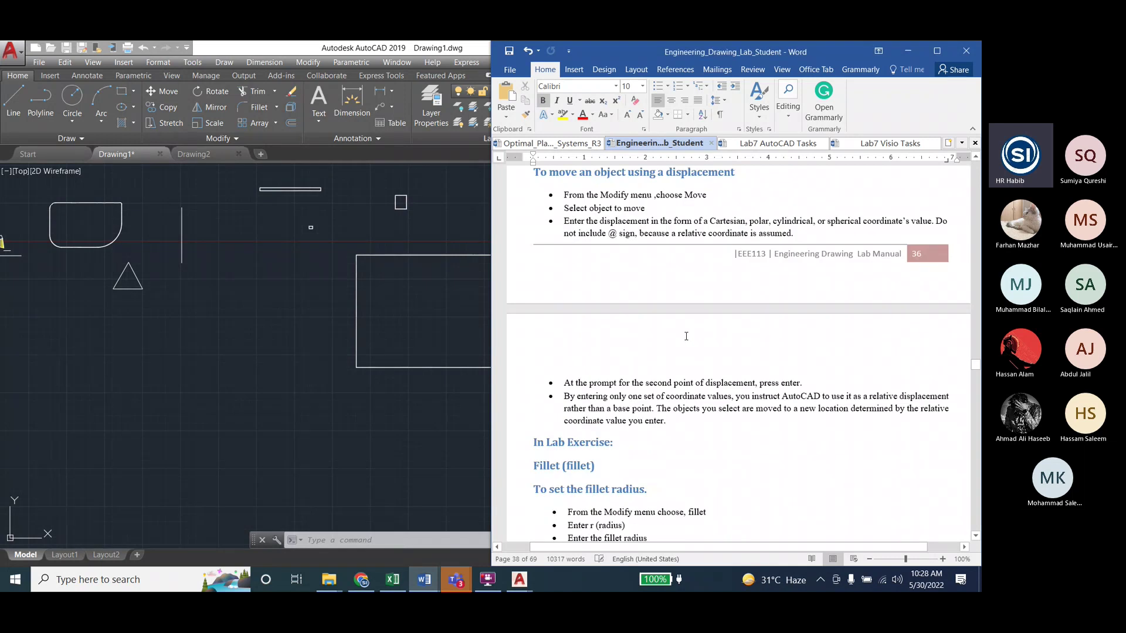
pyautogui.scroll(-10, 686, 336)
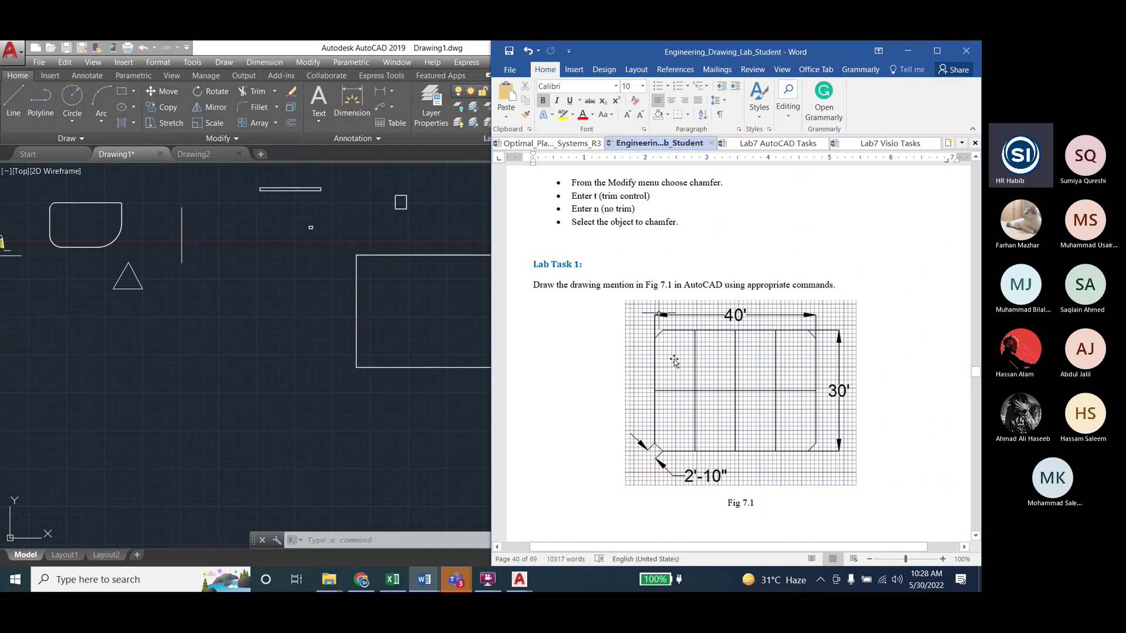
pyautogui.scroll(-15, 674, 362)
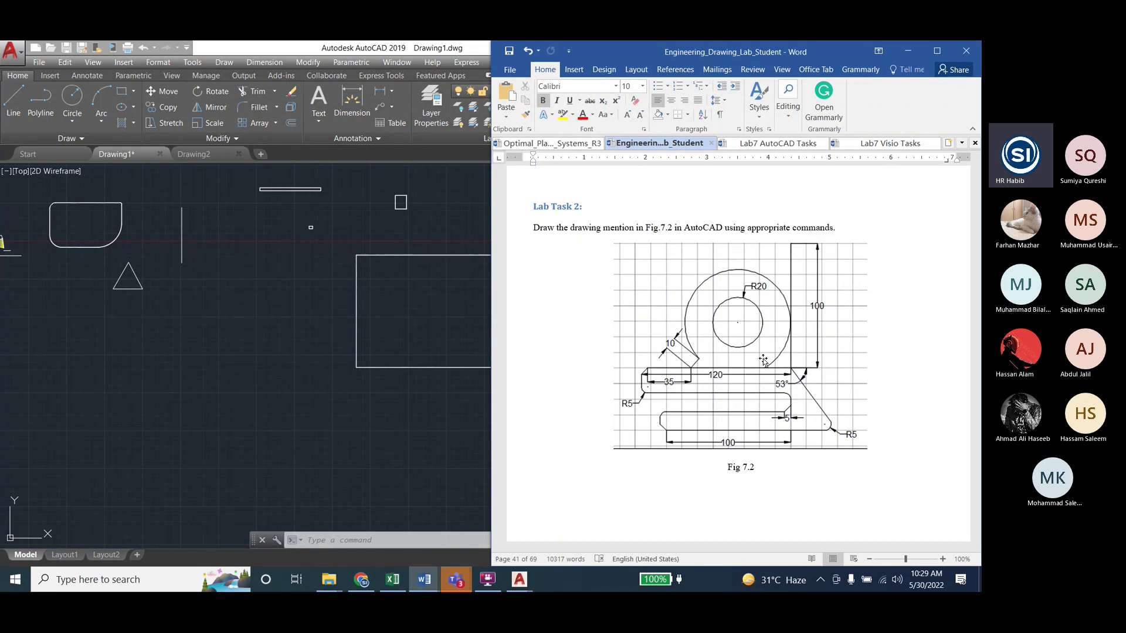
pyautogui.click(882, 144)
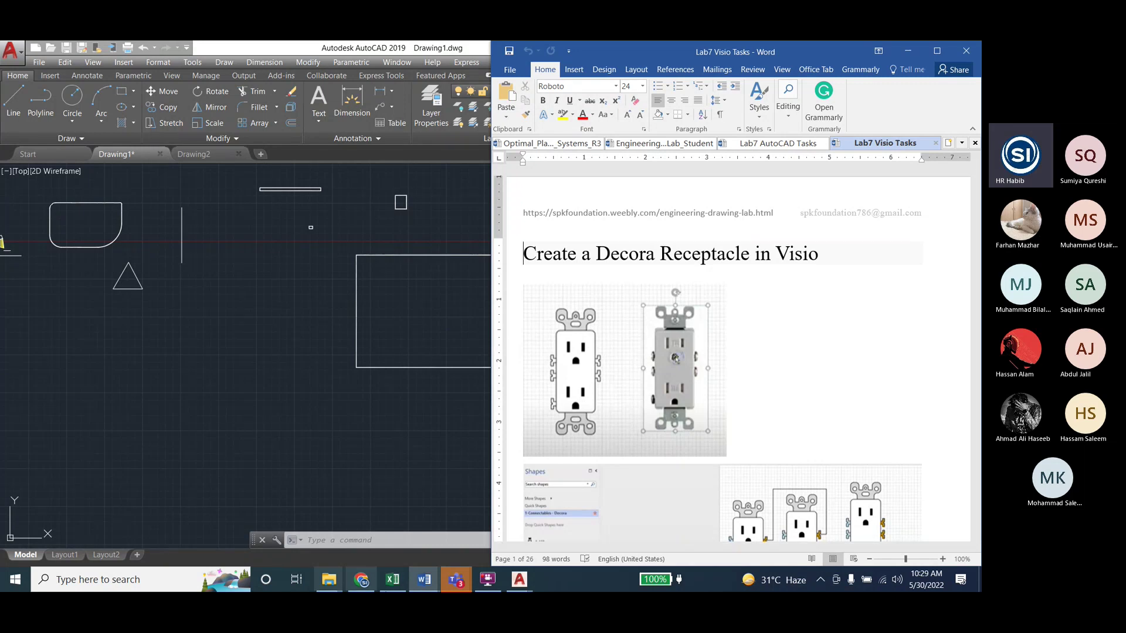
# Close AutoCAD without saving the drawing
pyautogui.click(520, 580)
pyautogui.moveTo(520, 580)
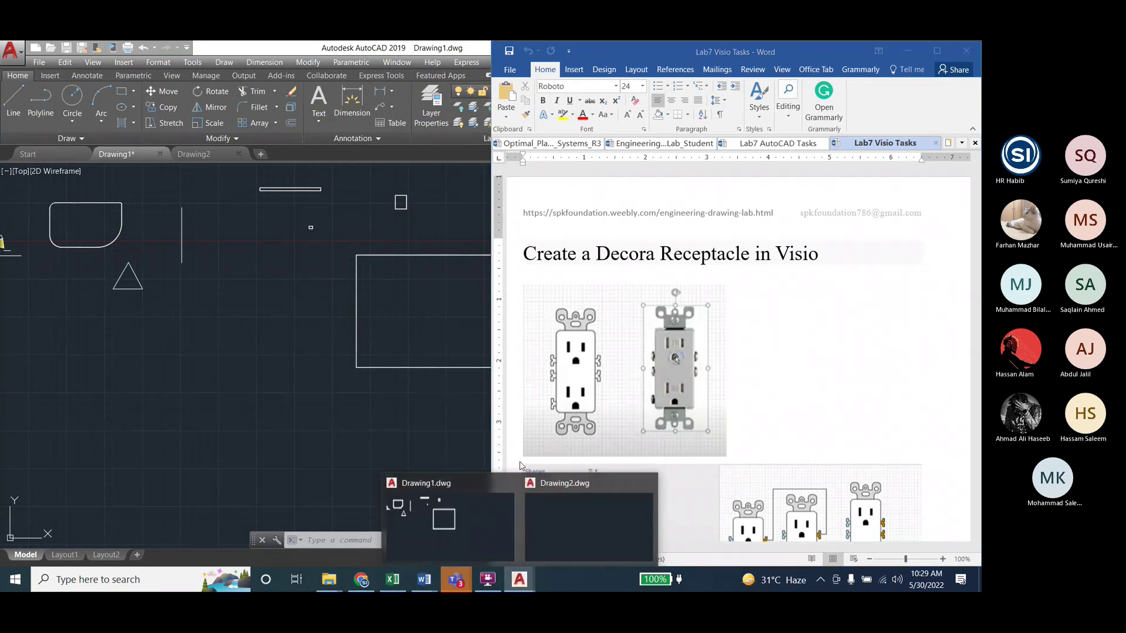
pyautogui.click(561, 547)
pyautogui.click(963, 45)
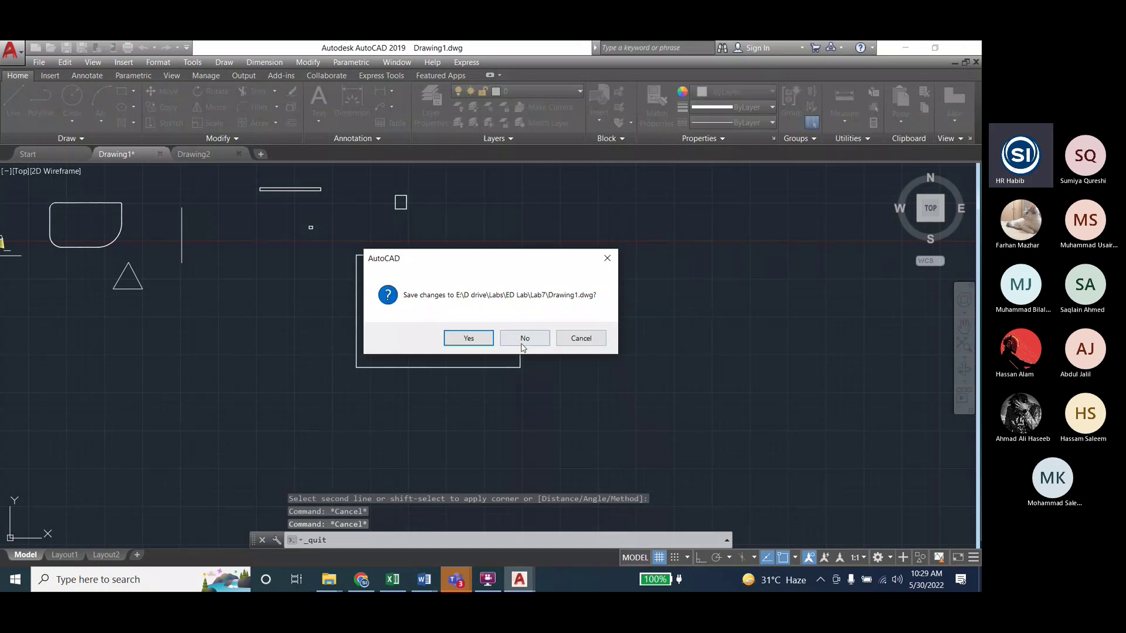
pyautogui.click(525, 339)
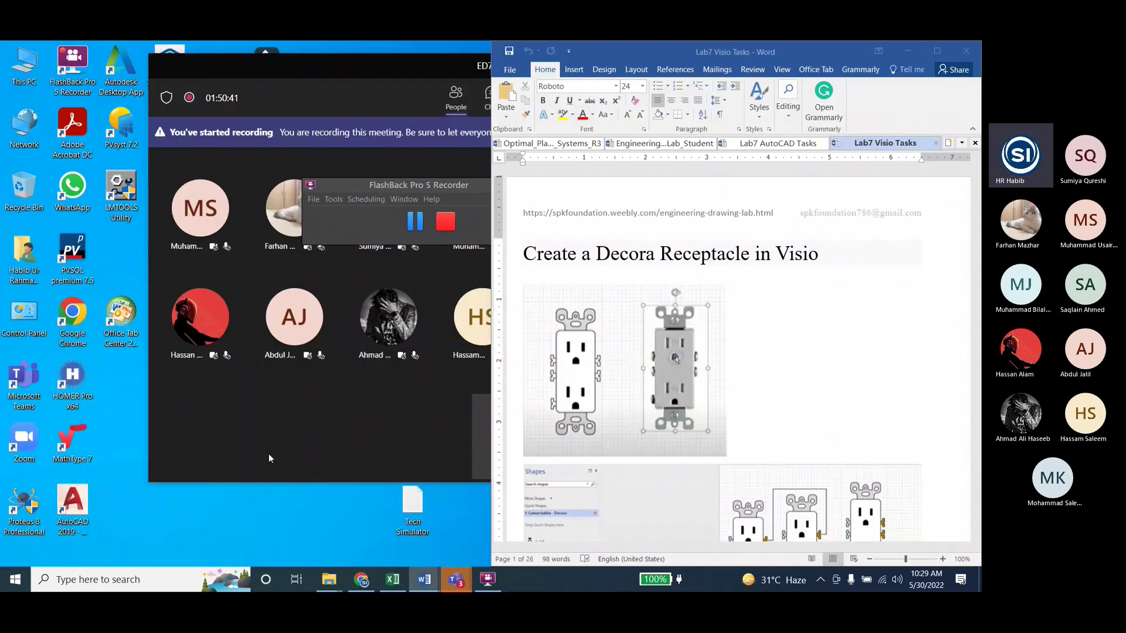
# Launch Visio 2016 by searching 'vis' in Windows search
pyautogui.click(70, 580)
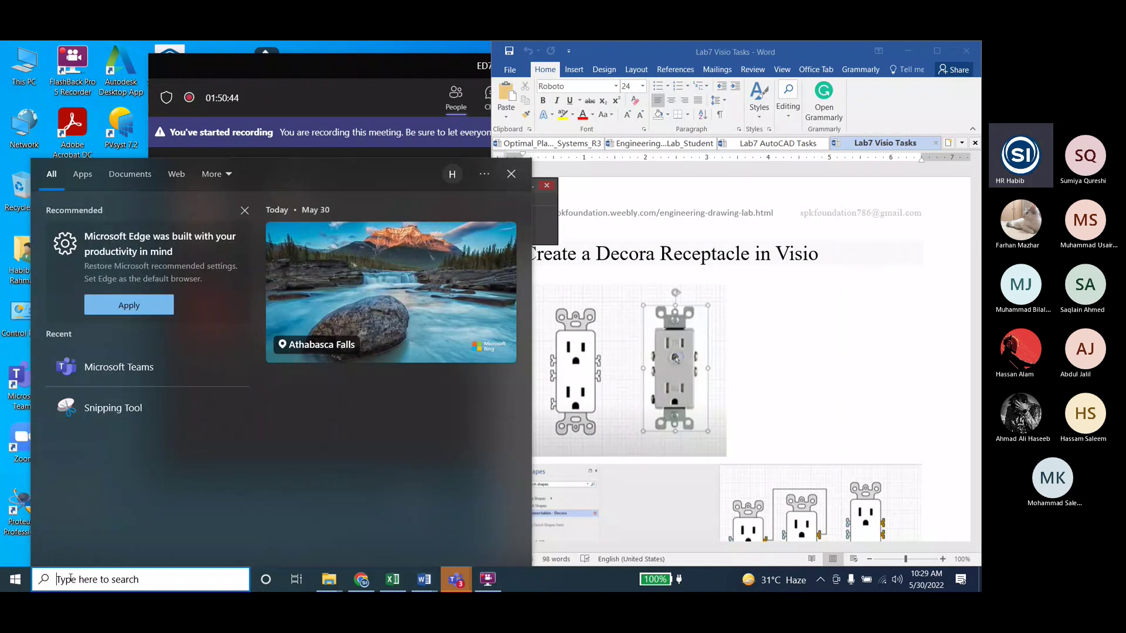
pyautogui.write('vis')
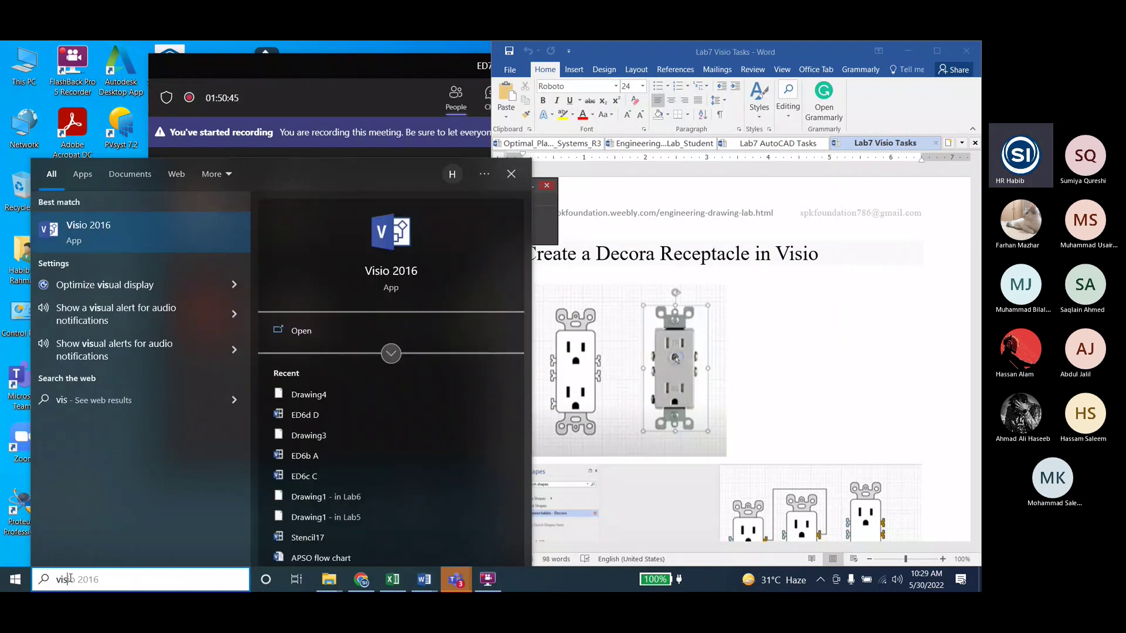
pyautogui.press('Return')
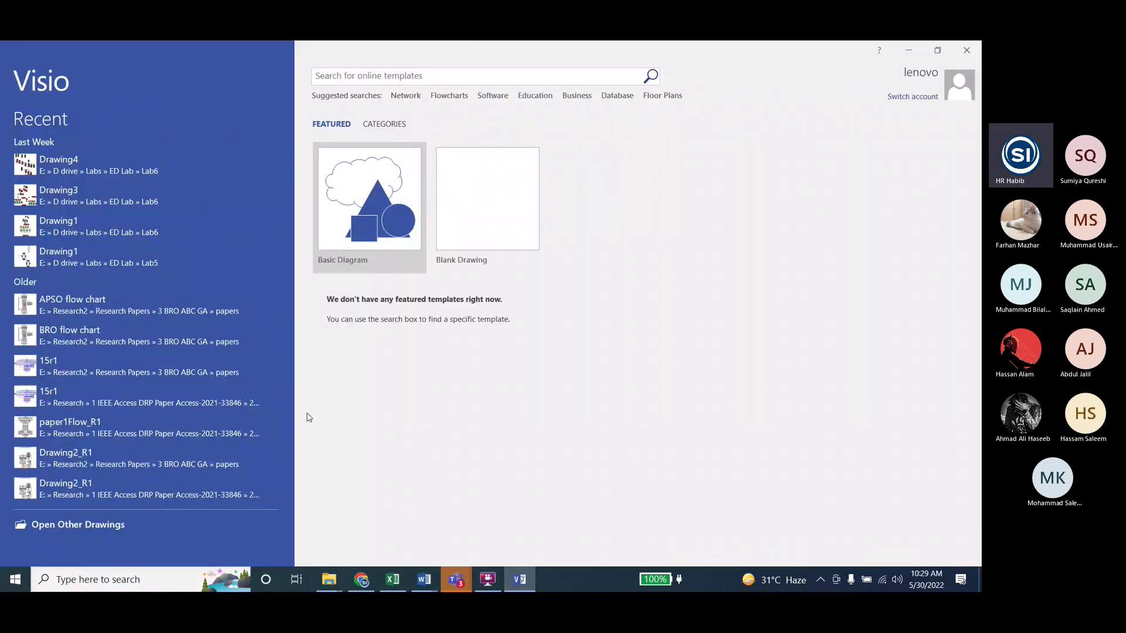
# Create a new Blank Drawing using US Units
pyautogui.click(488, 198)
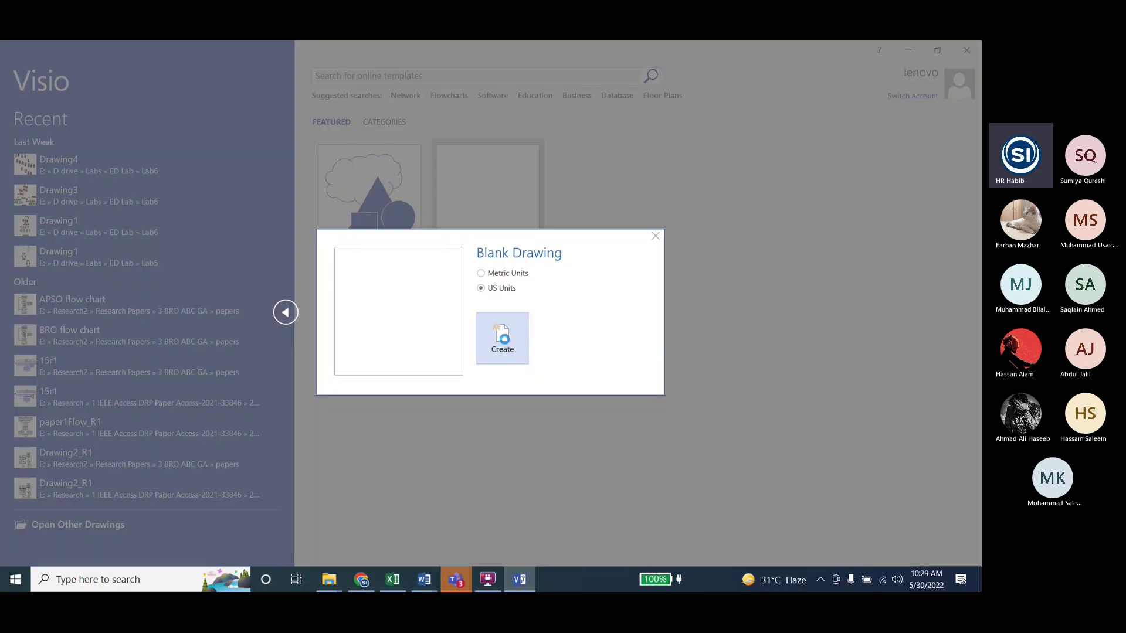
pyautogui.click(504, 337)
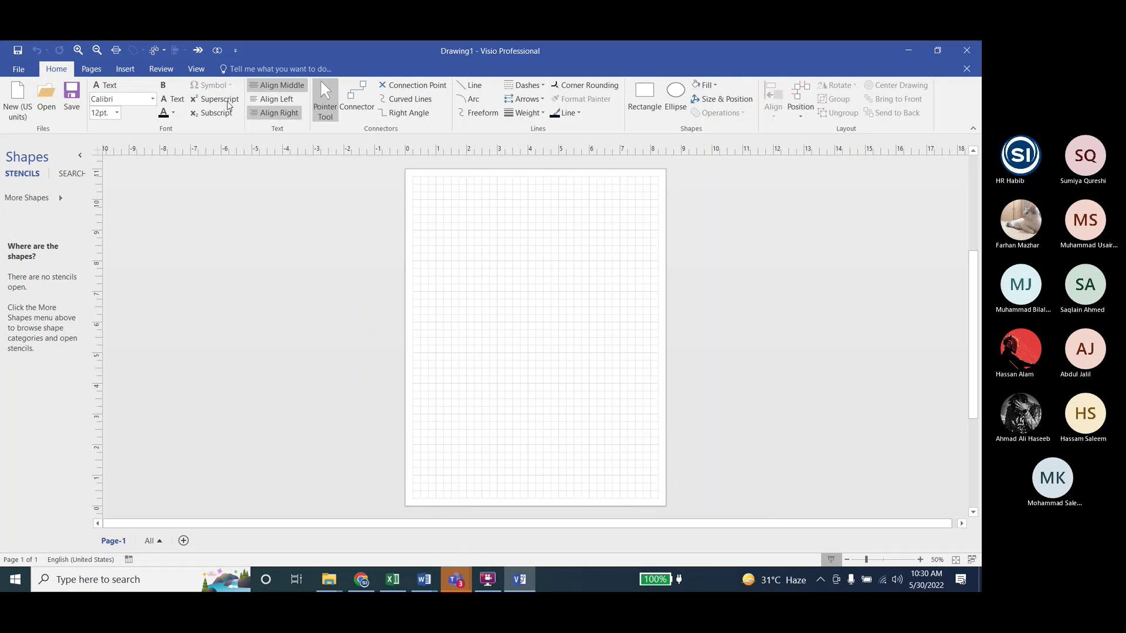
# Insert the Lab6 ED receptacle picture from the Lab6 folder, 3.125 in. square, onto the page
pyautogui.click(121, 70)
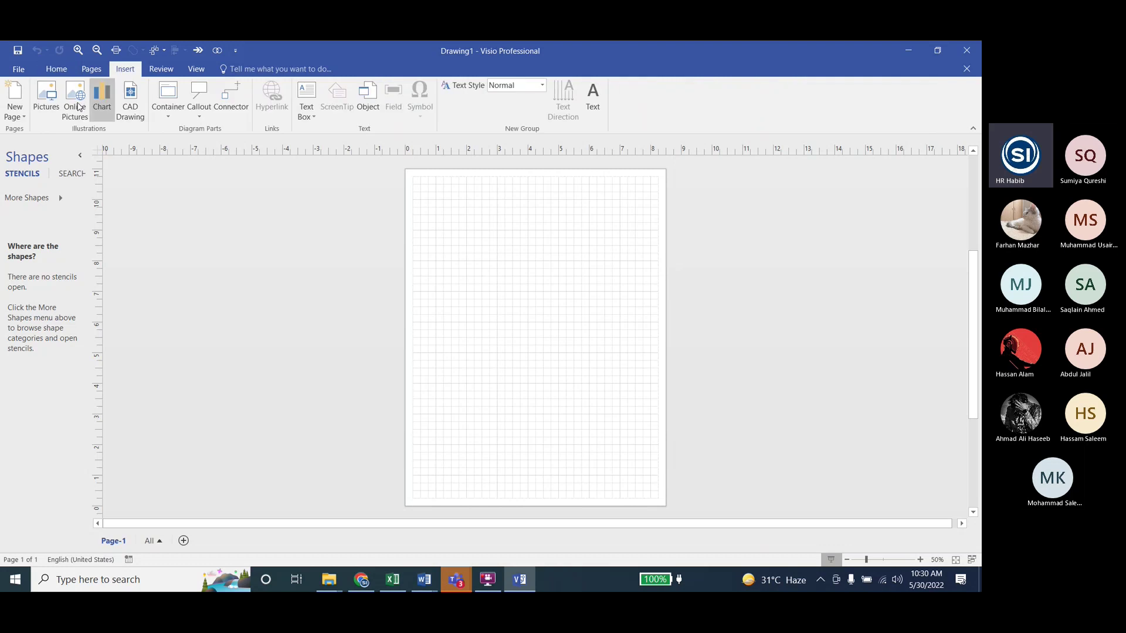
pyautogui.click(50, 97)
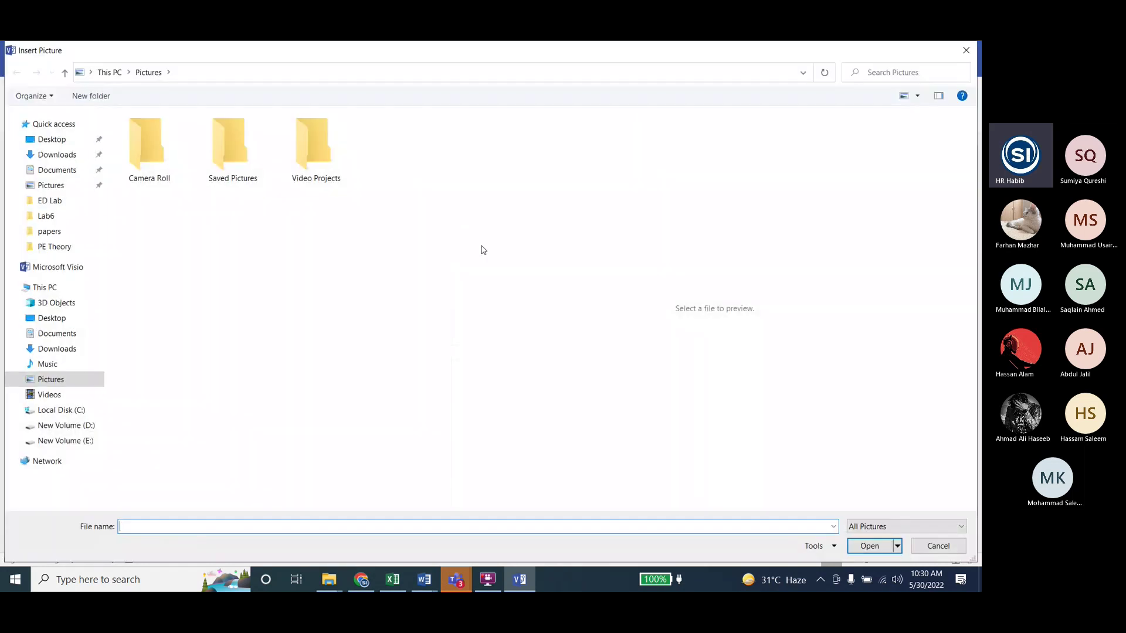
pyautogui.click(50, 216)
pyautogui.doubleClick(149, 141)
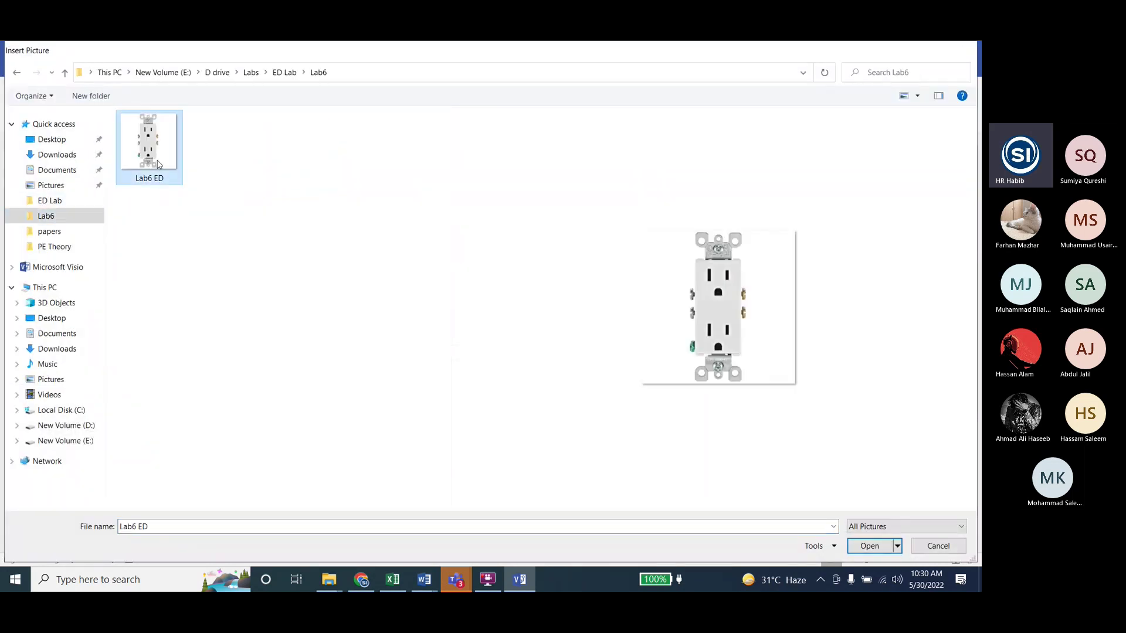
pyautogui.scroll(2, 526, 375)
pyautogui.scroll(-3, 525, 375)
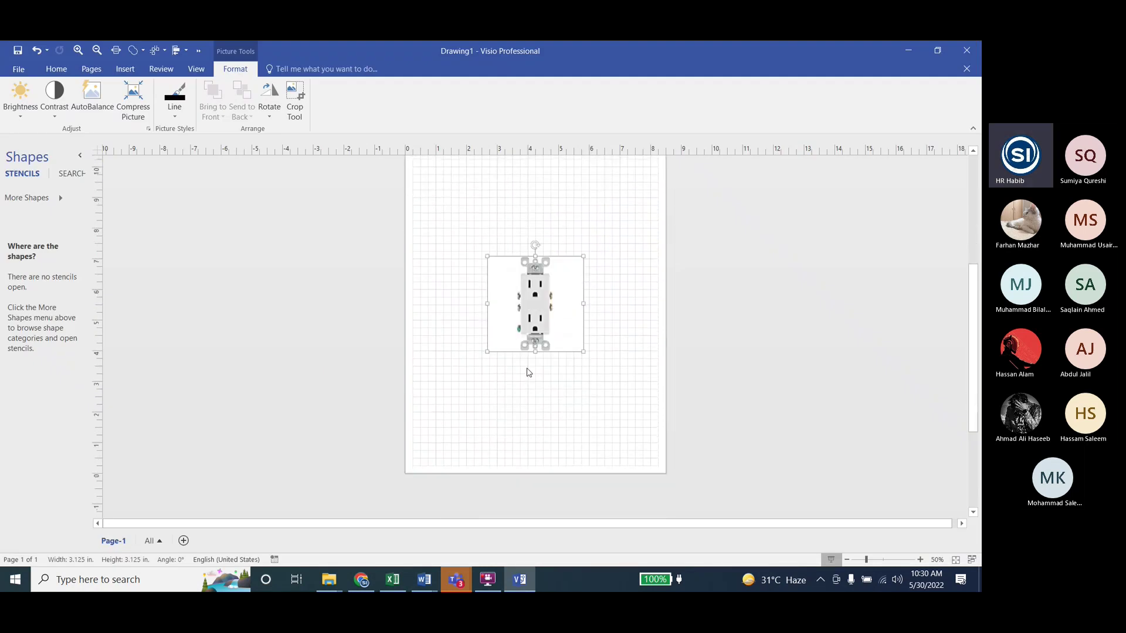
pyautogui.scroll(1, 533, 346)
pyautogui.click(120, 70)
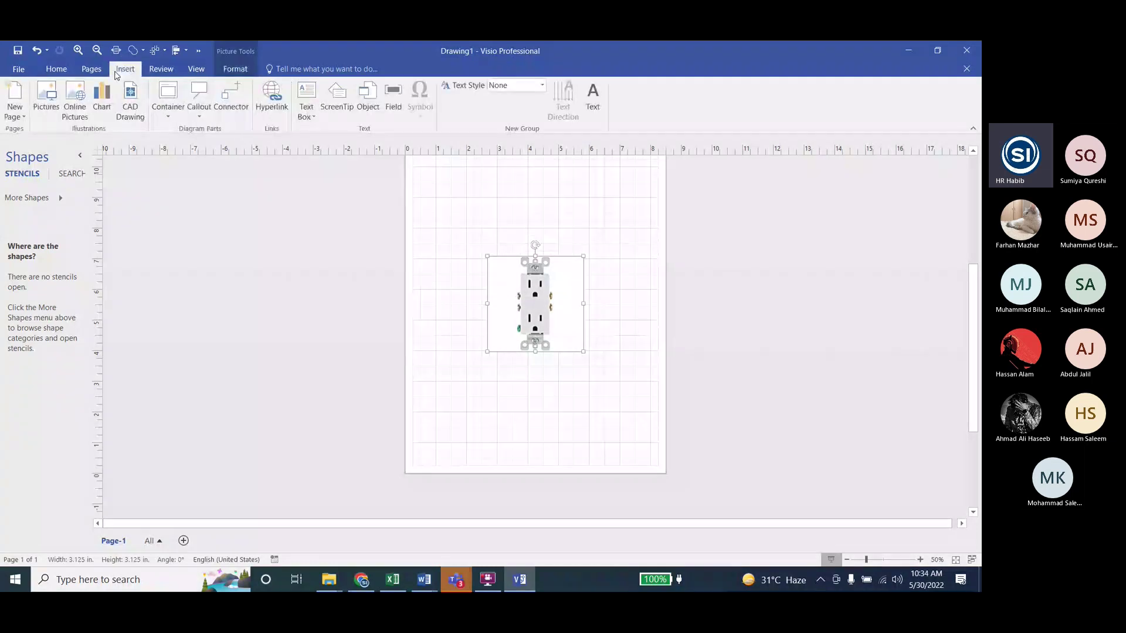
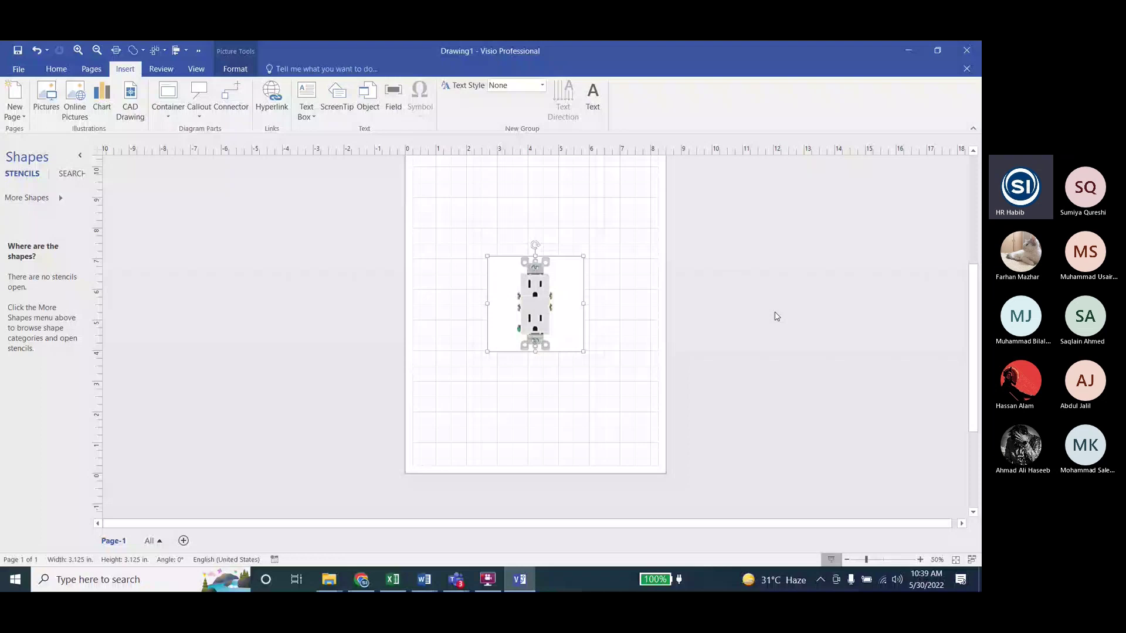
# Open the taskbar clock's calendar flyout to check the date and time
pyautogui.click(916, 584)
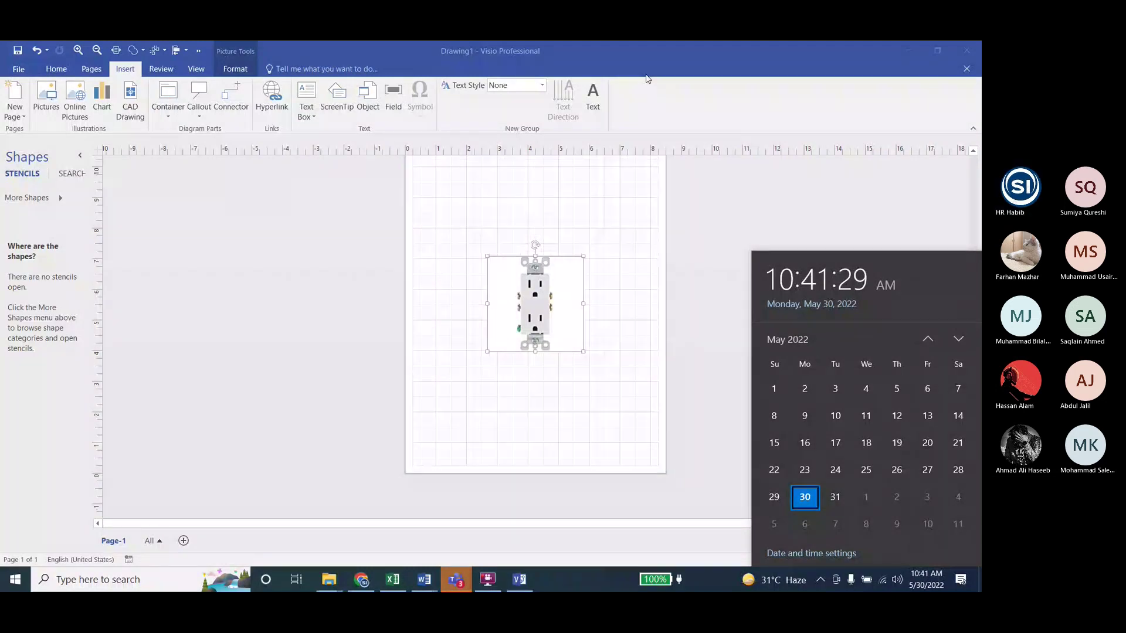
# Close the calendar and zoom the Visio page to about 167% on the outlet photo
pyautogui.click(937, 50)
pyautogui.click(918, 55)
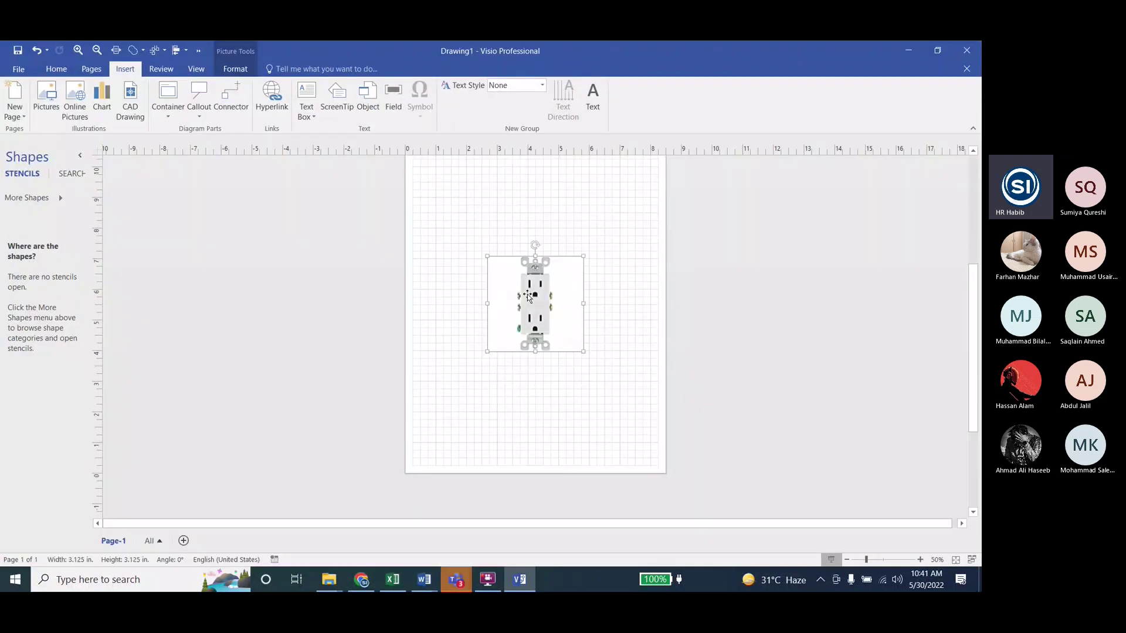
pyautogui.scroll(1, 530, 299)
pyautogui.scroll(-2, 531, 302)
pyautogui.scroll(-1, 531, 304)
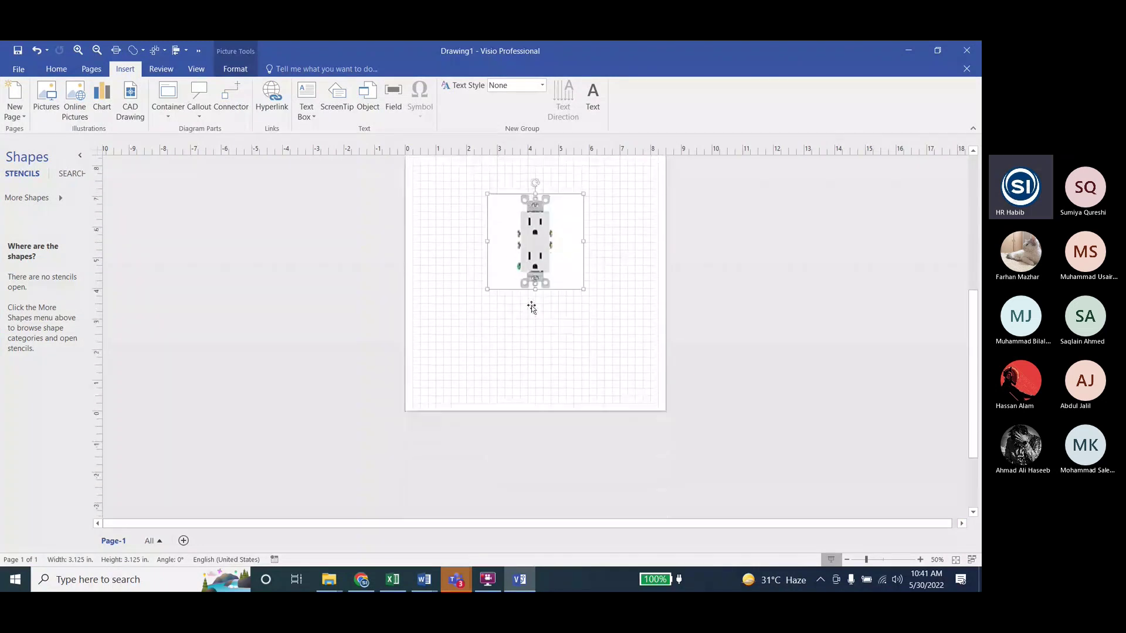
pyautogui.scroll(-1, 531, 307)
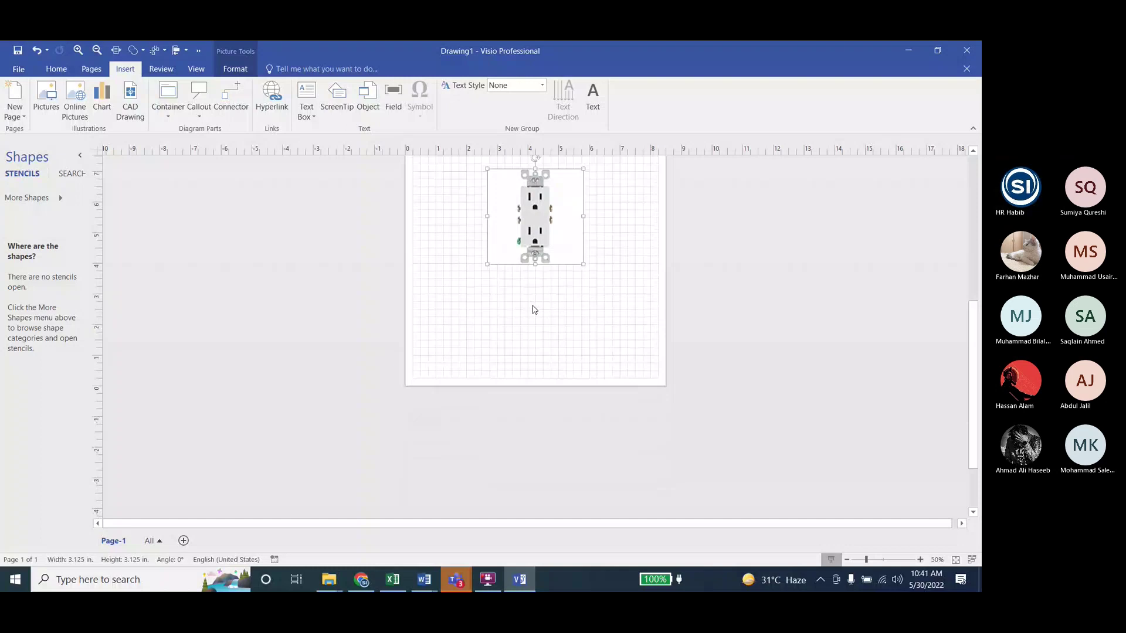
pyautogui.keyDown('ctrl'); pyautogui.scroll(3, 534, 309); pyautogui.keyUp('ctrl')
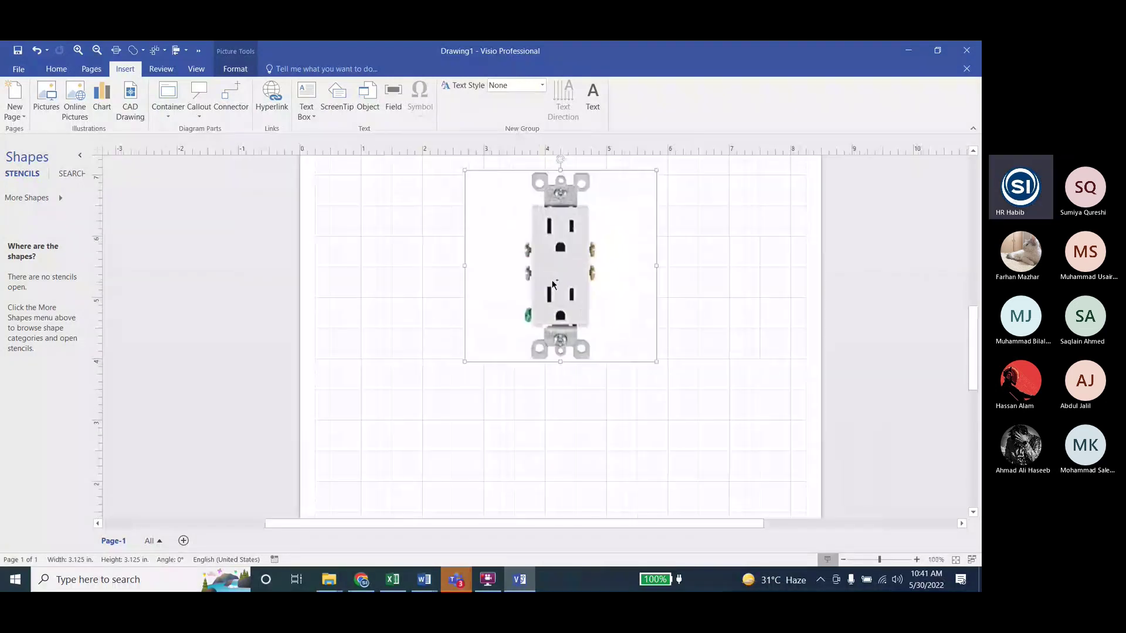
pyautogui.keyDown('ctrl'); pyautogui.scroll(-3, 553, 284); pyautogui.keyUp('ctrl')
pyautogui.keyDown('ctrl'); pyautogui.scroll(3, 558, 269); pyautogui.keyUp('ctrl')
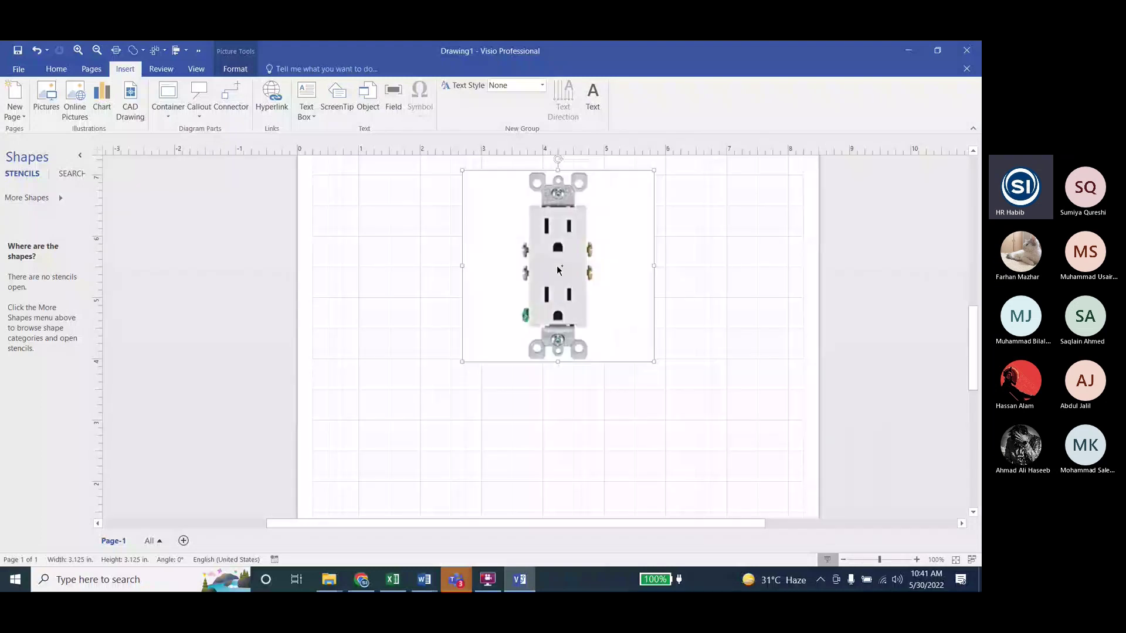
pyautogui.keyDown('ctrl'); pyautogui.scroll(-1, 557, 264); pyautogui.keyUp('ctrl')
pyautogui.keyDown('ctrl'); pyautogui.scroll(1, 557, 265); pyautogui.keyUp('ctrl')
pyautogui.keyDown('ctrl'); pyautogui.scroll(-2, 568, 274); pyautogui.keyUp('ctrl')
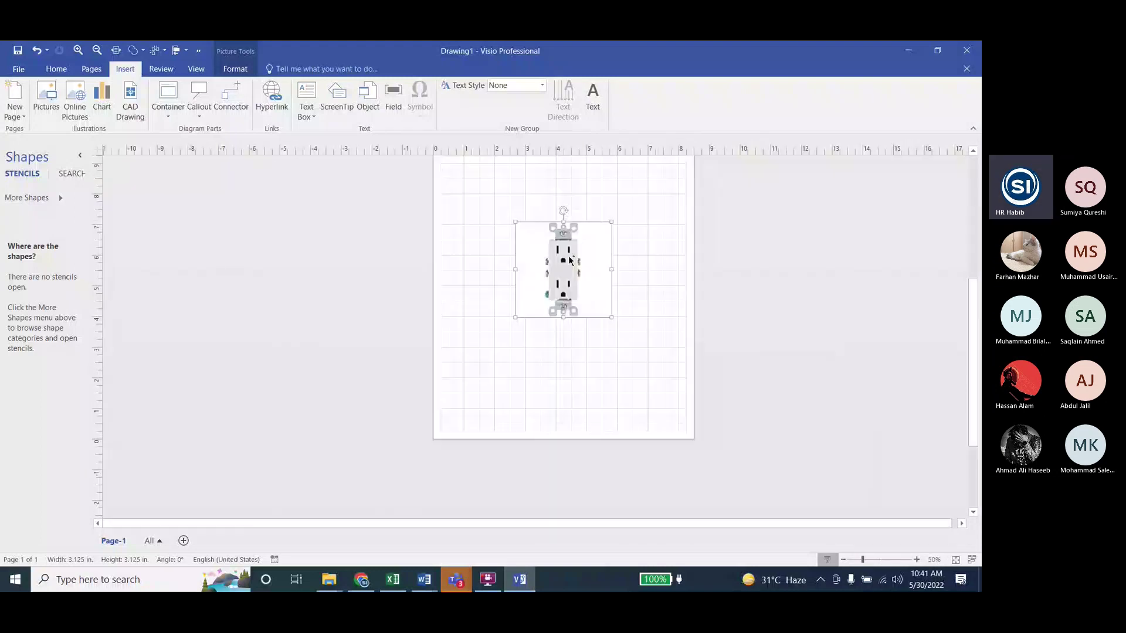
pyautogui.keyDown('ctrl'); pyautogui.scroll(3, 568, 269); pyautogui.keyUp('ctrl')
pyautogui.keyDown('ctrl'); pyautogui.scroll(-2, 568, 262); pyautogui.keyUp('ctrl')
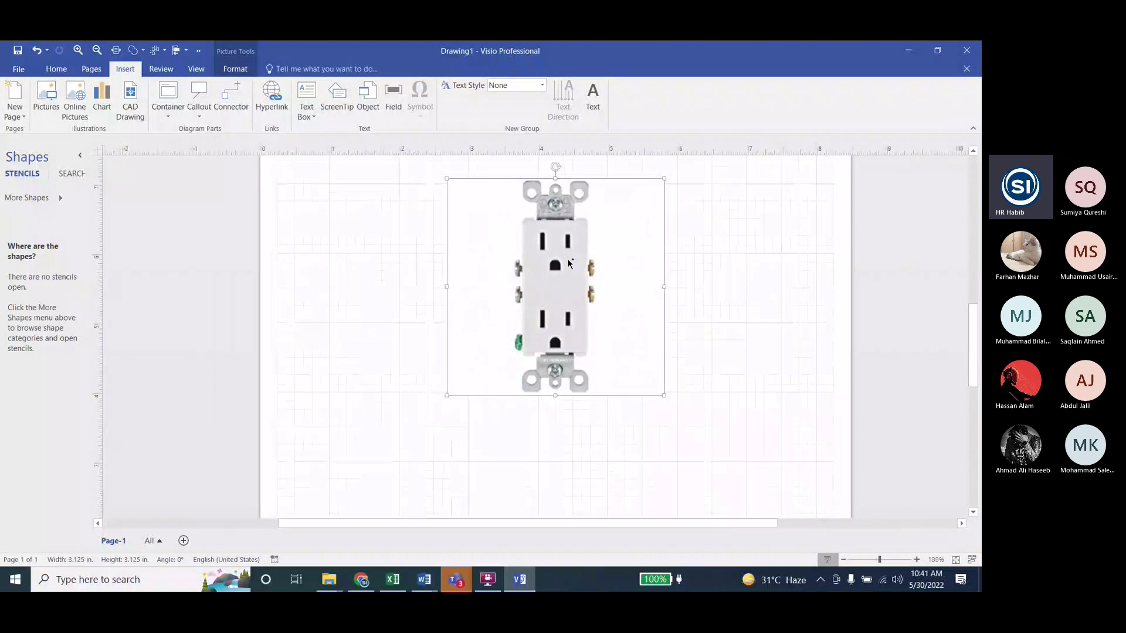
pyautogui.scroll(-3, 568, 262)
pyautogui.scroll(-1, 569, 261)
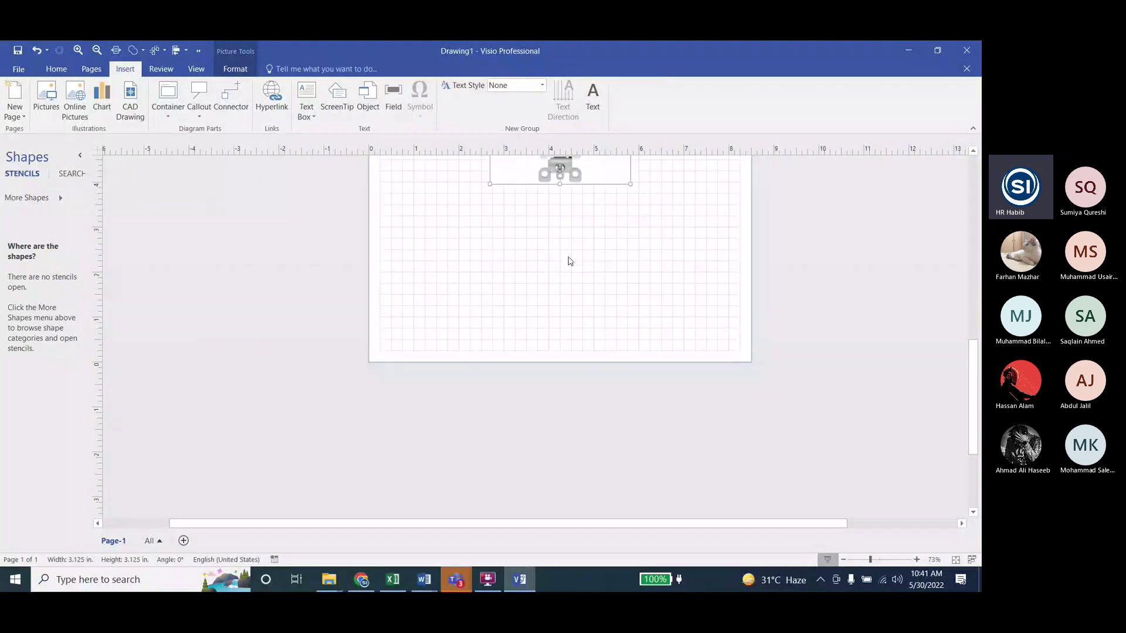
pyautogui.scroll(-3, 569, 261)
pyautogui.scroll(3, 571, 263)
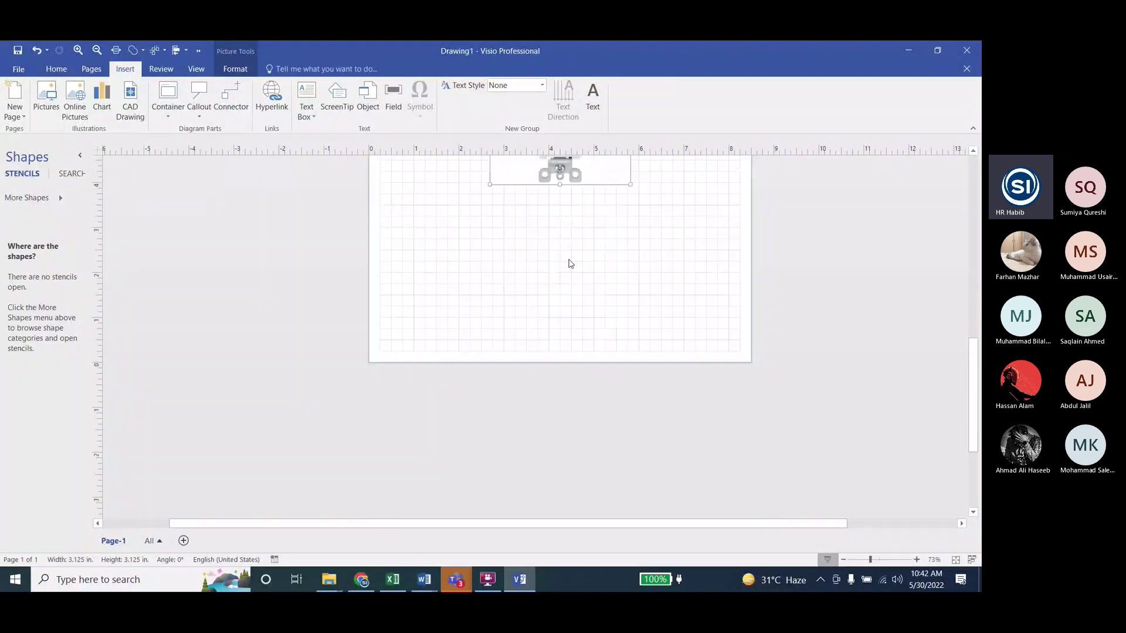
pyautogui.scroll(3, 568, 263)
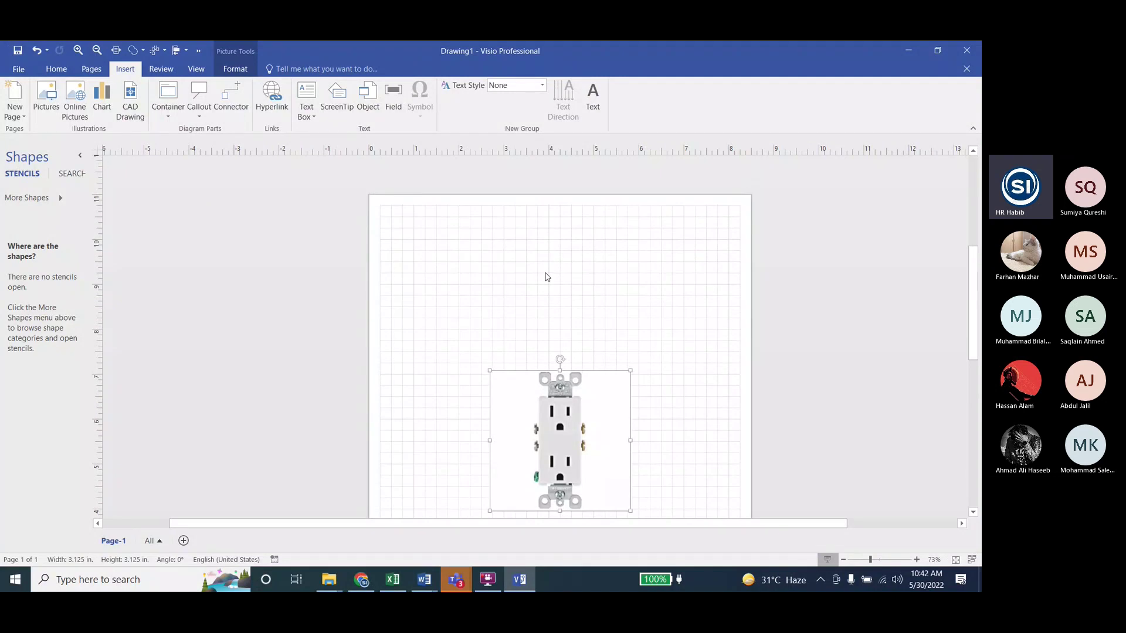
pyautogui.scroll(-3, 547, 277)
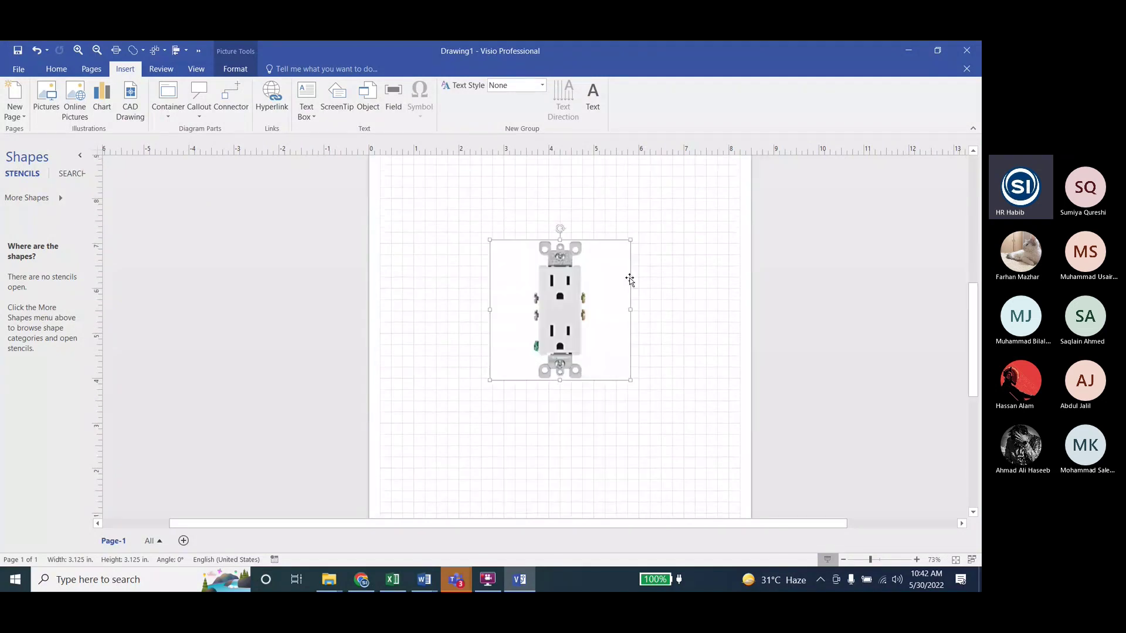
pyautogui.keyDown('ctrl'); pyautogui.scroll(3, 629, 279); pyautogui.keyUp('ctrl')
pyautogui.keyDown('ctrl'); pyautogui.scroll(-1, 571, 341); pyautogui.keyUp('ctrl')
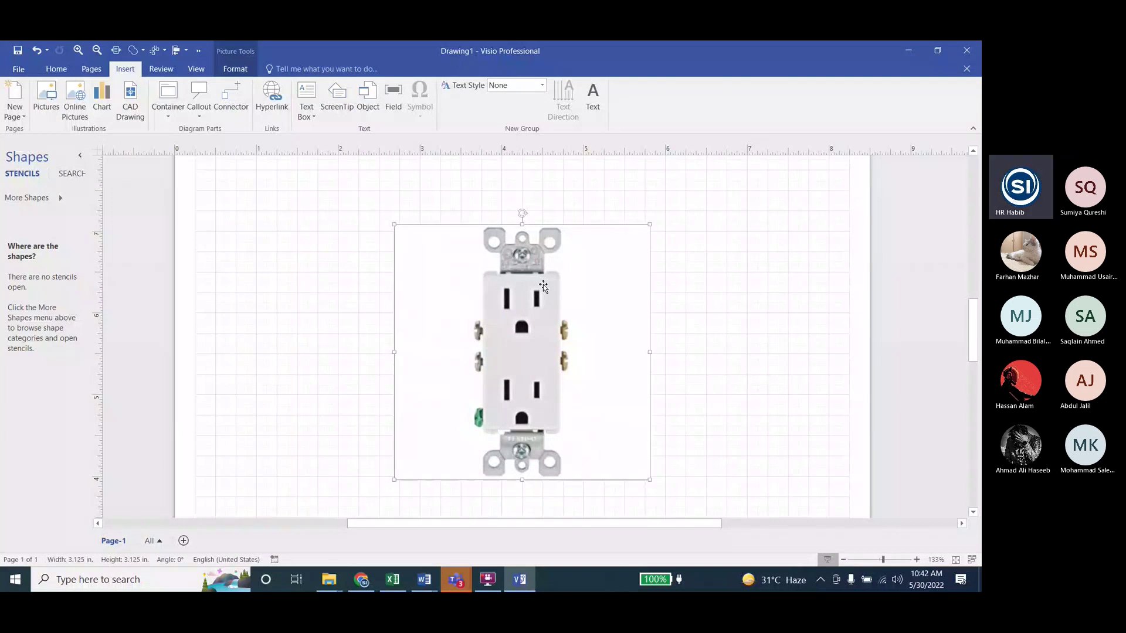
pyautogui.keyDown('ctrl'); pyautogui.scroll(1, 543, 284); pyautogui.keyUp('ctrl')
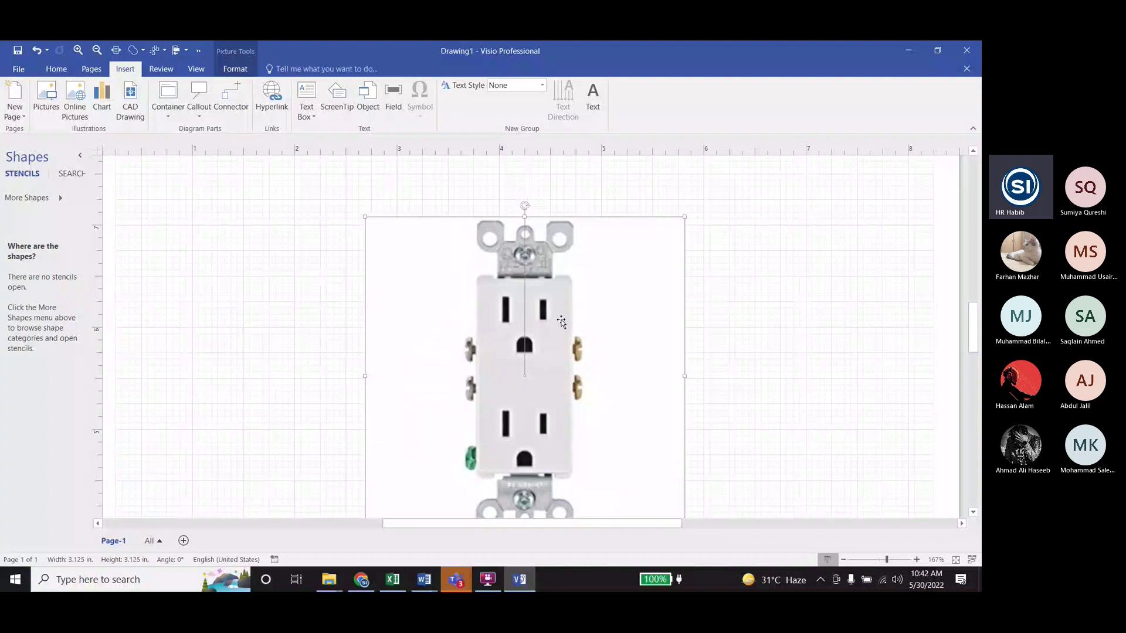
pyautogui.scroll(-1, 561, 321)
pyautogui.scroll(-1, 561, 321)
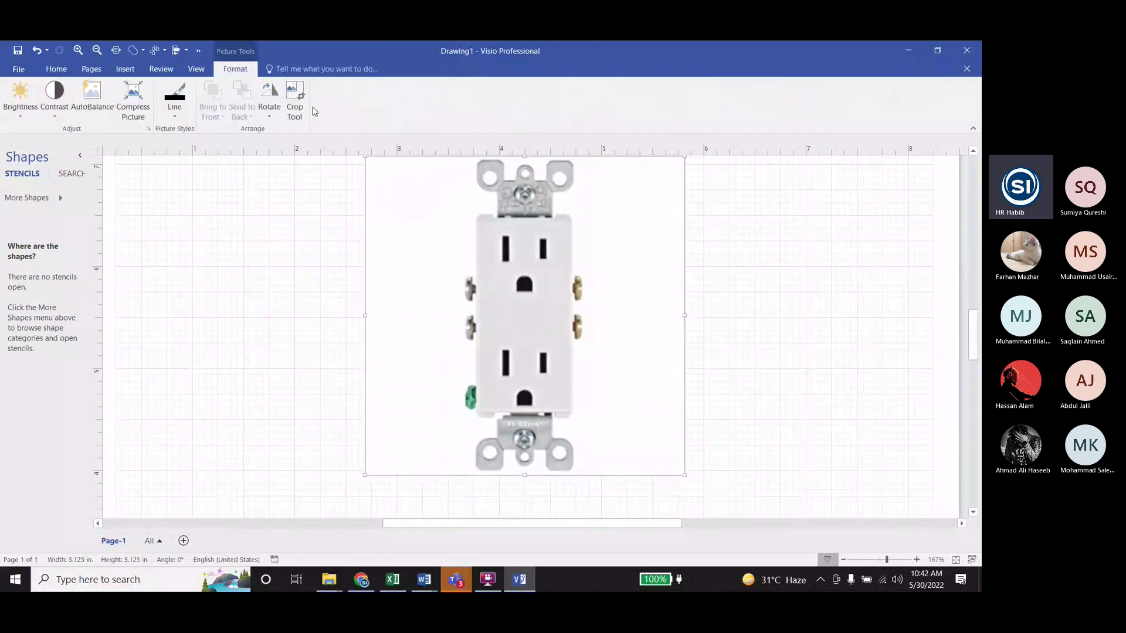
# Crop the blank right and left margins off the outlet photo with the Crop Tool
pyautogui.click(295, 100)
pyautogui.moveTo(684, 315); pyautogui.dragTo(588, 315)
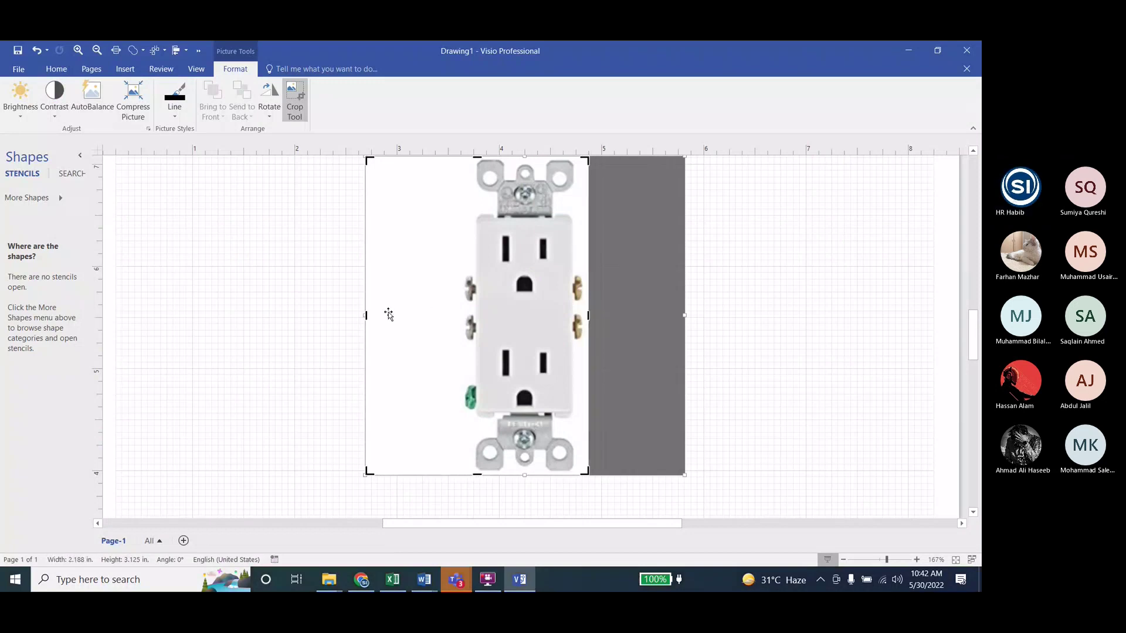
pyautogui.moveTo(367, 316); pyautogui.dragTo(456, 315)
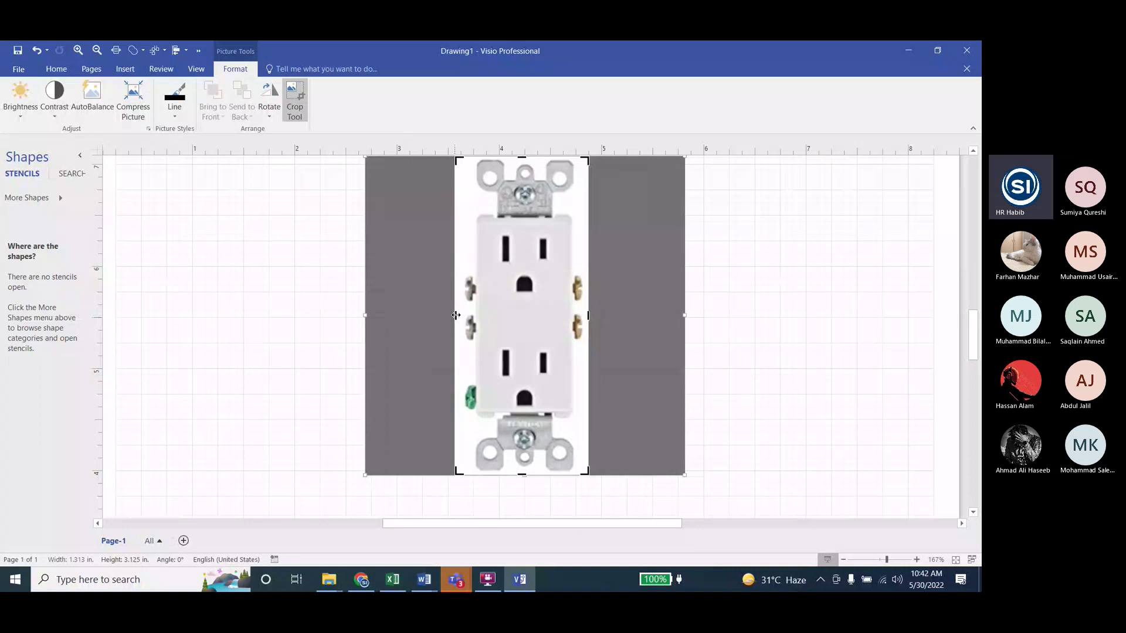
pyautogui.press('Escape')
# Select the cropped photo, close the empty text box that opens, and deselect it
pyautogui.scroll(1, 546, 371)
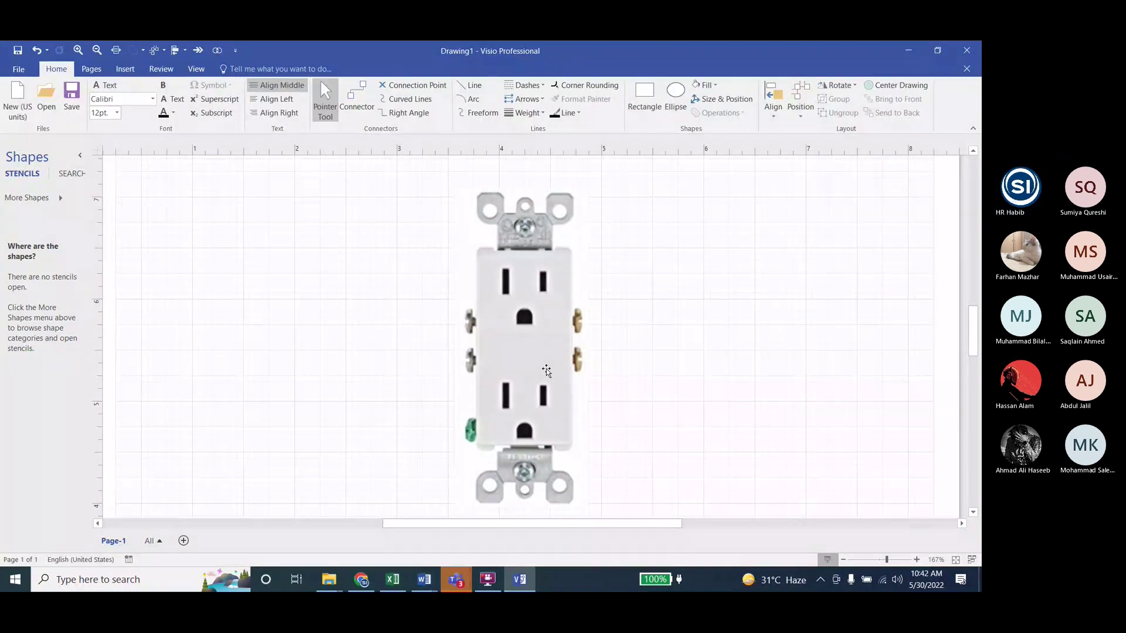
pyautogui.click(571, 347)
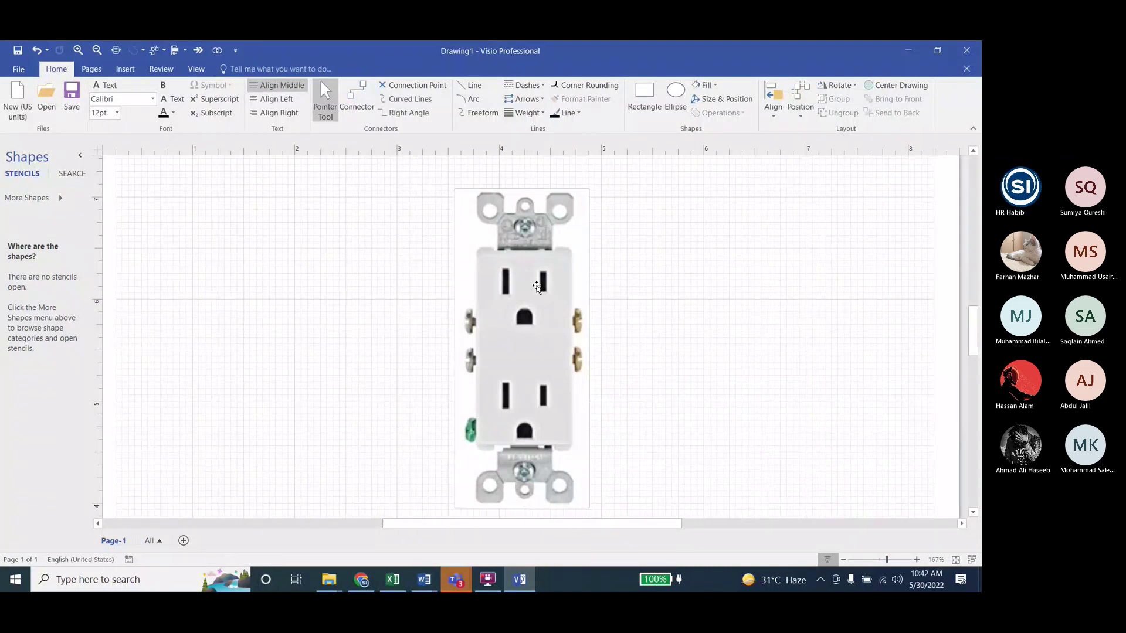
pyautogui.doubleClick(538, 290)
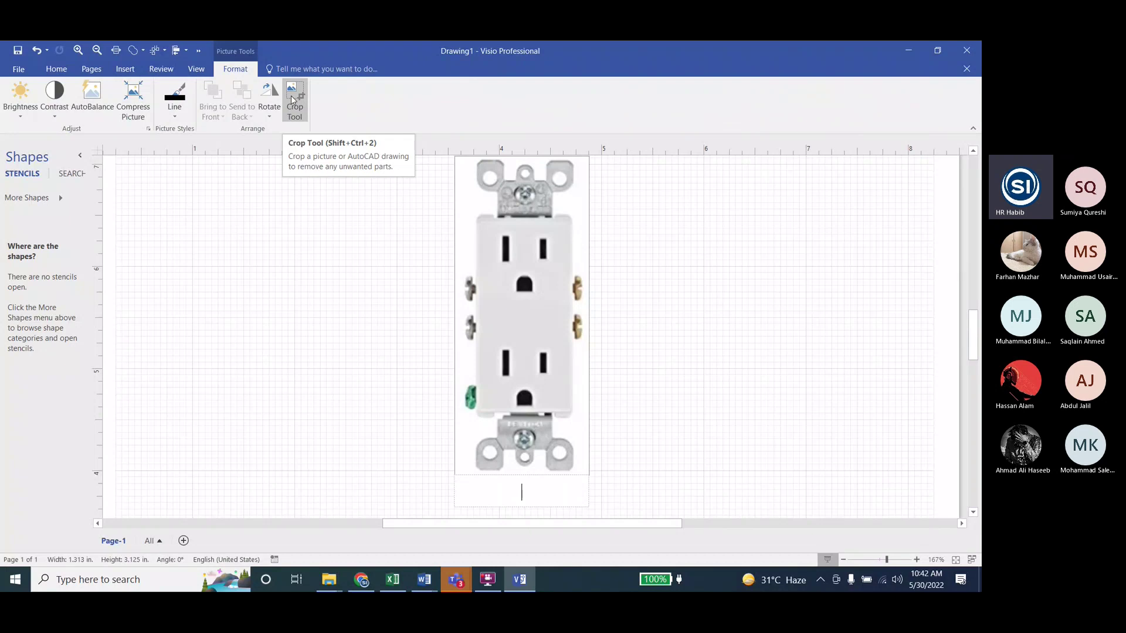
pyautogui.click(657, 273)
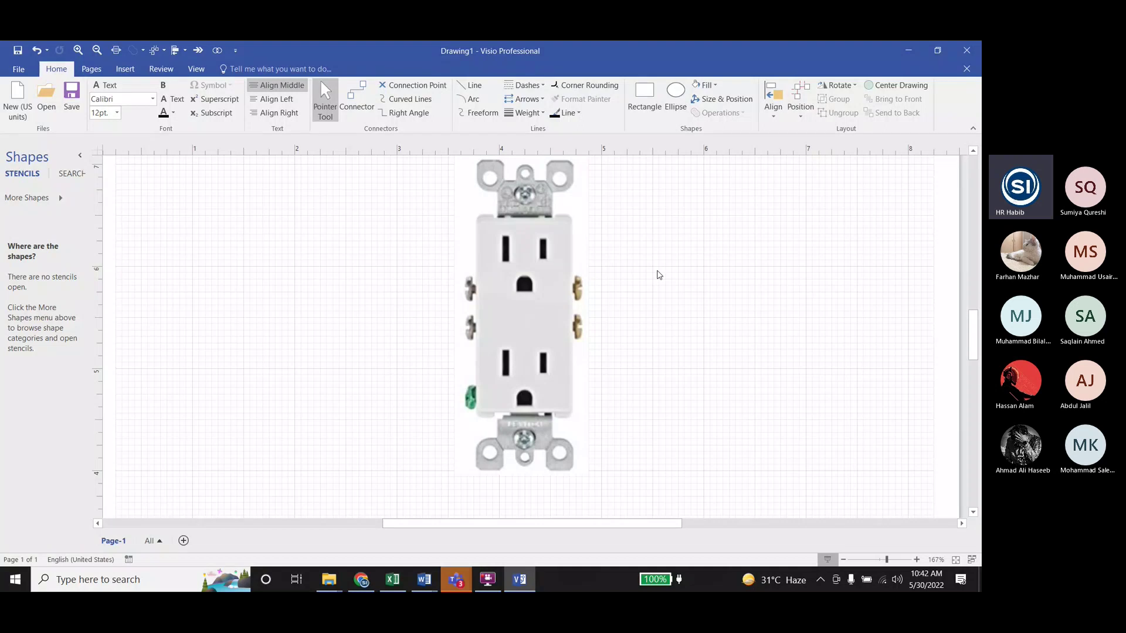
pyautogui.scroll(2, 638, 375)
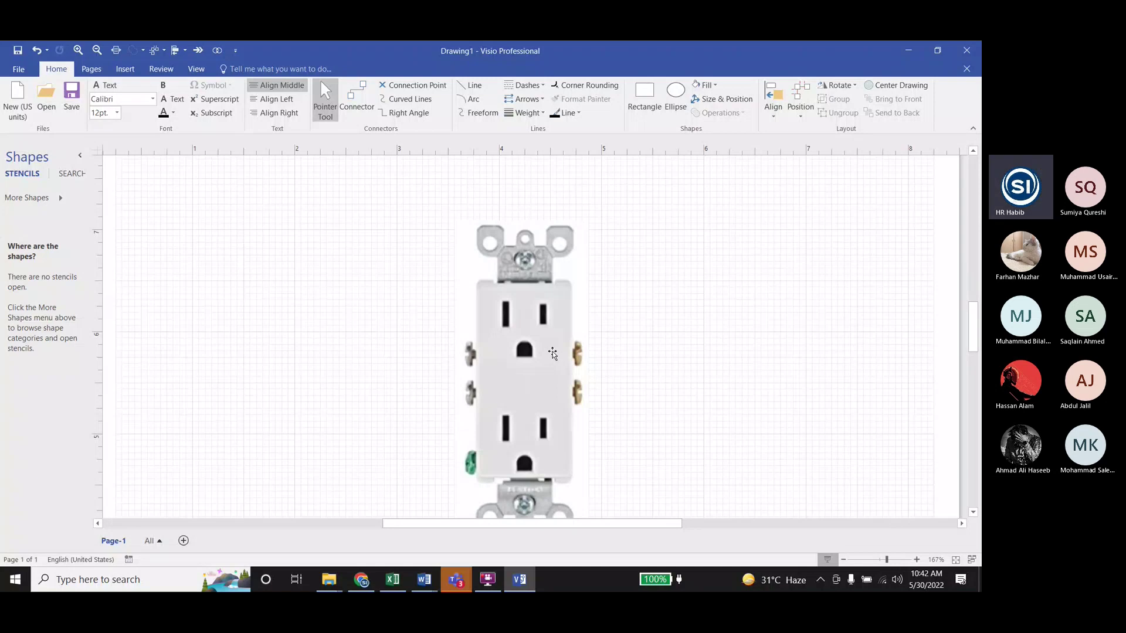
pyautogui.keyDown('ctrl'); pyautogui.scroll(1, 527, 287); pyautogui.keyUp('ctrl')
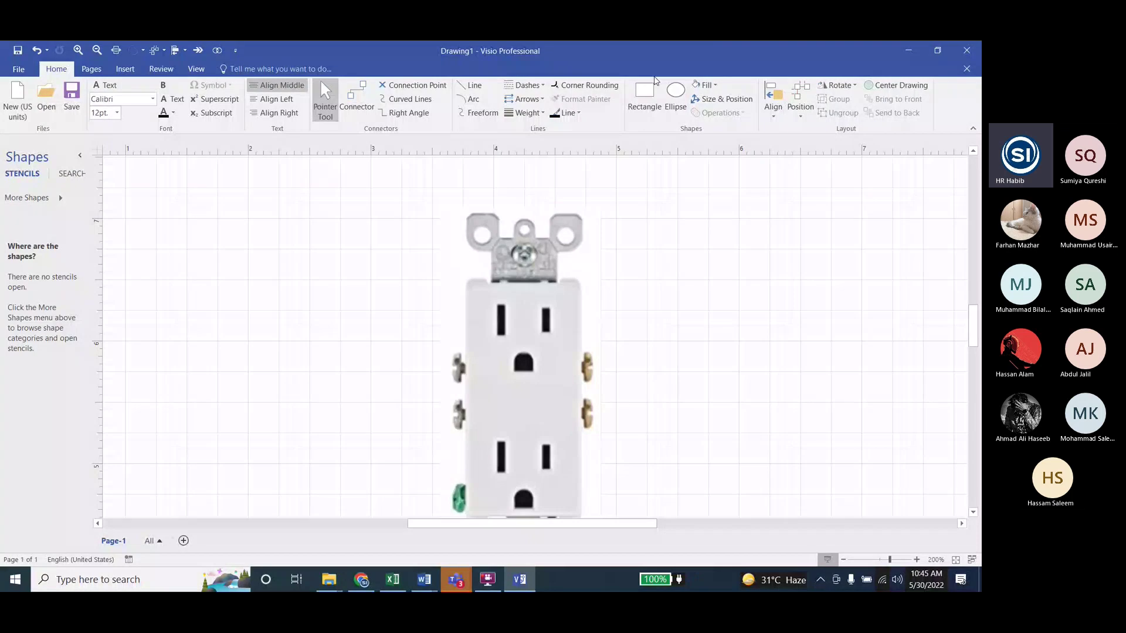
# Draw a rectangle over the outlet's top-left tab and resize it to fit
pyautogui.click(654, 81)
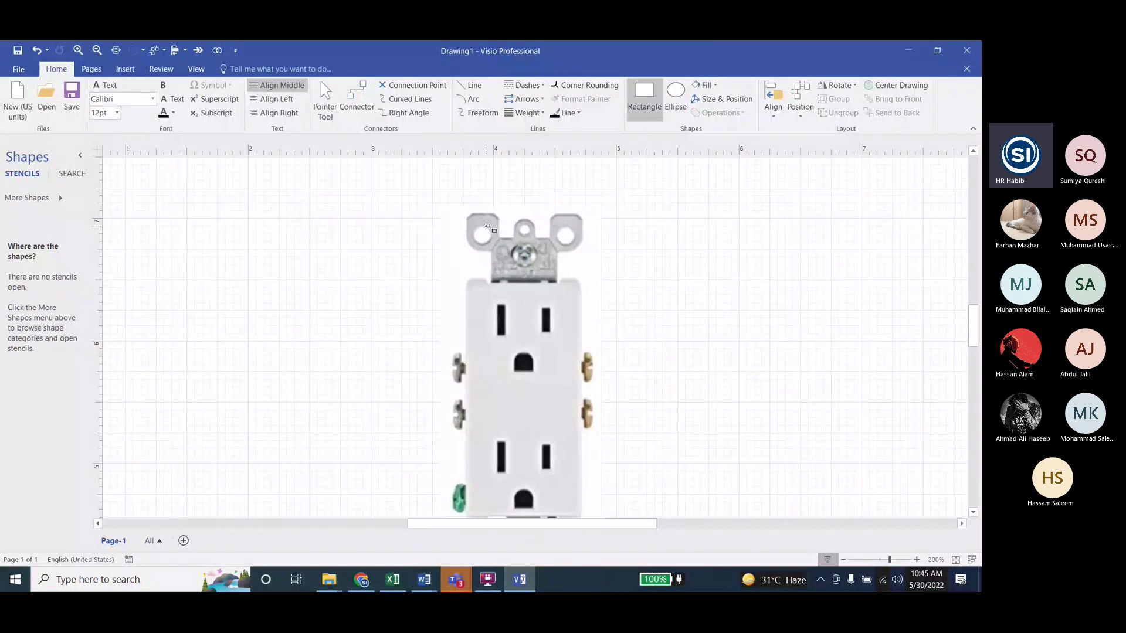
pyautogui.moveTo(463, 208)
pyautogui.mouseDown()
pyautogui.moveTo(504, 249)
pyautogui.moveTo(466, 230)
pyautogui.mouseUp()
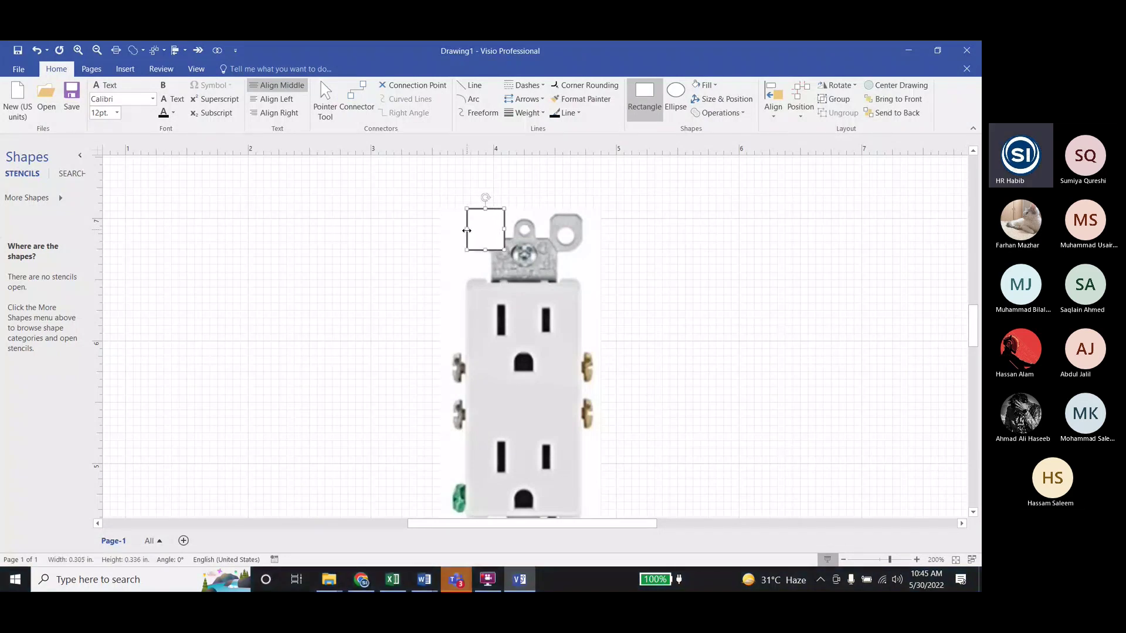
pyautogui.moveTo(504, 229); pyautogui.dragTo(502, 229)
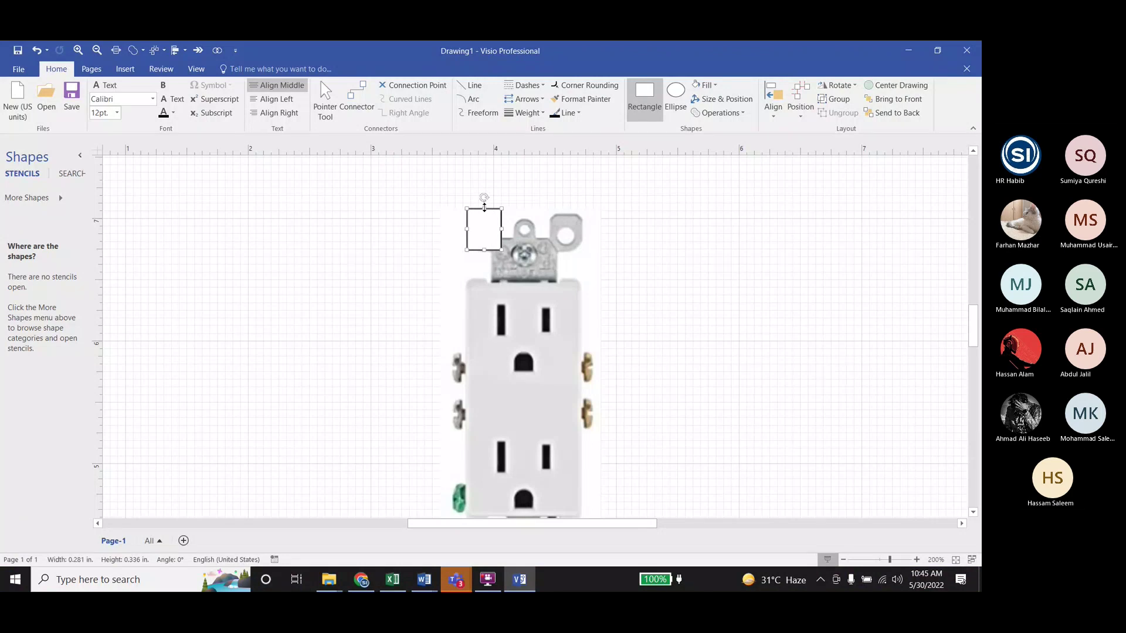
pyautogui.keyDown('ctrl'); pyautogui.scroll(3, 485, 206); pyautogui.keyUp('ctrl')
pyautogui.moveTo(476, 187); pyautogui.dragTo(473, 201)
pyautogui.moveTo(473, 353); pyautogui.dragTo(473, 359)
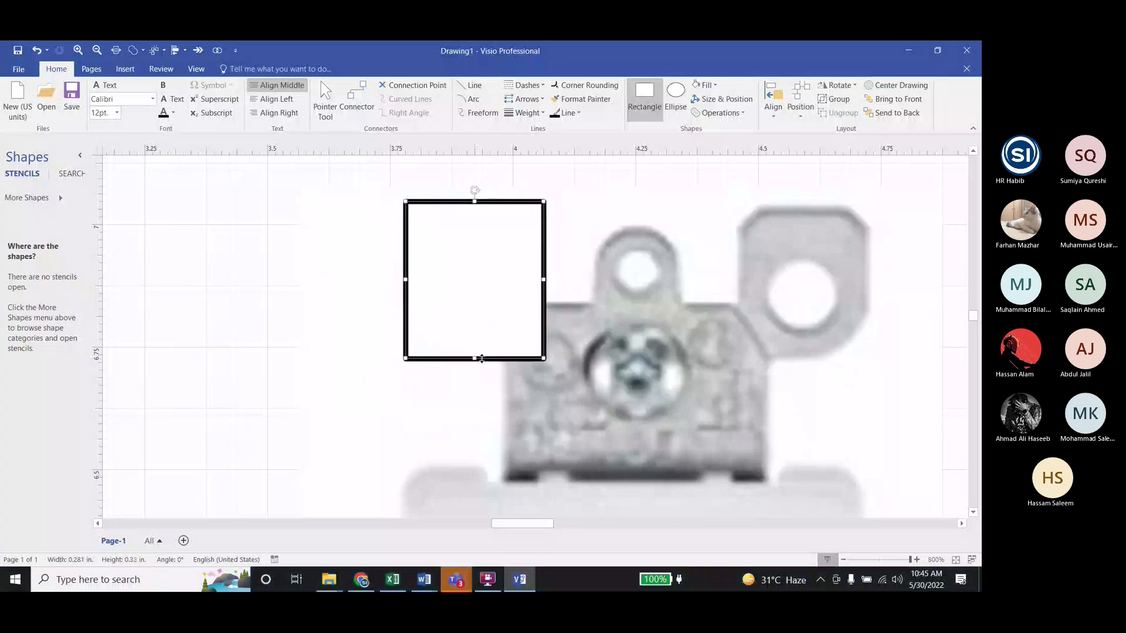
# Duplicate it for the right side and add a centred middle rectangle about 0.172 by 0.084 in
pyautogui.hotkey('ctrl', 'd')
pyautogui.moveTo(613, 425); pyautogui.dragTo(774, 266)
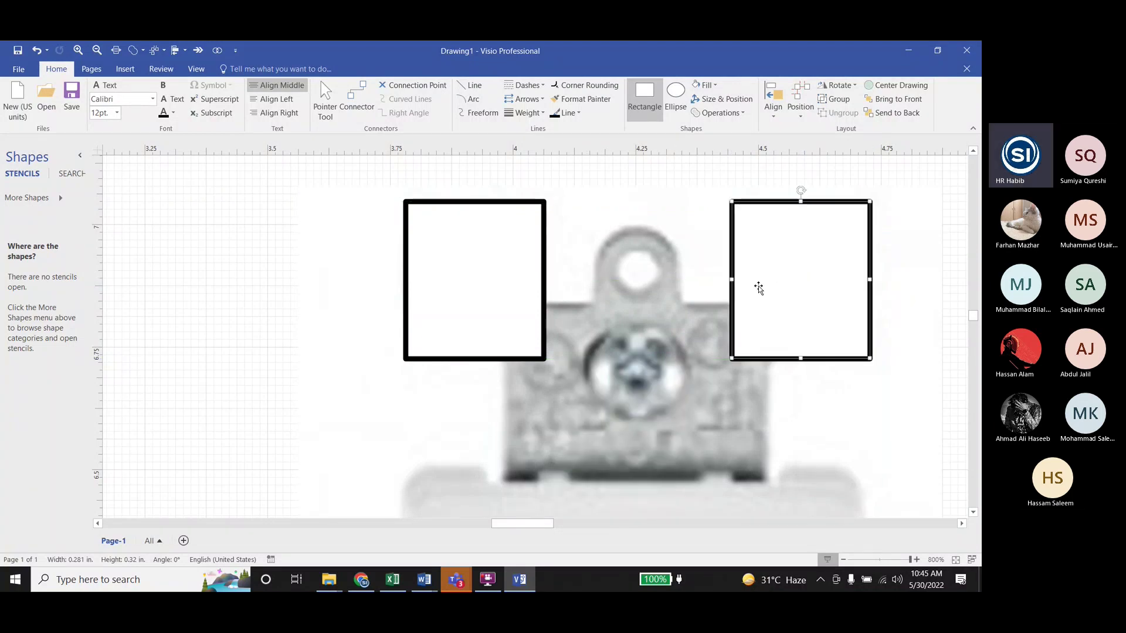
pyautogui.hotkey('ctrl', 'd')
pyautogui.moveTo(620, 278); pyautogui.dragTo(613, 229)
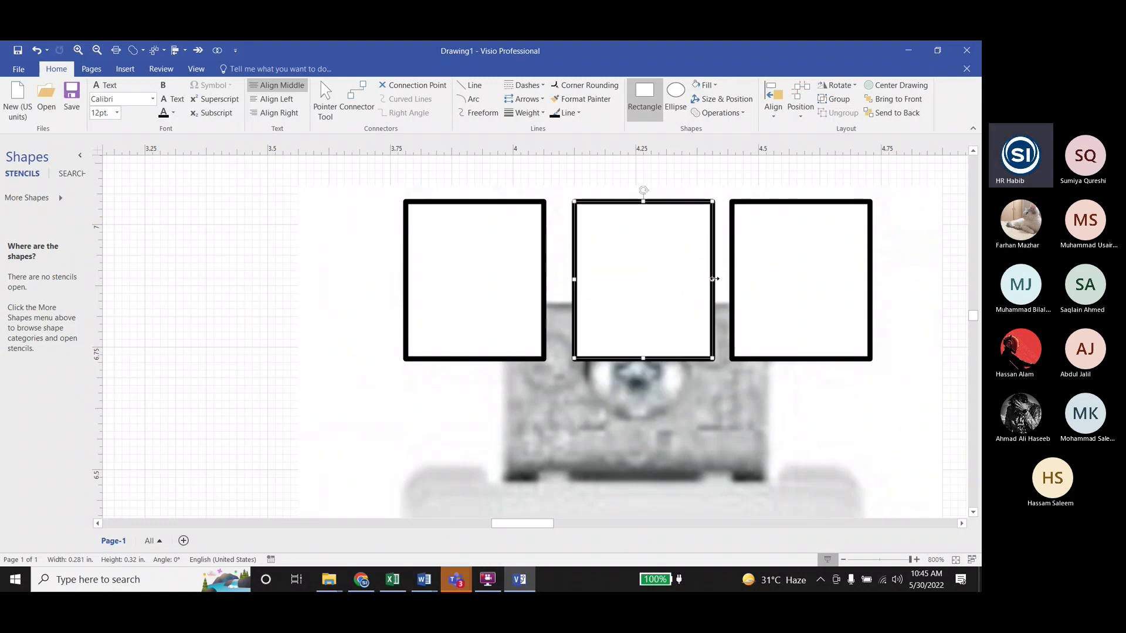
pyautogui.moveTo(714, 279); pyautogui.dragTo(680, 279)
pyautogui.moveTo(609, 217); pyautogui.dragTo(638, 224)
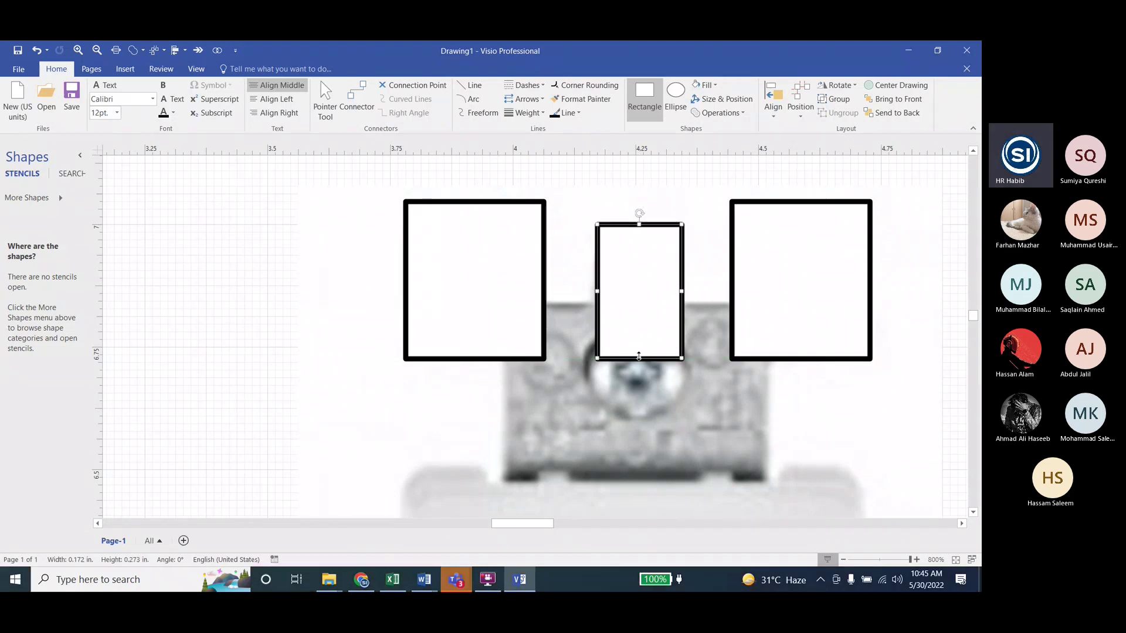
pyautogui.moveTo(638, 357); pyautogui.dragTo(637, 266)
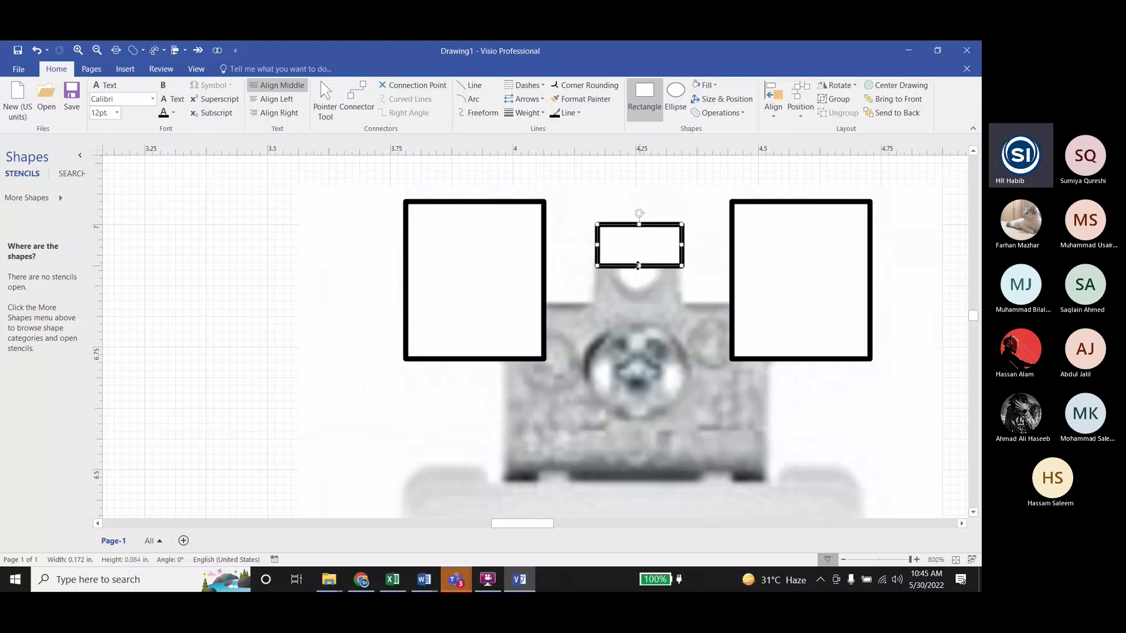
# Draw a wide rectangle over the outlet body overlapping the three small ones, adjusting its edges
pyautogui.moveTo(501, 306); pyautogui.dragTo(774, 463)
pyautogui.moveTo(774, 387); pyautogui.dragTo(770, 387)
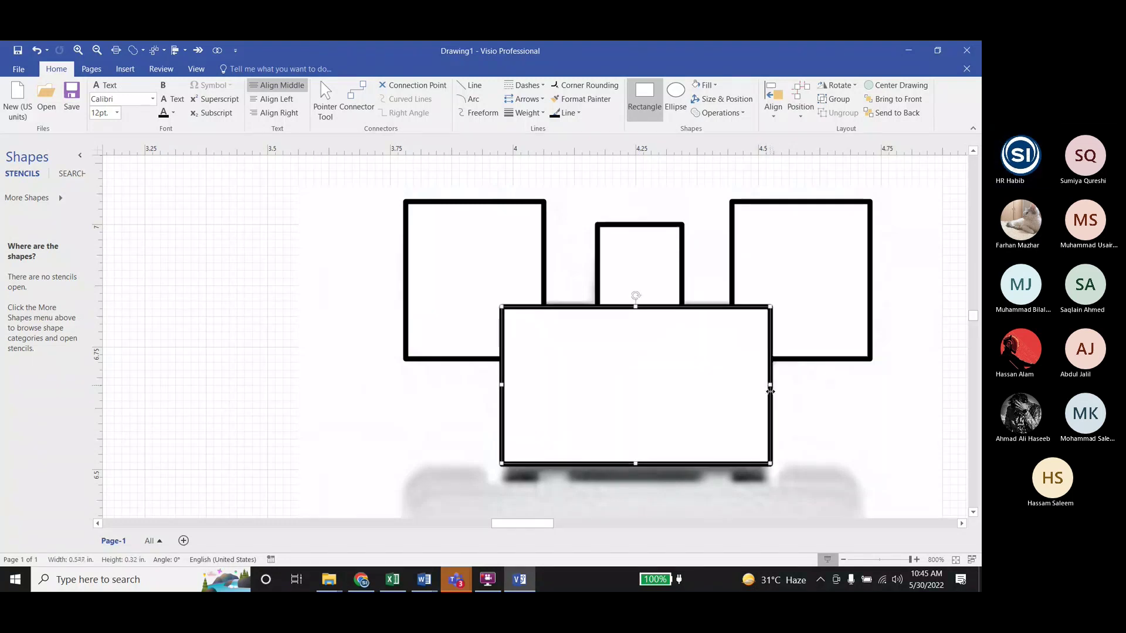
pyautogui.moveTo(637, 306); pyautogui.dragTo(637, 300)
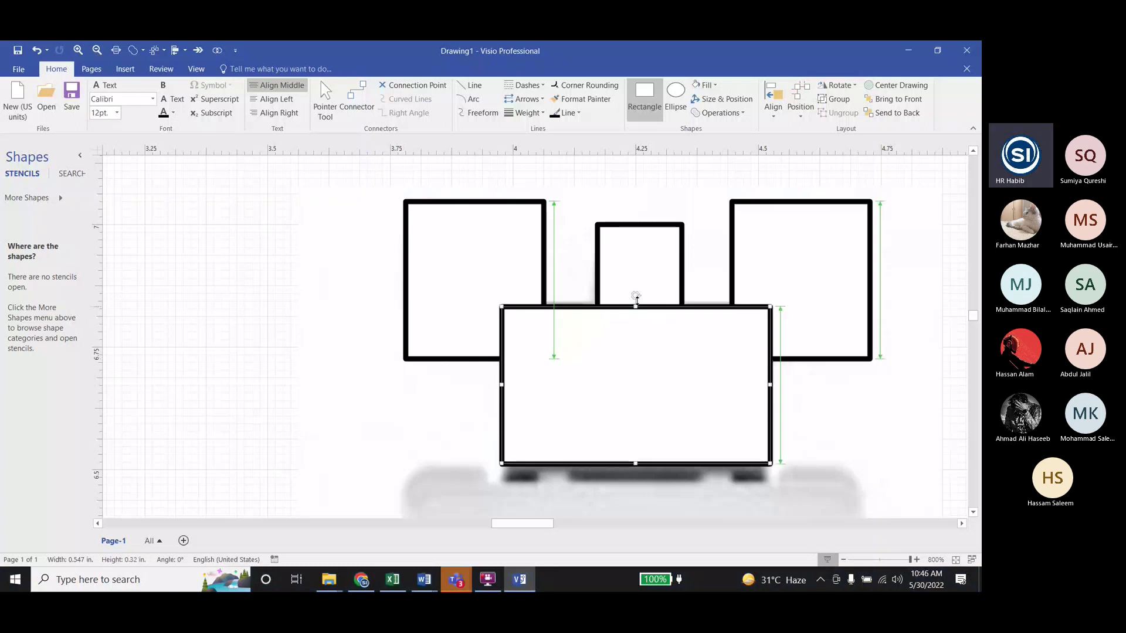
pyautogui.moveTo(635, 463); pyautogui.dragTo(564, 469)
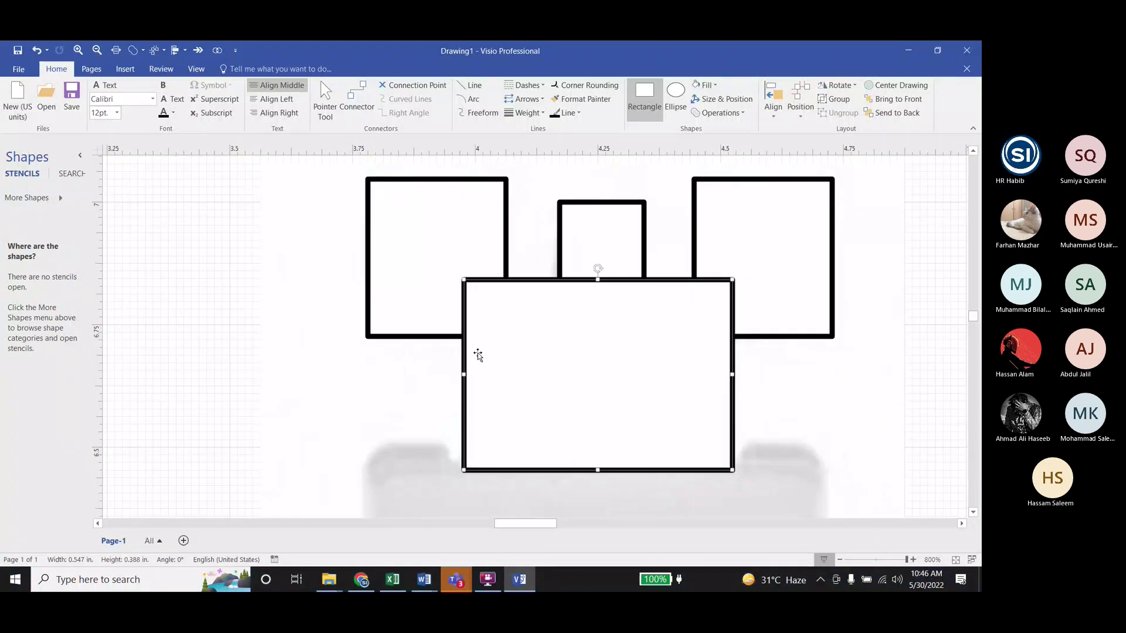
pyautogui.keyDown('ctrl'); pyautogui.scroll(-2, 478, 354); pyautogui.keyUp('ctrl')
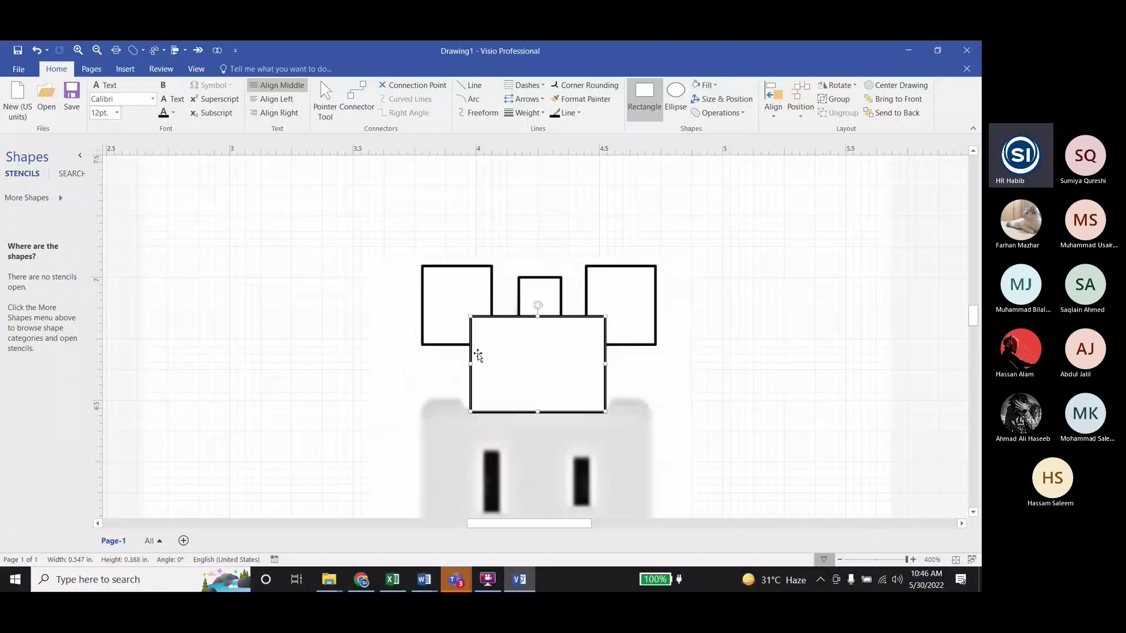
pyautogui.press('Escape')
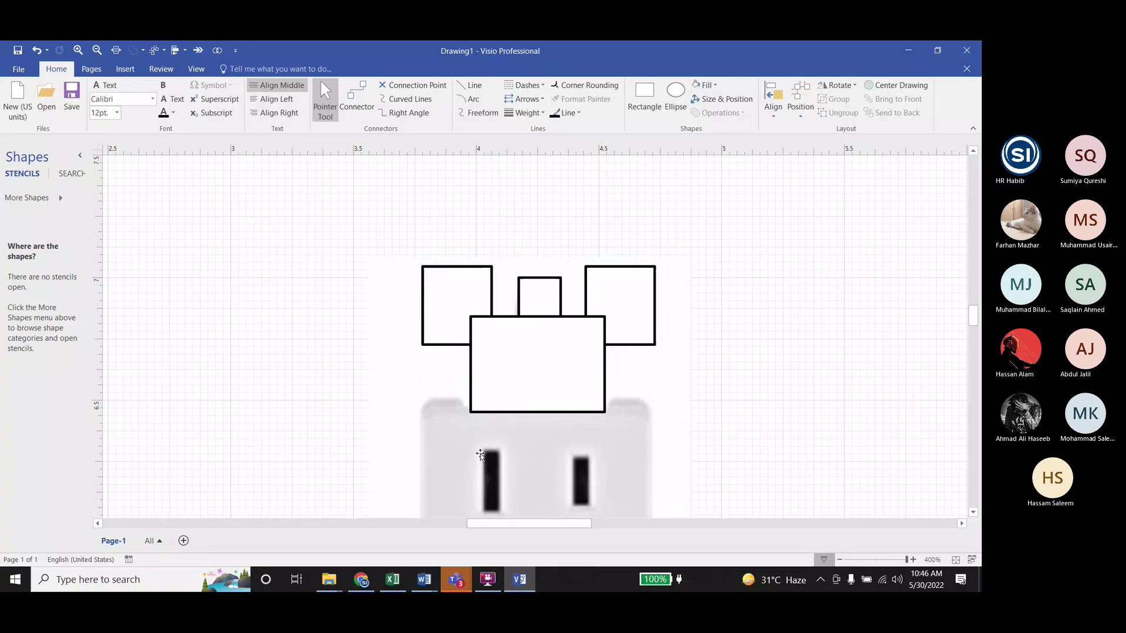
# Select all four rectangles with Ctrl+A and apply Operations > Union
pyautogui.click(558, 366)
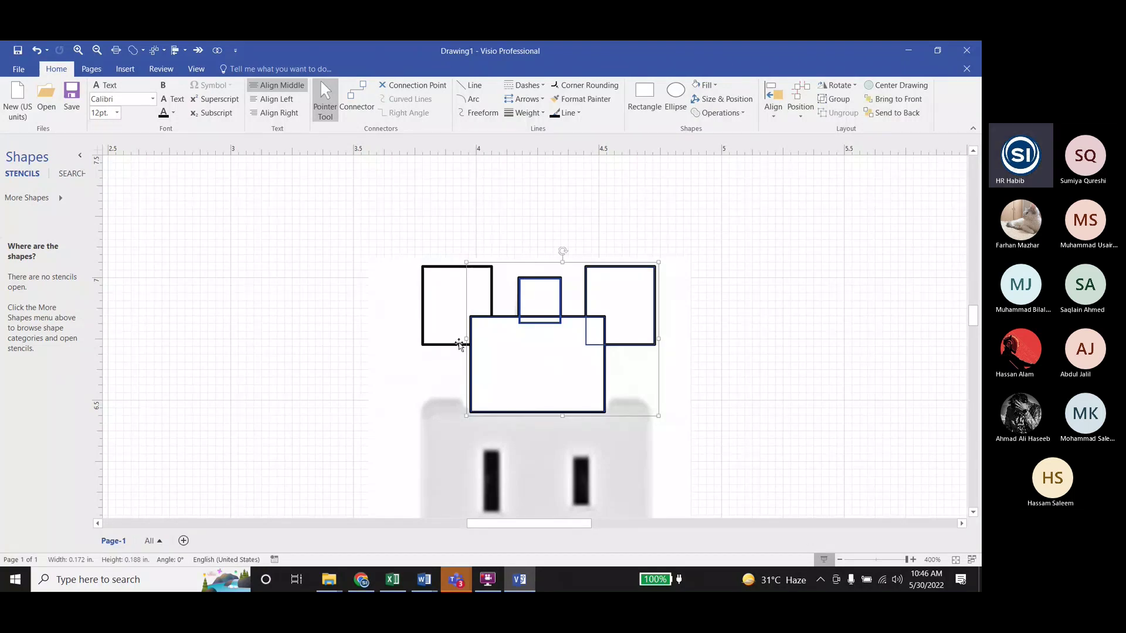
pyautogui.click(448, 314)
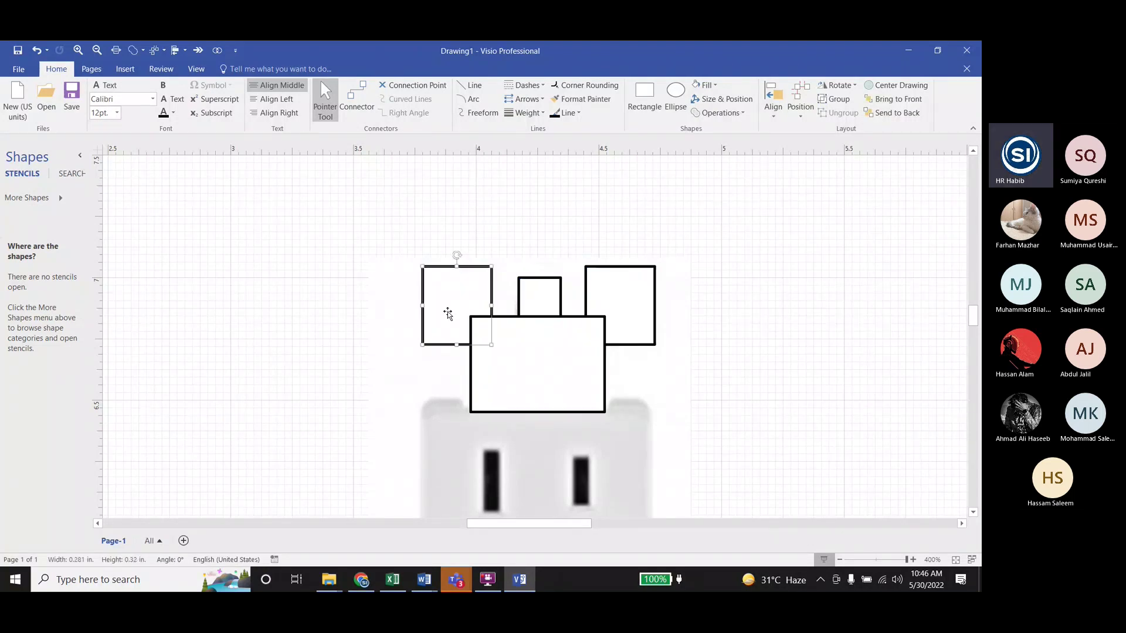
pyautogui.hotkey('ctrl', 'a')
pyautogui.click(719, 112)
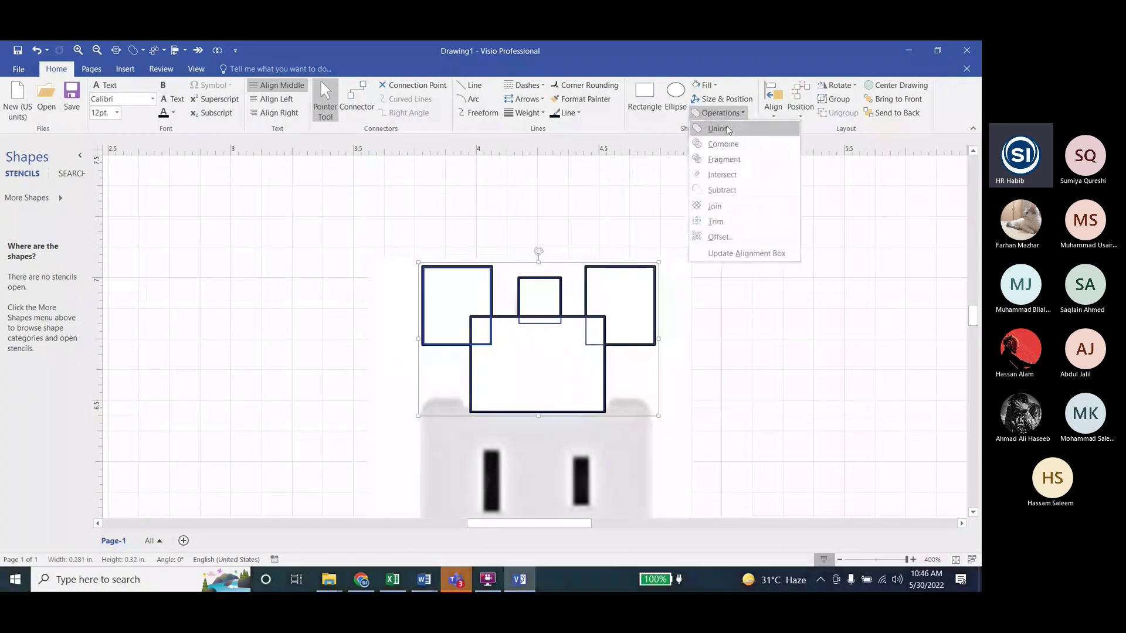
pyautogui.click(726, 129)
pyautogui.click(780, 287)
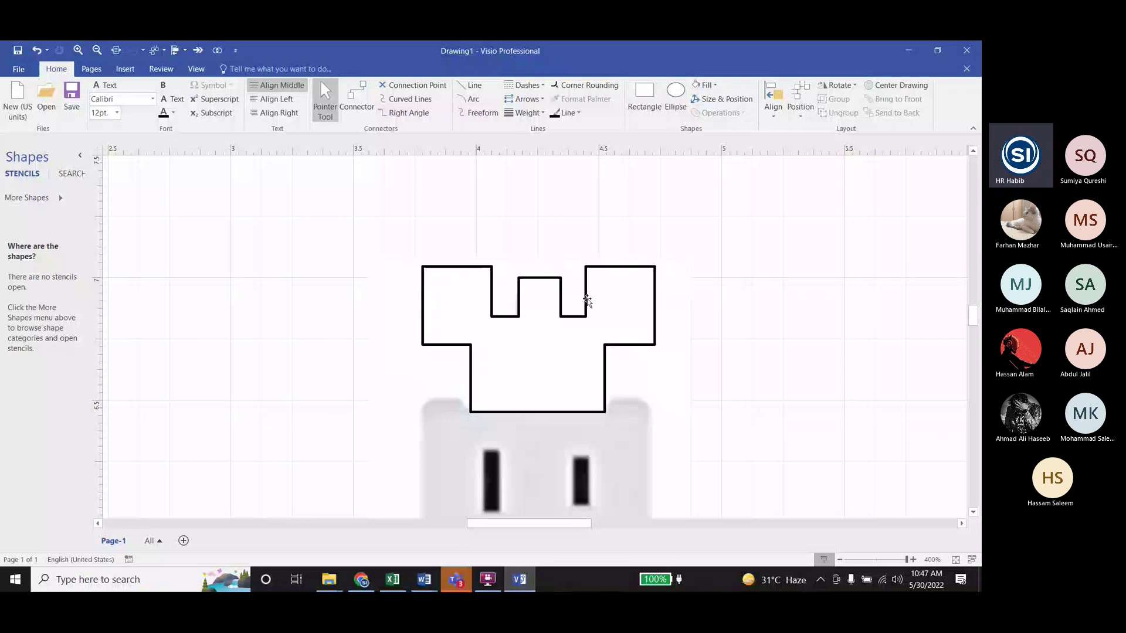
# Ctrl-drag the merged outline to the right, creating a 0.946 by 0.594 in copy
pyautogui.keyDown('ctrl'); pyautogui.scroll(-2, 587, 300); pyautogui.keyUp('ctrl')
pyautogui.keyDown('ctrl'); pyautogui.moveTo(503, 265); pyautogui.dragTo(806, 241); pyautogui.keyUp('ctrl')
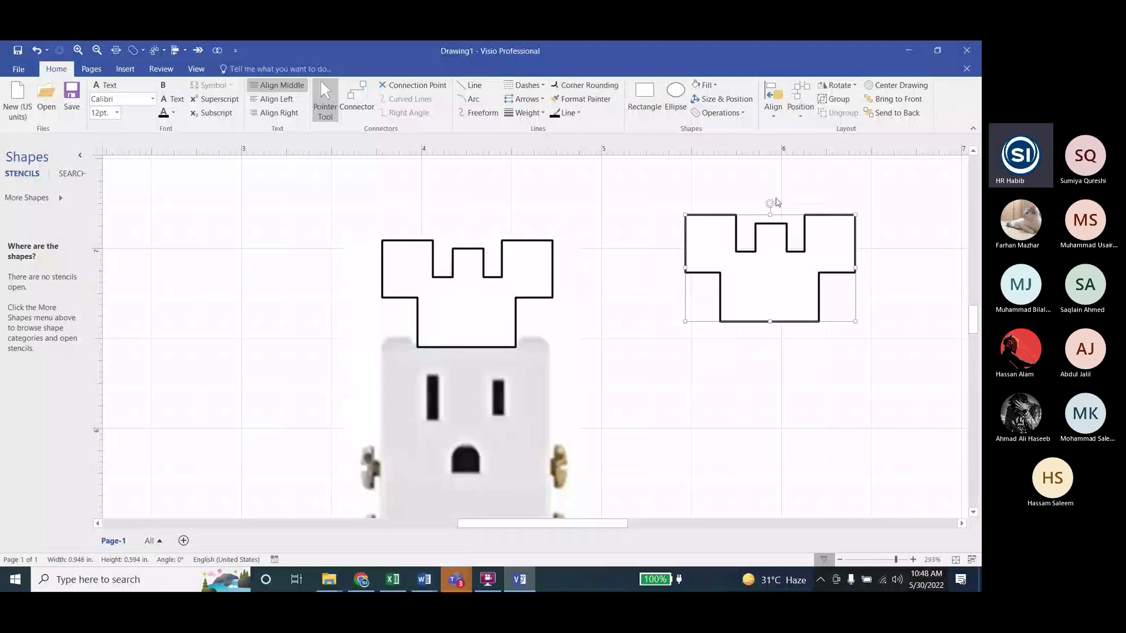
# Apply a 0.0625 in corner-rounding preset to the copy and drag it onto the original outline
pyautogui.click(584, 85)
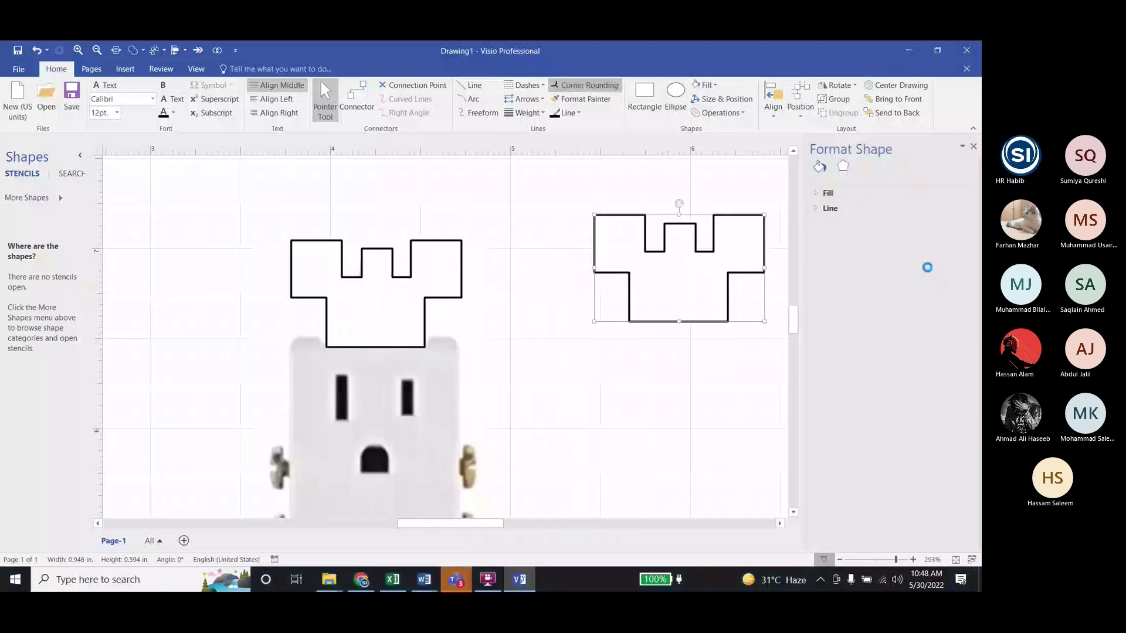
pyautogui.click(827, 208)
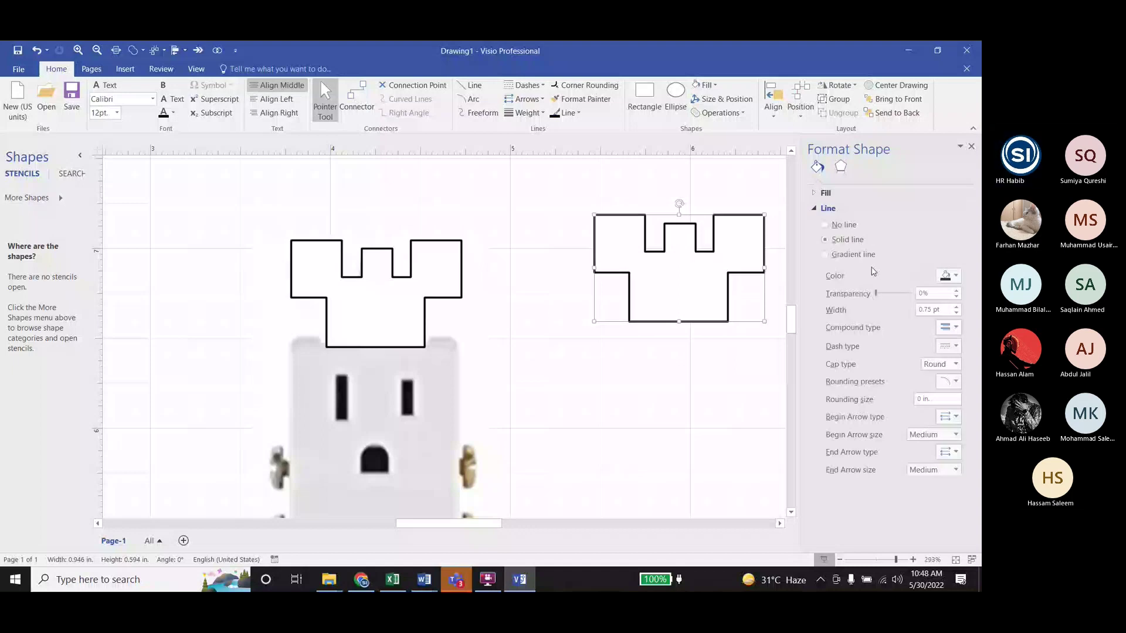
pyautogui.click(934, 365)
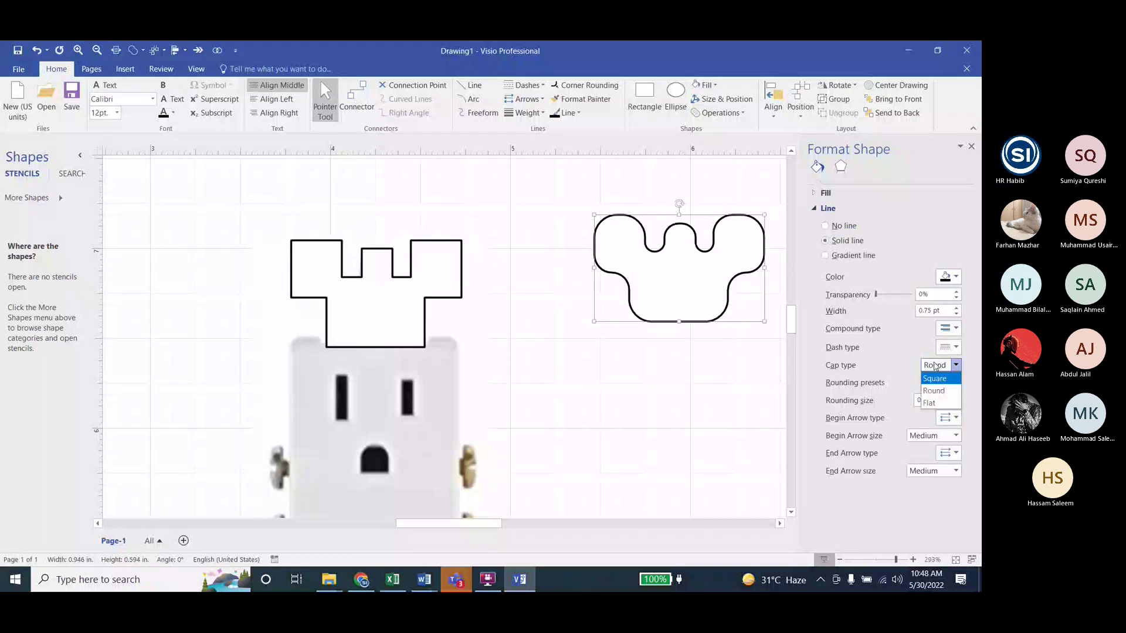
pyautogui.click(948, 382)
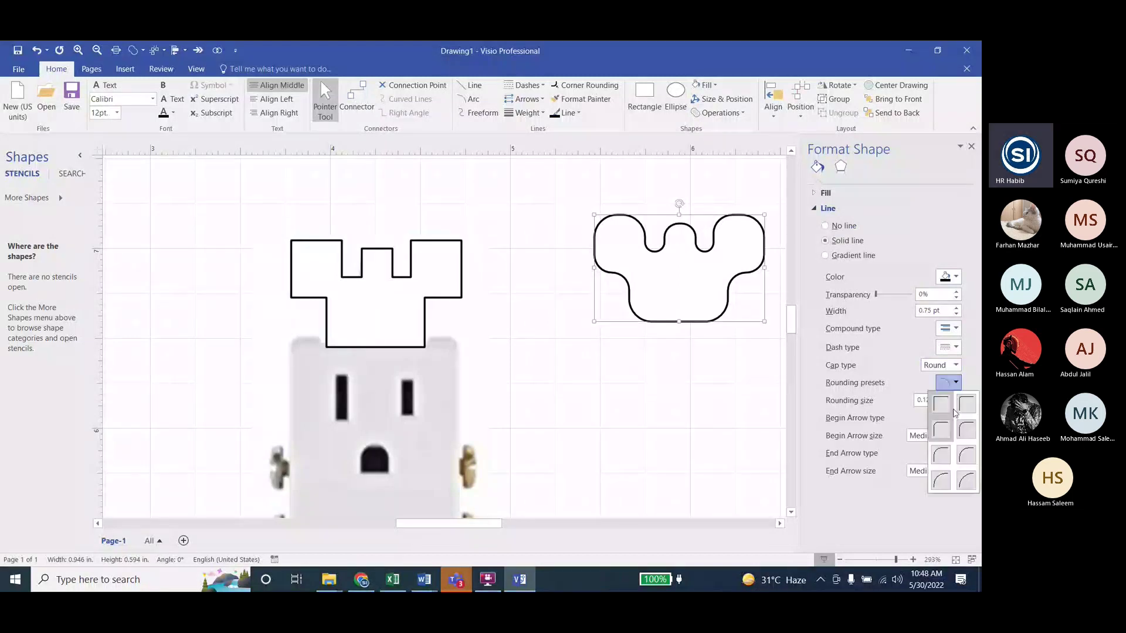
pyautogui.click(953, 413)
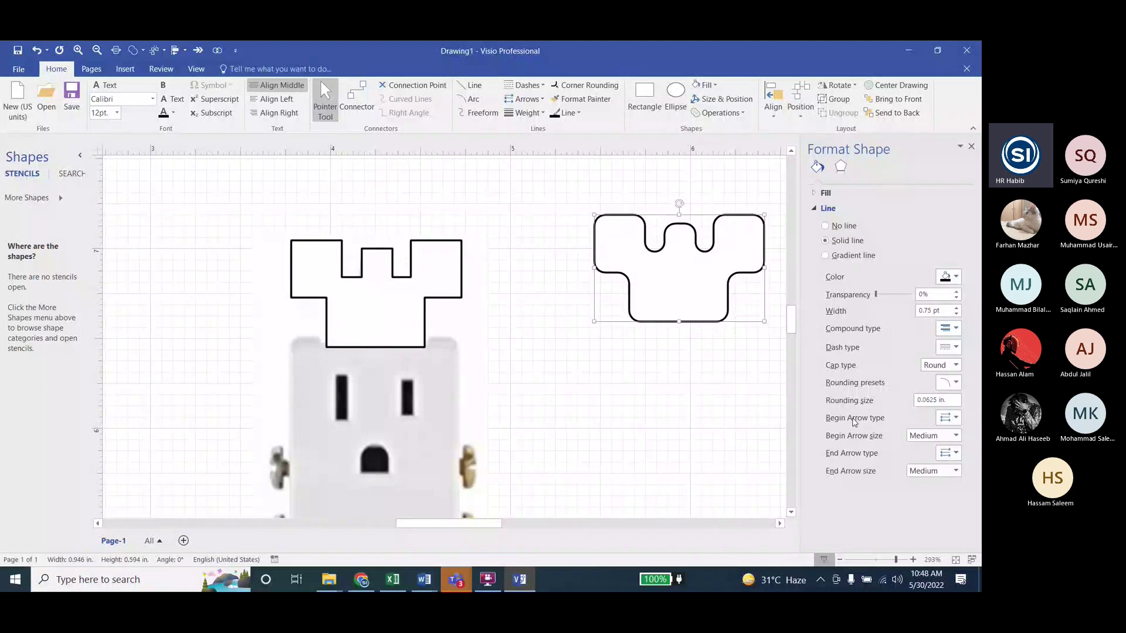
pyautogui.press('Escape')
pyautogui.moveTo(686, 260); pyautogui.dragTo(378, 291)
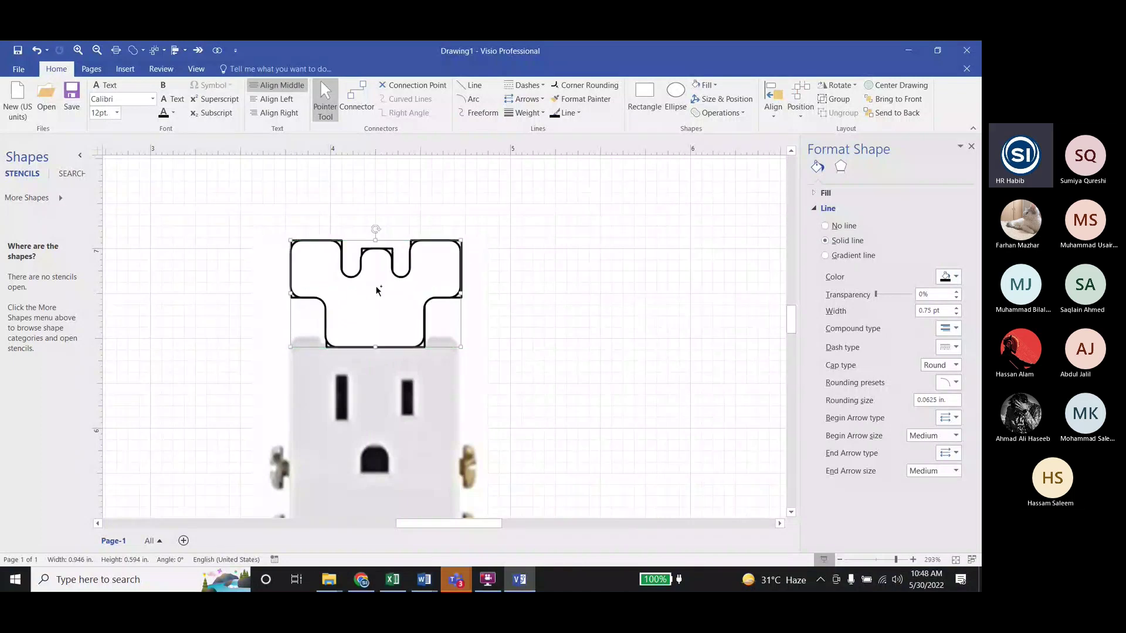
# Select the rounded outline together with the photo and apply Align Center
pyautogui.keyDown('ctrl'); pyautogui.scroll(5, 377, 290); pyautogui.keyUp('ctrl')
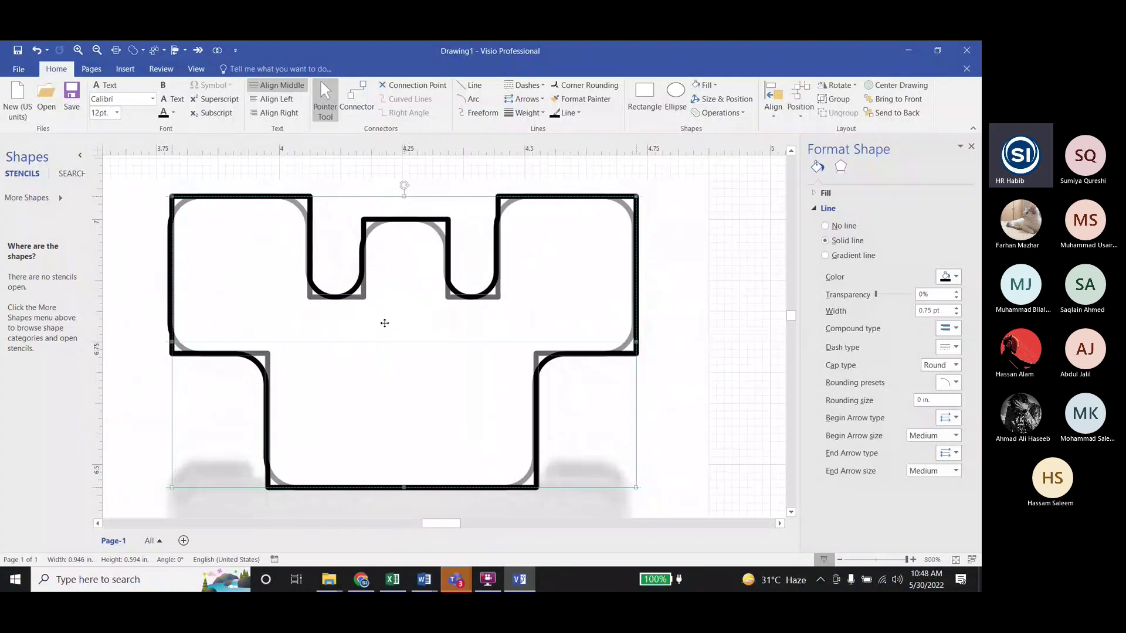
pyautogui.click(395, 329)
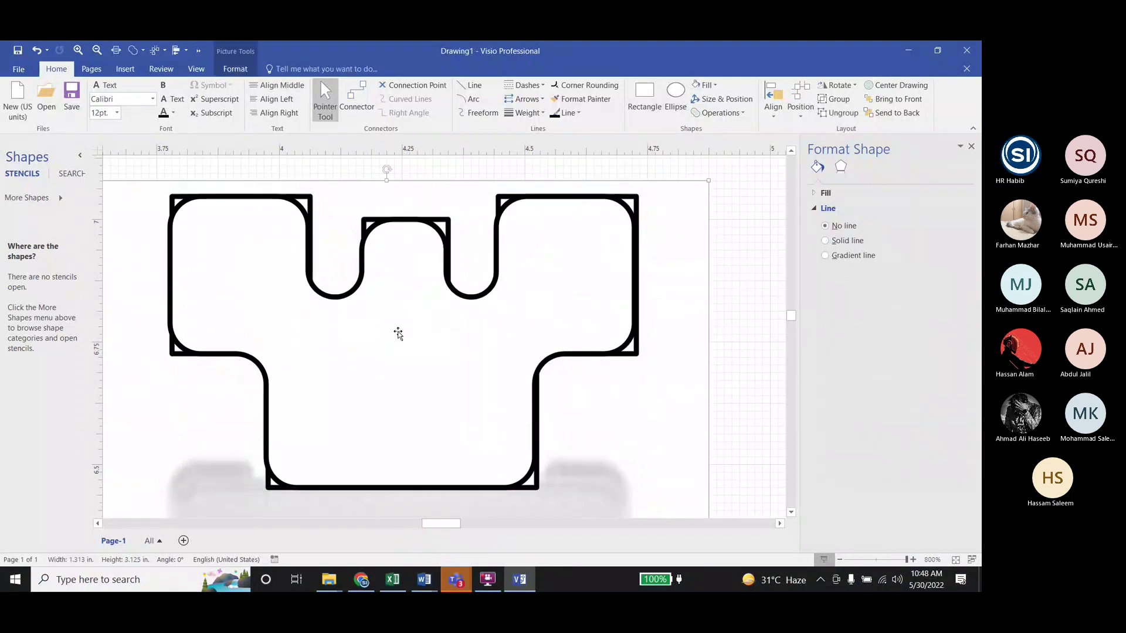
pyautogui.click(398, 333)
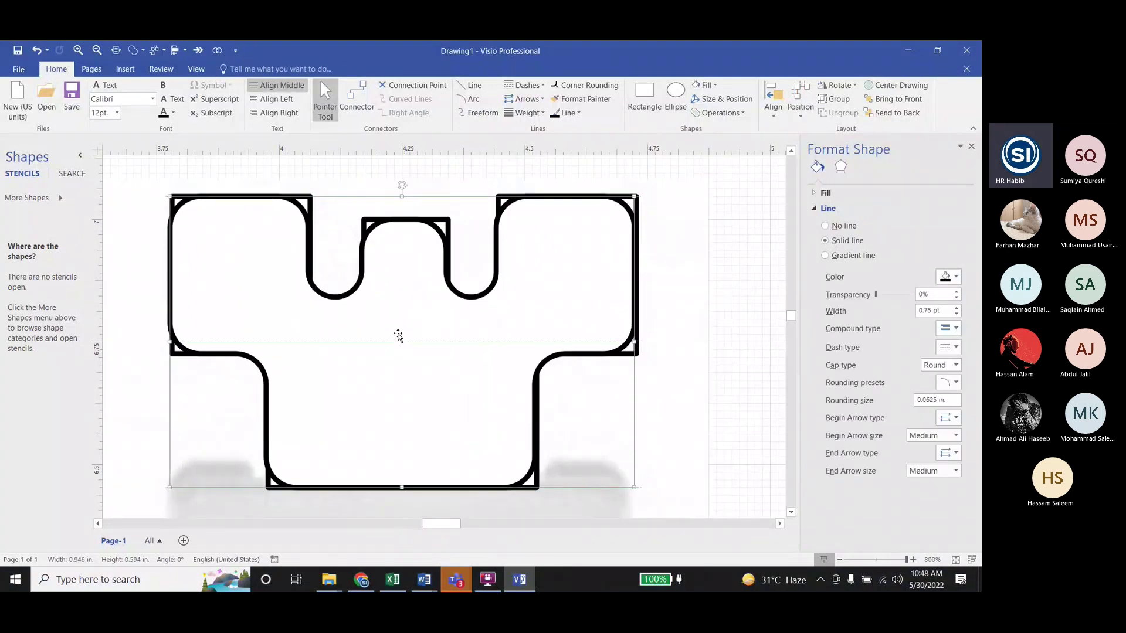
pyautogui.keyDown('ctrl'); pyautogui.scroll(-2, 392, 328); pyautogui.keyUp('ctrl')
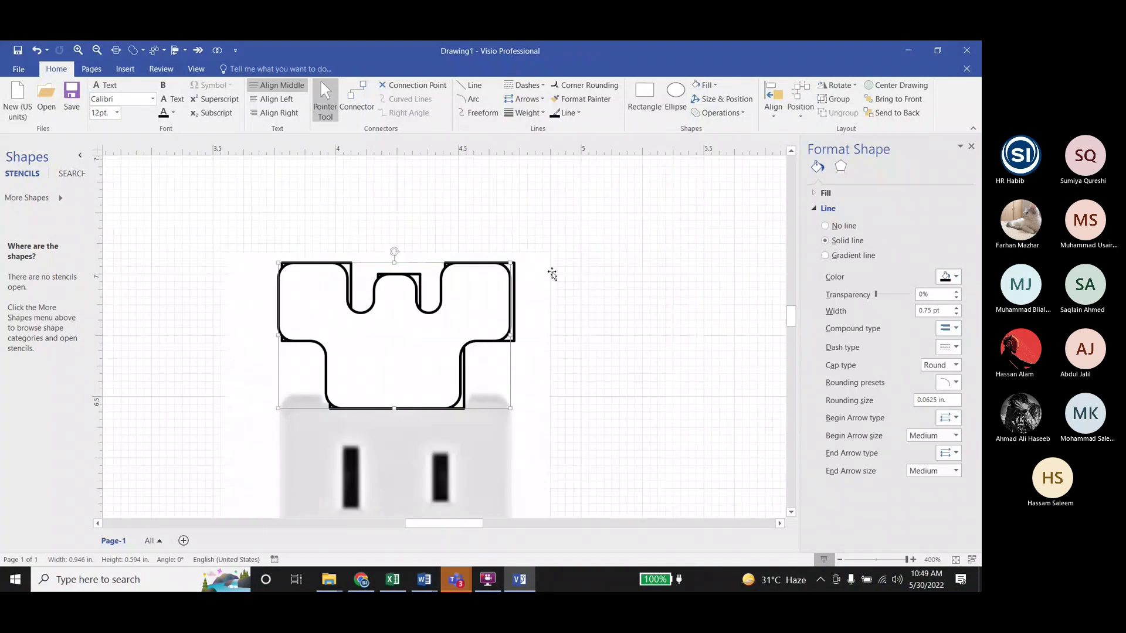
pyautogui.click(509, 267)
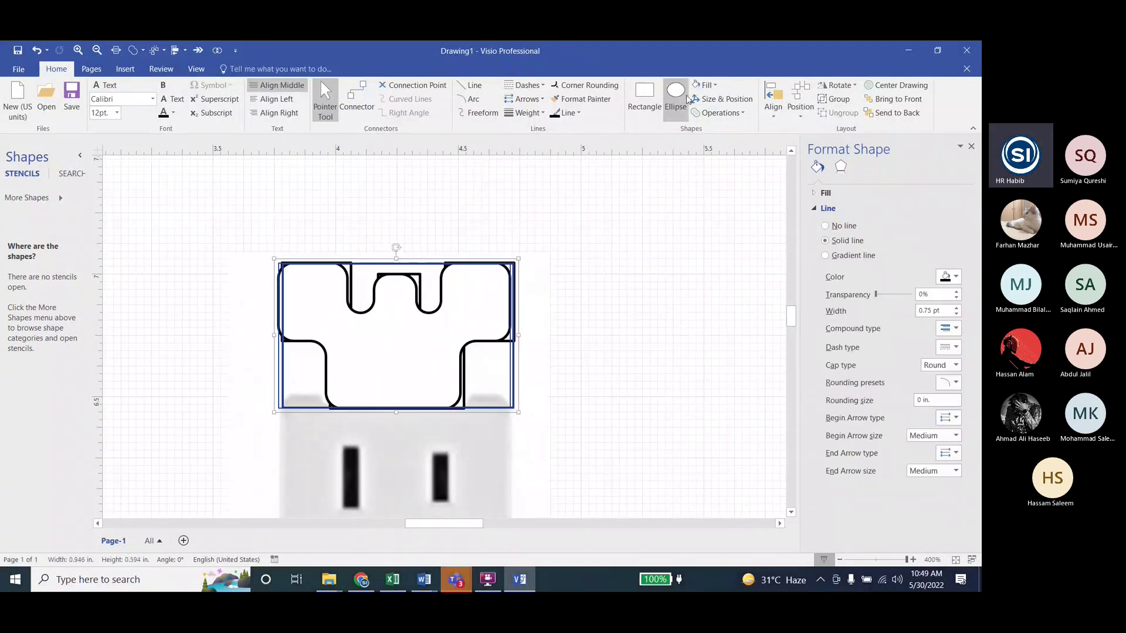
pyautogui.click(775, 116)
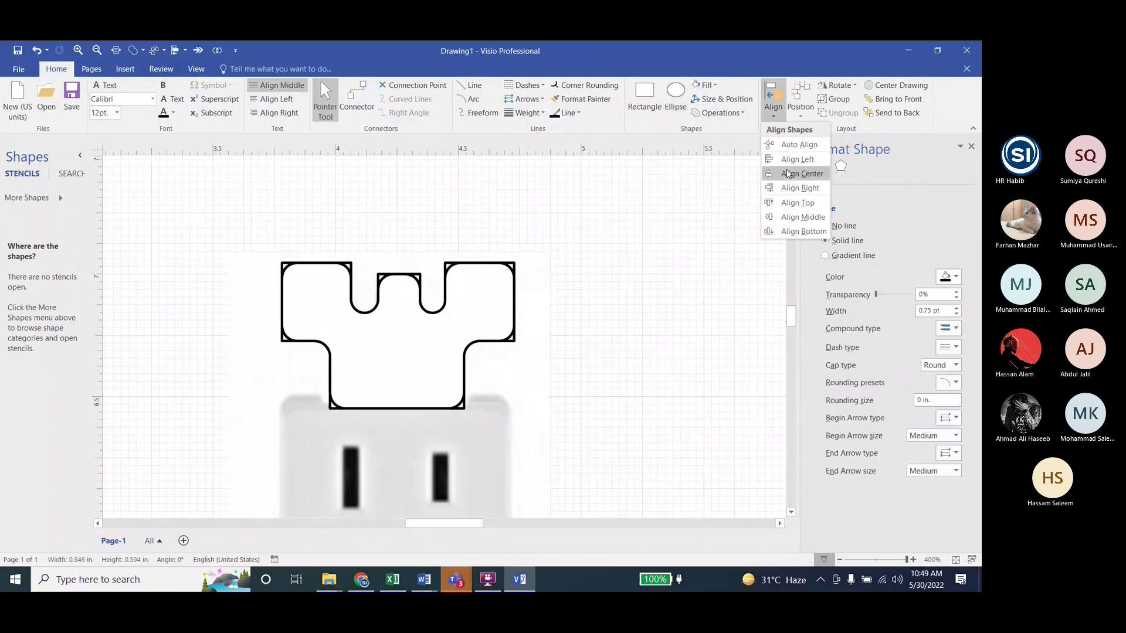
pyautogui.click(786, 169)
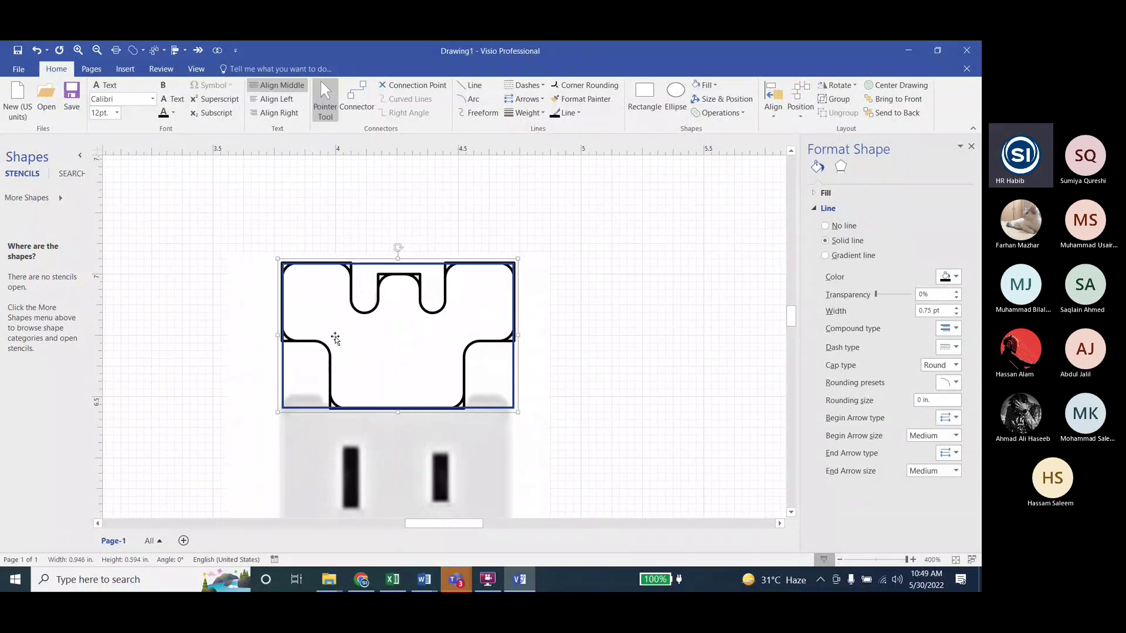
pyautogui.keyDown('ctrl'); pyautogui.scroll(-3, 403, 321); pyautogui.keyUp('ctrl')
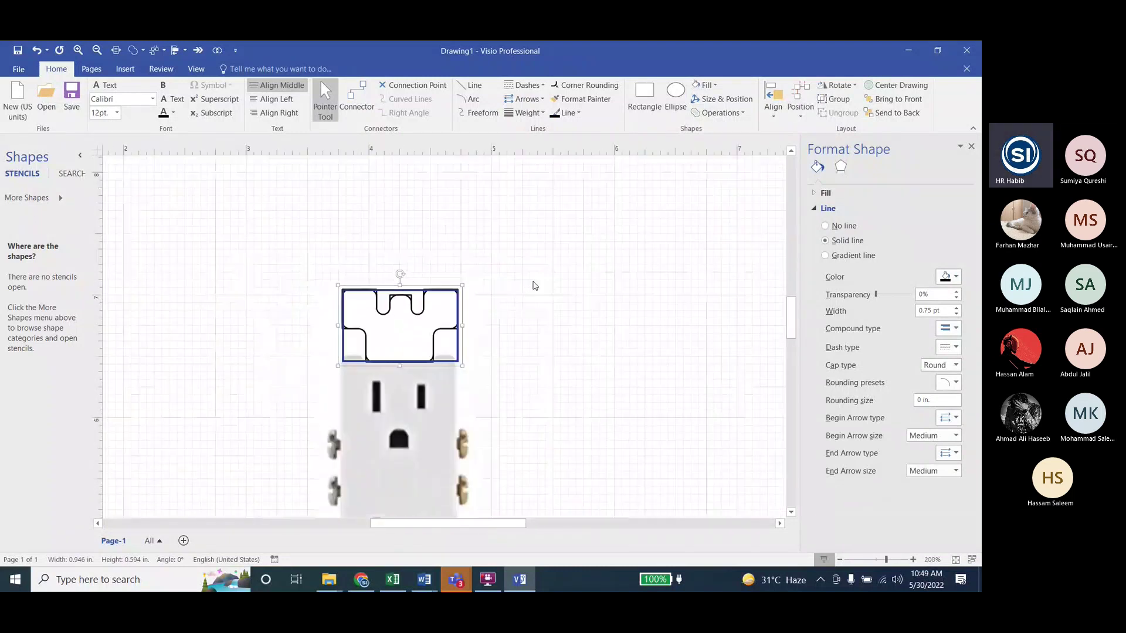
# Marquee-select the overlapping outlines and apply Operations > Fragment
pyautogui.click(535, 248)
pyautogui.moveTo(535, 243); pyautogui.dragTo(287, 403)
pyautogui.click(720, 113)
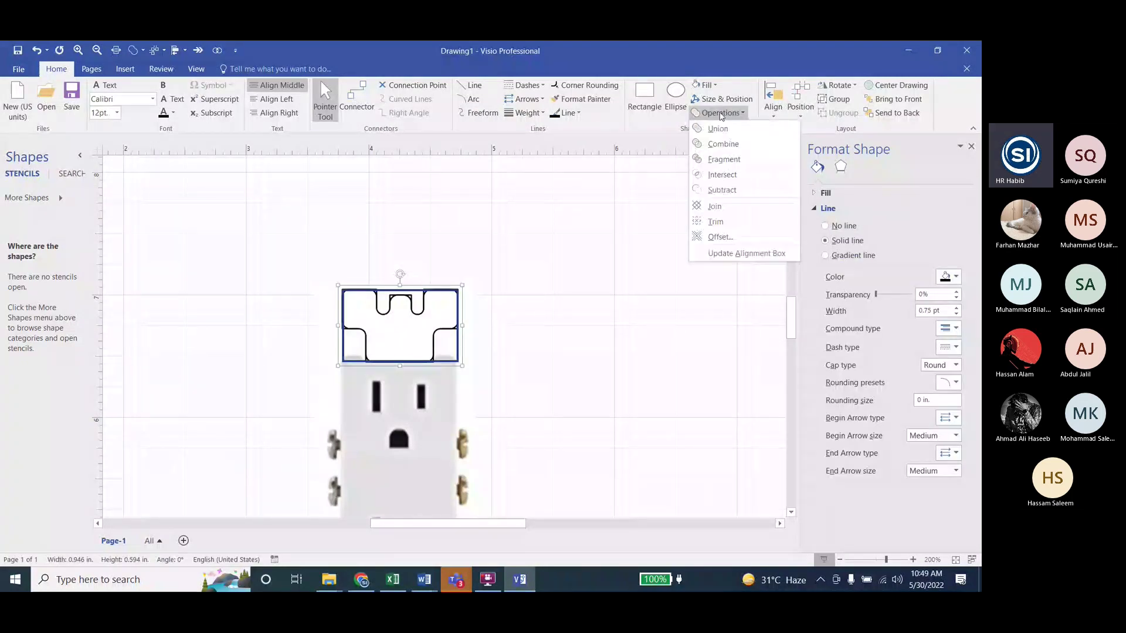
pyautogui.click(724, 160)
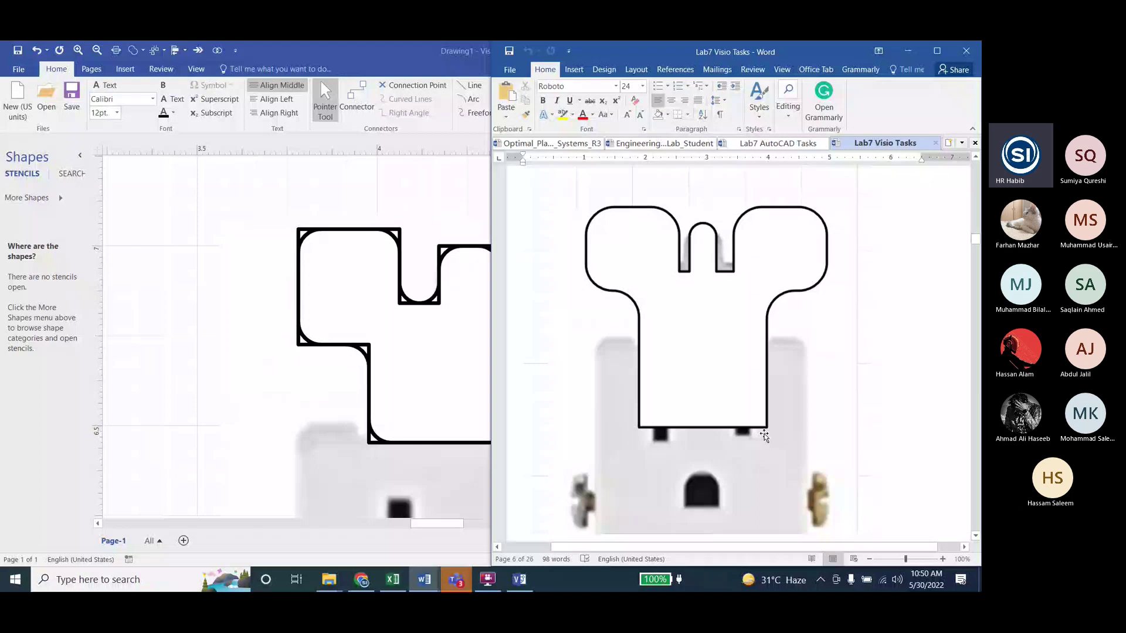
# Alt+Tab from Word back to the Visio outlet drawing
pyautogui.hotkey('alt', 'Tab')
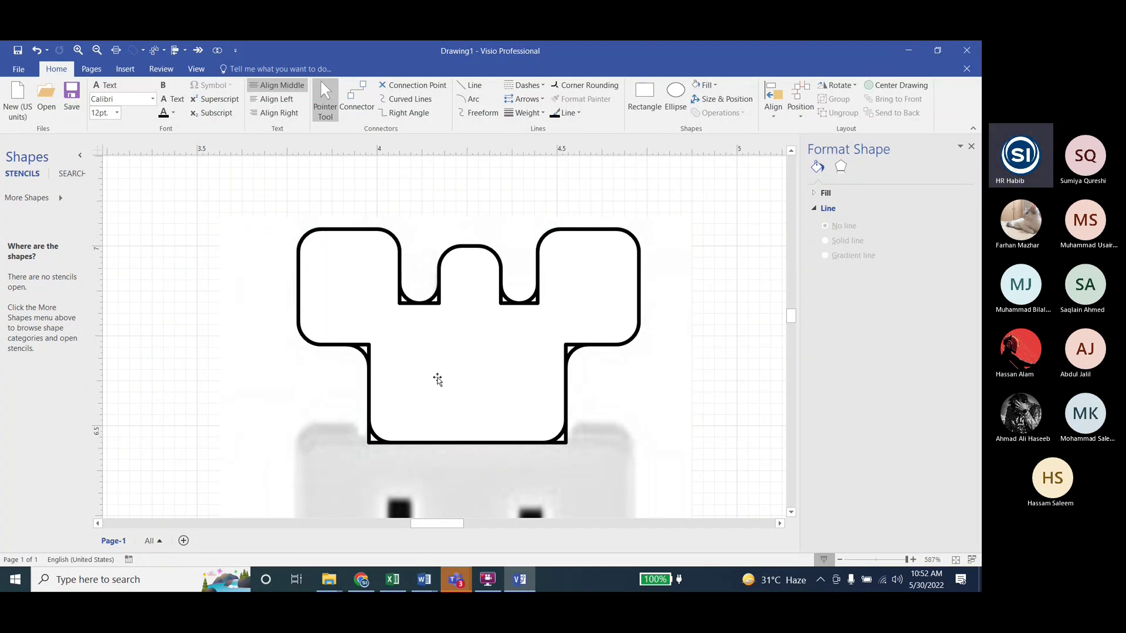
# Delete the small fillet piece from the top notch, then select the shoulder corner pieces with the outline
pyautogui.click(531, 301)
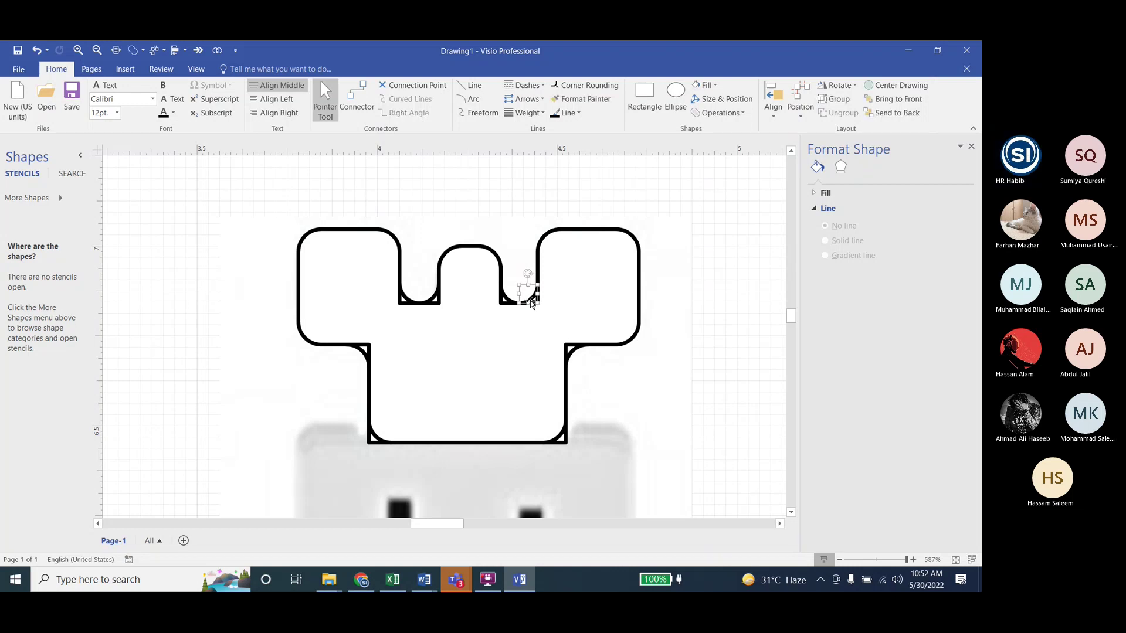
pyautogui.press('Delete')
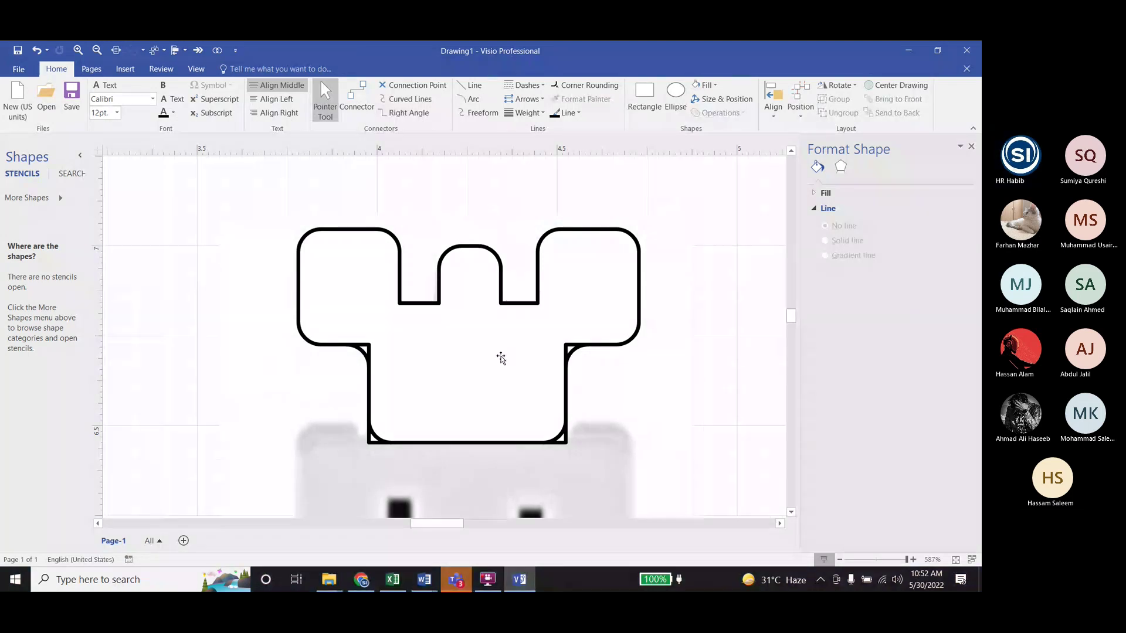
pyautogui.click(572, 349)
pyautogui.keyDown('shift'); pyautogui.click(545, 276); pyautogui.keyUp('shift')
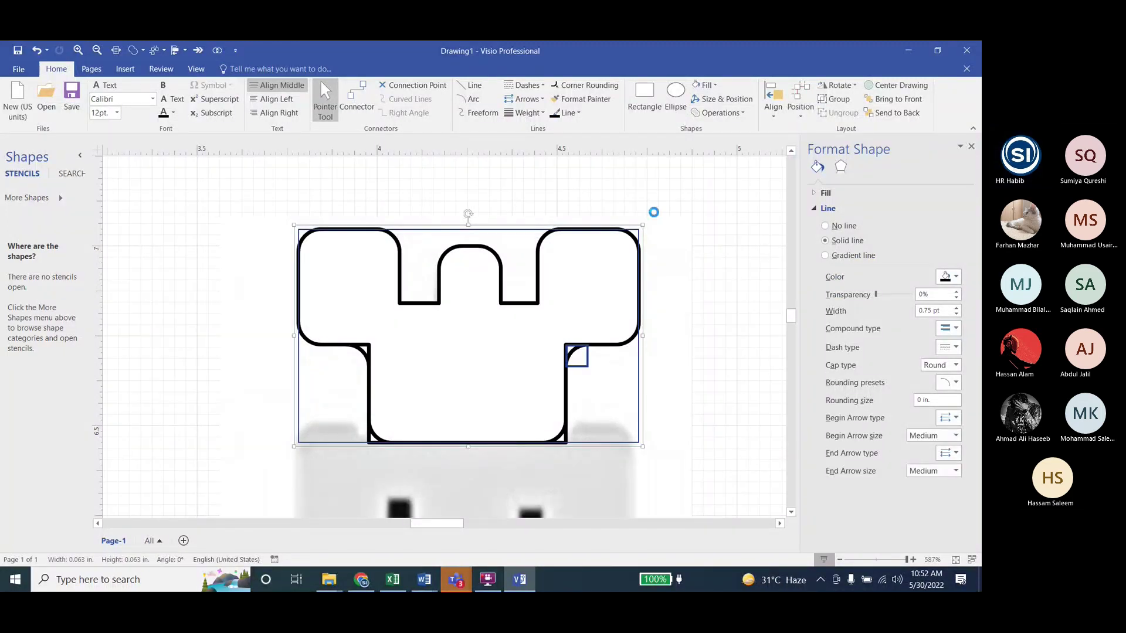
pyautogui.click(364, 346)
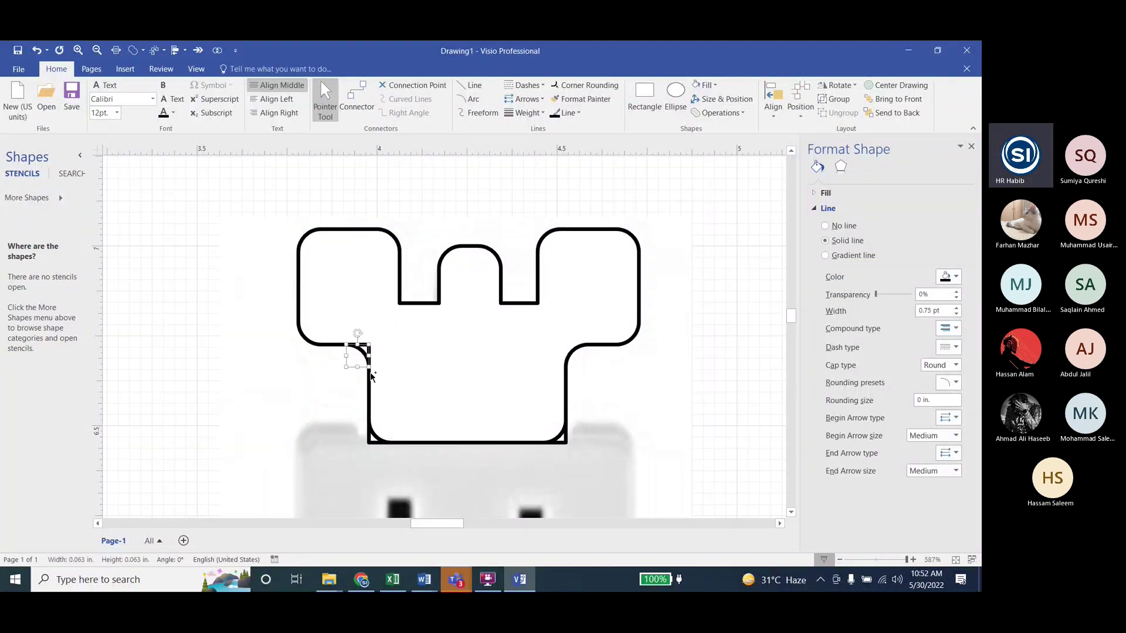
# Move the corner piece into the bottom-left inner corner and union it with the outline
pyautogui.hotkey('ctrl', 'a')
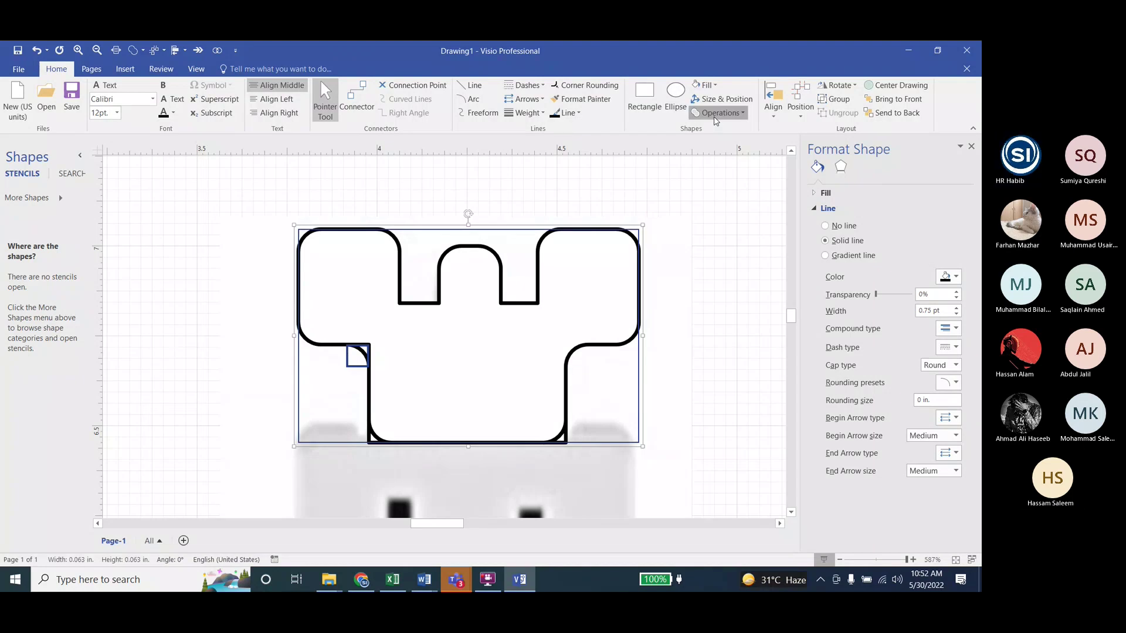
pyautogui.moveTo(356, 354); pyautogui.dragTo(377, 428)
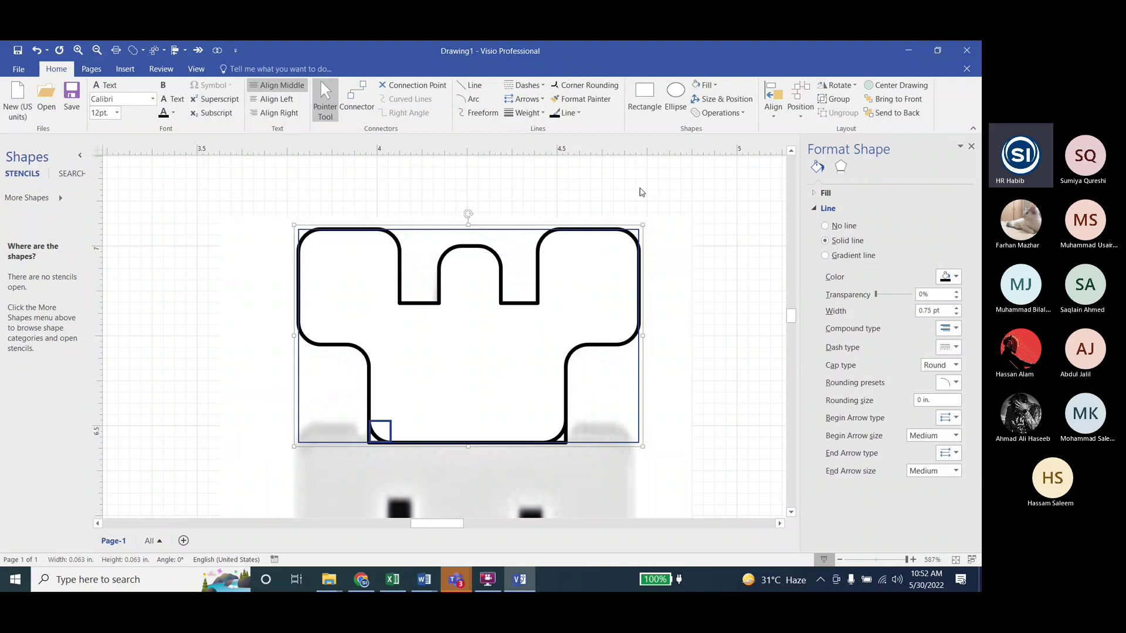
pyautogui.click(718, 112)
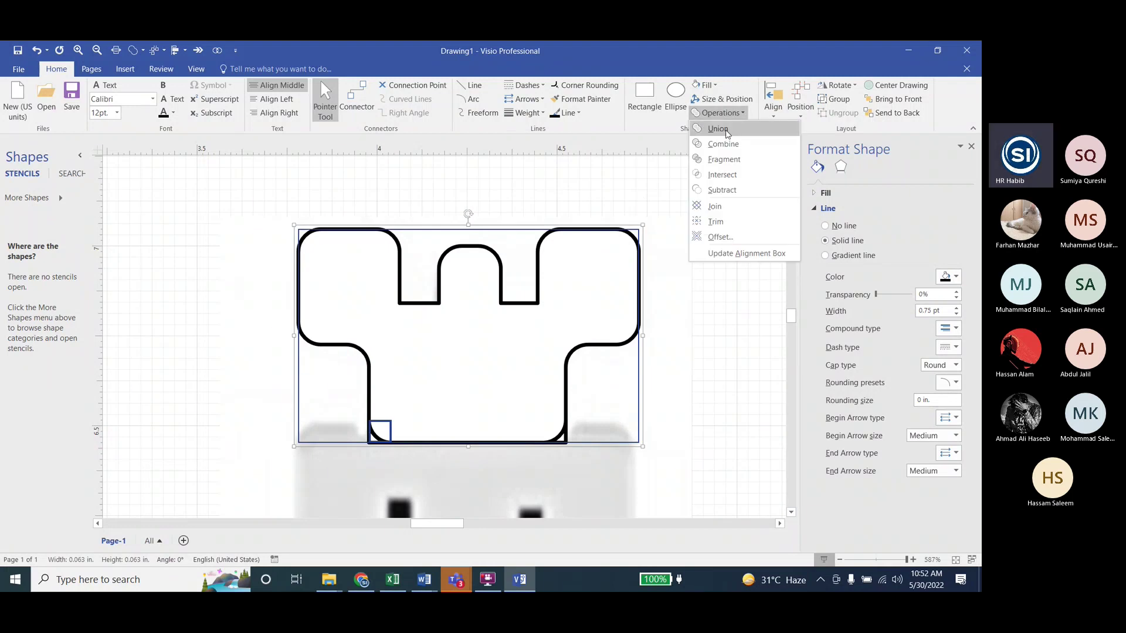
pyautogui.click(718, 128)
# Union the bottom-right corner piece with the castle outline
pyautogui.click(562, 440)
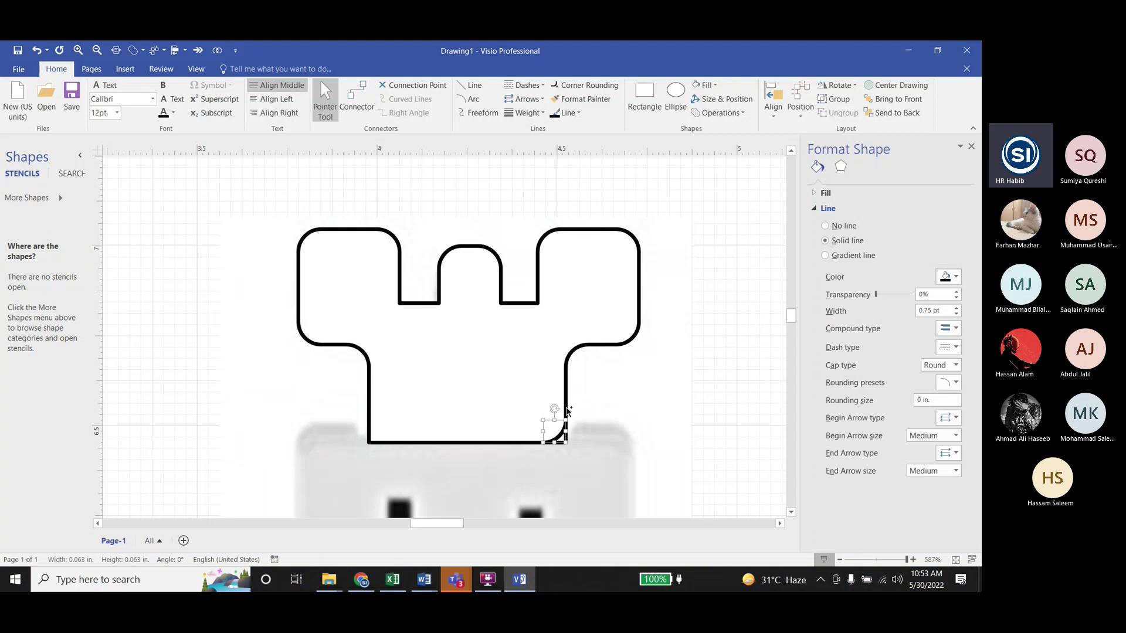
pyautogui.keyDown('shift'); pyautogui.click(567, 411); pyautogui.keyUp('shift')
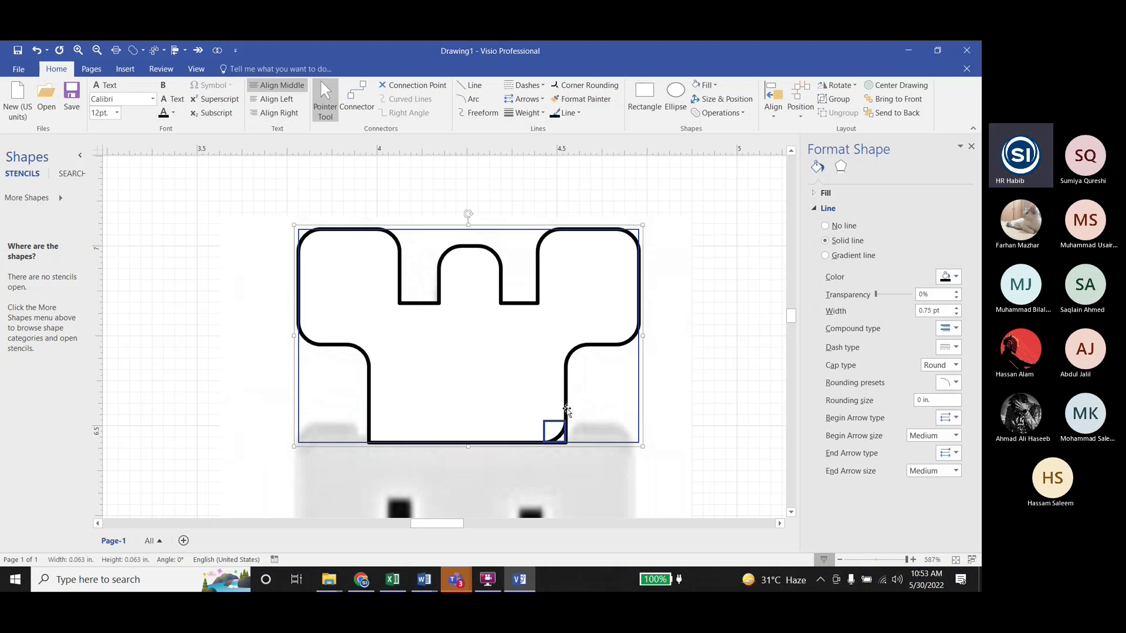
pyautogui.click(717, 113)
pyautogui.click(718, 128)
pyautogui.click(734, 390)
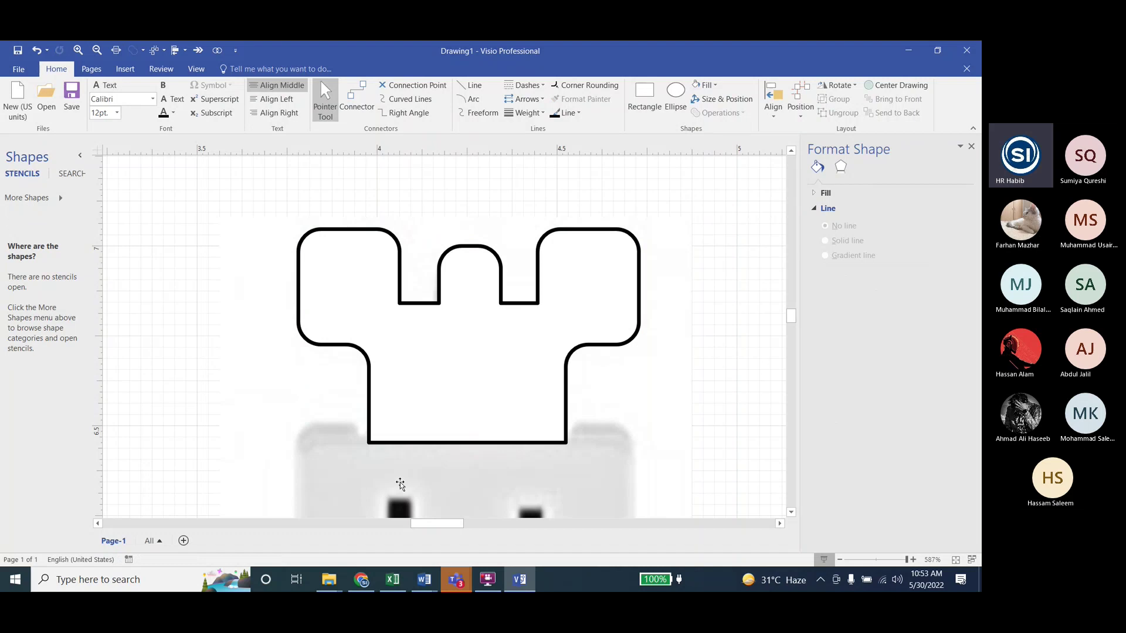
# Review the next task in the Lab7 Visio Tasks Word document
pyautogui.click(423, 578)
pyautogui.click(425, 579)
pyautogui.scroll(-1, 674, 343)
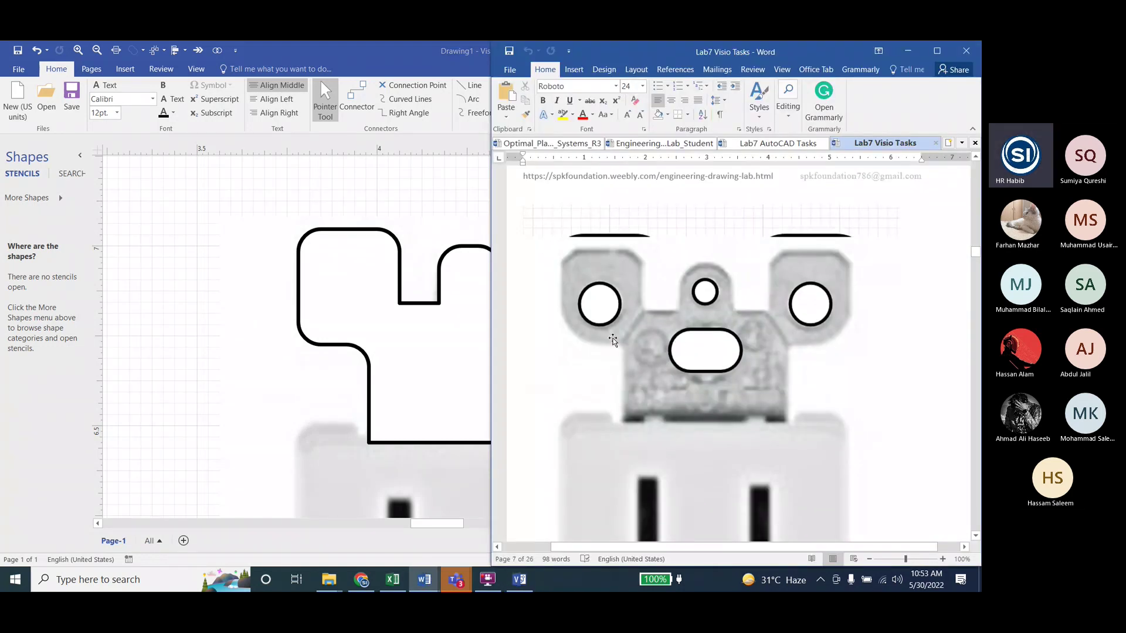
# Send the castle-shaped outline behind the bracket photo
pyautogui.click(383, 334)
pyautogui.click(453, 332)
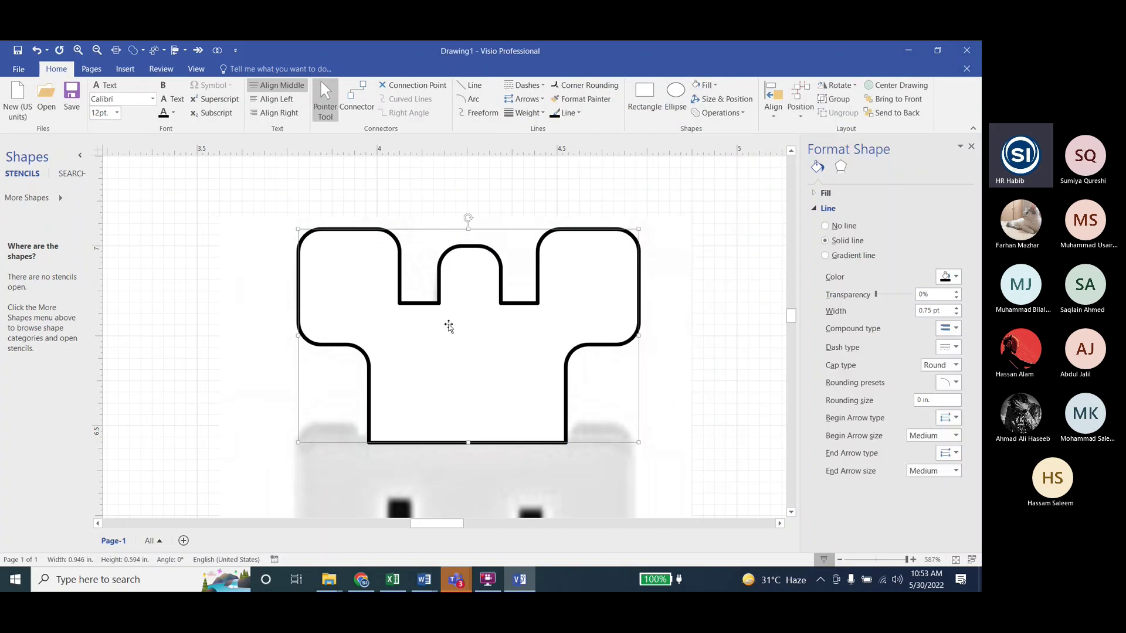
pyautogui.hotkey('ctrl', 'z')
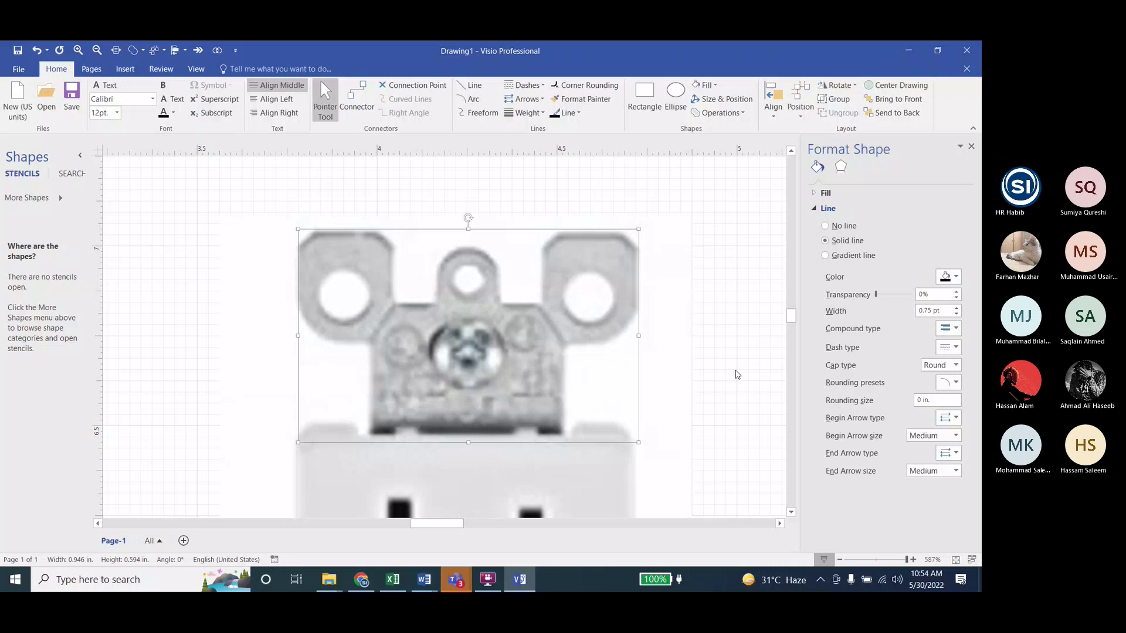
pyautogui.hotkey('ctrl', '9')
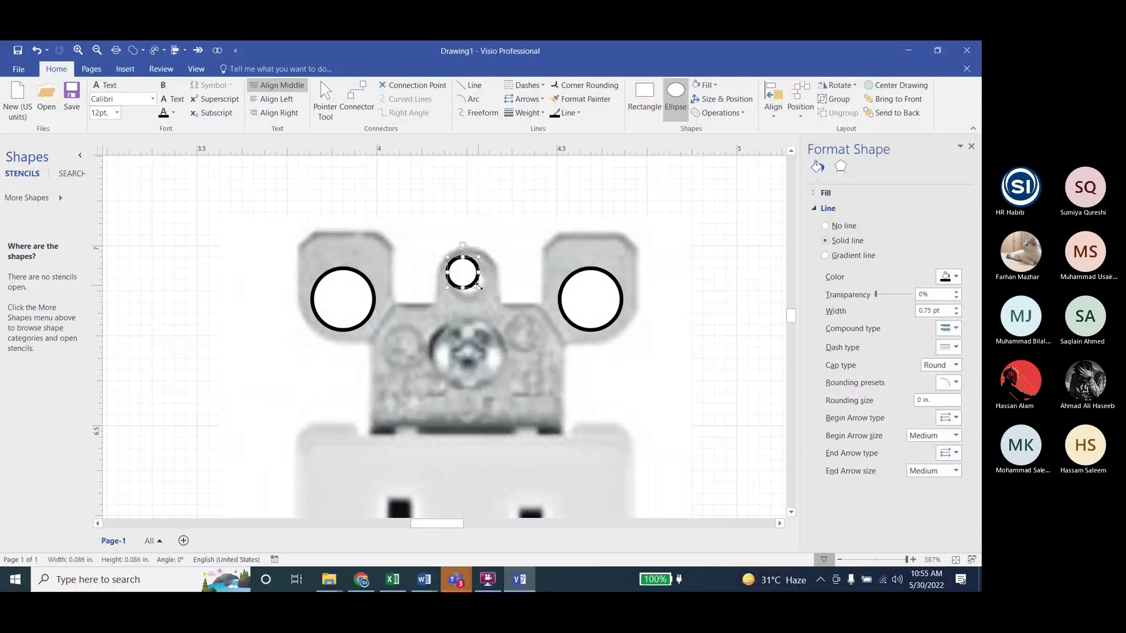
# Nudge the small top circle onto its hole and draw a 0.227 in circle over the central screw
pyautogui.moveTo(472, 276); pyautogui.dragTo(476, 287)
pyautogui.scroll(-2, 487, 270)
pyautogui.moveTo(398, 275); pyautogui.dragTo(478, 354)
pyautogui.keyDown('ctrl'); pyautogui.scroll(-3, 445, 318); pyautogui.keyUp('ctrl')
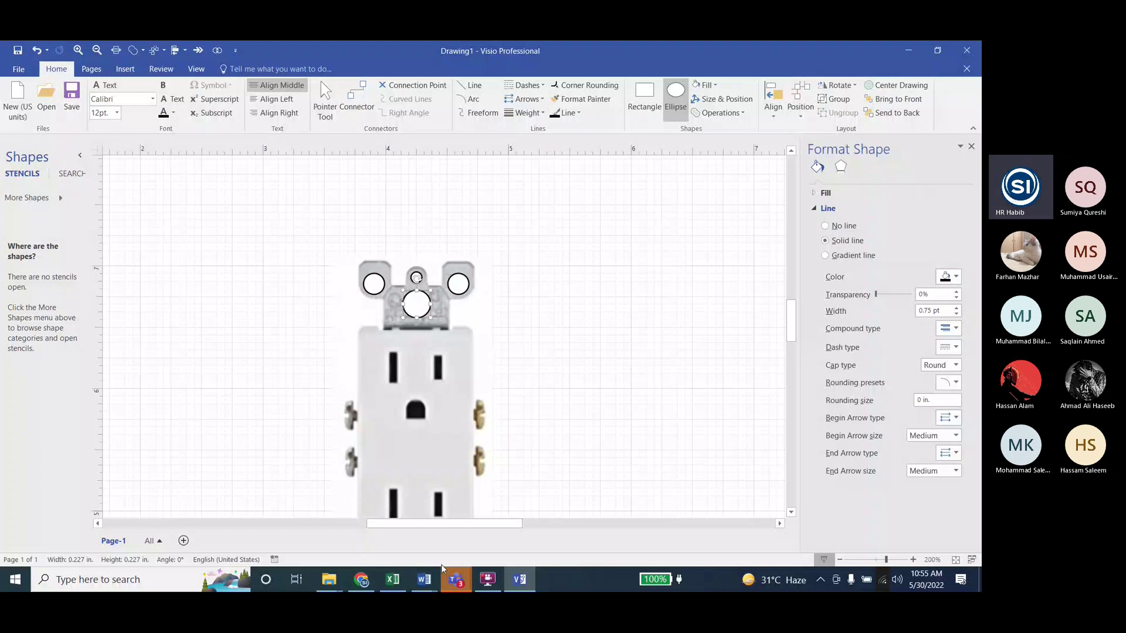
pyautogui.click(424, 579)
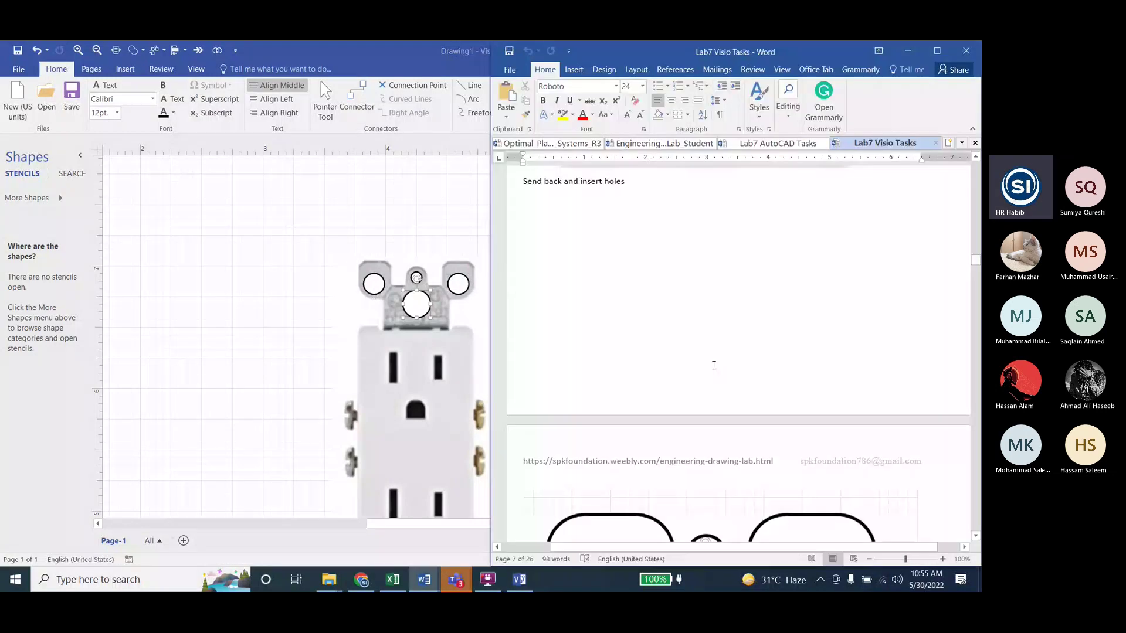
pyautogui.scroll(-5, 713, 365)
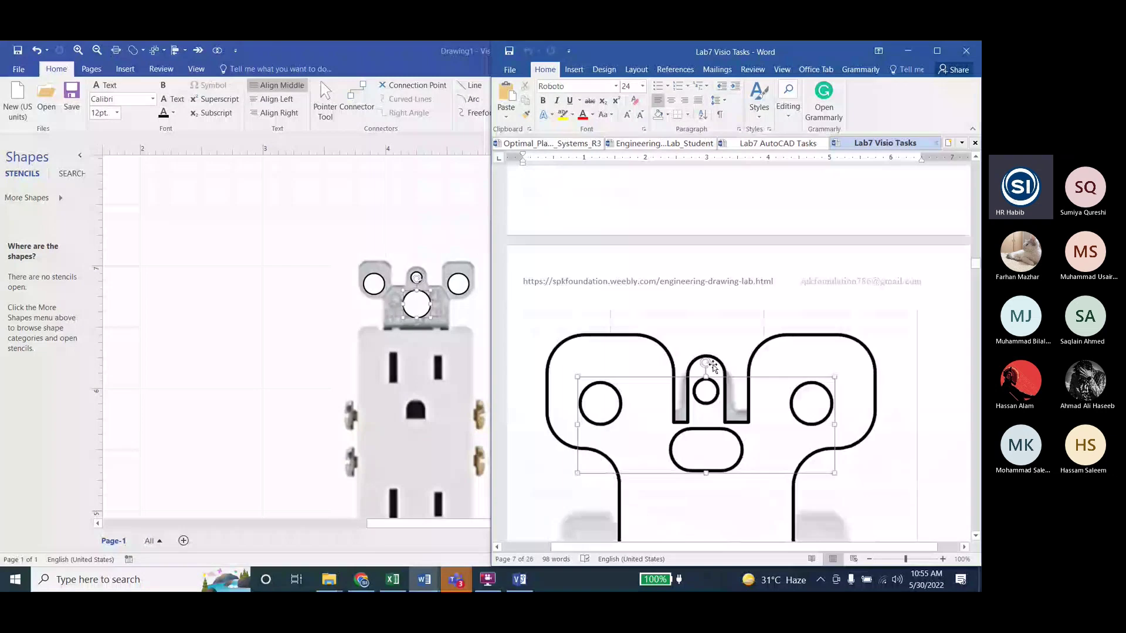
pyautogui.scroll(-1, 714, 366)
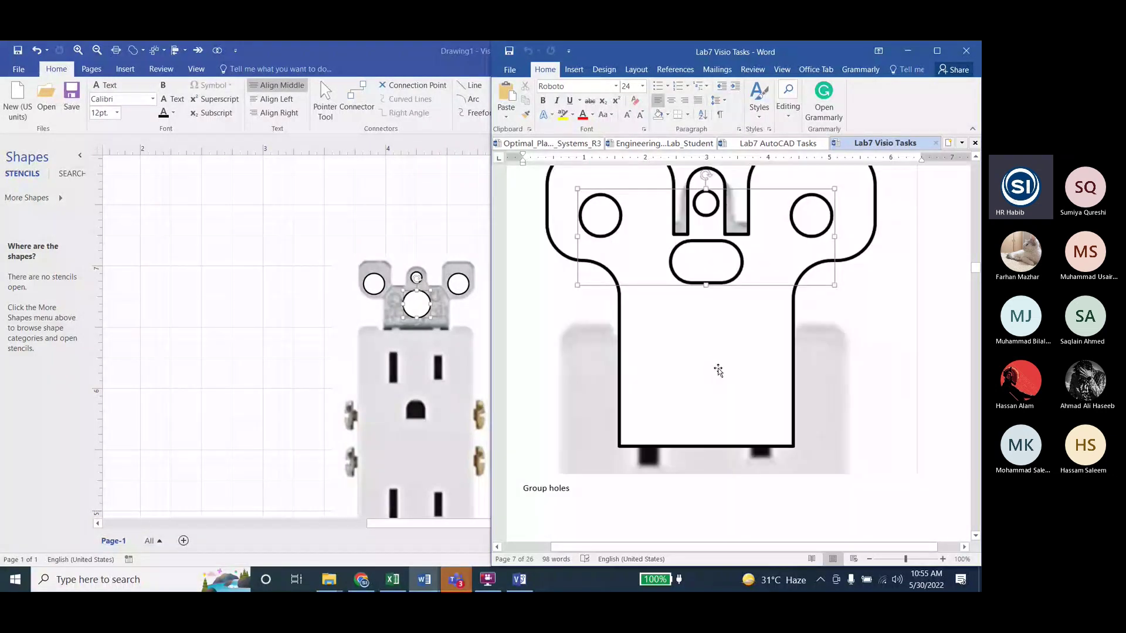
pyautogui.click(373, 285)
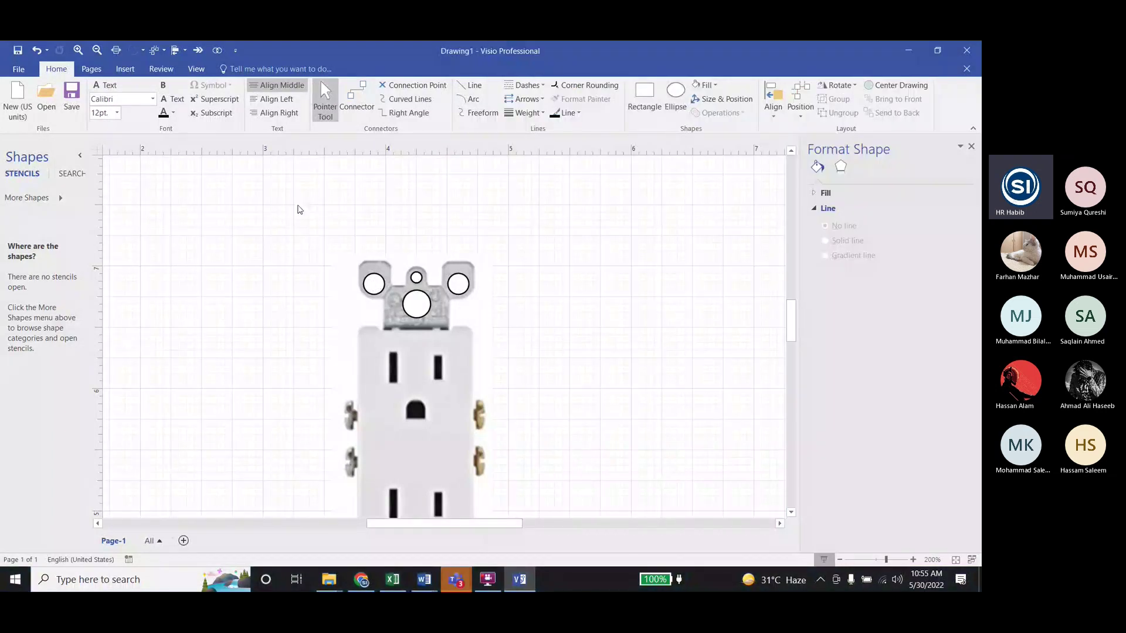
# Select the four traced hole circles and group them into one shape
pyautogui.click(373, 285)
pyautogui.click(374, 283)
pyautogui.keyDown('shift'); pyautogui.click(416, 277); pyautogui.keyUp('shift')
pyautogui.keyDown('shift'); pyautogui.click(457, 284); pyautogui.keyUp('shift')
pyautogui.keyDown('shift'); pyautogui.click(421, 313); pyautogui.keyUp('shift')
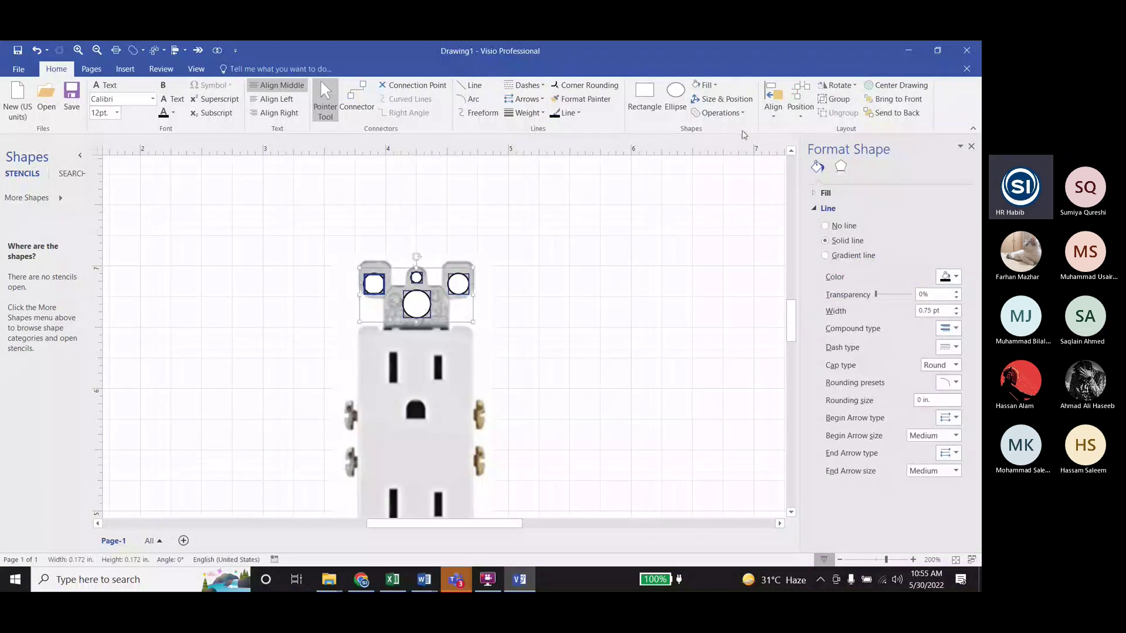
pyautogui.click(833, 99)
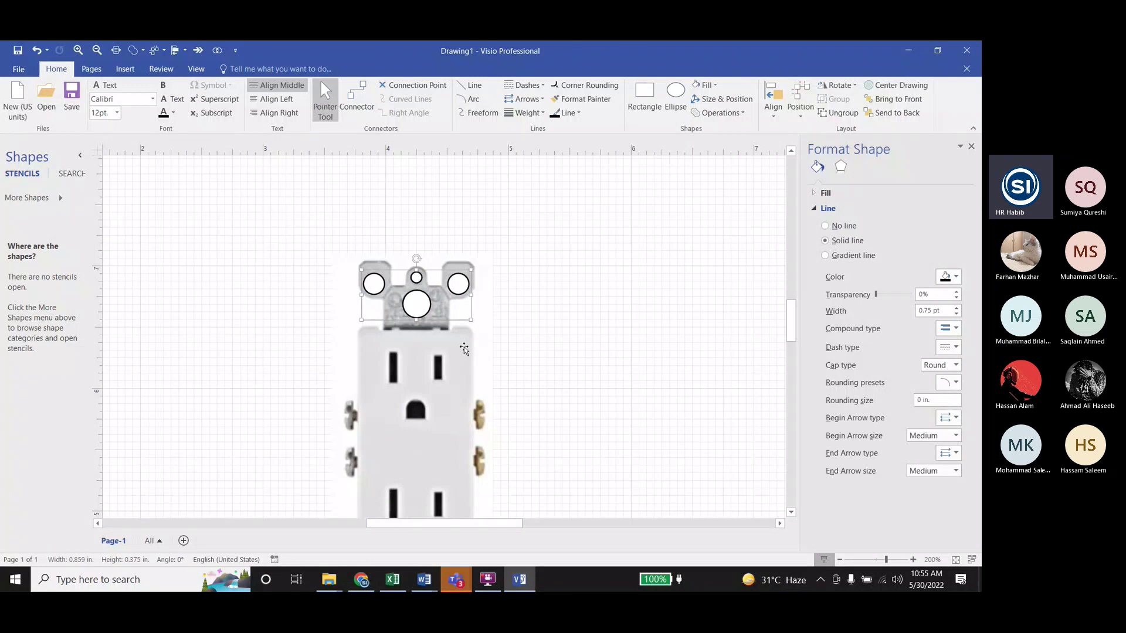
pyautogui.press('Escape')
# Check the Lab7 Visio Tasks document, then select the castle outline behind the photo
pyautogui.click(432, 582)
pyautogui.click(461, 527)
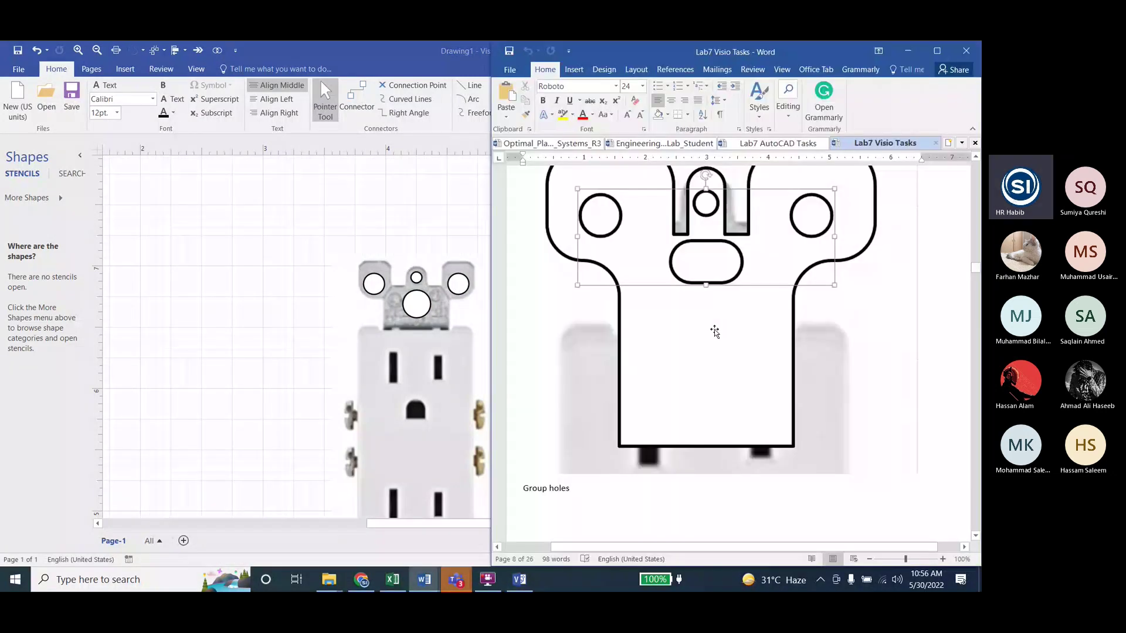
pyautogui.scroll(1, 714, 331)
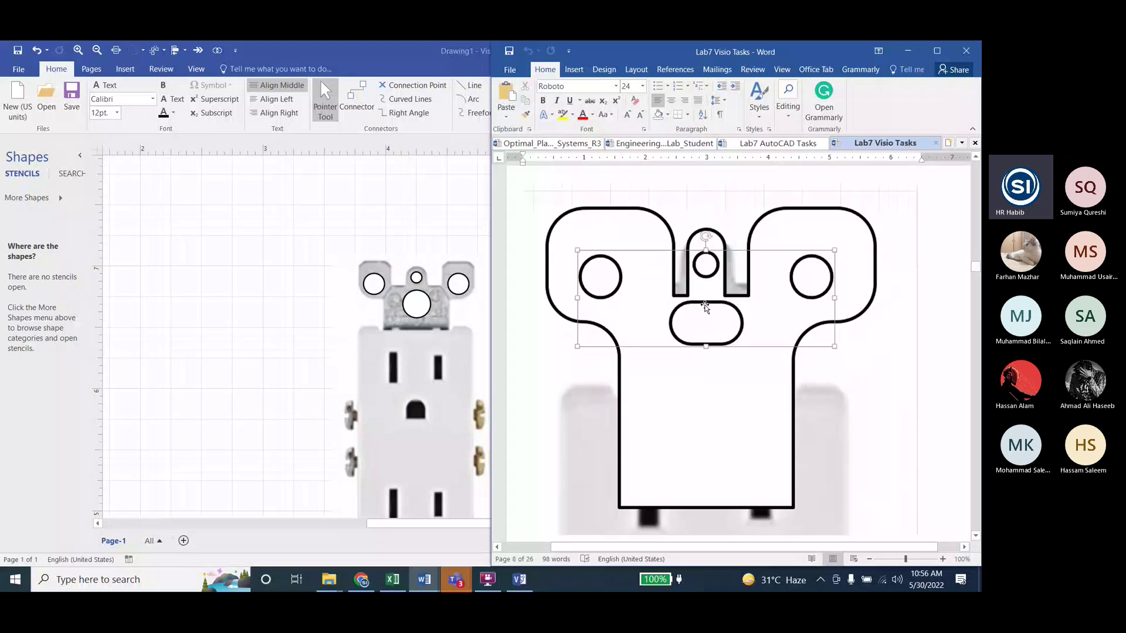
pyautogui.click(443, 271)
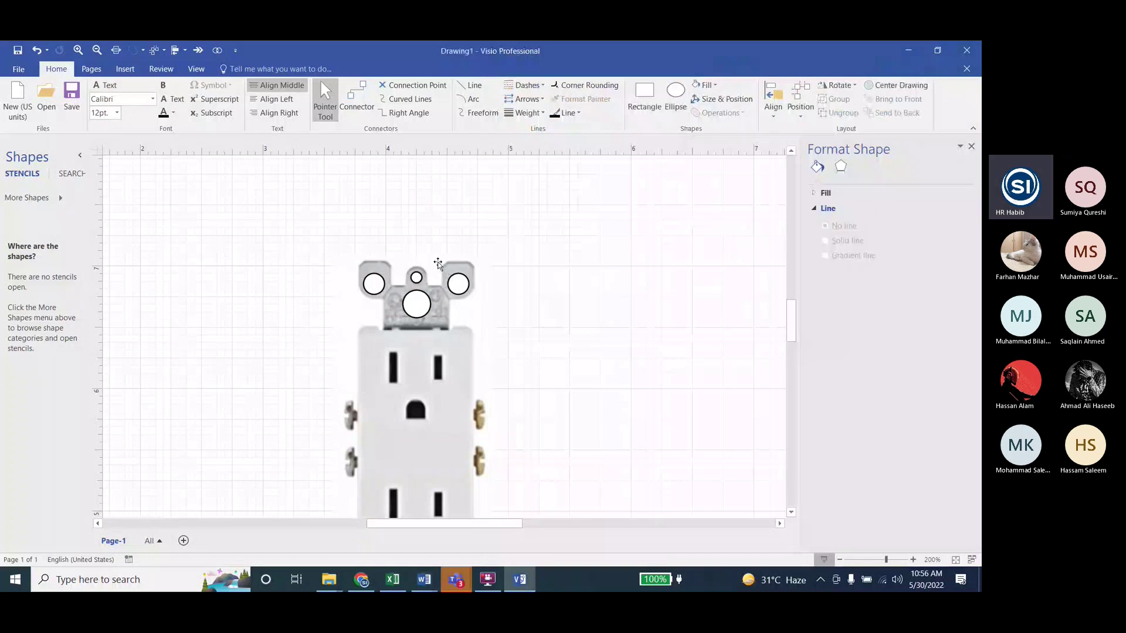
pyautogui.click(461, 322)
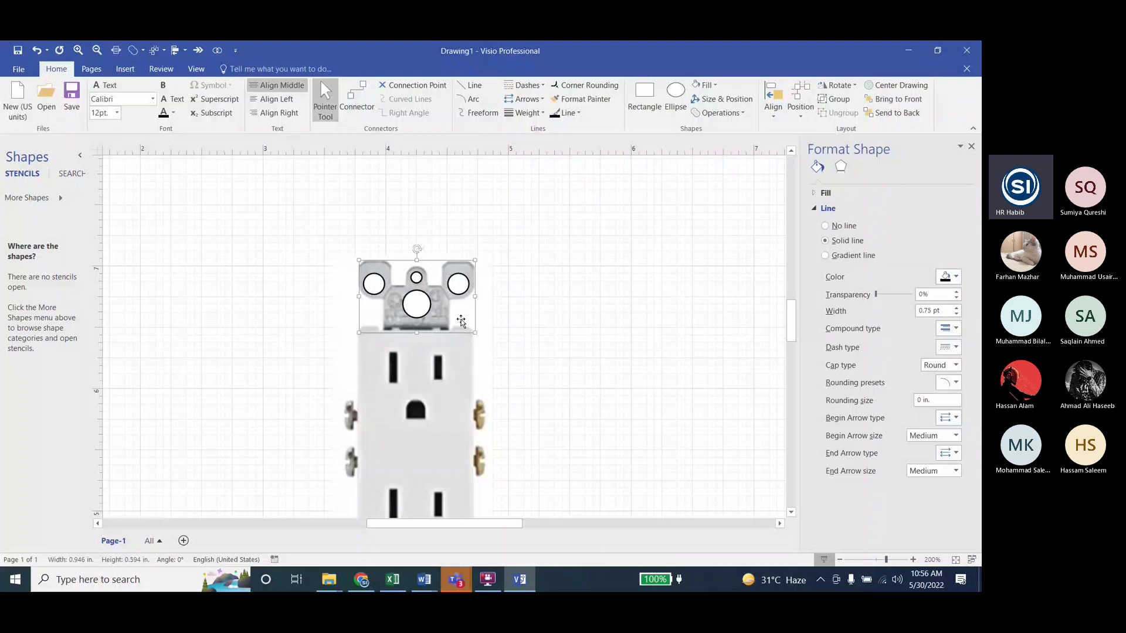
# Bring the castle outline to the front, then bring the circle group in front of it
pyautogui.click(892, 99)
pyautogui.click(419, 300)
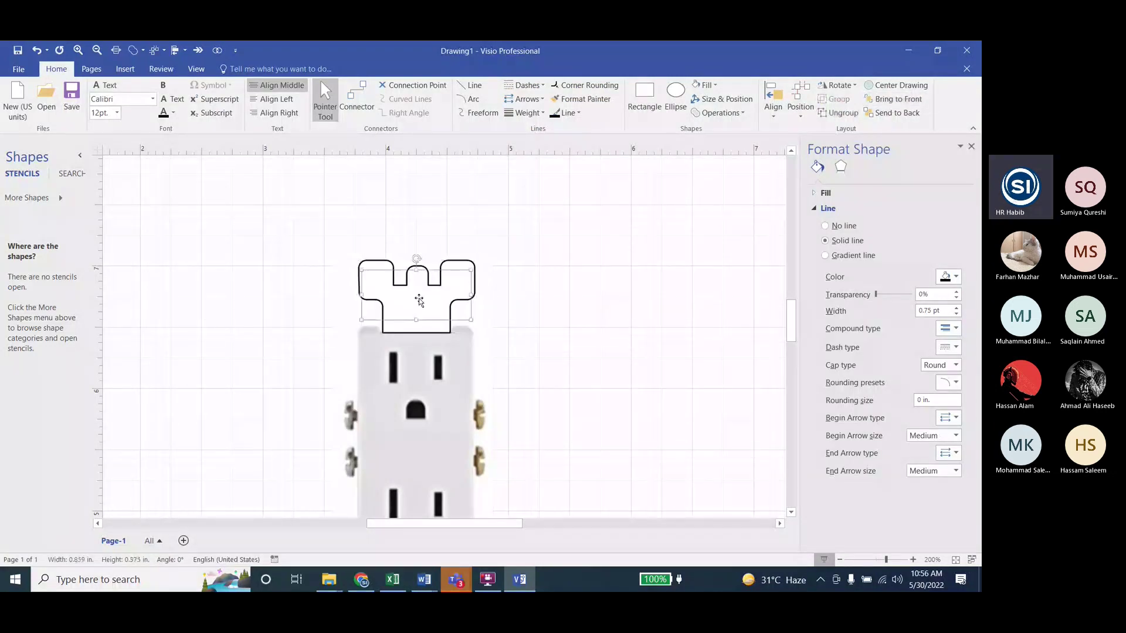
pyautogui.click(892, 99)
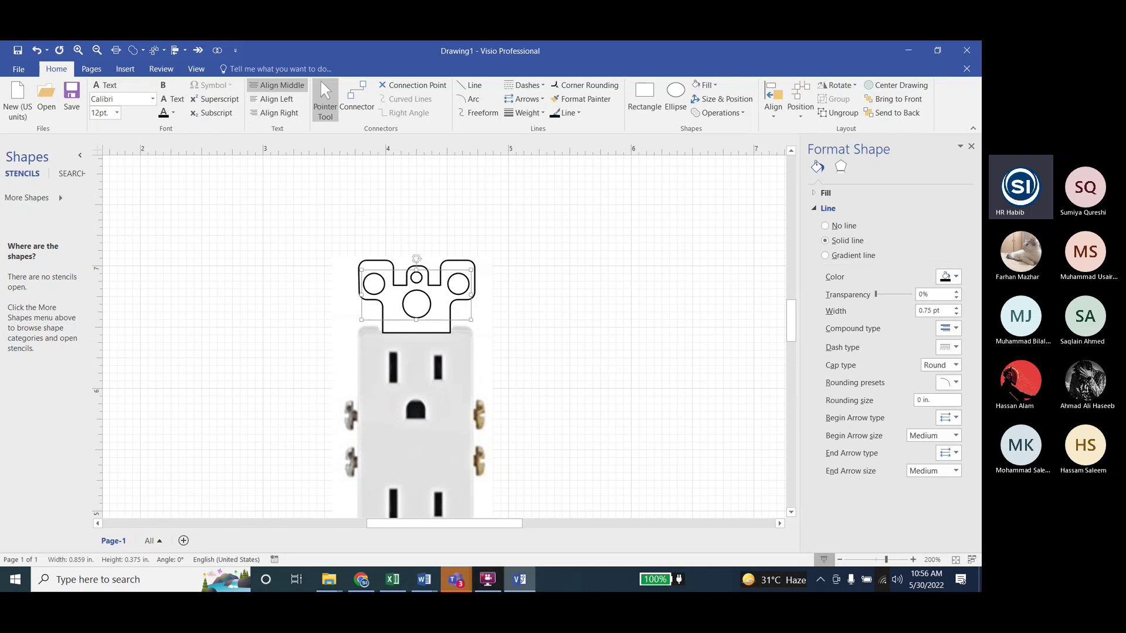
pyautogui.moveTo(425, 586)
pyautogui.click(462, 521)
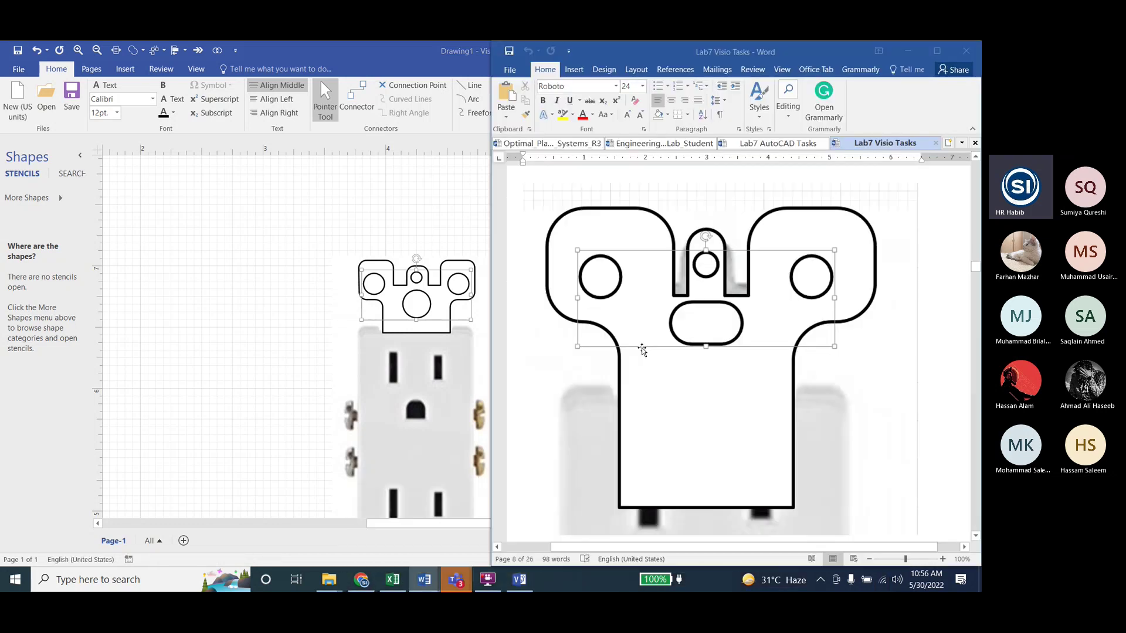
pyautogui.scroll(-5, 658, 353)
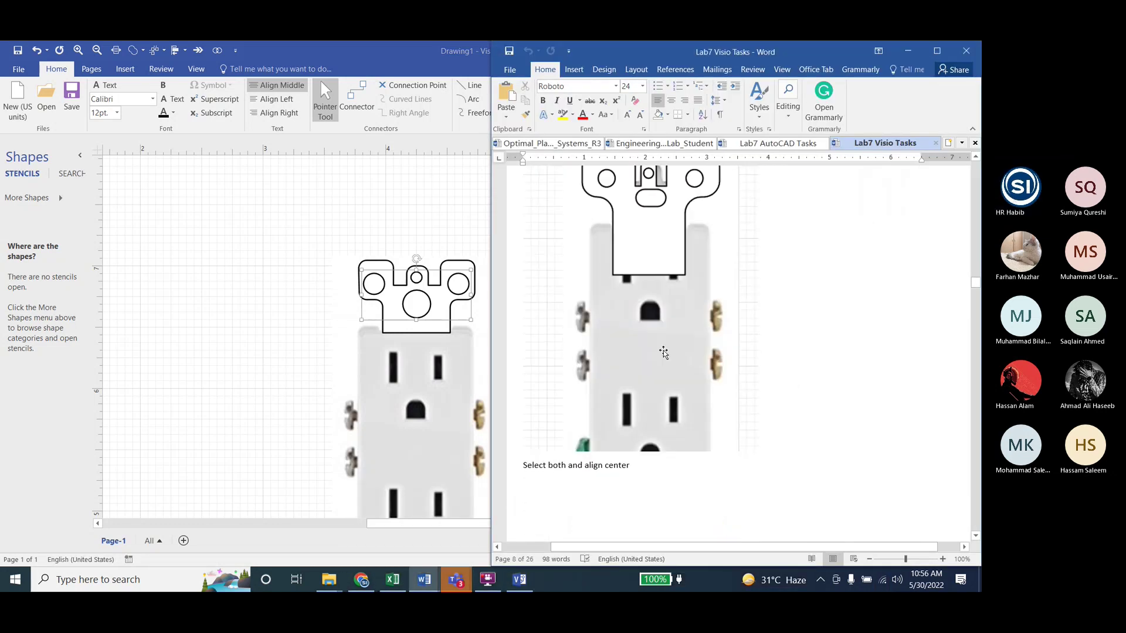
pyautogui.scroll(3, 661, 413)
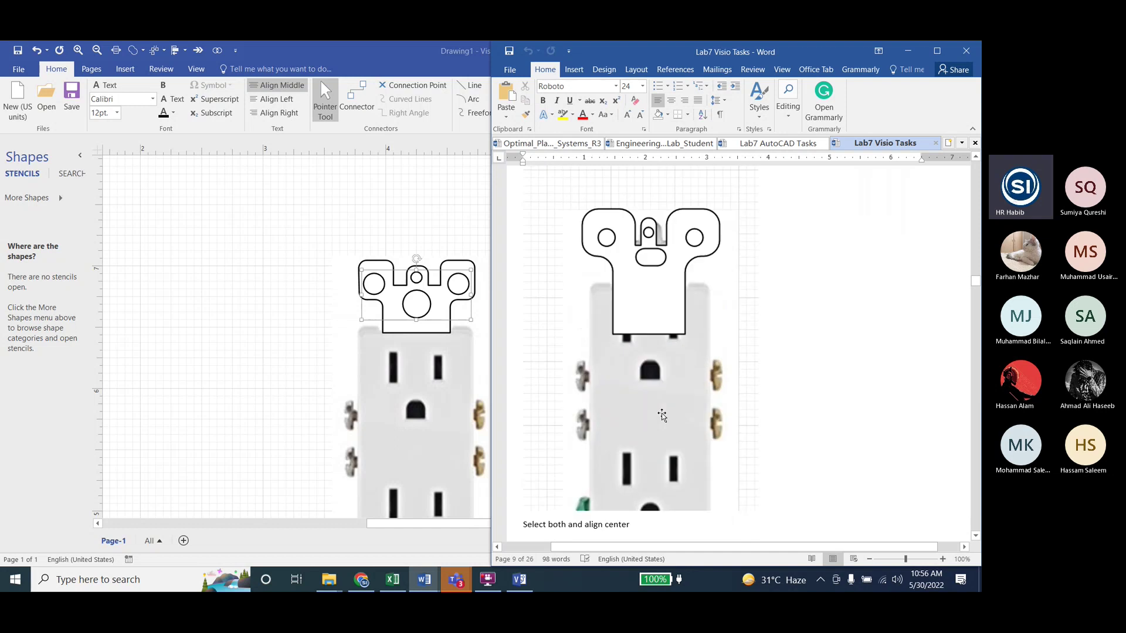
pyautogui.scroll(-2, 661, 413)
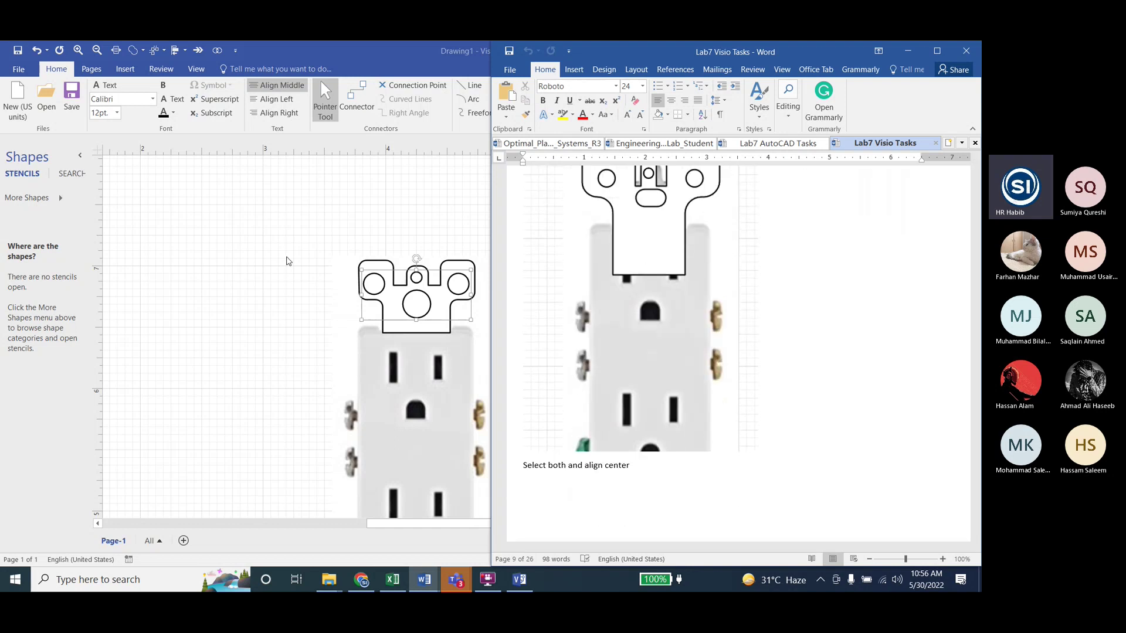
pyautogui.click(370, 271)
pyautogui.keyDown('shift'); pyautogui.click(369, 272); pyautogui.keyUp('shift')
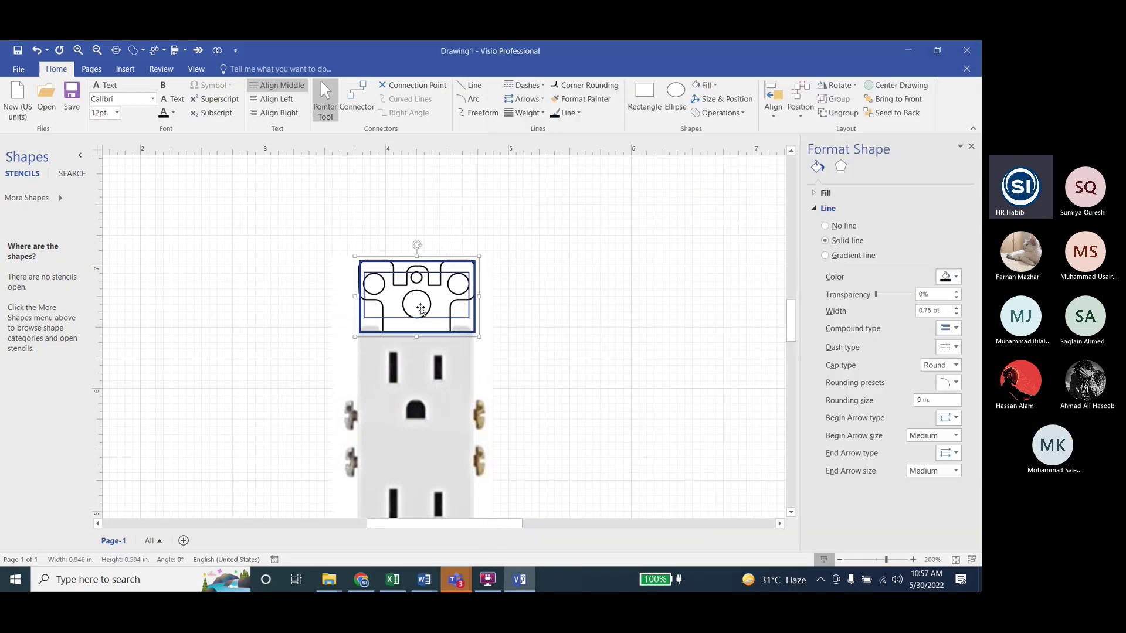
pyautogui.click(781, 119)
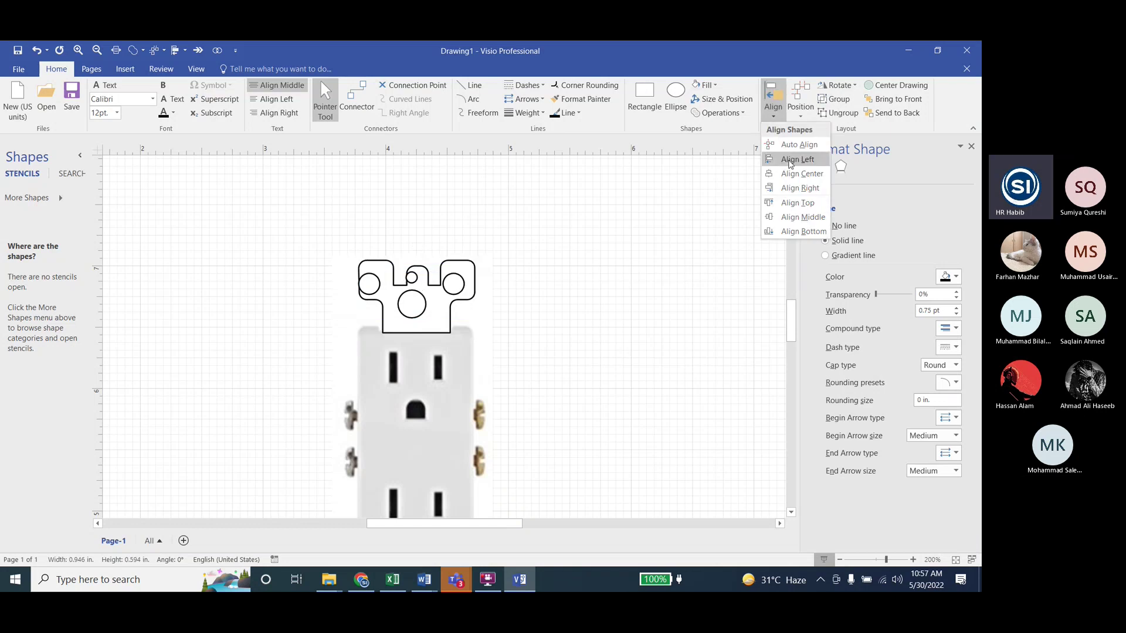
pyautogui.click(606, 347)
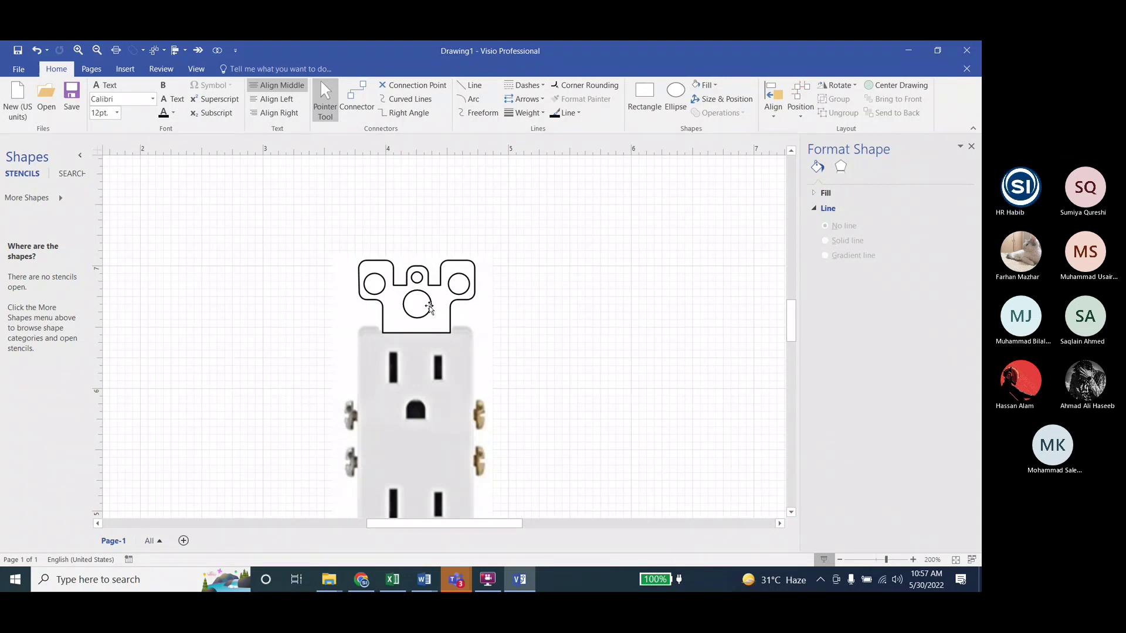
pyautogui.moveTo(424, 579)
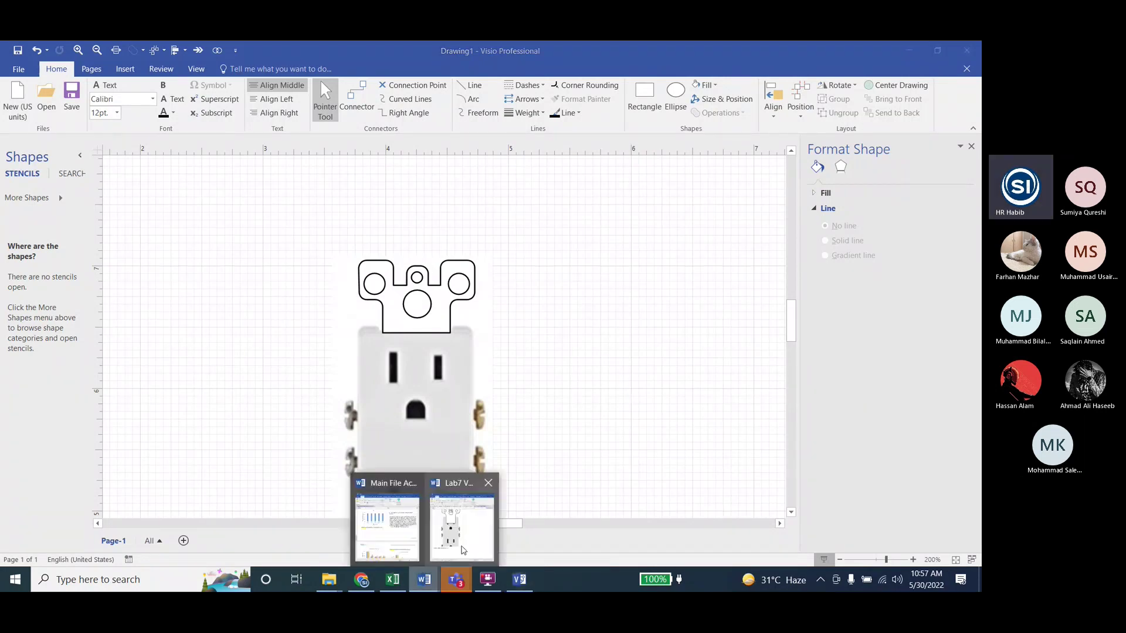
pyautogui.click(463, 525)
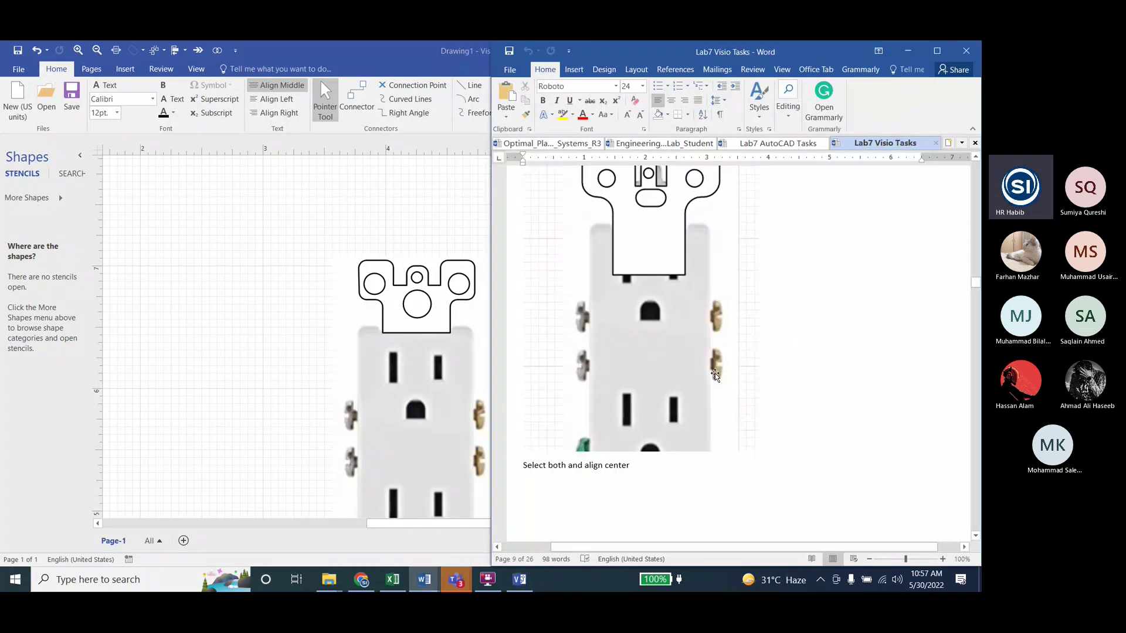
pyautogui.scroll(3, 715, 375)
pyautogui.click(439, 308)
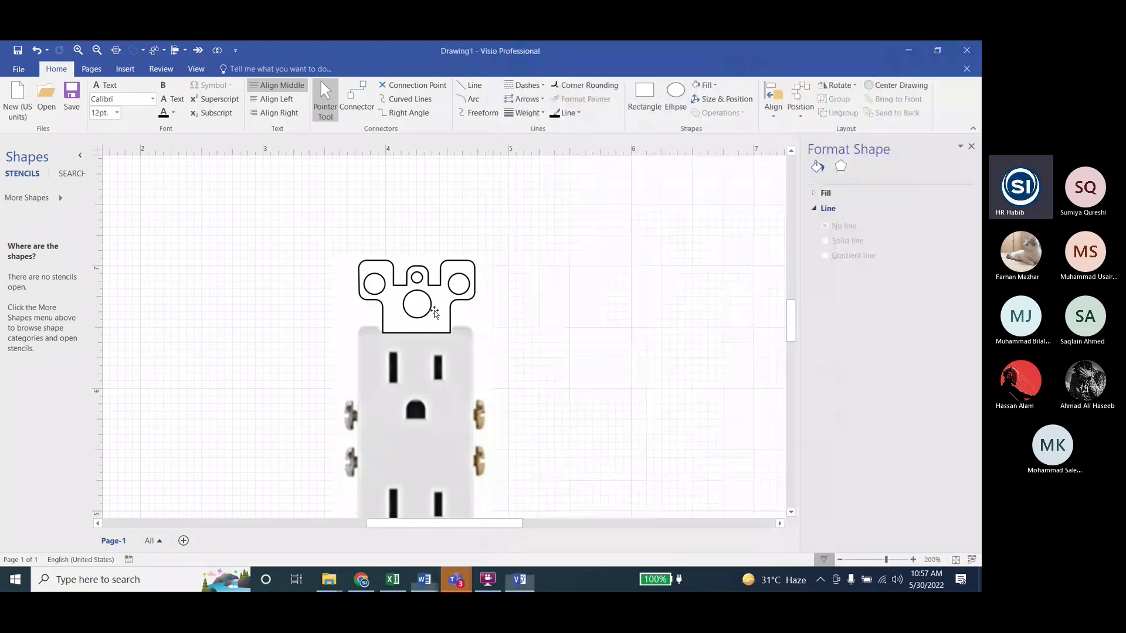
pyautogui.click(416, 303)
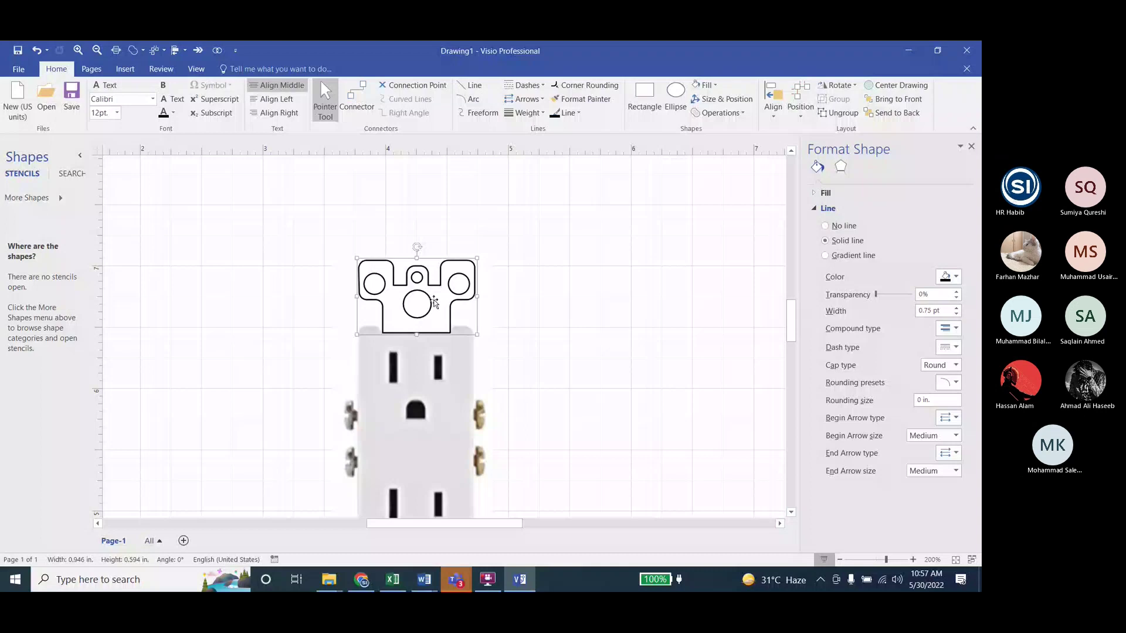
# Drag the bracket outline left so it no longer overlaps the outlet photo
pyautogui.moveTo(434, 302); pyautogui.dragTo(230, 298)
pyautogui.click(209, 356)
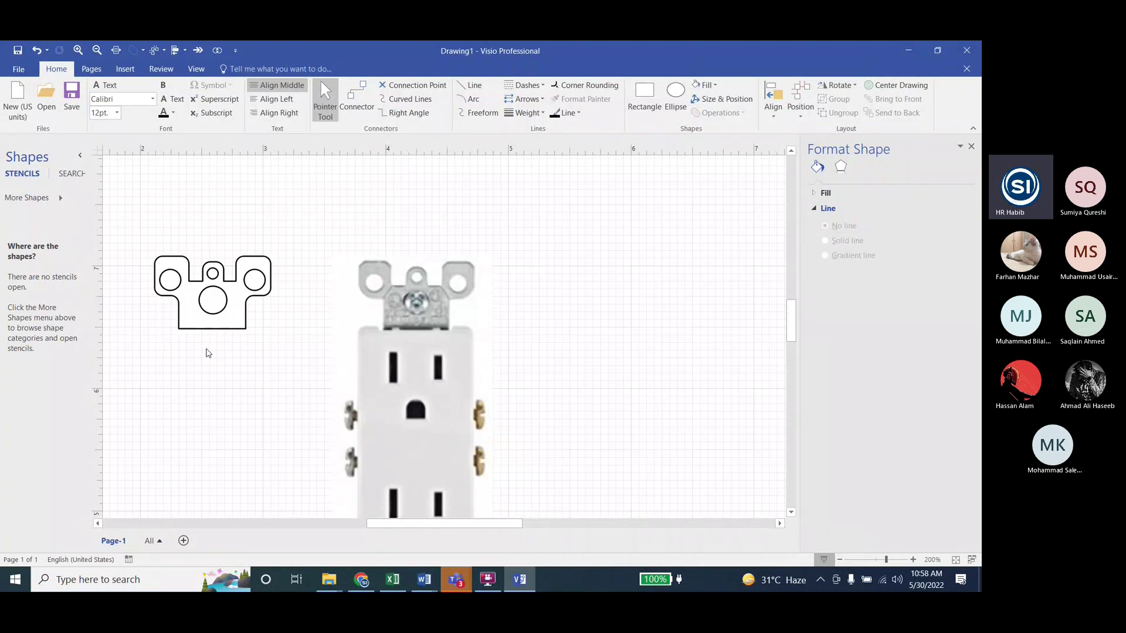
# Select the castle bracket outline and fill it with the gold-yellow theme colour
pyautogui.click(212, 317)
pyautogui.click(720, 112)
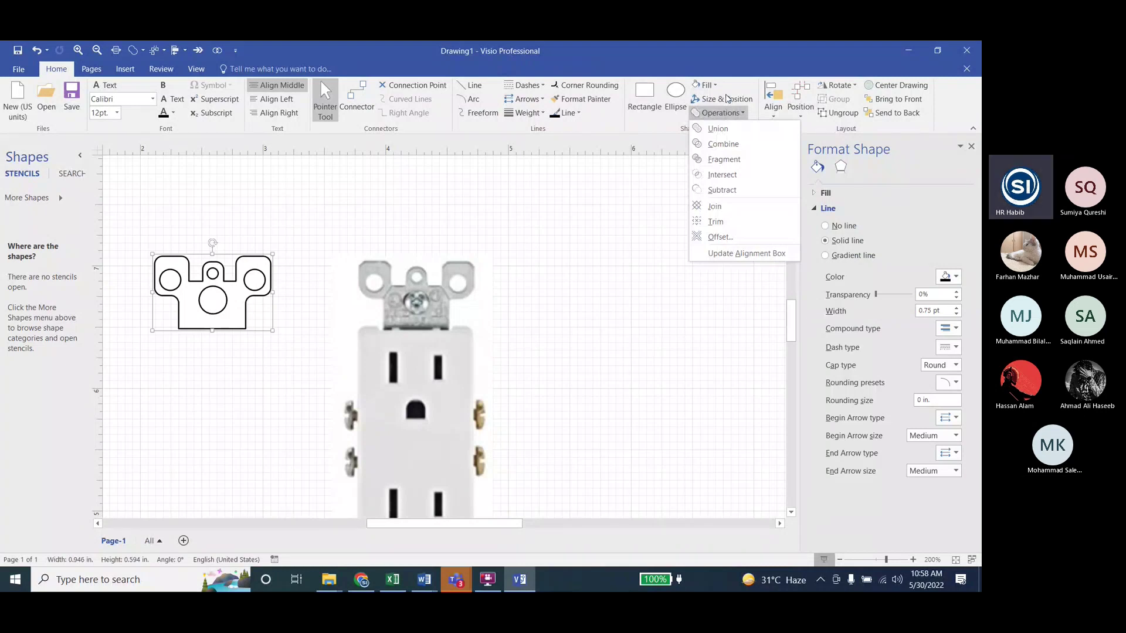
pyautogui.click(705, 85)
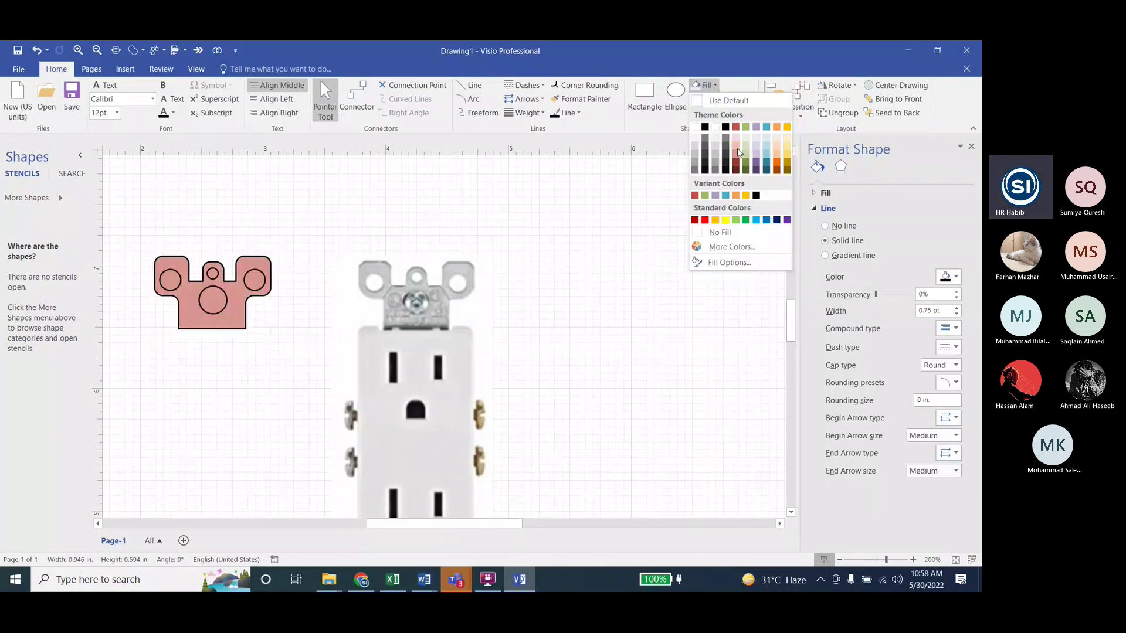
pyautogui.click(385, 189)
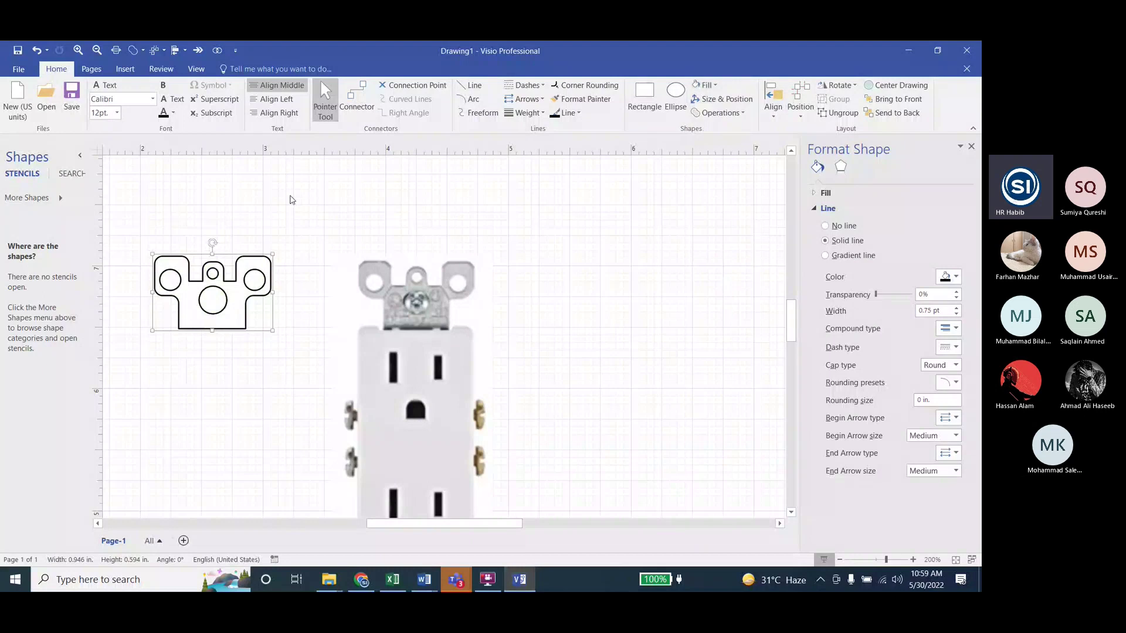
pyautogui.moveTo(128, 218); pyautogui.dragTo(326, 402)
pyautogui.click(276, 360)
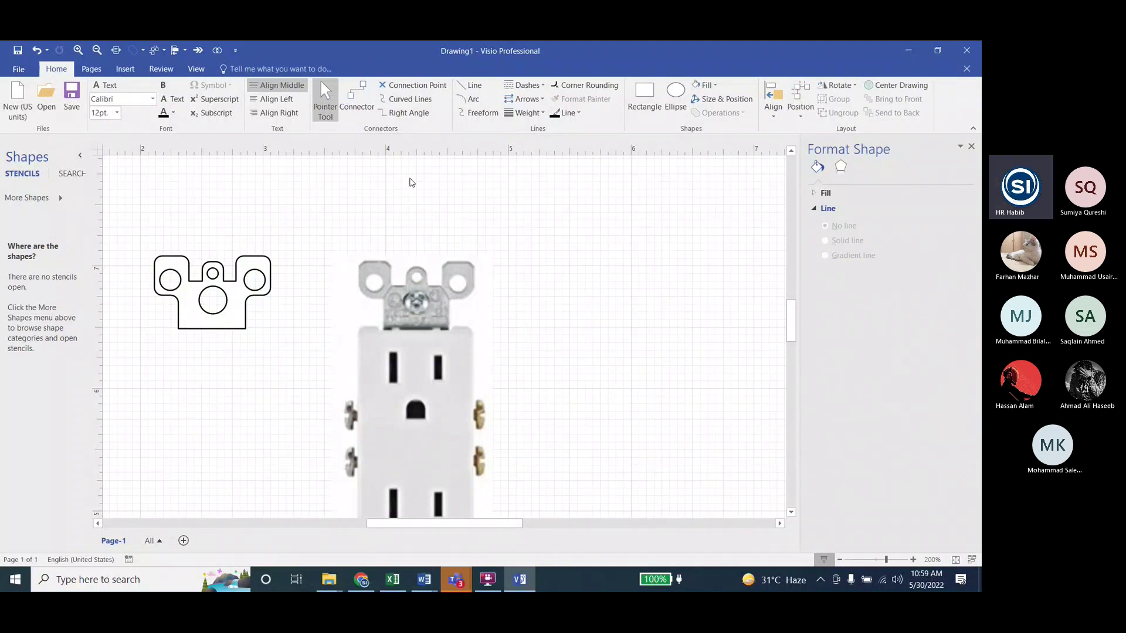
pyautogui.click(261, 290)
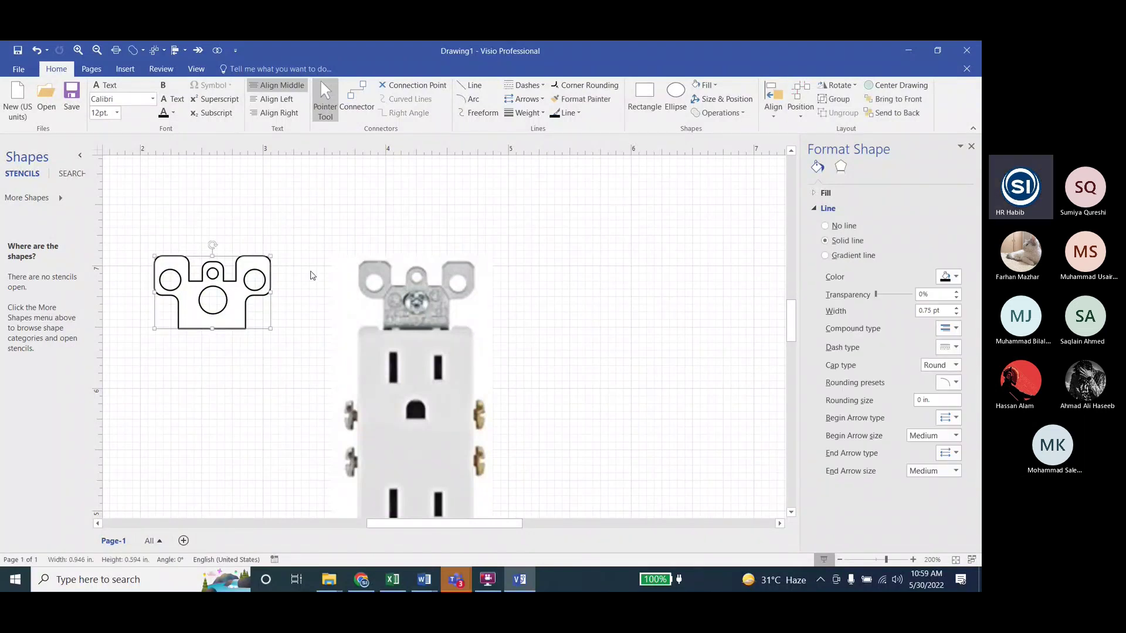
pyautogui.click(706, 85)
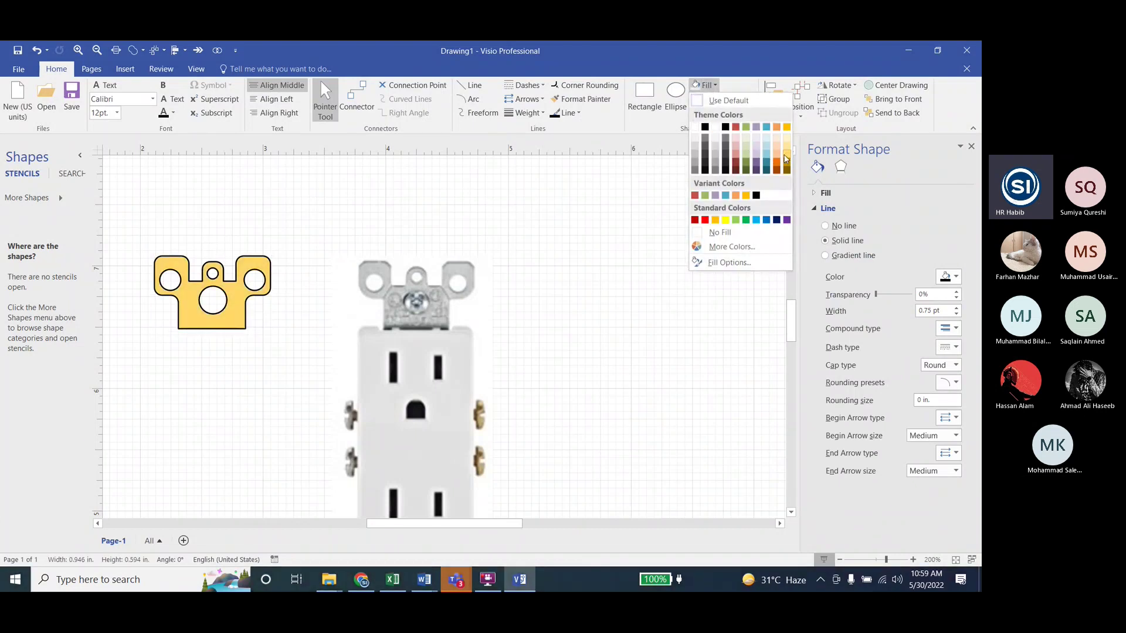
pyautogui.click(786, 158)
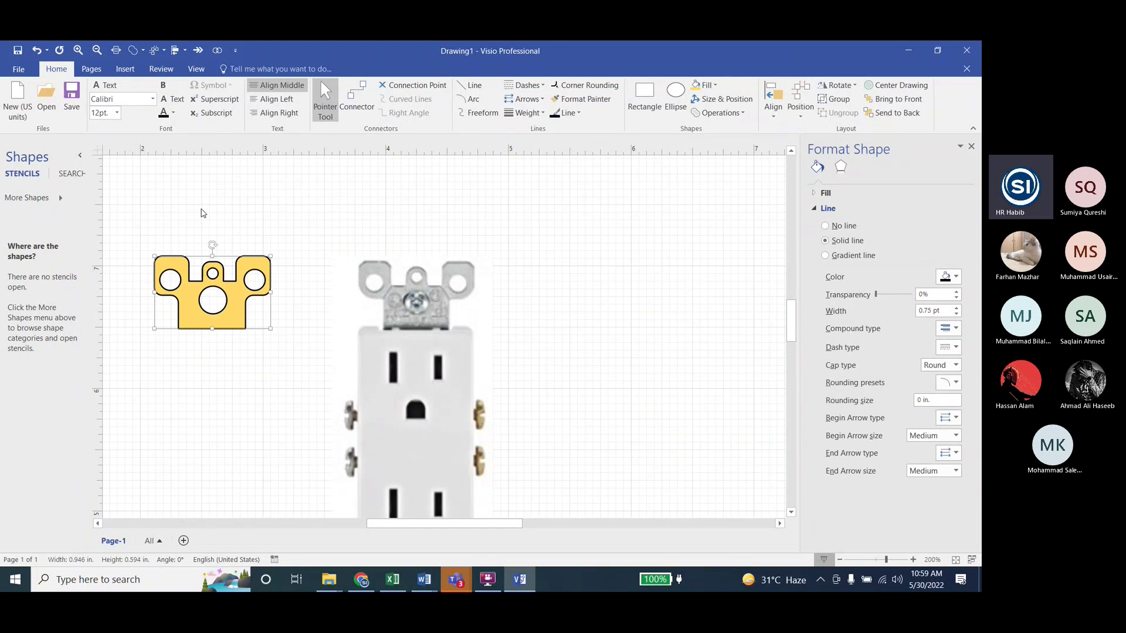
pyautogui.click(599, 218)
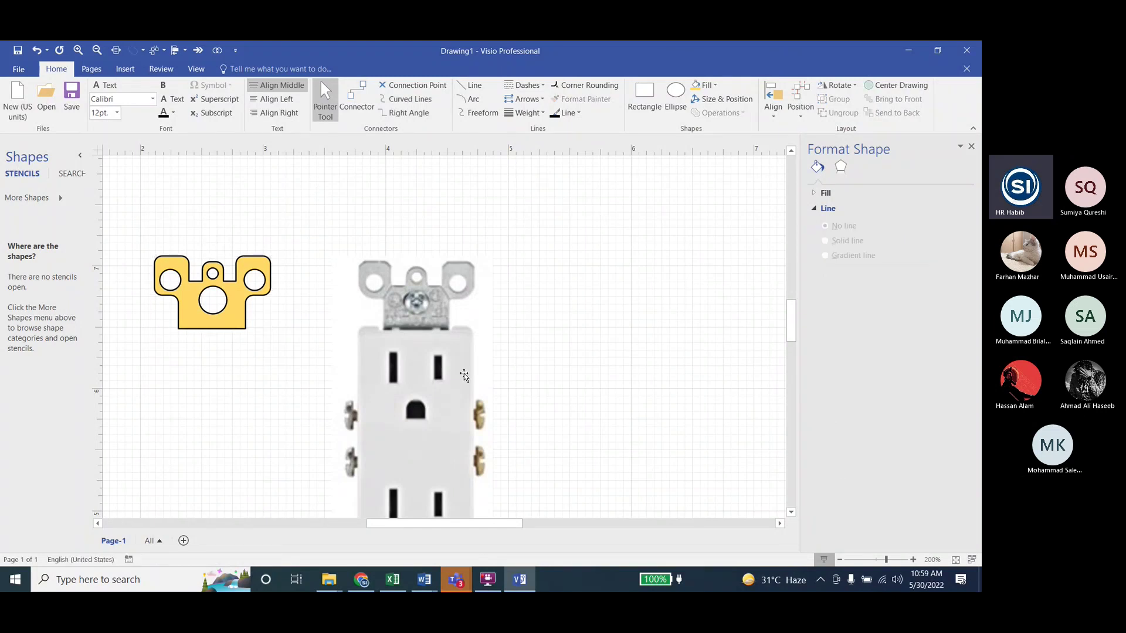
pyautogui.click(430, 575)
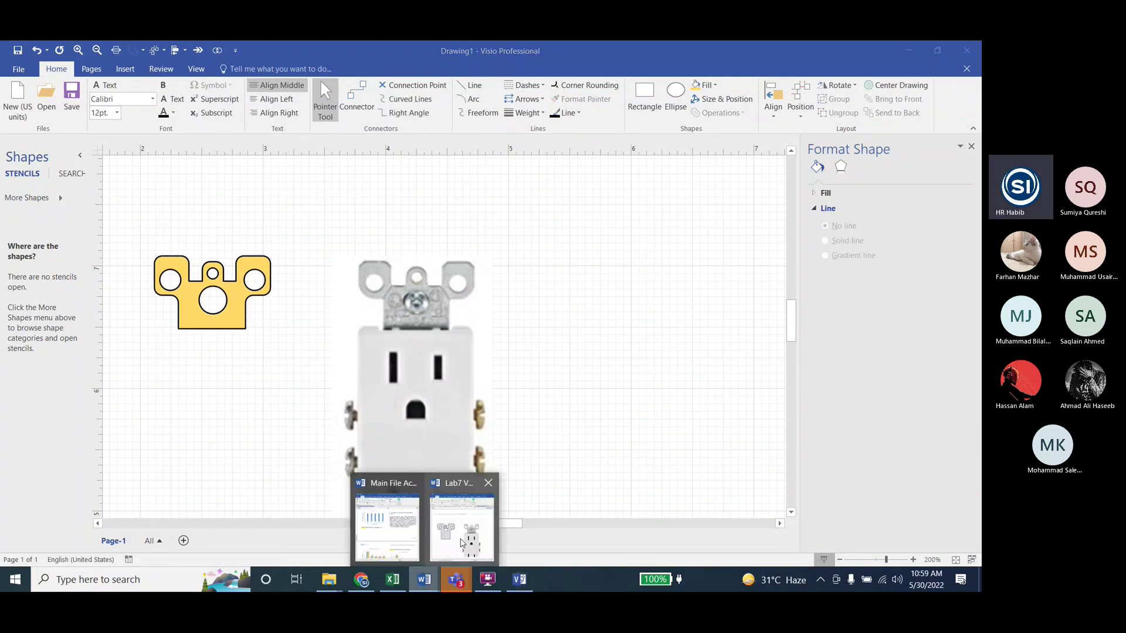
# Check the lab instructions, then drag the yellow bracket onto the outlet photo's top tab
pyautogui.click(461, 533)
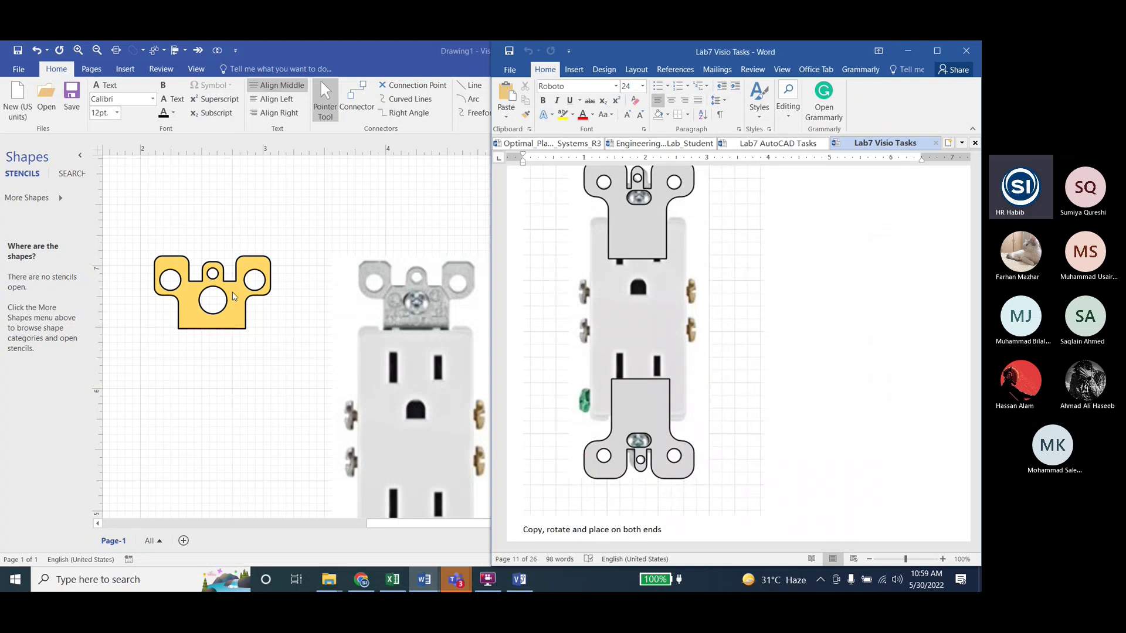
pyautogui.click(233, 296)
pyautogui.keyDown('ctrl'); pyautogui.moveTo(213, 276); pyautogui.dragTo(414, 276); pyautogui.keyUp('ctrl')
# Fine-tune the yellow bracket's position over the outlet photo's top tab
pyautogui.click(605, 276)
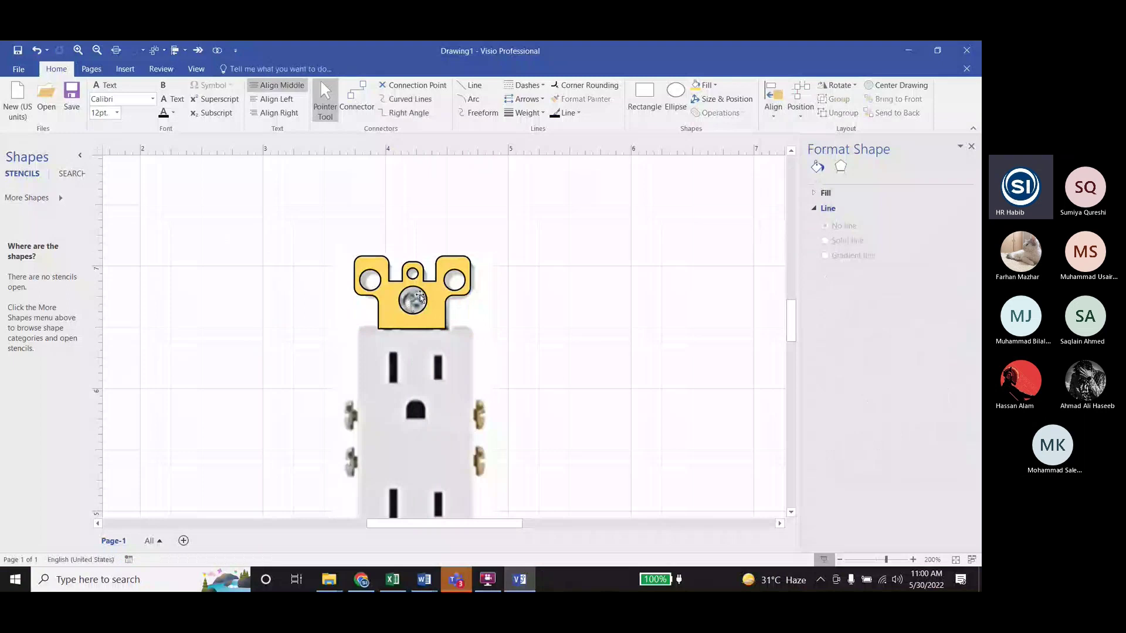
pyautogui.click(419, 296)
pyautogui.keyDown('ctrl'); pyautogui.scroll(2, 421, 293); pyautogui.keyUp('ctrl')
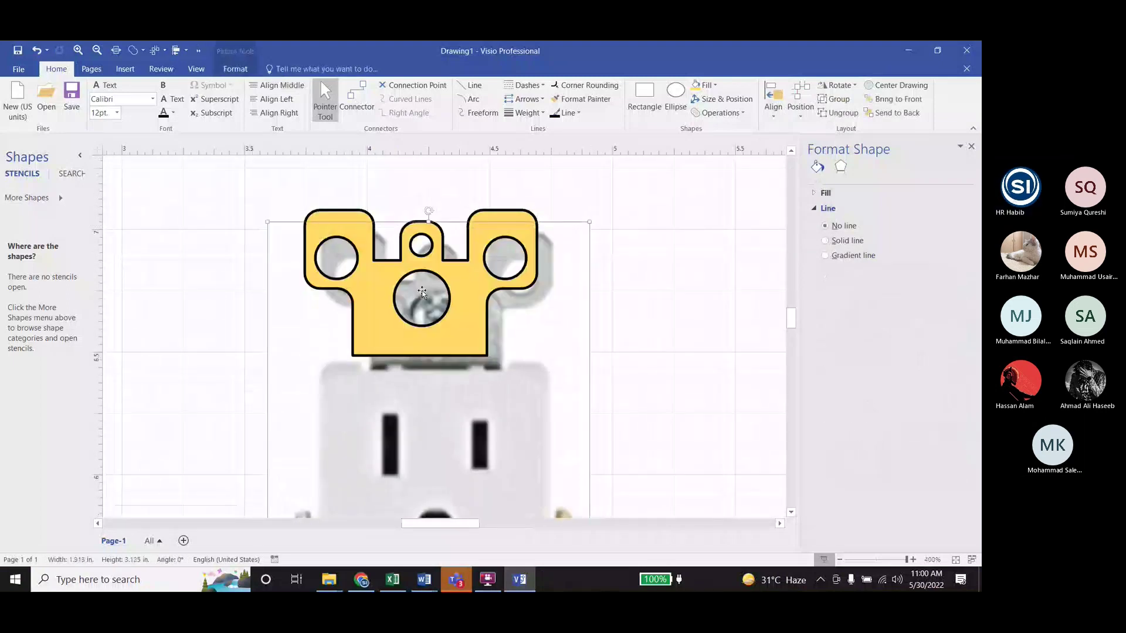
pyautogui.scroll(-3, 423, 299)
pyautogui.scroll(4, 431, 346)
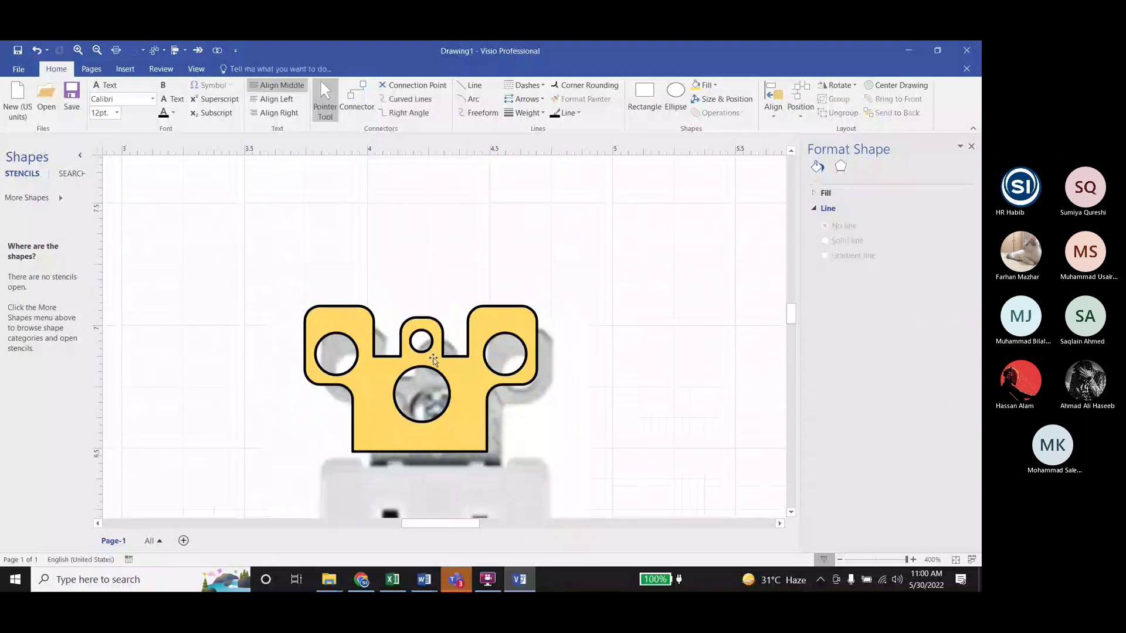
pyautogui.click(456, 377)
pyautogui.moveTo(455, 377); pyautogui.dragTo(468, 395)
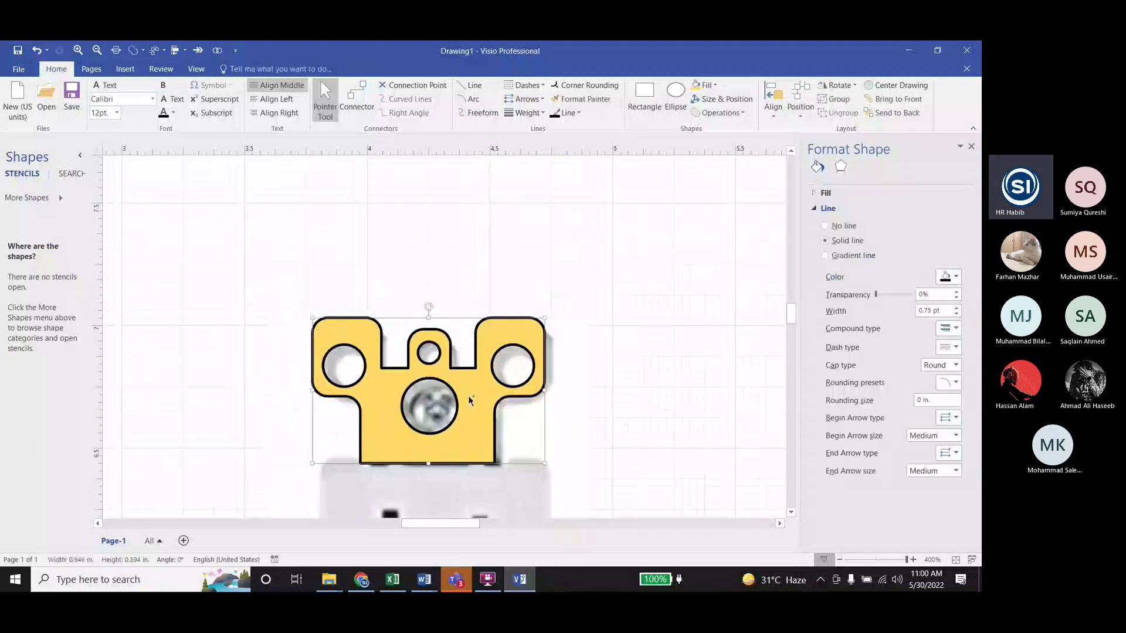
pyautogui.keyDown('ctrl'); pyautogui.scroll(3, 468, 395); pyautogui.keyUp('ctrl')
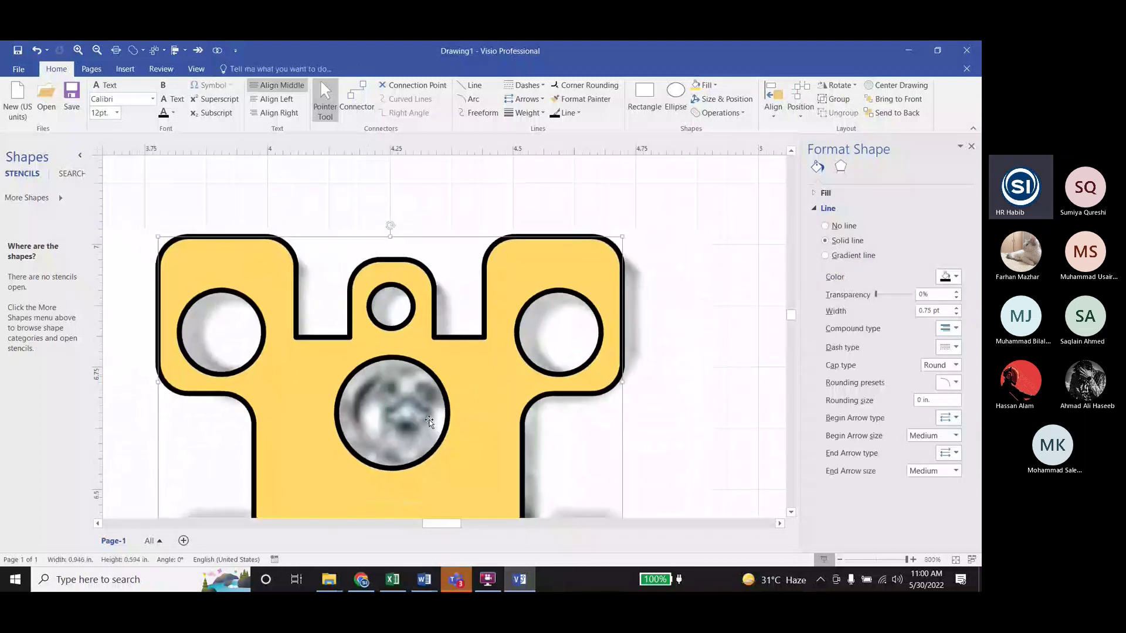
pyautogui.press('Right')
pyautogui.press('Right')
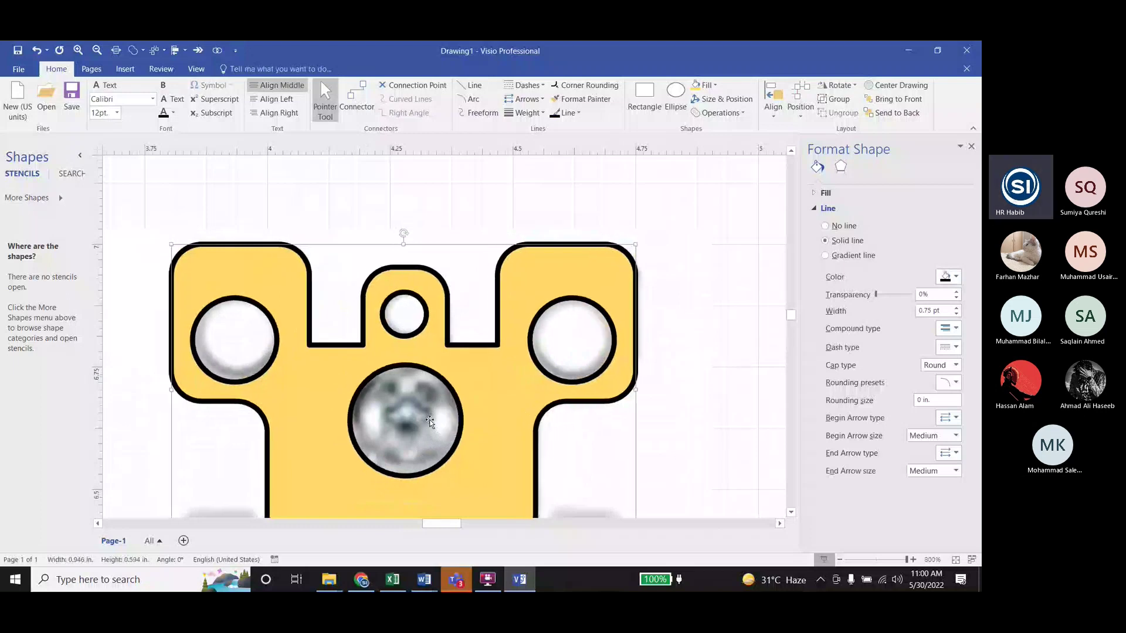
pyautogui.press('Up')
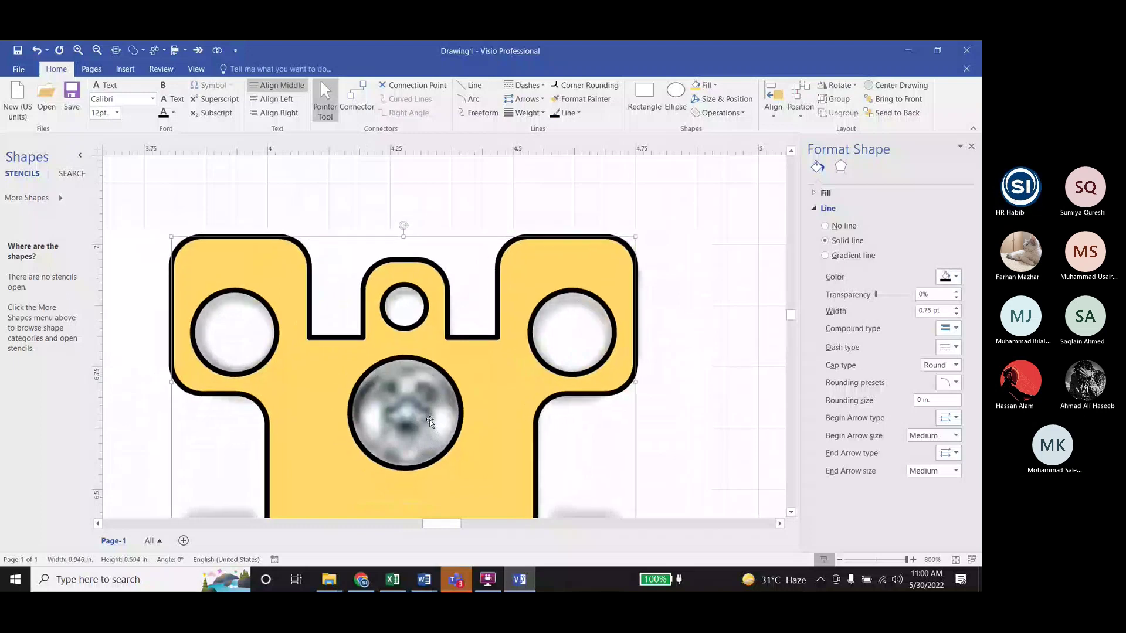
pyautogui.press('Down')
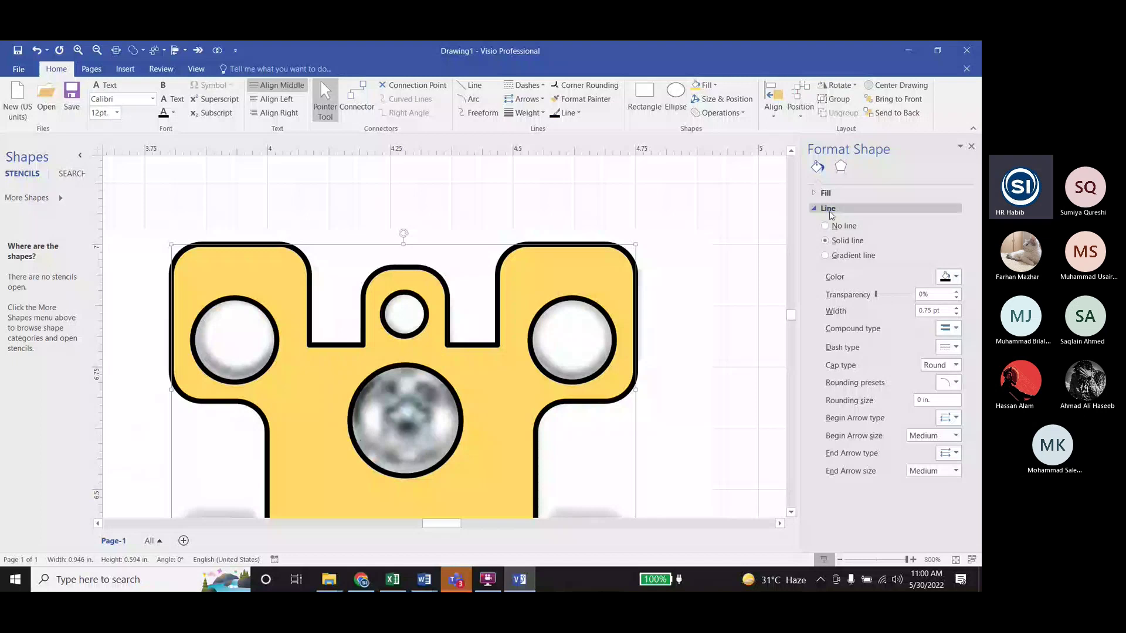
pyautogui.click(757, 215)
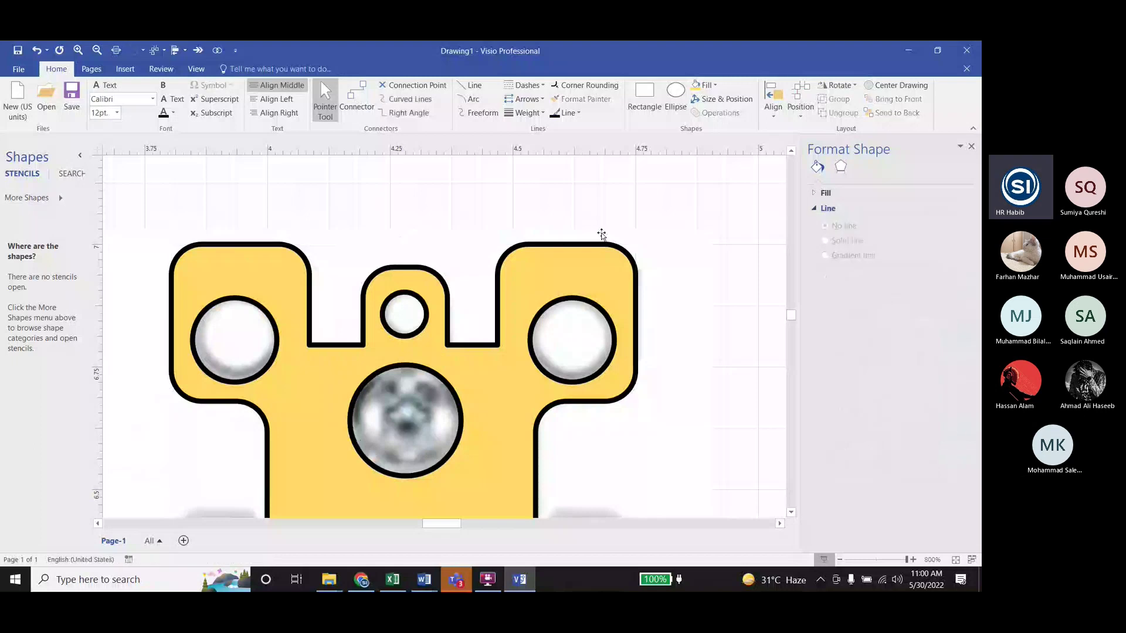
pyautogui.keyDown('ctrl'); pyautogui.scroll(-4, 568, 326); pyautogui.keyUp('ctrl')
# Duplicate the yellow bracket, rotate the copy 180° and move it to the outlet's bottom end
pyautogui.click(528, 326)
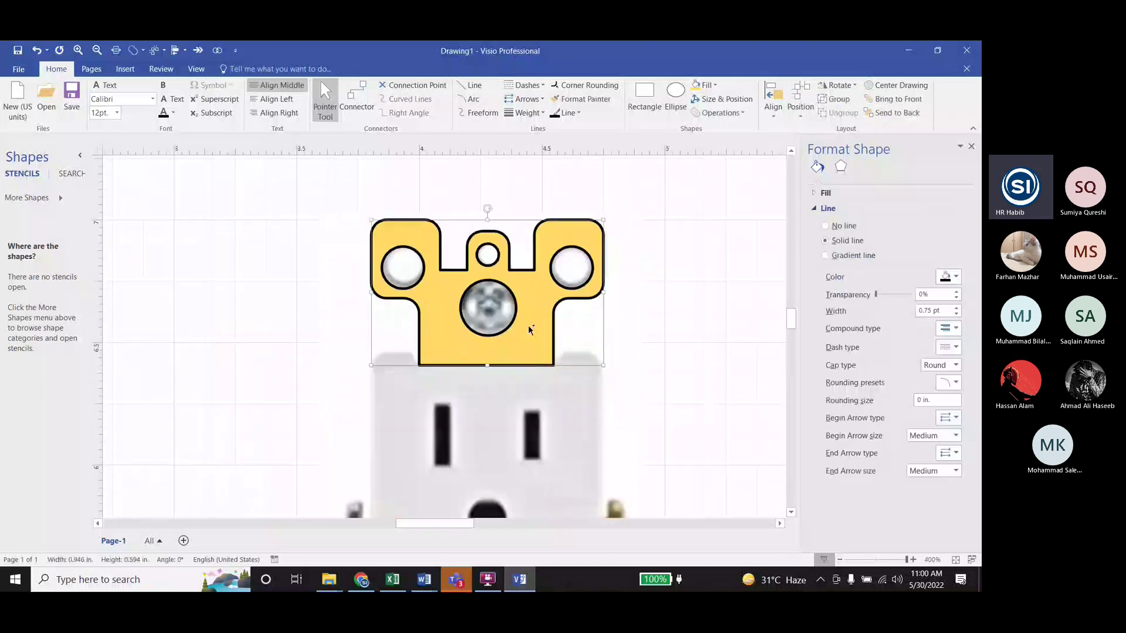
pyautogui.hotkey('ctrl', 'd')
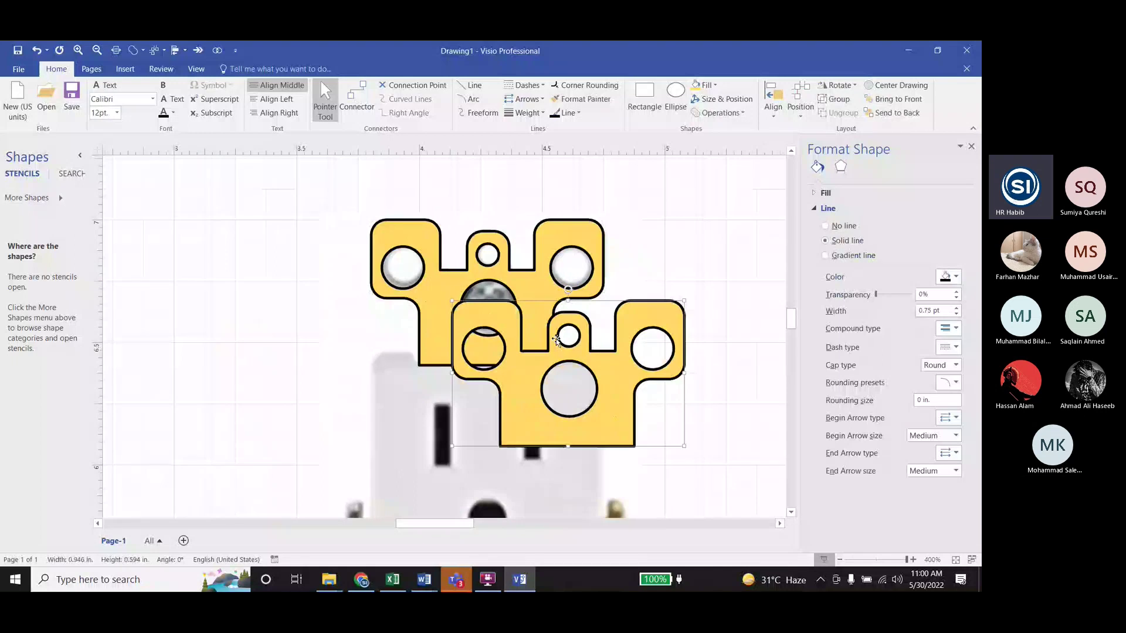
pyautogui.hotkey('ctrl', 'r')
pyautogui.hotkey('ctrl', 'r')
pyautogui.scroll(-2, 590, 304)
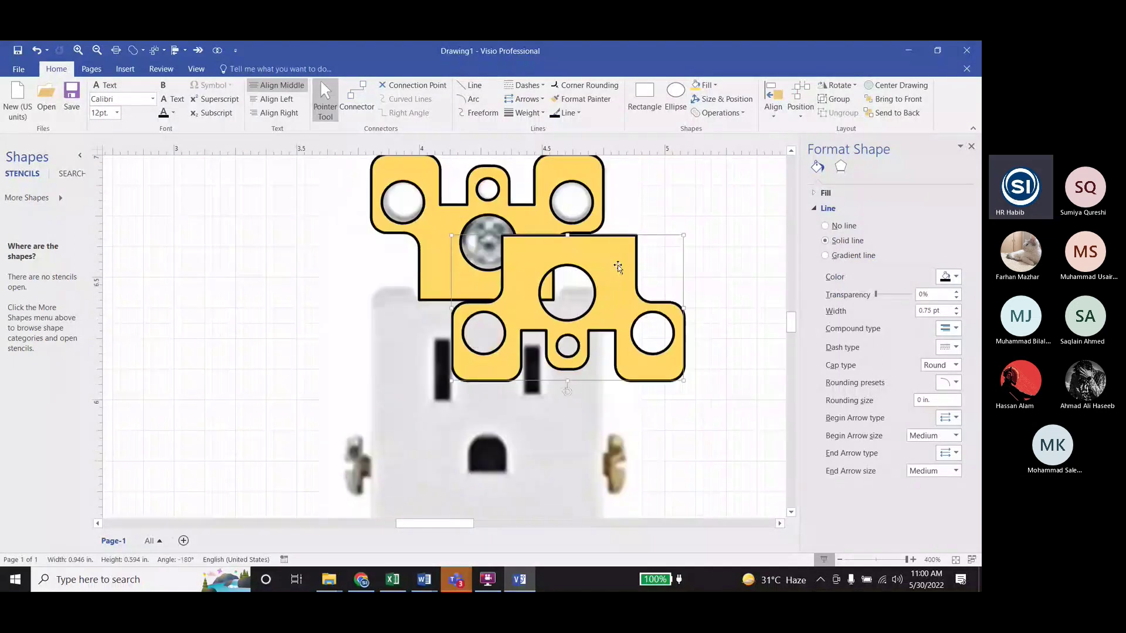
pyautogui.moveTo(615, 264); pyautogui.dragTo(575, 417)
pyautogui.keyDown('ctrl'); pyautogui.scroll(-5, 549, 346); pyautogui.keyUp('ctrl')
pyautogui.moveTo(549, 346); pyautogui.dragTo(531, 487)
pyautogui.scroll(-2, 531, 421)
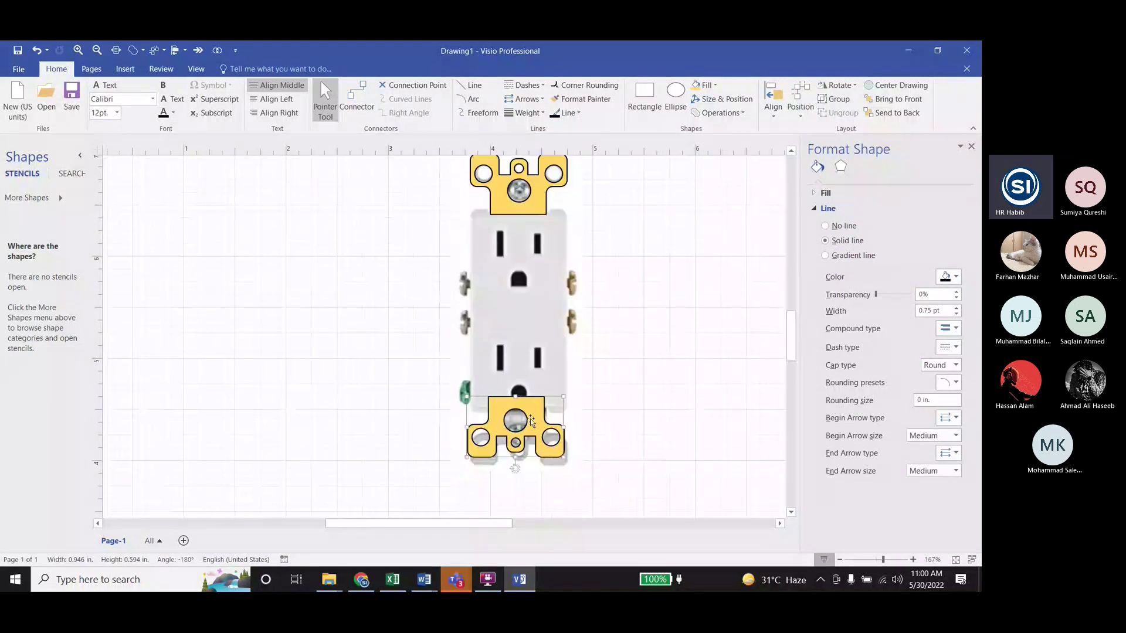
# Undo the last move and nudge the bottom bracket up against the photo's lower end
pyautogui.hotkey('ctrl', 'z')
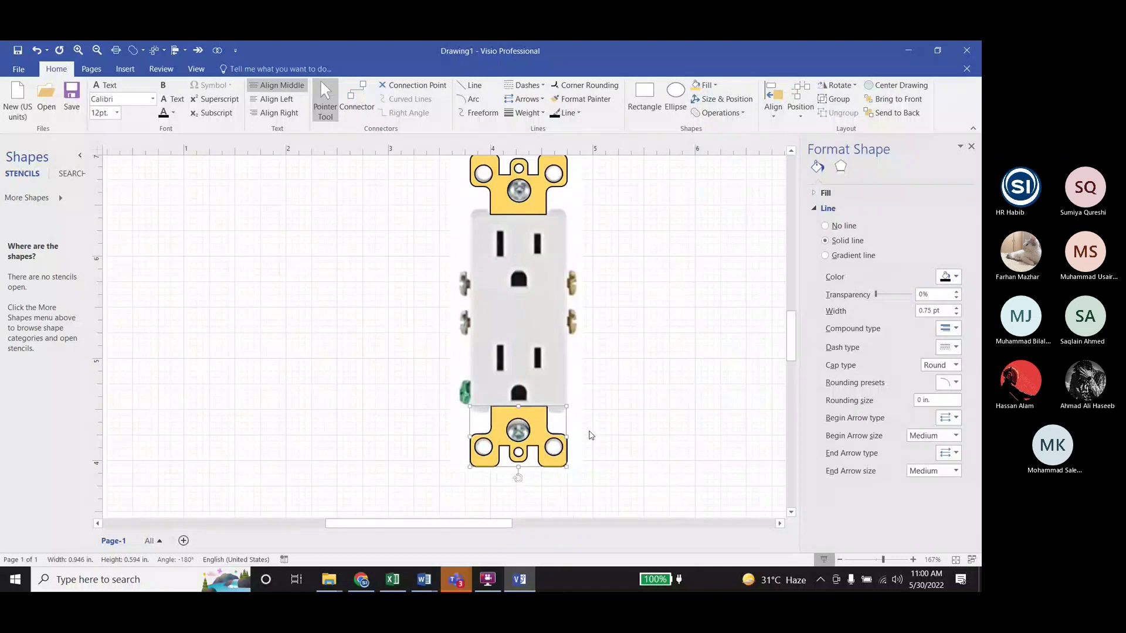
pyautogui.keyDown('ctrl'); pyautogui.scroll(1, 575, 434); pyautogui.keyUp('ctrl')
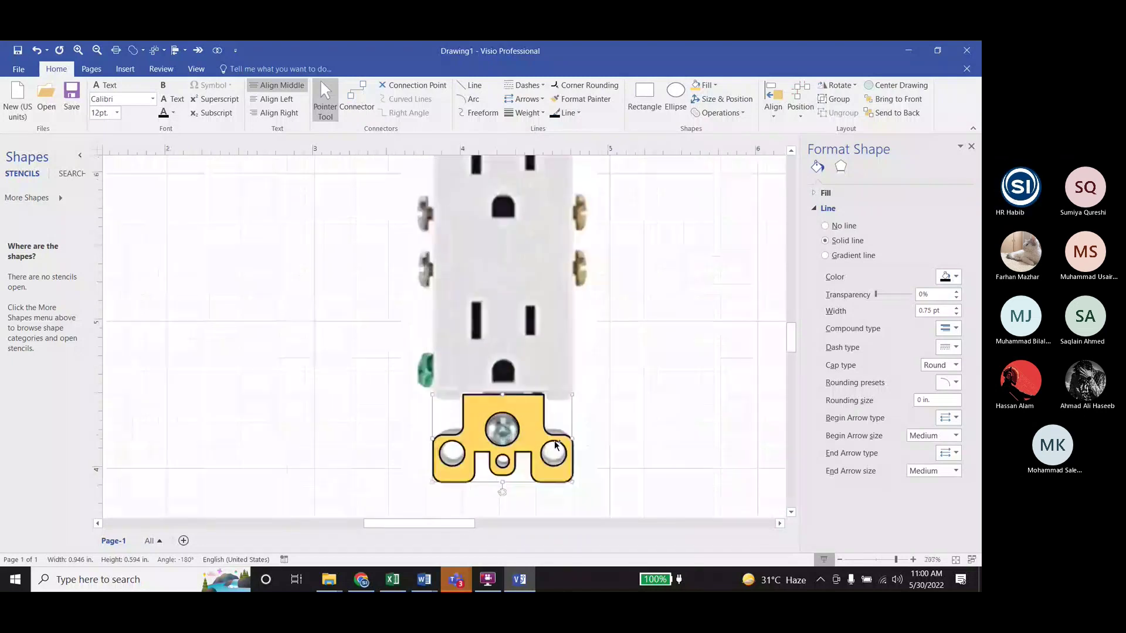
pyautogui.keyDown('ctrl'); pyautogui.scroll(2, 556, 445); pyautogui.keyUp('ctrl')
pyautogui.press('Up')
pyautogui.press('Up')
pyautogui.press('Up')
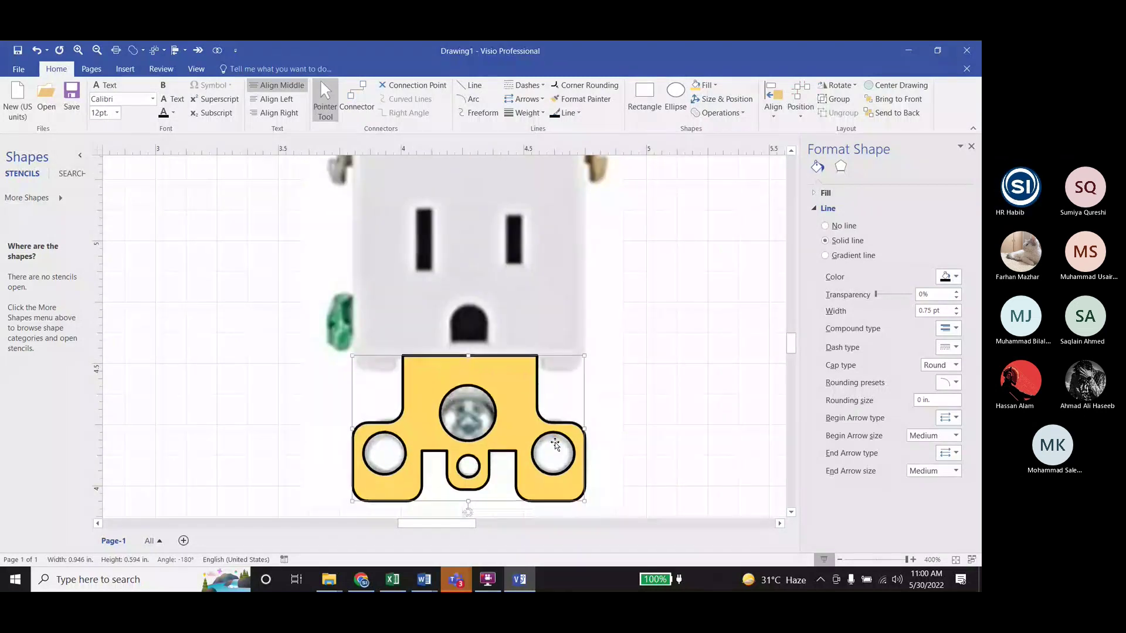
pyautogui.press('Down')
pyautogui.press('Down')
pyautogui.press('Down')
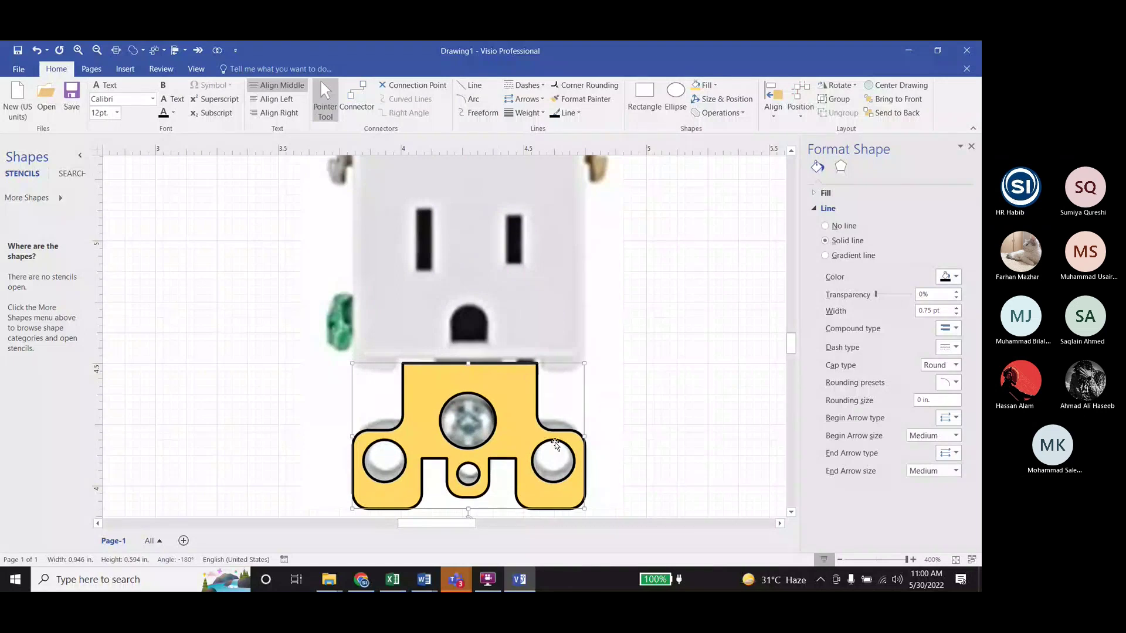
pyautogui.press('Up')
pyautogui.press('Up')
pyautogui.press('Up')
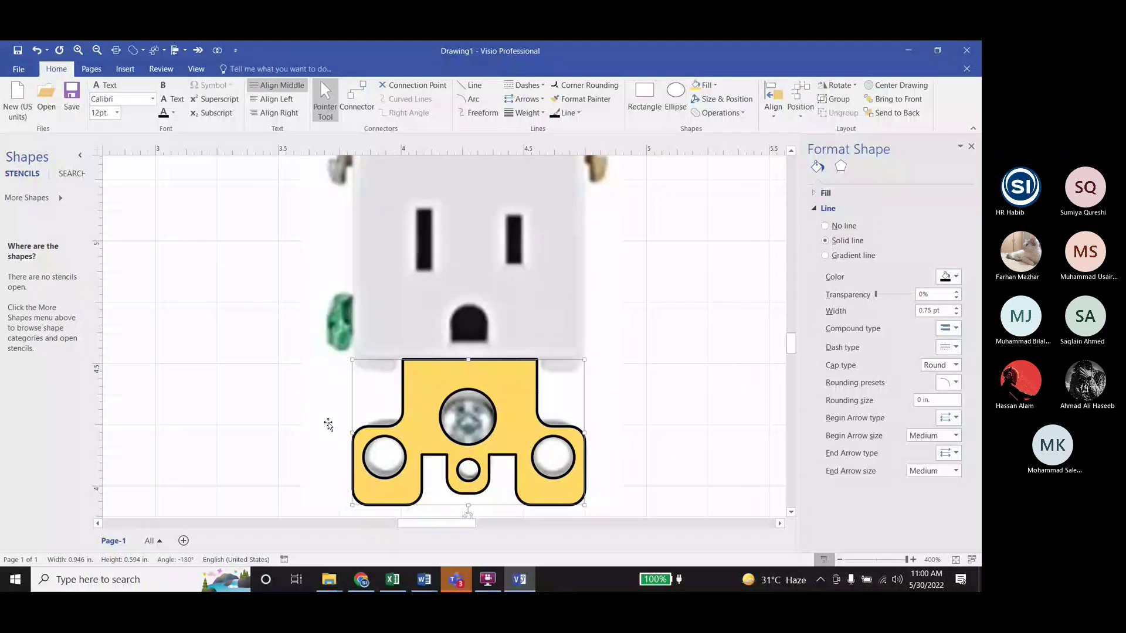
pyautogui.keyDown('ctrl'); pyautogui.scroll(-5, 328, 424); pyautogui.keyUp('ctrl')
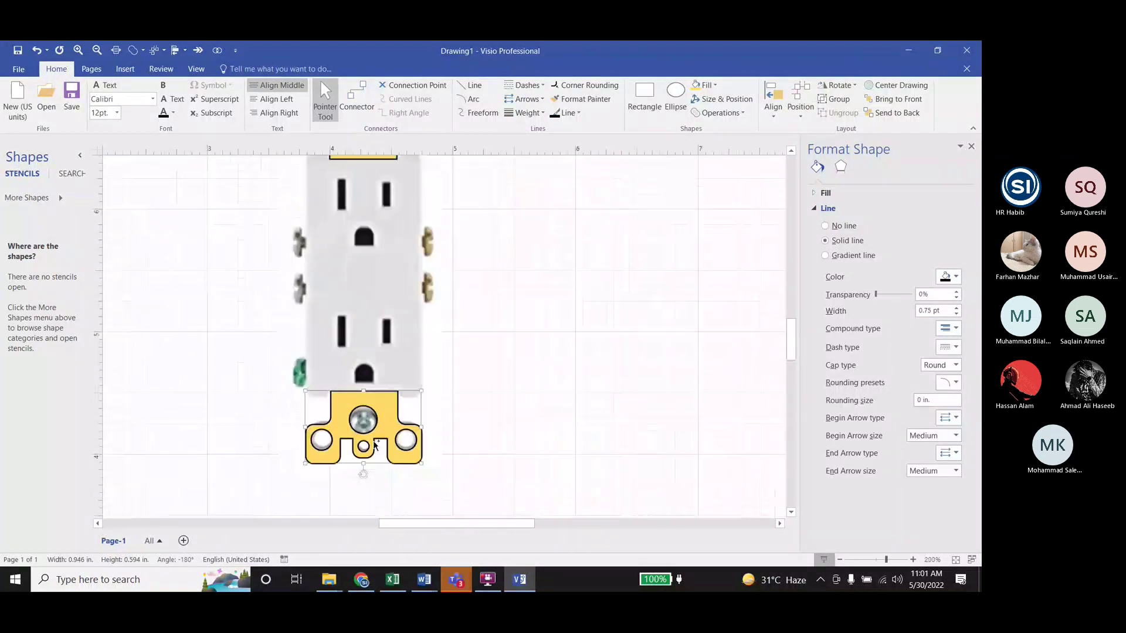
pyautogui.click(368, 231)
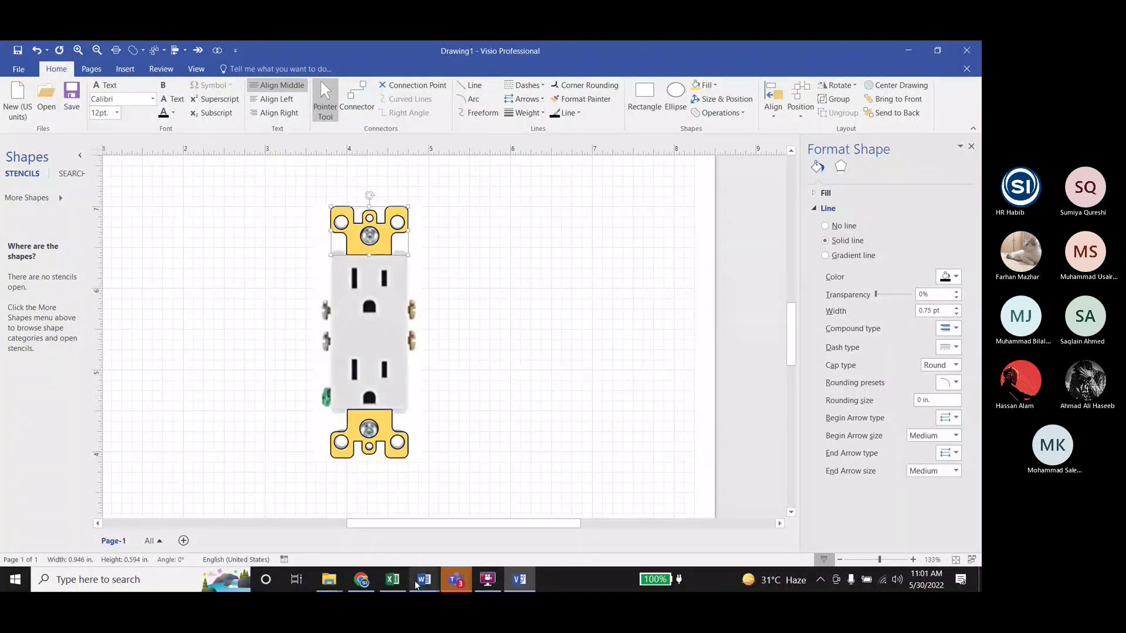
pyautogui.click(424, 579)
pyautogui.scroll(-2, 691, 350)
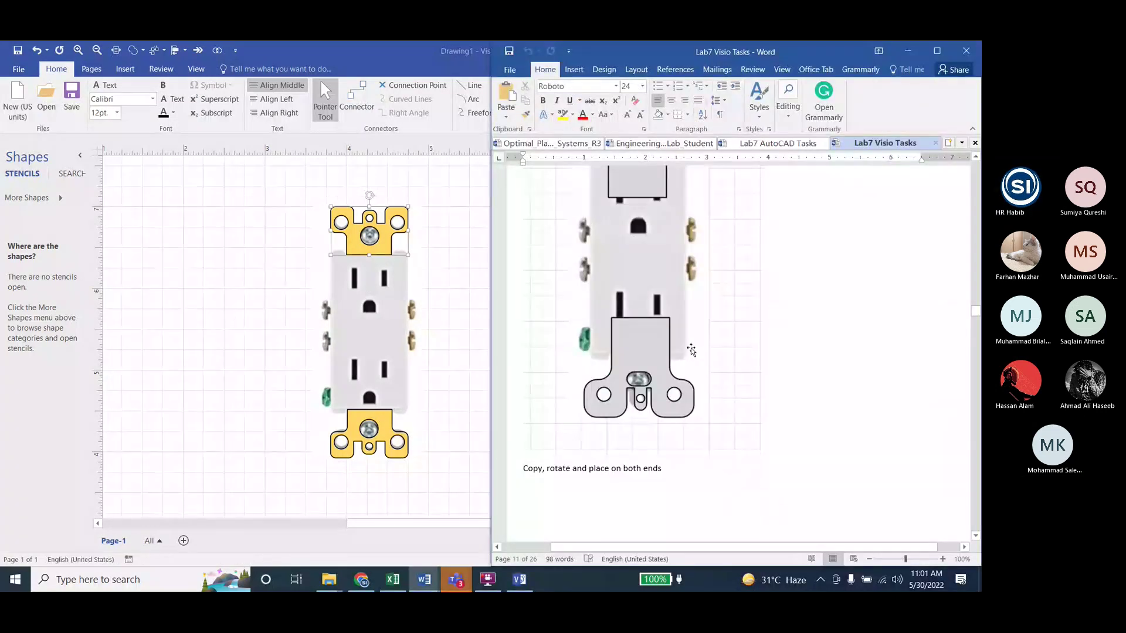
pyautogui.scroll(-10, 690, 350)
pyautogui.scroll(-9, 701, 367)
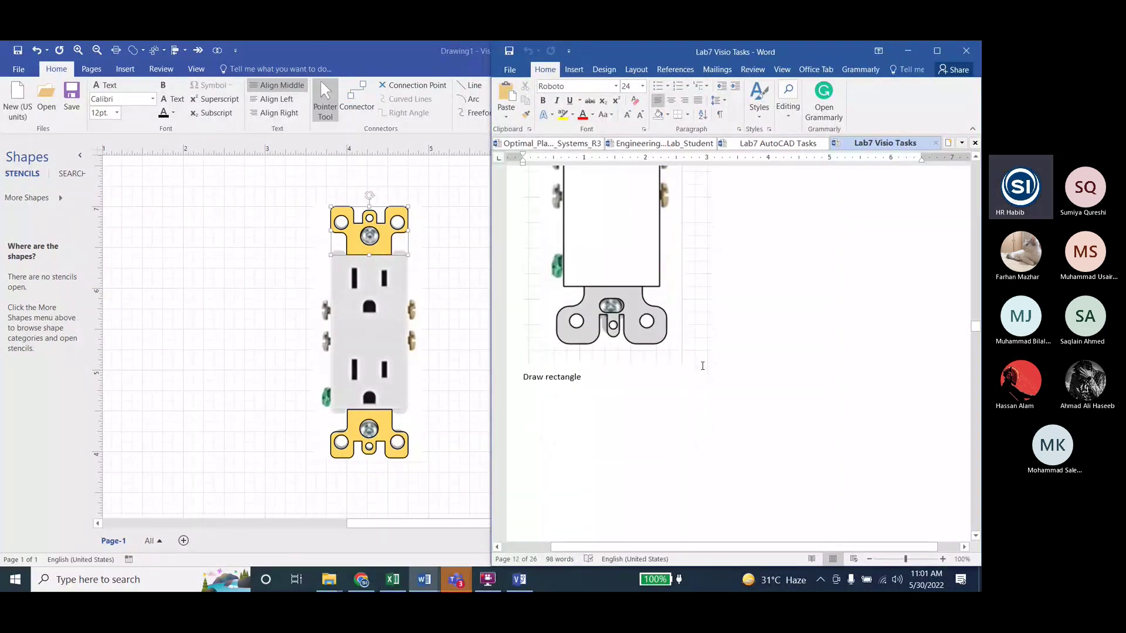
pyautogui.click(376, 250)
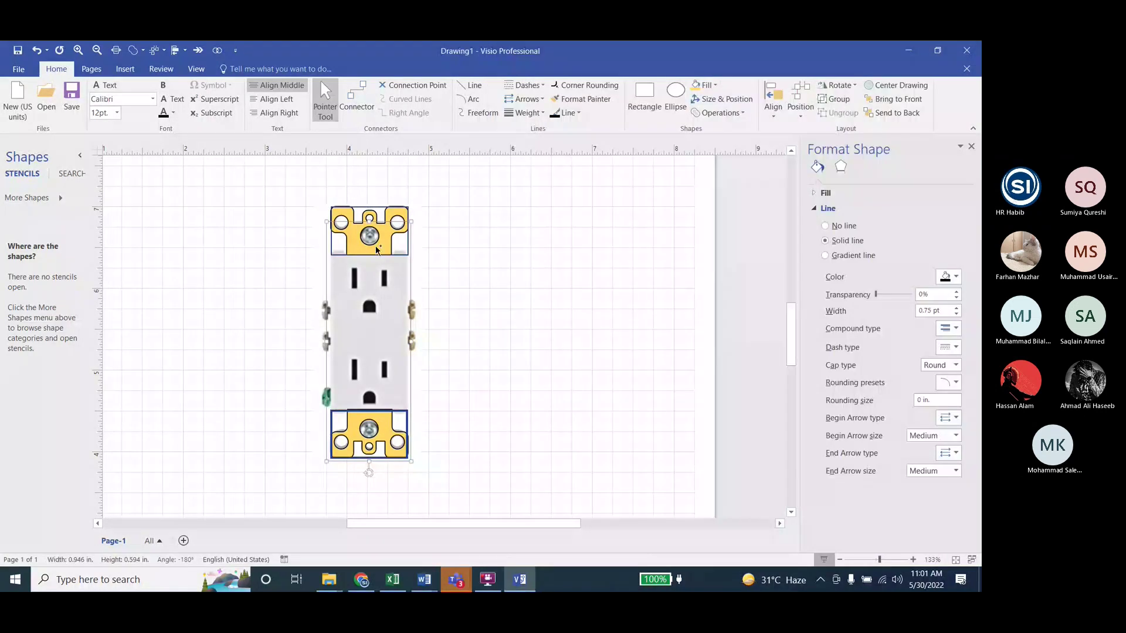
pyautogui.click(772, 110)
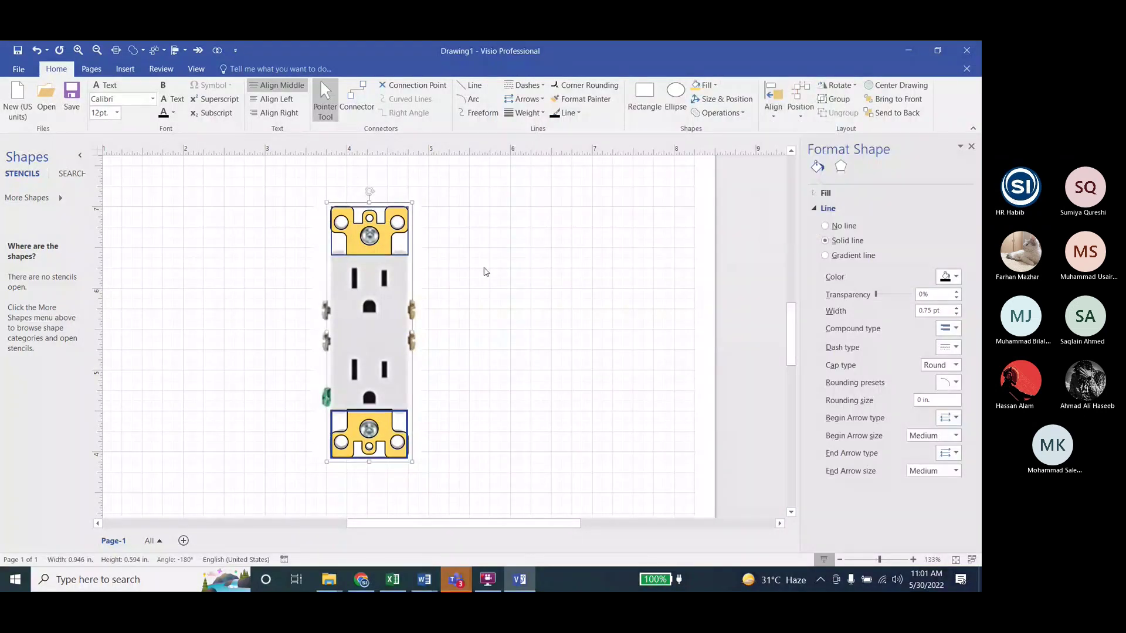
pyautogui.click(777, 117)
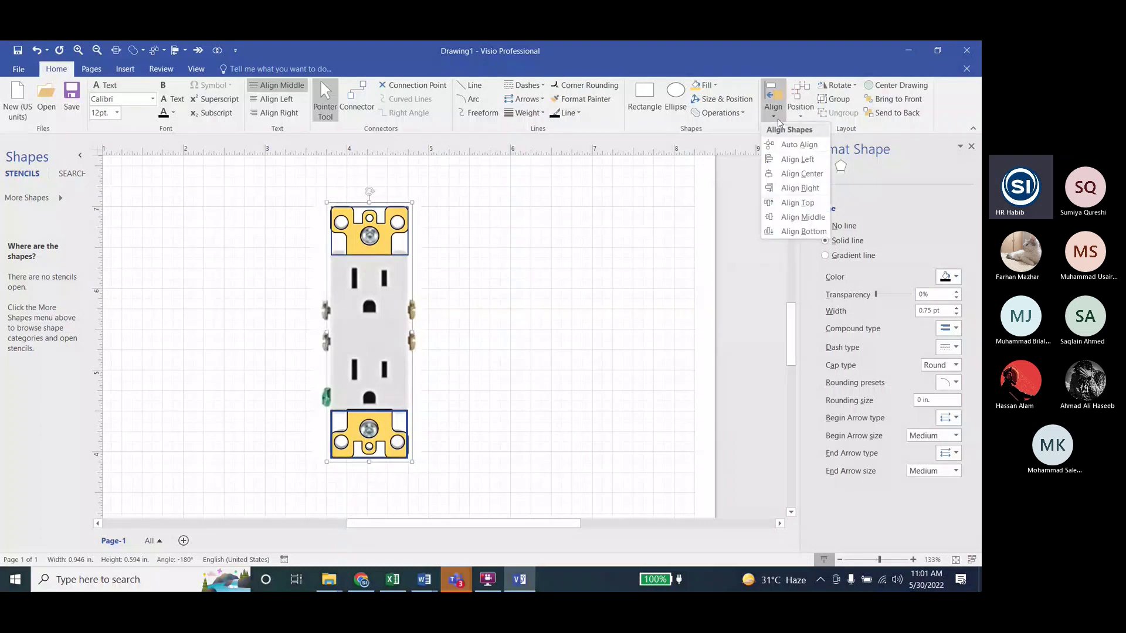
pyautogui.click(551, 330)
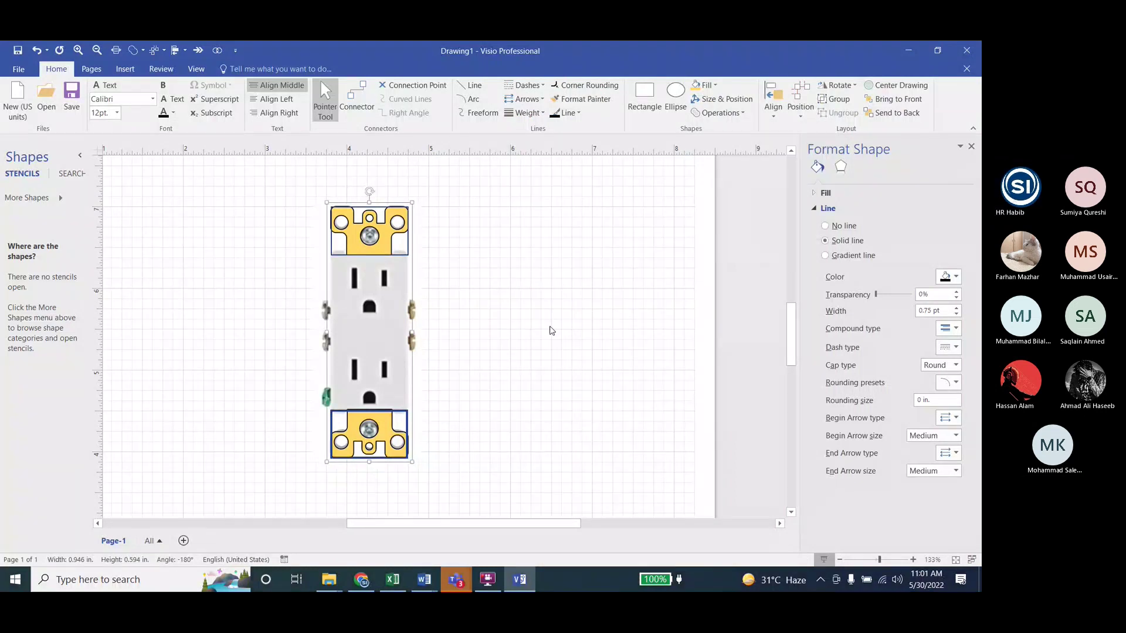
pyautogui.click(551, 330)
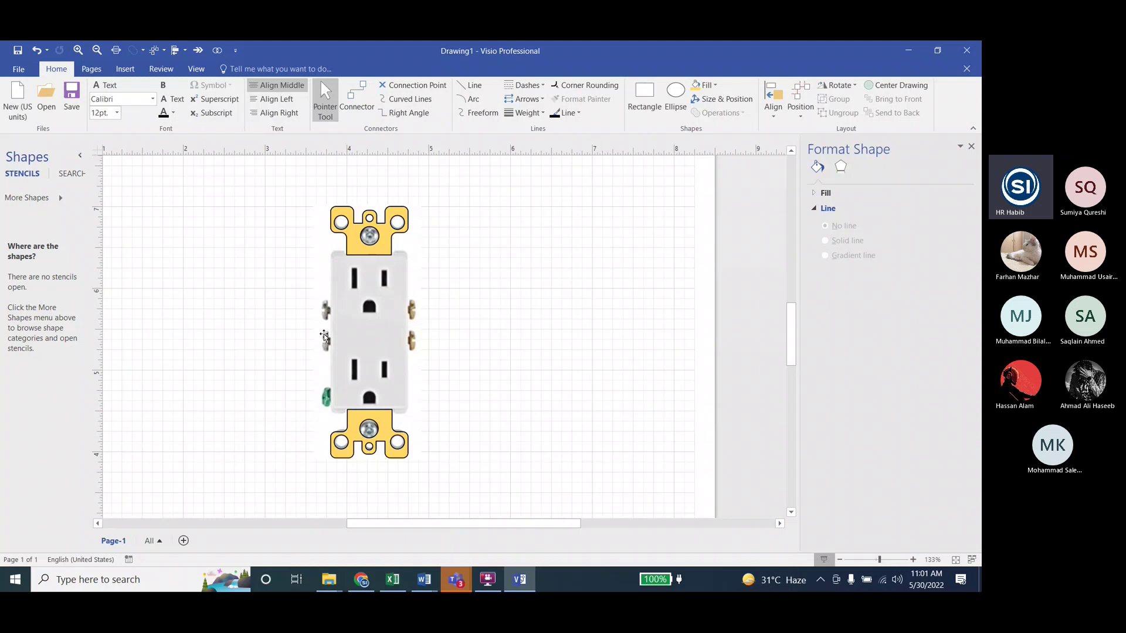
# Draw a white rectangle over the outlet body and narrow it to fit between the yellow plates
pyautogui.click(640, 96)
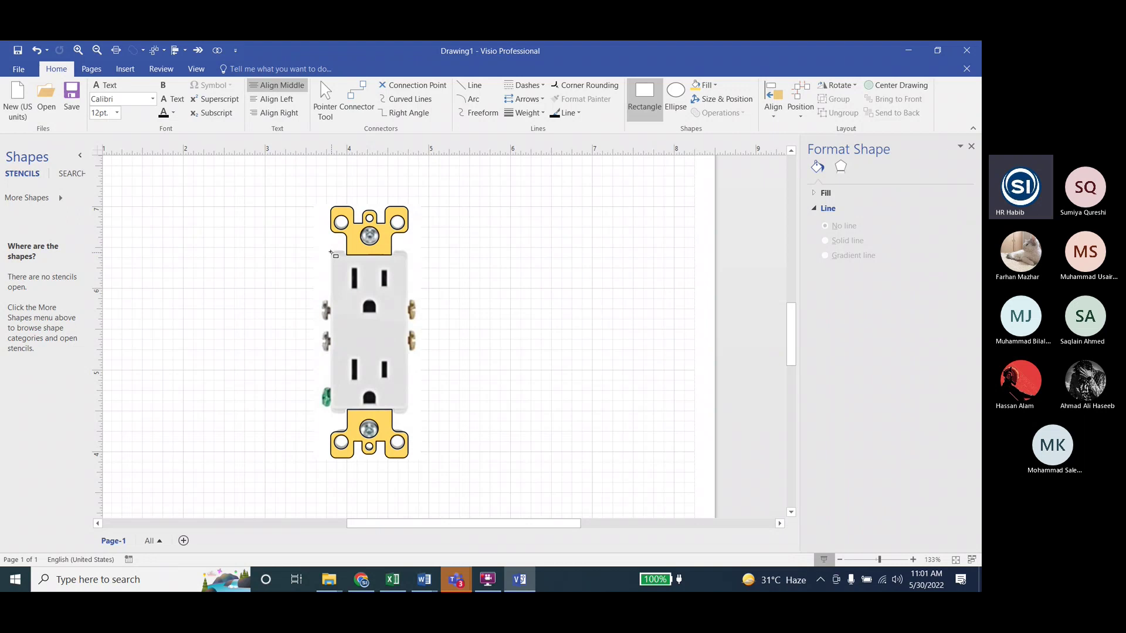
pyautogui.moveTo(330, 251); pyautogui.dragTo(406, 414)
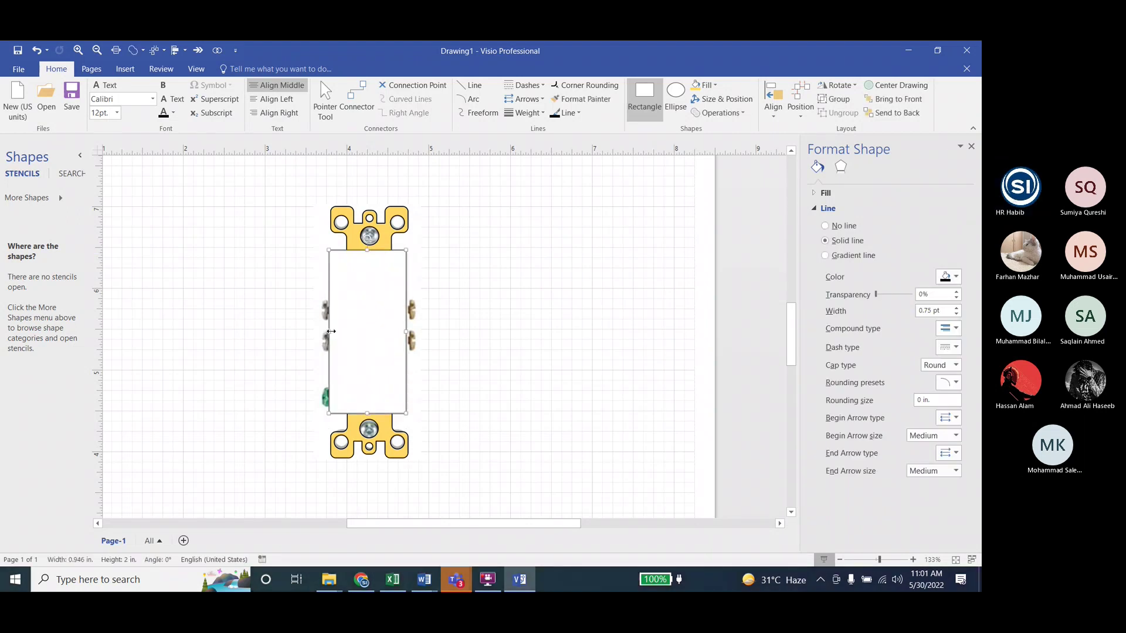
pyautogui.moveTo(331, 331); pyautogui.dragTo(334, 331)
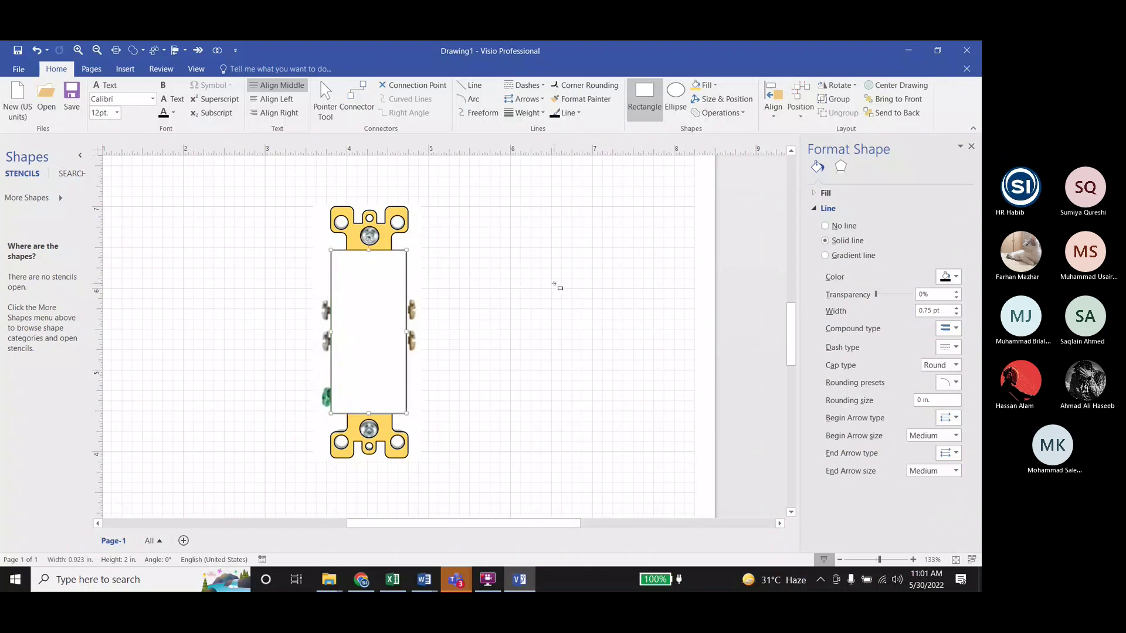
# Check the lab instructions for the next step, then return the Visio drawing to full screen
pyautogui.moveTo(424, 579)
pyautogui.click(463, 524)
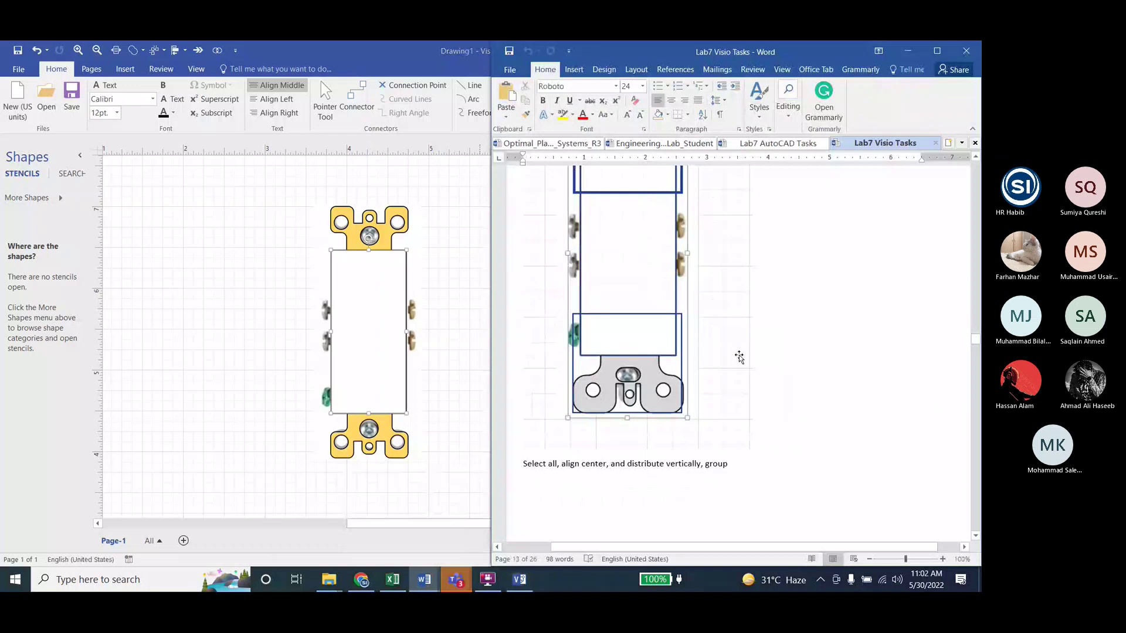
pyautogui.doubleClick(380, 55)
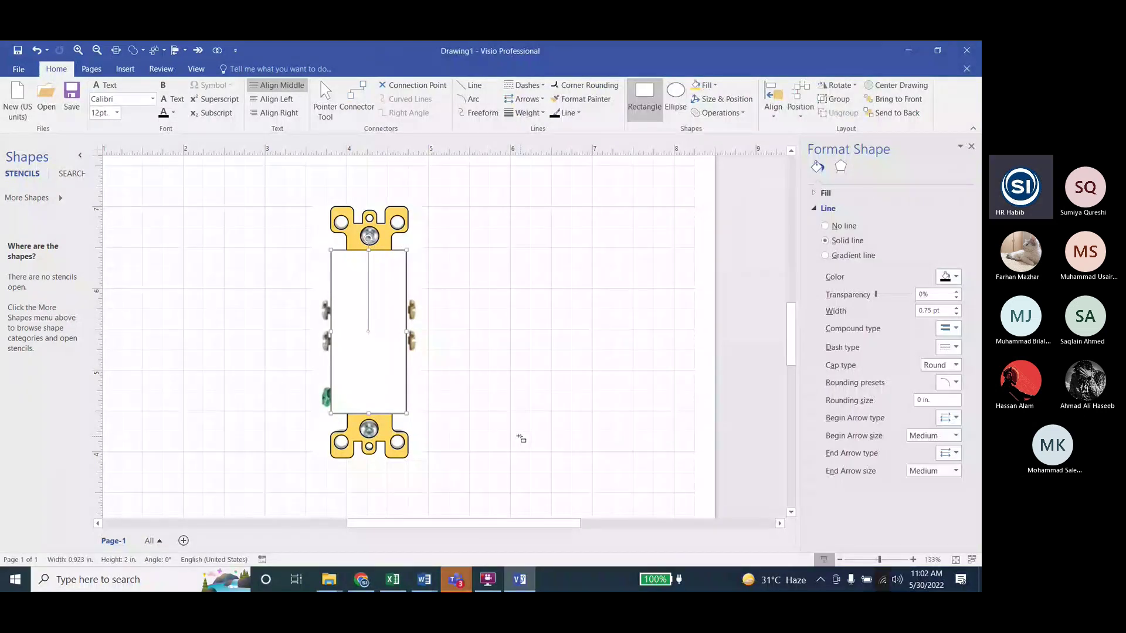
# Select the top plate, white rectangle and bottom plate, and align them on their left edges
pyautogui.hotkey('ctrl', '1')
pyautogui.click(355, 227)
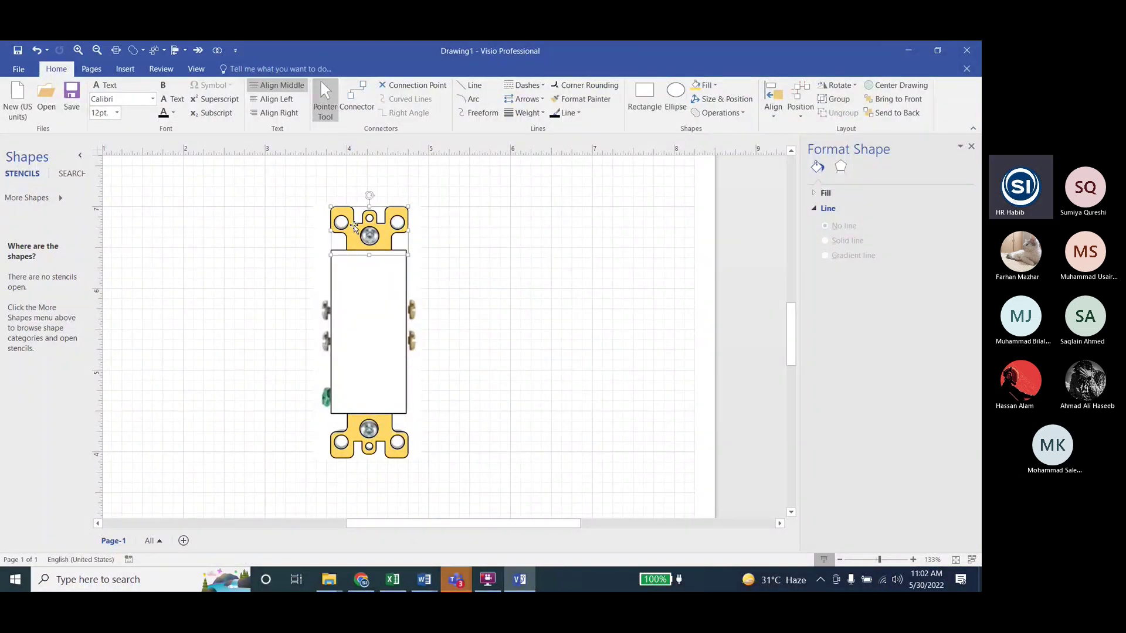
pyautogui.keyDown('shift'); pyautogui.click(362, 286); pyautogui.keyUp('shift')
pyautogui.keyDown('shift'); pyautogui.click(389, 444); pyautogui.keyUp('shift')
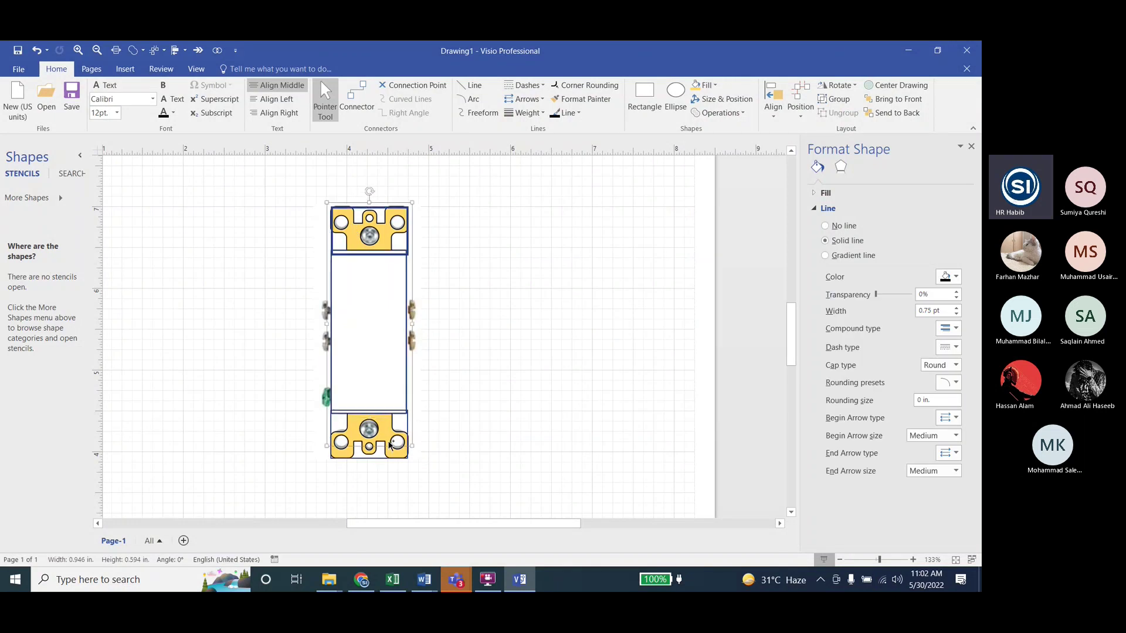
pyautogui.click(773, 101)
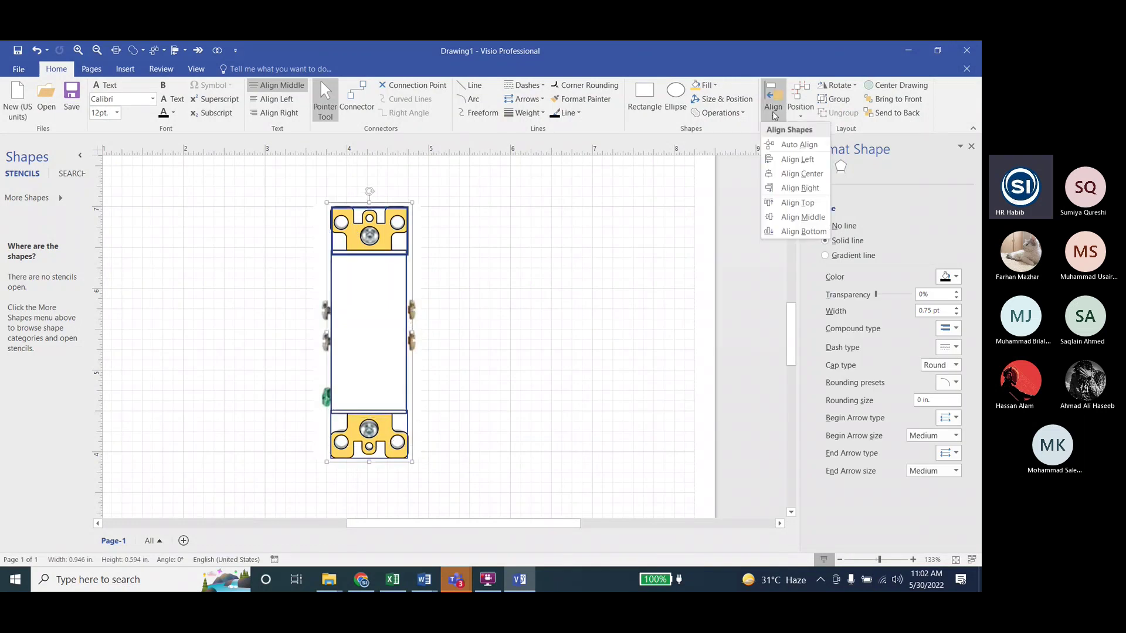
pyautogui.click(795, 159)
# Distribute the three shapes evenly from top to bottom, then deselect them
pyautogui.click(800, 104)
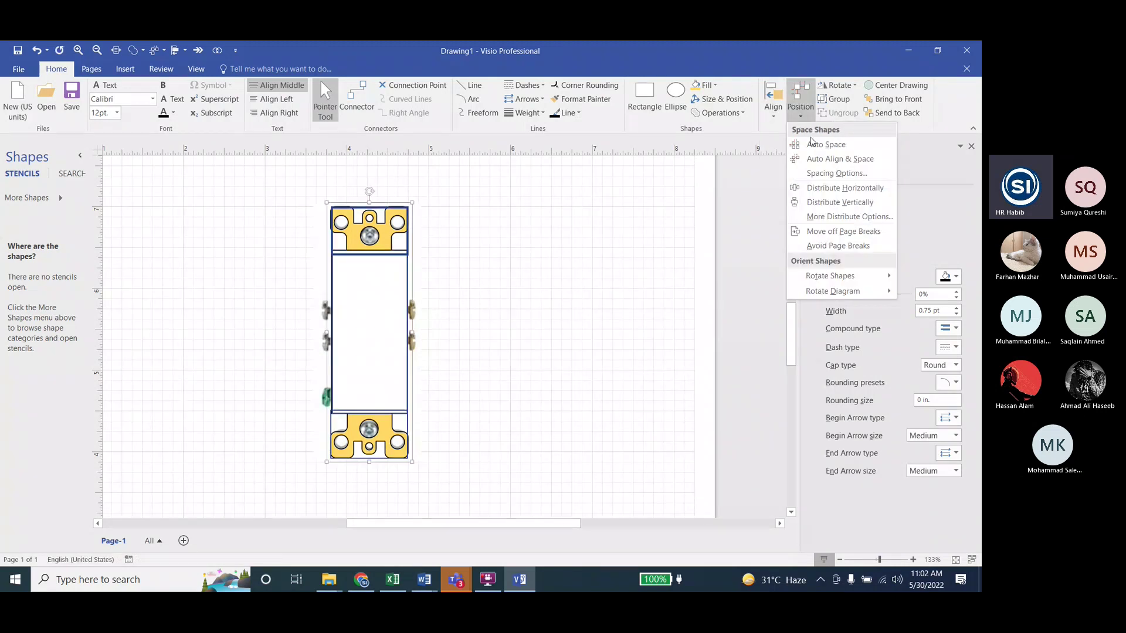
pyautogui.click(839, 202)
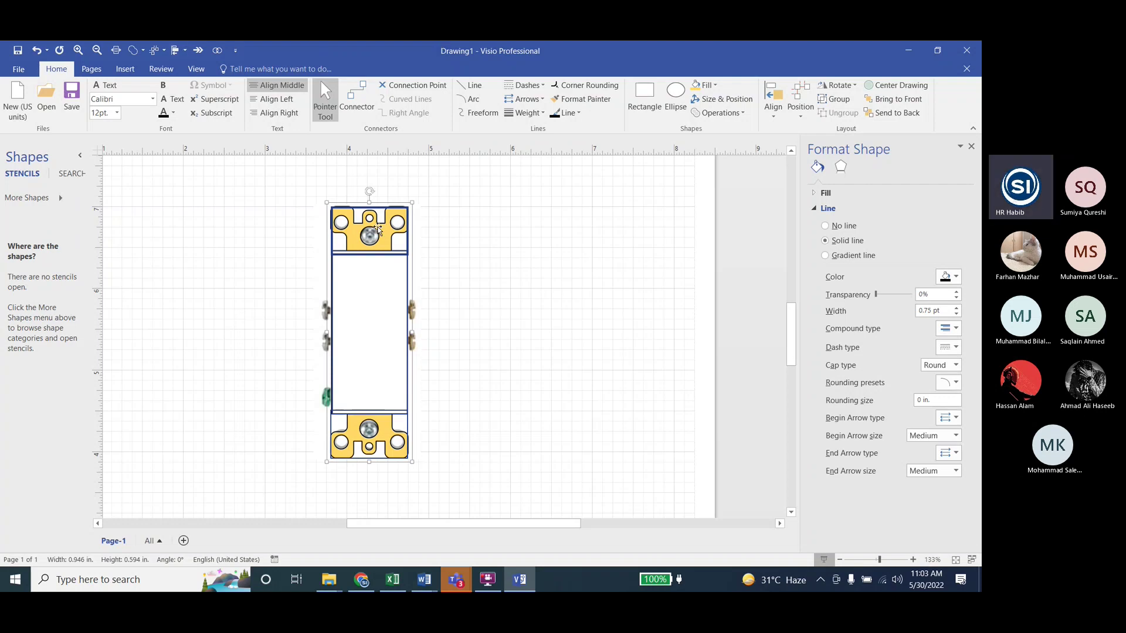
pyautogui.click(450, 221)
pyautogui.scroll(-1, 487, 231)
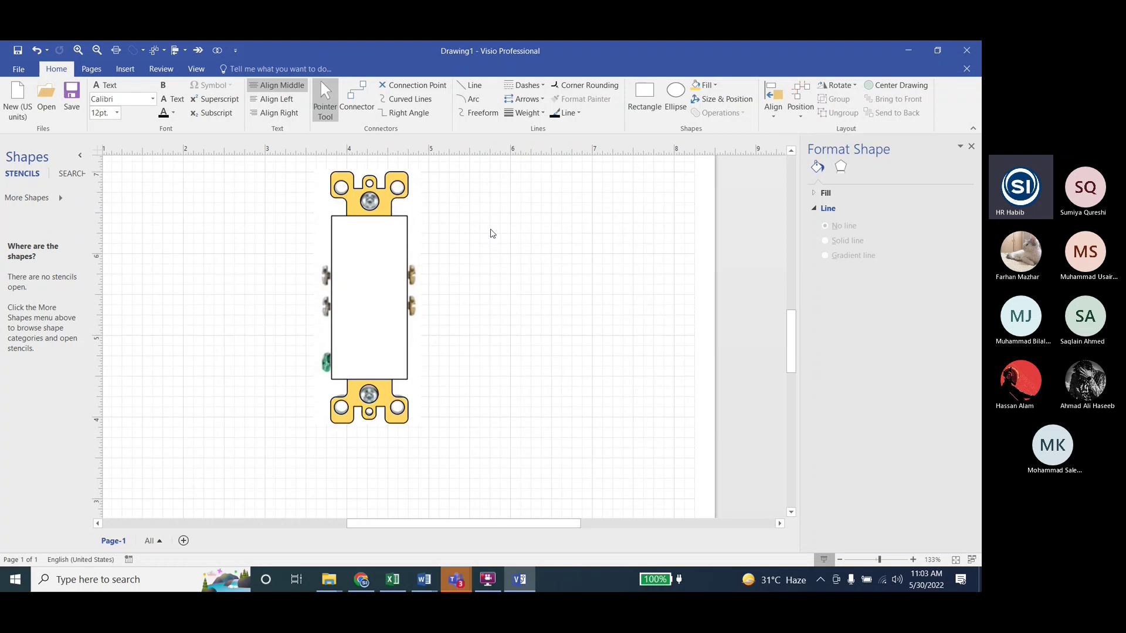
# Place a duplicate of the slot rectangle over the right outlet slot
pyautogui.scroll(-1, 492, 233)
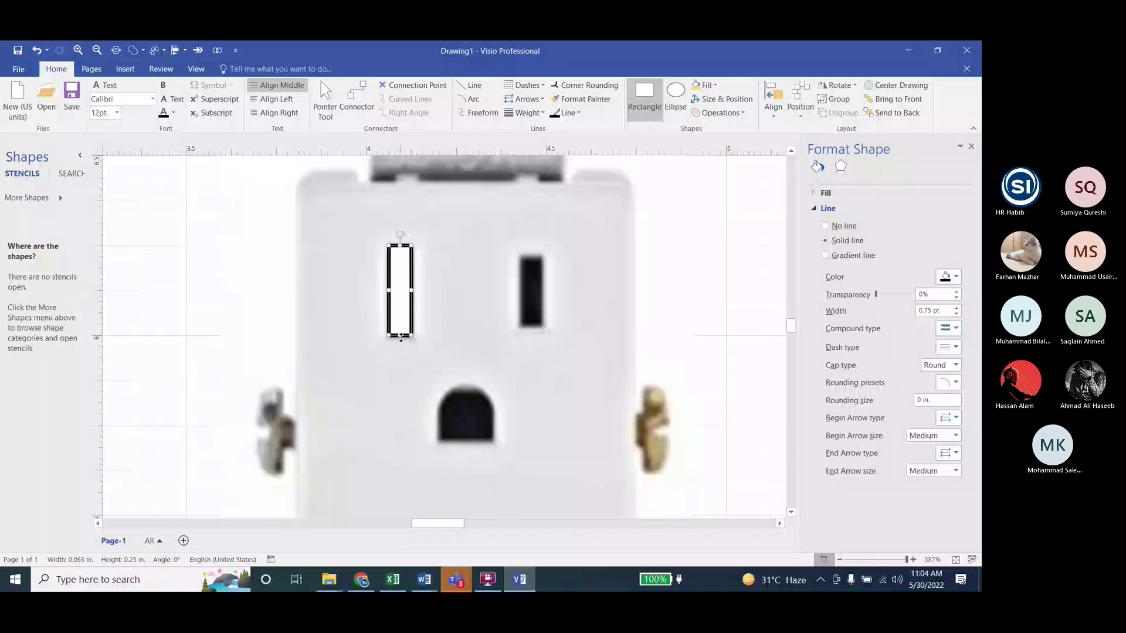
pyautogui.hotkey('ctrl', 'd')
pyautogui.moveTo(509, 386); pyautogui.dragTo(524, 279)
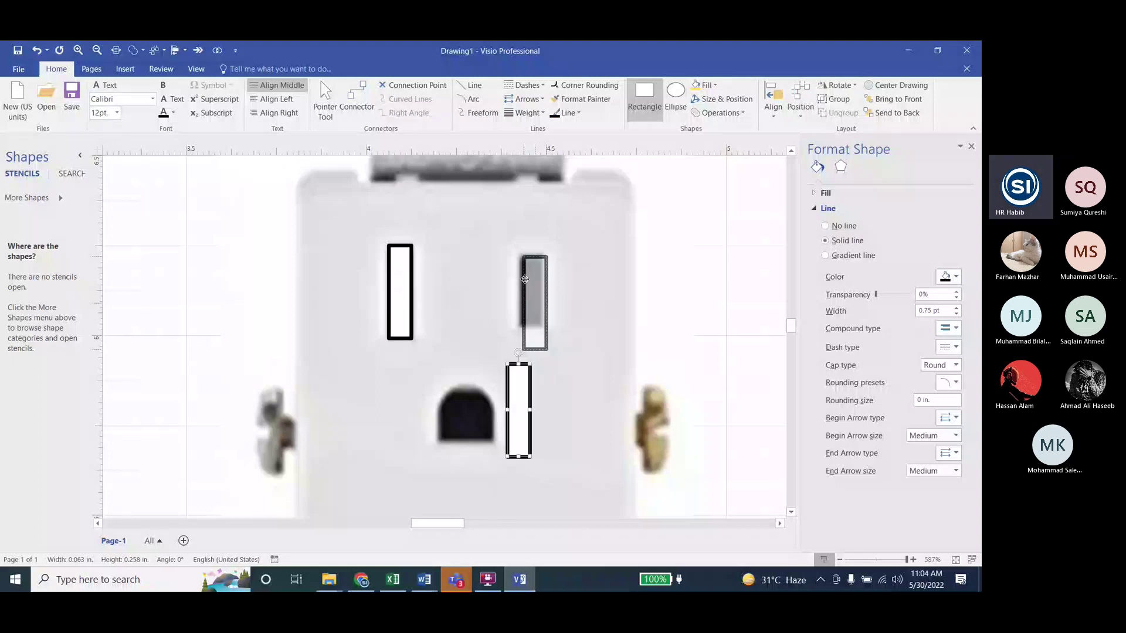
pyautogui.moveTo(524, 279); pyautogui.dragTo(520, 278)
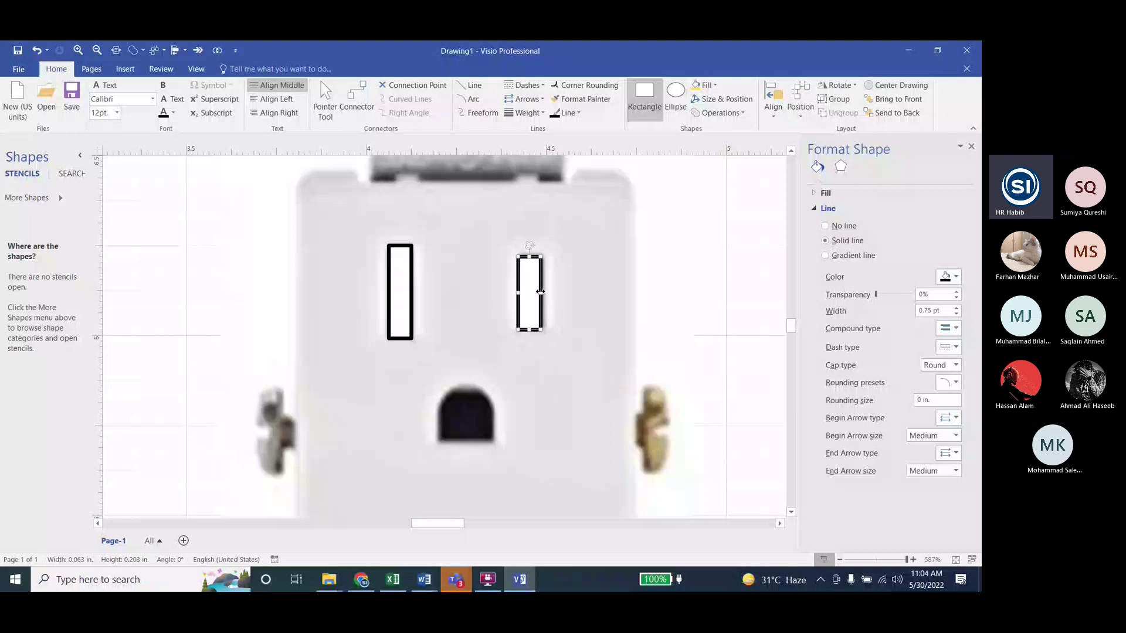
# Duplicate the slot rectangle onto the ground hole and resize it to 0.164 by 0.094 in
pyautogui.hotkey('ctrl', 'd')
pyautogui.moveTo(648, 410); pyautogui.dragTo(450, 409)
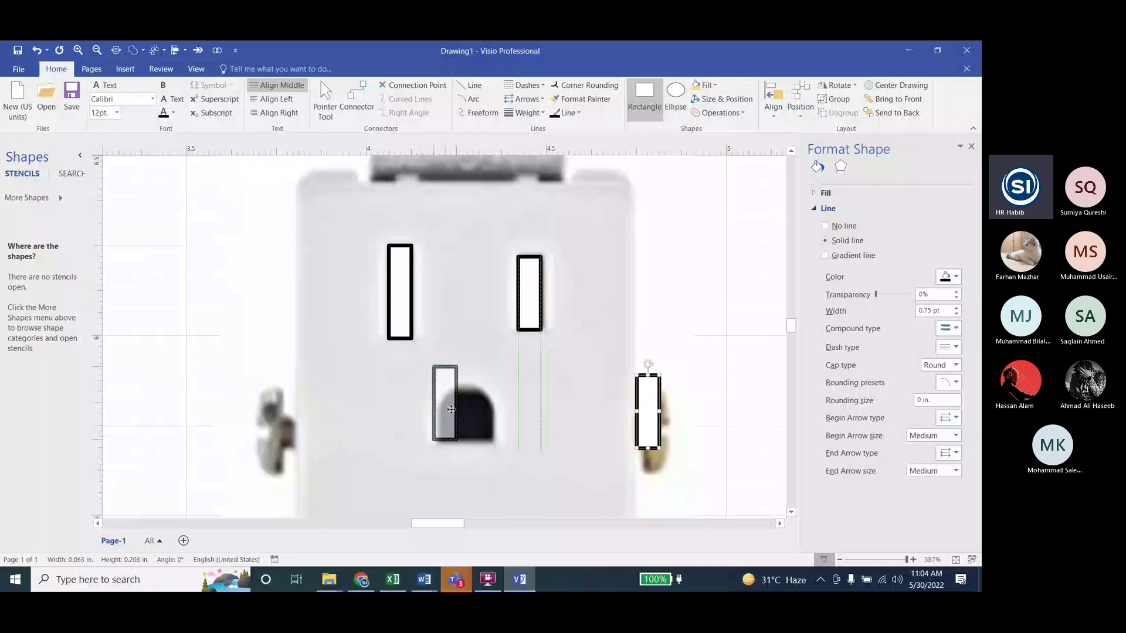
pyautogui.moveTo(450, 409); pyautogui.dragTo(451, 411)
pyautogui.moveTo(463, 406); pyautogui.dragTo(494, 405)
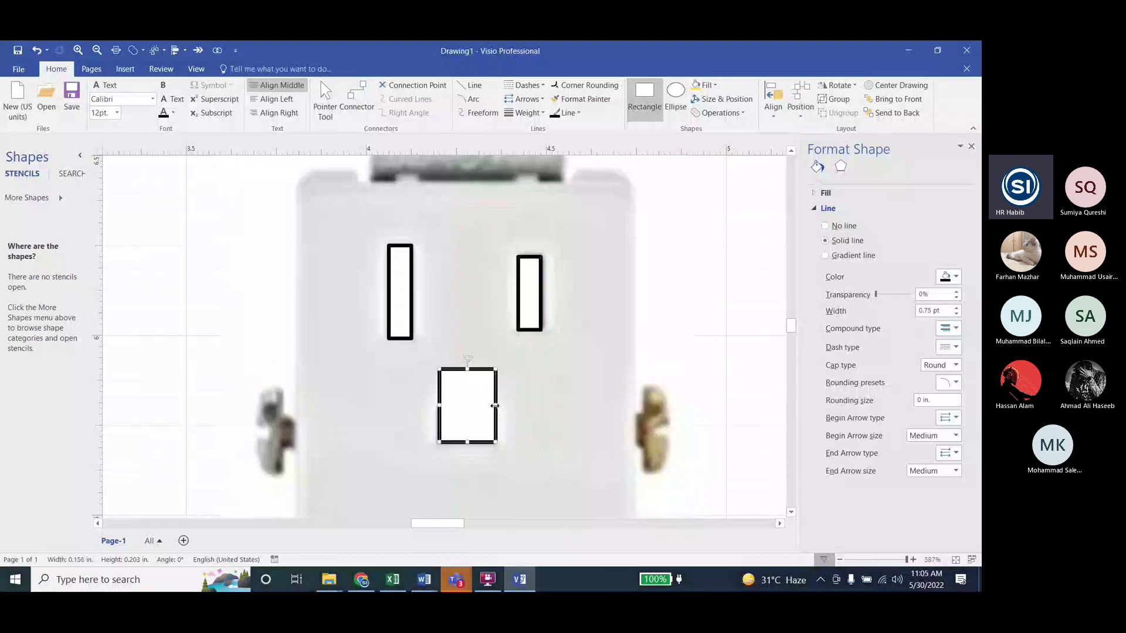
pyautogui.moveTo(467, 371); pyautogui.dragTo(460, 409)
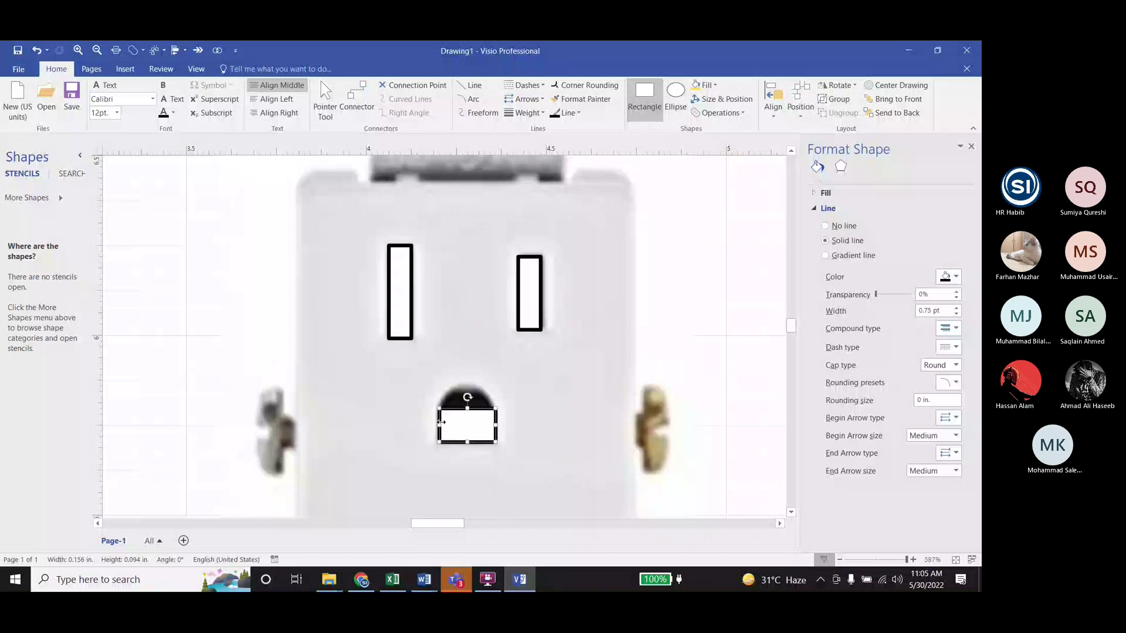
pyautogui.moveTo(440, 422); pyautogui.dragTo(438, 423)
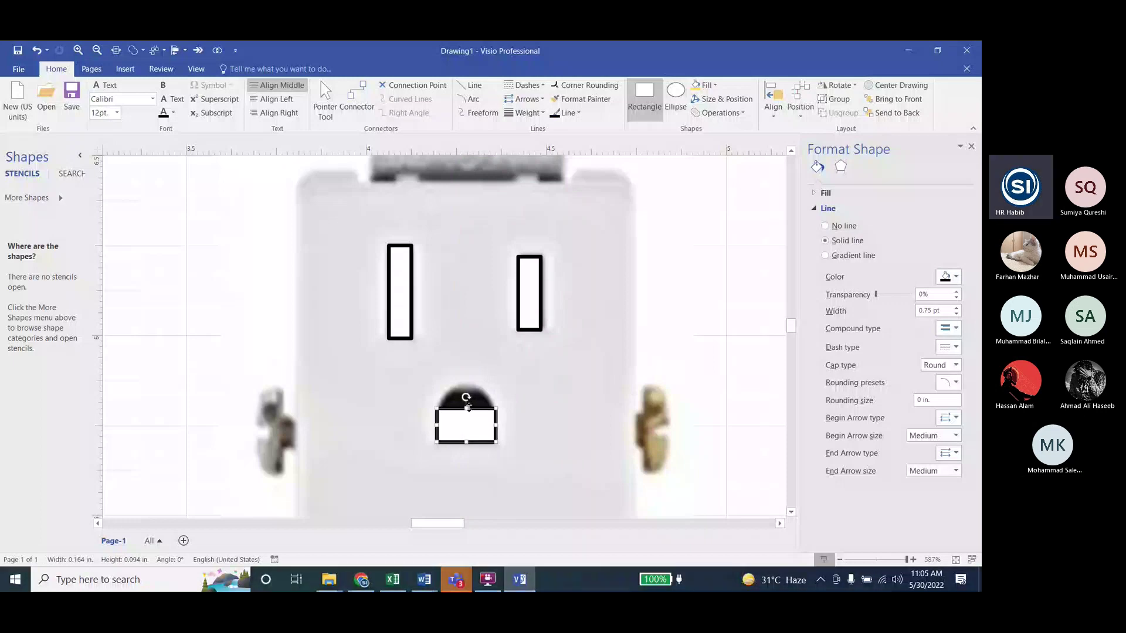
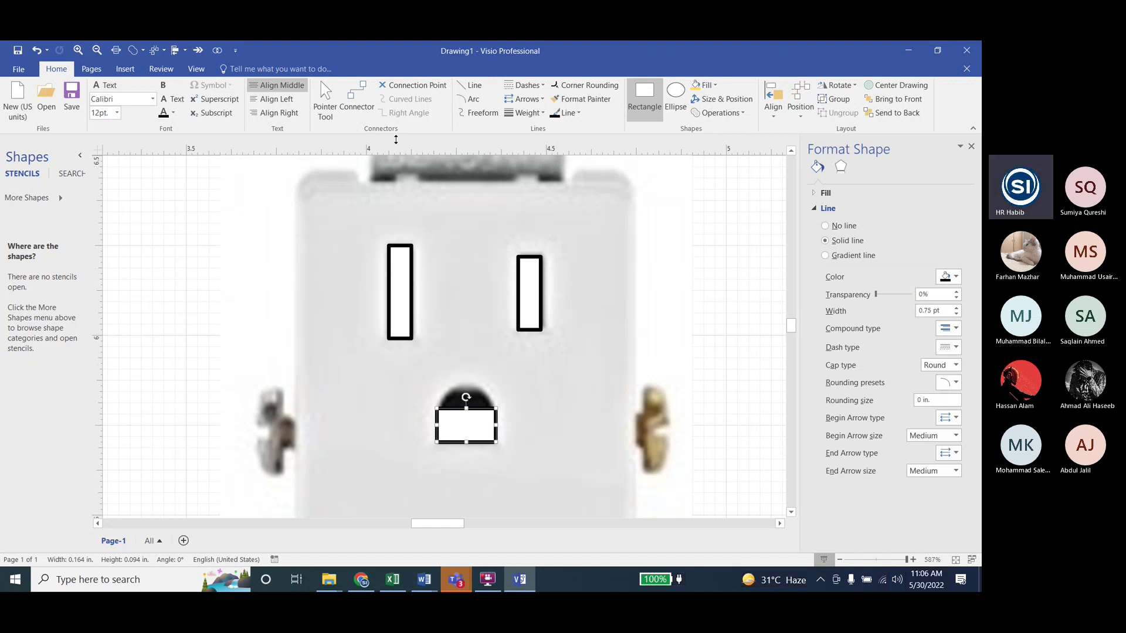
# Draw a small circle over the lower rectangle and position it on the rectangle's top edge
pyautogui.click(675, 97)
pyautogui.moveTo(446, 395)
pyautogui.mouseDown()
pyautogui.moveTo(565, 515)
pyautogui.moveTo(461, 413)
pyautogui.moveTo(469, 422)
pyautogui.moveTo(469, 402)
pyautogui.moveTo(500, 404)
pyautogui.mouseUp()
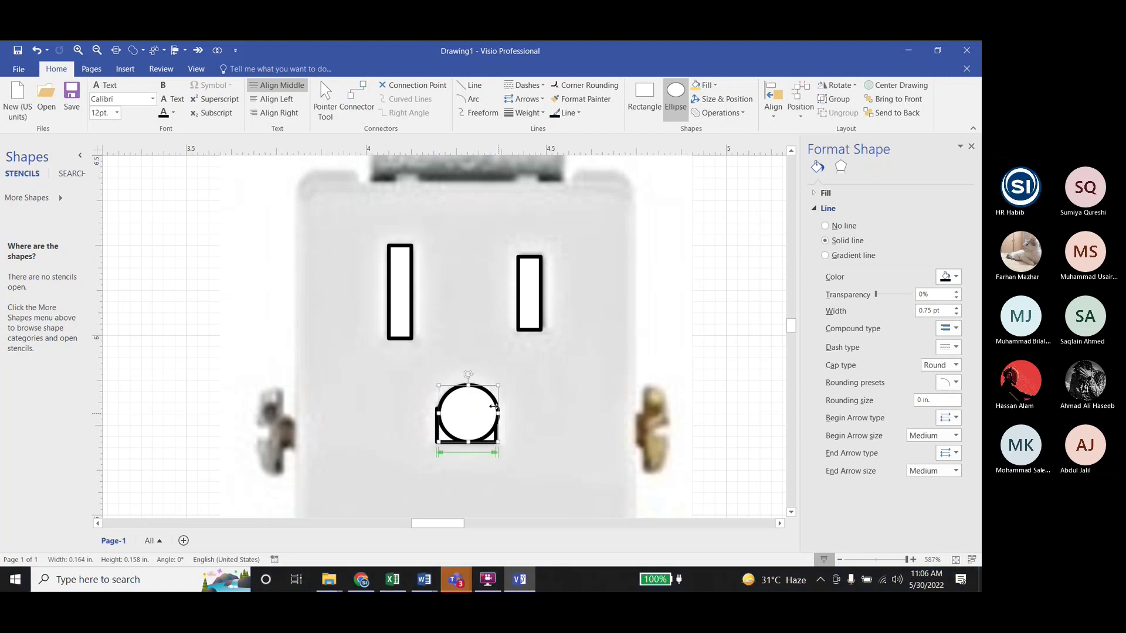
pyautogui.keyDown('ctrl'); pyautogui.scroll(2, 451, 393); pyautogui.keyUp('ctrl')
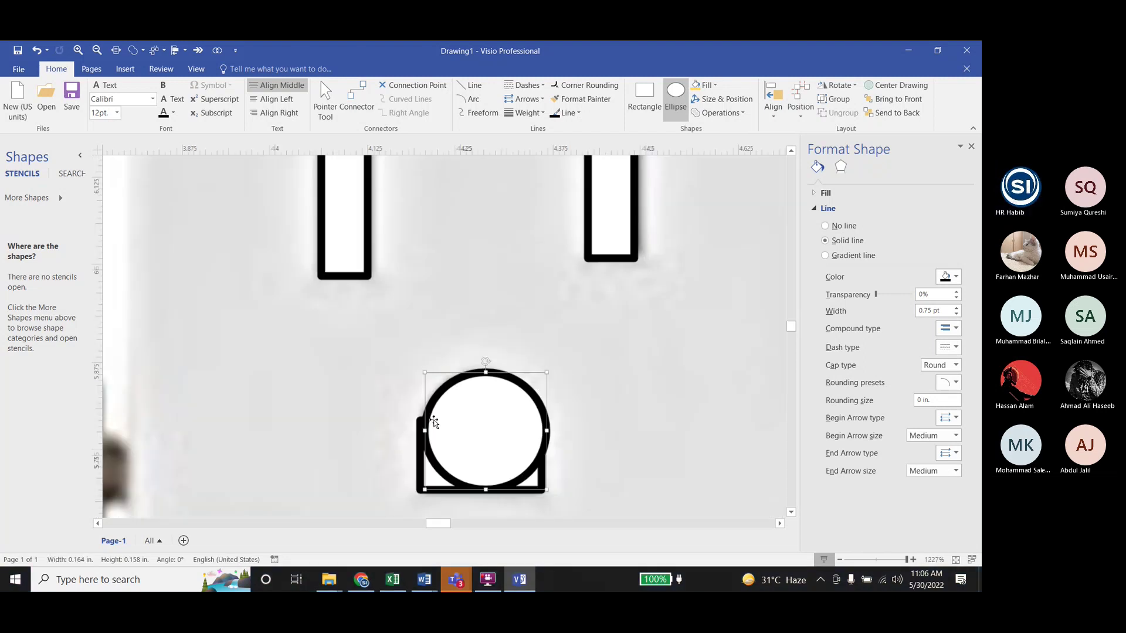
pyautogui.moveTo(424, 431); pyautogui.dragTo(417, 431)
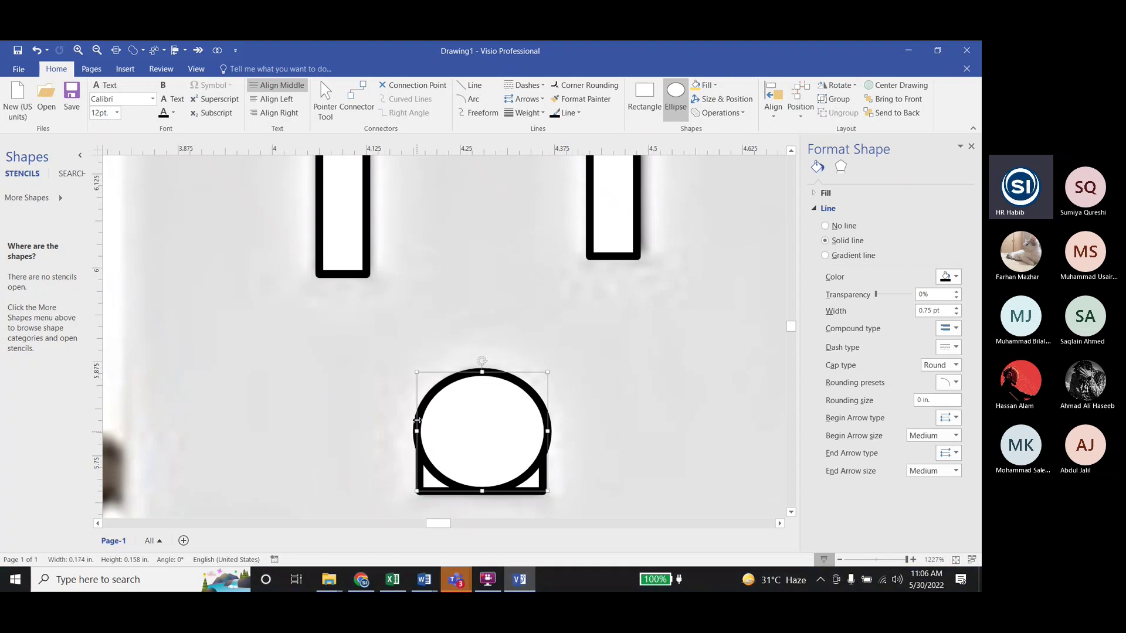
pyautogui.moveTo(547, 431); pyautogui.dragTo(538, 432)
pyautogui.hotkey('ctrl', 'z')
pyautogui.hotkey('ctrl', 'z')
pyautogui.moveTo(470, 424); pyautogui.dragTo(462, 417)
pyautogui.click(691, 345)
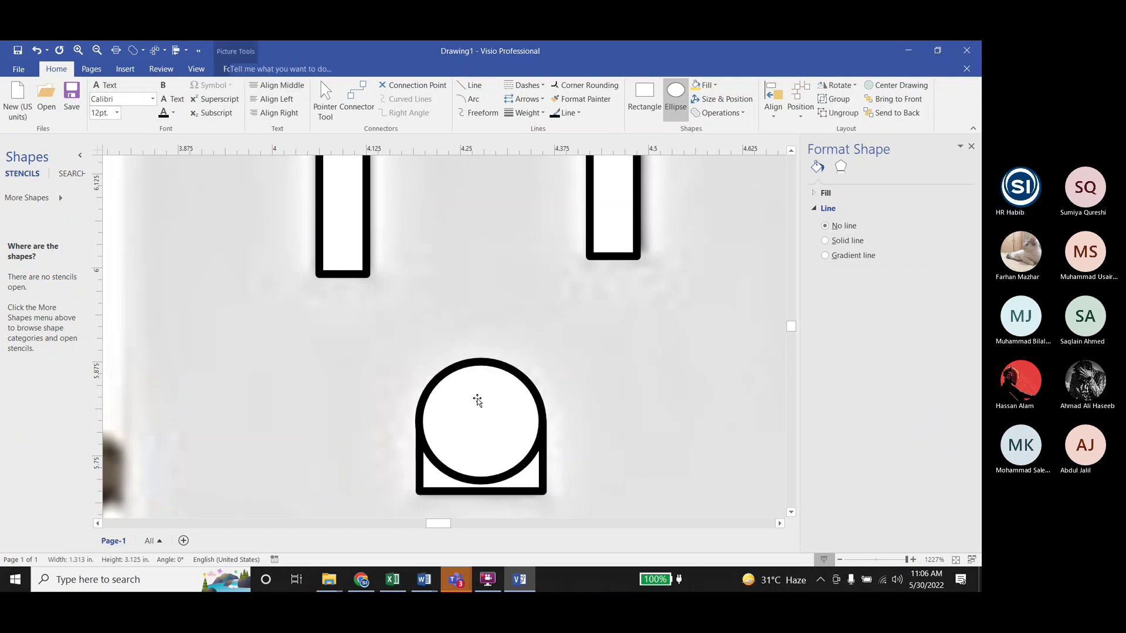
pyautogui.hotkey('ctrl', '1')
# Union the circle and the small rectangle into one arch-shaped ground hole
pyautogui.click(443, 473)
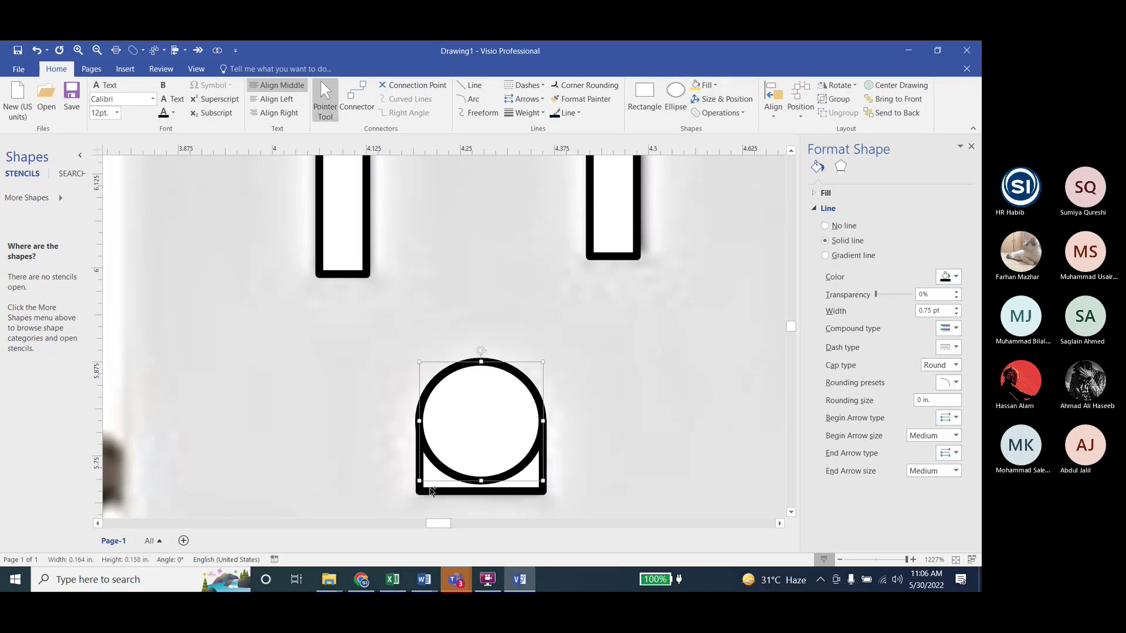
pyautogui.keyDown('shift'); pyautogui.click(431, 492); pyautogui.keyUp('shift')
pyautogui.click(719, 112)
pyautogui.click(733, 125)
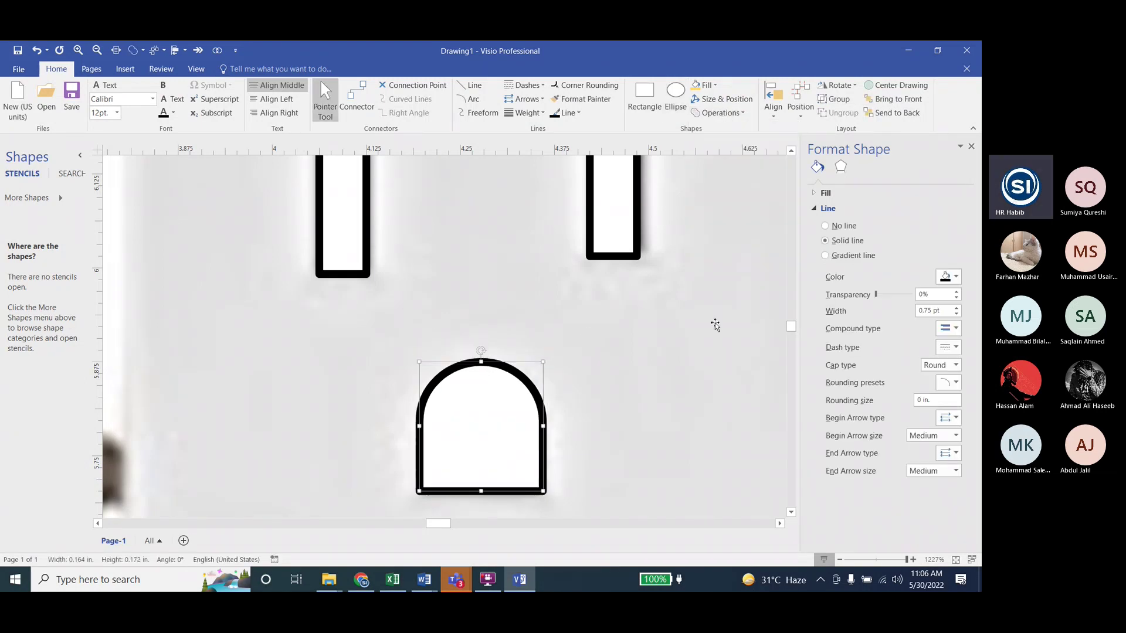
# Bring up the Lab7 Visio Tasks Word document
pyautogui.keyDown('ctrl'); pyautogui.scroll(-4, 561, 271); pyautogui.keyUp('ctrl')
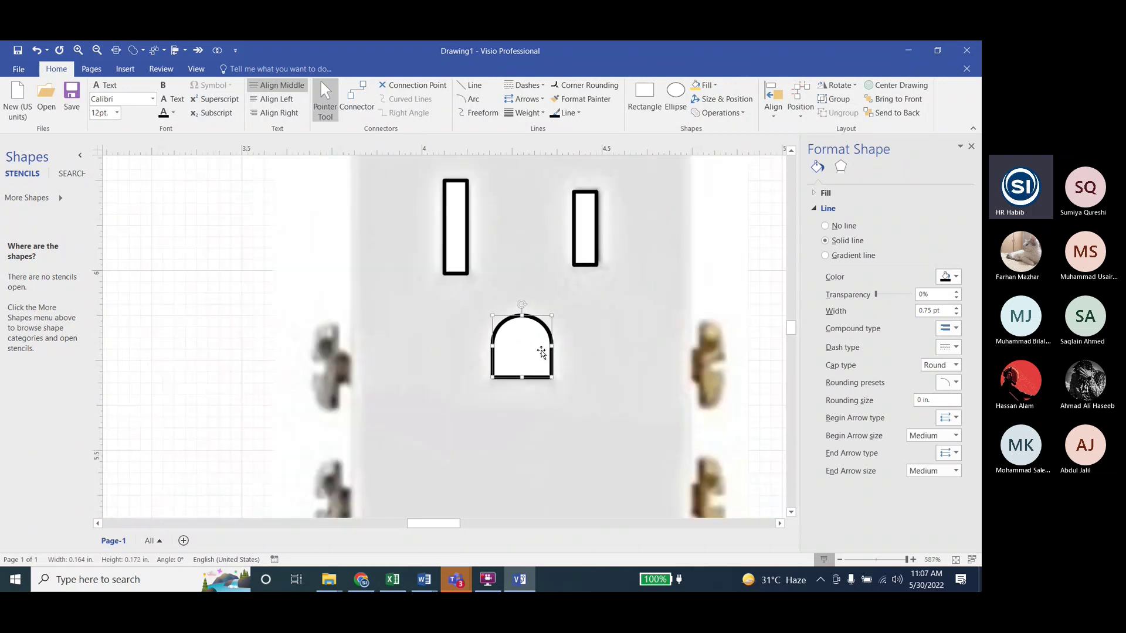
pyautogui.moveTo(423, 577)
pyautogui.click(445, 557)
# Fill the left slot, right slot and arch-shaped hole black
pyautogui.scroll(-1, 602, 338)
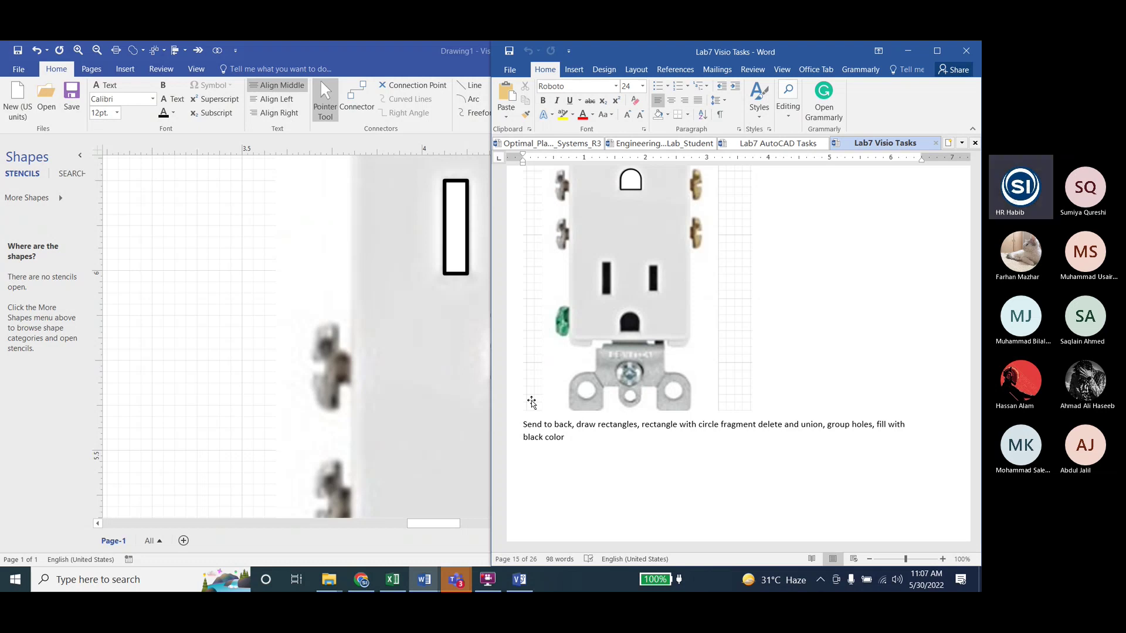
pyautogui.click(245, 276)
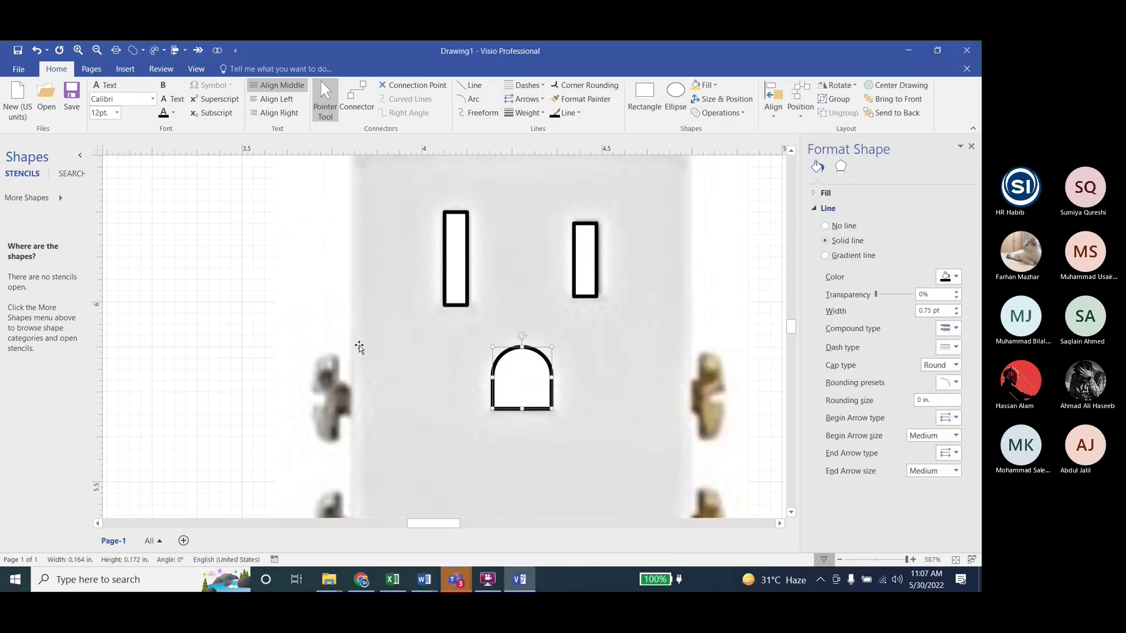
pyautogui.click(458, 264)
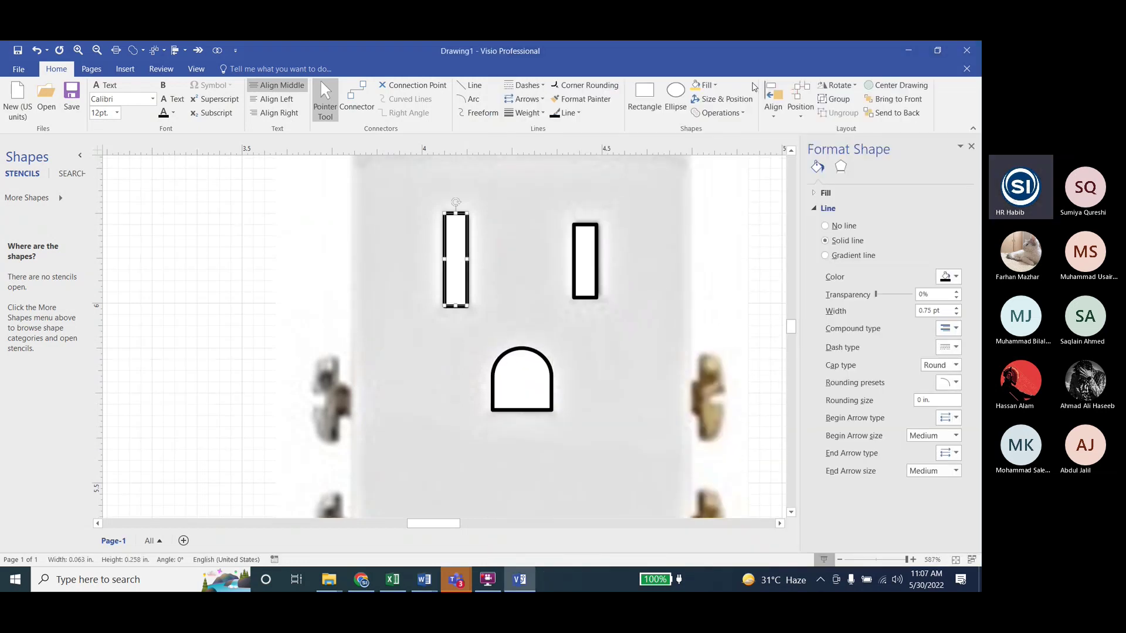
pyautogui.click(715, 85)
pyautogui.click(712, 127)
pyautogui.click(592, 249)
pyautogui.click(697, 85)
pyautogui.click(522, 375)
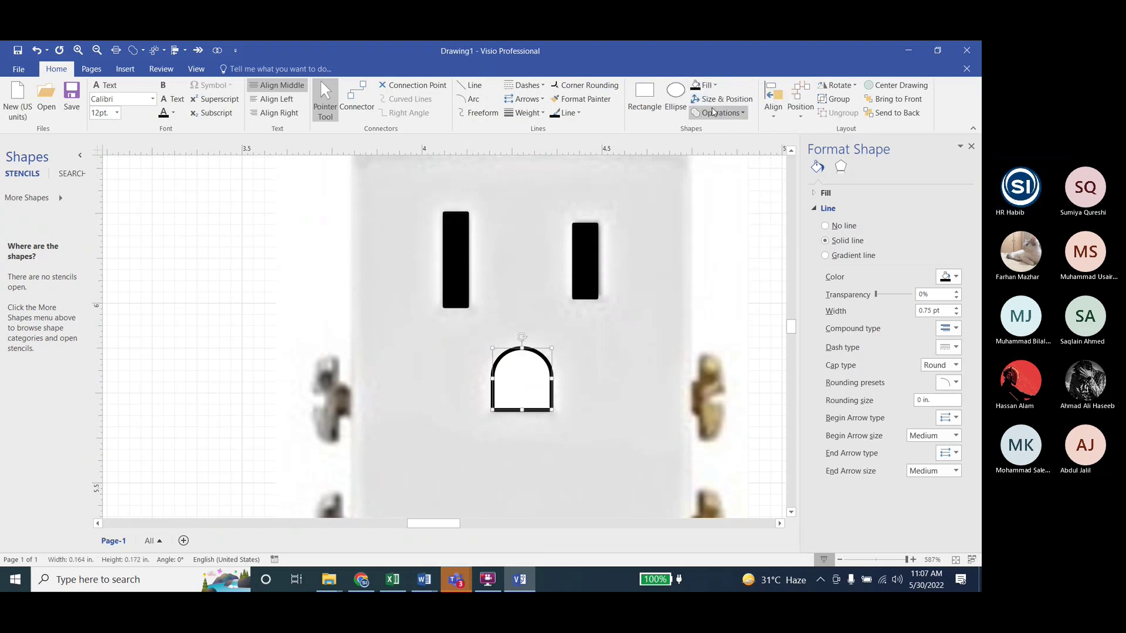
pyautogui.click(695, 85)
# Group the two black slots and the arch hole into a single shape
pyautogui.click(456, 256)
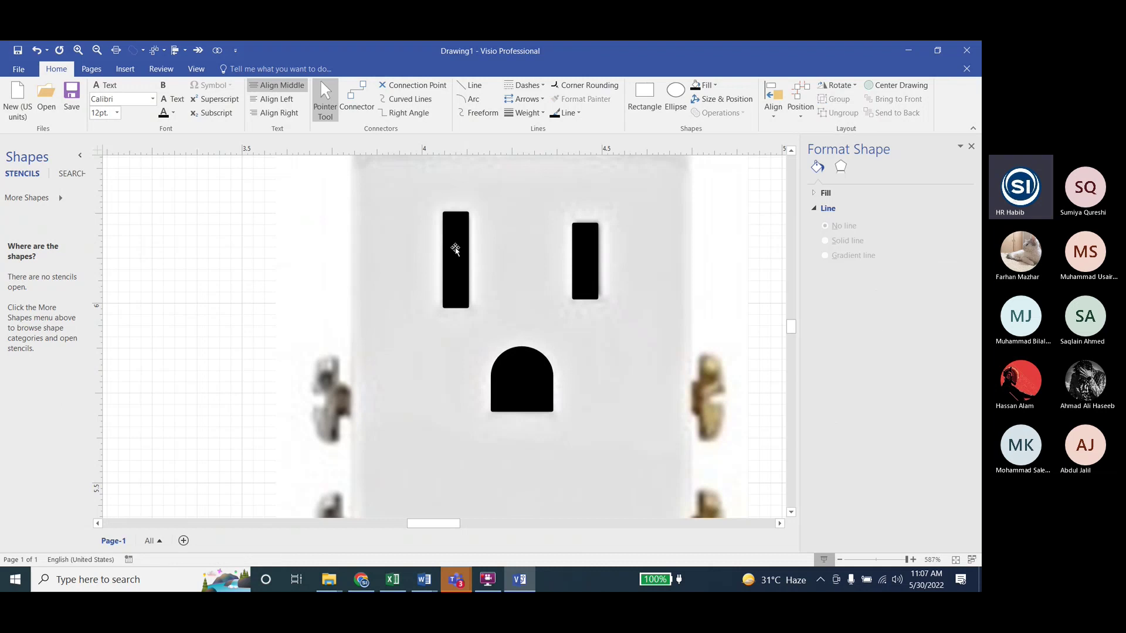
pyautogui.keyDown('shift'); pyautogui.click(583, 254); pyautogui.keyUp('shift')
pyautogui.keyDown('shift'); pyautogui.click(521, 378); pyautogui.keyUp('shift')
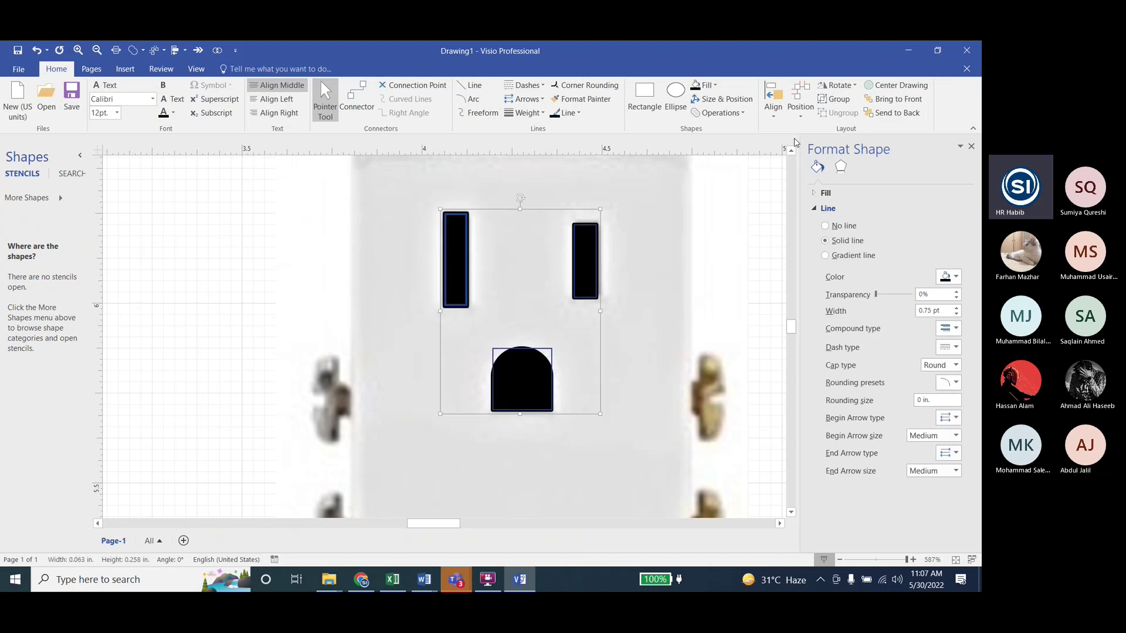
pyautogui.click(824, 103)
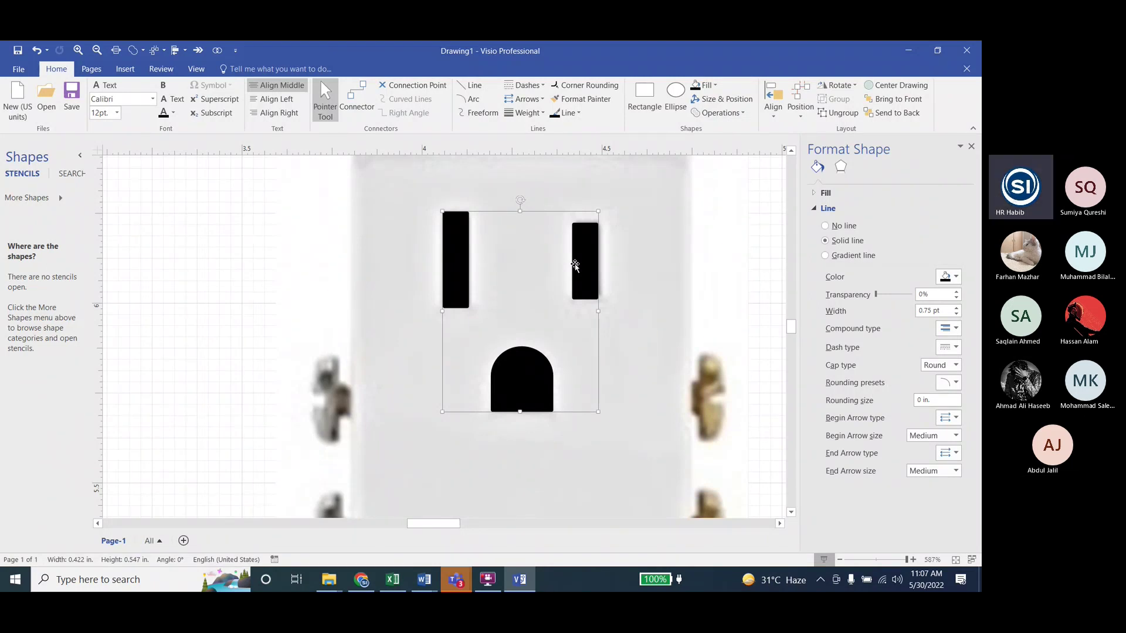
pyautogui.keyDown('ctrl'); pyautogui.scroll(-5, 424, 303); pyautogui.keyUp('ctrl')
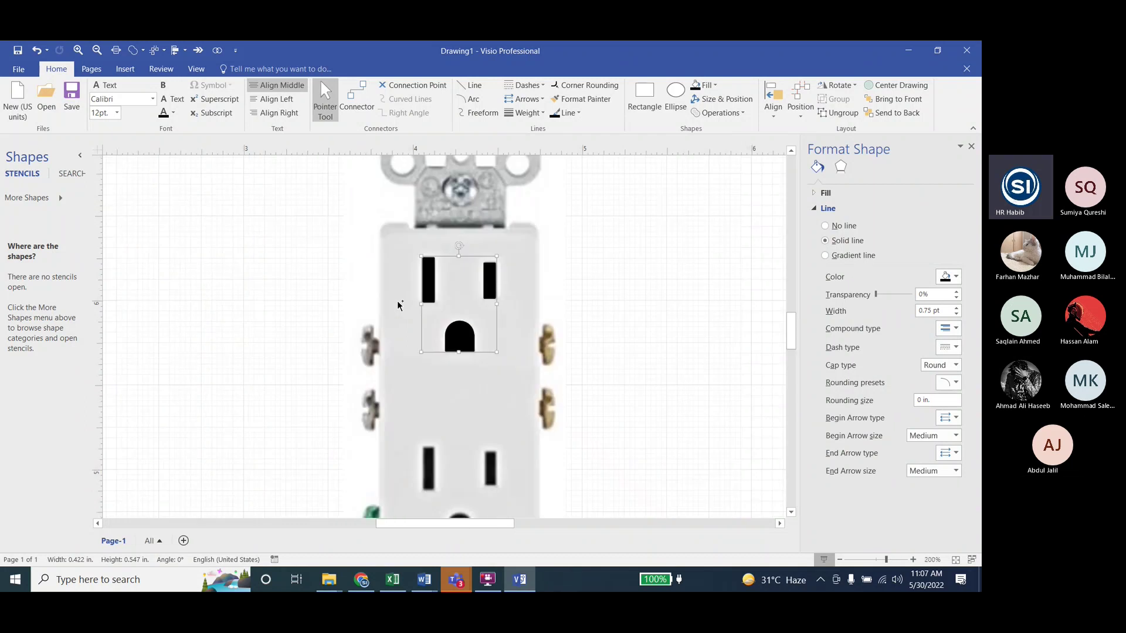
pyautogui.moveTo(424, 579)
pyautogui.click(485, 529)
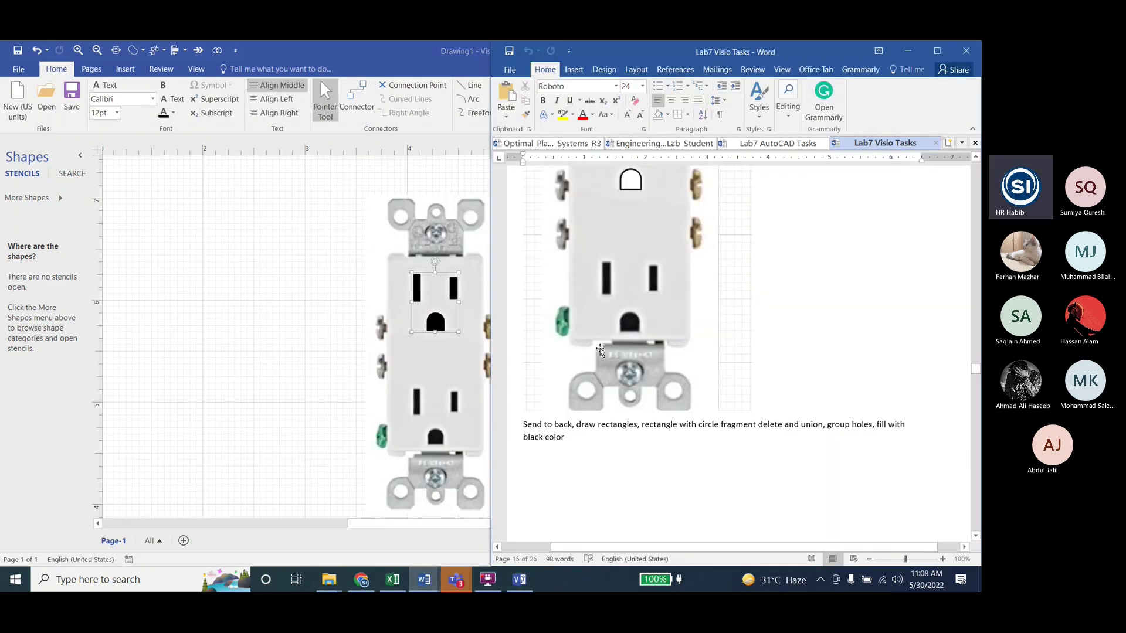
pyautogui.scroll(2, 600, 350)
pyautogui.scroll(-10, 631, 354)
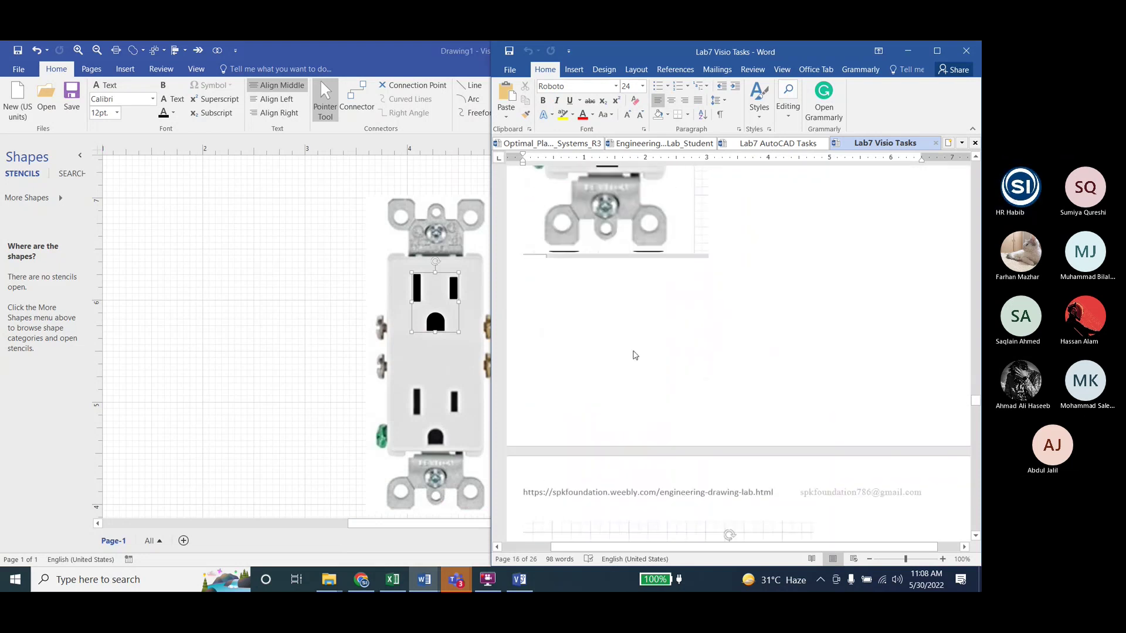
pyautogui.scroll(-2, 633, 352)
pyautogui.click(276, 254)
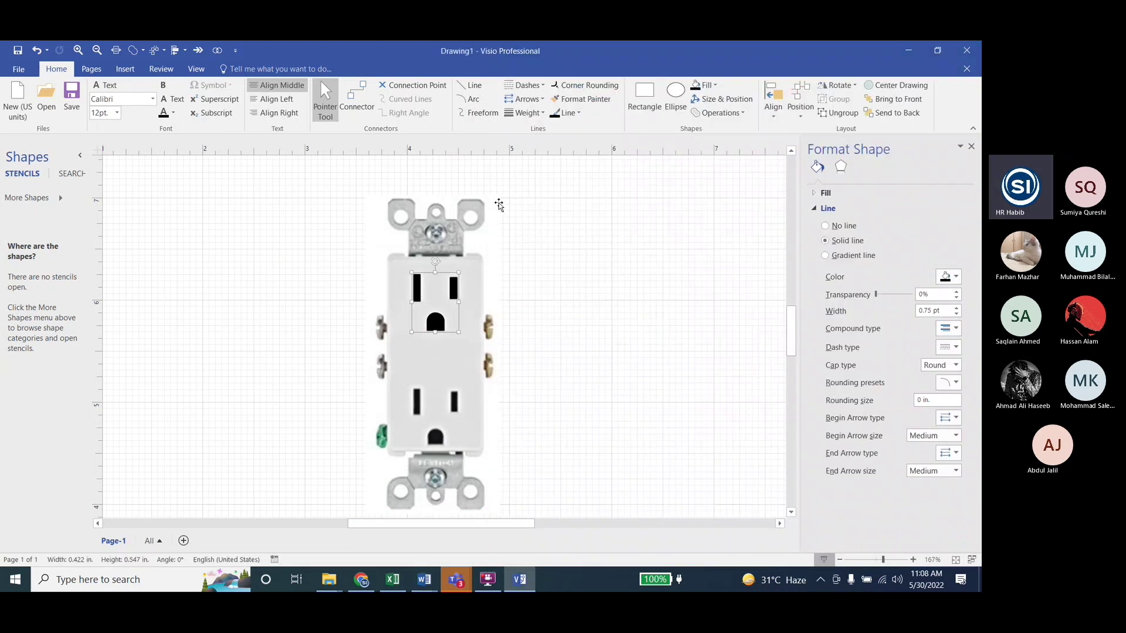
# Select the outlet photo covering the drawing and drag it left, uncovering the yellow-plated traced outlet
pyautogui.click(481, 219)
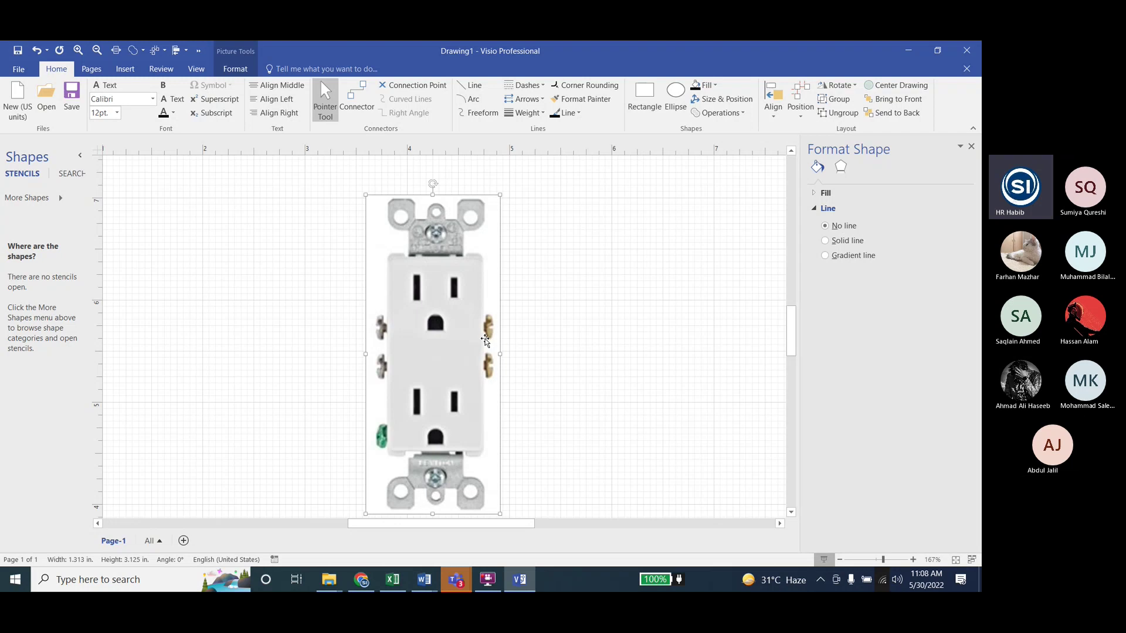
pyautogui.click(451, 287)
pyautogui.click(454, 232)
pyautogui.click(493, 254)
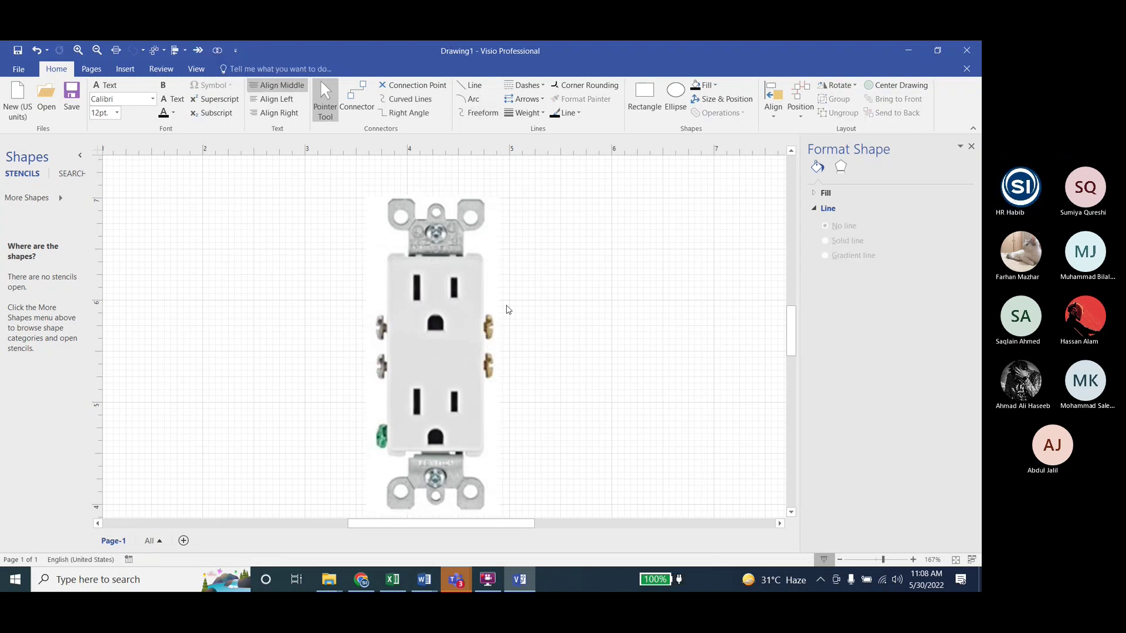
pyautogui.click(448, 312)
pyautogui.click(384, 237)
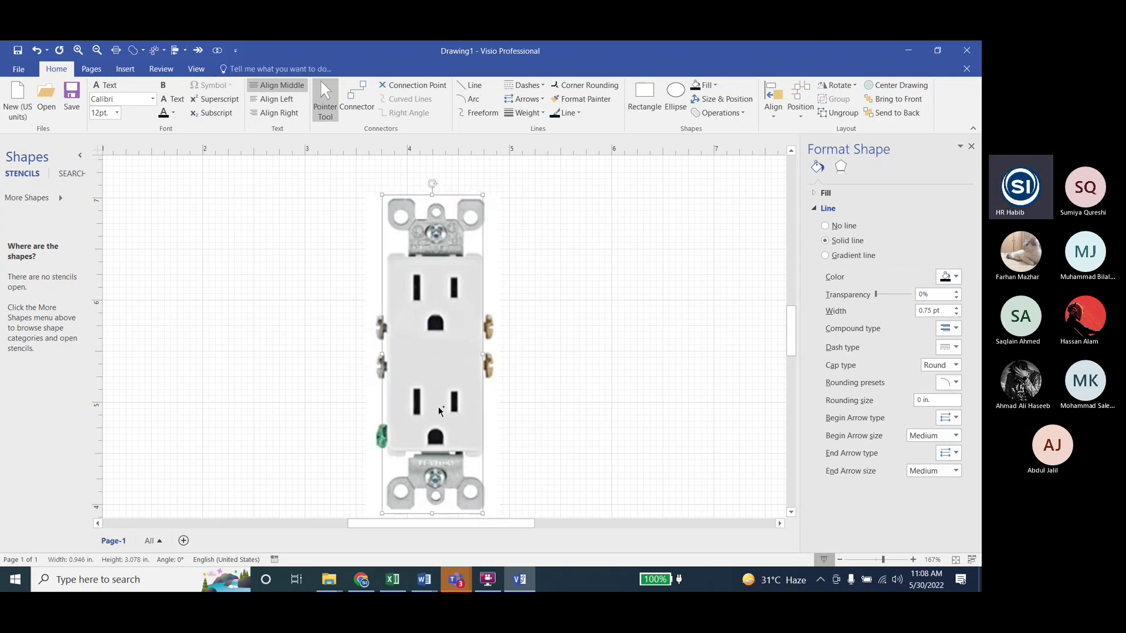
pyautogui.click(449, 277)
pyautogui.click(449, 277)
pyautogui.click(392, 346)
pyautogui.click(392, 346)
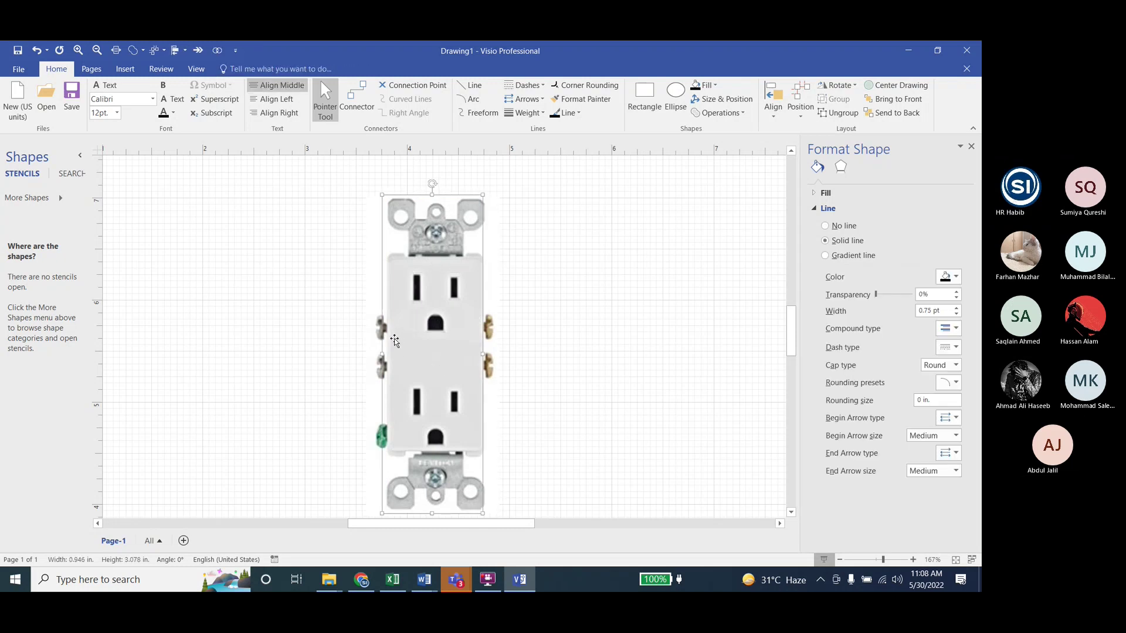
pyautogui.moveTo(476, 347); pyautogui.dragTo(274, 323)
pyautogui.click(607, 332)
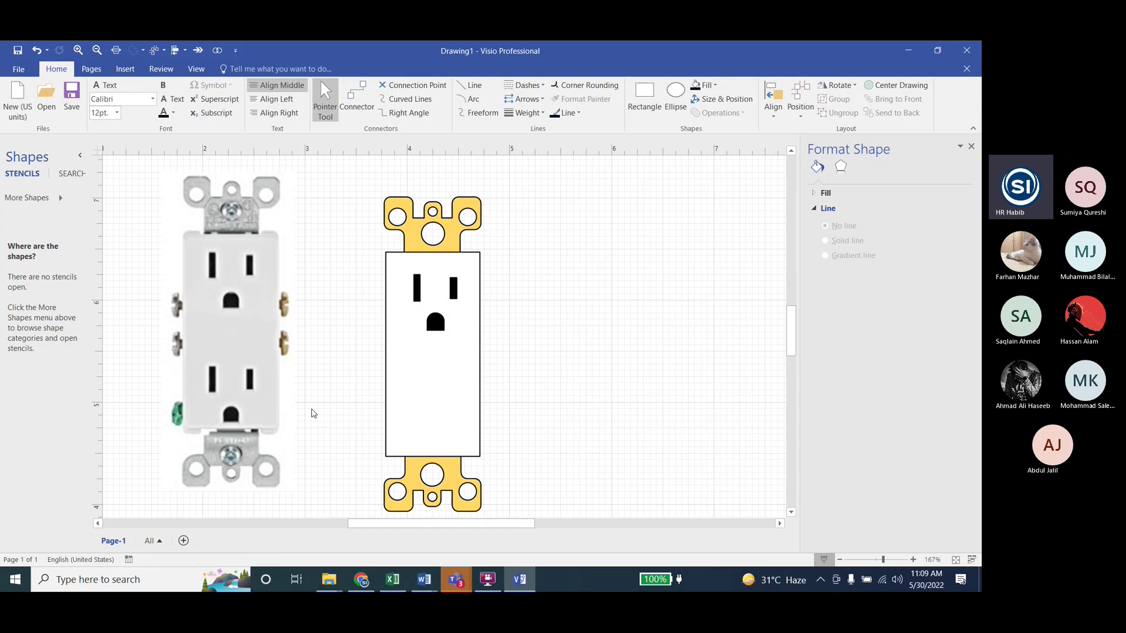
# Move the outlet photo left off the traced outlet, then marquee-select all parts of the drawn outlet
pyautogui.hotkey('ctrl', 'z')
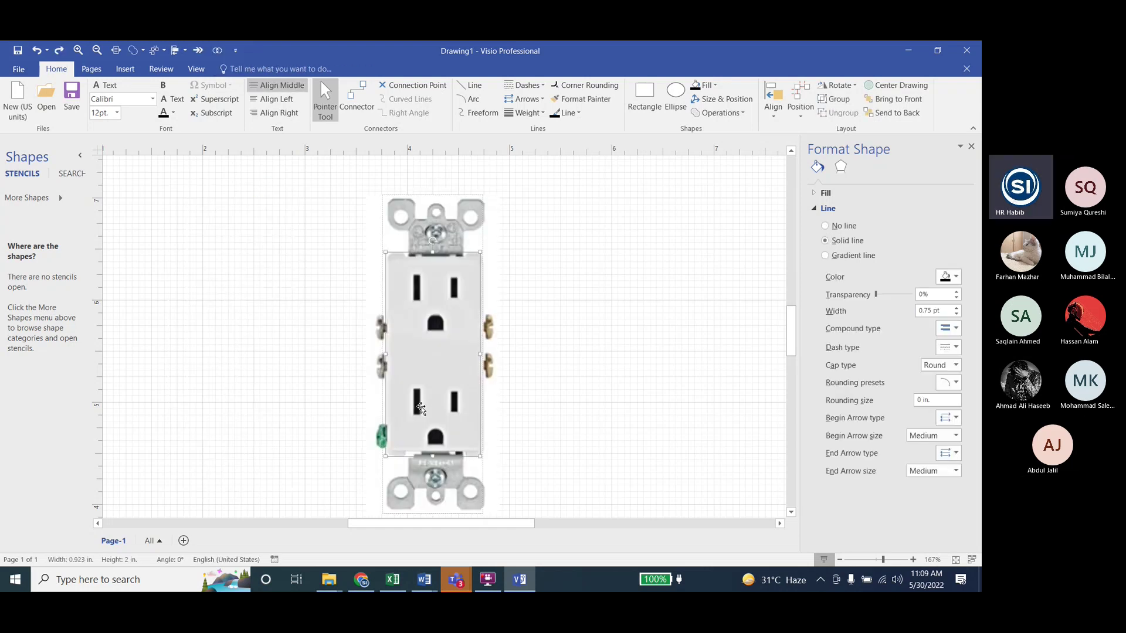
pyautogui.moveTo(420, 409); pyautogui.dragTo(223, 405)
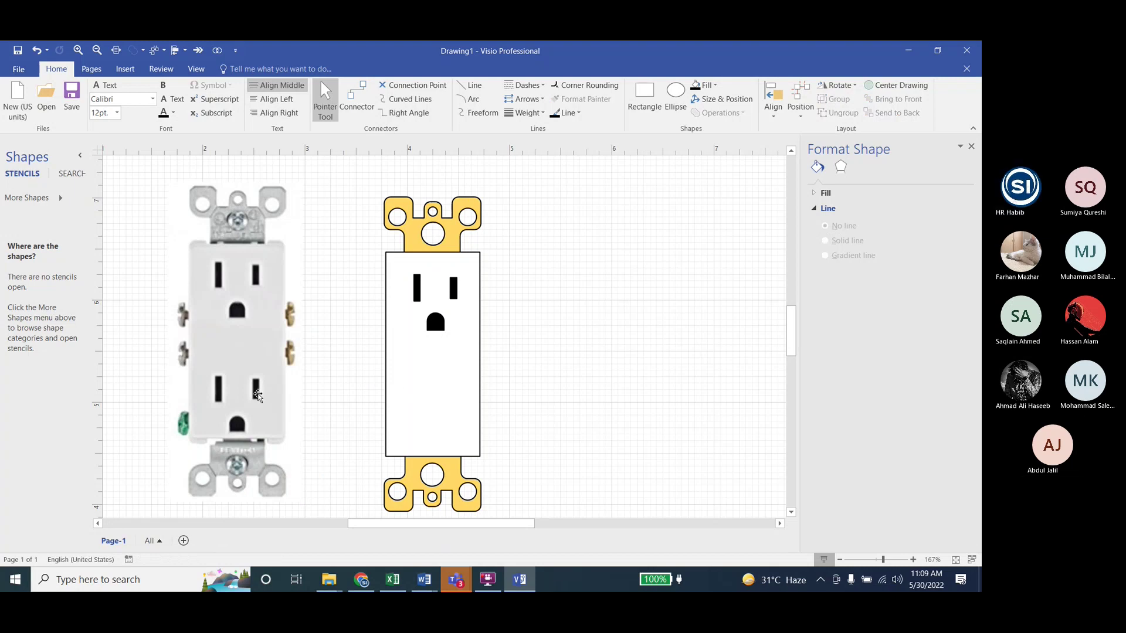
pyautogui.click(274, 406)
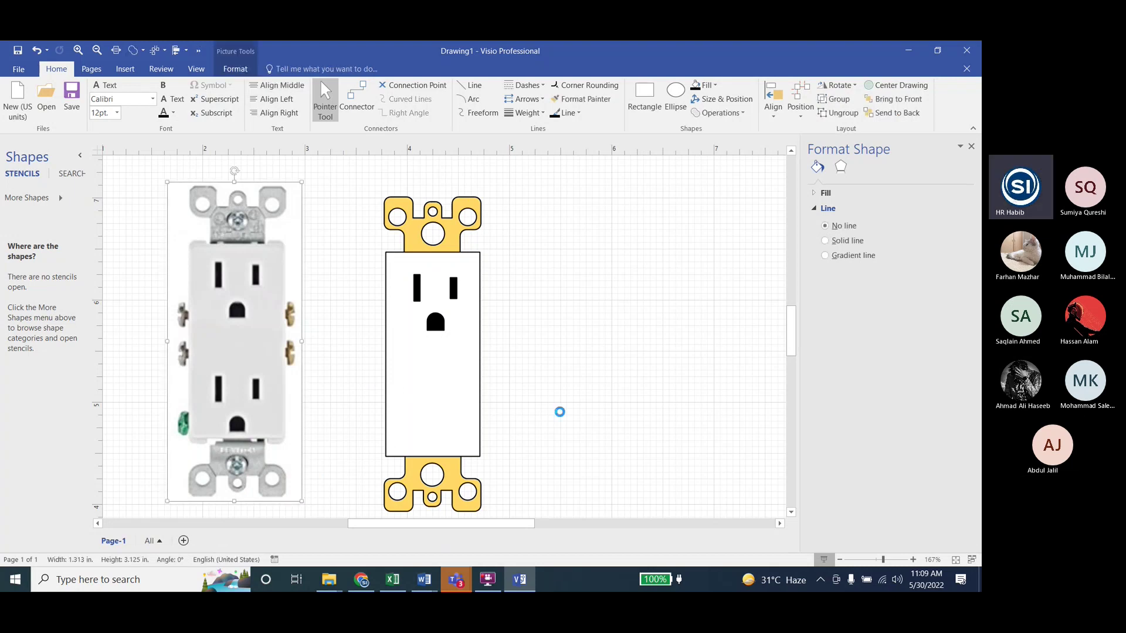
pyautogui.hotkey('ctrl', 'z')
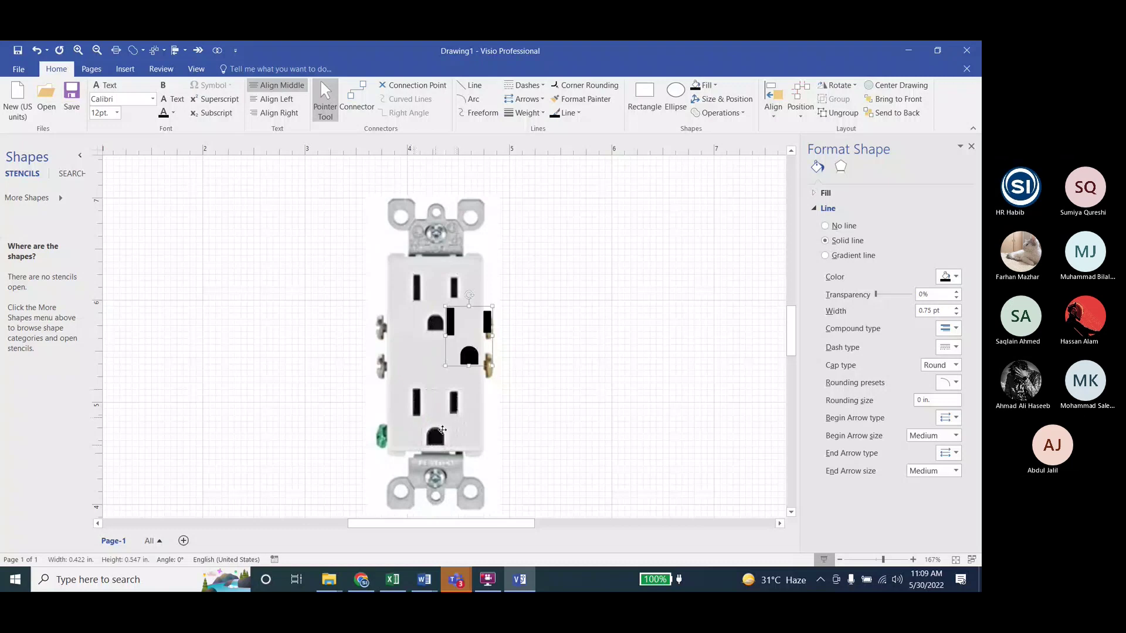
pyautogui.keyDown('ctrl'); pyautogui.scroll(5, 432, 291); pyautogui.keyUp('ctrl')
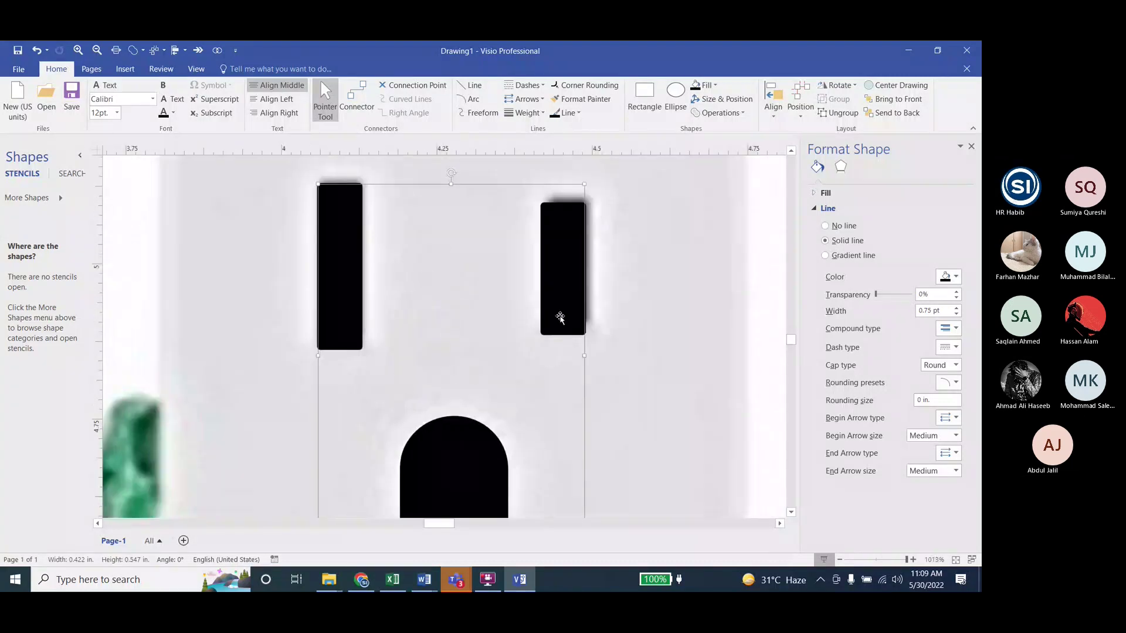
pyautogui.keyDown('ctrl'); pyautogui.scroll(-5, 559, 317); pyautogui.keyUp('ctrl')
pyautogui.moveTo(329, 423); pyautogui.dragTo(120, 422)
pyautogui.keyDown('ctrl'); pyautogui.scroll(-2, 578, 427); pyautogui.keyUp('ctrl')
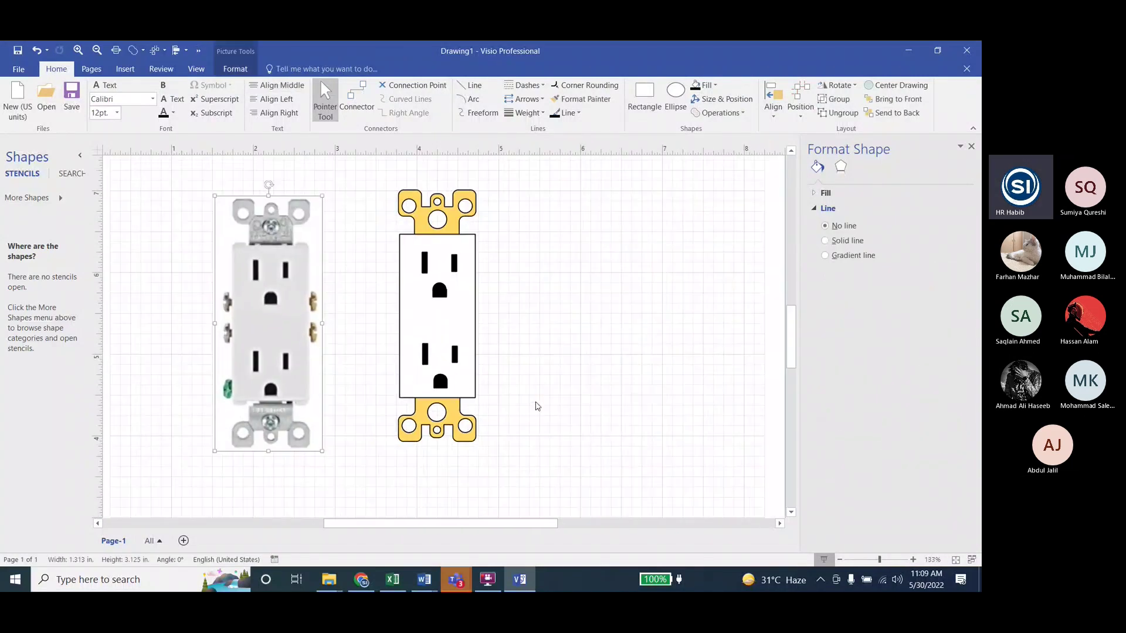
pyautogui.moveTo(358, 172)
pyautogui.mouseDown()
pyautogui.moveTo(563, 498)
pyautogui.moveTo(592, 466)
pyautogui.mouseUp()
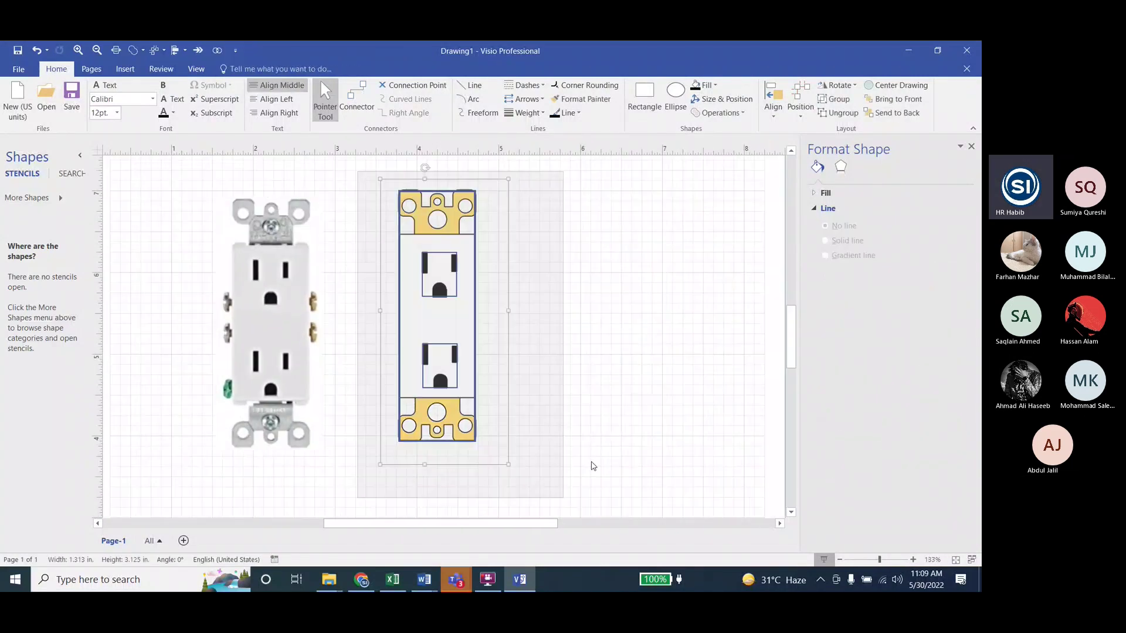
# Deselect and zoom in on the traced duplex outlet, then choose the Rectangle drawing tool
pyautogui.click(575, 296)
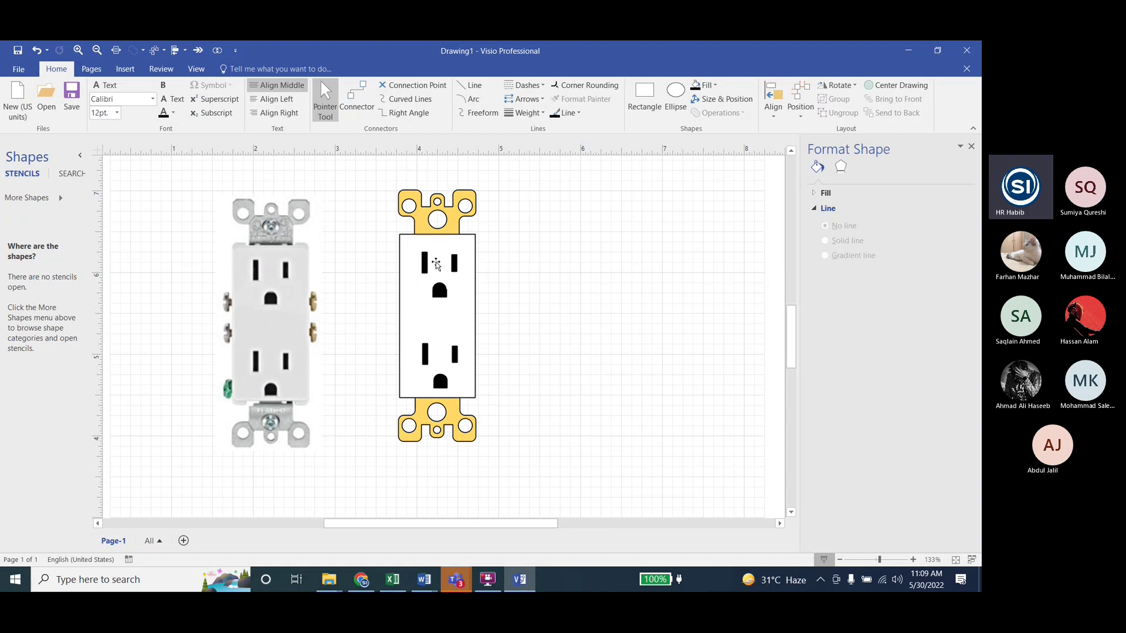
pyautogui.keyDown('ctrl'); pyautogui.scroll(2, 430, 258); pyautogui.keyUp('ctrl')
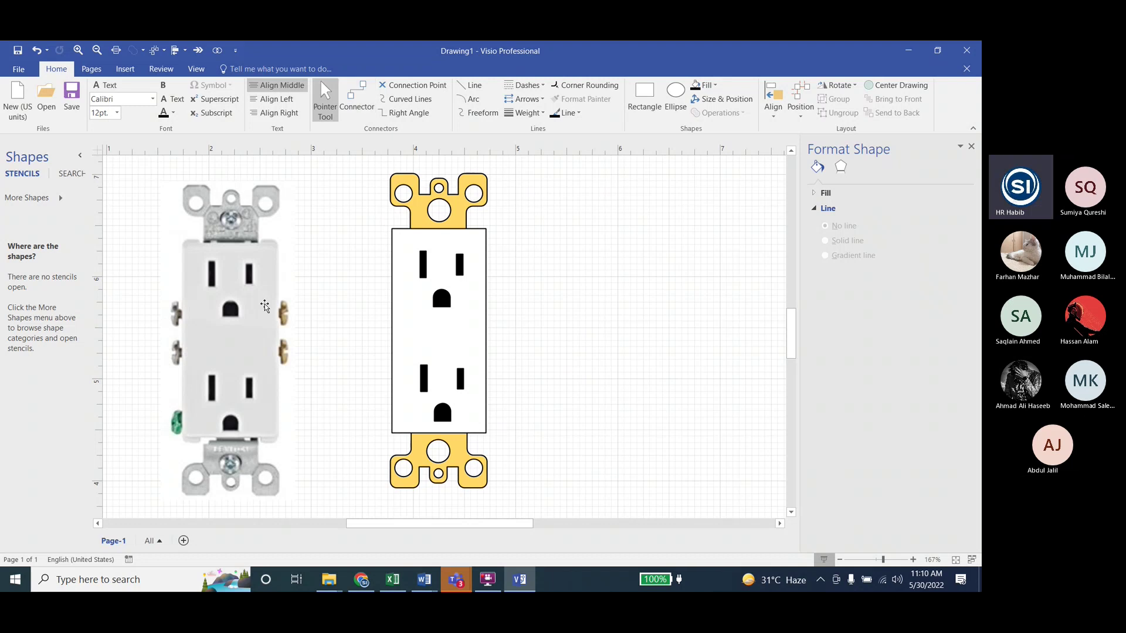
pyautogui.click(644, 98)
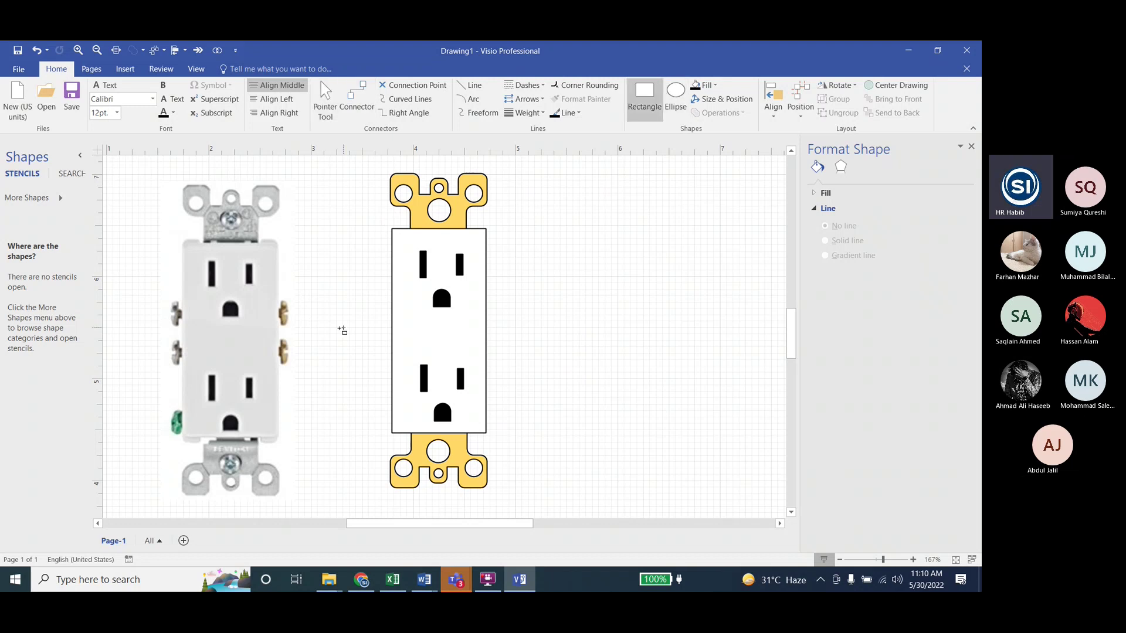
# Draw a small tall rectangle beside the outlet and add a copy rotated horizontally to its left
pyautogui.moveTo(280, 297); pyautogui.dragTo(455, 311)
pyautogui.keyDown('ctrl'); pyautogui.scroll(5, 291, 319); pyautogui.keyUp('ctrl')
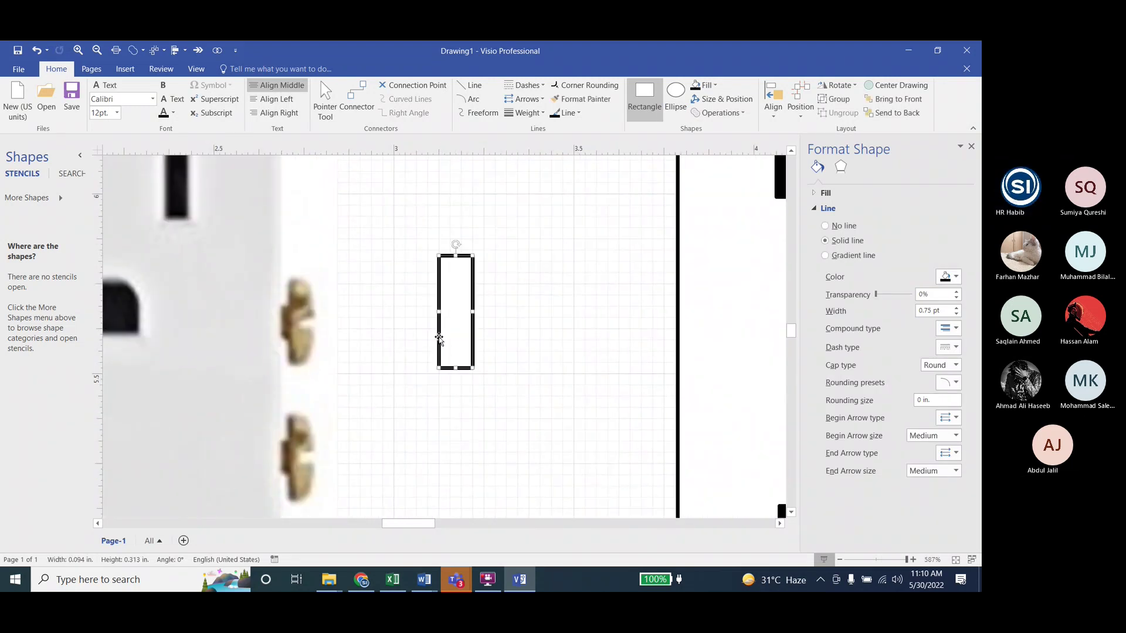
pyautogui.hotkey('ctrl', 'd')
pyautogui.moveTo(568, 415); pyautogui.dragTo(409, 234)
pyautogui.hotkey('ctrl', 'l')
# Union the rectangles into one terminal outline, close Size & Position, and draw a covering rectangle
pyautogui.keyDown('ctrl'); pyautogui.scroll(4, 530, 359); pyautogui.keyUp('ctrl')
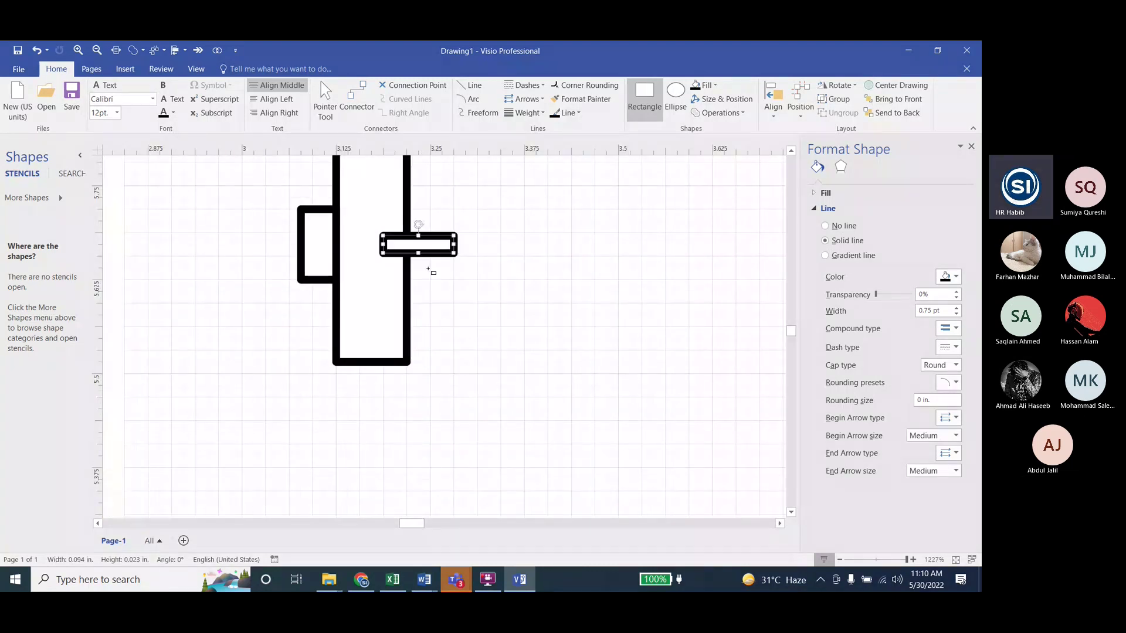
pyautogui.keyDown('ctrl'); pyautogui.scroll(-2, 431, 271); pyautogui.keyUp('ctrl')
pyautogui.click(366, 352)
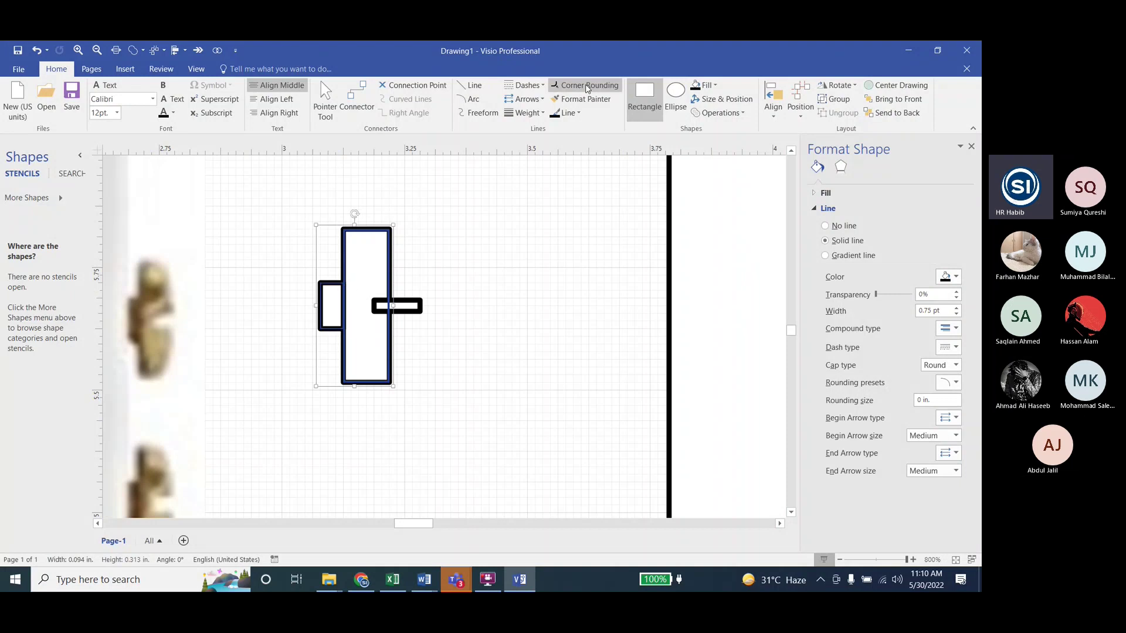
pyautogui.click(738, 102)
pyautogui.click(725, 112)
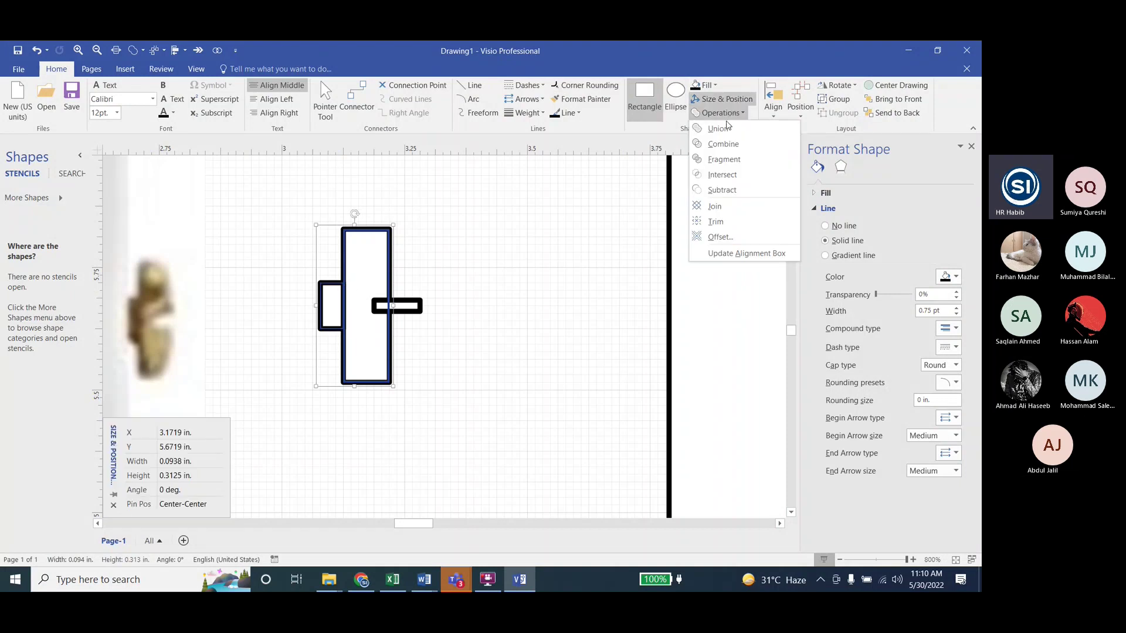
pyautogui.click(727, 125)
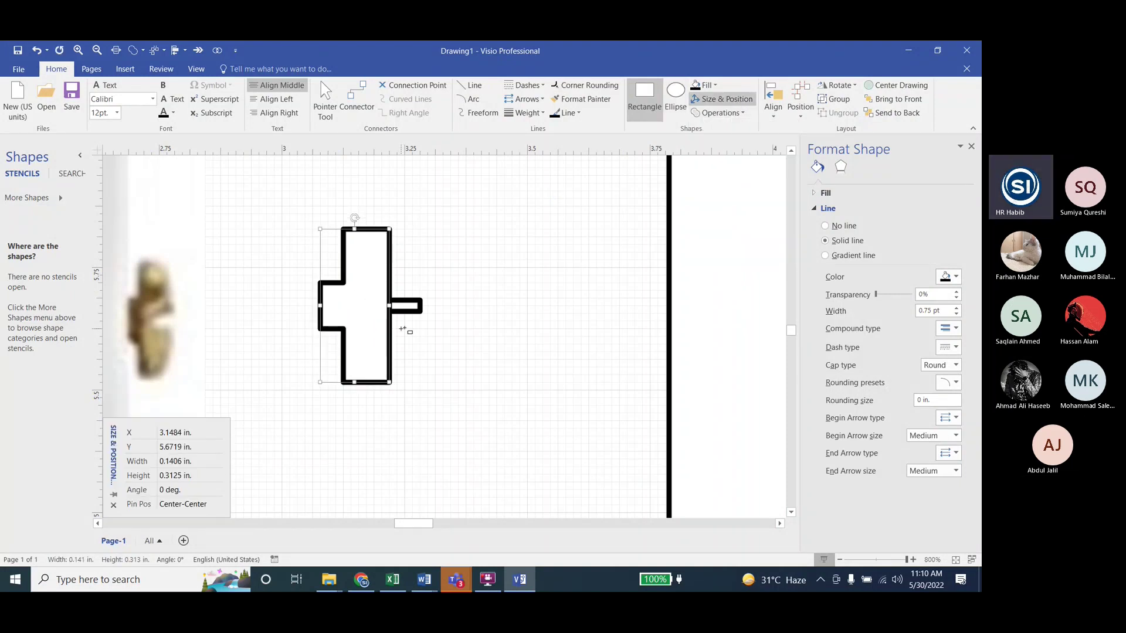
pyautogui.click(457, 191)
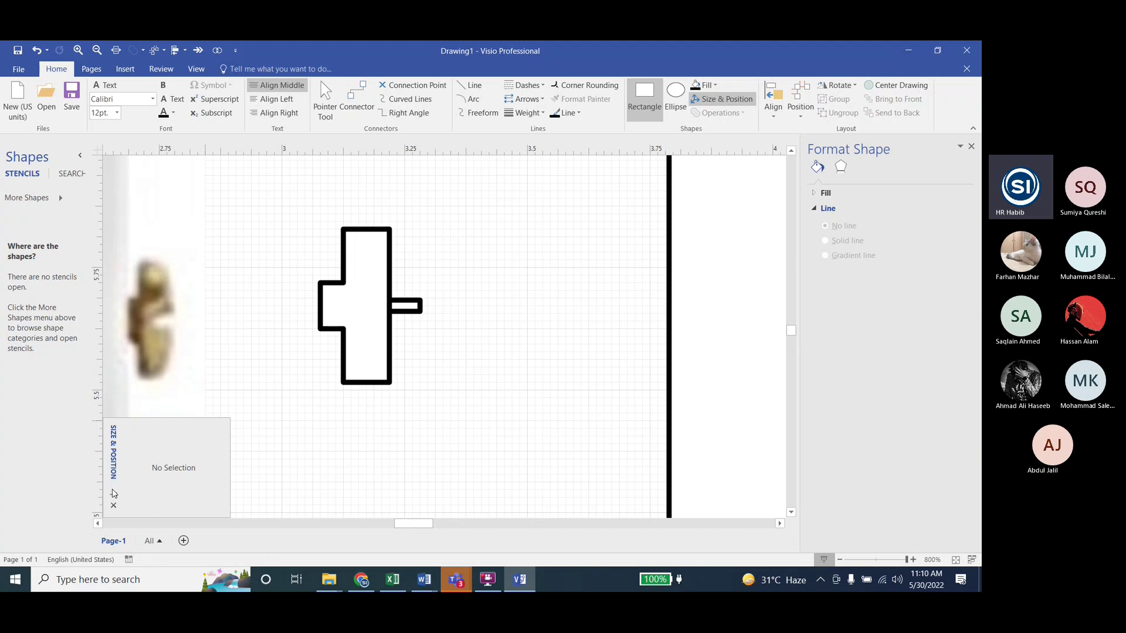
pyautogui.click(113, 504)
pyautogui.moveTo(466, 168); pyautogui.dragTo(312, 436)
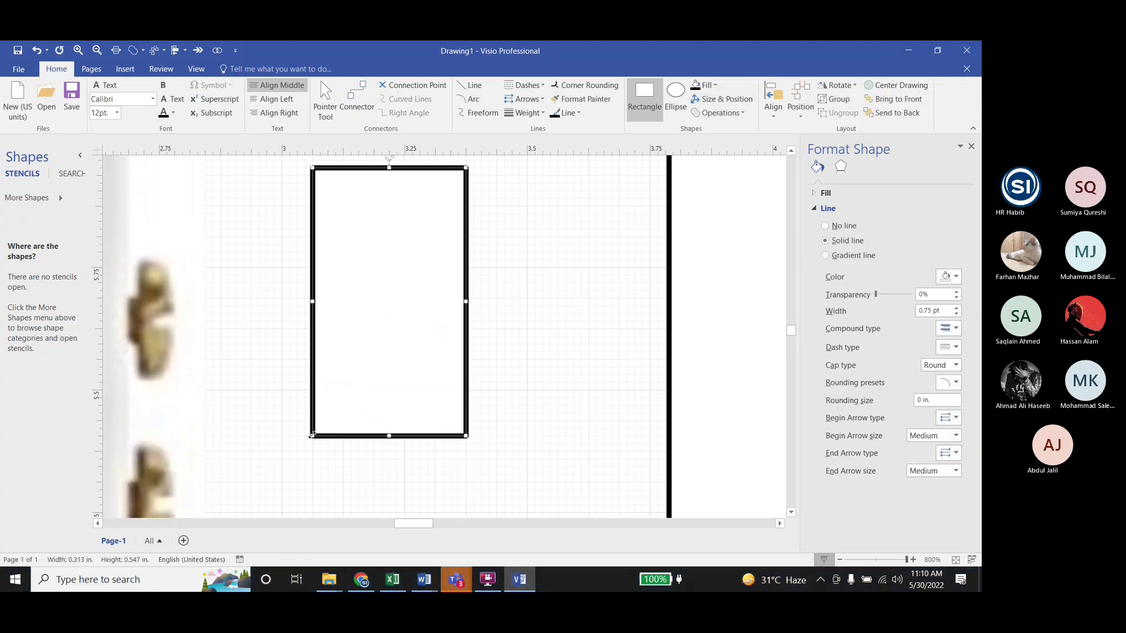
# Delete the covering rectangle and intersect the pieces to cut a small notch into the terminal's right side
pyautogui.press('Escape')
pyautogui.hotkey('ctrl', '1')
pyautogui.click(464, 215)
pyautogui.press('Delete')
pyautogui.moveTo(459, 188)
pyautogui.mouseDown()
pyautogui.moveTo(309, 447)
pyautogui.moveTo(283, 467)
pyautogui.mouseUp()
pyautogui.click(720, 112)
pyautogui.click(718, 178)
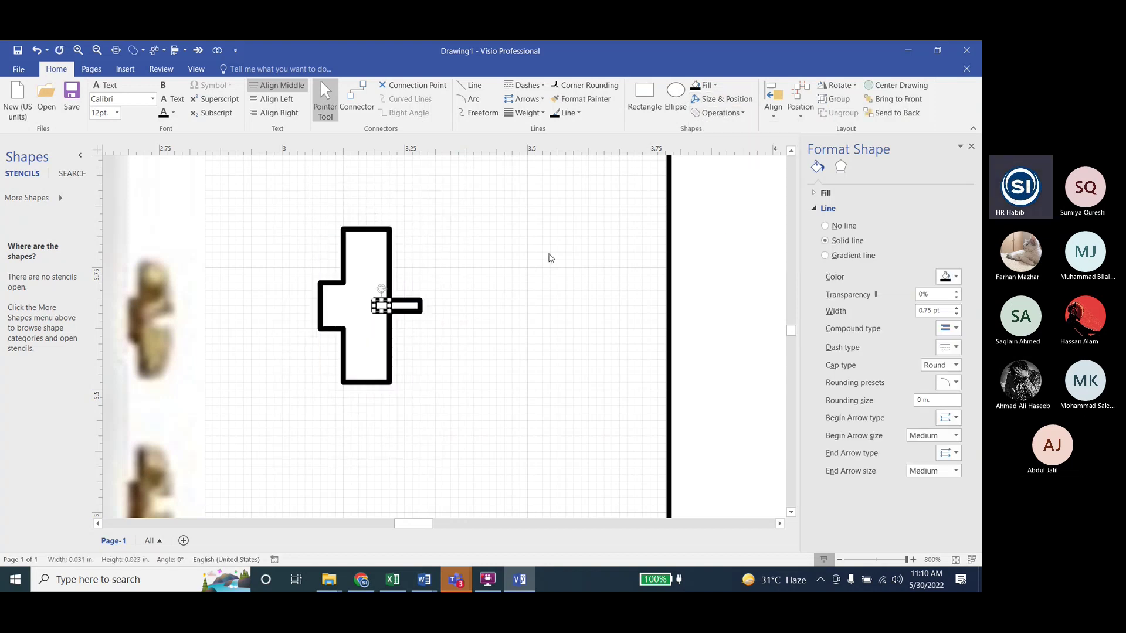
pyautogui.press('Escape')
pyautogui.click(418, 301)
pyautogui.press('Delete')
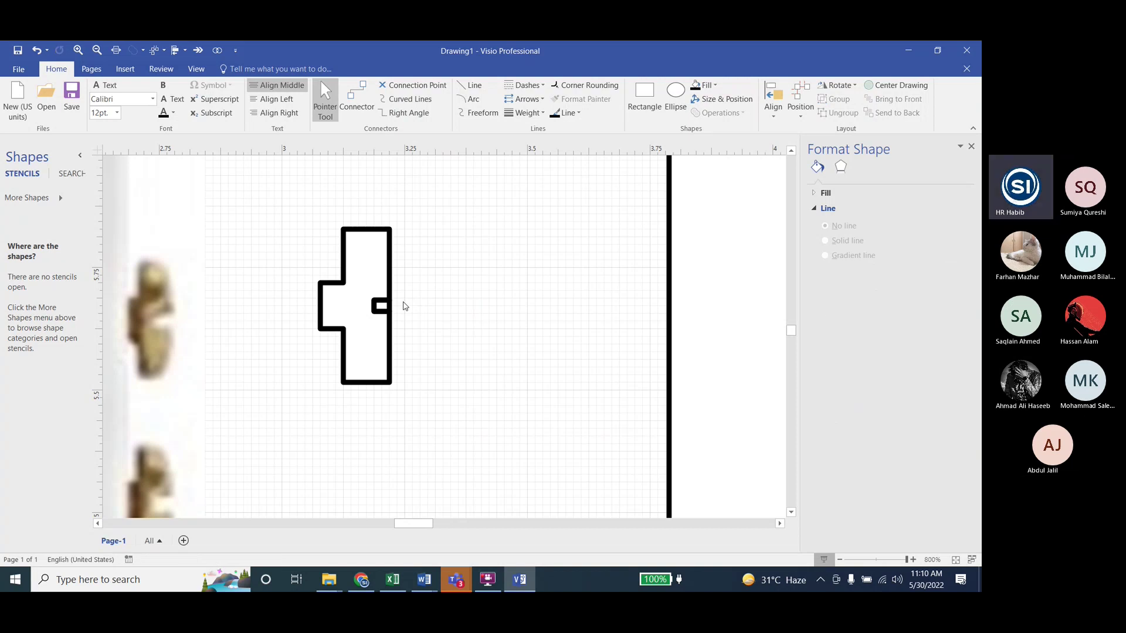
# Fill the notched terminal shape blue
pyautogui.click(370, 267)
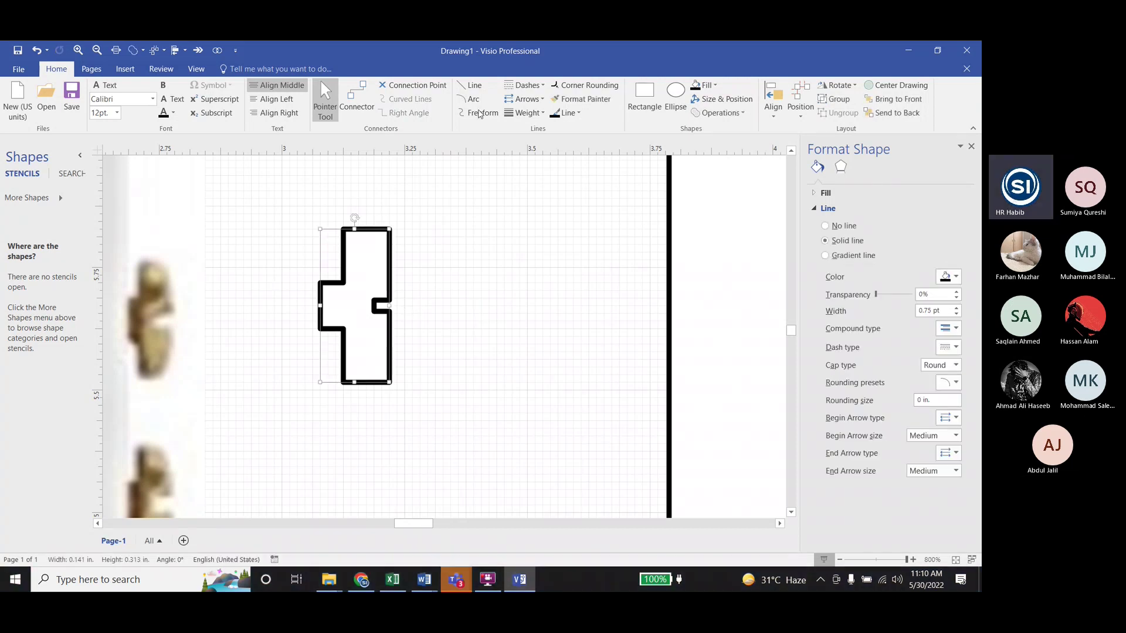
pyautogui.click(708, 85)
pyautogui.click(725, 193)
pyautogui.click(375, 307)
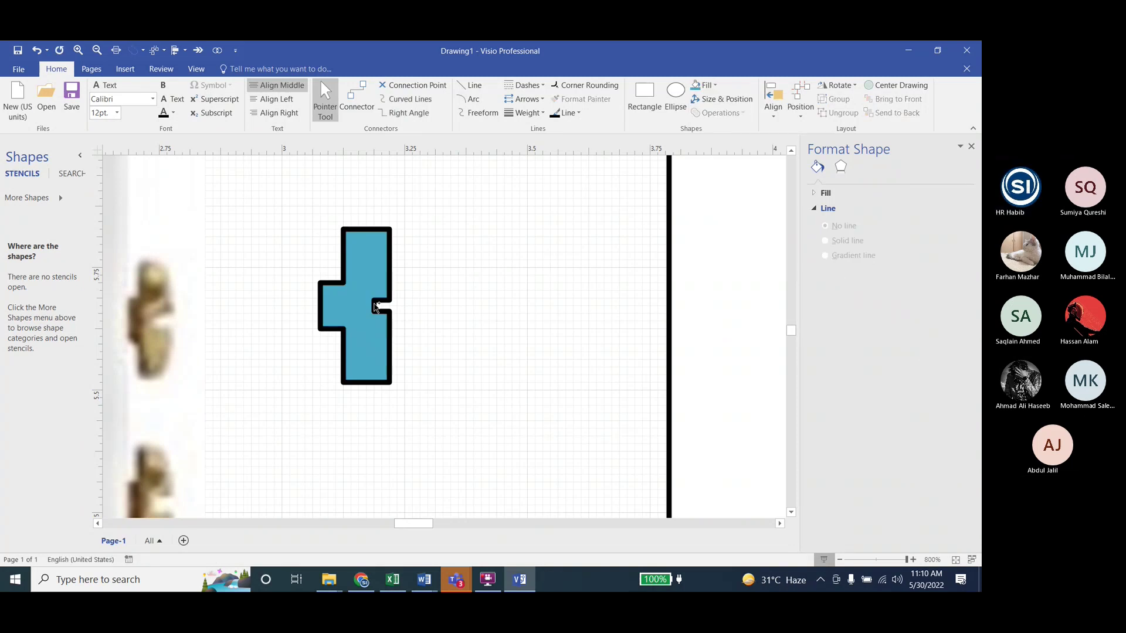
pyautogui.keyDown('ctrl'); pyautogui.scroll(-4, 375, 307); pyautogui.keyUp('ctrl')
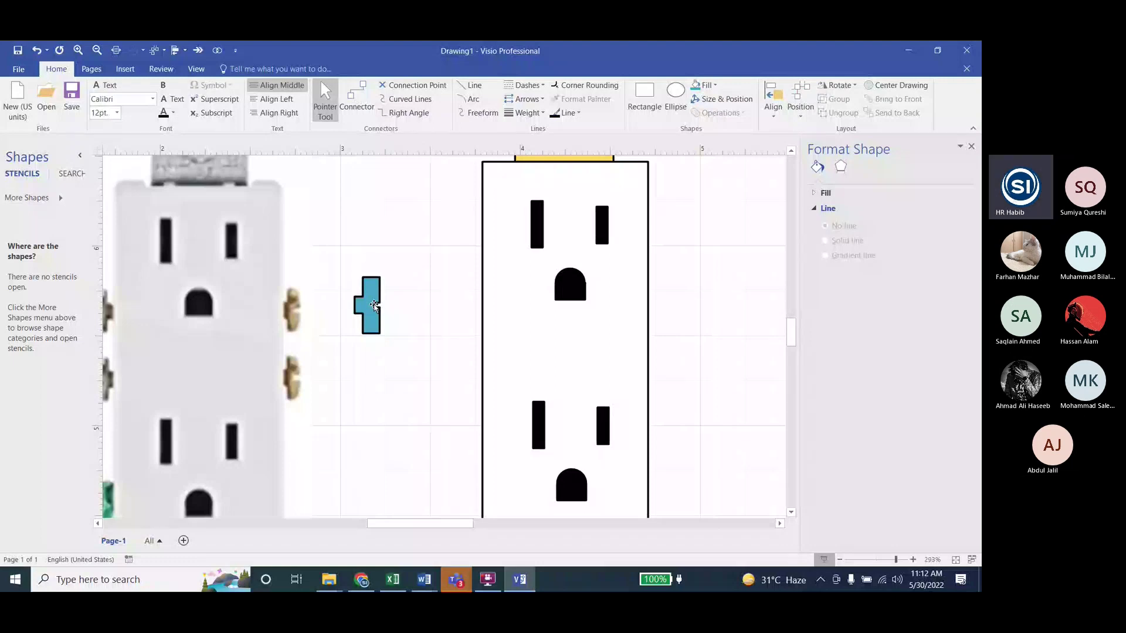
# Copy the blue terminal shape and place the two pieces on the photo's upper and lower right terminals
pyautogui.keyDown('ctrl'); pyautogui.moveTo(362, 317); pyautogui.dragTo(298, 320); pyautogui.keyUp('ctrl')
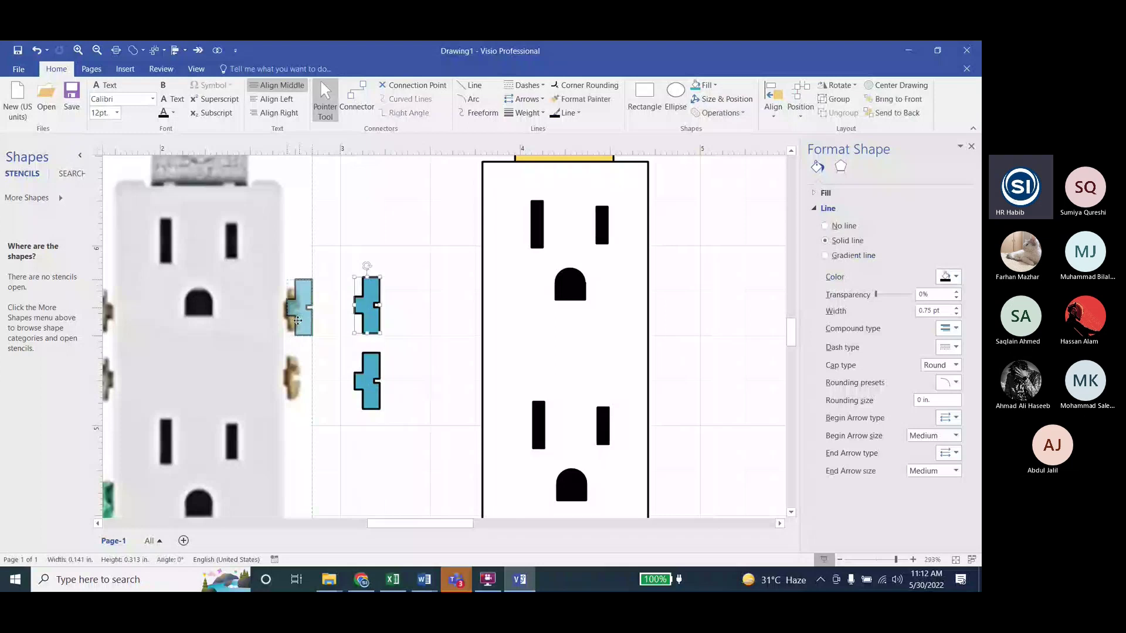
pyautogui.moveTo(297, 320); pyautogui.dragTo(291, 327)
pyautogui.moveTo(367, 381); pyautogui.dragTo(313, 380)
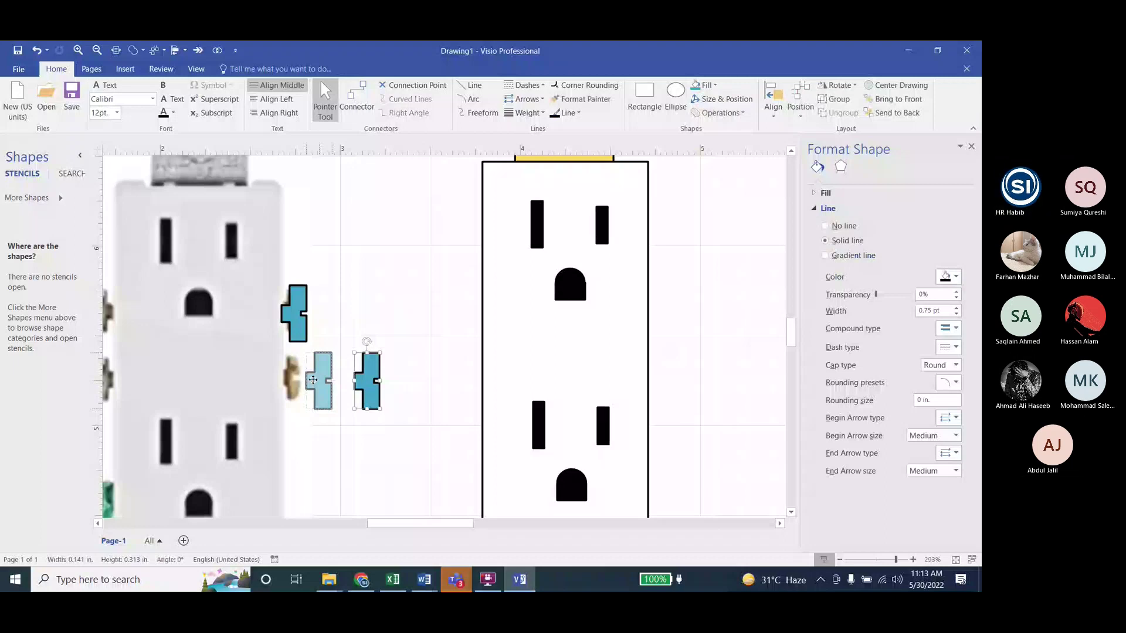
pyautogui.moveTo(313, 380); pyautogui.dragTo(288, 375)
pyautogui.click(362, 327)
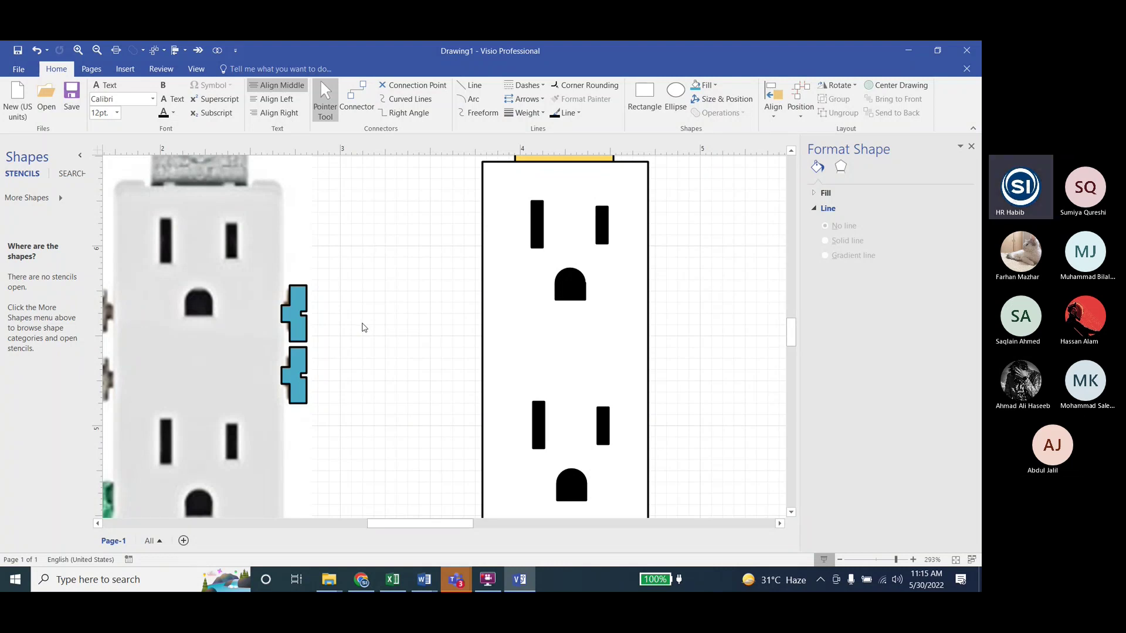
# Group the upper and lower blue terminal pieces into one clip pair
pyautogui.scroll(-1, 412, 343)
pyautogui.scroll(-2, 412, 343)
pyautogui.keyDown('ctrl'); pyautogui.scroll(-3, 412, 343); pyautogui.keyUp('ctrl')
pyautogui.click(348, 339)
pyautogui.keyDown('shift'); pyautogui.click(349, 366); pyautogui.keyUp('shift')
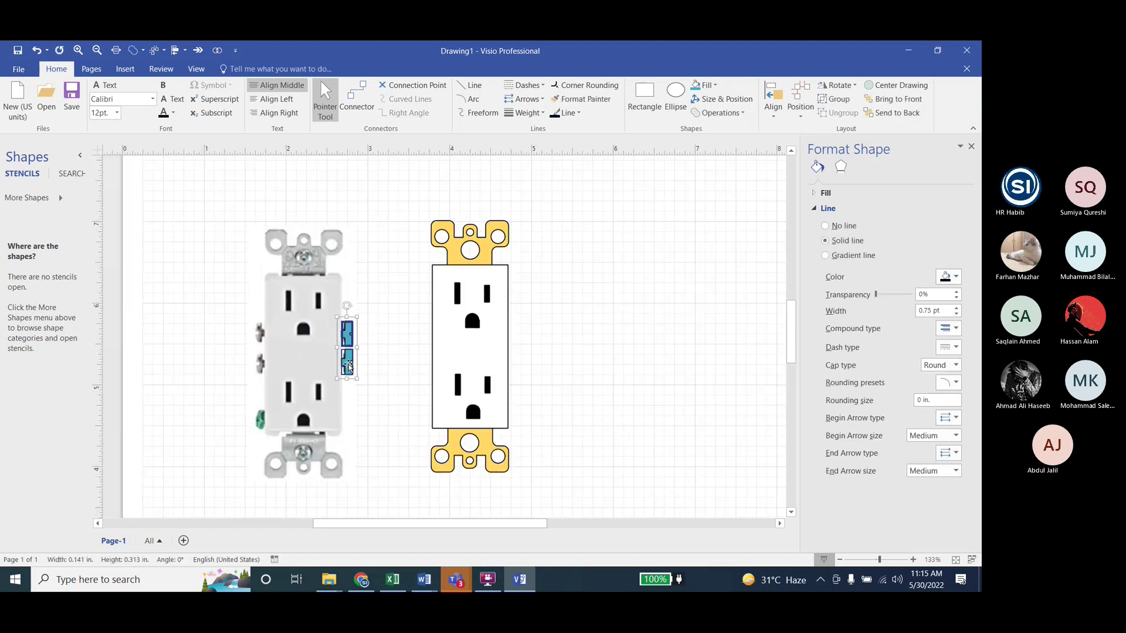
pyautogui.rightClick(348, 366)
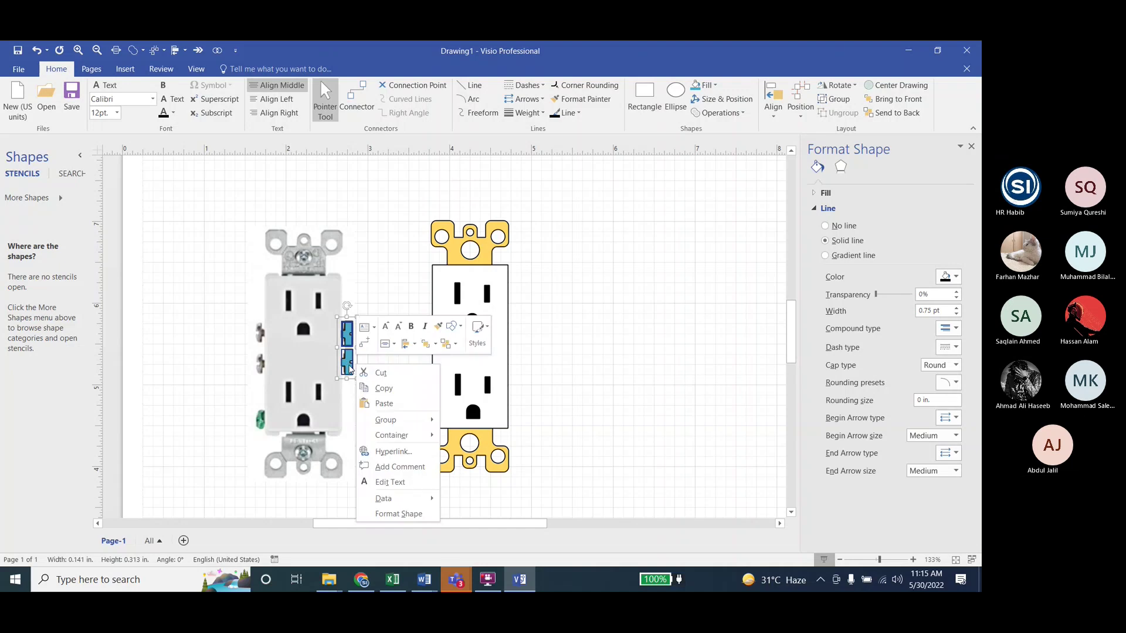
pyautogui.click(840, 100)
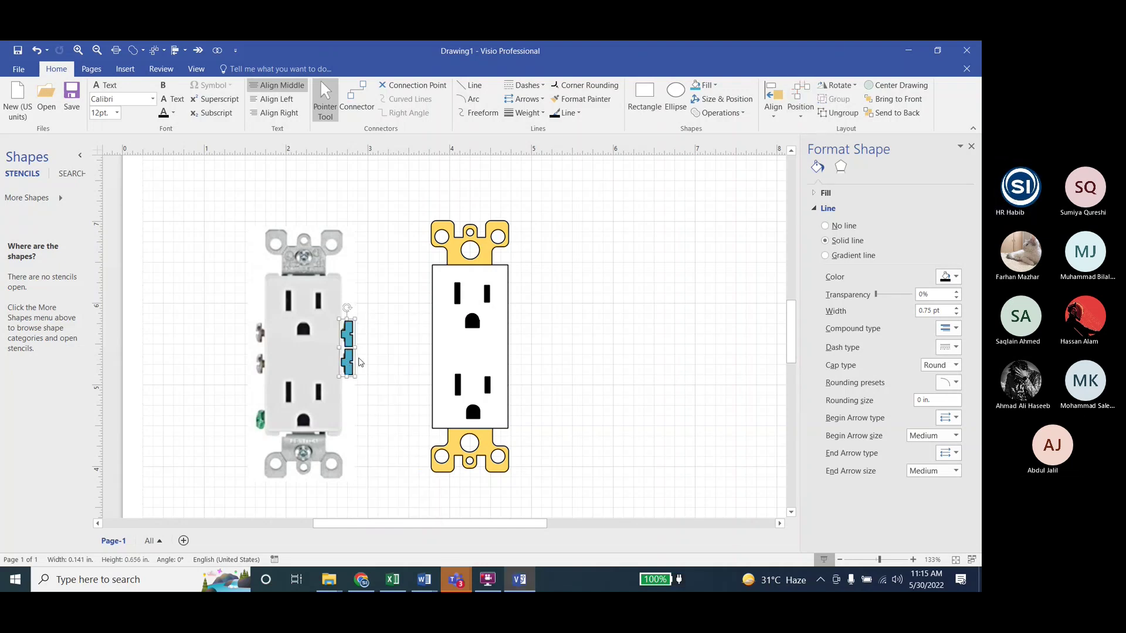
# Duplicate the blue clip pair, rotate it 180°, and move it to the outlet's left side
pyautogui.hotkey('ctrl', 'd')
pyautogui.hotkey('ctrl', 'r')
pyautogui.hotkey('ctrl', 'r')
pyautogui.moveTo(364, 366); pyautogui.dragTo(259, 342)
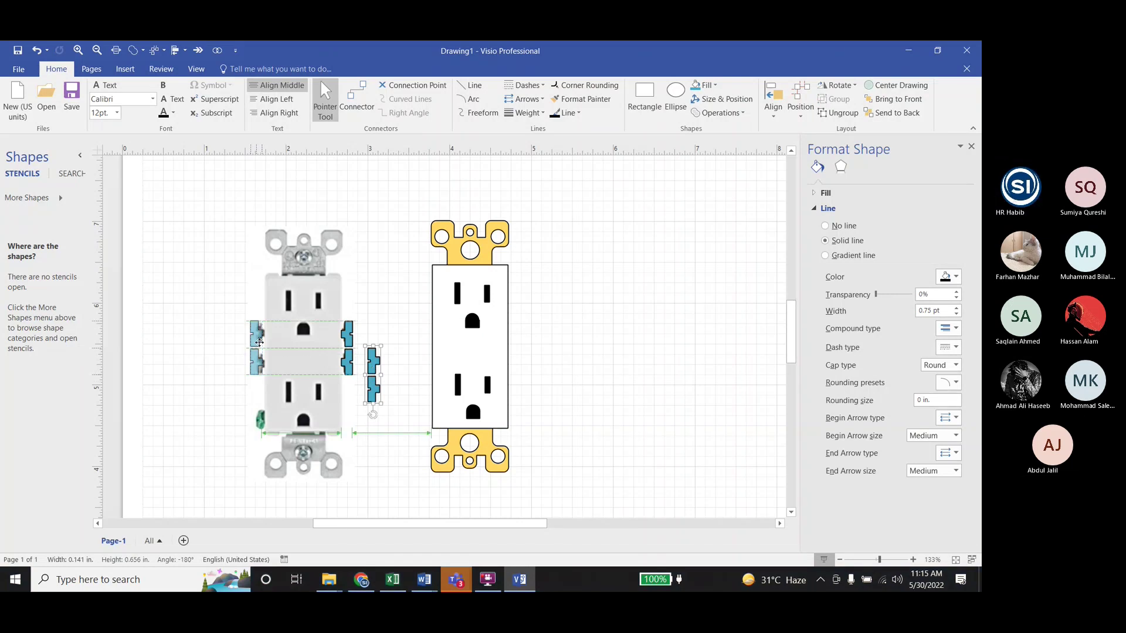
# Lay the drawn outlet over the photo outlet and subselect one half-clip of the left pair
pyautogui.keyDown('ctrl'); pyautogui.scroll(3, 259, 341); pyautogui.keyUp('ctrl')
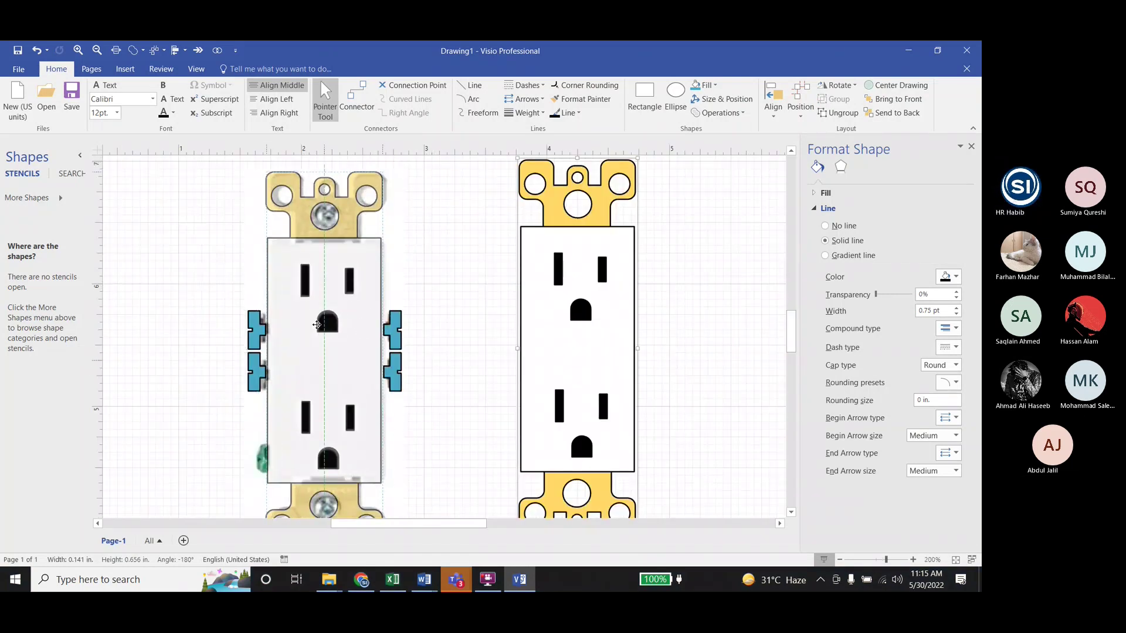
pyautogui.moveTo(317, 324); pyautogui.dragTo(320, 326)
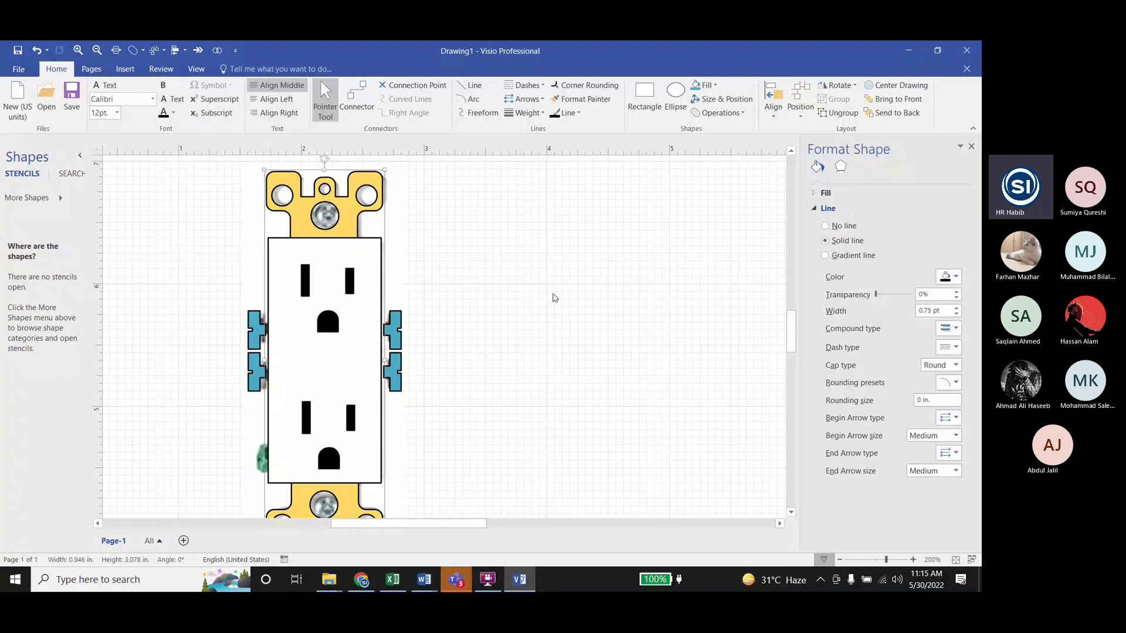
pyautogui.click(256, 332)
pyautogui.keyDown('ctrl'); pyautogui.scroll(2, 256, 331); pyautogui.keyUp('ctrl')
pyautogui.click(293, 339)
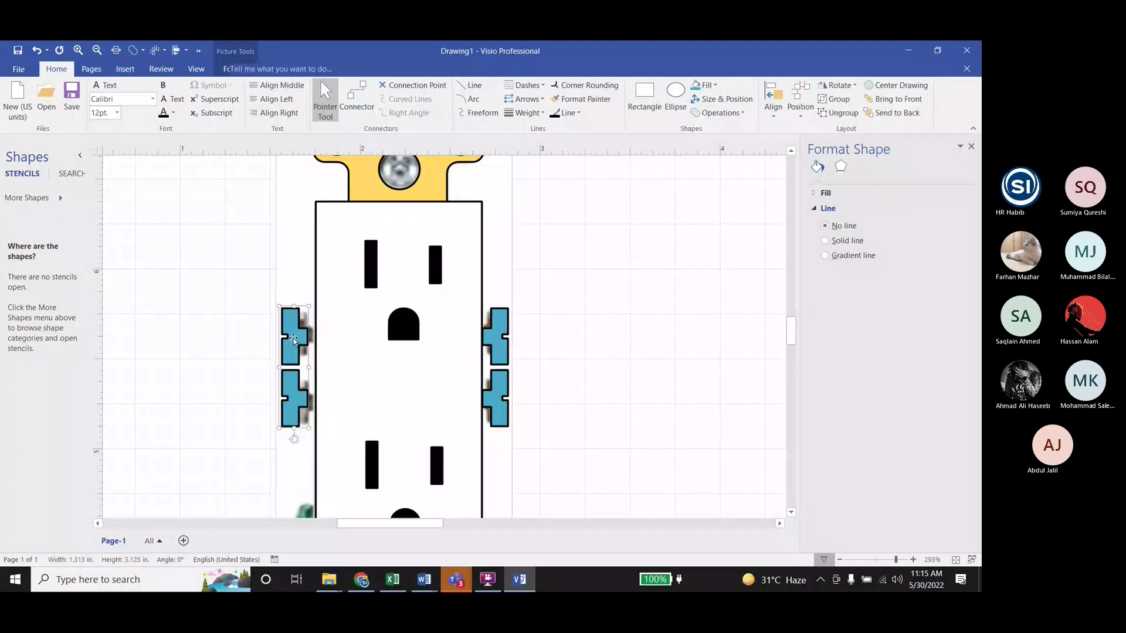
pyautogui.click(293, 339)
pyautogui.scroll(-3, 294, 343)
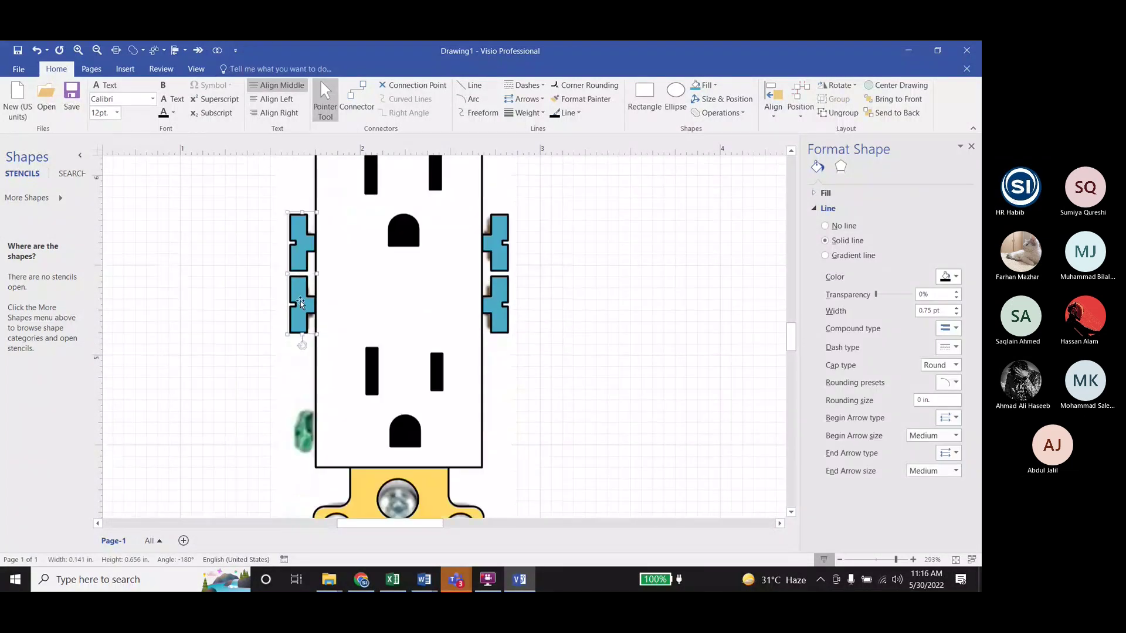
# Place a single half-clip lower on the outlet's left side, beneath the blue pair
pyautogui.keyDown('ctrl'); pyautogui.moveTo(302, 296); pyautogui.dragTo(234, 358); pyautogui.keyUp('ctrl')
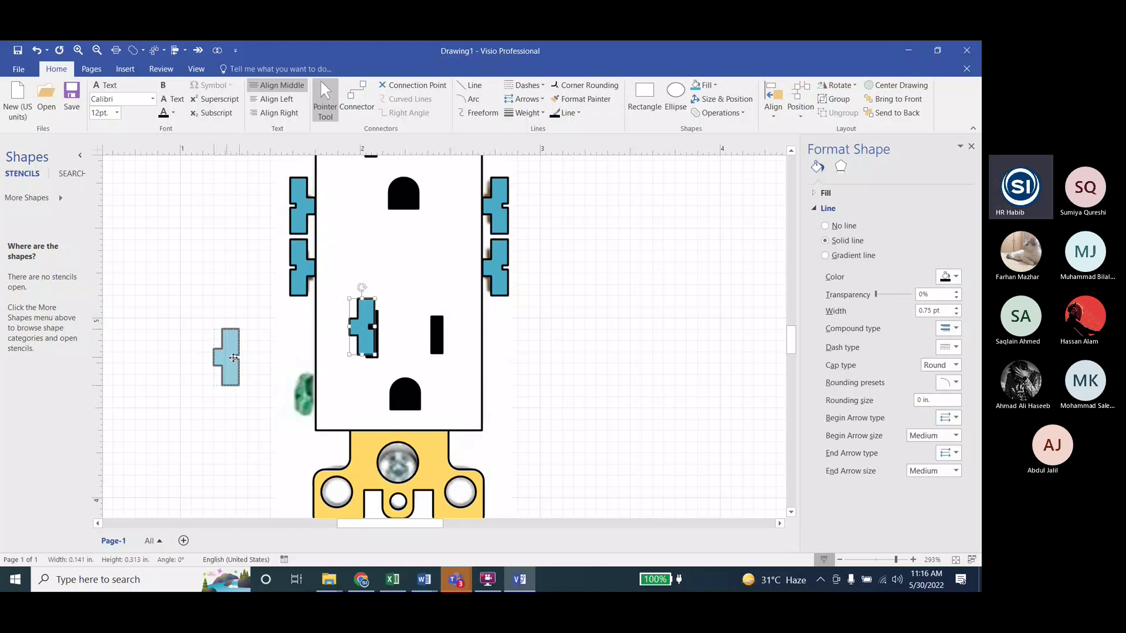
pyautogui.keyDown('ctrl'); pyautogui.scroll(-3, 233, 358); pyautogui.keyUp('ctrl')
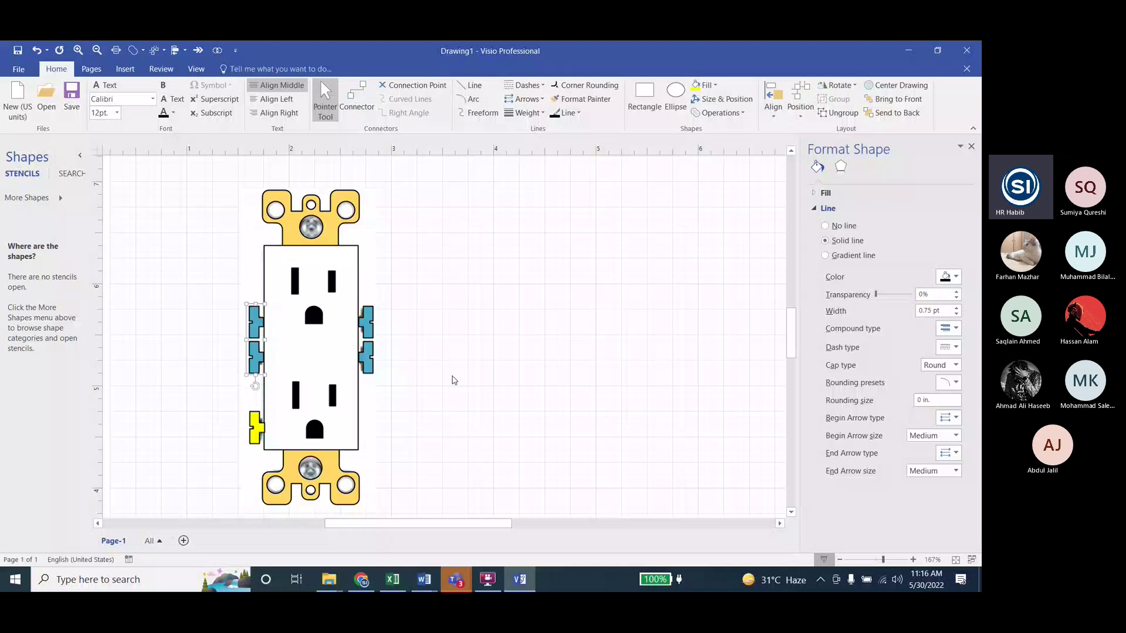
# Drag the whole drawn outlet off the outlet photo
pyautogui.scroll(1, 256, 351)
pyautogui.click(256, 351)
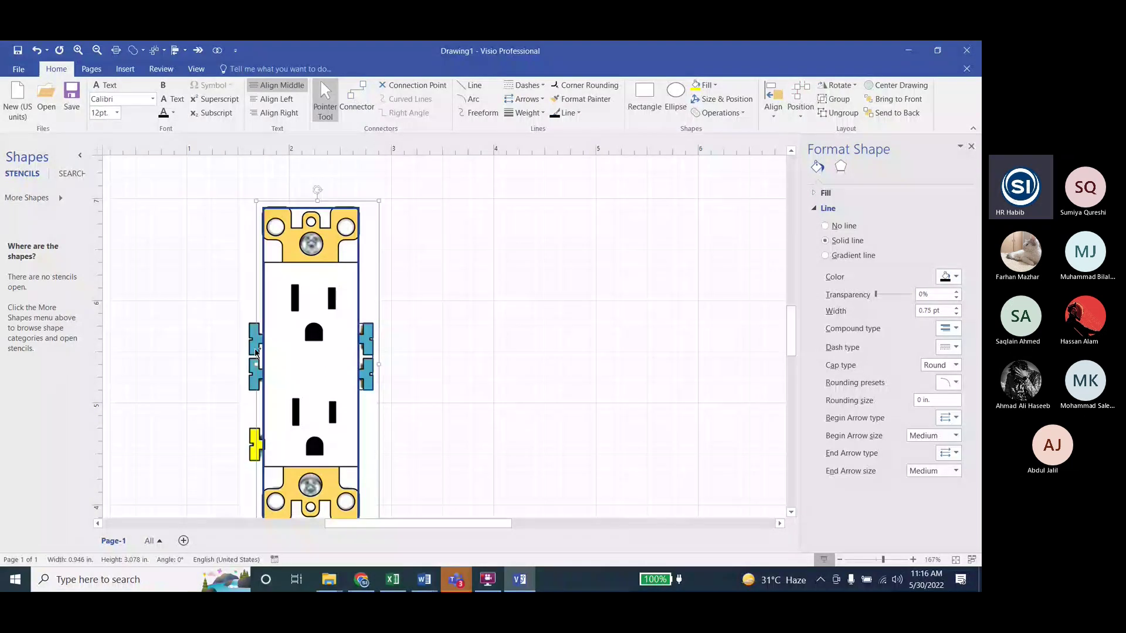
pyautogui.moveTo(256, 352); pyautogui.dragTo(496, 351)
# Move the photo to the page's upper right and the drawn outlet to the lower left
pyautogui.keyDown('ctrl'); pyautogui.scroll(-3, 301, 284); pyautogui.keyUp('ctrl')
pyautogui.click(301, 285)
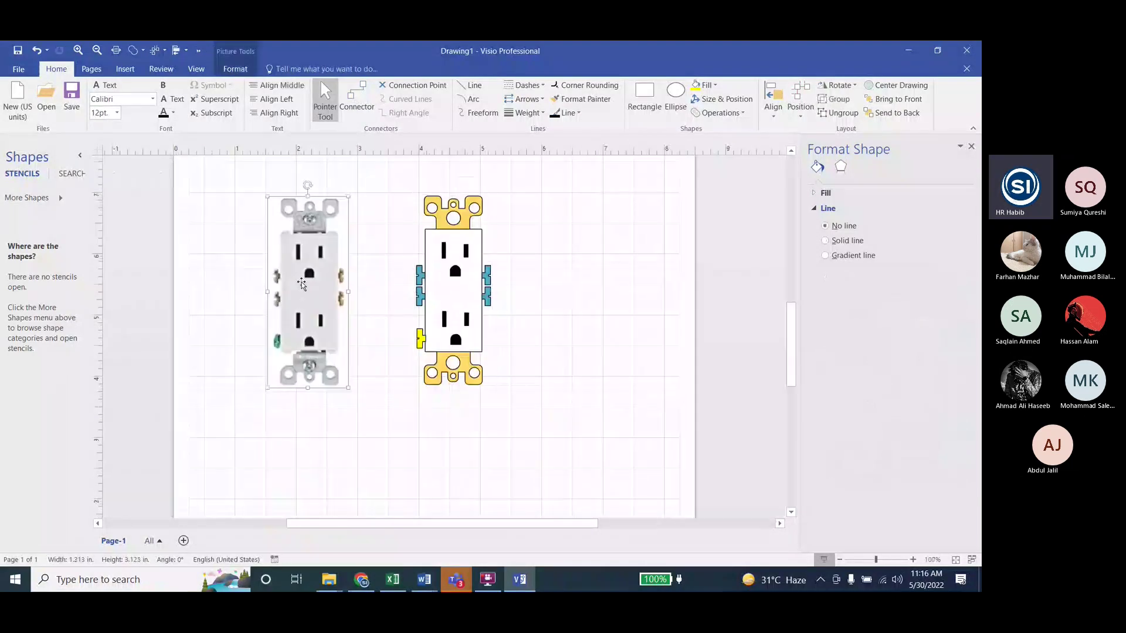
pyautogui.moveTo(302, 284)
pyautogui.mouseDown()
pyautogui.moveTo(289, 280)
pyautogui.moveTo(630, 242)
pyautogui.mouseUp()
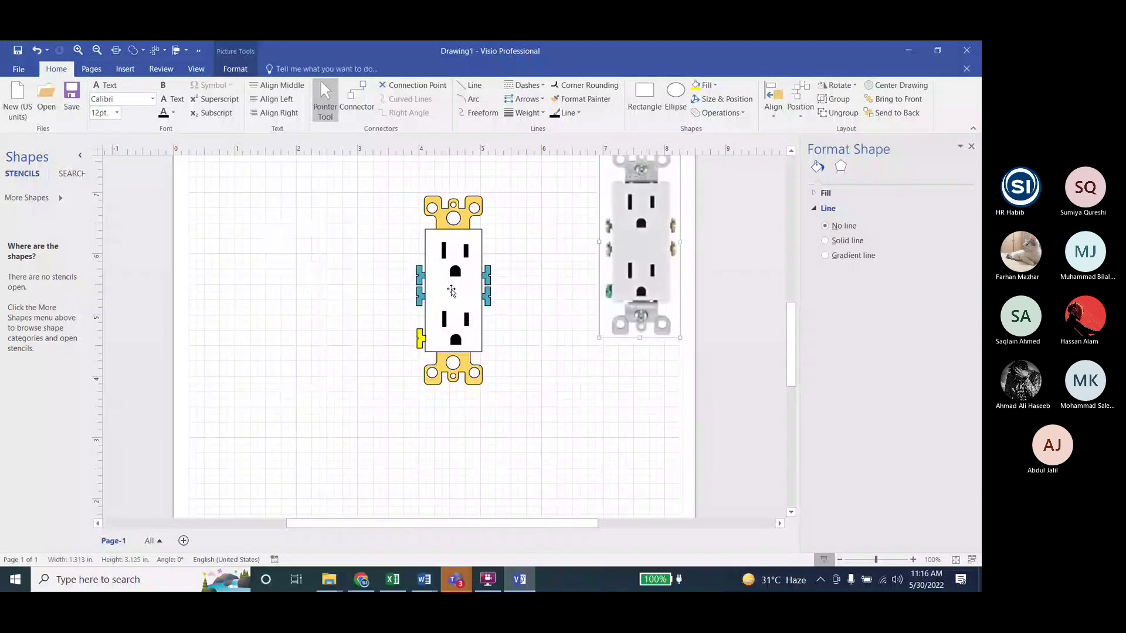
pyautogui.click(452, 300)
pyautogui.moveTo(451, 300); pyautogui.dragTo(248, 380)
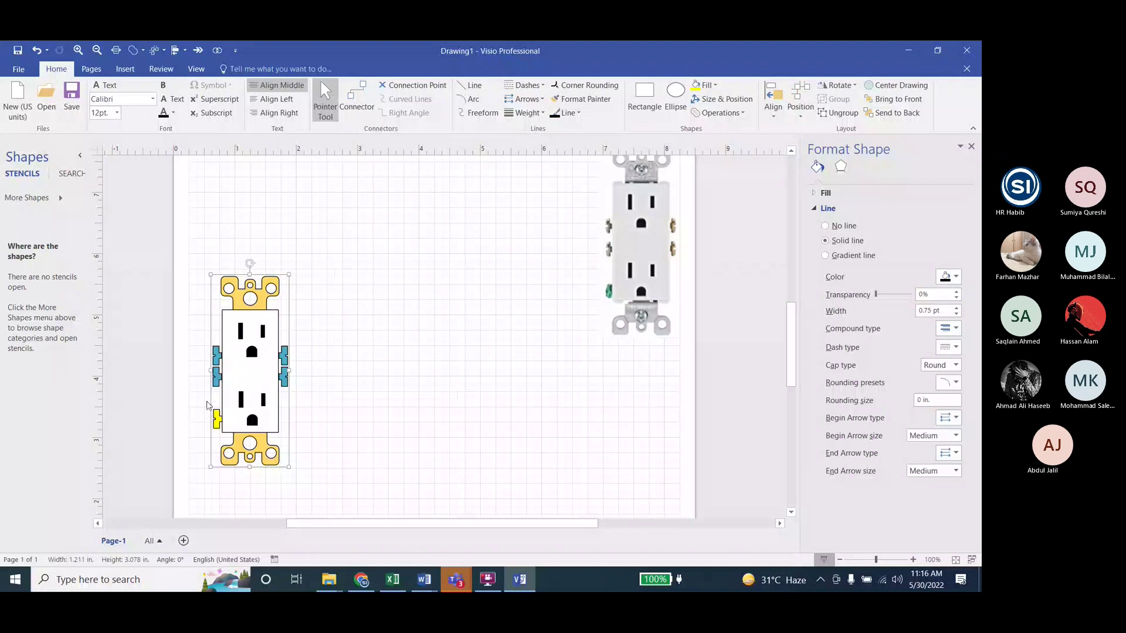
pyautogui.keyDown('ctrl'); pyautogui.scroll(3, 208, 404); pyautogui.keyUp('ctrl')
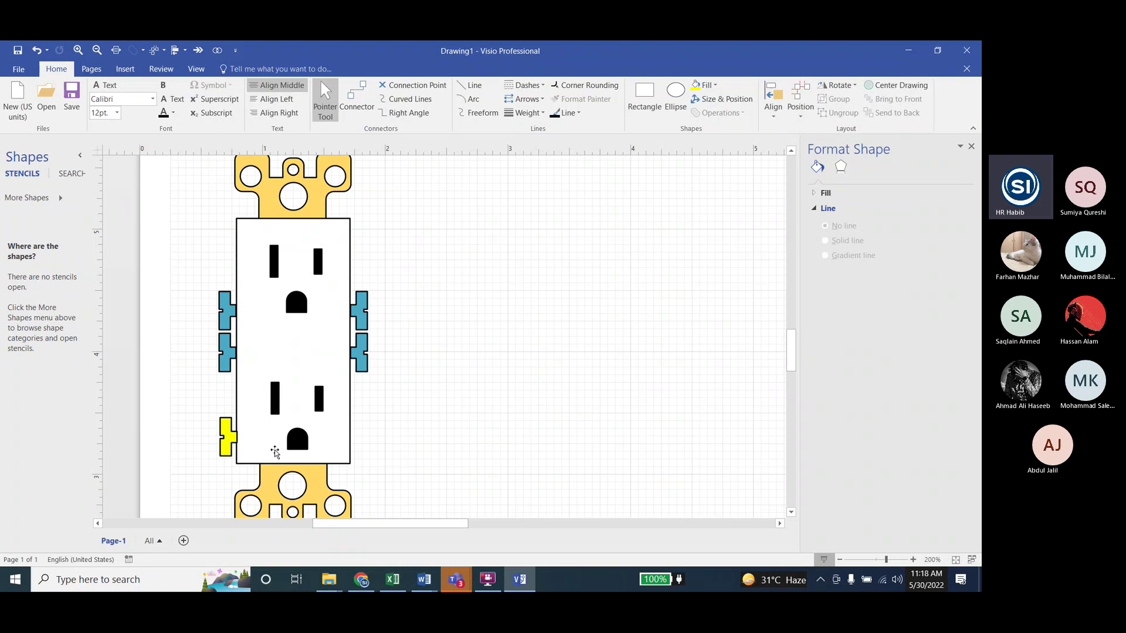
pyautogui.click(368, 311)
pyautogui.keyDown('ctrl'); pyautogui.scroll(2, 369, 310); pyautogui.keyUp('ctrl')
pyautogui.keyDown('ctrl'); pyautogui.scroll(2, 530, 308); pyautogui.keyUp('ctrl')
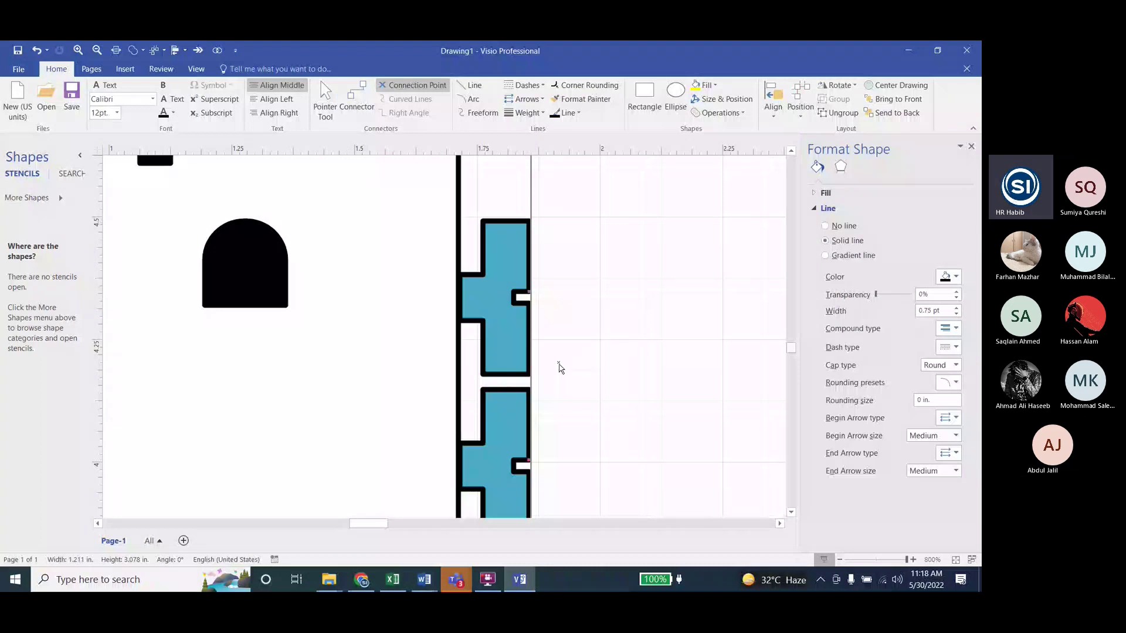
pyautogui.scroll(-2, 558, 368)
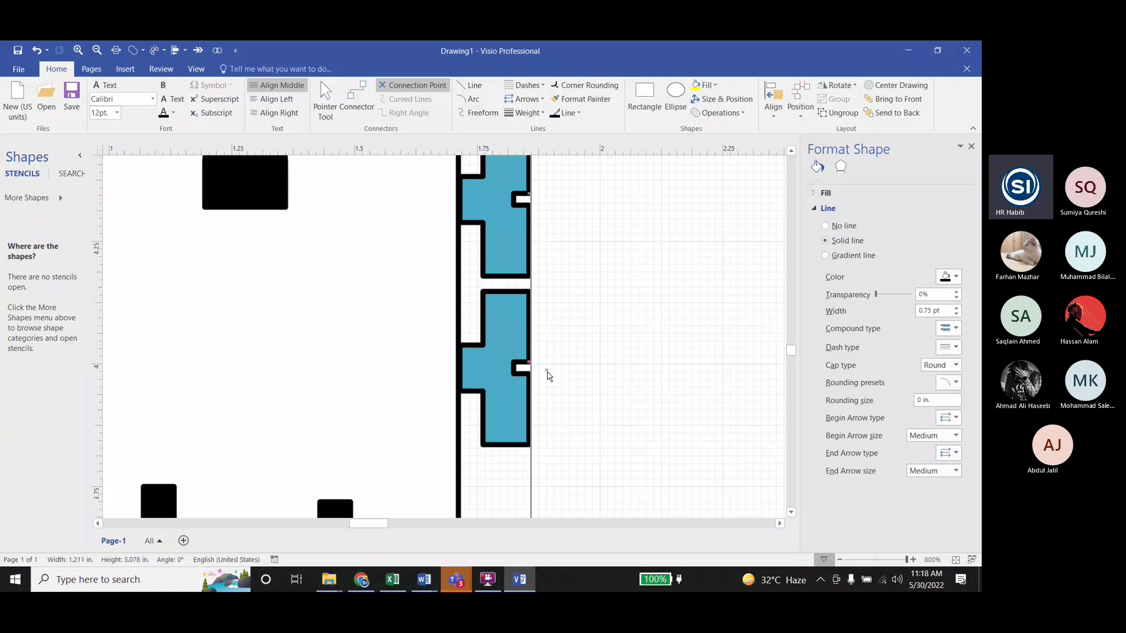
pyautogui.keyDown('ctrl'); pyautogui.scroll(-4, 548, 376); pyautogui.keyUp('ctrl')
pyautogui.keyDown('ctrl'); pyautogui.scroll(5, 433, 332); pyautogui.keyUp('ctrl')
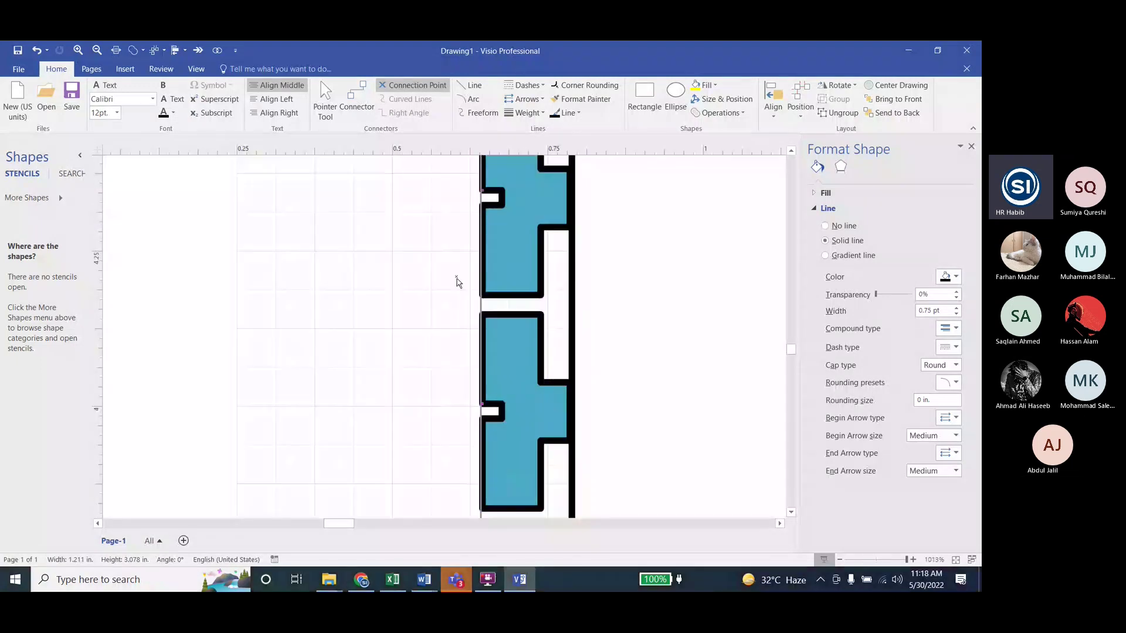
pyautogui.scroll(-8, 456, 279)
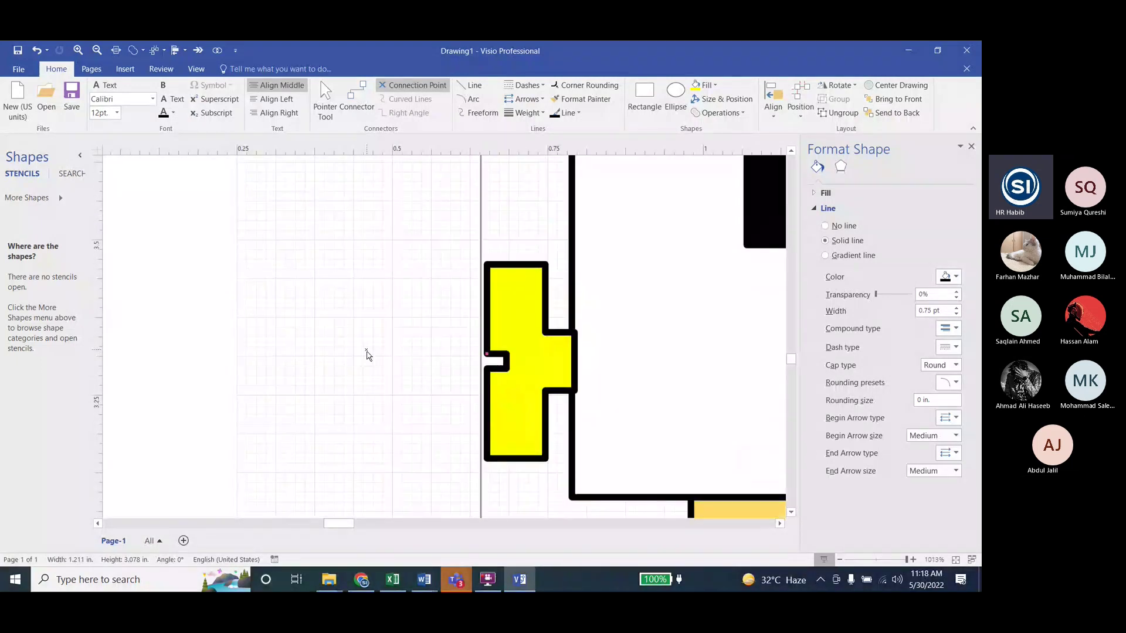
pyautogui.keyDown('ctrl'); pyautogui.scroll(-5, 367, 355); pyautogui.keyUp('ctrl')
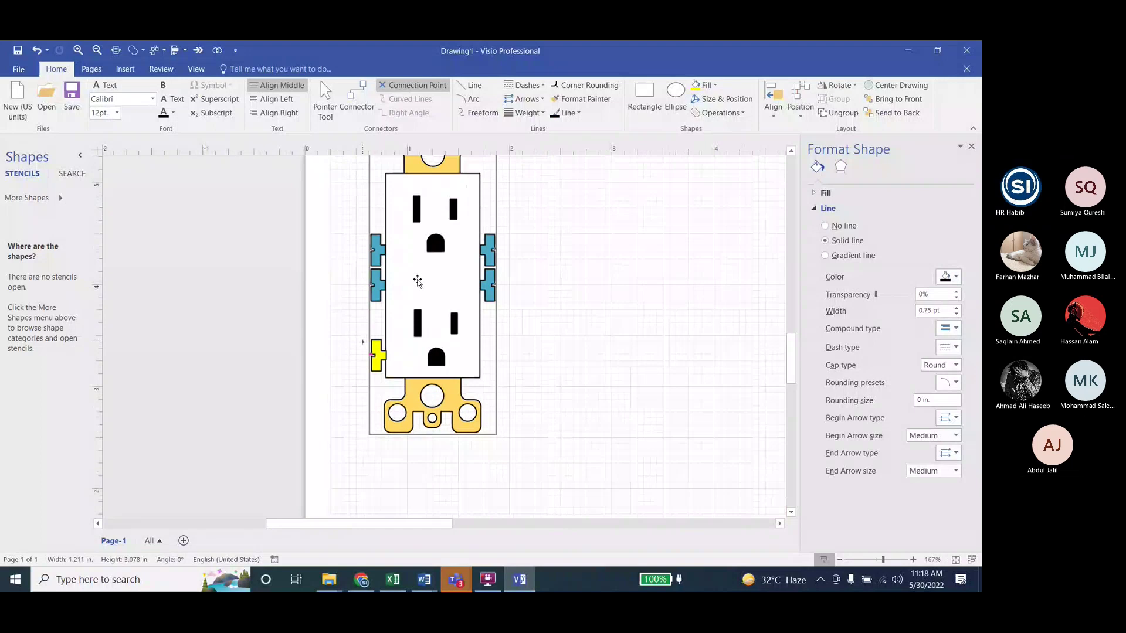
pyautogui.keyDown('ctrl'); pyautogui.scroll(-5, 418, 281); pyautogui.keyUp('ctrl')
pyautogui.hotkey('ctrl', '1')
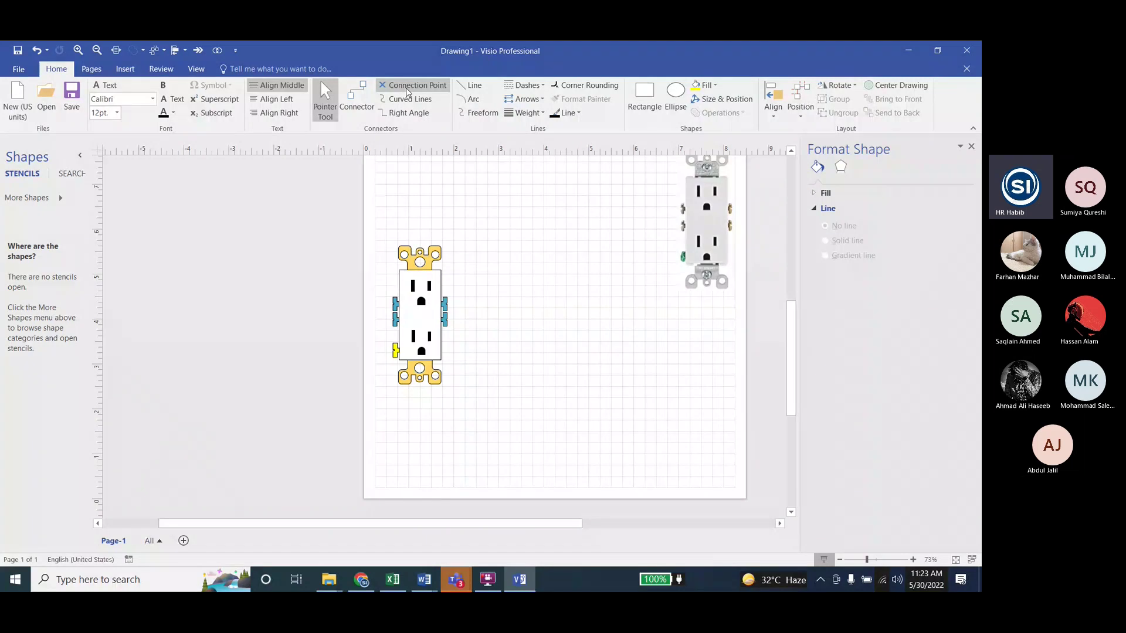
# Duplicate the left yellow outlet twice, placing a copy to its right
pyautogui.scroll(2, 414, 343)
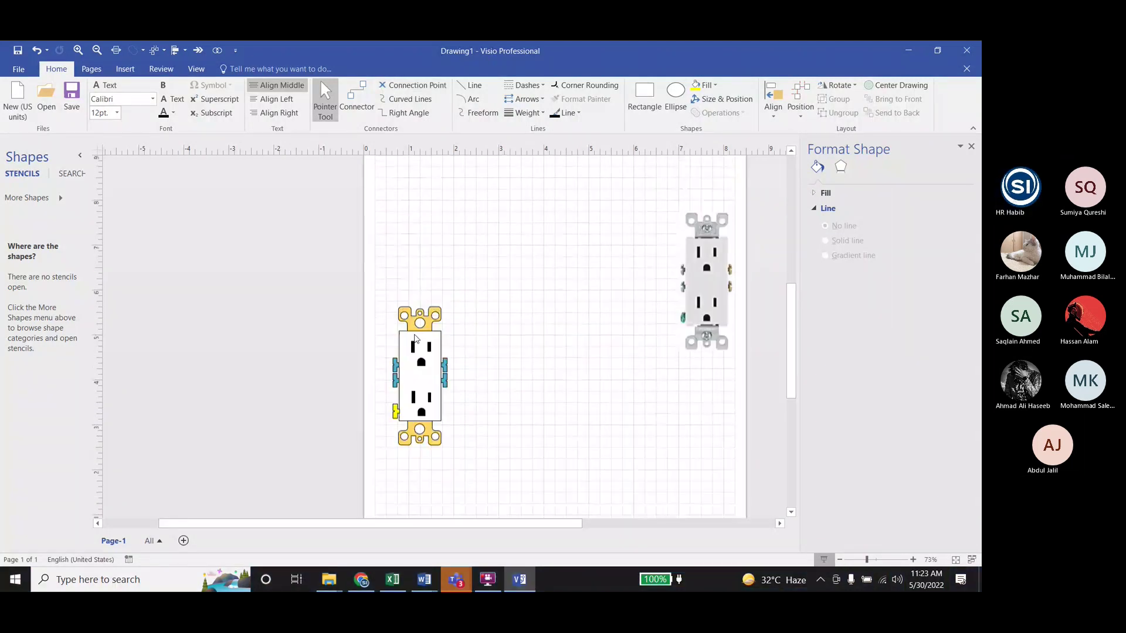
pyautogui.scroll(-1, 415, 338)
pyautogui.click(414, 338)
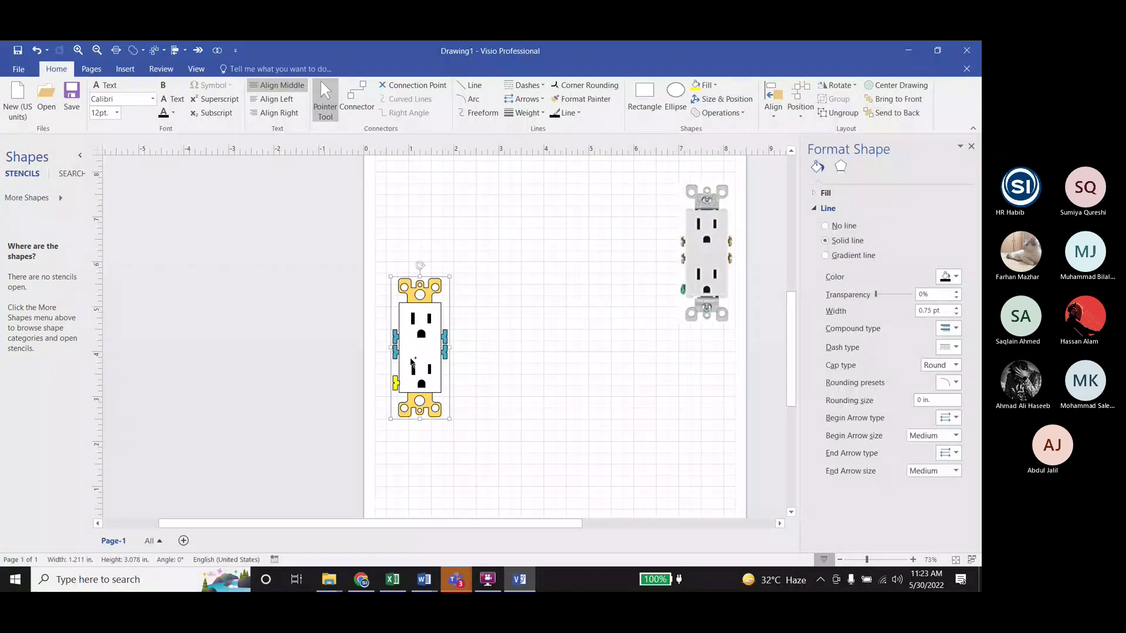
pyautogui.hotkey('ctrl', 'd')
pyautogui.moveTo(434, 362); pyautogui.dragTo(606, 422)
pyautogui.hotkey('ctrl', 'd')
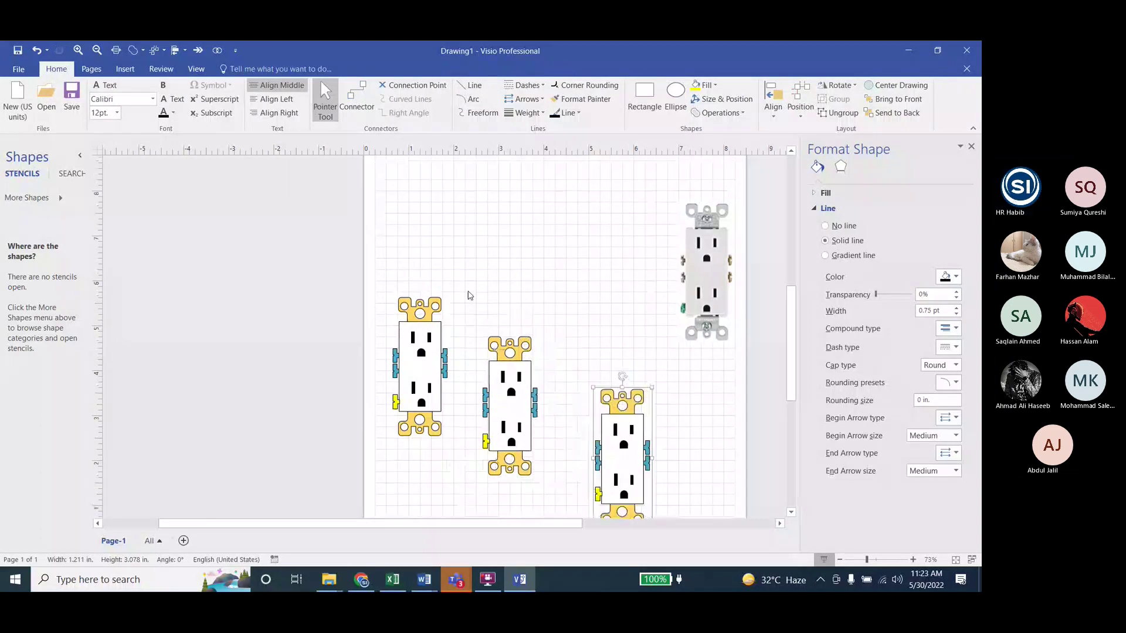
# Connect the left outlet's terminal to the middle outlet with a connector
pyautogui.keyDown('ctrl'); pyautogui.scroll(3, 417, 383); pyautogui.keyUp('ctrl')
pyautogui.click(356, 97)
pyautogui.moveTo(486, 274); pyautogui.dragTo(564, 363)
pyautogui.keyDown('ctrl'); pyautogui.scroll(-3, 463, 176); pyautogui.keyUp('ctrl')
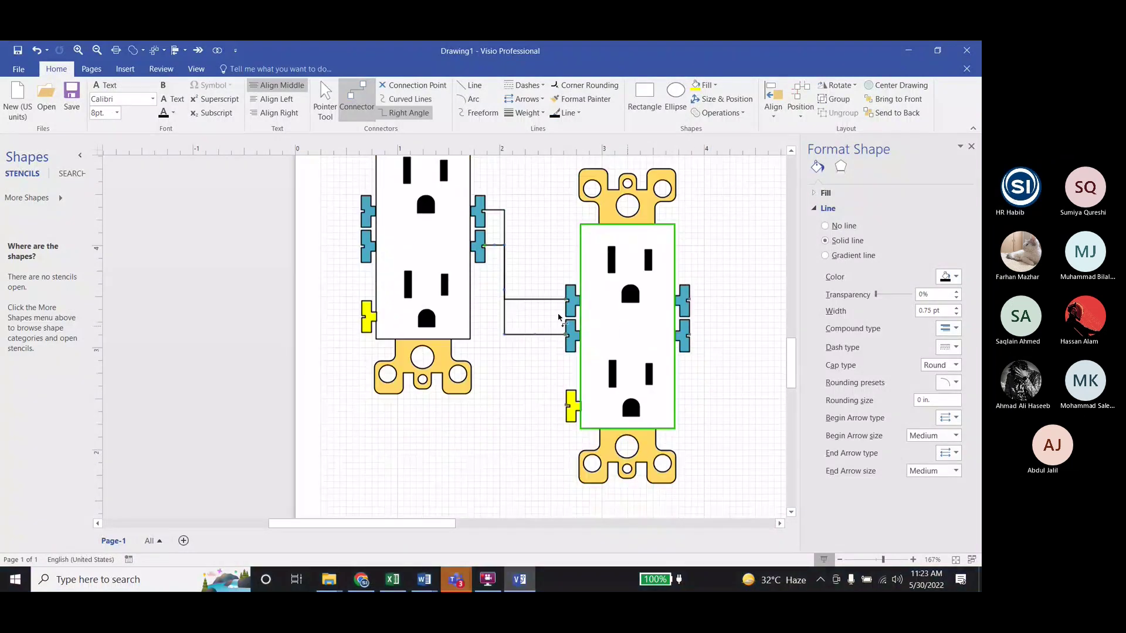
# Shift the middle-to-right connector rightward, select the left-to-middle wire, and close the formatting pane
pyautogui.click(446, 321)
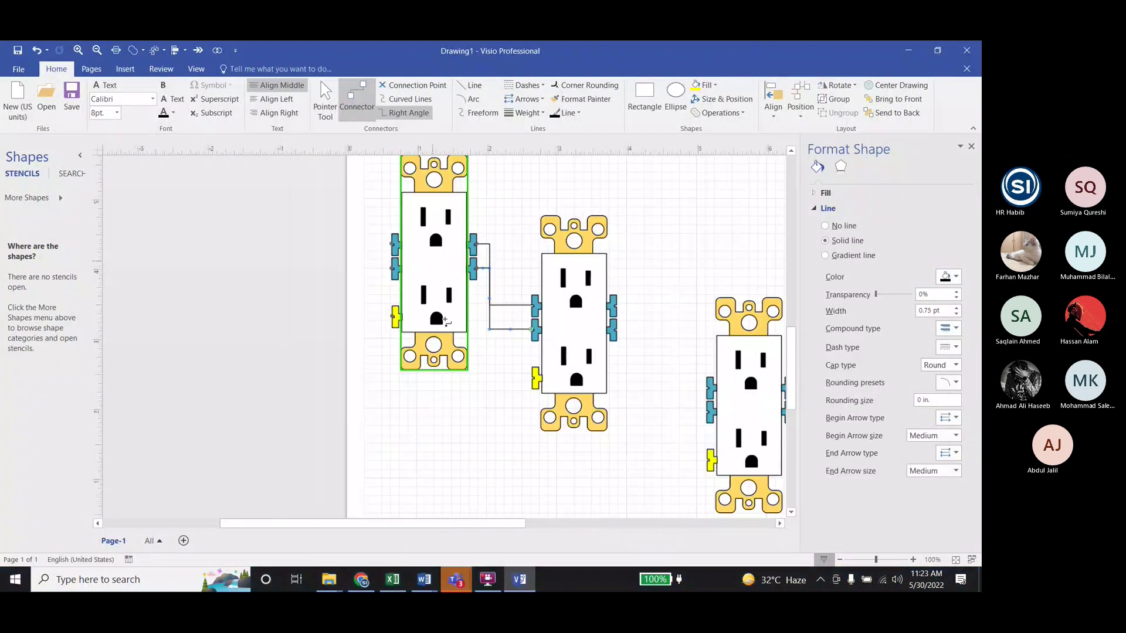
pyautogui.click(402, 414)
pyautogui.click(485, 324)
pyautogui.moveTo(485, 317); pyautogui.dragTo(504, 307)
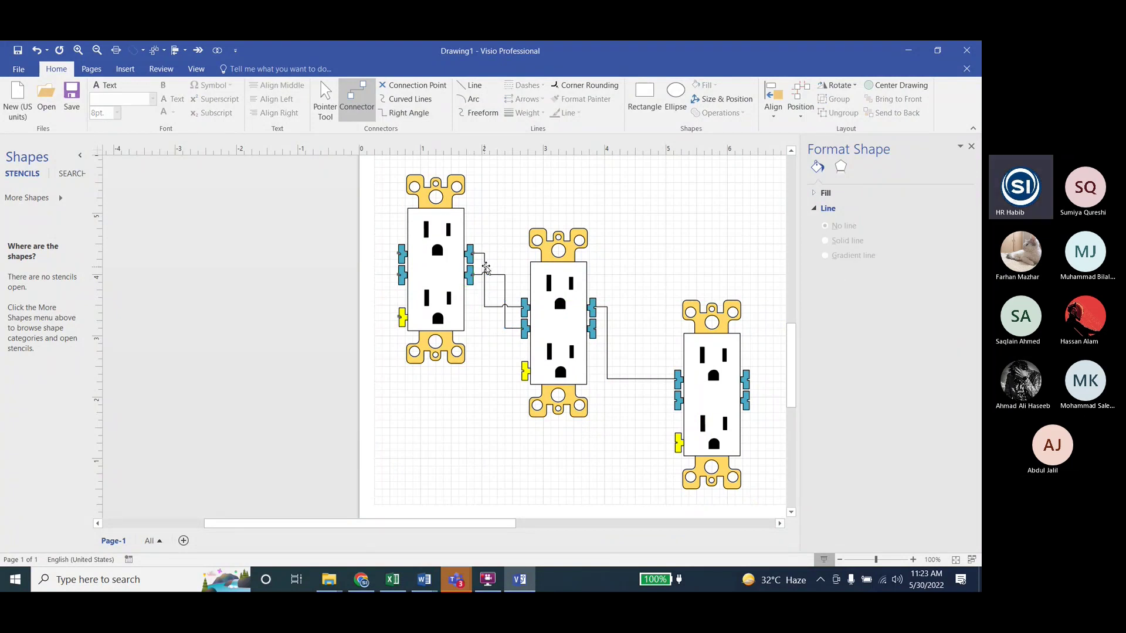
pyautogui.click(484, 265)
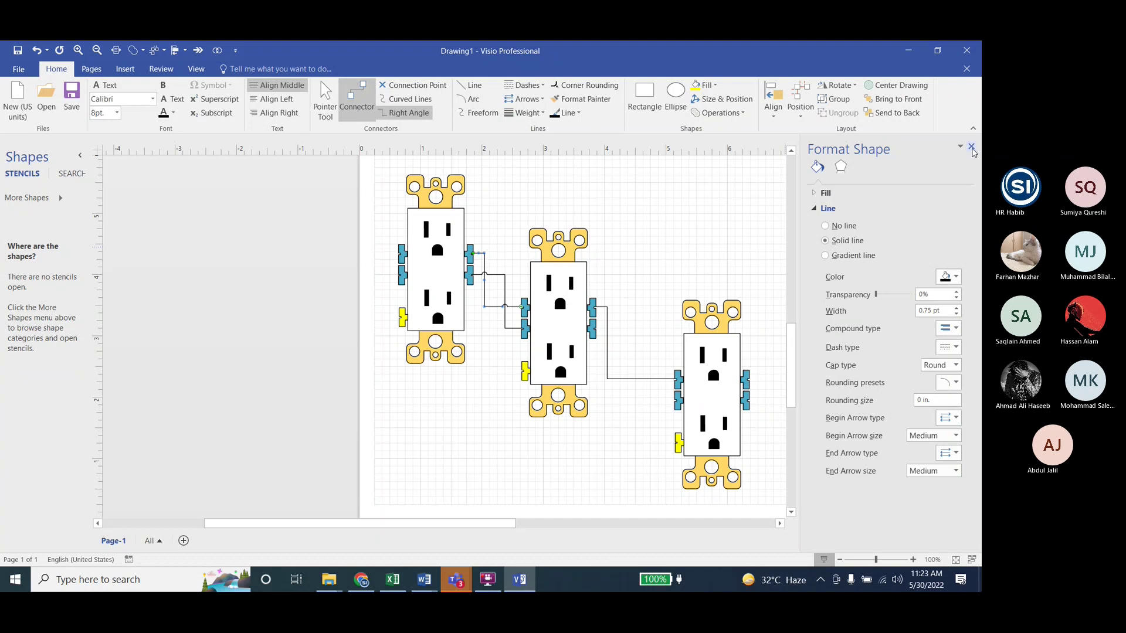
pyautogui.click(972, 147)
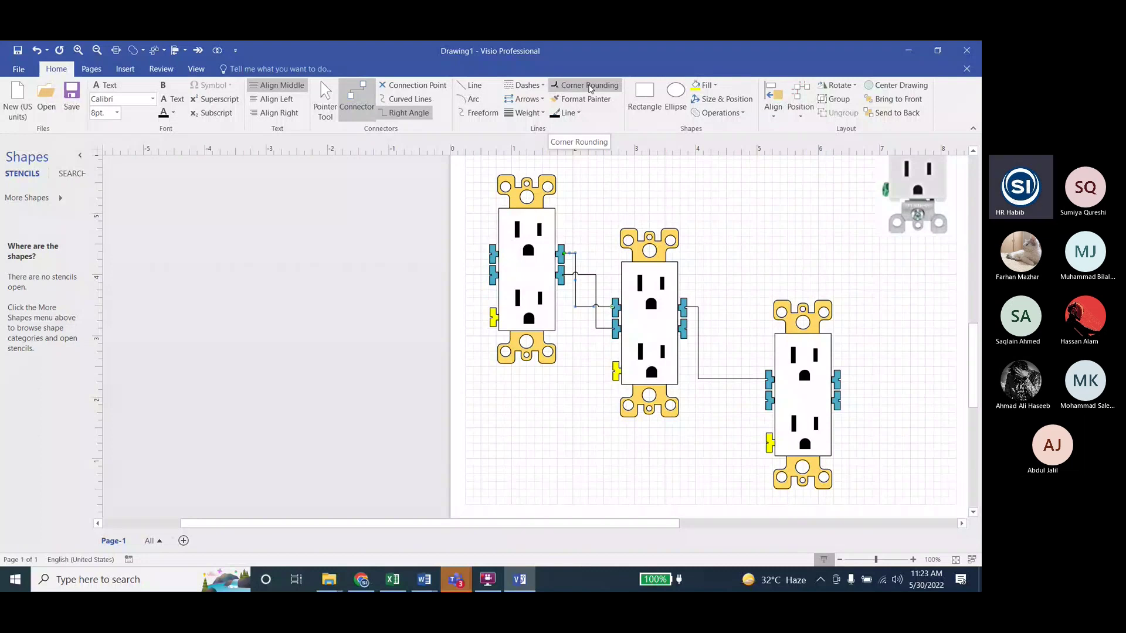
# Make the left-to-middle wire red with a 3.25 pt line width
pyautogui.click(590, 88)
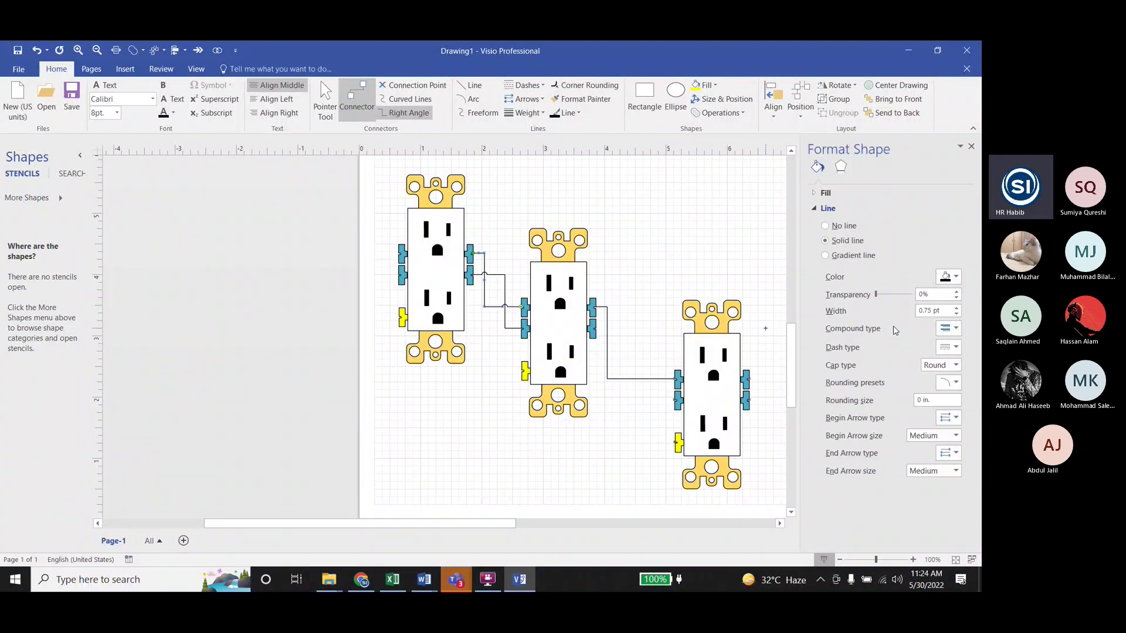
pyautogui.click(950, 277)
pyautogui.click(892, 393)
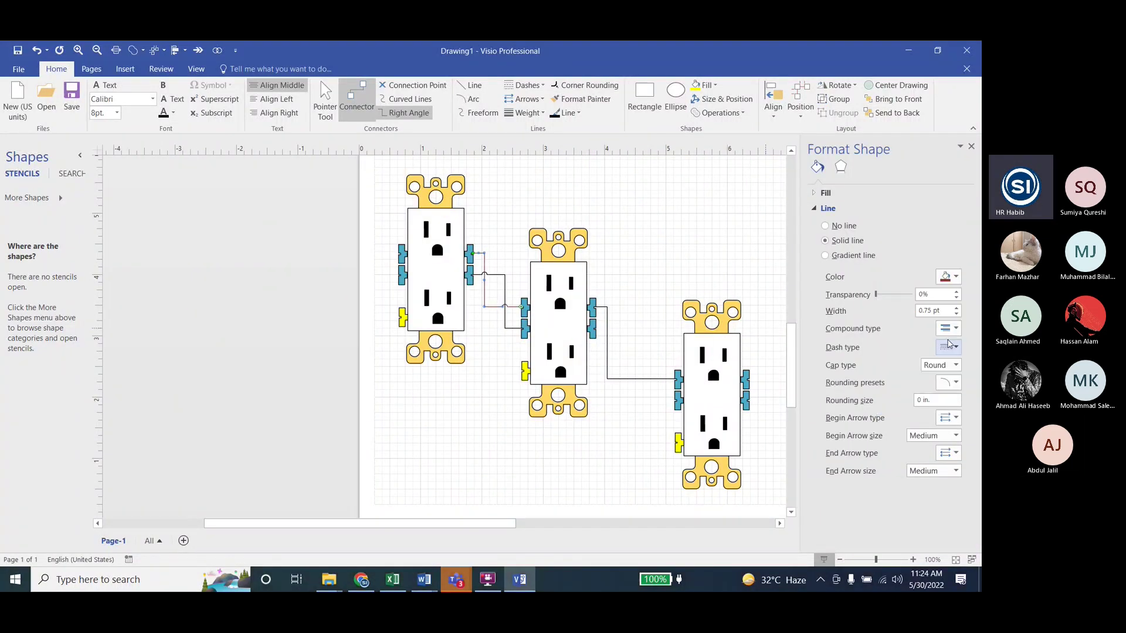
pyautogui.click(955, 308)
pyautogui.click(955, 308)
pyautogui.click(955, 308)
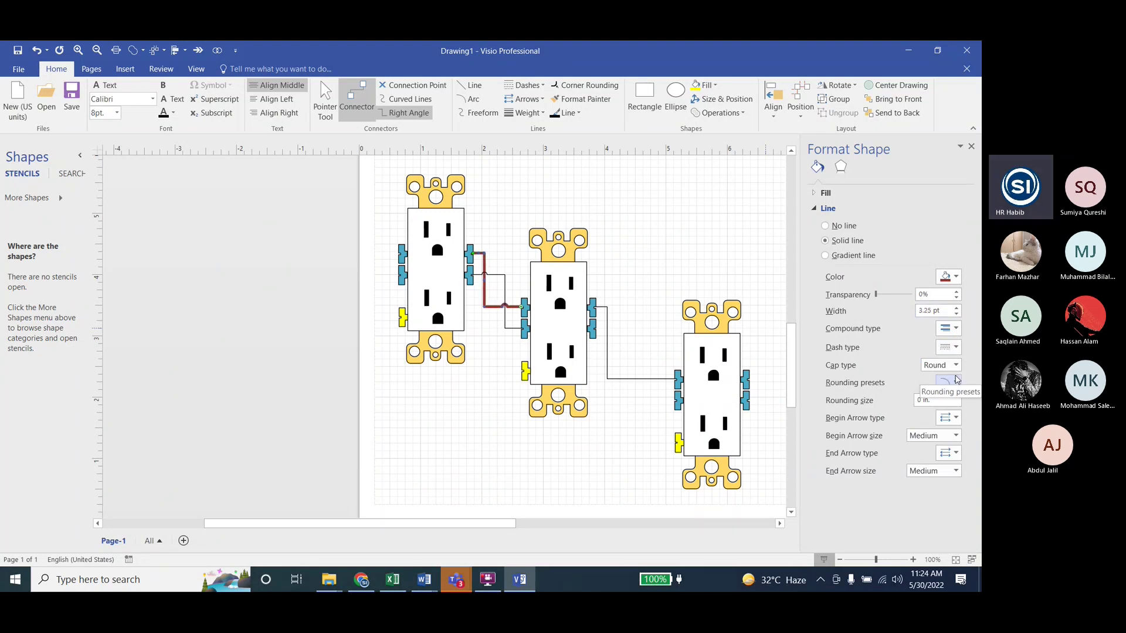
# Give the wire rounded corners and an arrowhead at the middle-outlet end
pyautogui.click(956, 379)
pyautogui.click(965, 429)
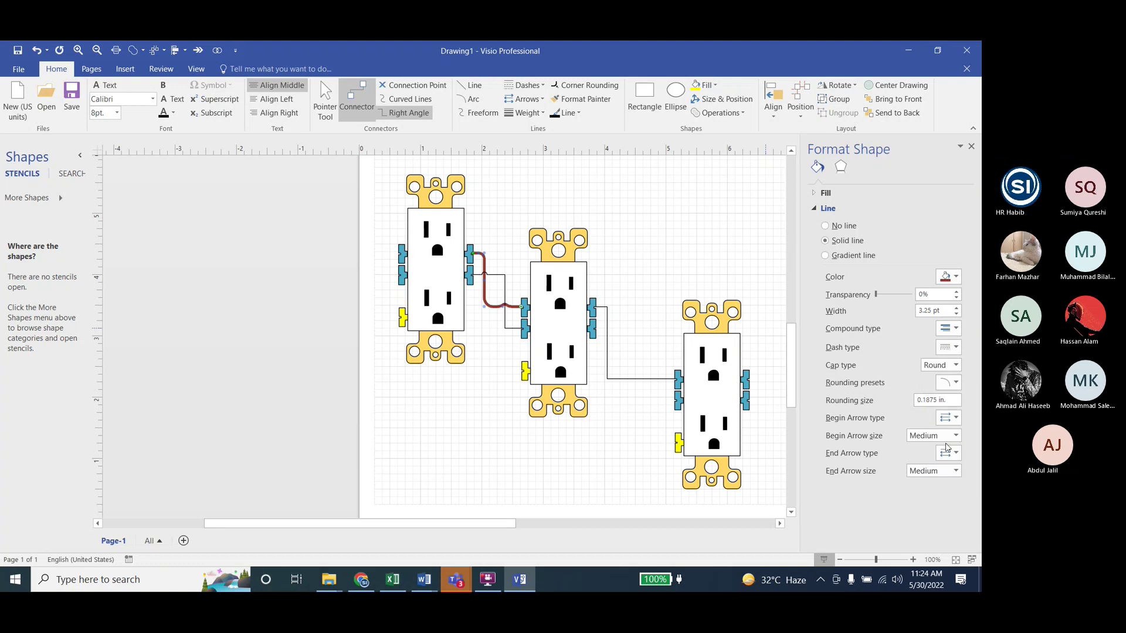
pyautogui.click(948, 452)
pyautogui.click(934, 386)
pyautogui.click(400, 379)
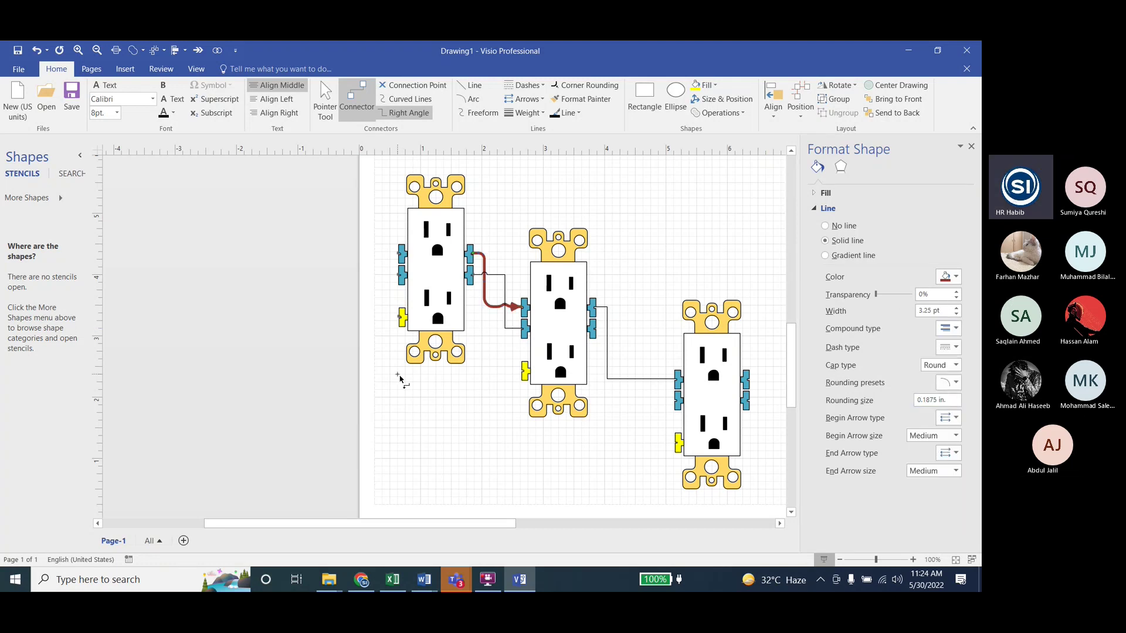
pyautogui.click(487, 305)
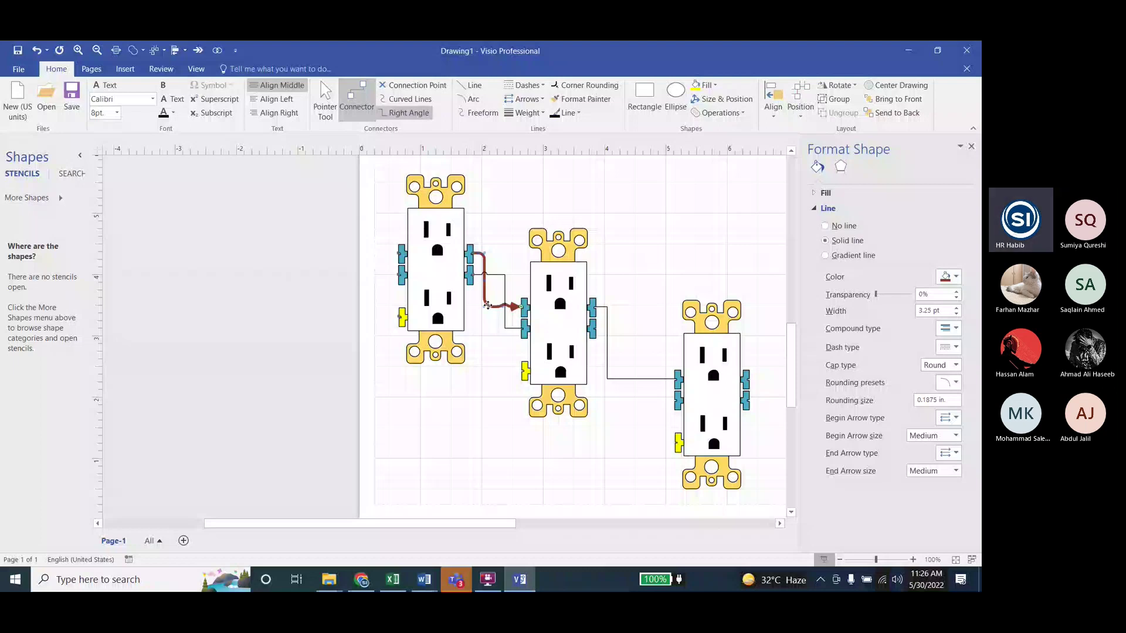
pyautogui.click(41, 198)
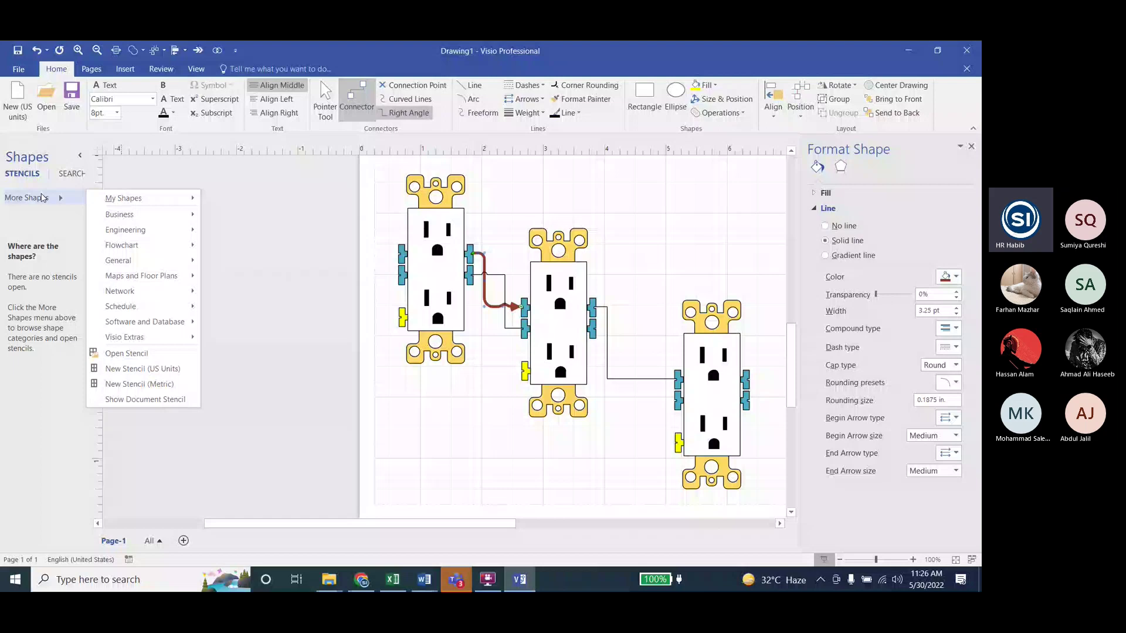
# Paste a copy of the left outlet without the stray connector and move it lower
pyautogui.click(417, 414)
pyautogui.hotkey('ctrl', 'v')
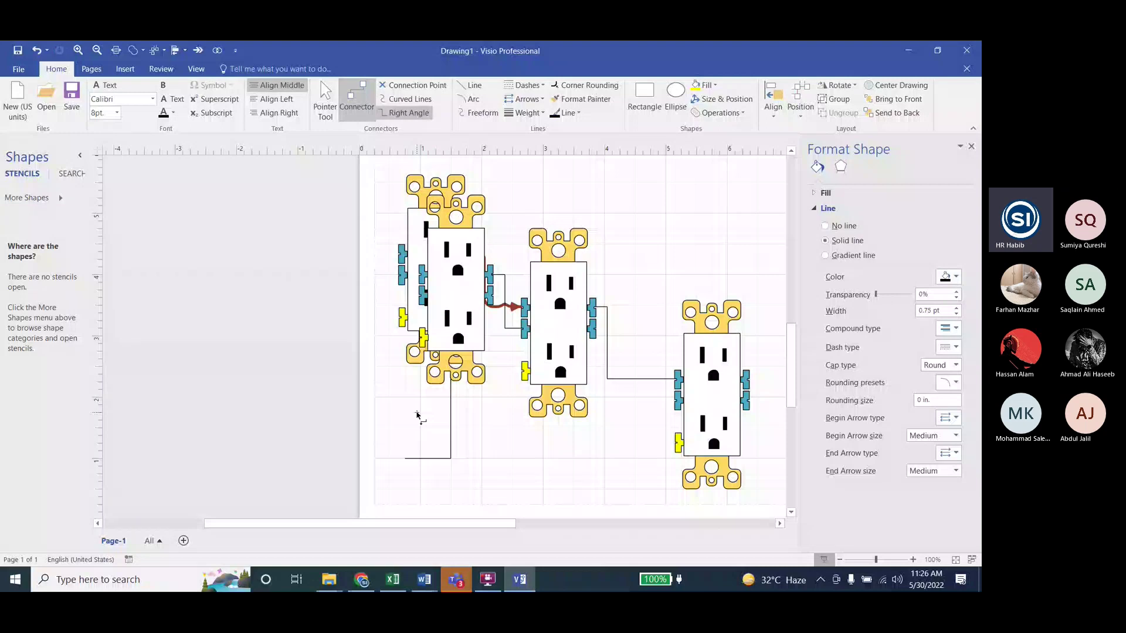
pyautogui.hotkey('ctrl', 'z')
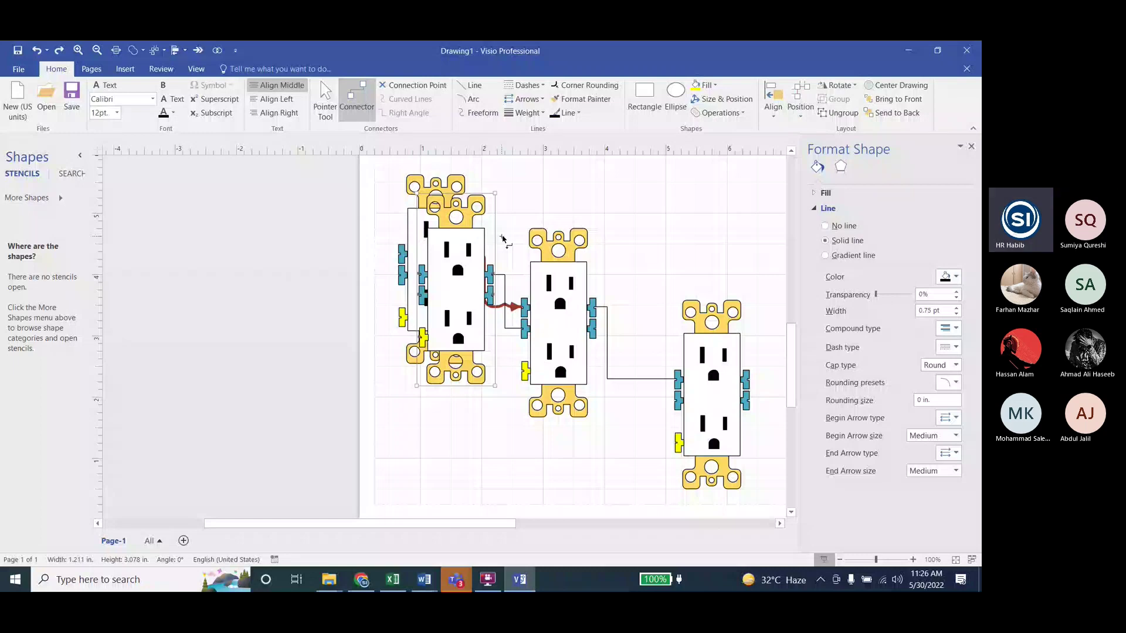
pyautogui.hotkey('ctrl', '1')
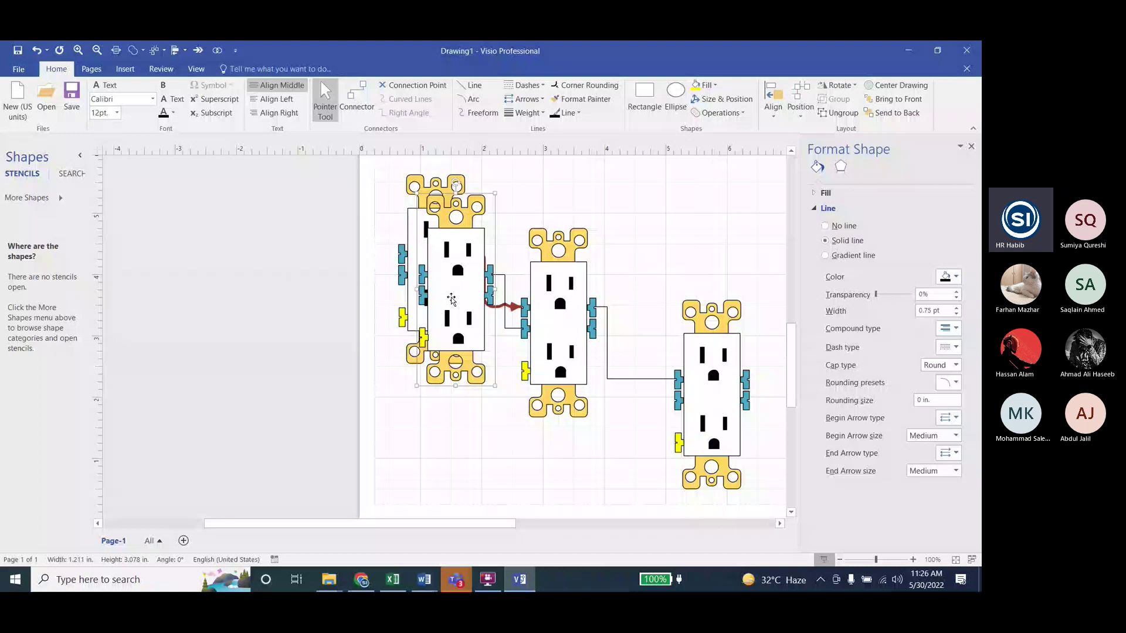
pyautogui.moveTo(451, 299); pyautogui.dragTo(433, 425)
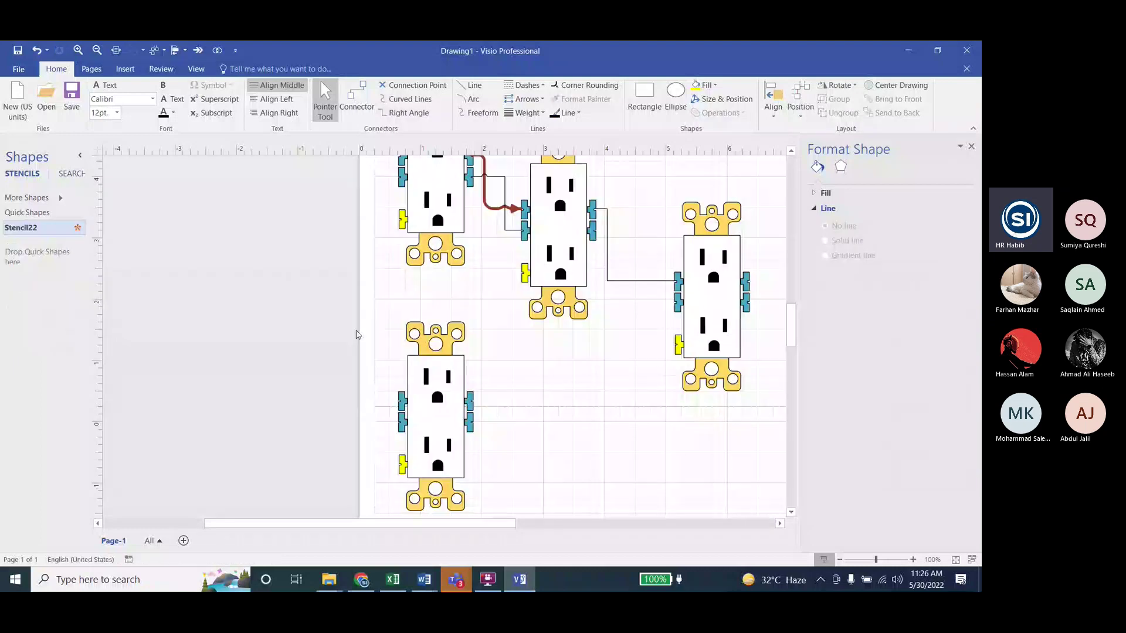
# Drag the bottom outlet into a new stencil as master ED7a B1
pyautogui.moveTo(356, 334); pyautogui.dragTo(38, 275)
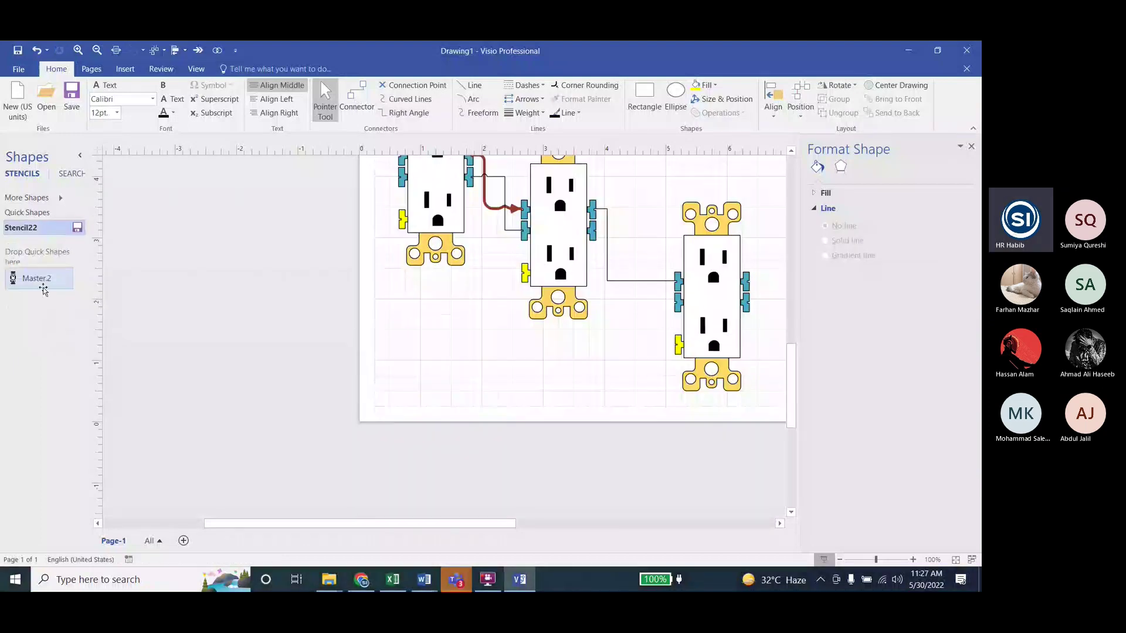
pyautogui.write('ED')
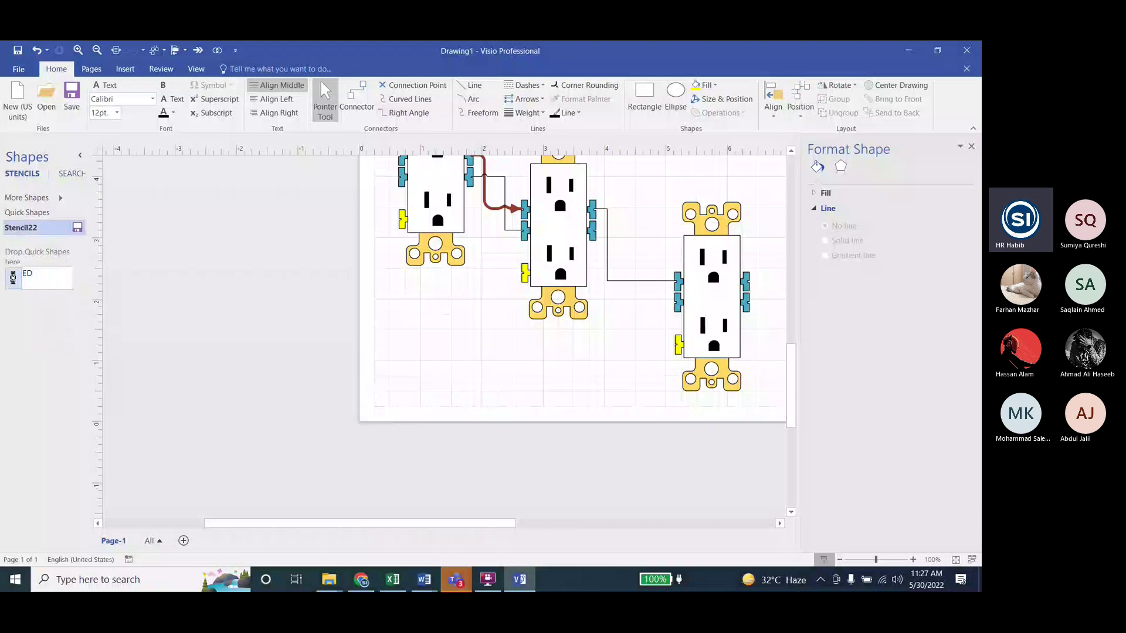
pyautogui.write('7a B1')
pyautogui.press('Return')
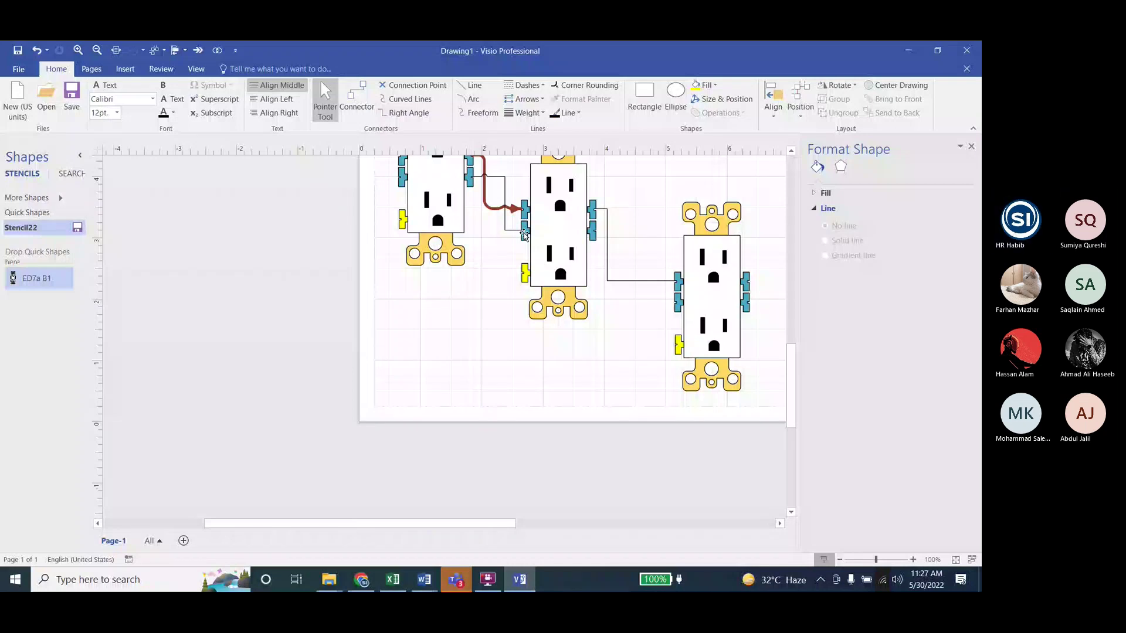
# Add the middle outlet as master ED7a B2 and save Stencil22
pyautogui.click(524, 234)
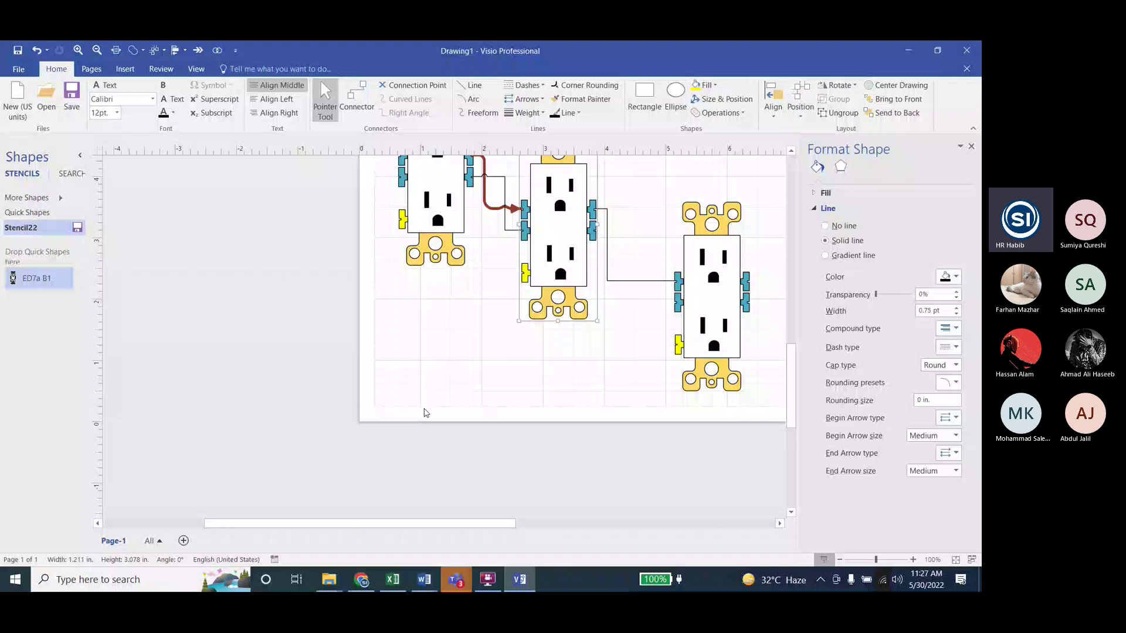
pyautogui.moveTo(557, 246); pyautogui.dragTo(23, 297)
pyautogui.write('ED7aB2')
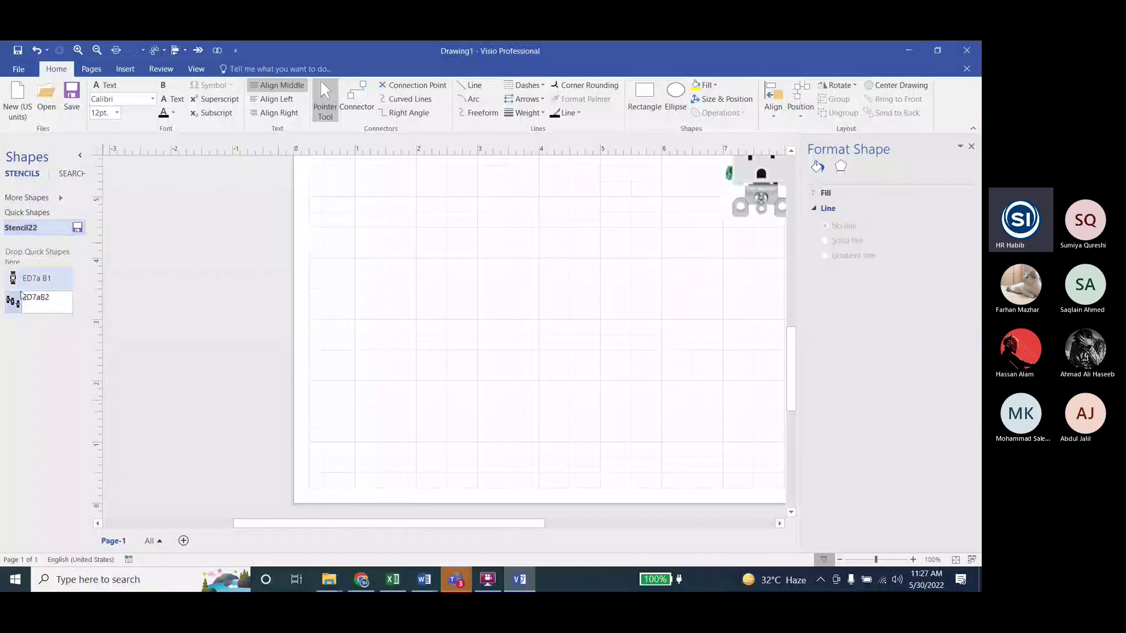
pyautogui.press('Return')
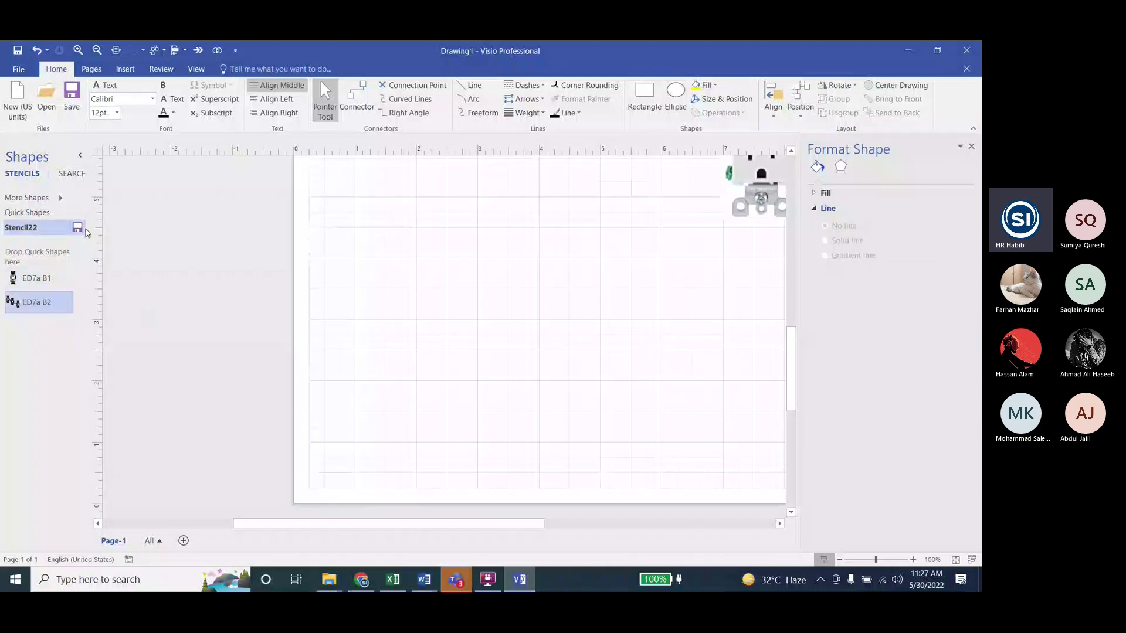
pyautogui.click(77, 227)
pyautogui.click(383, 326)
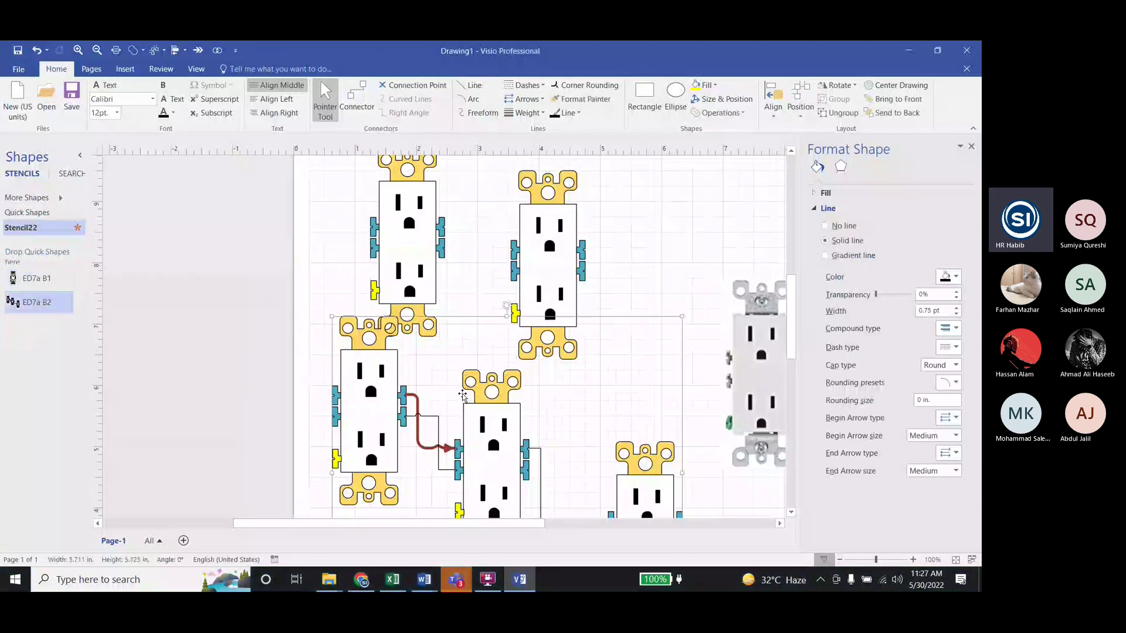
pyautogui.scroll(-5, 528, 352)
# Open the ED6b A, ED6c C and ED6d D stencil files
pyautogui.click(29, 200)
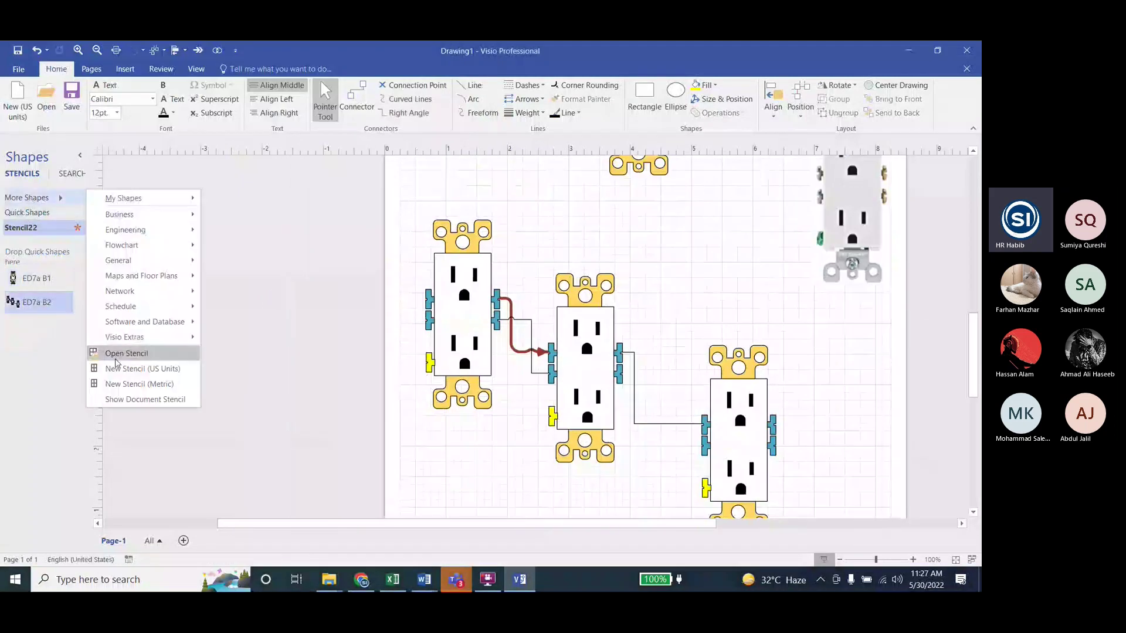
pyautogui.click(117, 354)
pyautogui.click(149, 158)
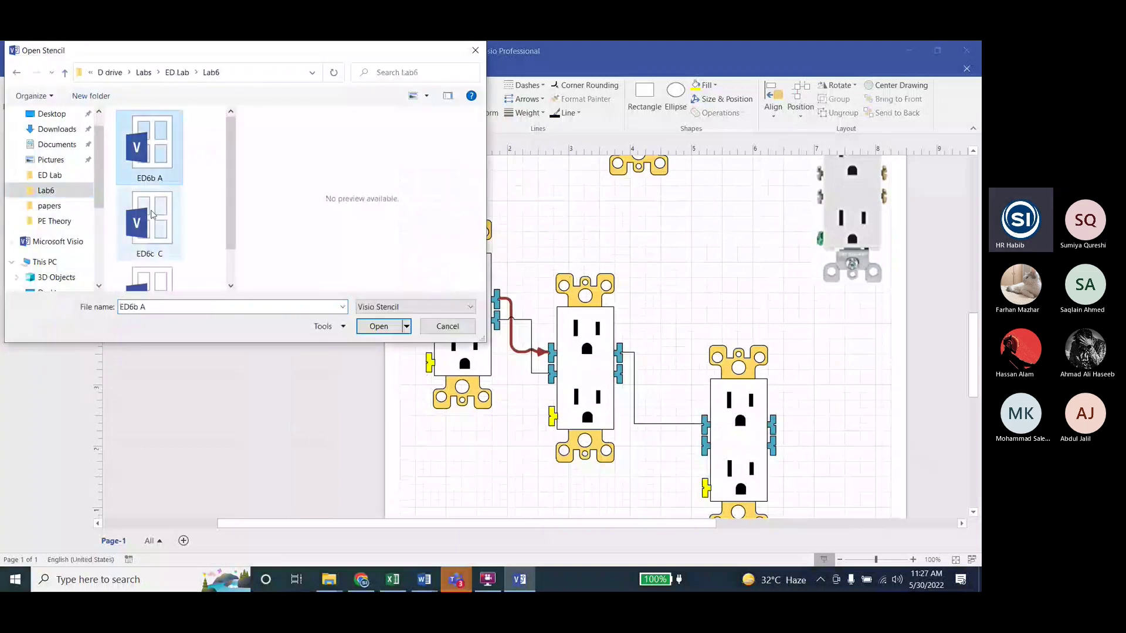
pyautogui.keyDown('shift'); pyautogui.click(151, 214); pyautogui.keyUp('shift')
pyautogui.keyDown('shift'); pyautogui.click(150, 280); pyautogui.keyUp('shift')
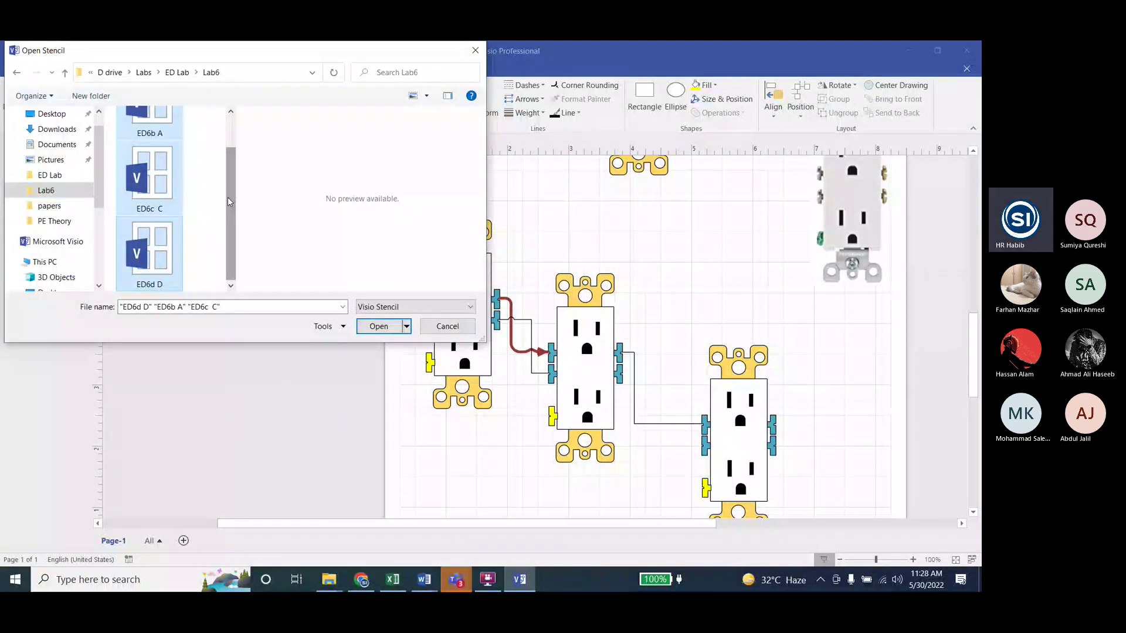
pyautogui.moveTo(229, 201); pyautogui.dragTo(232, 159)
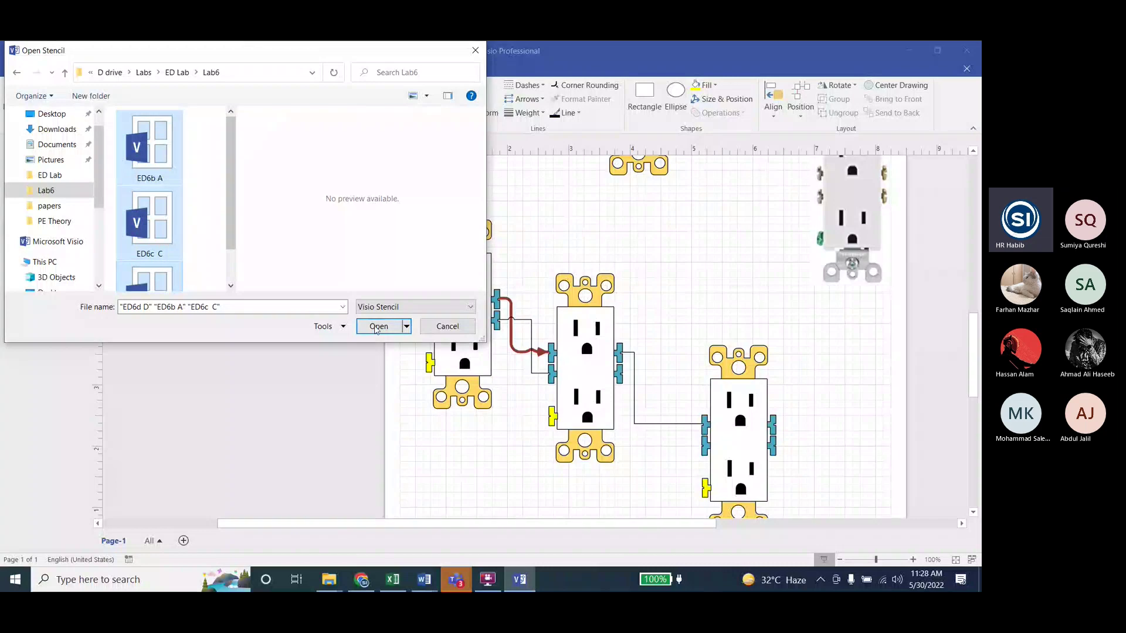
pyautogui.click(376, 328)
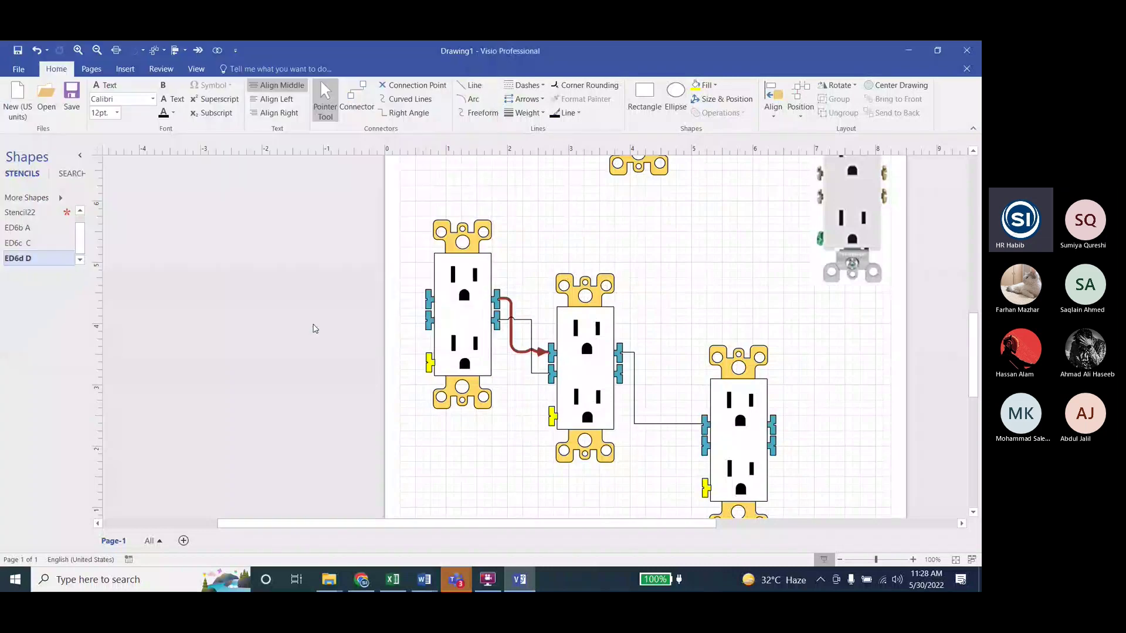
# Drag outlets from the ED6d D stencil onto the page
pyautogui.moveTo(314, 329); pyautogui.dragTo(480, 335)
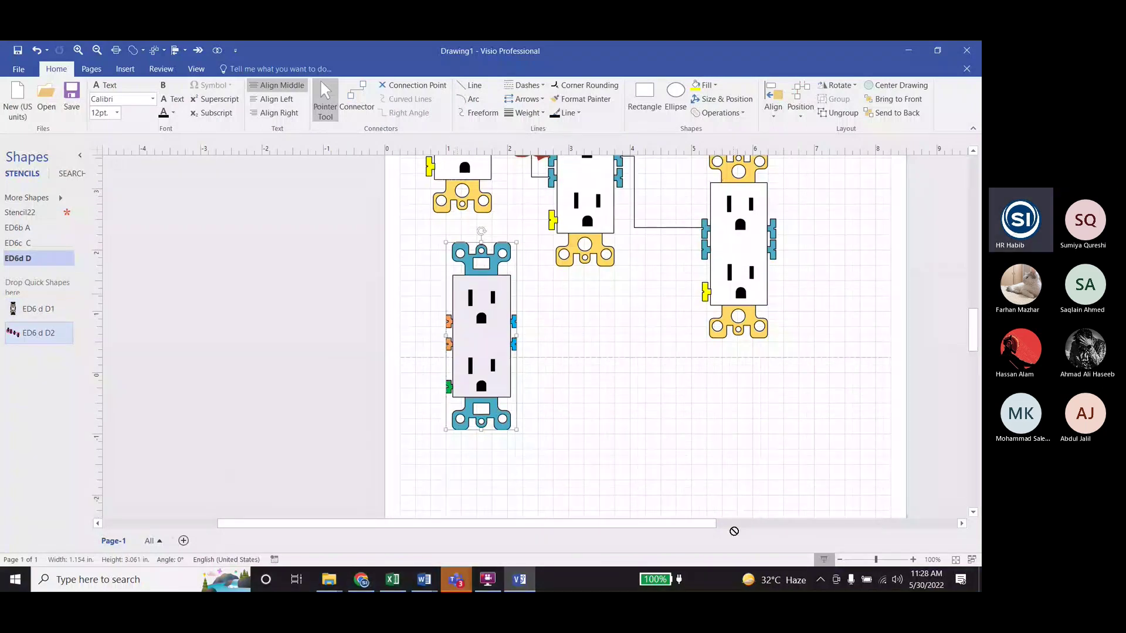
pyautogui.moveTo(156, 397); pyautogui.dragTo(707, 510)
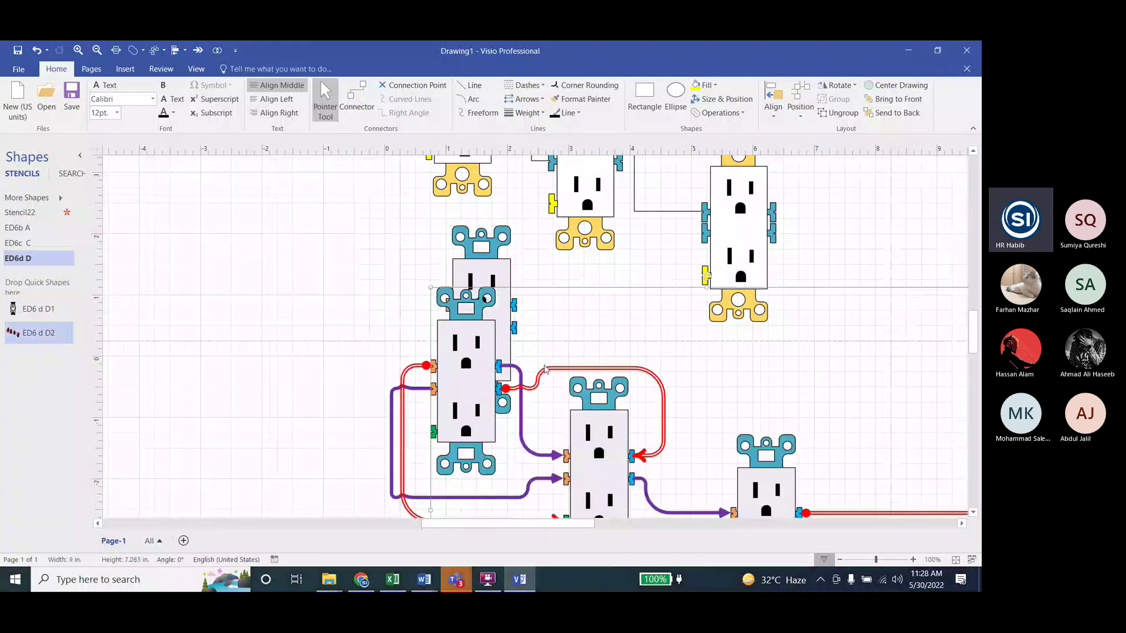
pyautogui.scroll(-5, 616, 419)
pyautogui.scroll(5, 540, 465)
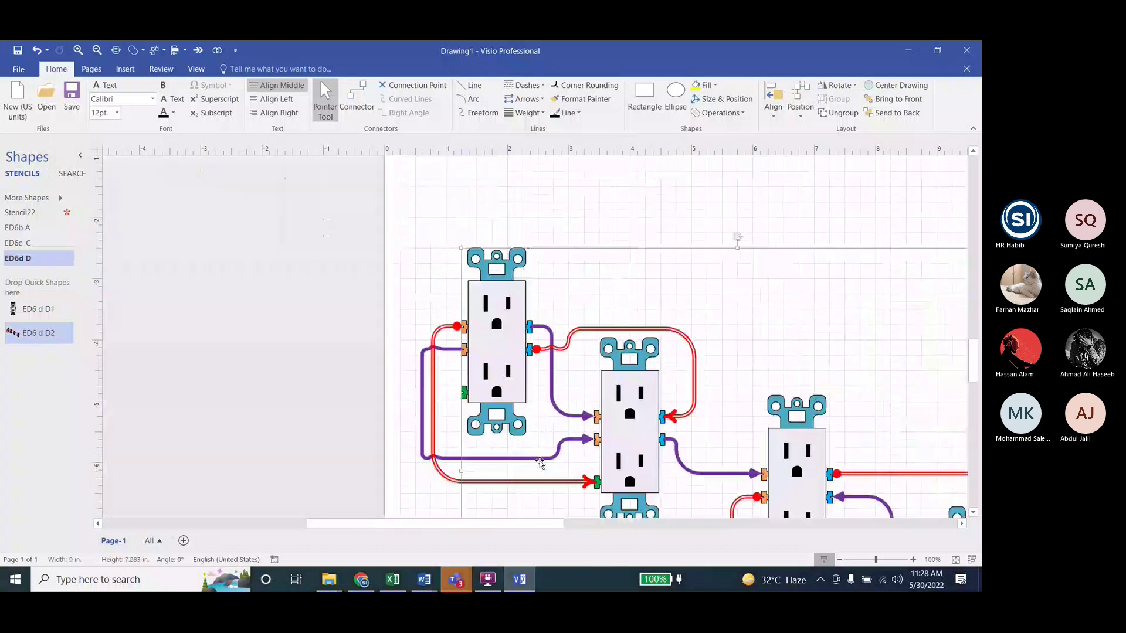
pyautogui.keyDown('shift'); pyautogui.hscroll(5, 397, 322); pyautogui.keyUp('shift')
# Re-drop the wired ED6 d D2 outlet group, then undo, redo and undo it
pyautogui.hotkey('ctrl', 'z')
pyautogui.moveTo(34, 337); pyautogui.dragTo(651, 463)
pyautogui.scroll(-3, 582, 335)
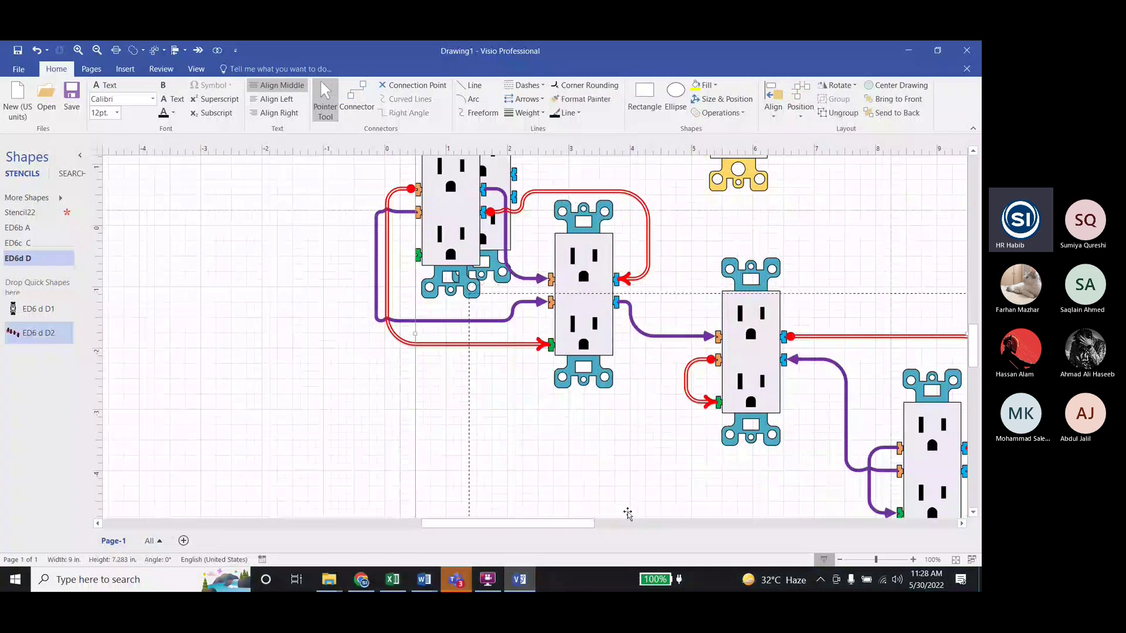
pyautogui.scroll(2, 743, 283)
pyautogui.hotkey('ctrl', 'z')
pyautogui.hotkey('ctrl', 'y')
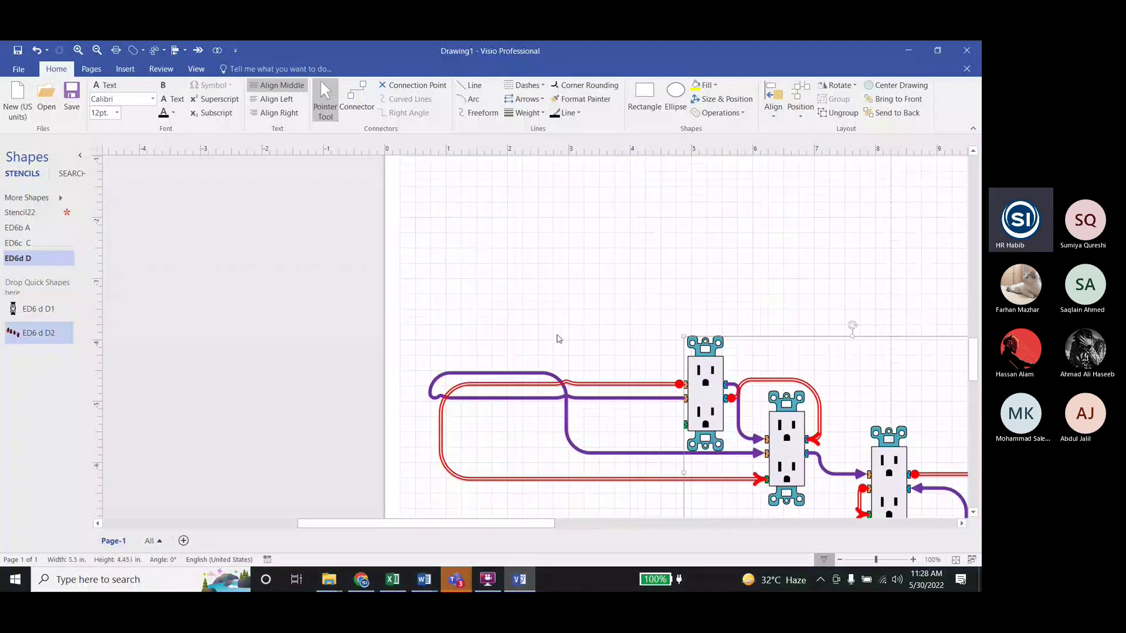
pyautogui.scroll(1, 691, 460)
pyautogui.hotkey('ctrl', 'z')
# Place the ED6b A1 outlet and the wired ED6b A2 group on the page
pyautogui.click(30, 227)
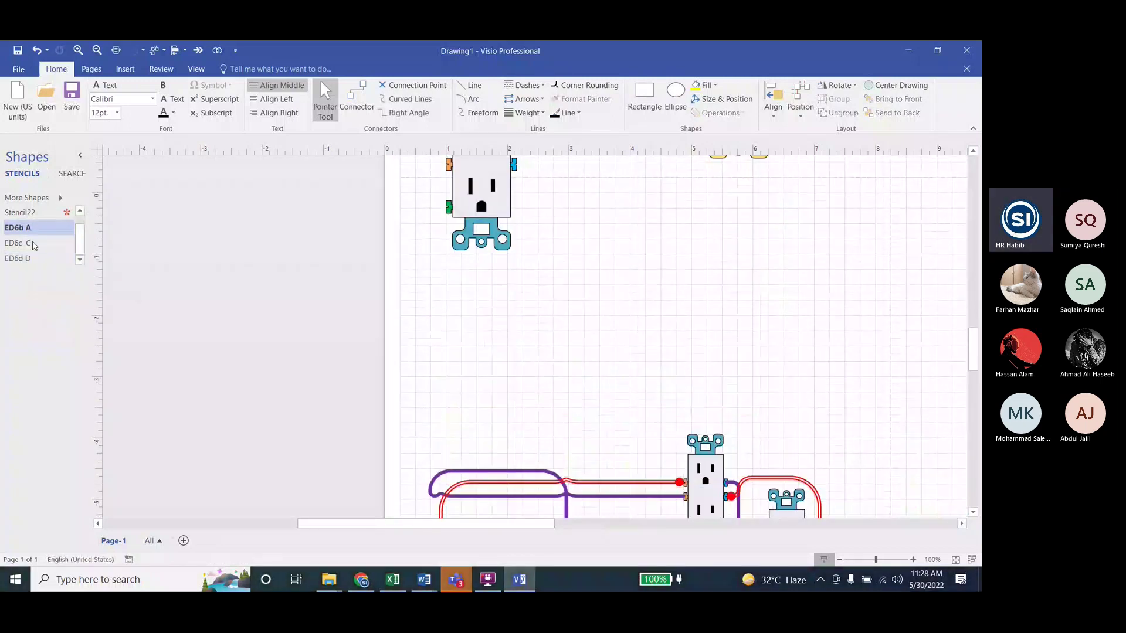
pyautogui.moveTo(24, 309); pyautogui.dragTo(672, 324)
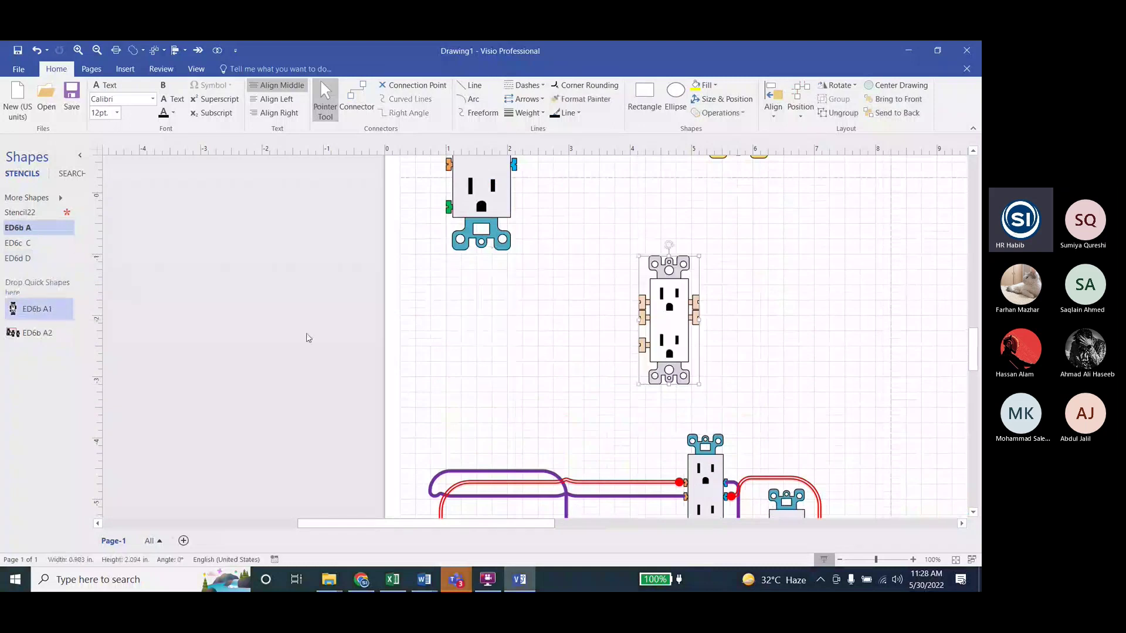
pyautogui.moveTo(40, 329); pyautogui.dragTo(938, 330)
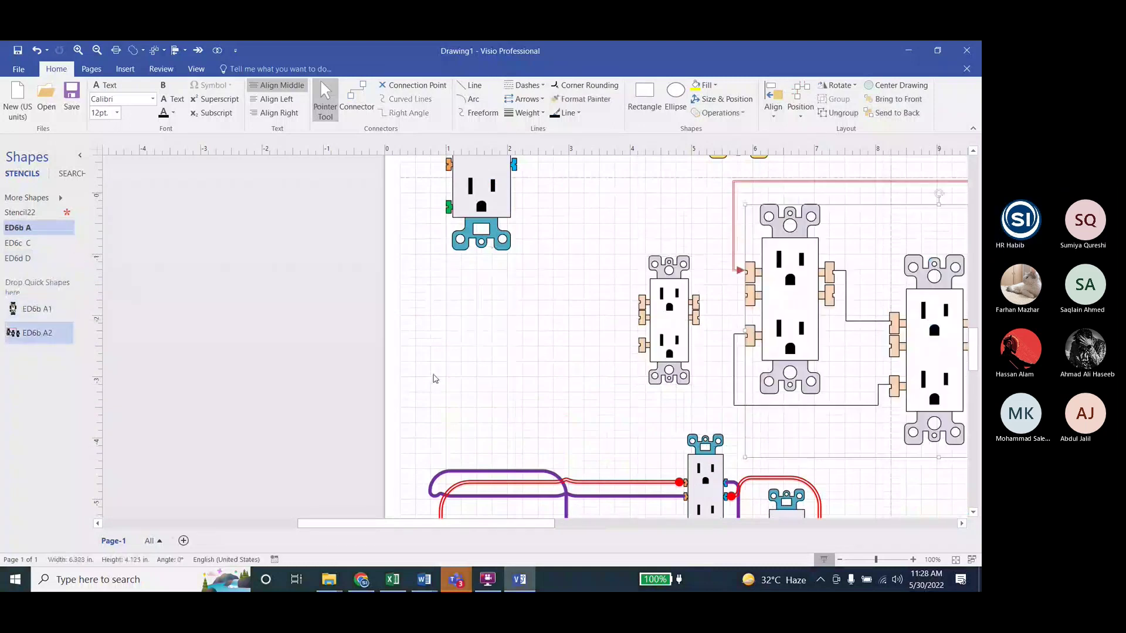
pyautogui.keyDown('ctrl'); pyautogui.scroll(-3, 432, 377); pyautogui.keyUp('ctrl')
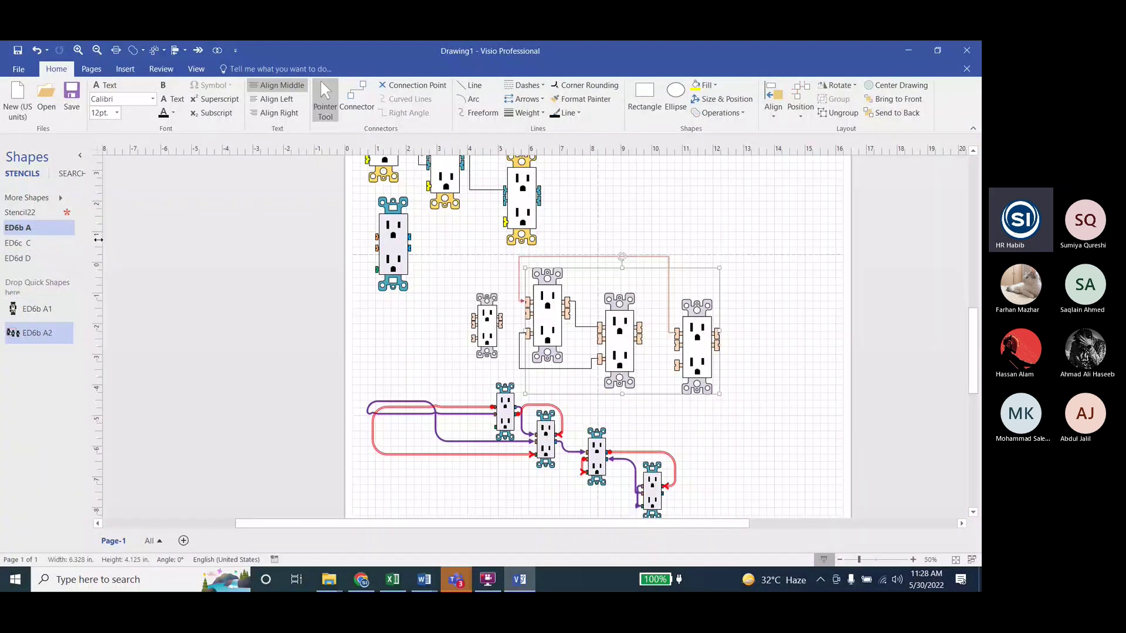
# Place a single blue outlet and the wired ED6 d D2 group at the page's right
pyautogui.click(27, 243)
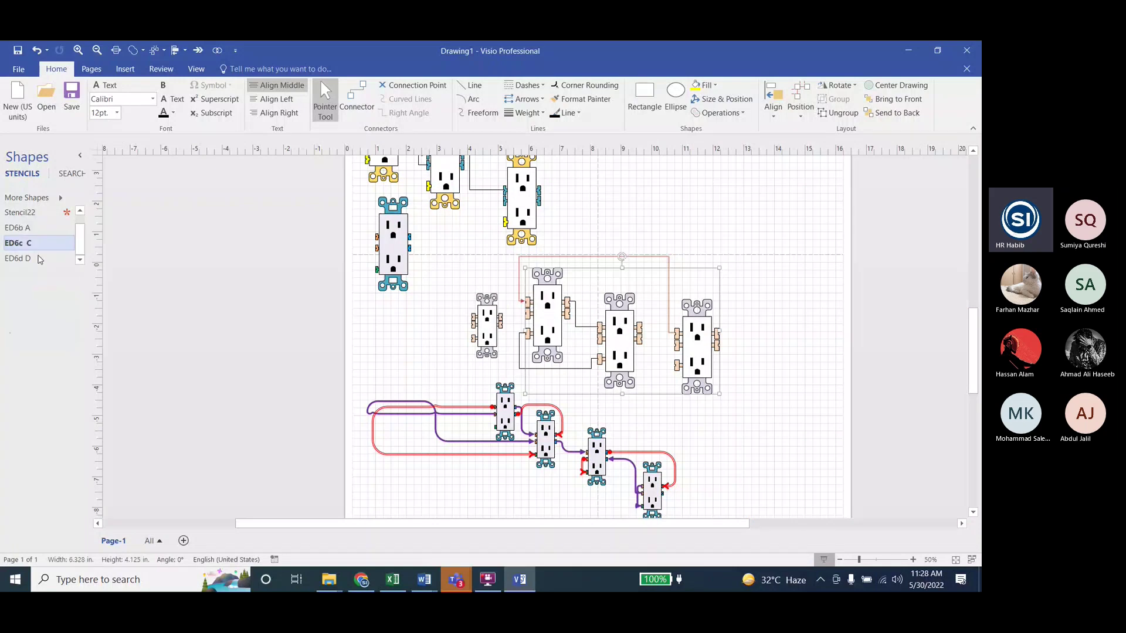
pyautogui.click(26, 258)
pyautogui.moveTo(35, 333); pyautogui.dragTo(891, 331)
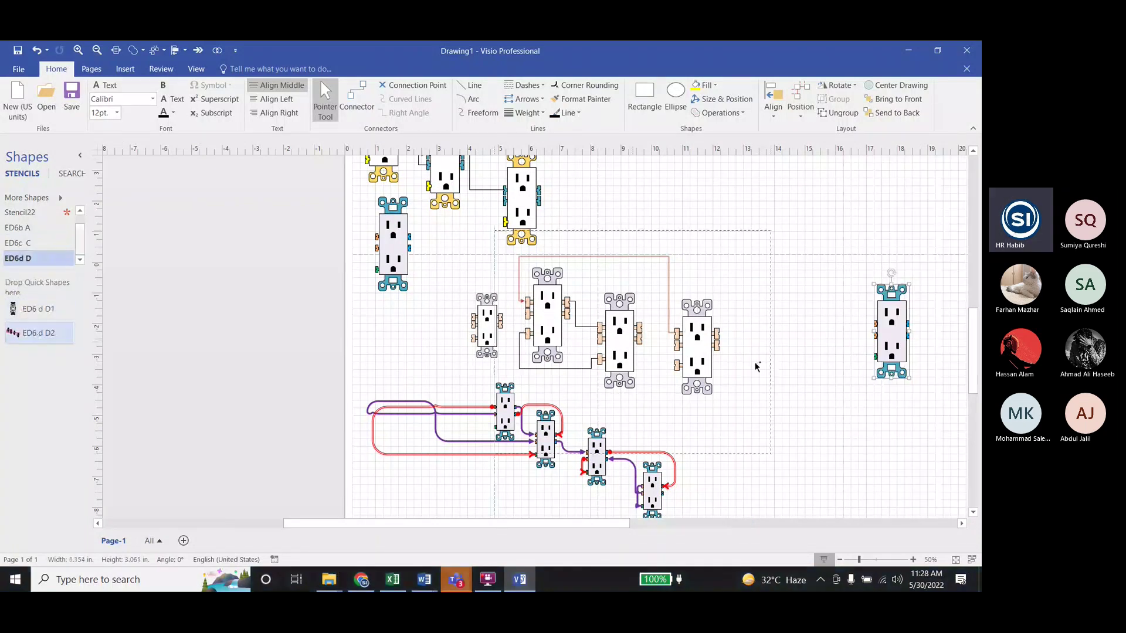
pyautogui.scroll(-3, 448, 351)
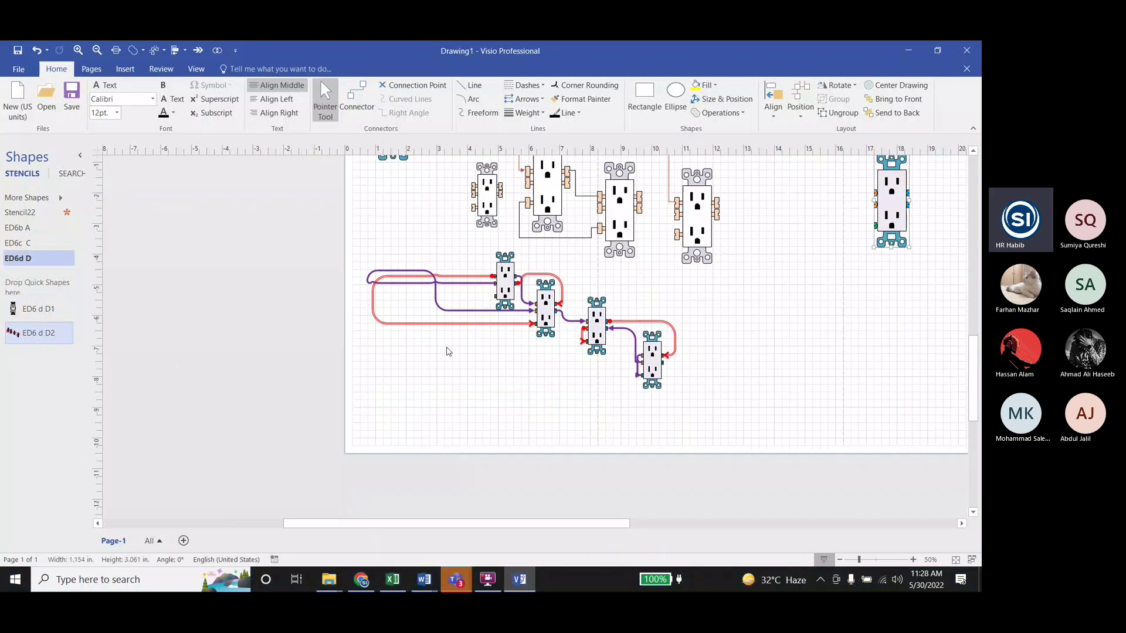
pyautogui.moveTo(49, 344); pyautogui.dragTo(875, 399)
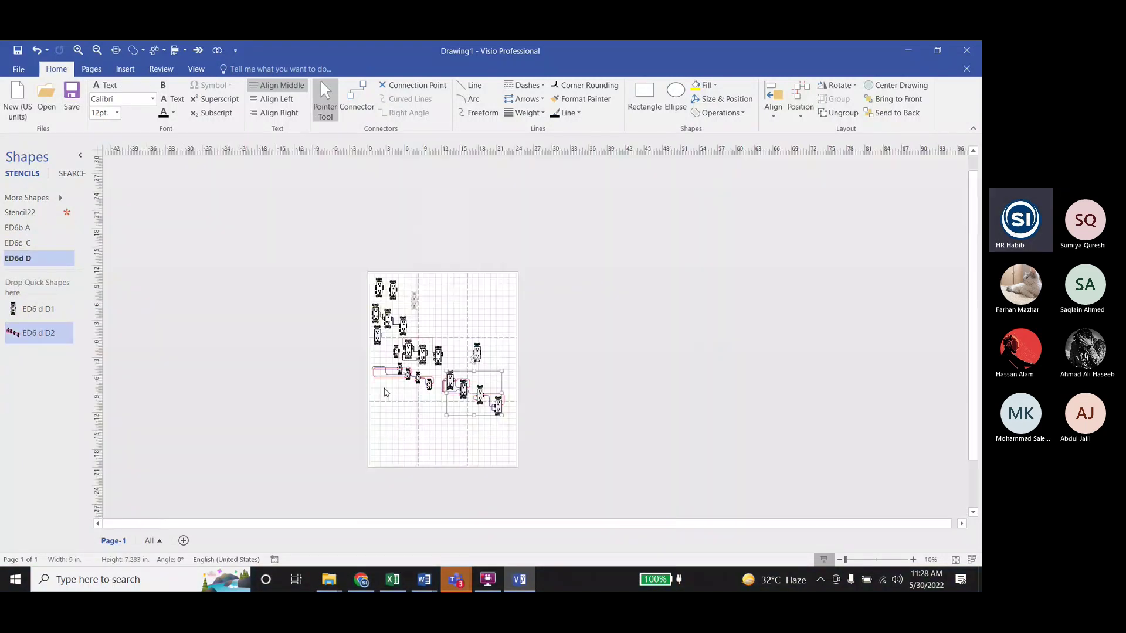
# Add the purple ED6c C1 outlet and the wired ED6c C2 group to the page
pyautogui.click(17, 242)
pyautogui.click(35, 309)
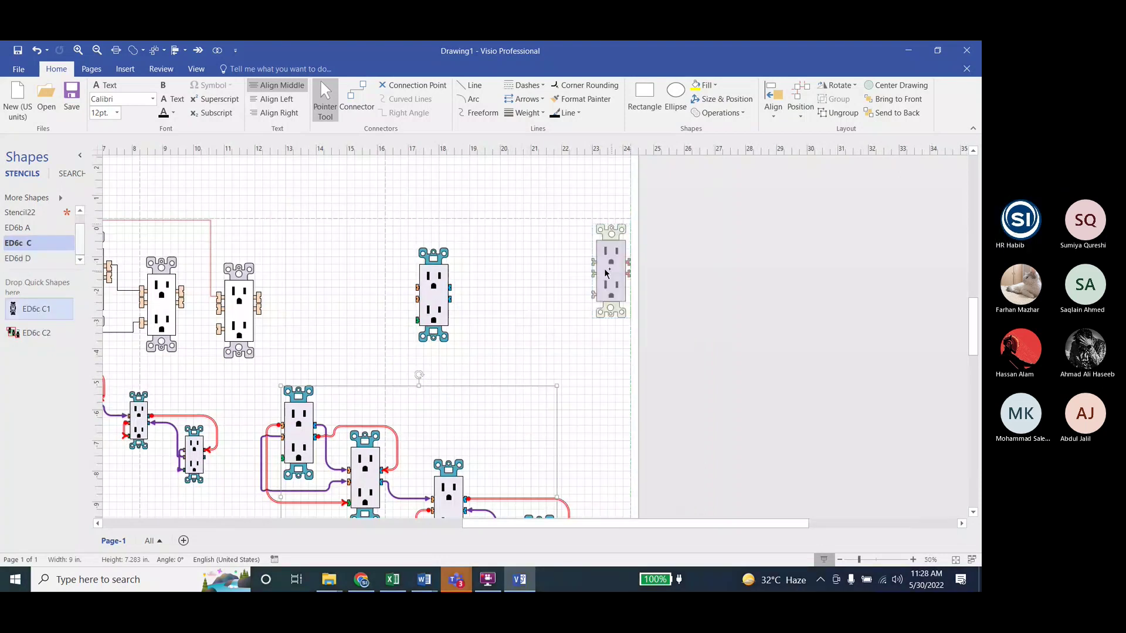
pyautogui.moveTo(33, 338); pyautogui.dragTo(703, 410)
pyautogui.keyDown('ctrl'); pyautogui.scroll(2, 544, 230); pyautogui.keyUp('ctrl')
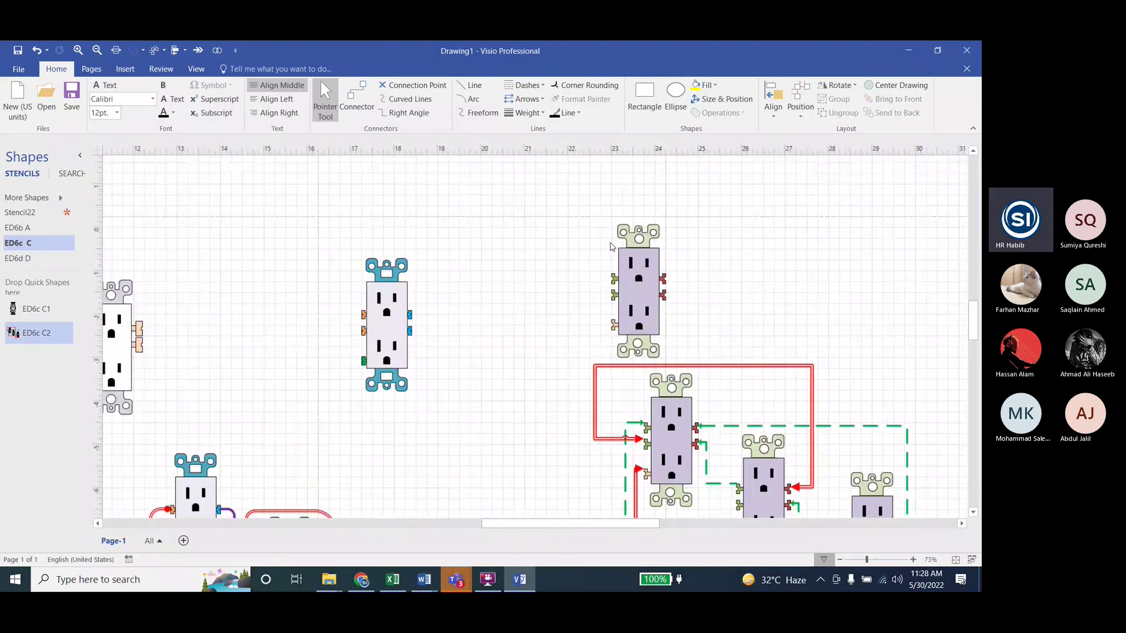
pyautogui.keyDown('ctrl'); pyautogui.scroll(-5, 611, 247); pyautogui.keyUp('ctrl')
pyautogui.keyDown('ctrl'); pyautogui.scroll(4, 595, 352); pyautogui.keyUp('ctrl')
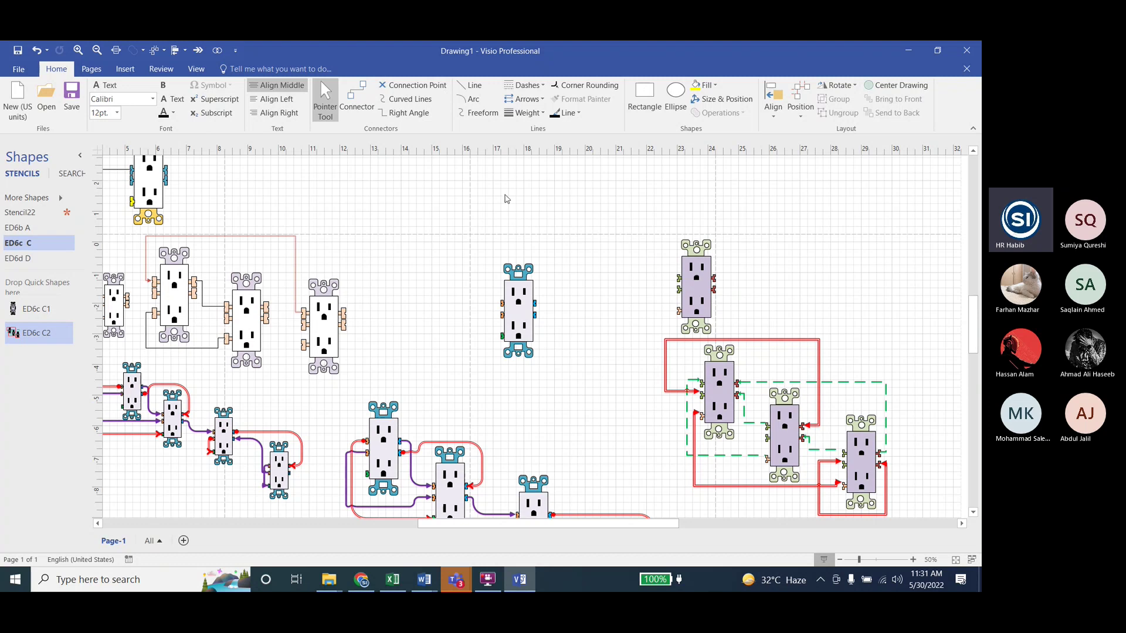
# Zoom out and open the File backstage Info page for Drawing1
pyautogui.scroll(-3, 498, 217)
pyautogui.keyDown('ctrl'); pyautogui.scroll(-2, 507, 319); pyautogui.keyUp('ctrl')
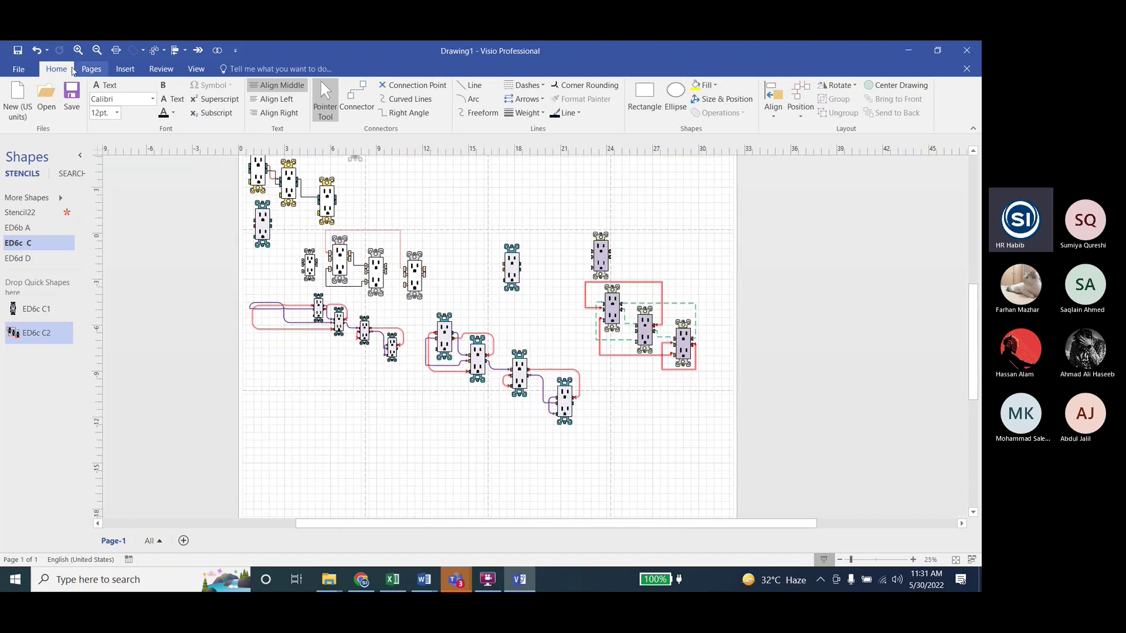
pyautogui.click(19, 69)
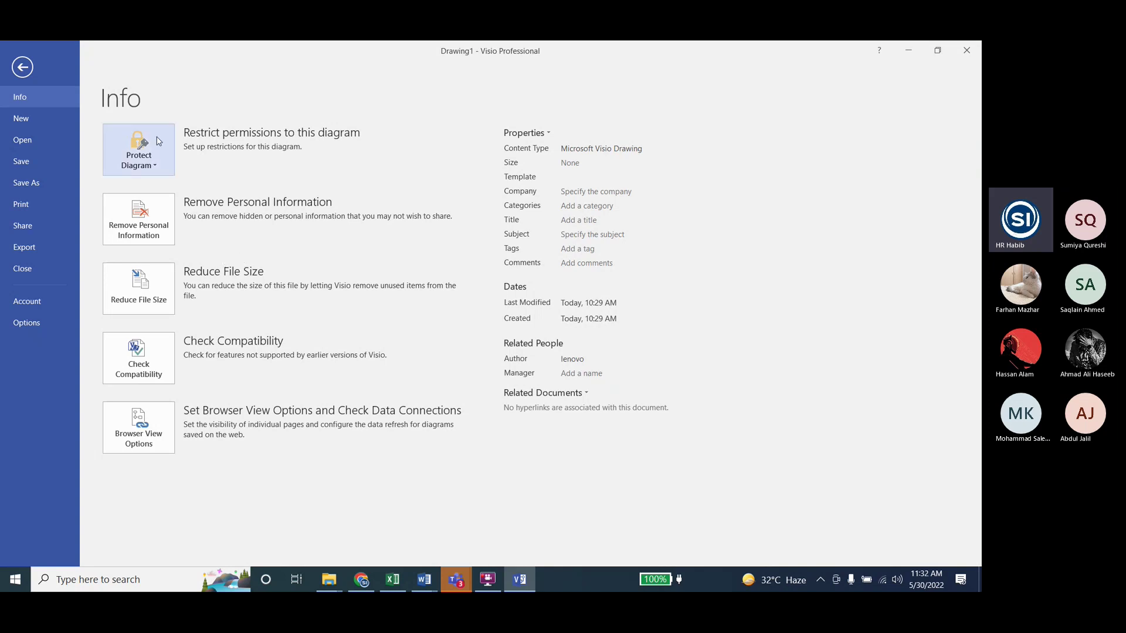
# Save the drawing as Drawing1 in E:\D drive\Labs\ED Lab\Lab7
pyautogui.click(19, 170)
pyautogui.click(155, 254)
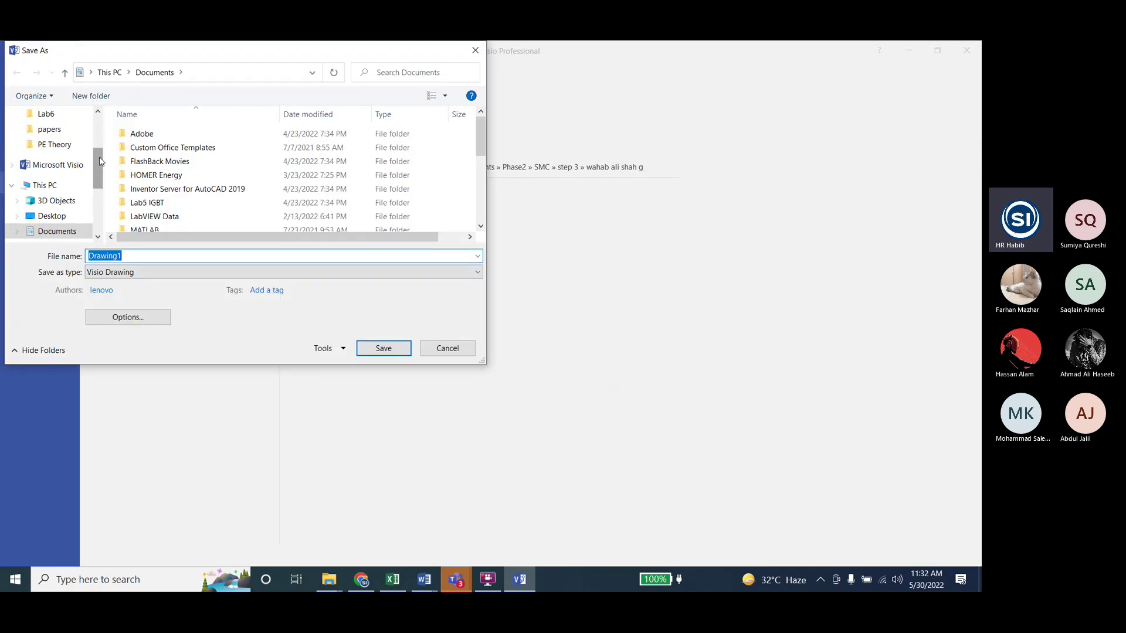
pyautogui.click(46, 113)
pyautogui.click(65, 72)
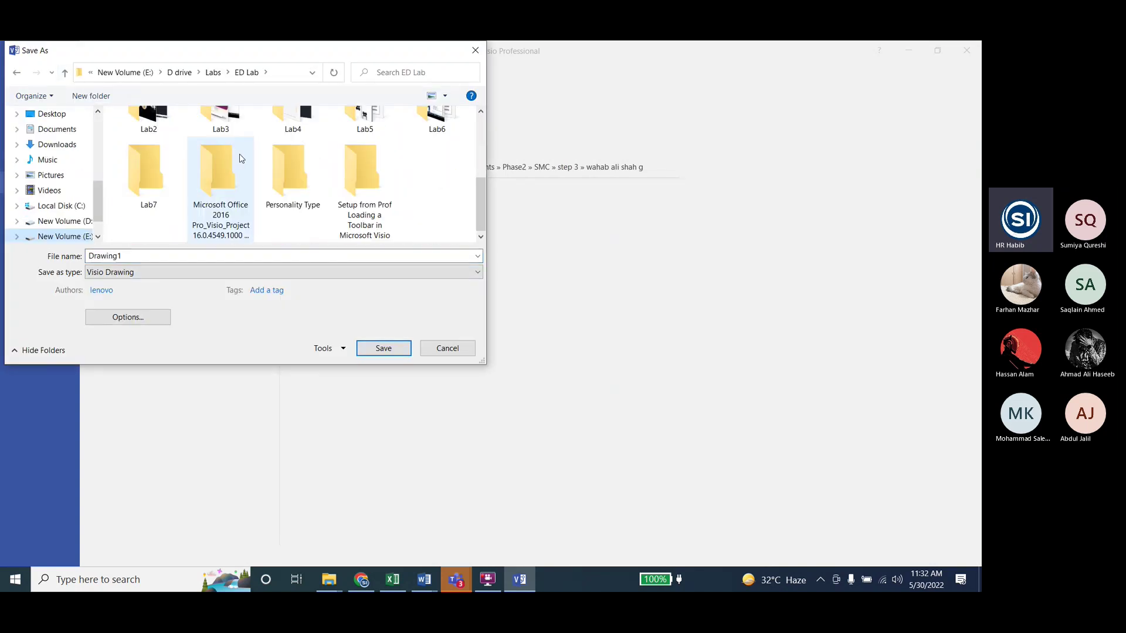
pyautogui.doubleClick(148, 194)
pyautogui.click(378, 348)
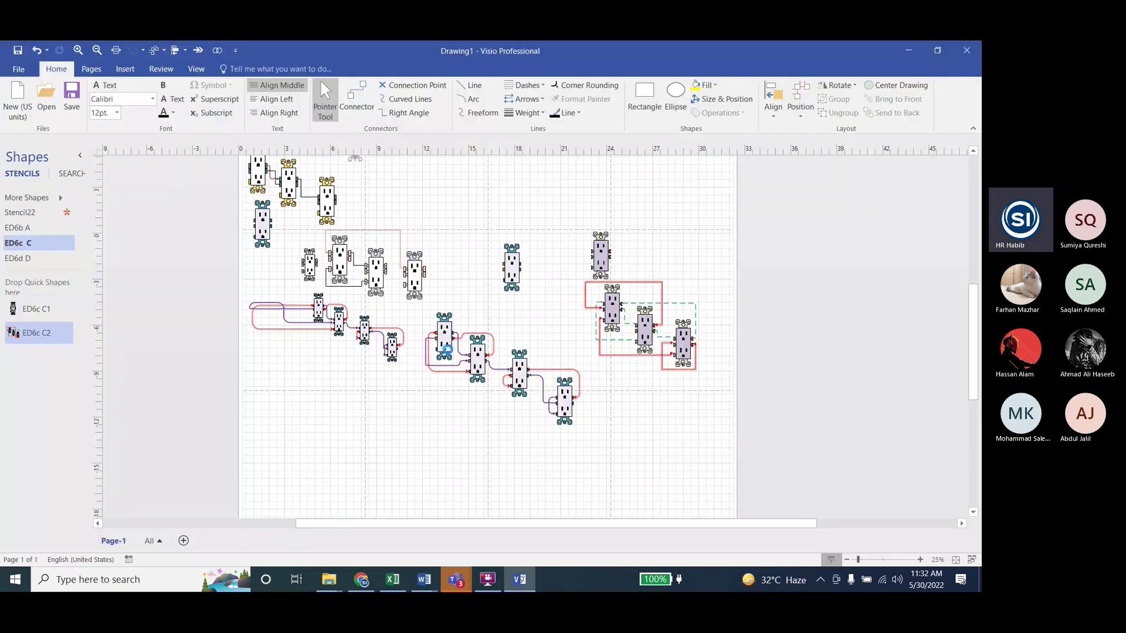
# Close Visio and bring the Teams meeting window to the front
pyautogui.click(967, 50)
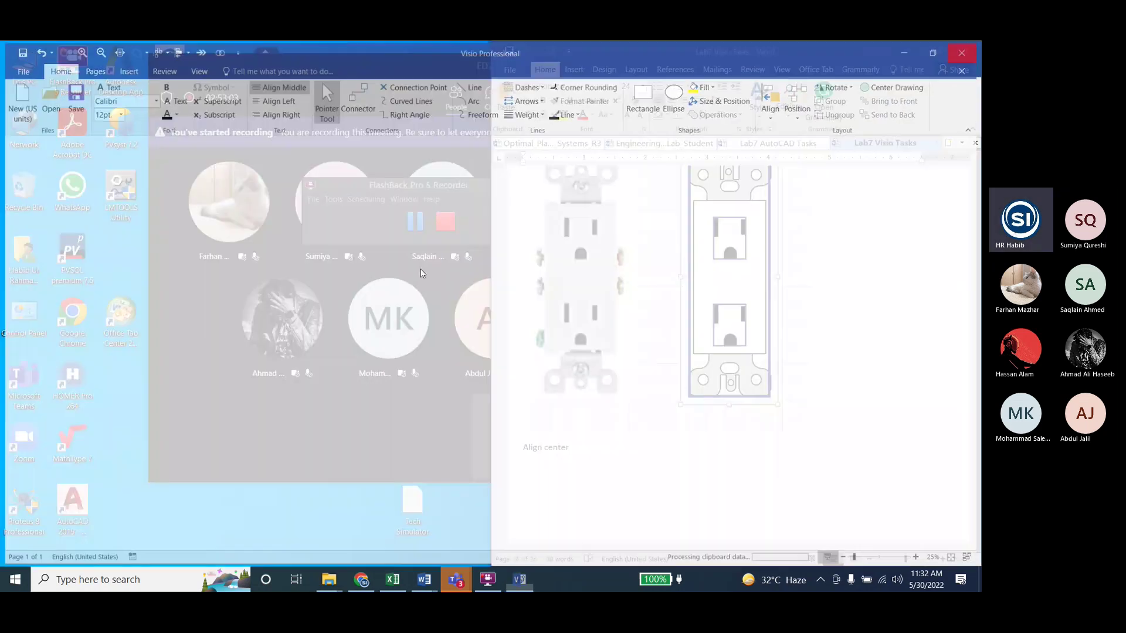
pyautogui.moveTo(455, 579)
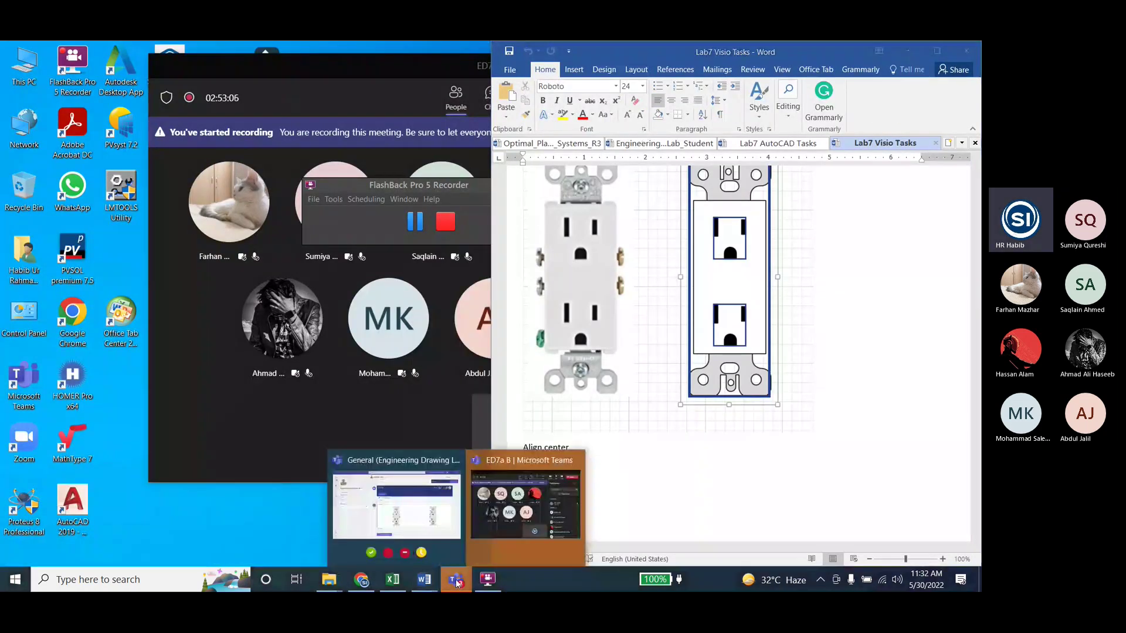
pyautogui.click(484, 528)
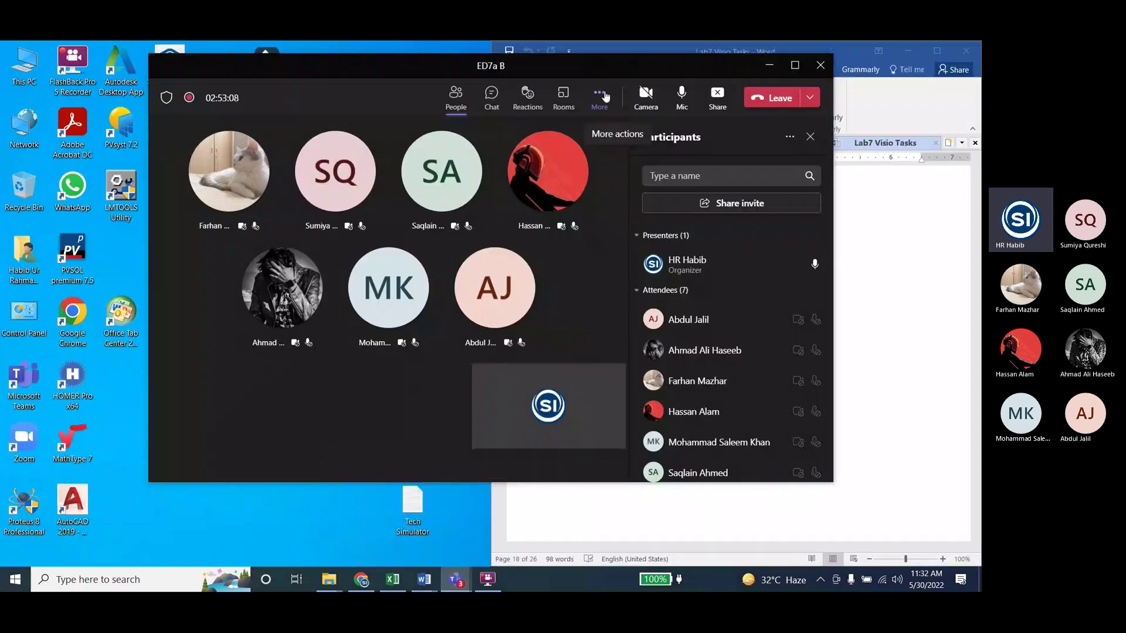